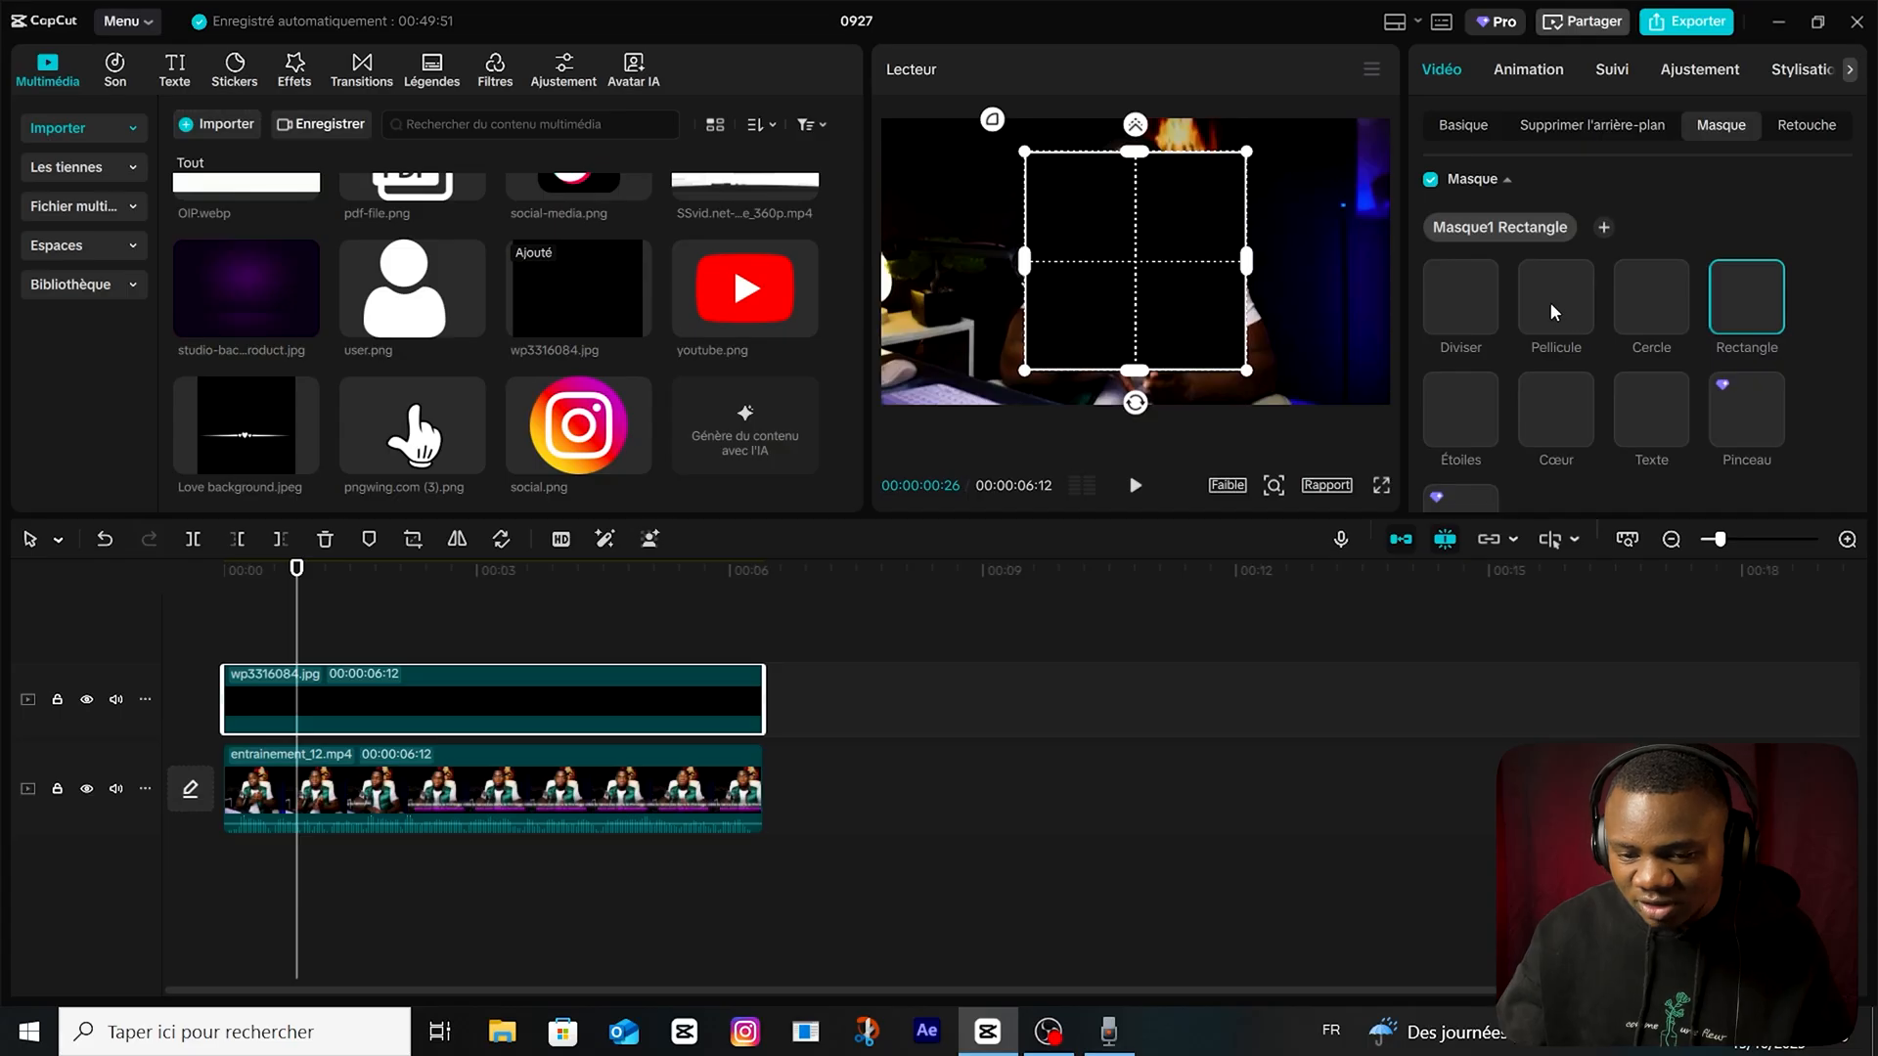
# Apply a Diviser mask to the black wp3316084.jpg image and rotate the mask to -180°.
pyautogui.click(1555, 312)
pyautogui.click(1651, 303)
pyautogui.click(1472, 309)
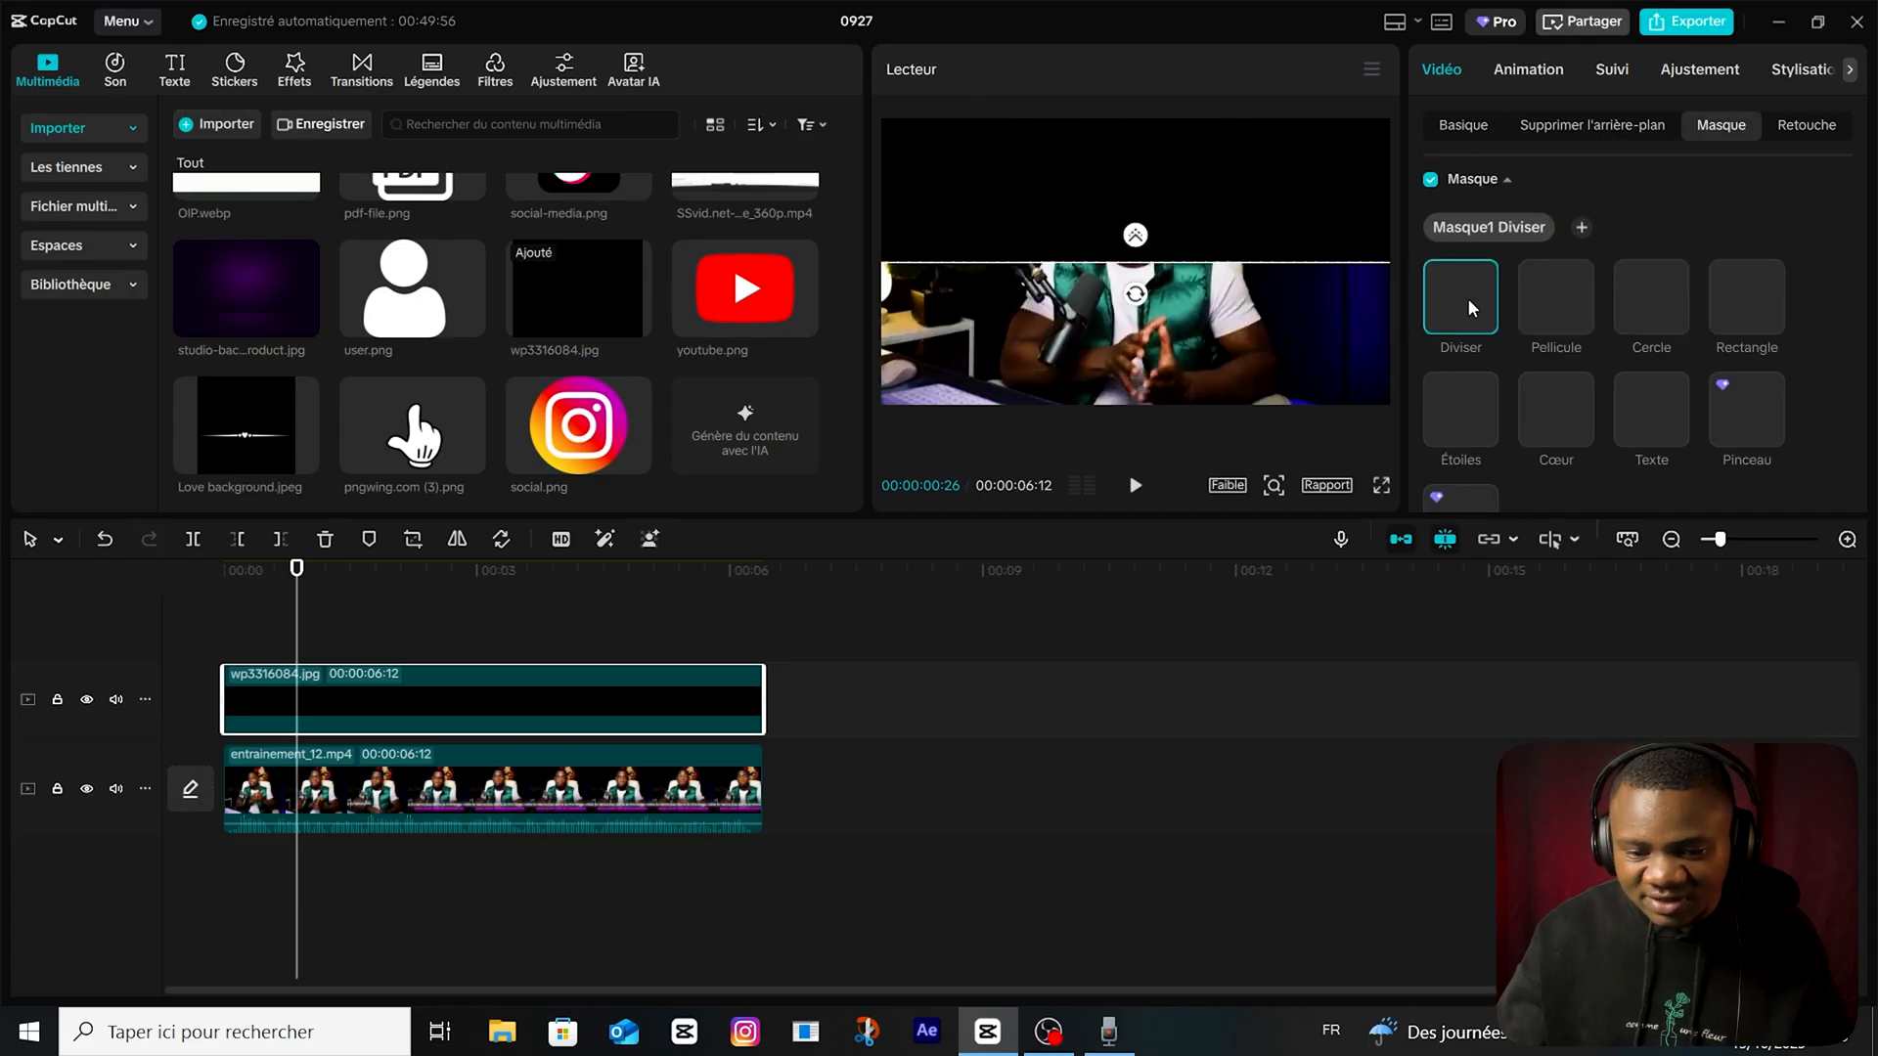
pyautogui.moveTo(1135, 295); pyautogui.dragTo(1126, 220)
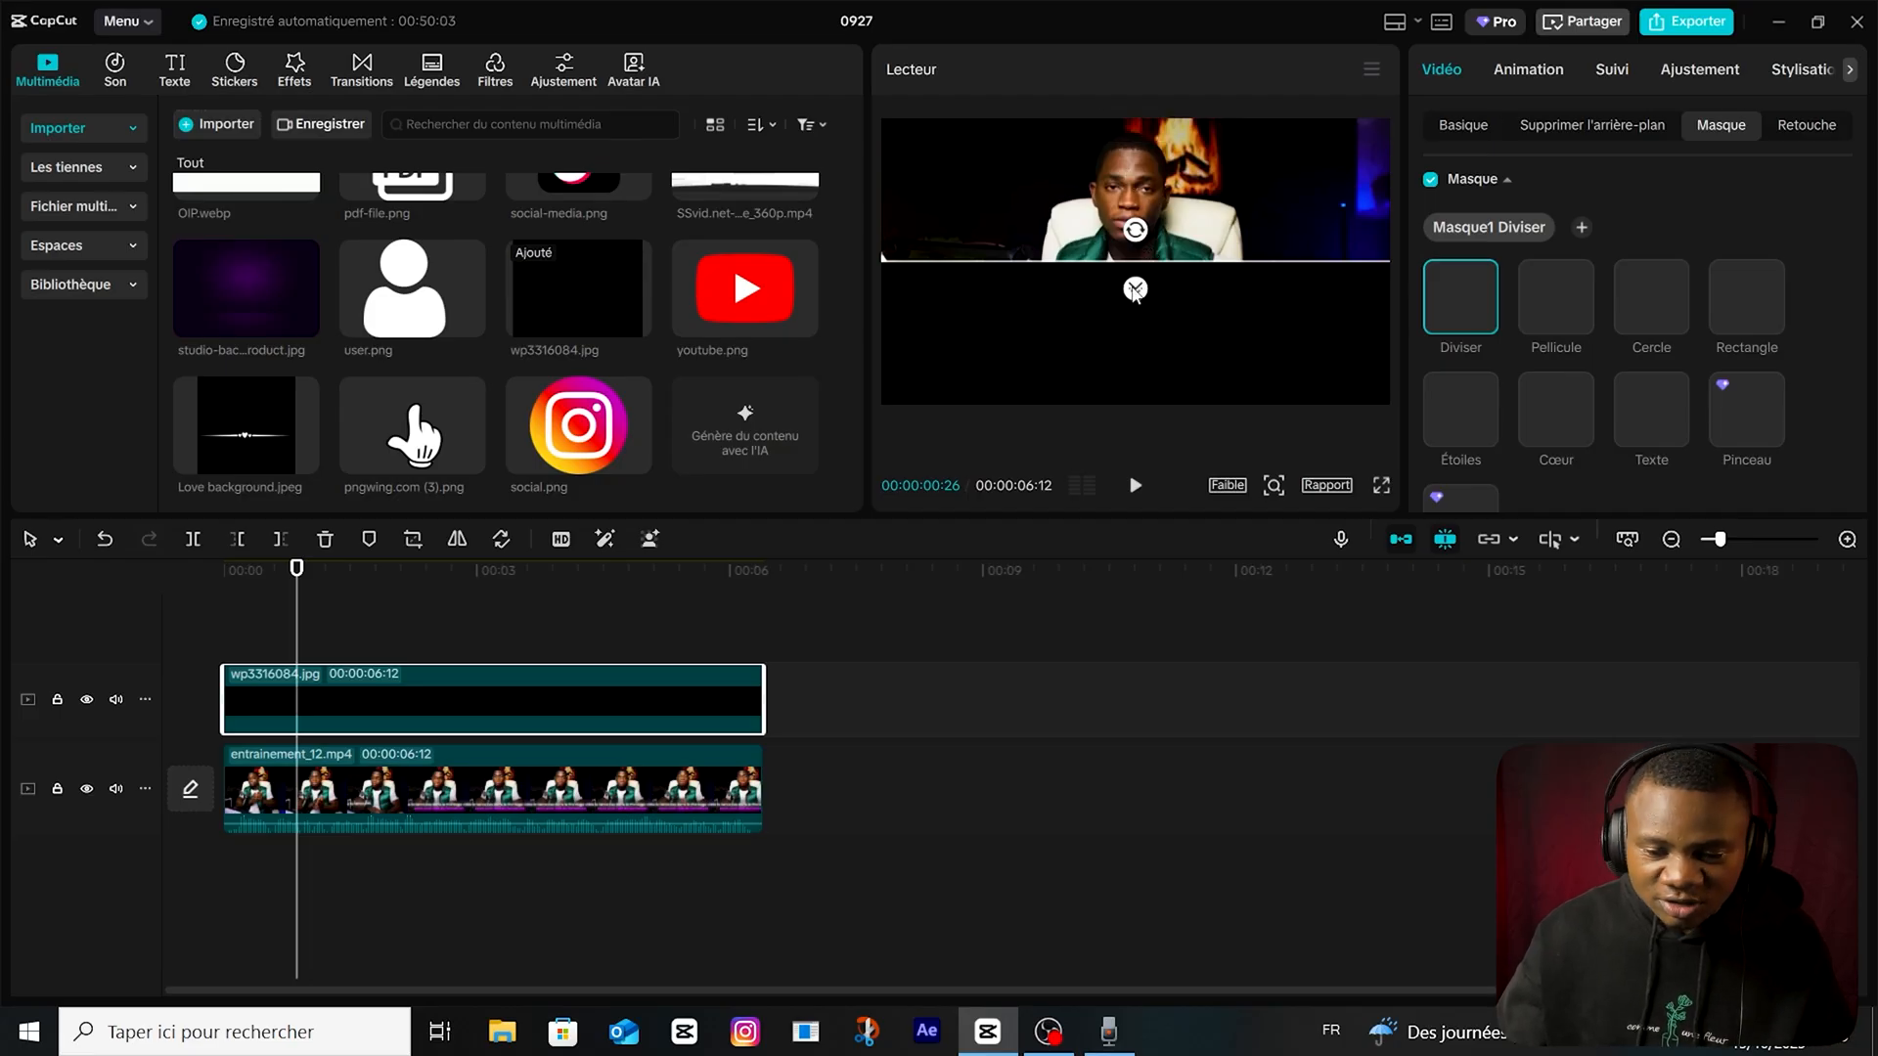
# Soften the edge of the Diviser mask by setting Adoucir to about 60.
pyautogui.moveTo(1134, 289); pyautogui.dragTo(1134, 313)
pyautogui.scroll(-4, 1612, 373)
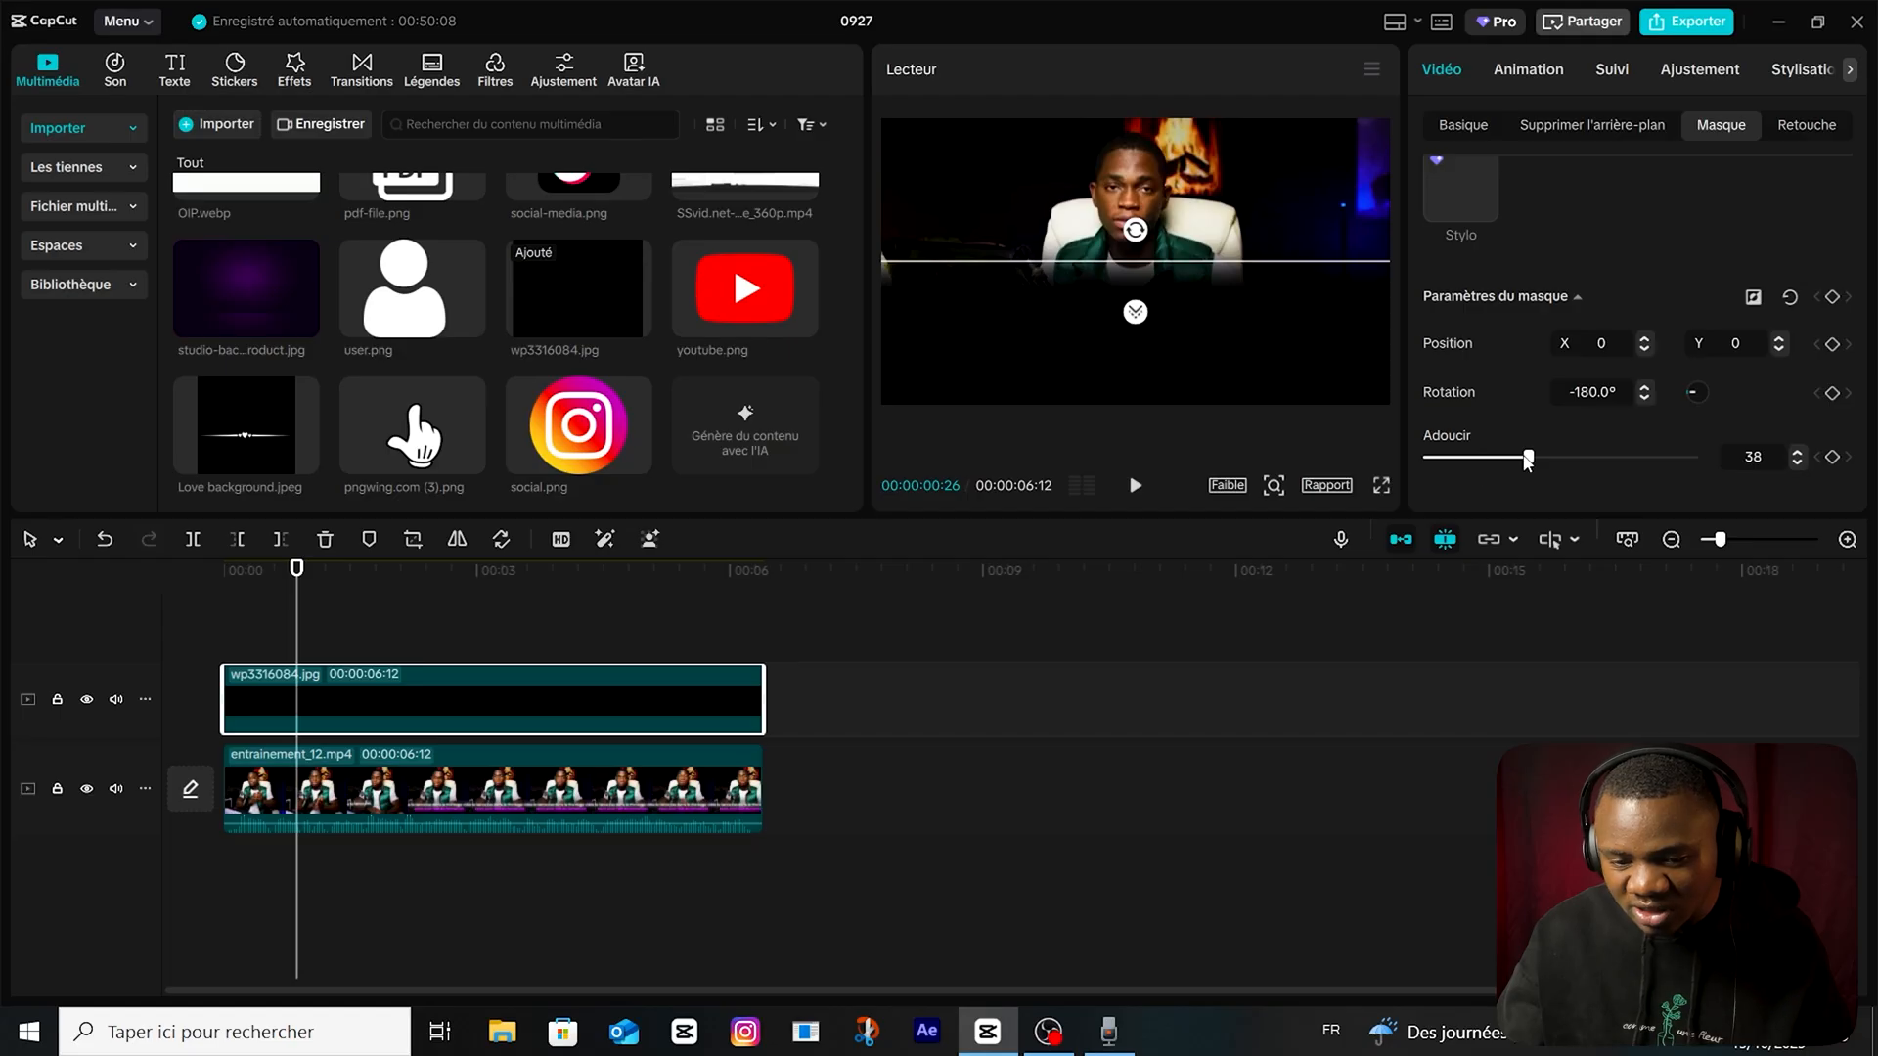
pyautogui.moveTo(1527, 460); pyautogui.dragTo(1591, 463)
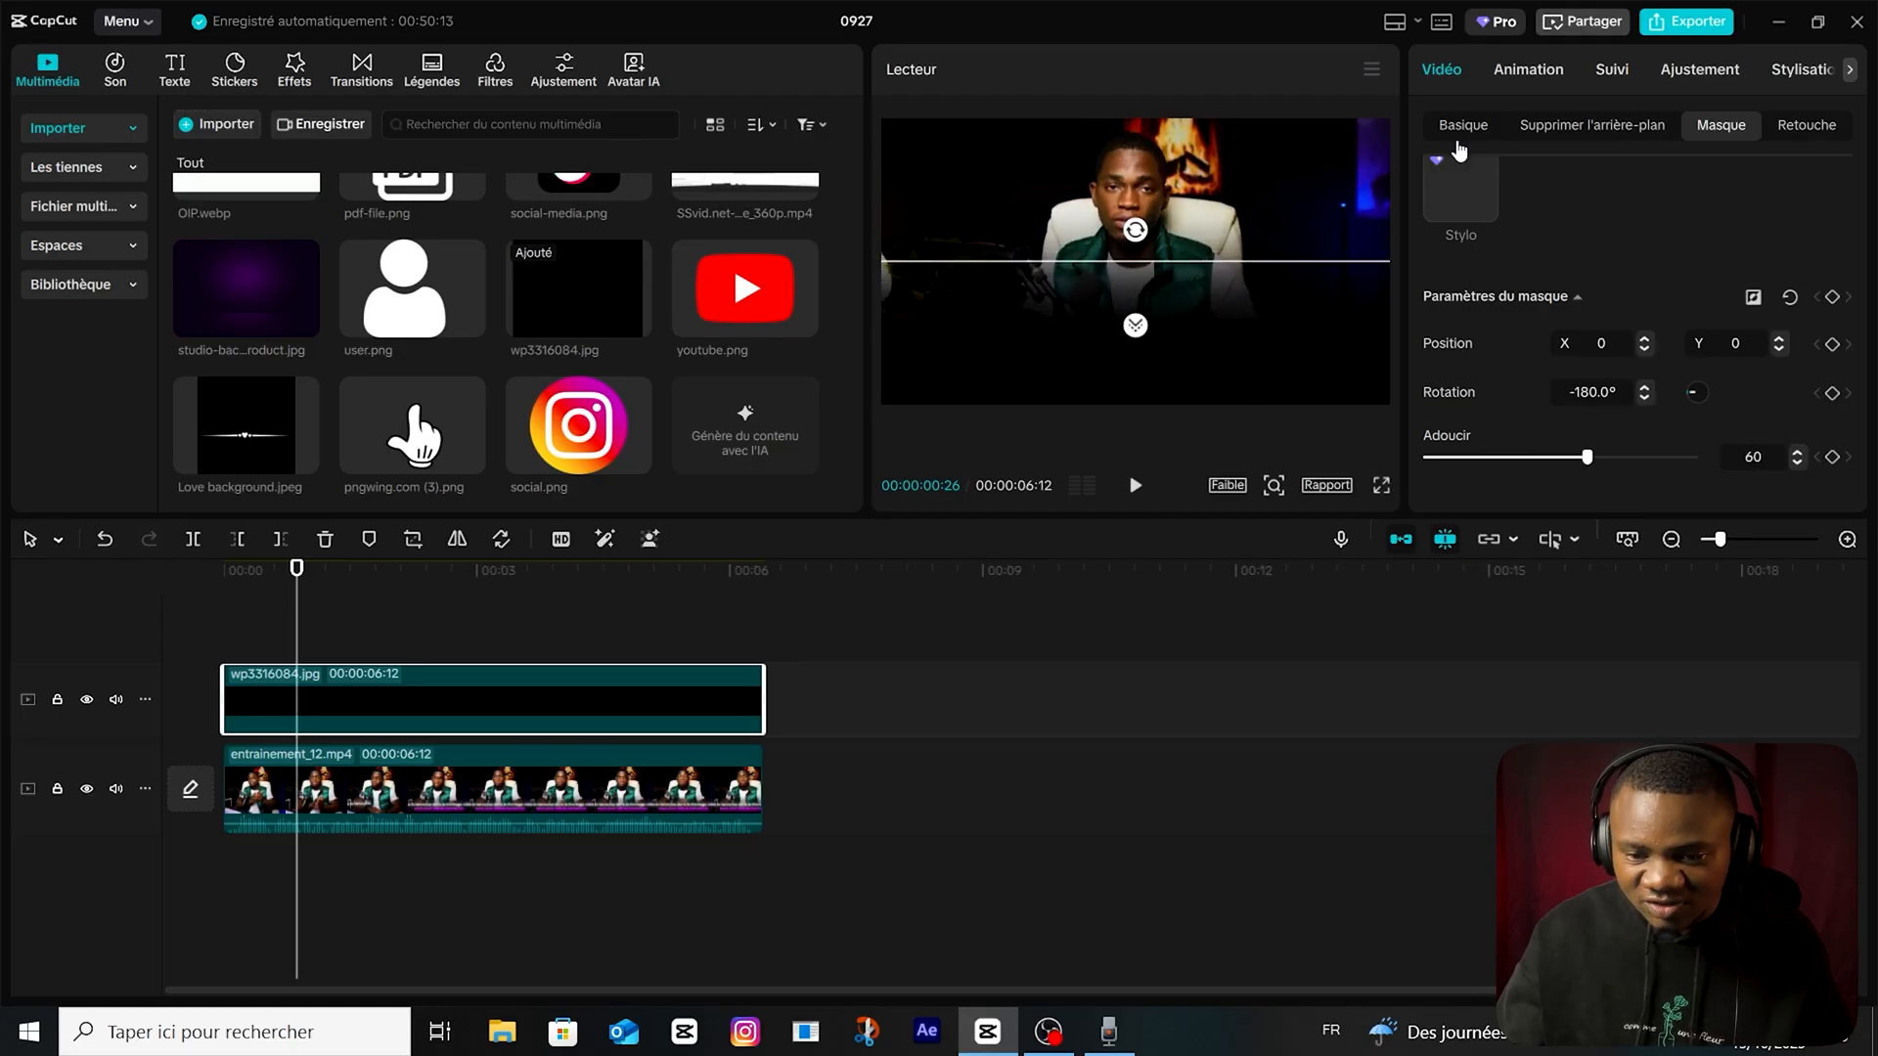
# Move the masked black image down to about Y -668 so it covers only the lower part of the frame.
pyautogui.click(1461, 128)
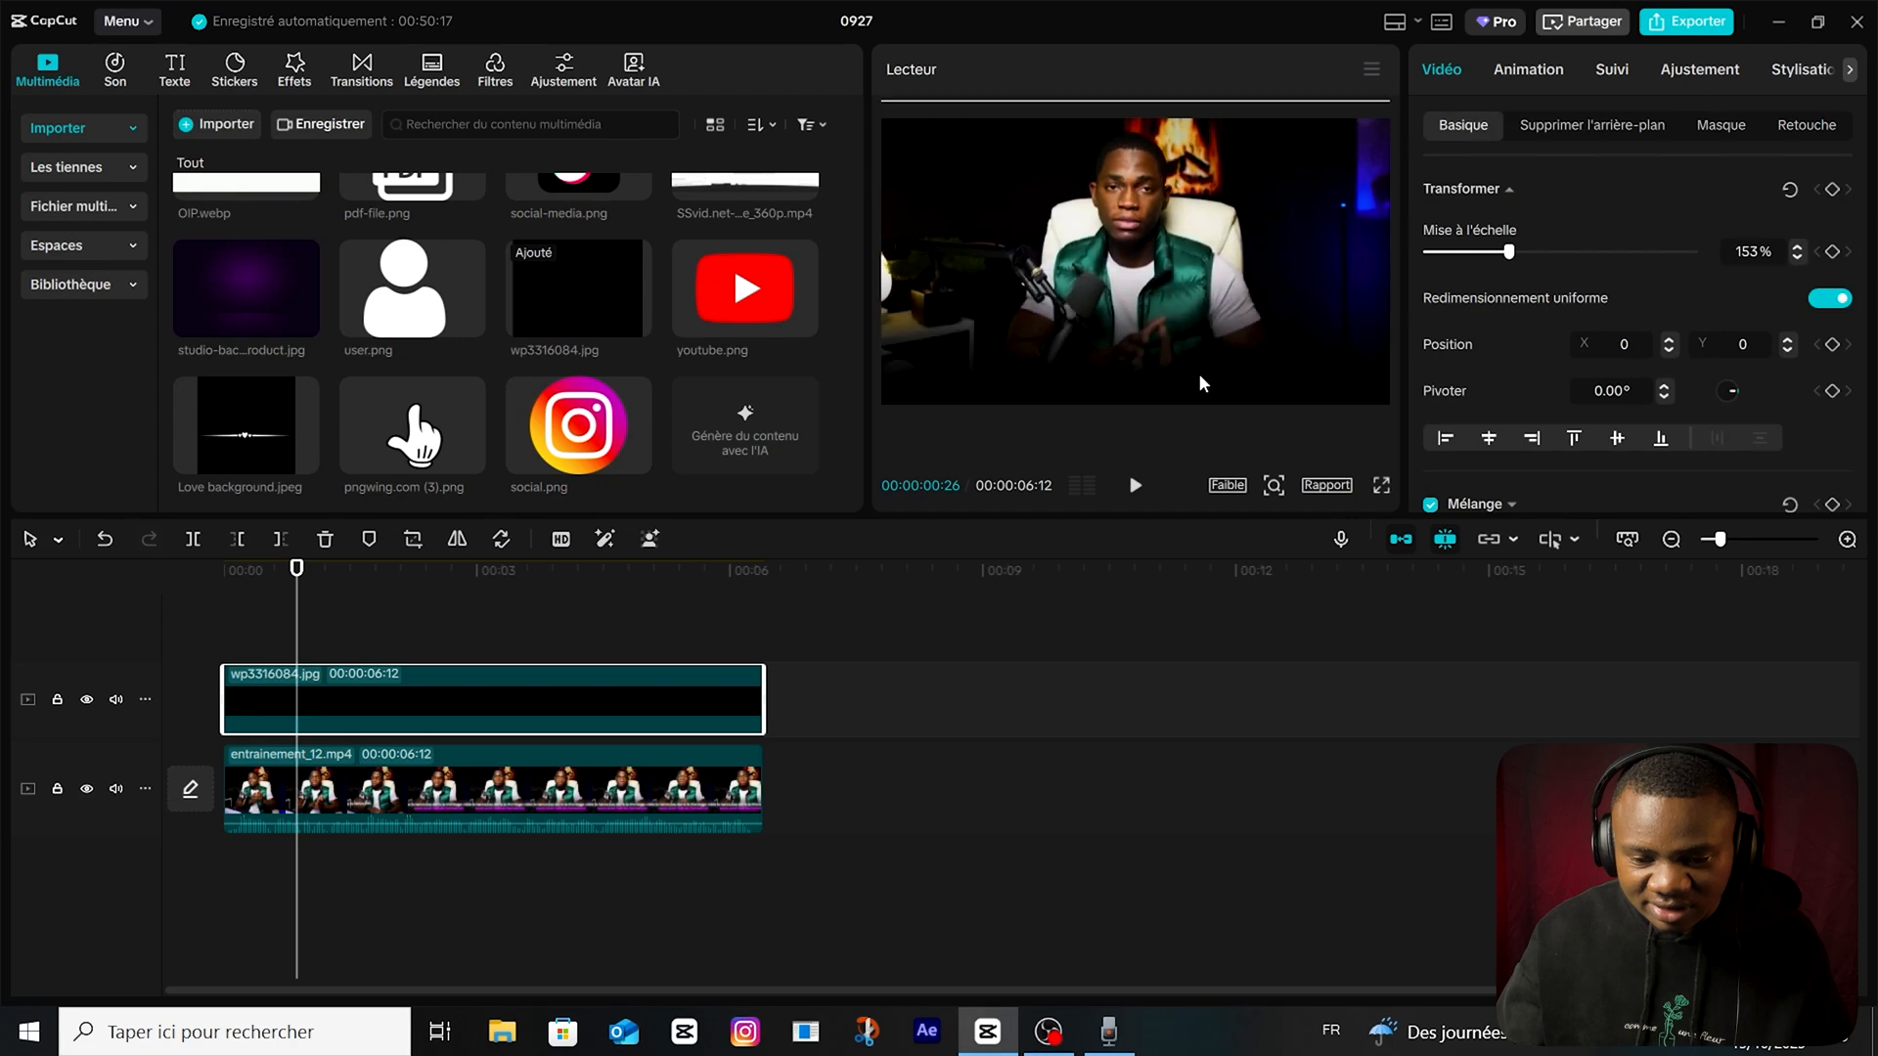
pyautogui.moveTo(1203, 384); pyautogui.dragTo(1199, 411)
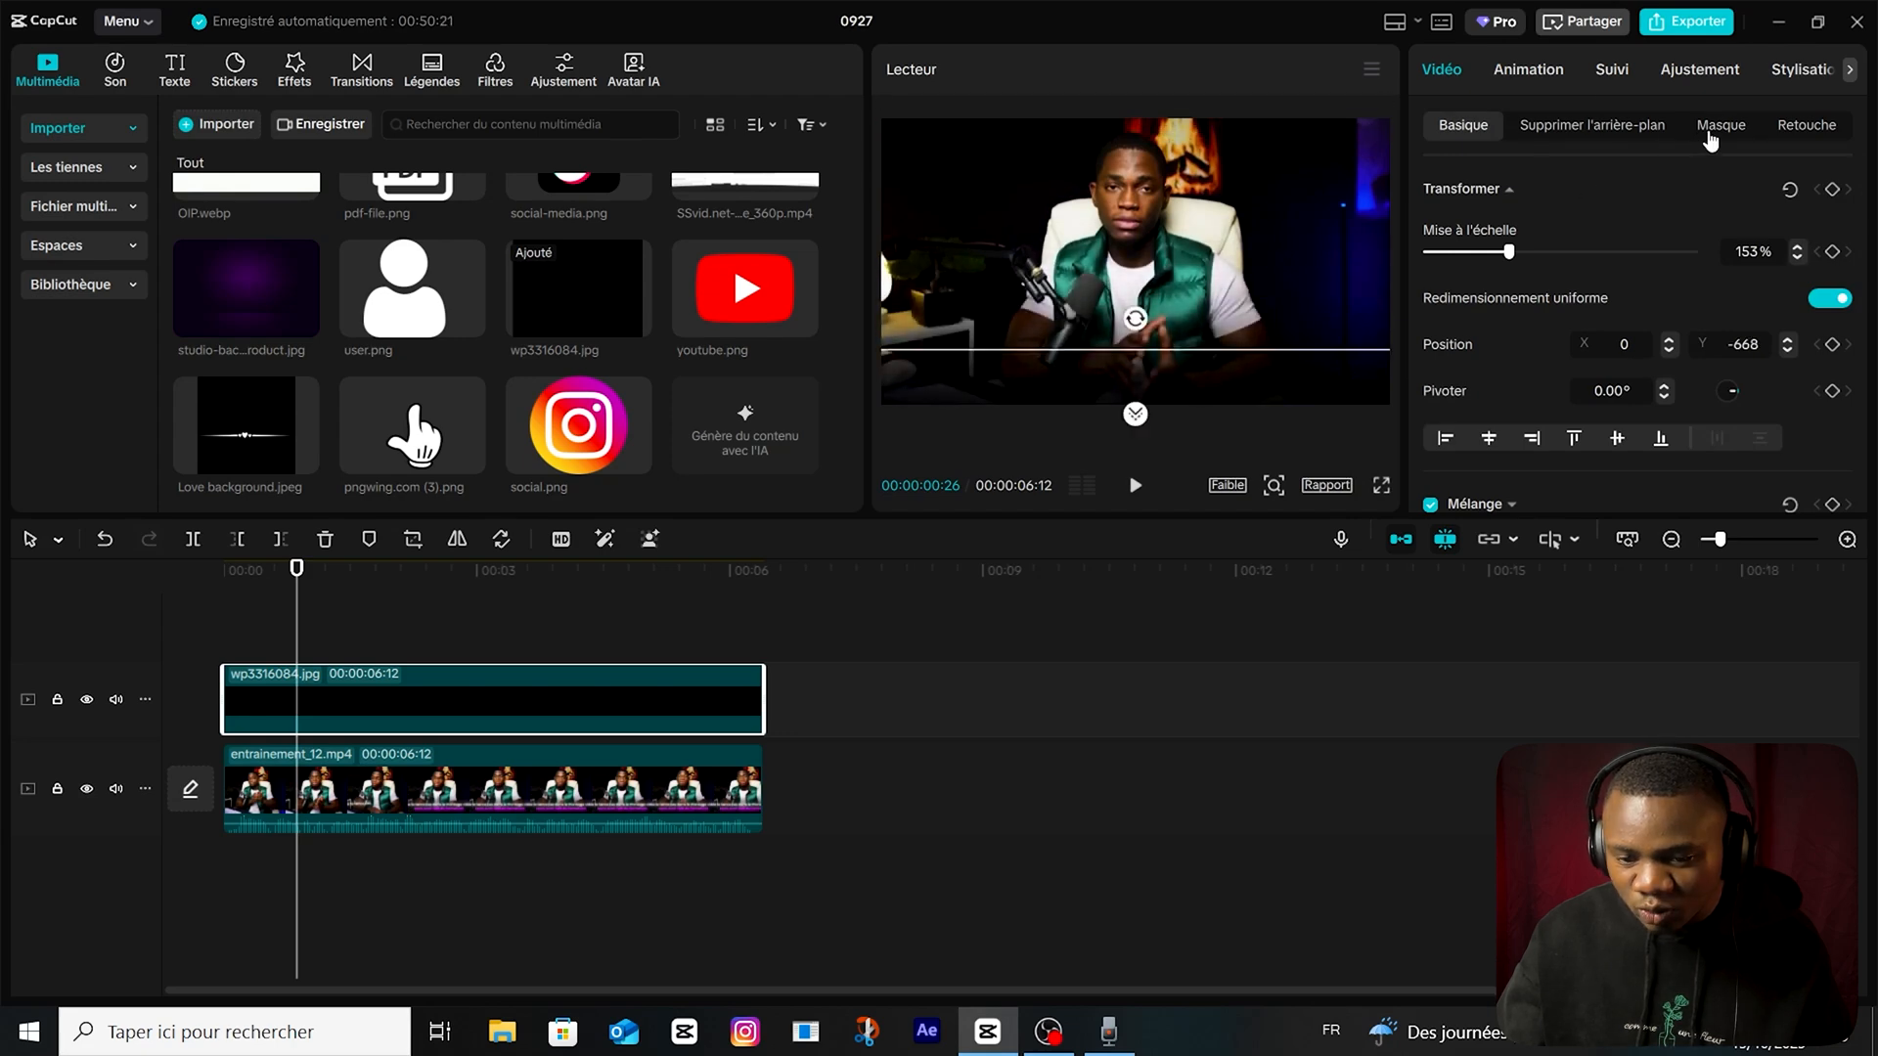
pyautogui.click(1720, 125)
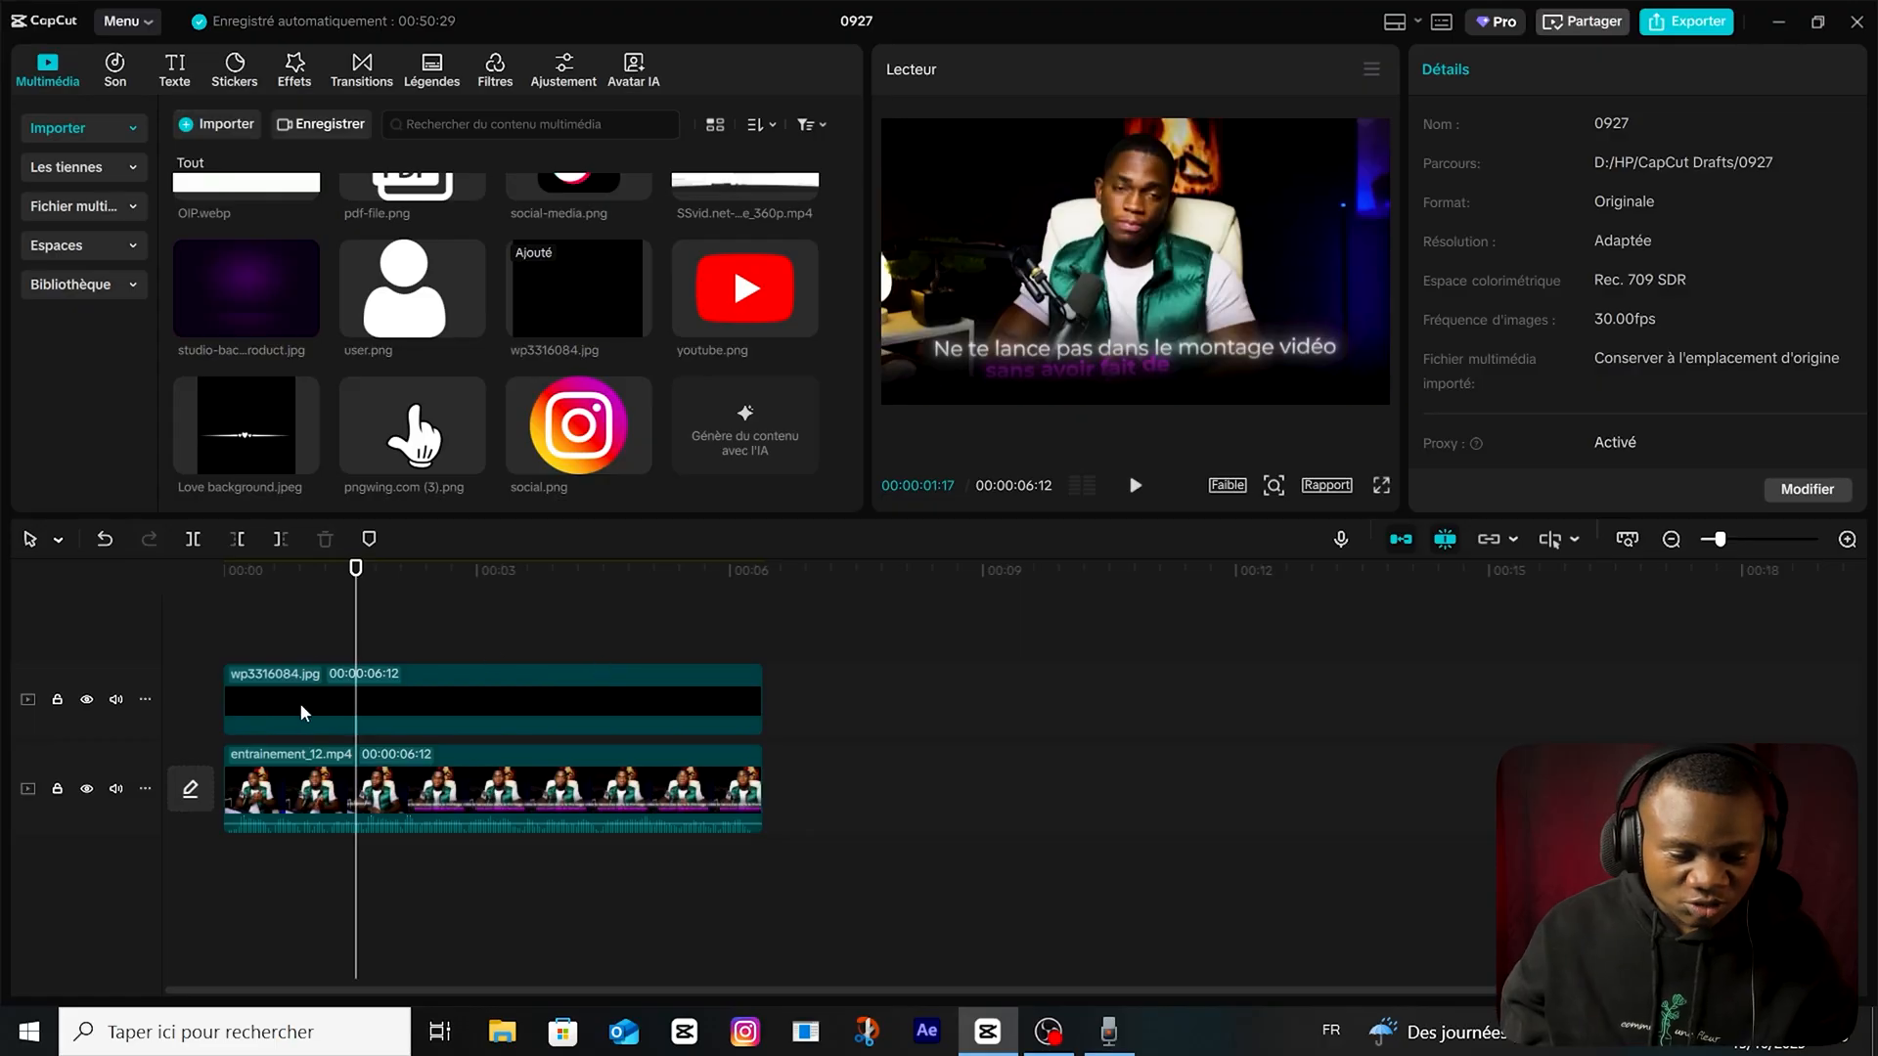
pyautogui.click(301, 712)
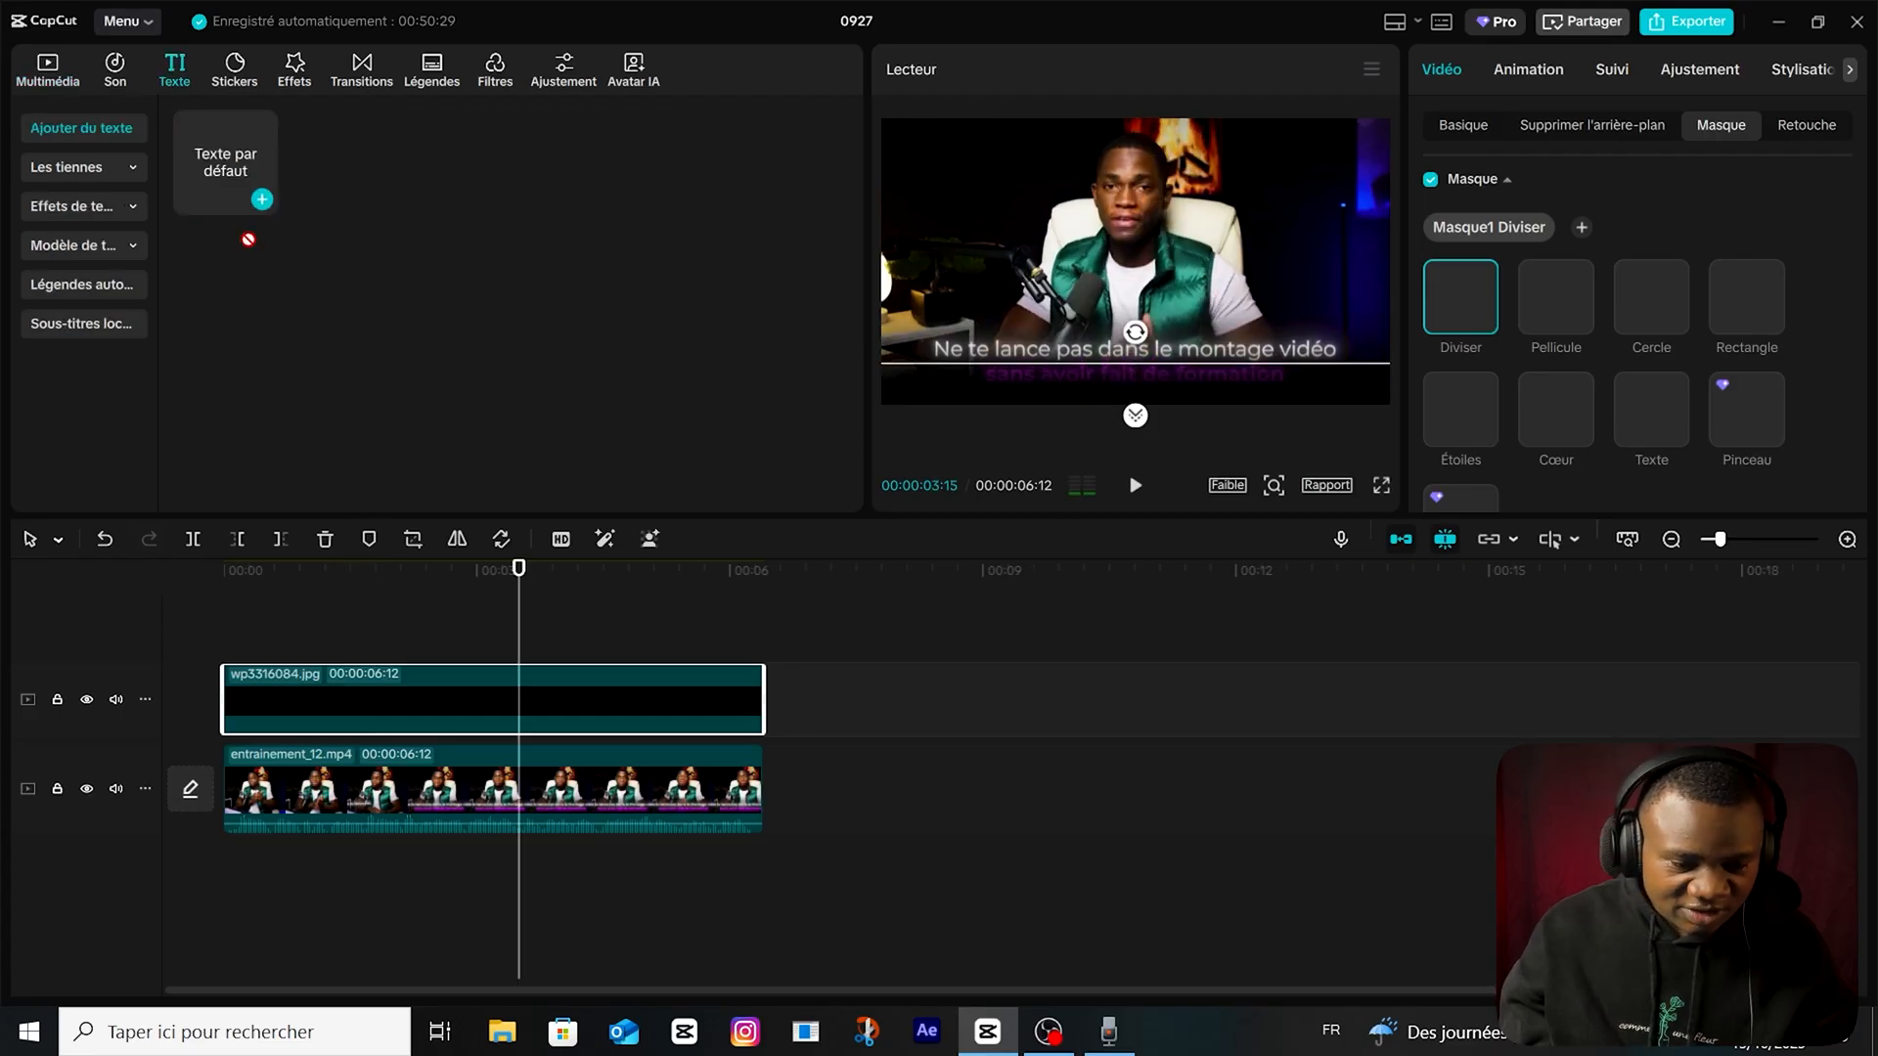
# Add a default text clip spanning the video, reading "ne te lance pas dans le montage vidéo" and "sans avoir fairt la formation" on two lines.
pyautogui.moveTo(249, 239); pyautogui.dragTo(222, 667)
pyautogui.moveTo(579, 667); pyautogui.dragTo(780, 666)
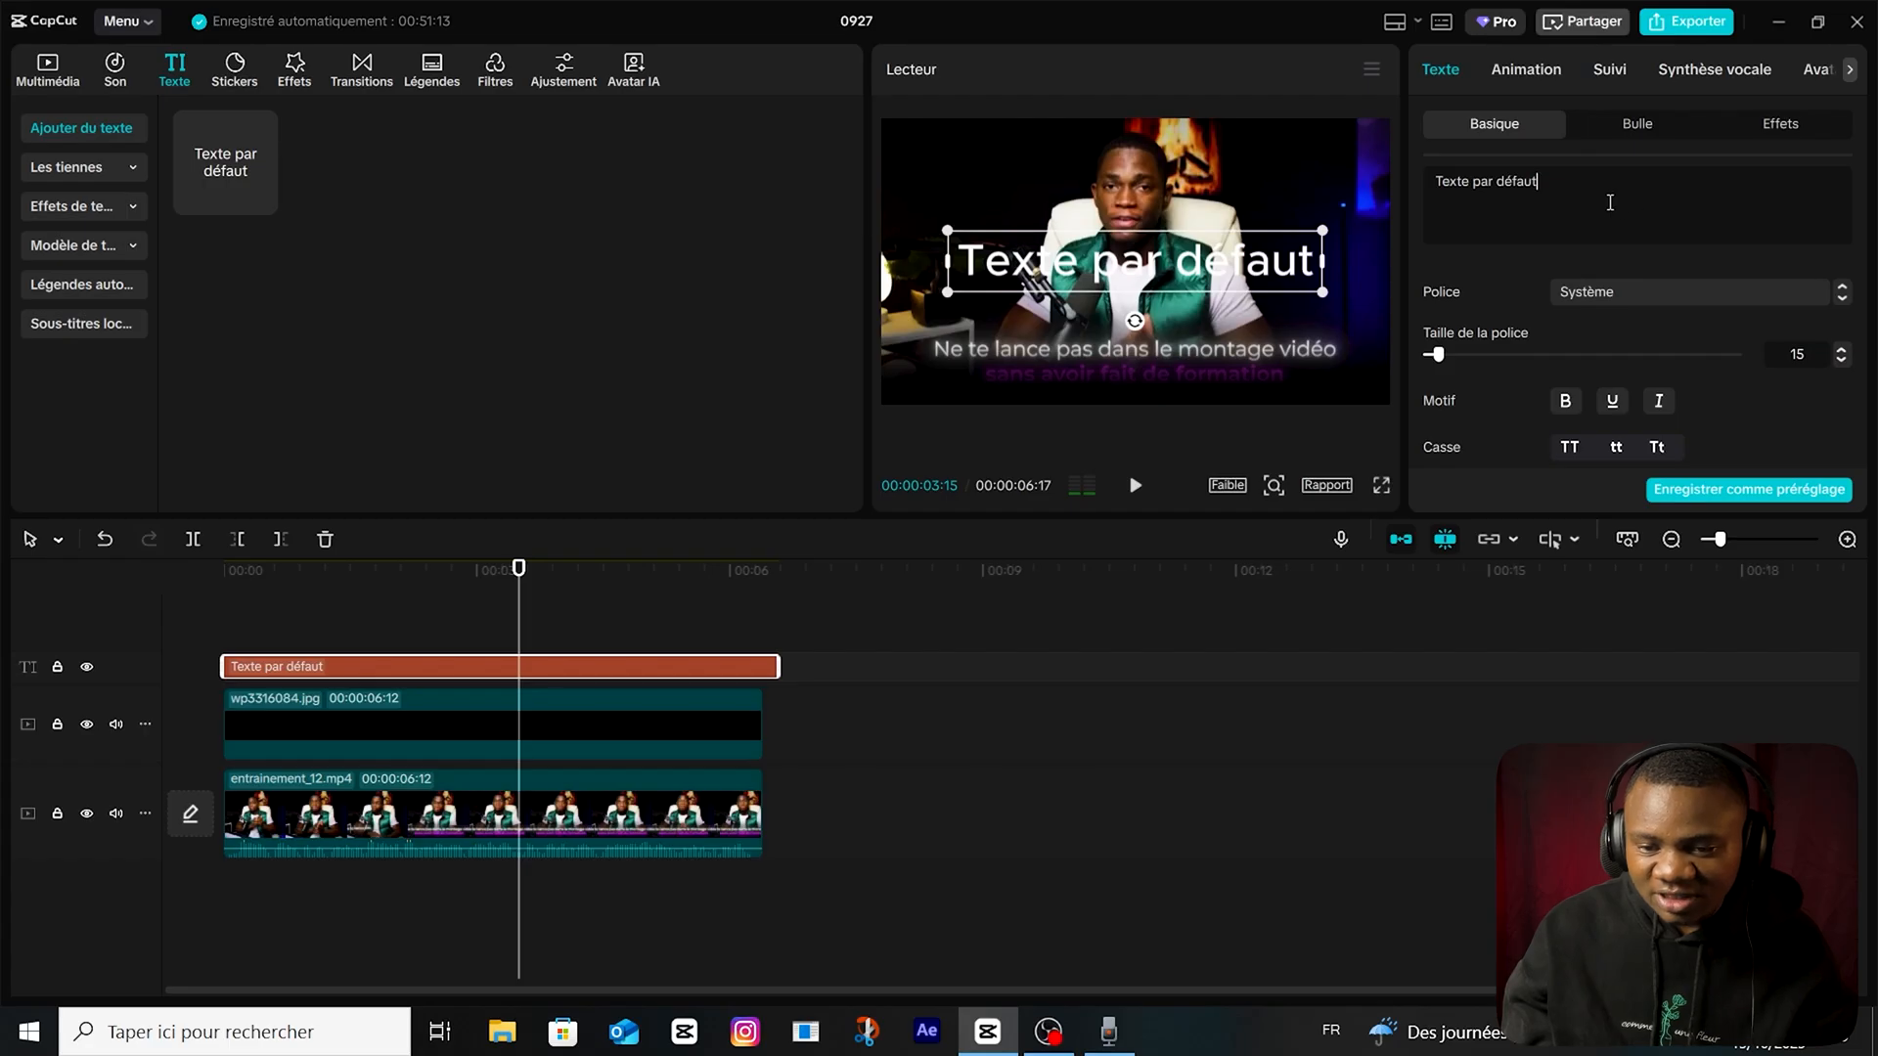
pyautogui.hotkey('ctrl', 'a')
pyautogui.write('ne te lance')
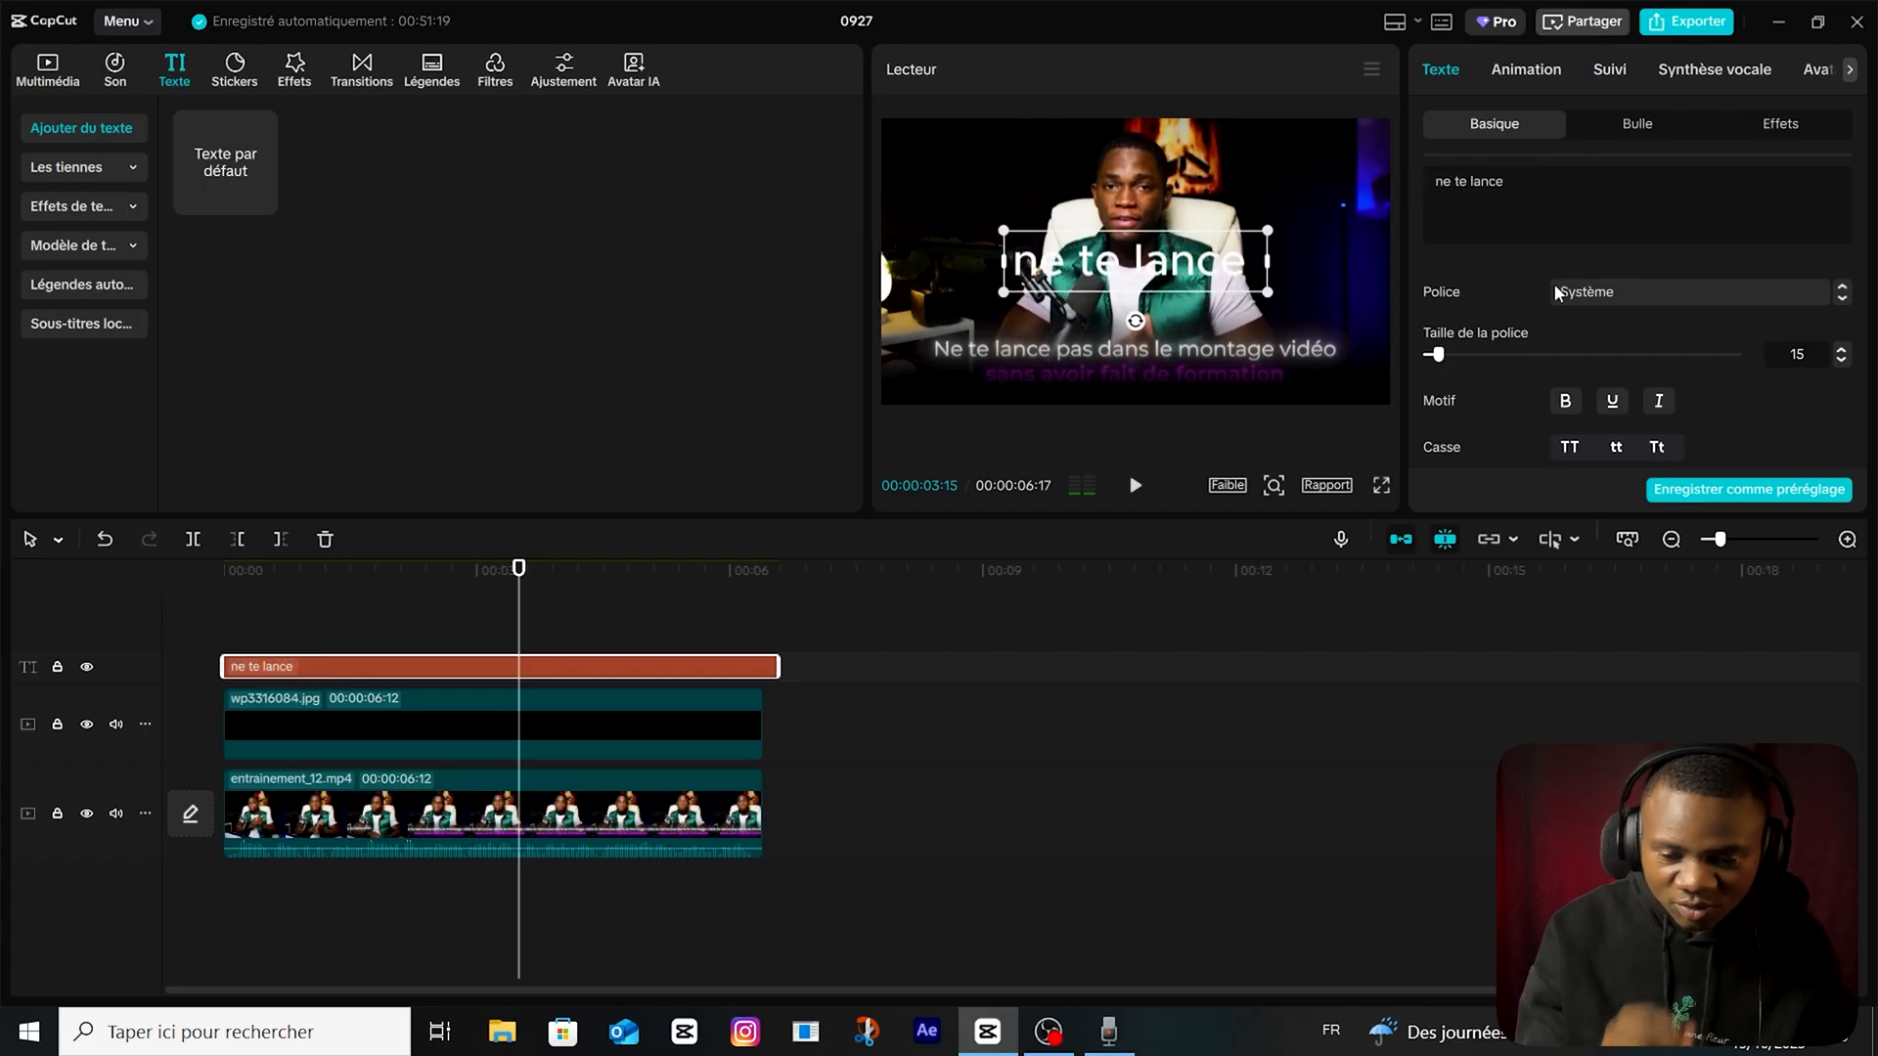
pyautogui.write(' pas dans le montage vidéo')
pyautogui.press('Return')
pyautogui.write('sans')
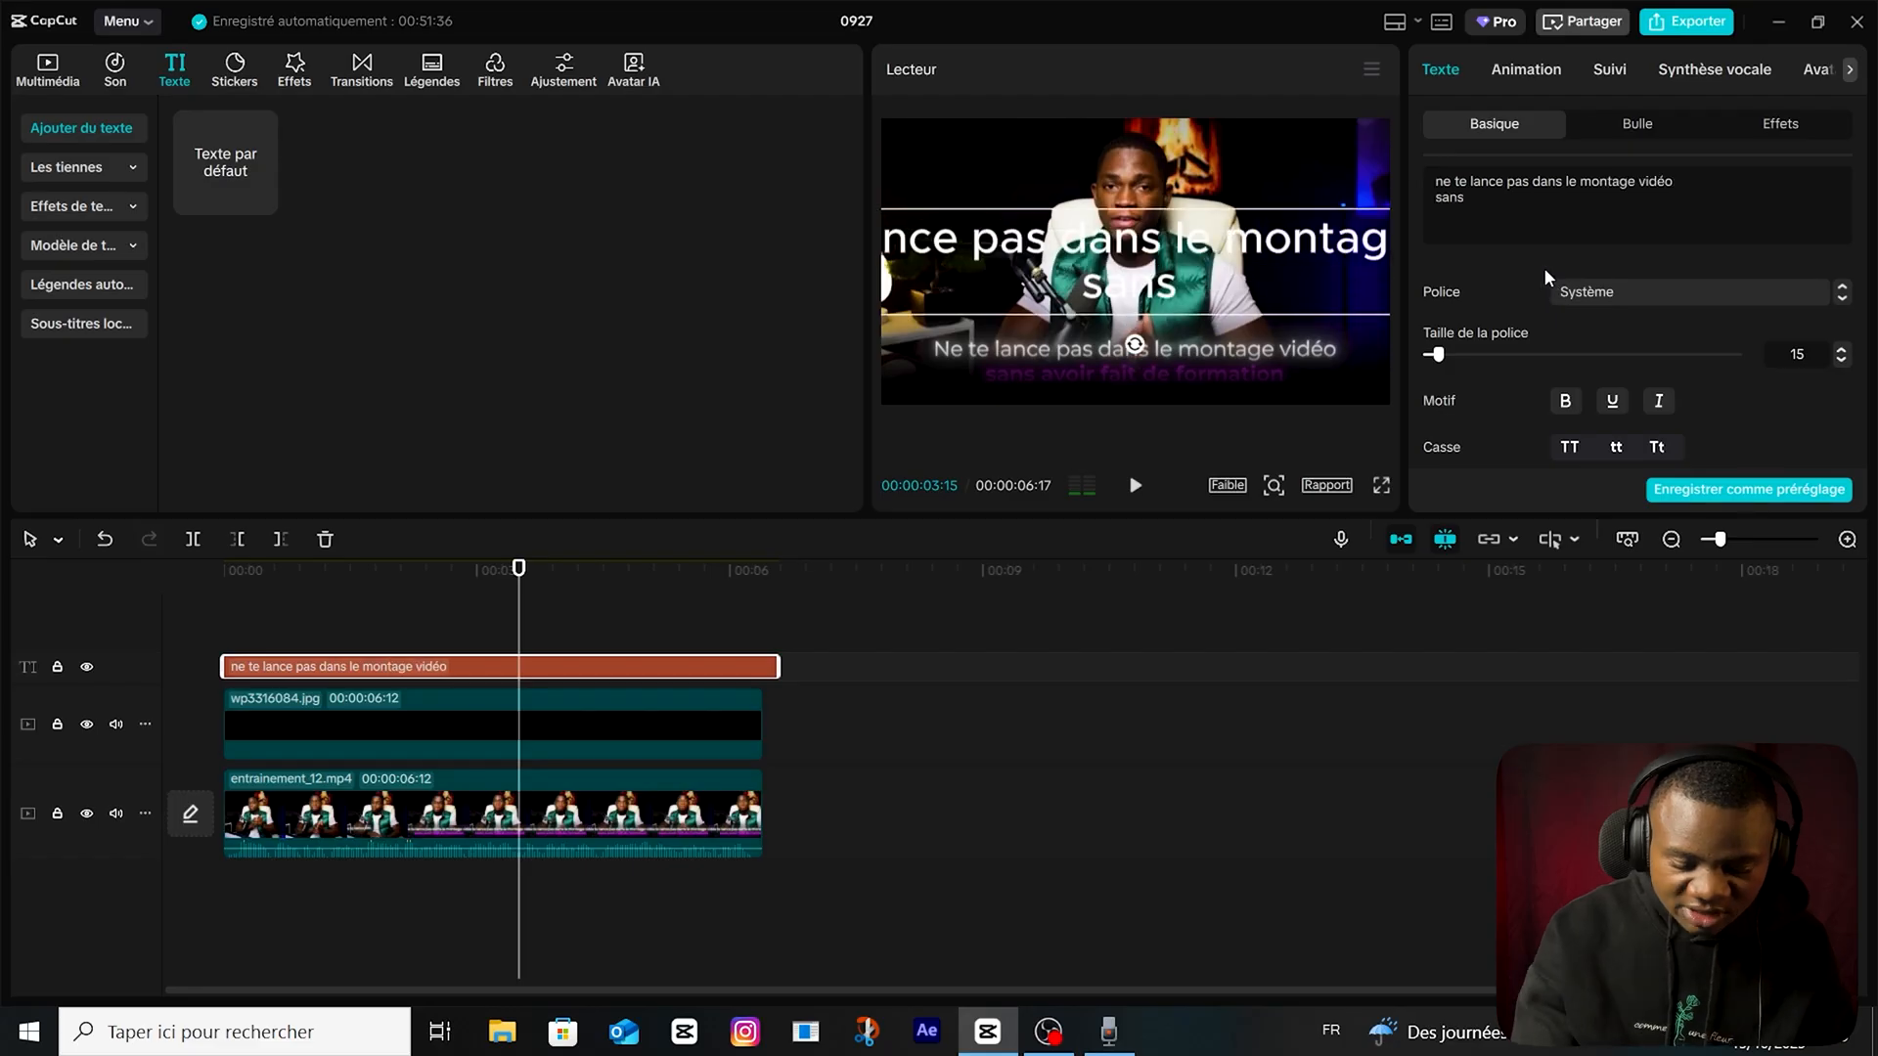
pyautogui.write(' avoir fairt la formation')
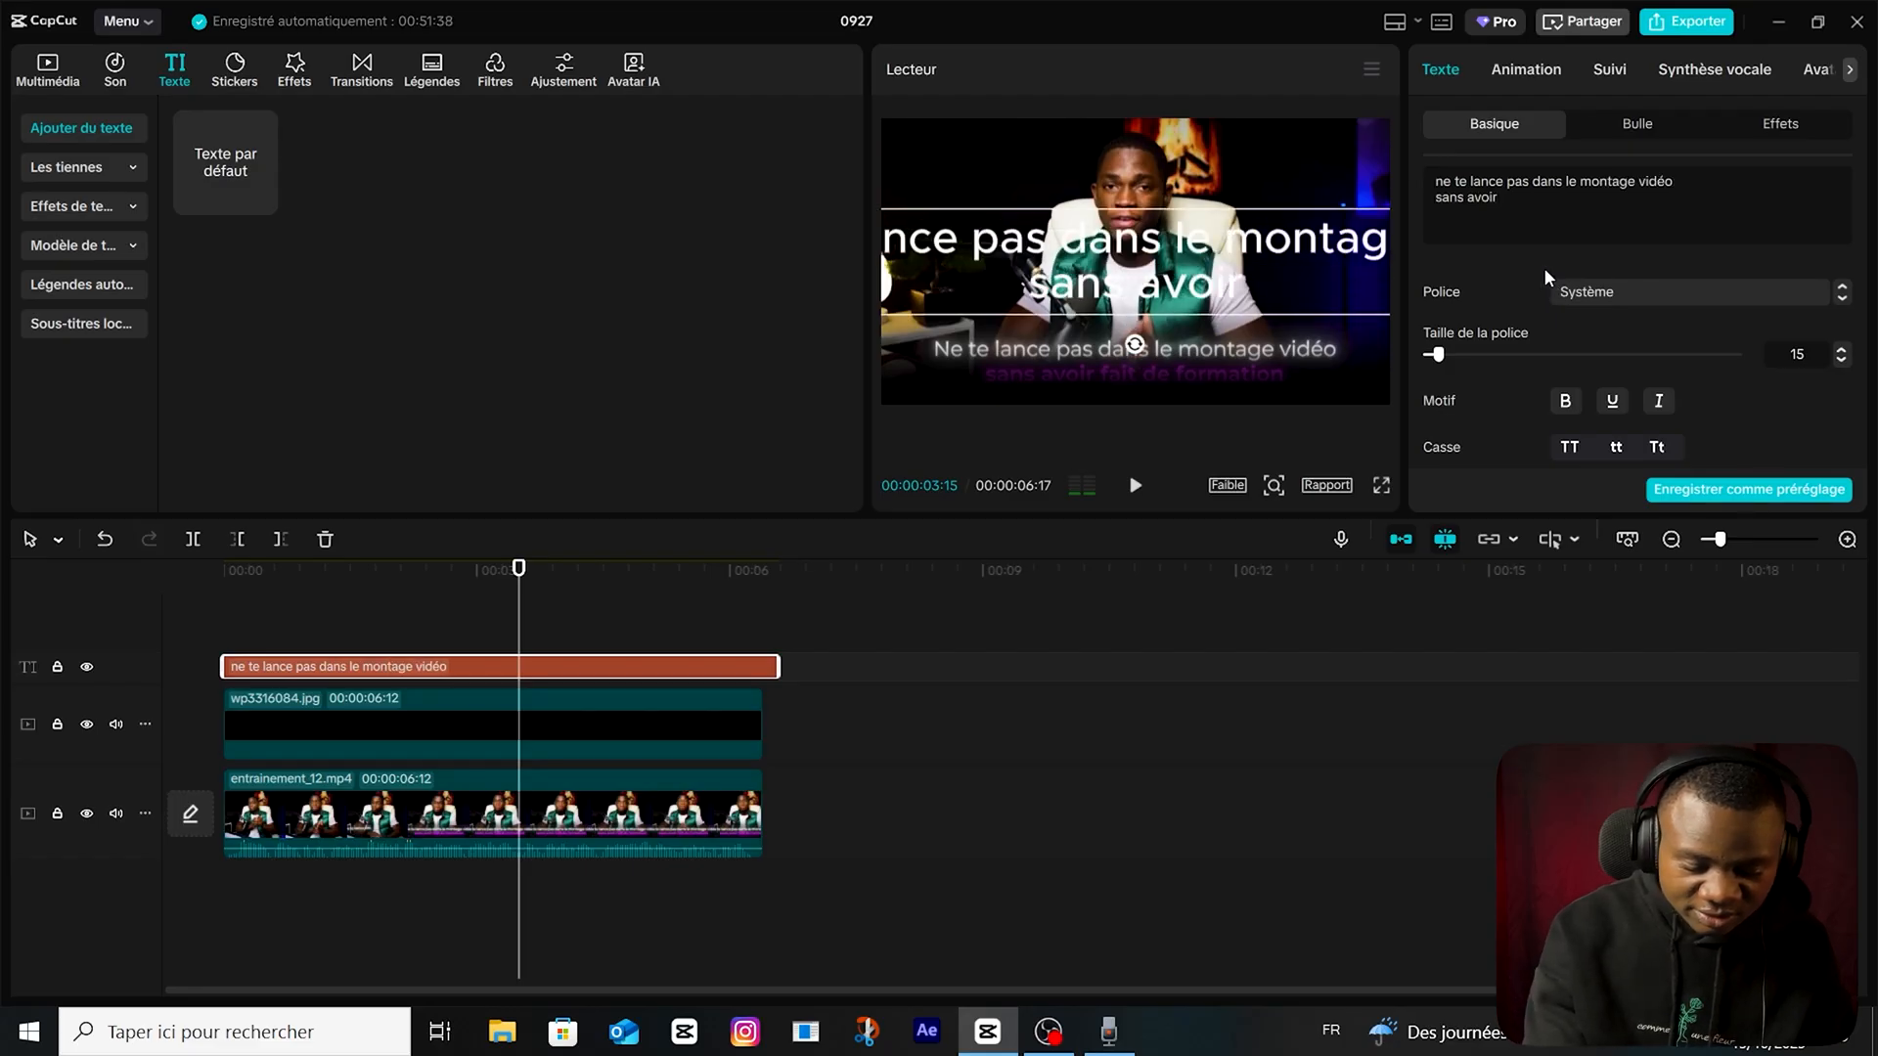
# Set the whole text to the Montserrat Bold font with a character spacing of -1.
pyautogui.hotkey('ctrl', 'a')
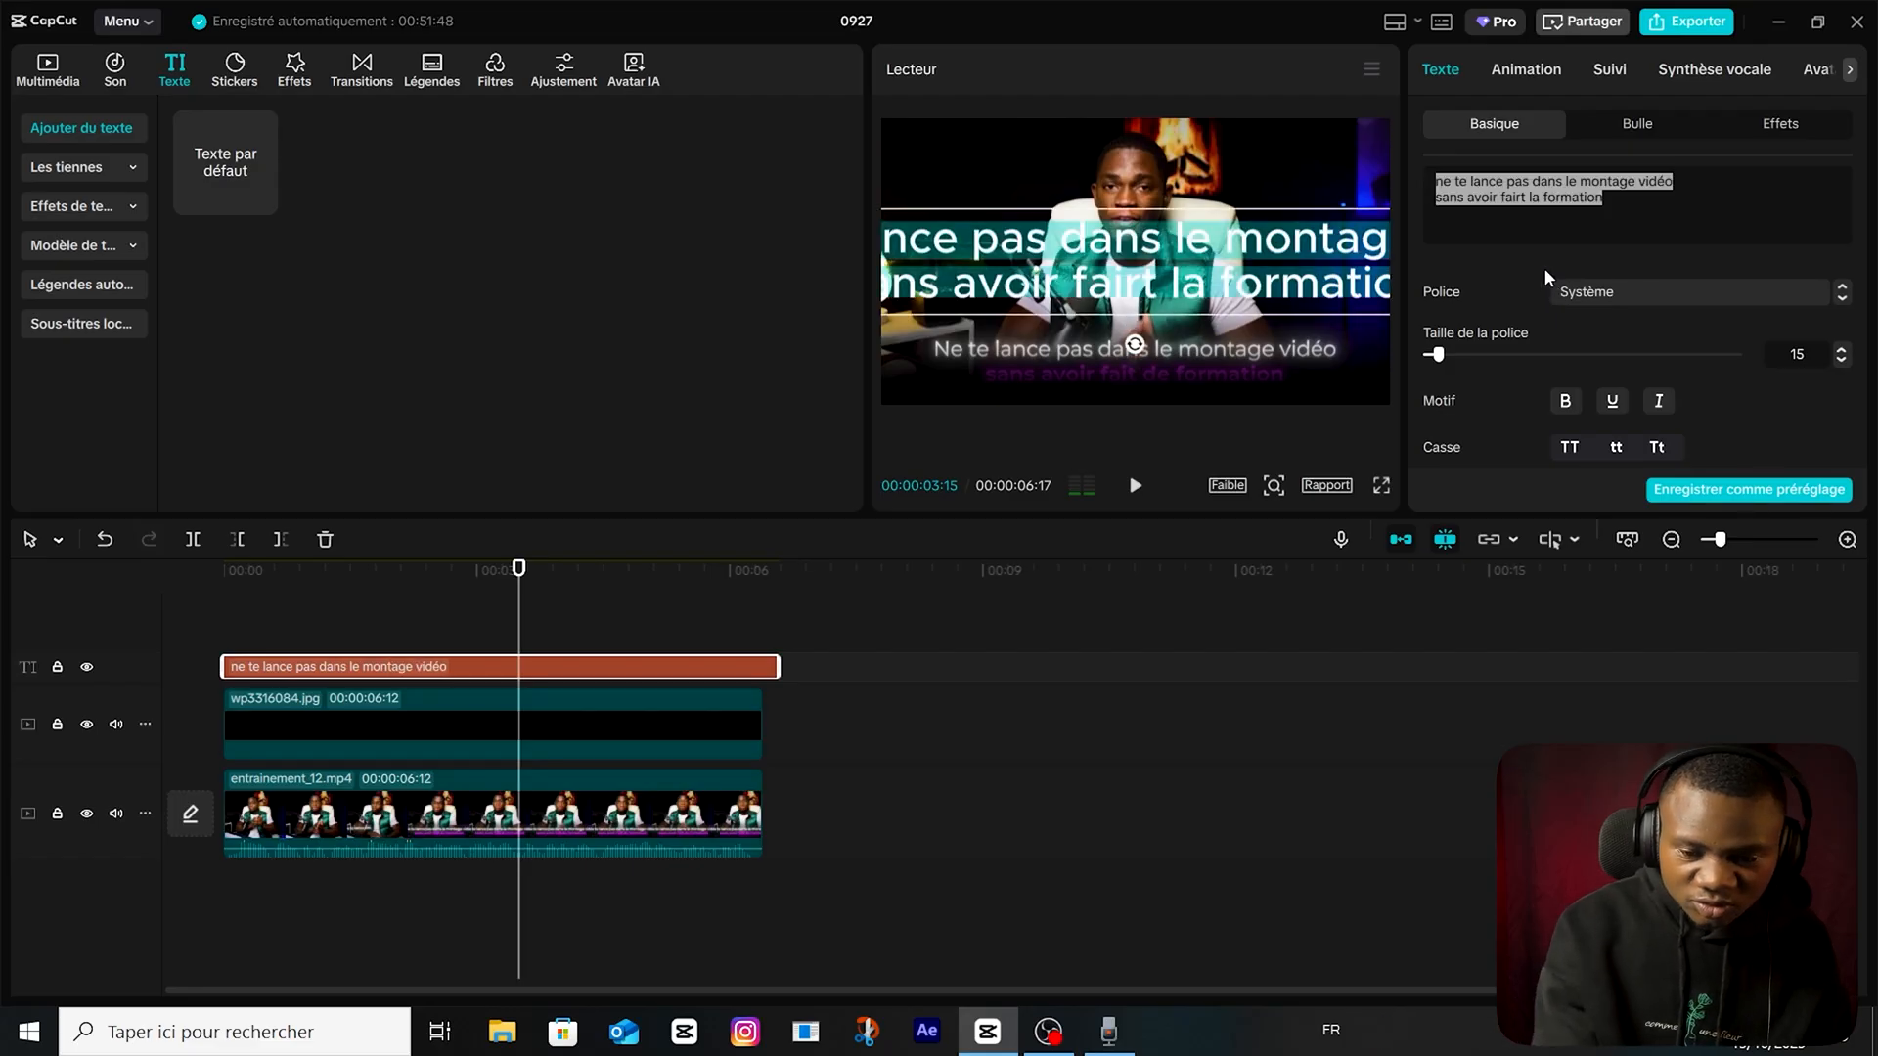
pyautogui.click(1711, 289)
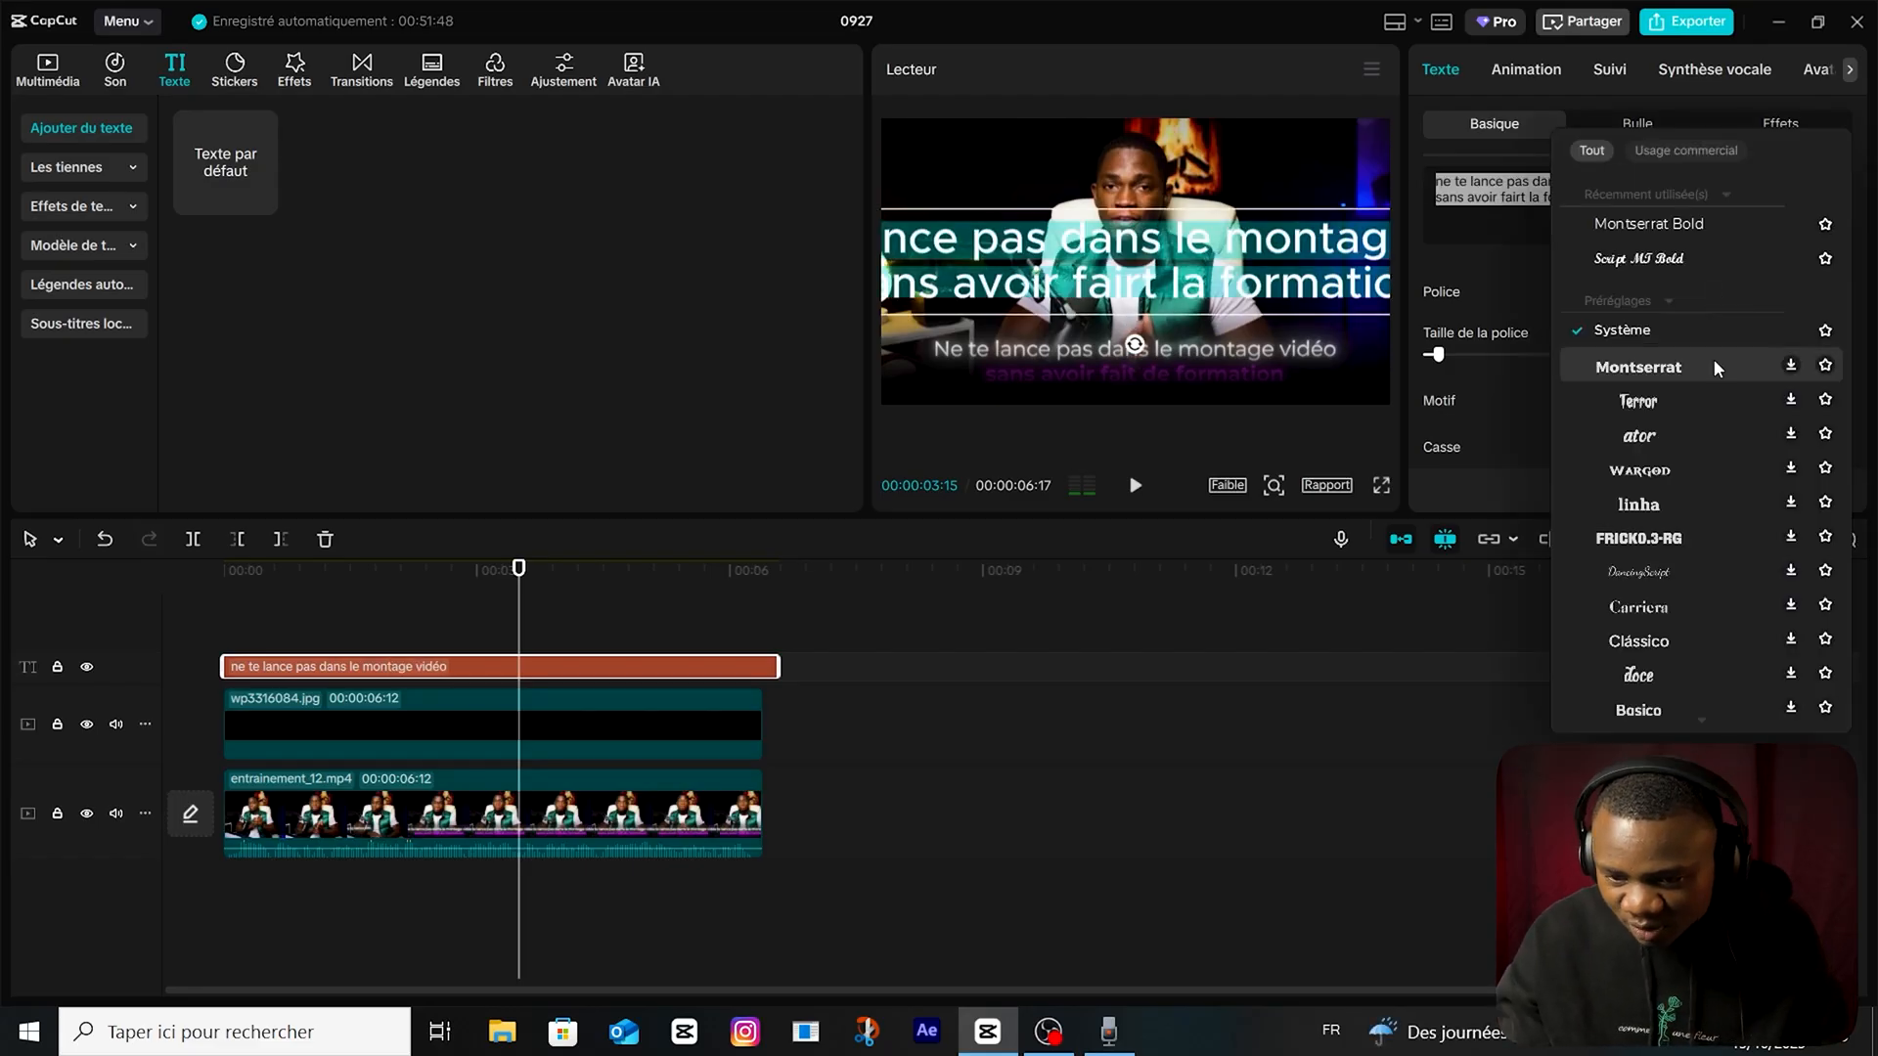
pyautogui.click(1698, 223)
pyautogui.scroll(-5, 1455, 280)
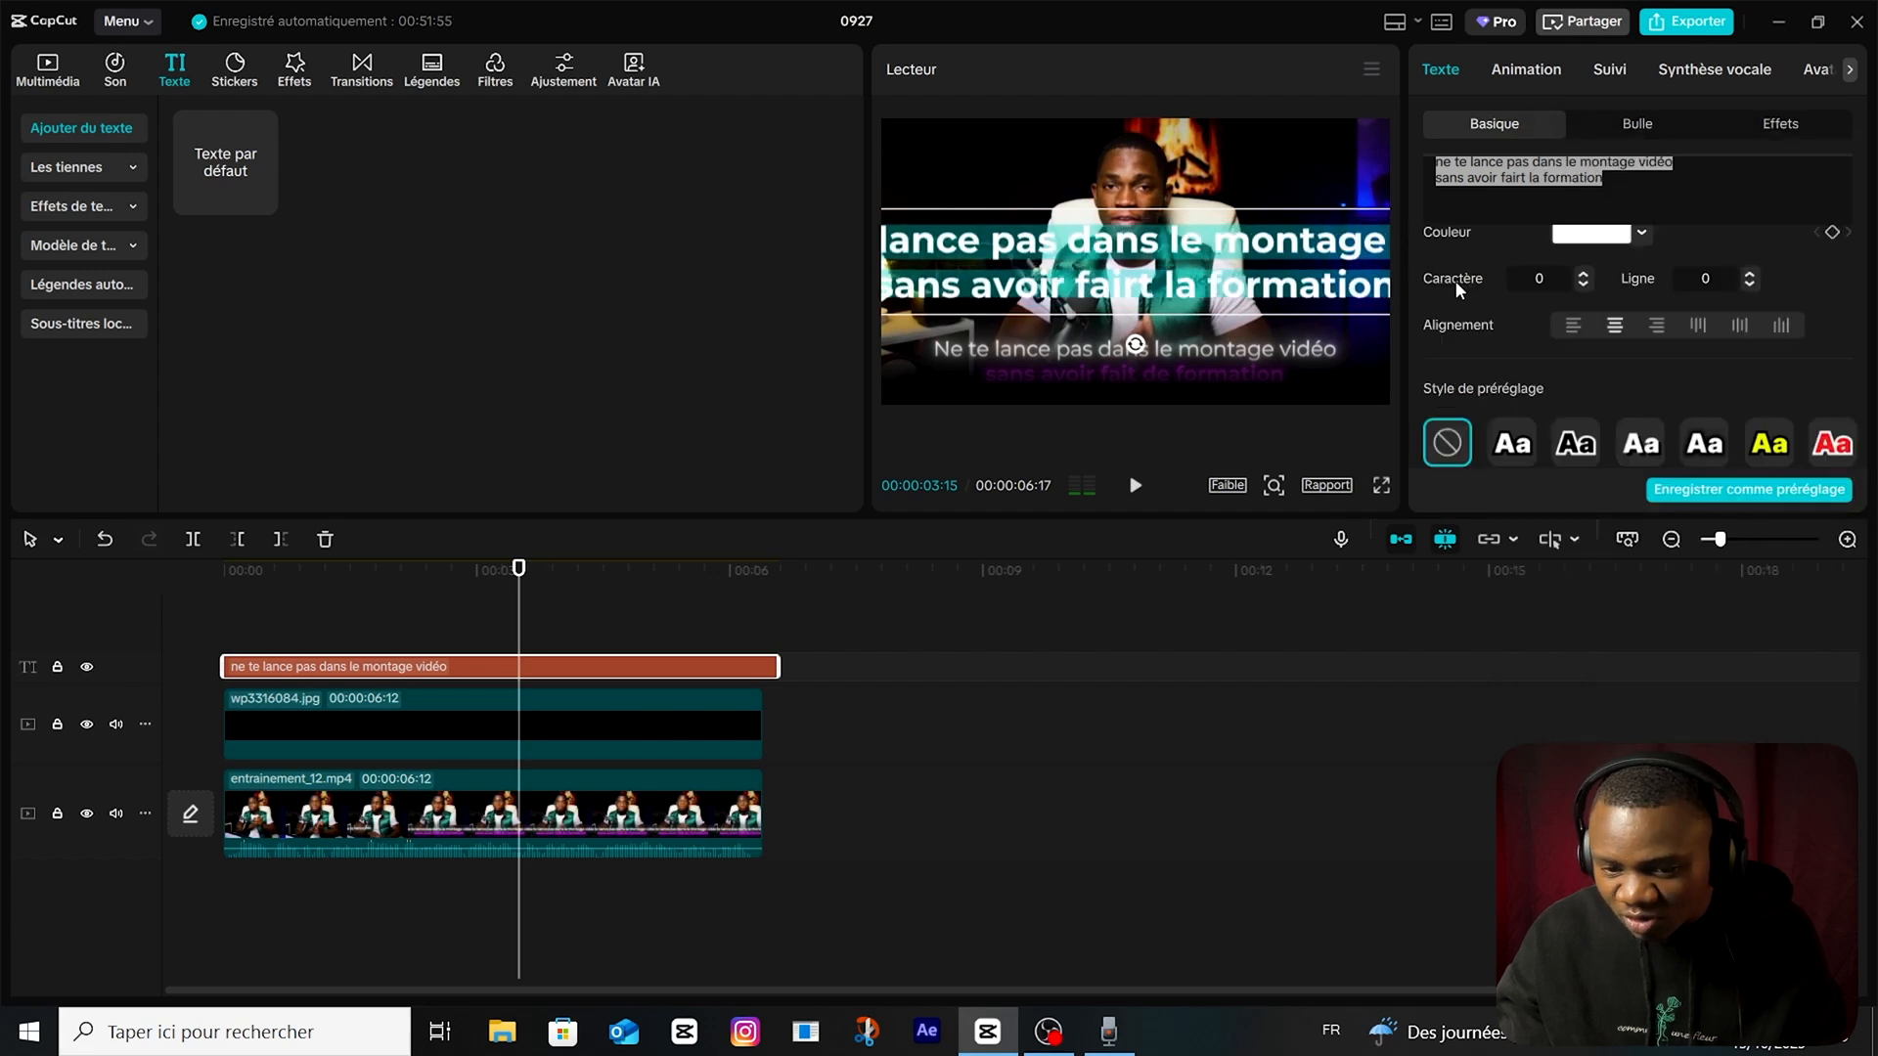
pyautogui.click(1585, 284)
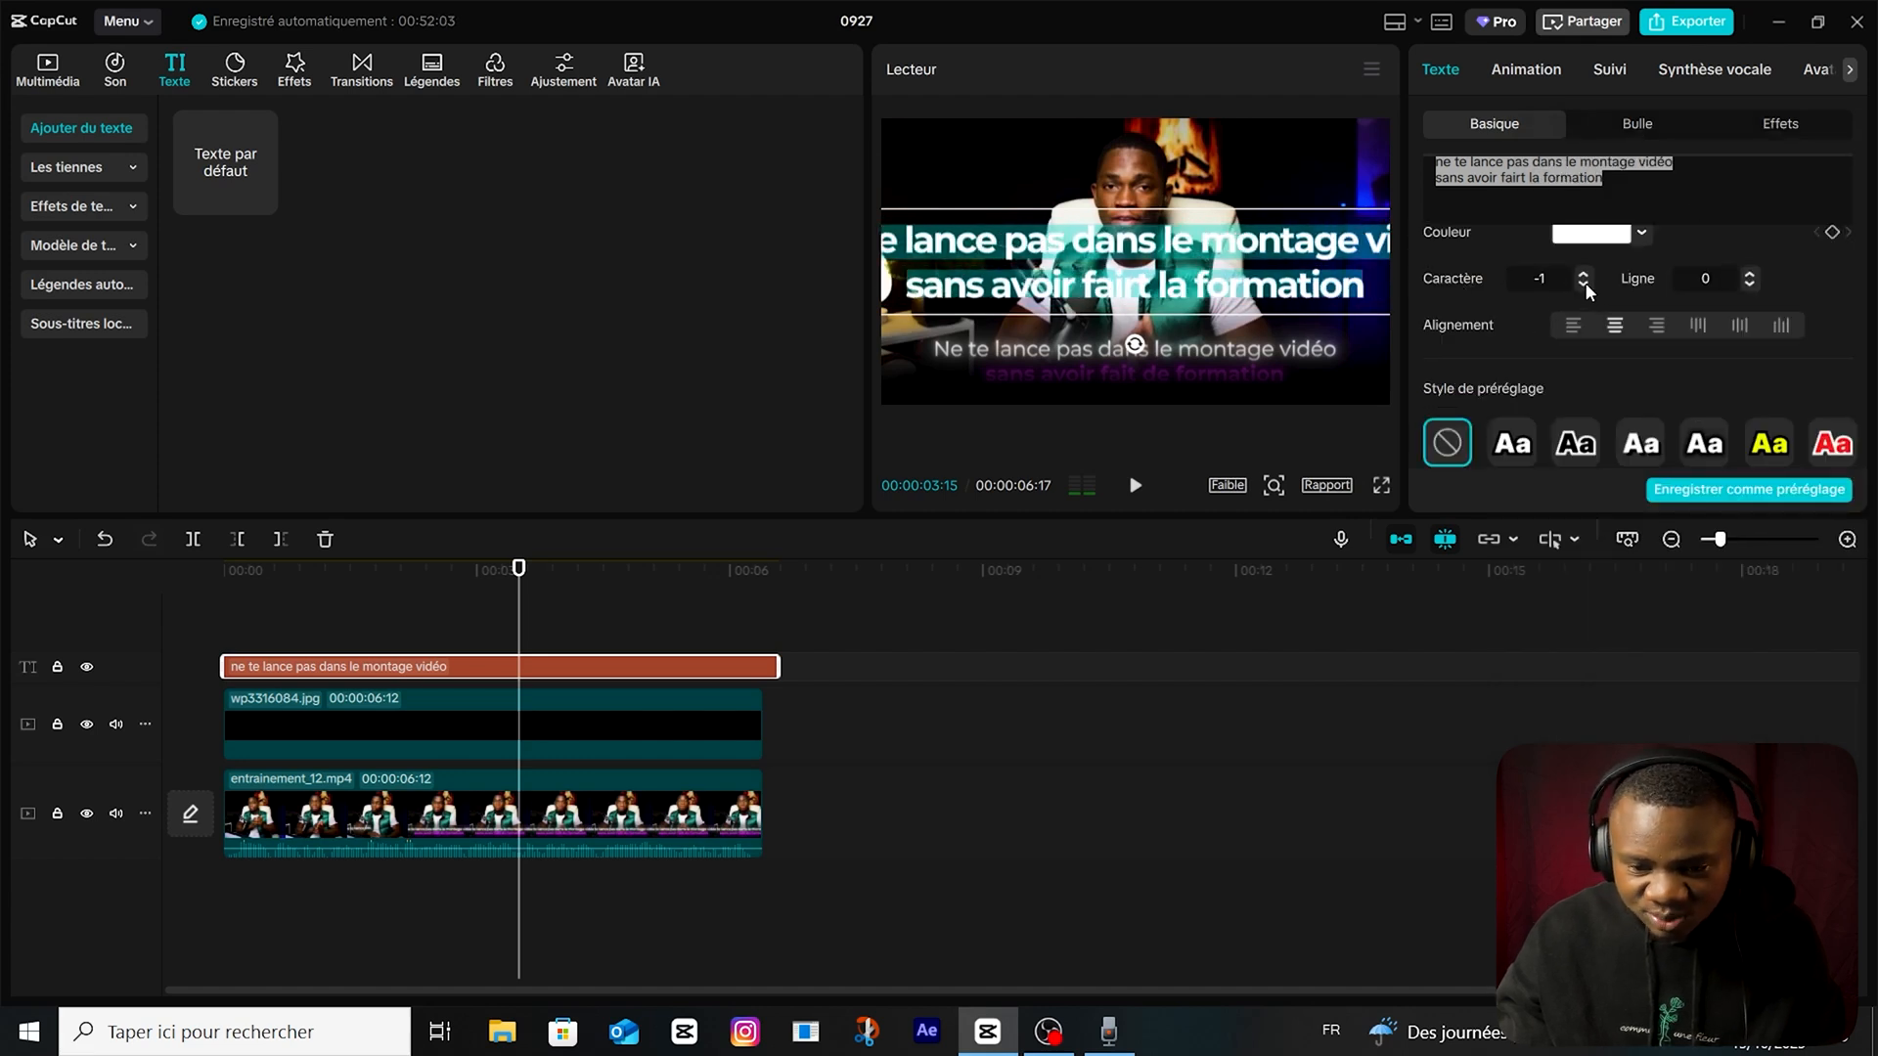
# Scale the text down and move it to the lower part of the frame, over the darkened area.
pyautogui.scroll(-3, 1588, 290)
pyautogui.moveTo(1477, 308); pyautogui.dragTo(1465, 311)
pyautogui.moveTo(1098, 278); pyautogui.dragTo(1089, 369)
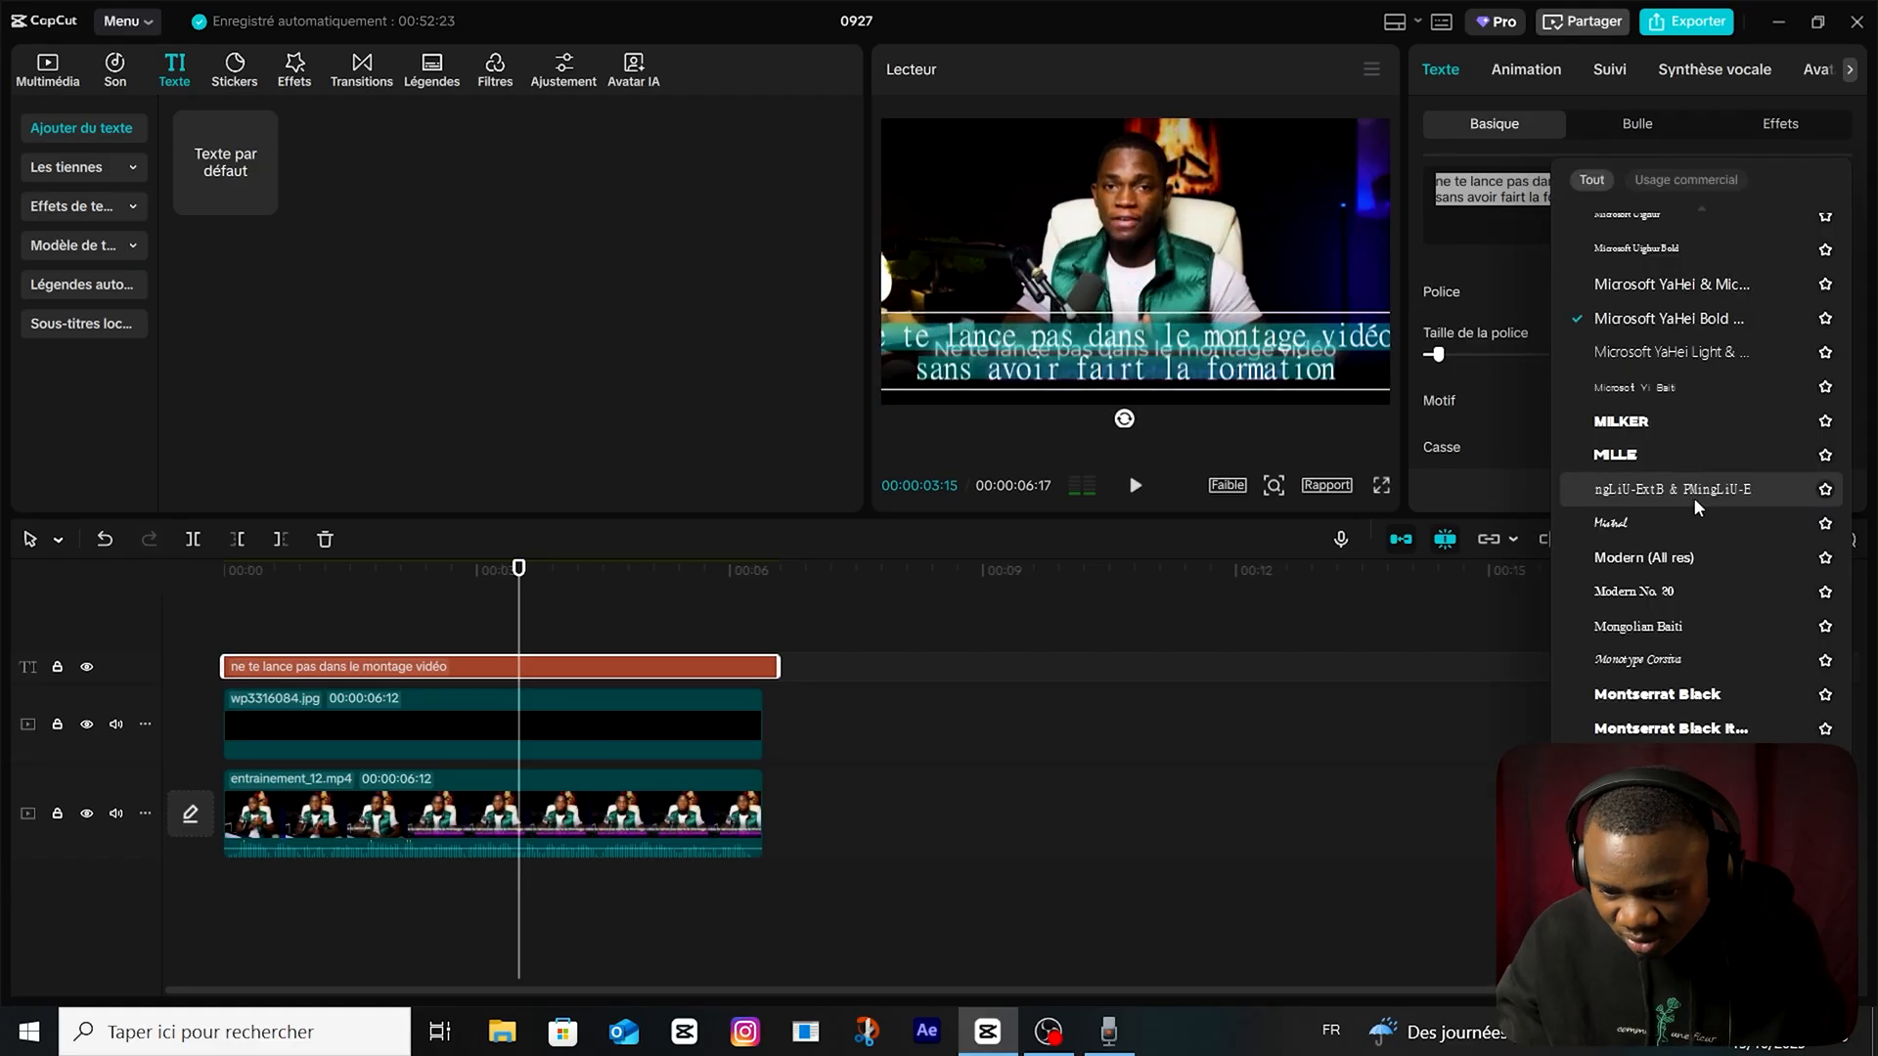
# Change the font of the whole text to Montserrat SemiBold.
pyautogui.scroll(-2, 1697, 578)
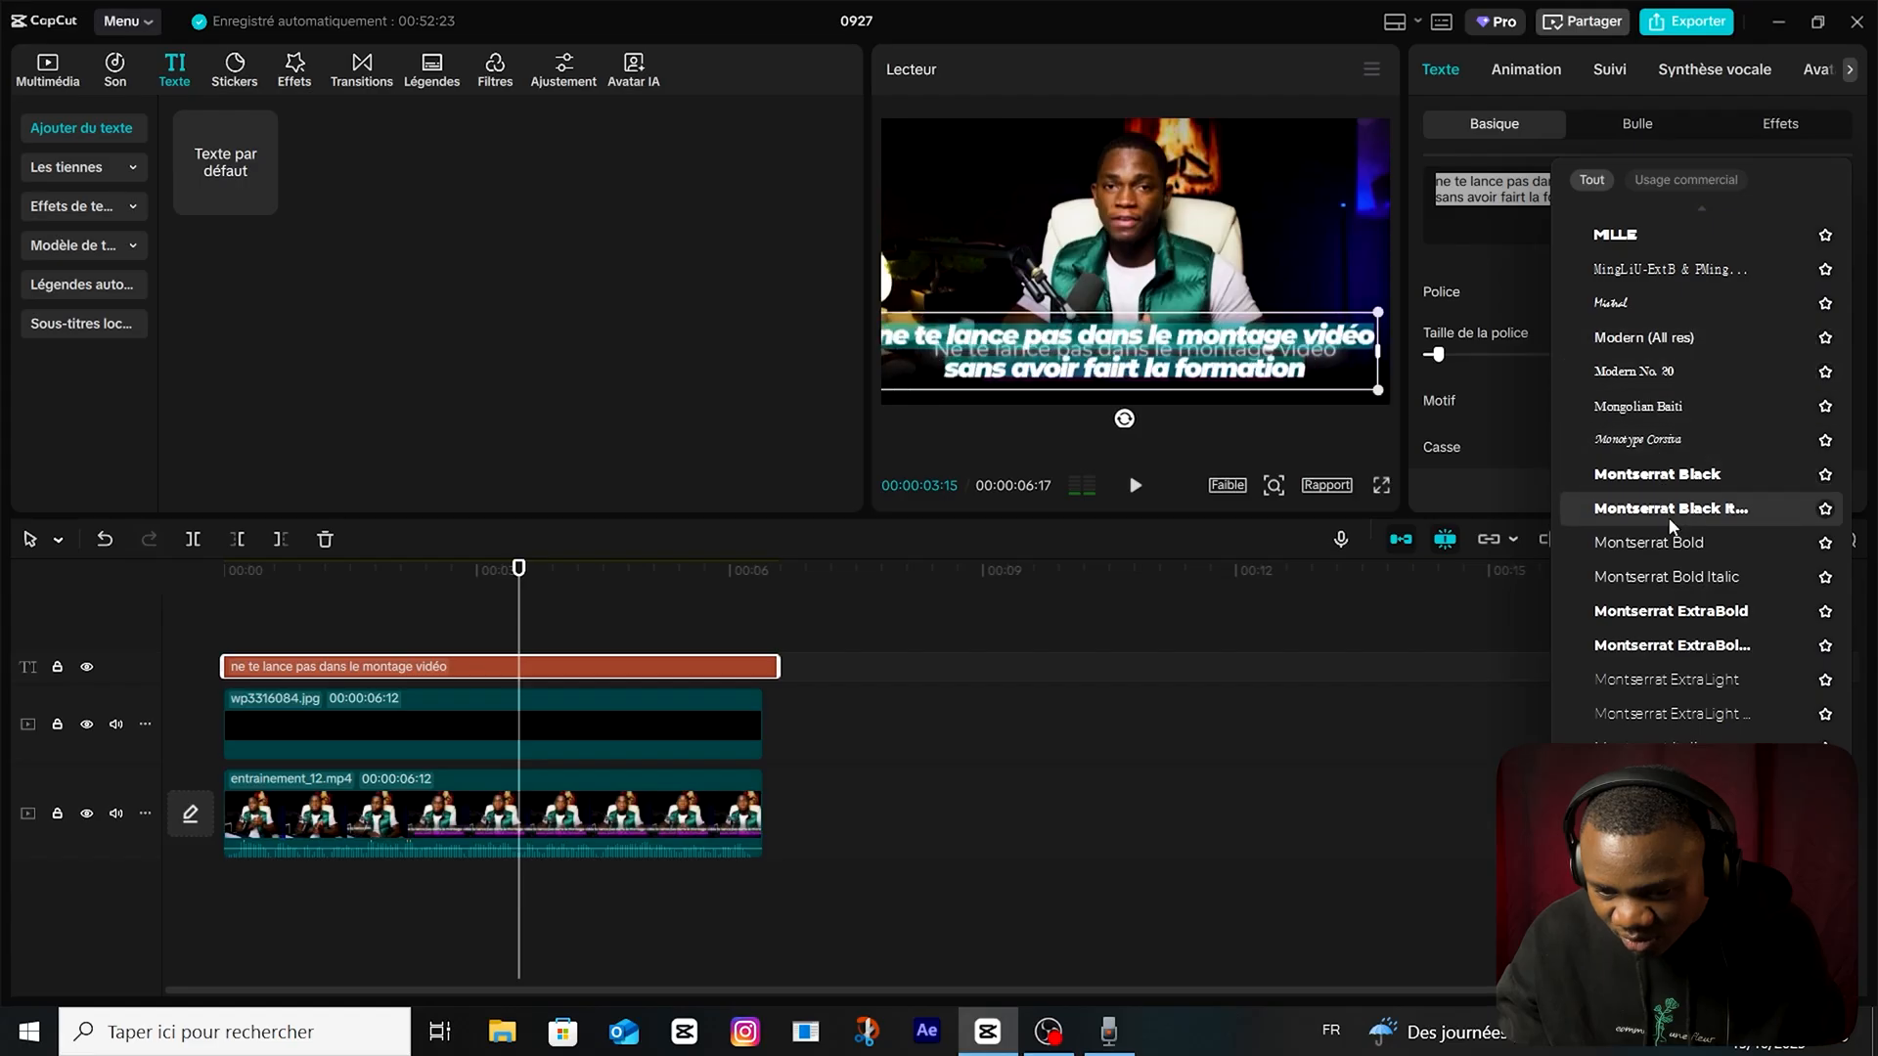
pyautogui.scroll(-1, 1680, 540)
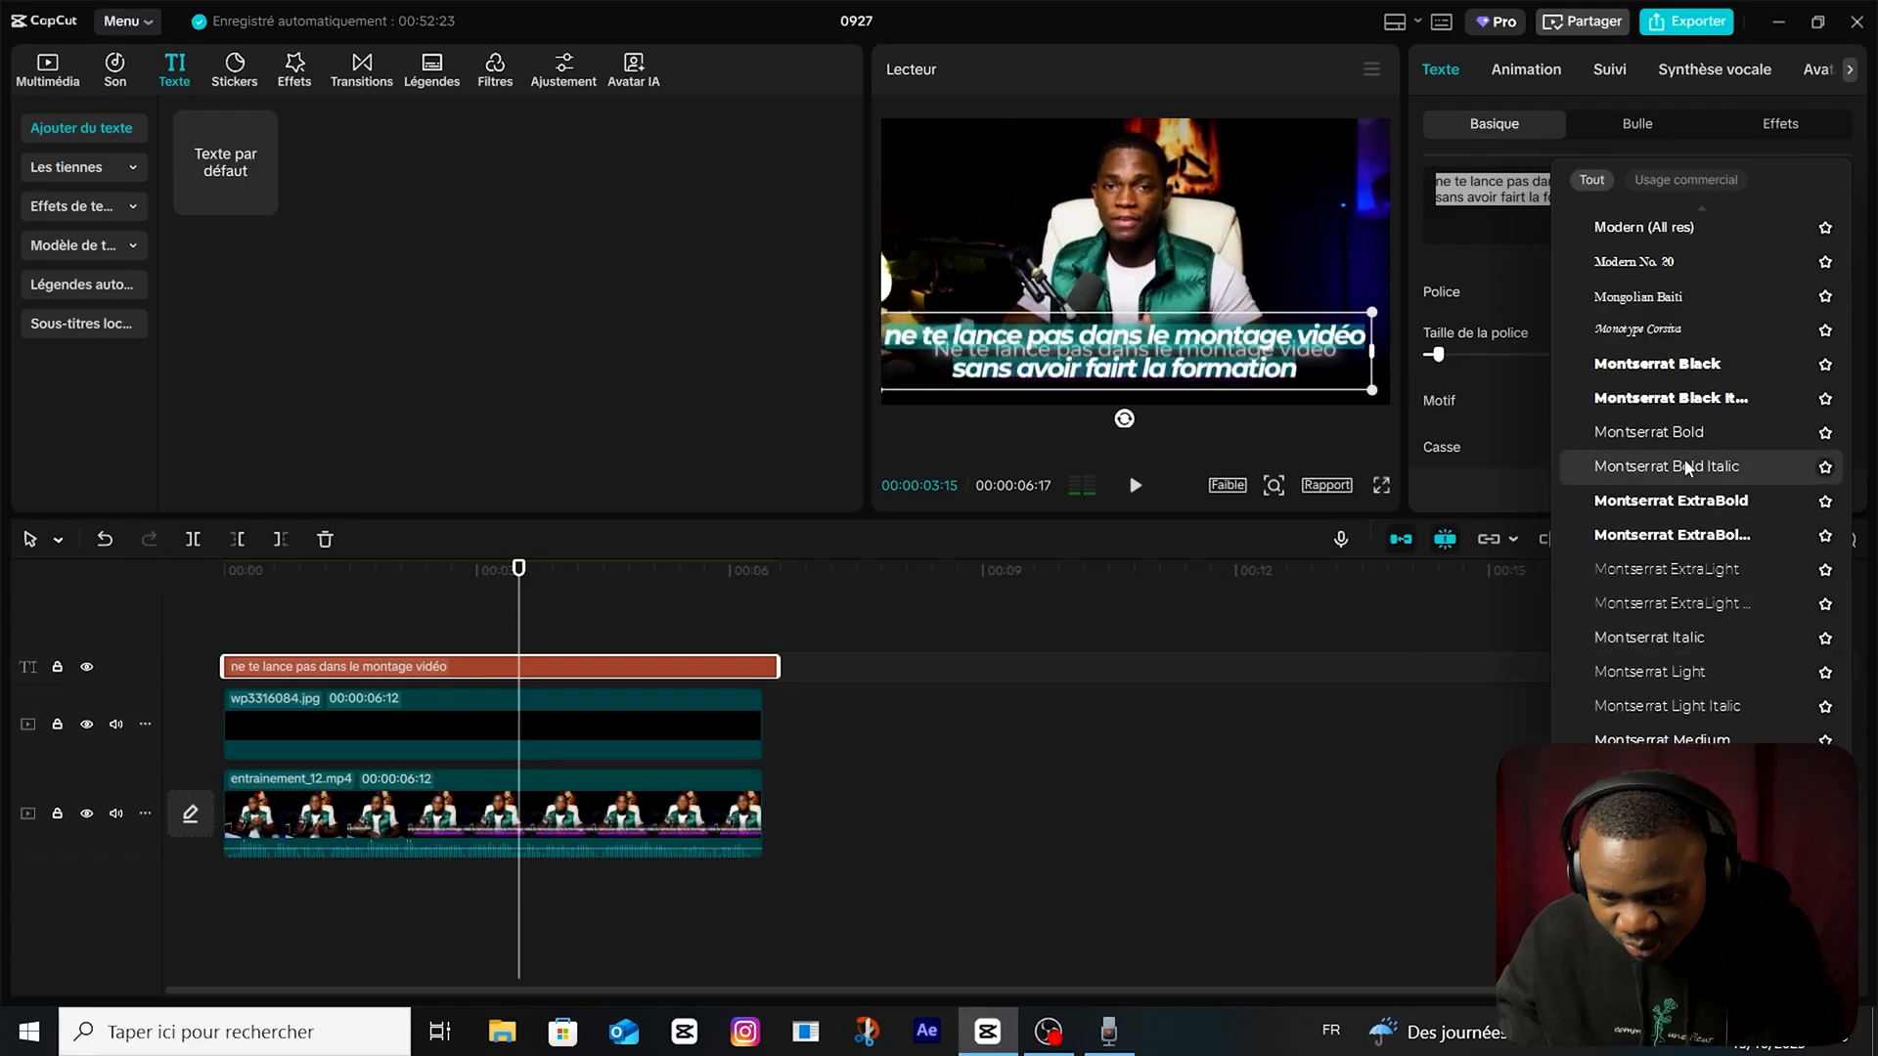
pyautogui.scroll(-2, 1687, 503)
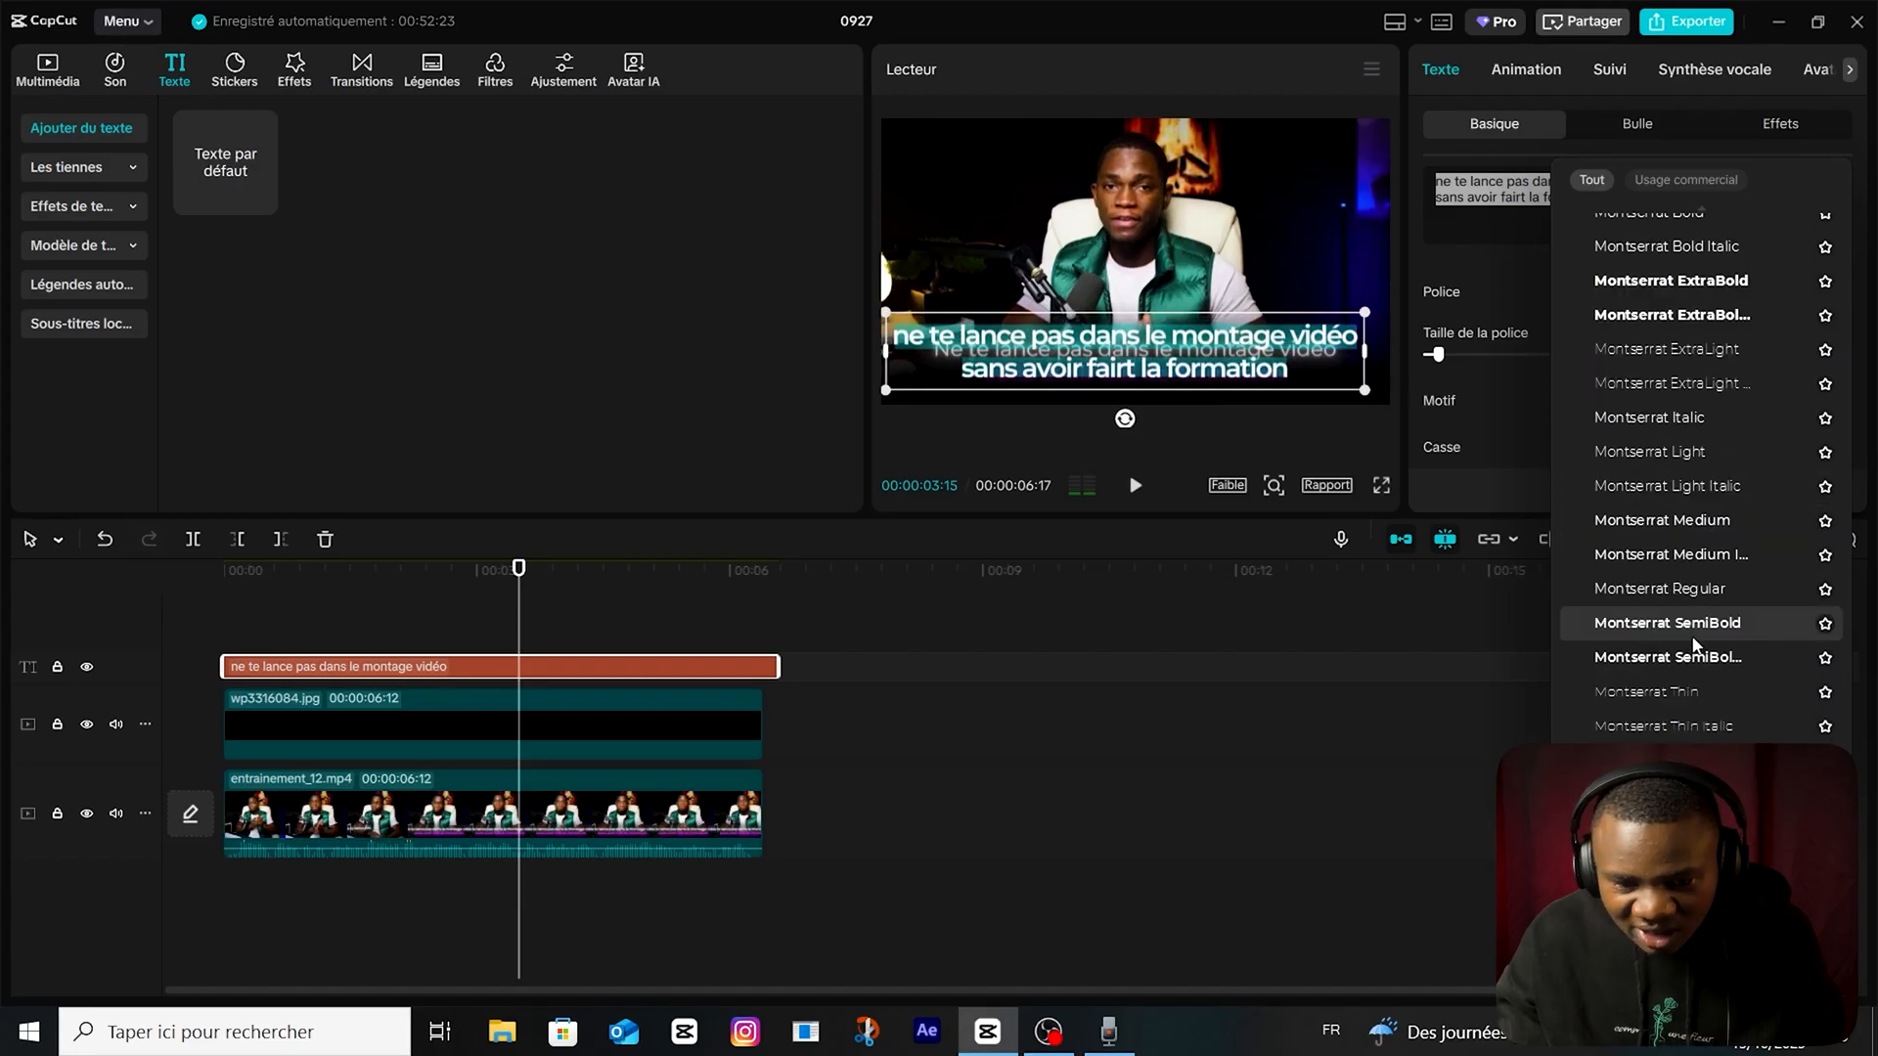
pyautogui.click(1695, 626)
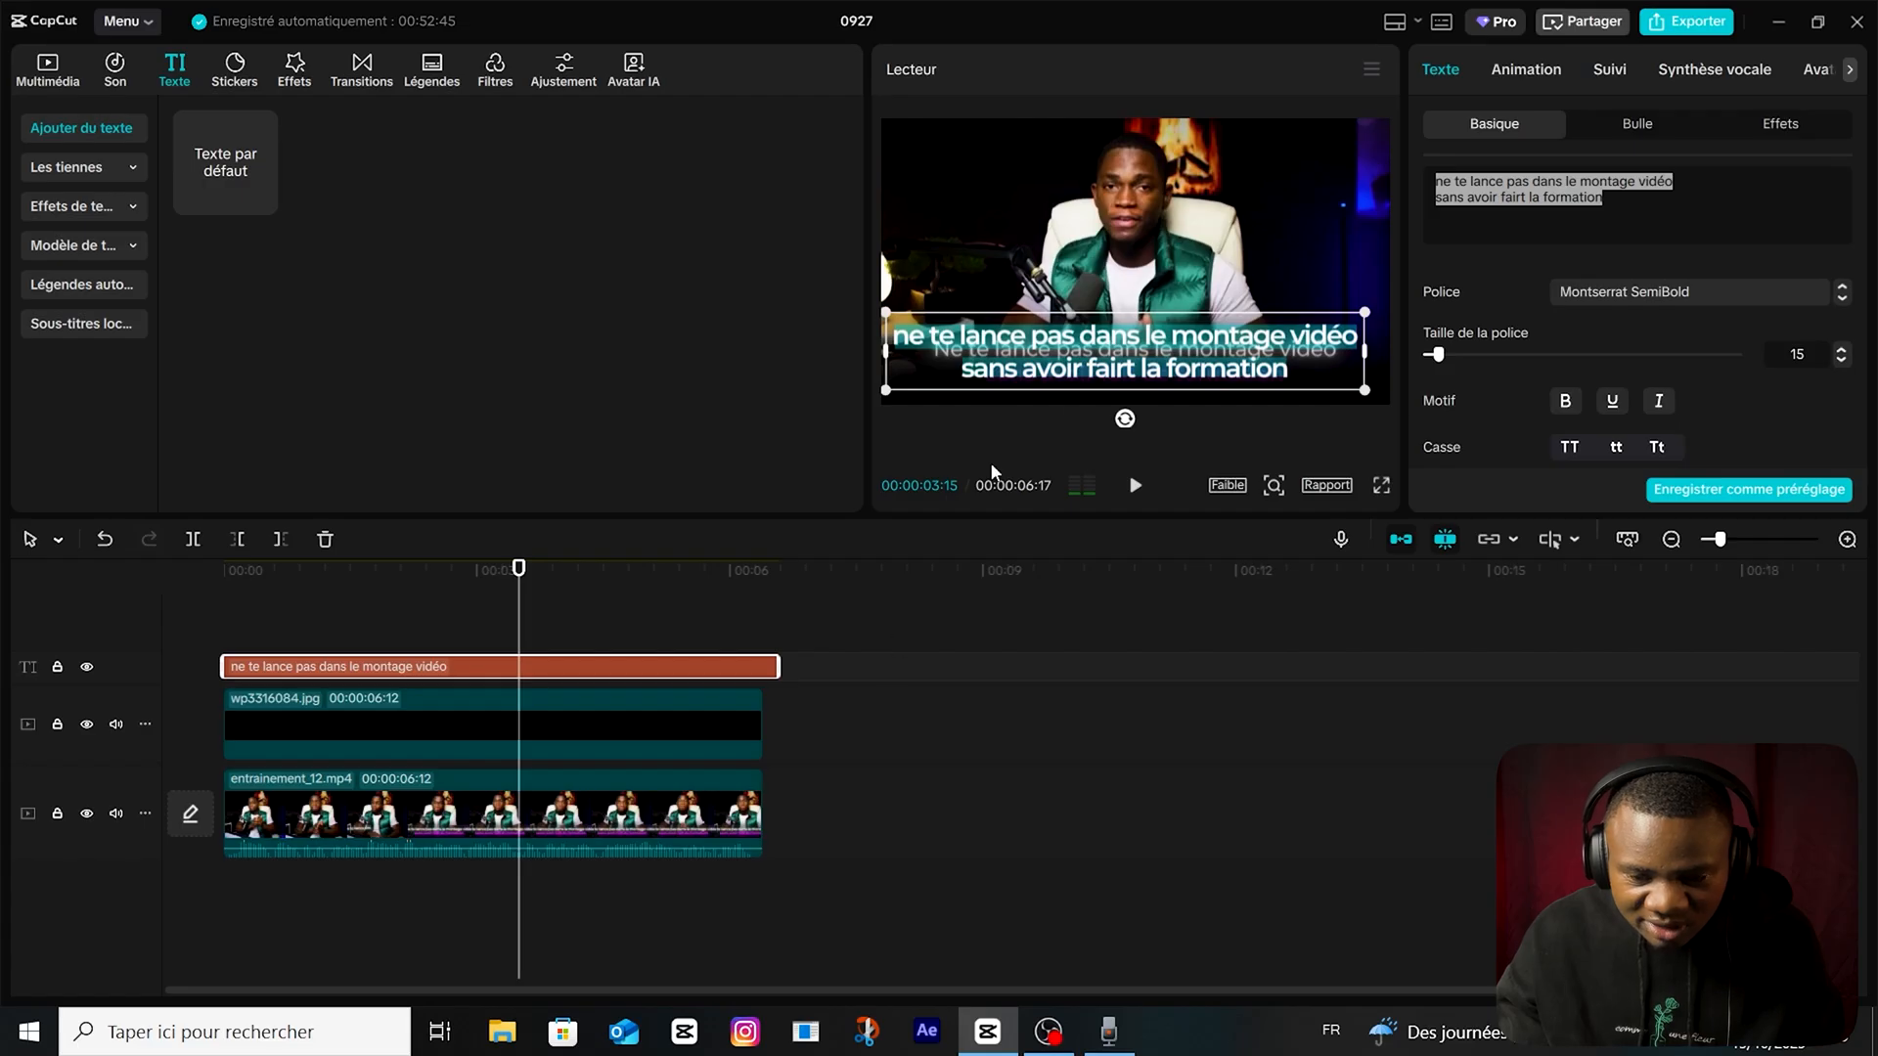
# Fit the text over the video's existing caption at about 62% scale and capitalise its first letter to read "Ne".
pyautogui.moveTo(1366, 310); pyautogui.dragTo(1319, 339)
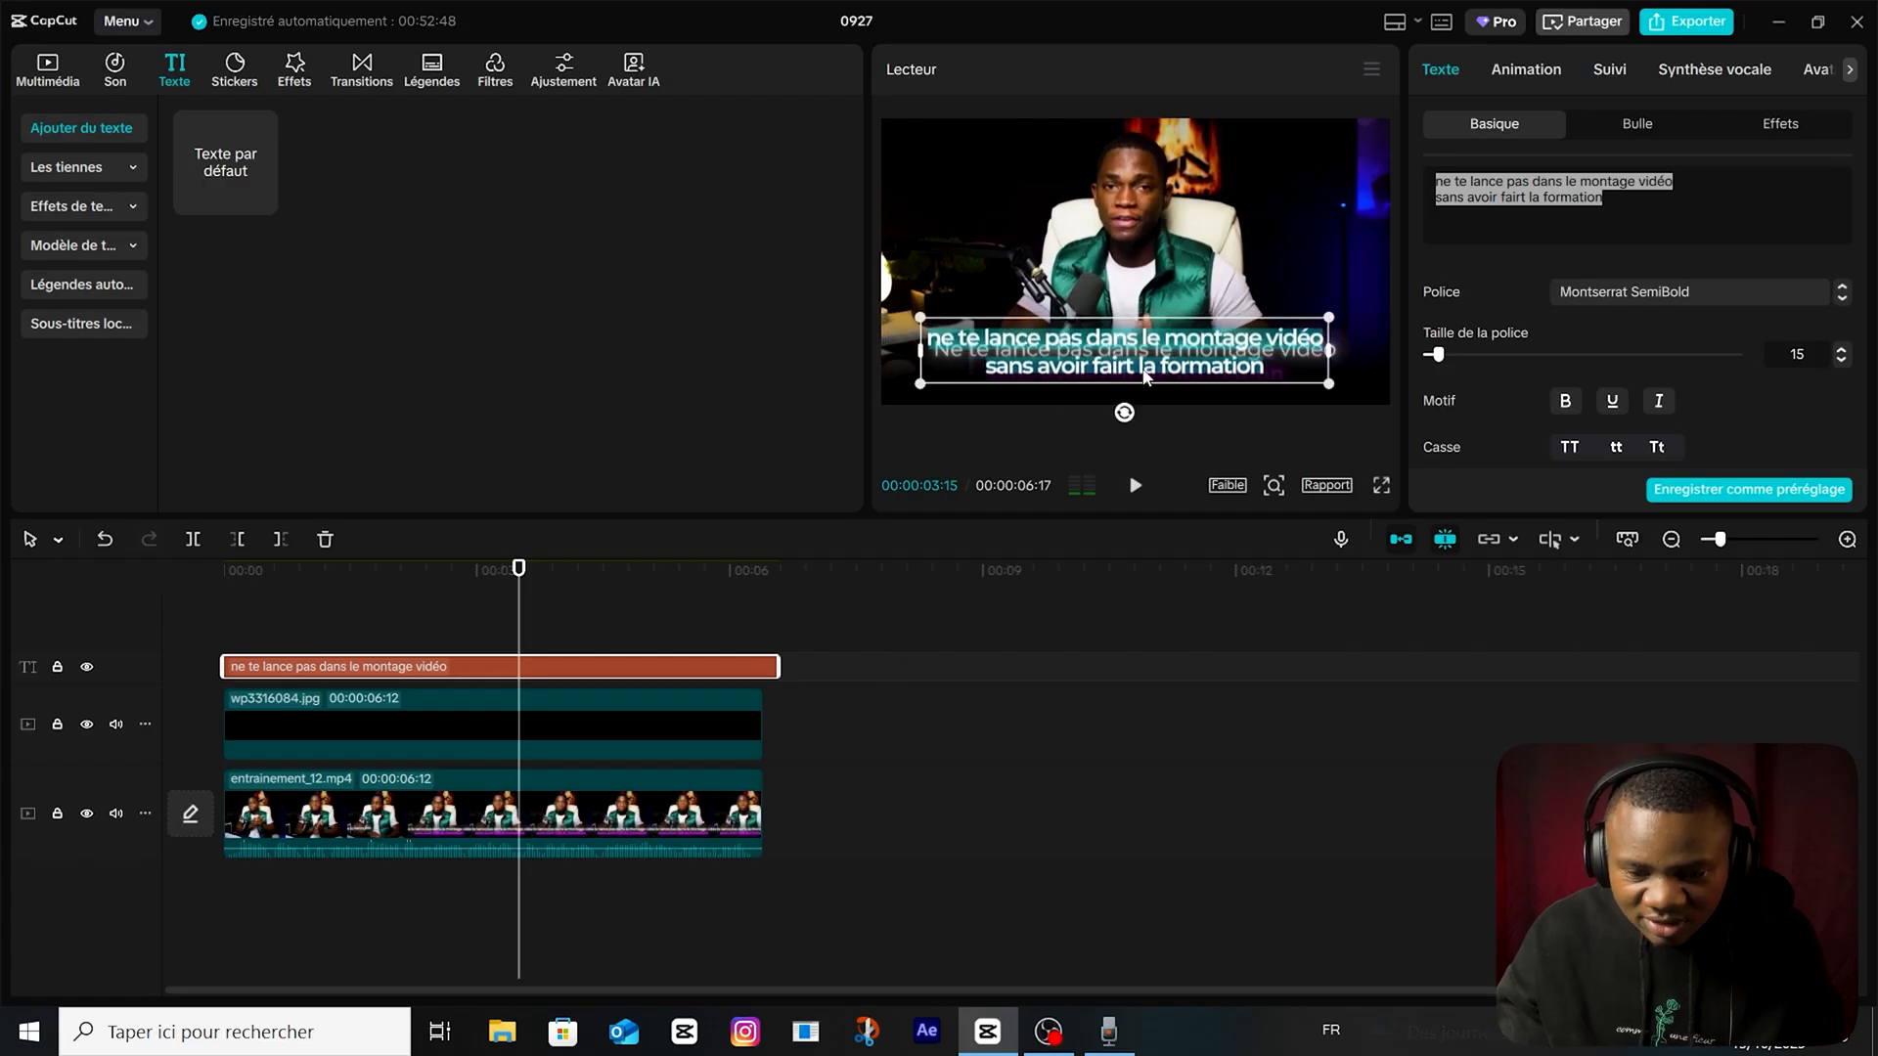
pyautogui.moveTo(1146, 377); pyautogui.dragTo(1149, 385)
pyautogui.click(1439, 180)
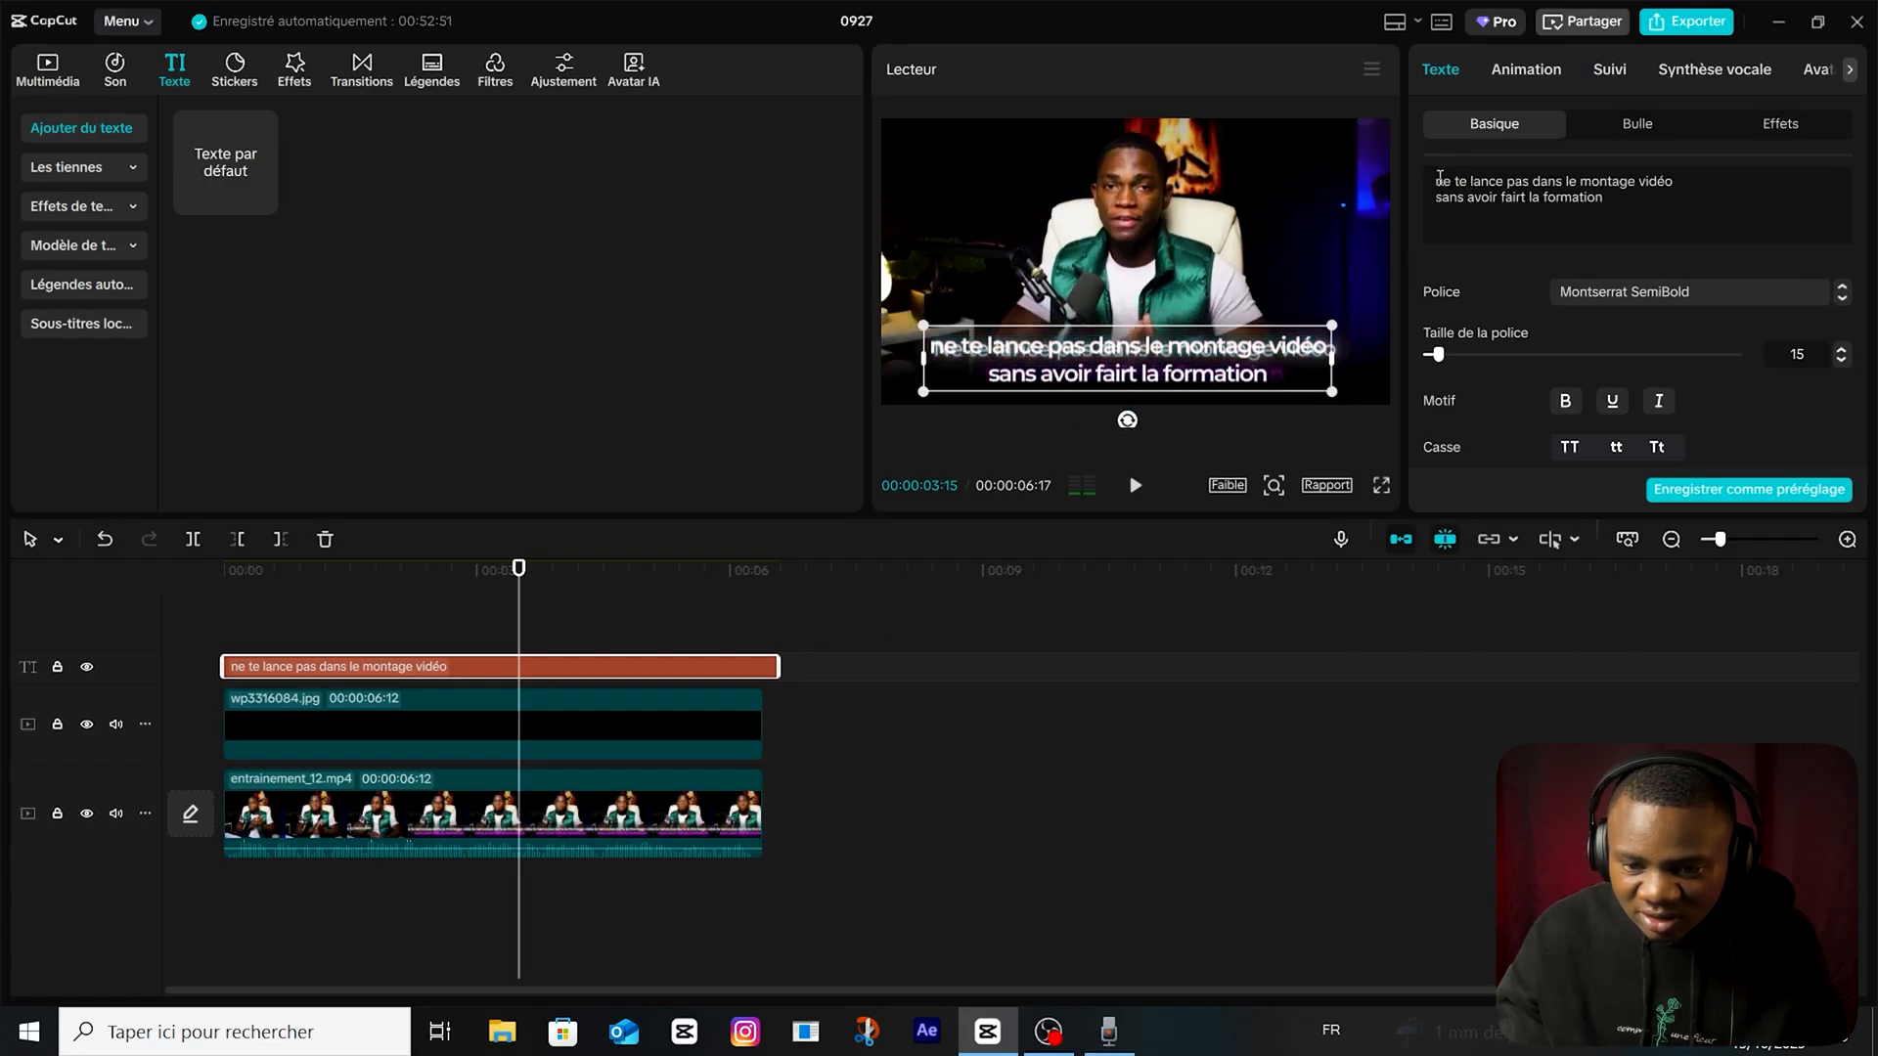
pyautogui.press('BackSpace')
pyautogui.write('N')
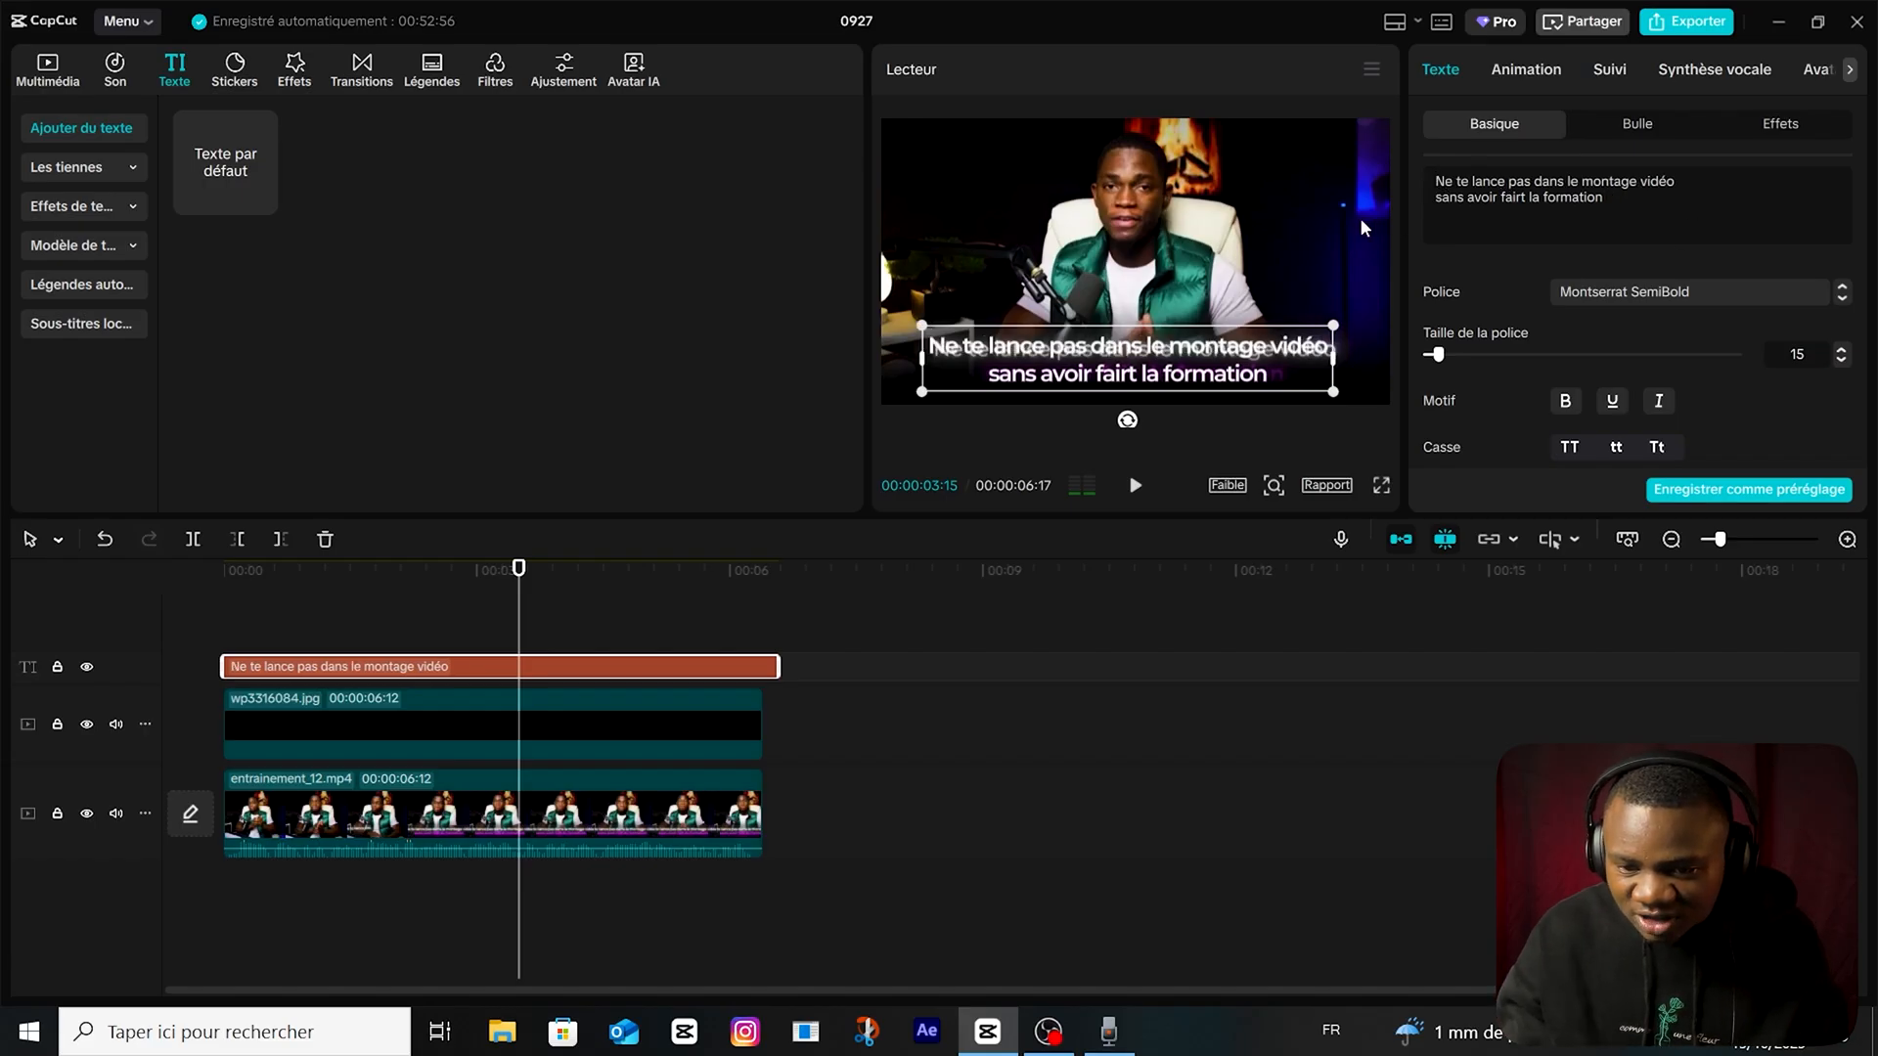
# Colour the second text line, "sans avoir fairt la formation", purple with hex CB00FF.
pyautogui.moveTo(1435, 197); pyautogui.dragTo(1617, 205)
pyautogui.scroll(-5, 1515, 360)
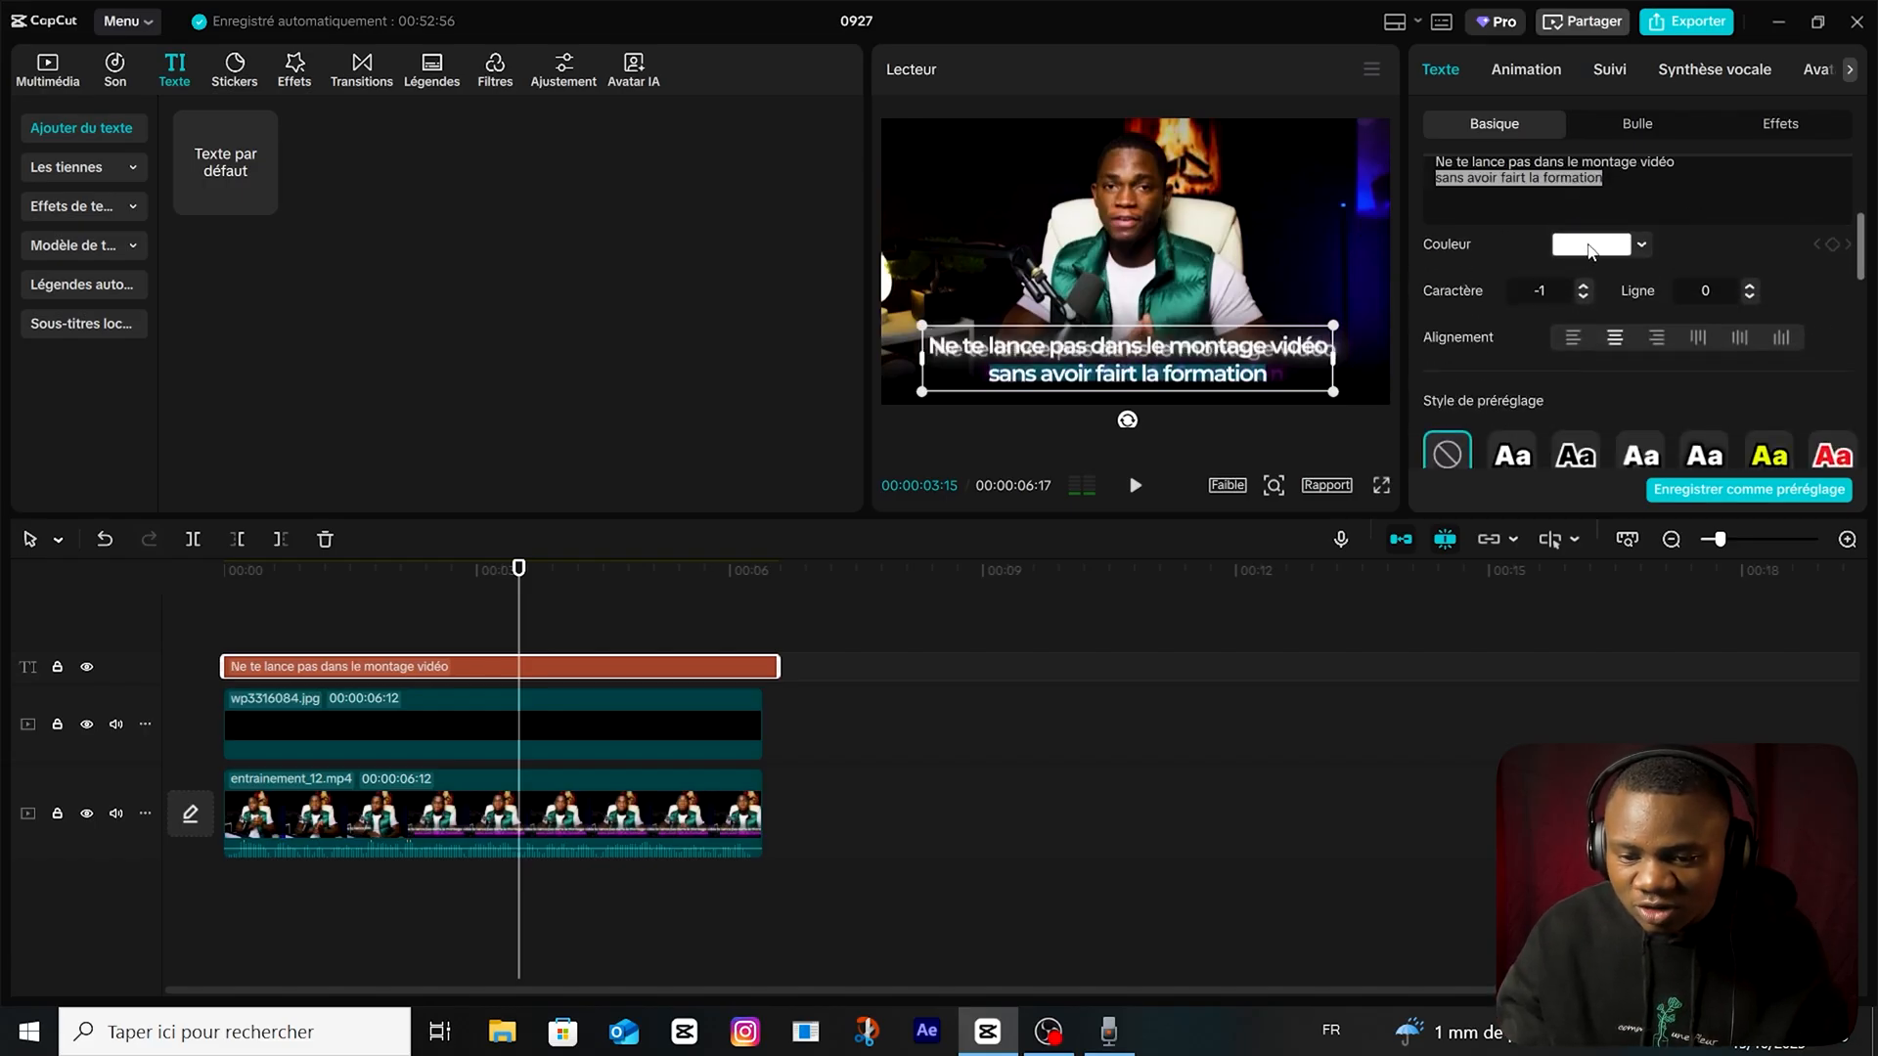
pyautogui.click(1591, 244)
pyautogui.click(1753, 551)
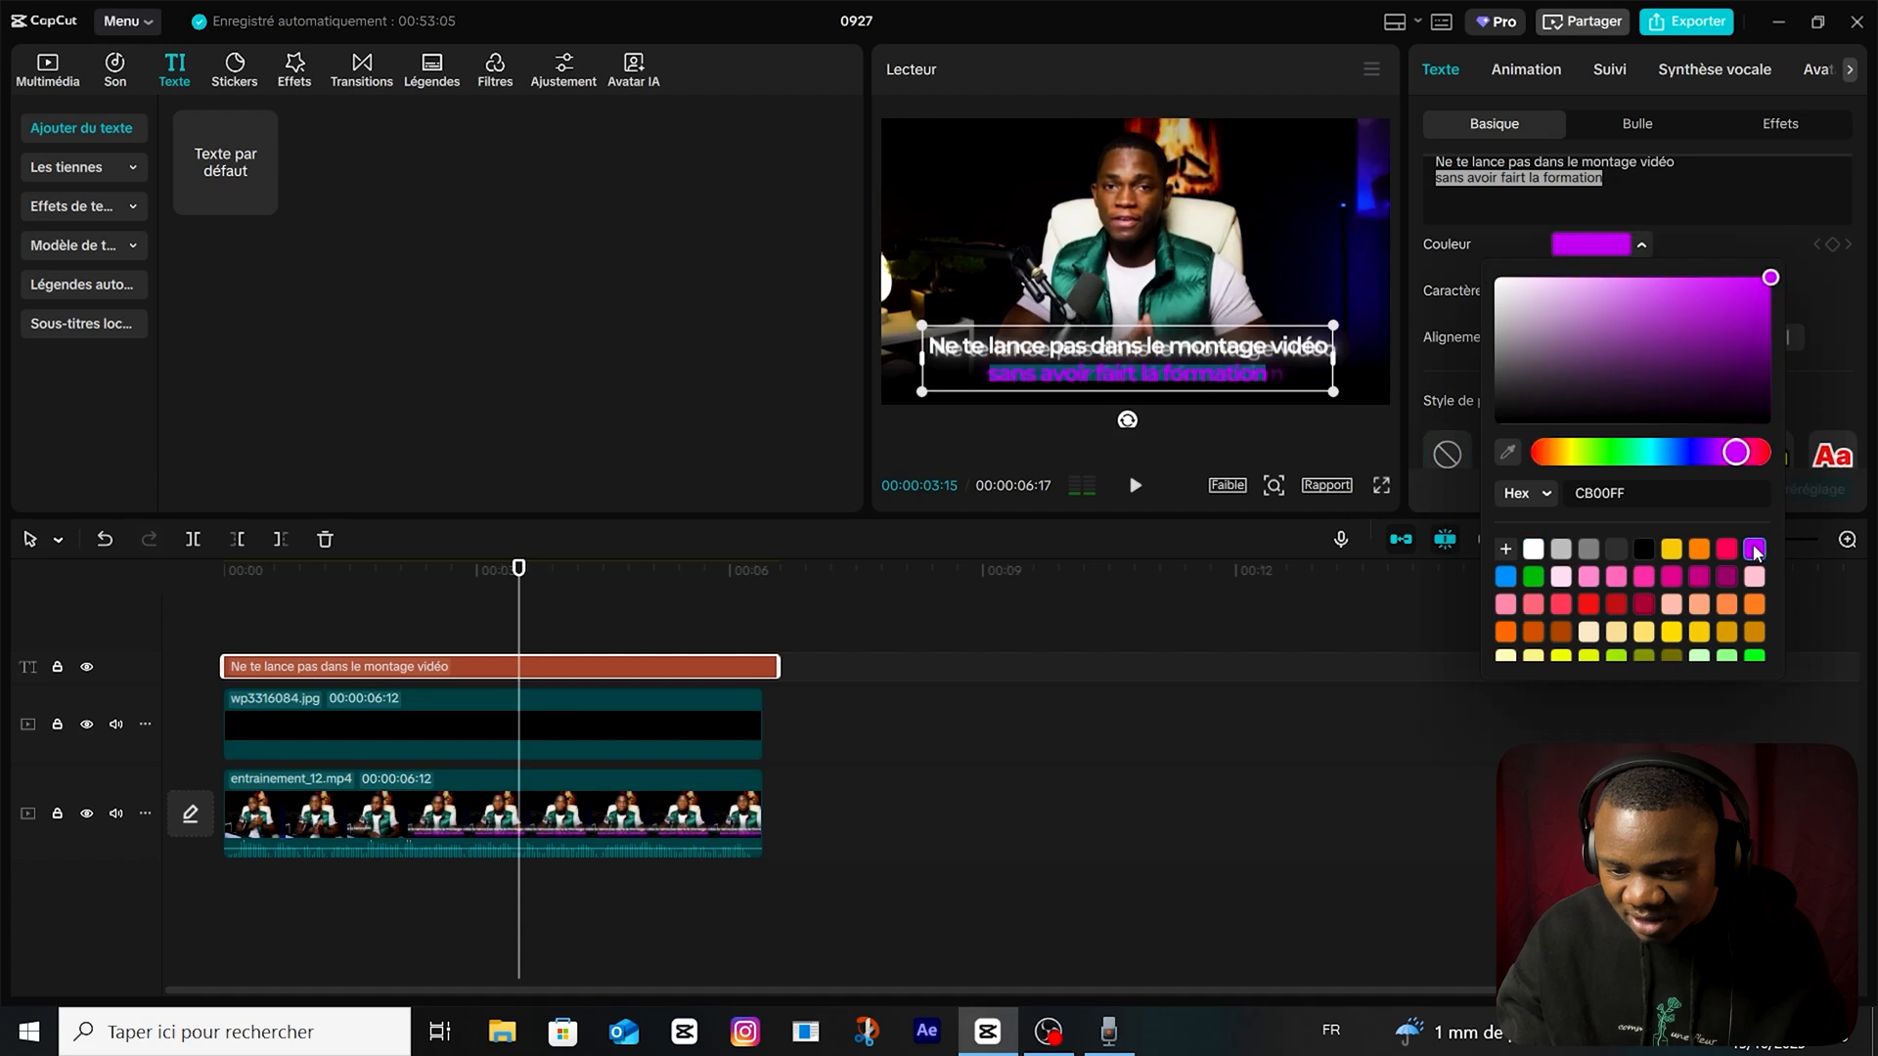
pyautogui.click(971, 323)
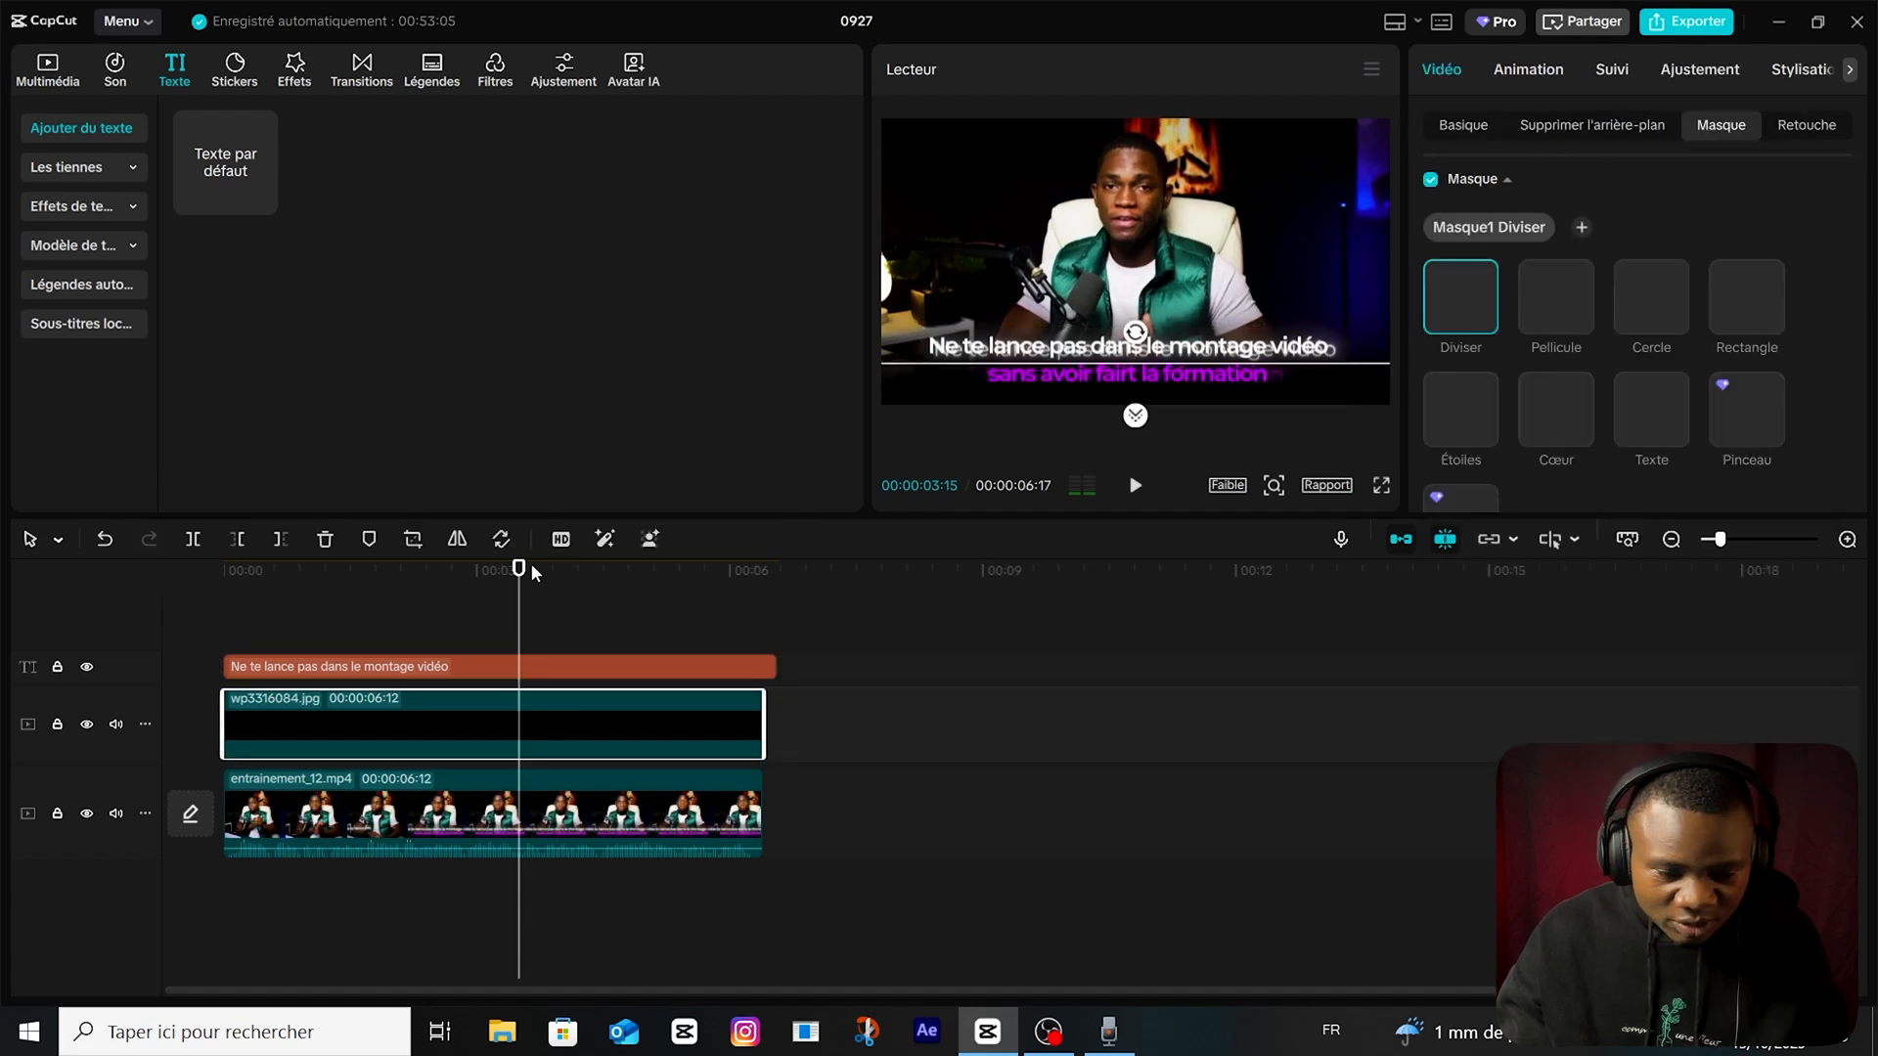
# Apply the Type 2 intro animation to the text with a duration of 1.4 s.
pyautogui.moveTo(519, 568); pyautogui.dragTo(142, 593)
pyautogui.click(299, 669)
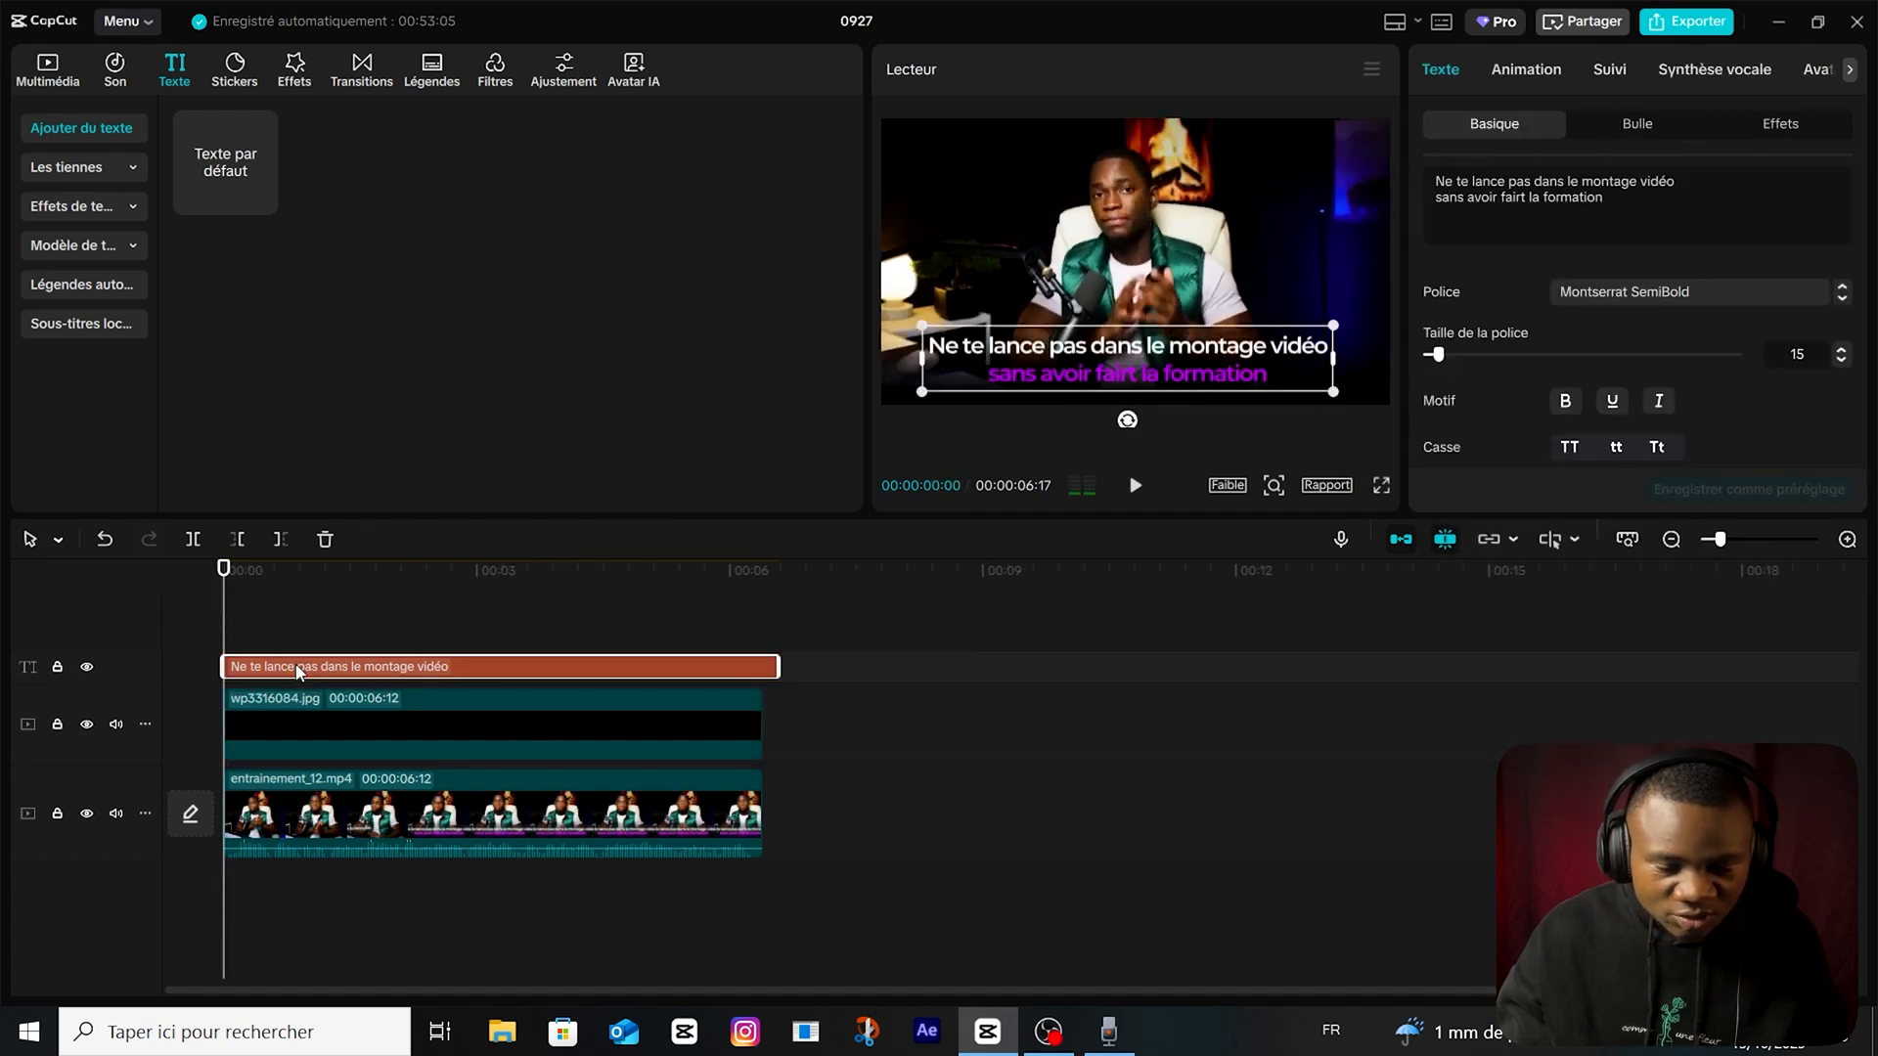
pyautogui.click(1534, 70)
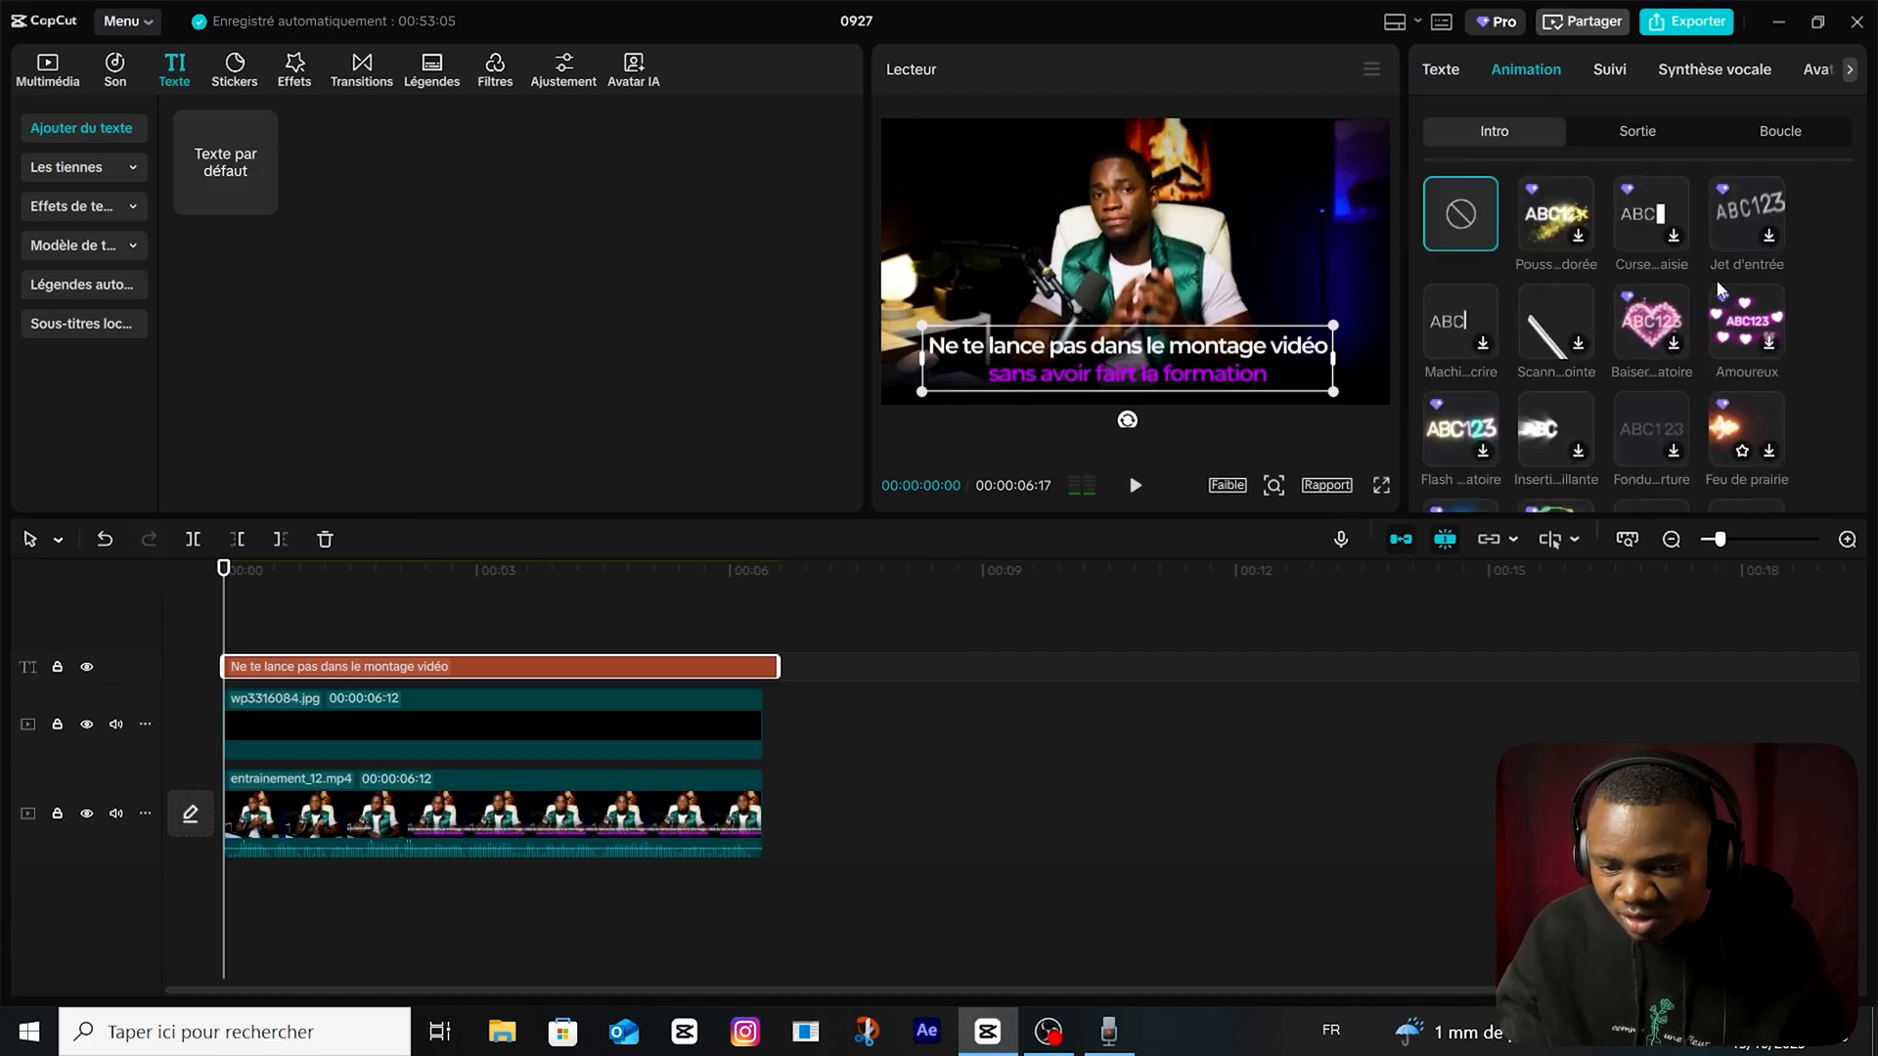
pyautogui.scroll(-1, 1526, 391)
pyautogui.scroll(1, 1499, 403)
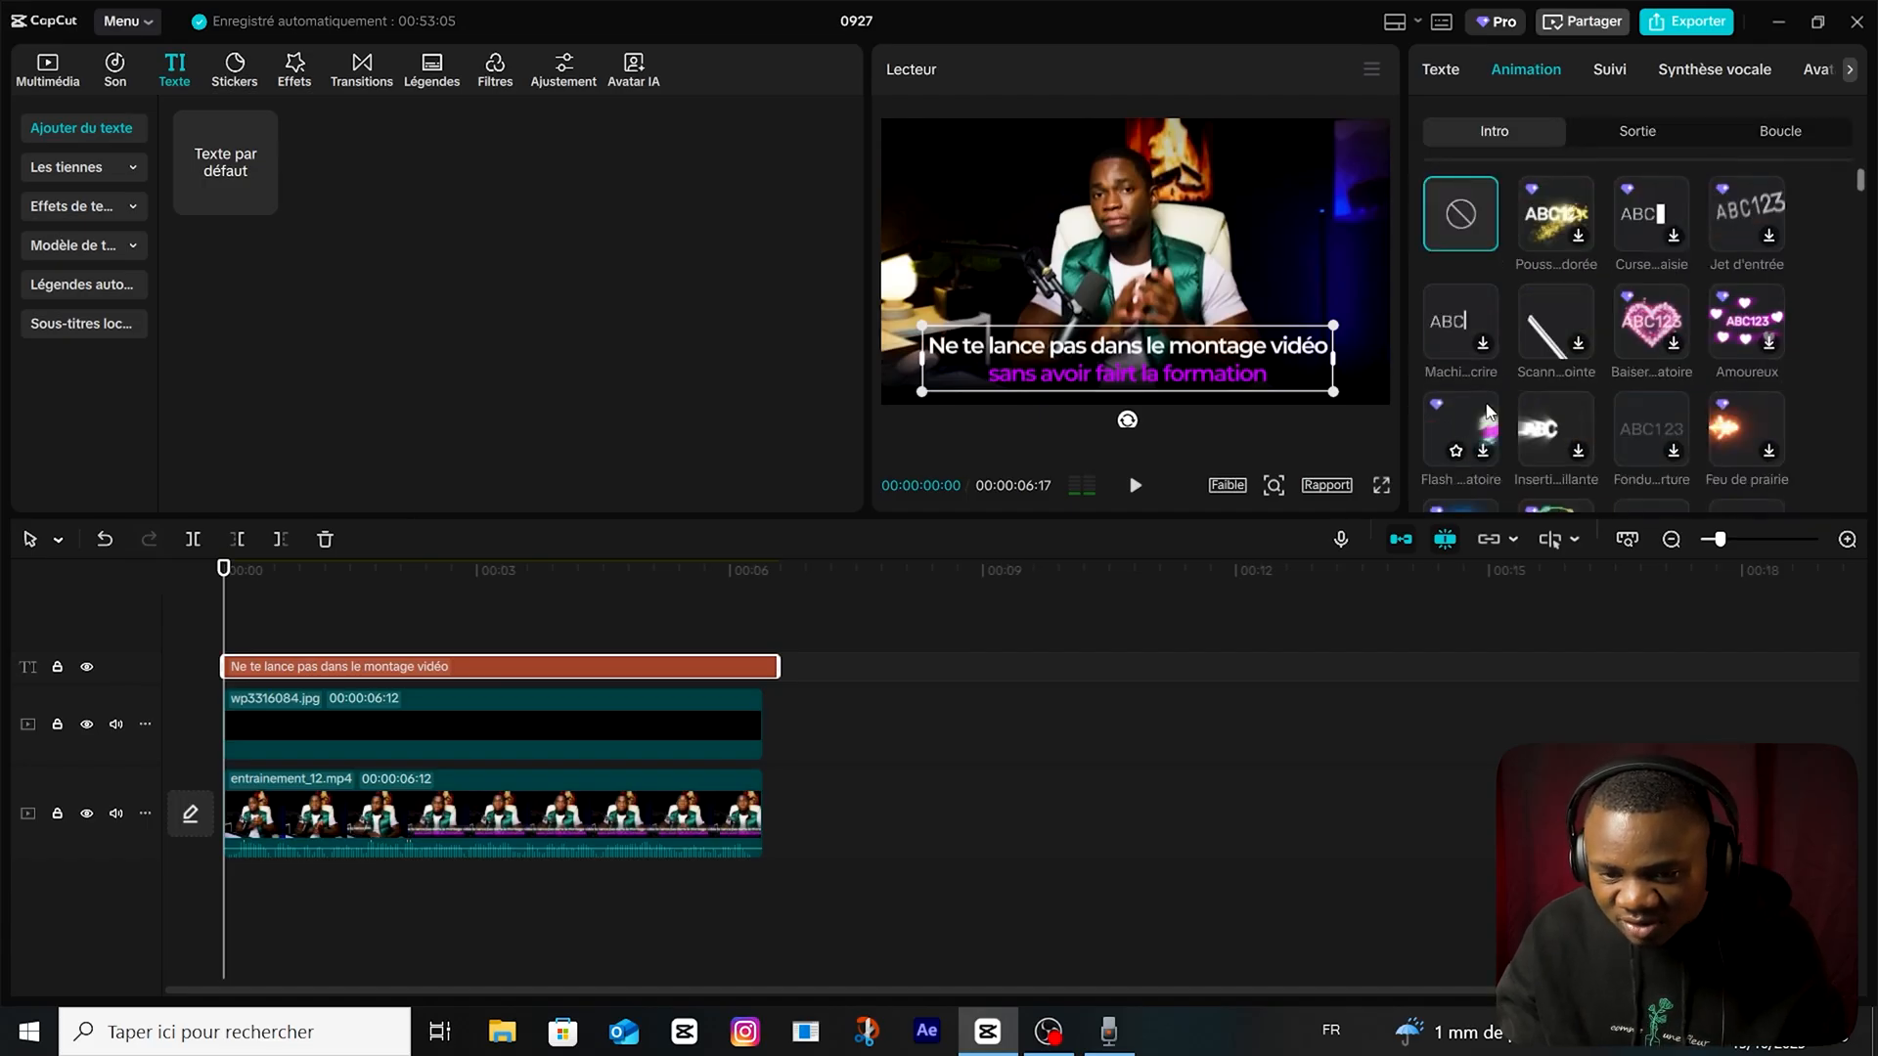
pyautogui.scroll(-5, 1643, 262)
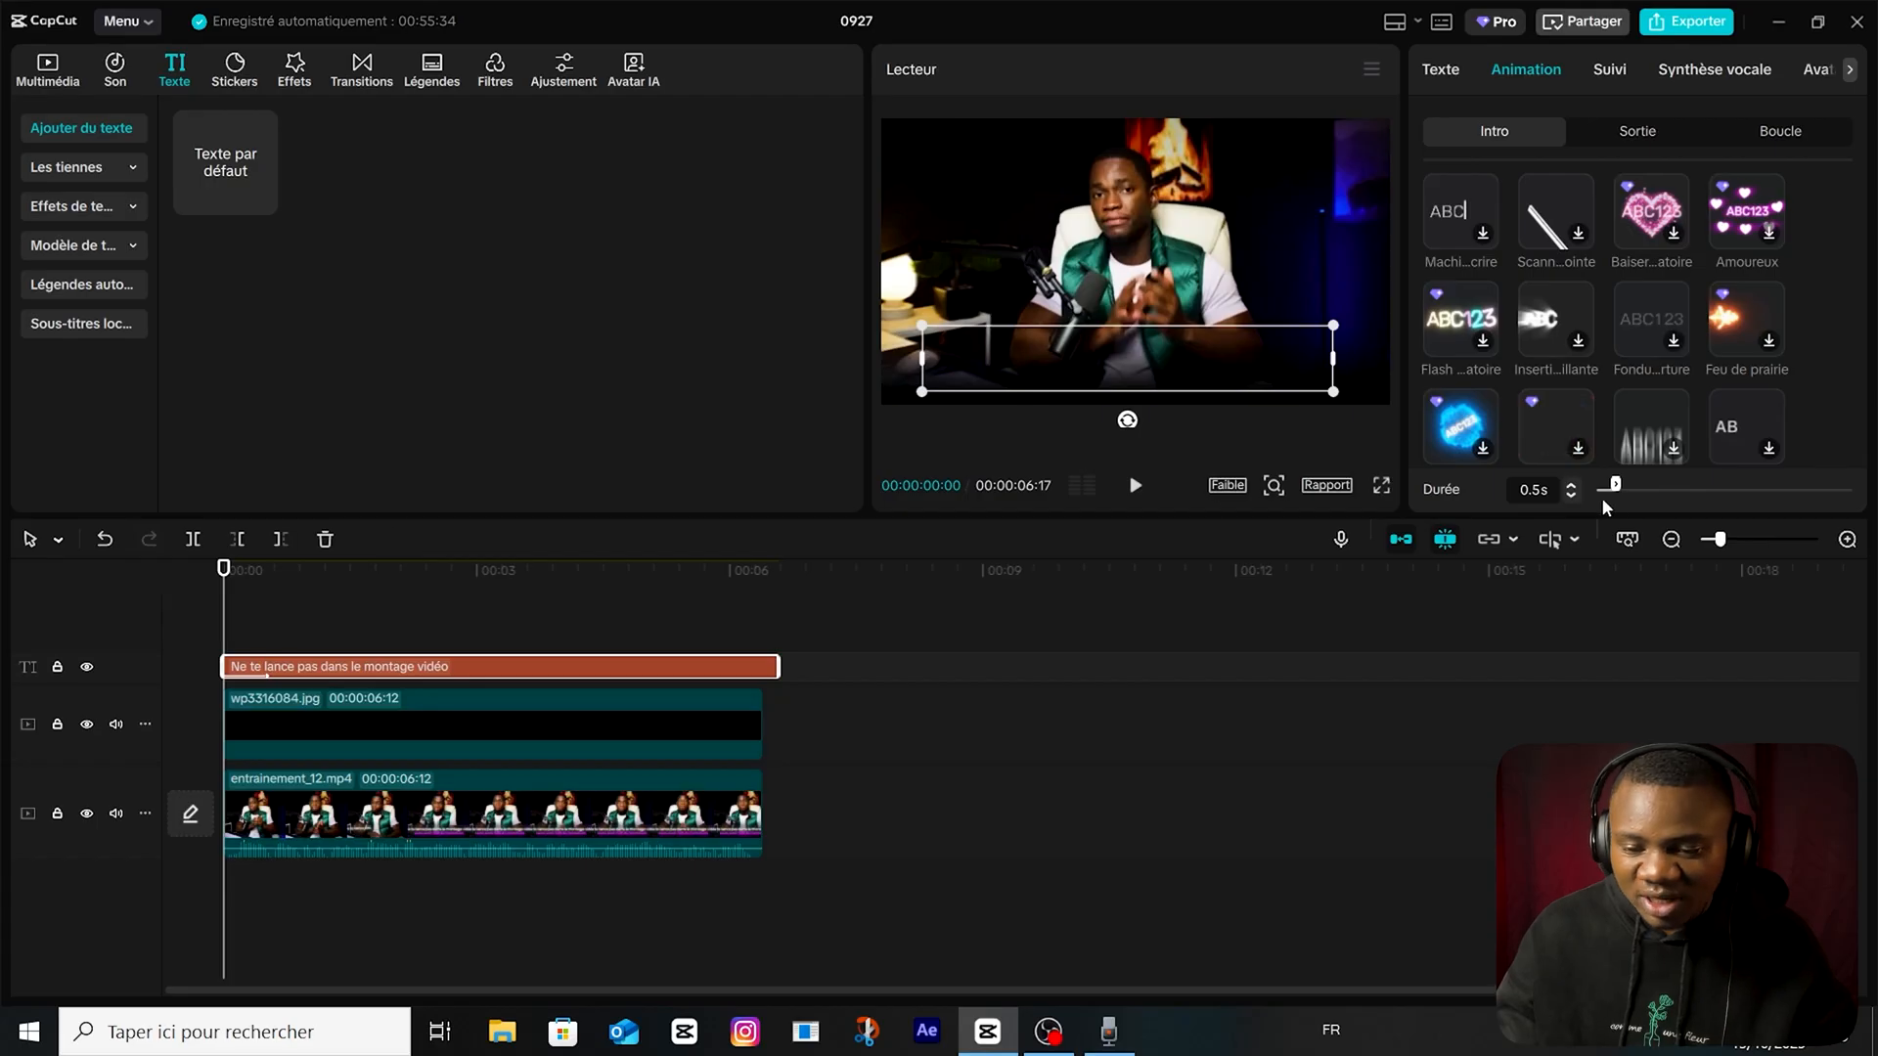
pyautogui.moveTo(1616, 487); pyautogui.dragTo(1653, 485)
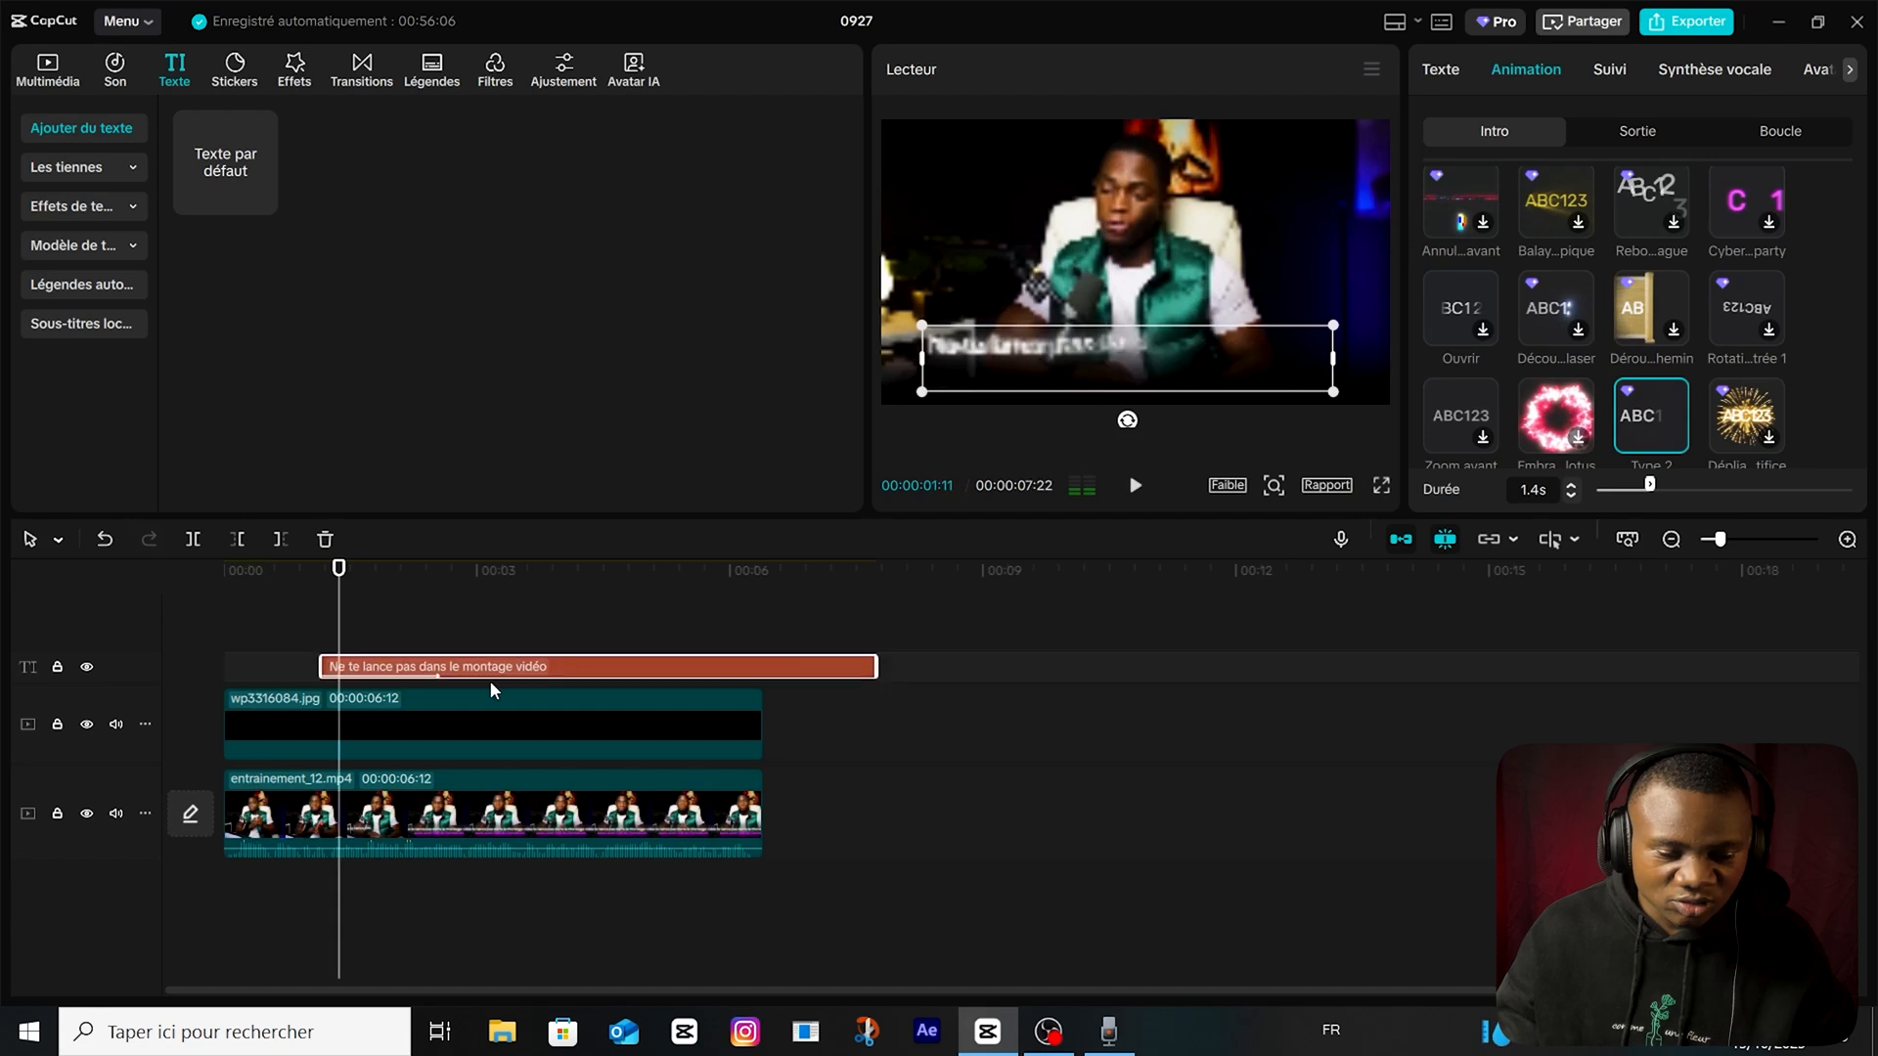
# Trim the text clip's end to match the end of the video clips and return the playhead to the text's start.
pyautogui.moveTo(875, 675); pyautogui.dragTo(765, 675)
pyautogui.click(1440, 70)
pyautogui.scroll(-10, 1551, 296)
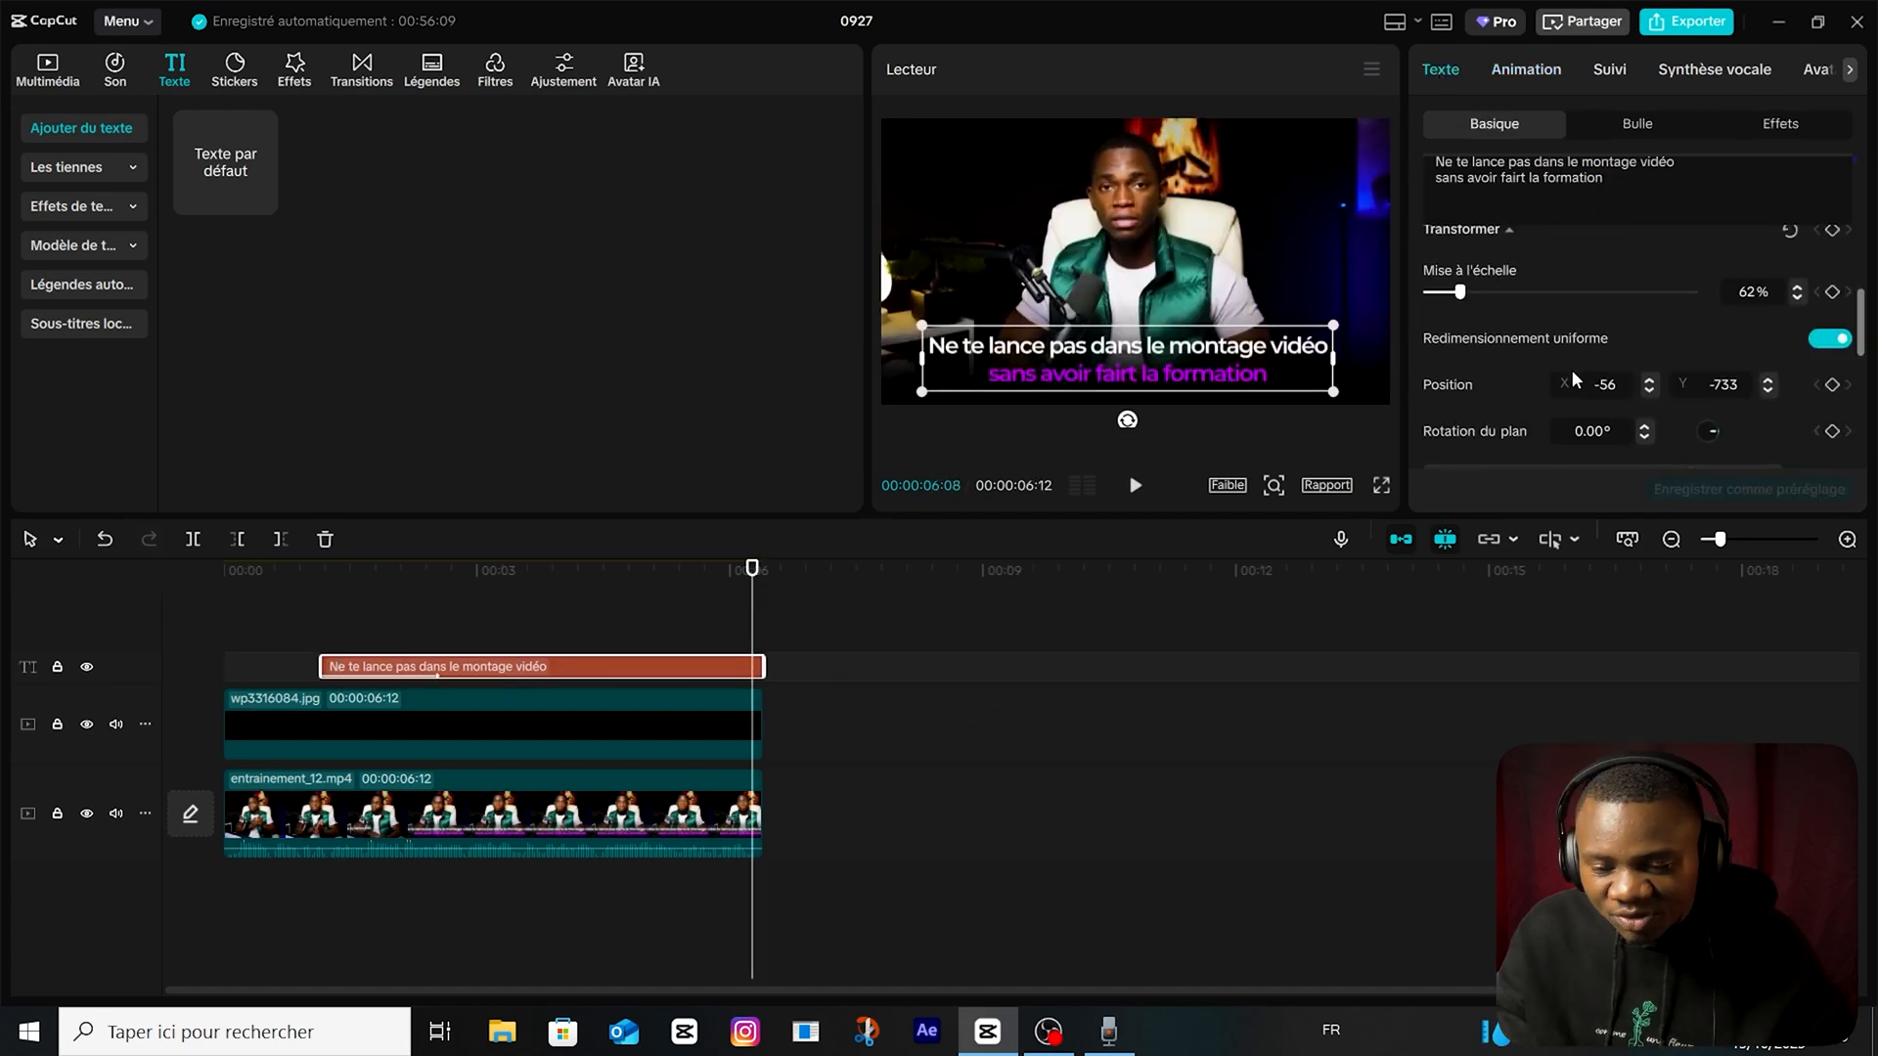
pyautogui.scroll(2, 1450, 396)
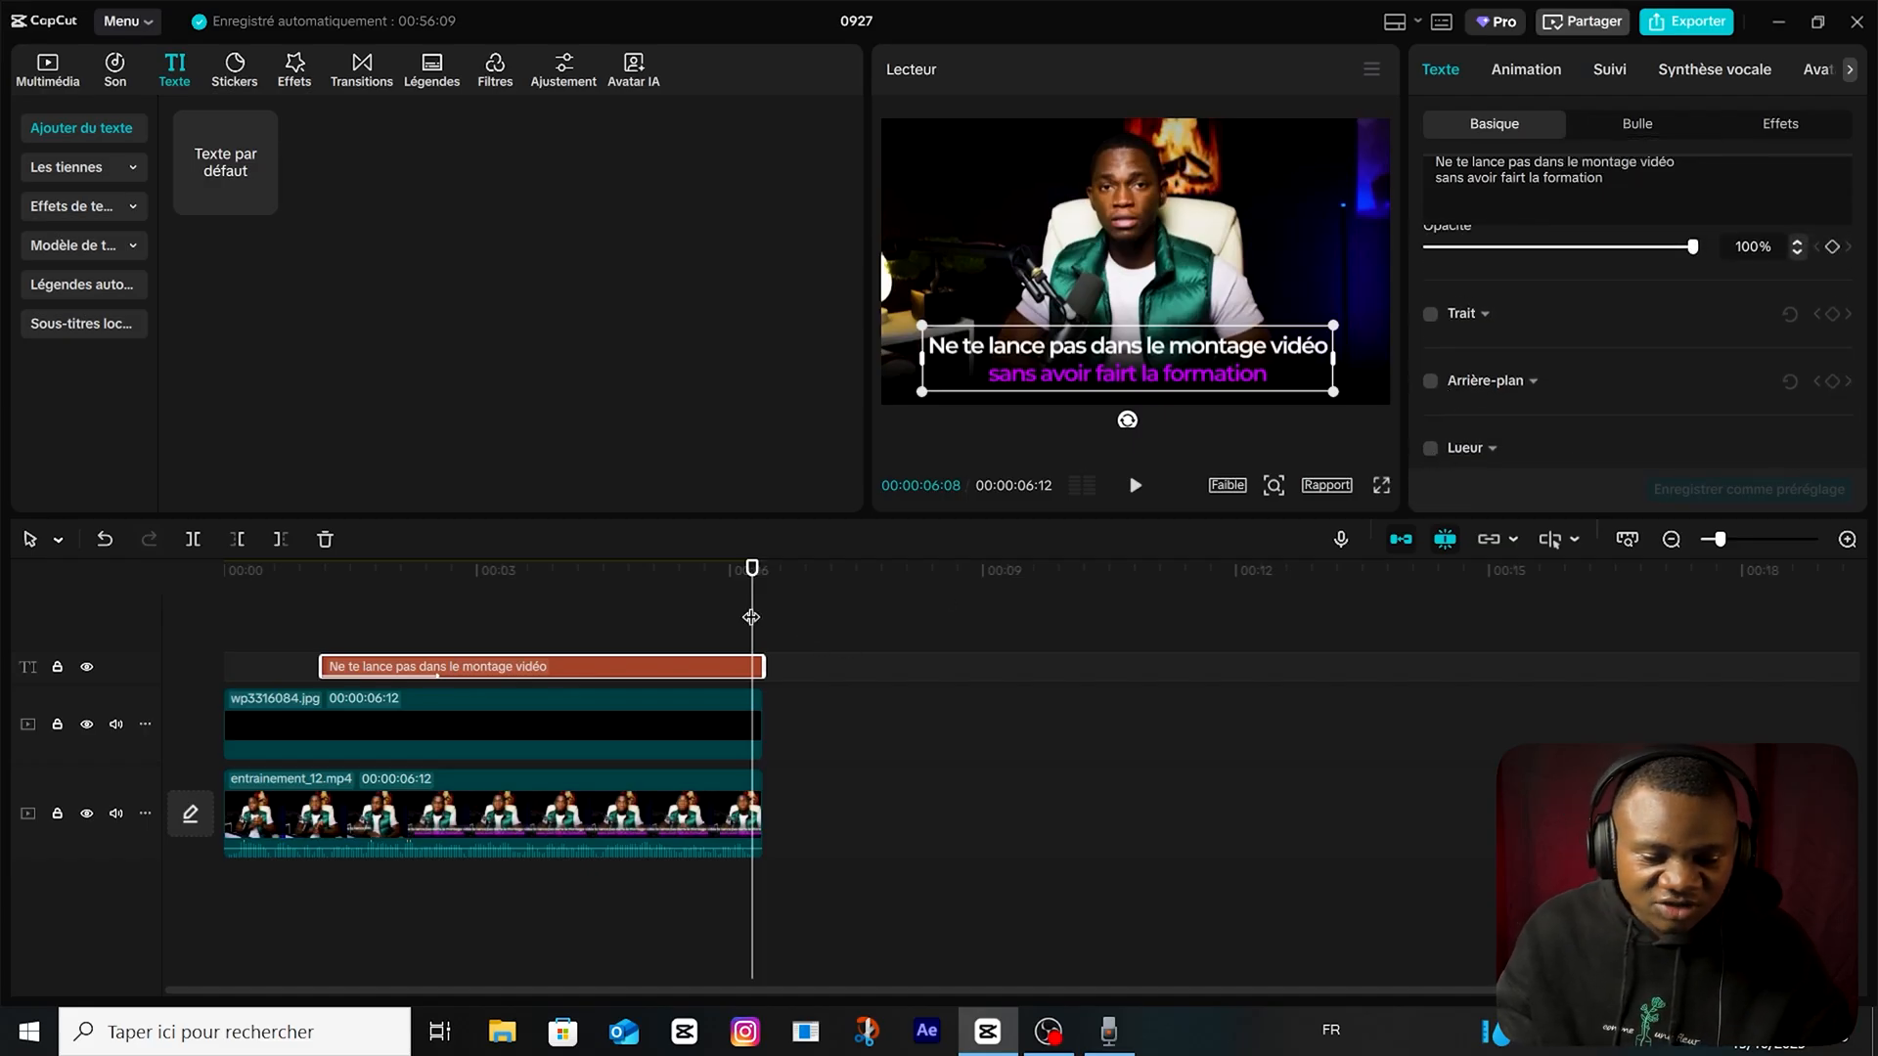
pyautogui.moveTo(749, 631); pyautogui.dragTo(319, 638)
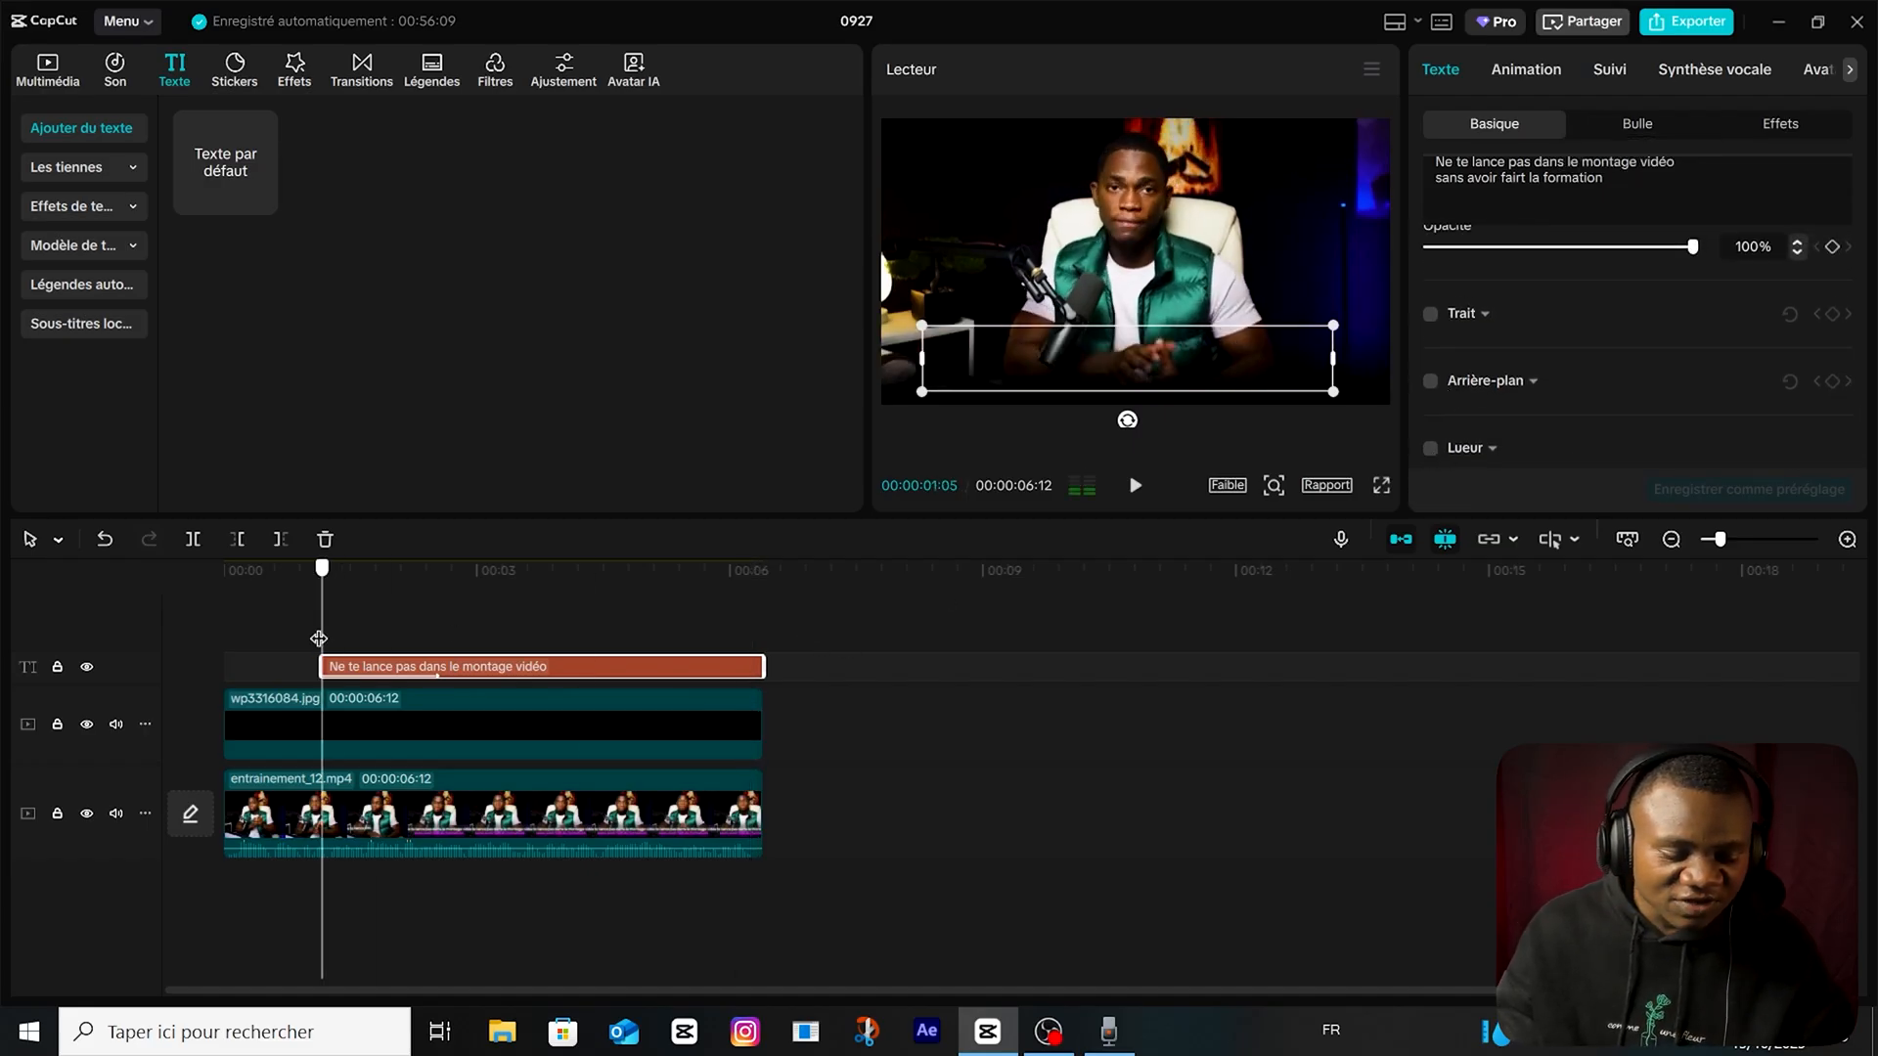
# Turn the text into a compound clip and add transform keyframes at its start and at 00:00:02:09.
pyautogui.rightClick(376, 673)
pyautogui.click(475, 726)
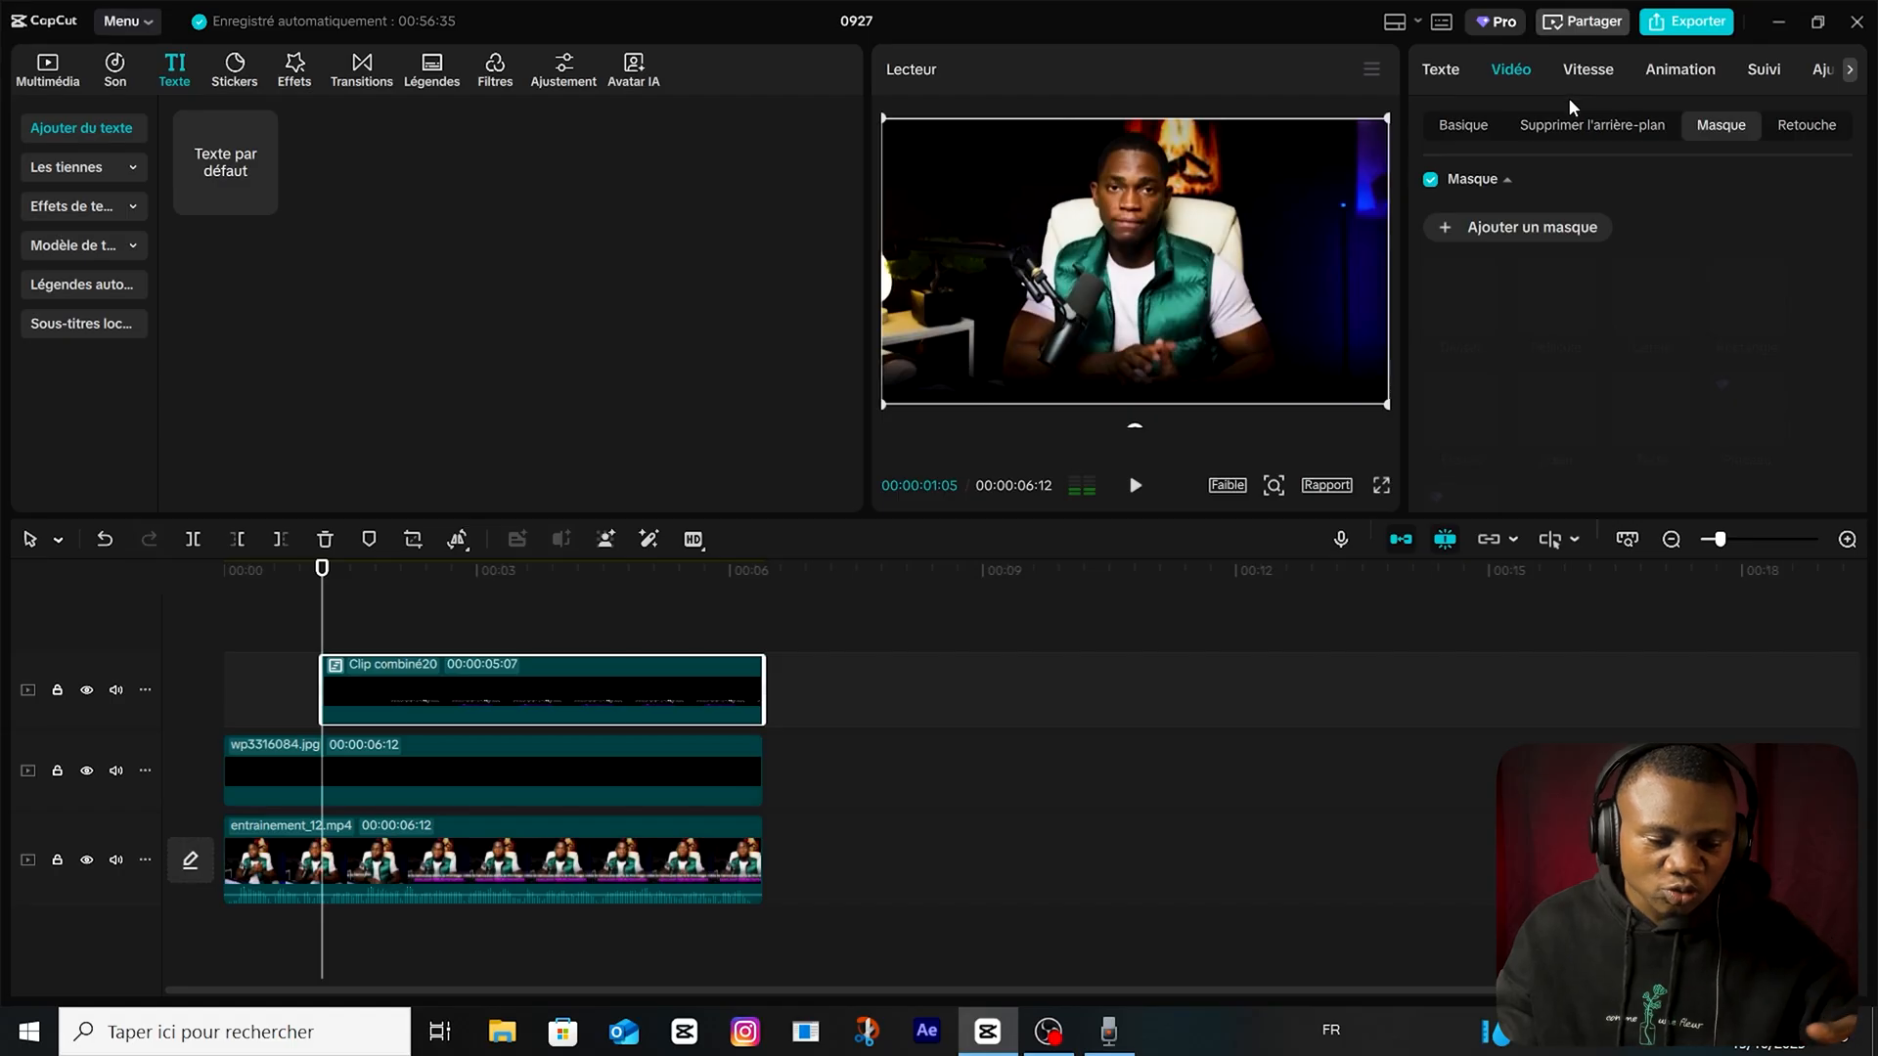
pyautogui.click(1464, 127)
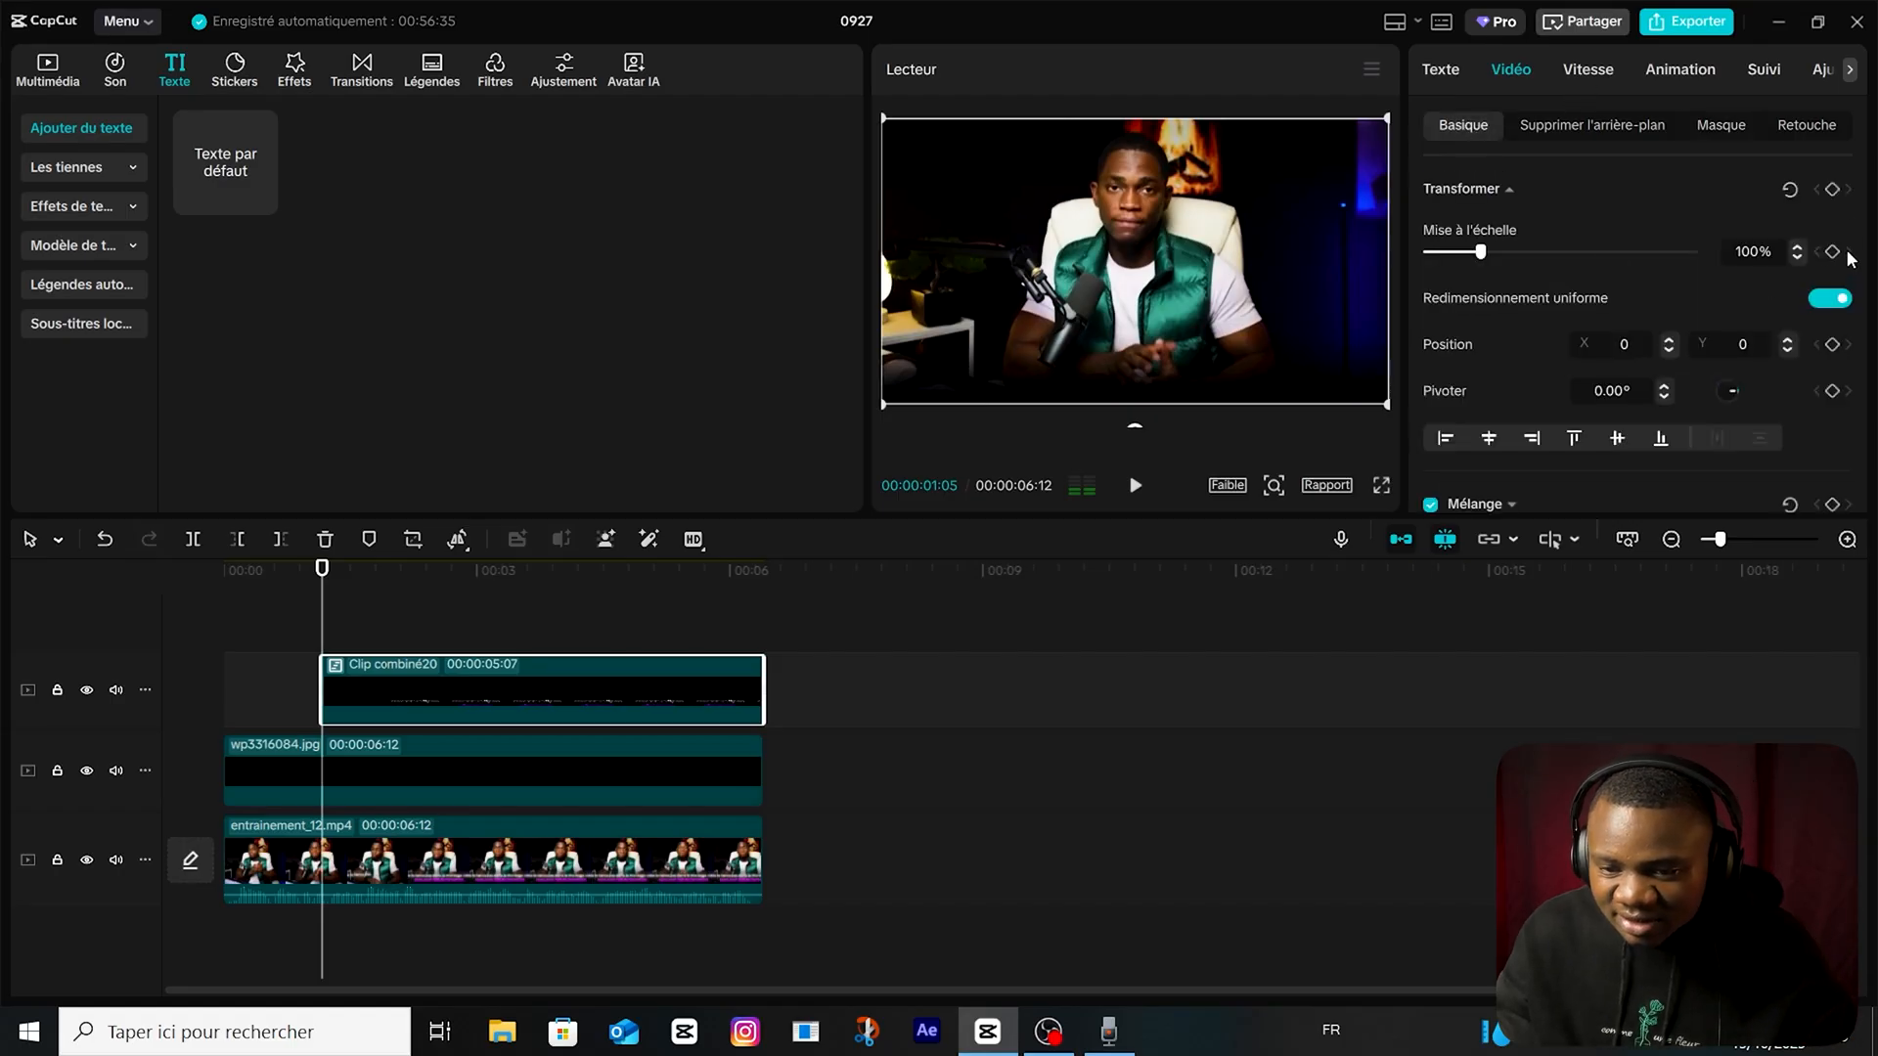
pyautogui.click(1832, 189)
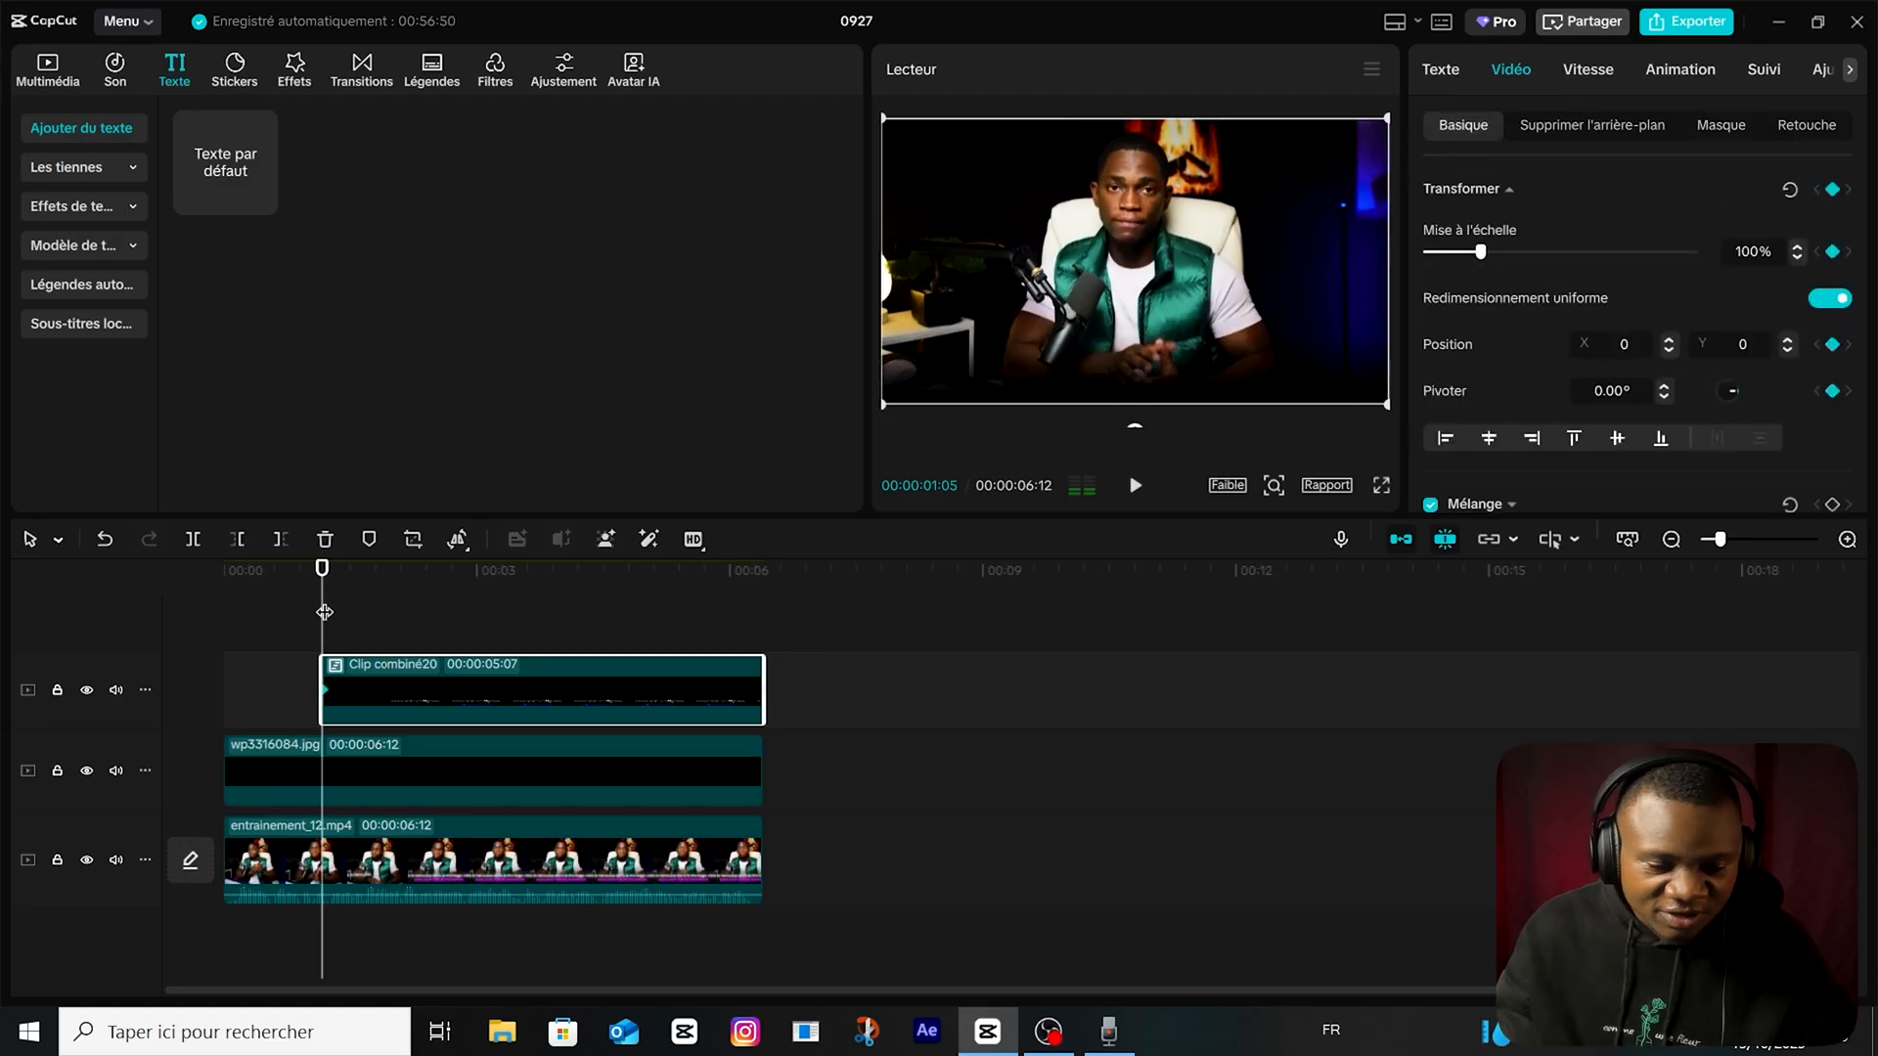
pyautogui.press('space')
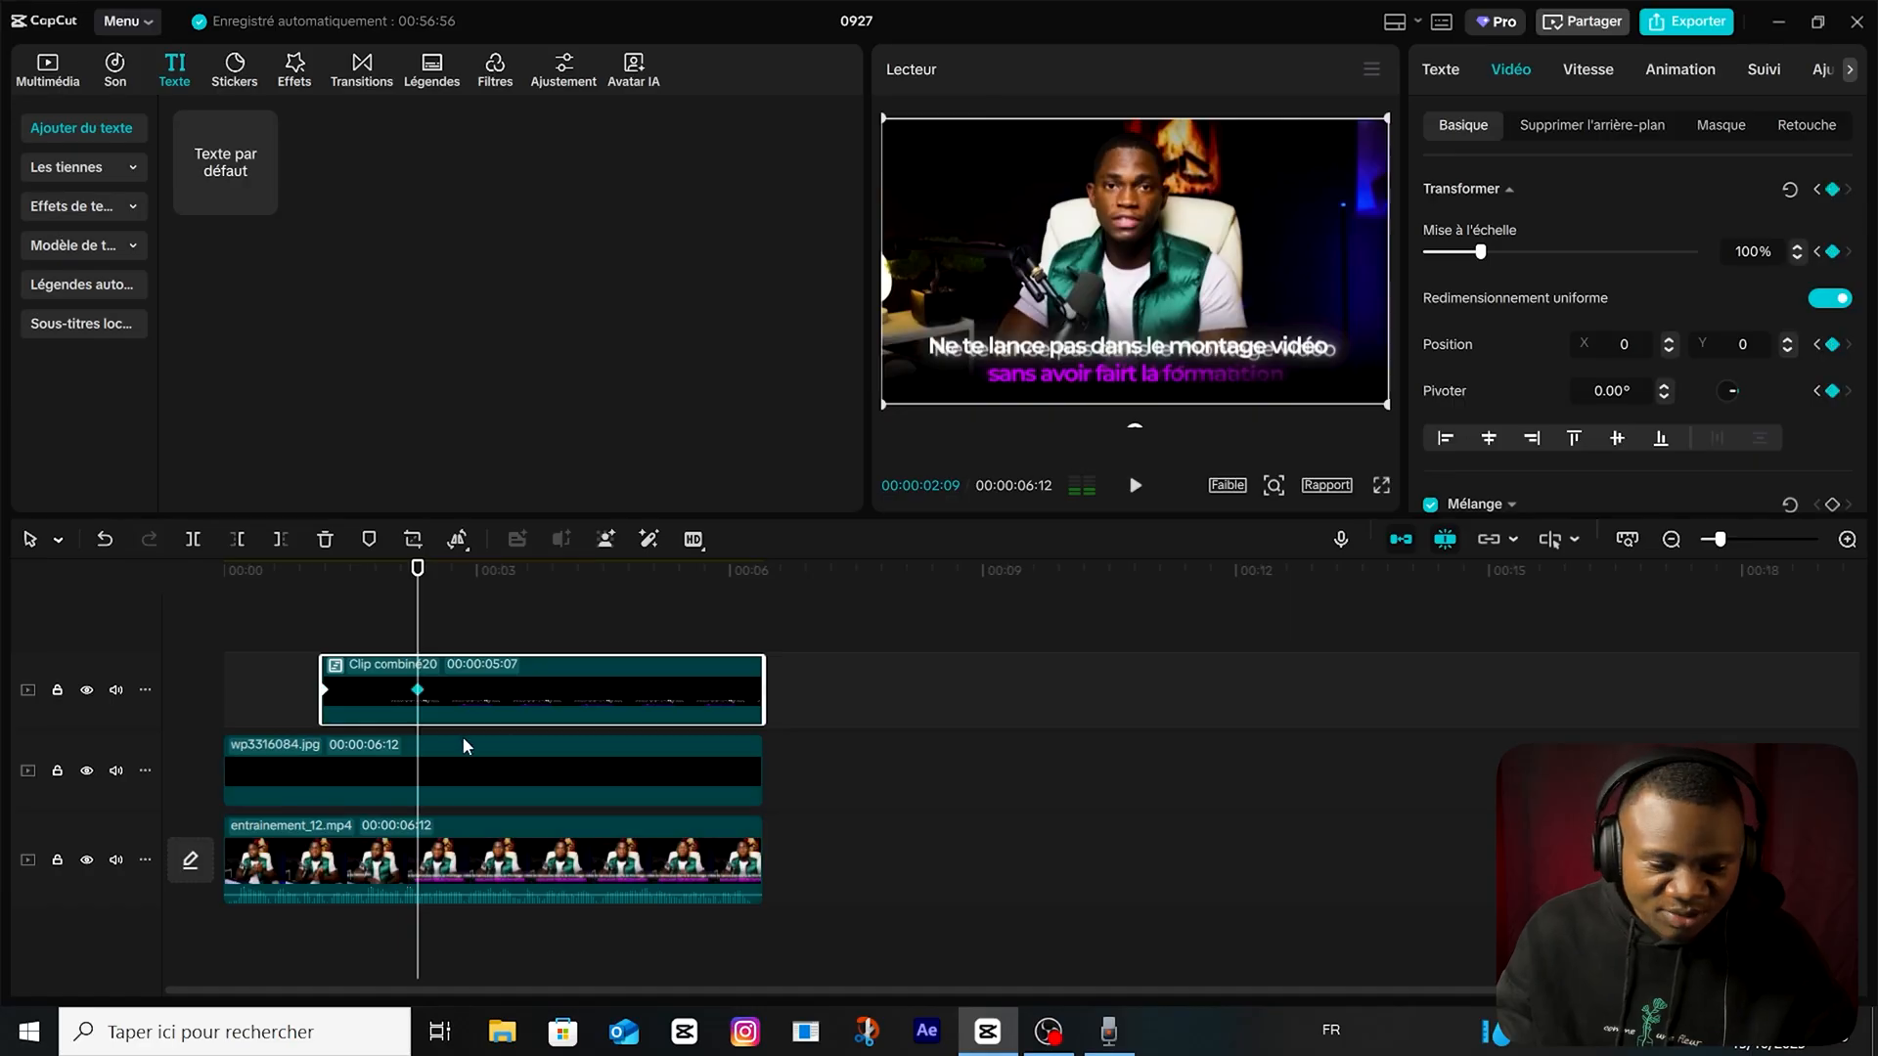
pyautogui.moveTo(420, 609); pyautogui.dragTo(322, 631)
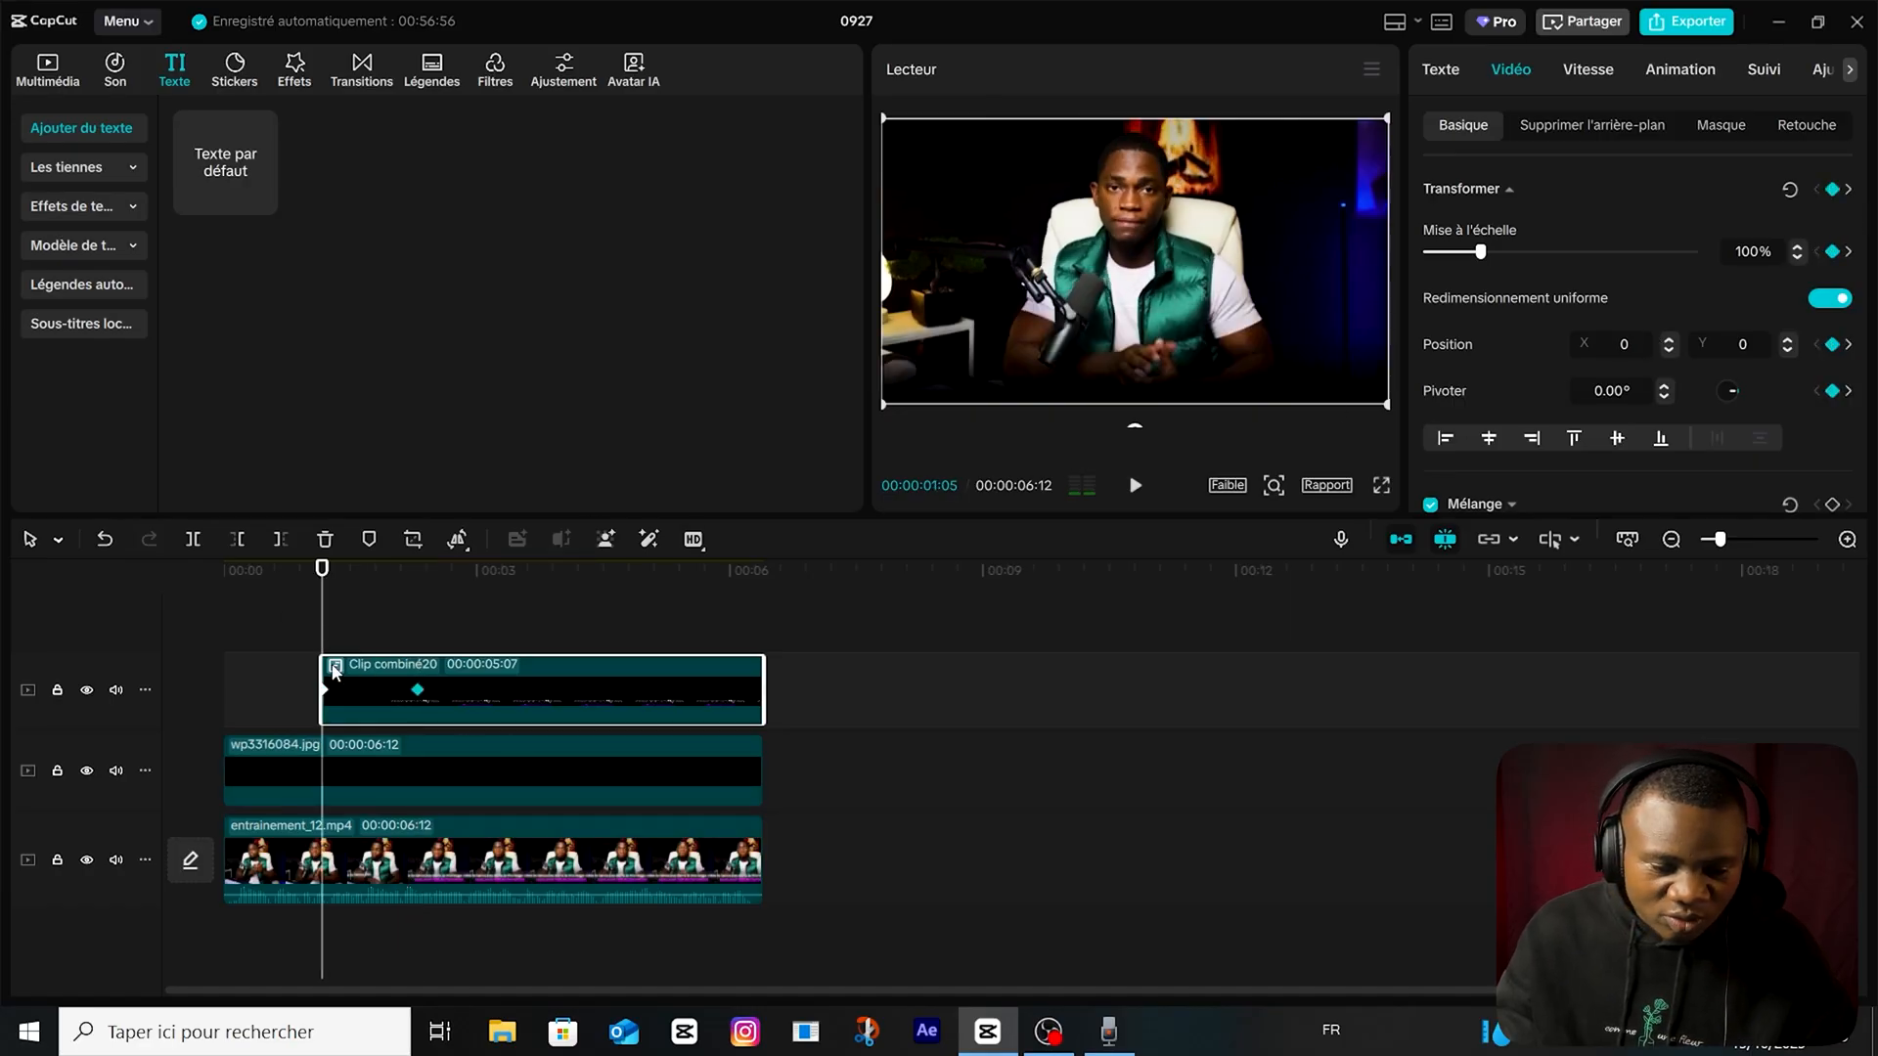
# Set the compound clip's Y position to 36 at its first keyframe and open the keyframe curve presets.
pyautogui.click(1787, 340)
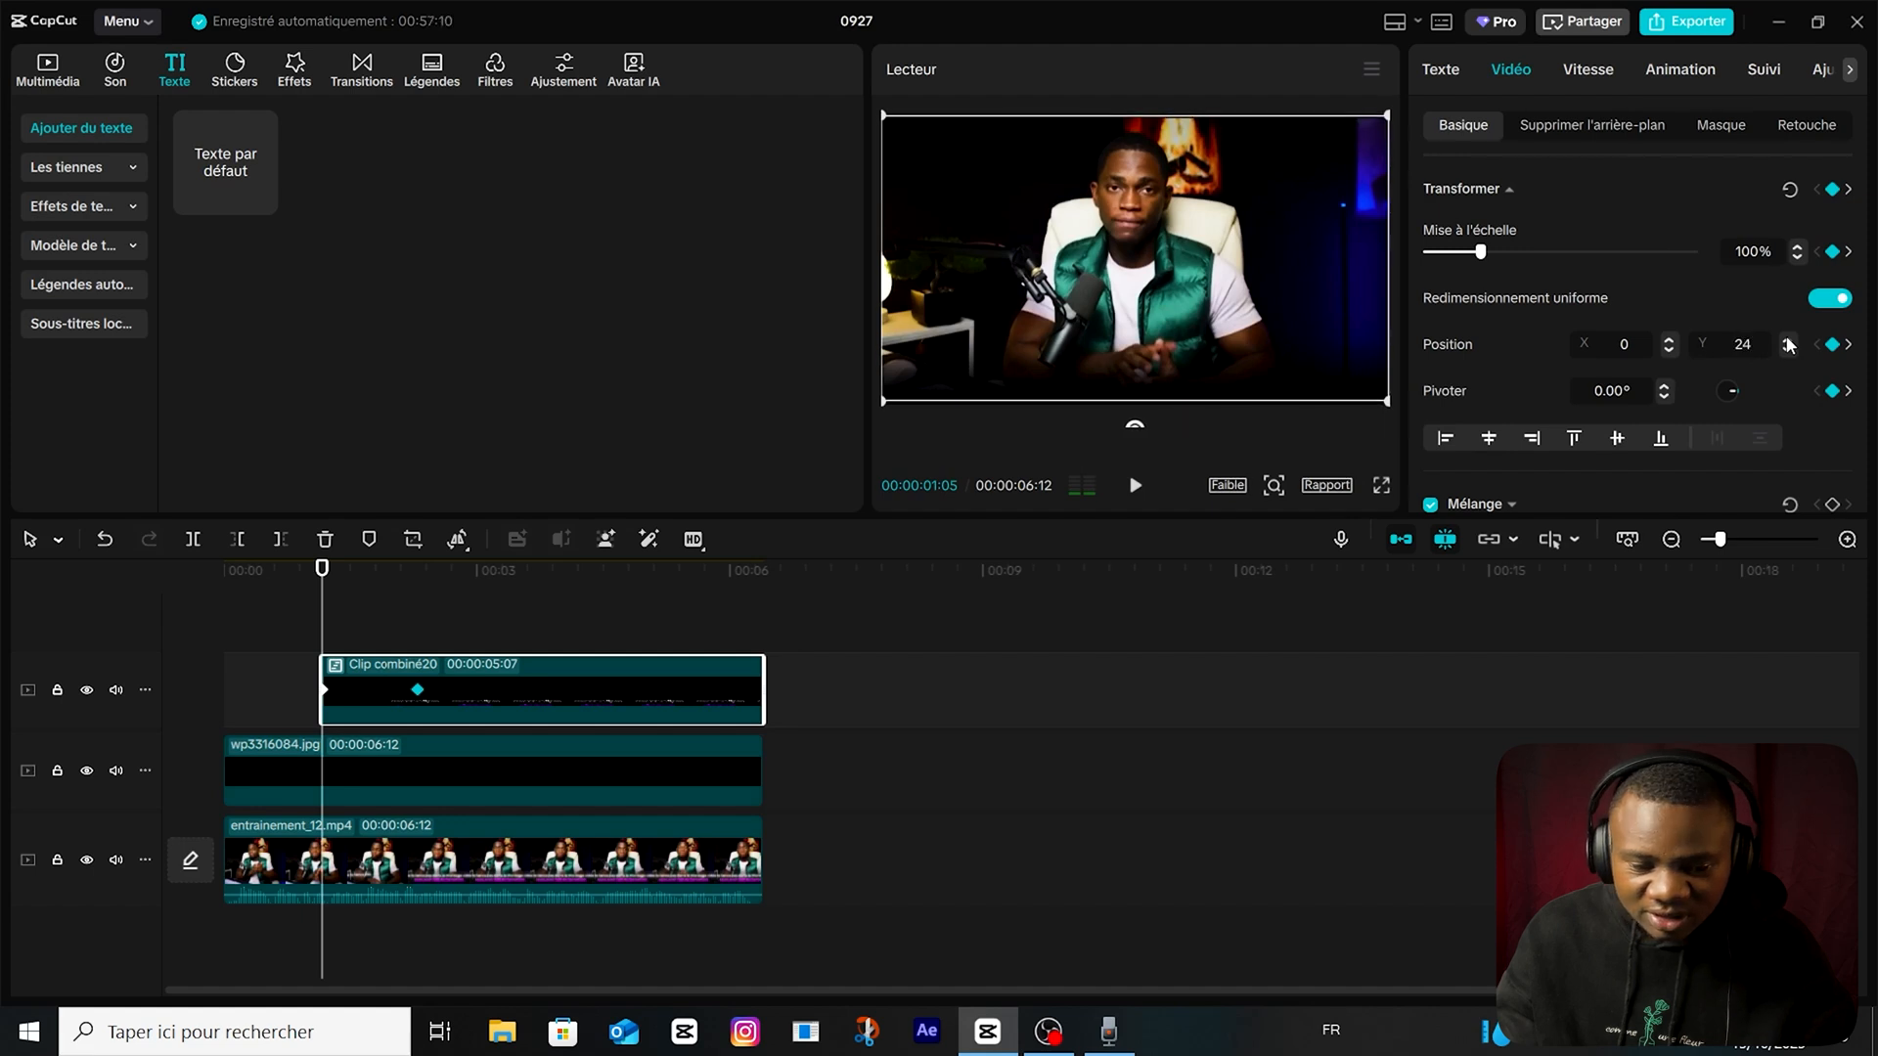
pyautogui.moveTo(322, 629); pyautogui.dragTo(324, 629)
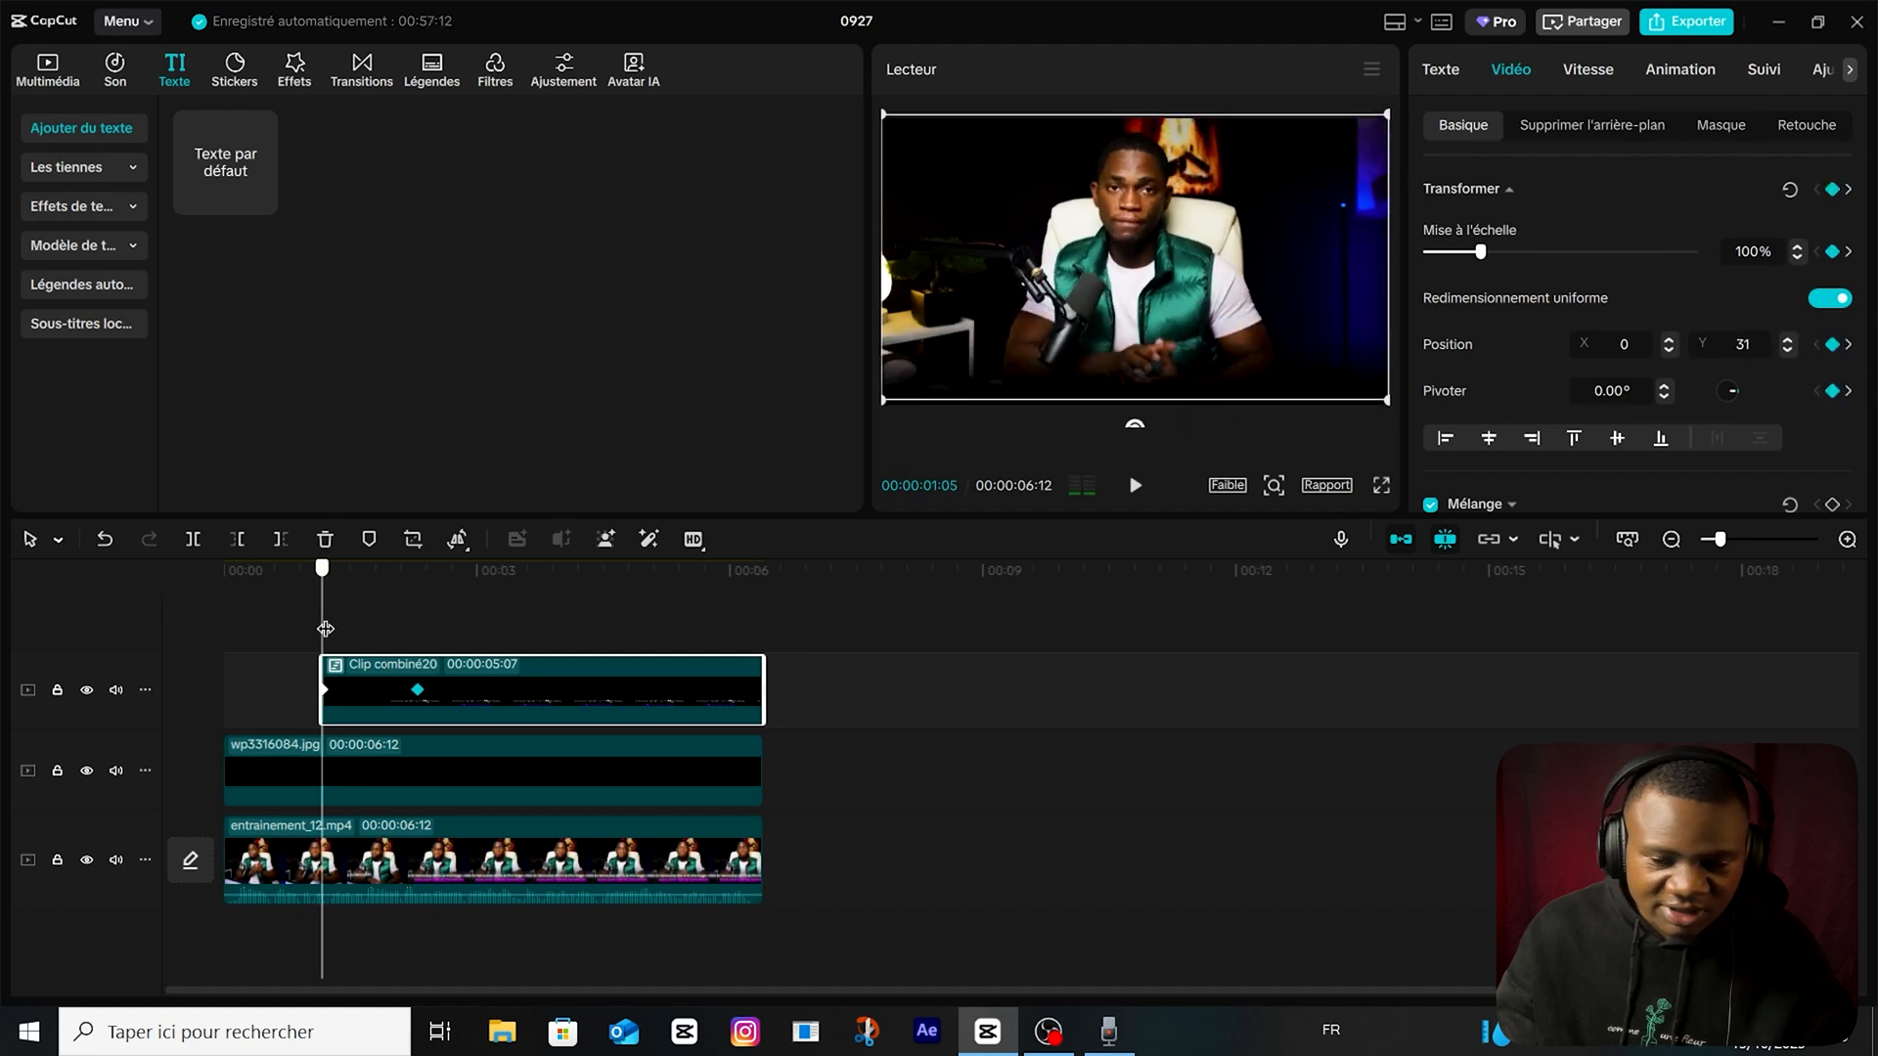
pyautogui.click(1787, 341)
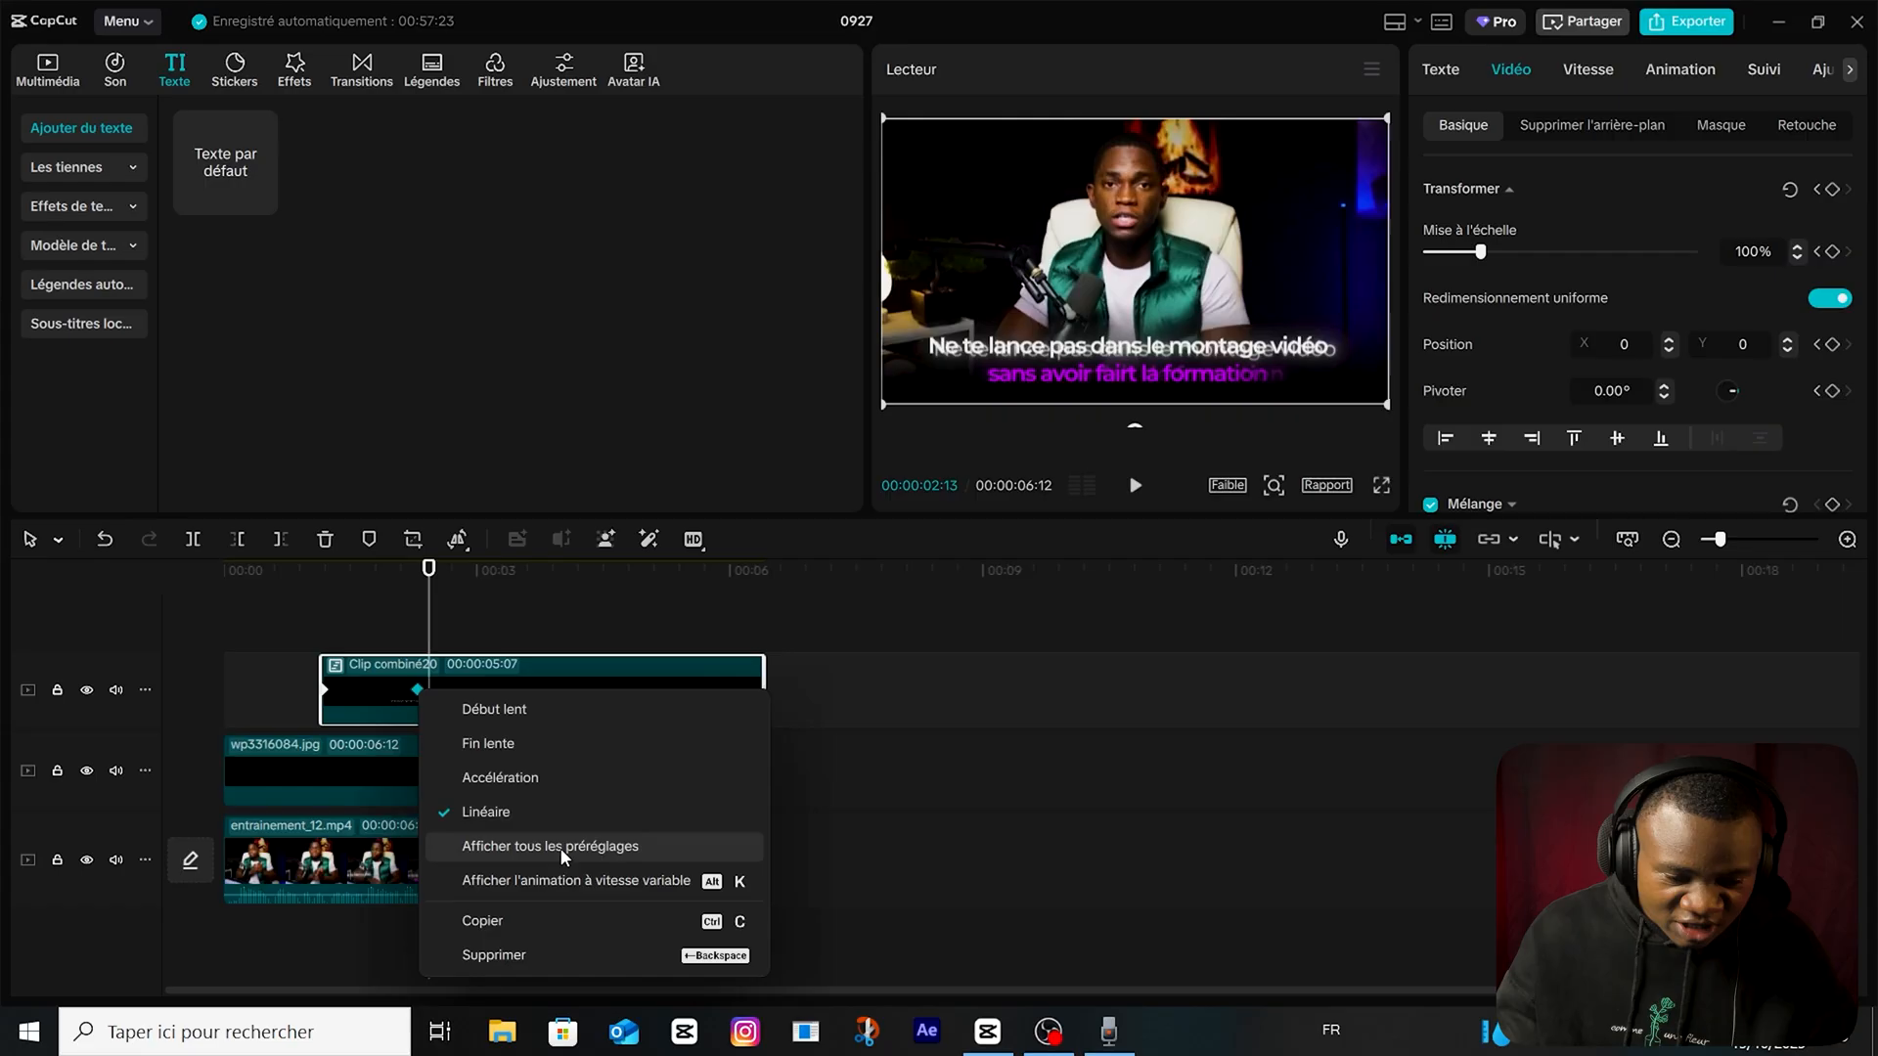
pyautogui.click(548, 848)
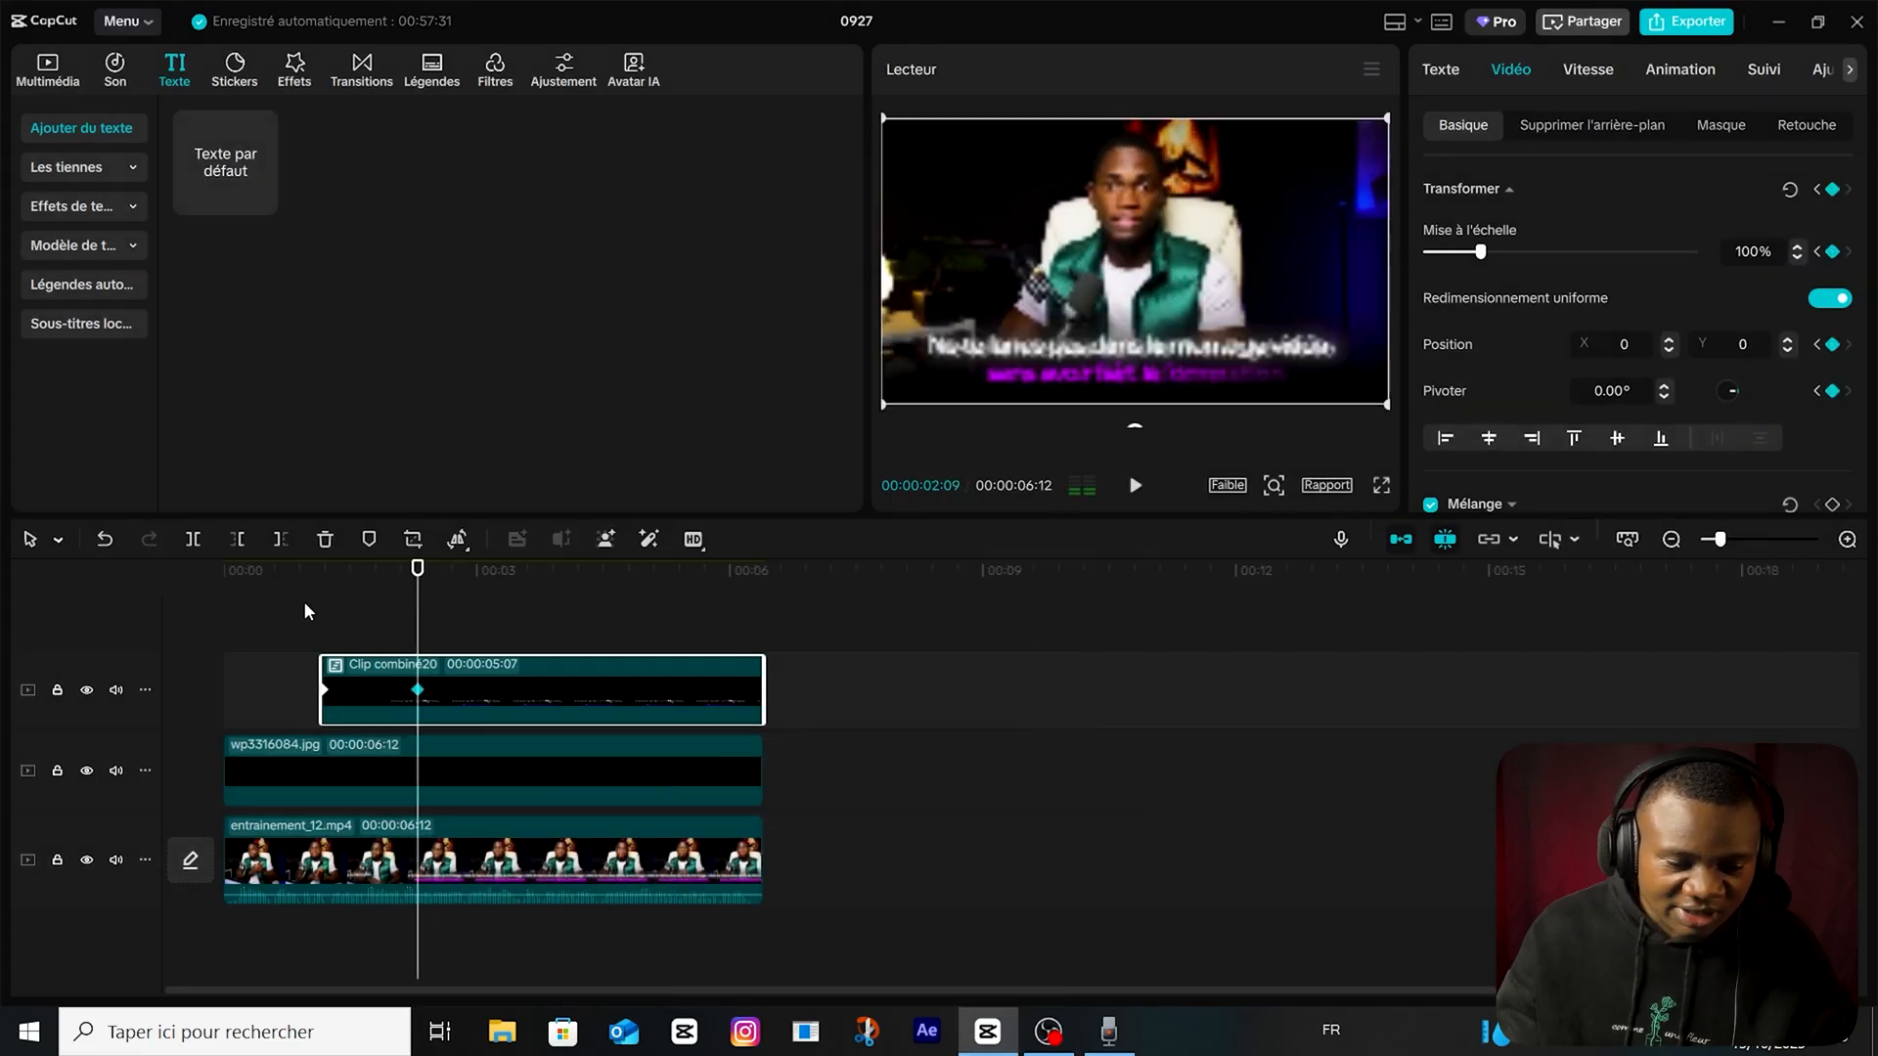
pyautogui.click(308, 597)
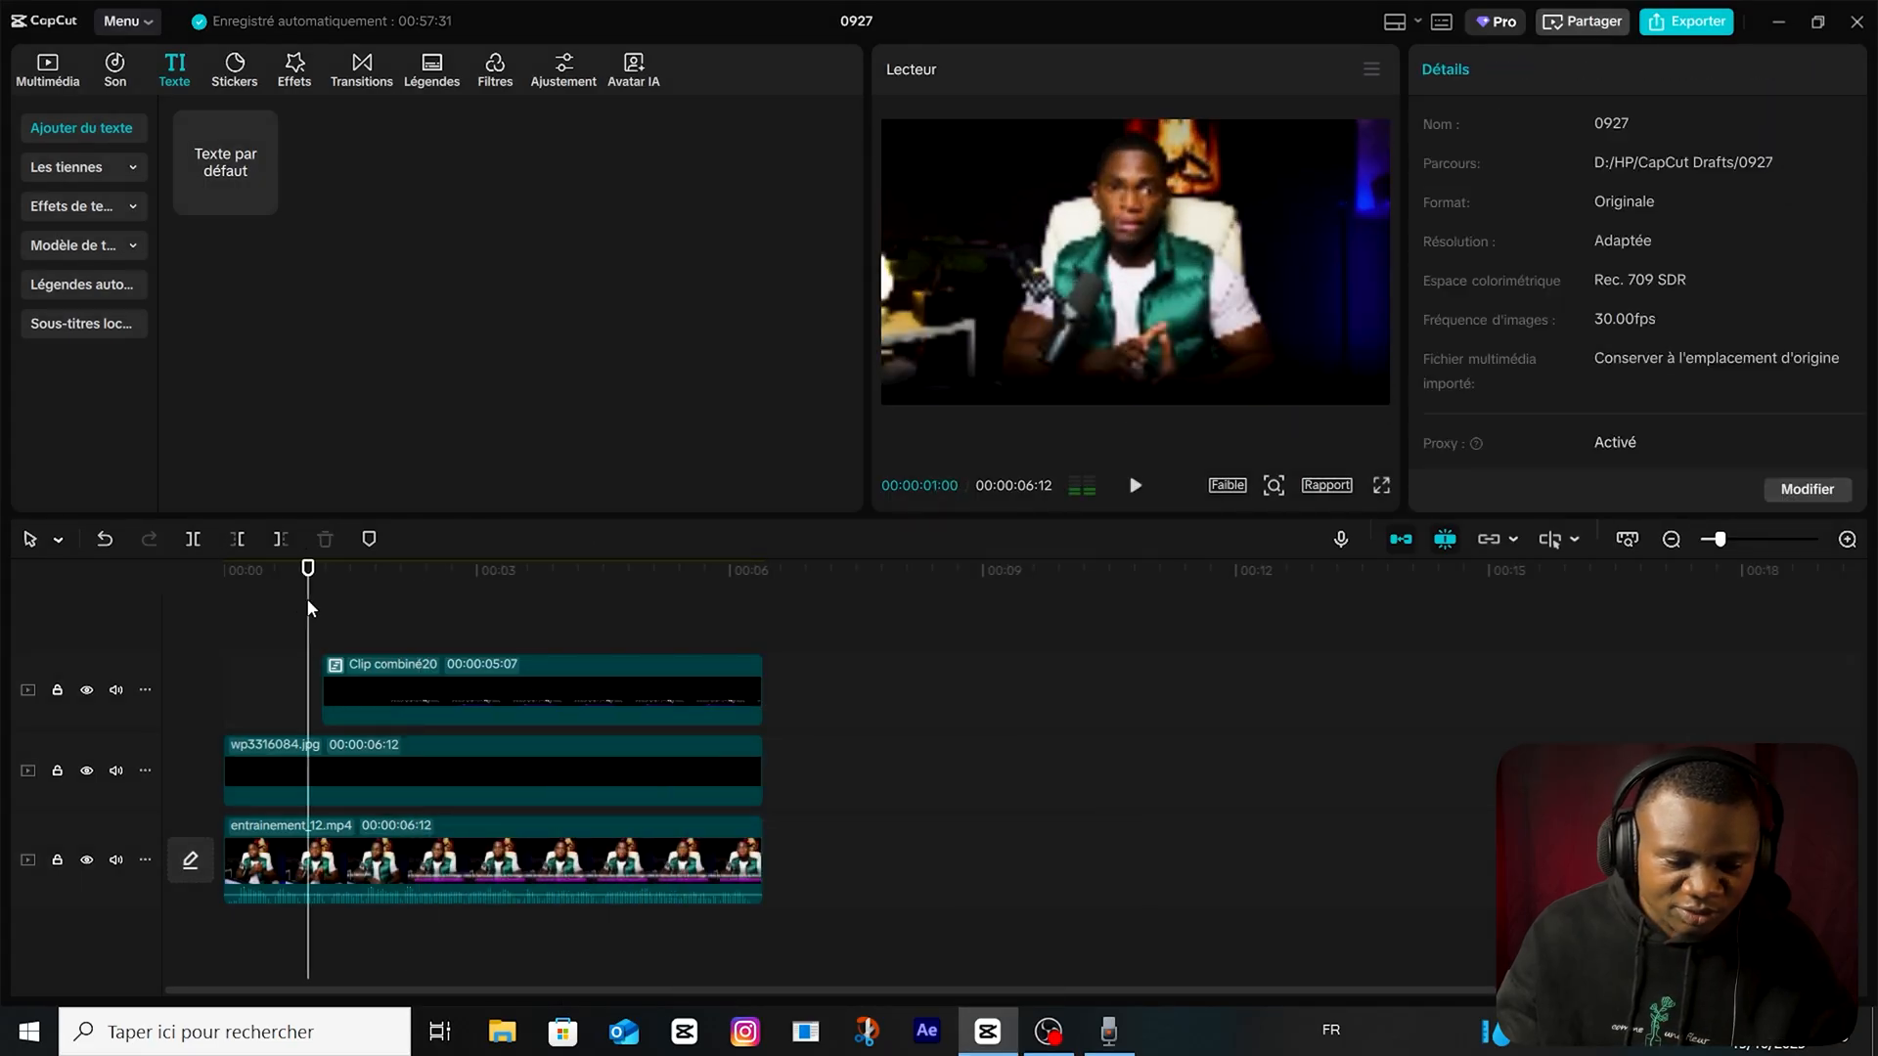
# Search the effects for "glow", apply Lueur 2 to the compound clip and preview the result.
pyautogui.click(619, 682)
pyautogui.click(295, 68)
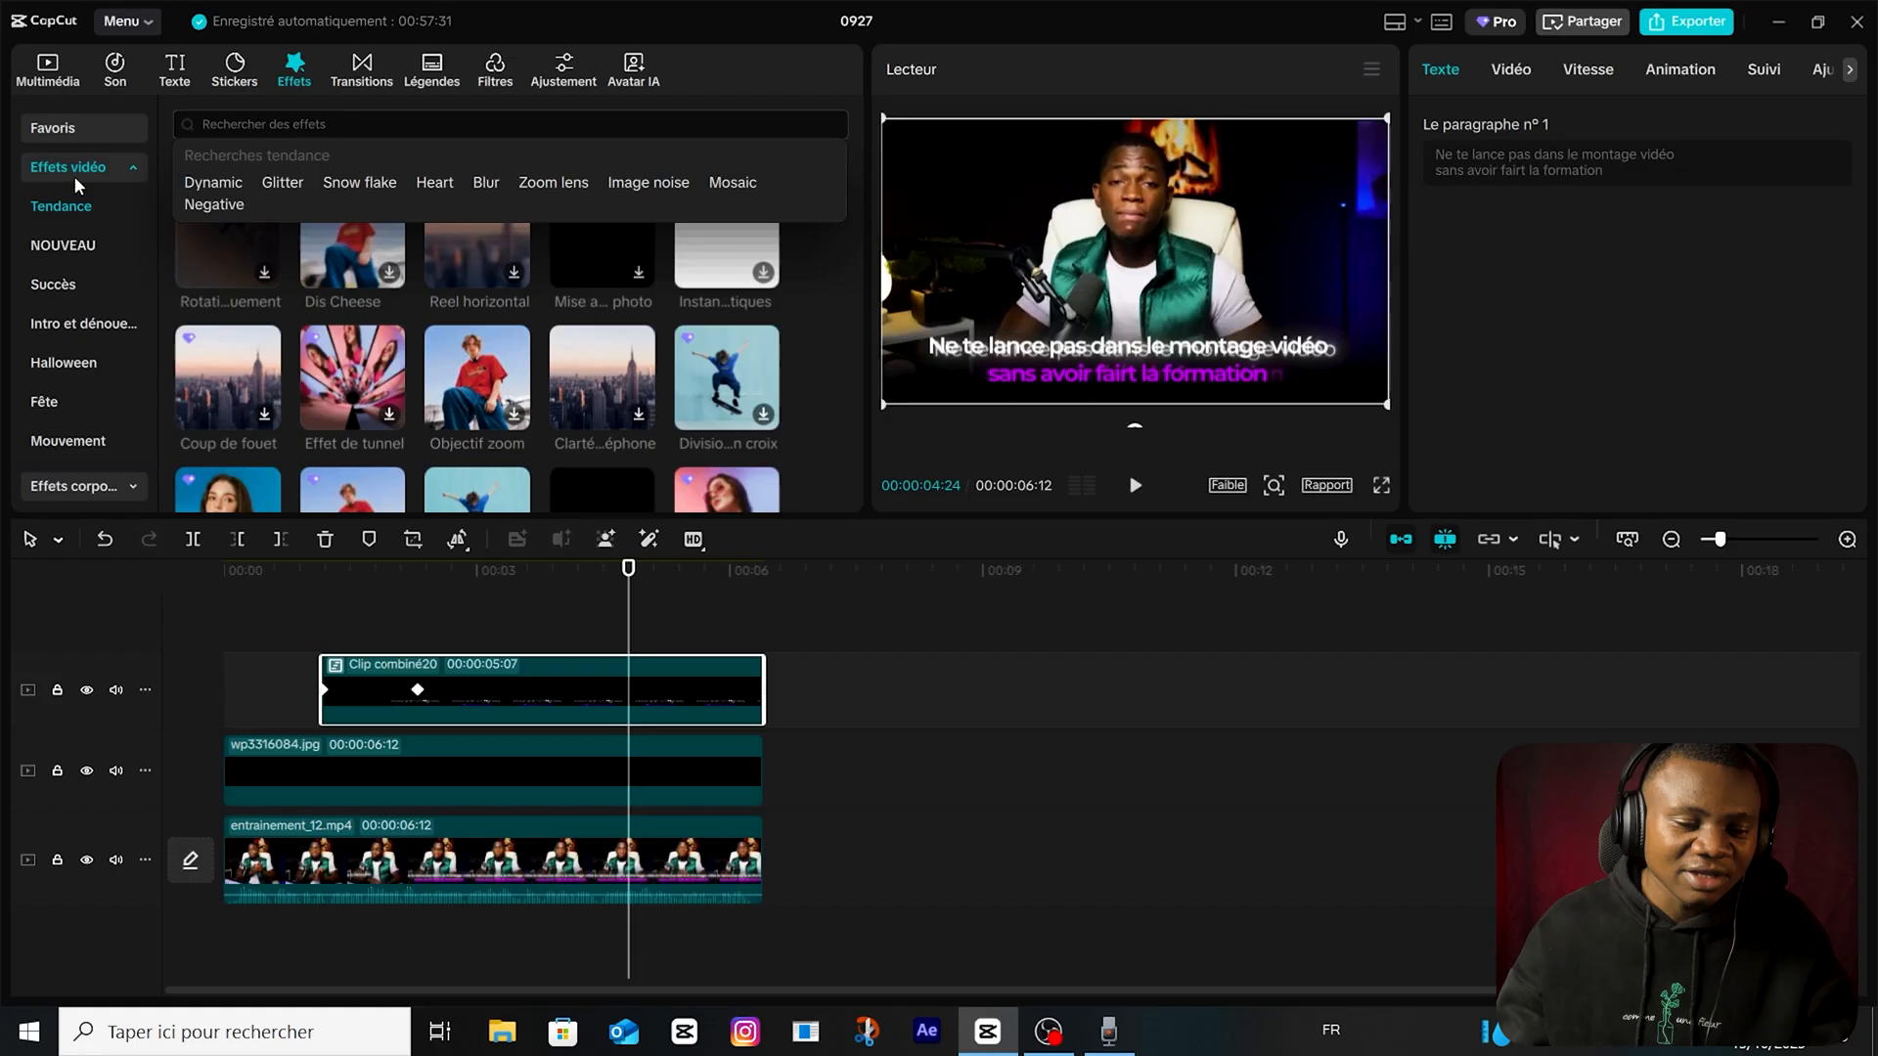
pyautogui.write('glow')
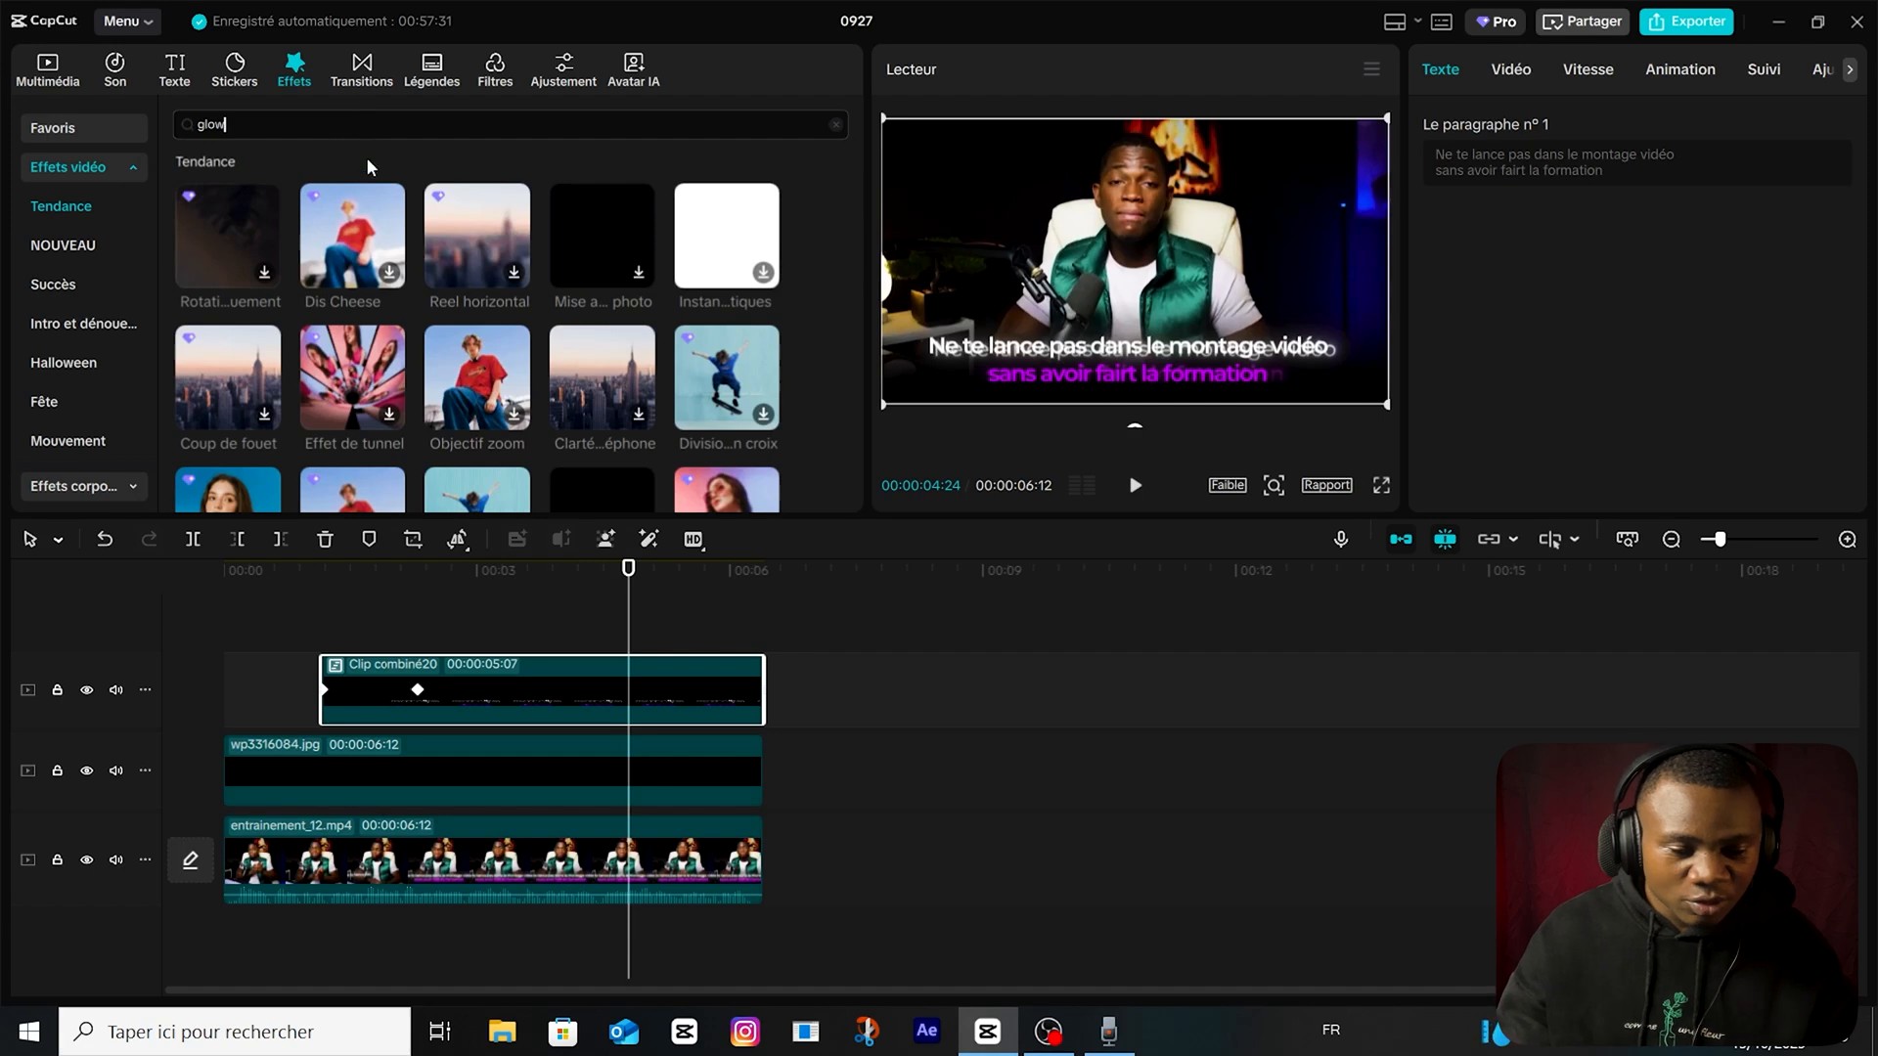
pyautogui.press('Return')
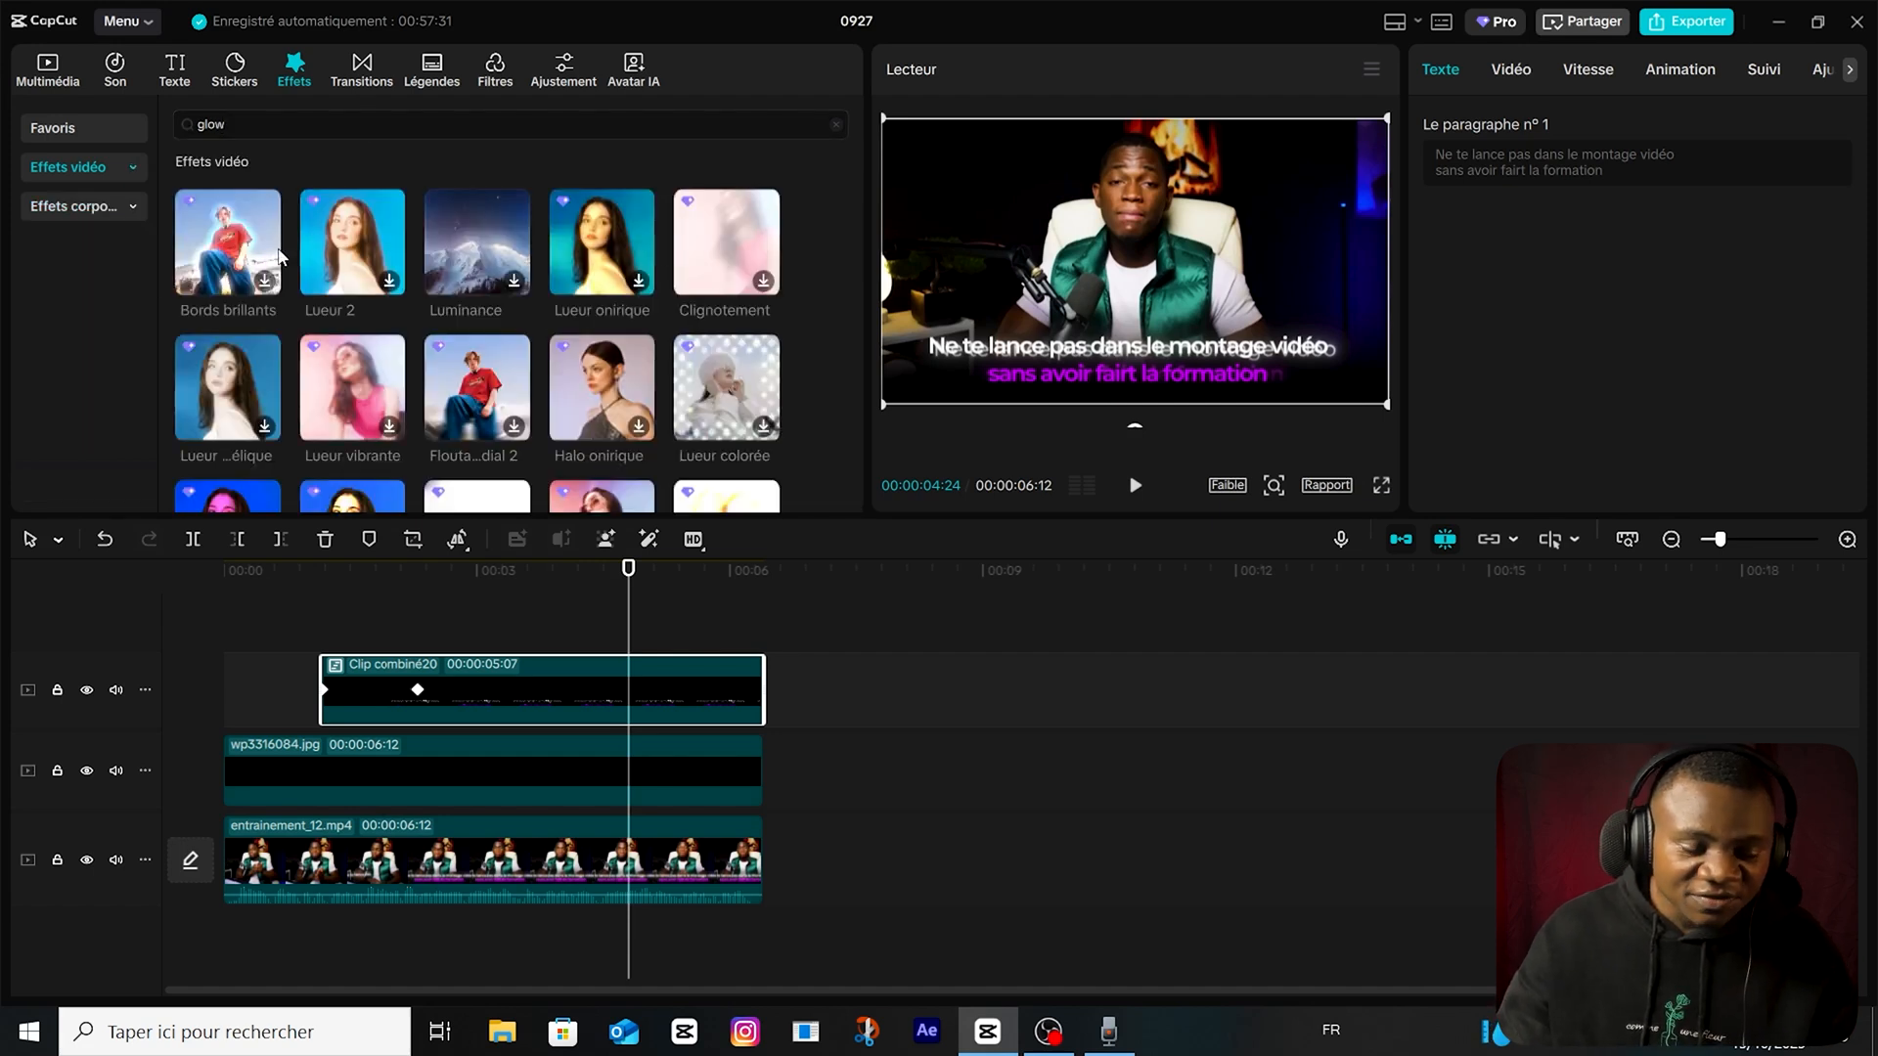
pyautogui.moveTo(341, 237); pyautogui.dragTo(485, 699)
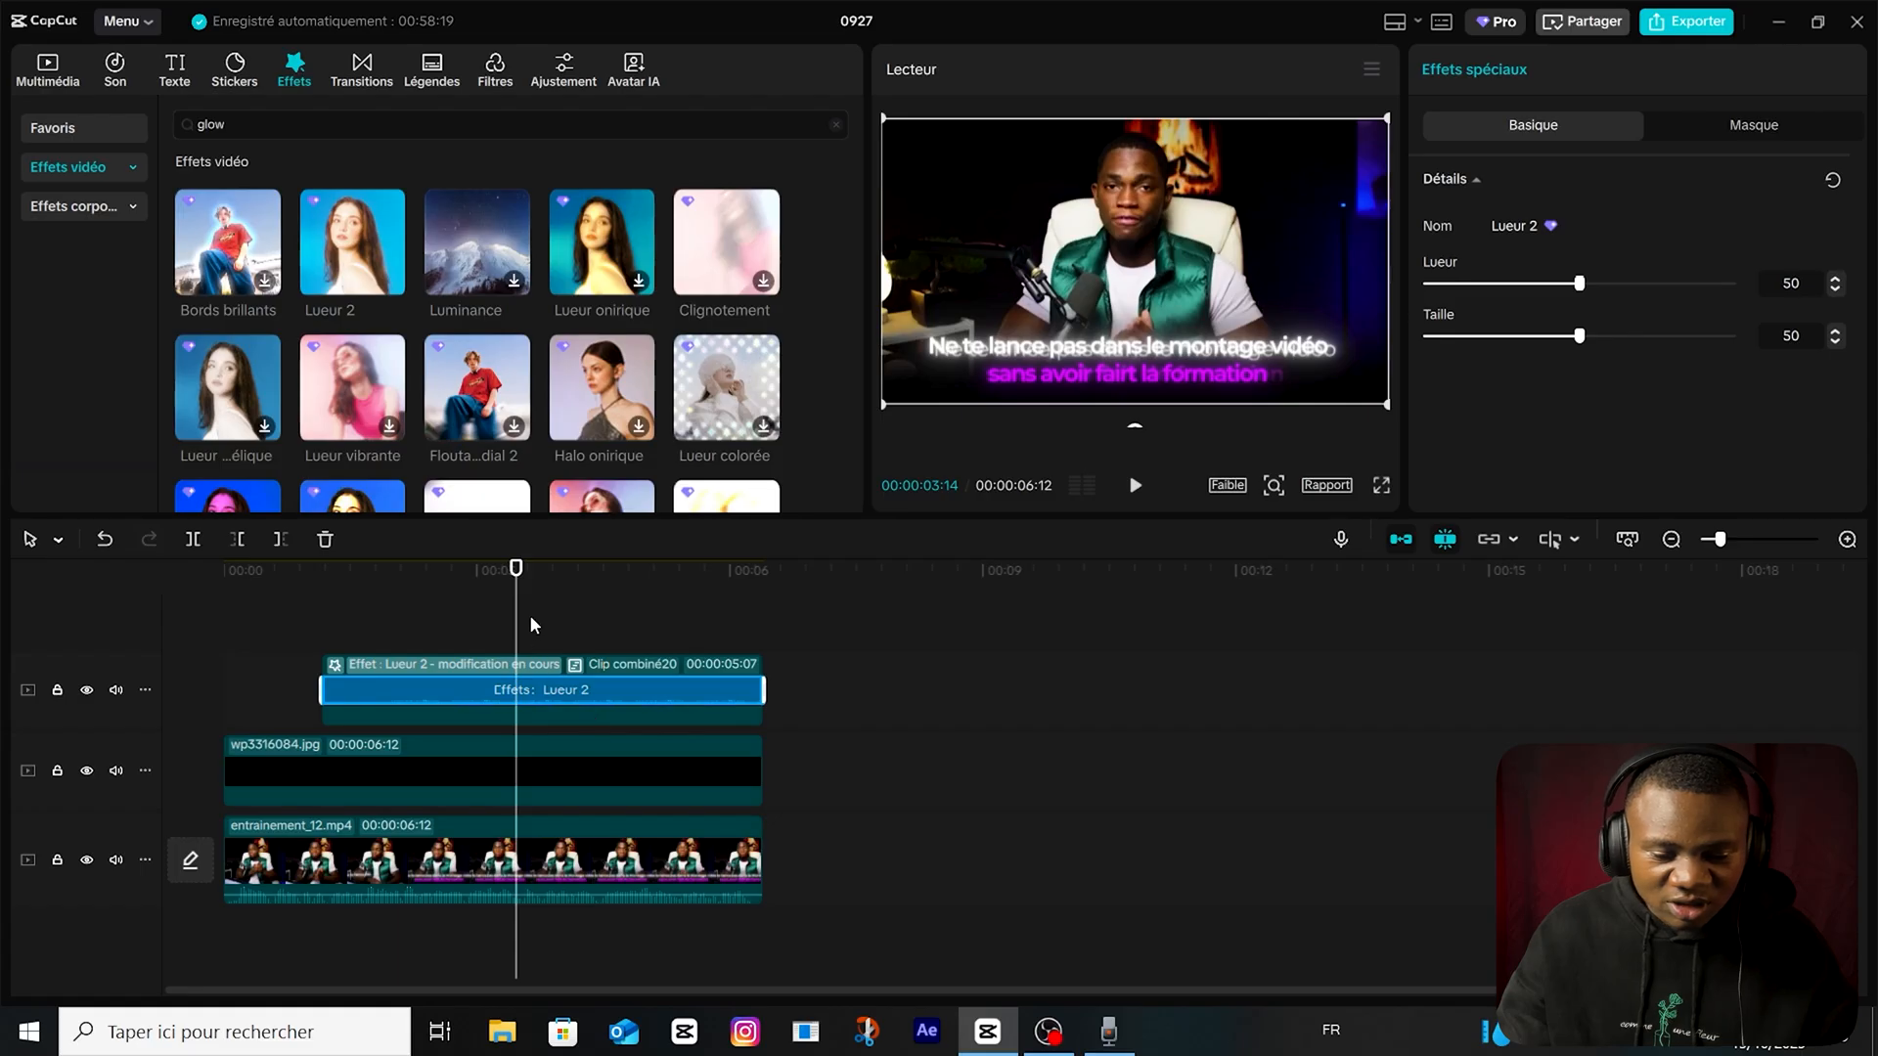
pyautogui.press('space')
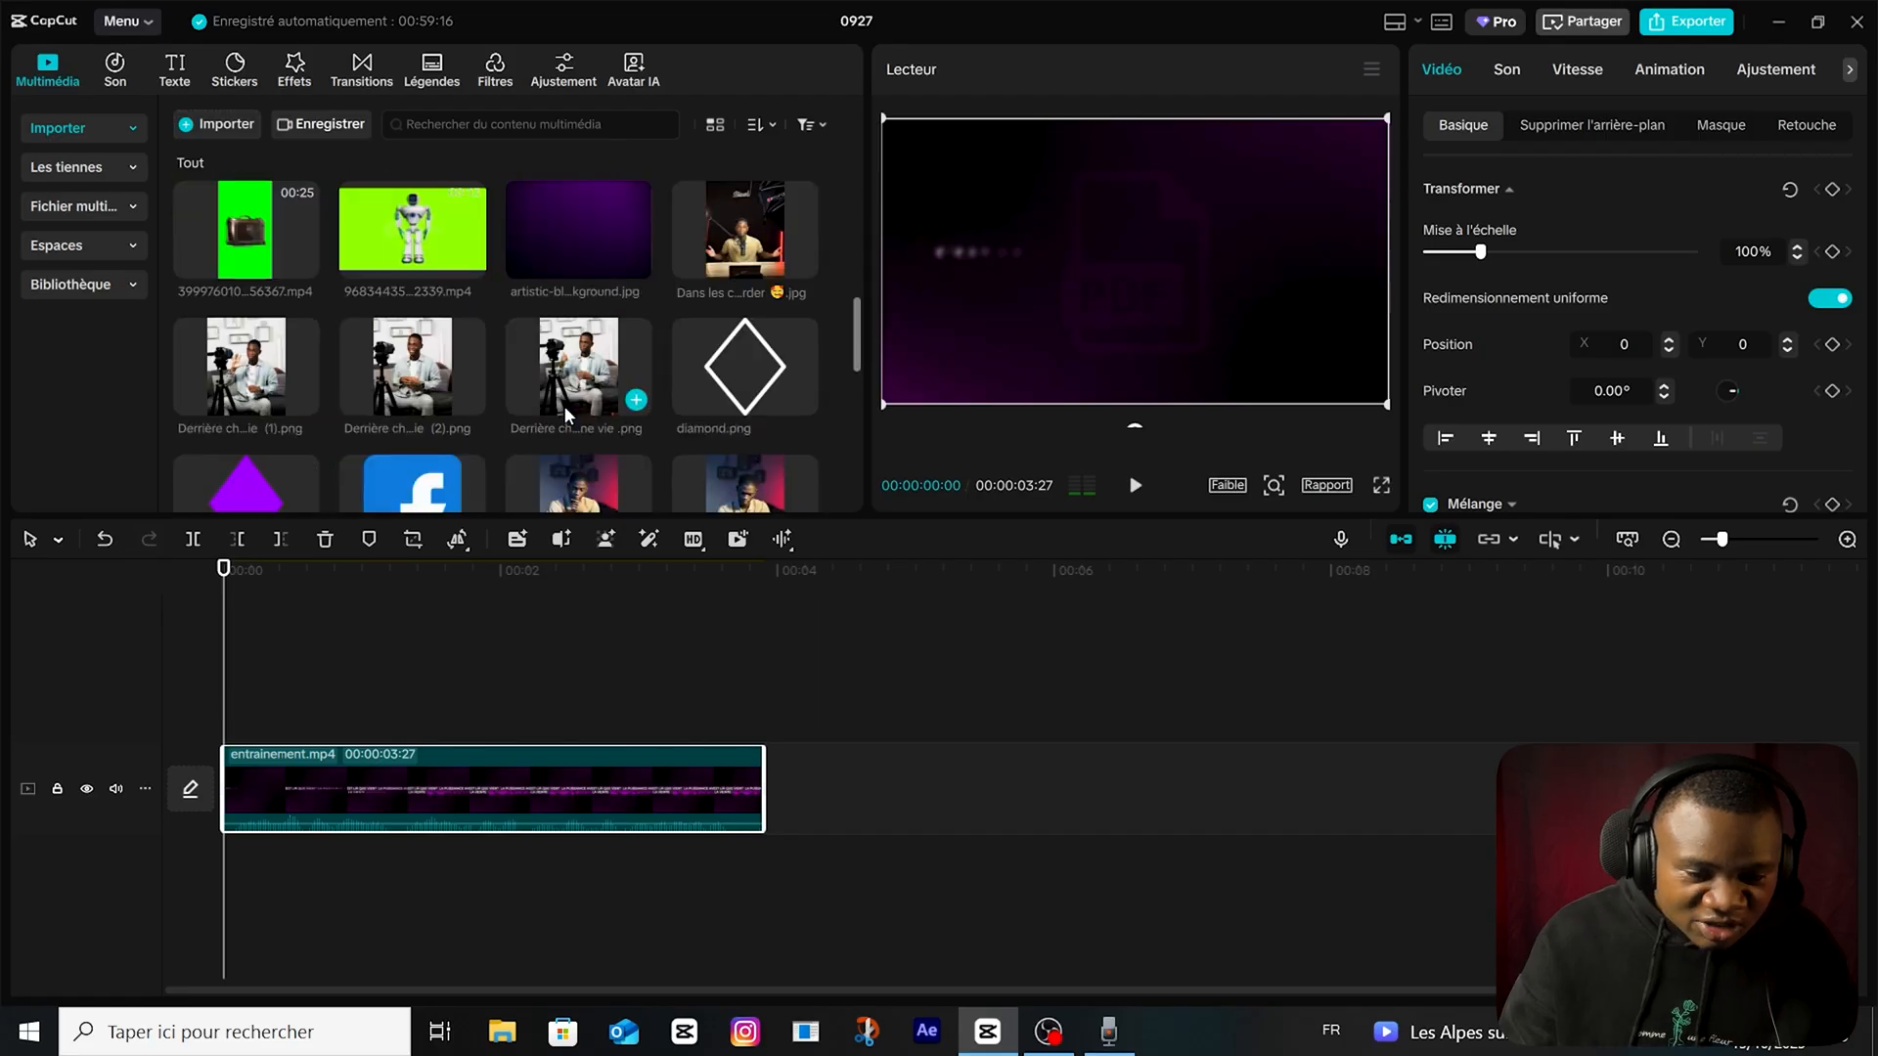
# Place the purple studio background image on a track above entrainement.mp4 and scale it to 129% to fill the frame.
pyautogui.scroll(-10, 566, 415)
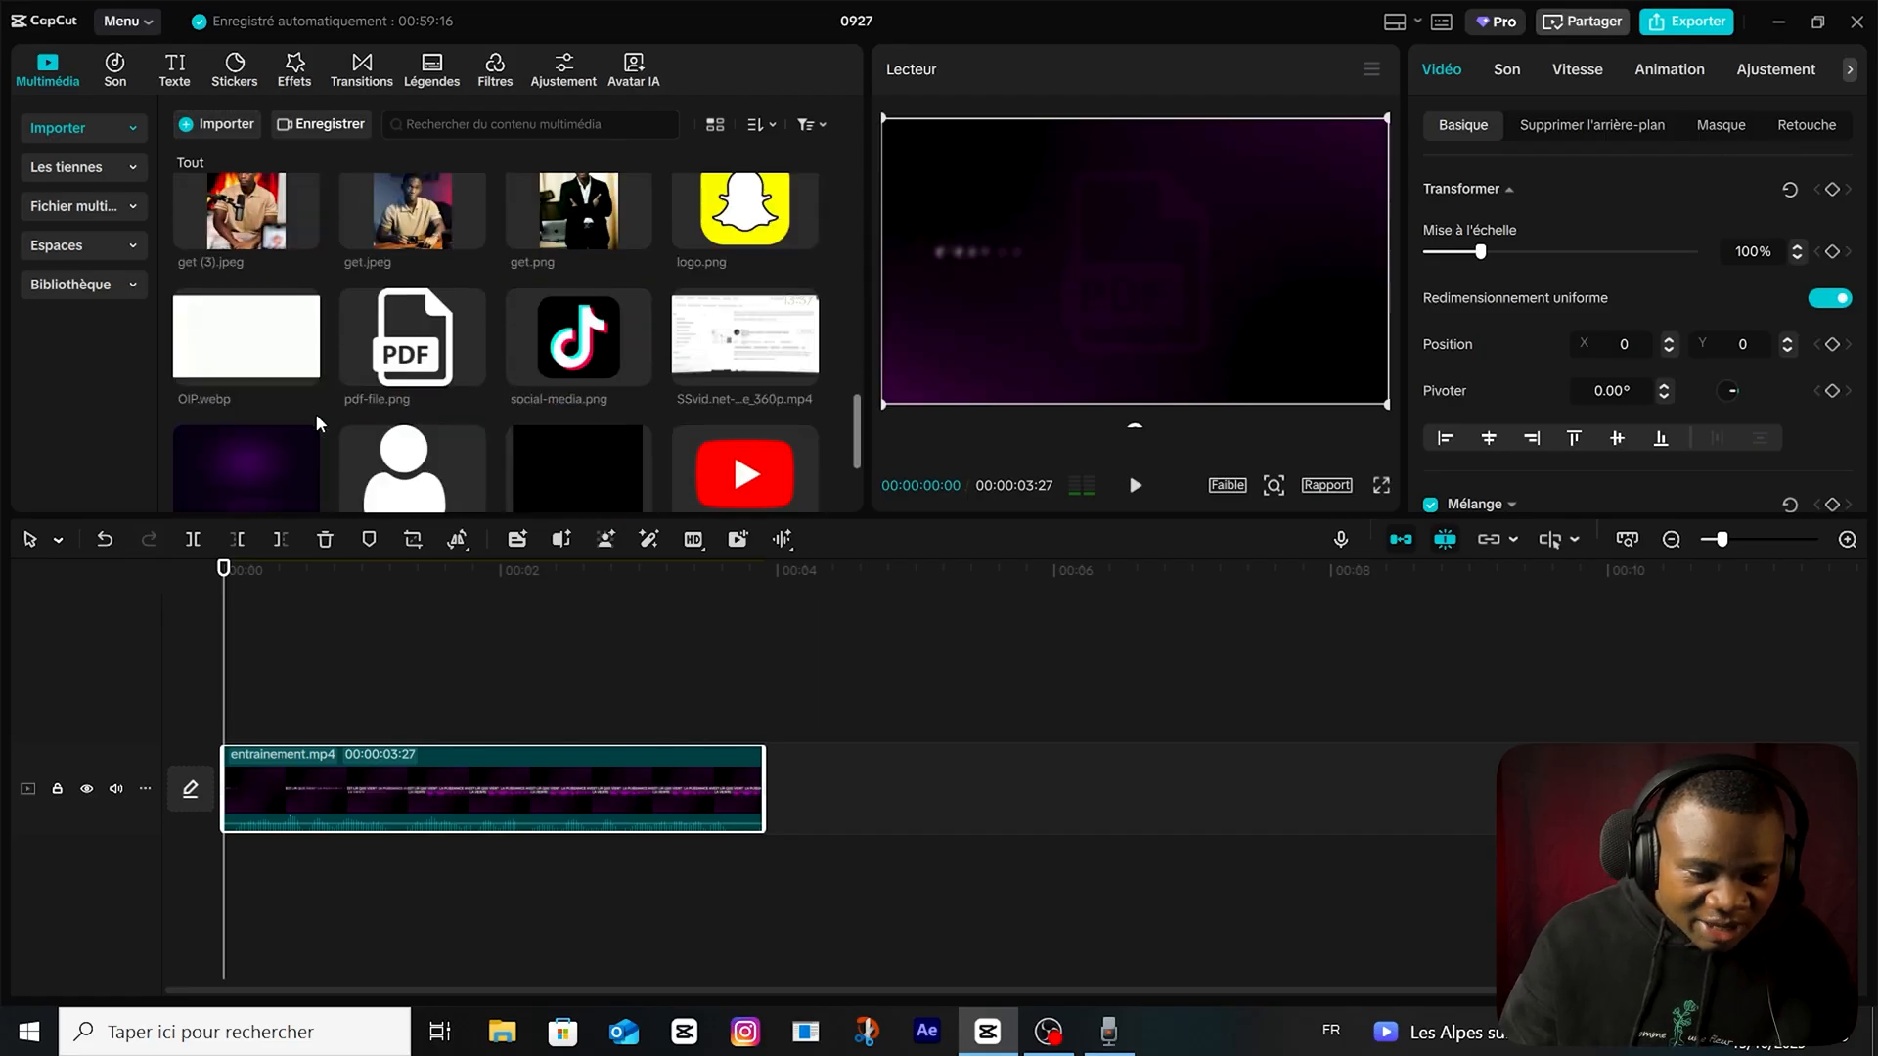
pyautogui.moveTo(249, 293); pyautogui.dragTo(291, 740)
pyautogui.press('space')
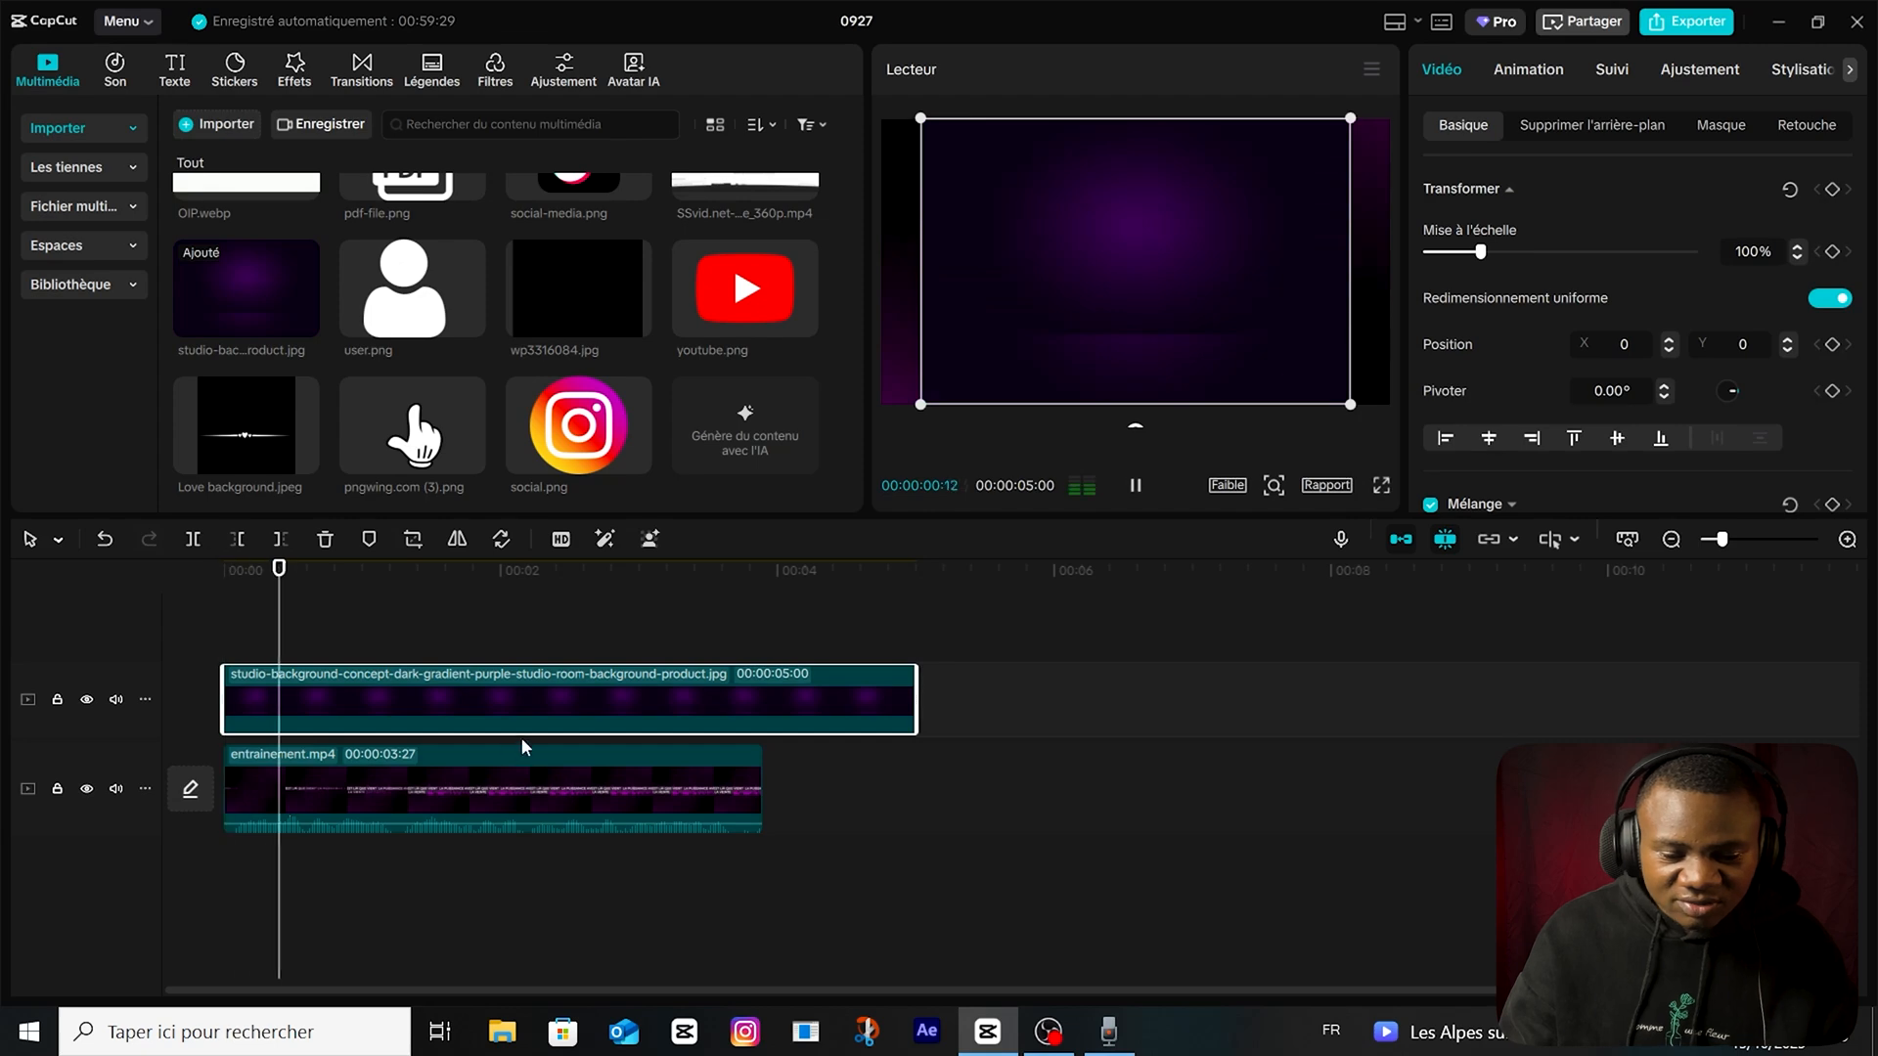
pyautogui.press('space')
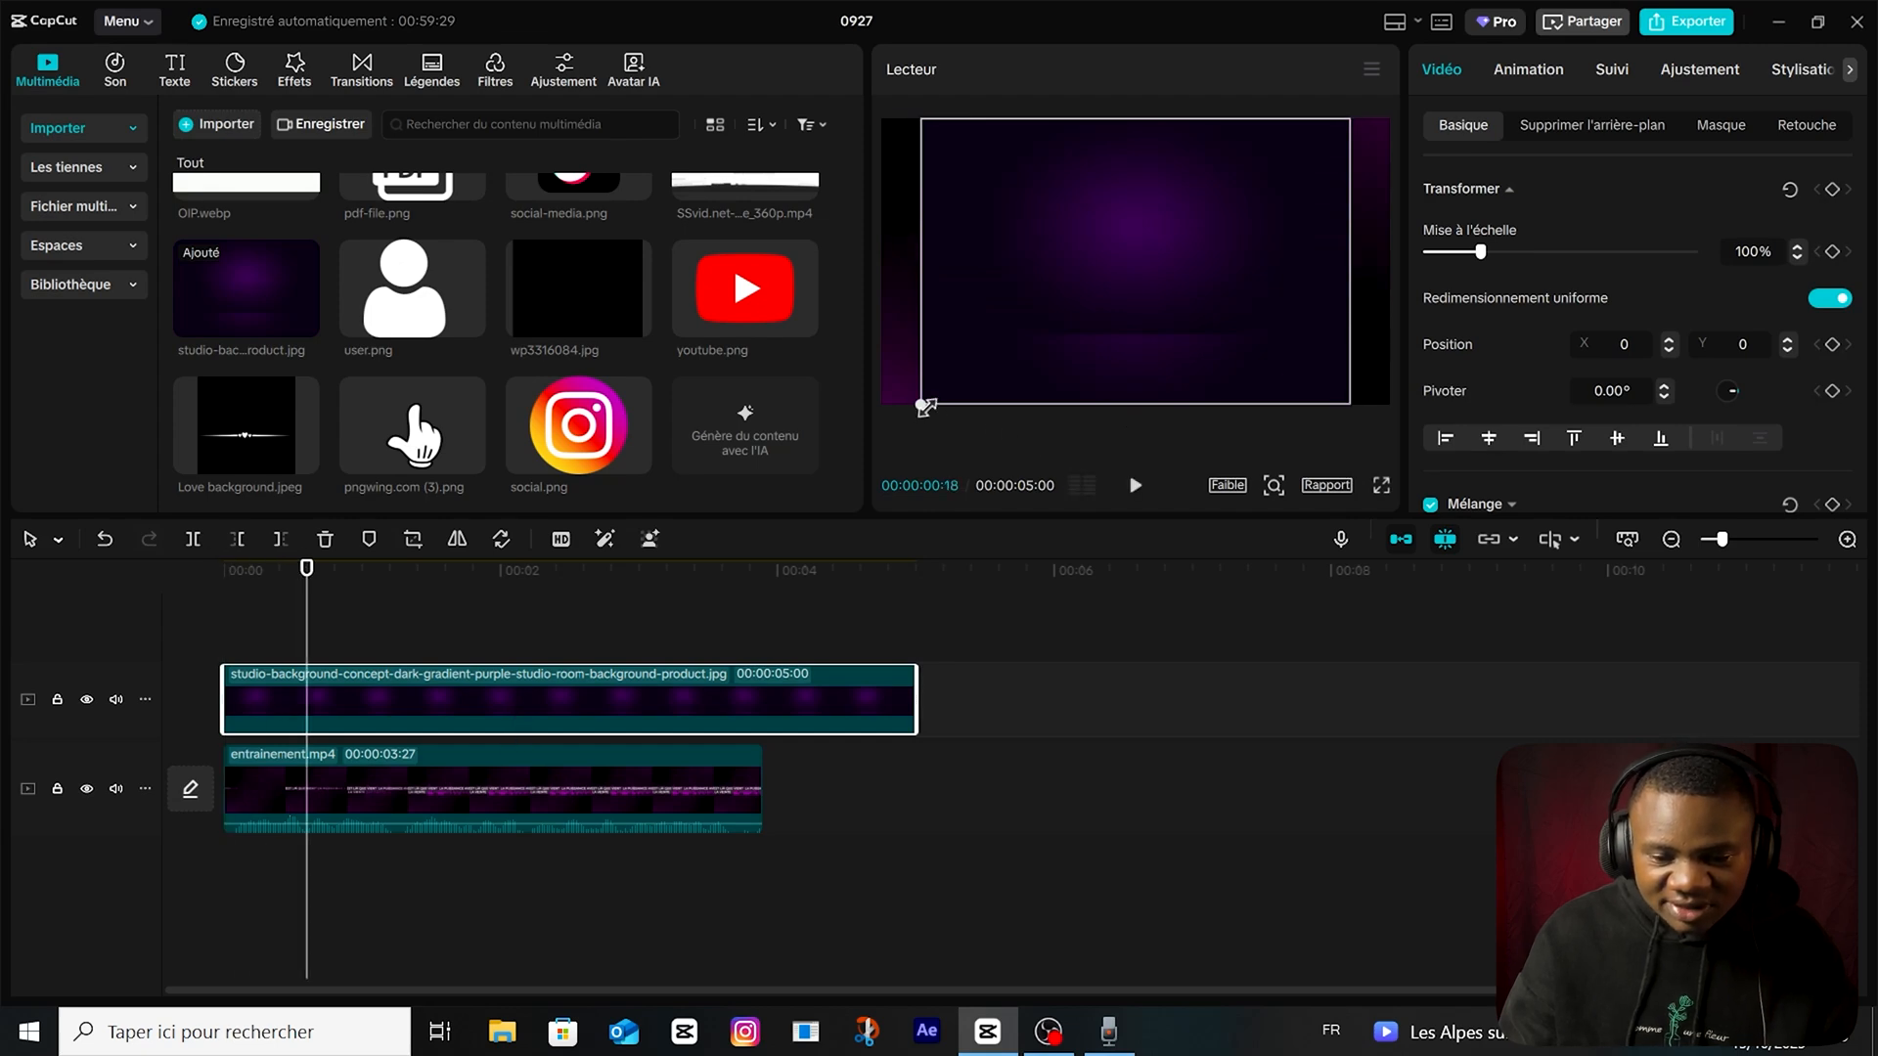
pyautogui.moveTo(921, 405); pyautogui.dragTo(860, 446)
# Find pdf-file.png in the imported media and add it on a track above the purple background.
pyautogui.scroll(9, 450, 399)
pyautogui.scroll(-4, 450, 400)
pyautogui.scroll(4, 333, 377)
pyautogui.scroll(-8, 481, 400)
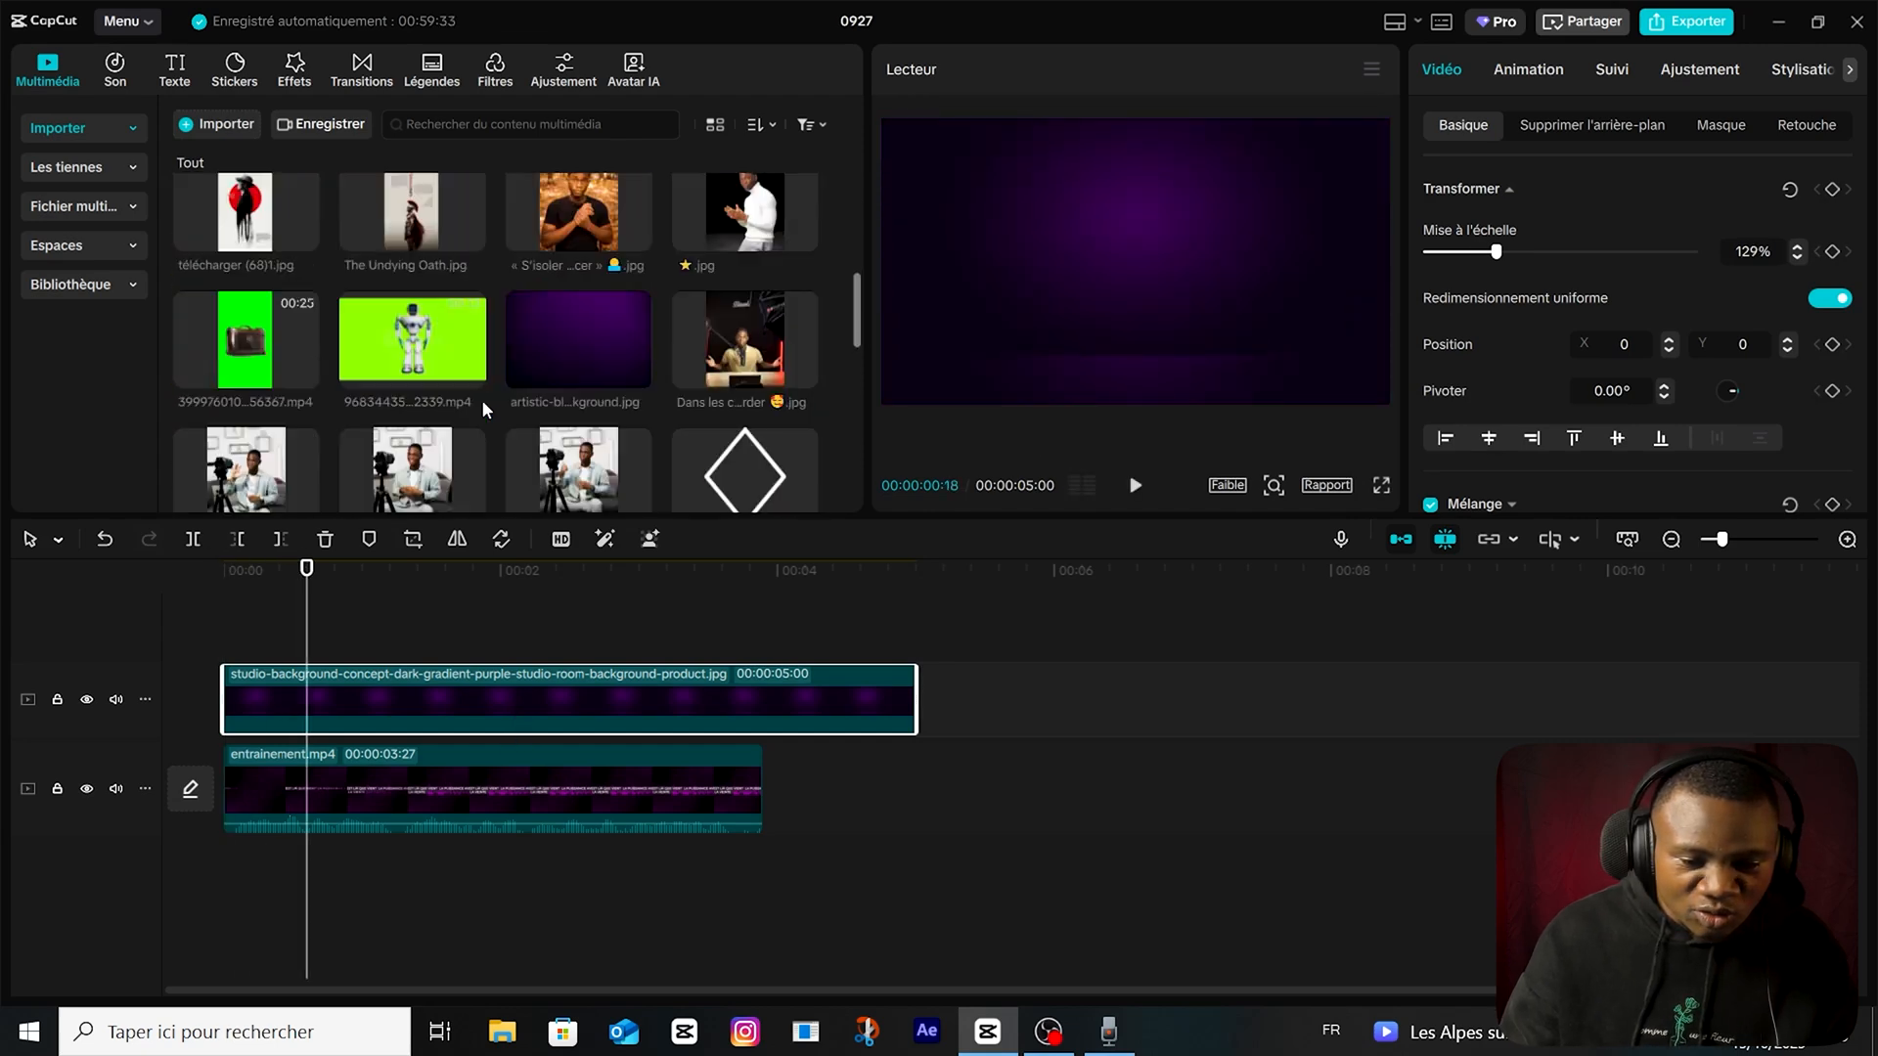
pyautogui.scroll(-1, 478, 407)
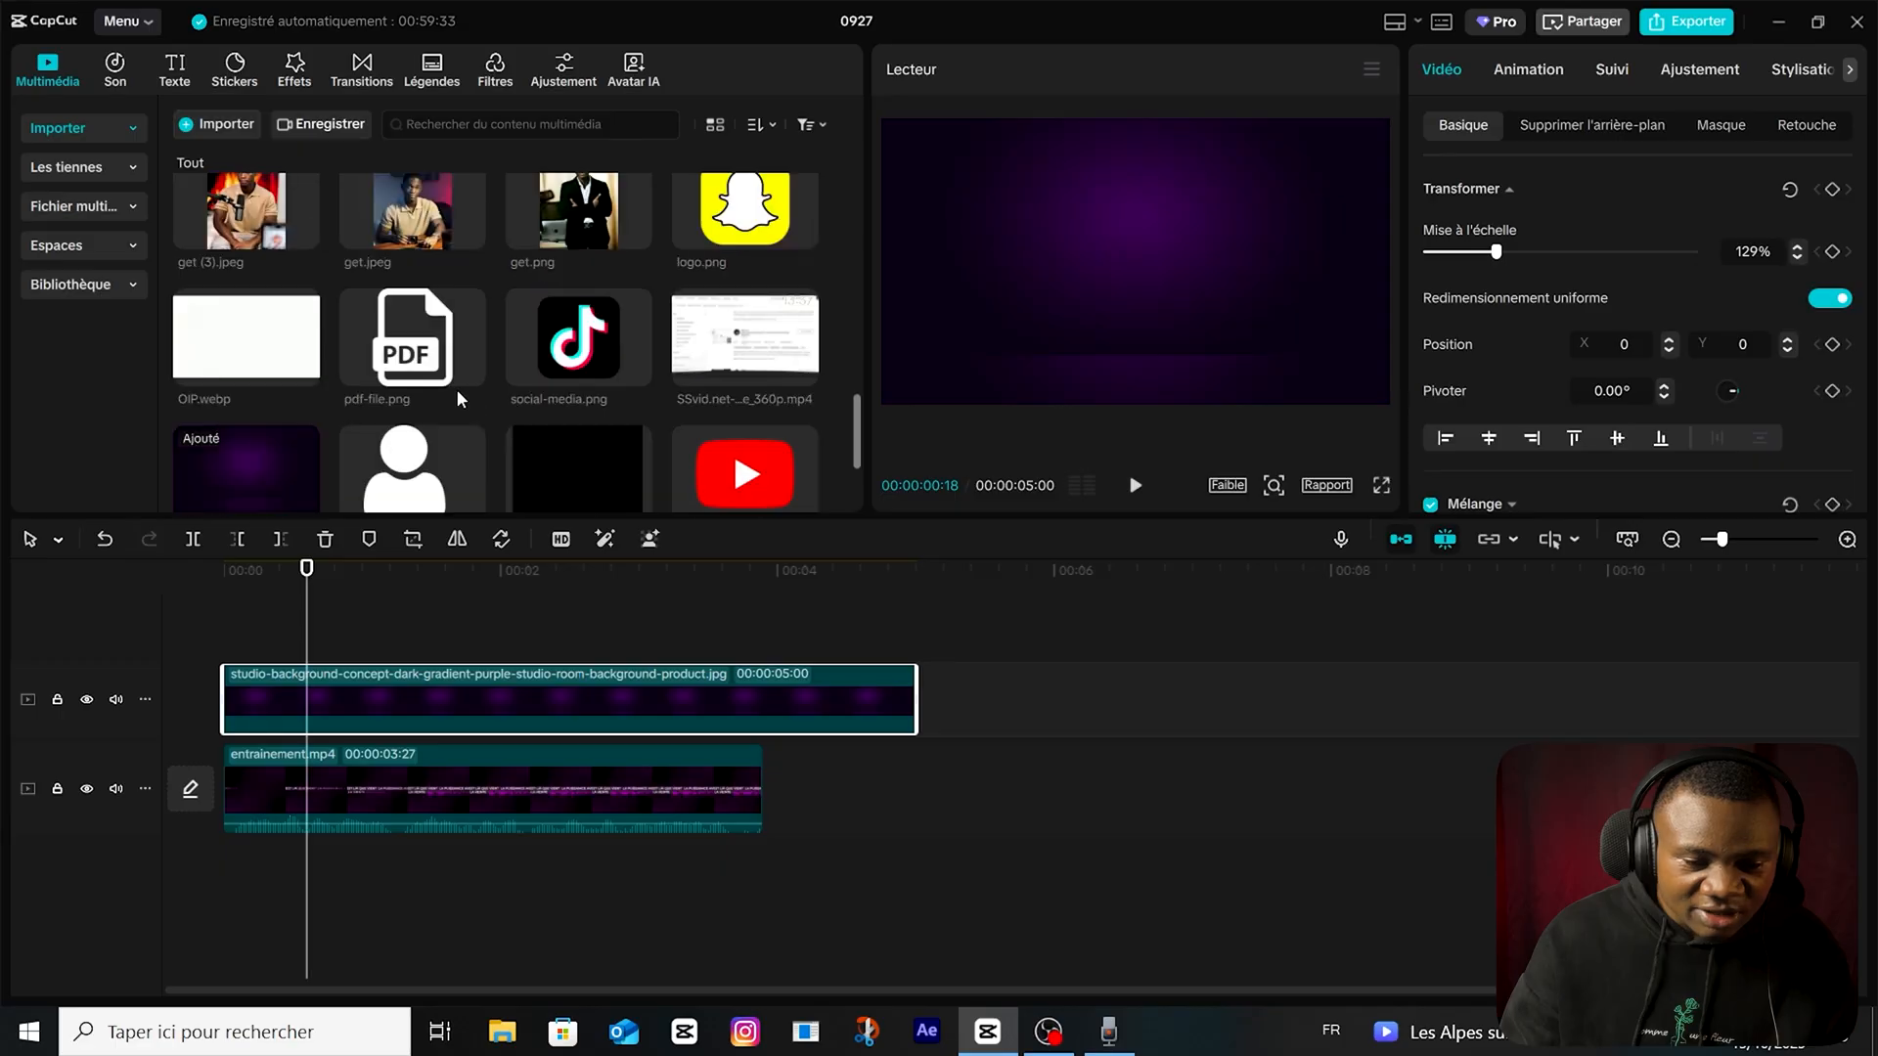
pyautogui.click(470, 370)
# Lower the PDF icon's opacity to 3% and scale it down to about 67%.
pyautogui.scroll(-3, 1533, 352)
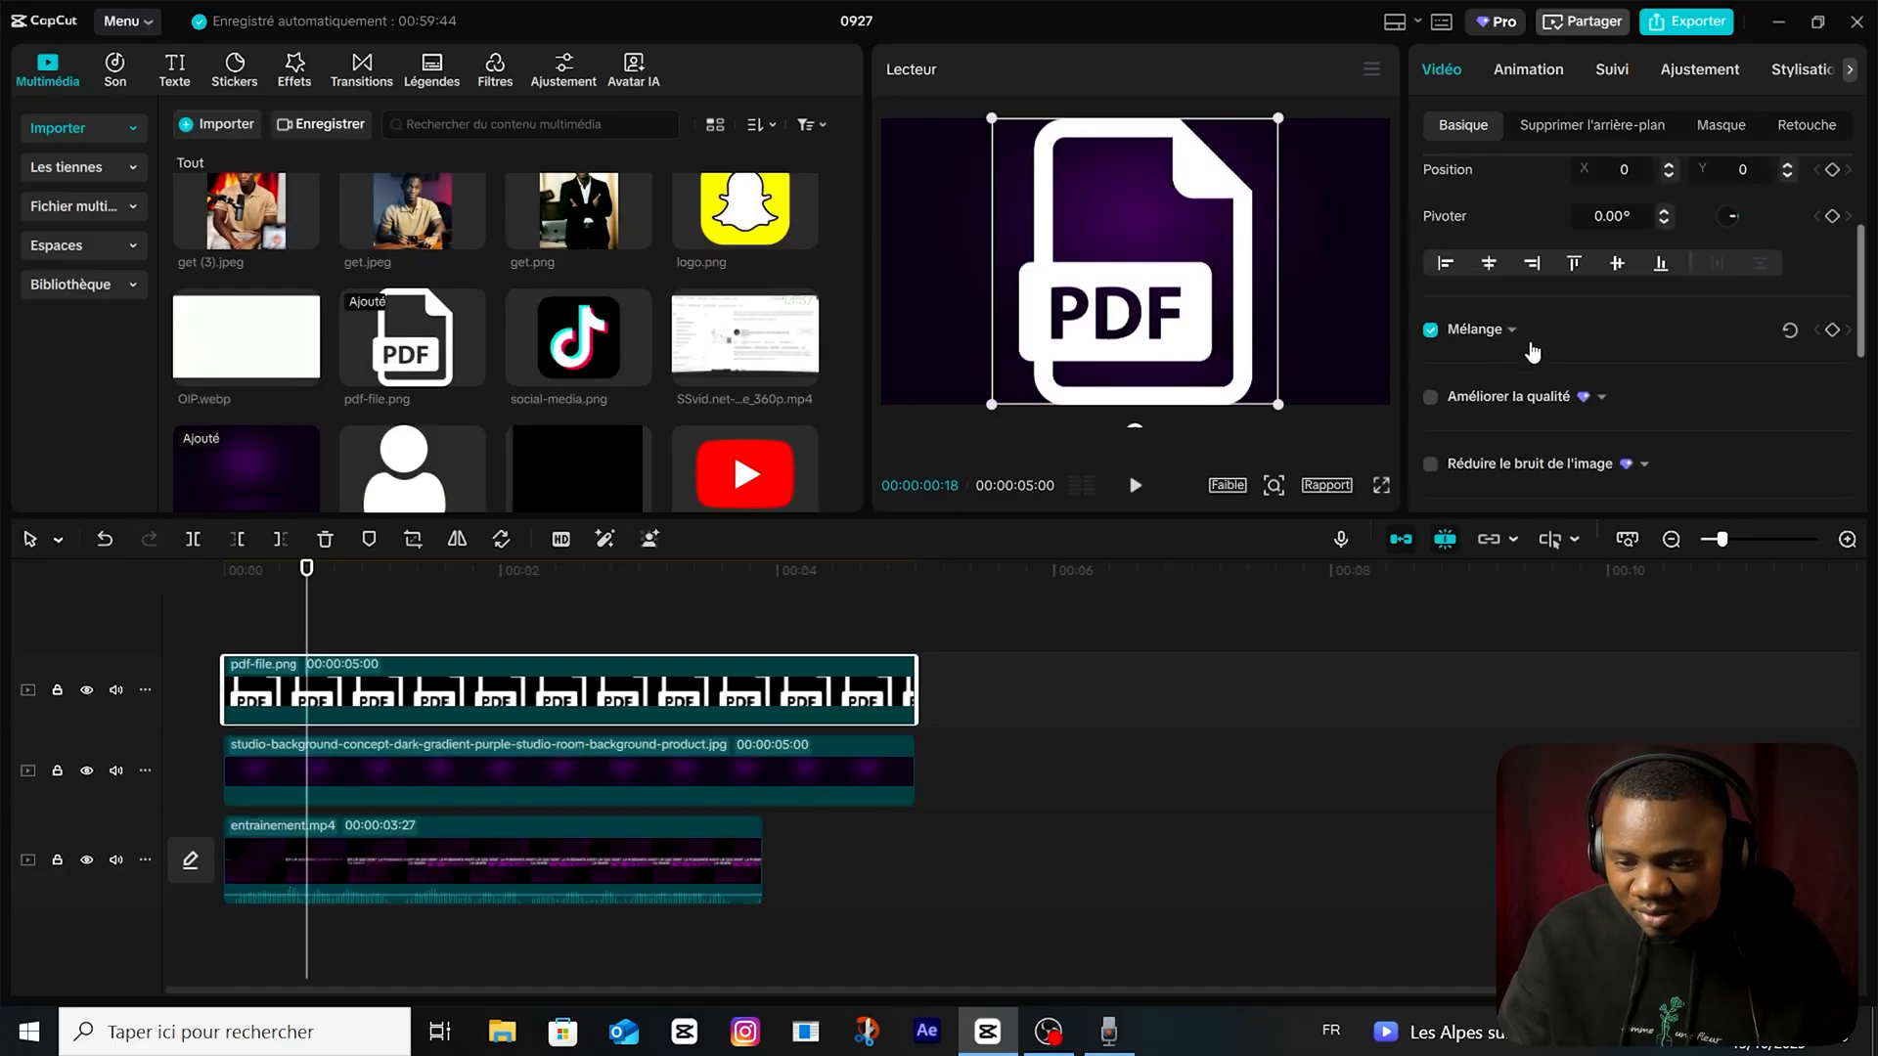
pyautogui.click(1514, 331)
pyautogui.scroll(-3, 1656, 344)
pyautogui.moveTo(1693, 263); pyautogui.dragTo(1434, 263)
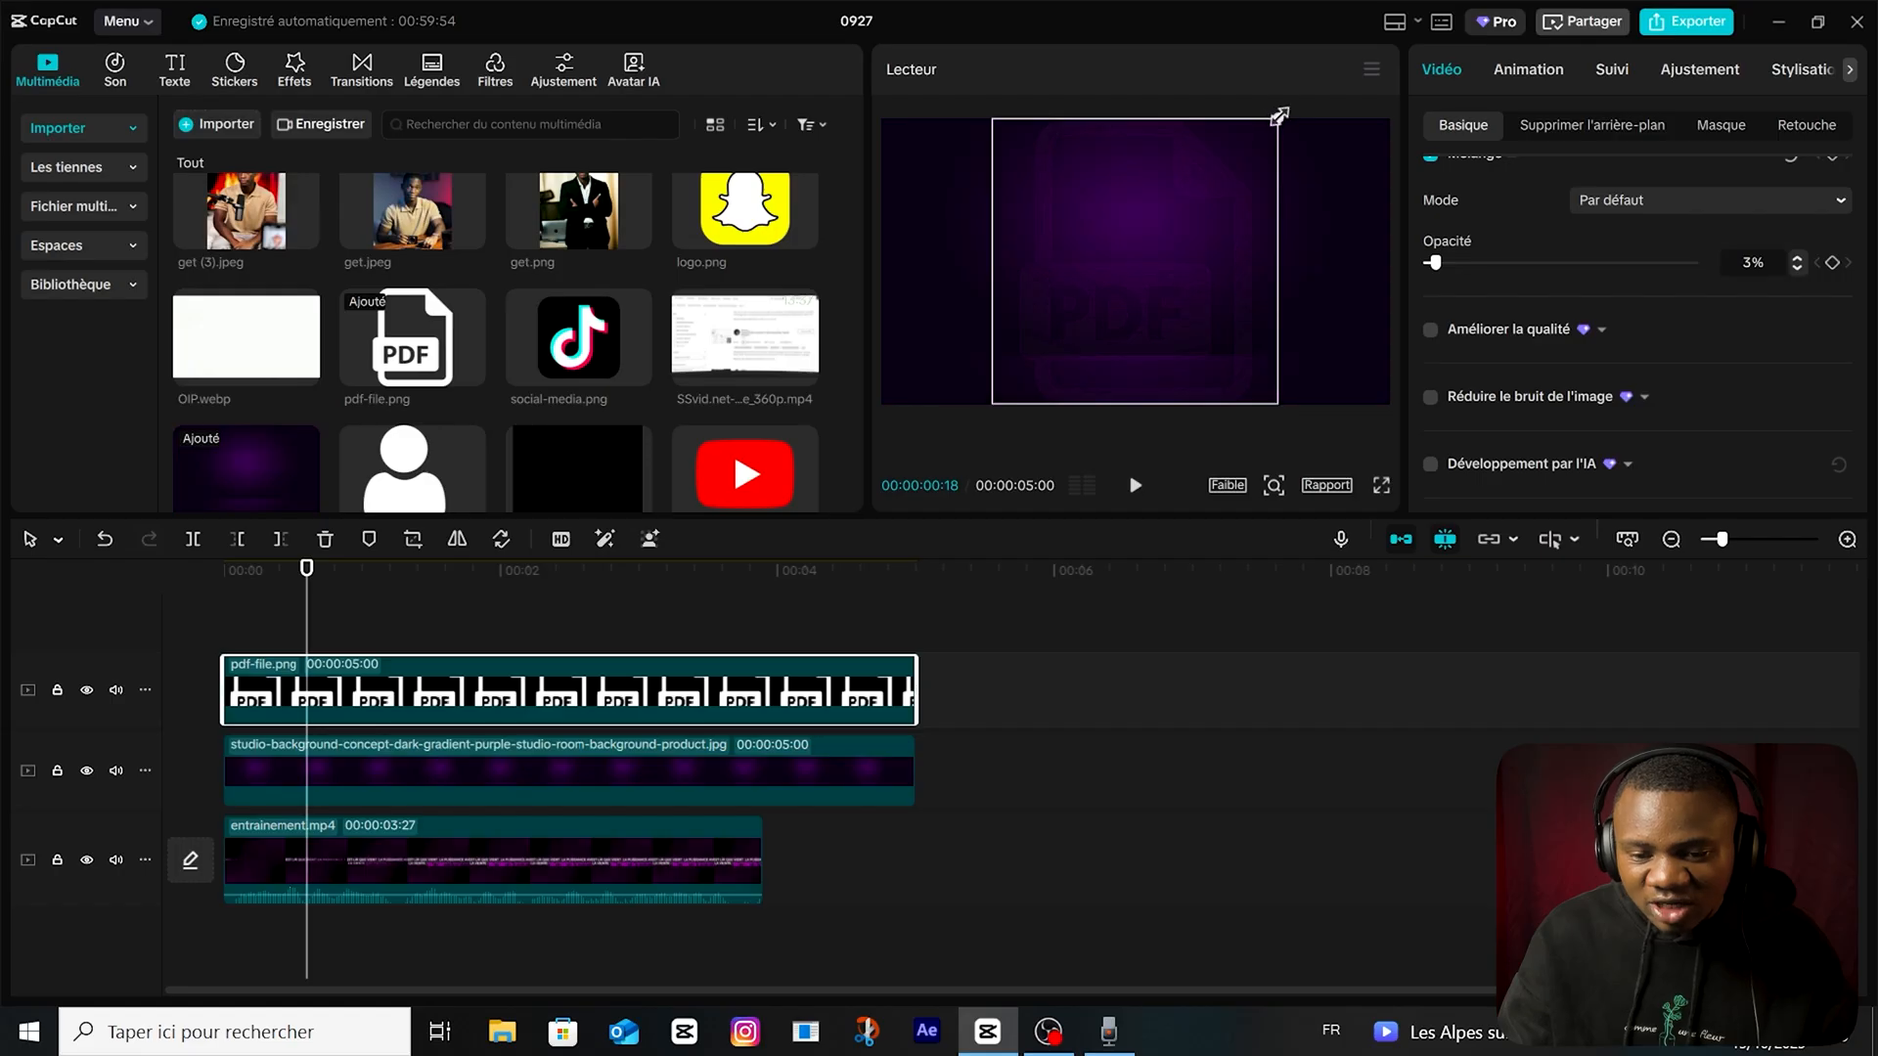
pyautogui.moveTo(1279, 116); pyautogui.dragTo(1223, 176)
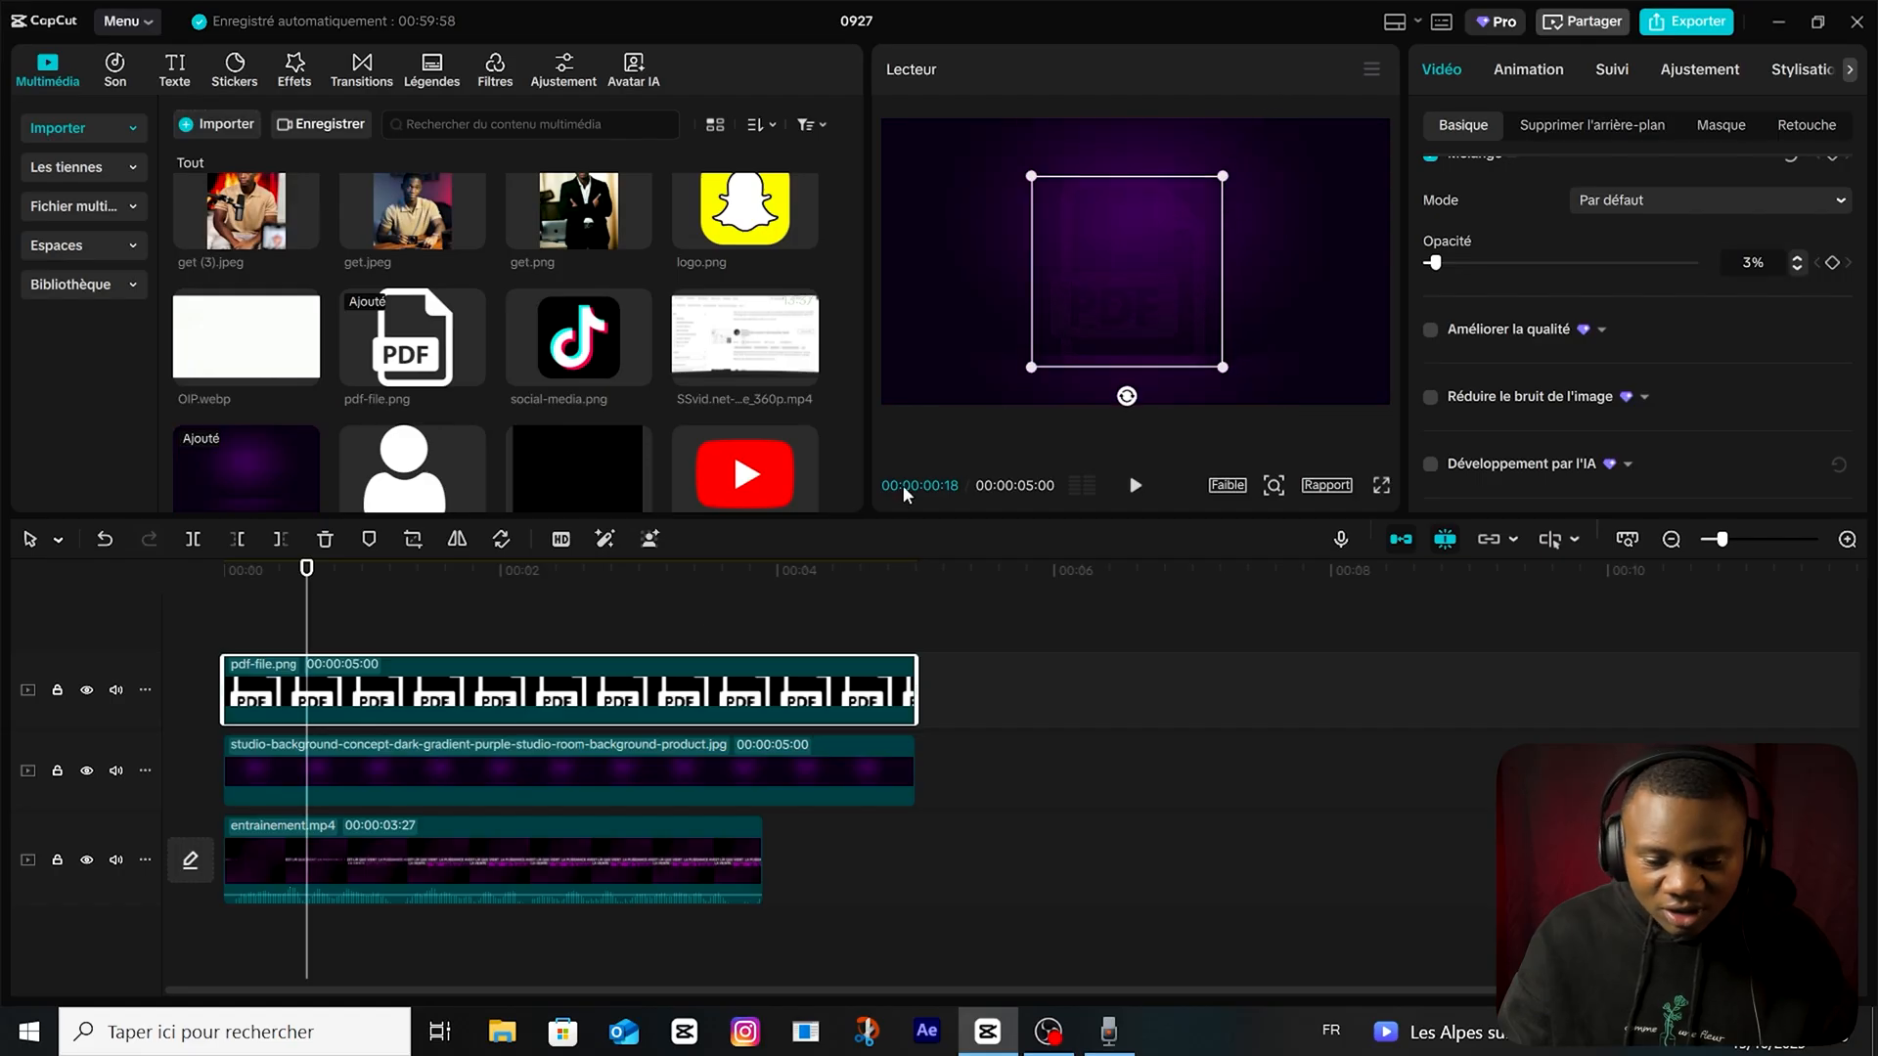
# Set the PDF icon's opacity to 8% and return the playhead to the start of the timeline.
pyautogui.click(547, 634)
pyautogui.click(688, 697)
pyautogui.scroll(-4, 1464, 406)
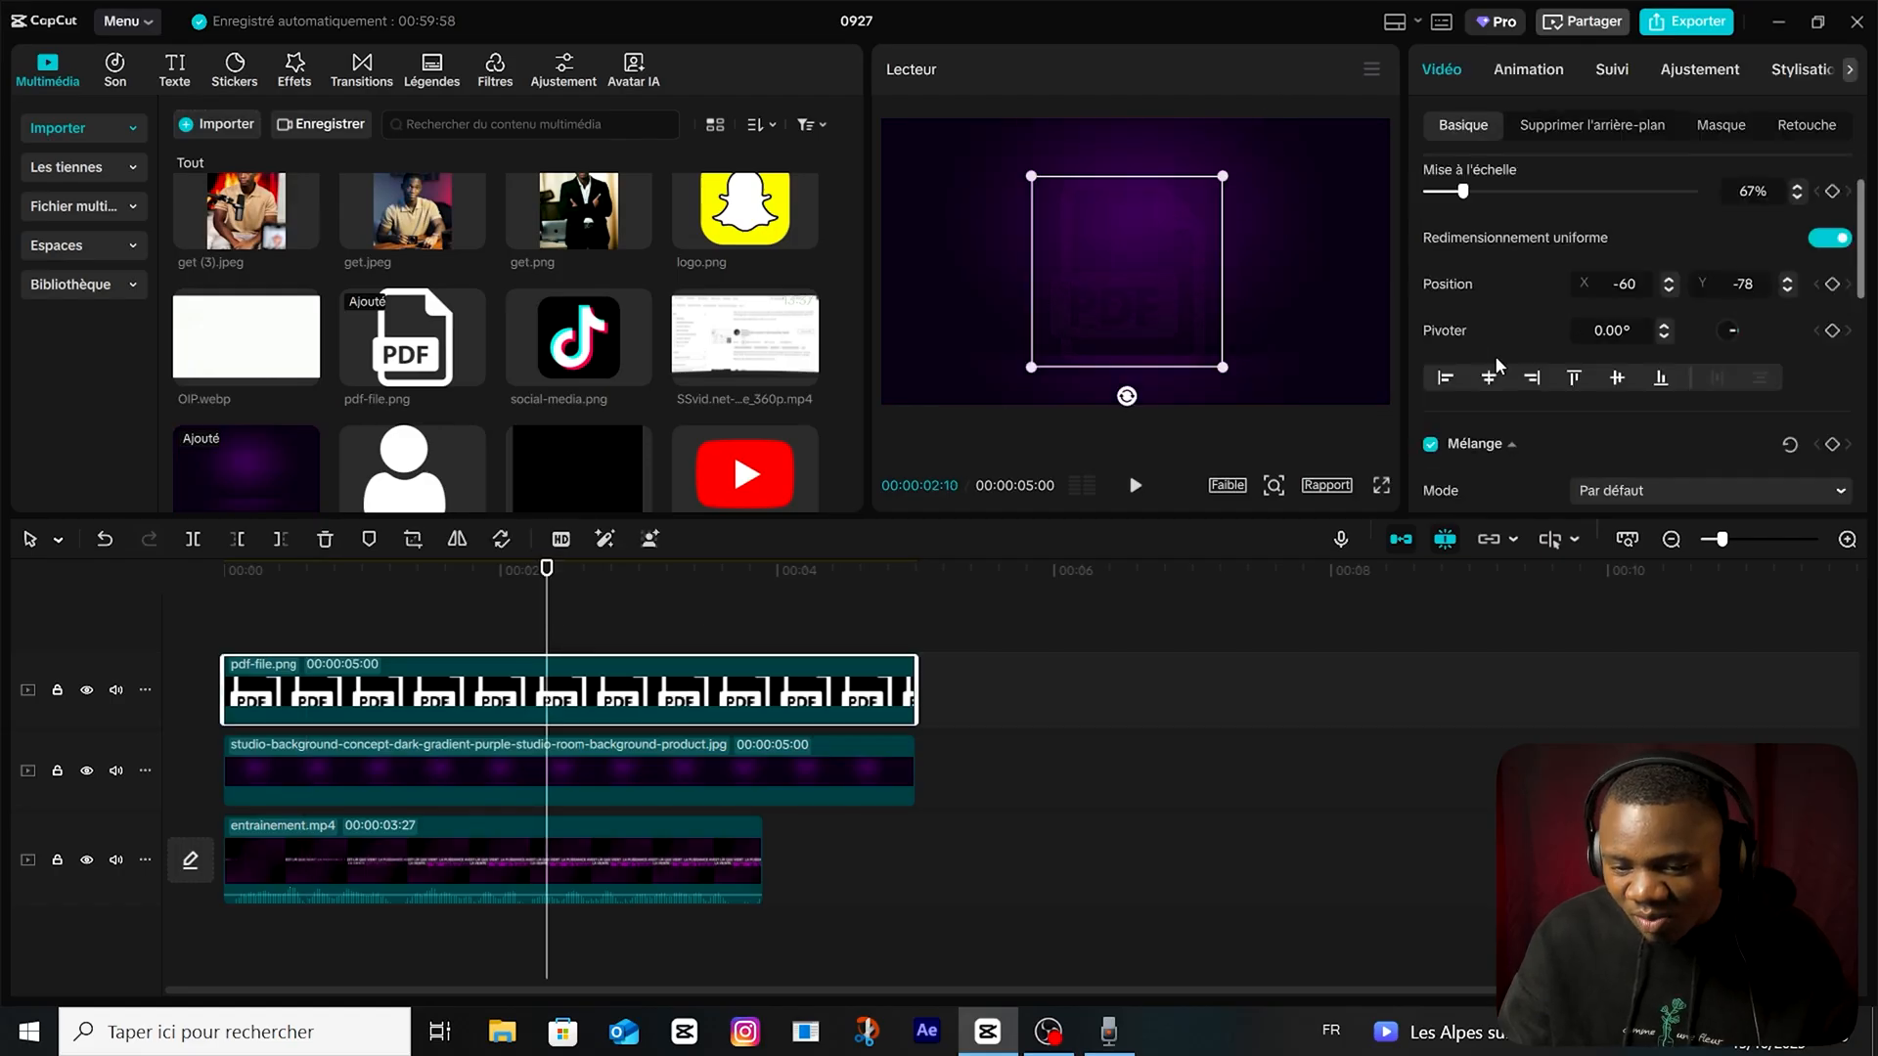
pyautogui.moveTo(552, 621); pyautogui.dragTo(60, 645)
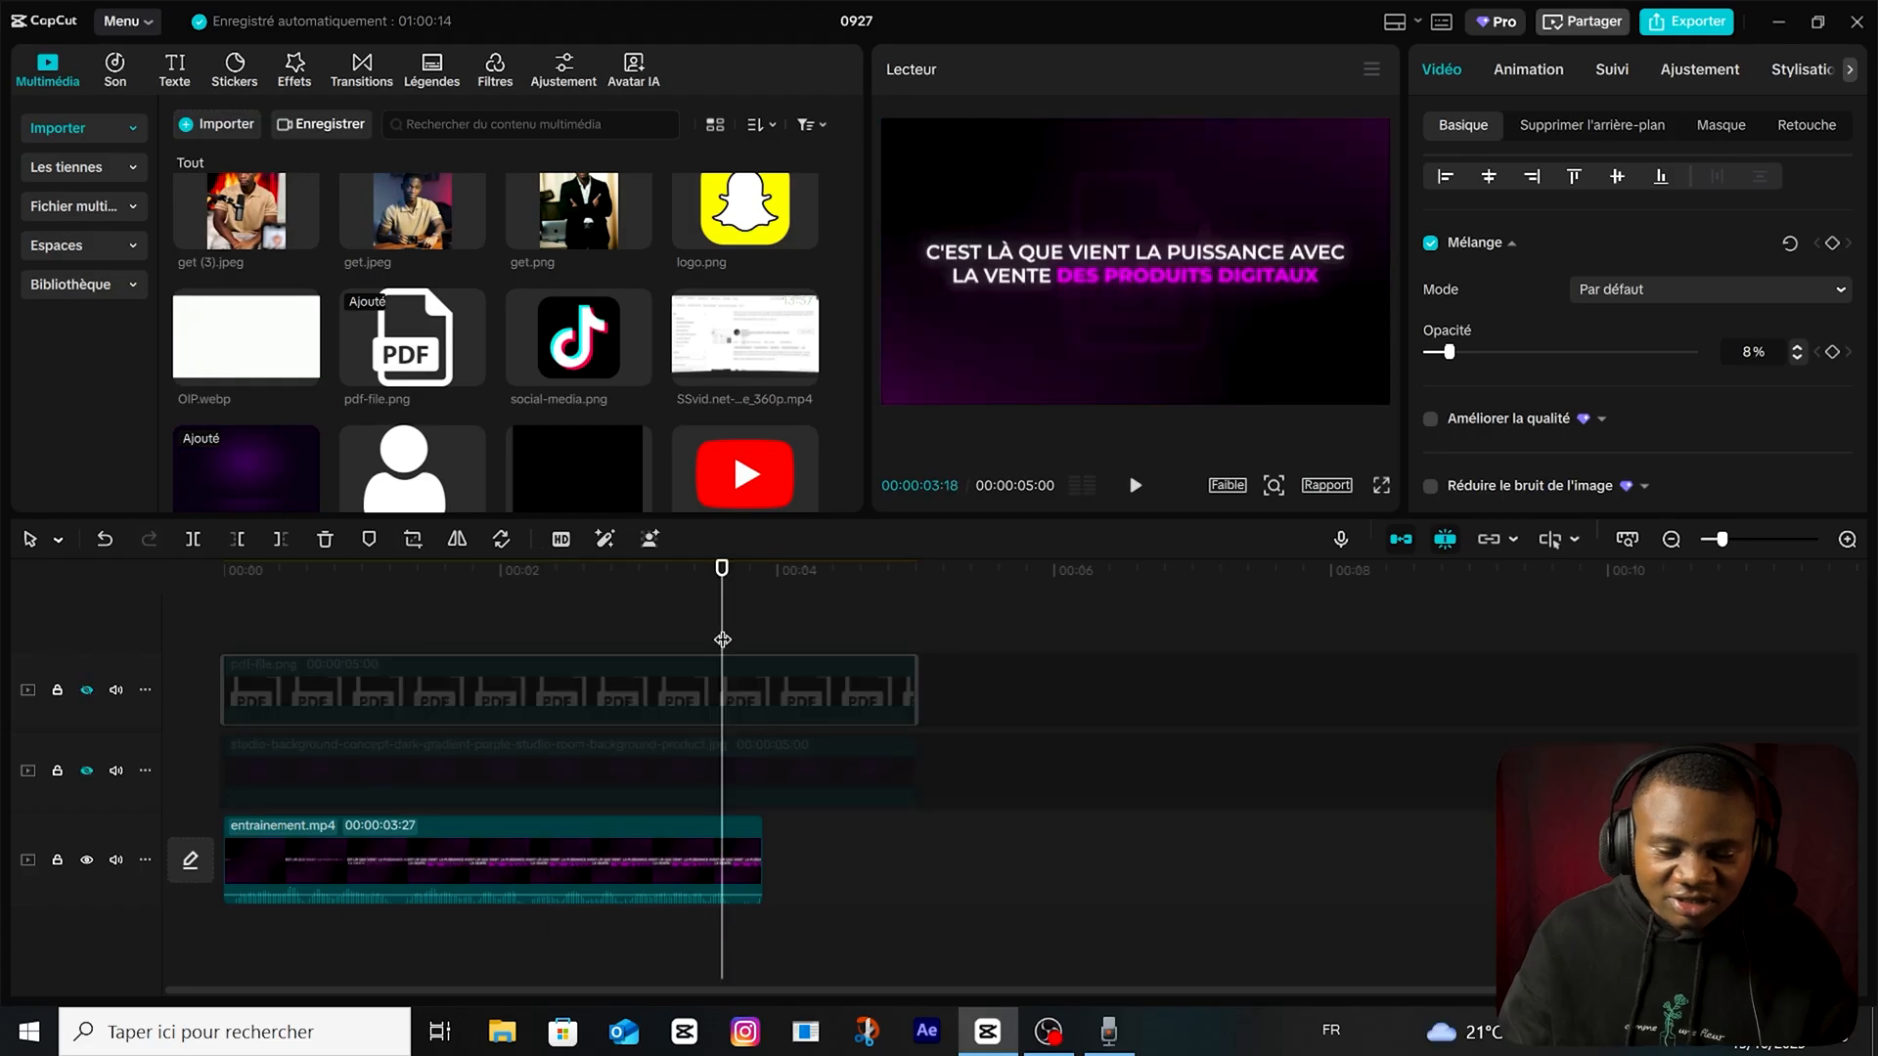
# Toggle the visibility of the PDF icon and purple background tracks to compare them with the video underneath.
pyautogui.moveTo(722, 642); pyautogui.dragTo(123, 663)
pyautogui.click(87, 690)
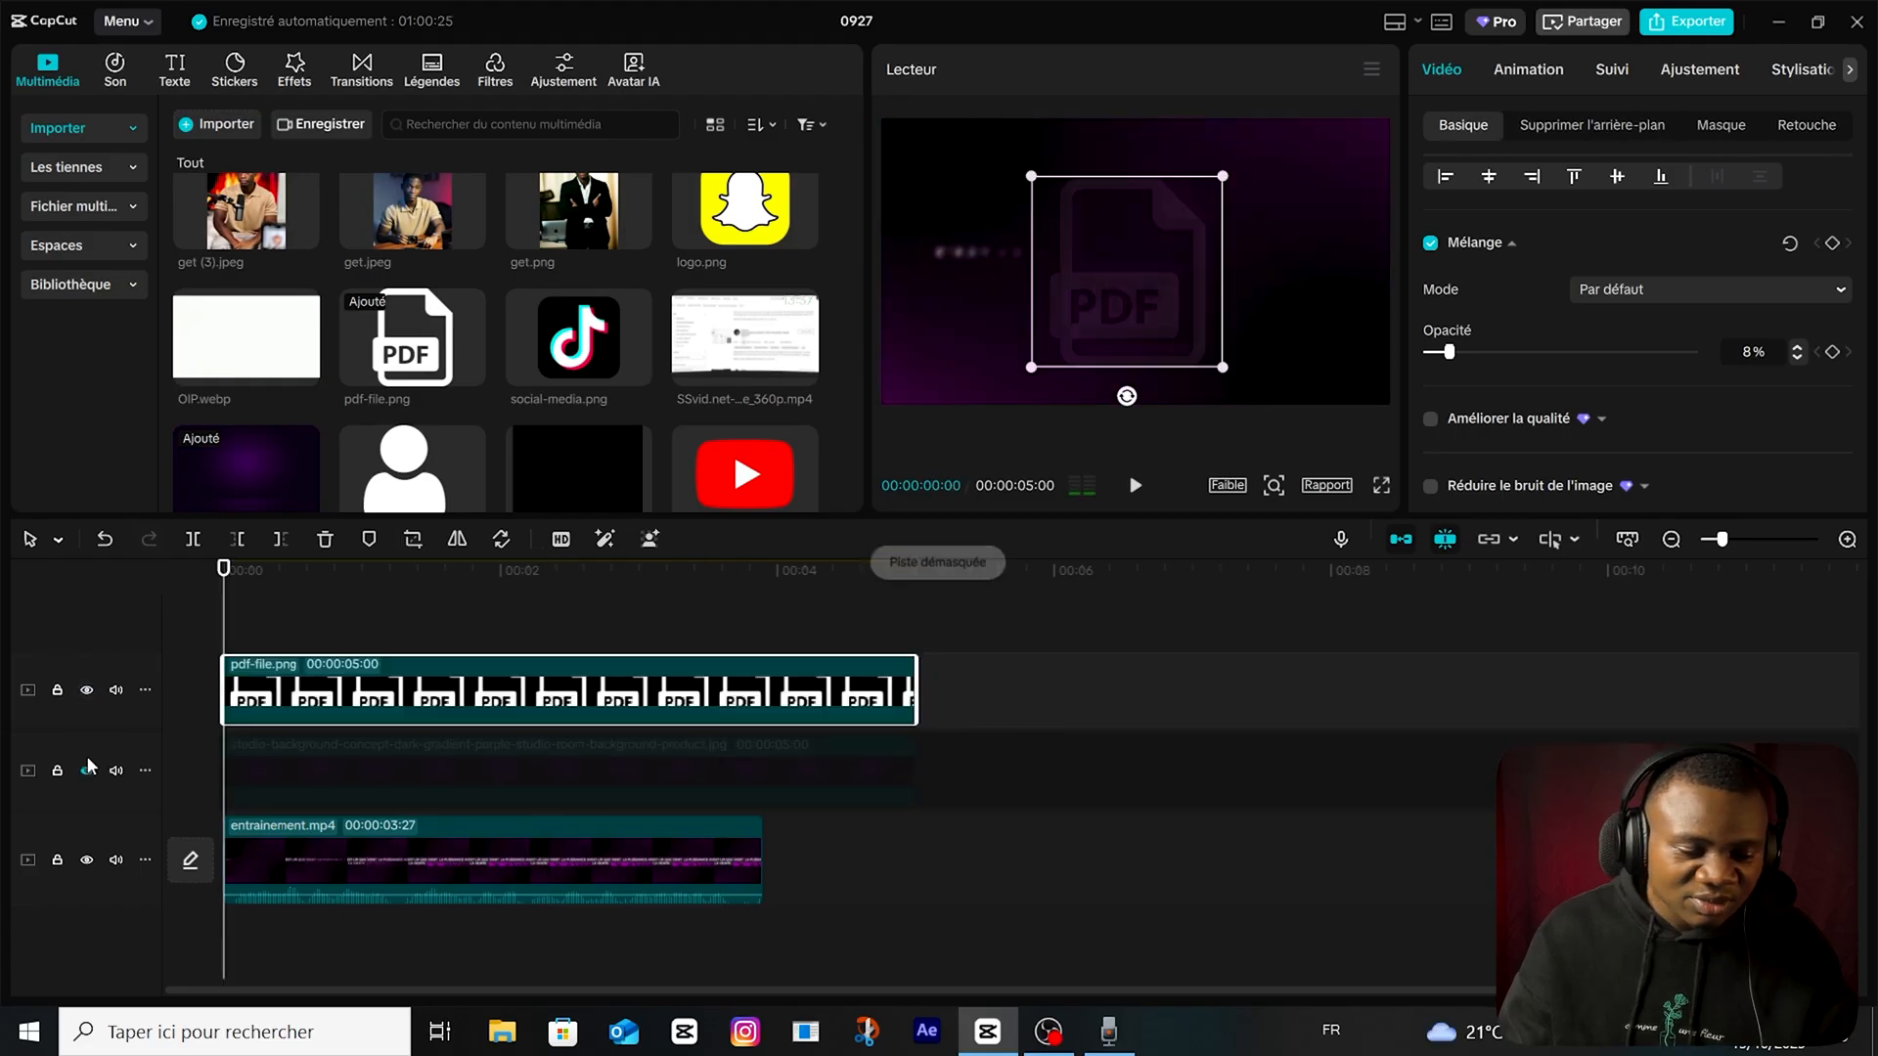
pyautogui.click(87, 771)
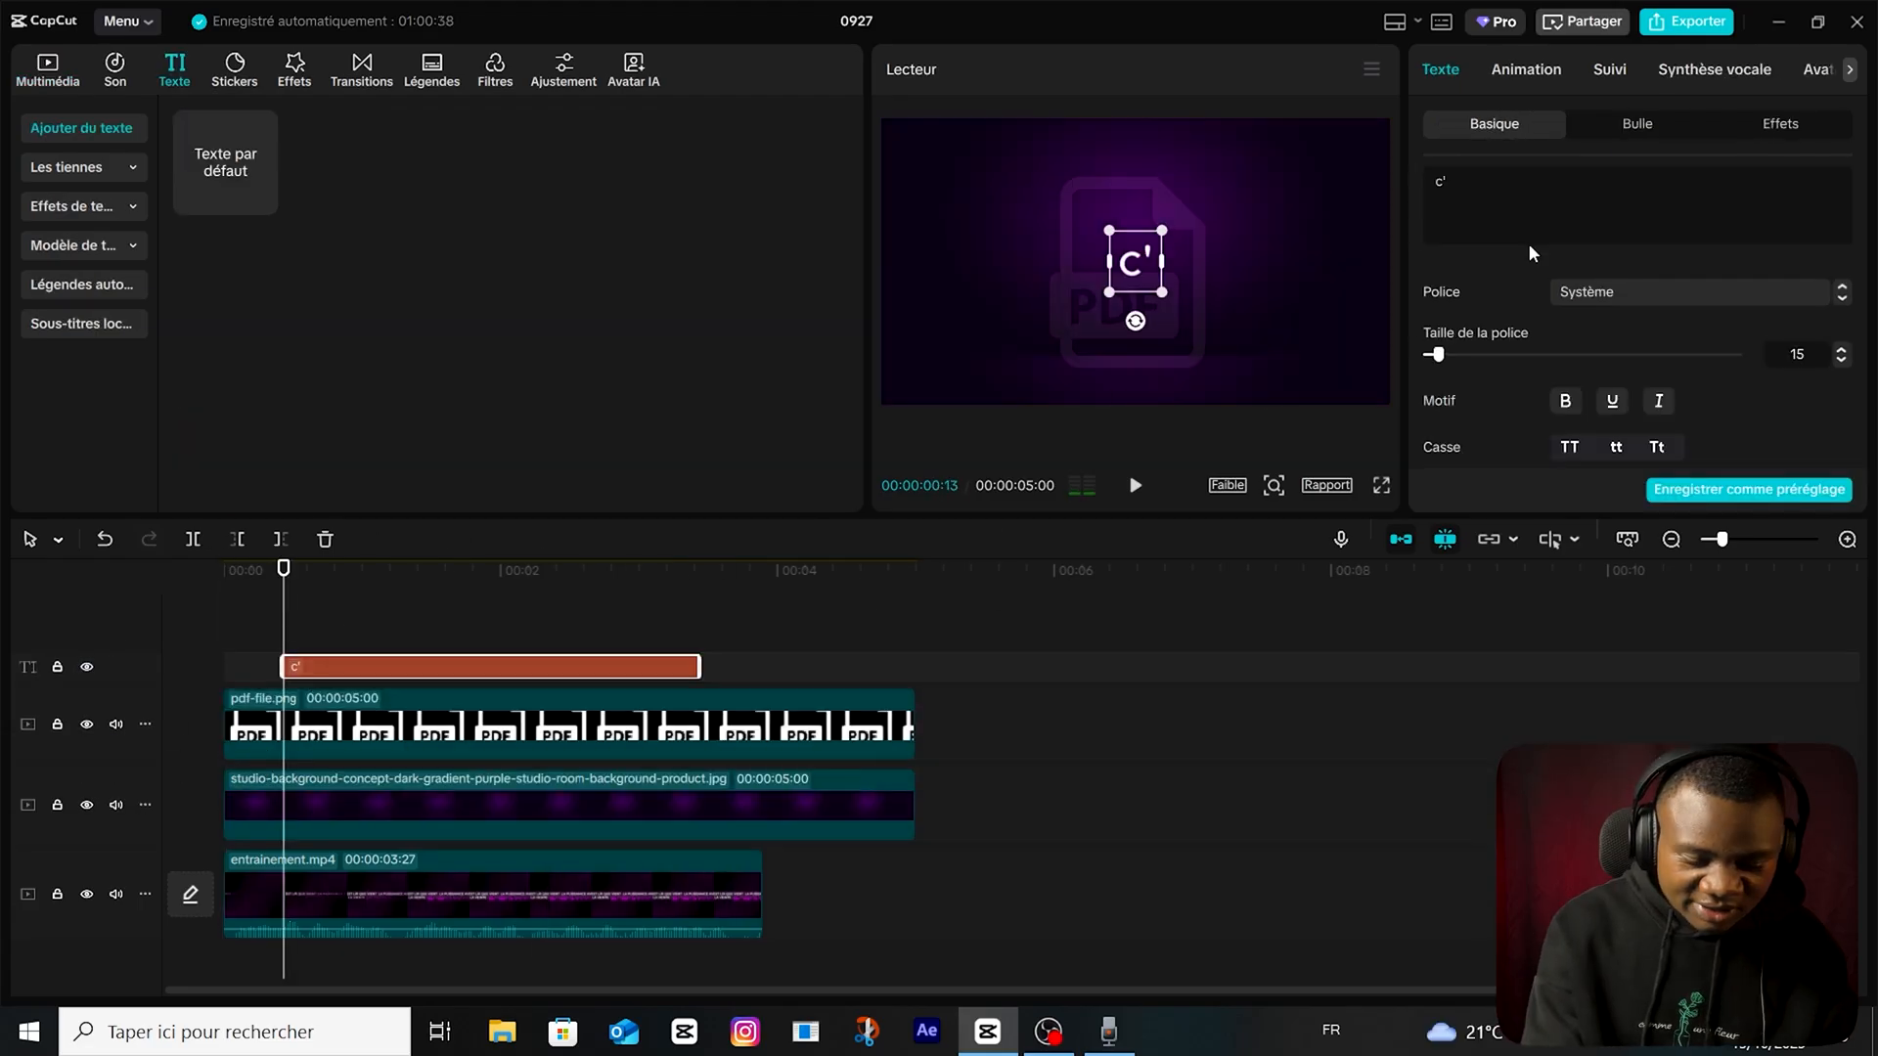
# Add the two-line text "c'est là que vient la puissance avec / la vente des produits digitaux" in Montserrat SemiBold.
pyautogui.write('est là qu')
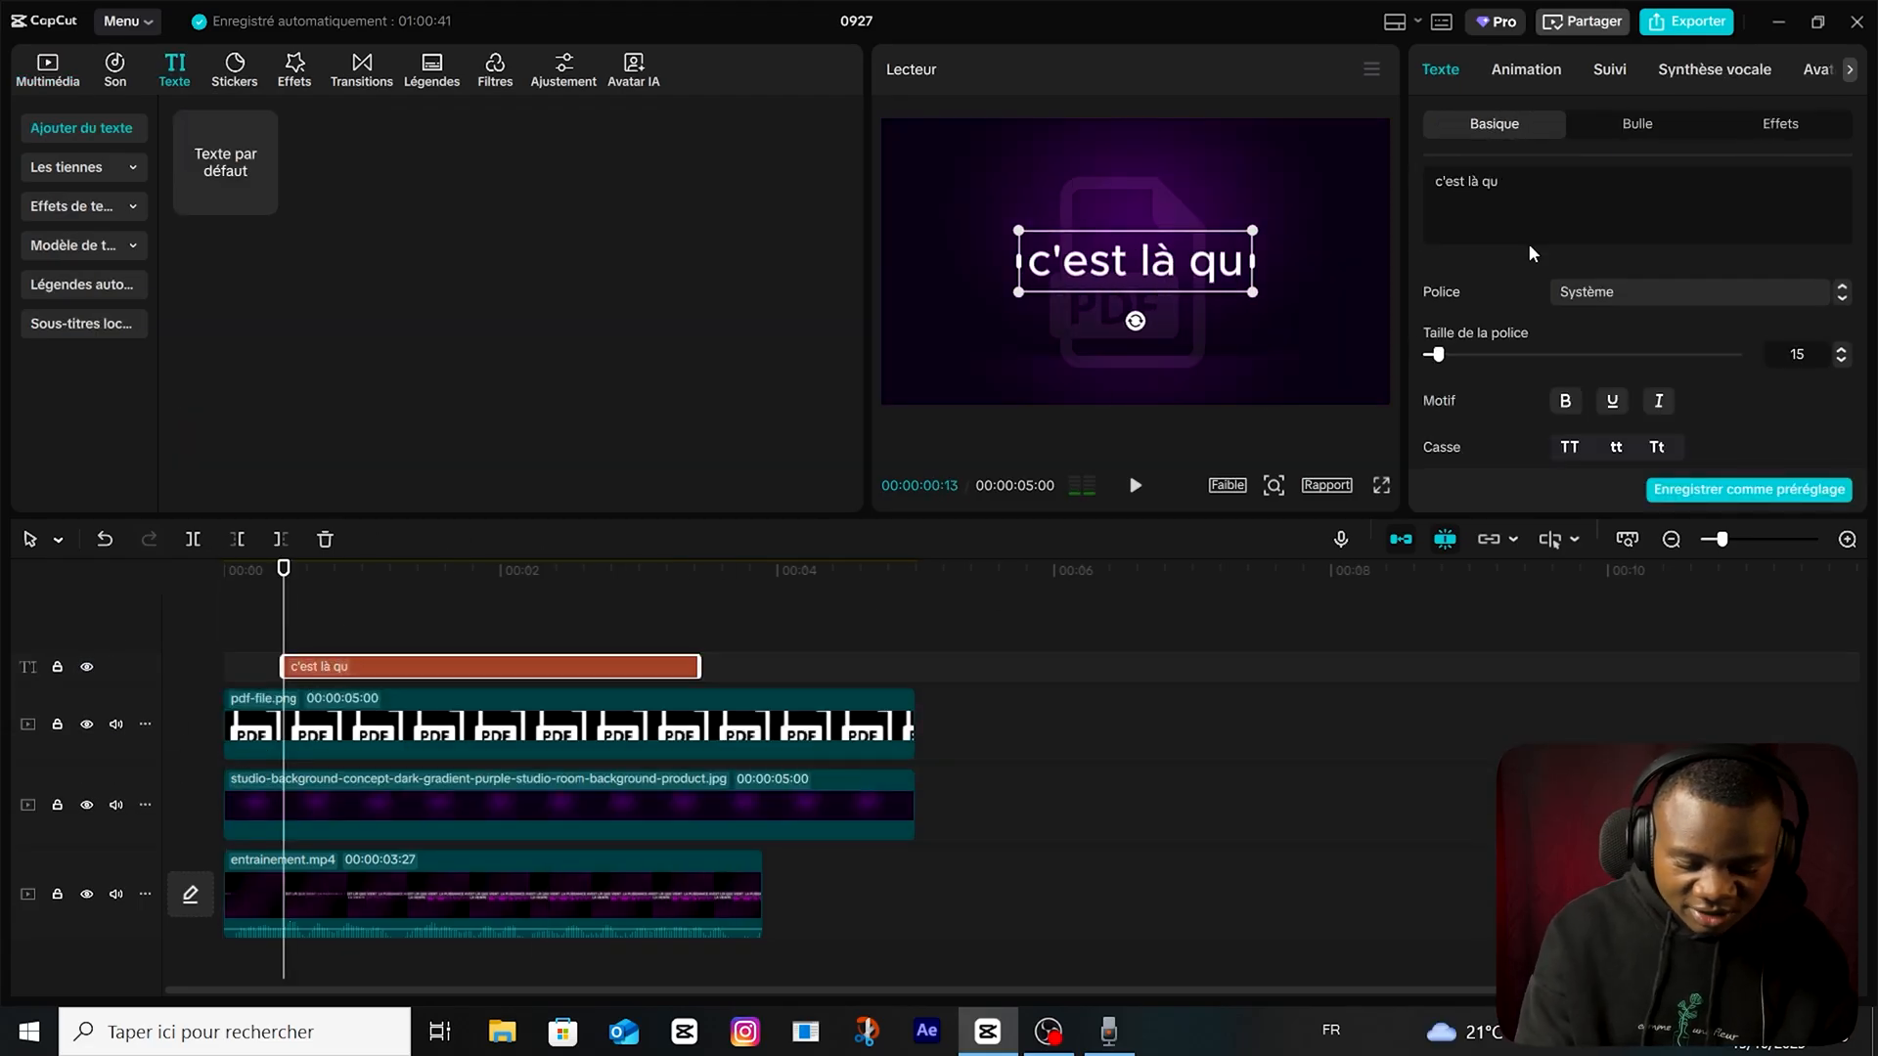
pyautogui.write('e vient la puissance avec la vente des')
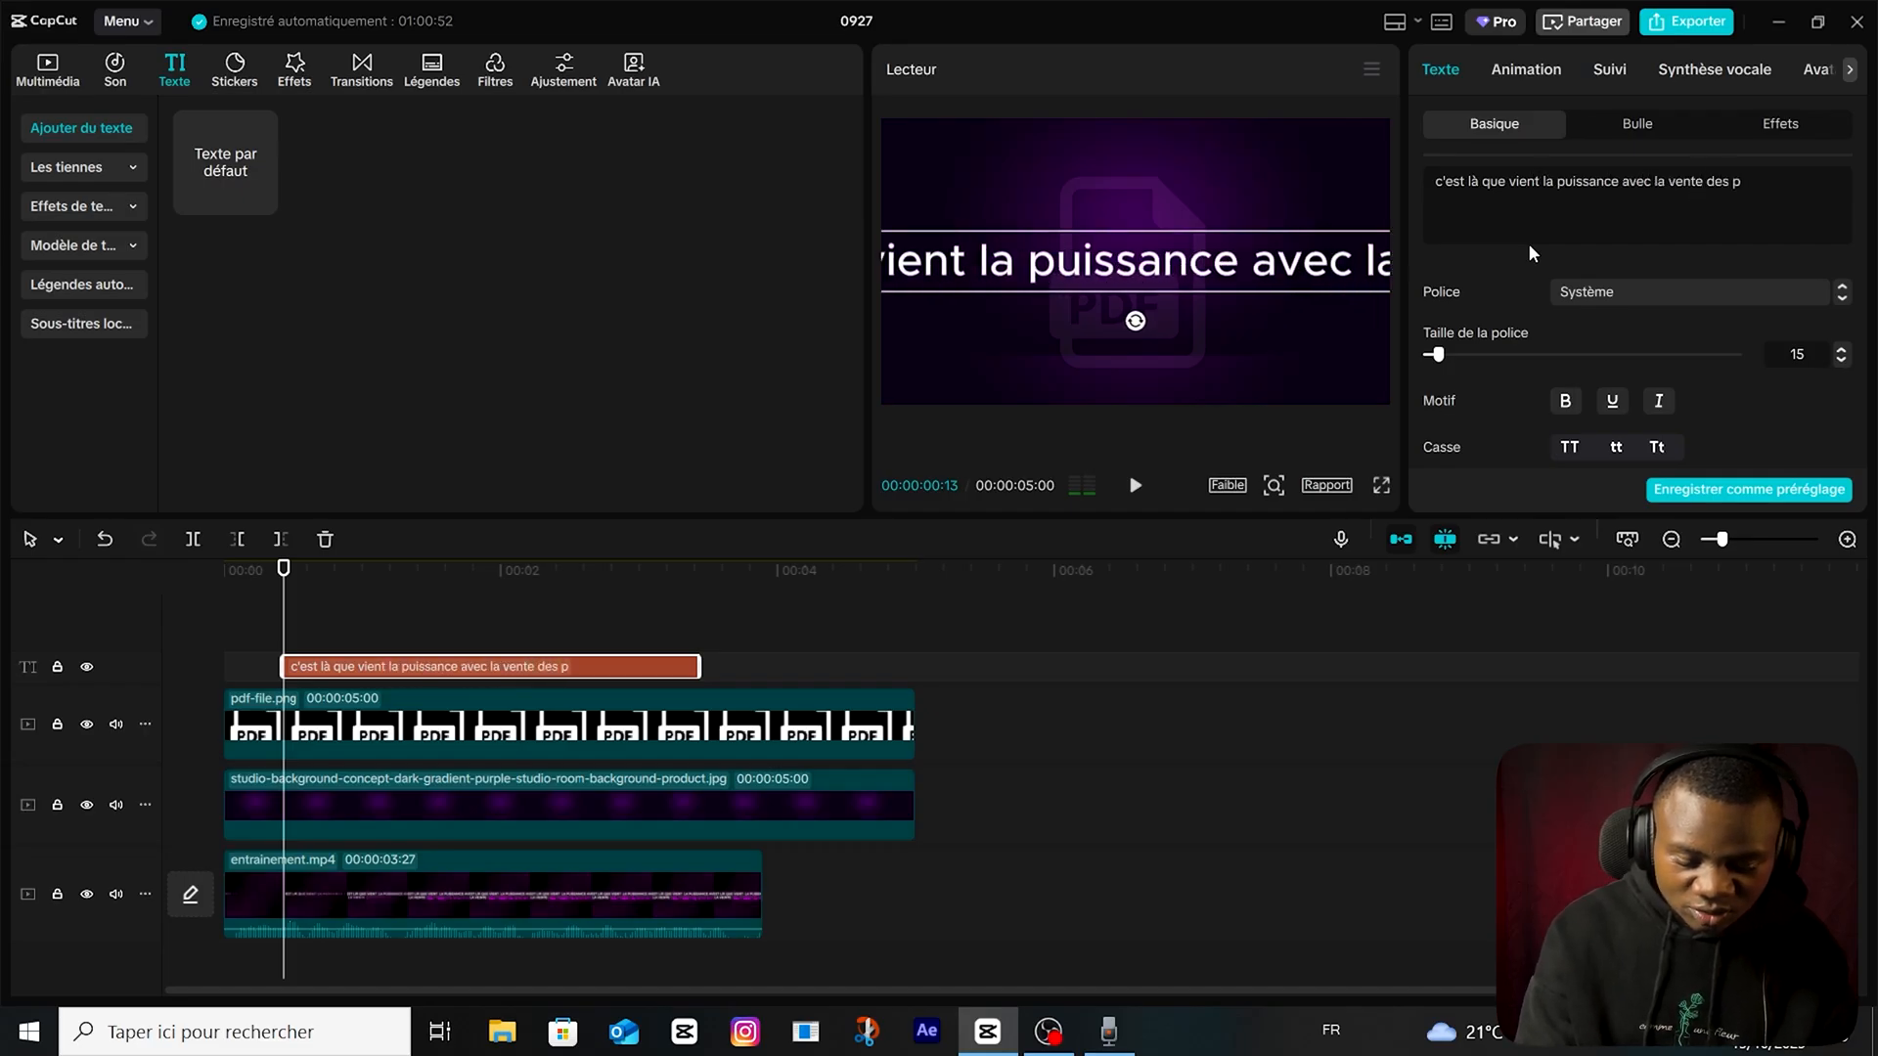
pyautogui.write('produits digitaux')
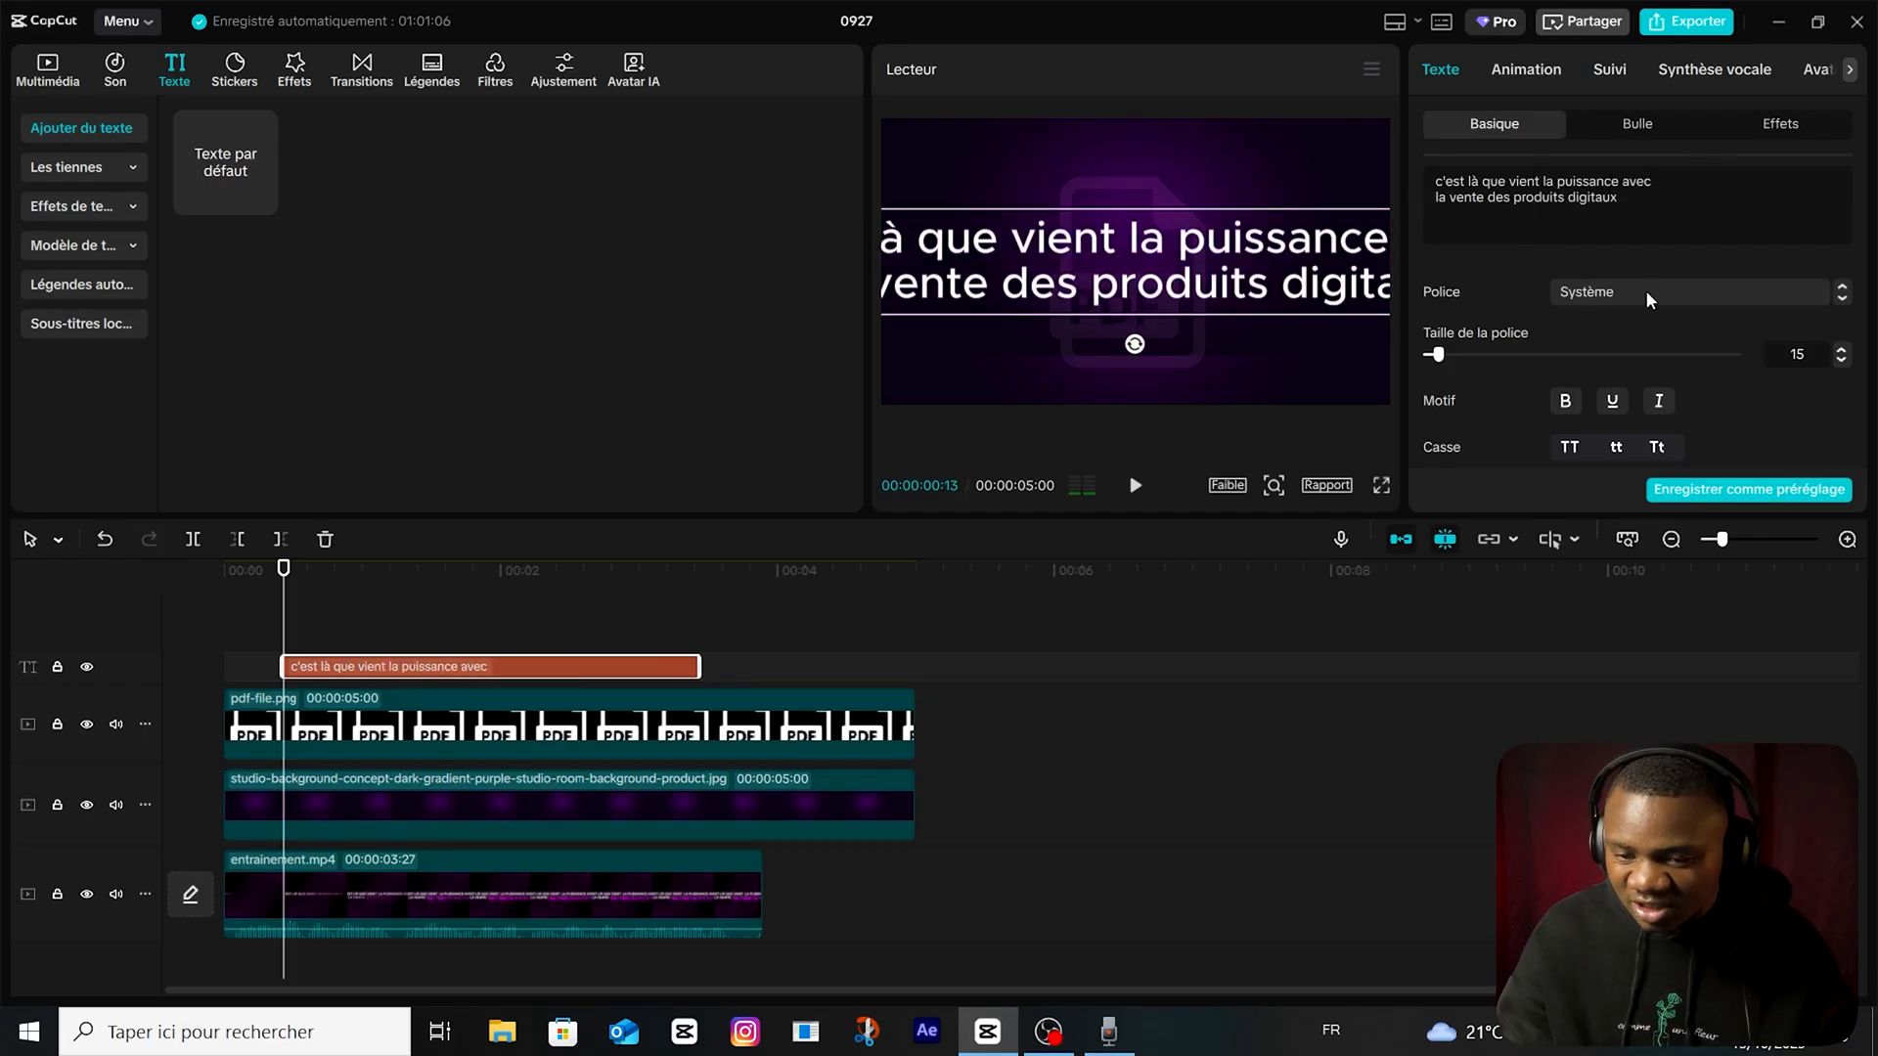
pyautogui.click(1645, 290)
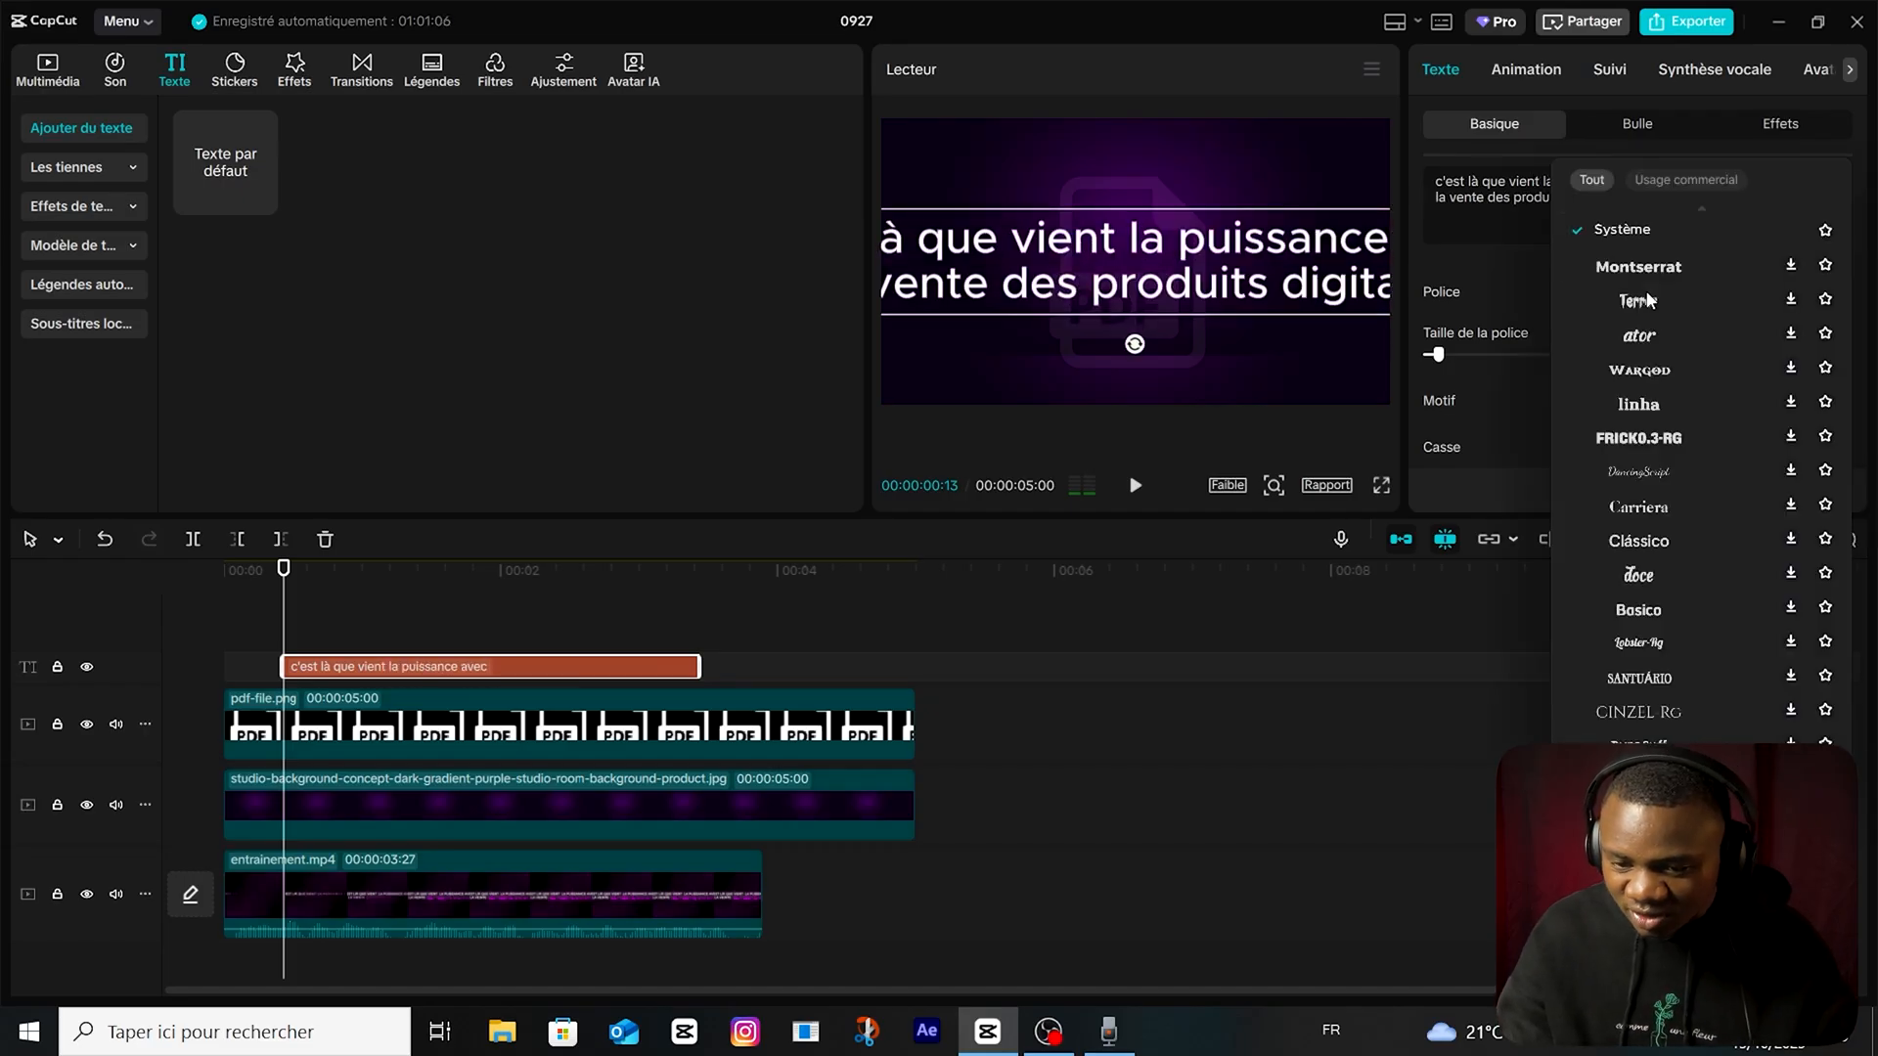
pyautogui.scroll(2, 1673, 440)
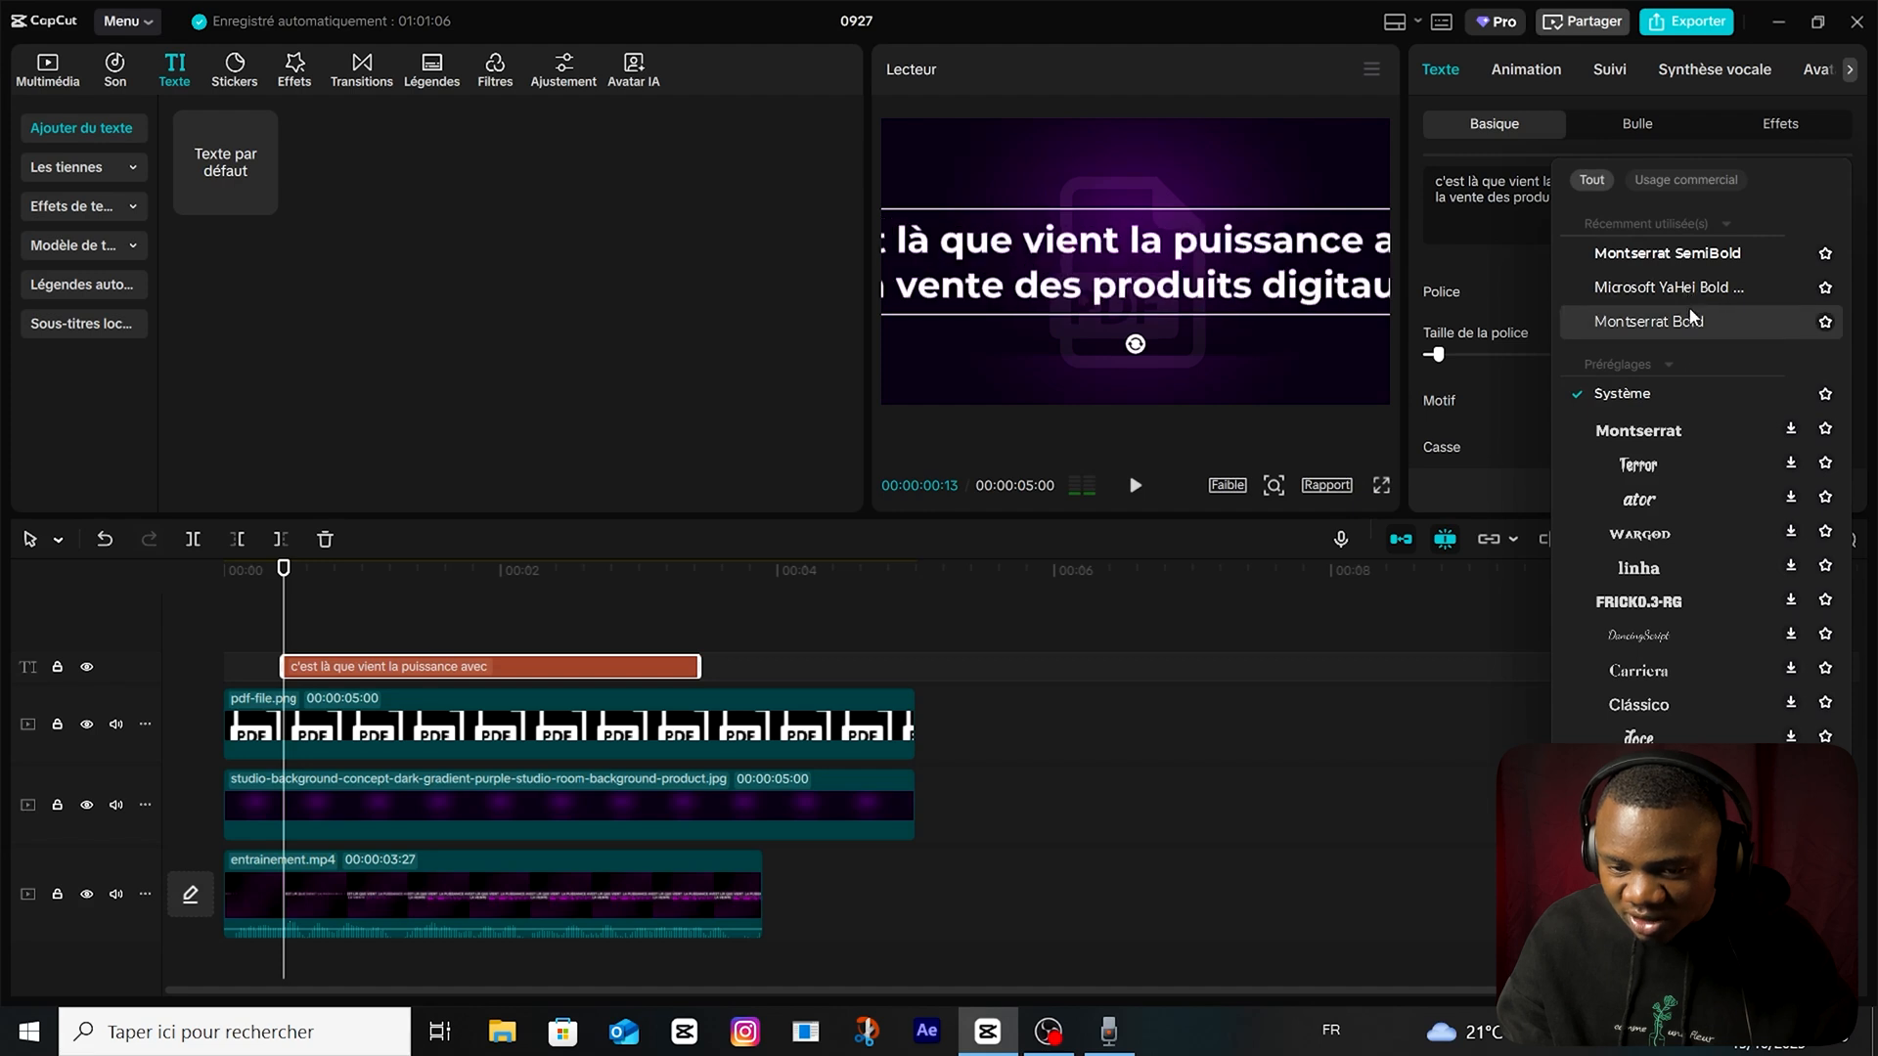
pyautogui.click(1693, 256)
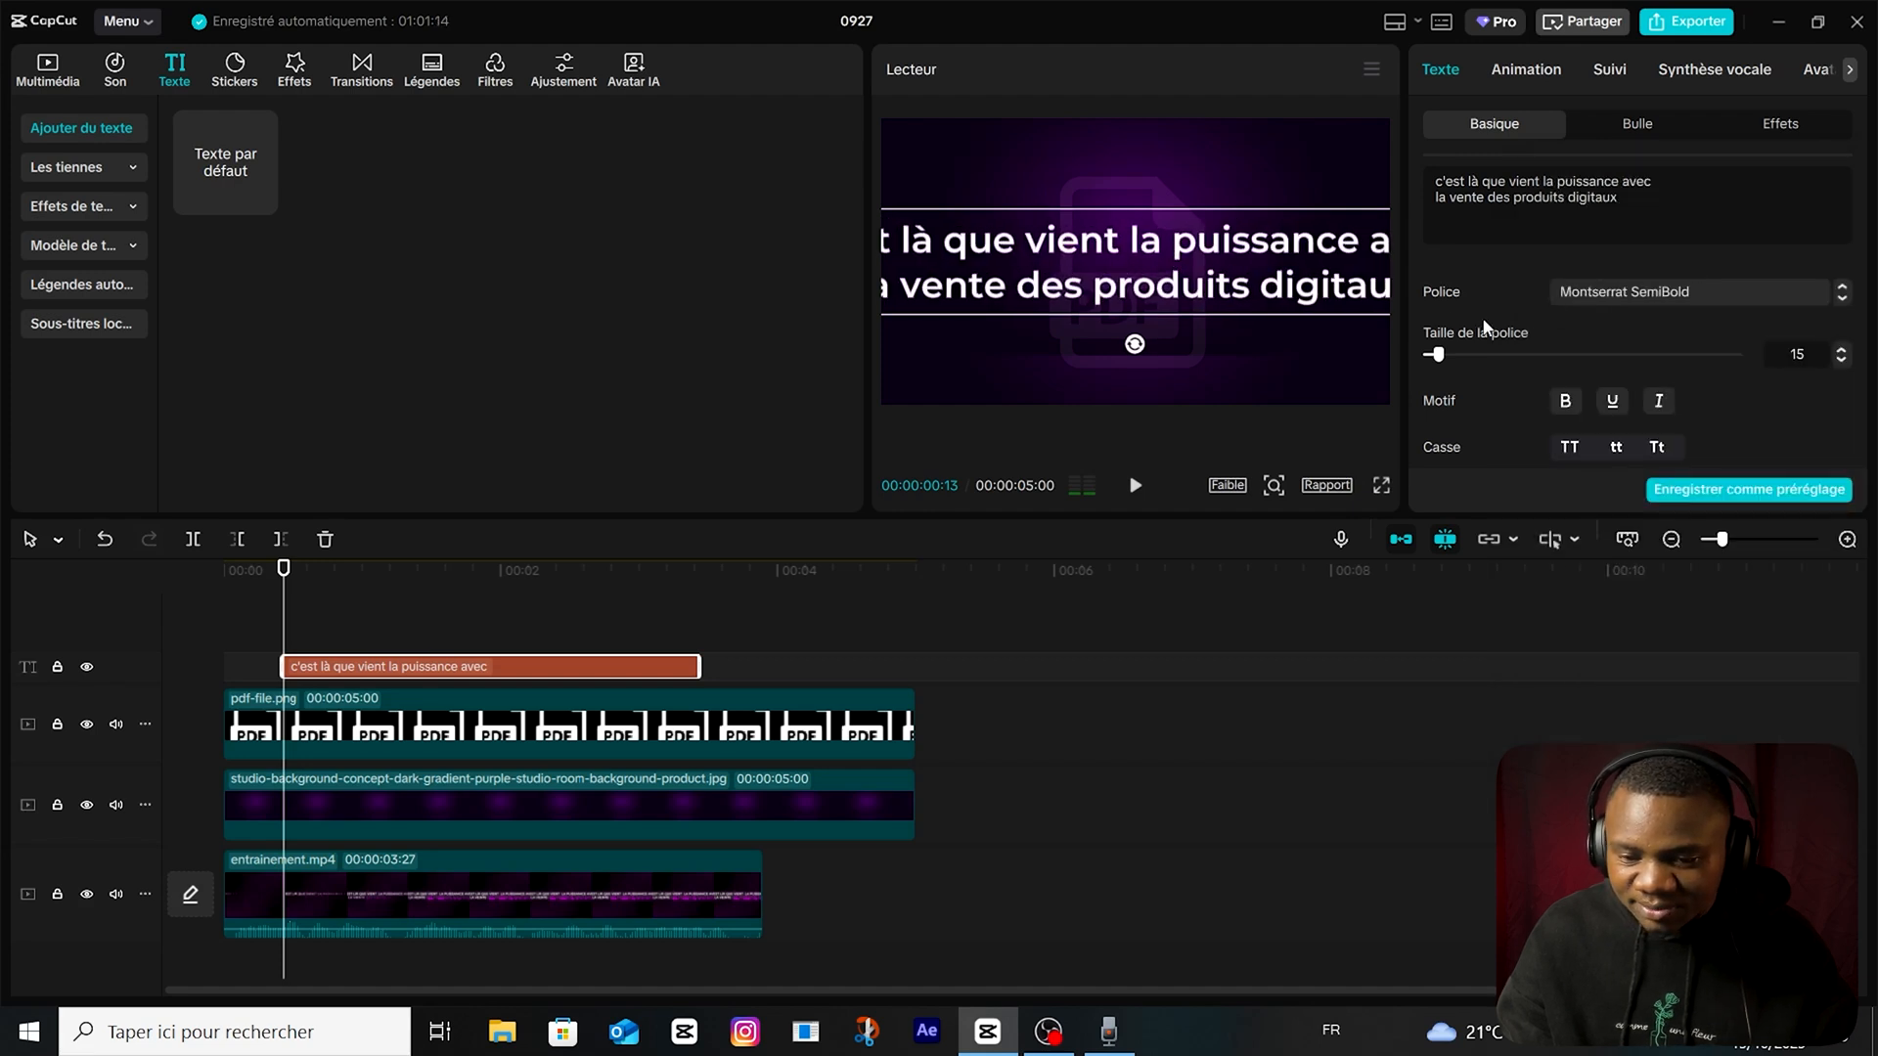
# Set the text's character spacing to -1, then centre and shrink the text to fit within the frame.
pyautogui.scroll(-3, 1526, 313)
pyautogui.click(1585, 284)
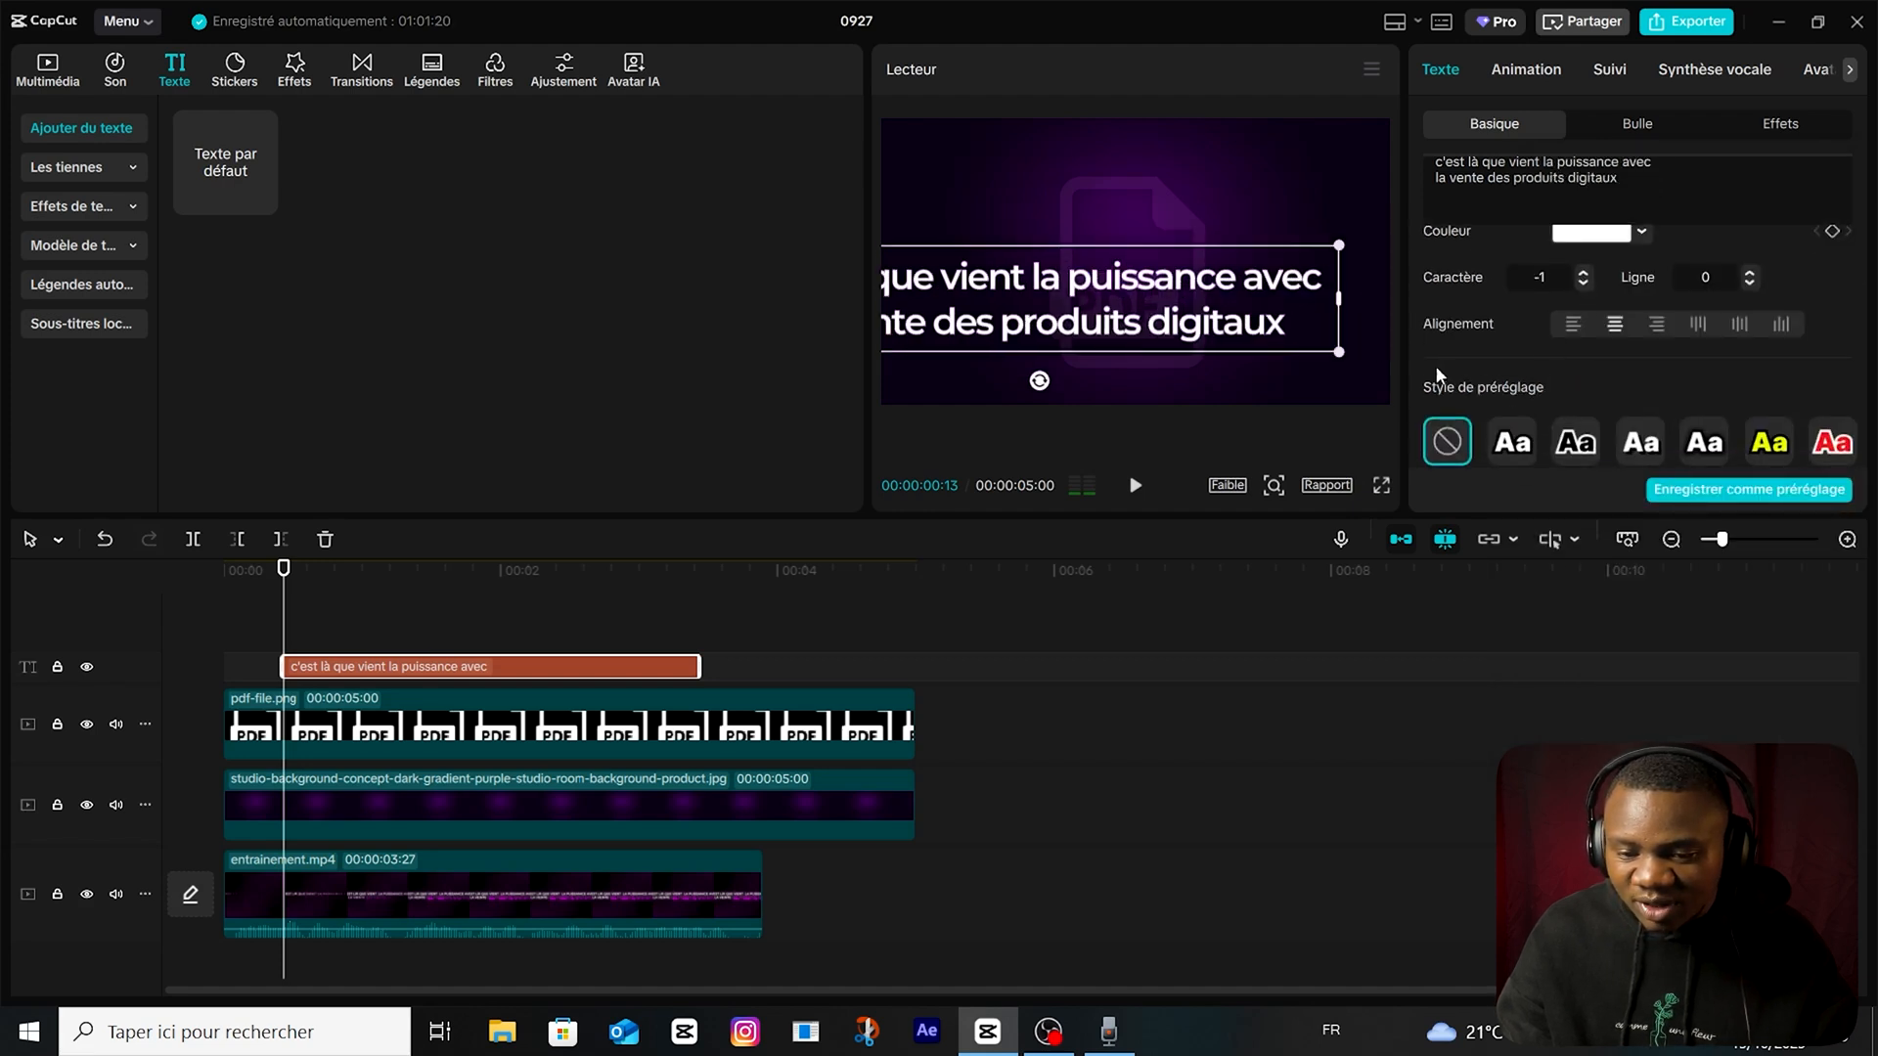
pyautogui.moveTo(1167, 327); pyautogui.dragTo(1241, 270)
pyautogui.moveTo(1333, 230); pyautogui.dragTo(1388, 211)
# Apply the Type 2 intro animation with a 2.0 s duration and extend the text clip nearly to the background's end.
pyautogui.click(1542, 74)
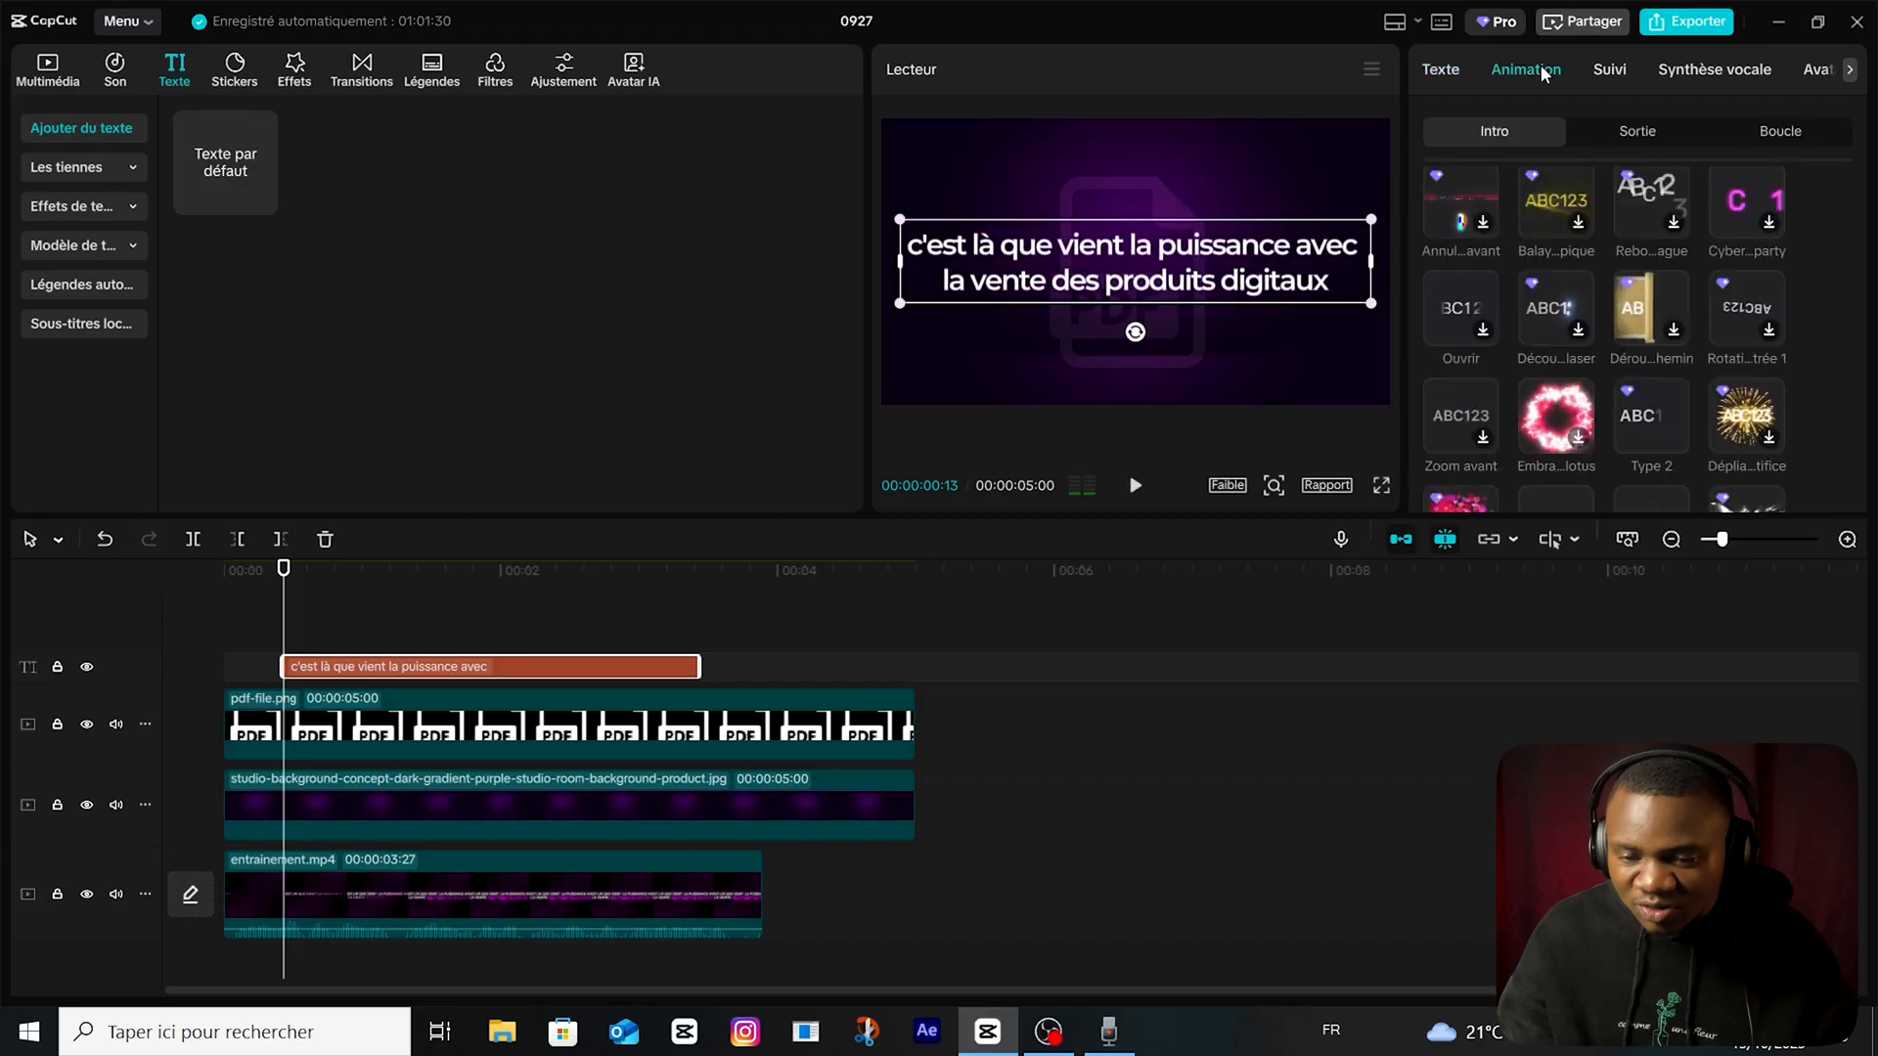
pyautogui.click(1643, 419)
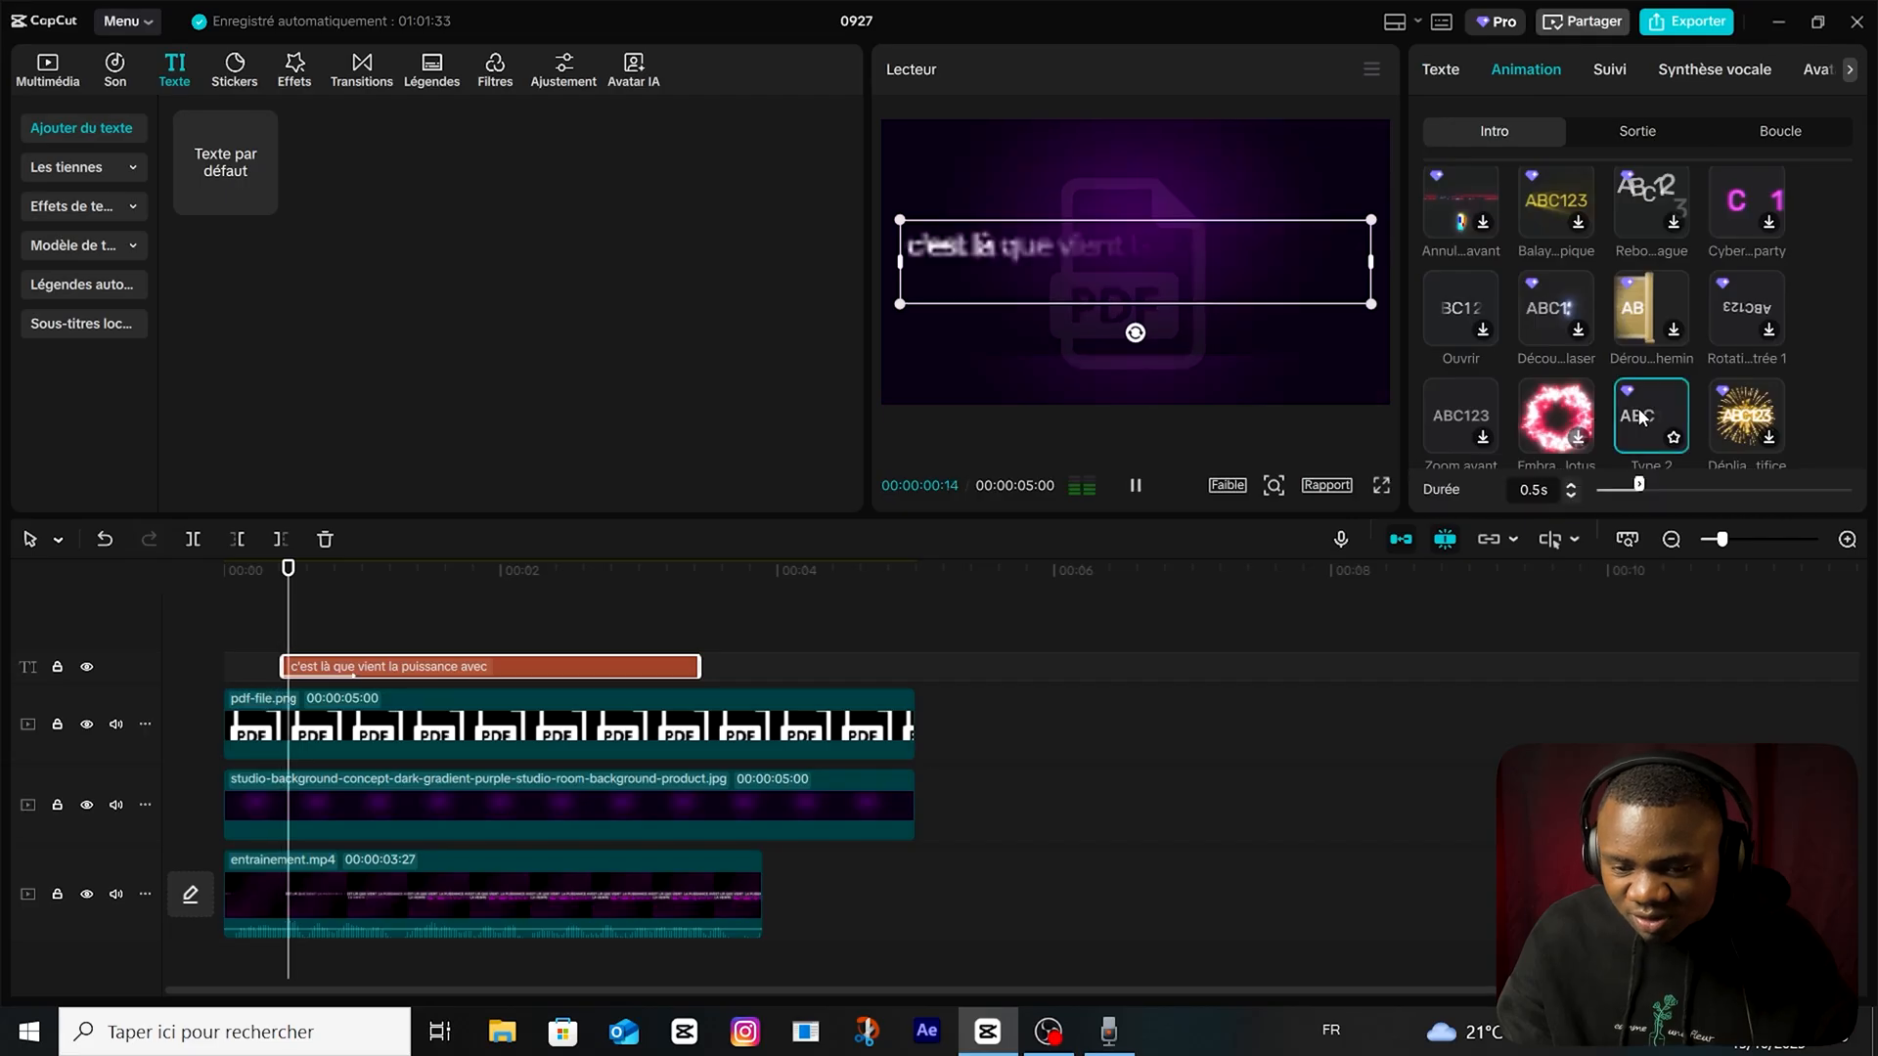
pyautogui.moveTo(1639, 486); pyautogui.dragTo(1771, 486)
pyautogui.moveTo(699, 666); pyautogui.dragTo(875, 657)
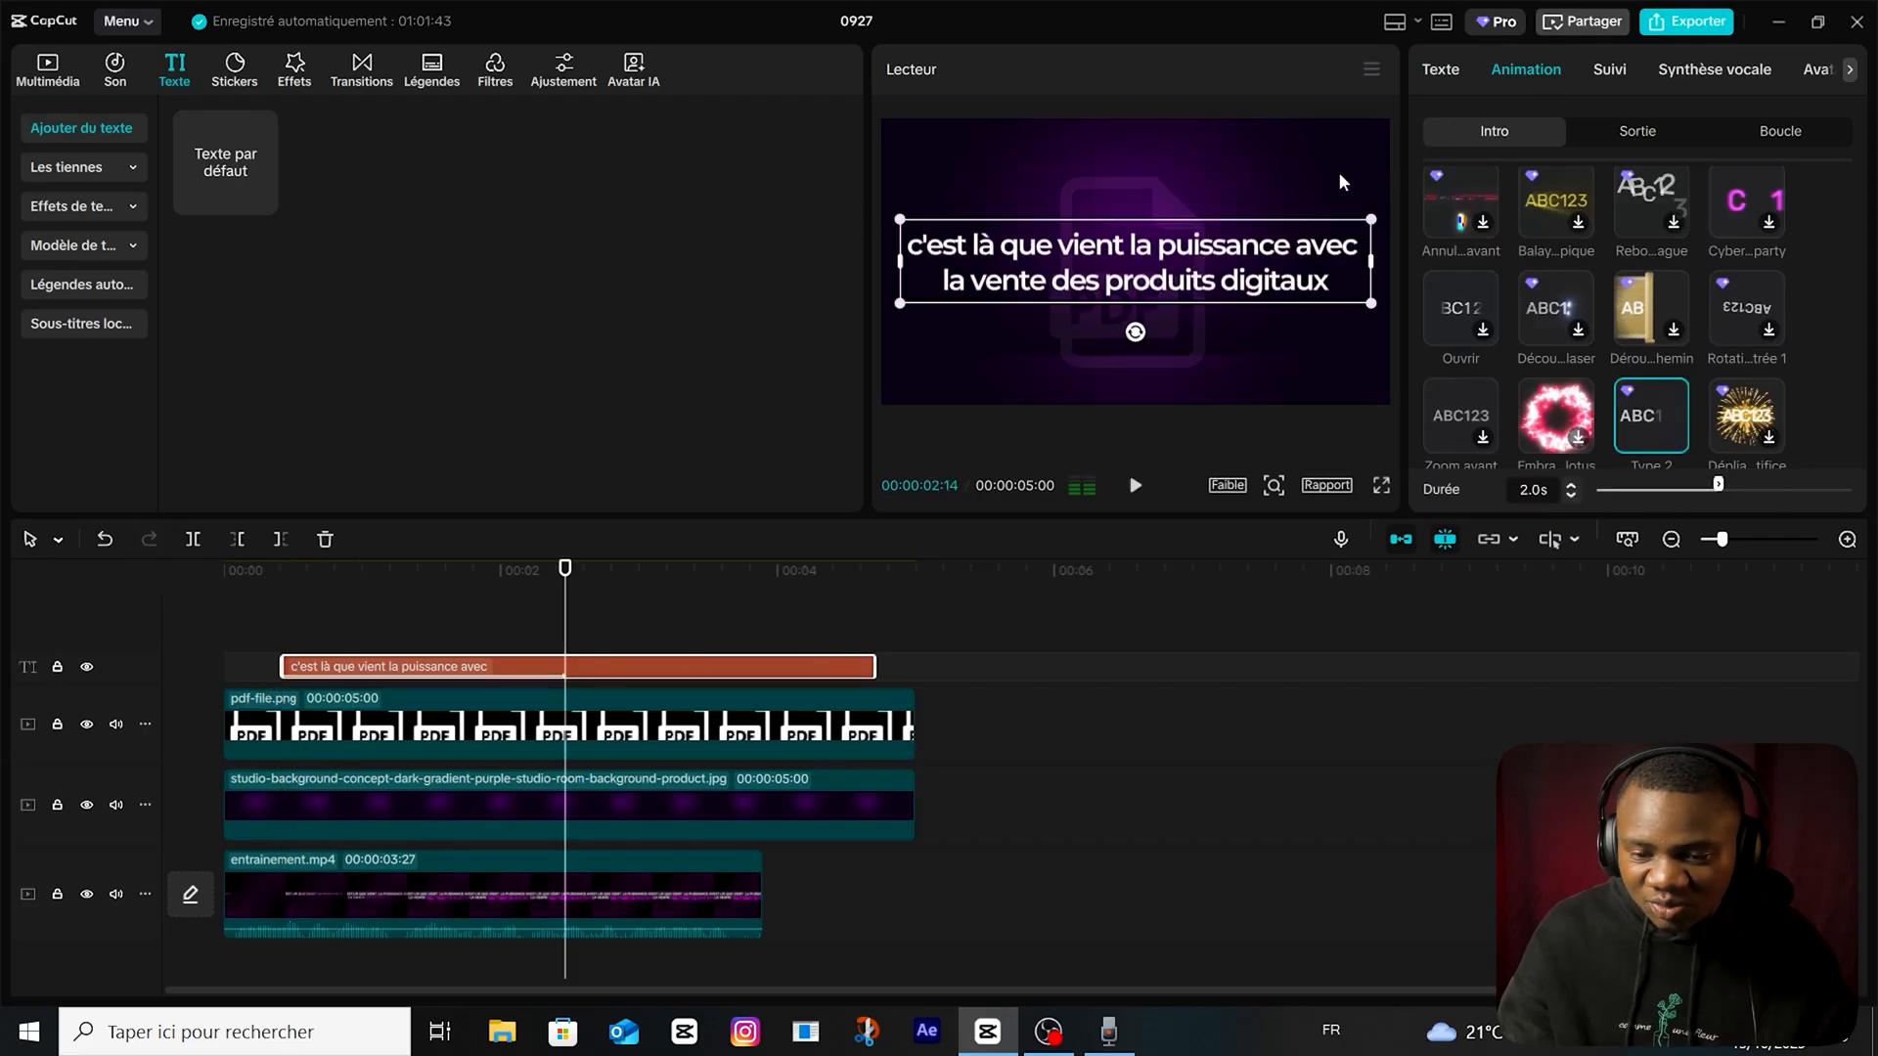
# Colour the words "des produits digitaux" in the centred text purple, hex CD00FF.
pyautogui.click(1434, 69)
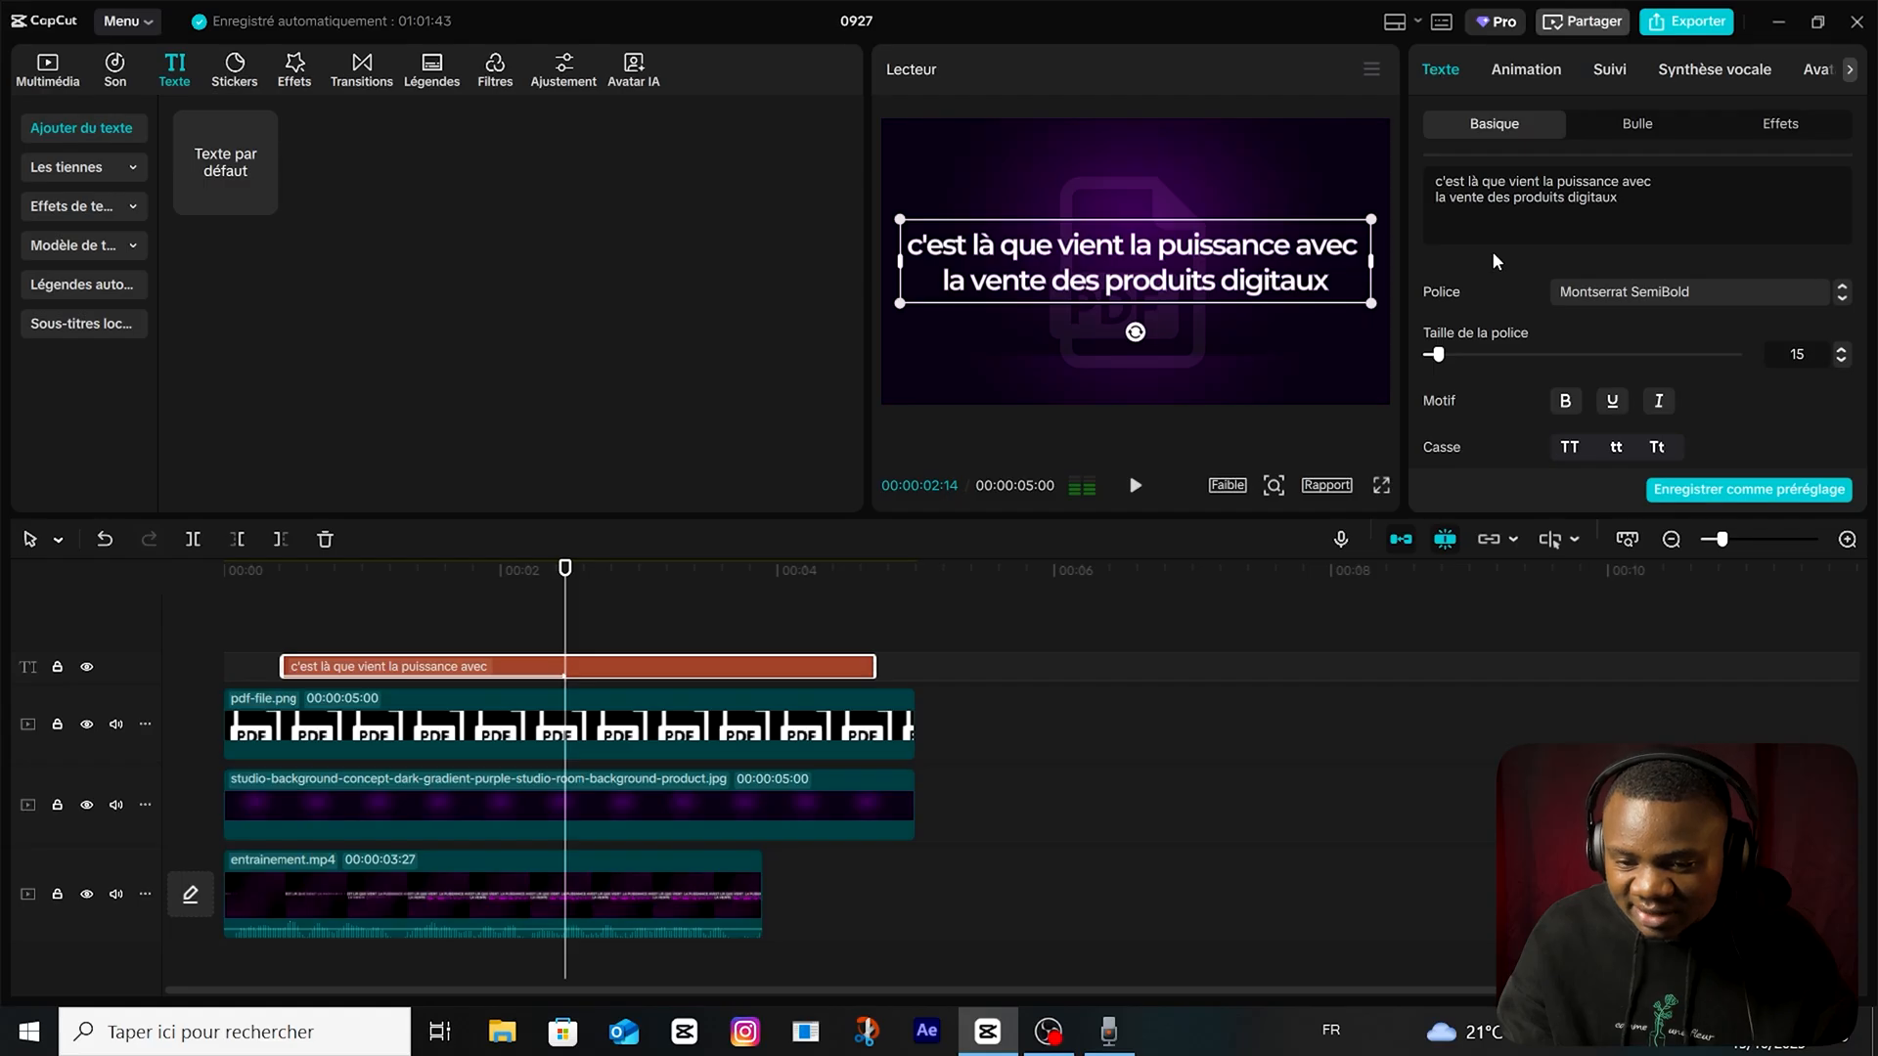
pyautogui.moveTo(1537, 200); pyautogui.dragTo(1619, 197)
pyautogui.scroll(-2, 1613, 294)
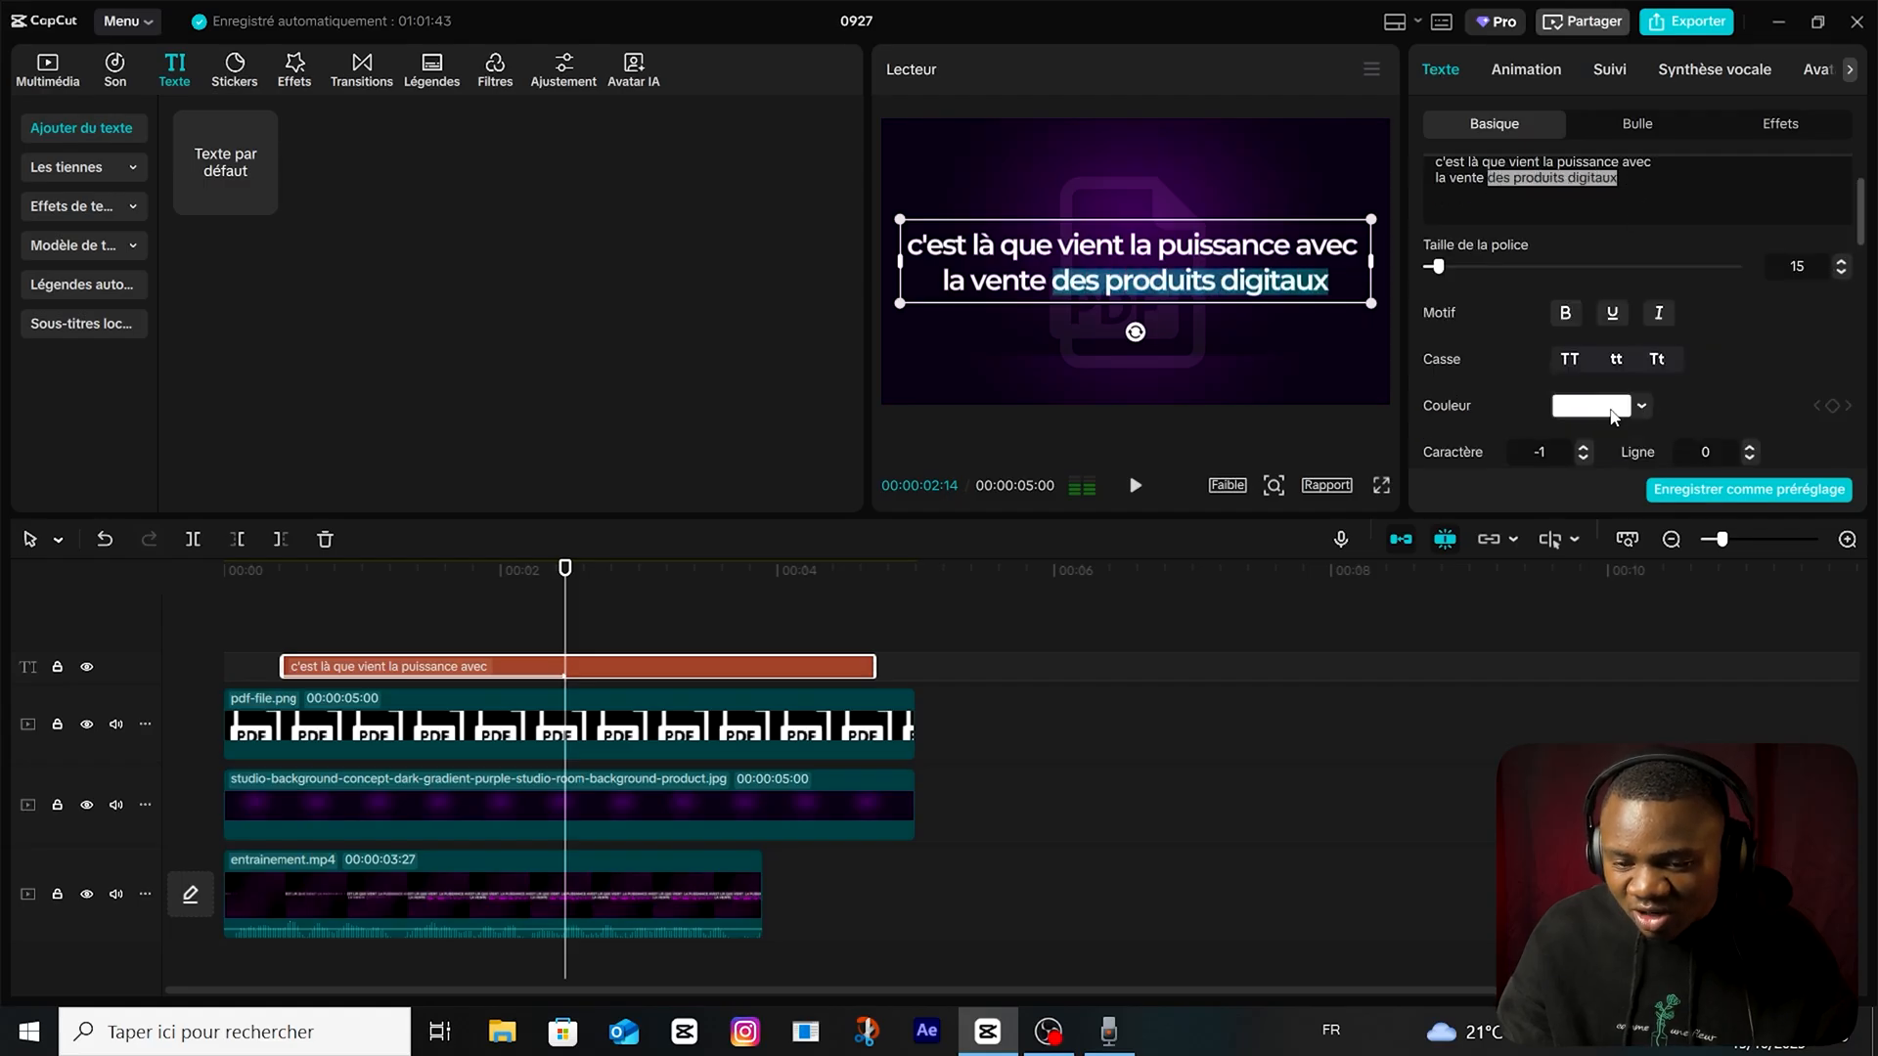
pyautogui.click(1591, 405)
pyautogui.moveTo(1741, 460); pyautogui.dragTo(1821, 291)
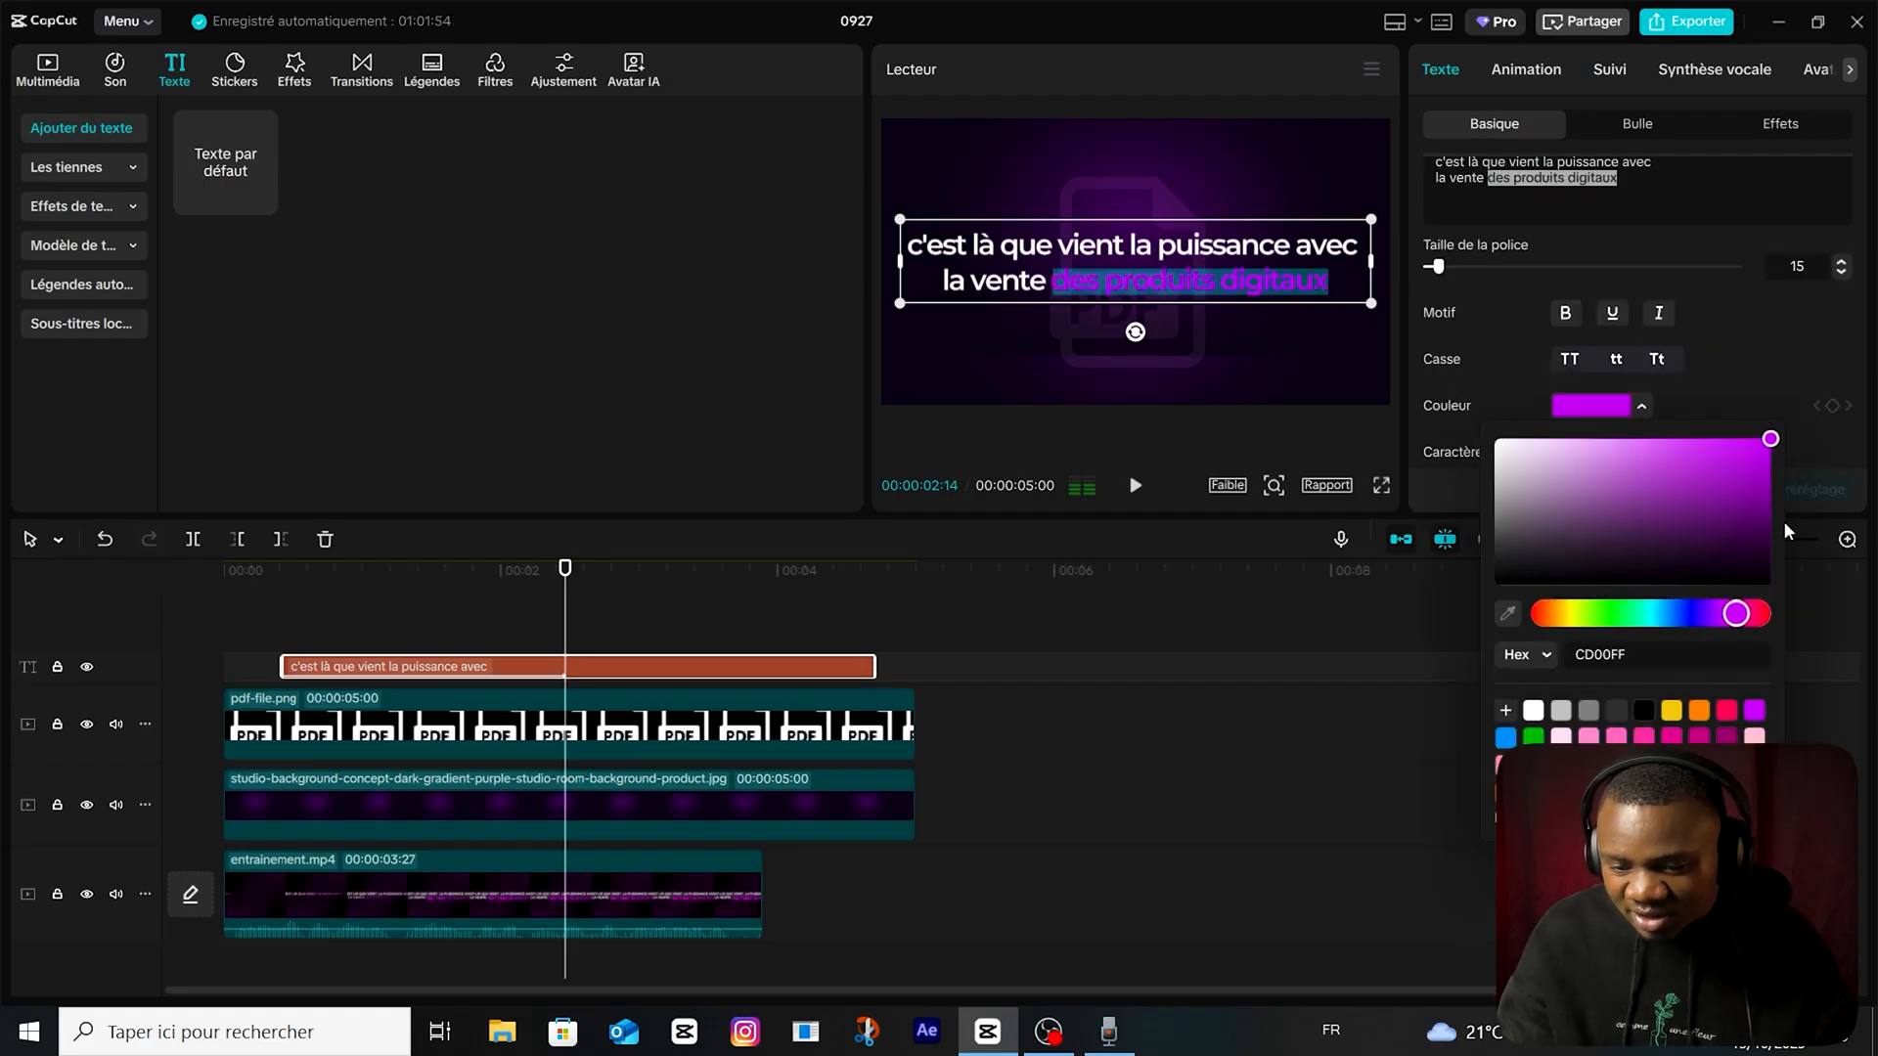
pyautogui.click(652, 638)
pyautogui.click(673, 663)
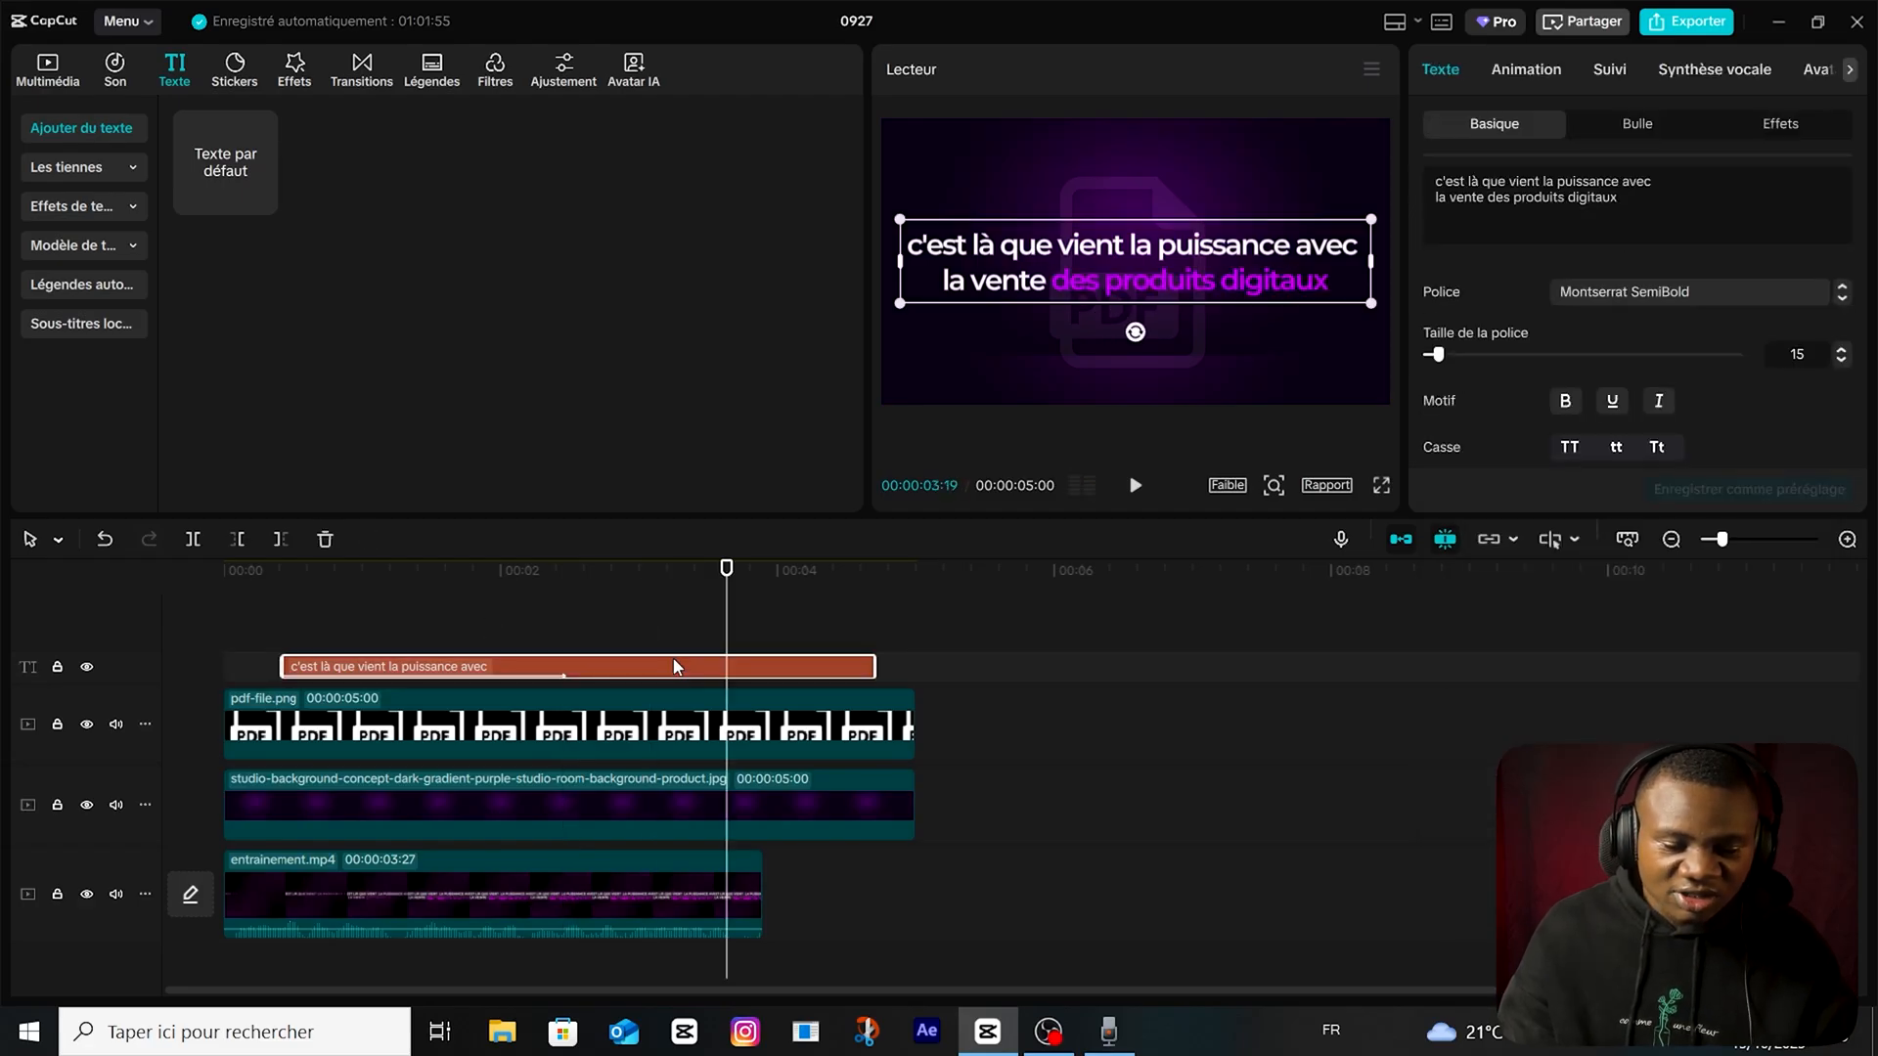
# Turn the two-line text clip into a compound clip, apply the Lueur 2 effect to it, and preview the animation.
pyautogui.rightClick(572, 667)
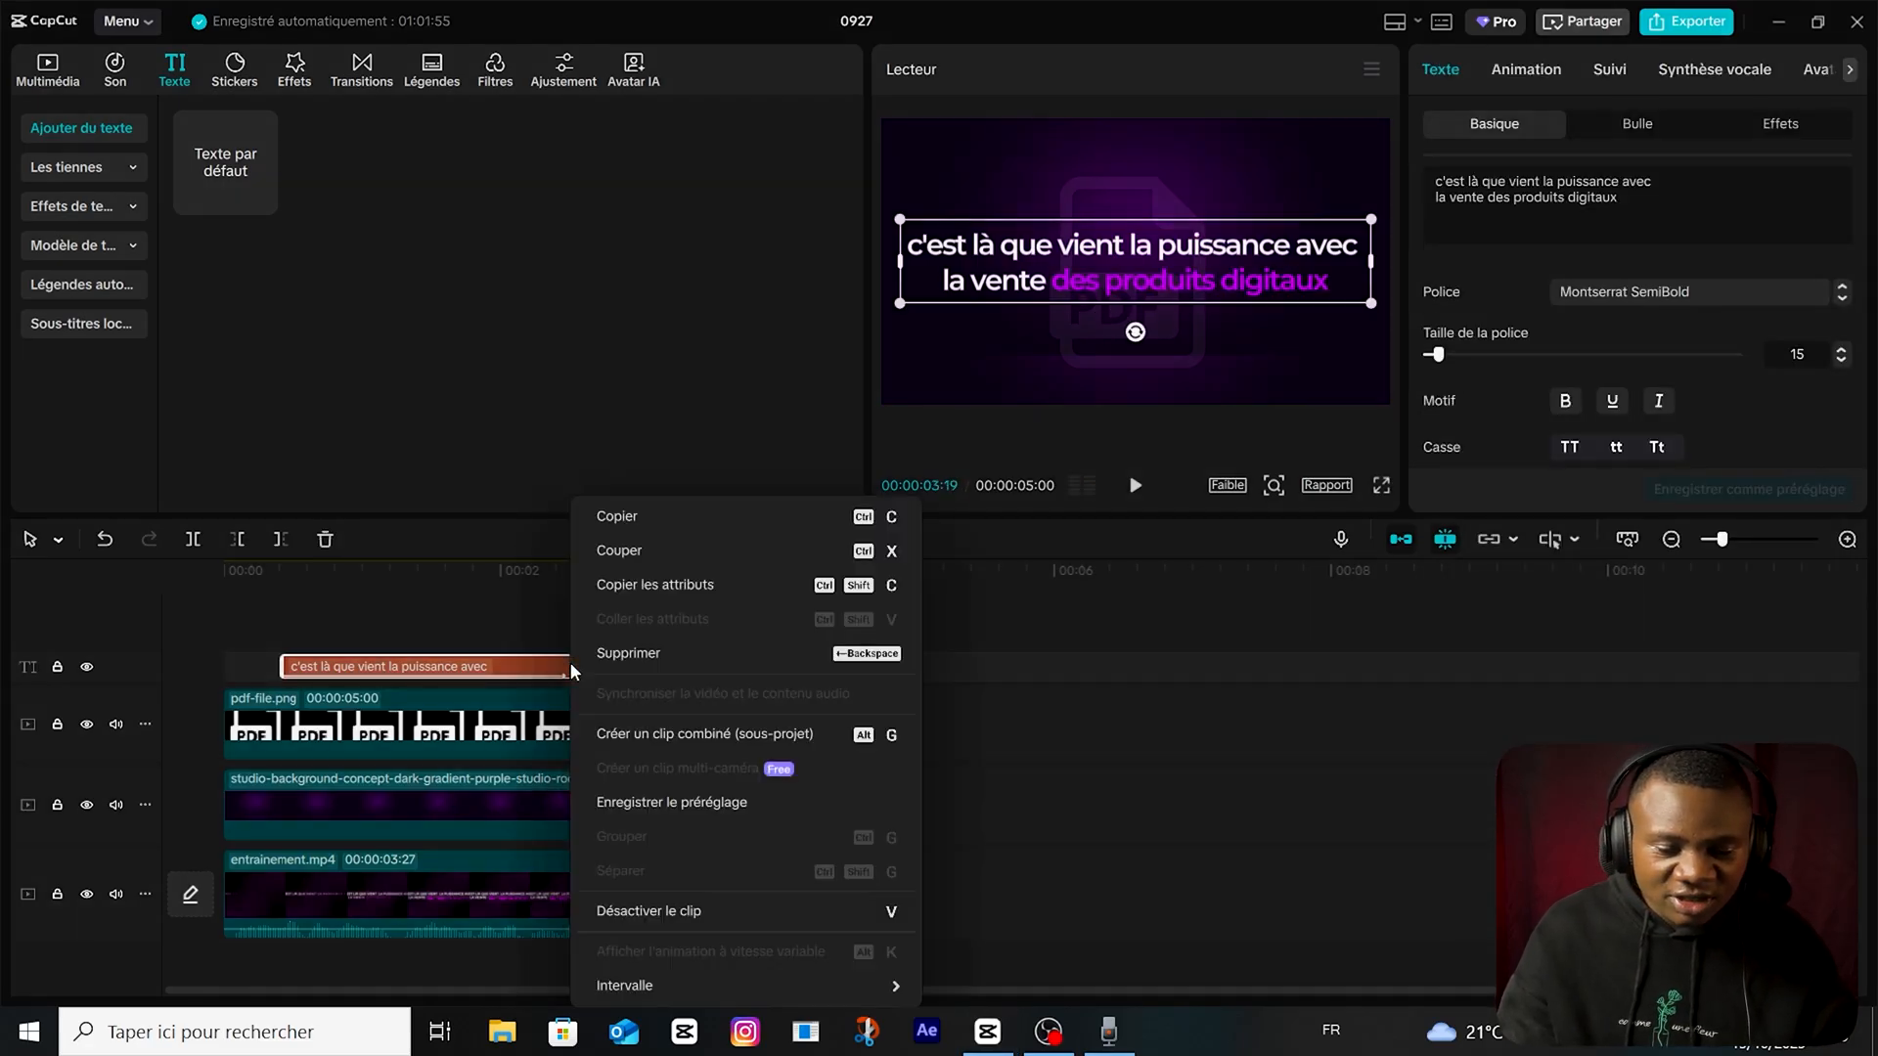
pyautogui.click(673, 734)
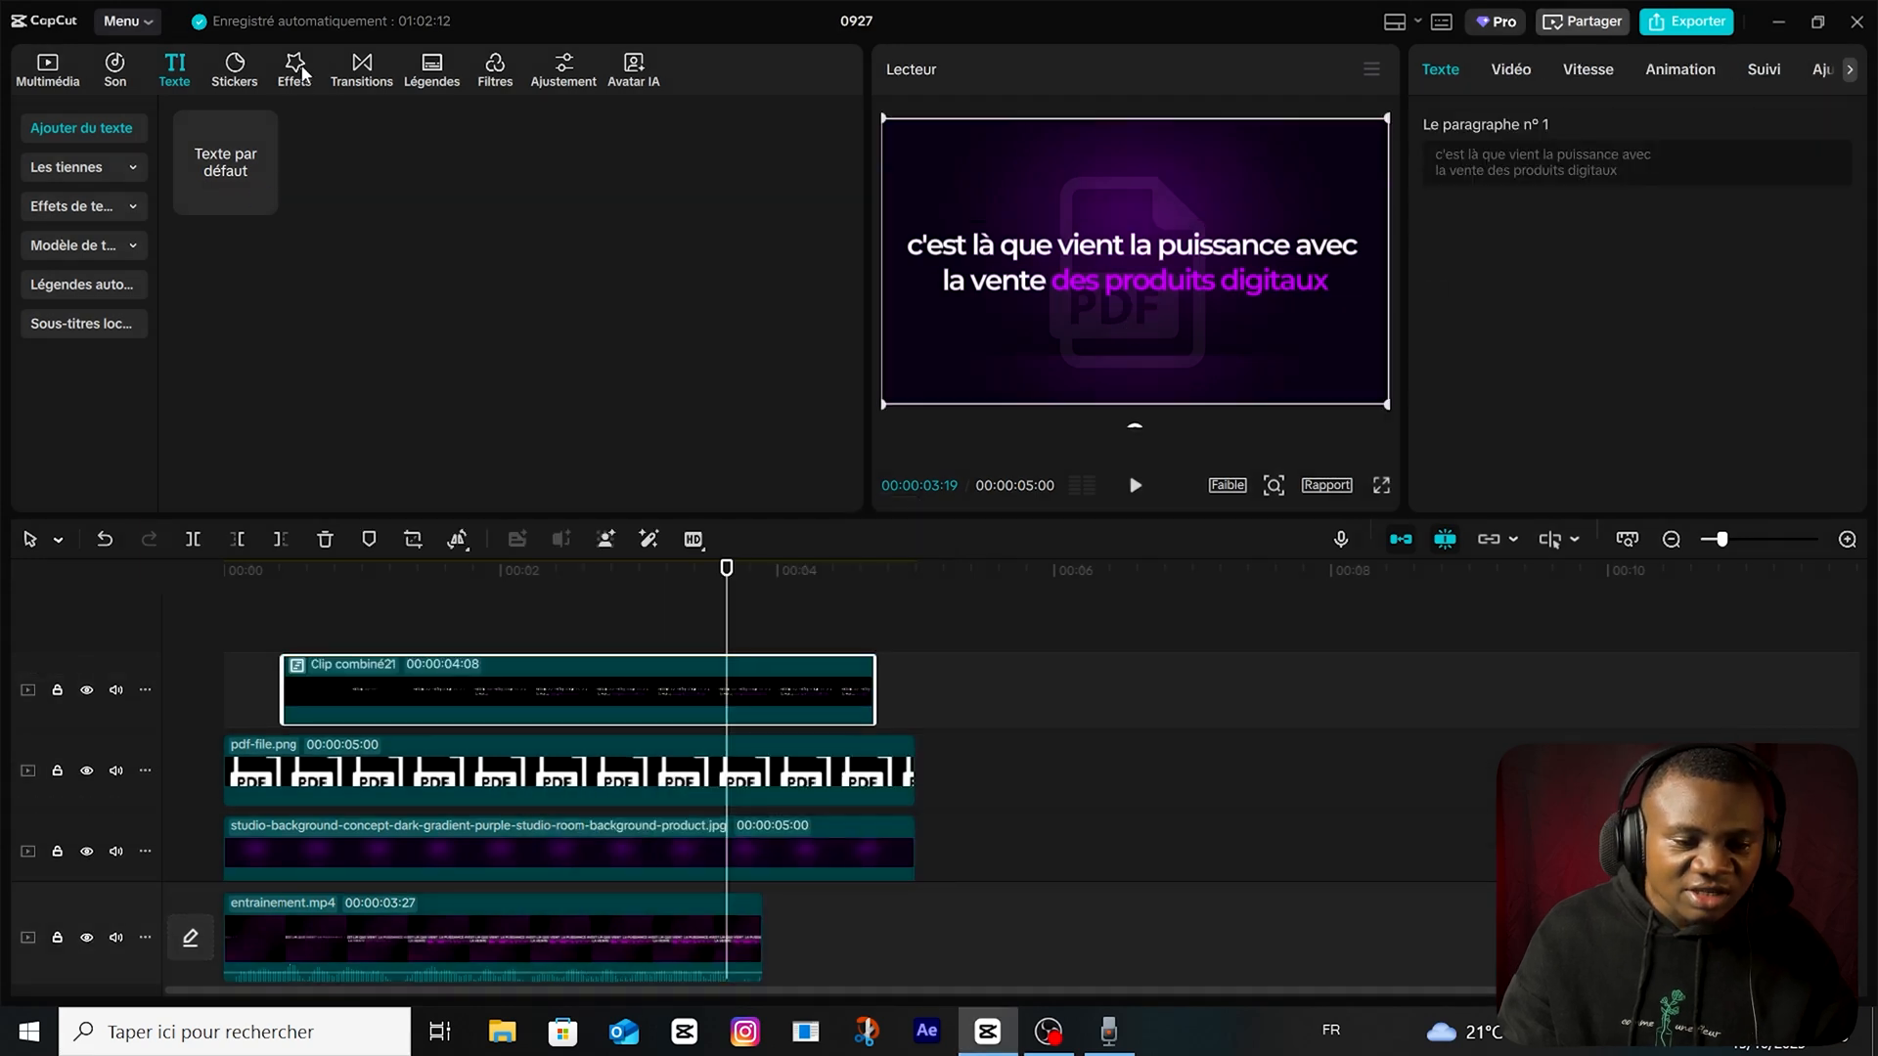
pyautogui.click(294, 69)
pyautogui.moveTo(352, 242); pyautogui.dragTo(559, 695)
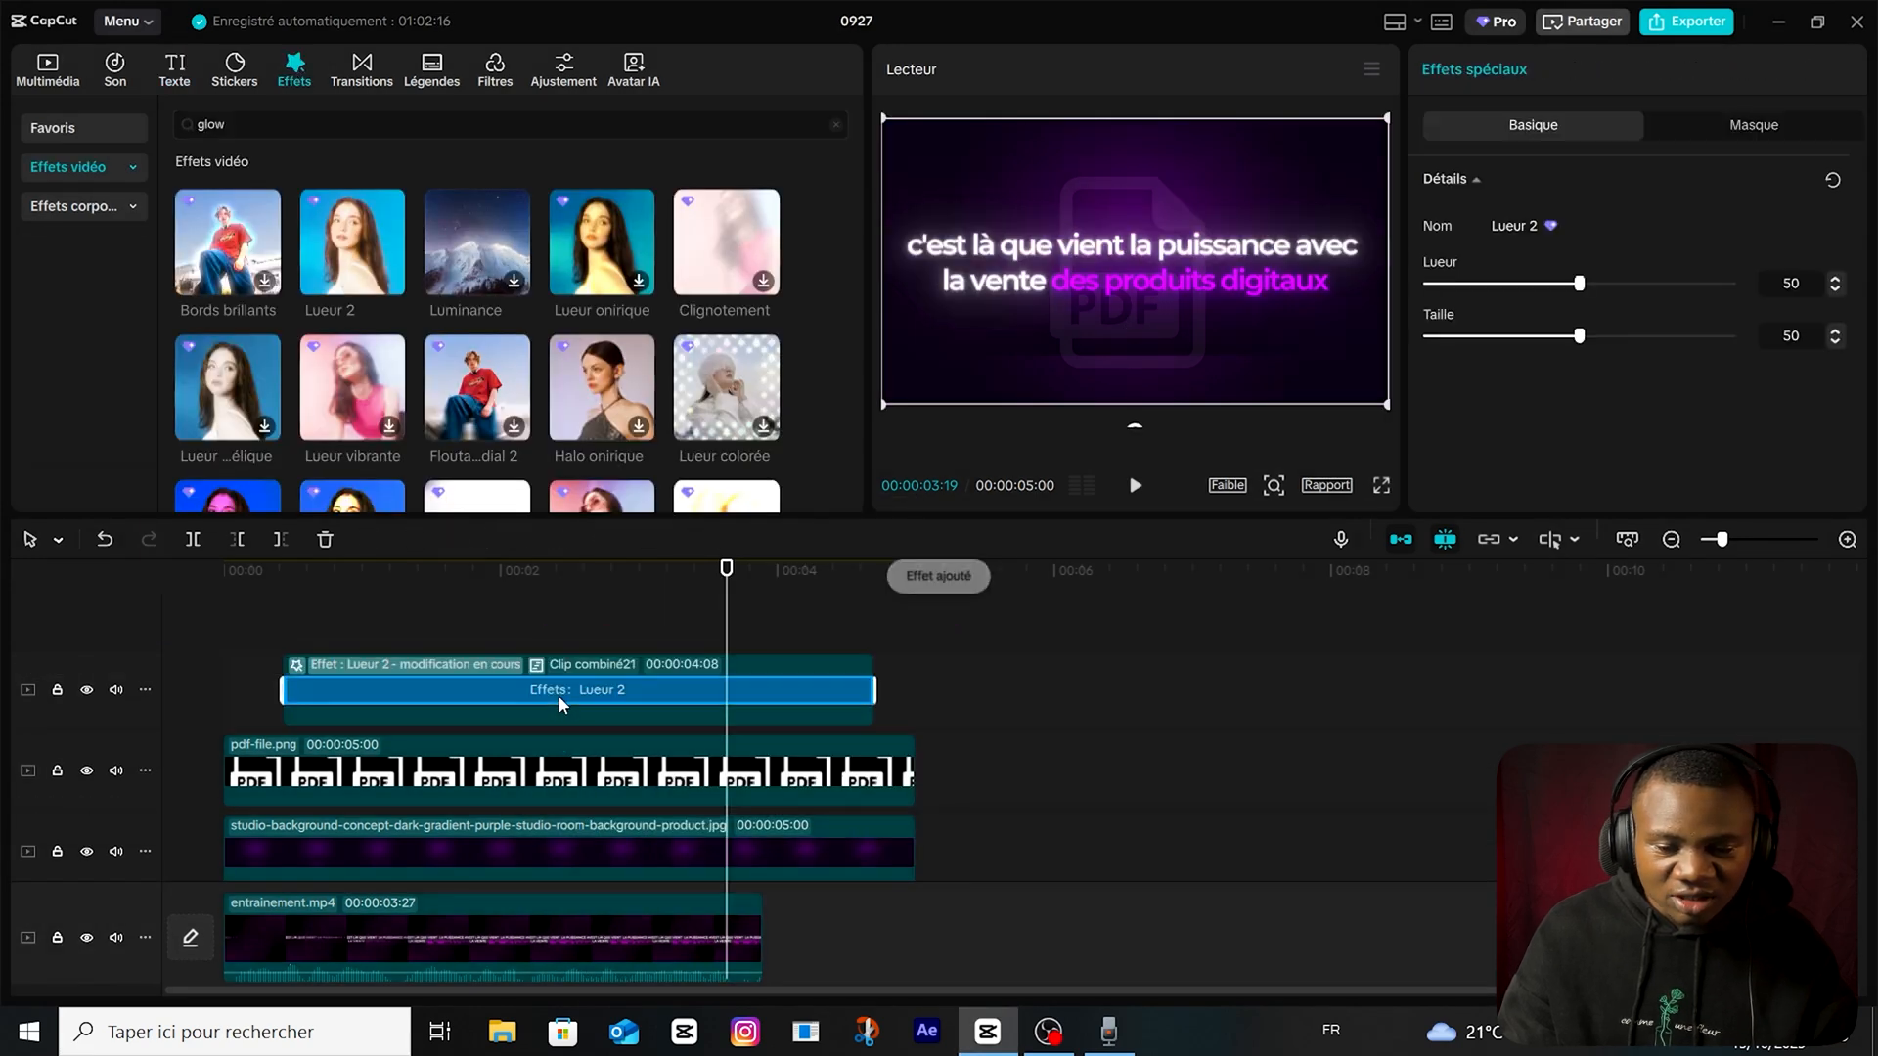
pyautogui.click(616, 611)
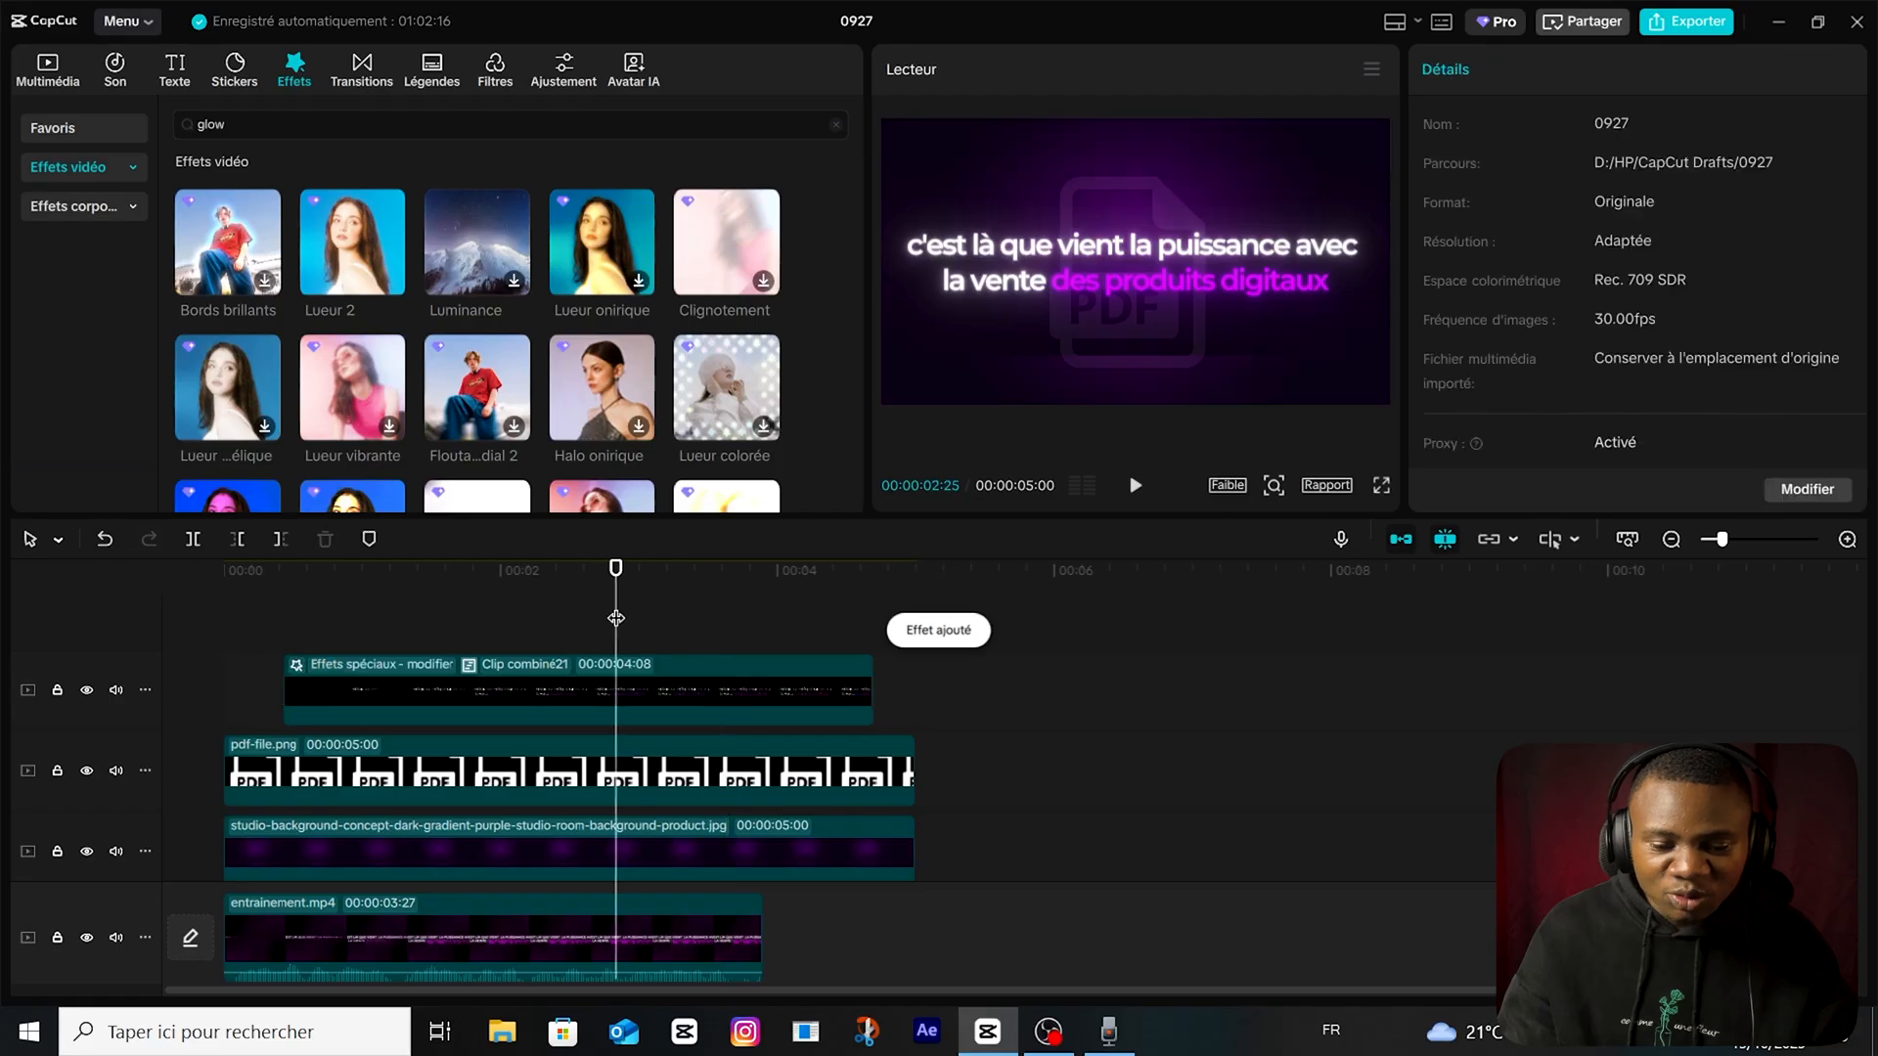
pyautogui.moveTo(616, 616); pyautogui.dragTo(284, 610)
pyautogui.press('space')
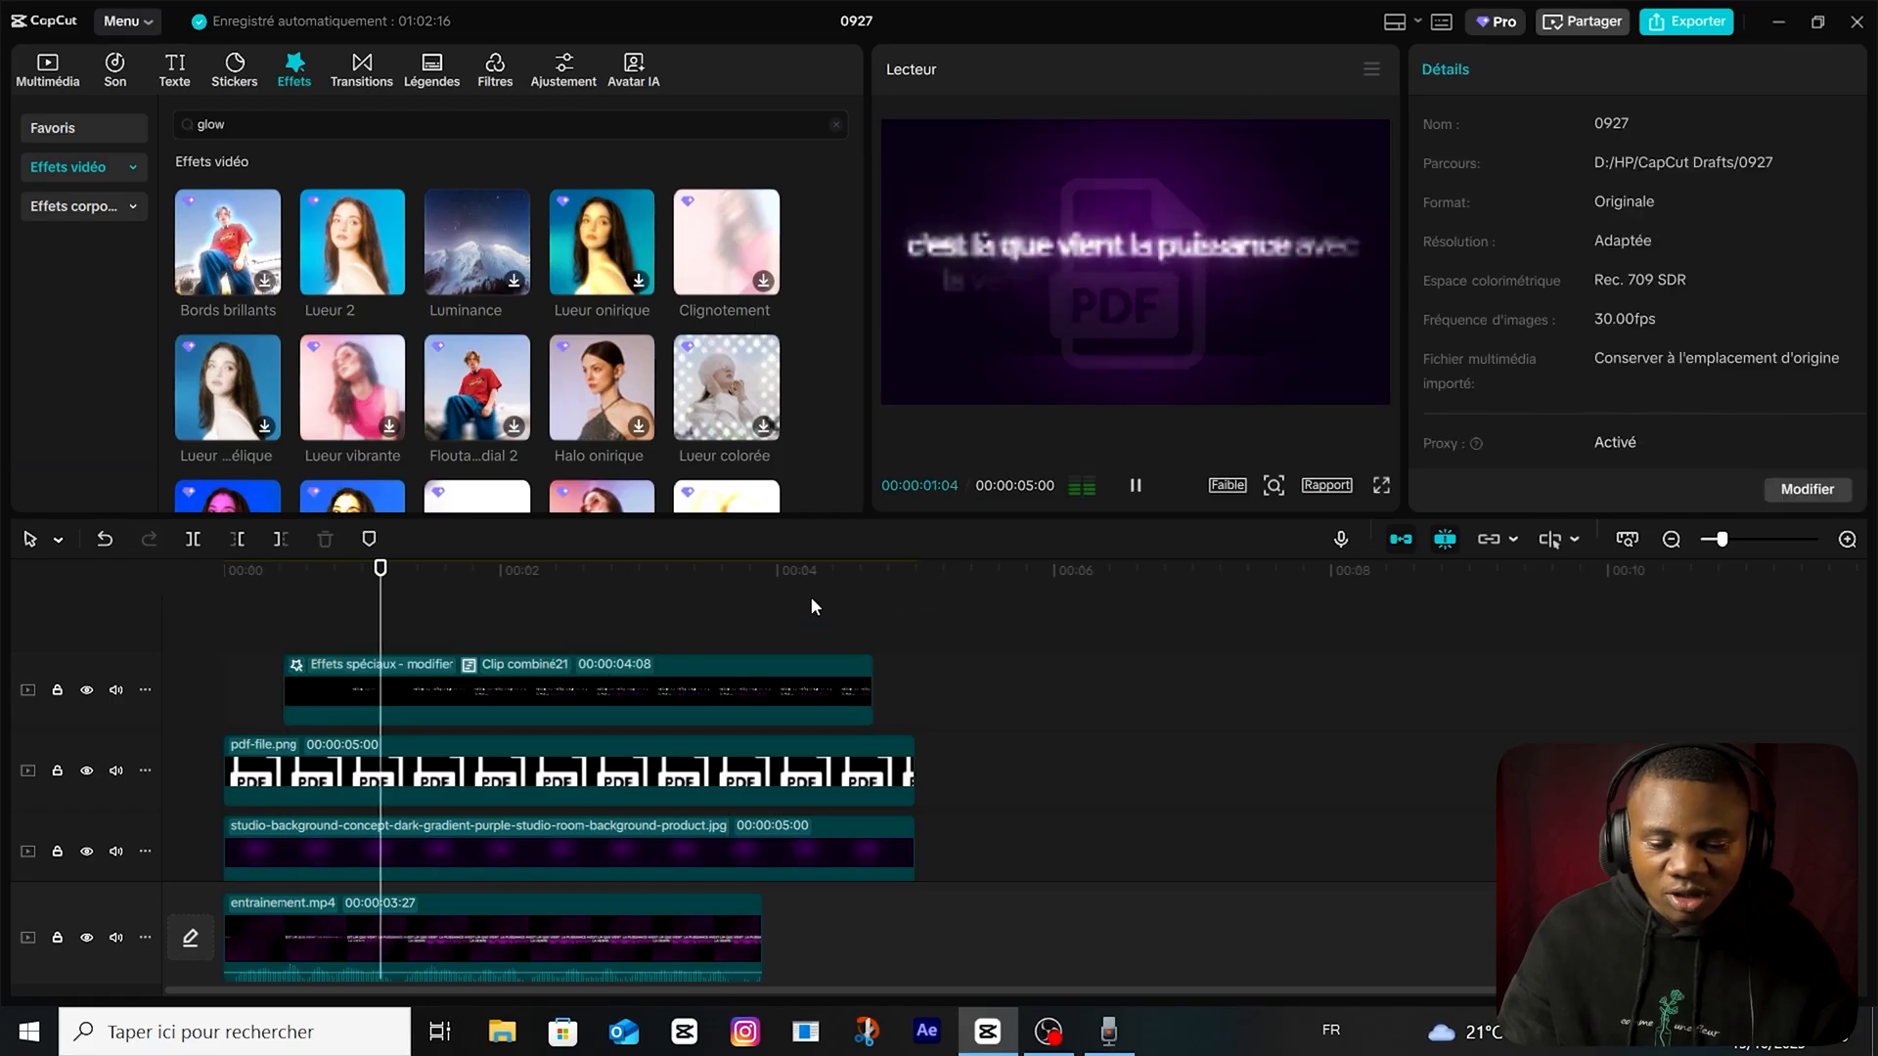
pyautogui.press('space')
# Set the Lueur 2 effect's glow to 27 and its size to 4, then replay the sequence from the start.
pyautogui.click(371, 671)
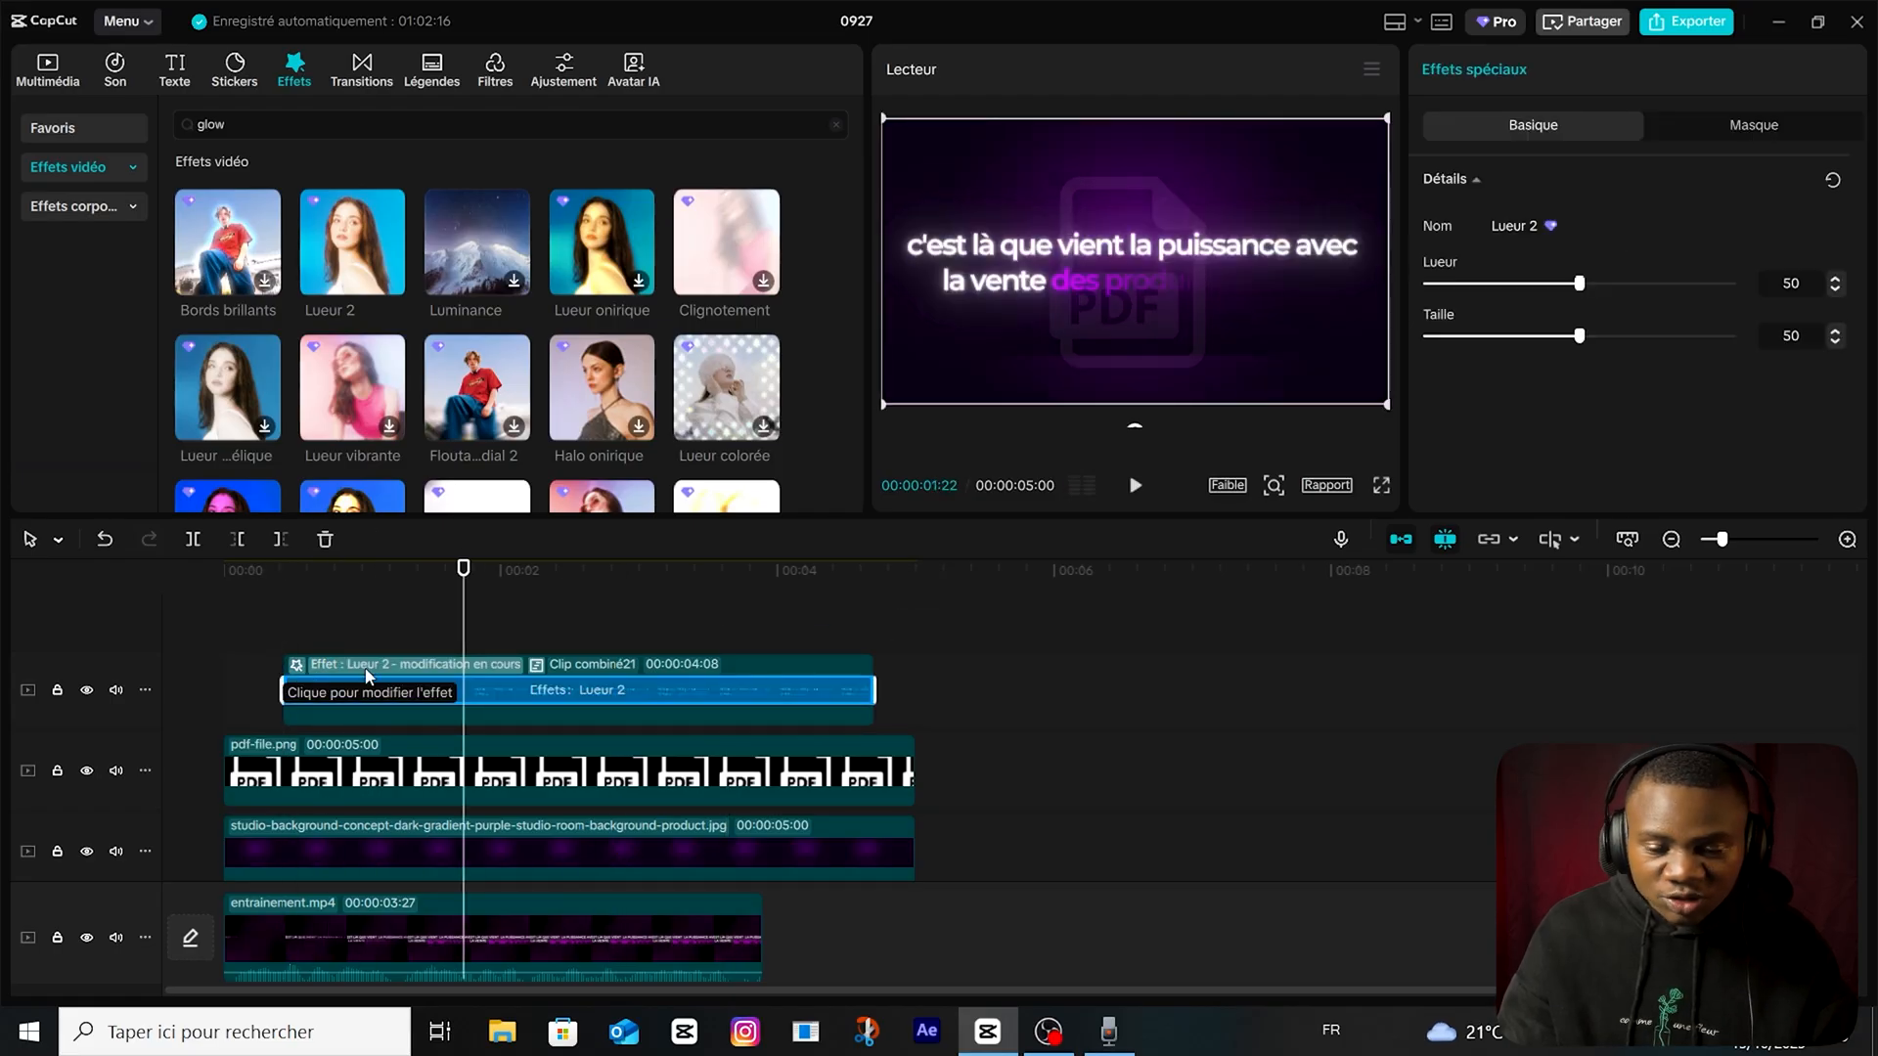
pyautogui.moveTo(1577, 289); pyautogui.dragTo(1510, 285)
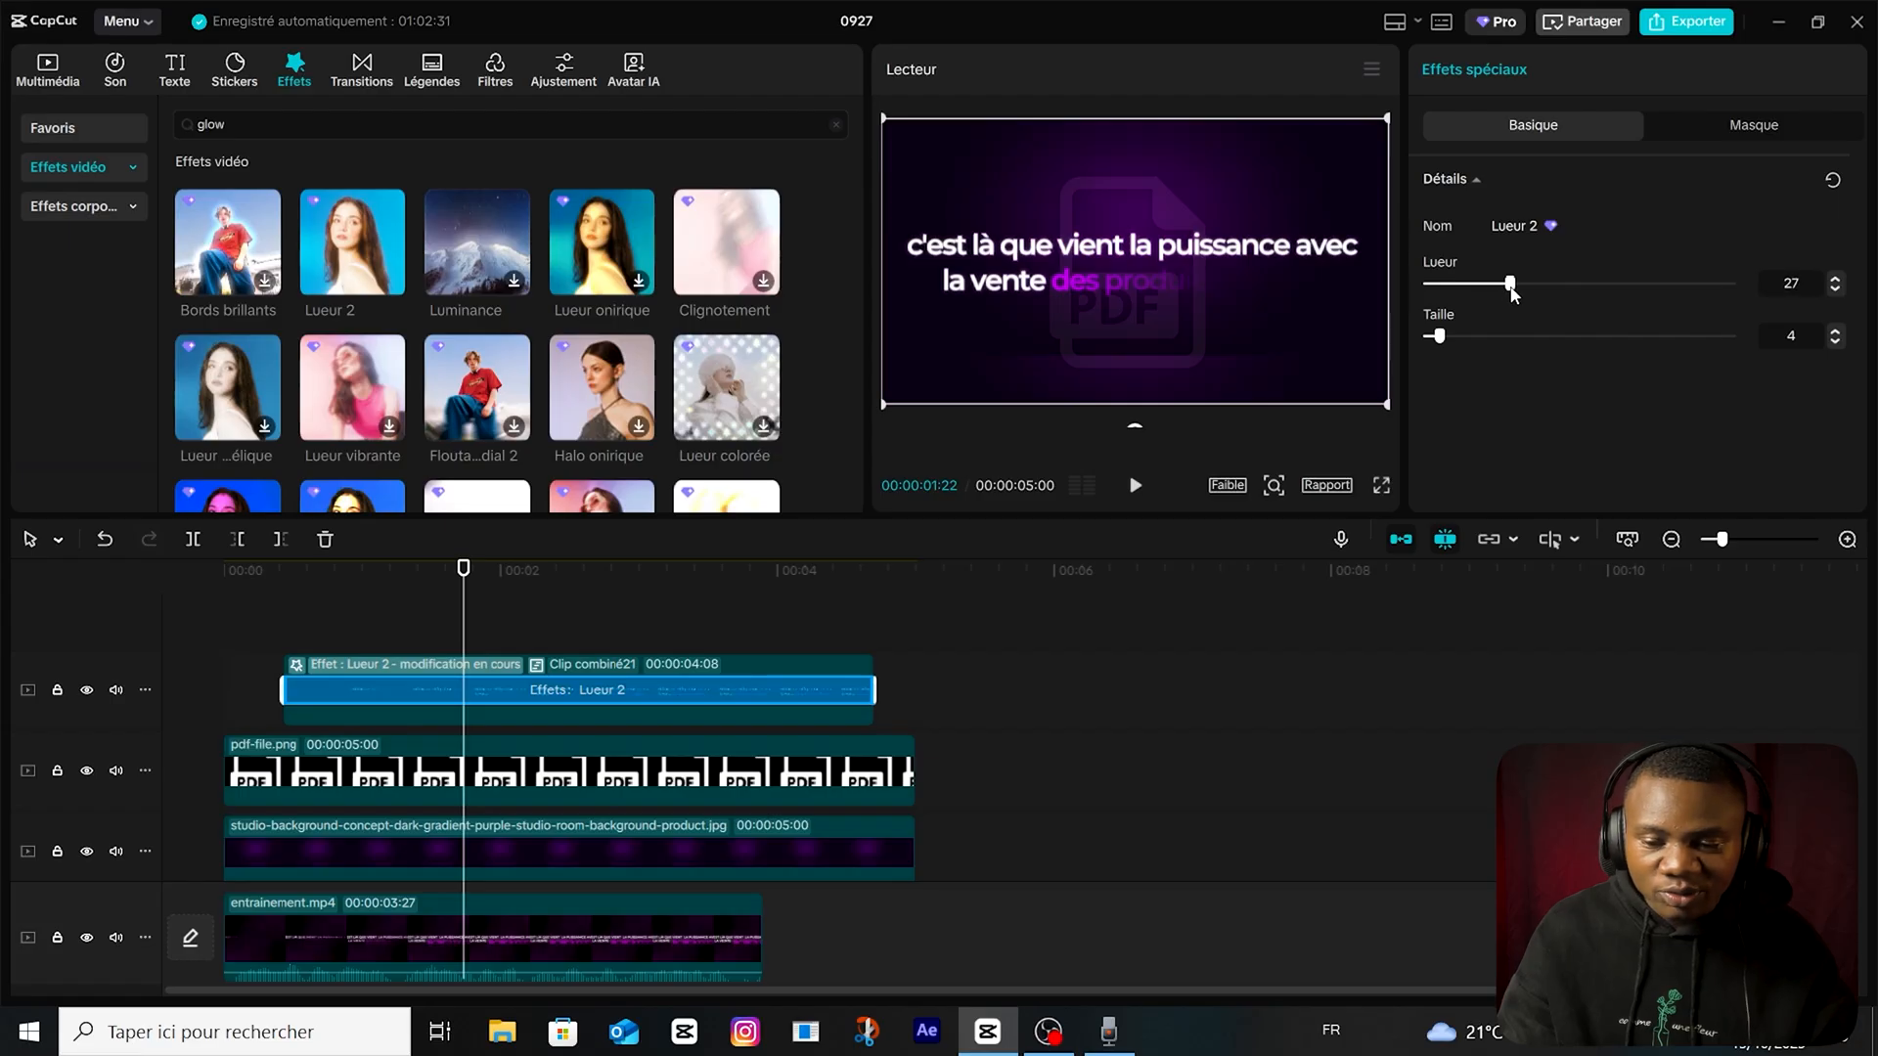
pyautogui.click(407, 651)
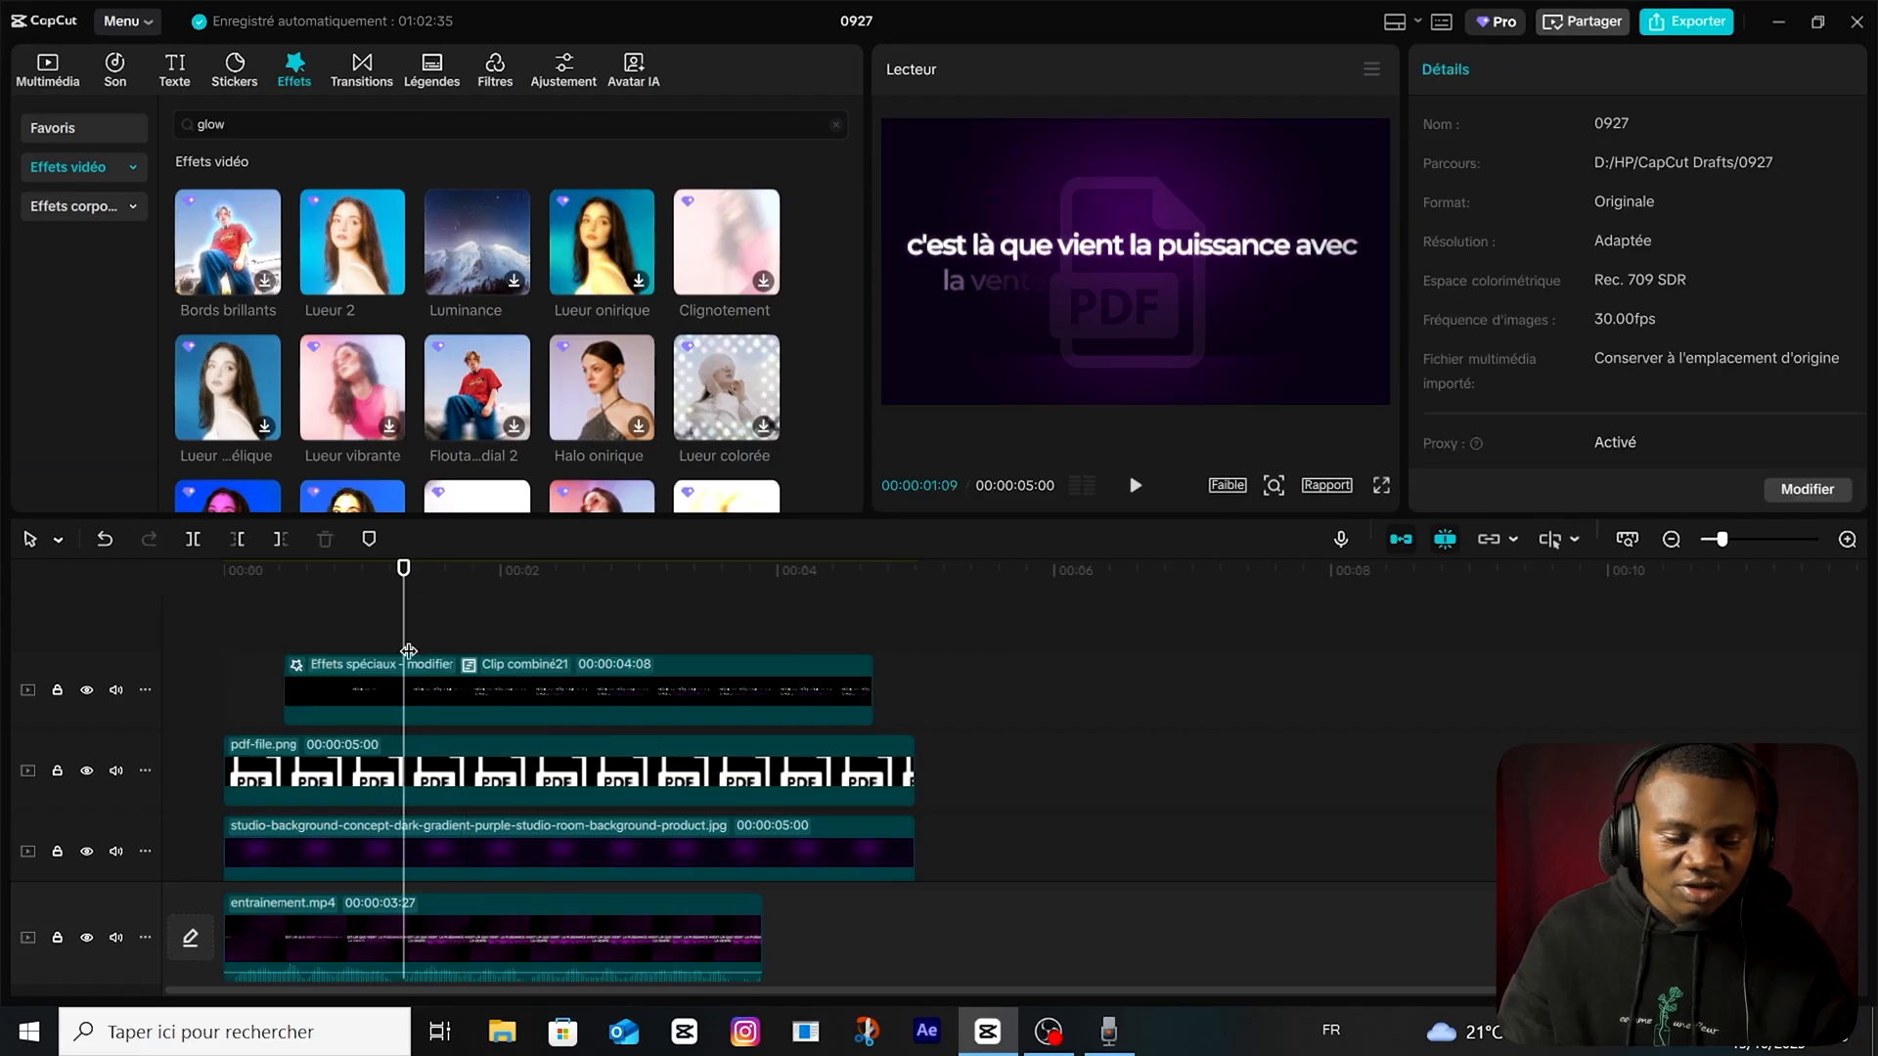
pyautogui.click(395, 665)
pyautogui.moveTo(404, 650); pyautogui.dragTo(190, 675)
pyautogui.press('space')
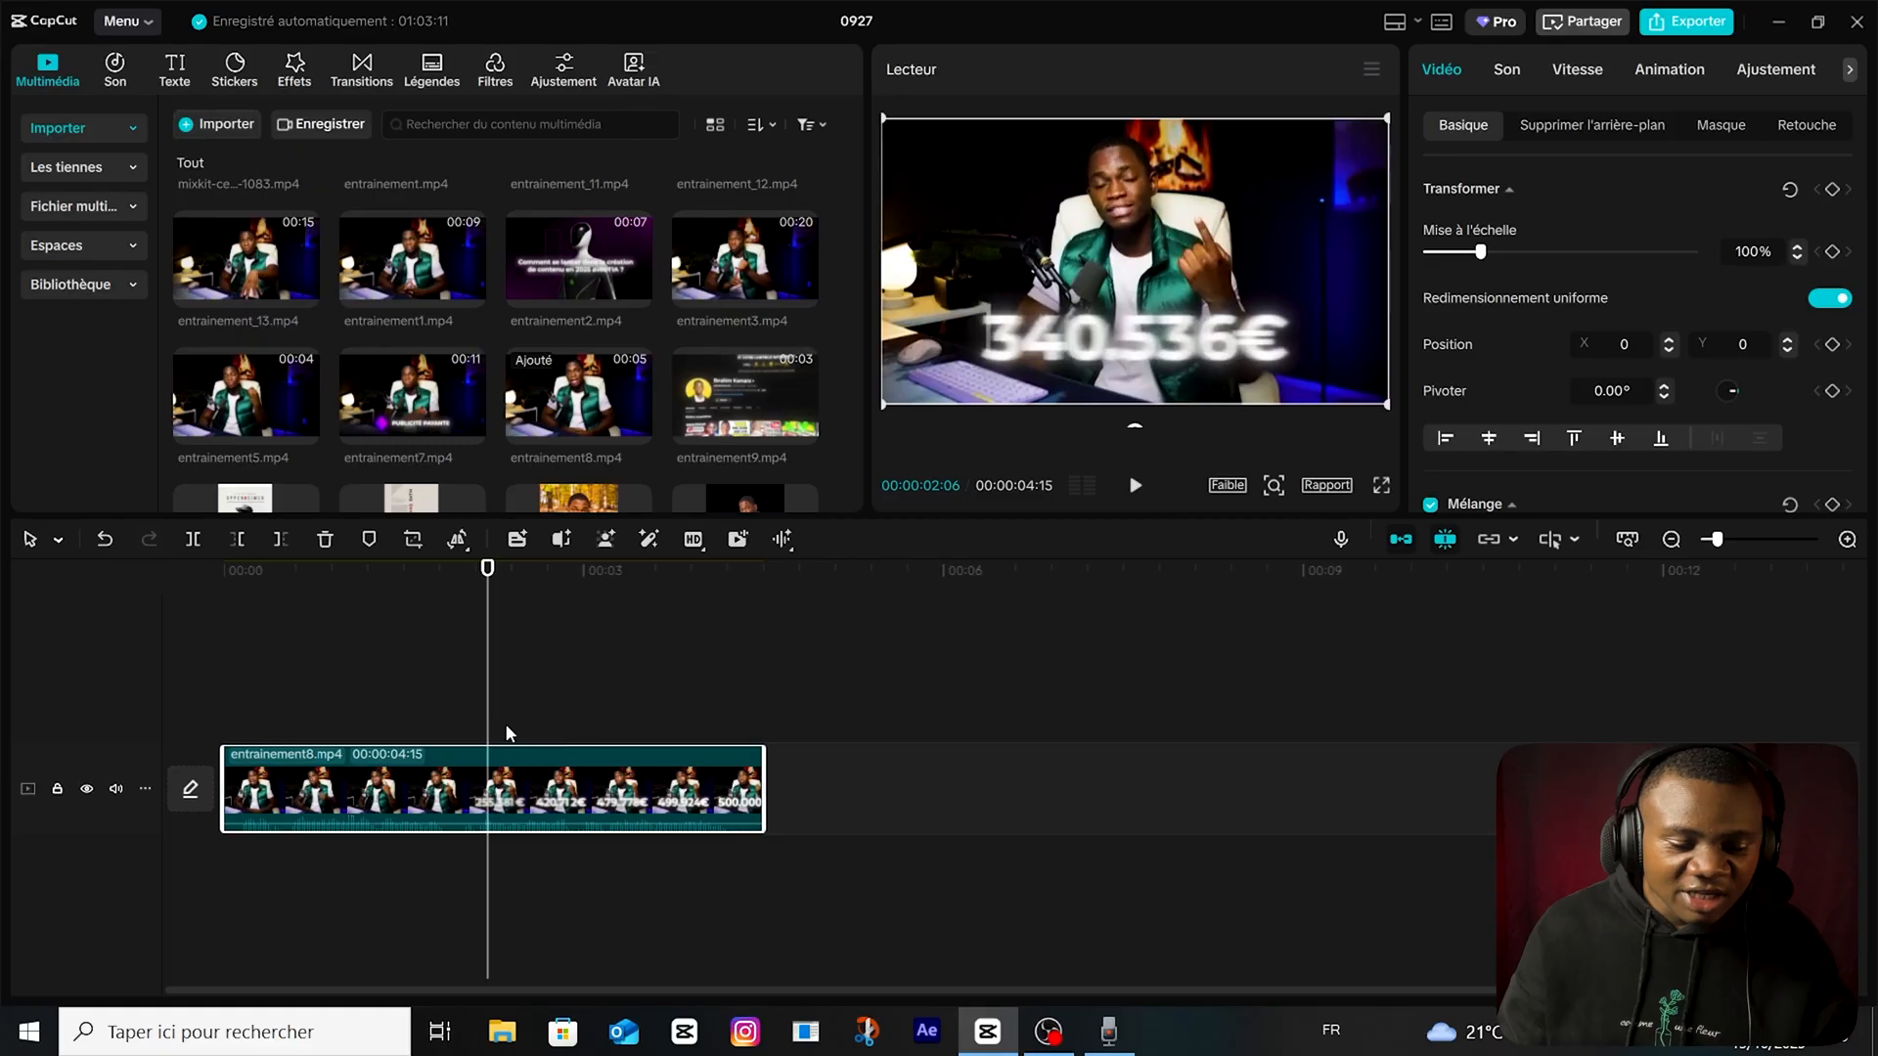
# Add a text clip reading "500000€" above entrainement8.mp4, starting shortly before the video's animated amount.
pyautogui.click(438, 675)
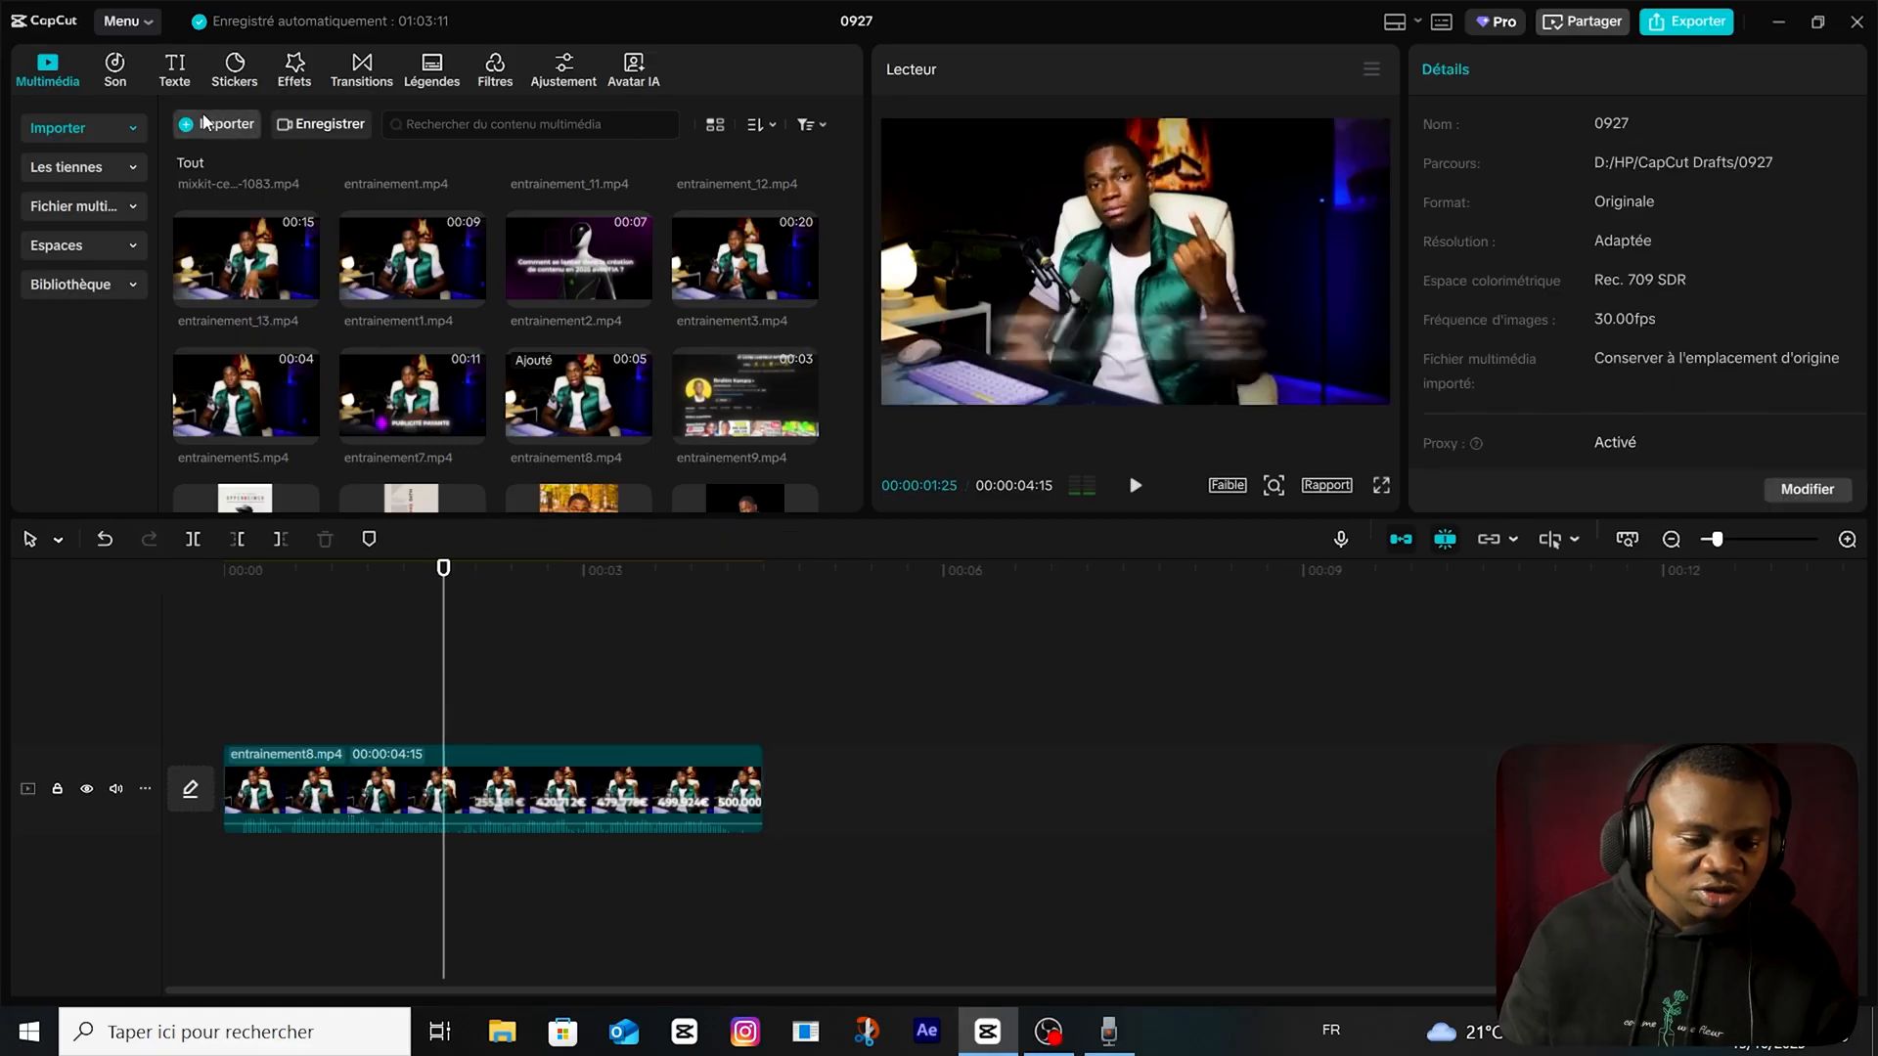
pyautogui.click(175, 71)
pyautogui.moveTo(185, 152); pyautogui.dragTo(401, 714)
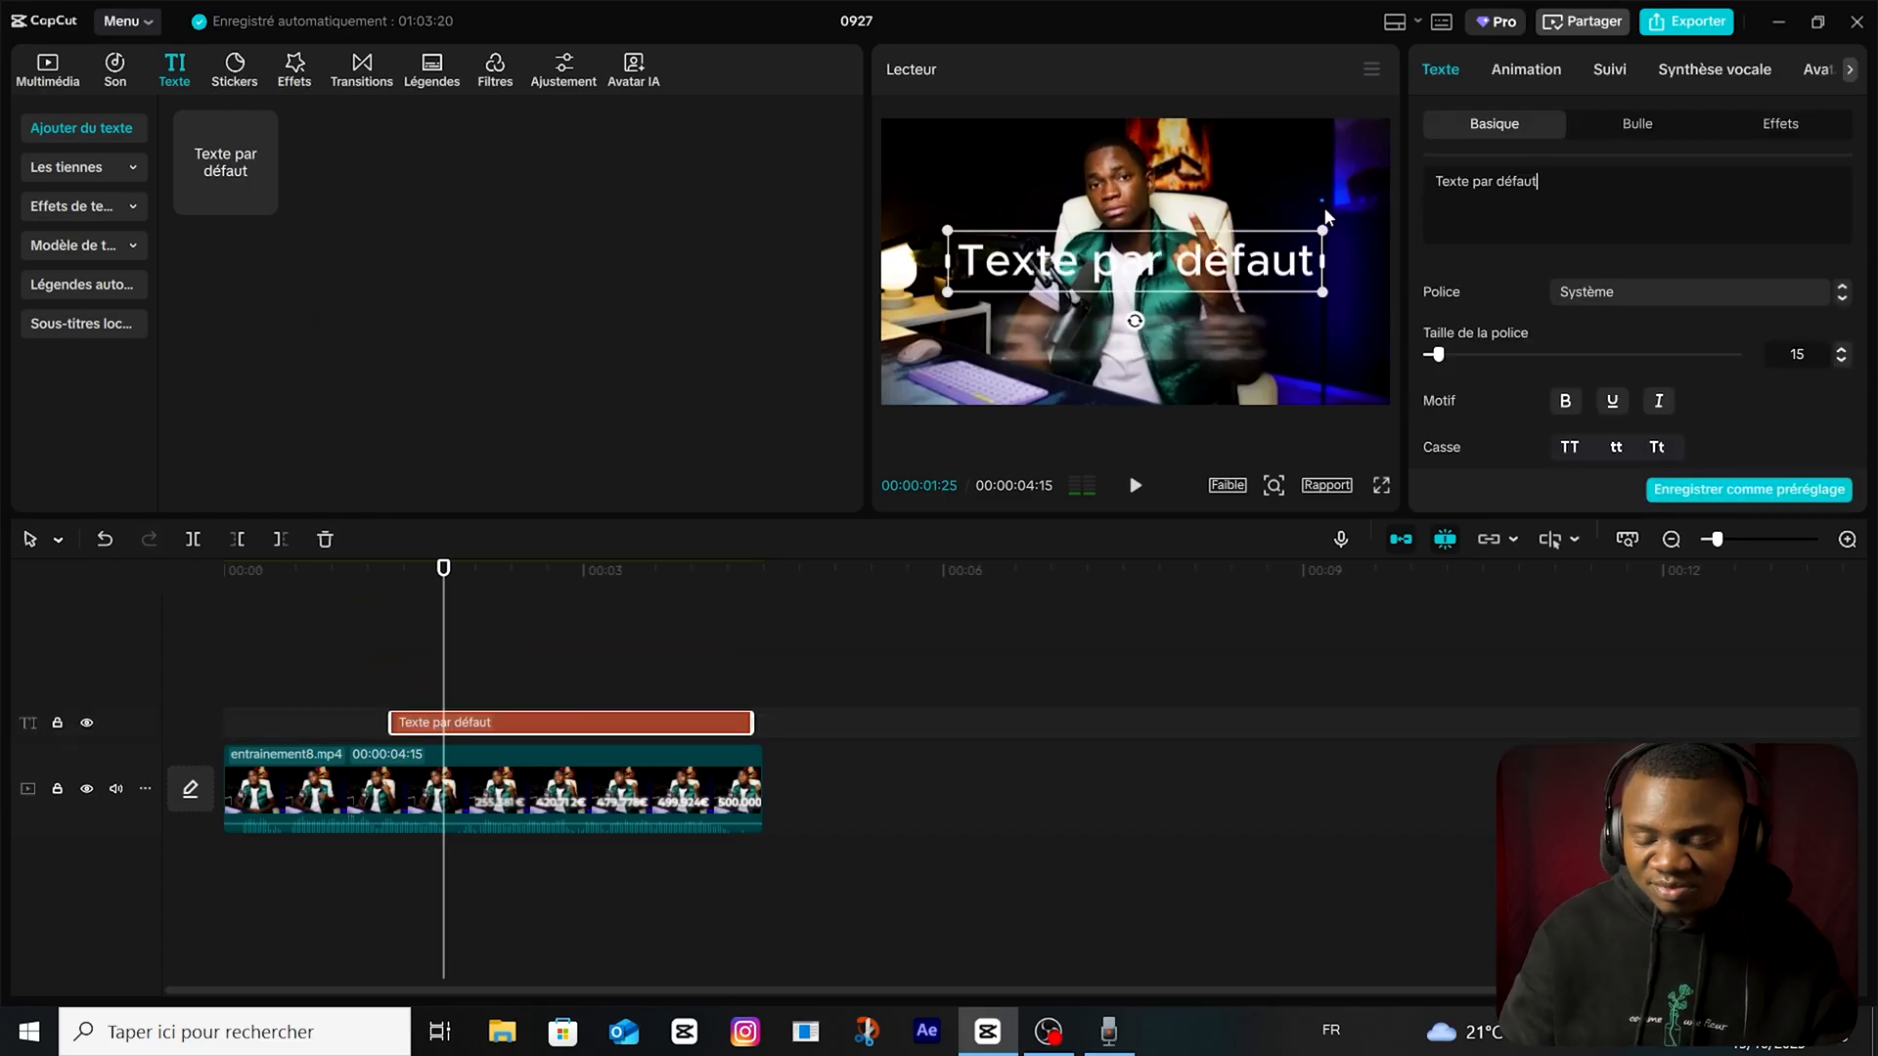
pyautogui.click(1567, 214)
pyautogui.hotkey('ctrl', 'a')
pyautogui.press('BackSpace')
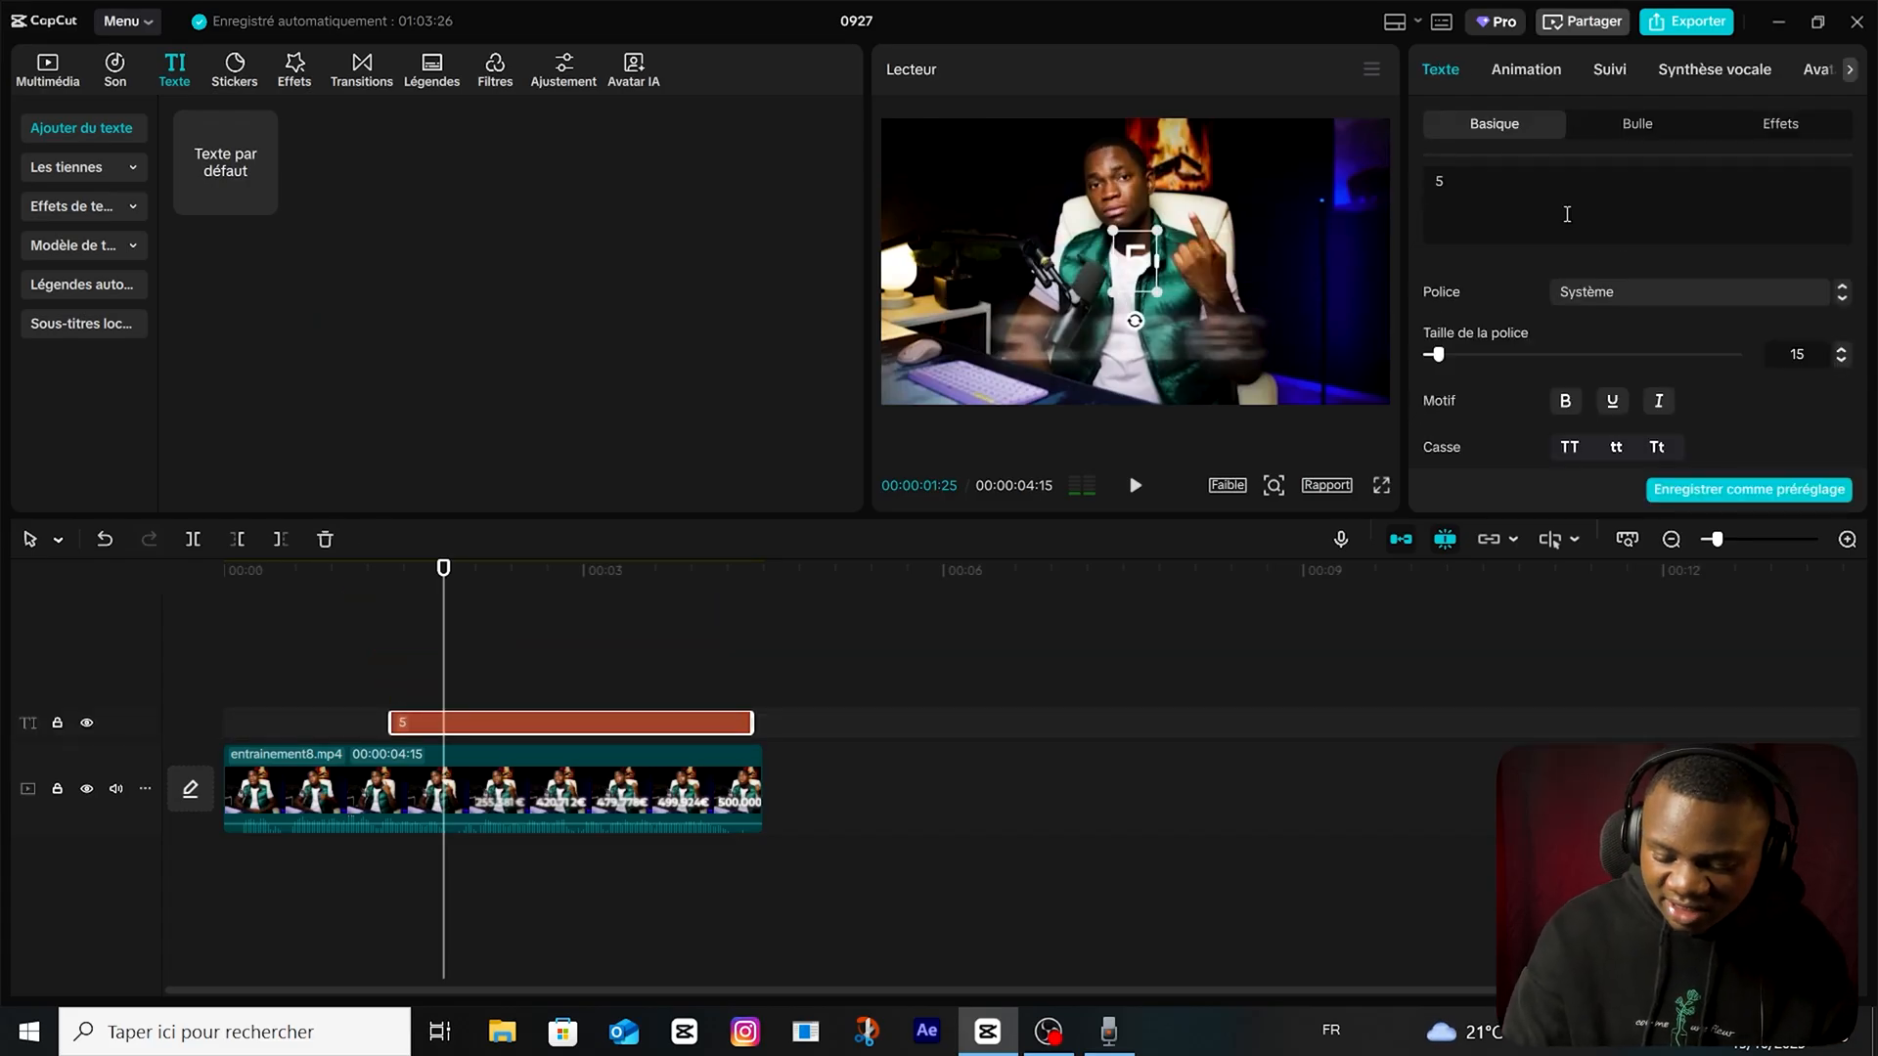
pyautogui.write('500000€')
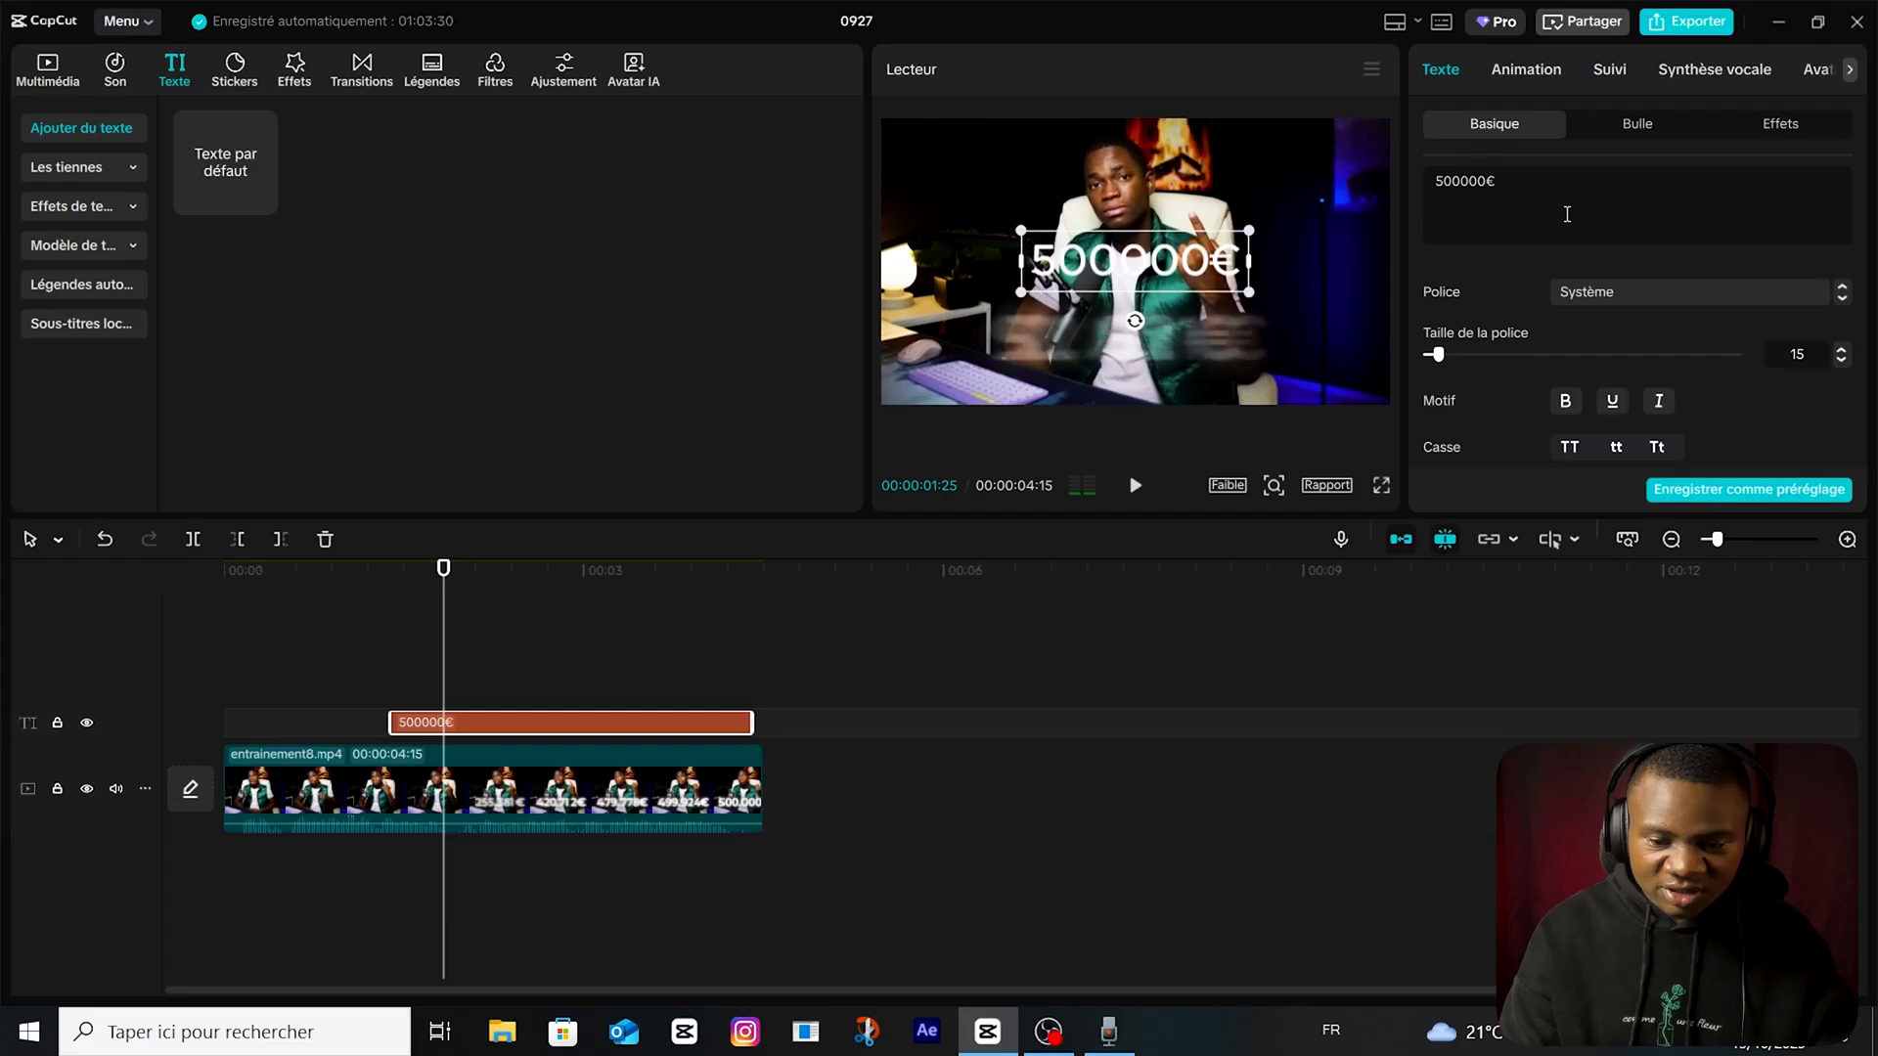
# Set the "500000€" text in Montserrat Bold, enlarge it slightly and place it low over the speaker.
pyautogui.hotkey('ctrl', 'a')
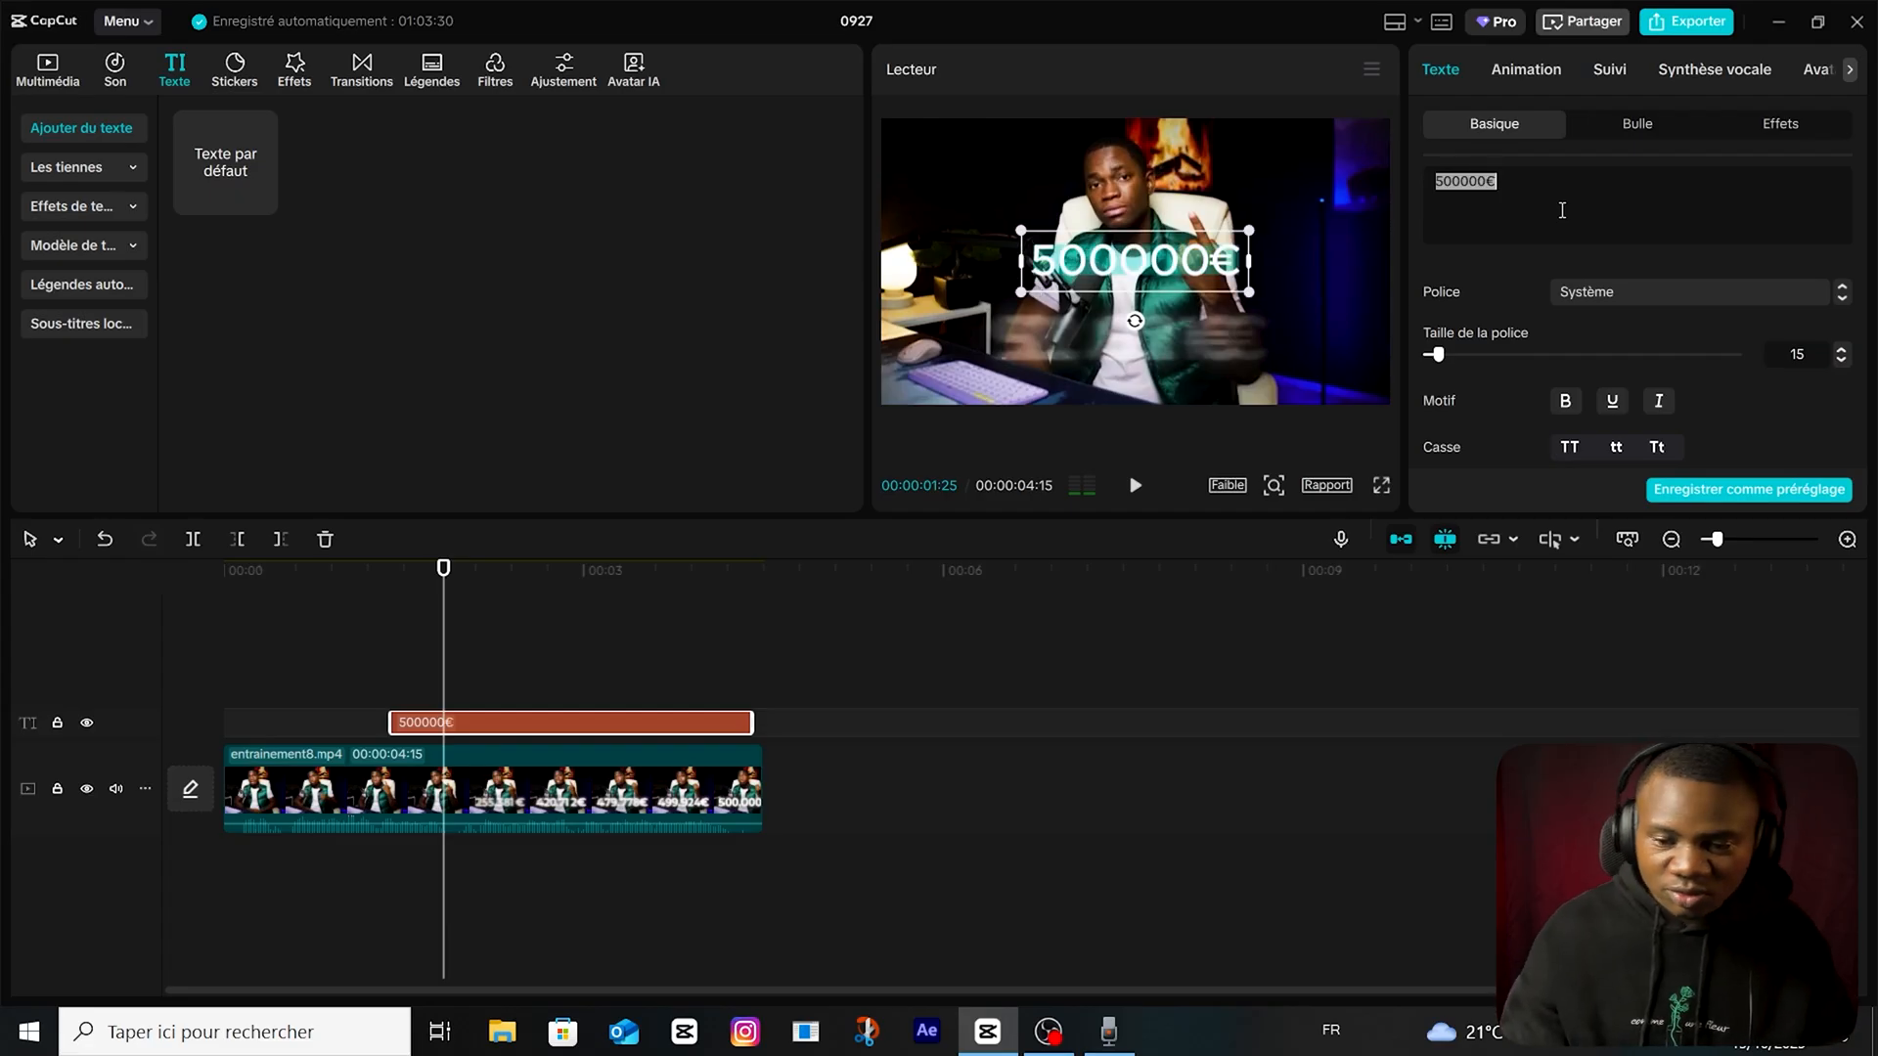
pyautogui.click(1613, 290)
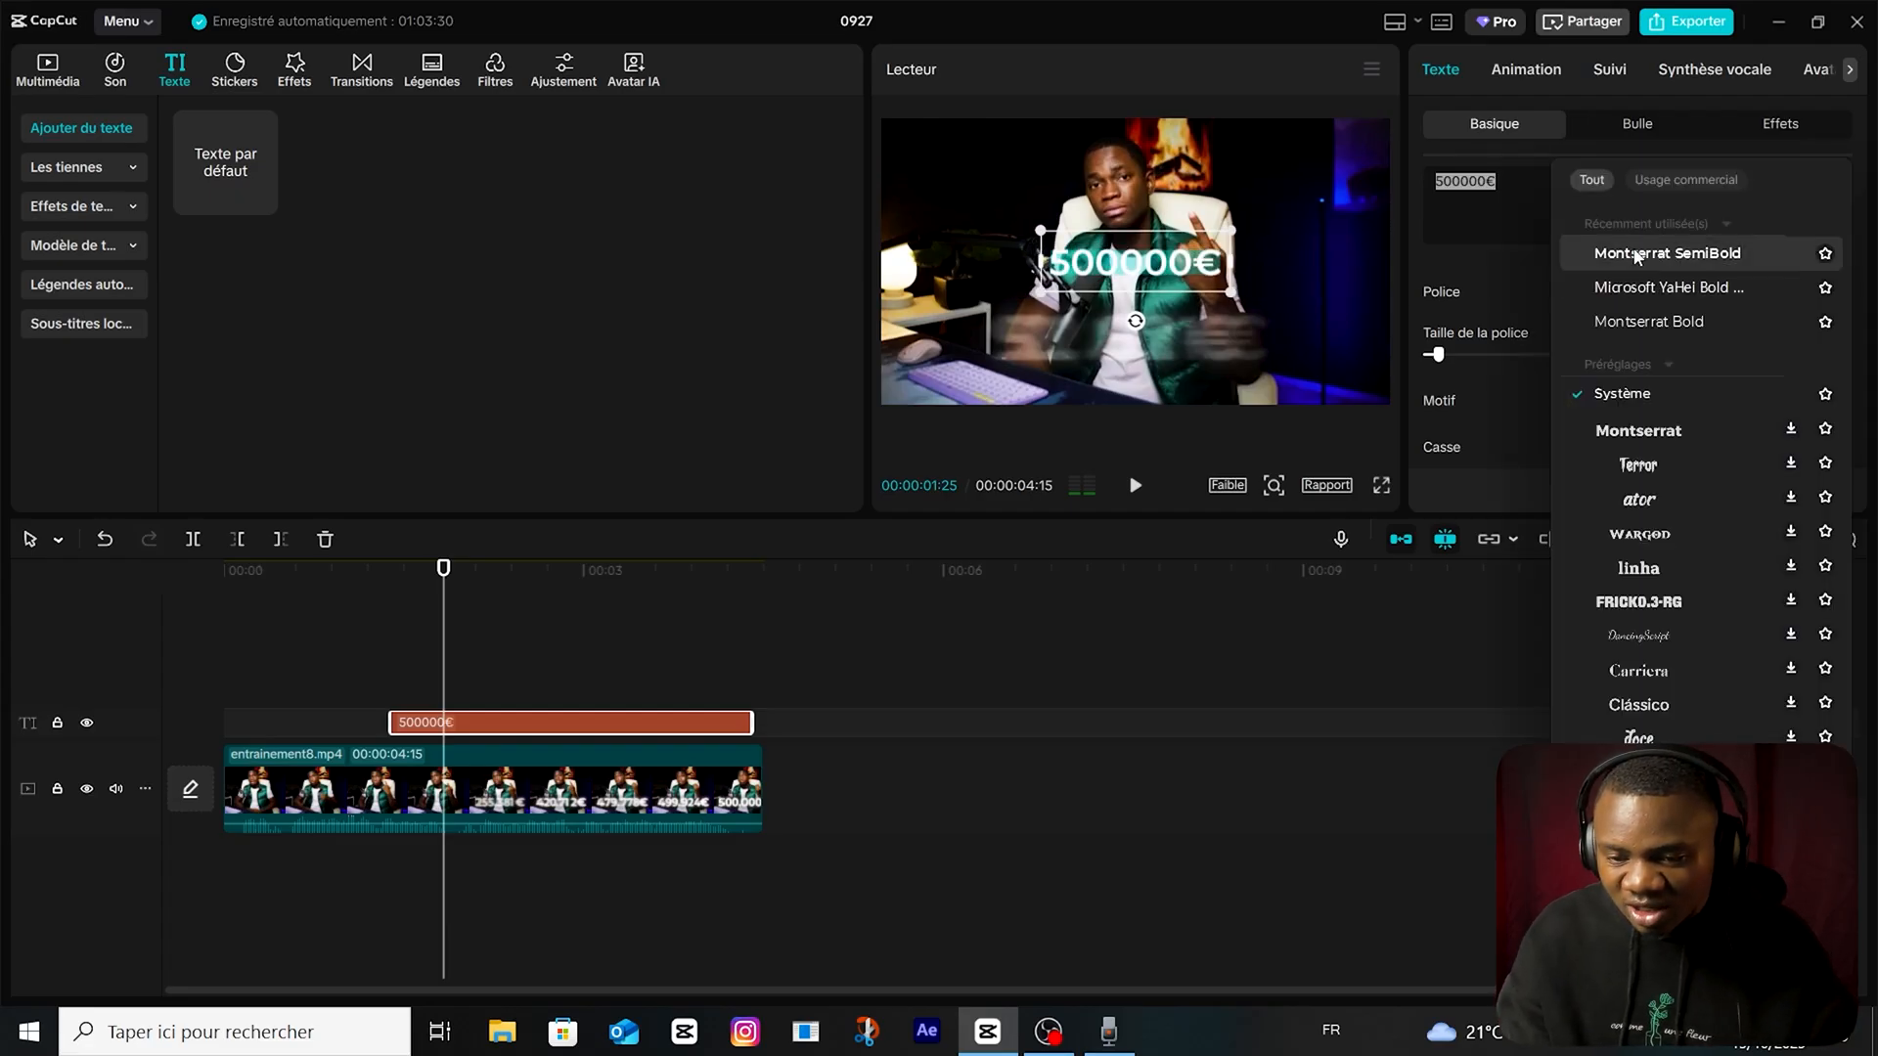
pyautogui.click(1624, 319)
pyautogui.moveTo(1091, 281); pyautogui.dragTo(1042, 368)
pyautogui.moveTo(1181, 378); pyautogui.dragTo(1247, 399)
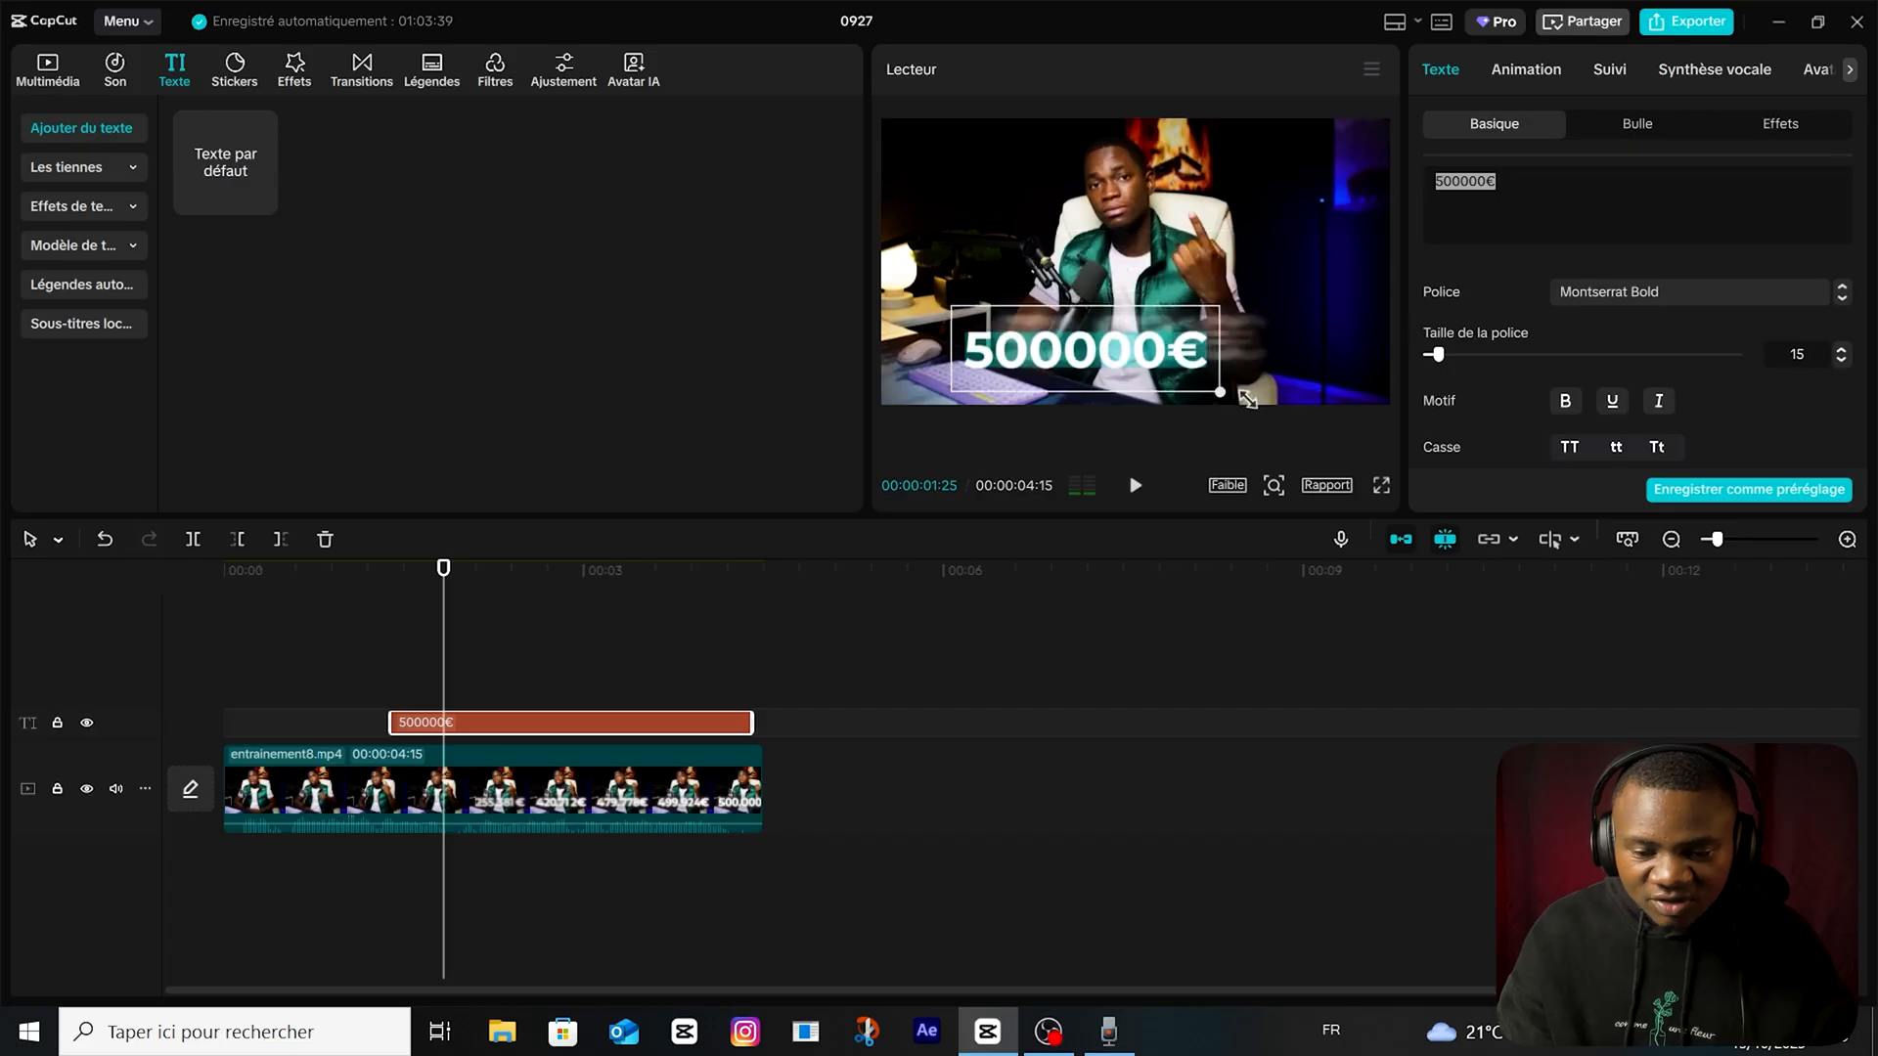
pyautogui.moveTo(1086, 349); pyautogui.dragTo(1090, 374)
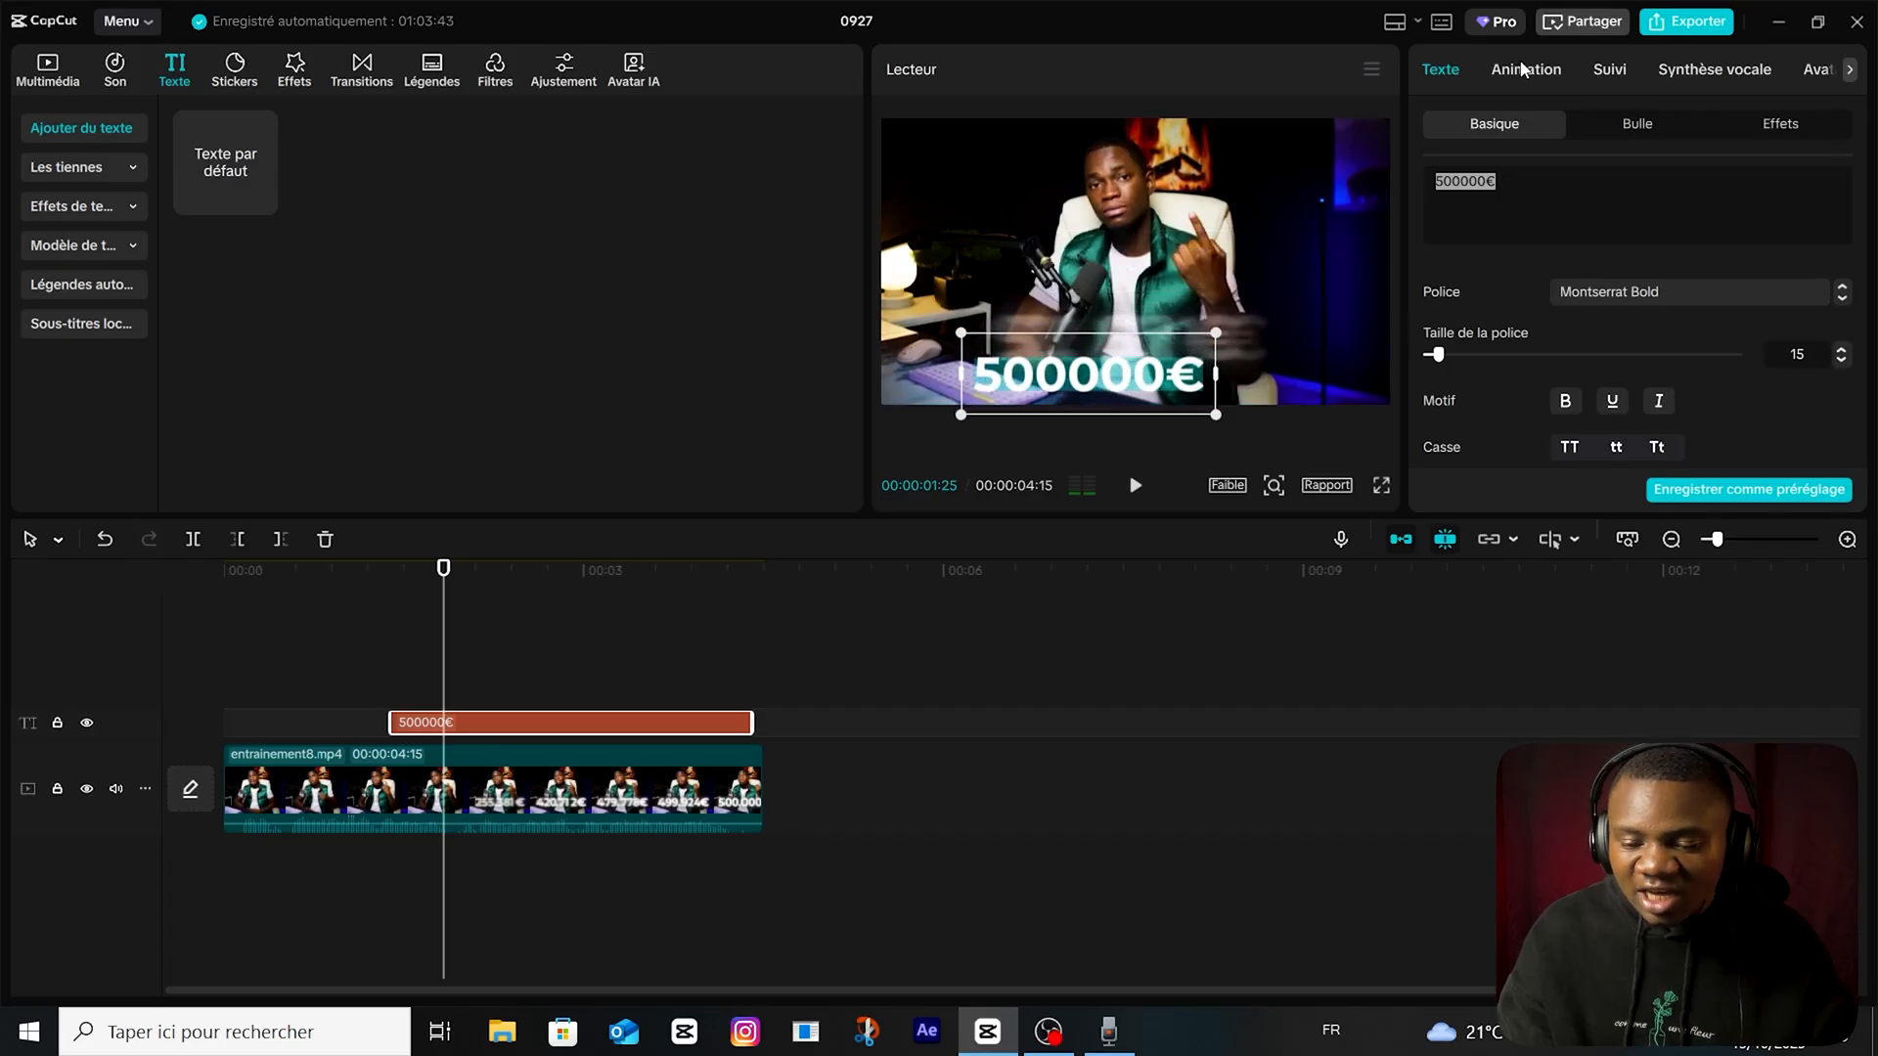
# Apply the random-character typewriter intro animation to the "500000€" text with a duration of 2.1 s.
pyautogui.click(1520, 66)
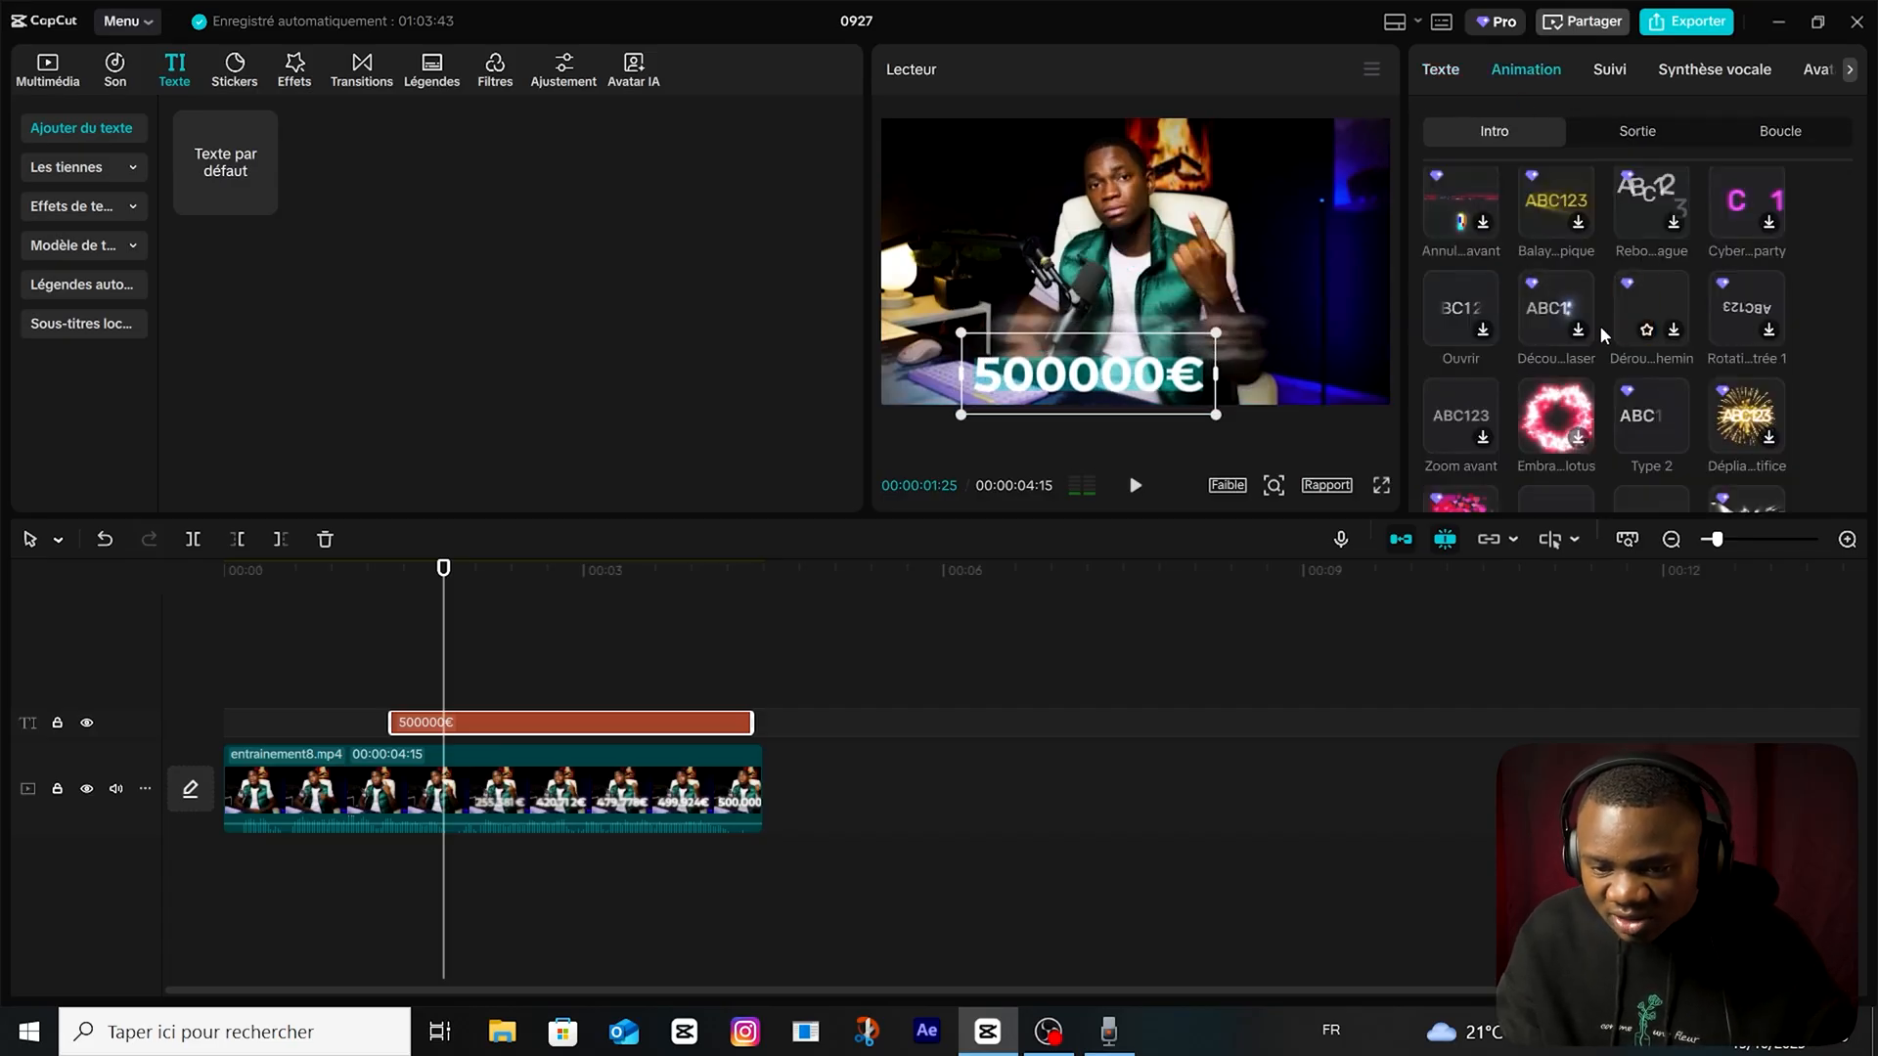
pyautogui.scroll(2, 1600, 339)
pyautogui.scroll(2, 1457, 338)
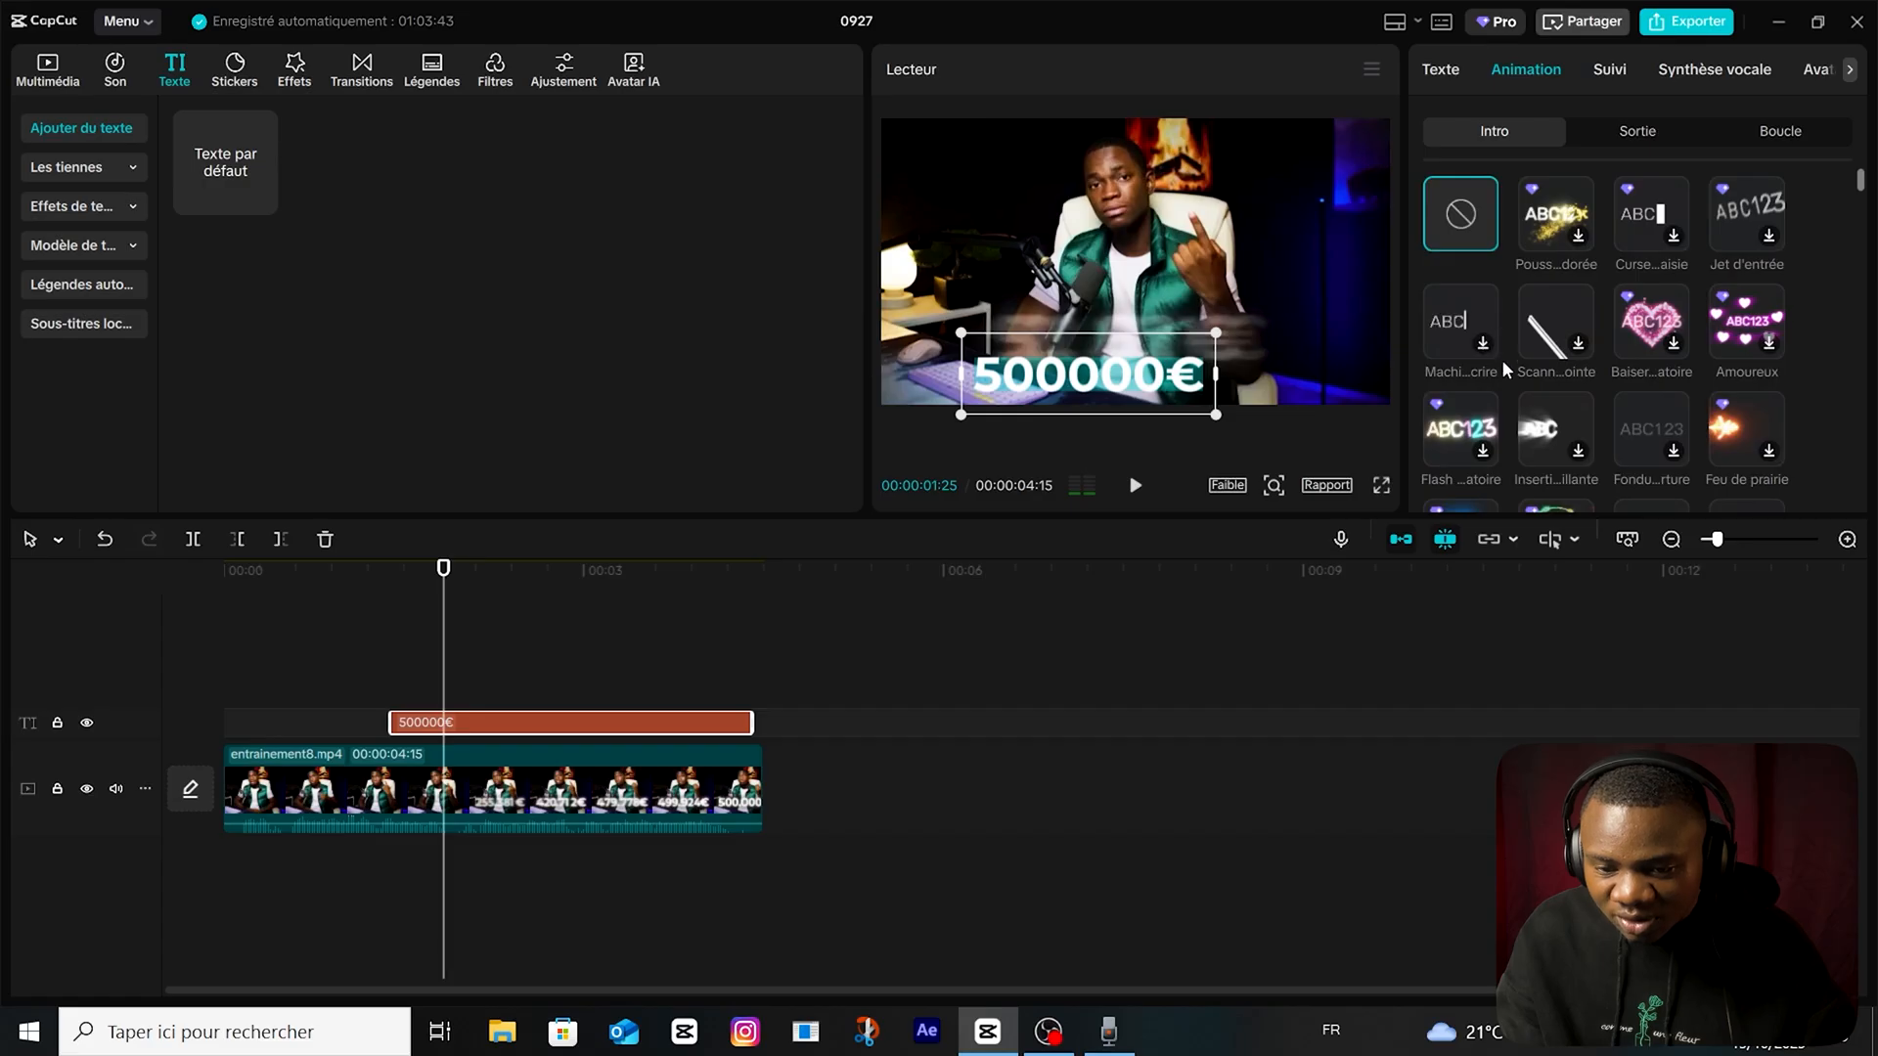
pyautogui.scroll(-3, 1507, 370)
pyautogui.click(1633, 366)
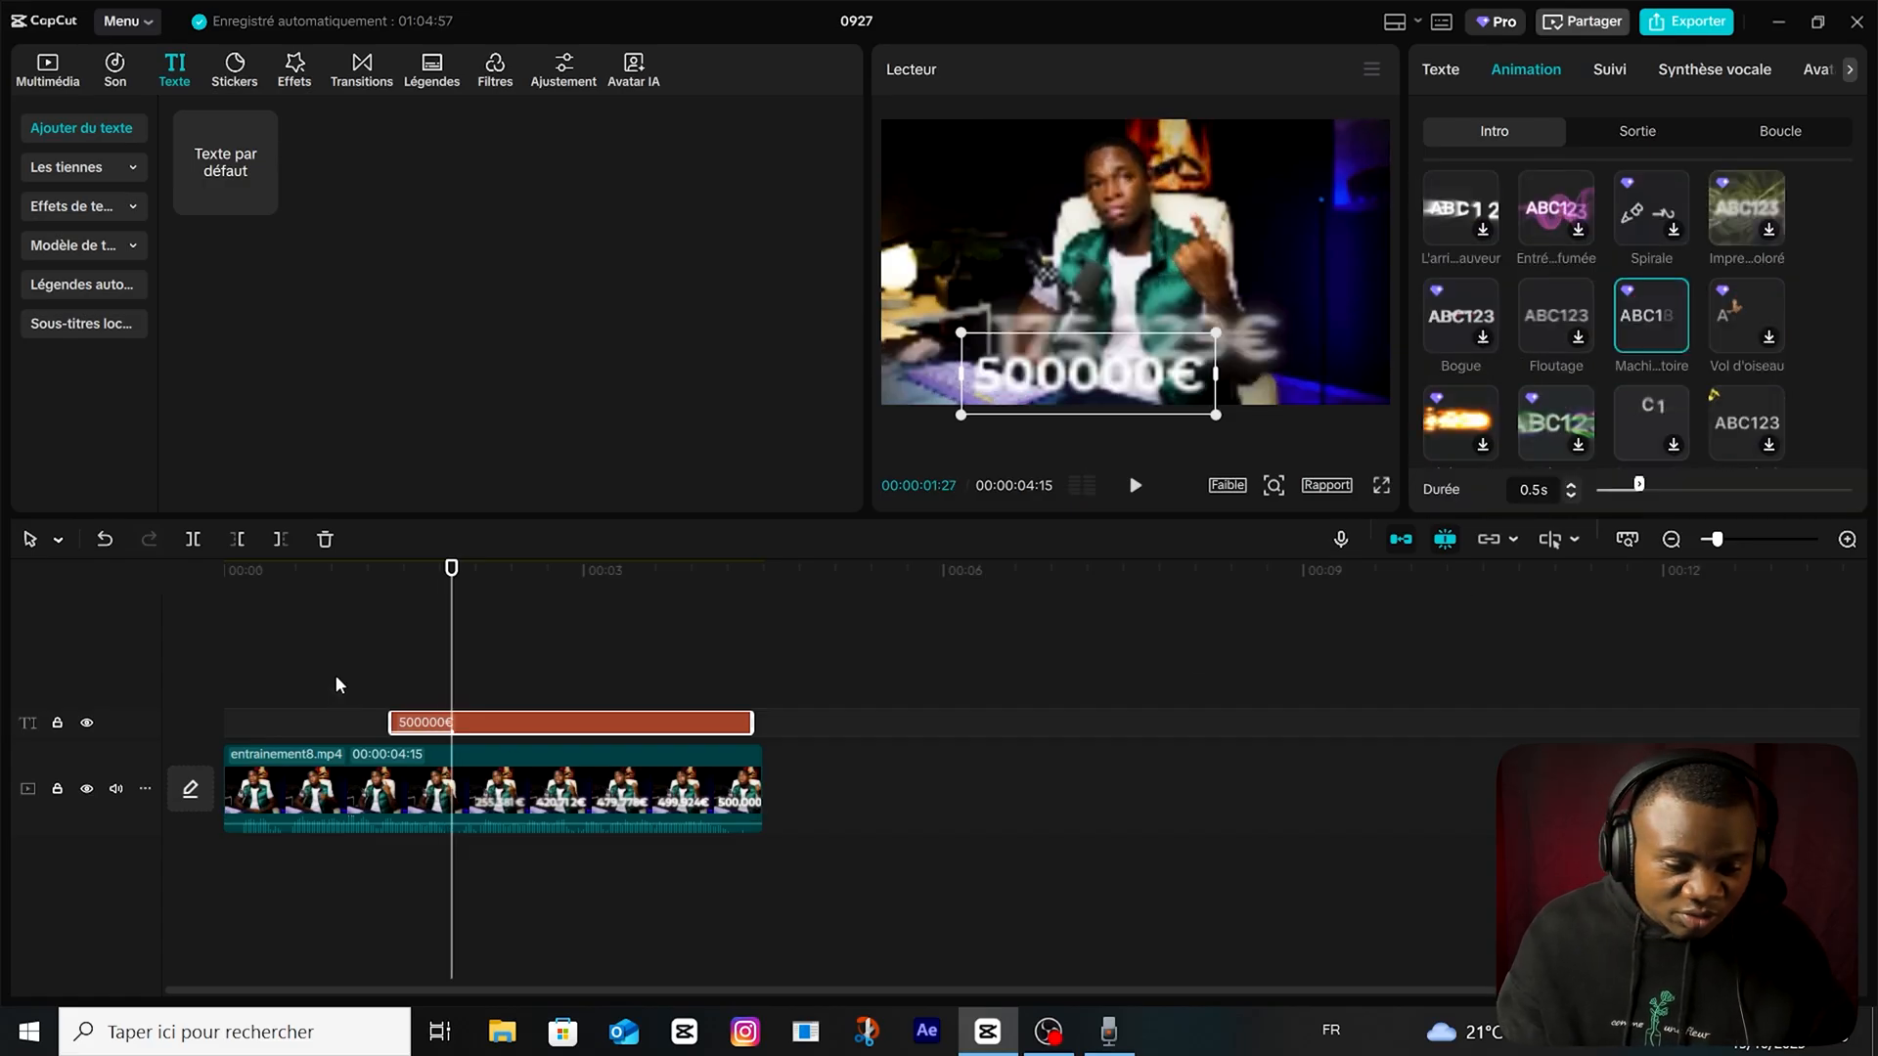
pyautogui.click(370, 672)
pyautogui.click(539, 722)
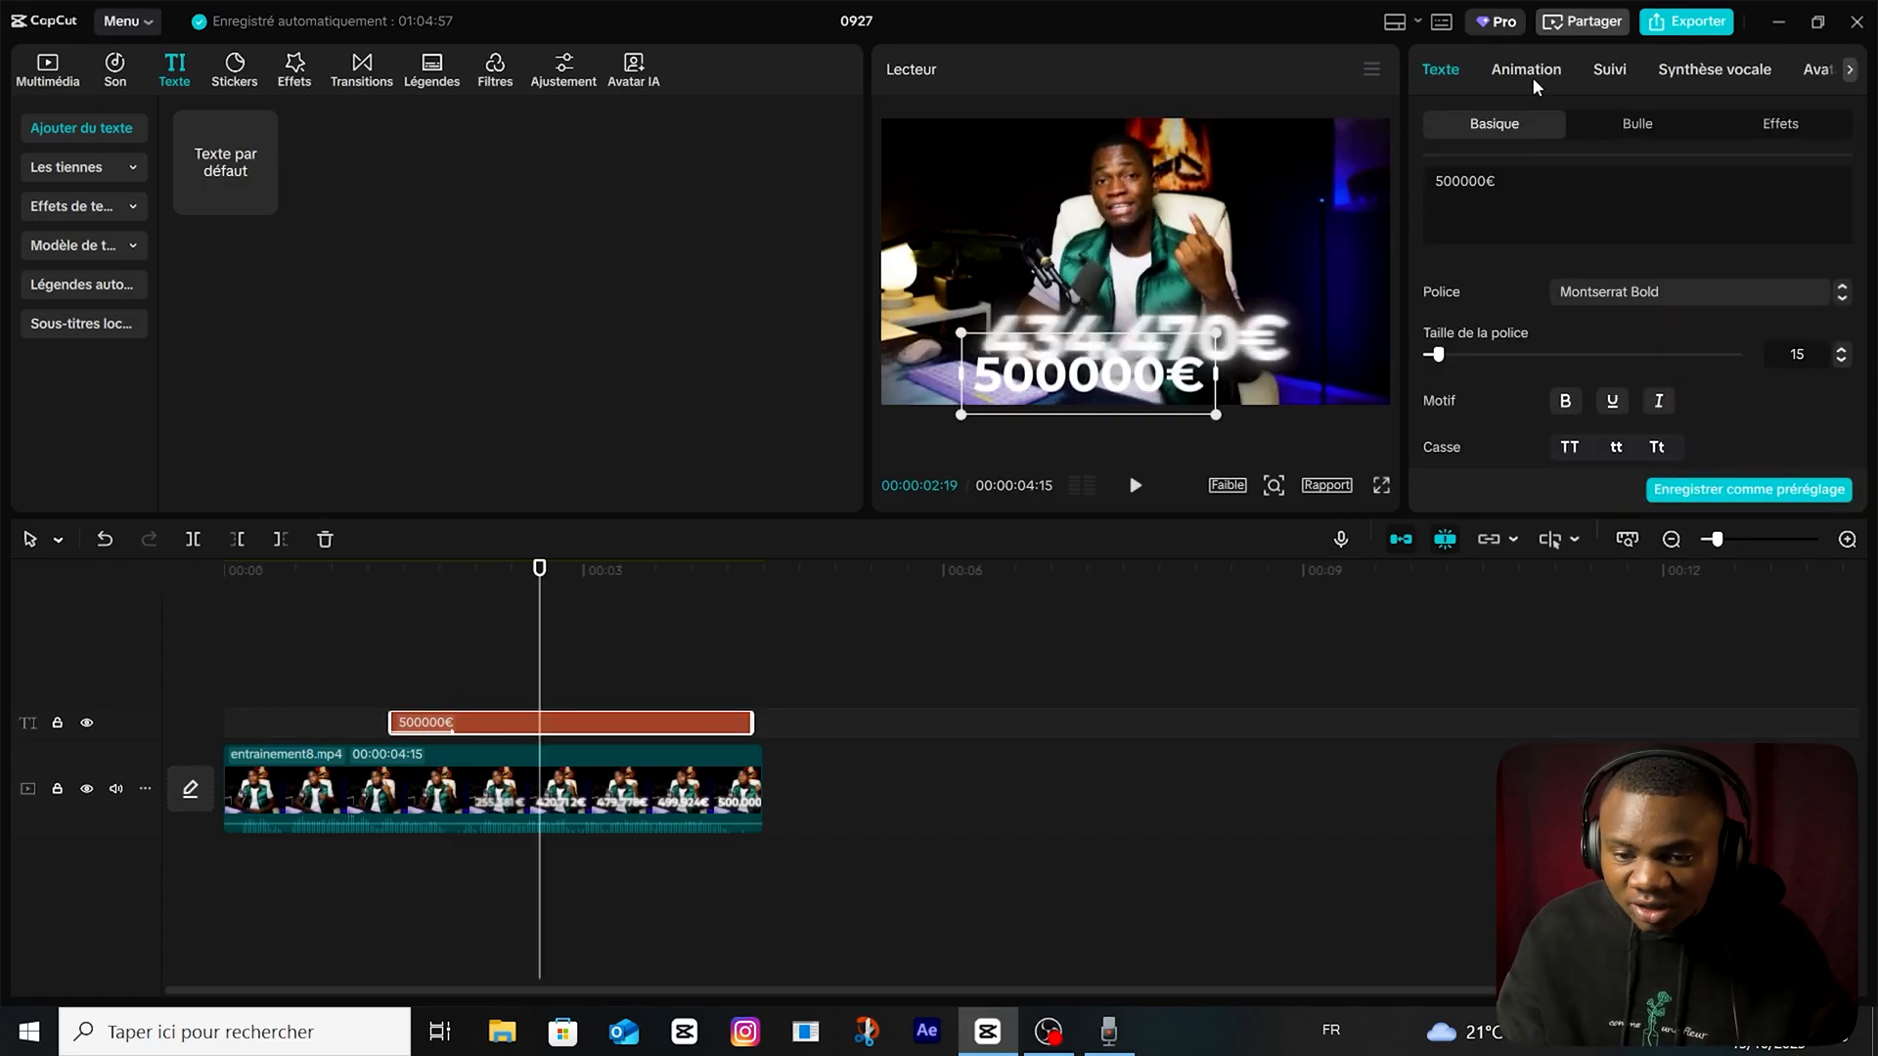
pyautogui.click(1534, 82)
pyautogui.moveTo(1668, 489); pyautogui.dragTo(1773, 489)
# Enlarge the "500000€" text and position it around the amount already shown in the video.
pyautogui.rightClick(641, 722)
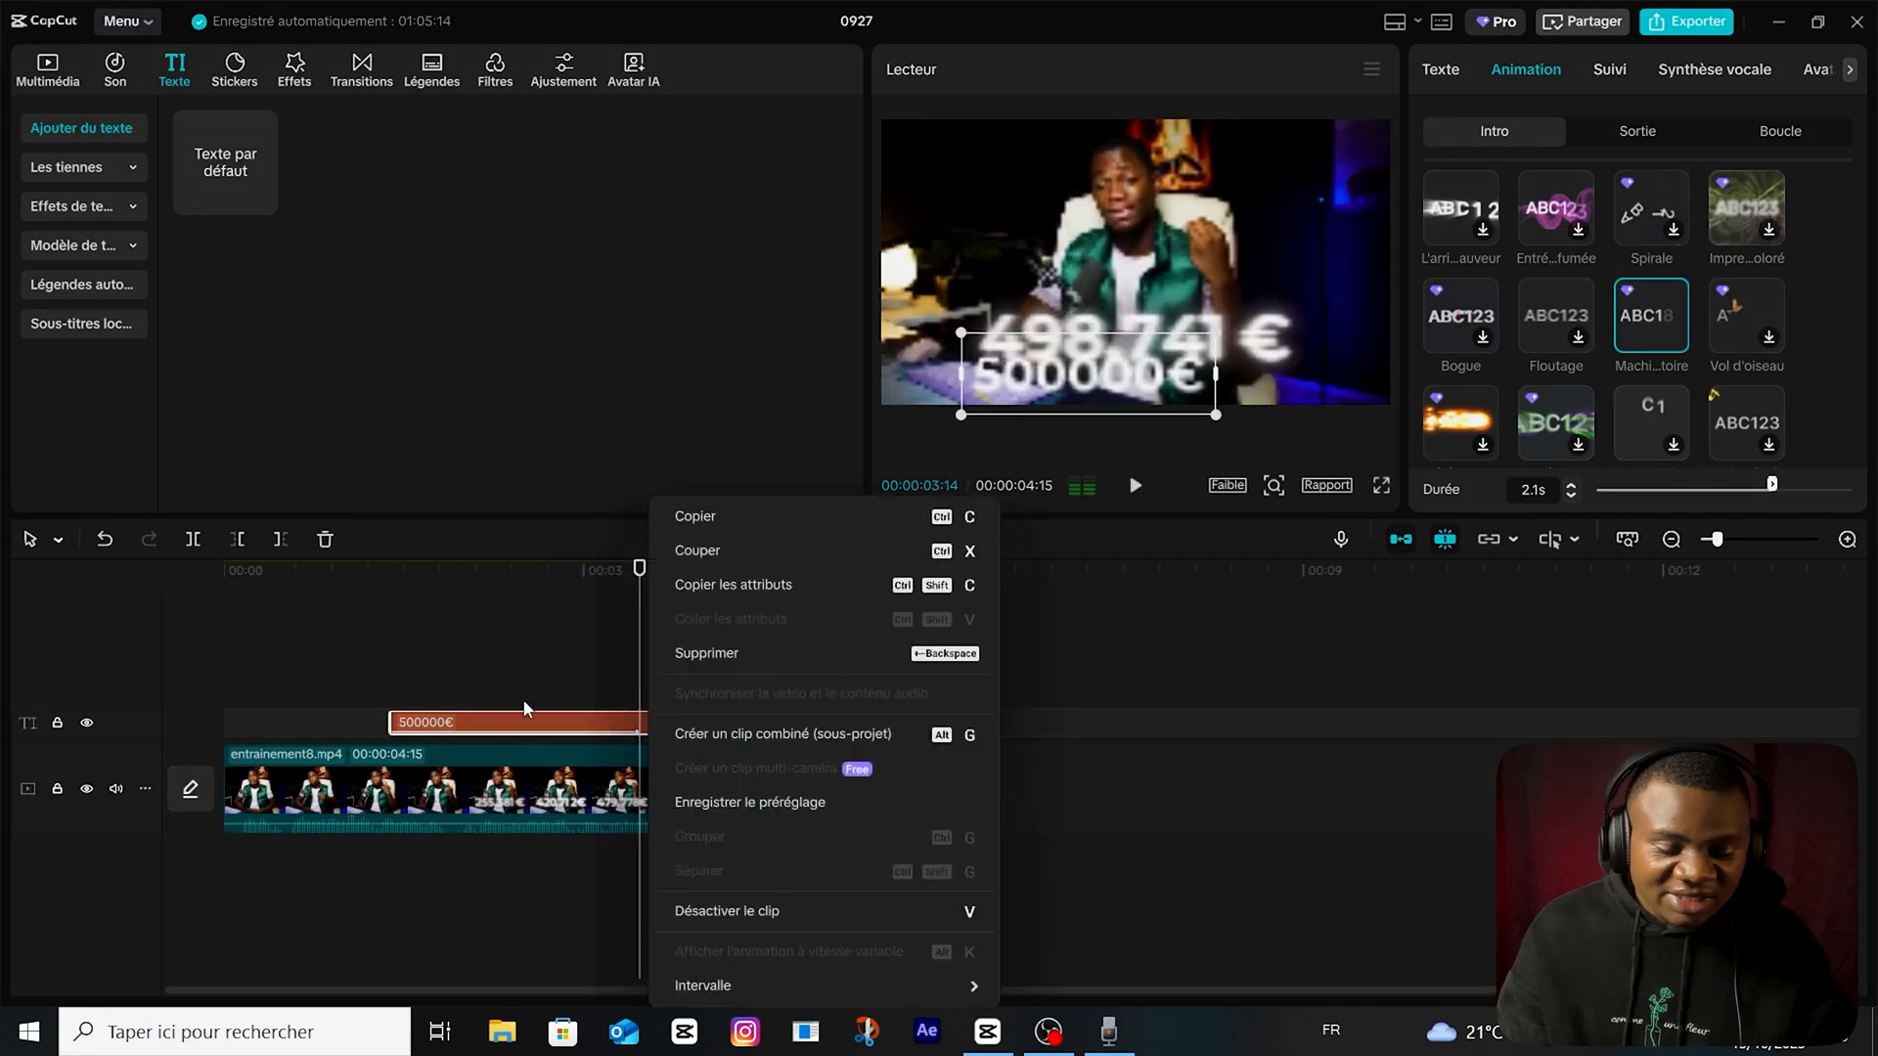
pyautogui.click(500, 671)
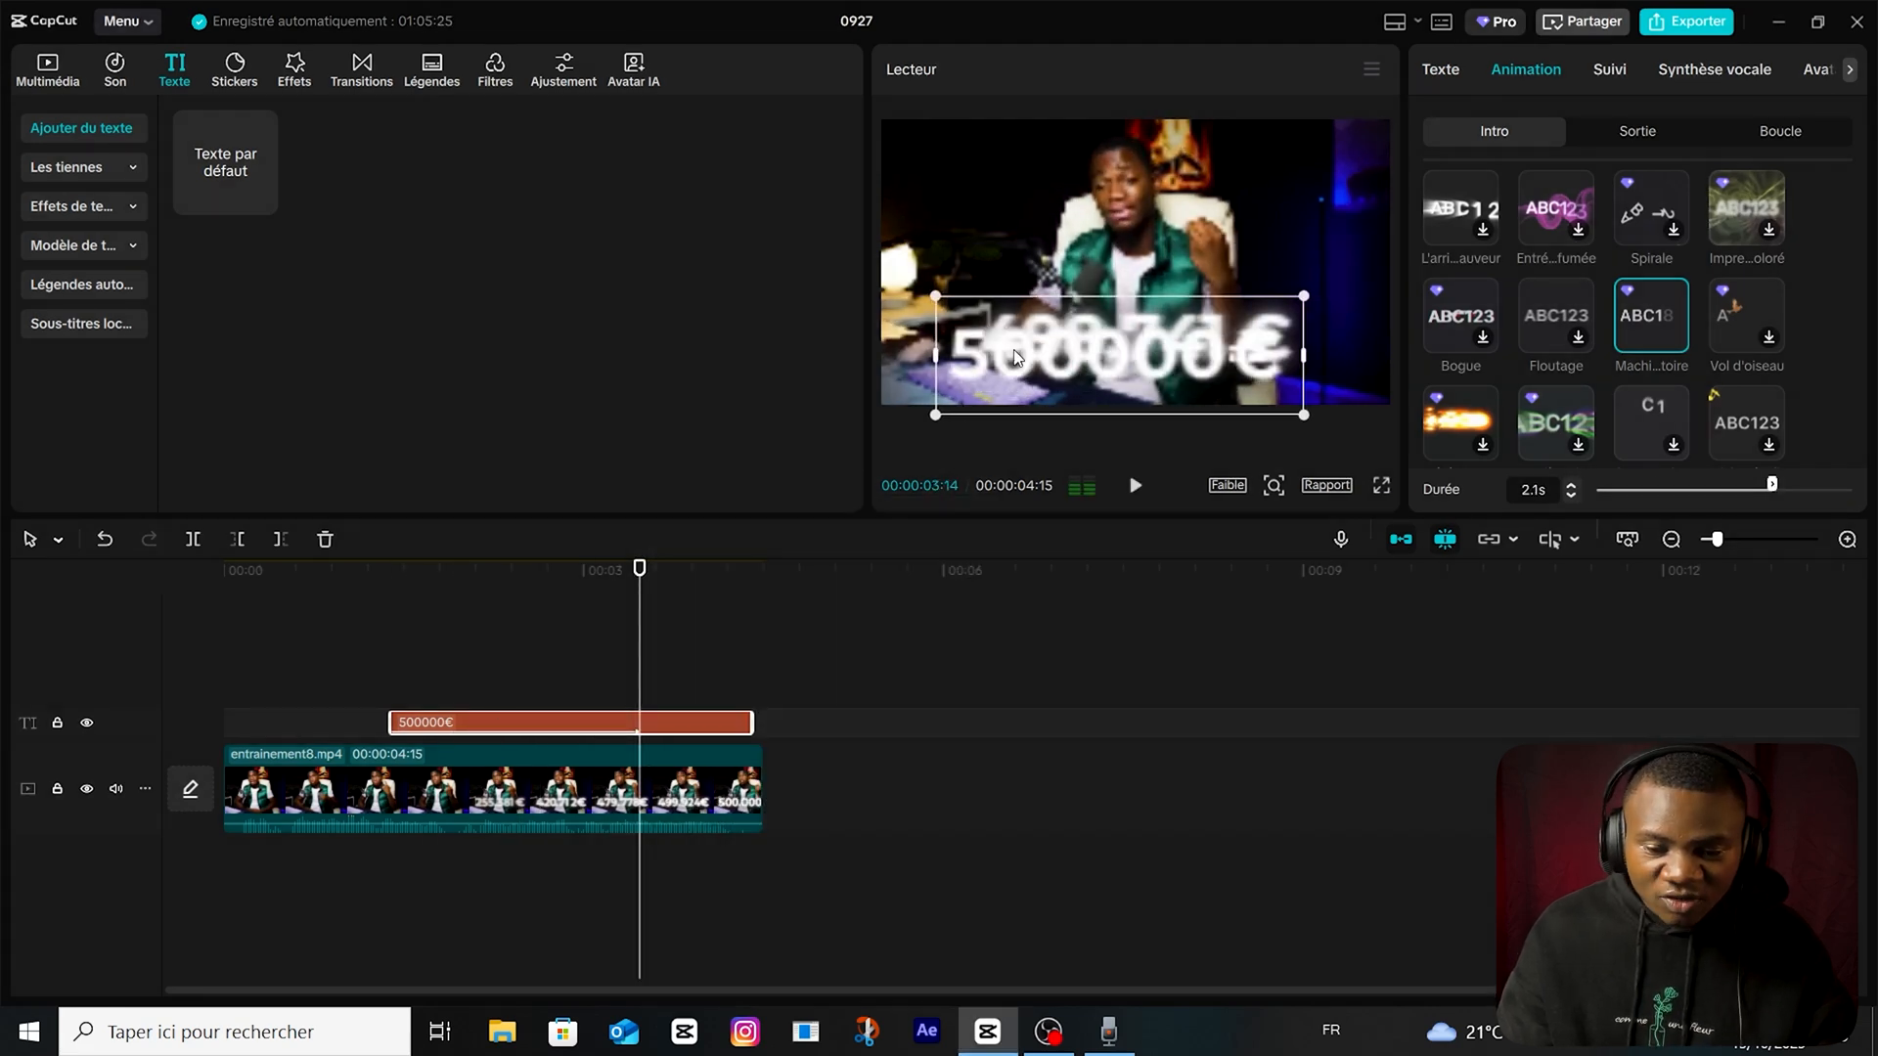
pyautogui.moveTo(1013, 350); pyautogui.dragTo(1013, 340)
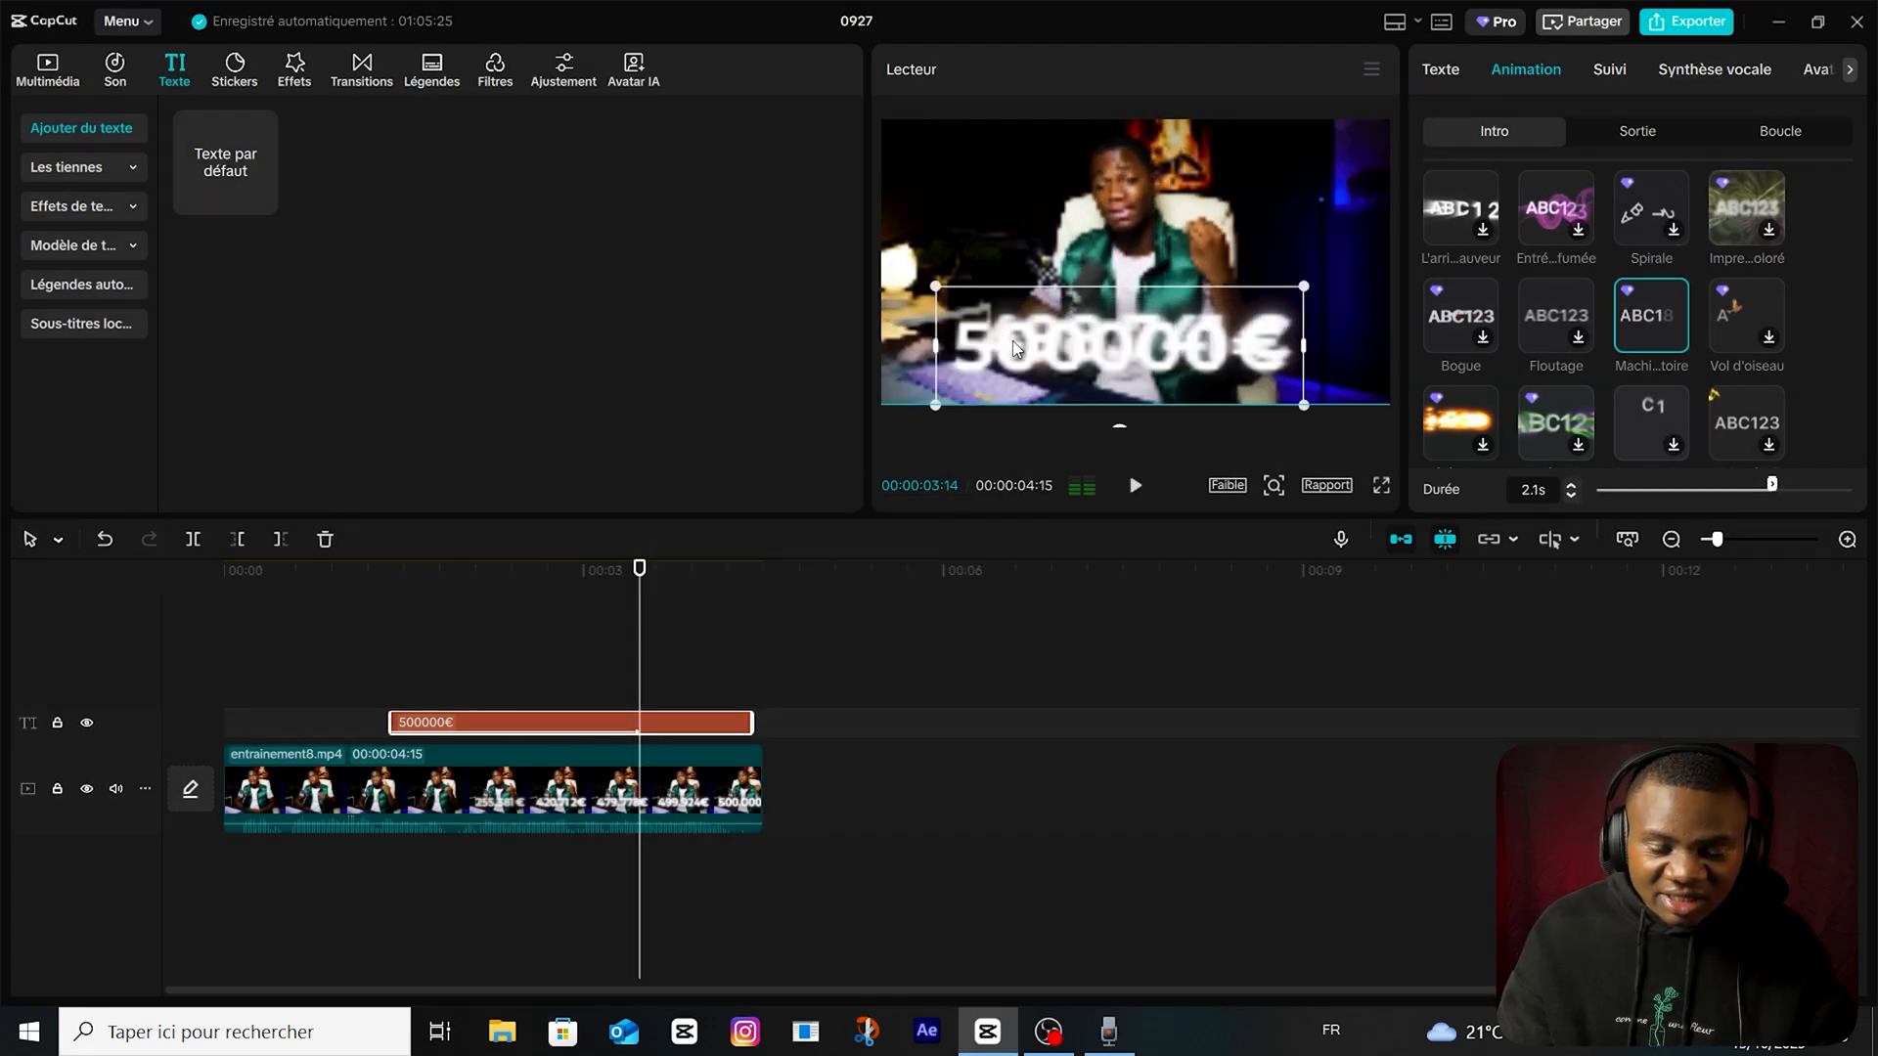
pyautogui.click(454, 722)
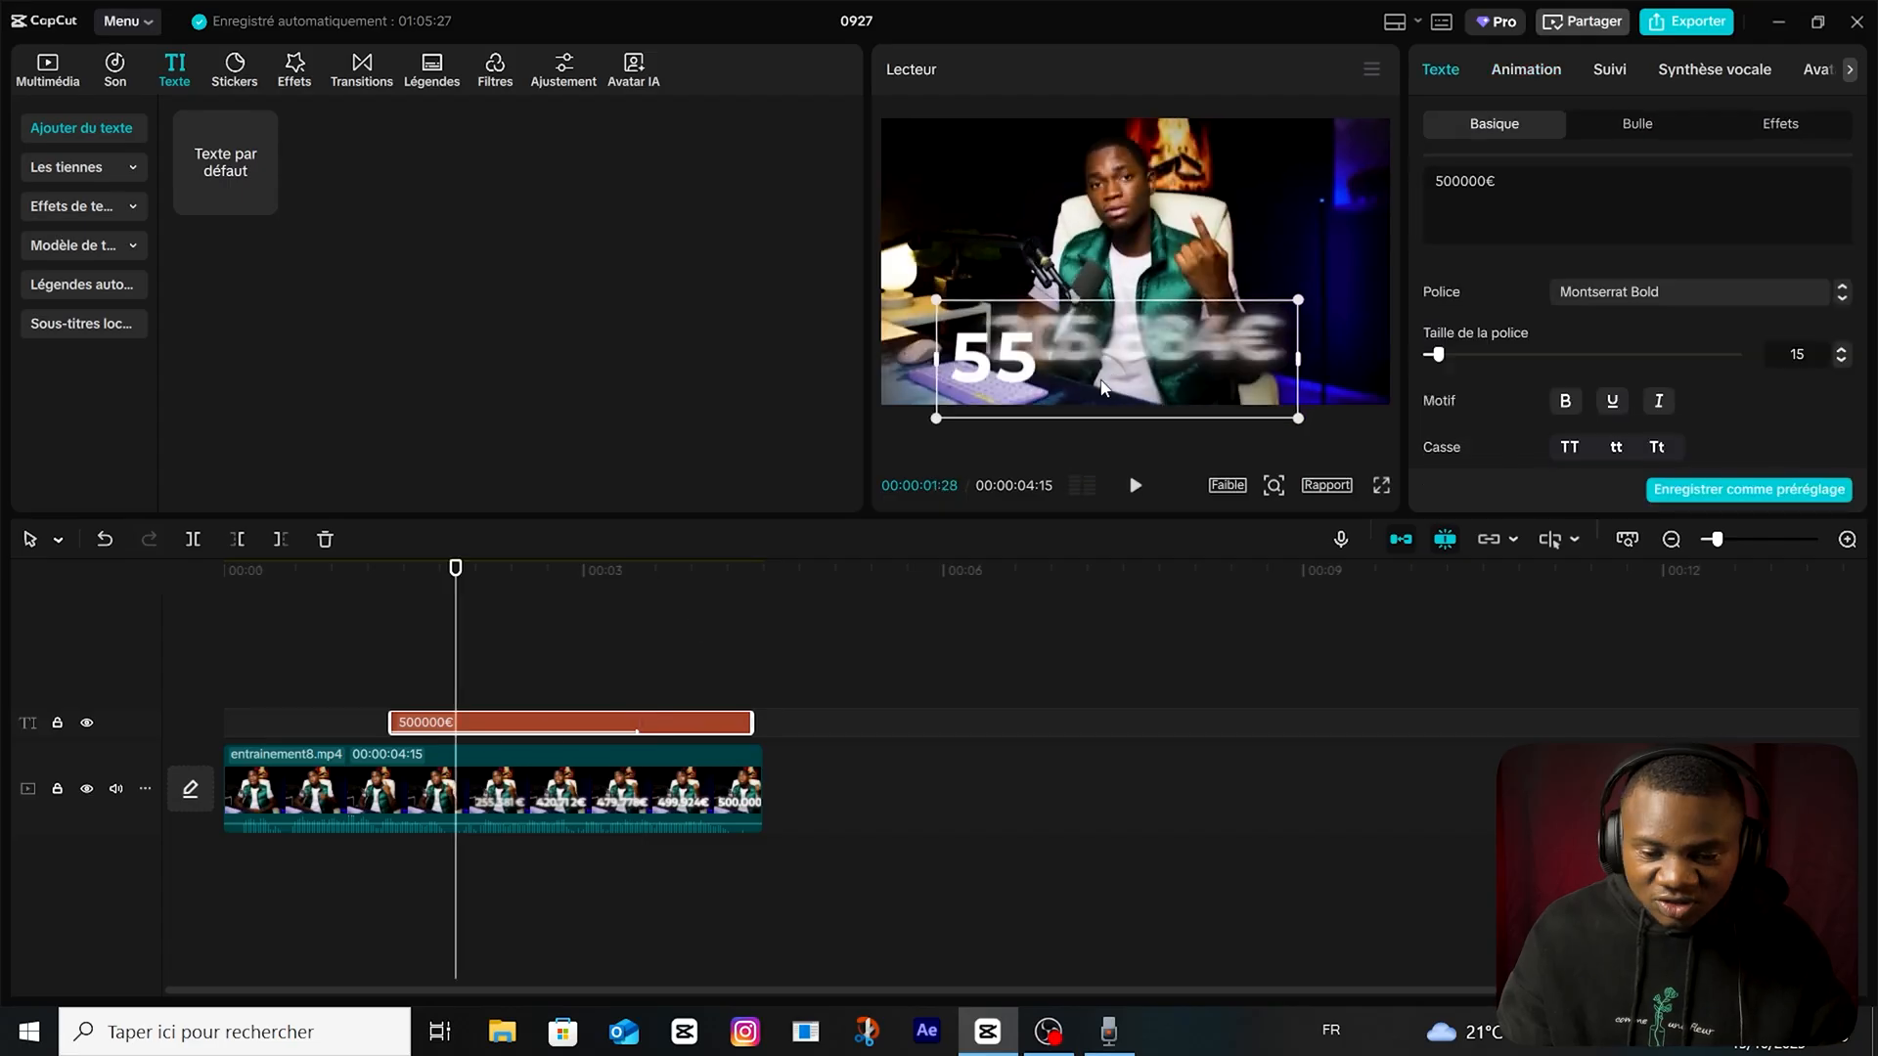
# Turn the "500000€" text into a compound clip and apply the Lueur 2 effect to it.
pyautogui.rightClick(431, 732)
pyautogui.click(544, 733)
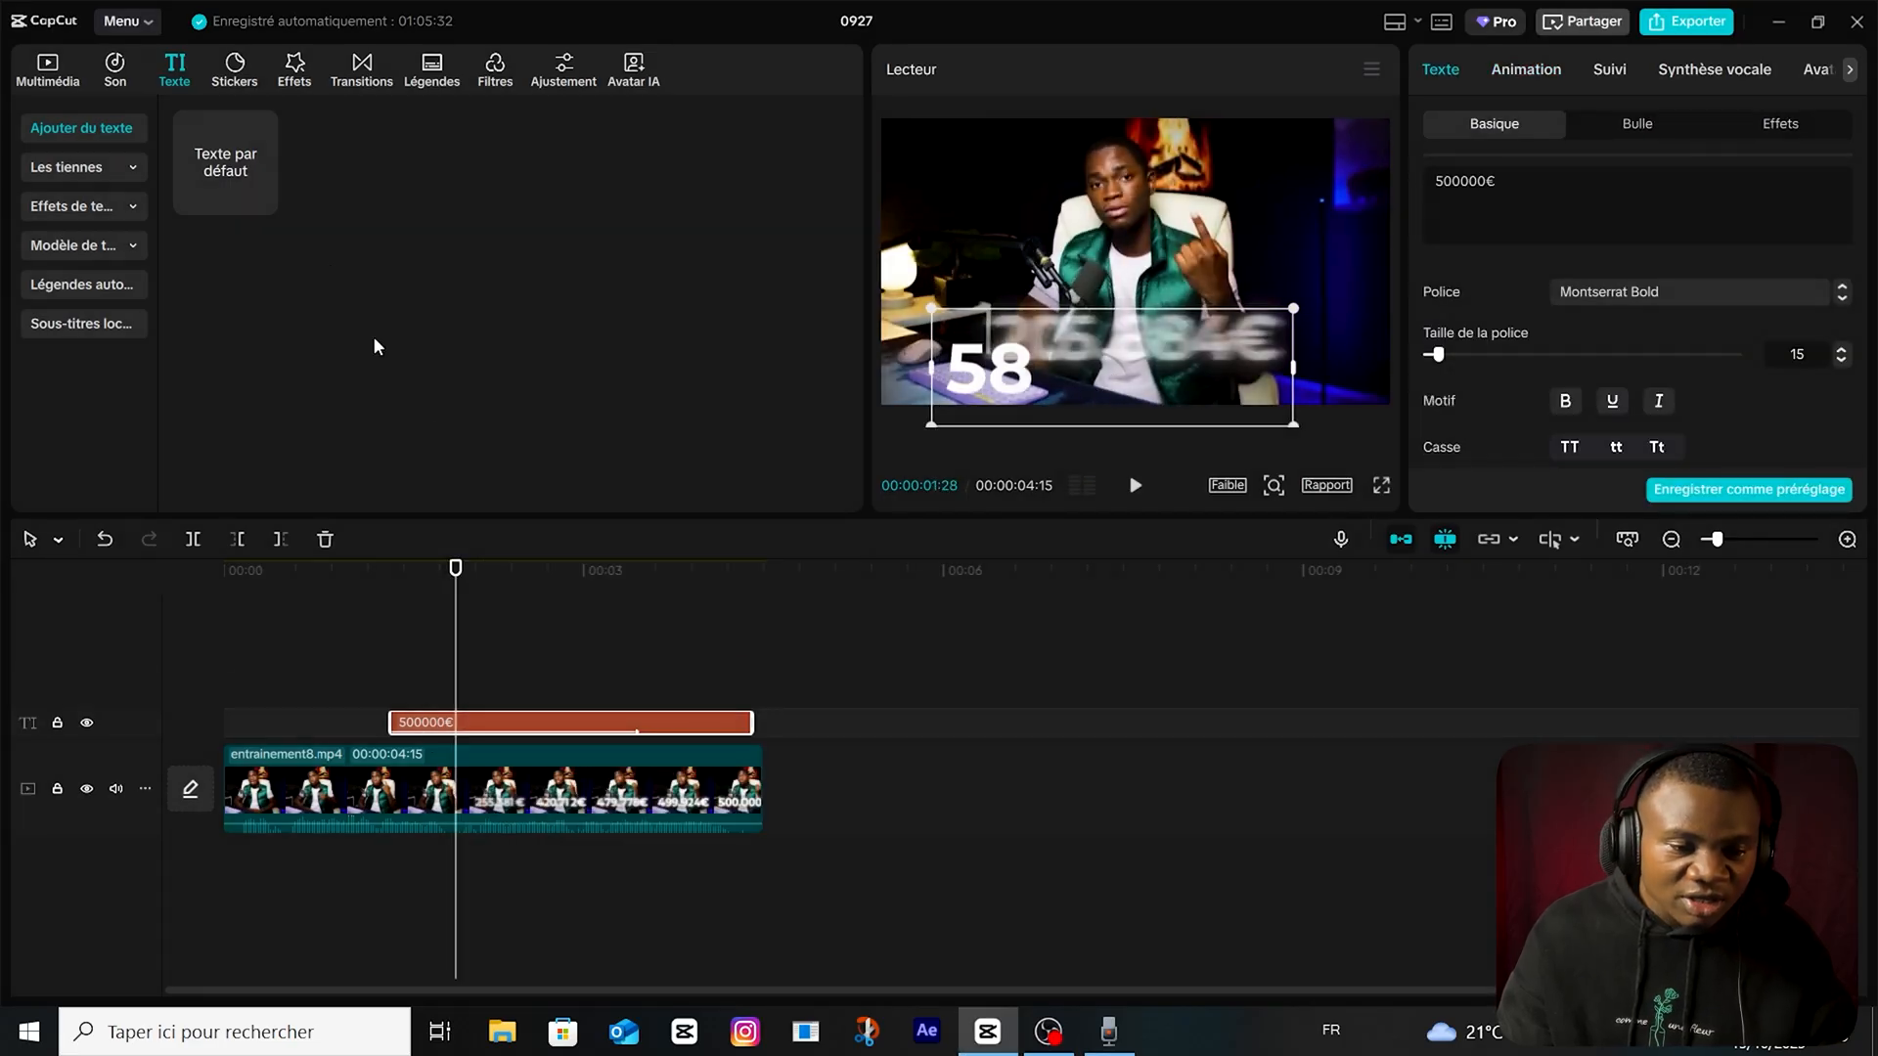
pyautogui.click(296, 68)
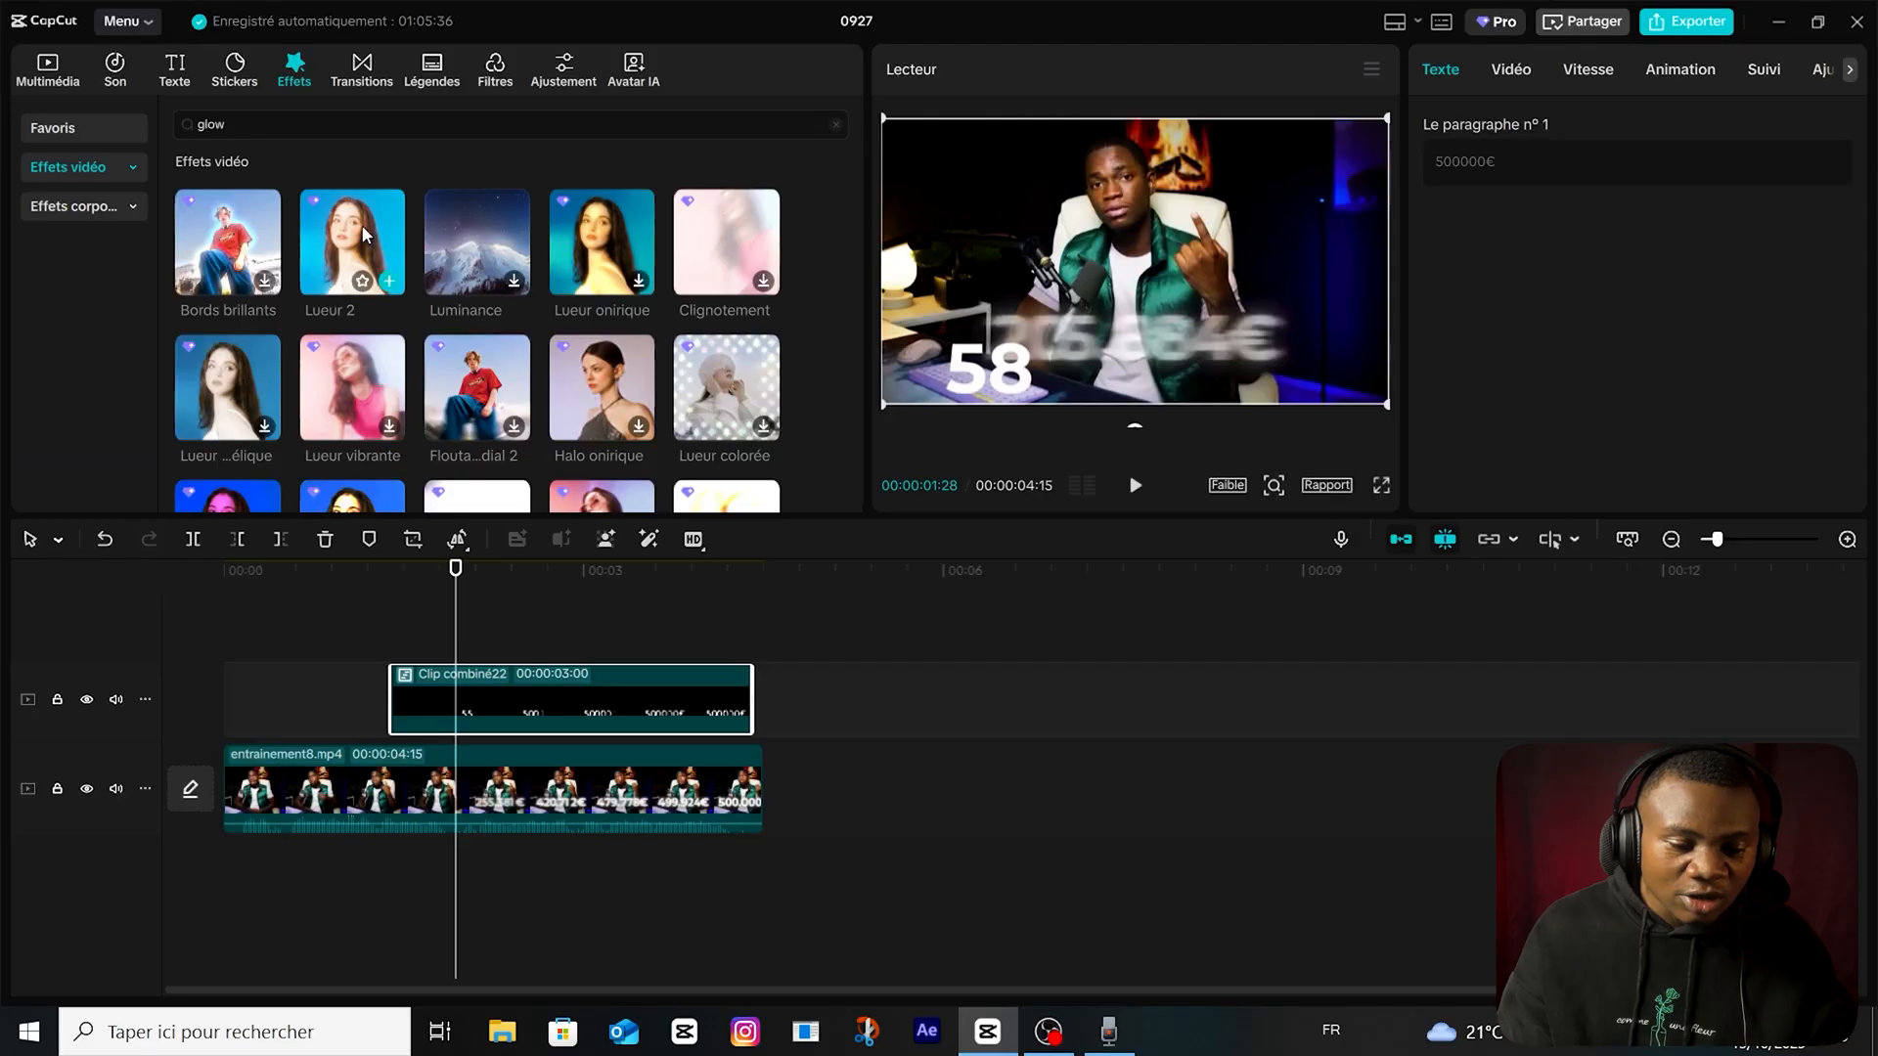
pyautogui.moveTo(361, 225); pyautogui.dragTo(498, 638)
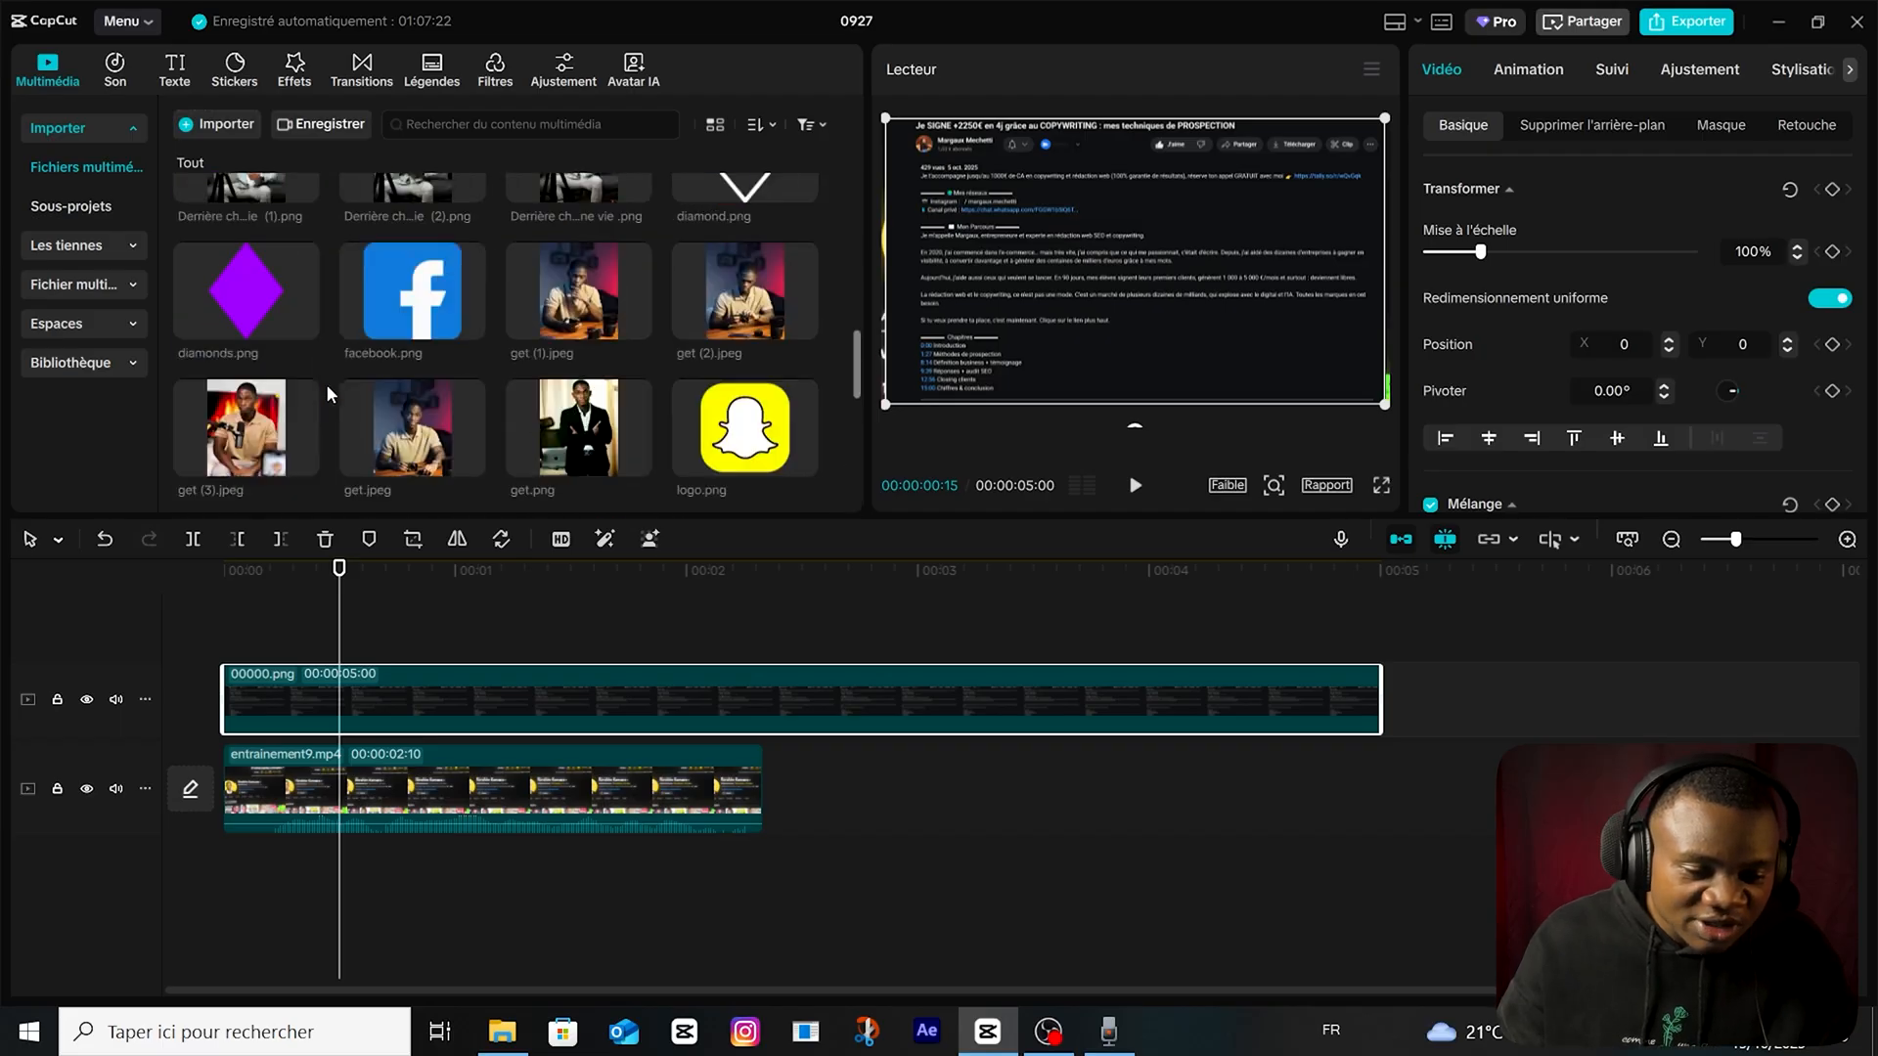
# Place the purple studio background image on a track above 00000.png and apply a Rectangle mask to it.
pyautogui.scroll(-5, 326, 385)
pyautogui.scroll(-5, 361, 342)
pyautogui.scroll(5, 401, 307)
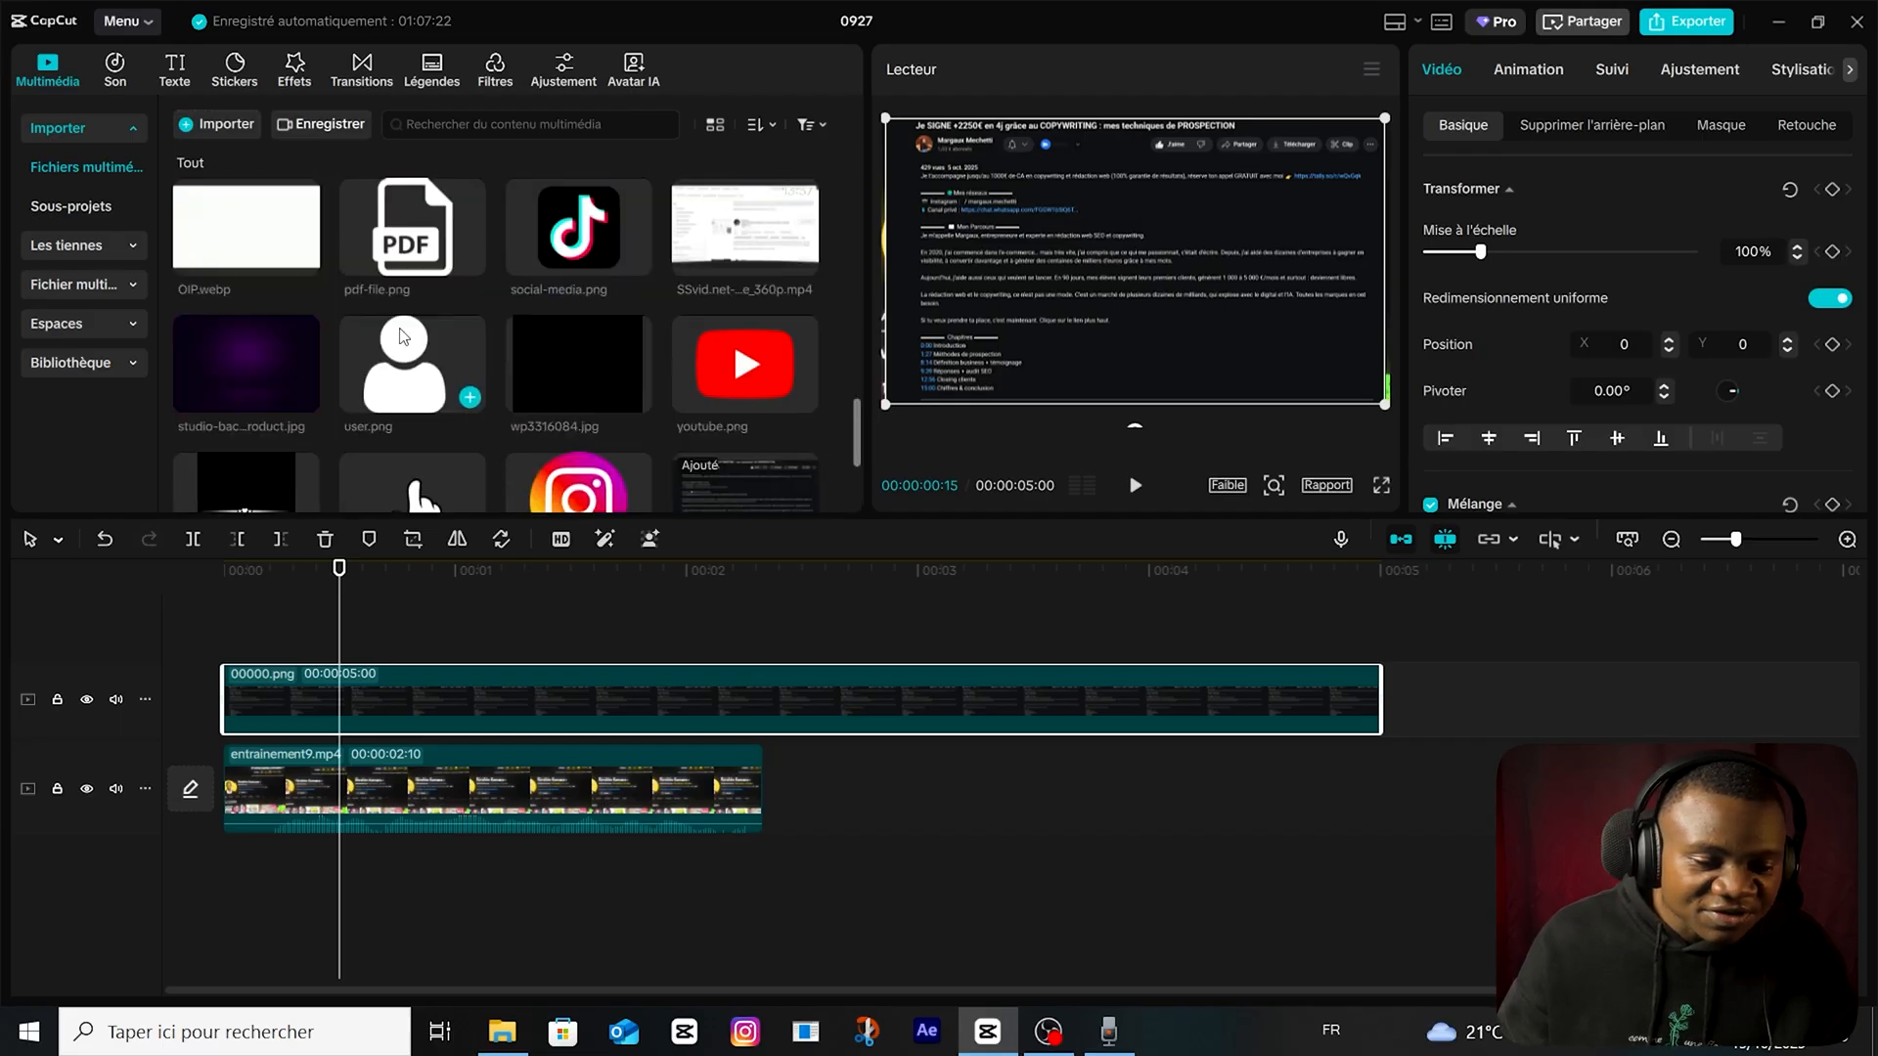
pyautogui.scroll(-3, 399, 329)
pyautogui.scroll(2, 399, 348)
pyautogui.moveTo(274, 366); pyautogui.dragTo(365, 684)
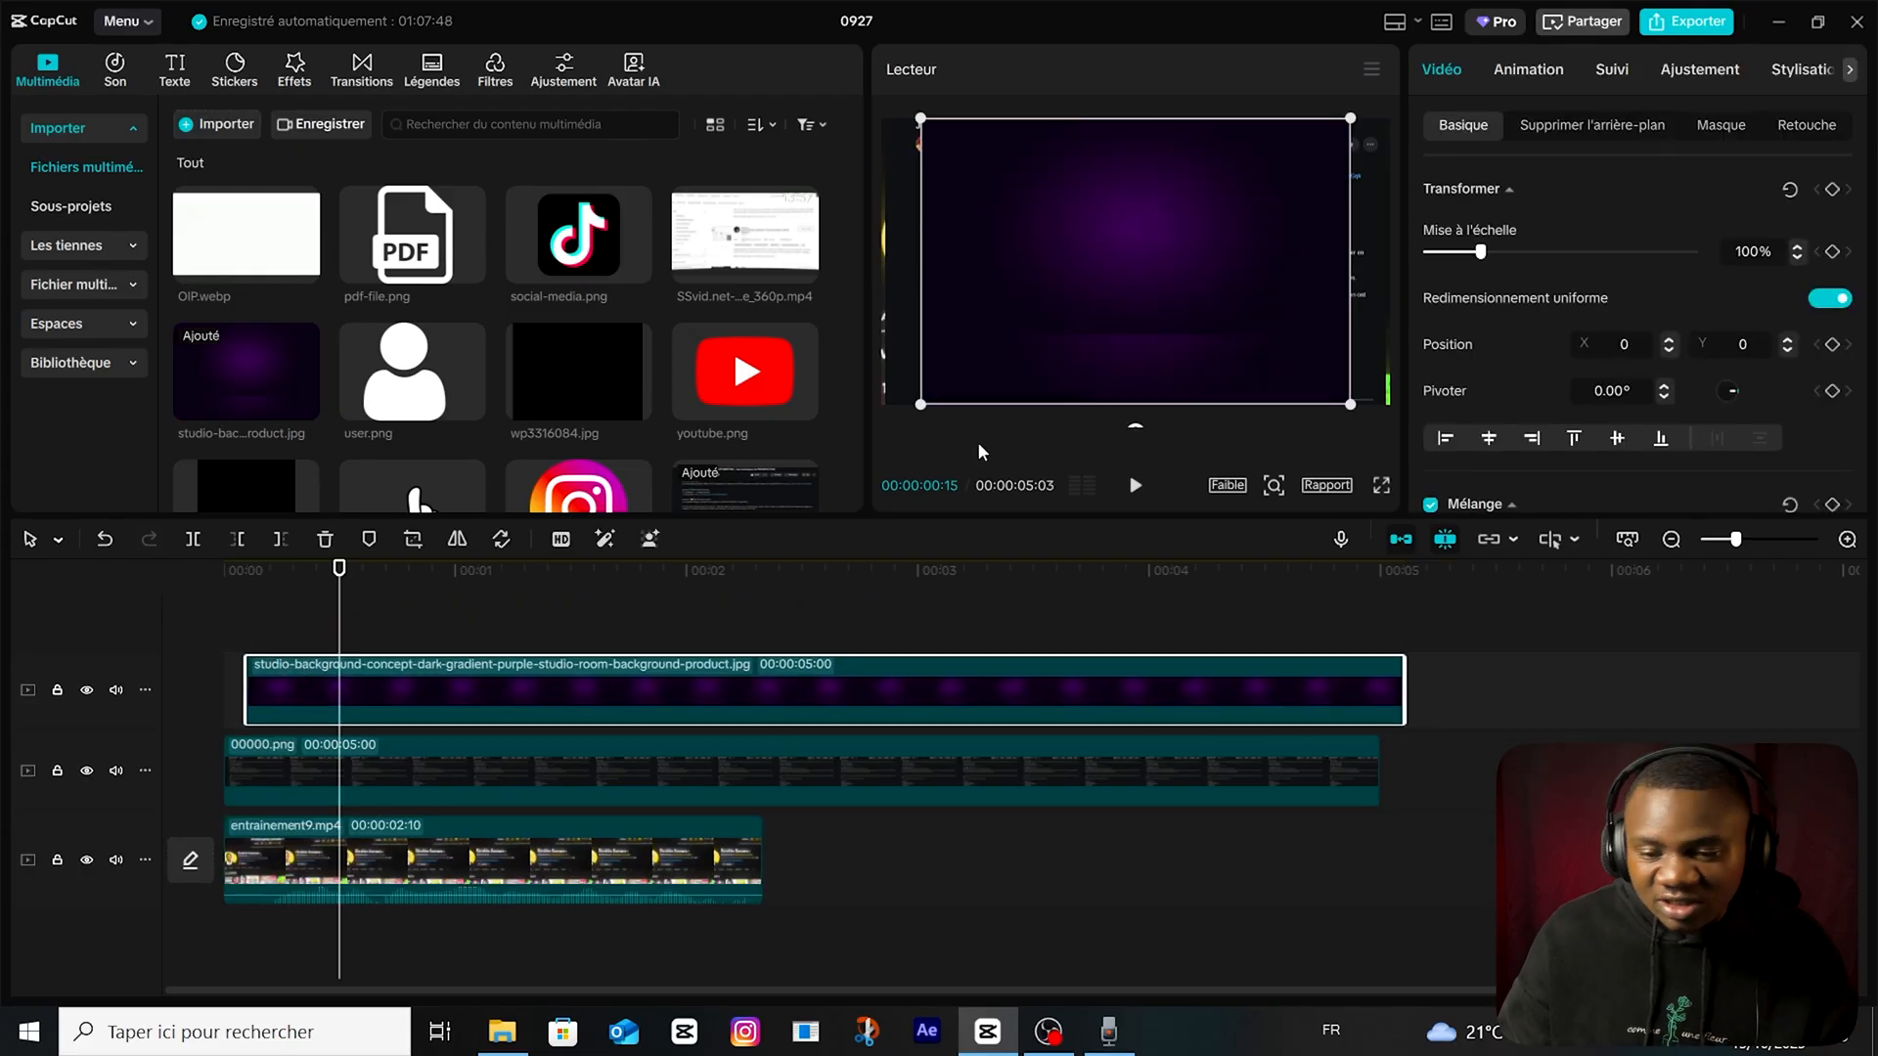
pyautogui.click(1703, 130)
pyautogui.click(1562, 240)
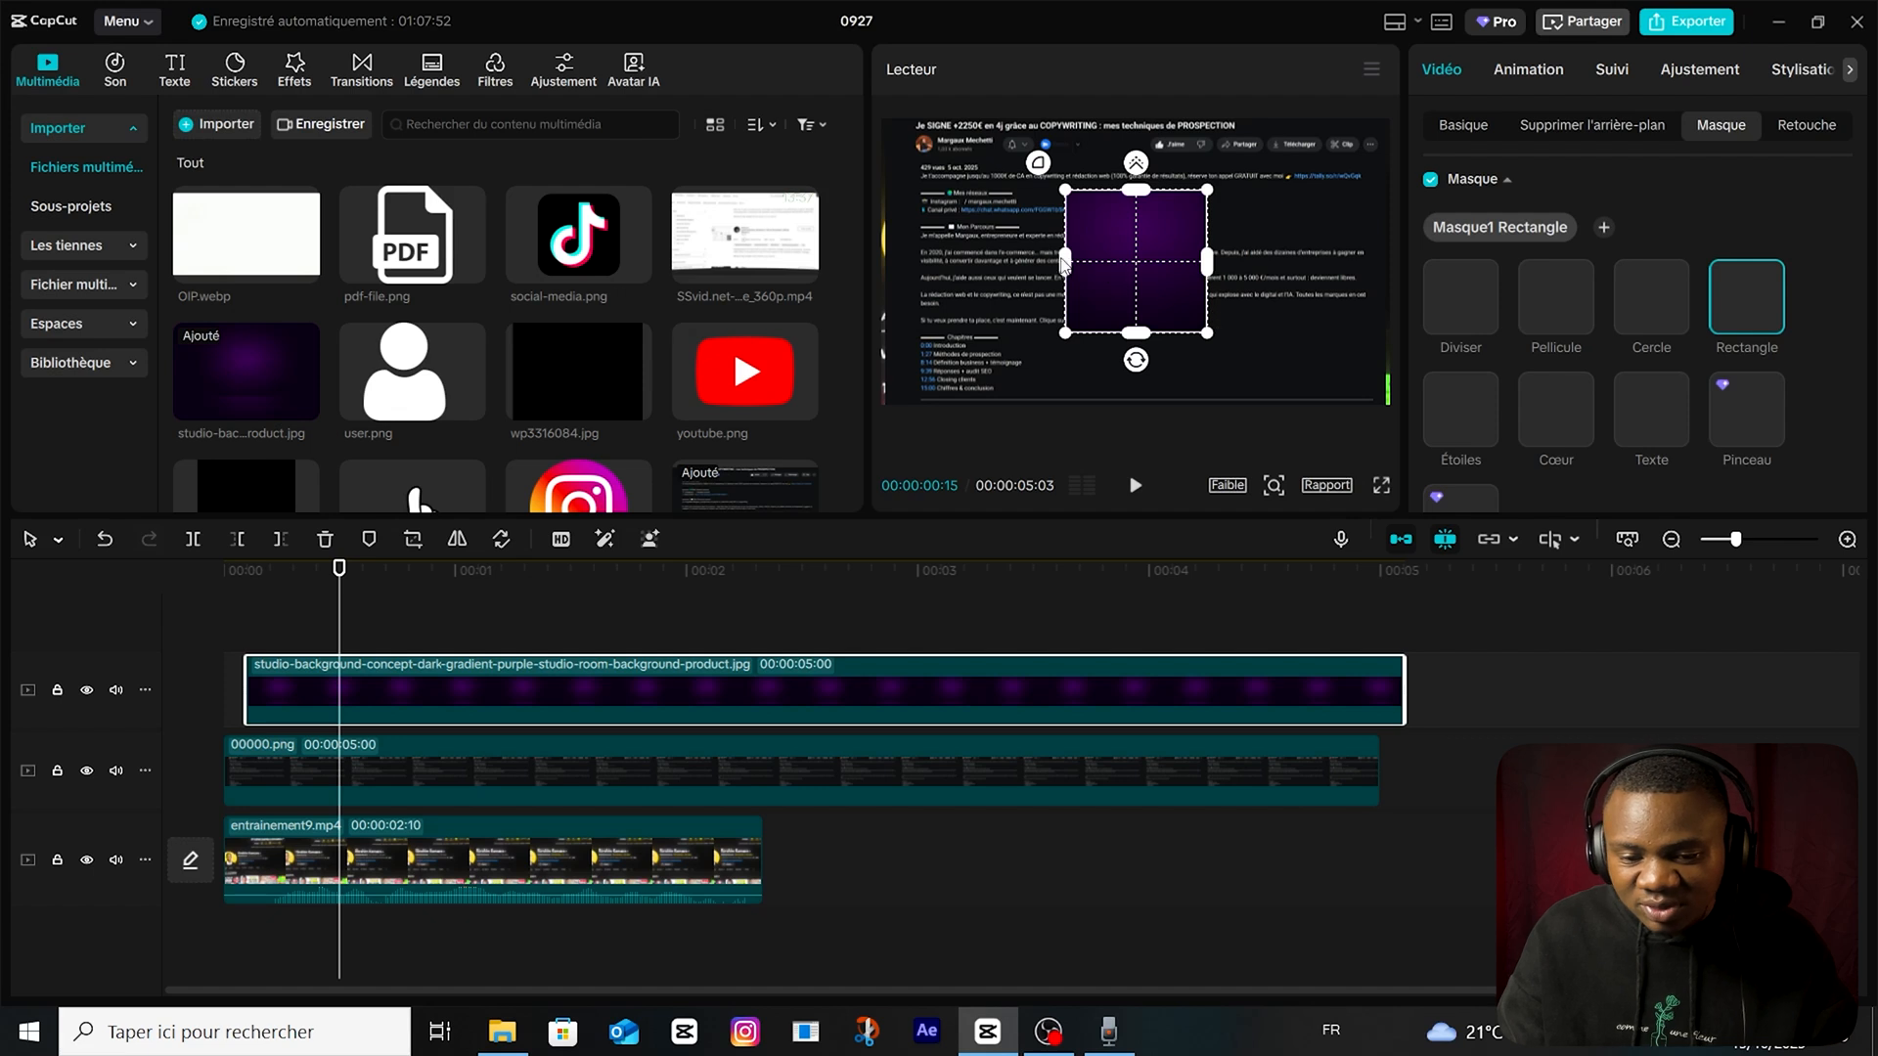
# Shape the purple image's Rectangle mask into a wide, thin bar and move it over the links near the screenshot's top.
pyautogui.moveTo(1068, 266); pyautogui.dragTo(988, 266)
pyautogui.moveTo(1135, 334); pyautogui.dragTo(1135, 278)
pyautogui.moveTo(1007, 264); pyautogui.dragTo(948, 169)
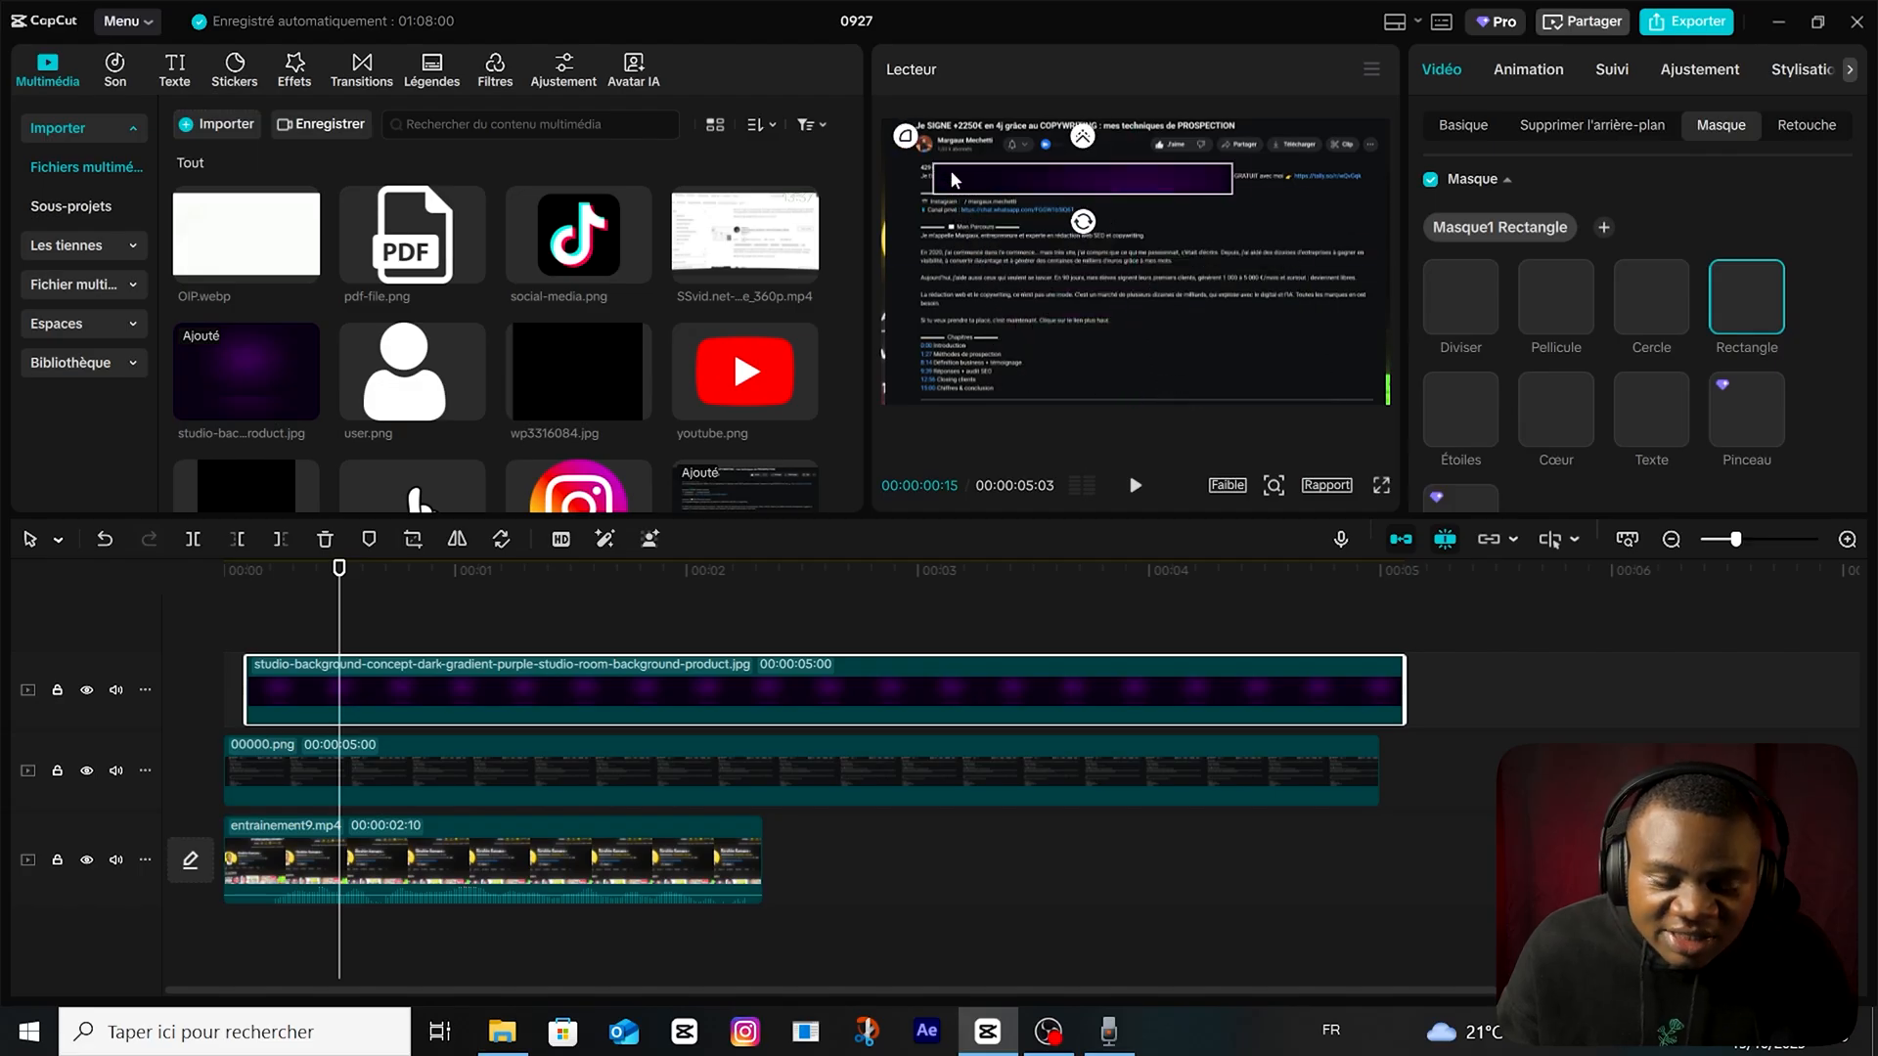
# Enlarge the 00000.png screenshot and move the purple bar's mask over the link beside "Canal privé".
pyautogui.click(627, 763)
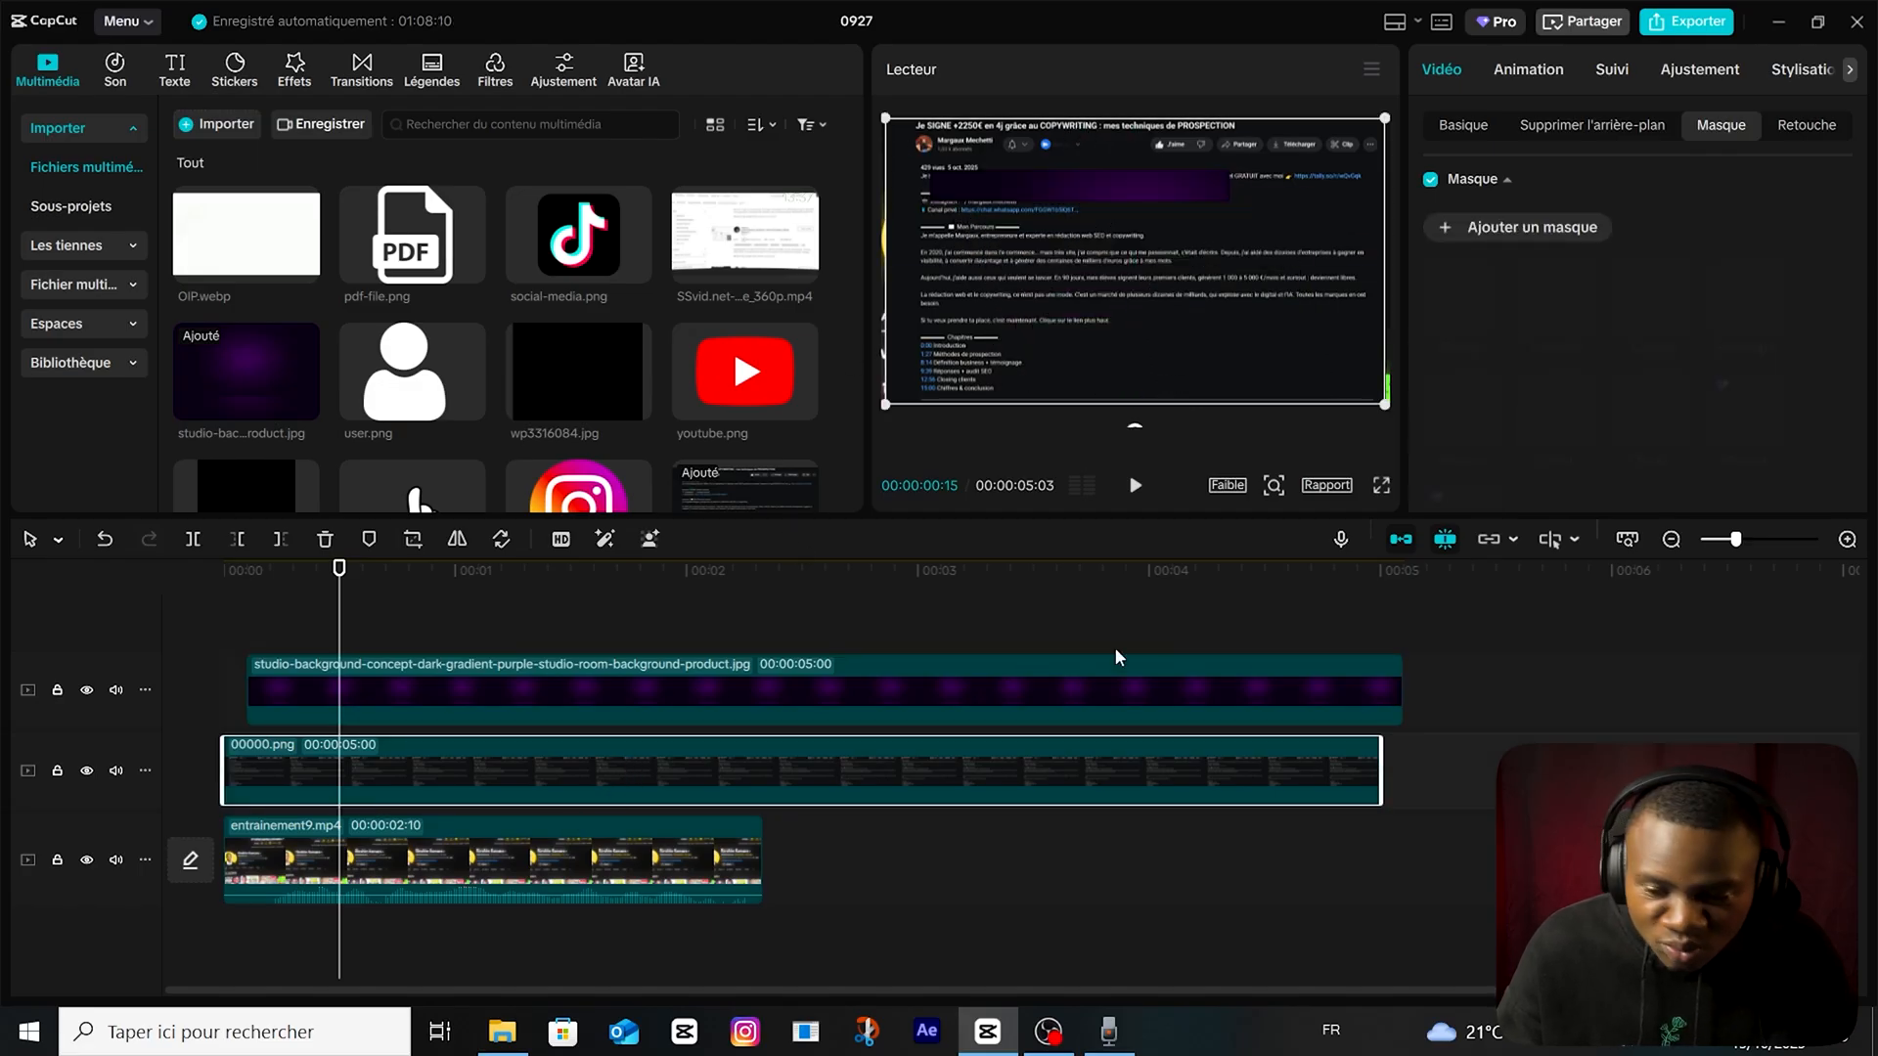
pyautogui.click(1463, 125)
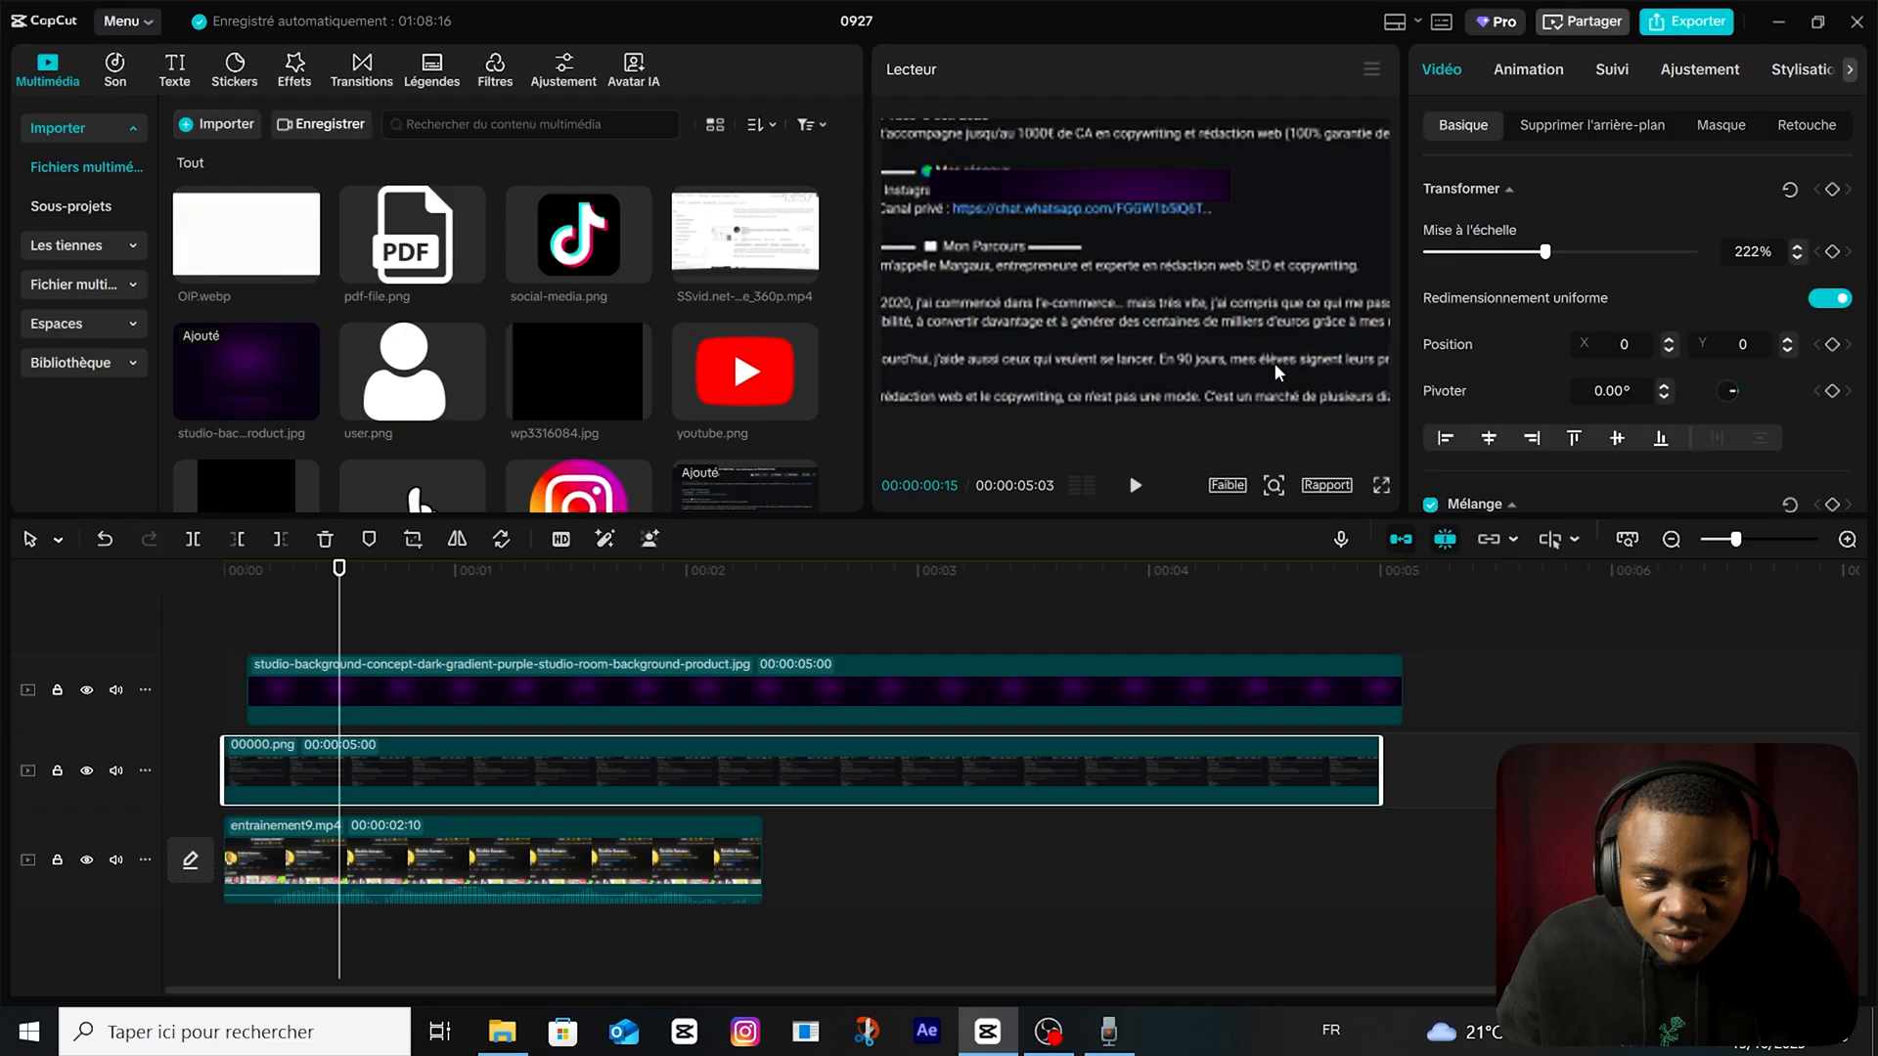
pyautogui.click(1148, 176)
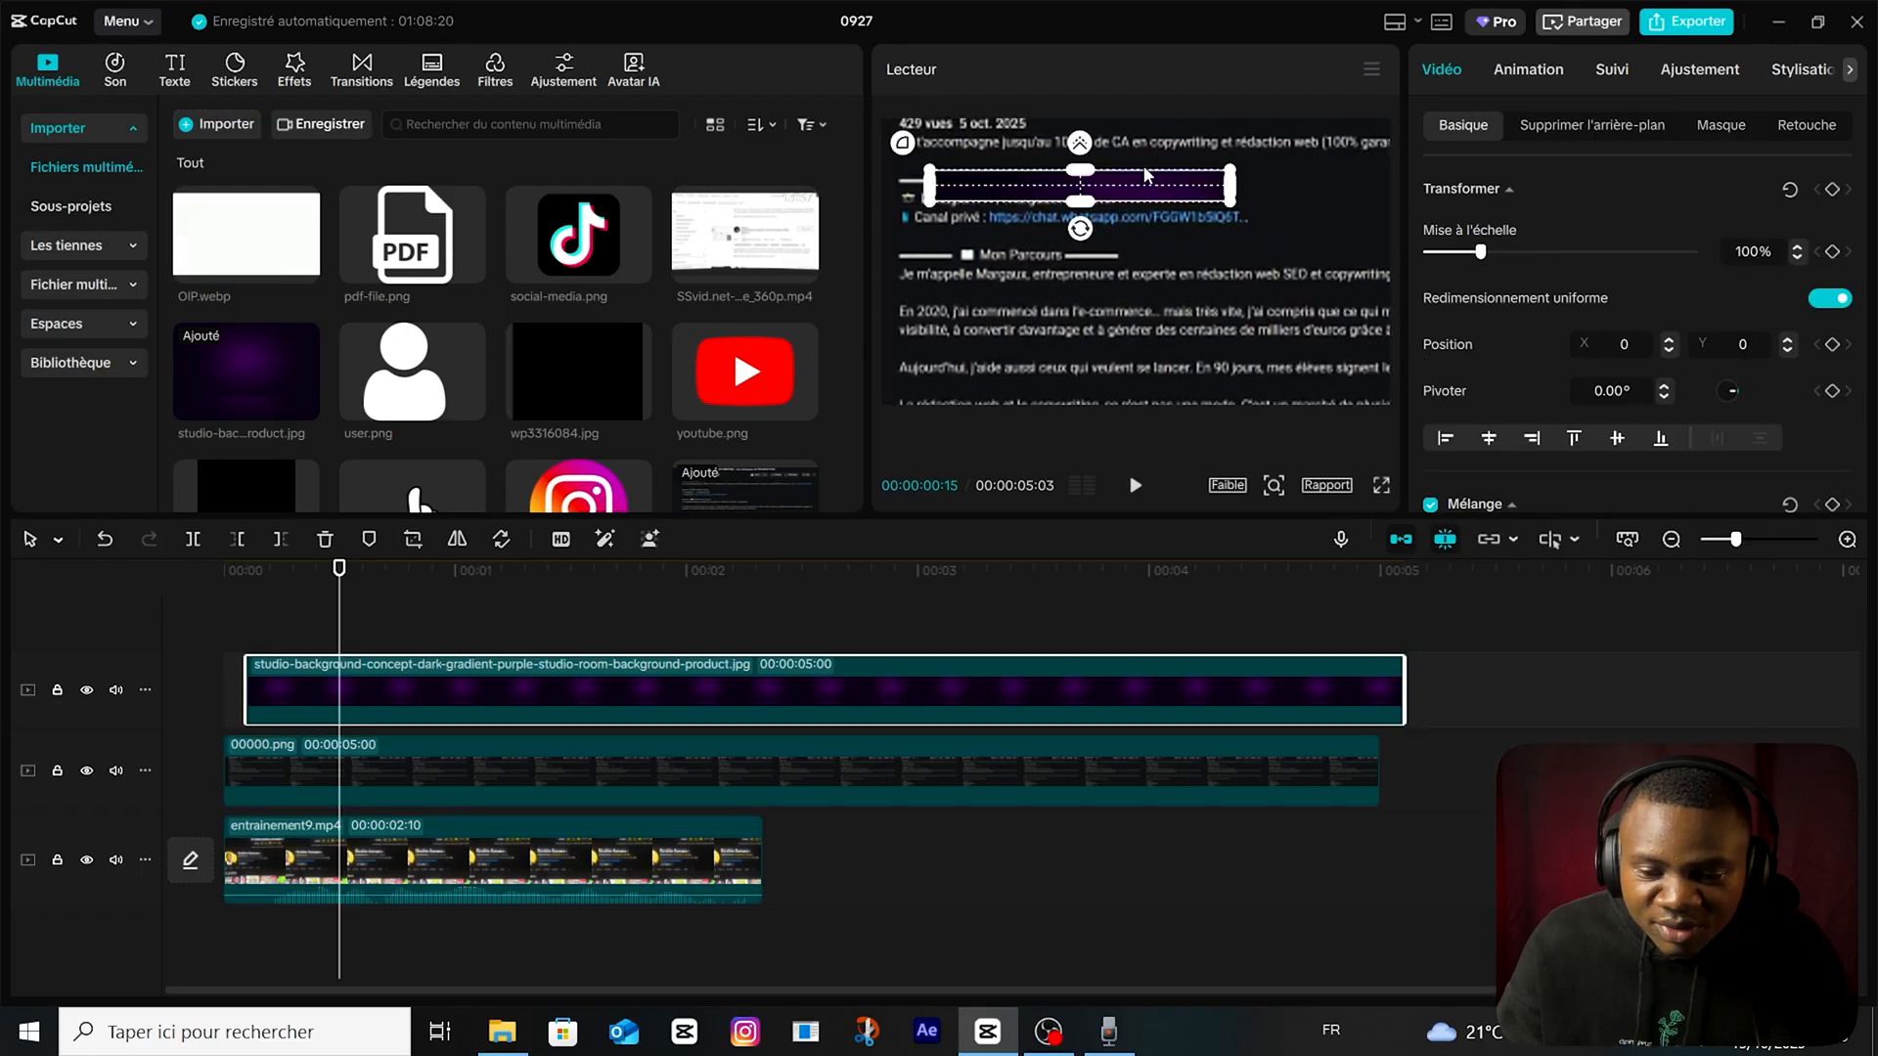
pyautogui.moveTo(1165, 194); pyautogui.dragTo(1230, 221)
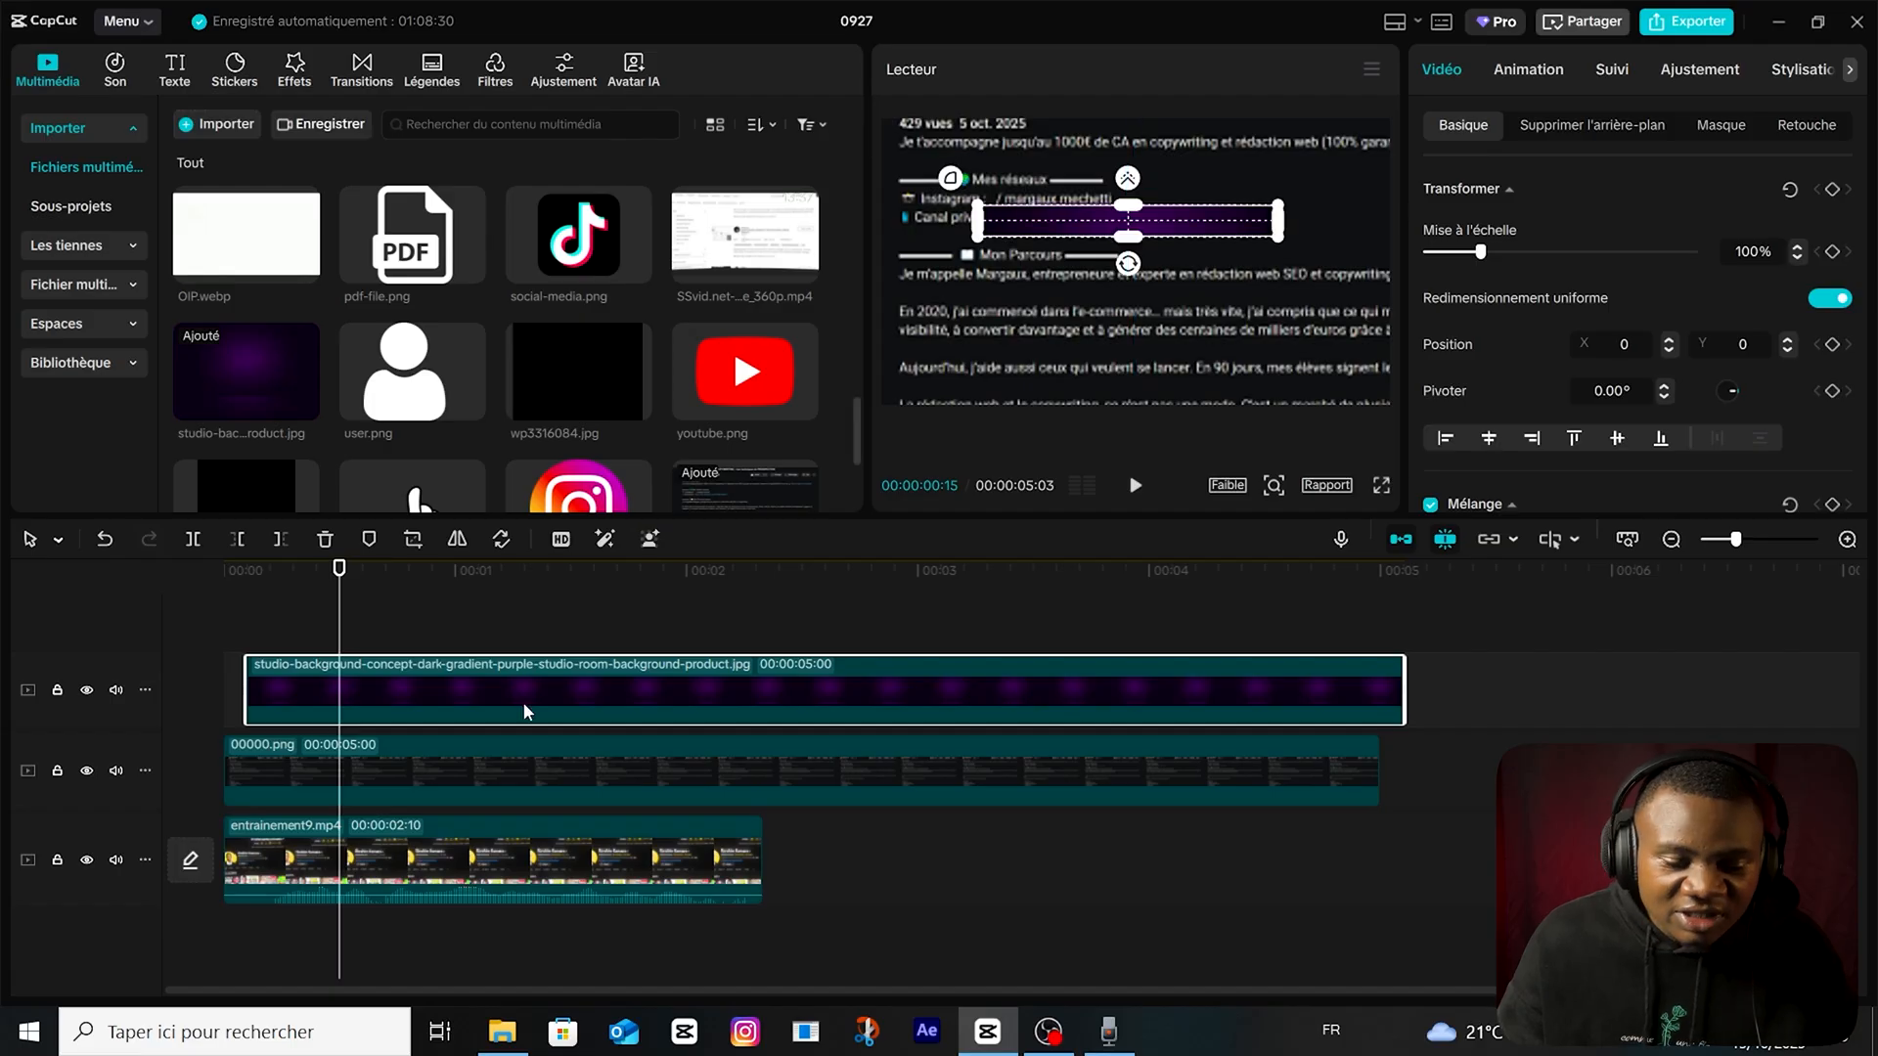
# Turn the purple bar into a compound clip and add a vertical Diviser mask (-90°) at the bar's starting edge.
pyautogui.rightClick(522, 702)
pyautogui.click(696, 495)
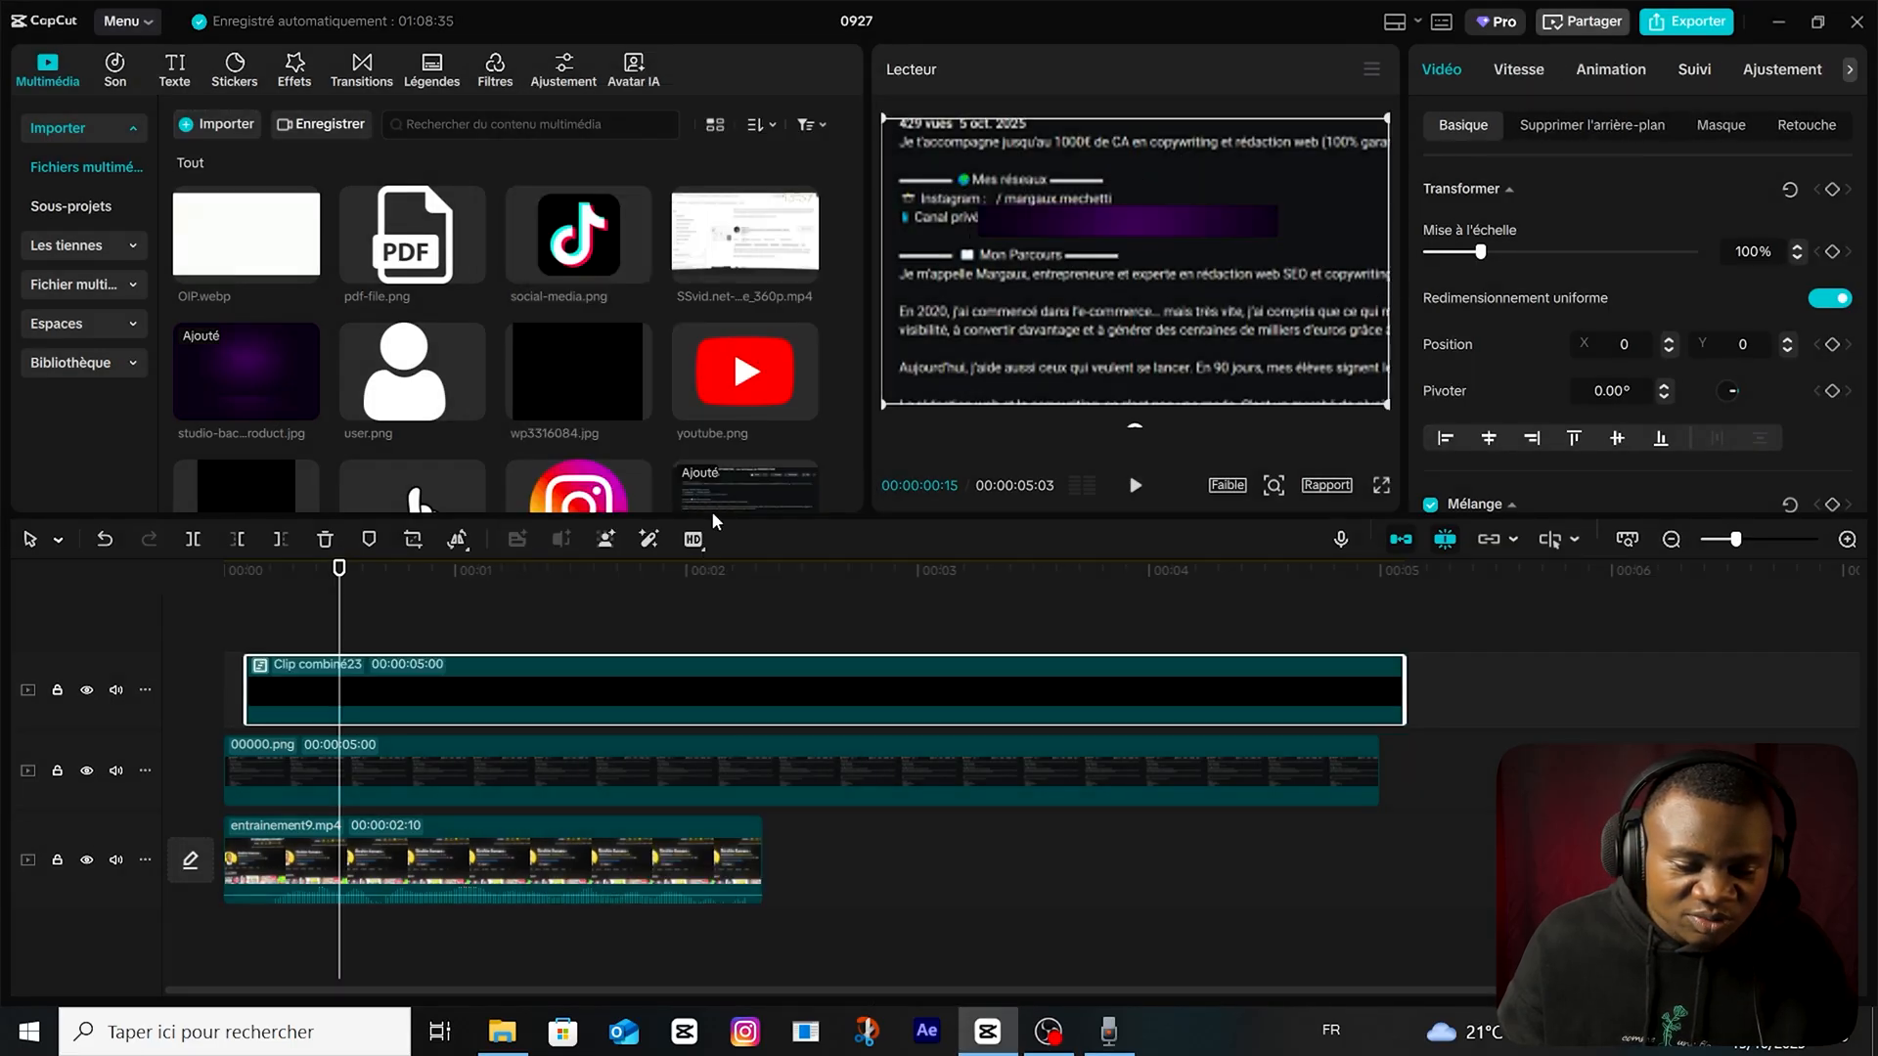
pyautogui.click(473, 643)
pyautogui.click(780, 686)
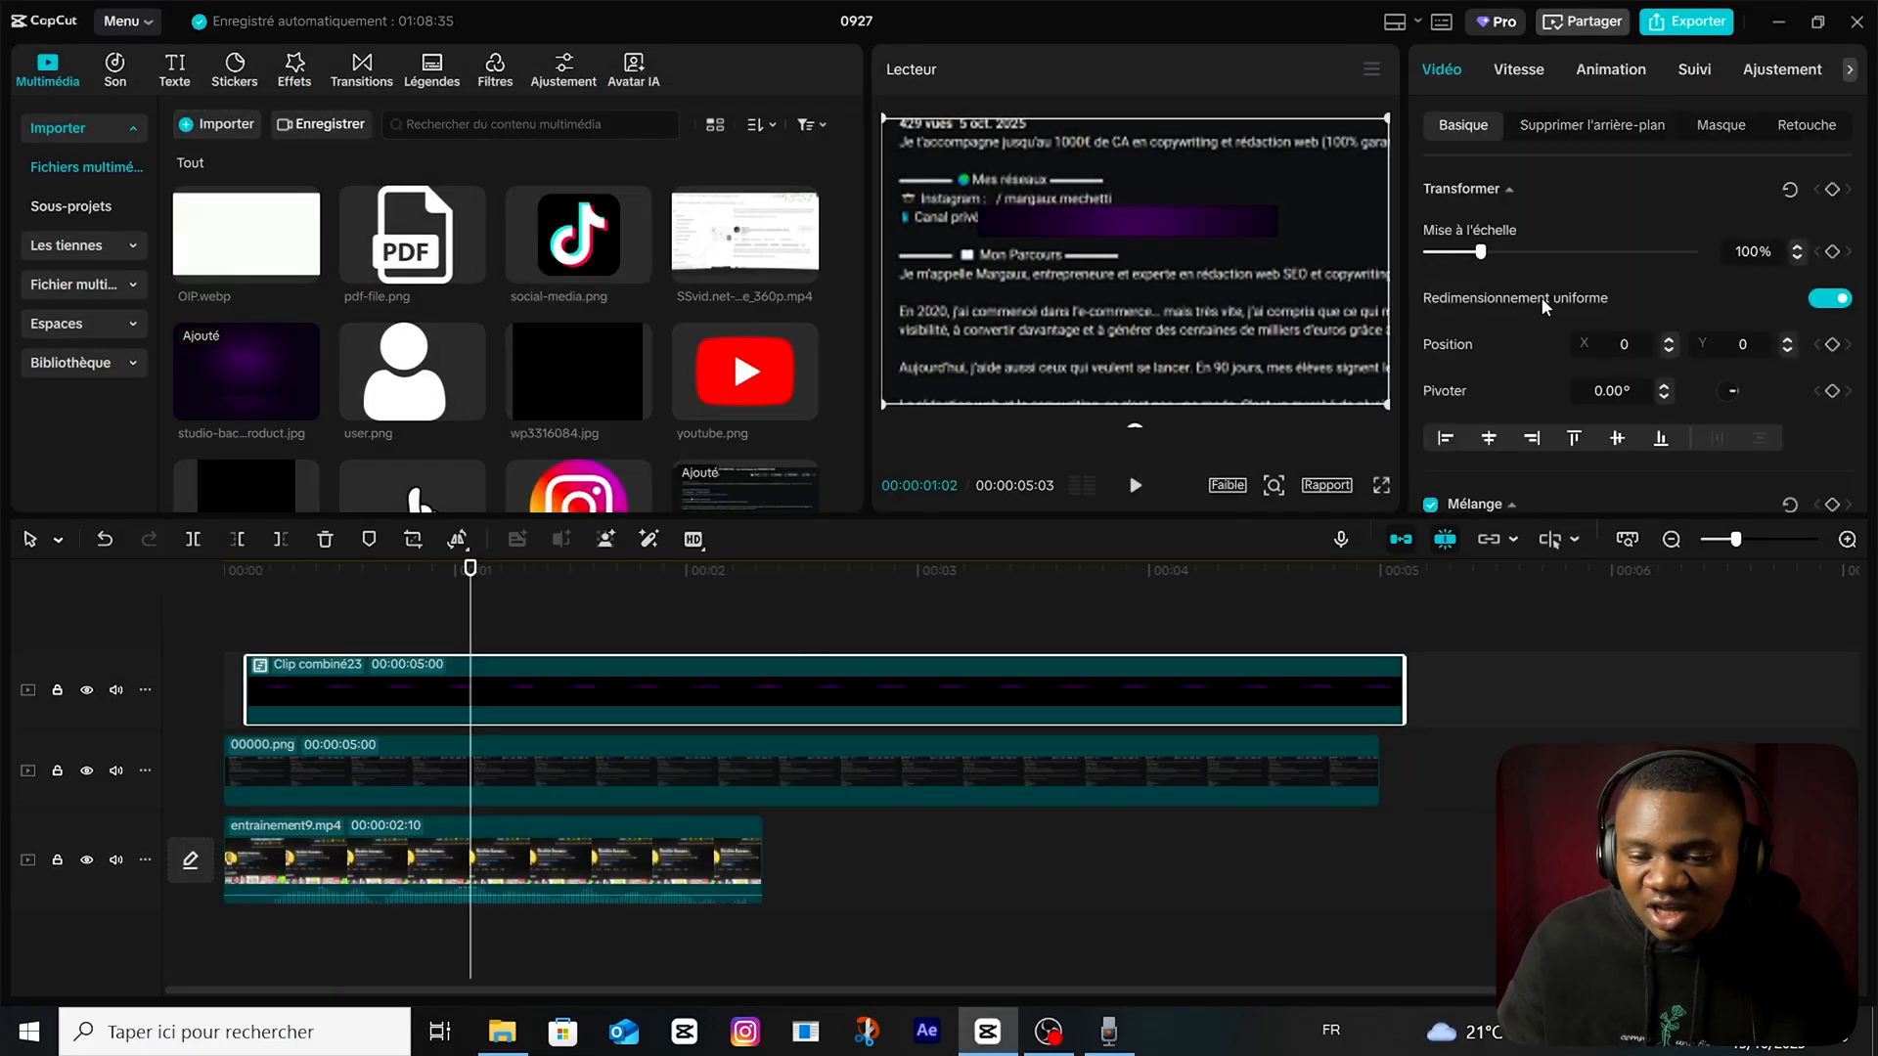
pyautogui.click(1721, 124)
pyautogui.click(1536, 227)
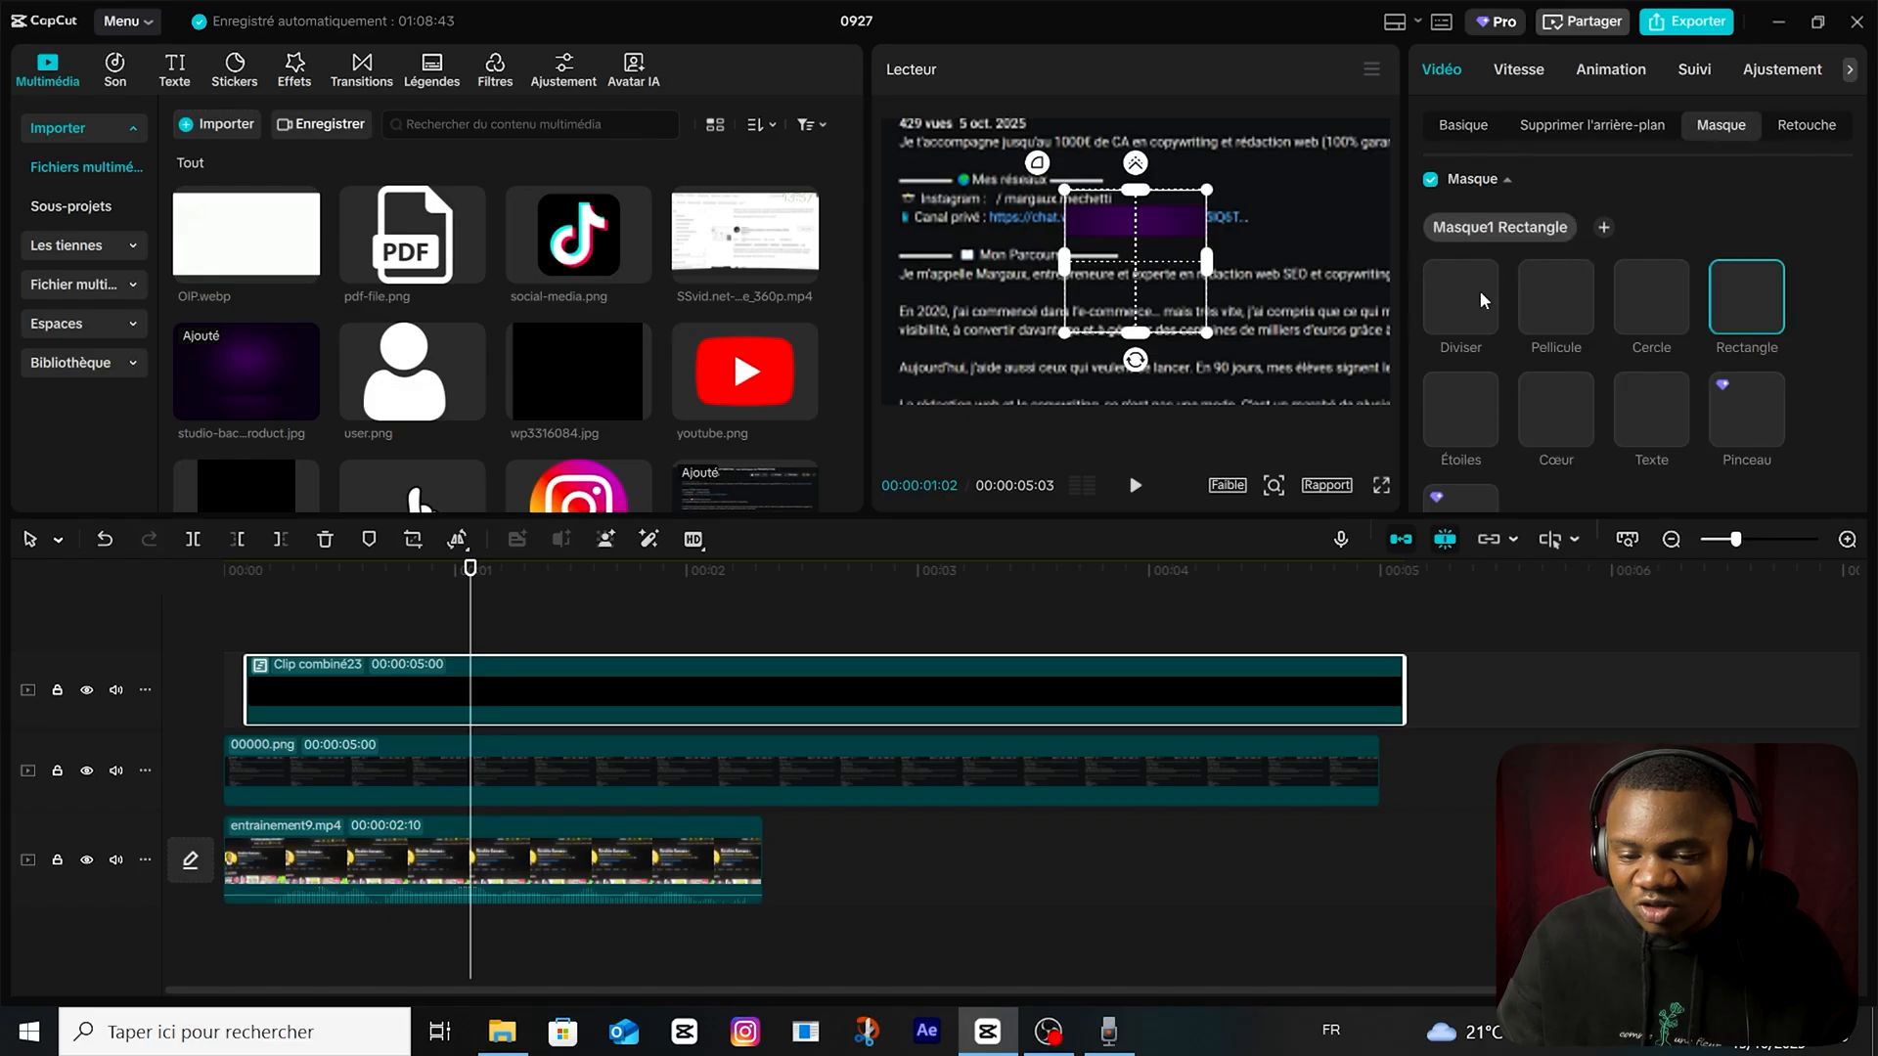
pyautogui.click(1463, 311)
pyautogui.moveTo(1135, 288); pyautogui.dragTo(1162, 262)
pyautogui.moveTo(1113, 264); pyautogui.dragTo(983, 279)
# Keyframe the mask position from the bar's start at 00:00:00:03 to X 612, Y -81 at 00:00:01:16 and preview the reveal.
pyautogui.click(246, 570)
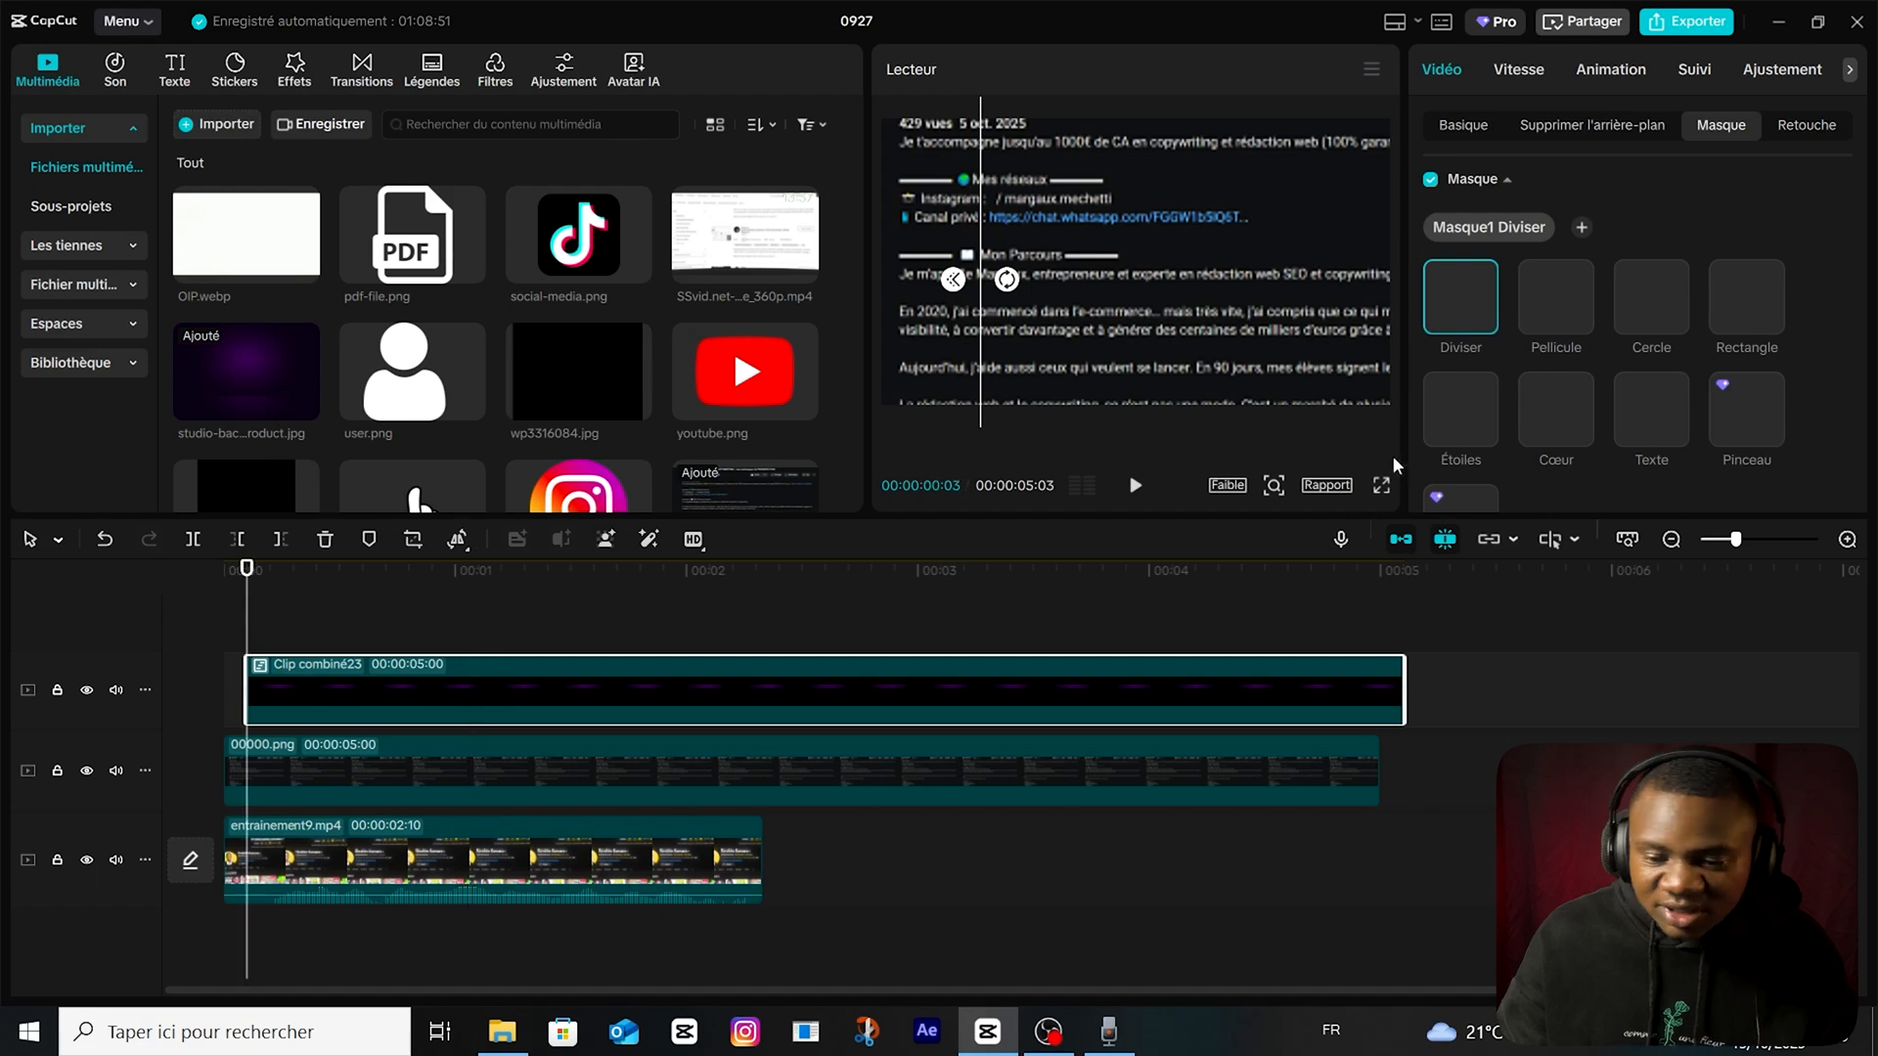
pyautogui.scroll(-3, 1683, 281)
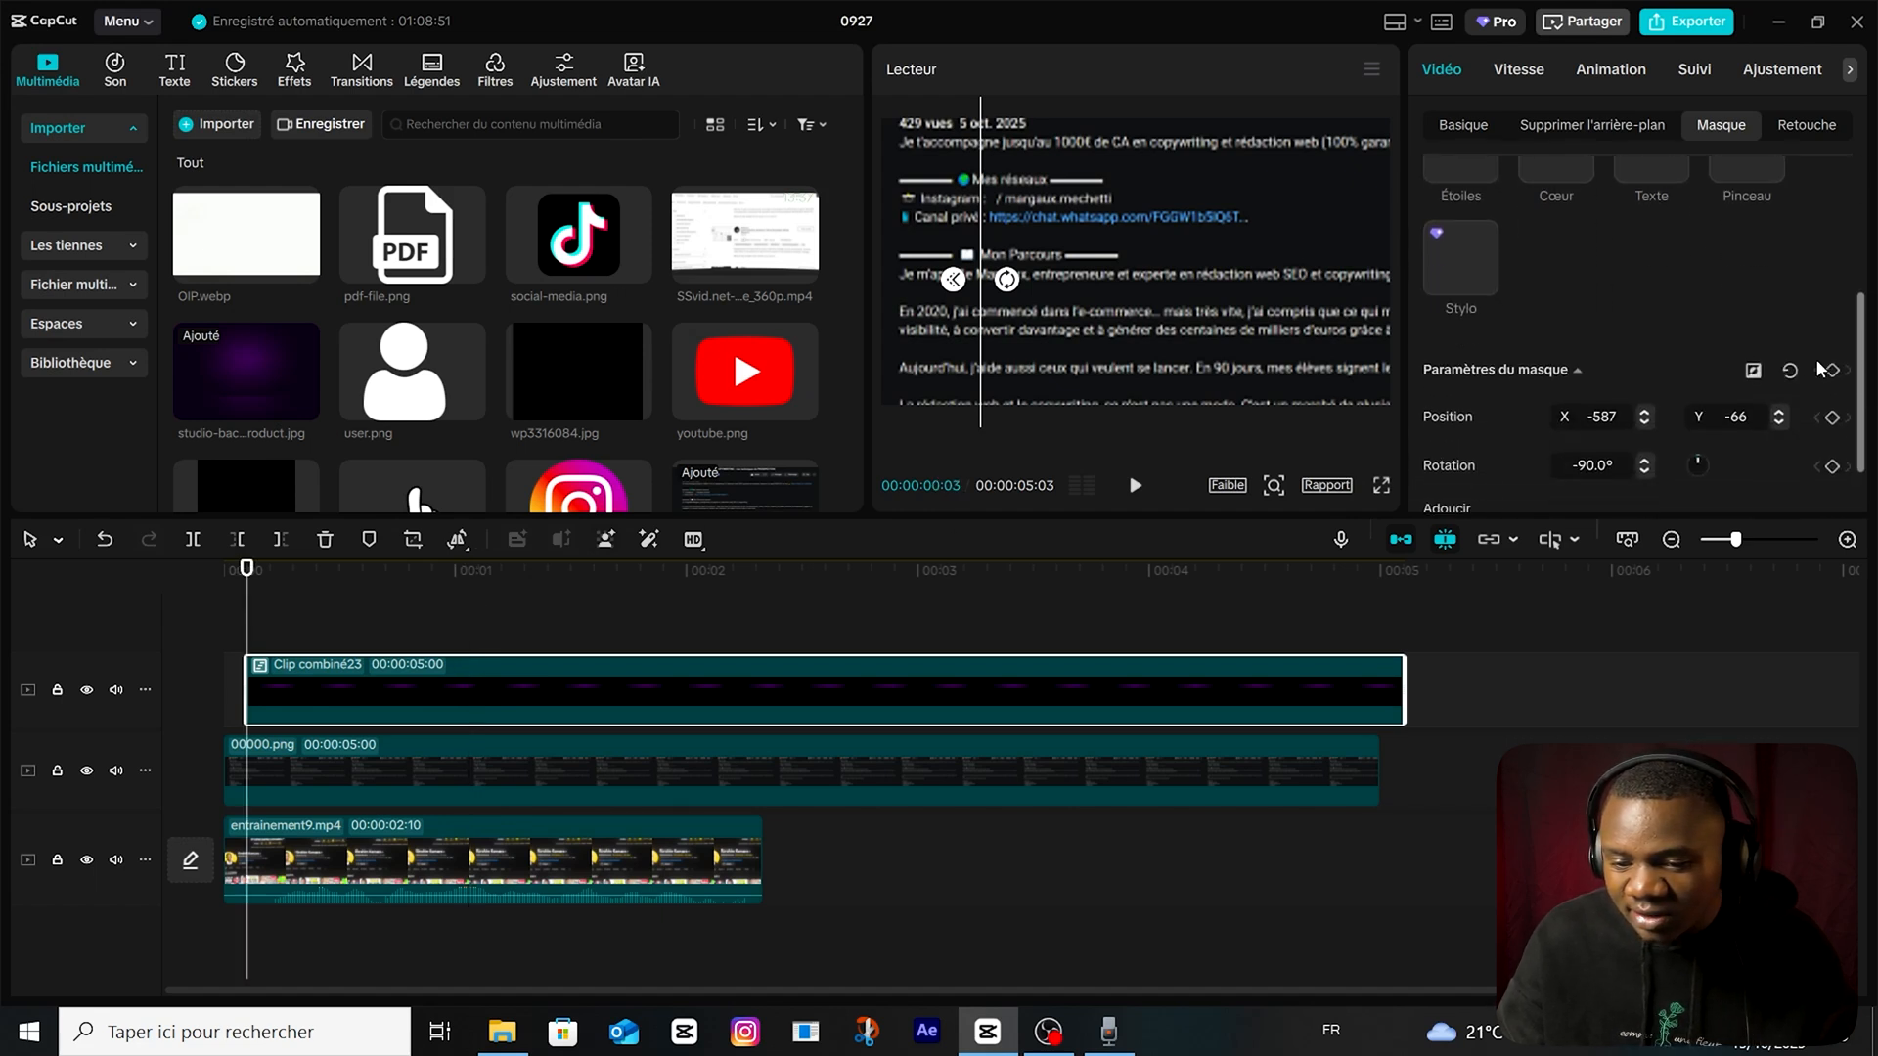
pyautogui.press('space')
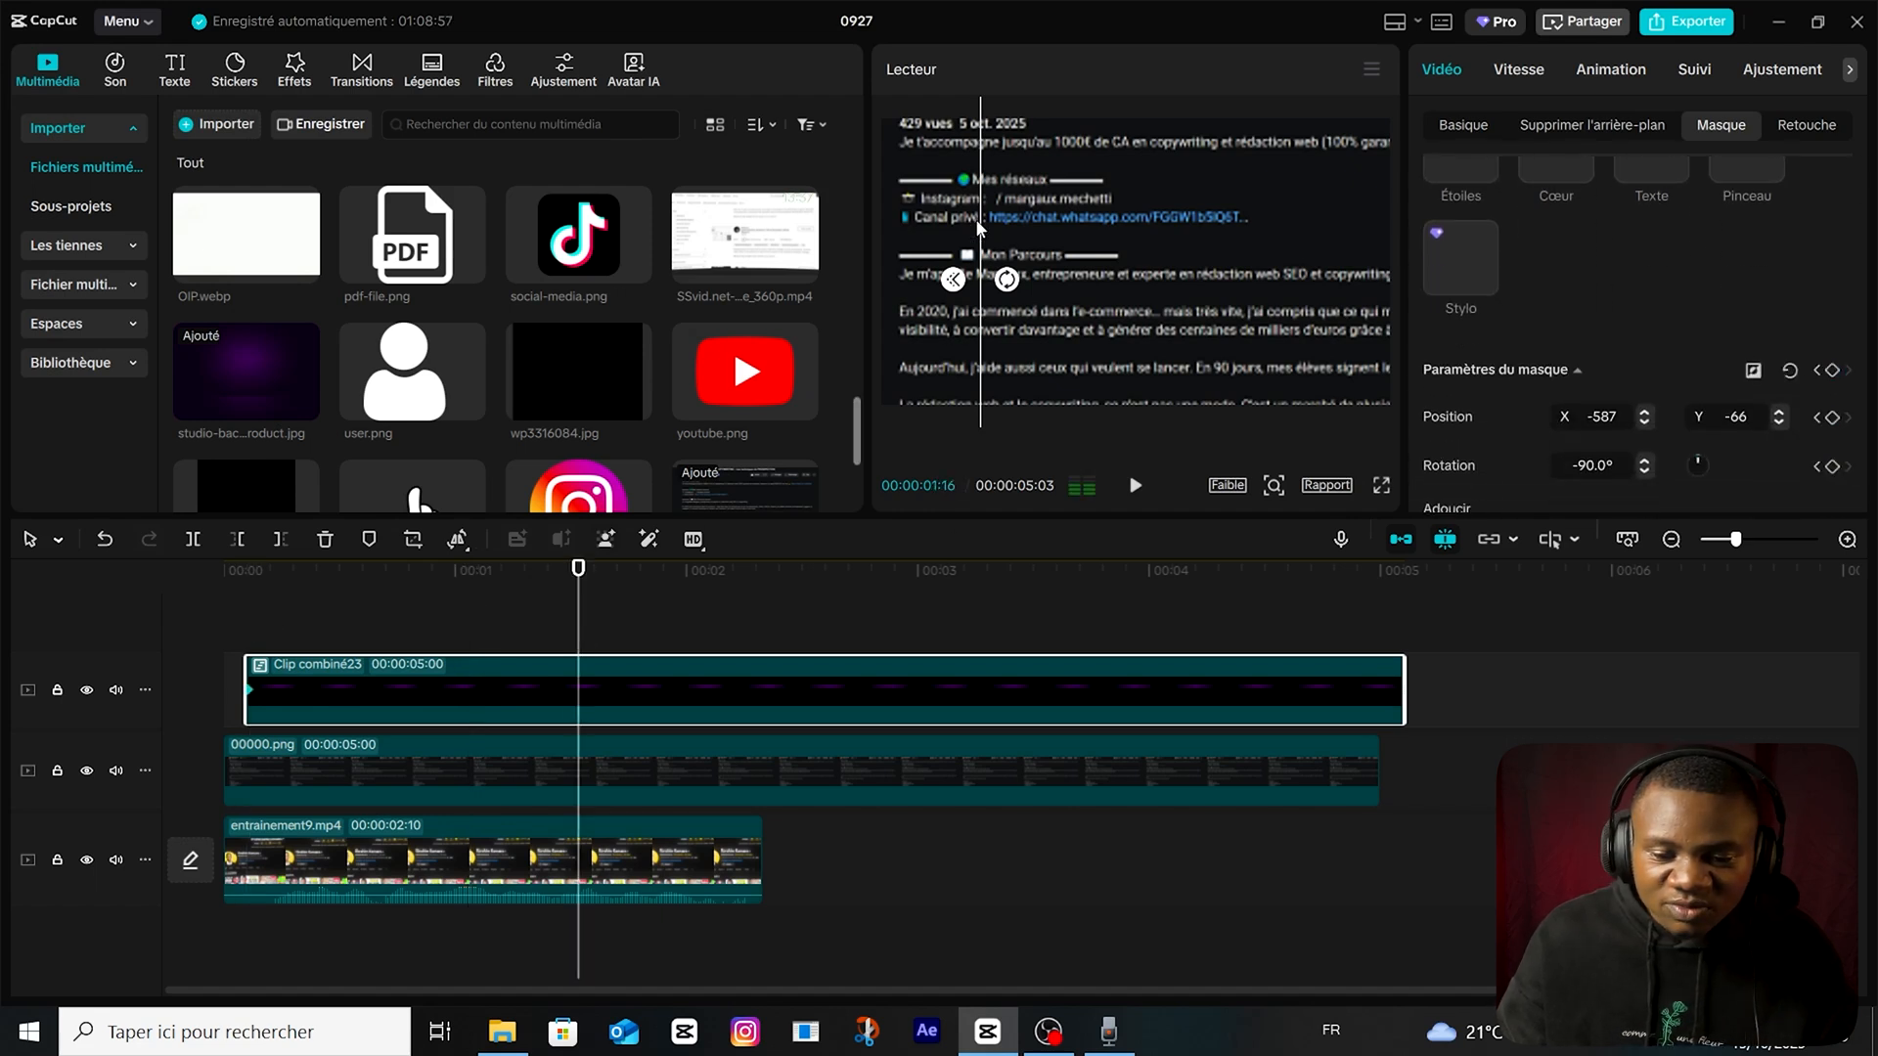
pyautogui.moveTo(979, 227); pyautogui.dragTo(1298, 231)
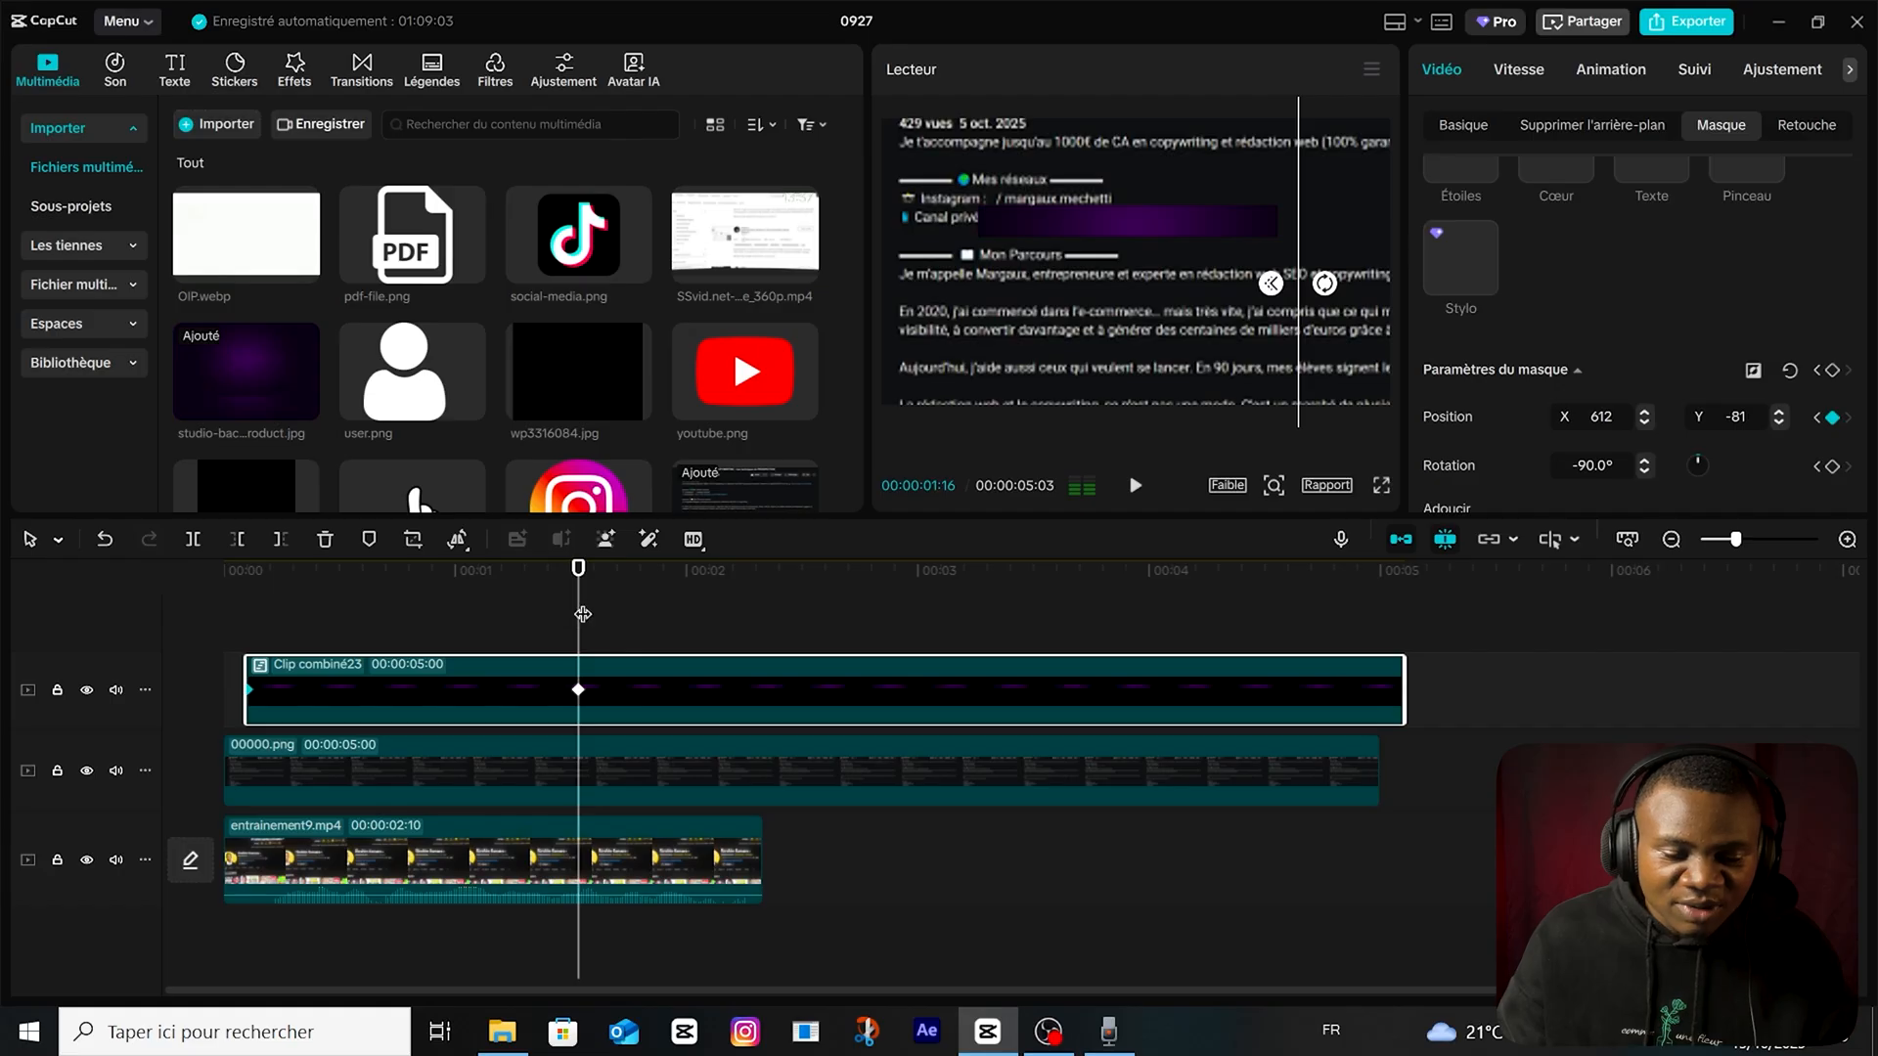
pyautogui.moveTo(581, 615); pyautogui.dragTo(3, 635)
pyautogui.press('space')
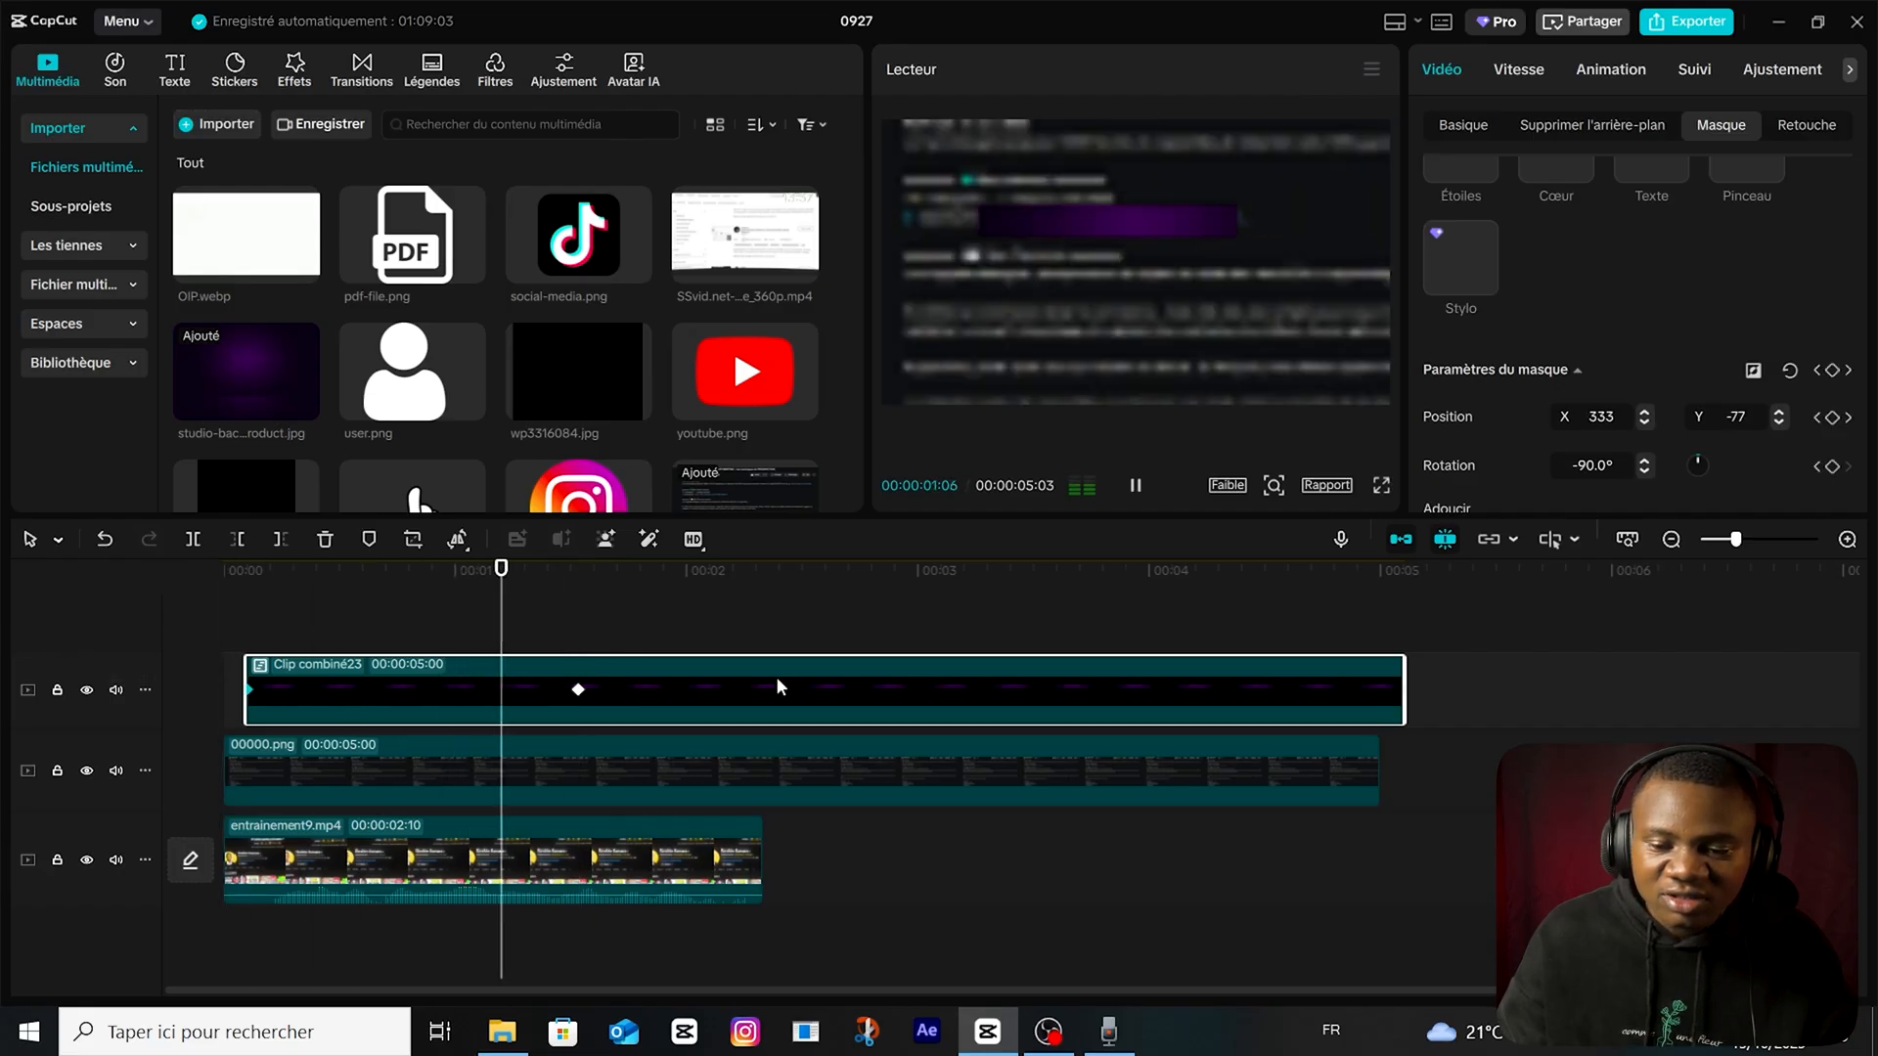
pyautogui.press('space')
# Reduce the opacity of the purple bar's compound clip.
pyautogui.click(1461, 124)
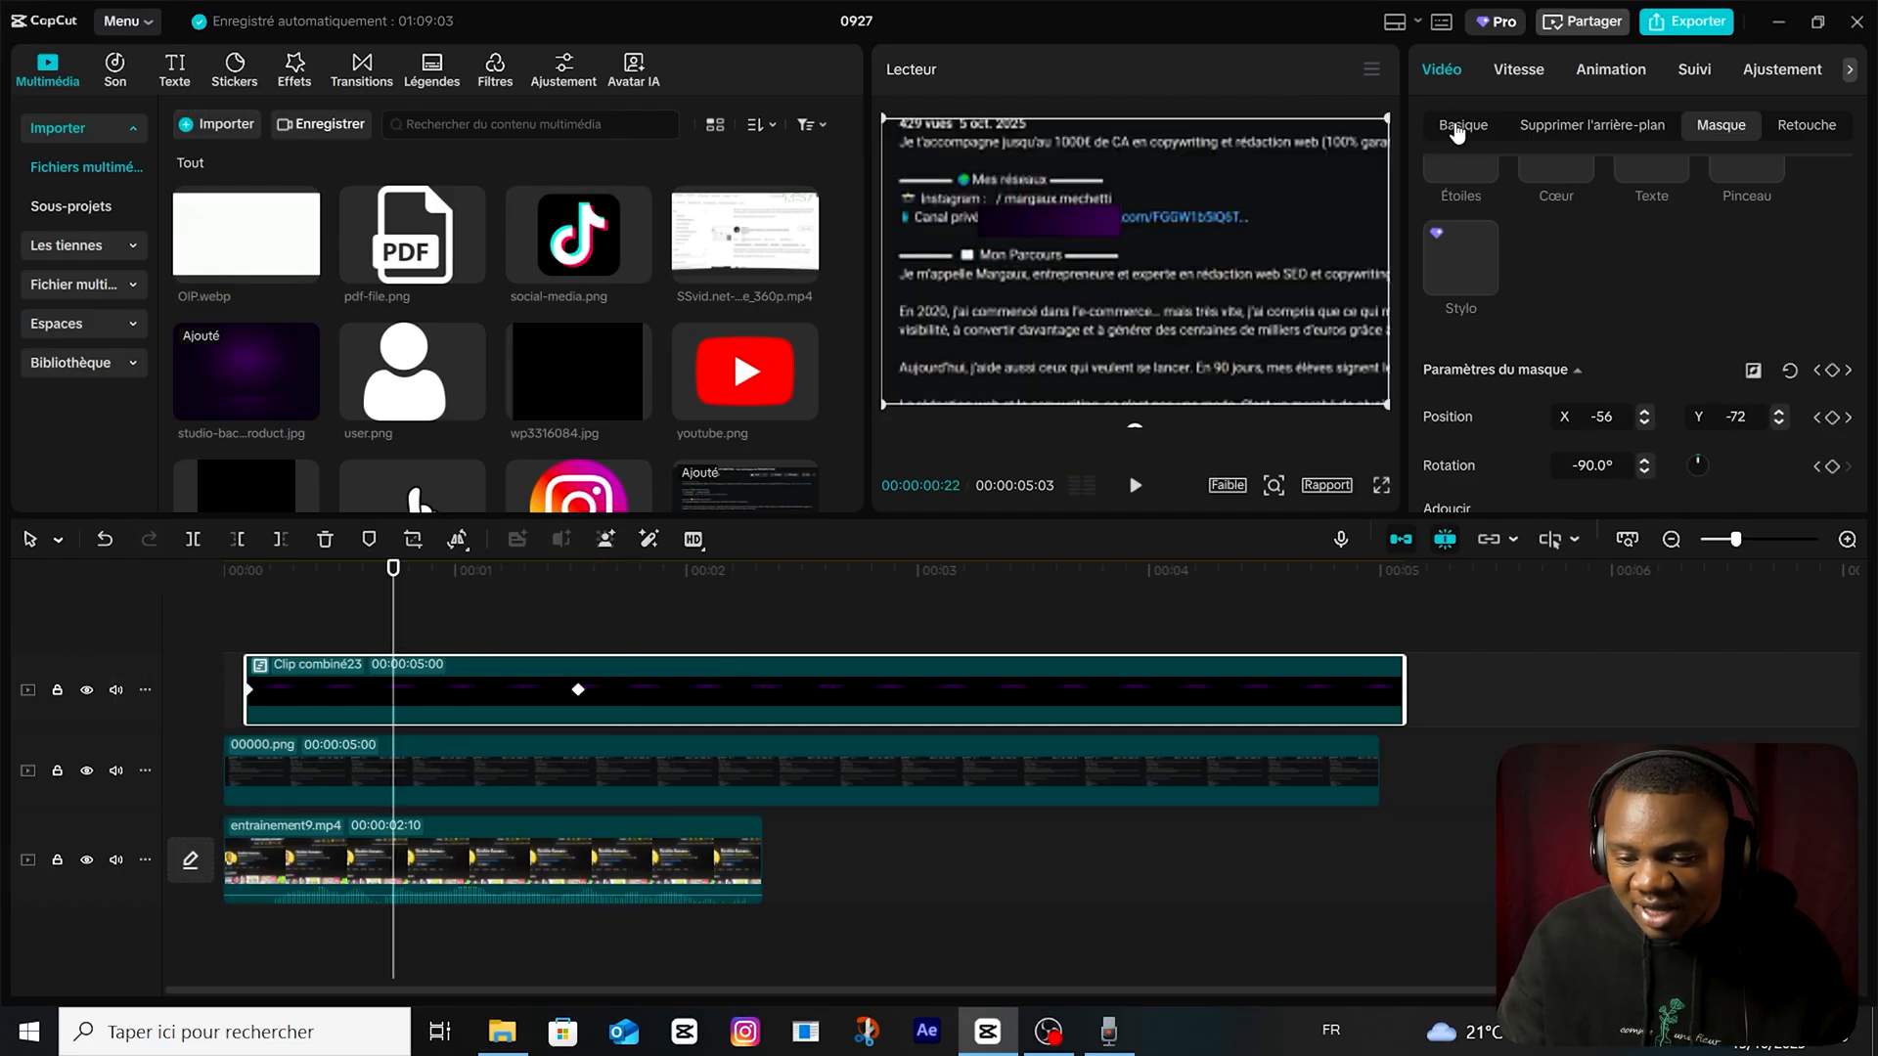
pyautogui.scroll(-3, 1516, 348)
pyautogui.moveTo(1650, 443); pyautogui.dragTo(1579, 441)
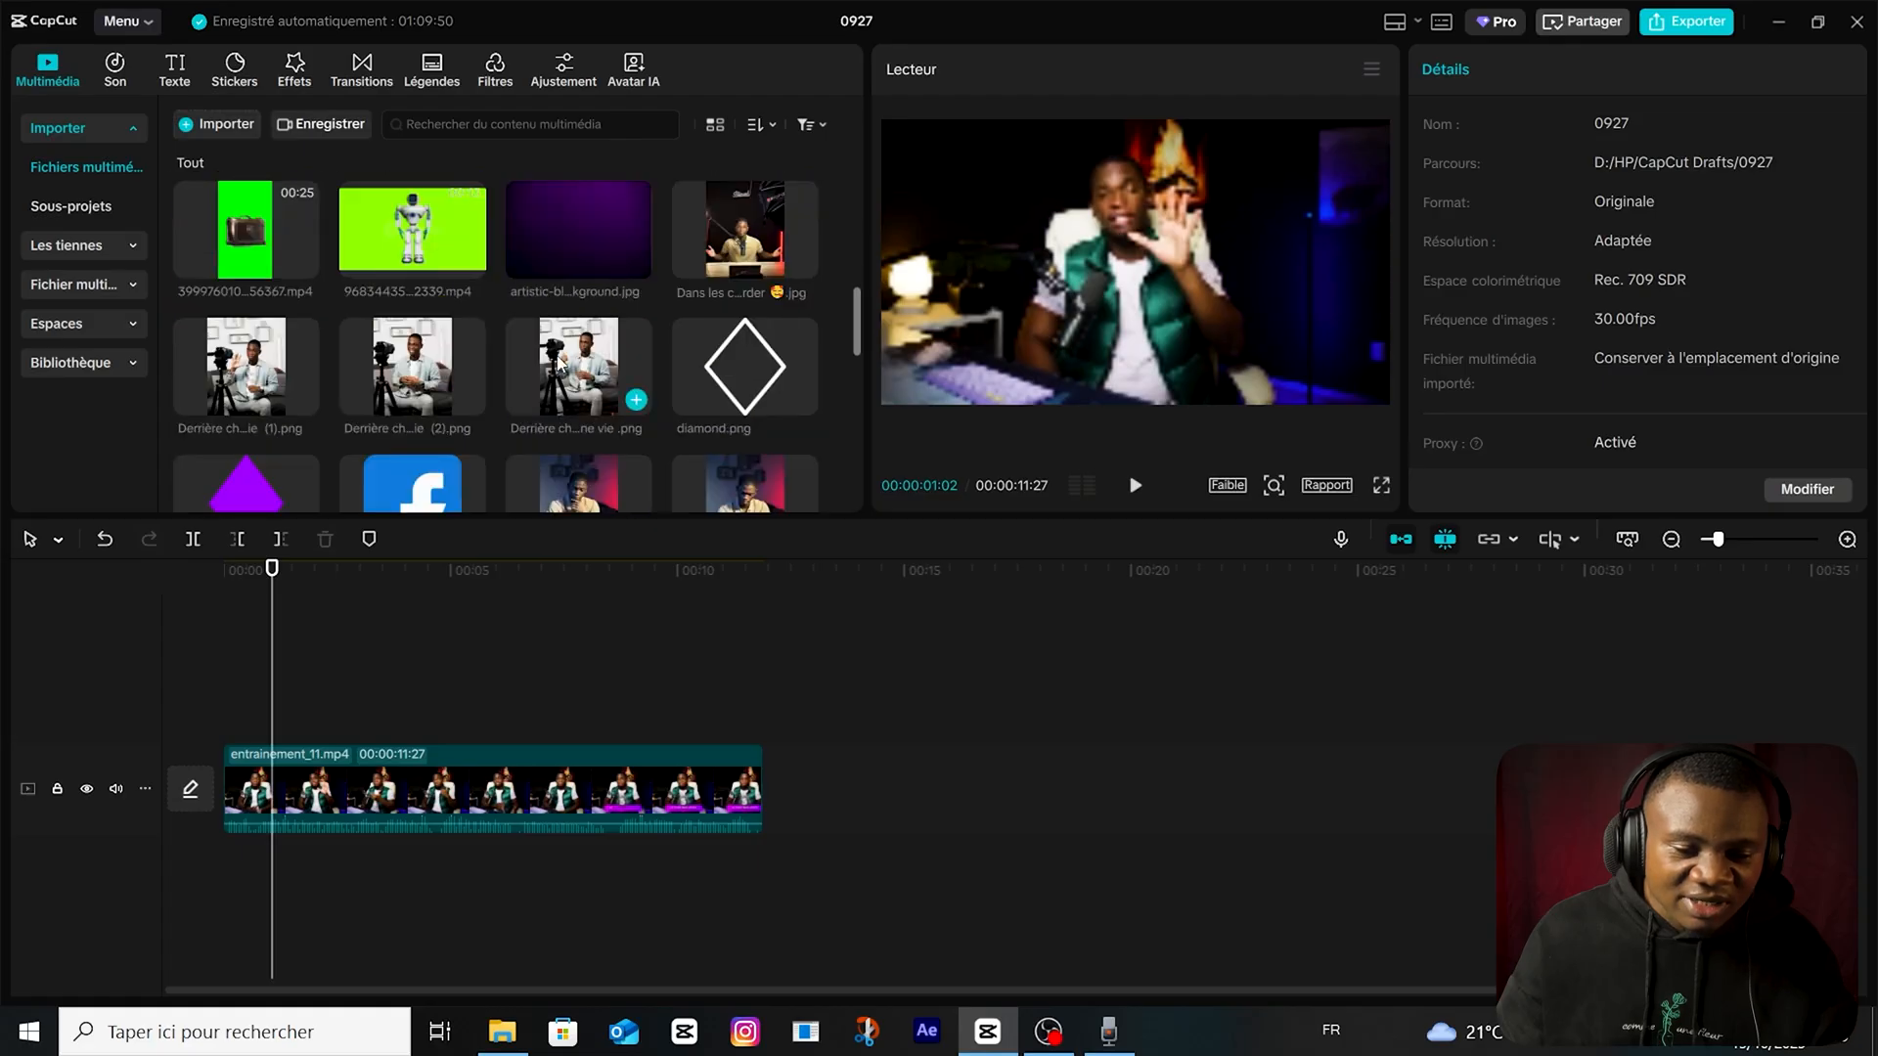
# Place wp3316084.jpg and the purple artistic-blurry background on tracks above entrainement_11.mp4, extending wp3316084.jpg to 00:00:11:15.
pyautogui.moveTo(572, 249); pyautogui.dragTo(293, 685)
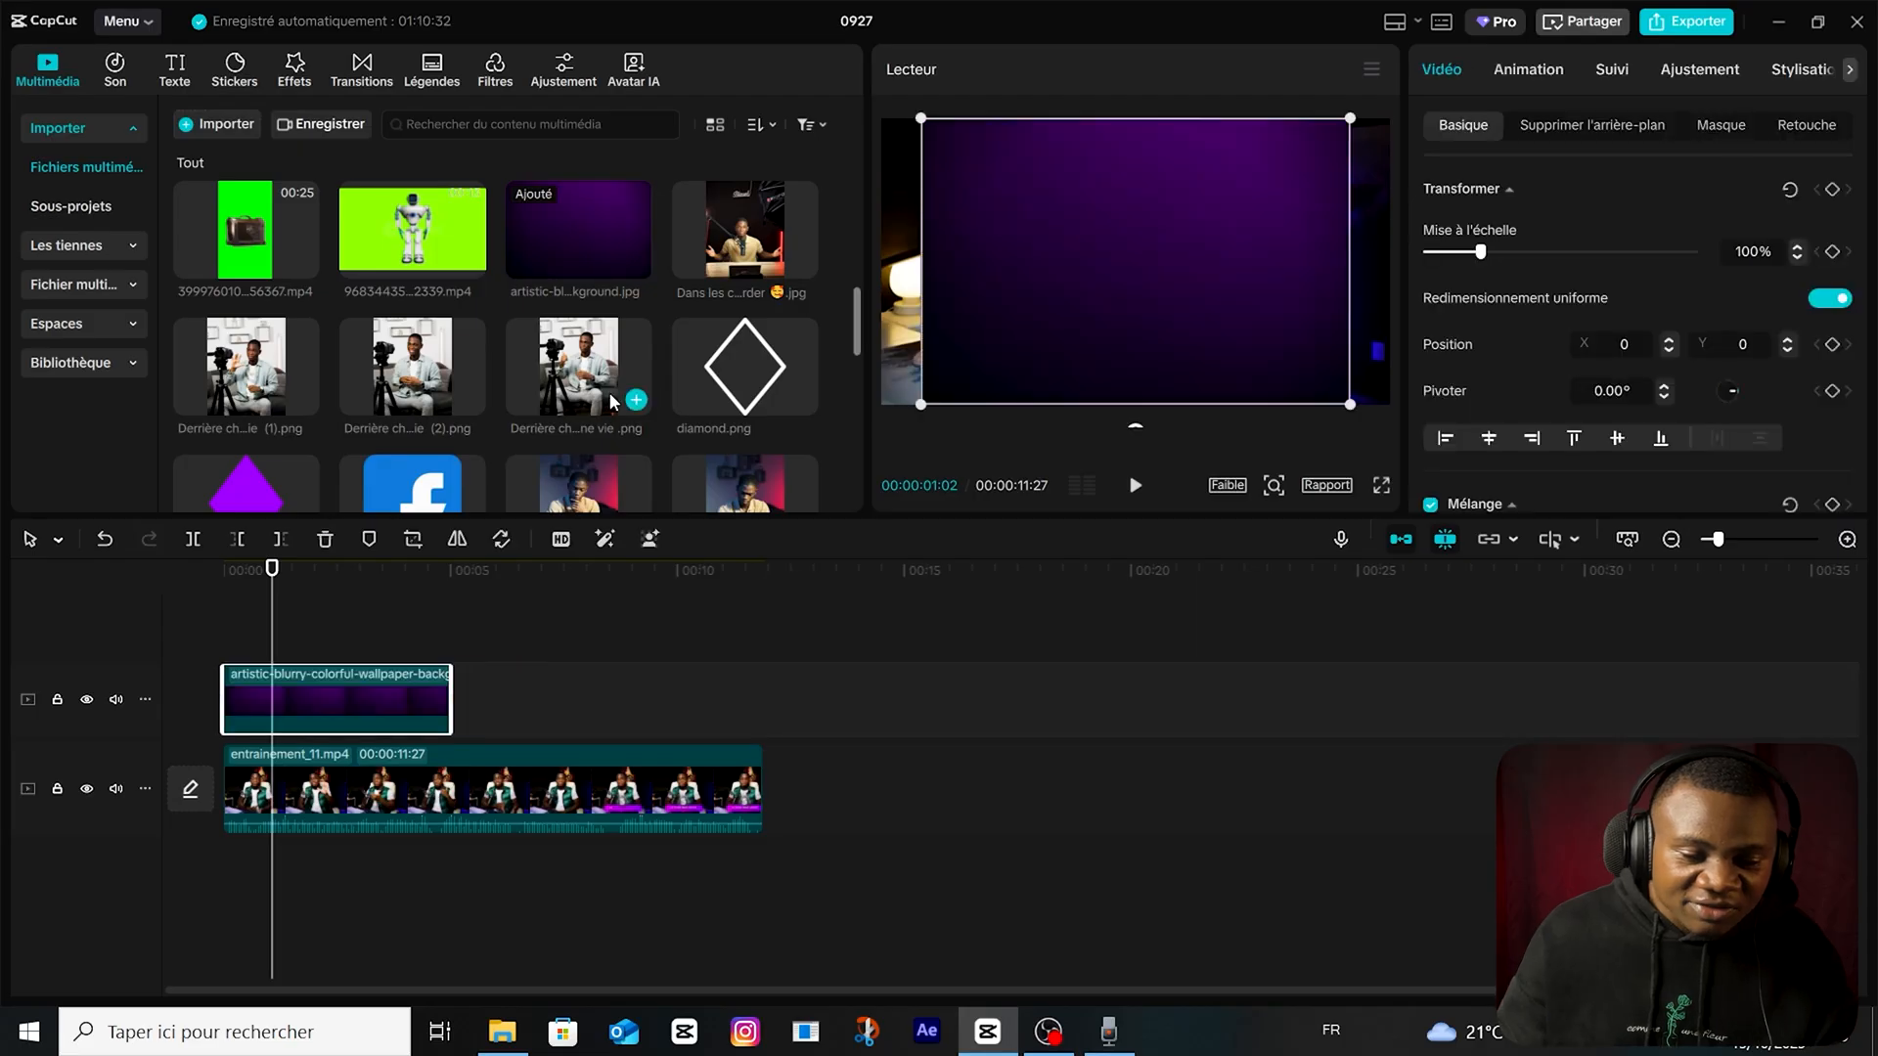
pyautogui.scroll(-5, 549, 418)
pyautogui.moveTo(571, 372); pyautogui.dragTo(199, 744)
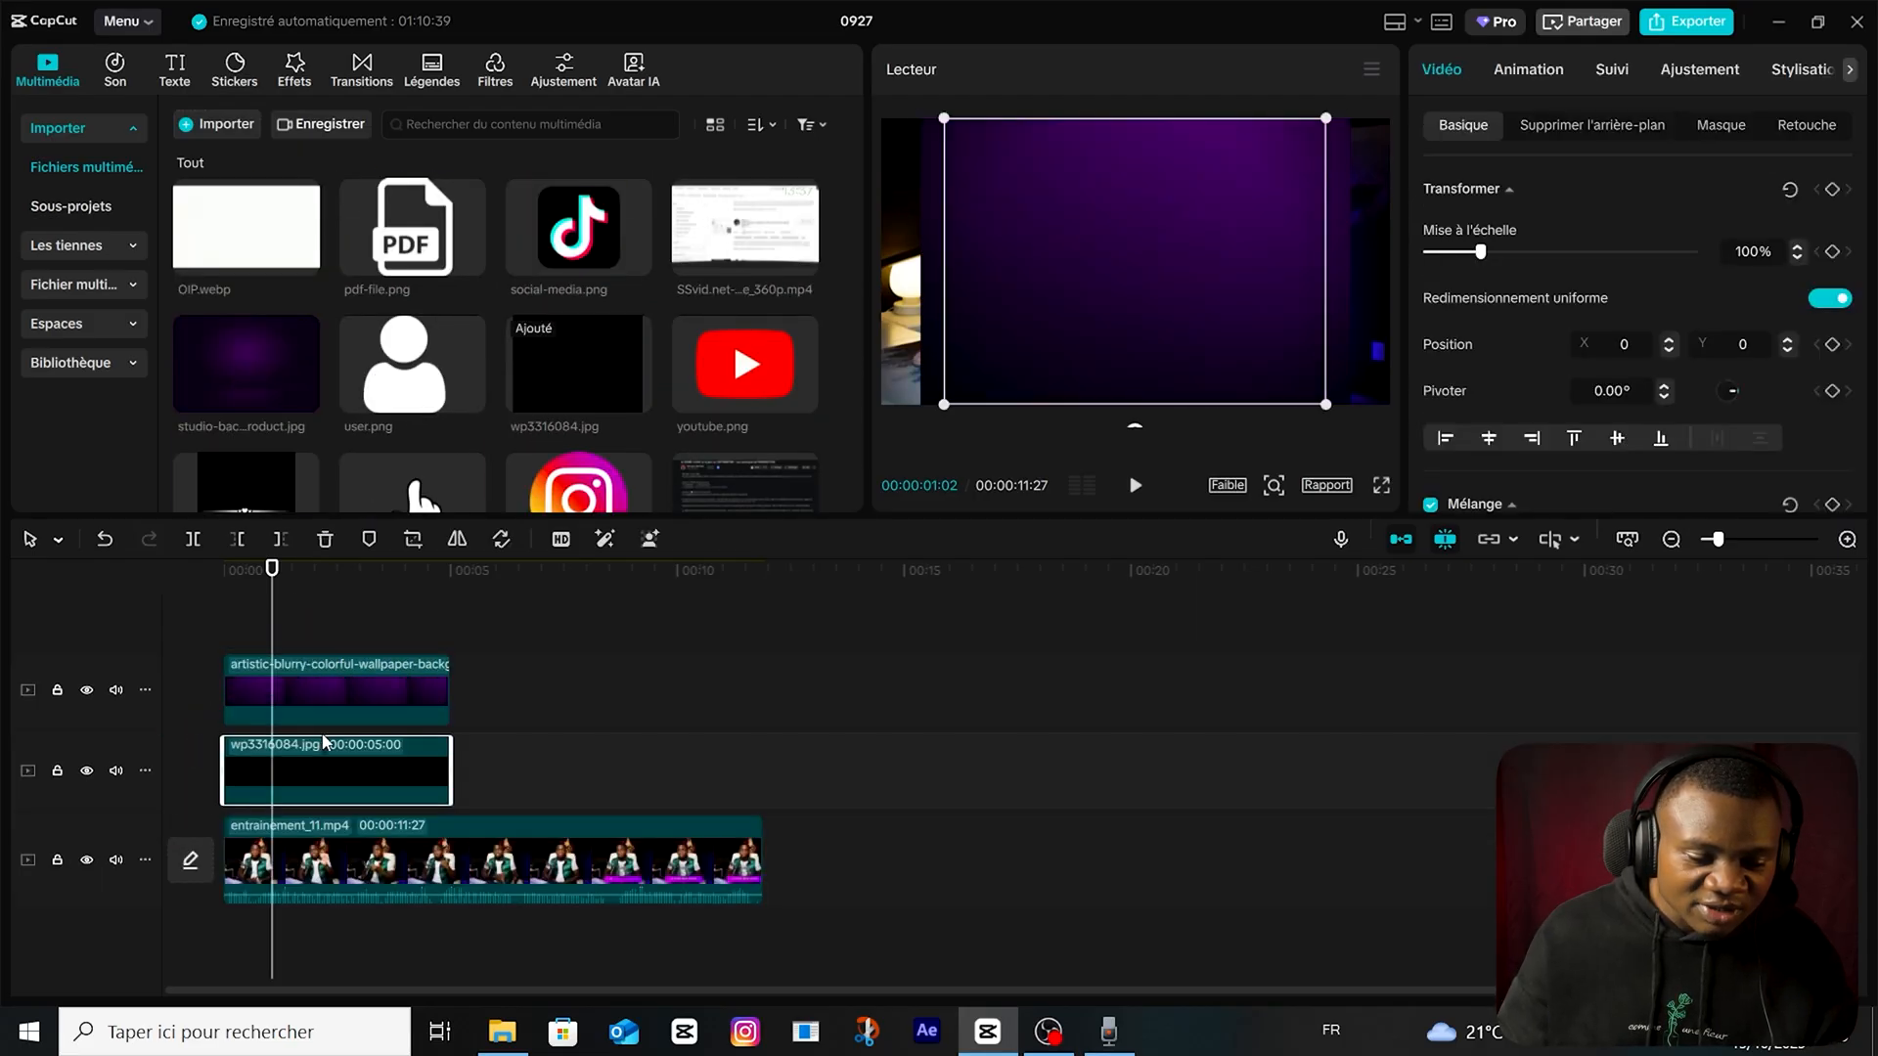
pyautogui.moveTo(448, 767); pyautogui.dragTo(746, 760)
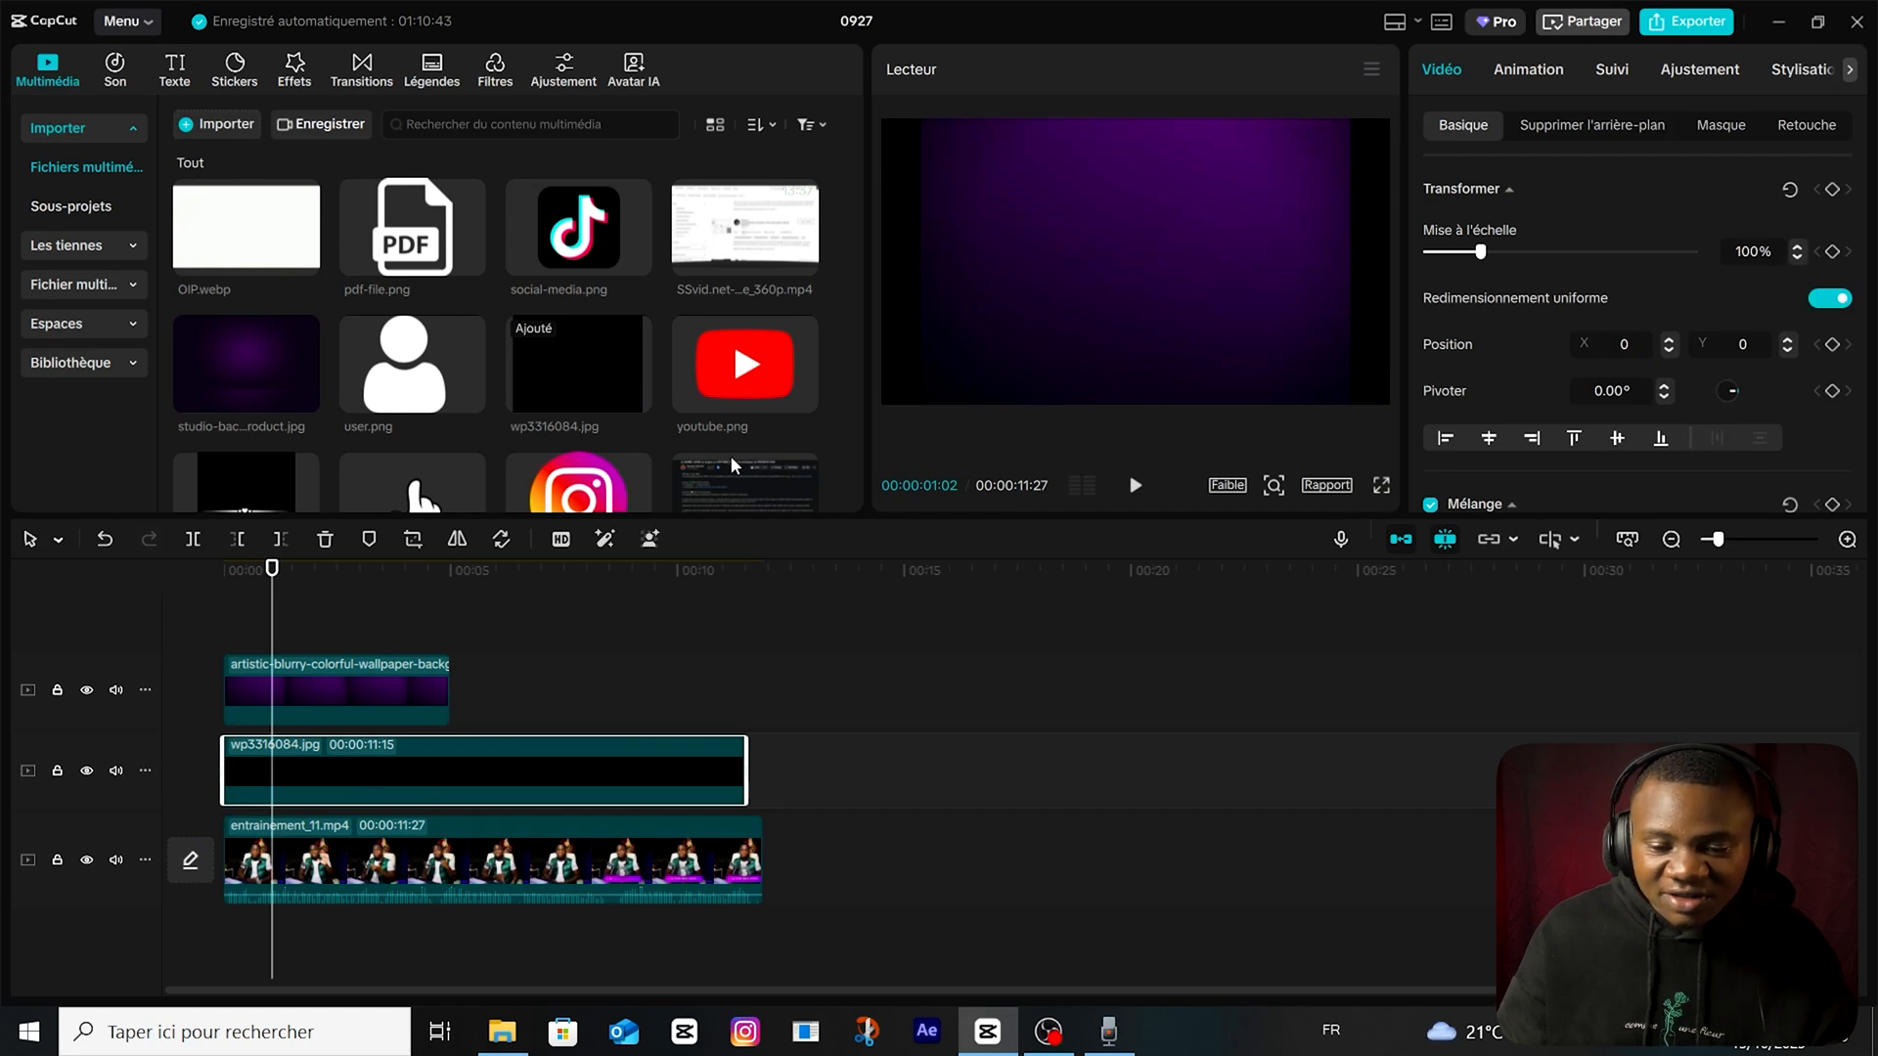
# Hide the purple background's track and apply a Diviser mask to wp3316084.jpg, rotated to -180° so black covers the lower half.
pyautogui.click(86, 689)
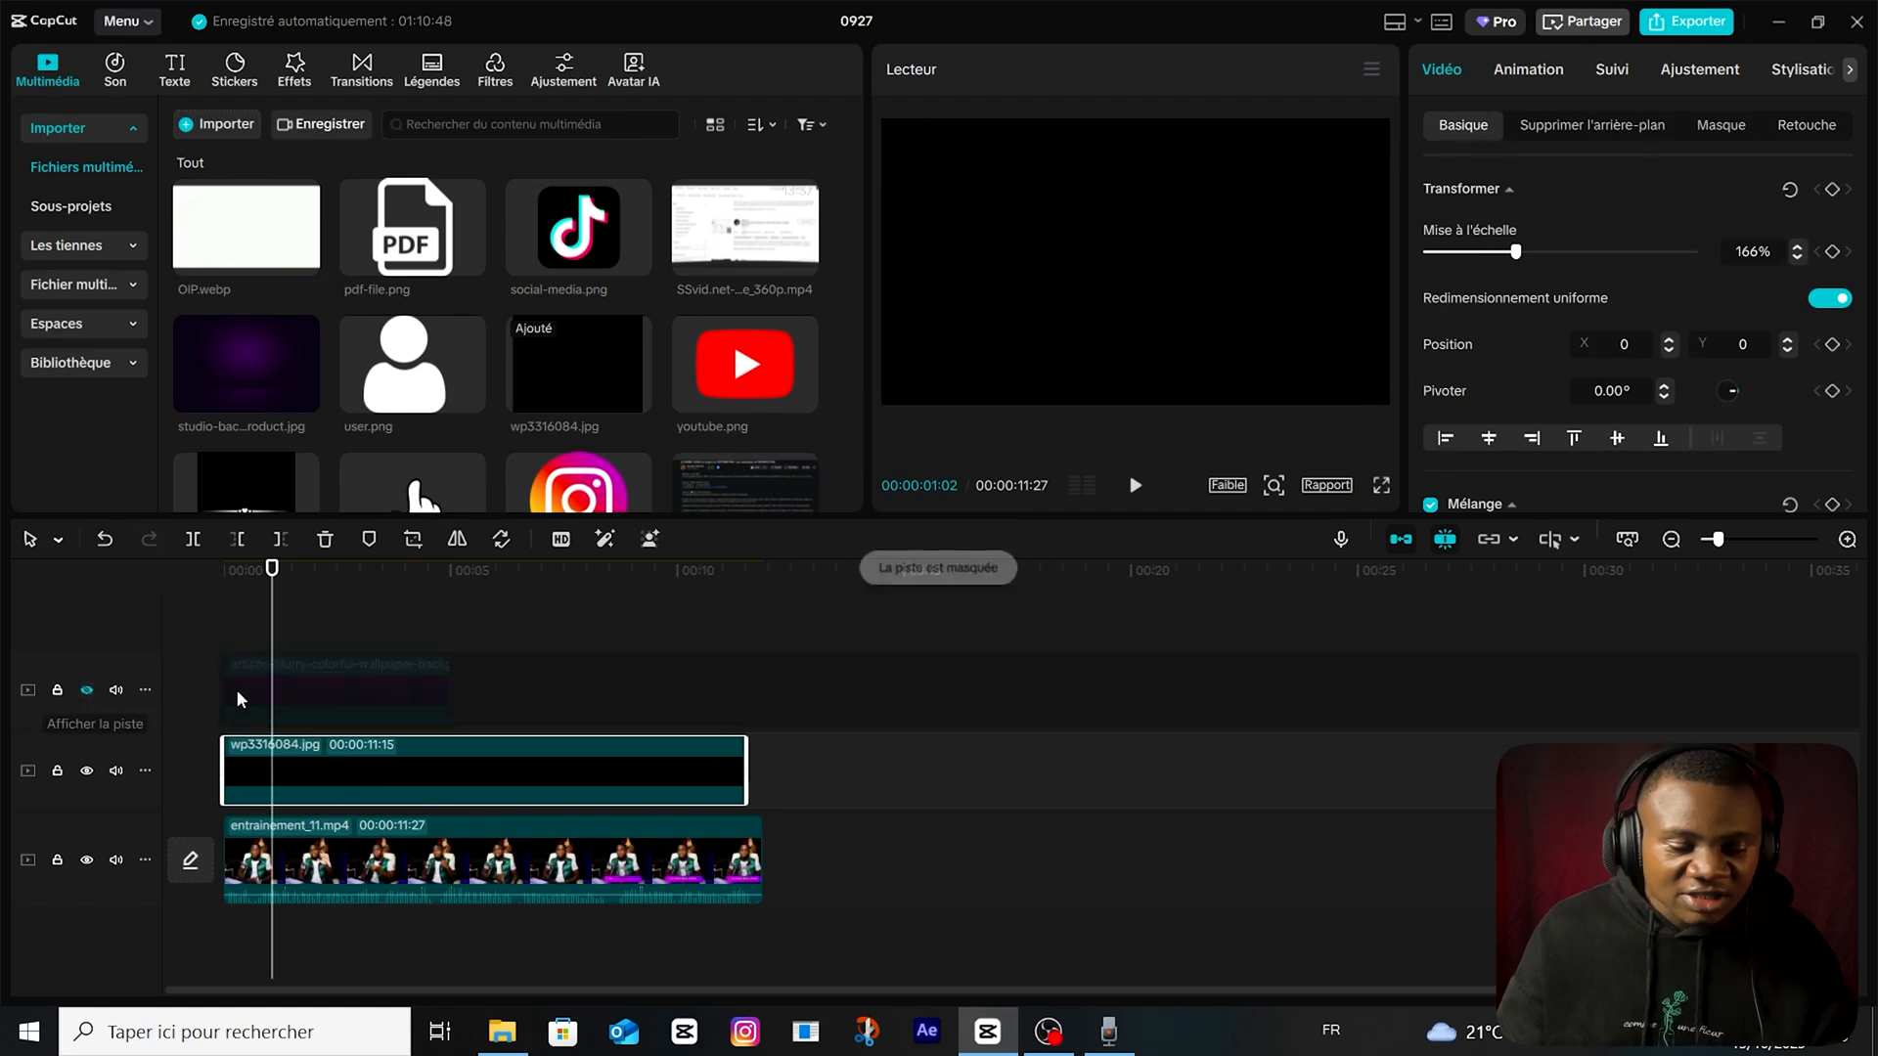
pyautogui.click(289, 732)
pyautogui.click(453, 790)
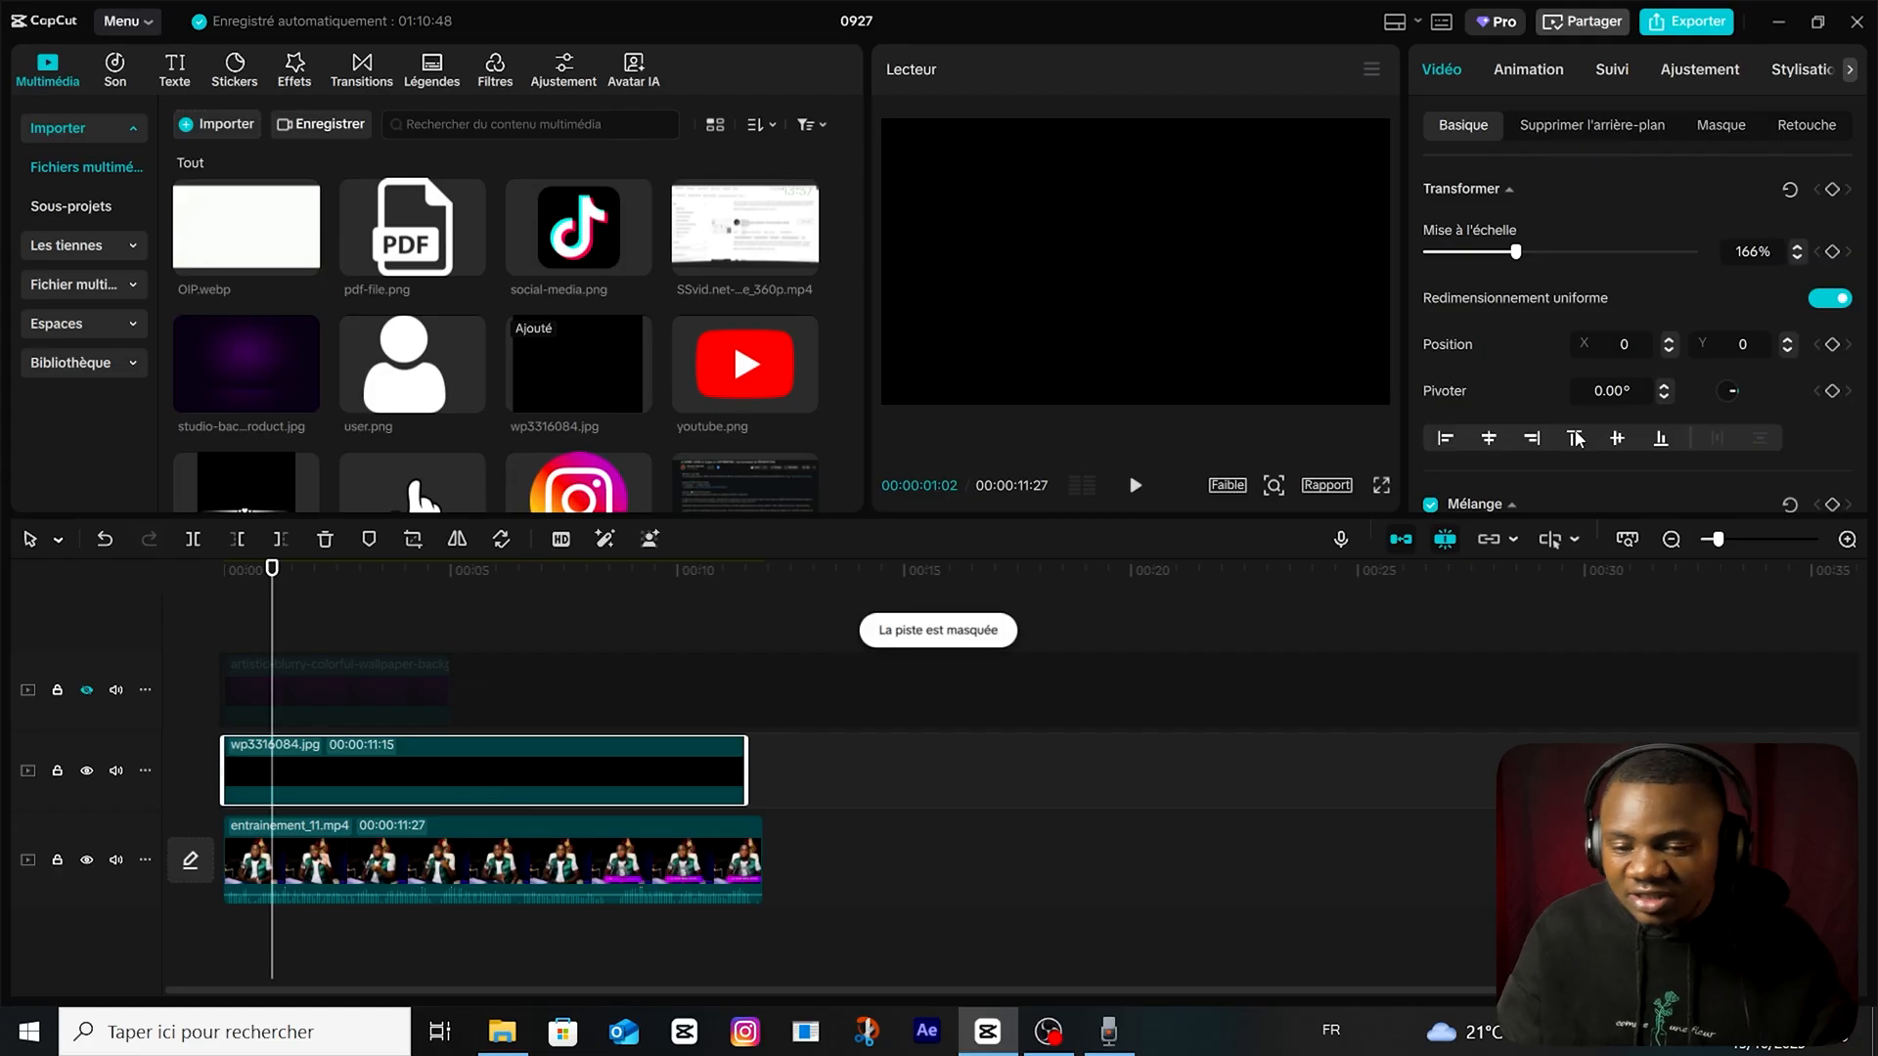
pyautogui.click(1711, 129)
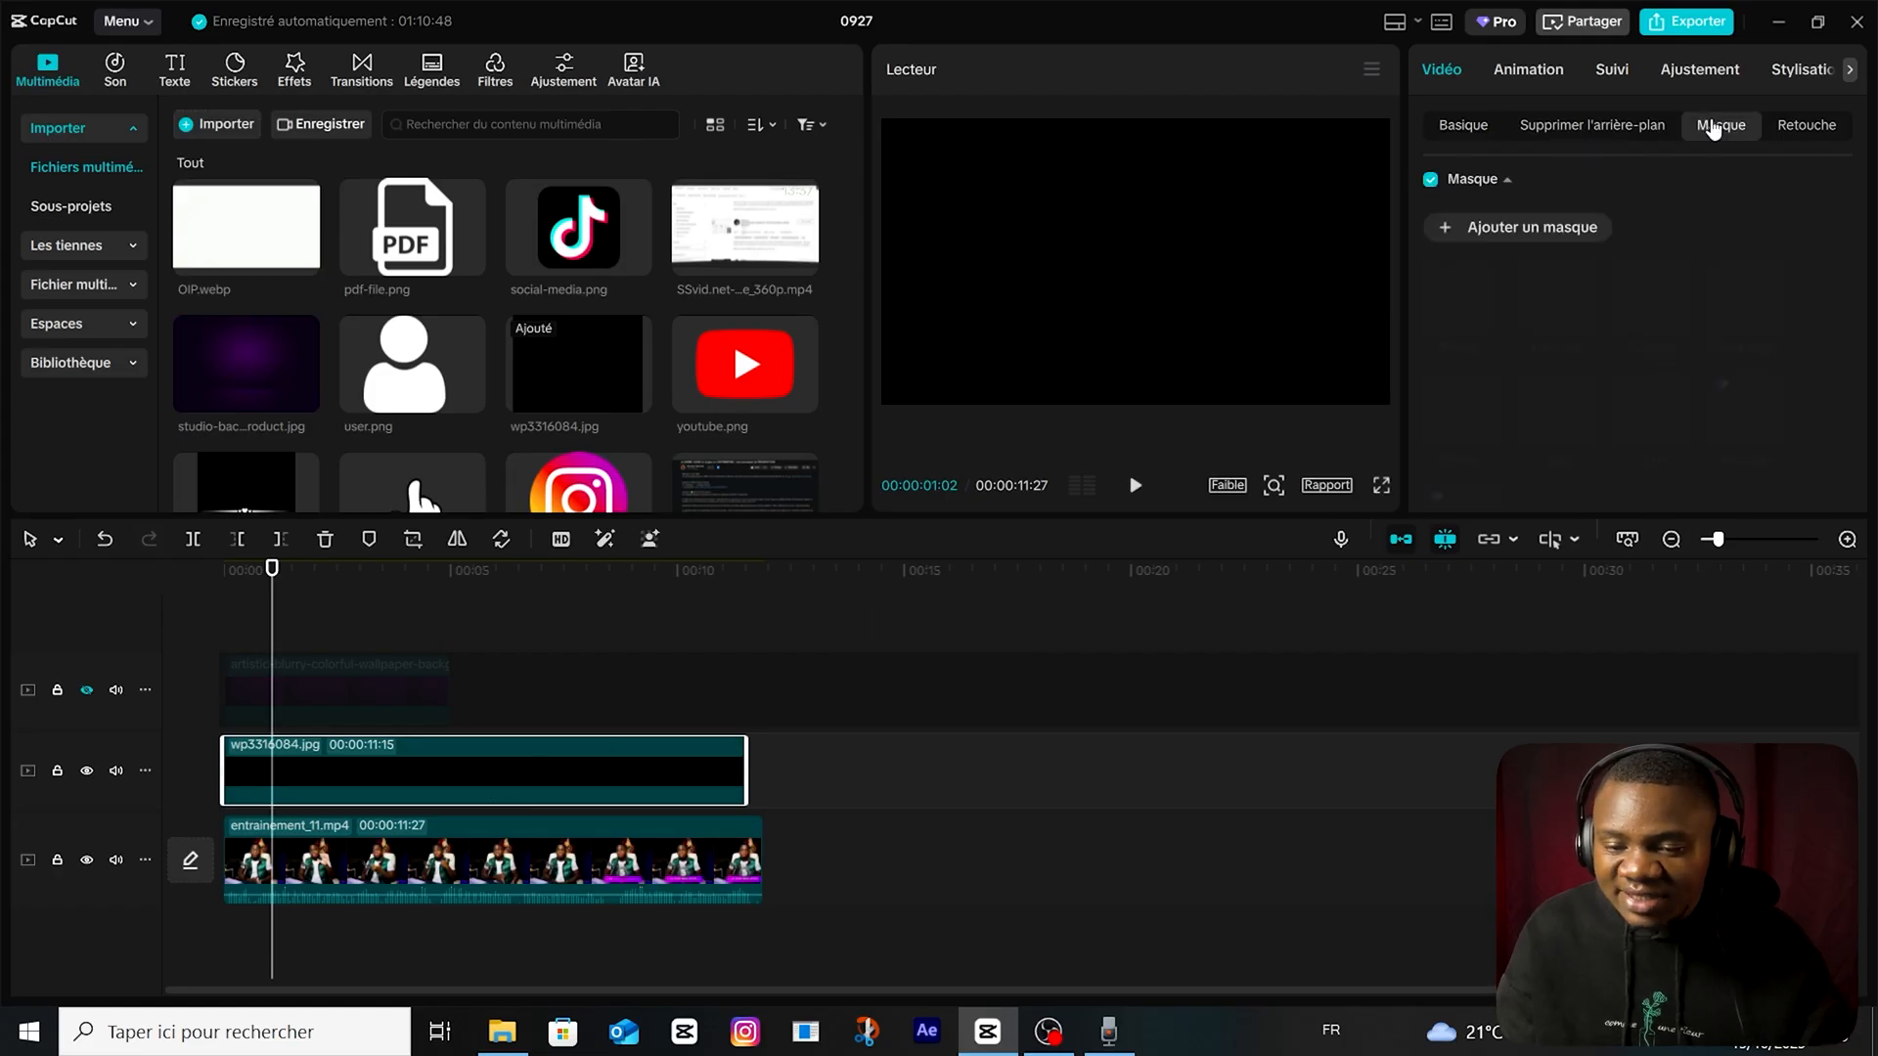
pyautogui.click(1550, 227)
pyautogui.click(1468, 311)
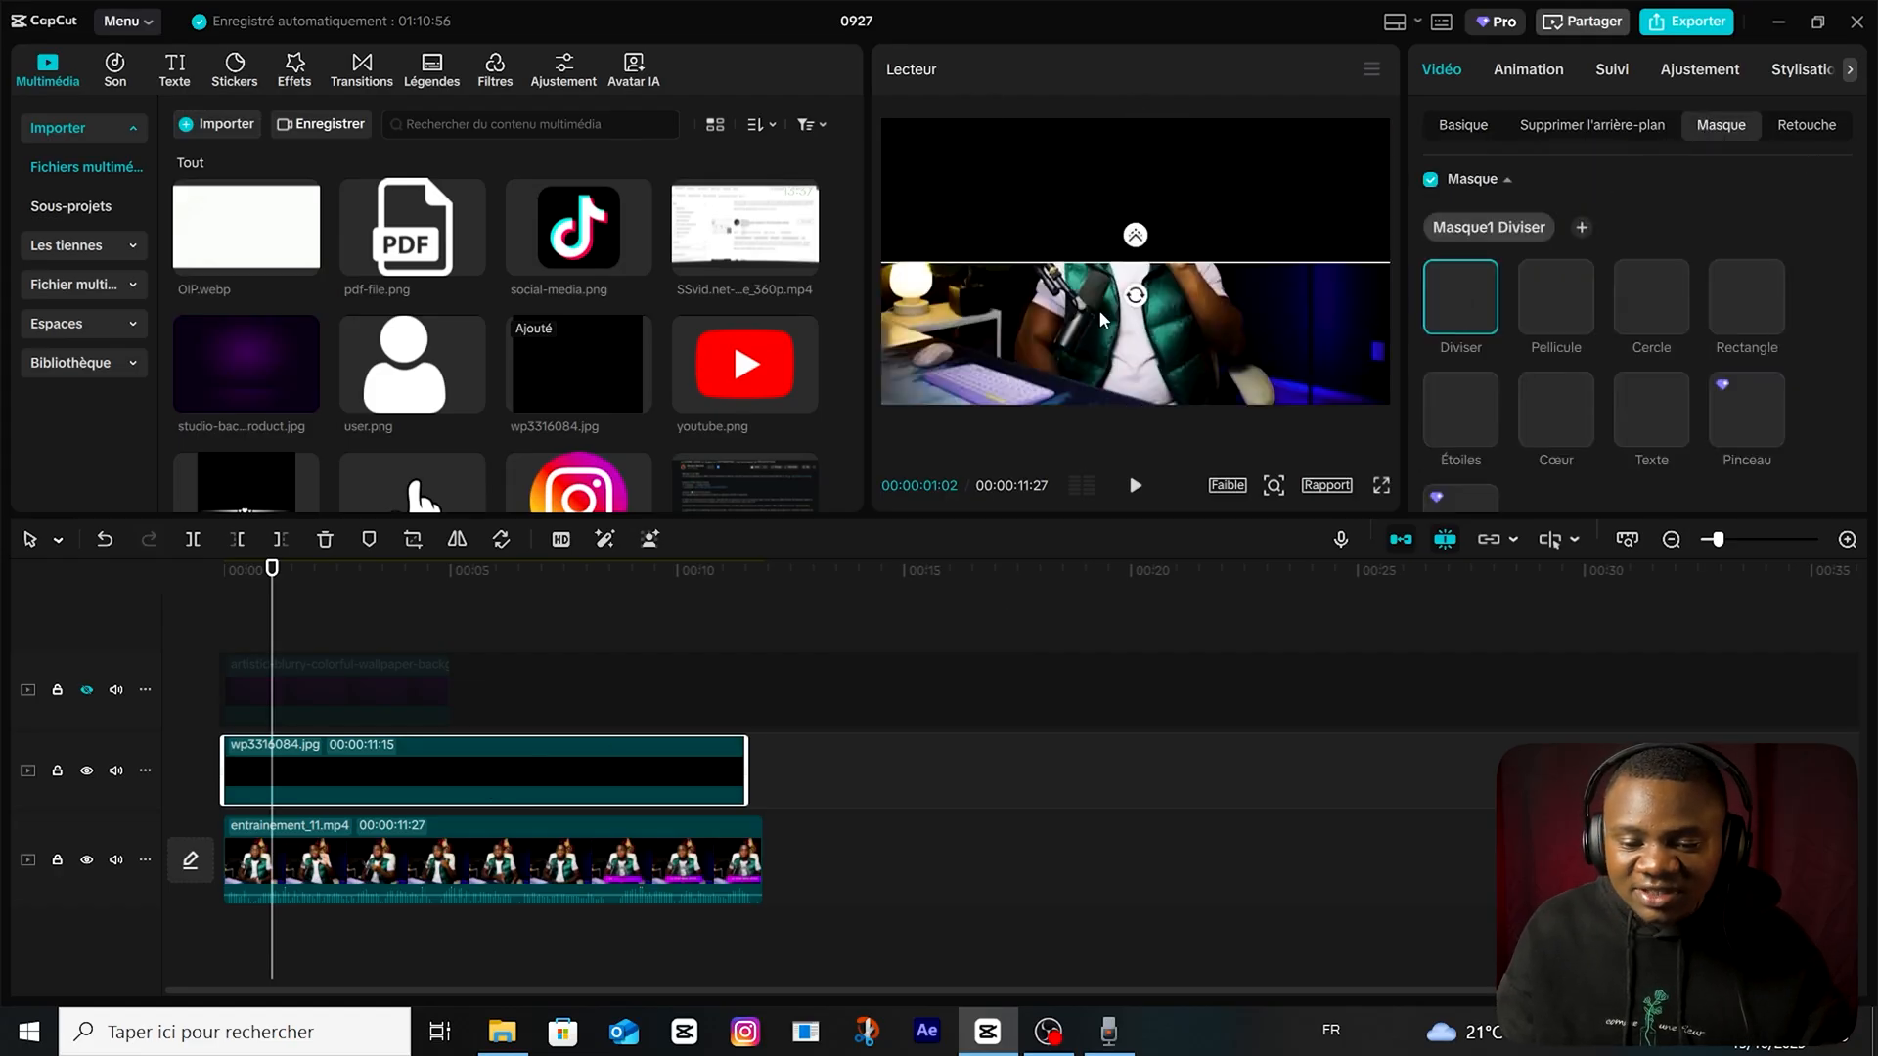
pyautogui.moveTo(1131, 235); pyautogui.dragTo(1184, 283)
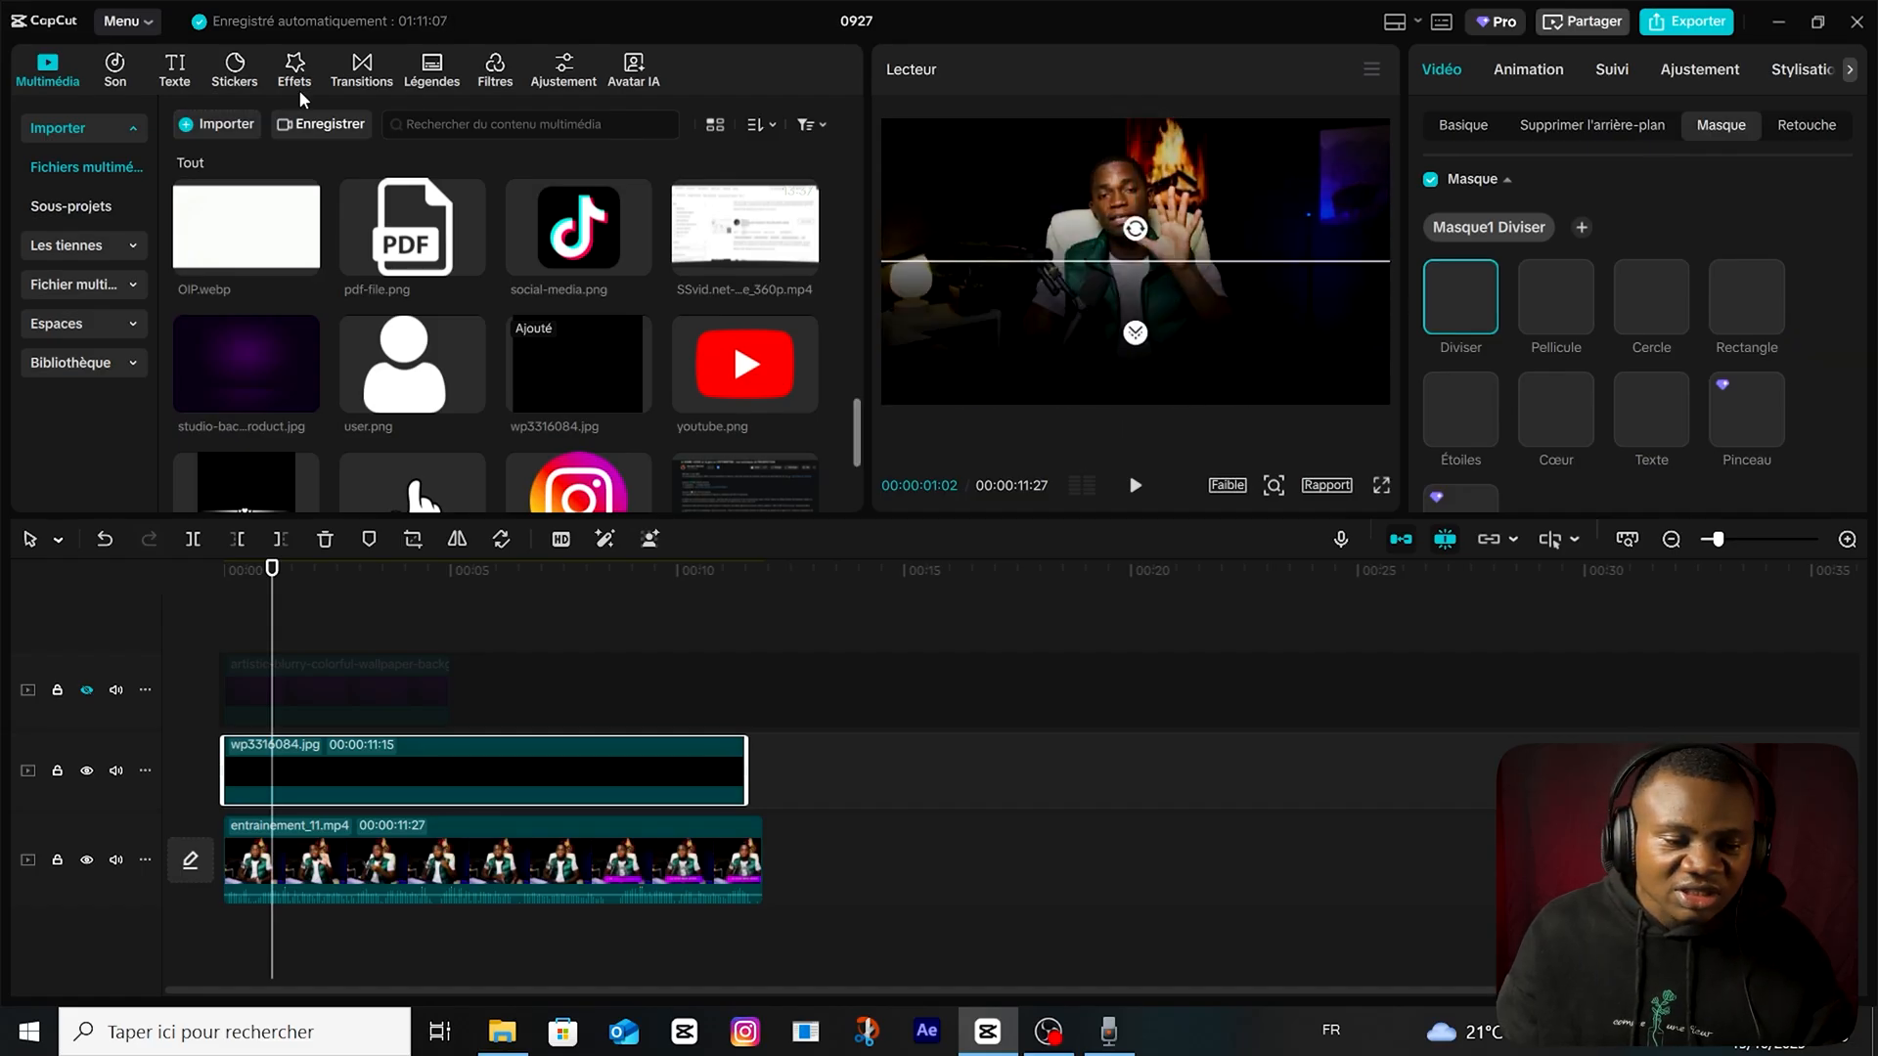
# Move the black image down to X -125, Y -711 and set its mask softness (Adoucir) to 45.
pyautogui.click(1444, 133)
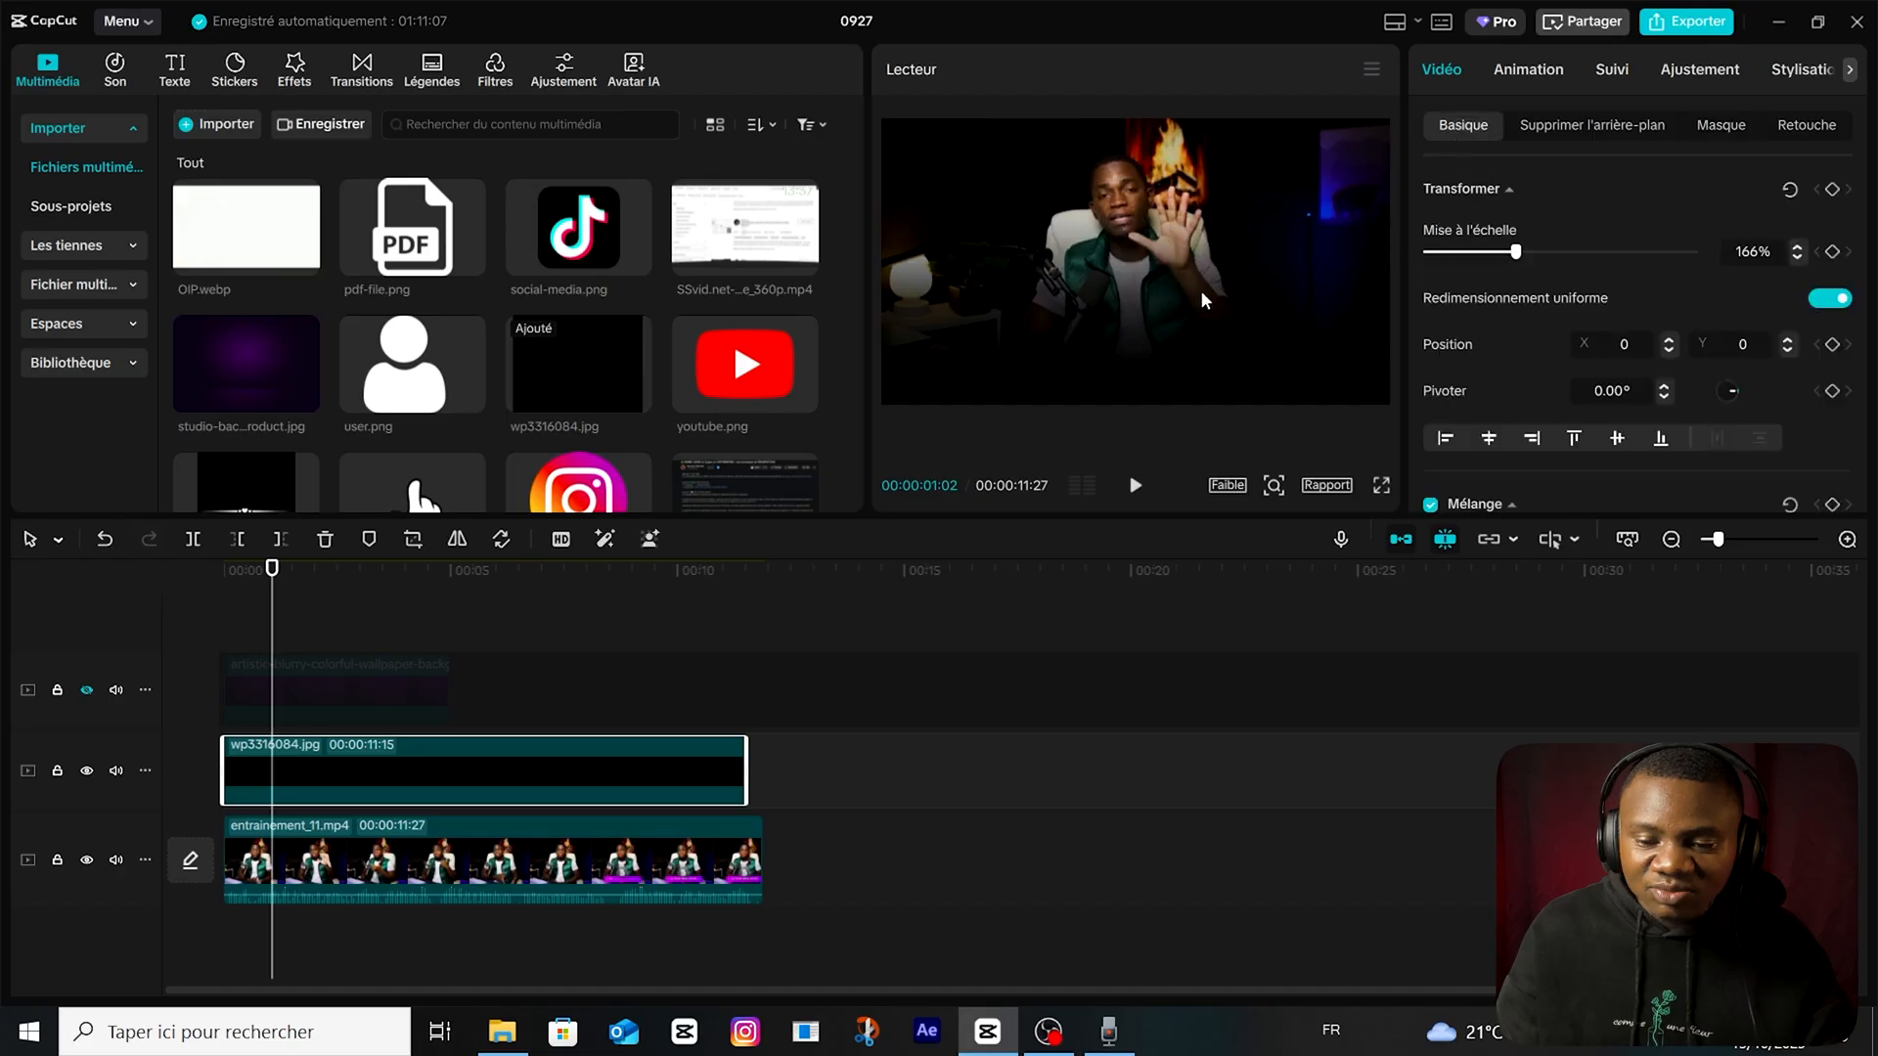
pyautogui.click(1721, 127)
pyautogui.scroll(-3, 1582, 342)
pyautogui.click(1565, 457)
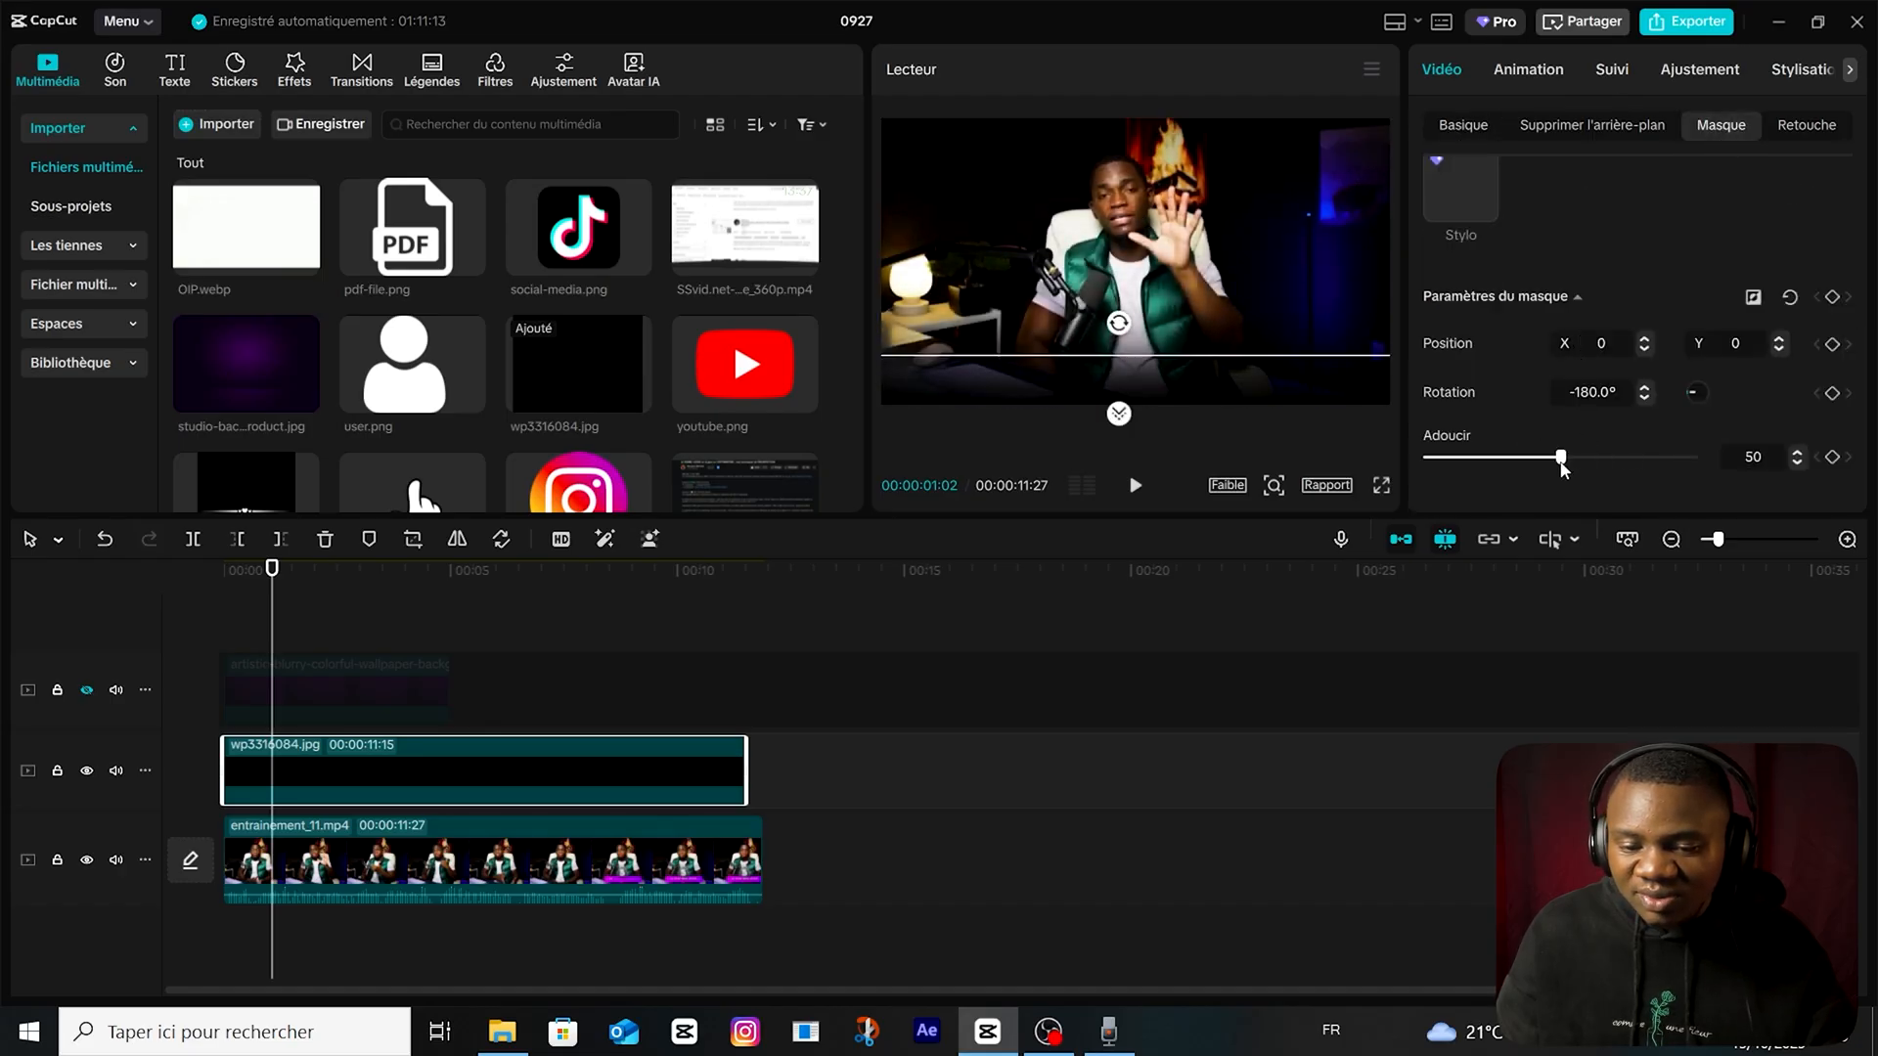
pyautogui.moveTo(1560, 457); pyautogui.dragTo(1546, 457)
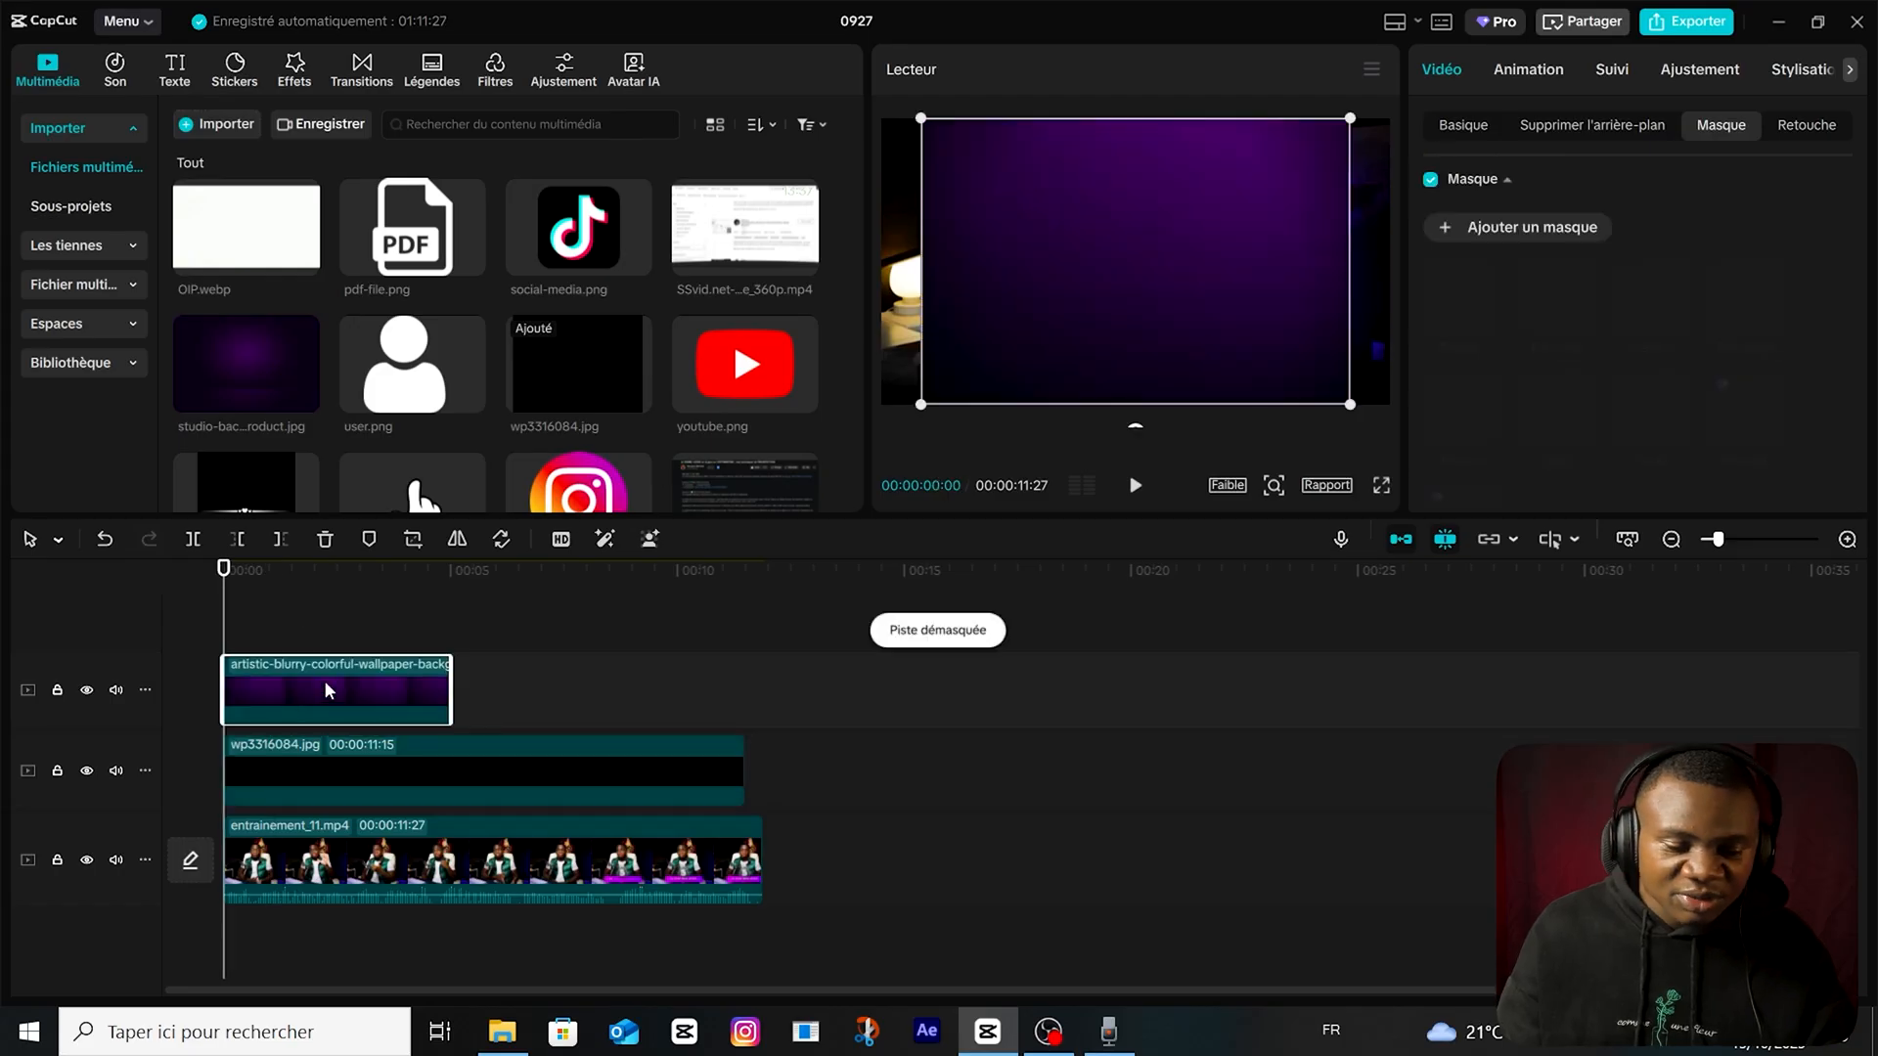
# Extend the purple background to 00:00:10:03 and reduce it to a narrow bar with a Rectangle mask.
pyautogui.moveTo(325, 679); pyautogui.dragTo(534, 677)
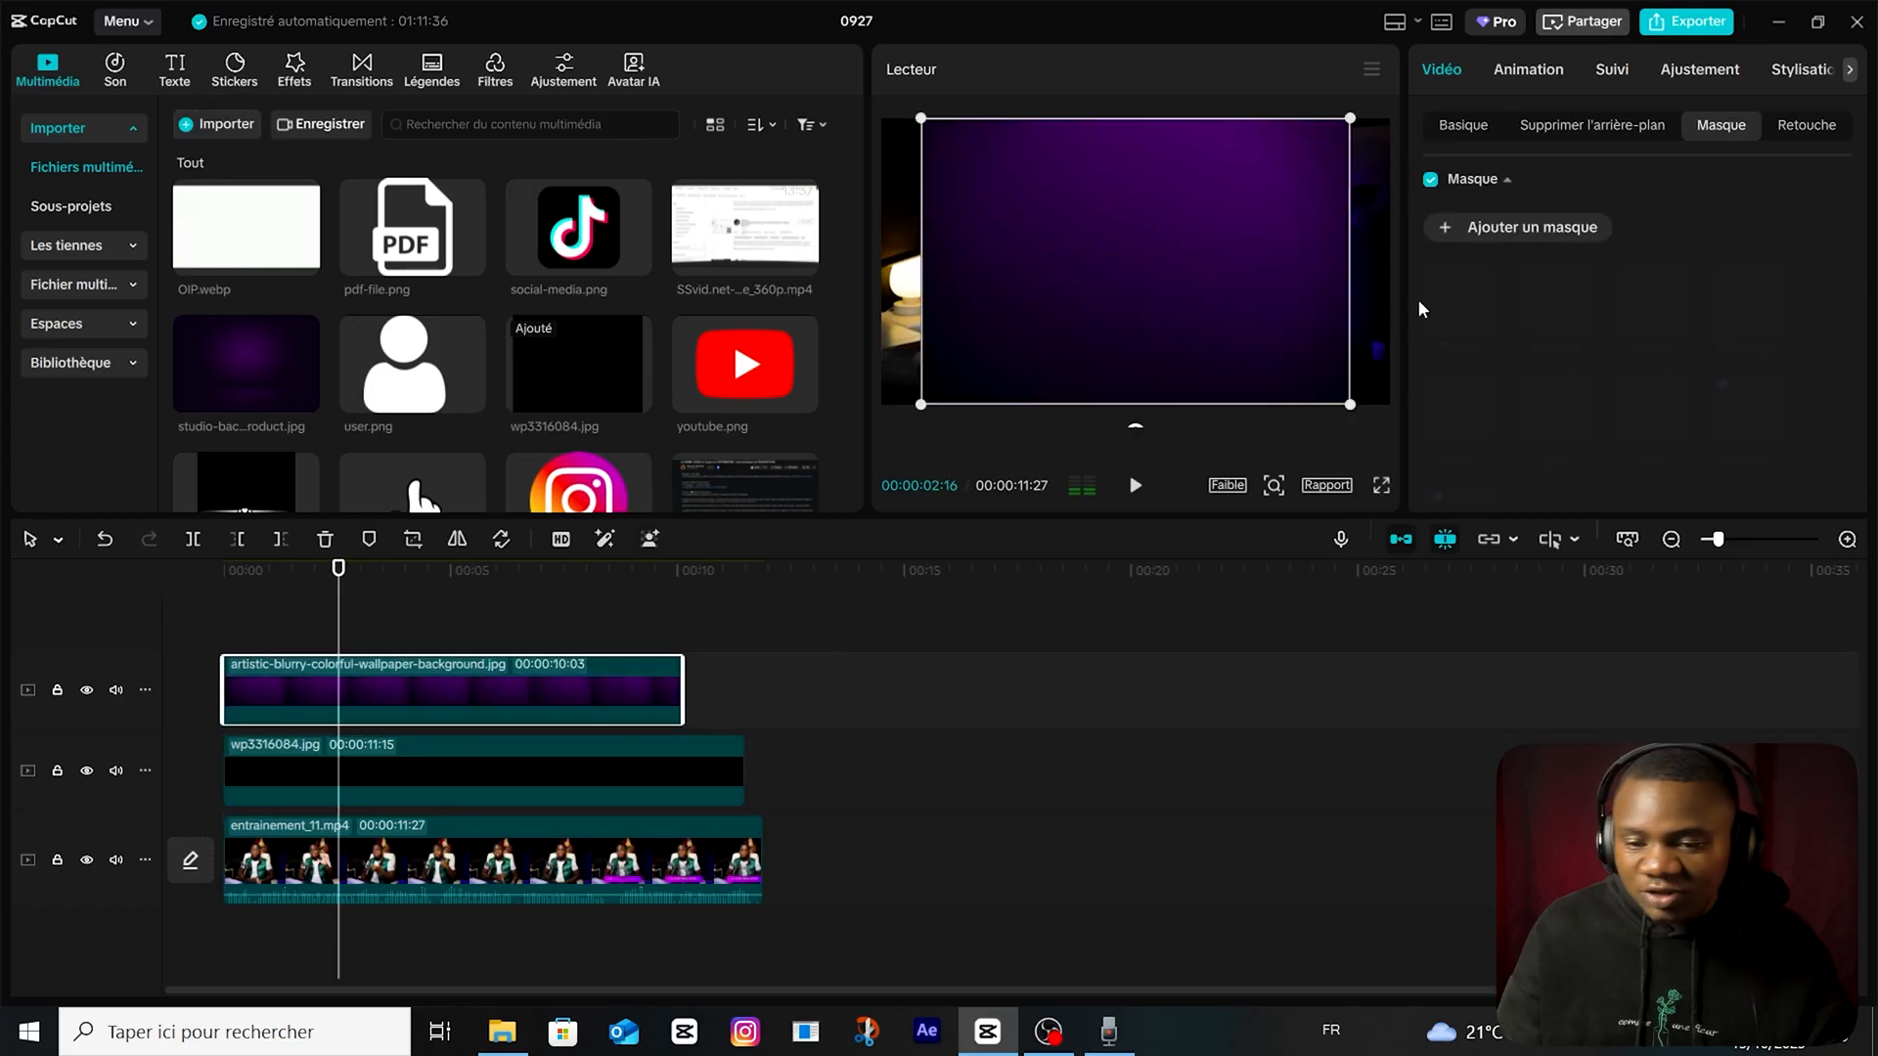
pyautogui.click(1572, 229)
pyautogui.moveTo(1206, 262); pyautogui.dragTo(1275, 263)
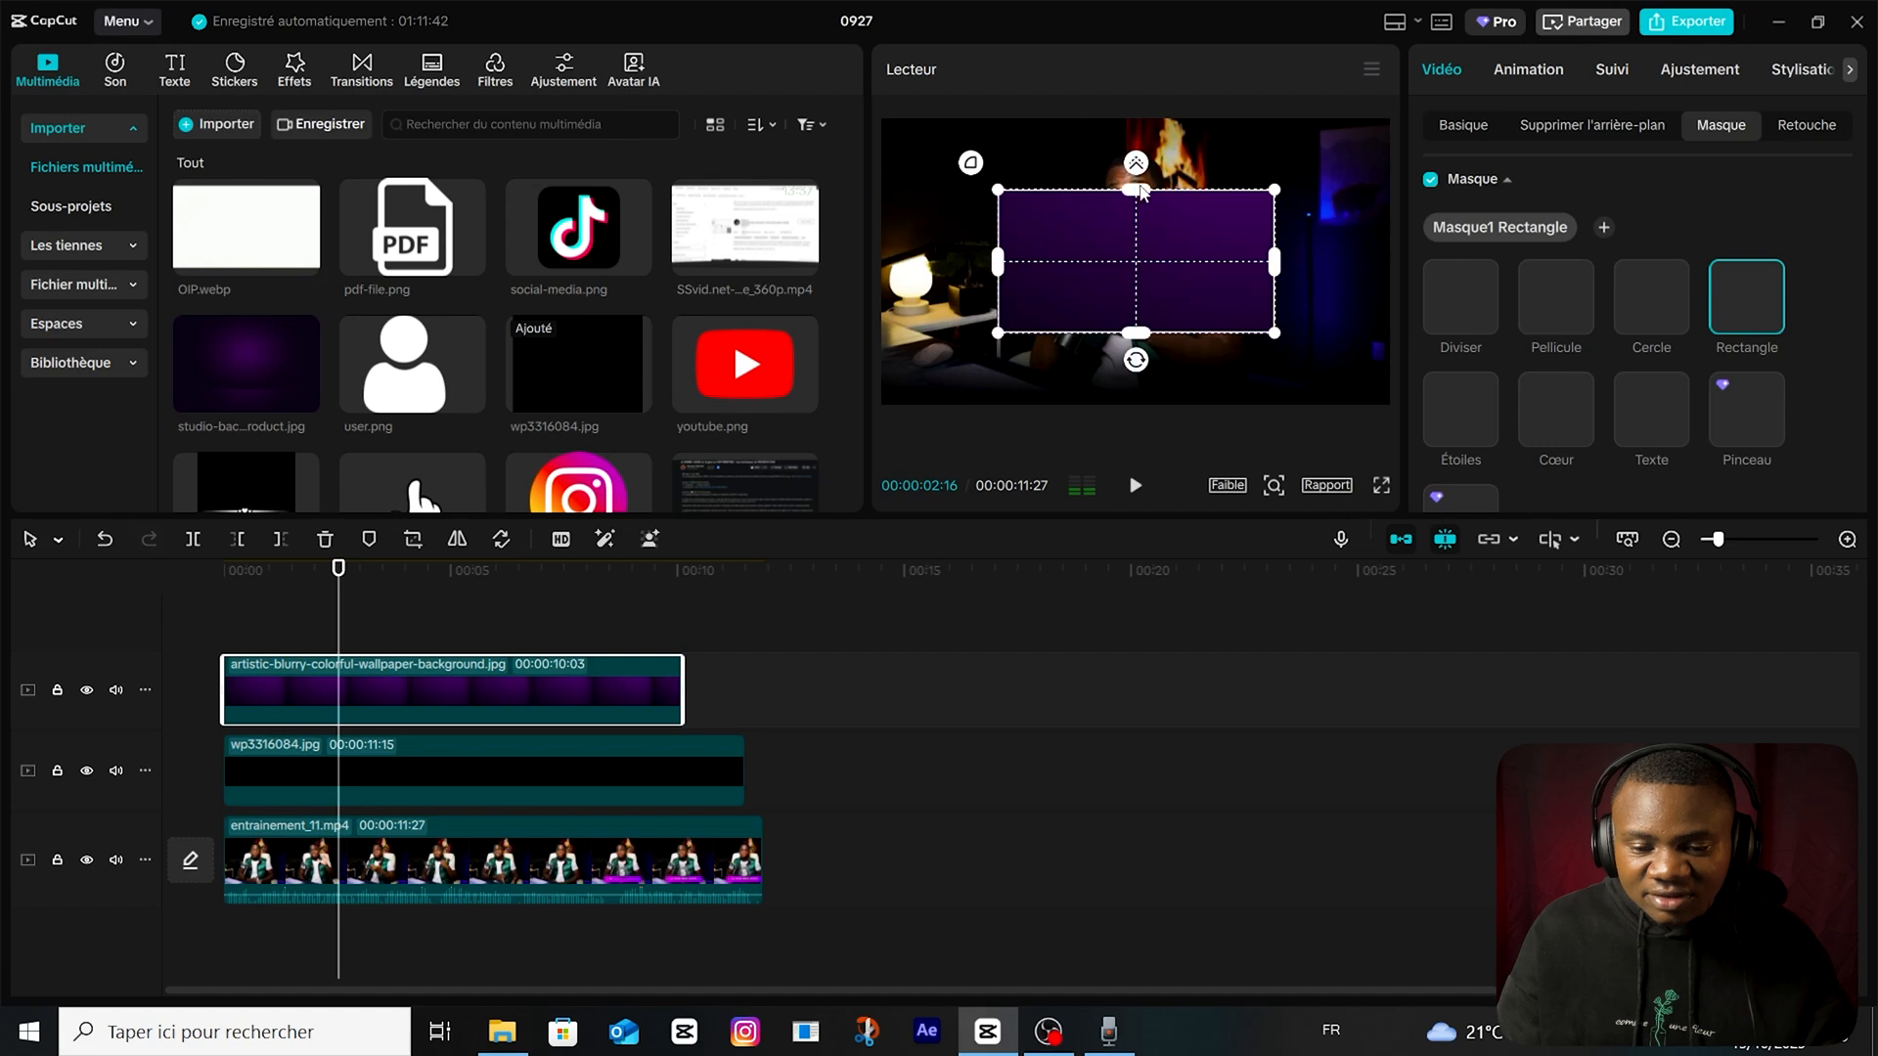
pyautogui.moveTo(1139, 199); pyautogui.dragTo(1137, 240)
pyautogui.moveTo(997, 270); pyautogui.dragTo(1035, 273)
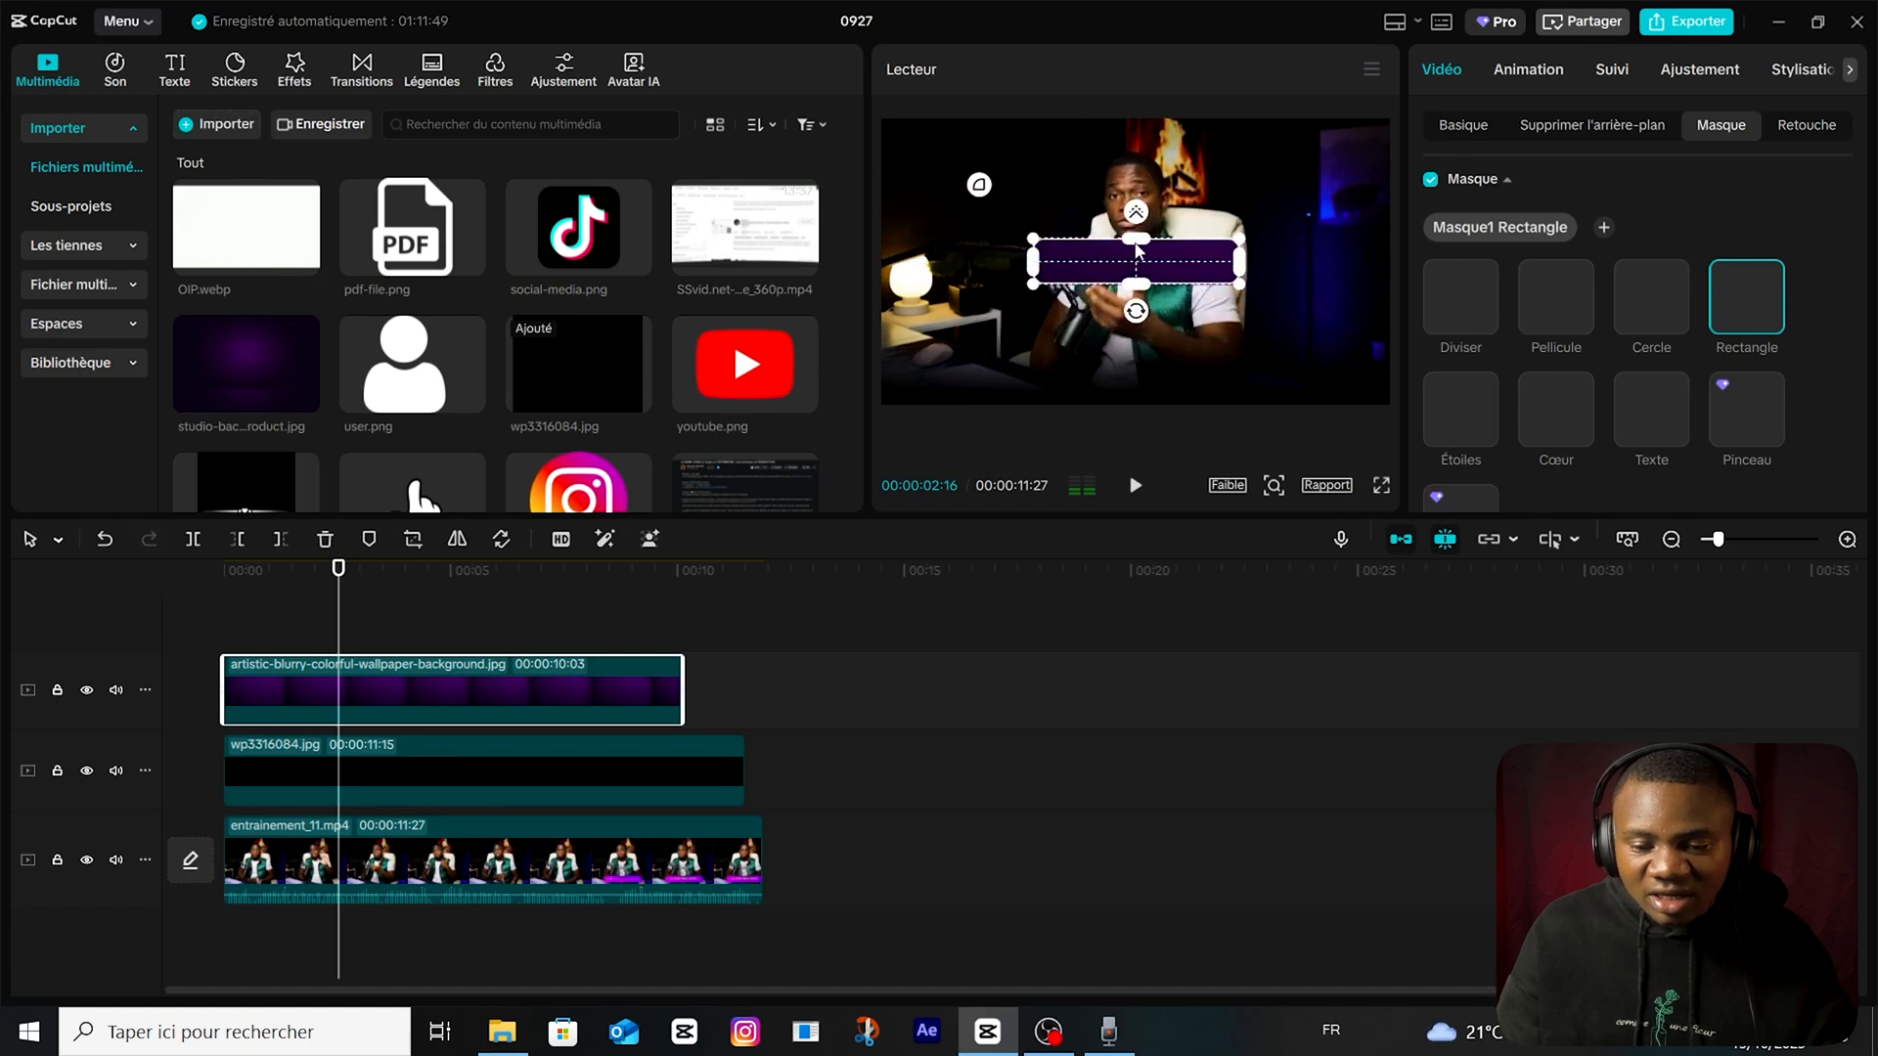
pyautogui.moveTo(1143, 245); pyautogui.dragTo(1143, 252)
# Move the purple bar to the bottom of the video frame at X -185, Y -917.
pyautogui.click(458, 631)
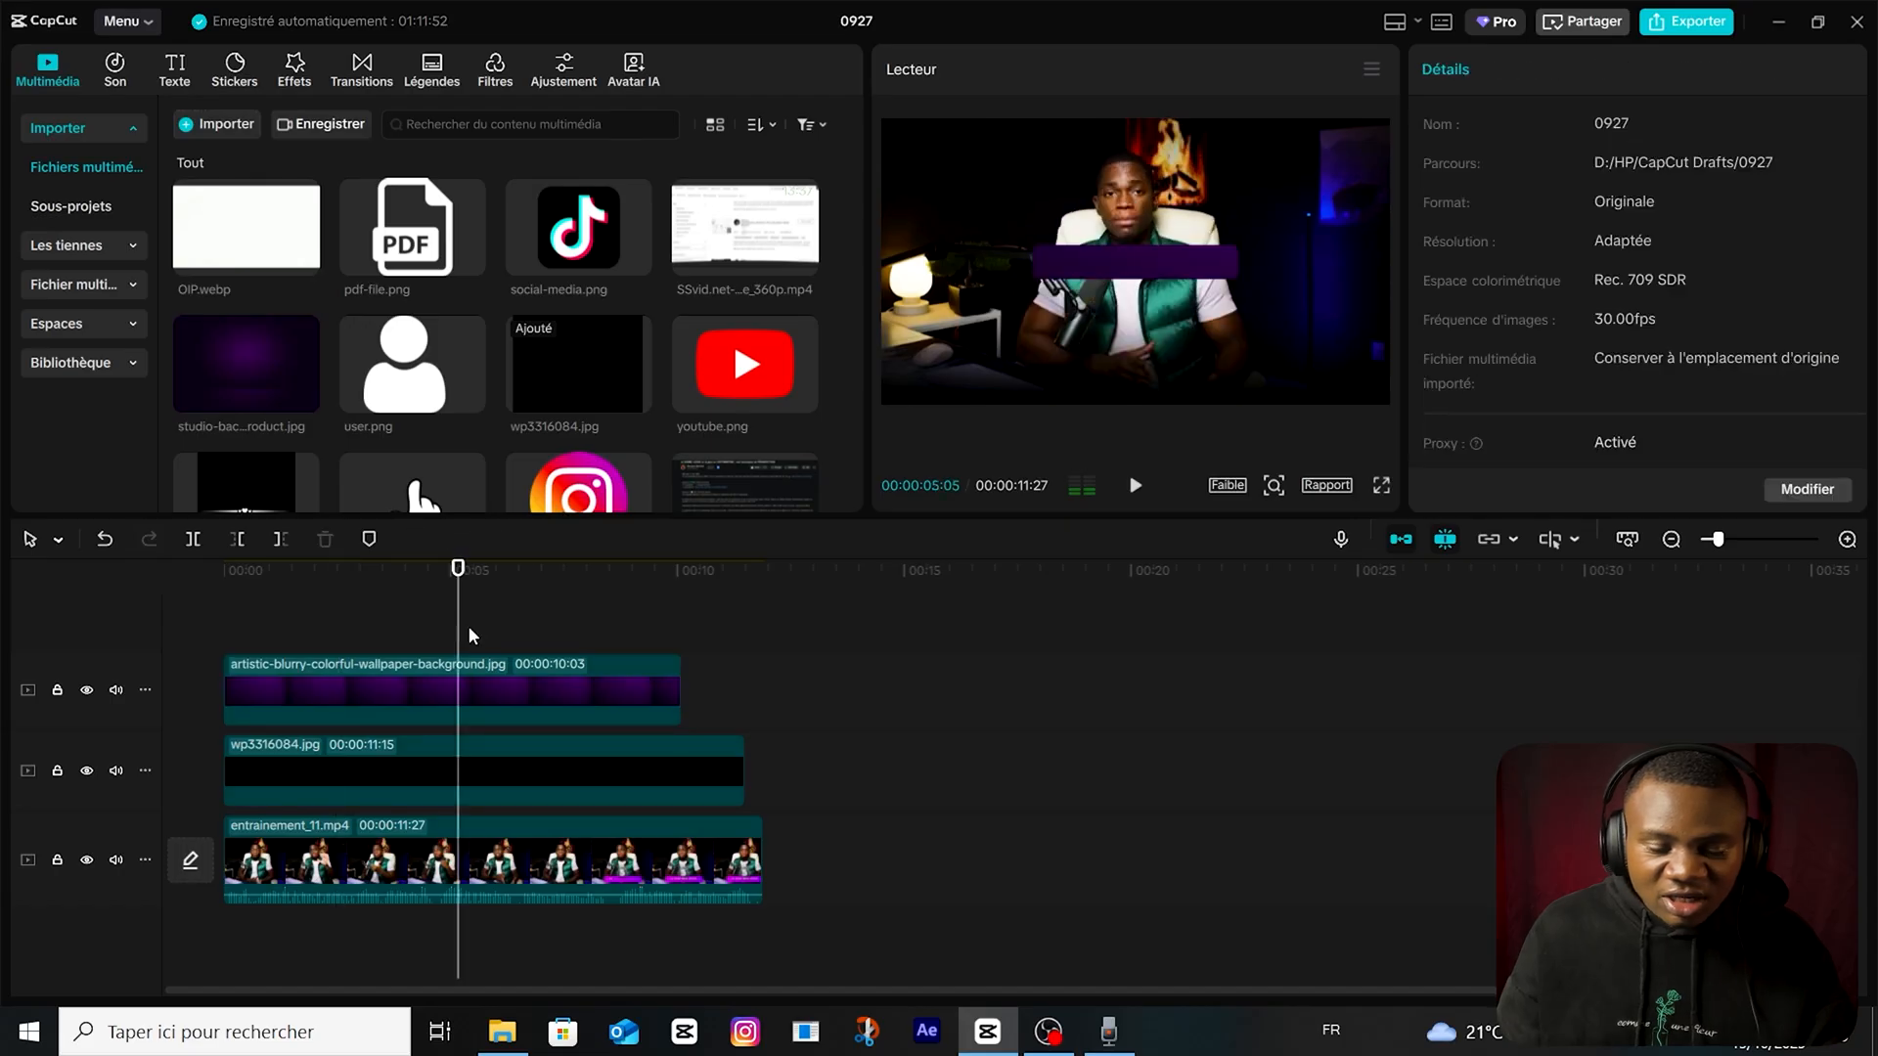
pyautogui.moveTo(457, 639); pyautogui.dragTo(330, 642)
pyautogui.click(362, 684)
pyautogui.click(1488, 128)
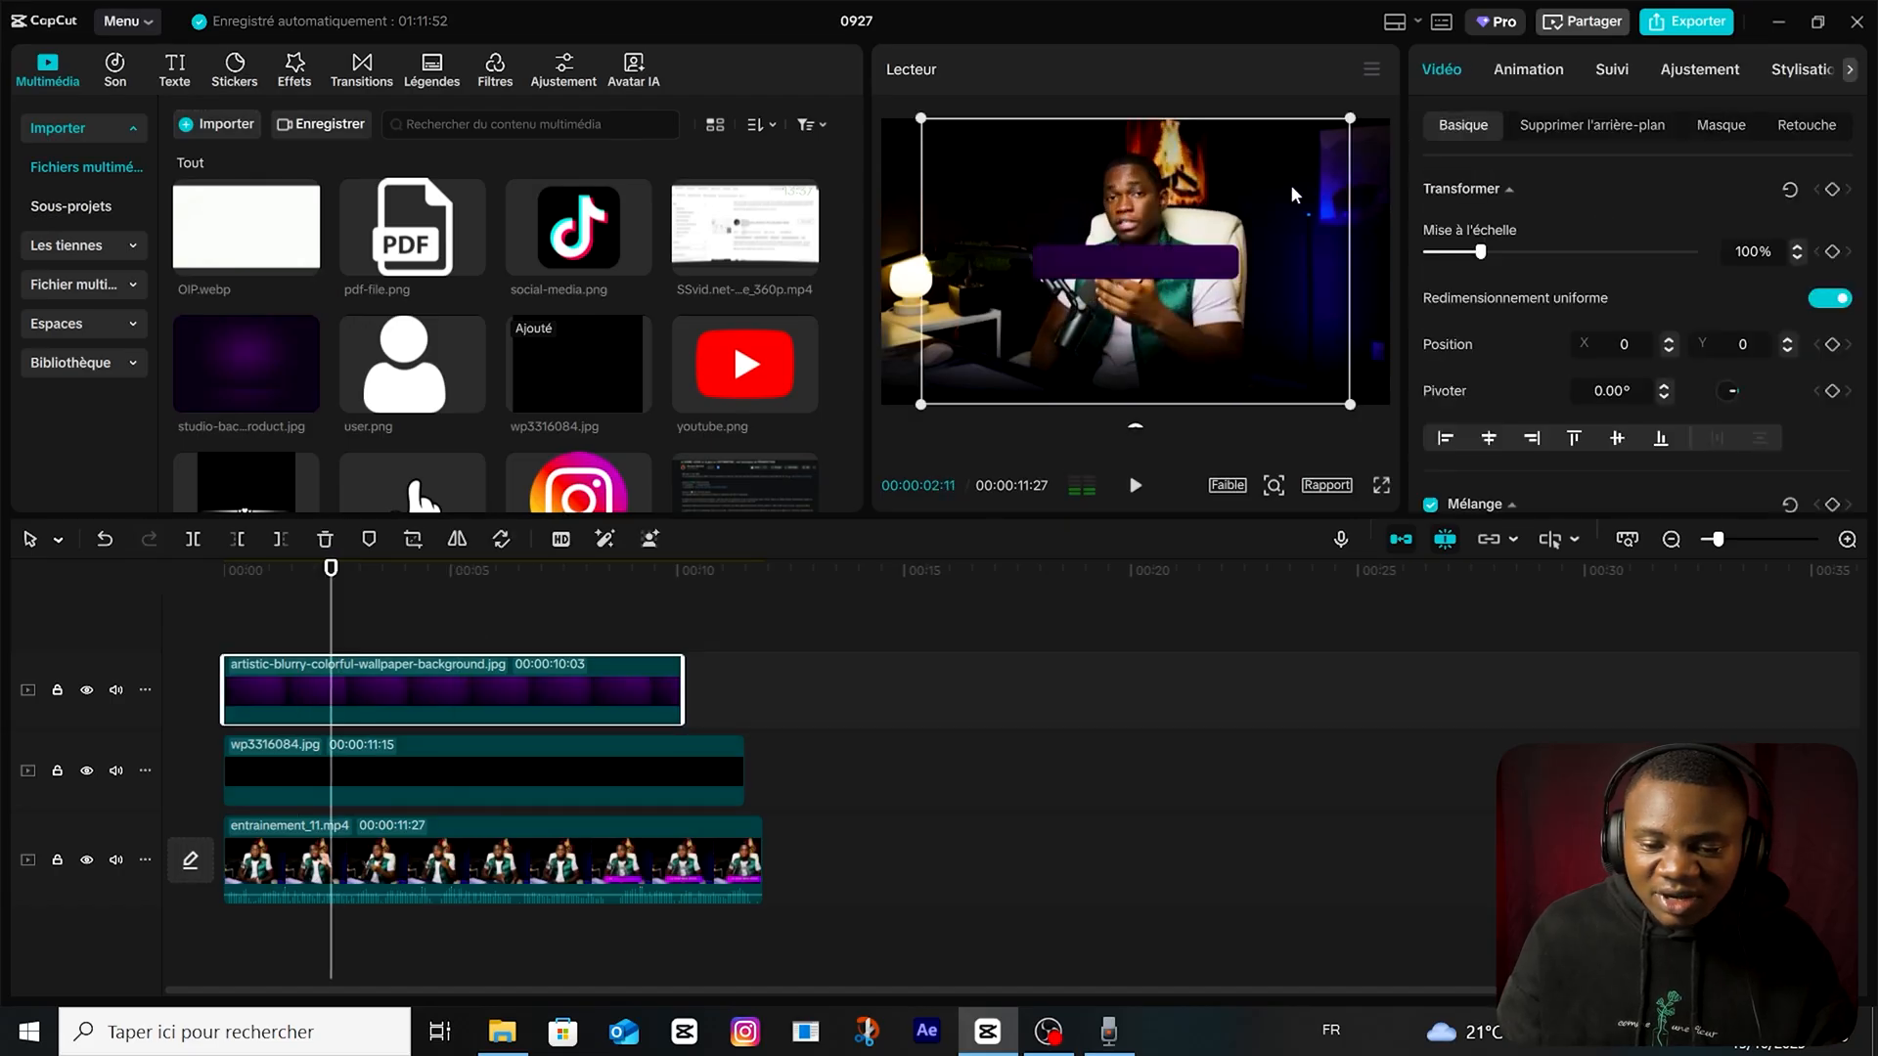
pyautogui.moveTo(1179, 274); pyautogui.dragTo(1155, 383)
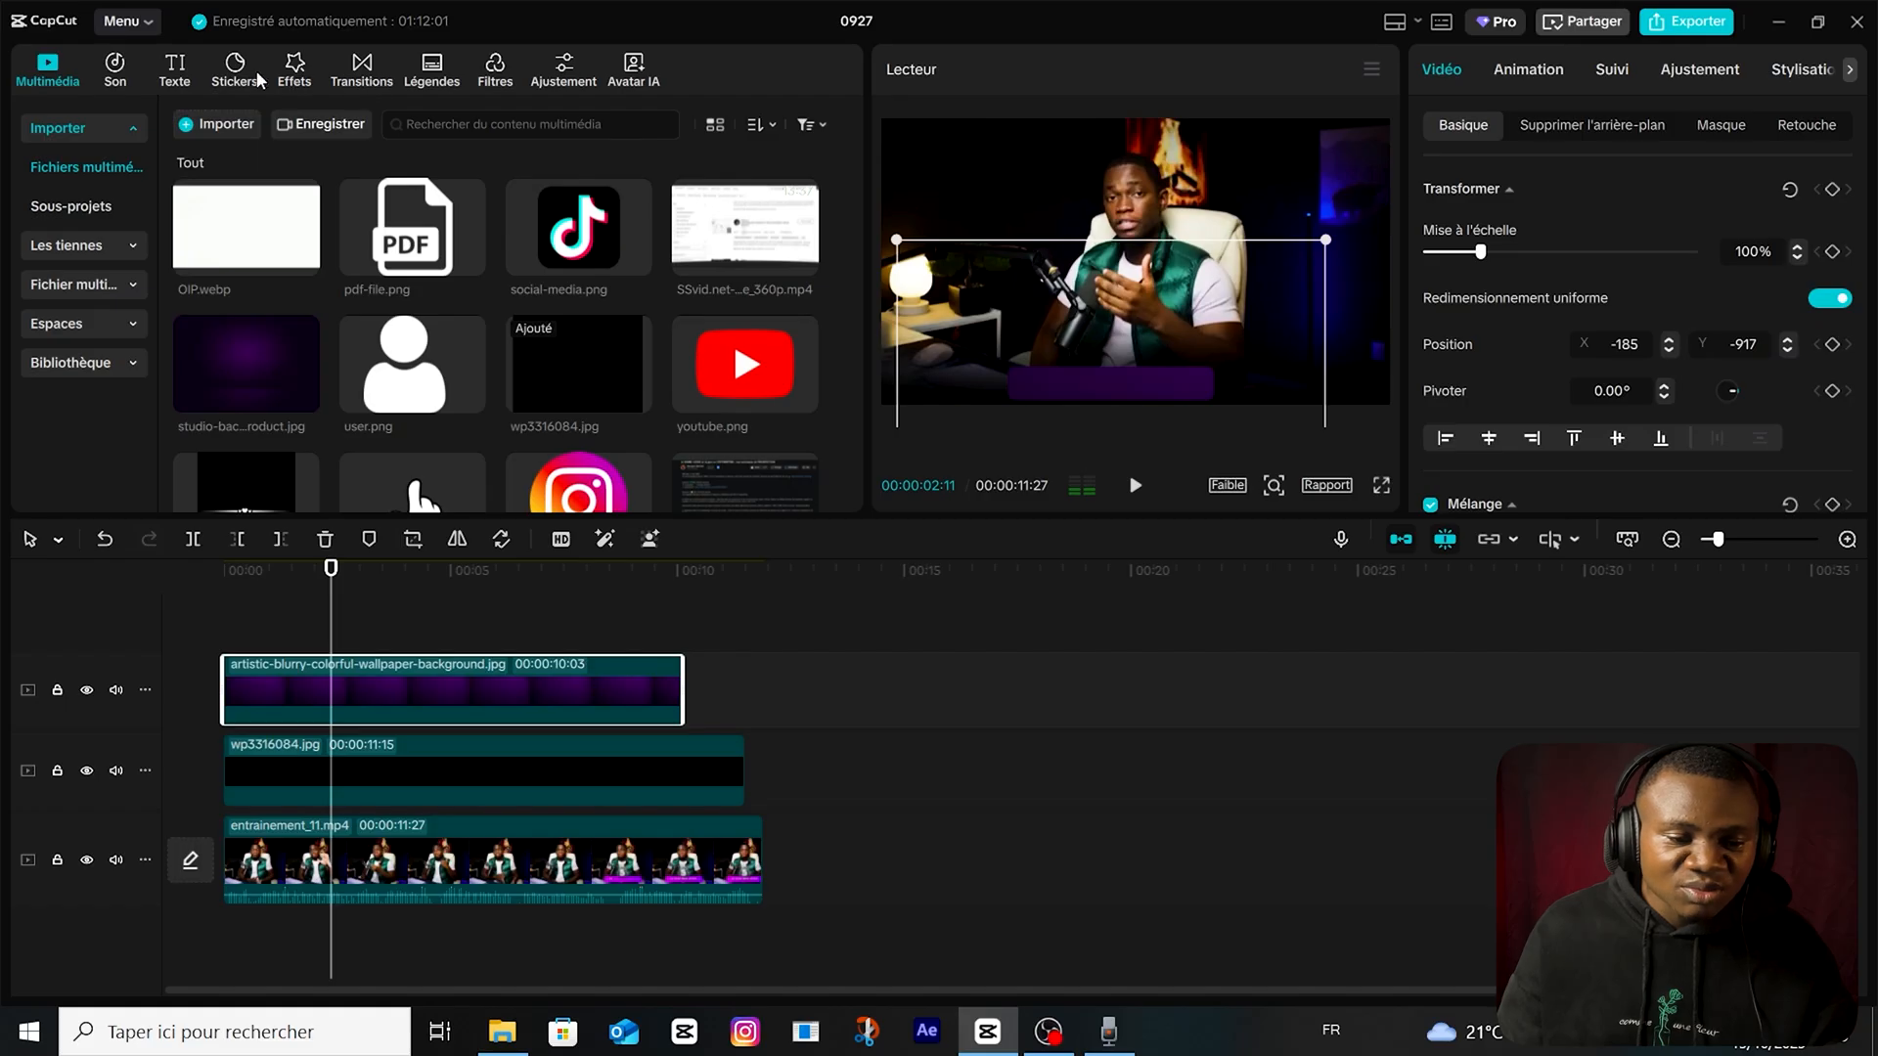
# Add a default text clip on a track above the purple bar and change its text to "montage vidéo".
pyautogui.click(171, 83)
pyautogui.moveTo(225, 162); pyautogui.dragTo(691, 667)
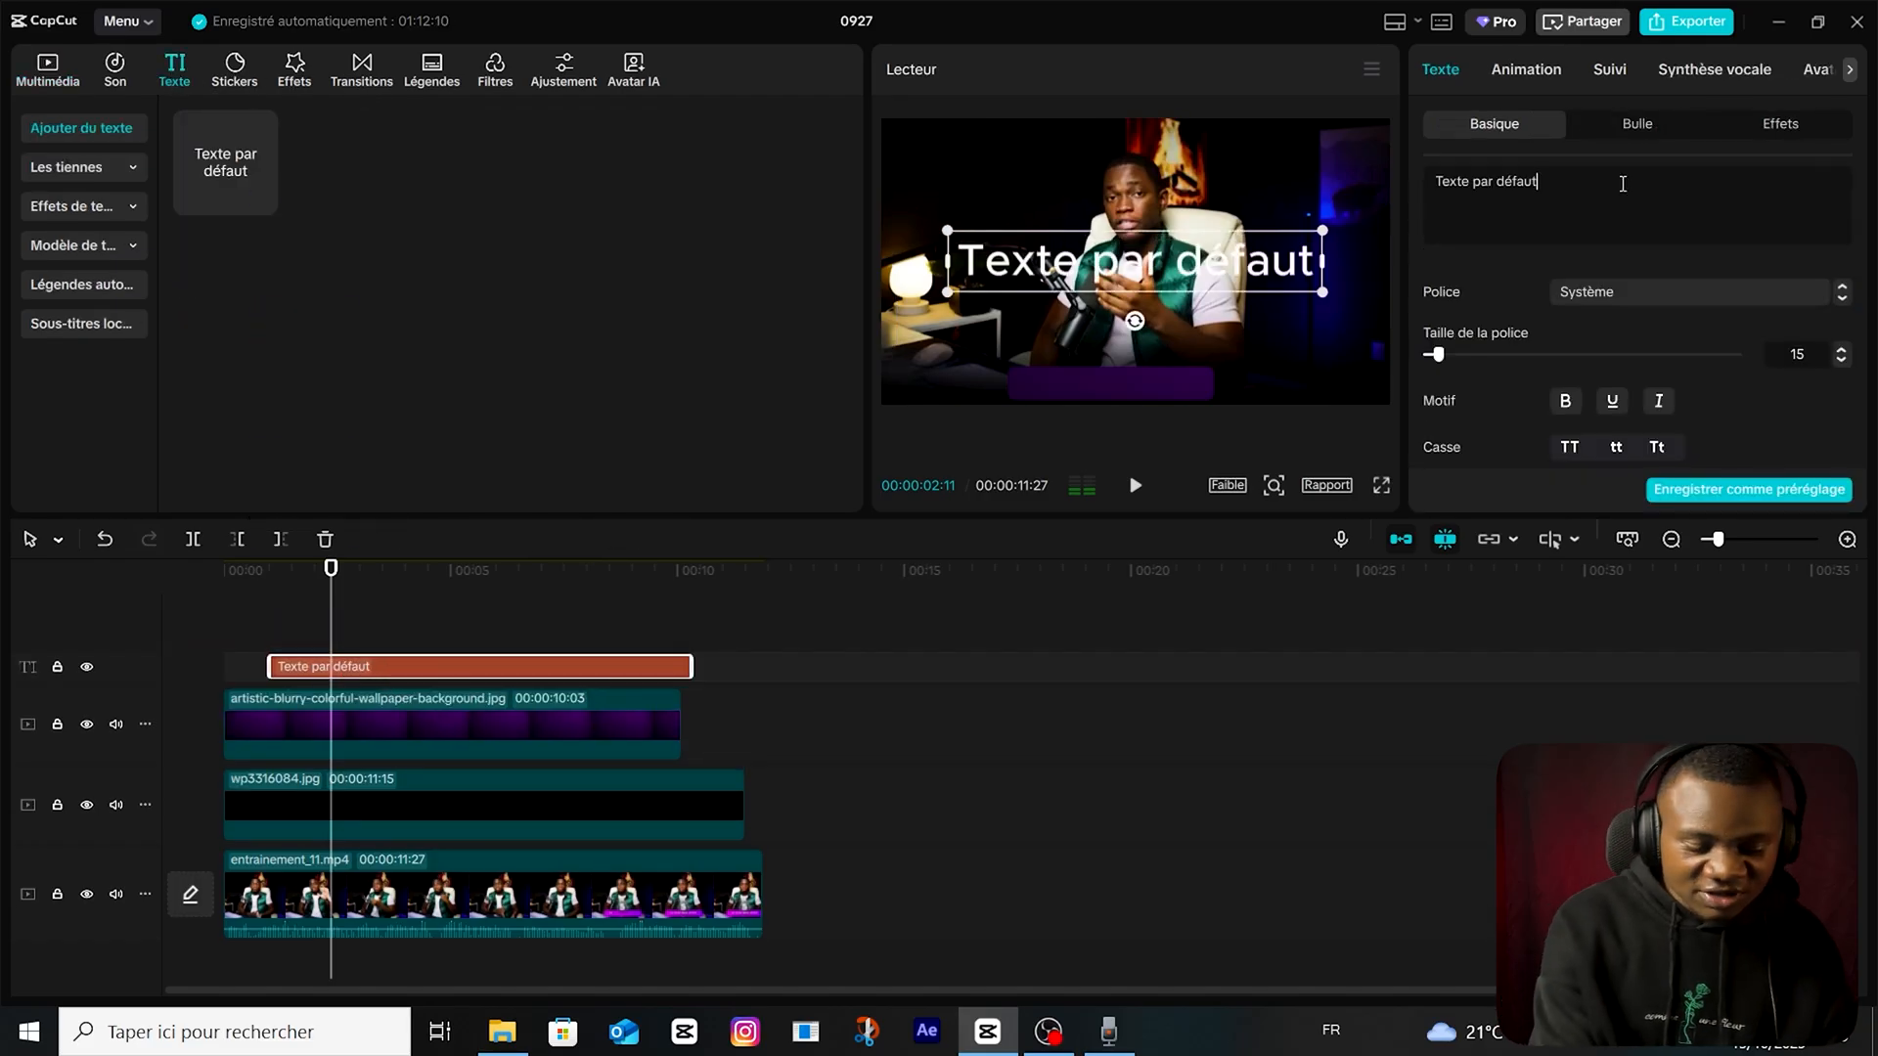
pyautogui.click(1623, 184)
pyautogui.write('montage vidéo')
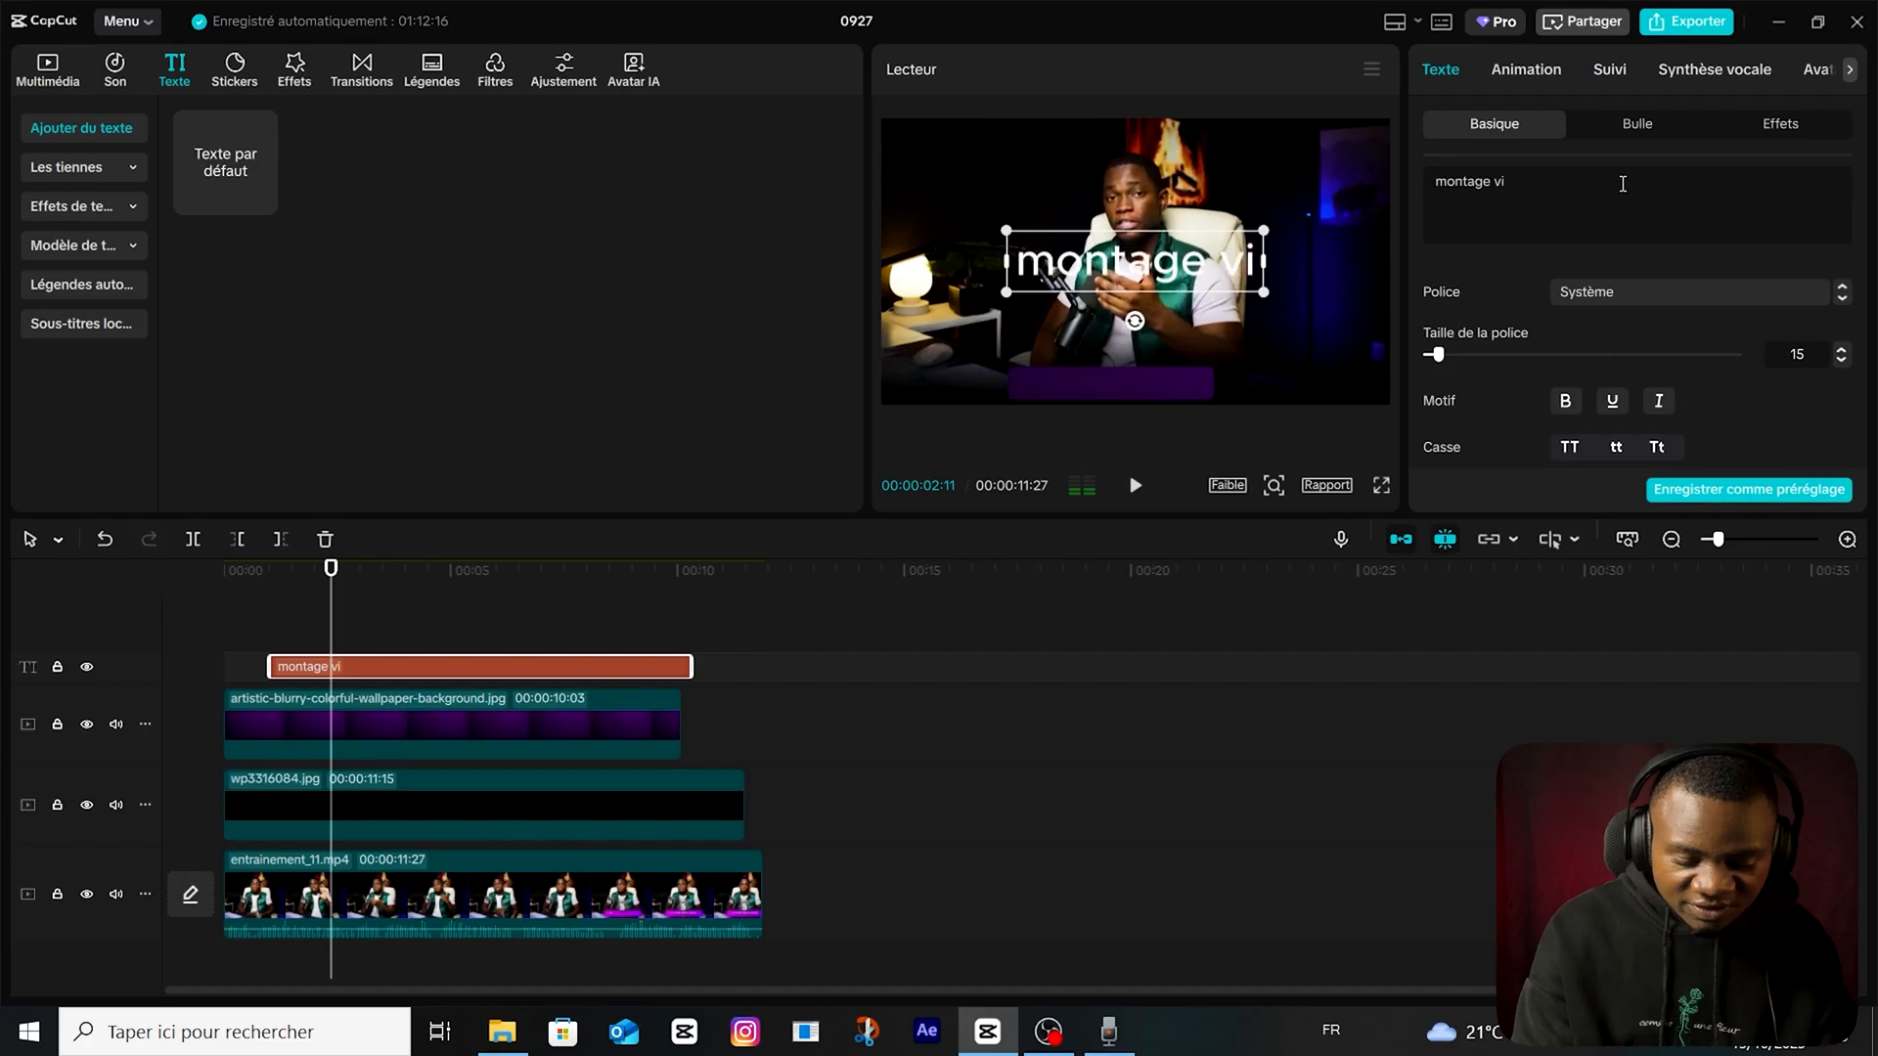
# Set the "montage vidéo" font to Montserrat Bold, then shrink the text and place it on the purple bar.
pyautogui.click(1700, 291)
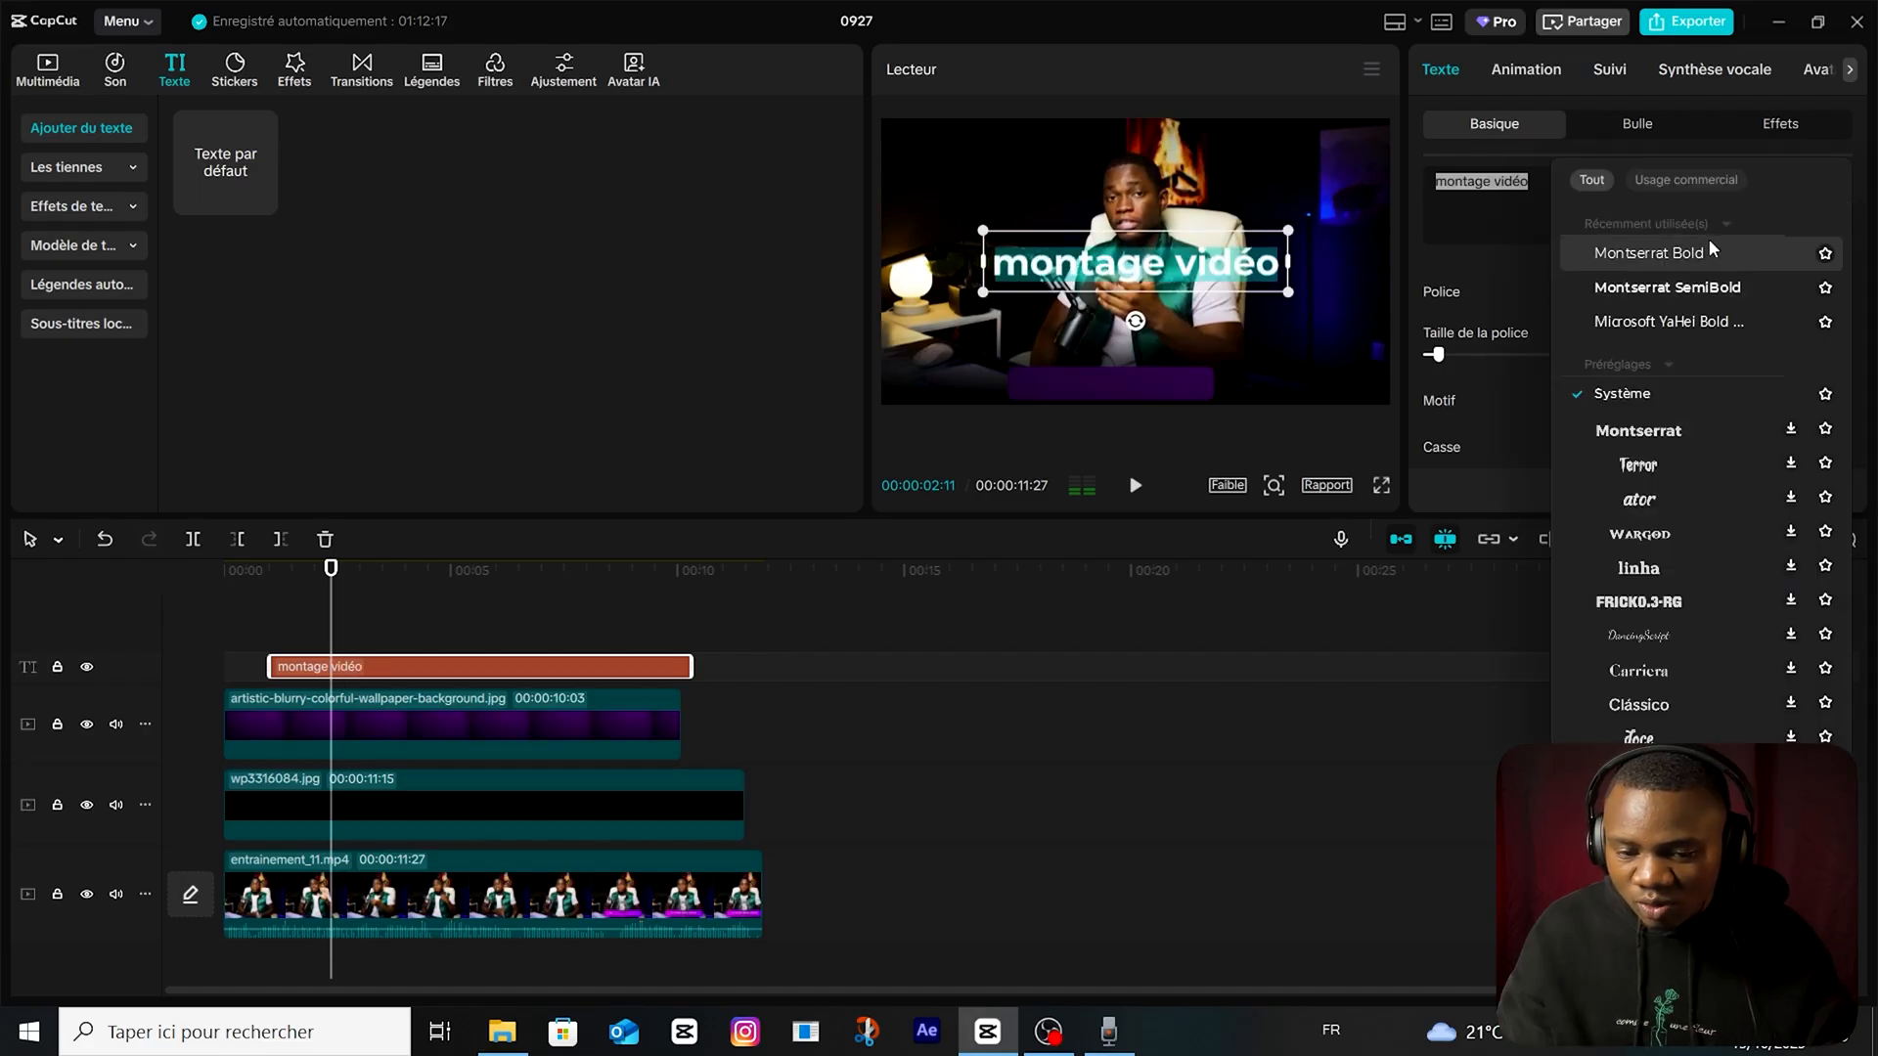
pyautogui.click(1710, 239)
pyautogui.moveTo(1147, 266); pyautogui.dragTo(1131, 382)
pyautogui.moveTo(1280, 339); pyautogui.dragTo(1222, 349)
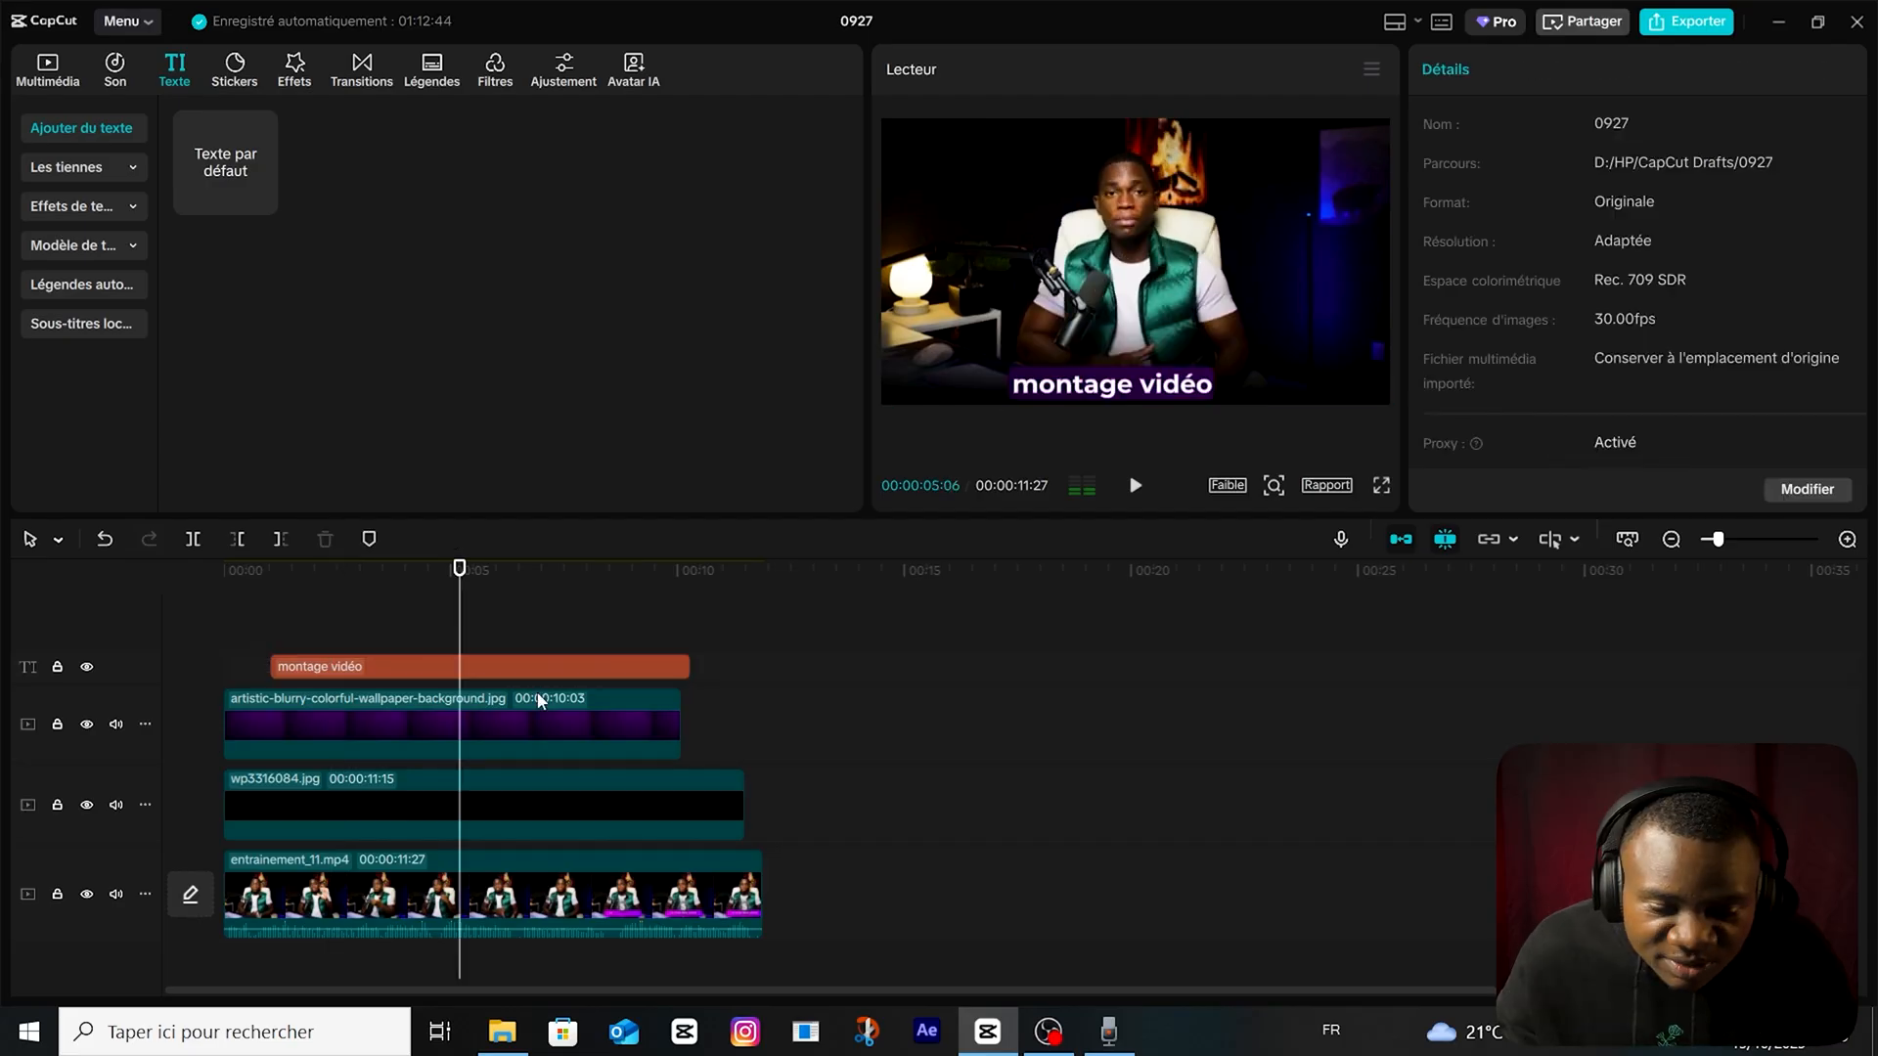
# Nudge the "montage vidéo" text down and slightly to the left until it sits centred on the purple bar.
pyautogui.click(553, 669)
pyautogui.moveTo(1153, 370); pyautogui.dragTo(1156, 362)
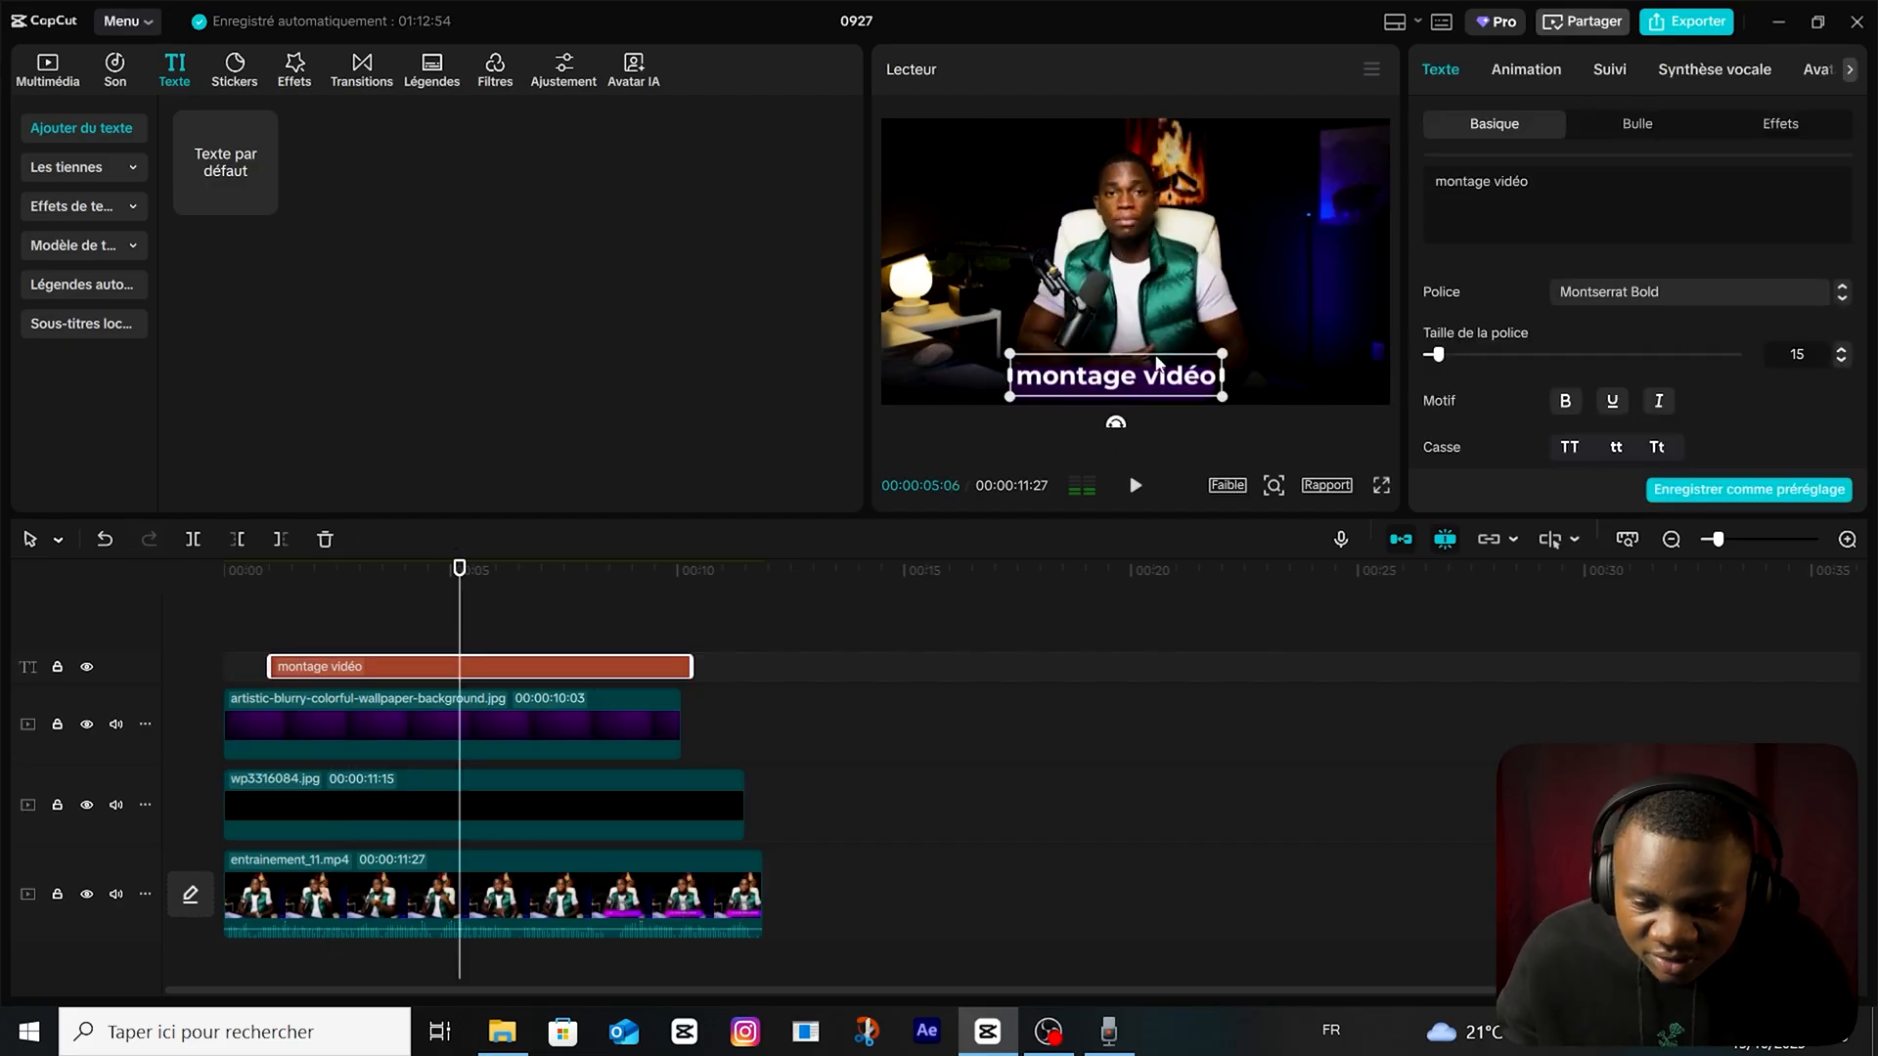
pyautogui.scroll(-4, 1728, 380)
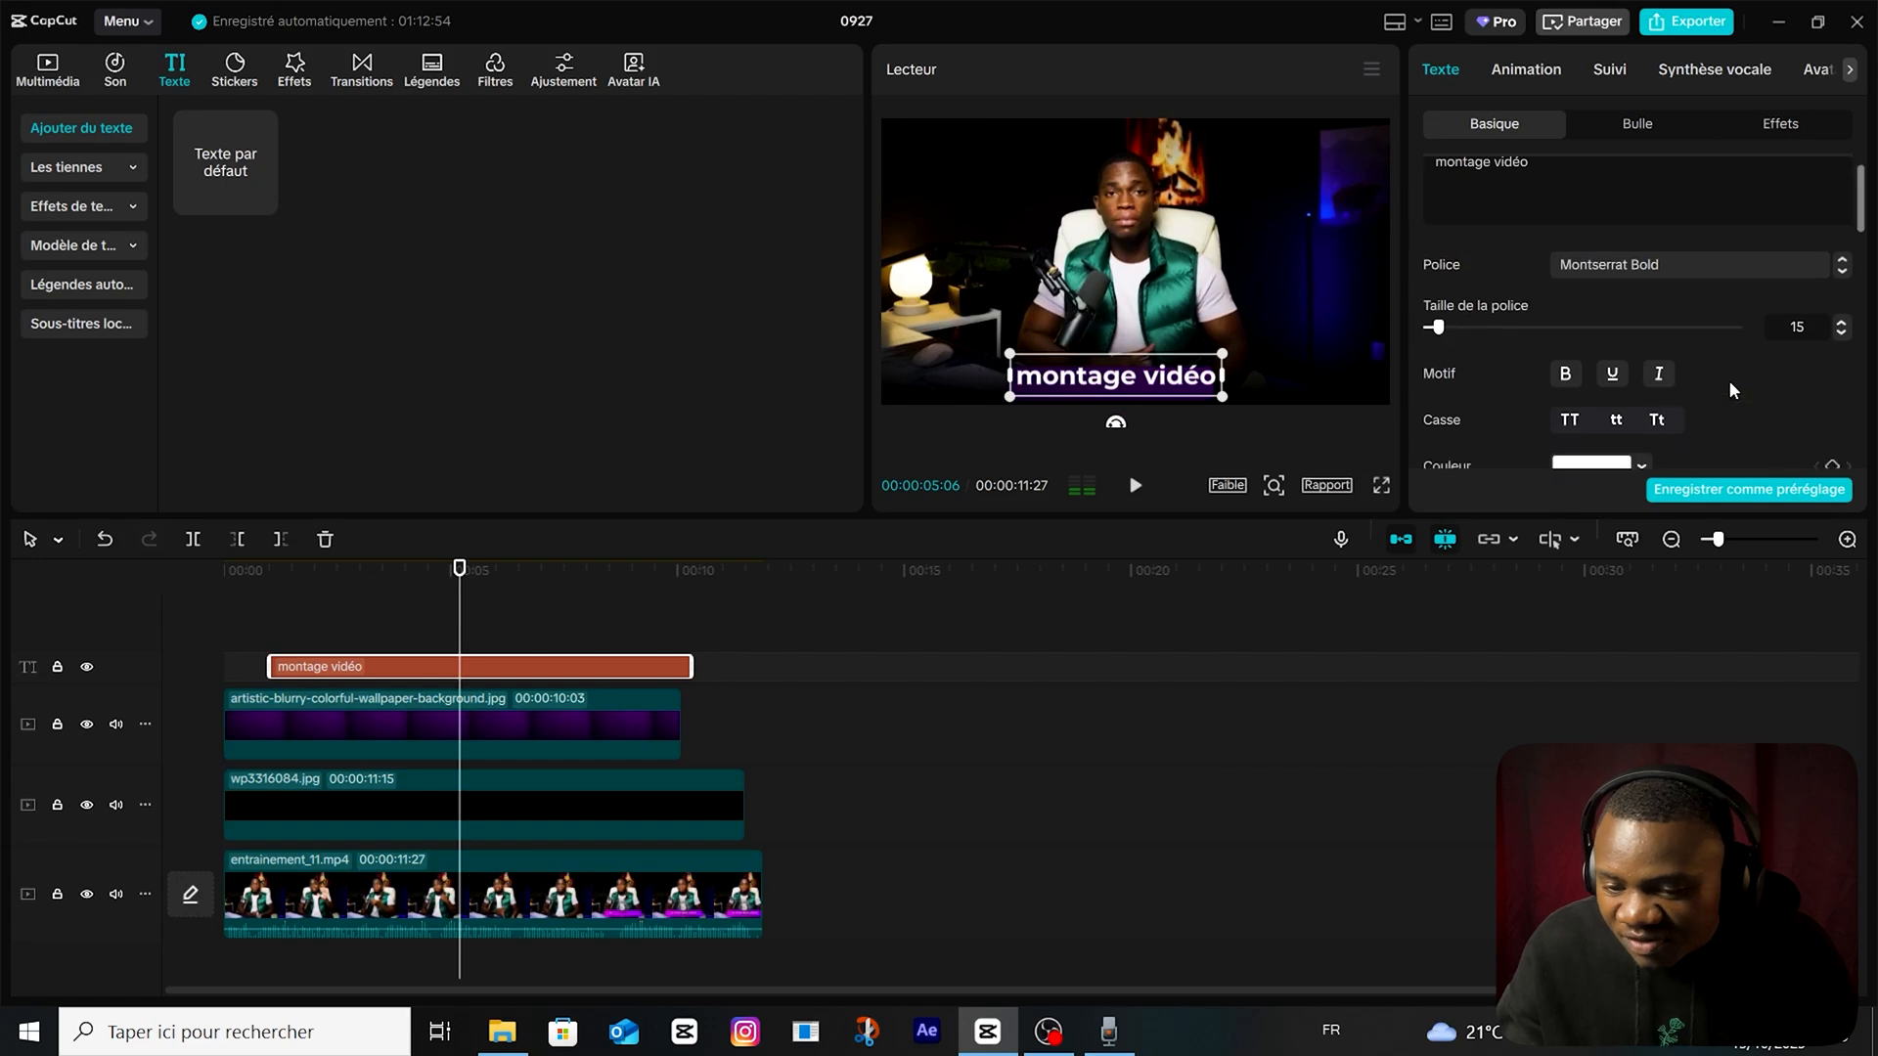
pyautogui.scroll(4, 1757, 307)
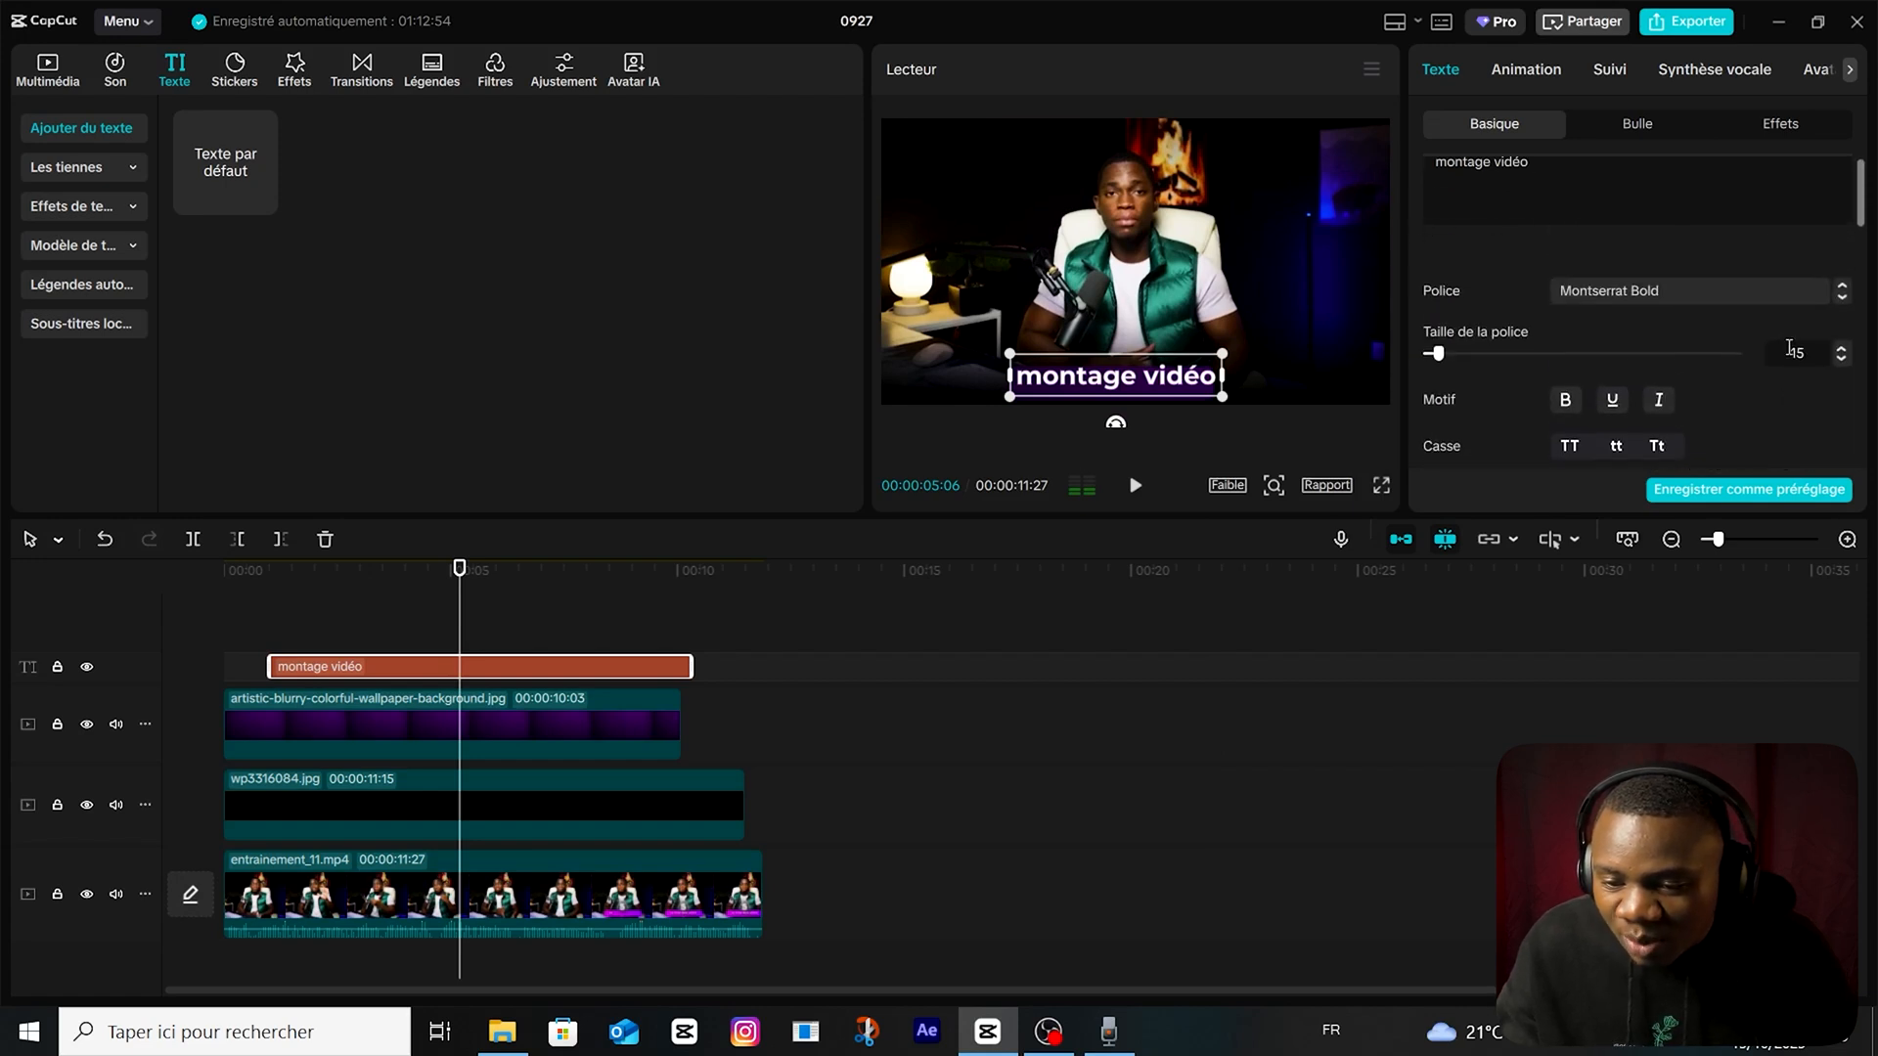
pyautogui.scroll(-8, 1807, 414)
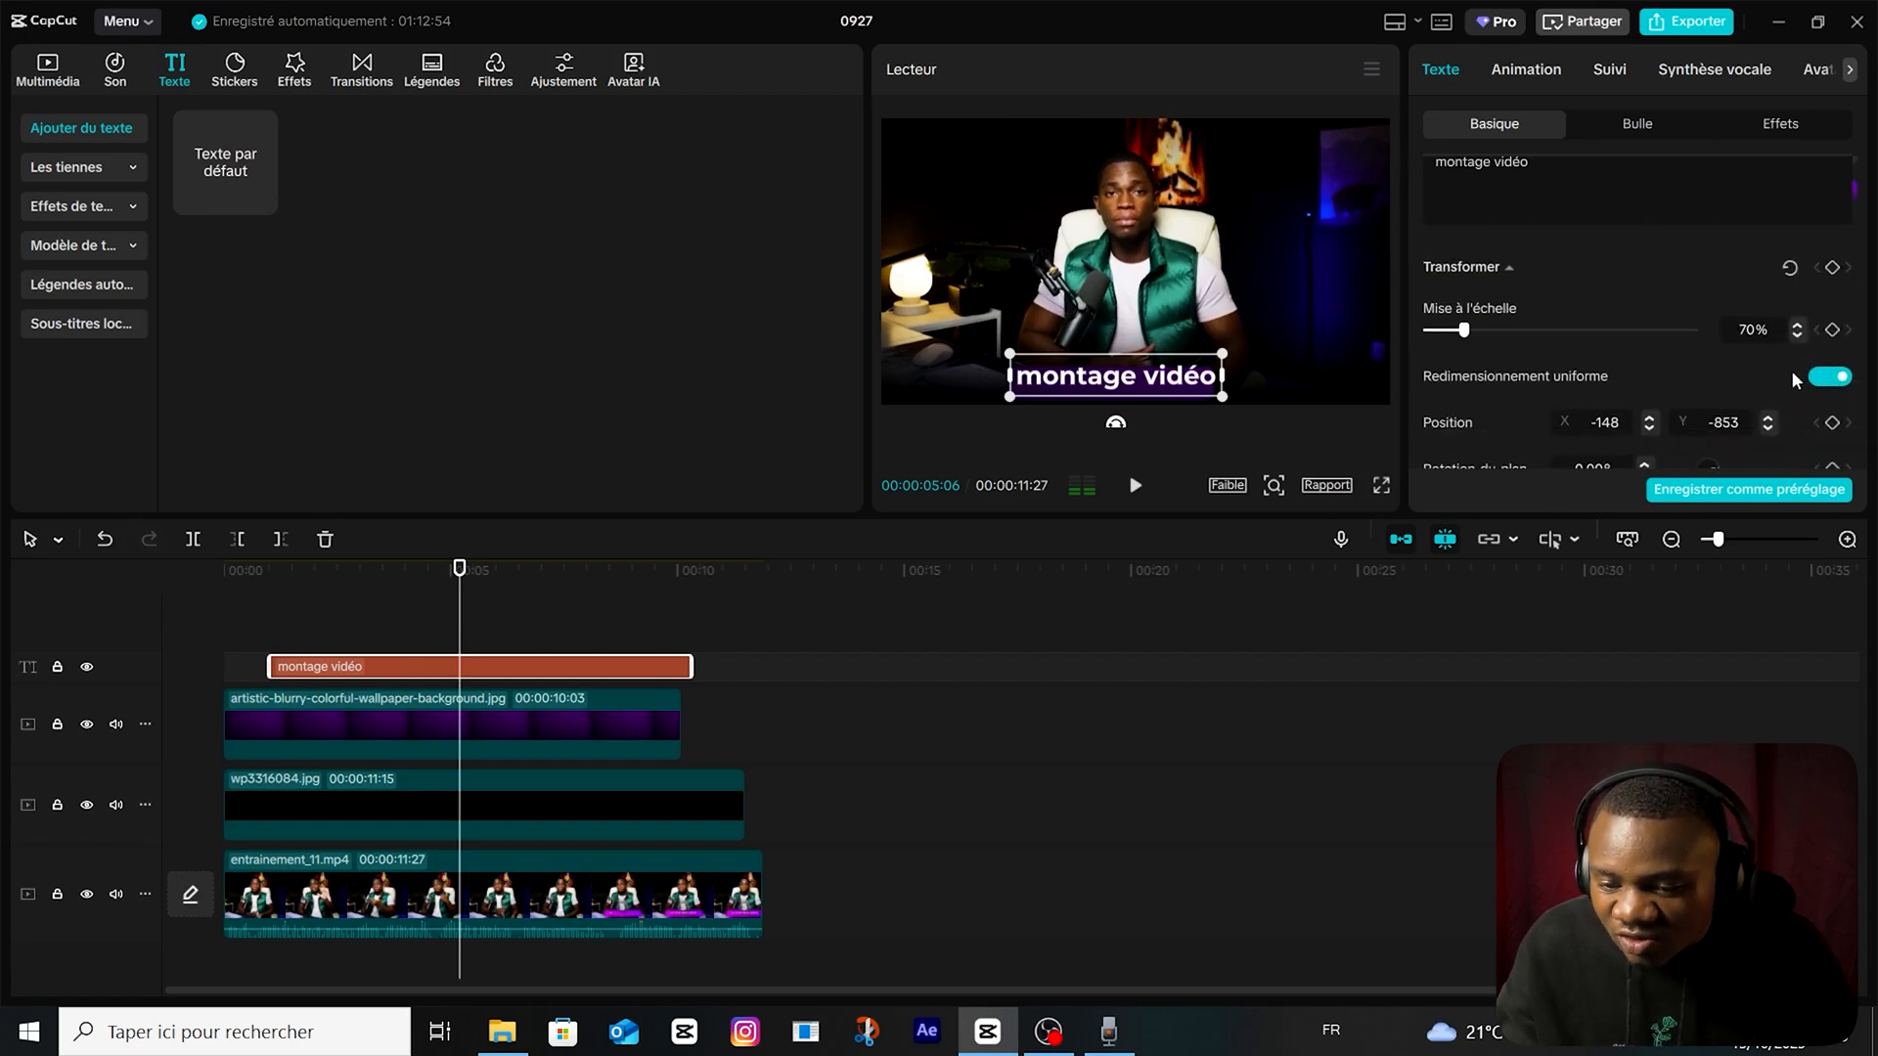
pyautogui.scroll(-2, 1788, 375)
pyautogui.click(1770, 339)
pyautogui.click(1770, 339)
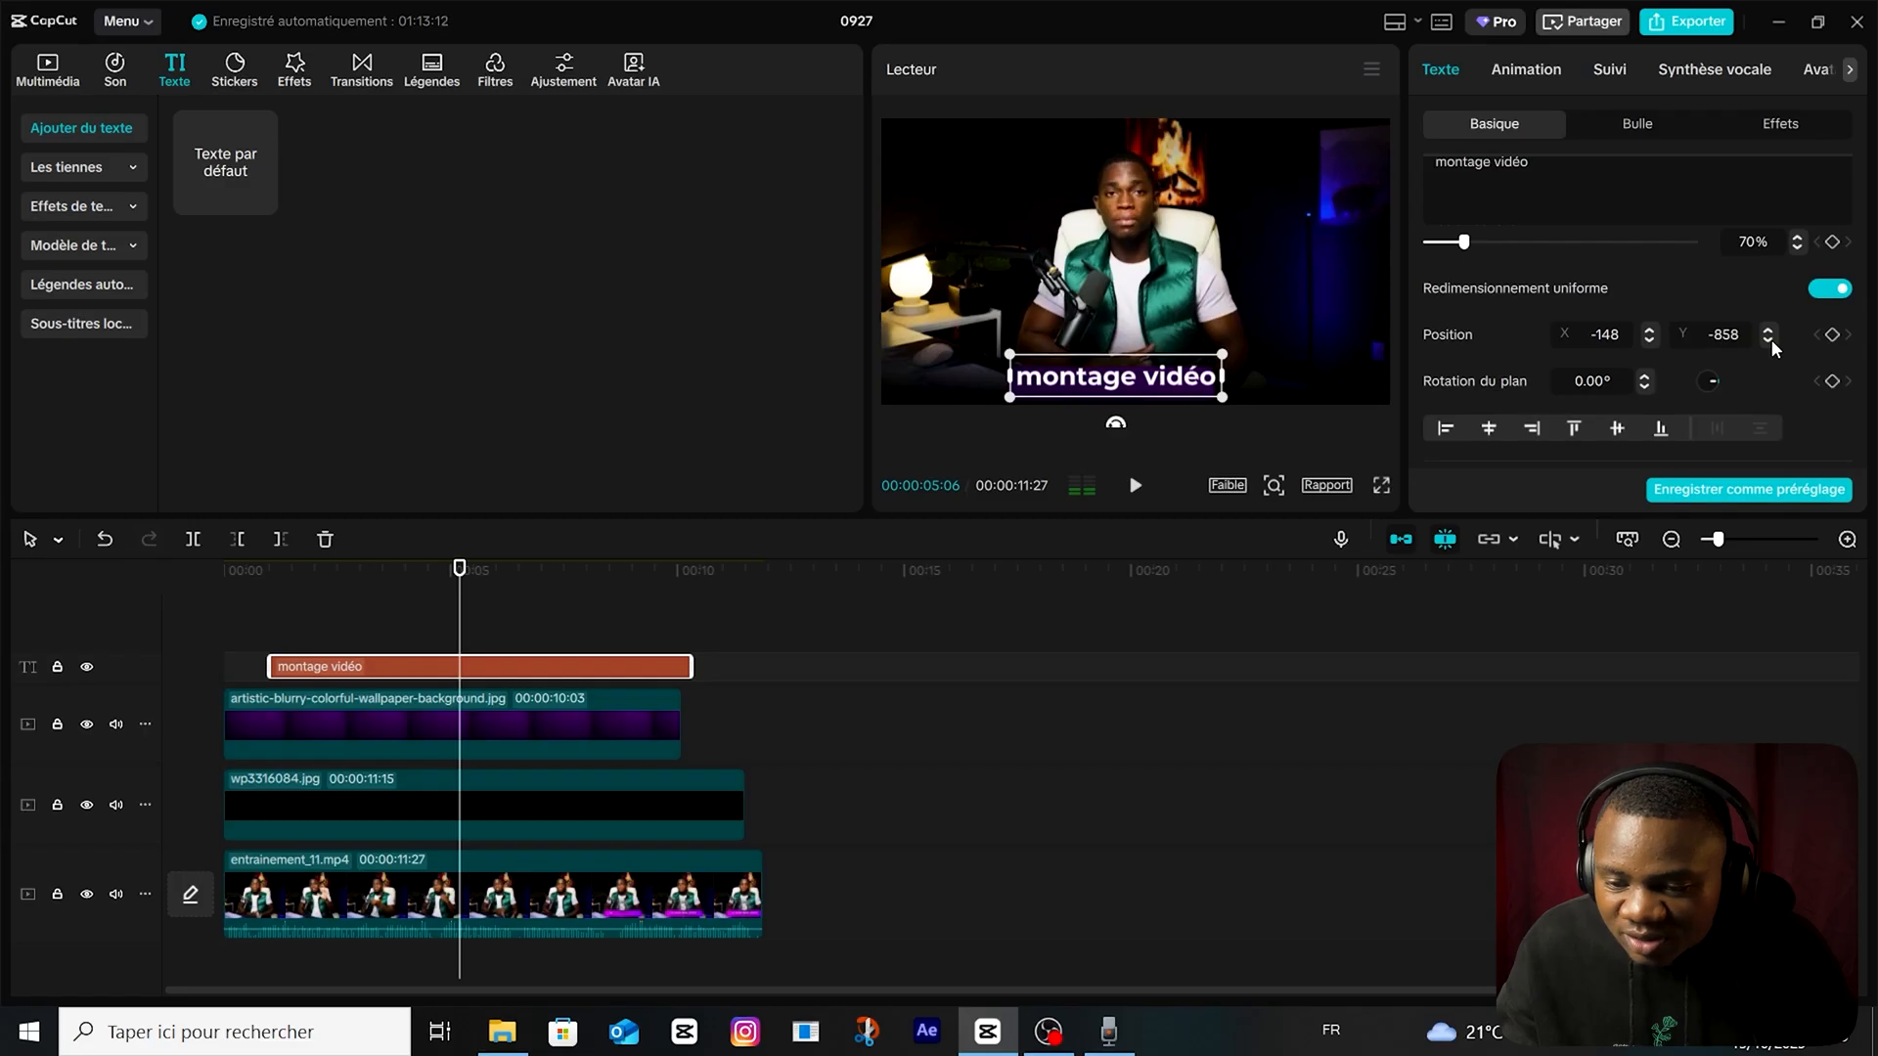
pyautogui.click(1767, 341)
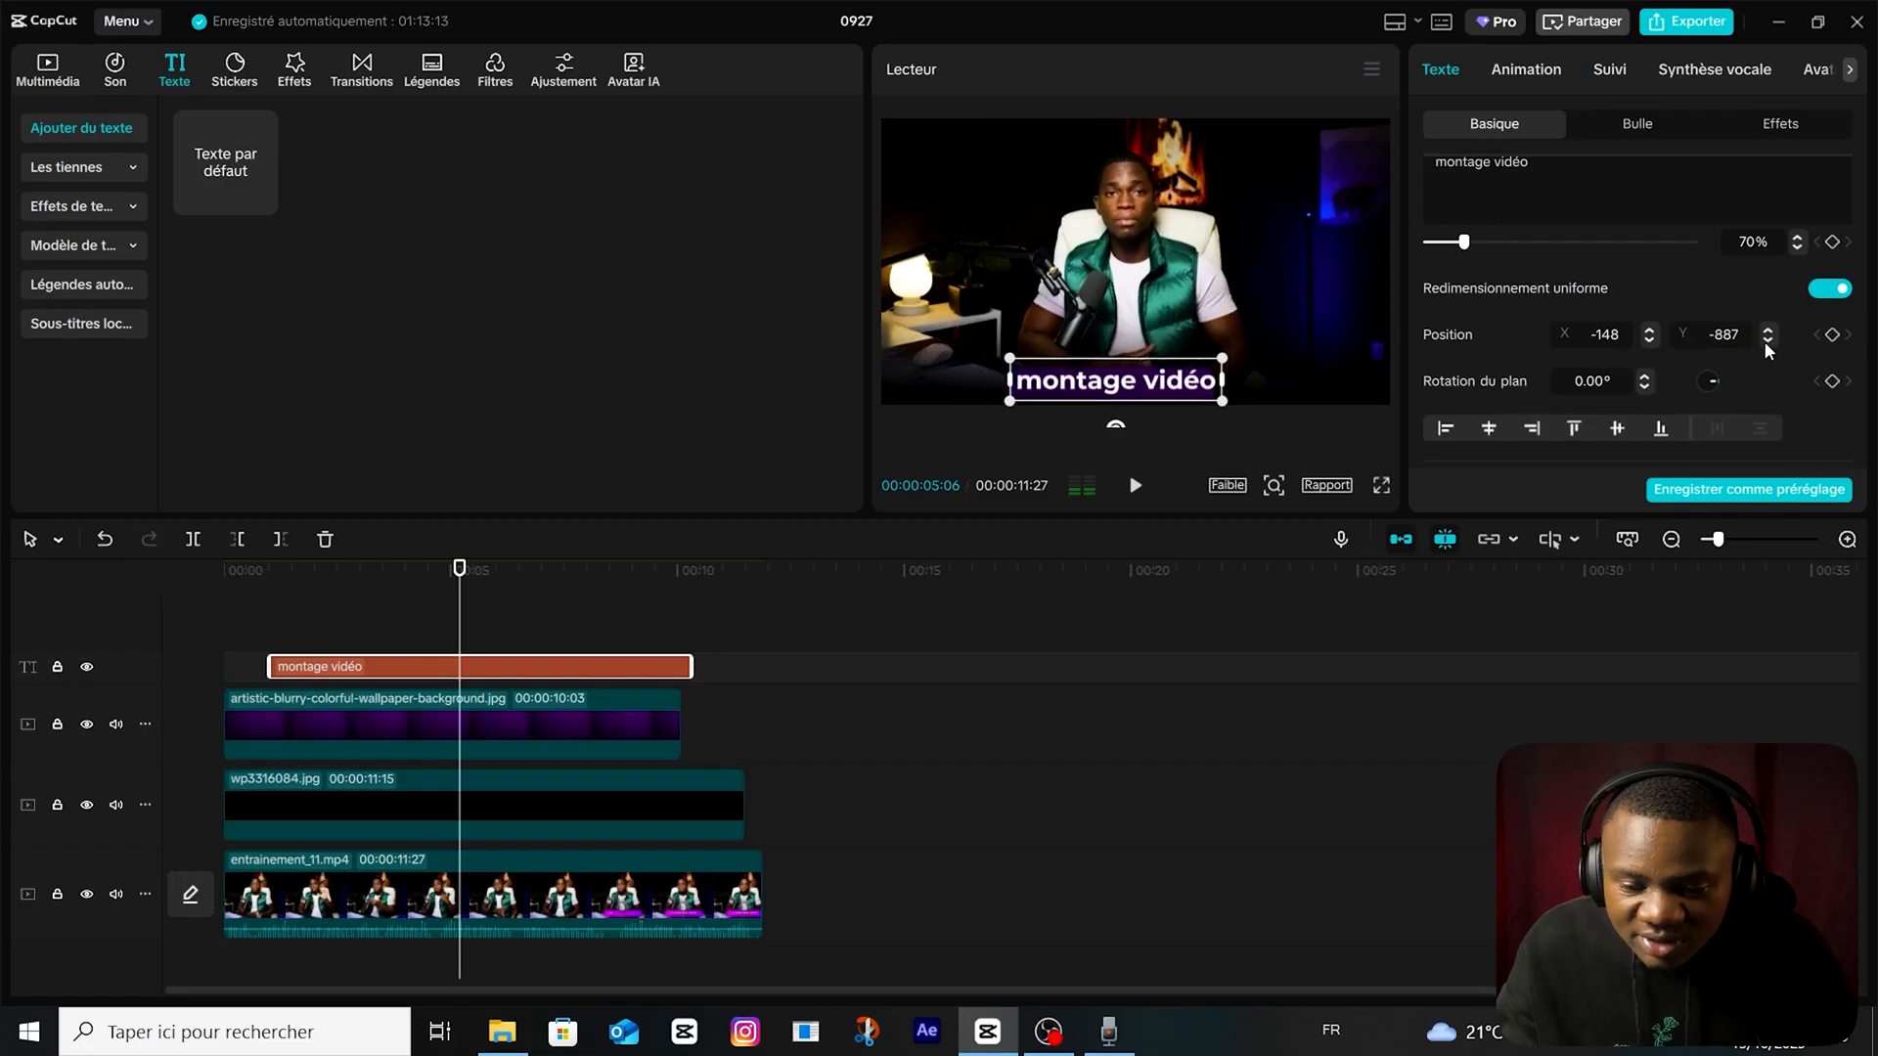
pyautogui.click(1649, 341)
pyautogui.click(405, 618)
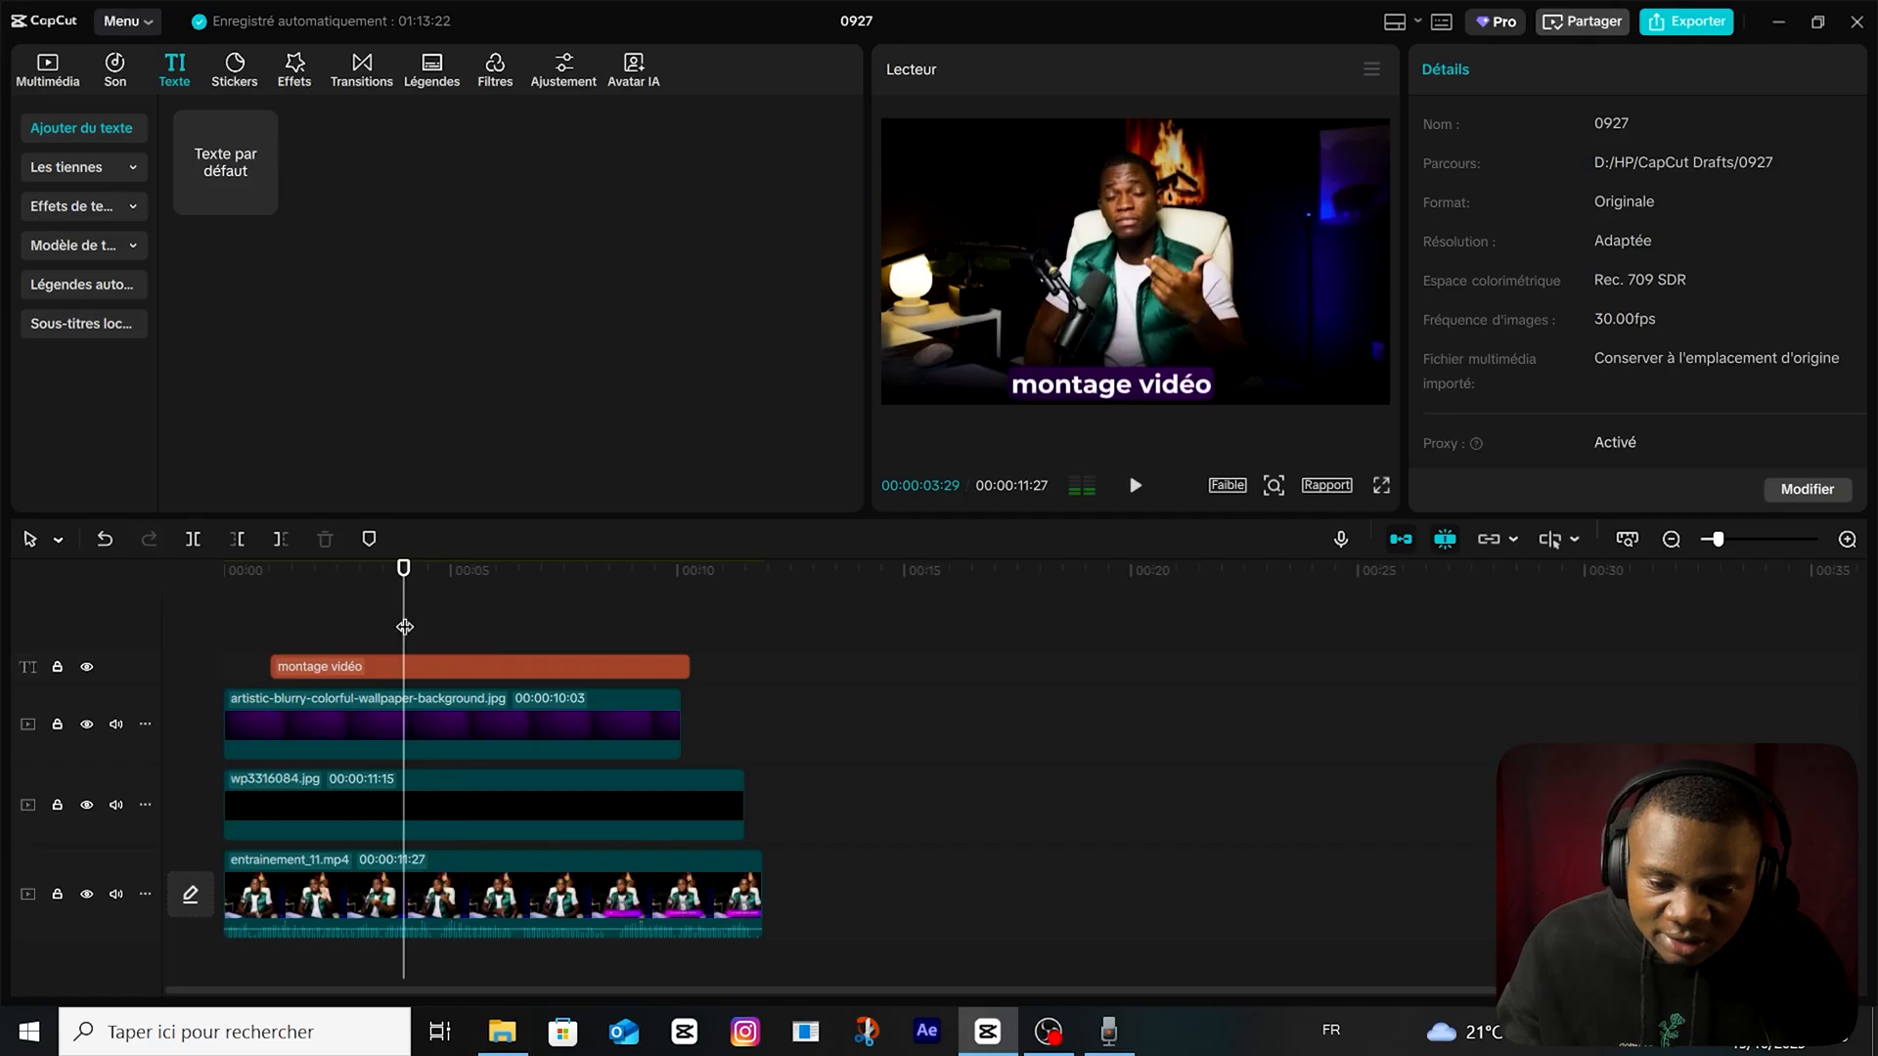
# Extend the start of the "montage vidéo" text clip back to the beginning of the timeline.
pyautogui.moveTo(278, 655); pyautogui.dragTo(225, 654)
pyautogui.click(372, 624)
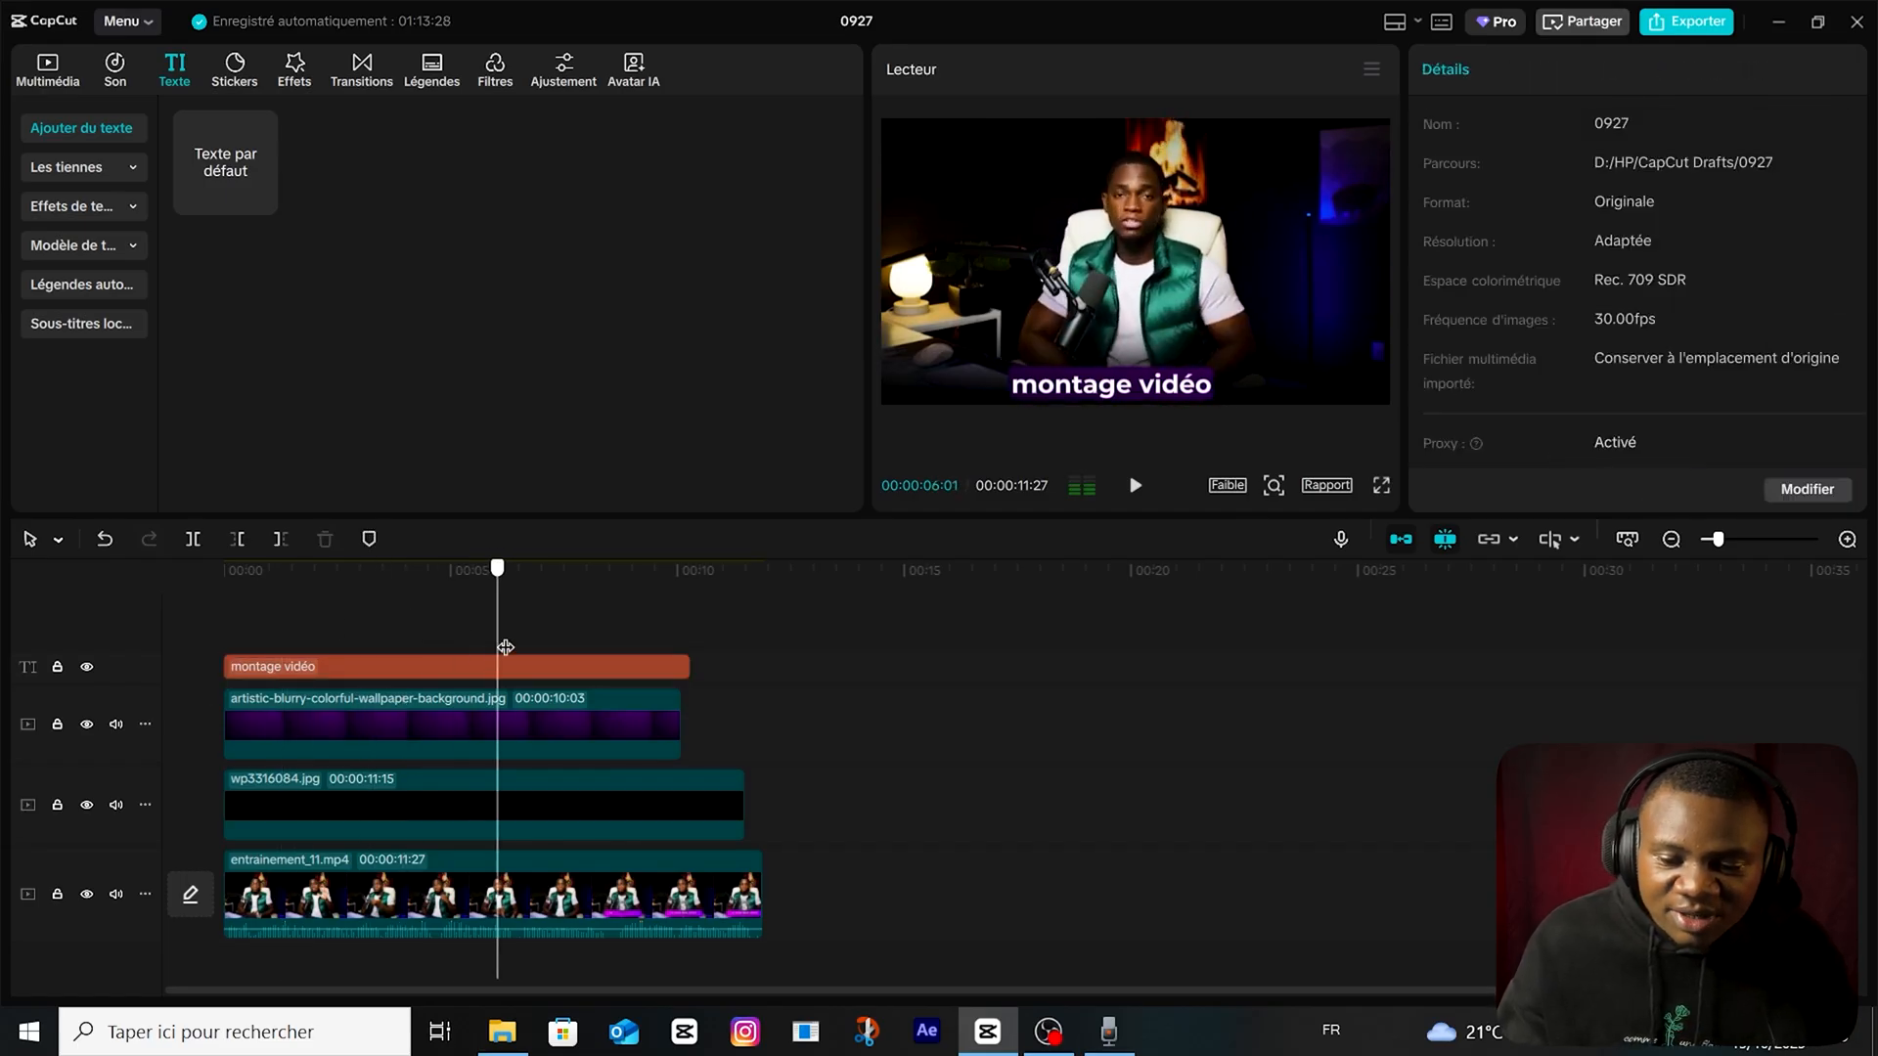
pyautogui.click(422, 641)
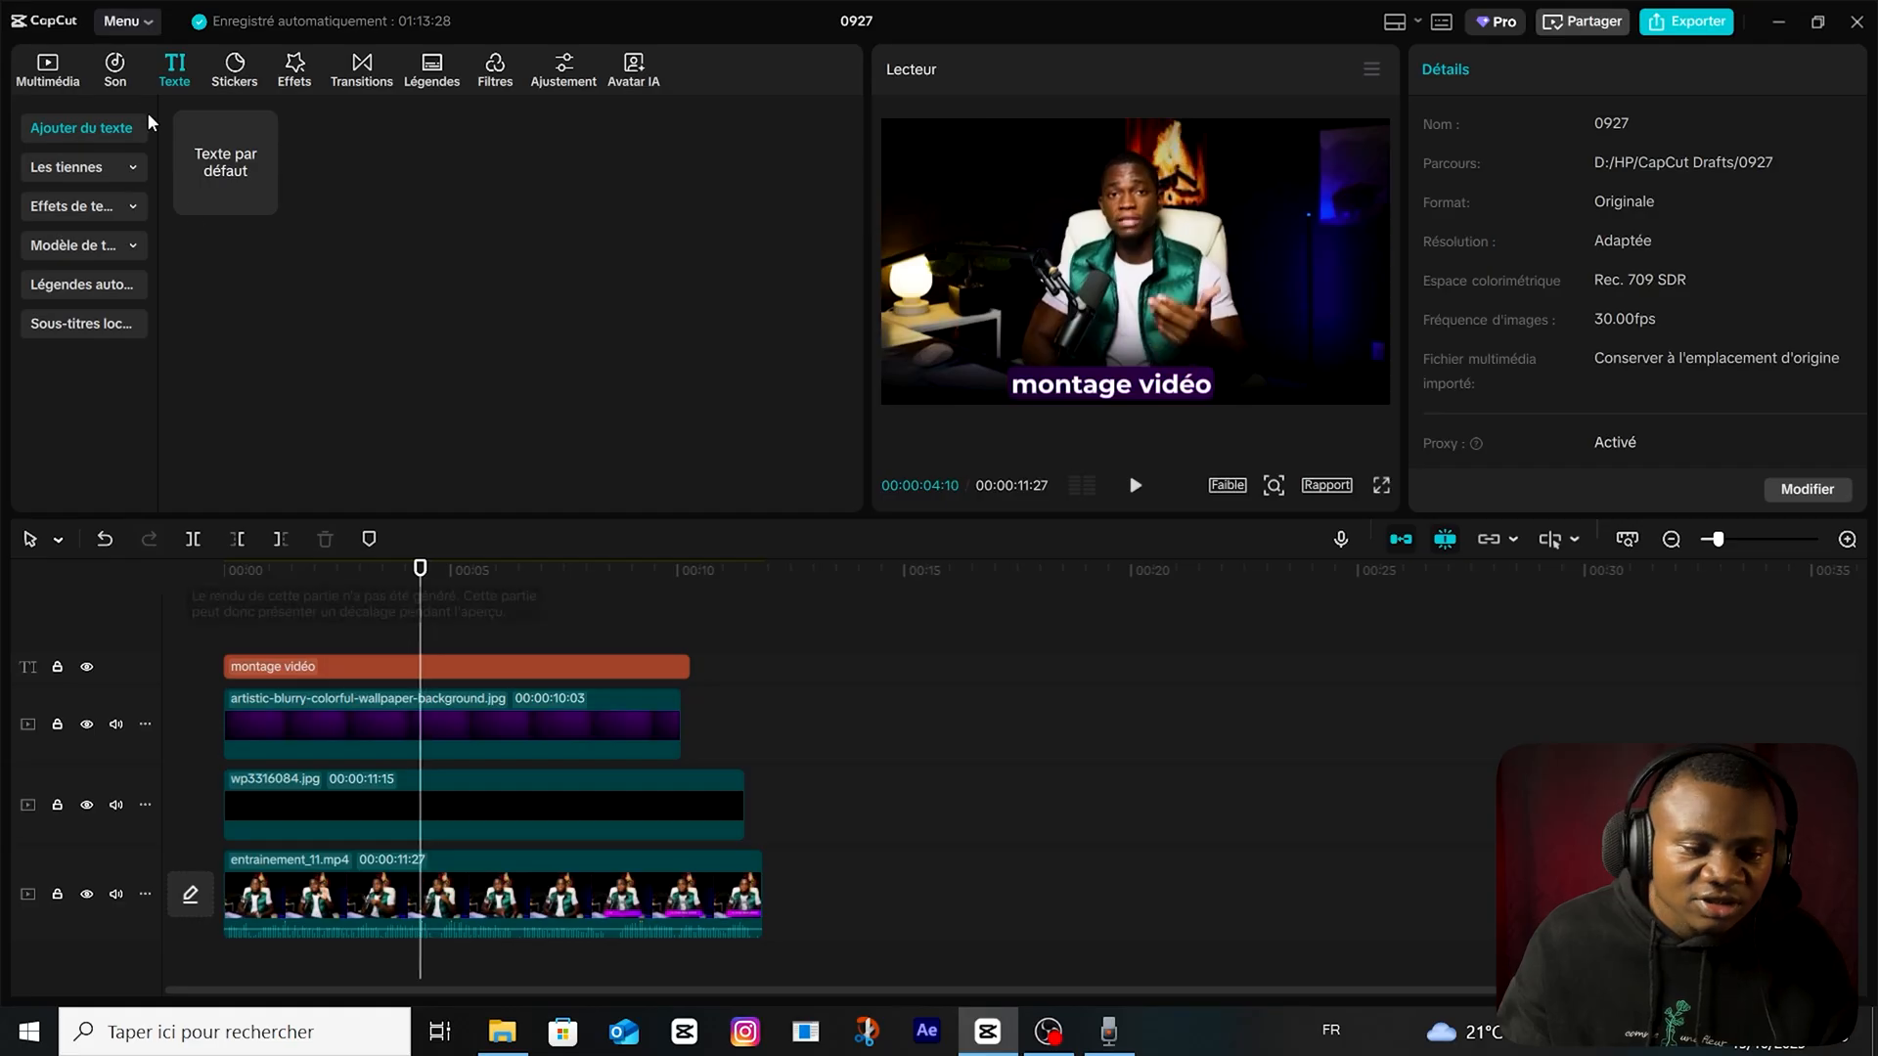
# Add diamond.png on a track above the text and stretch it from the timeline start to a duration of 00:00:10:07.
pyautogui.click(61, 68)
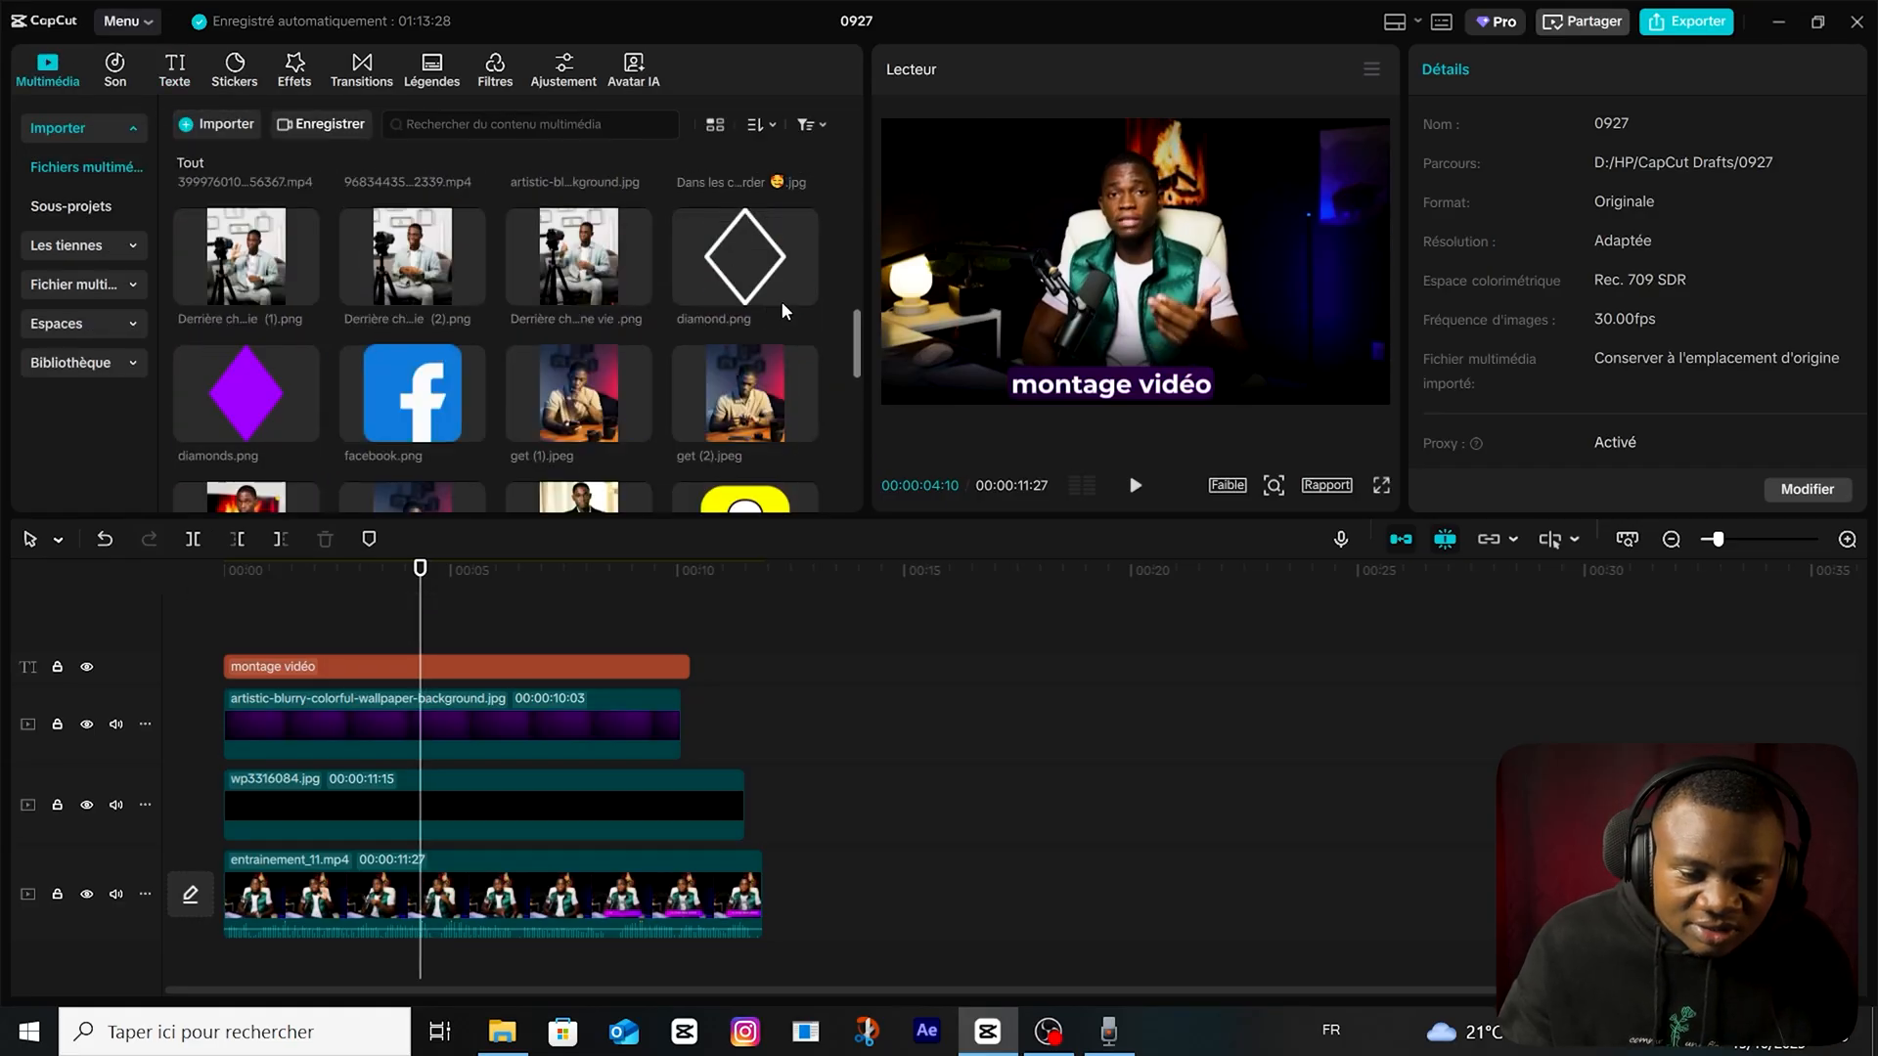
pyautogui.moveTo(744, 260); pyautogui.dragTo(434, 671)
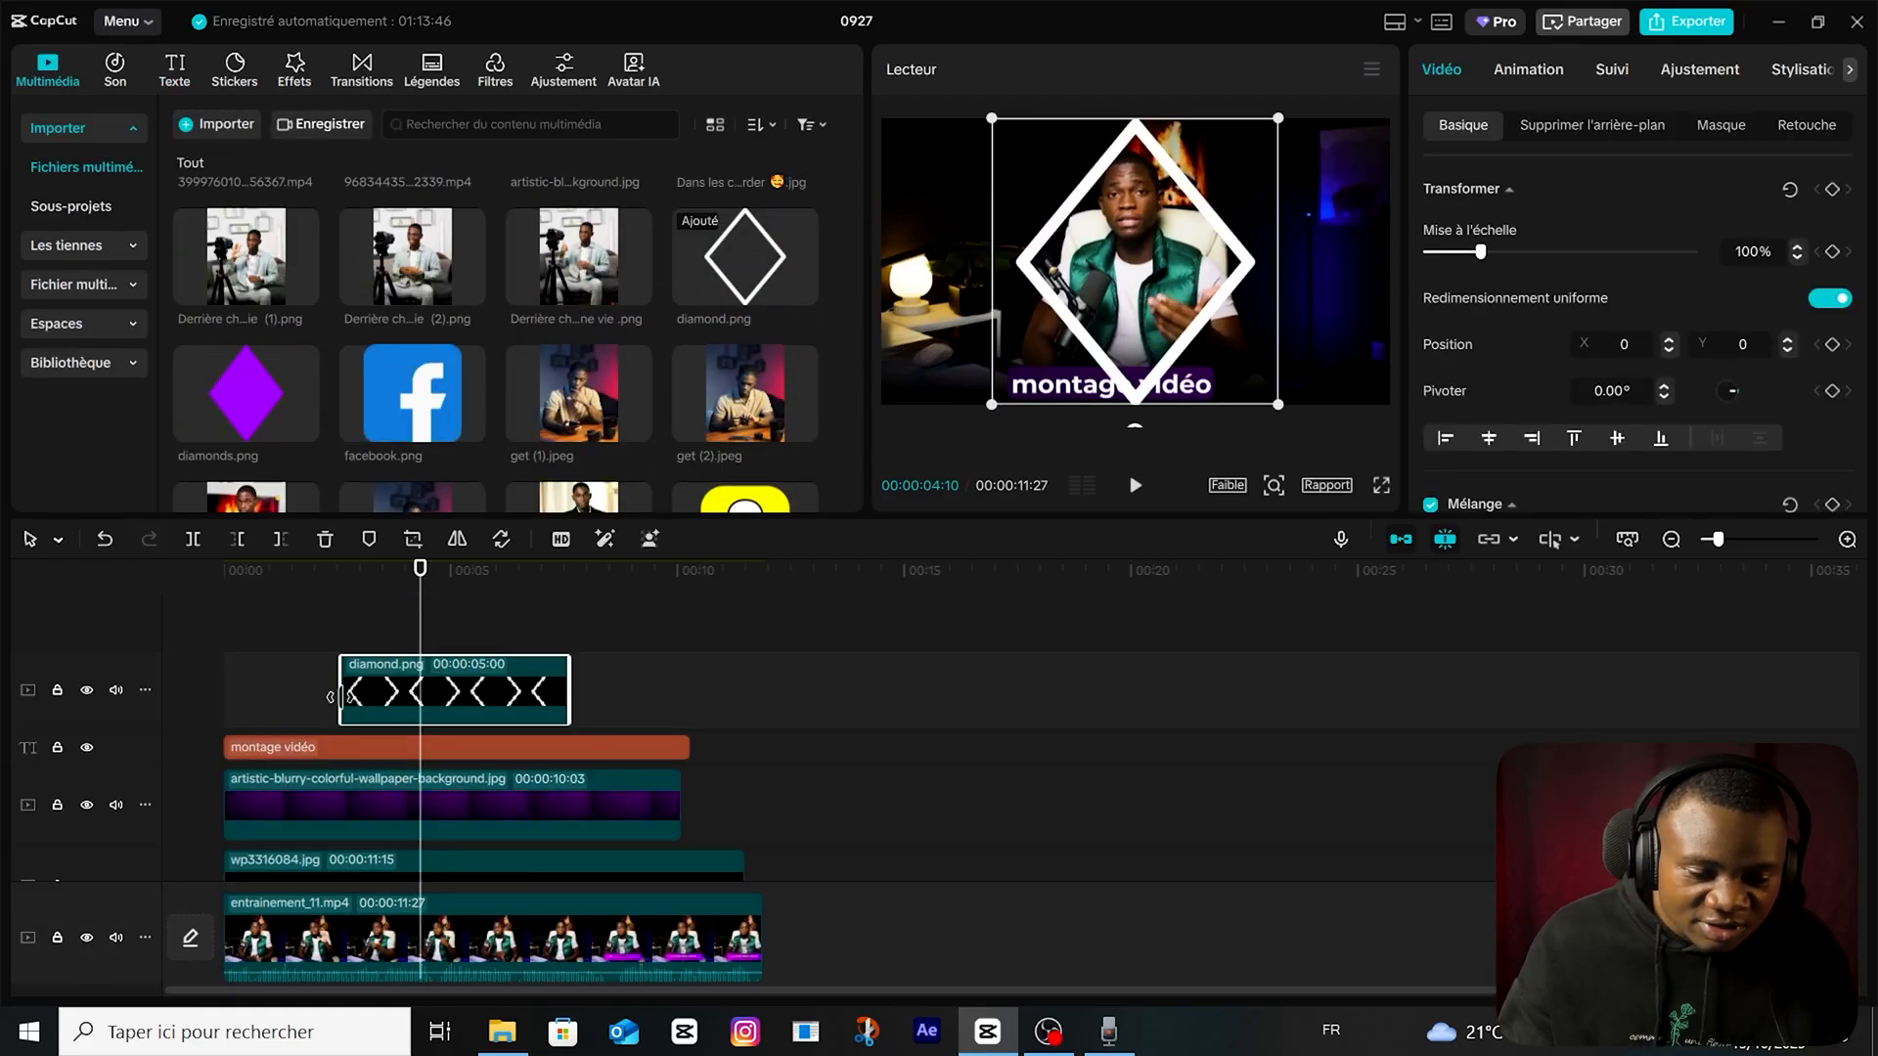
pyautogui.moveTo(330, 696); pyautogui.dragTo(224, 696)
pyautogui.moveTo(571, 697); pyautogui.dragTo(692, 696)
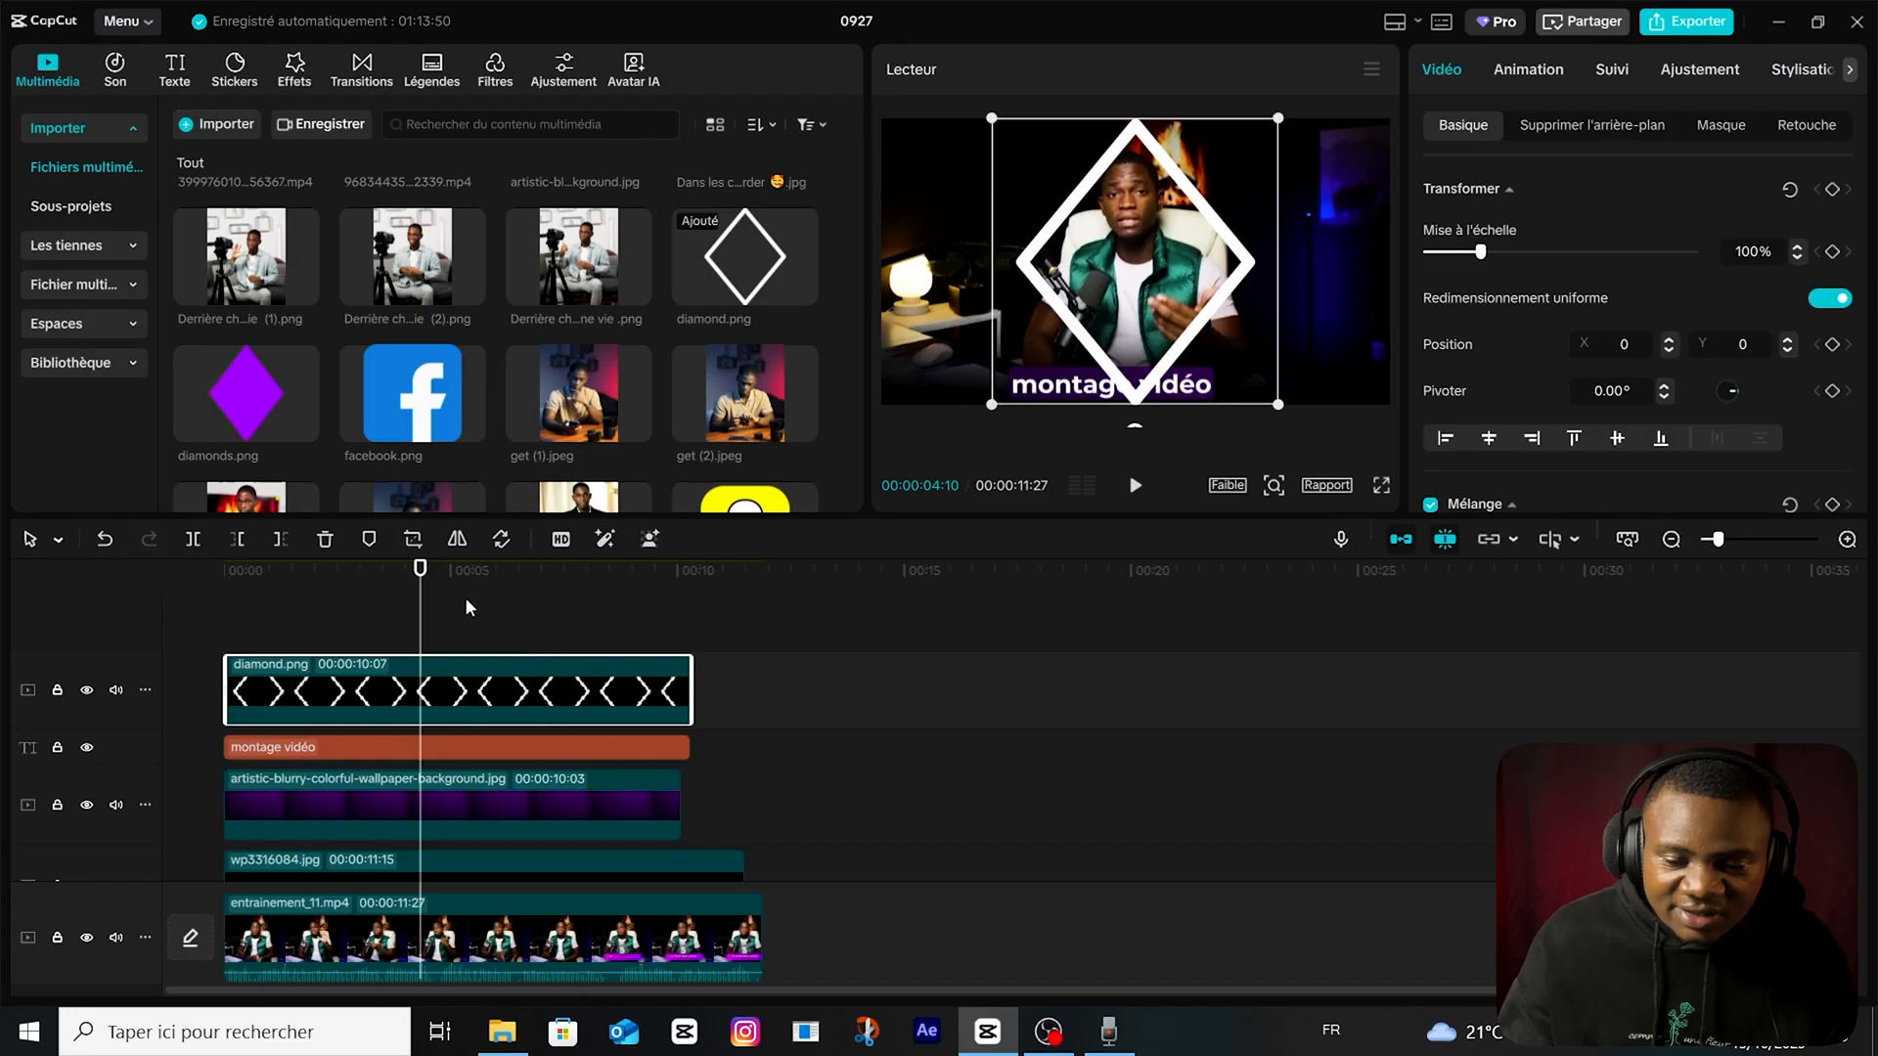
# Shrink the diamond to 30% at X -217, Y -684 and keep only its left half with a Diviser mask rotated -90°.
pyautogui.moveTo(1278, 117); pyautogui.dragTo(1152, 309)
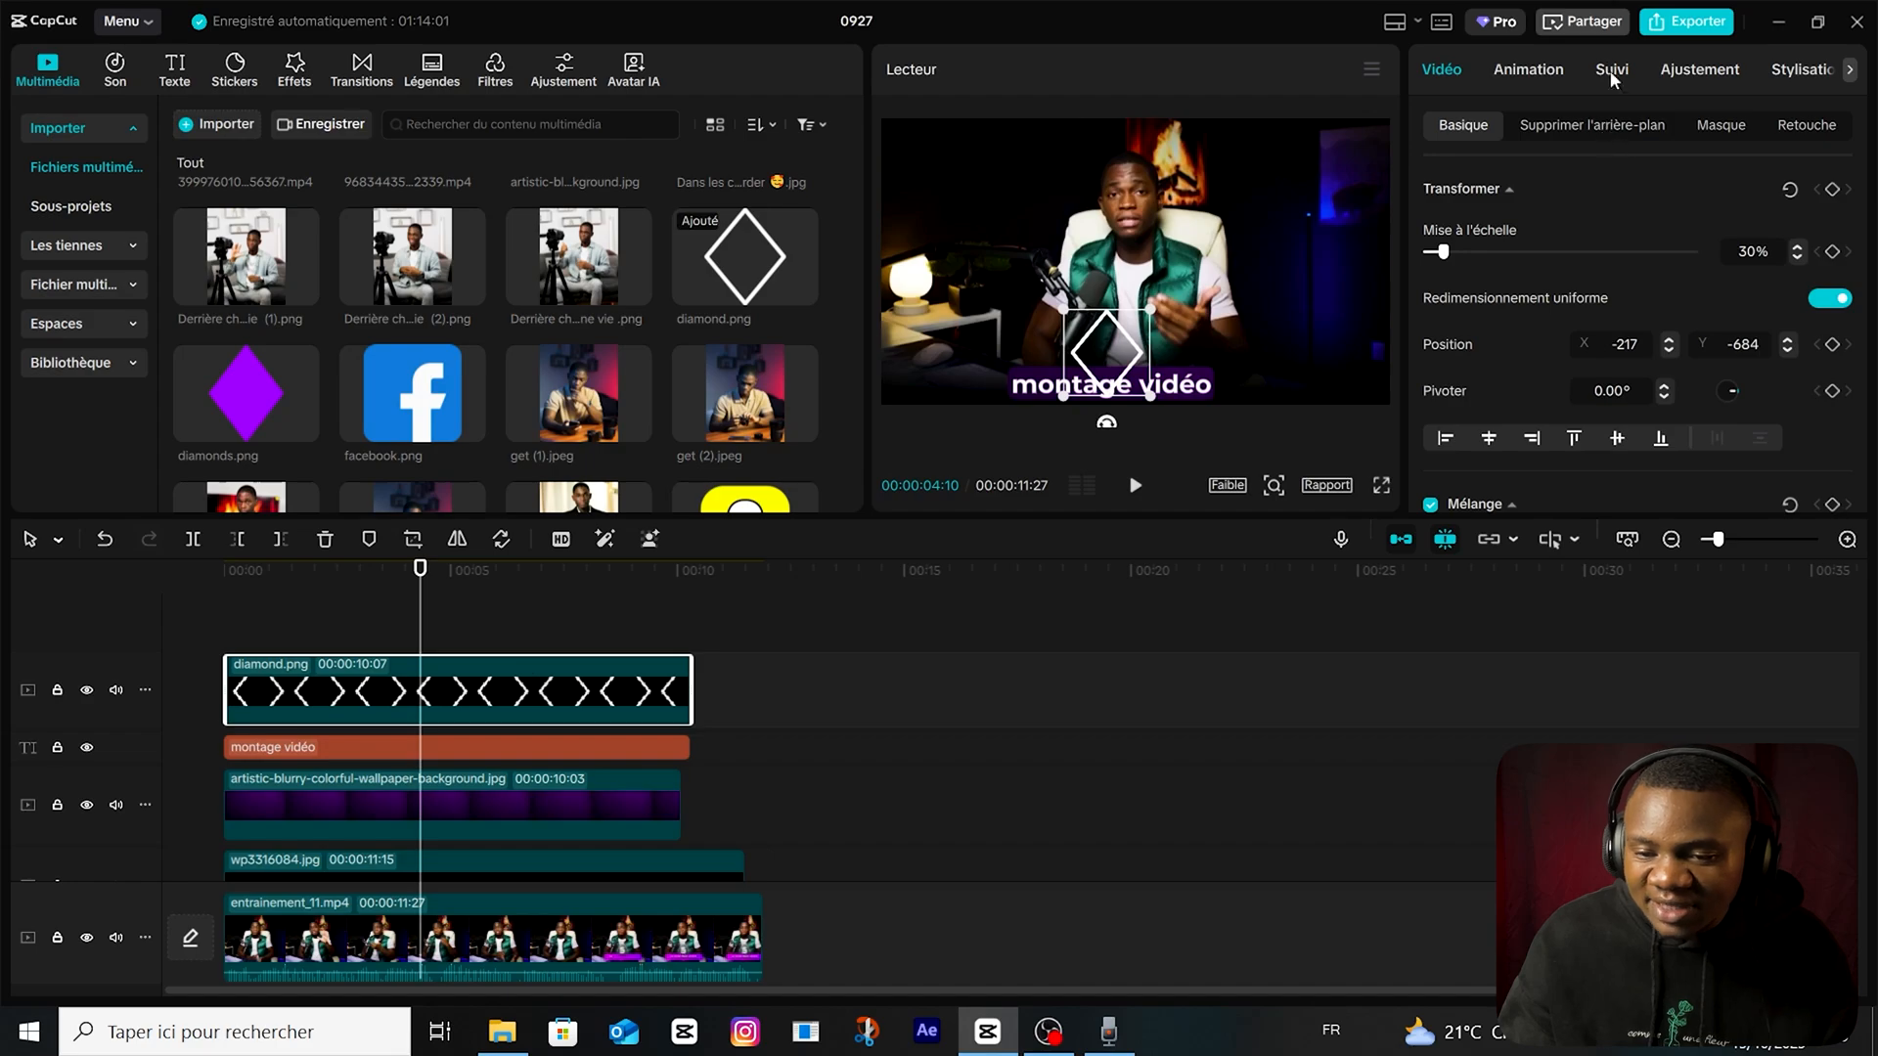
pyautogui.click(1720, 124)
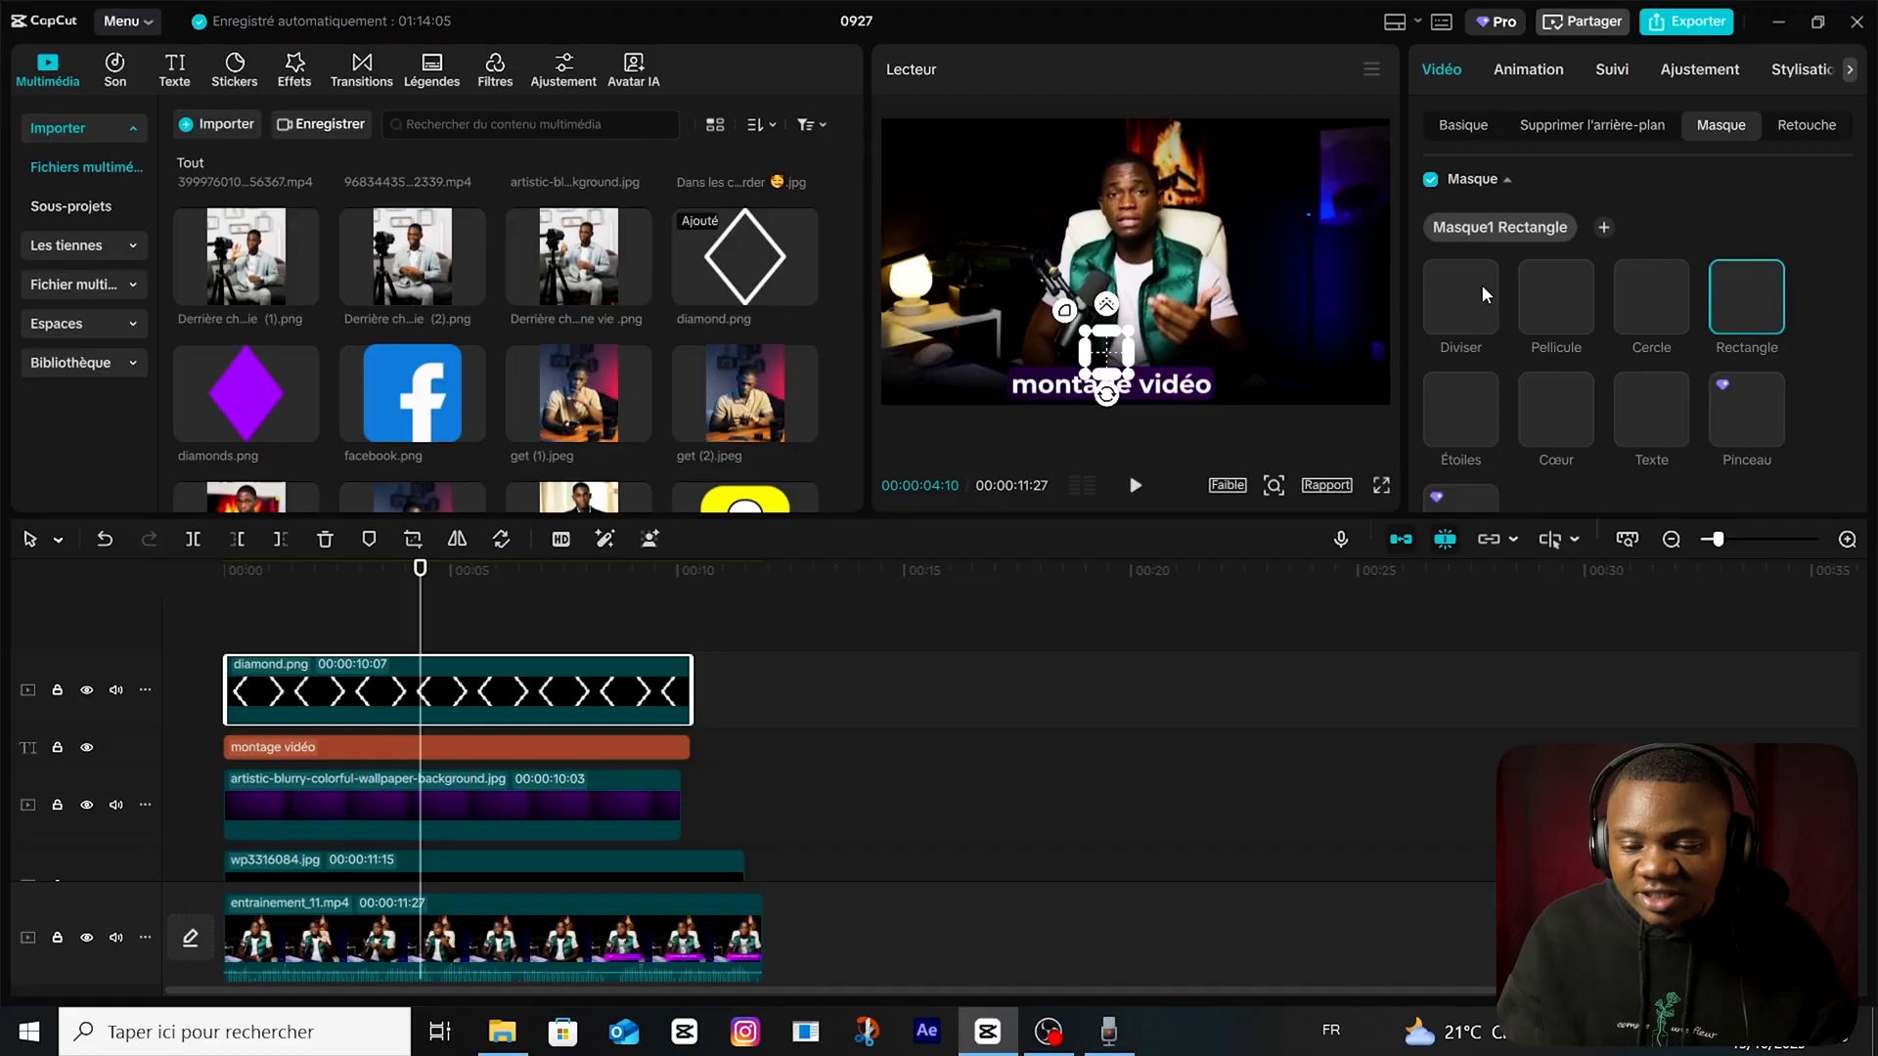
pyautogui.click(1482, 285)
pyautogui.moveTo(1108, 376); pyautogui.dragTo(1126, 353)
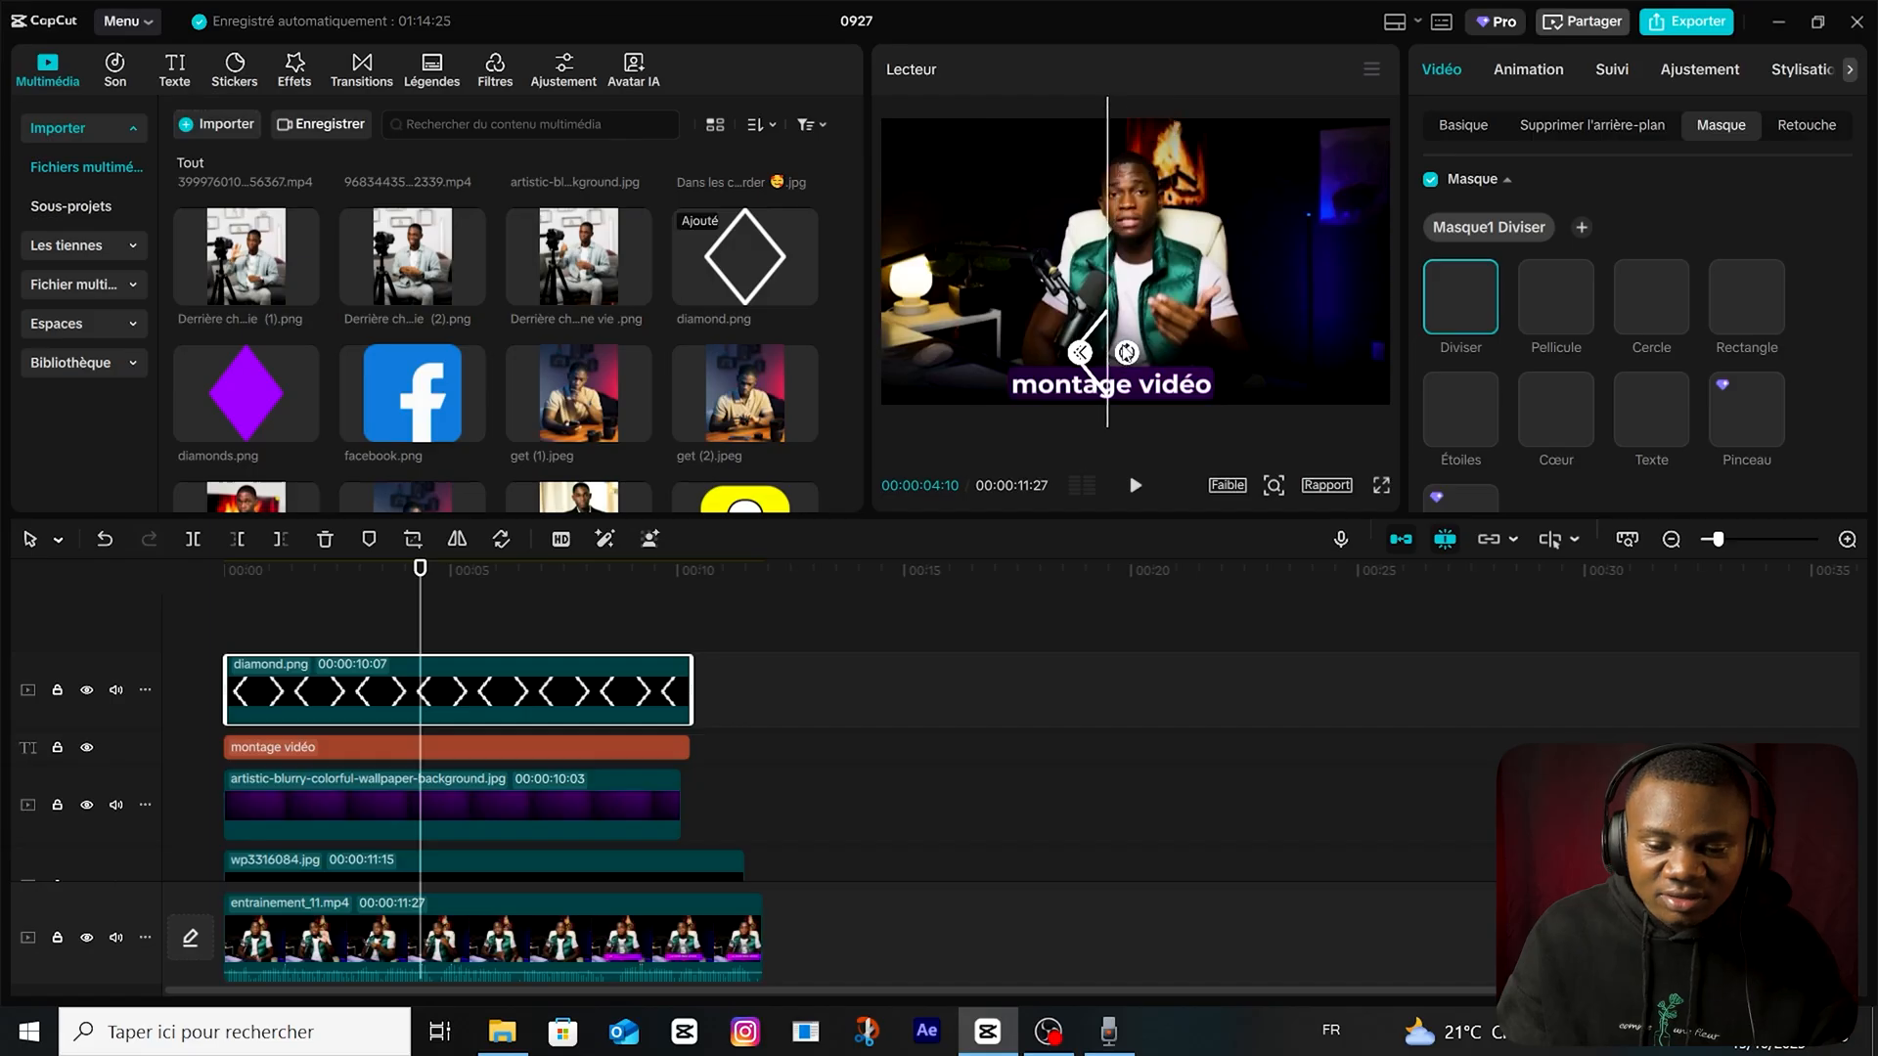
pyautogui.click(387, 631)
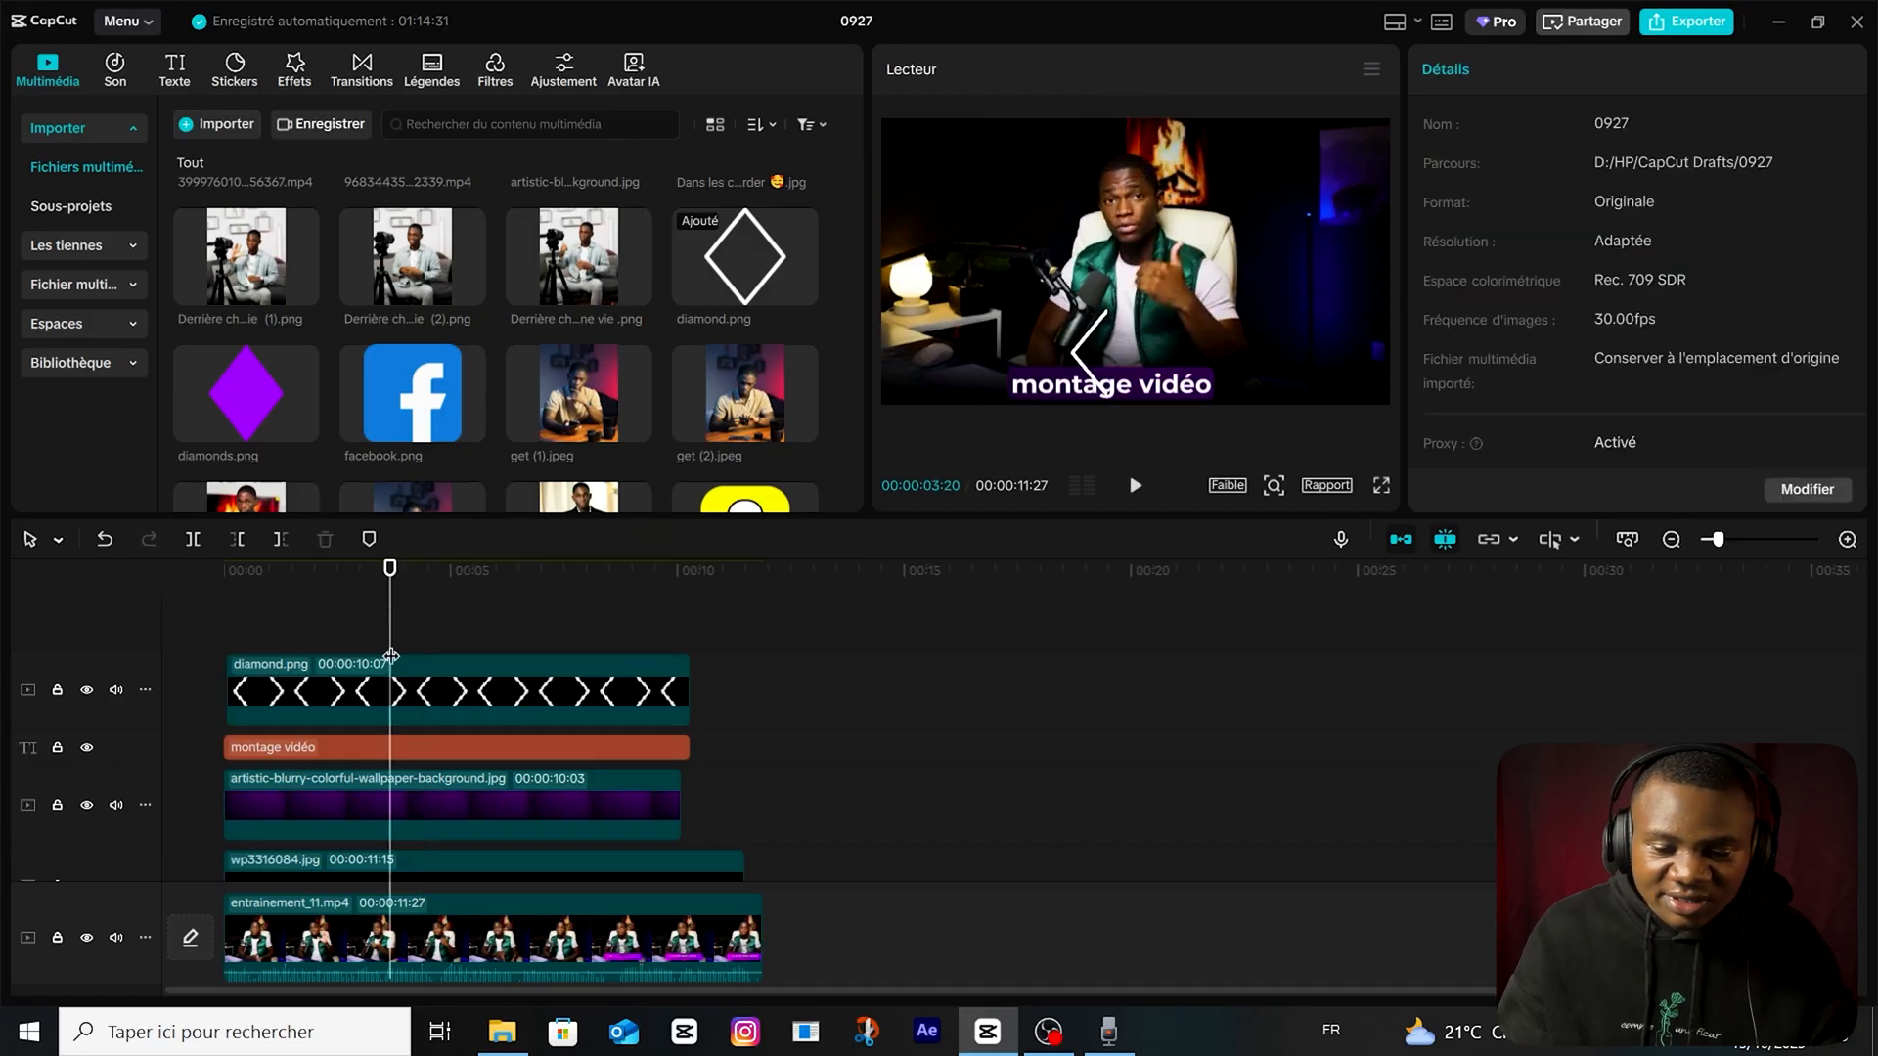
# Duplicate the masked diamond clip onto the track above and invert the copy's mask to show the opposite half.
pyautogui.click(430, 699)
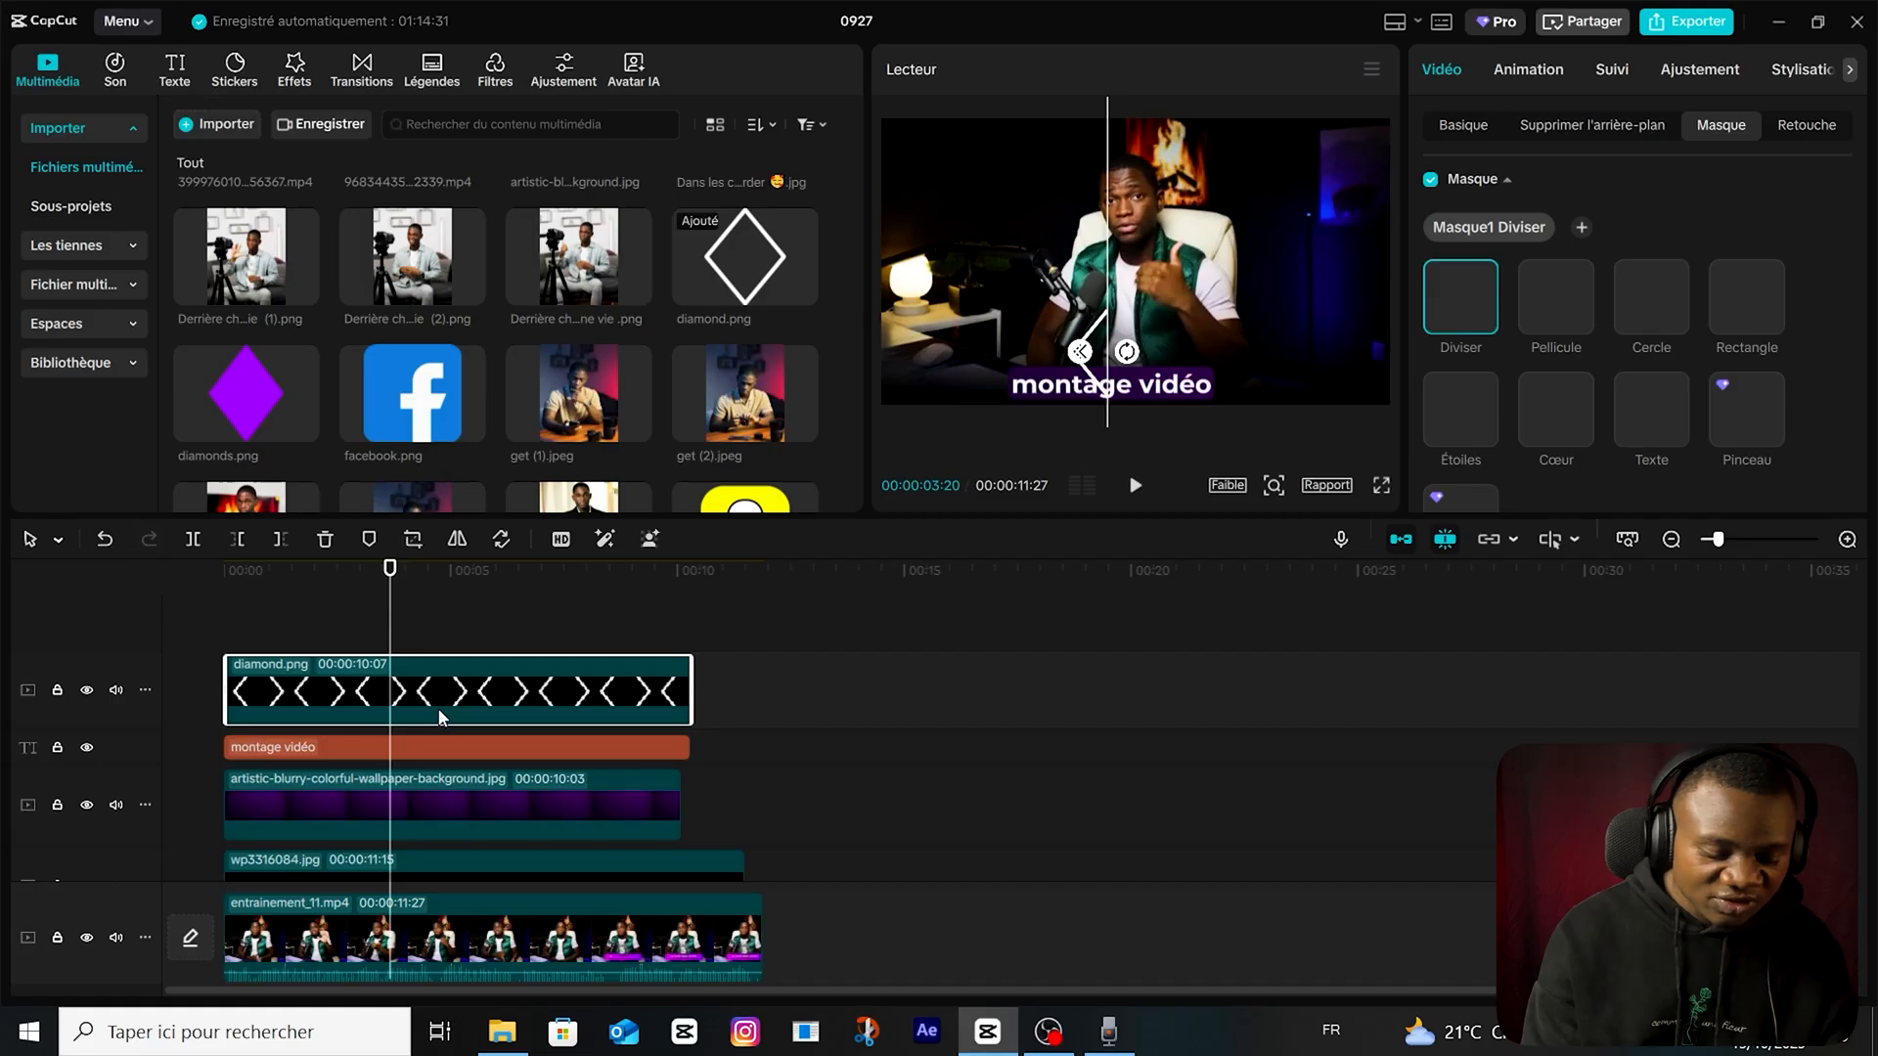
pyautogui.hotkey('ctrl', 'v')
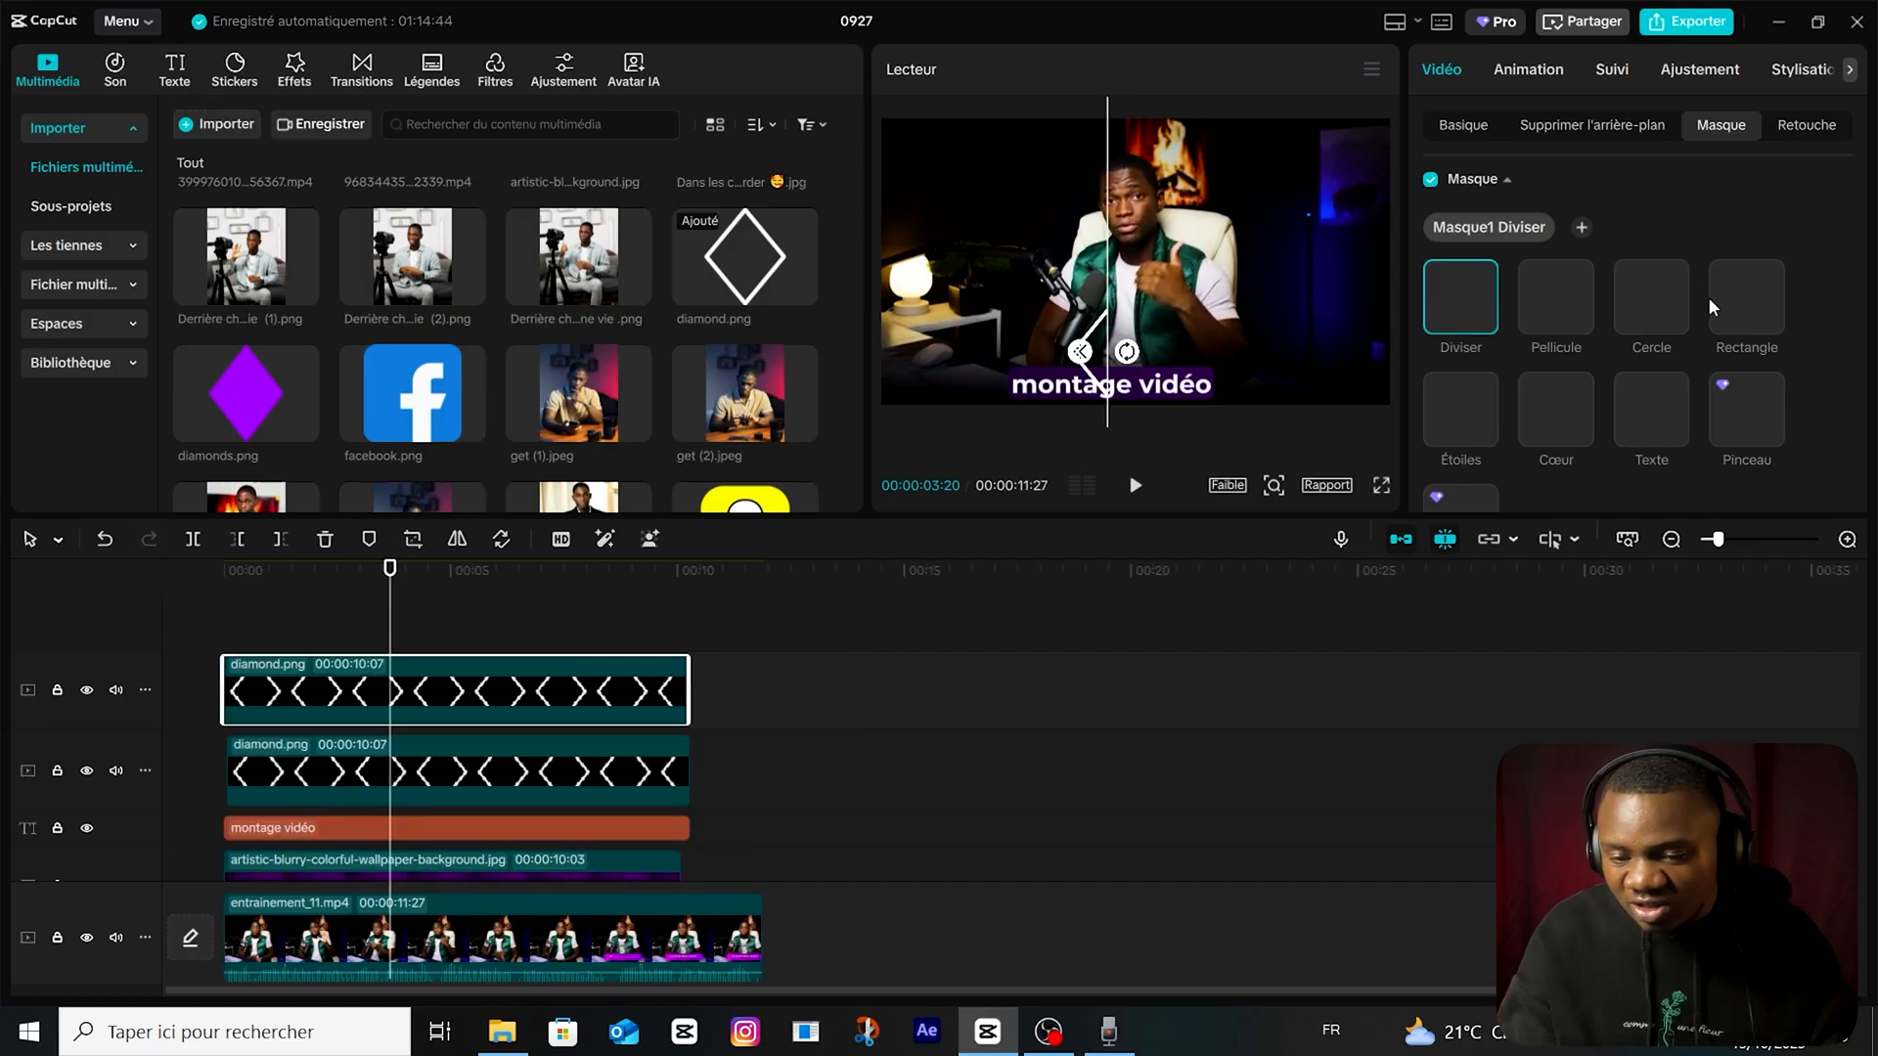
pyautogui.scroll(-3, 1710, 302)
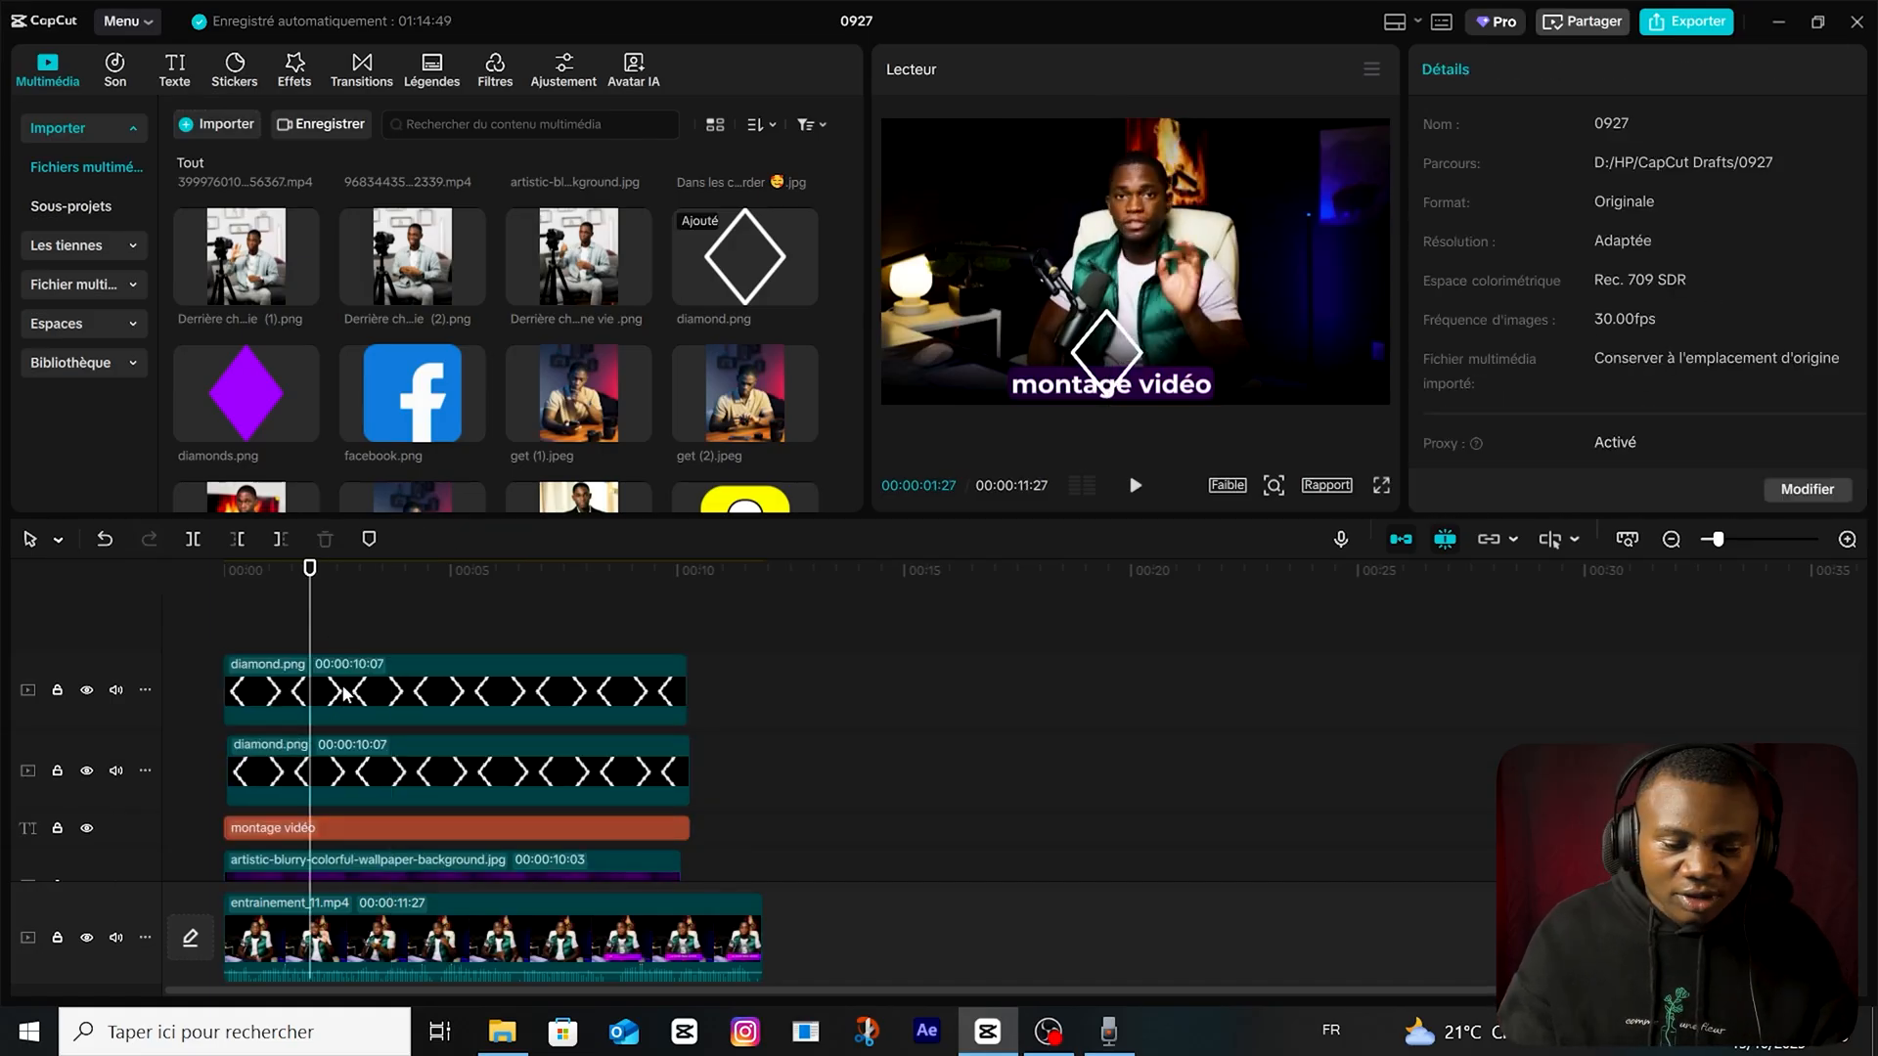
# Convert each of the two diamond half clips into its own compound clip.
pyautogui.click(342, 710)
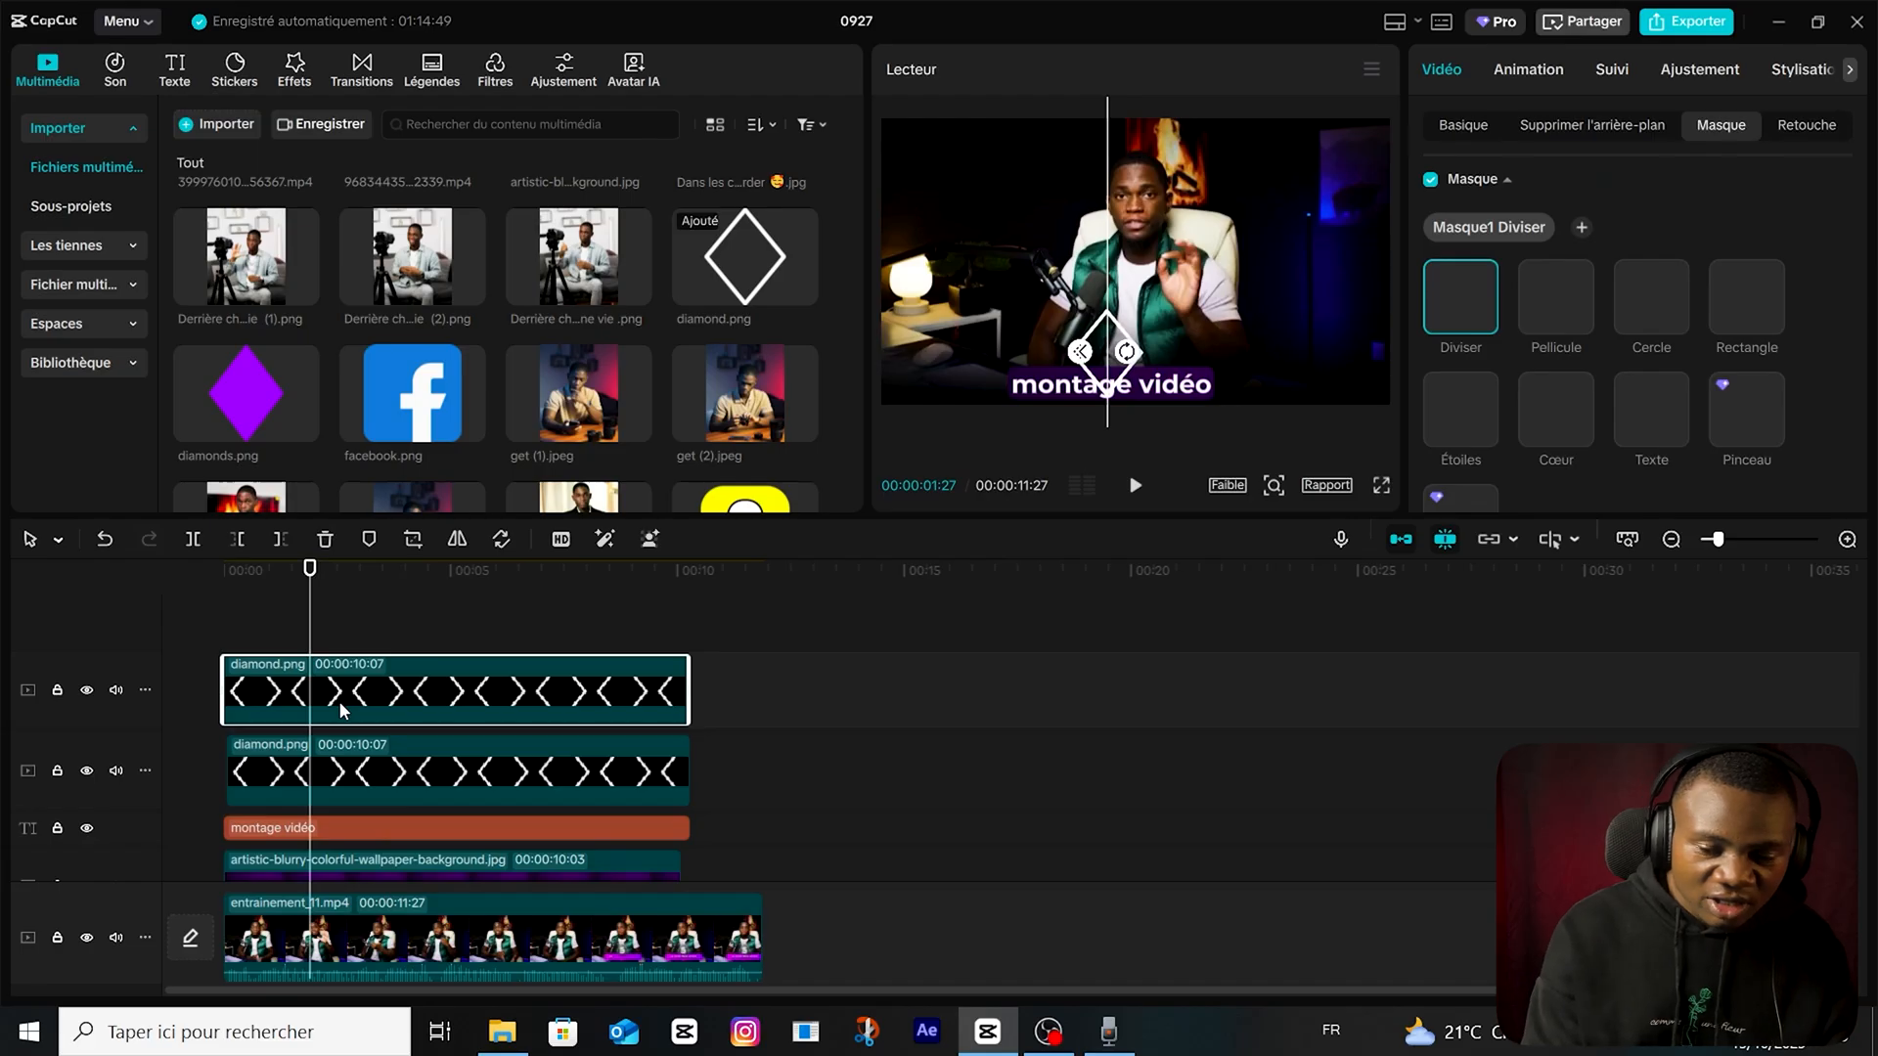
pyautogui.hotkey('alt', 'g')
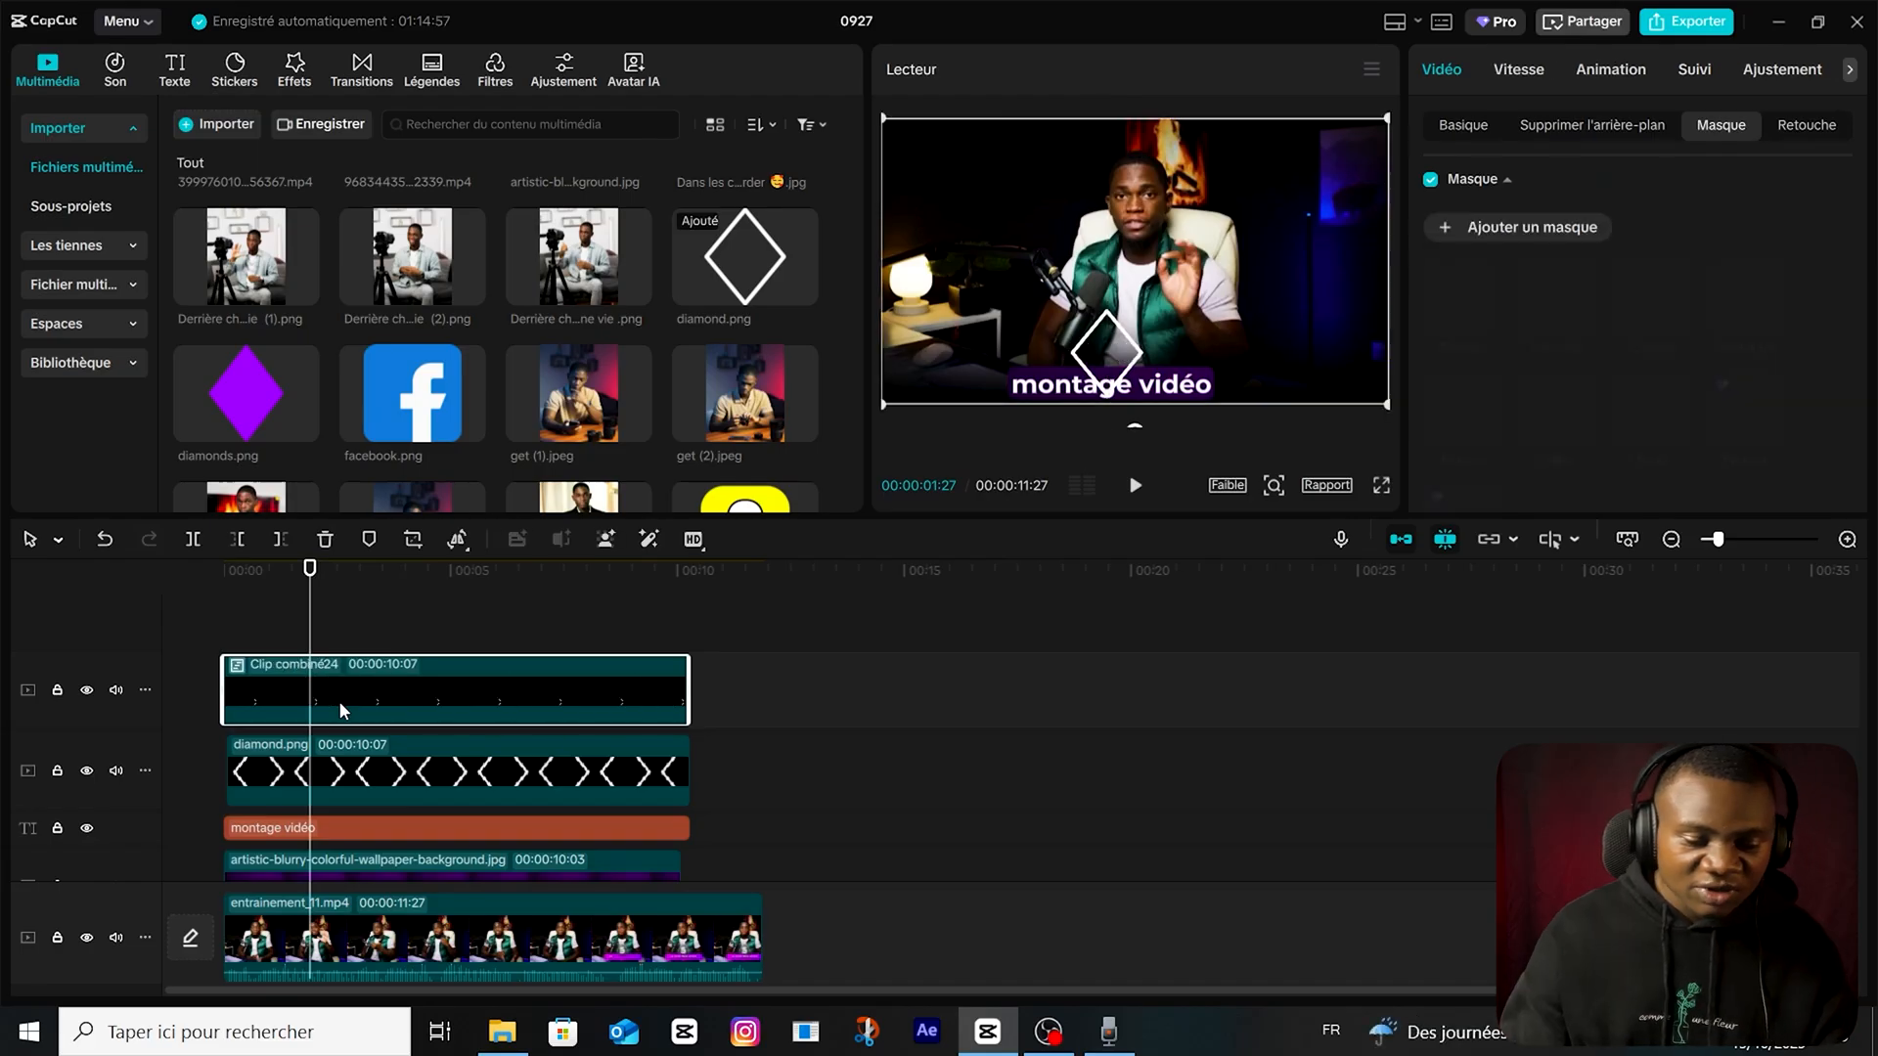
pyautogui.click(344, 788)
pyautogui.hotkey('alt', 'g')
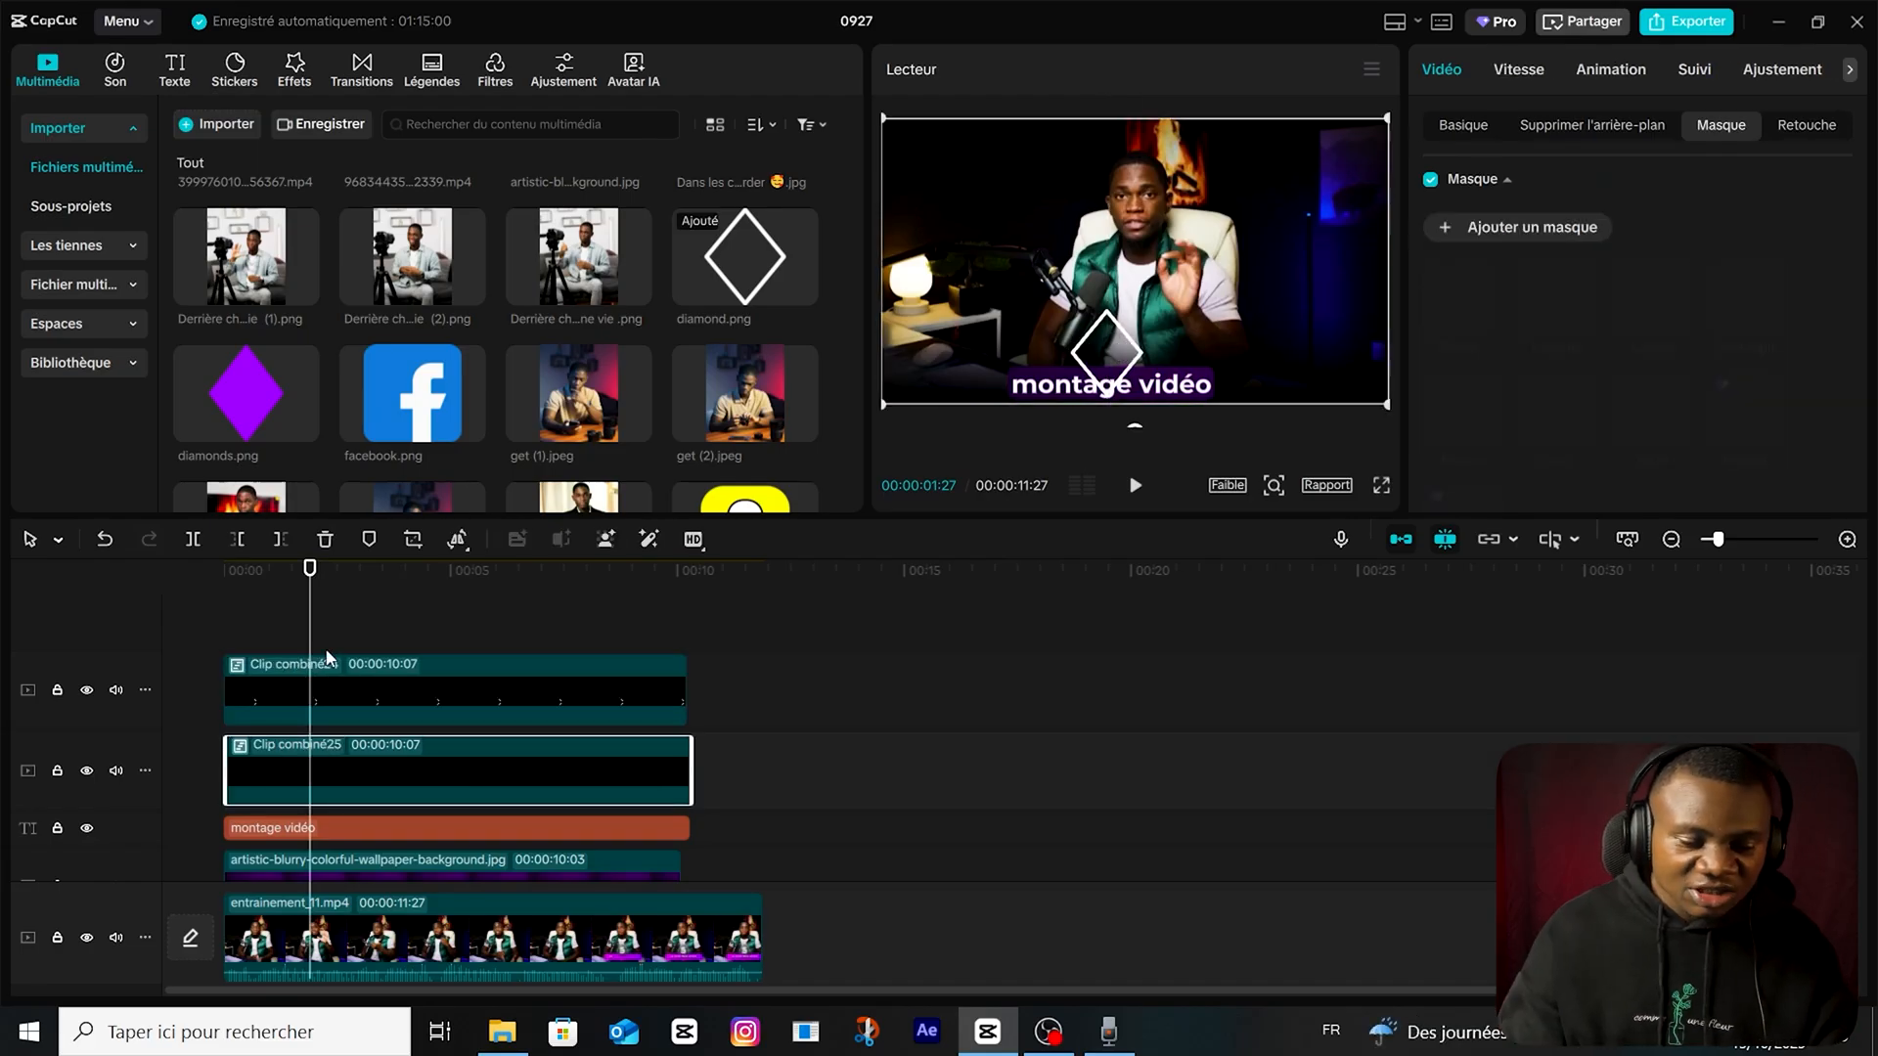
# Move both compound diamond clips below the purple background, directly above wp3316084.jpg, starting at the beginning of the timeline.
pyautogui.click(325, 628)
pyautogui.moveTo(325, 628); pyautogui.dragTo(87, 646)
pyautogui.scroll(-1, 87, 652)
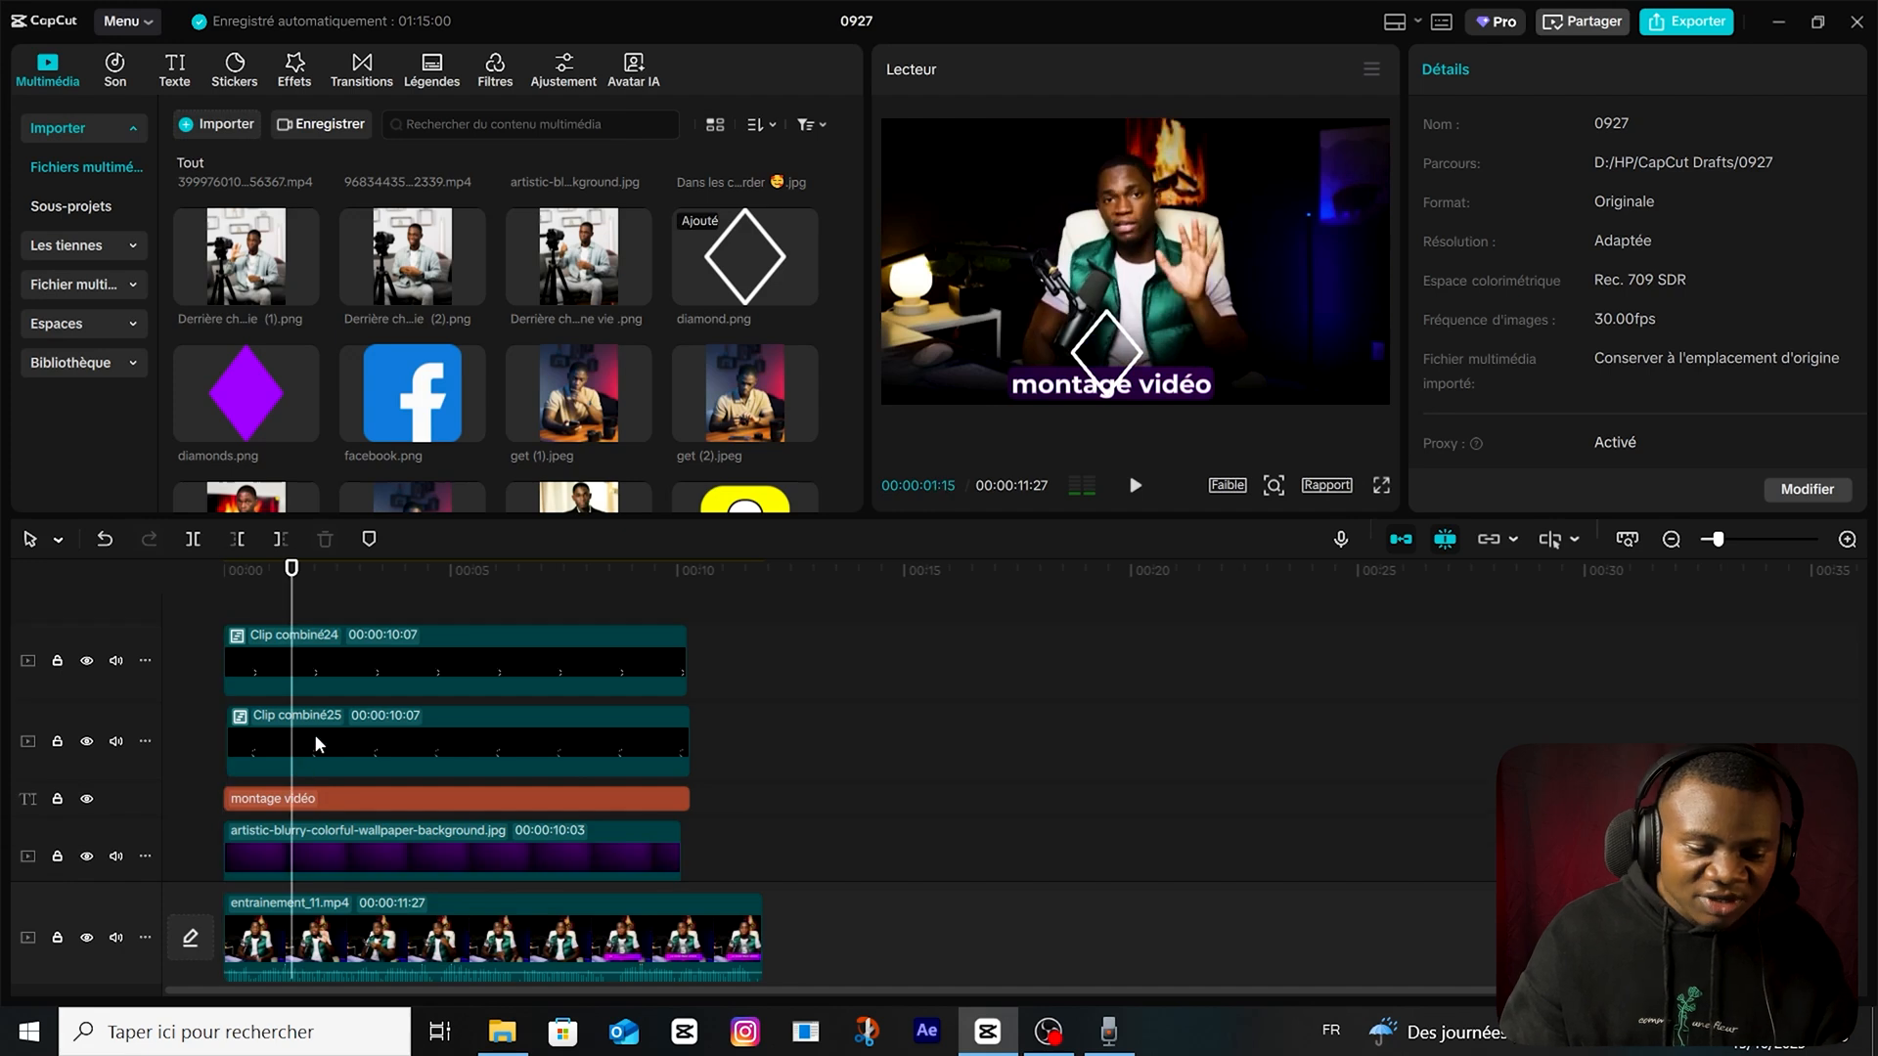
pyautogui.click(314, 734)
pyautogui.keyDown('ctrl'); pyautogui.click(342, 644); pyautogui.keyUp('ctrl')
pyautogui.scroll(-3, 401, 694)
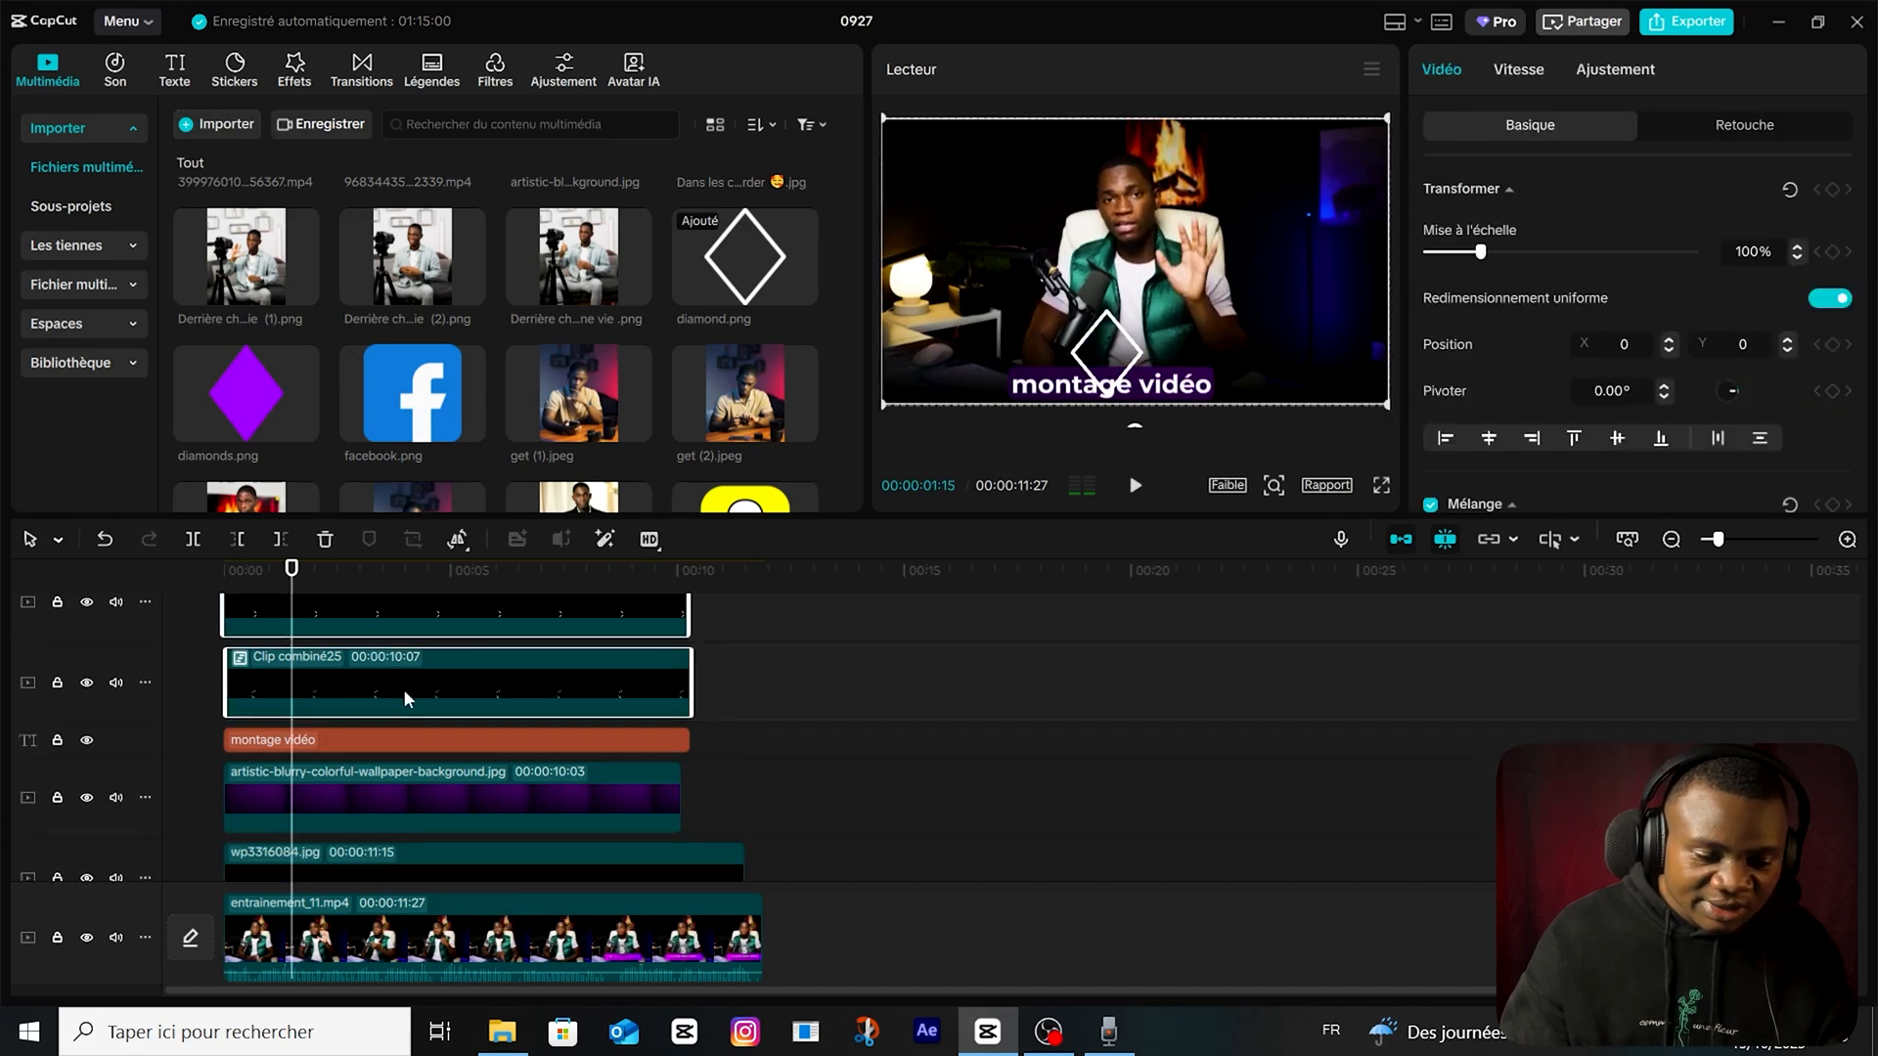
pyautogui.moveTo(266, 665); pyautogui.dragTo(253, 842)
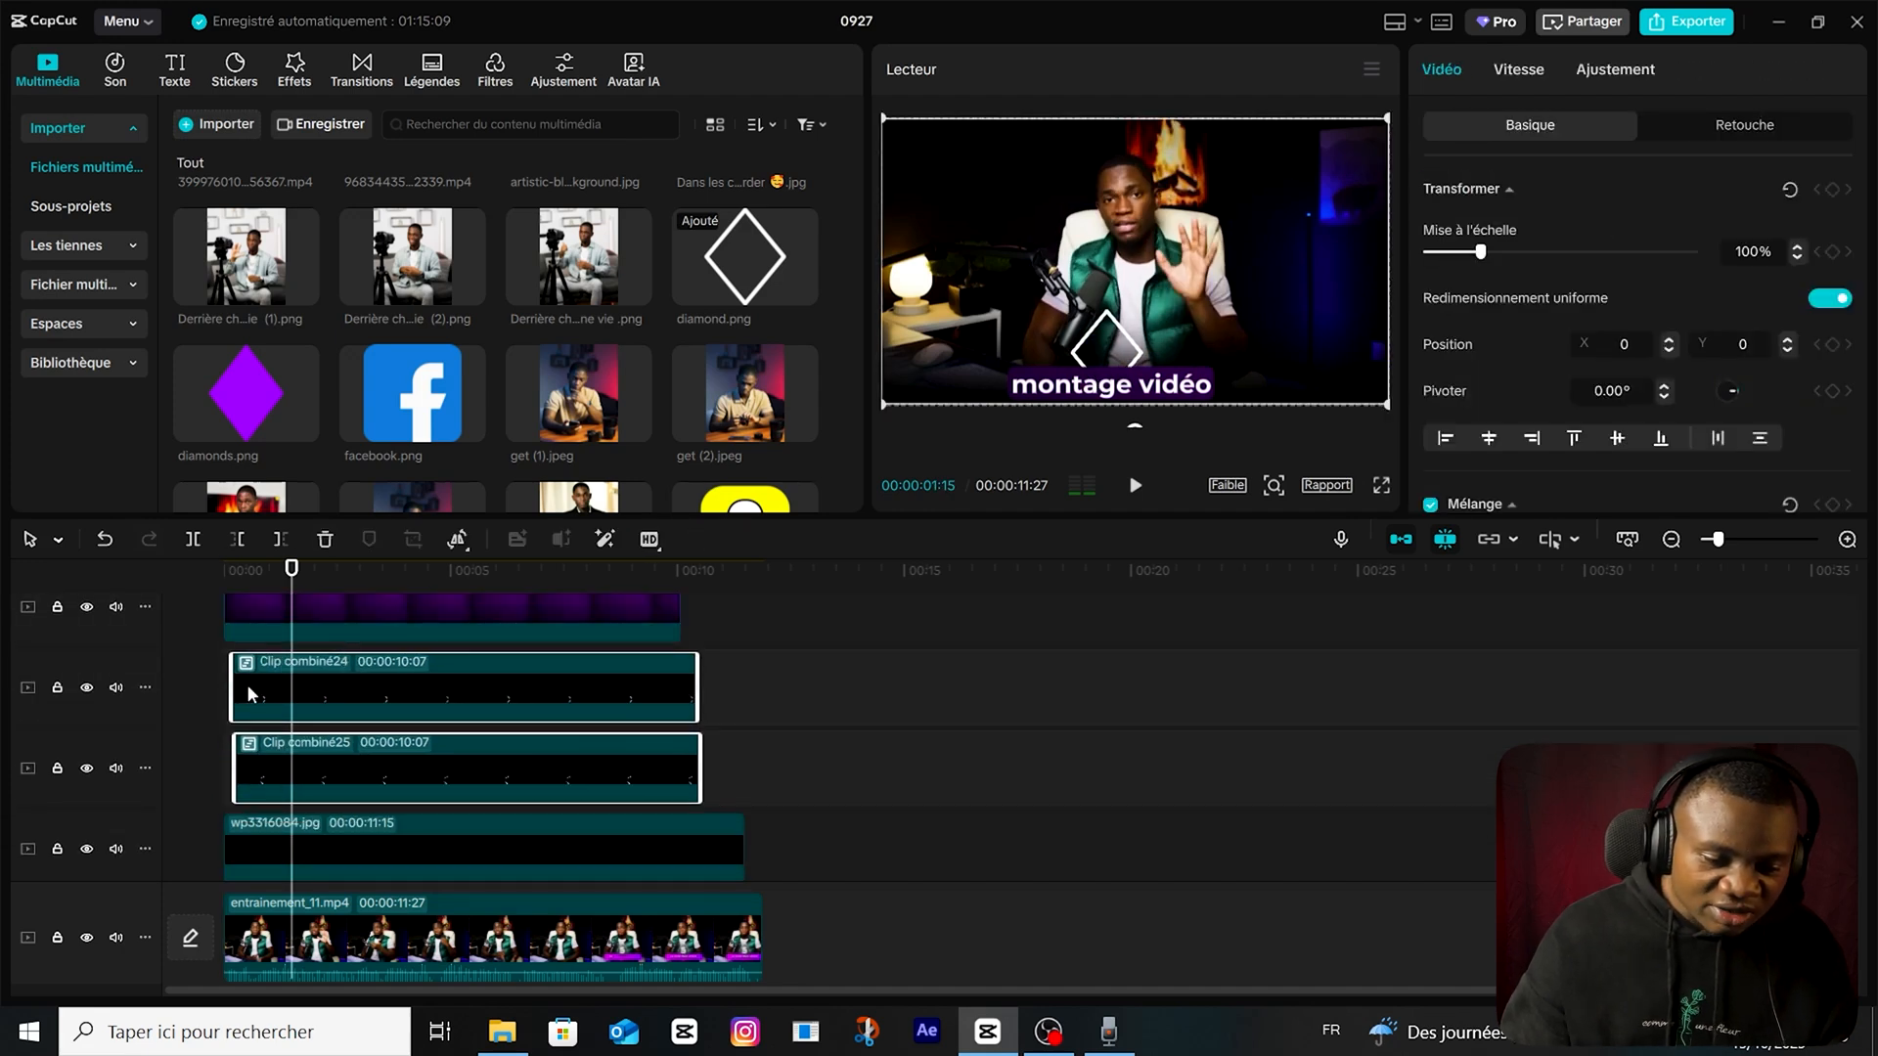
# Add a default text clip between the purple background and the compound diamond clips, change its text to "5" and set the Montserrat font.
pyautogui.click(174, 69)
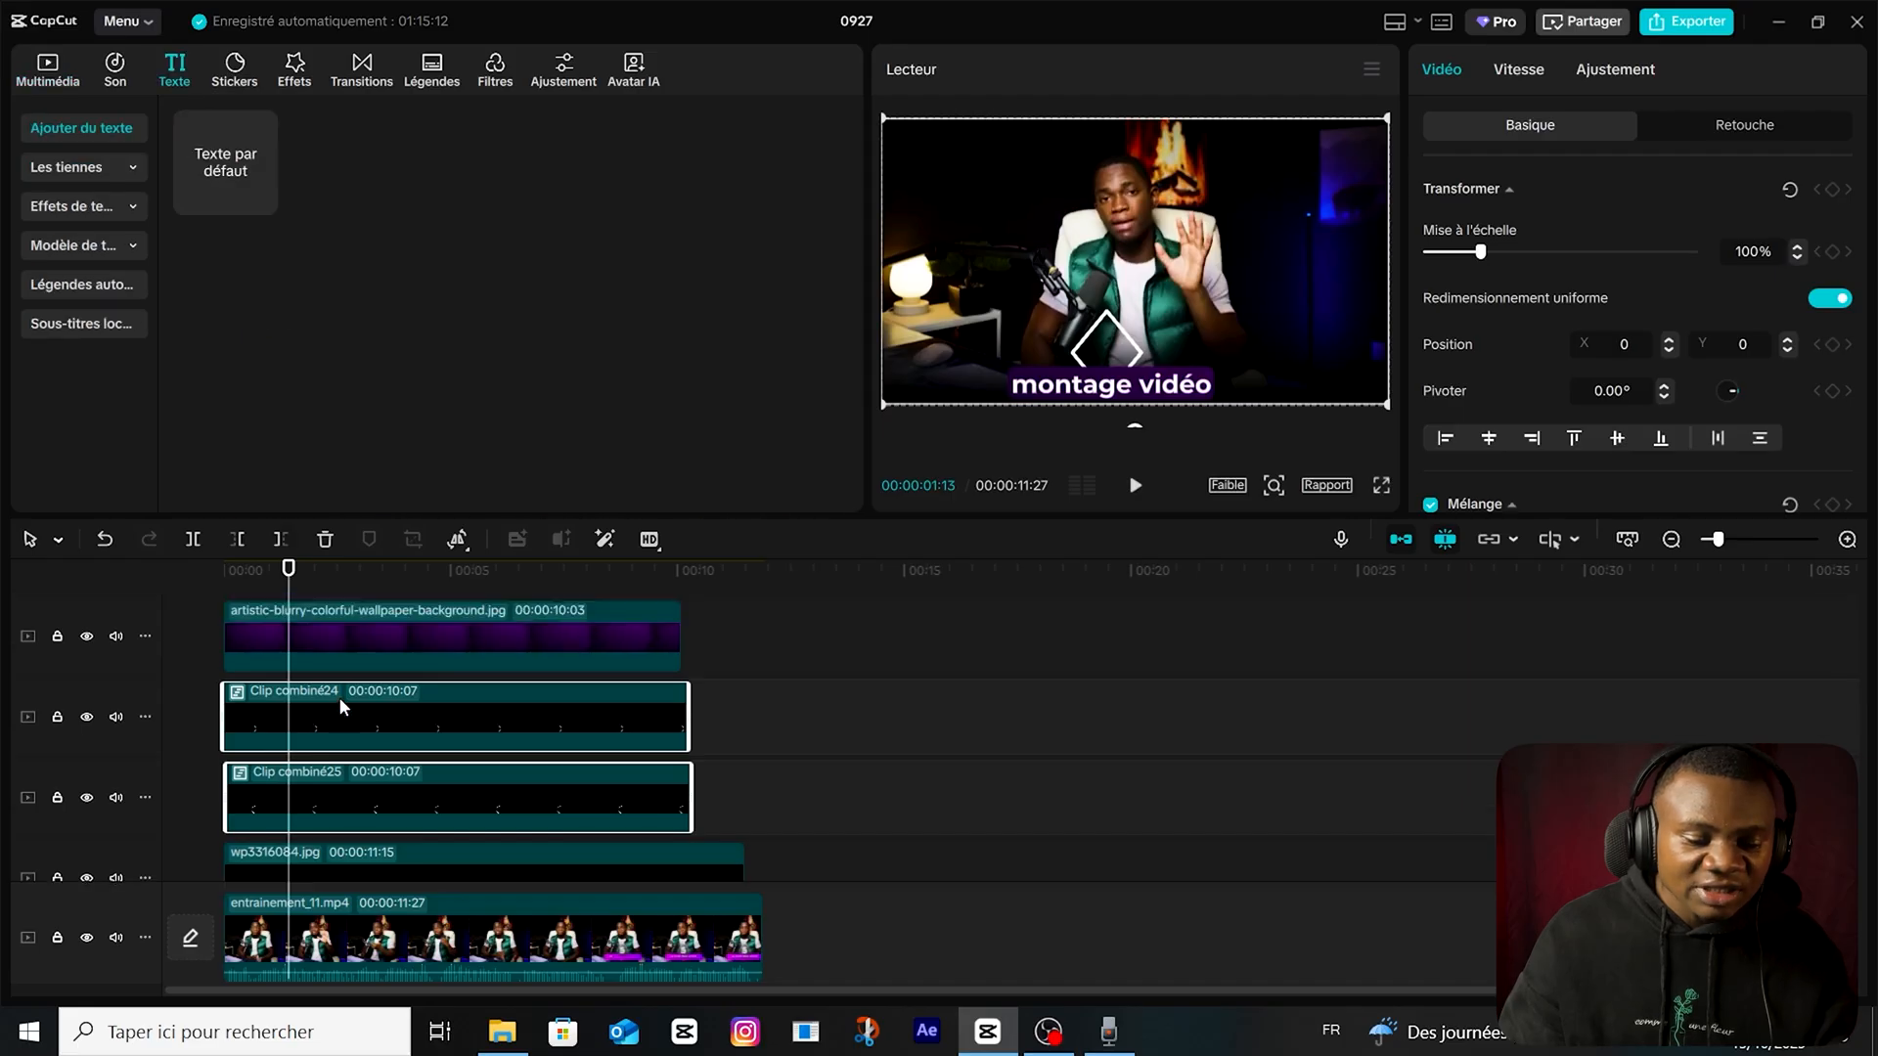
pyautogui.moveTo(211, 176); pyautogui.dragTo(273, 781)
pyautogui.click(1575, 191)
pyautogui.hotkey('ctrl', 'a')
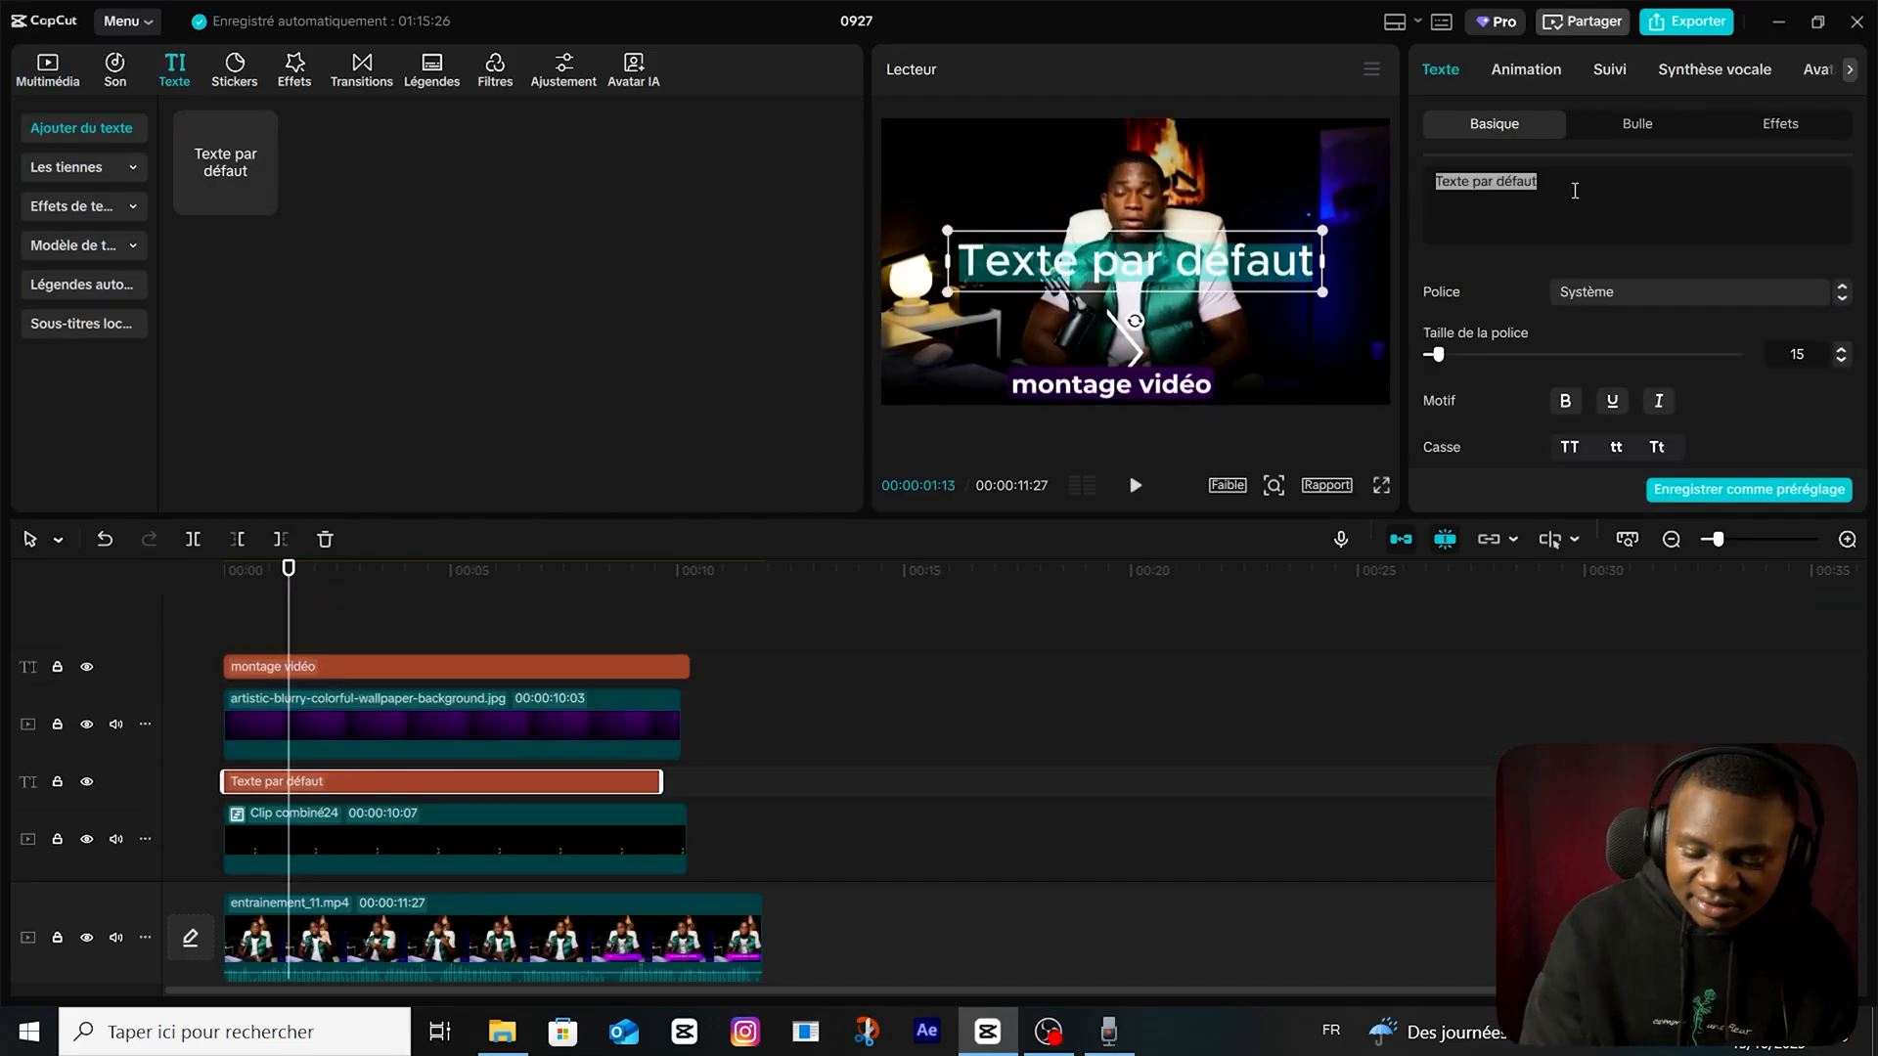
pyautogui.write('5')
pyautogui.click(1646, 291)
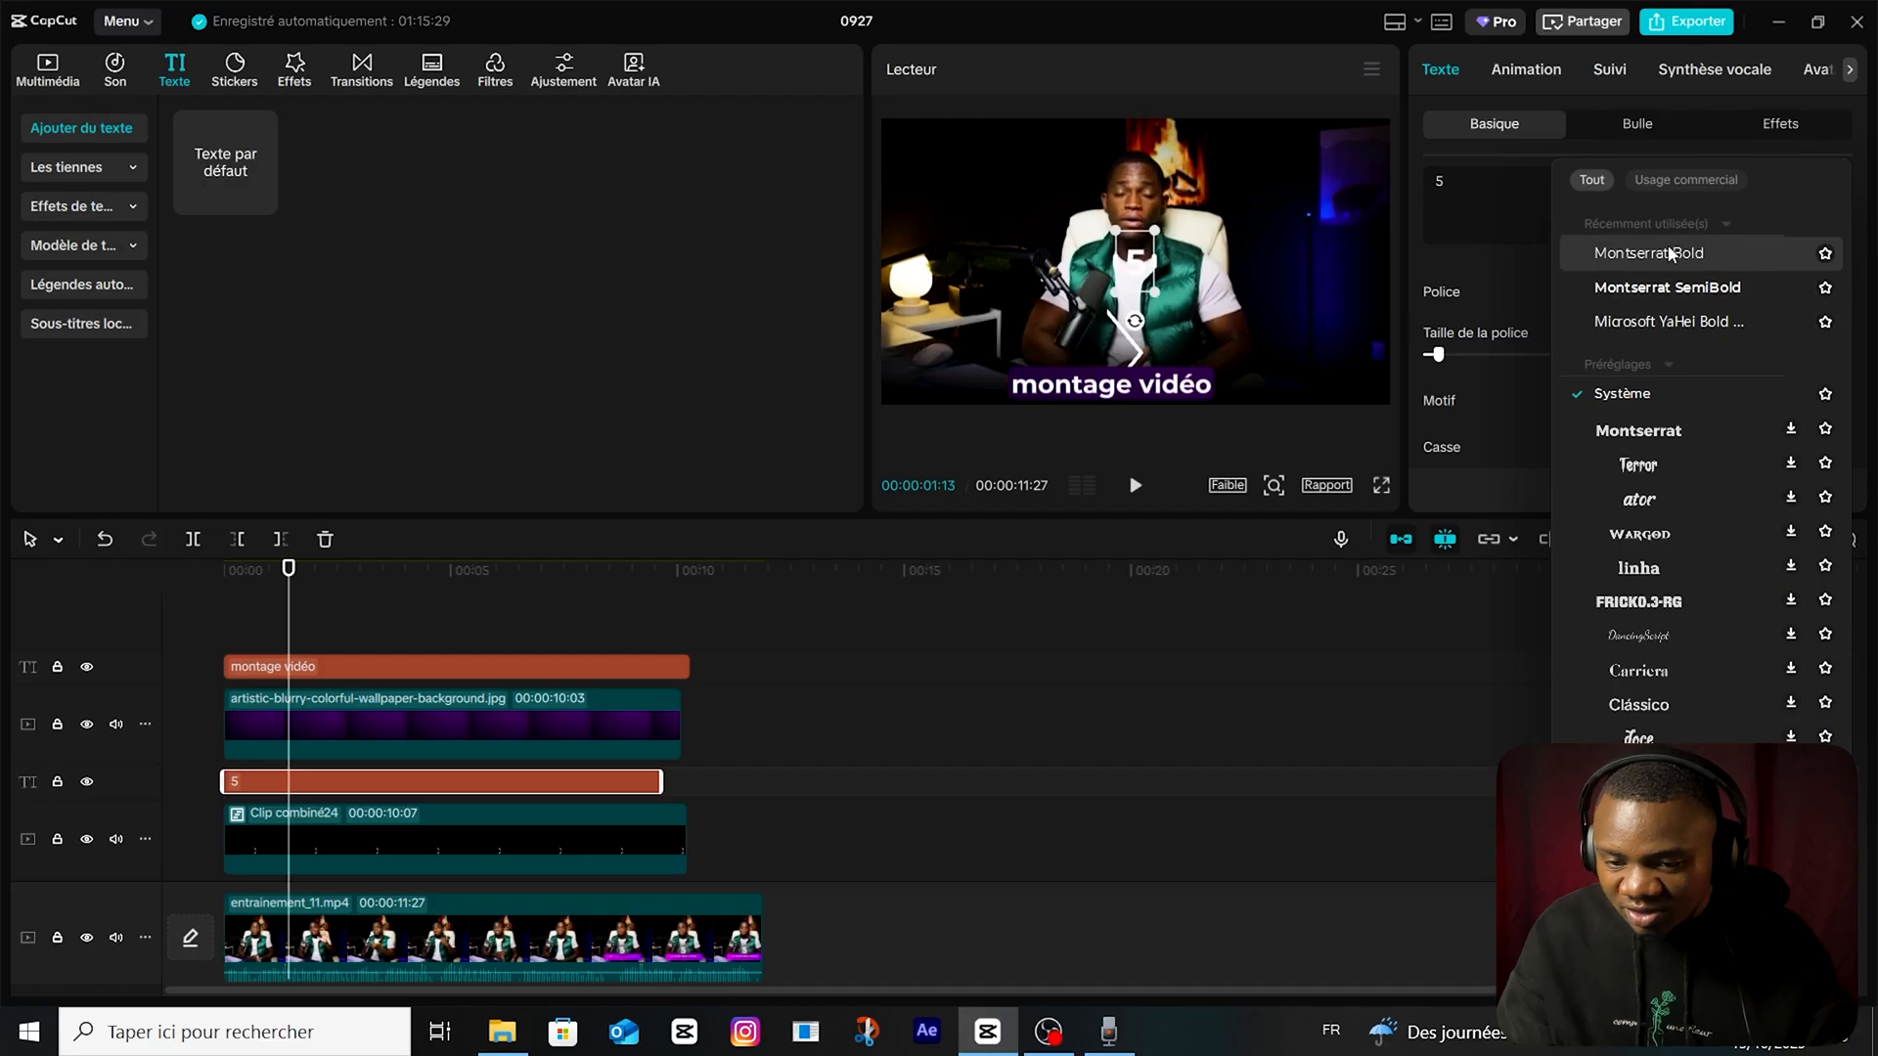
pyautogui.click(1676, 438)
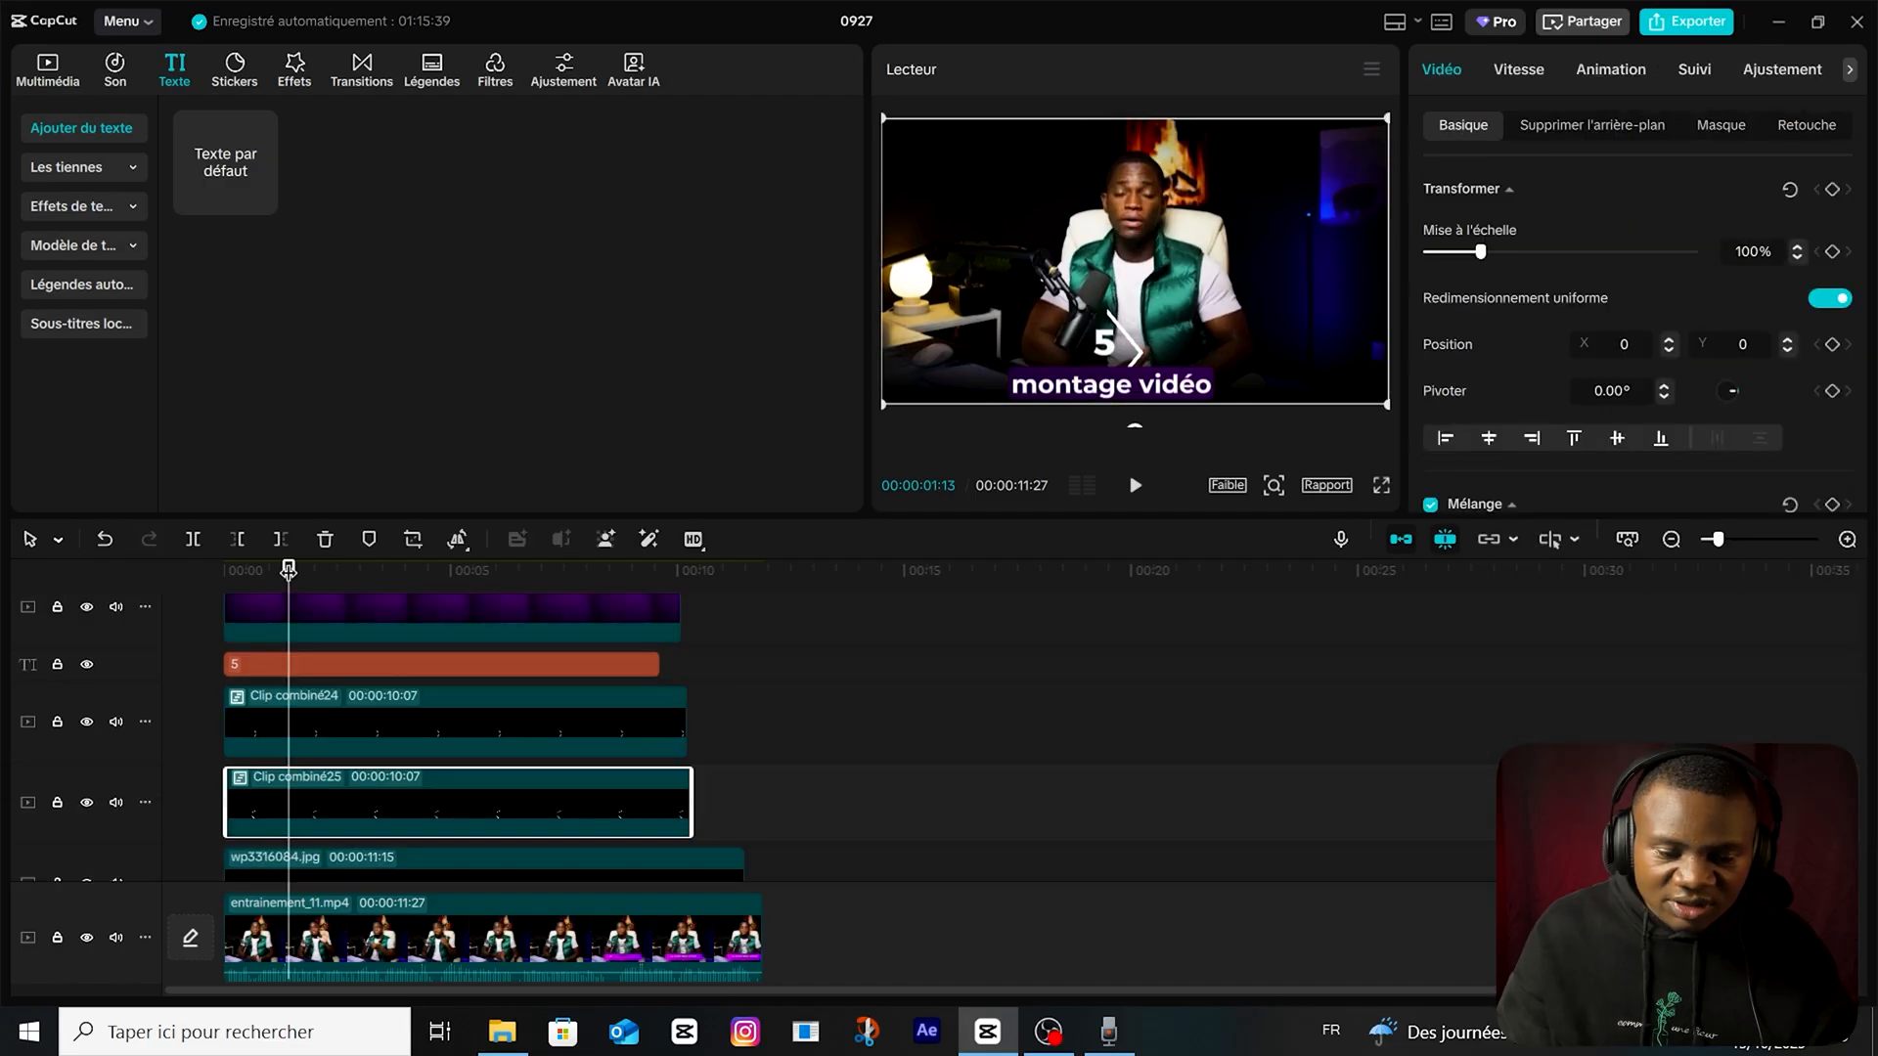
# Position the "5" at the centre of the diamond outline and check it against the reference graphic in the footage.
pyautogui.moveTo(289, 570); pyautogui.dragTo(338, 571)
pyautogui.click(407, 675)
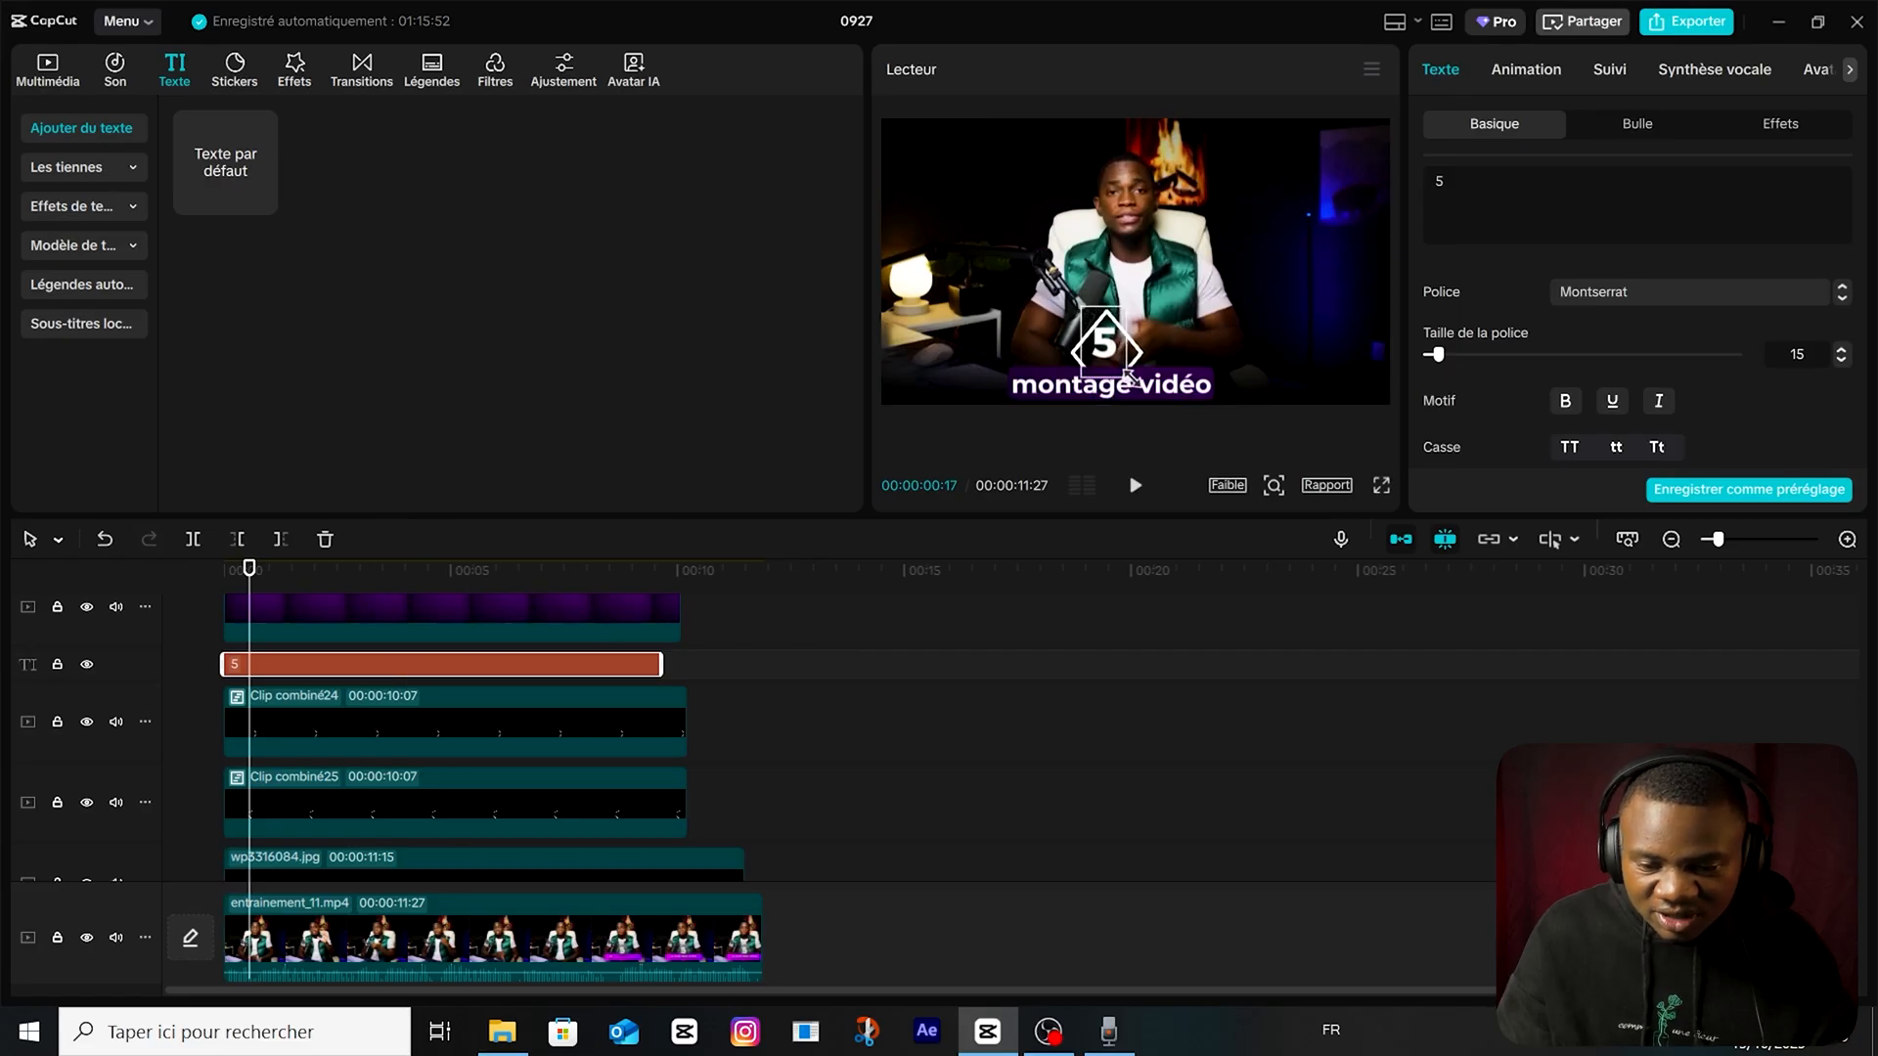
pyautogui.moveTo(1103, 340); pyautogui.dragTo(1105, 346)
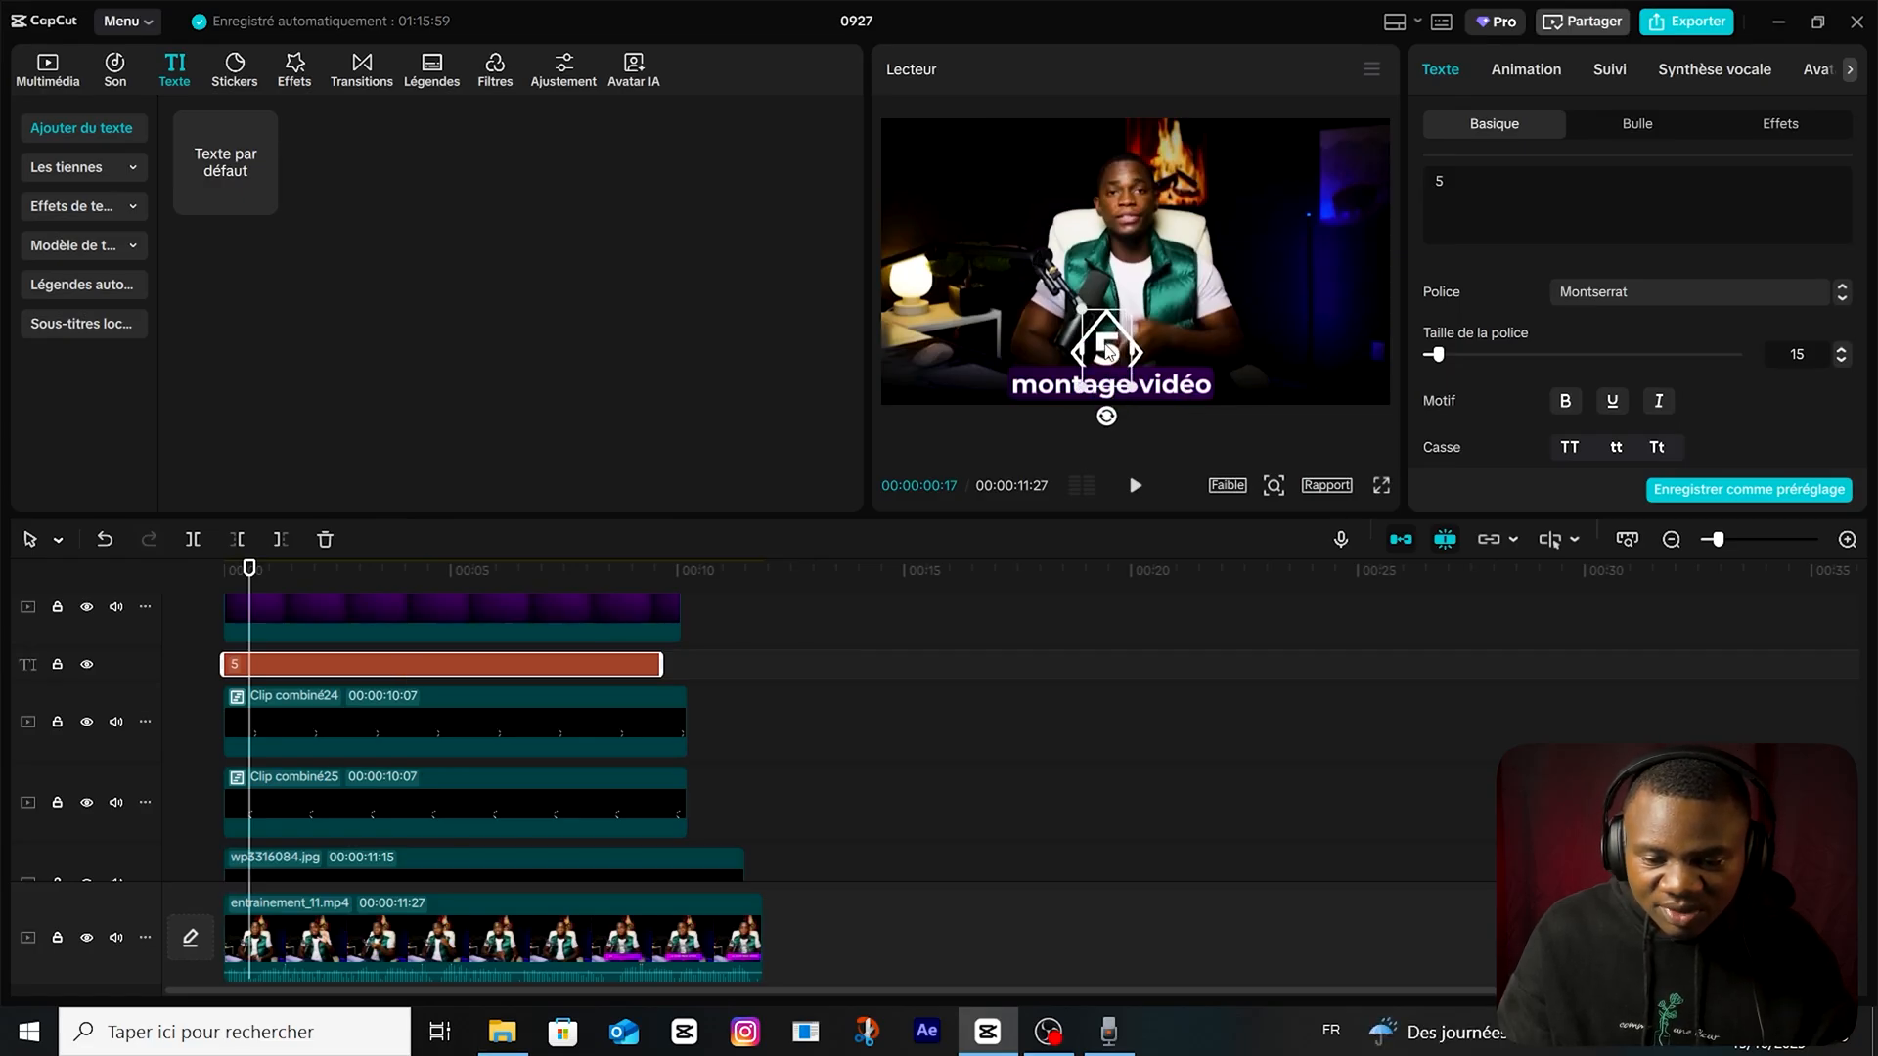
pyautogui.click(813, 680)
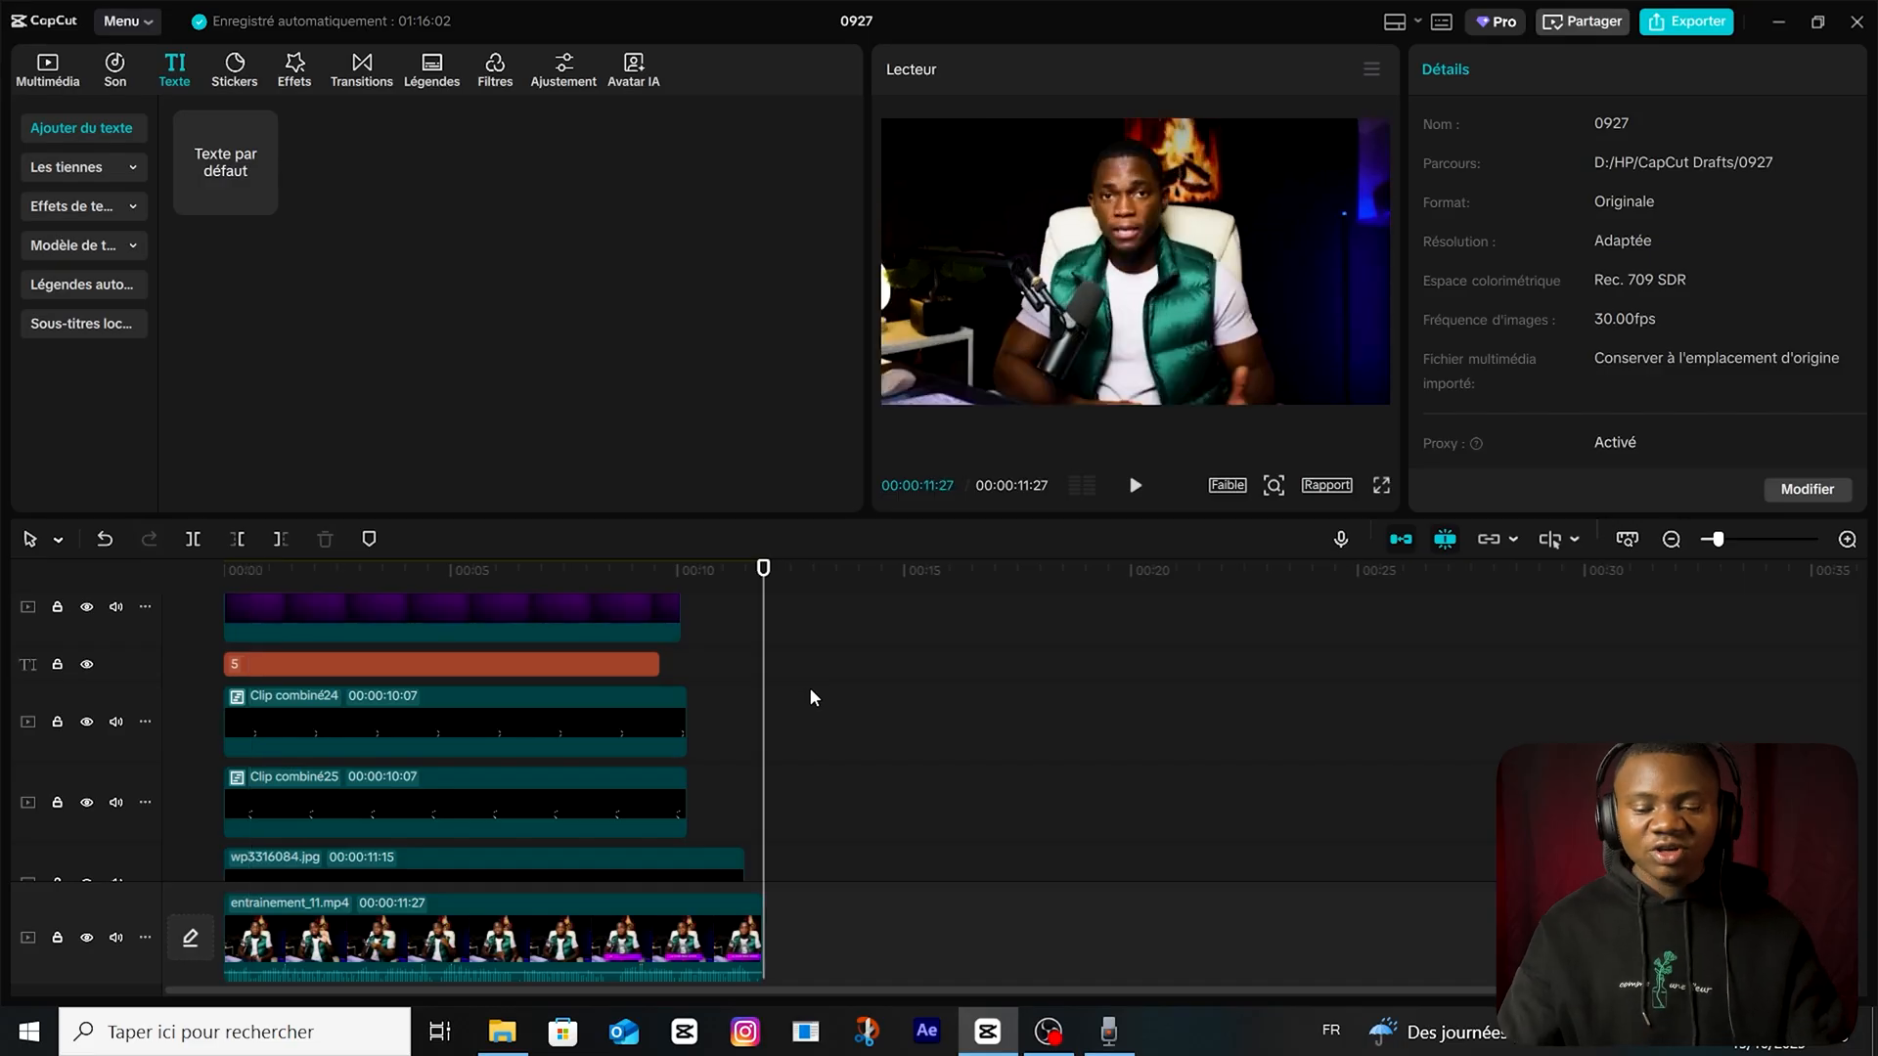
pyautogui.click(590, 662)
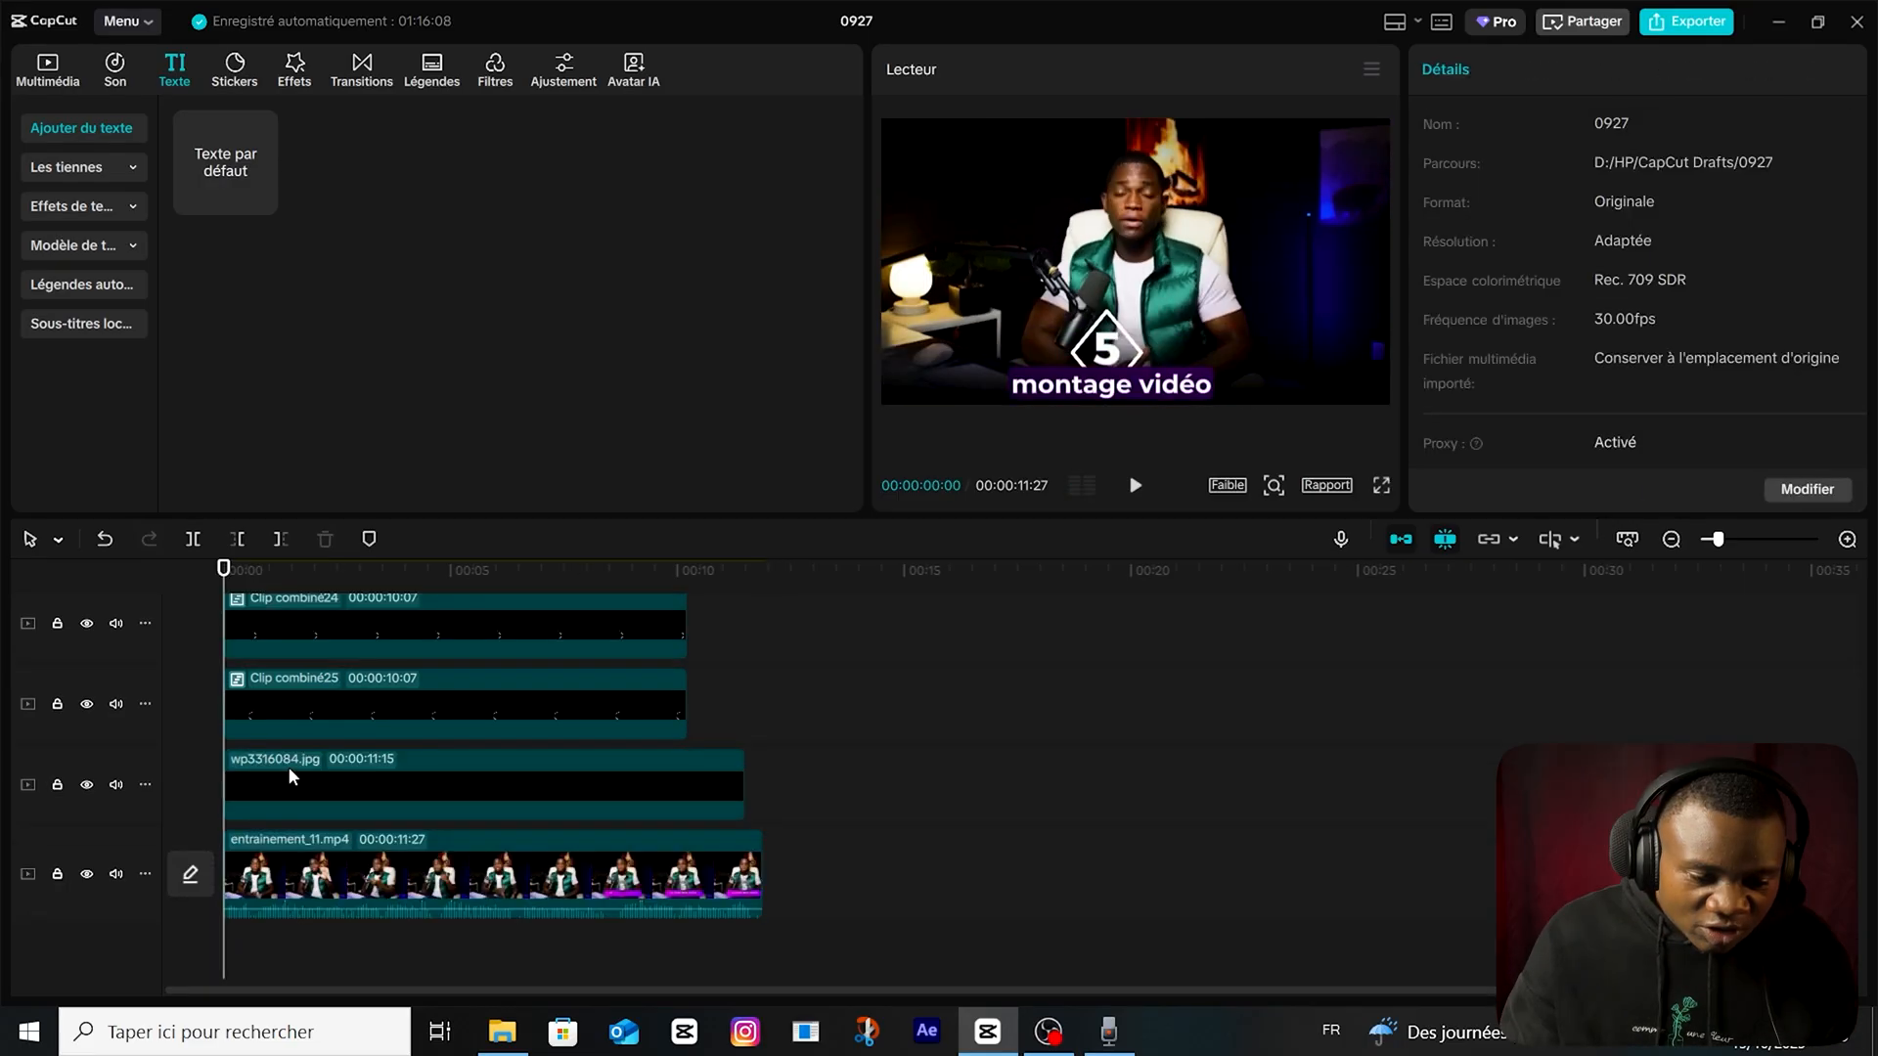
# Add a position keyframe to the wp3316084.jpg dark gradient clip at 1 second.
pyautogui.click(284, 773)
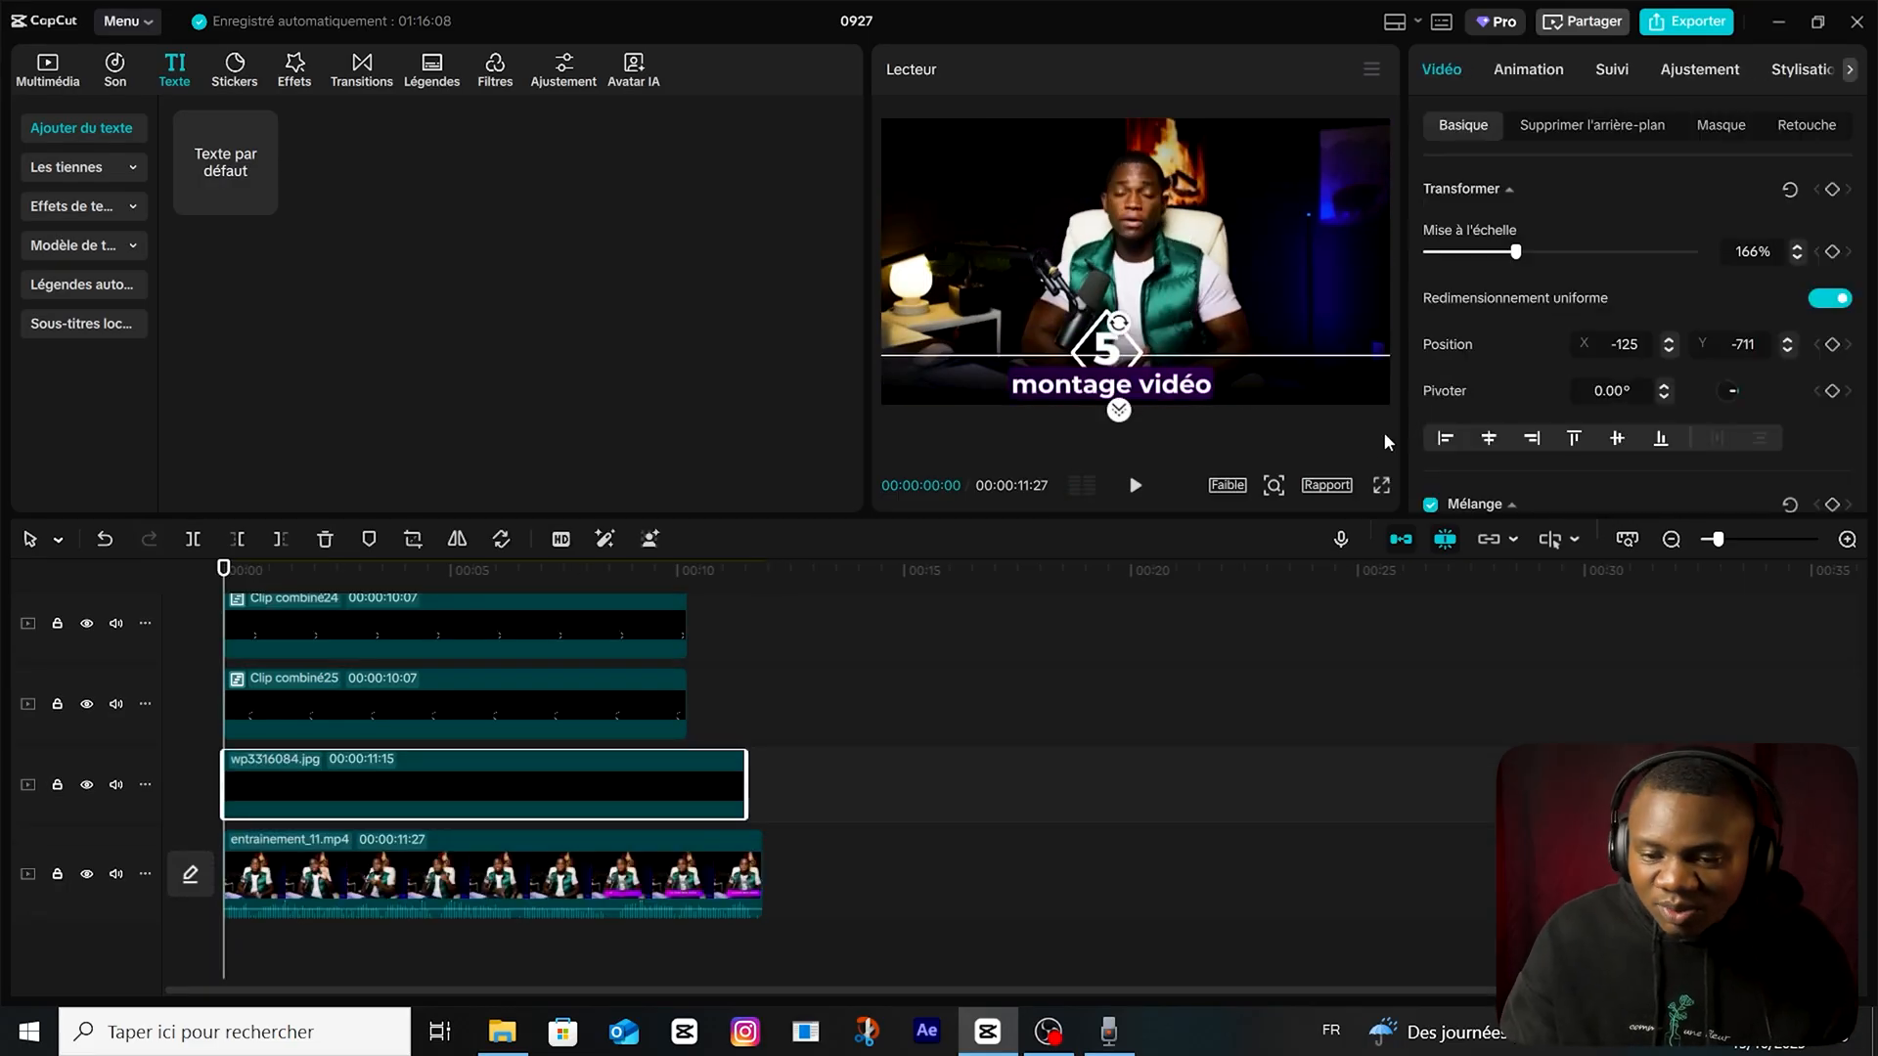
pyautogui.moveTo(225, 575); pyautogui.dragTo(271, 582)
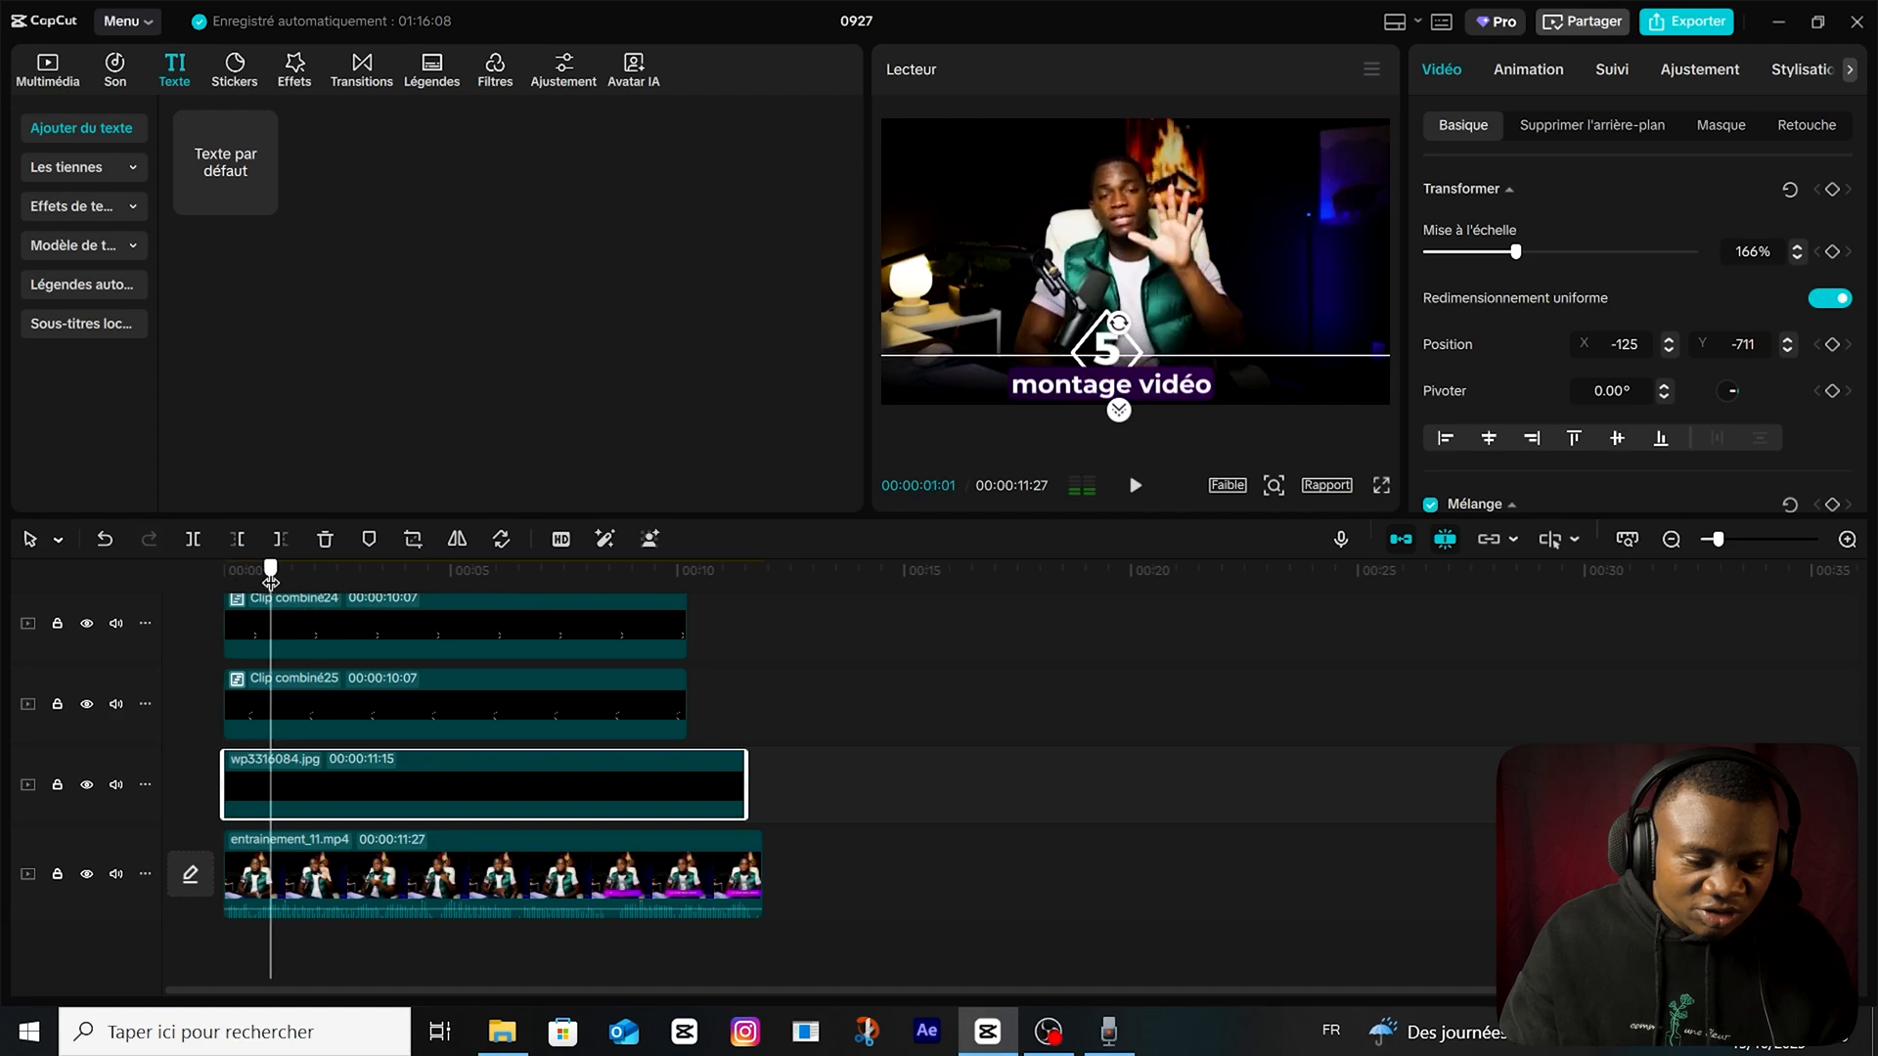
pyautogui.scroll(3, 357, 673)
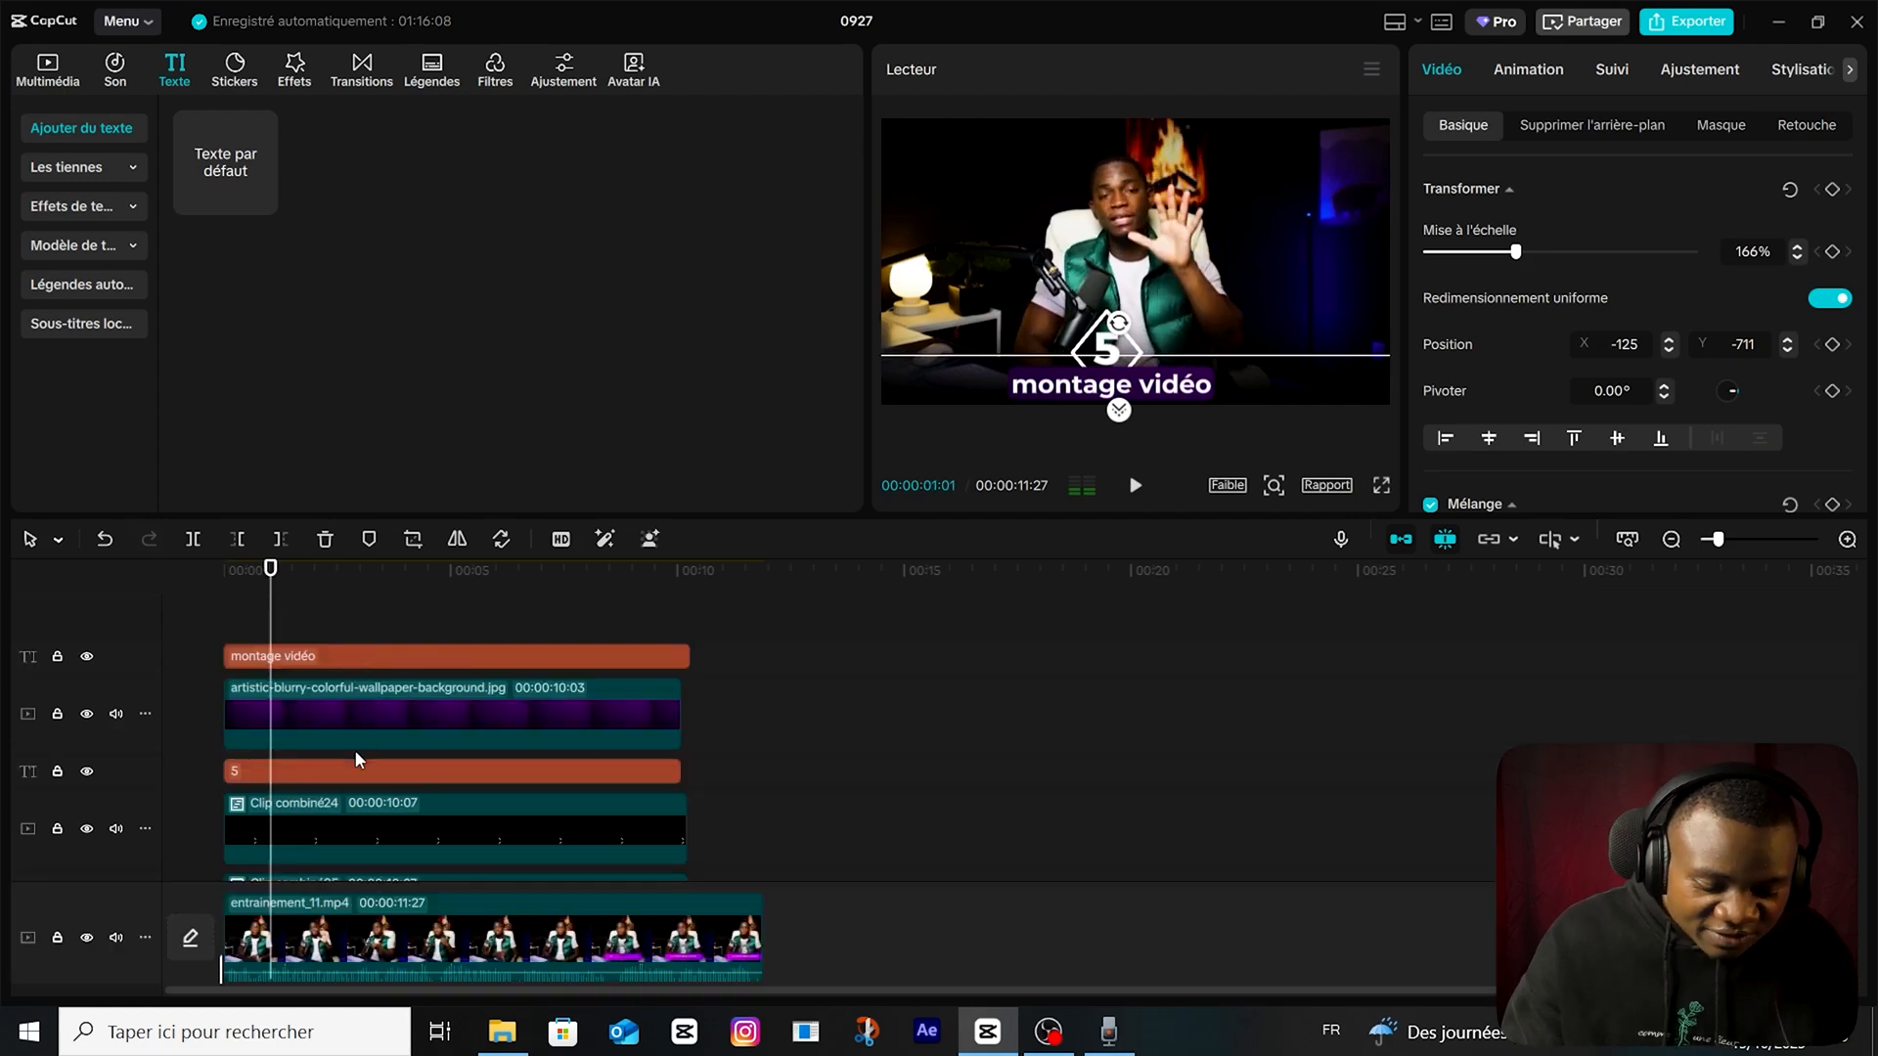
pyautogui.scroll(4, 337, 761)
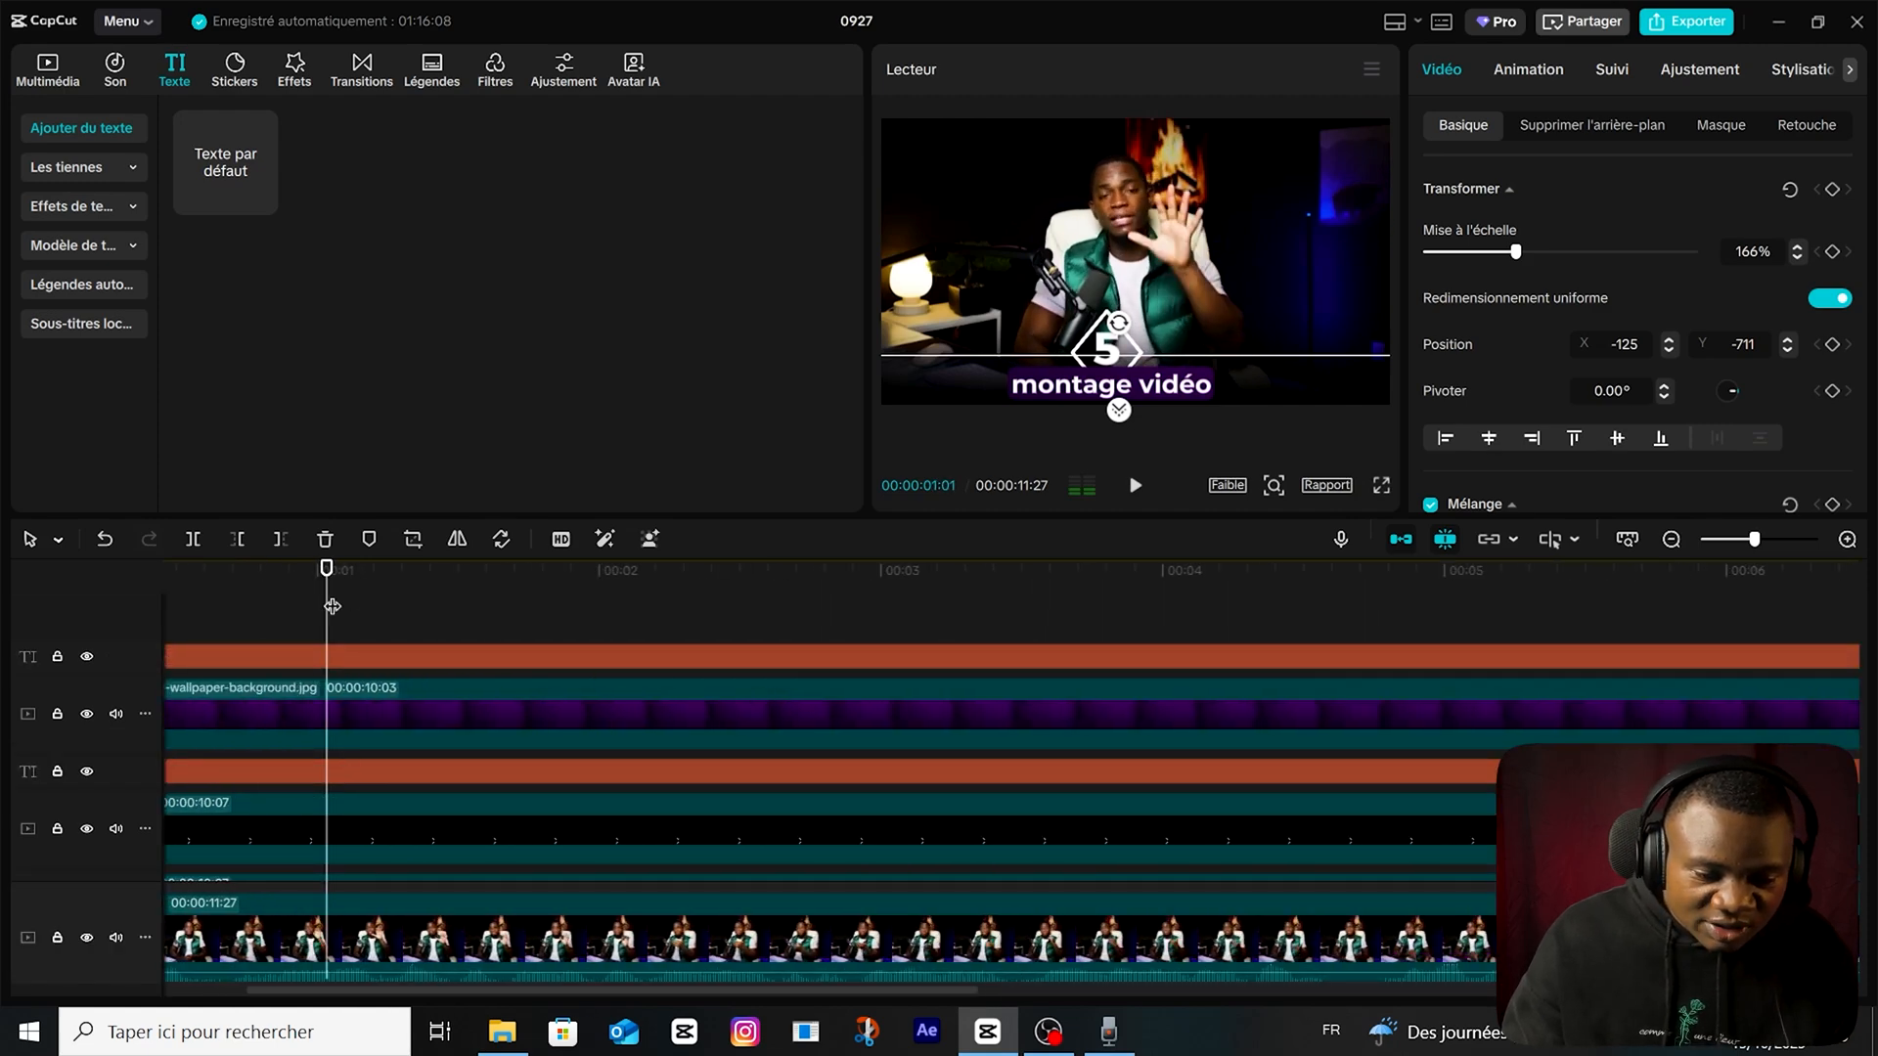
pyautogui.scroll(-2, 333, 607)
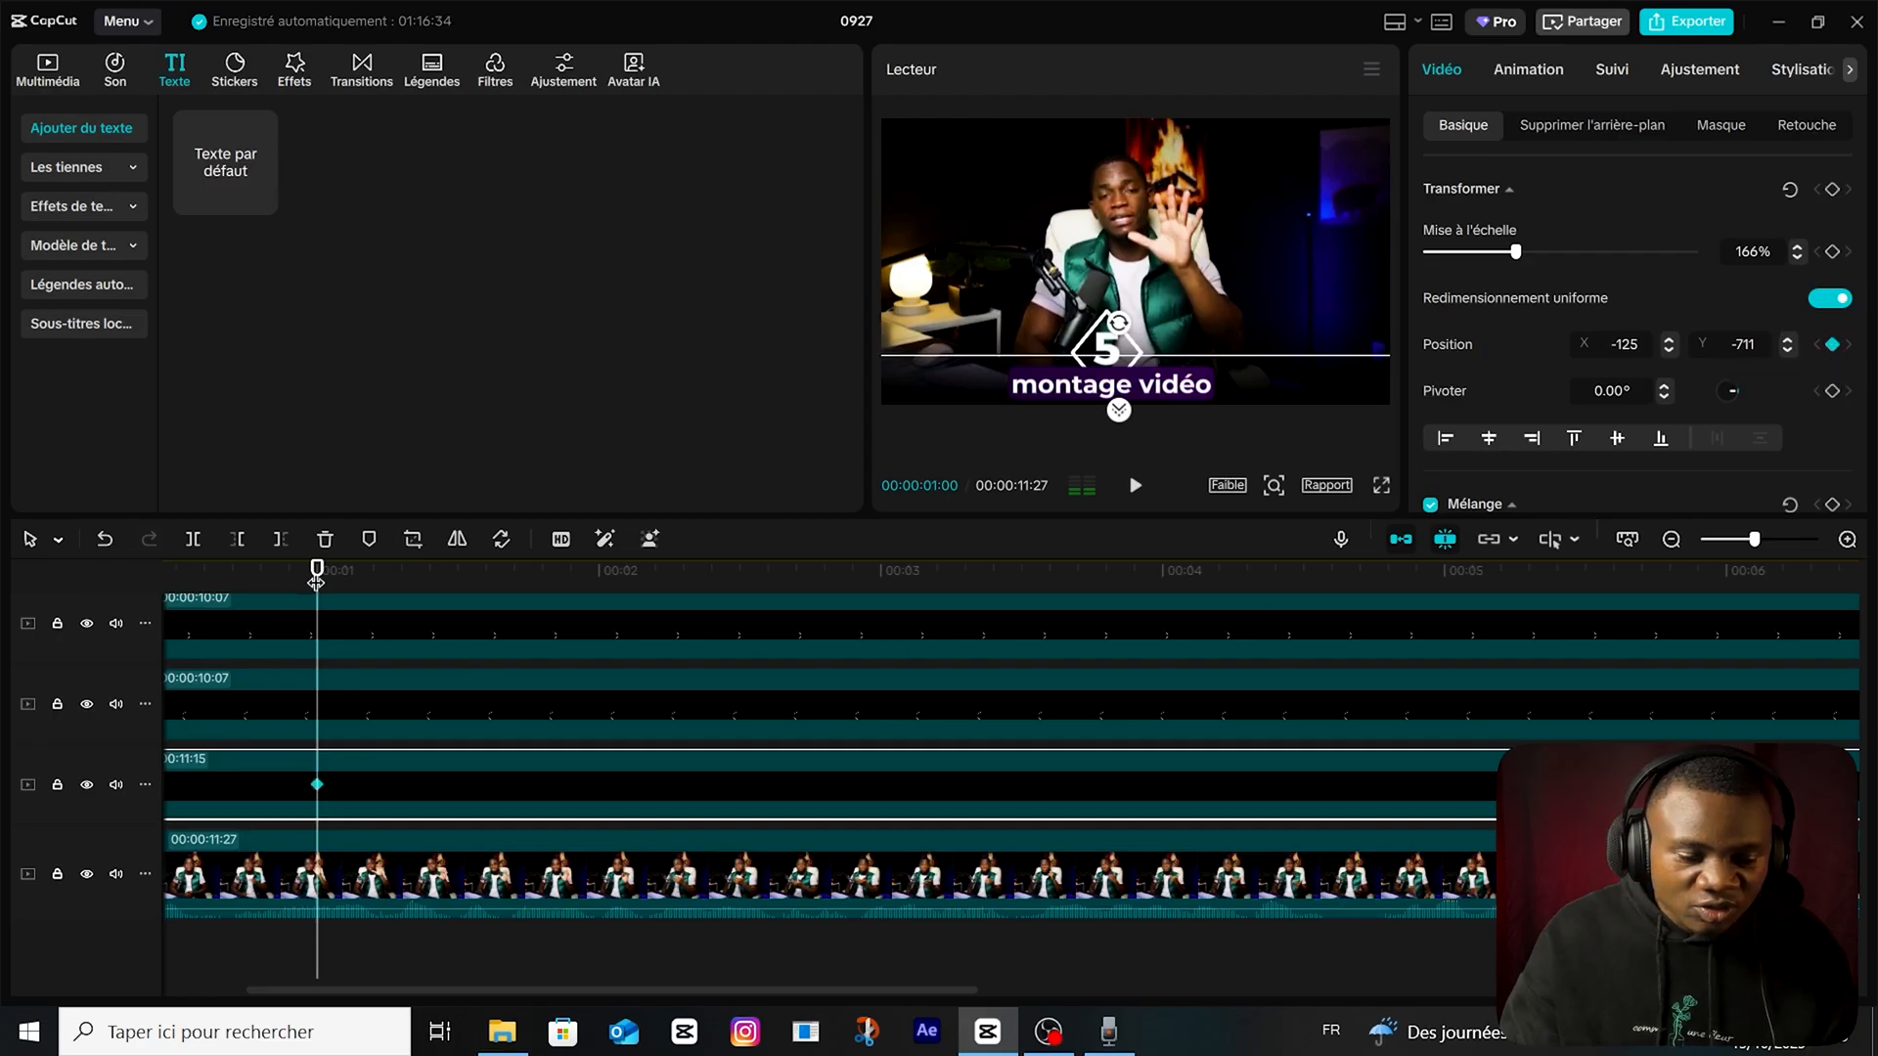
# Keyframe the wp3316084.jpg gradient's position at the start of the timeline and move it down out of the frame.
pyautogui.moveTo(316, 577); pyautogui.dragTo(3, 623)
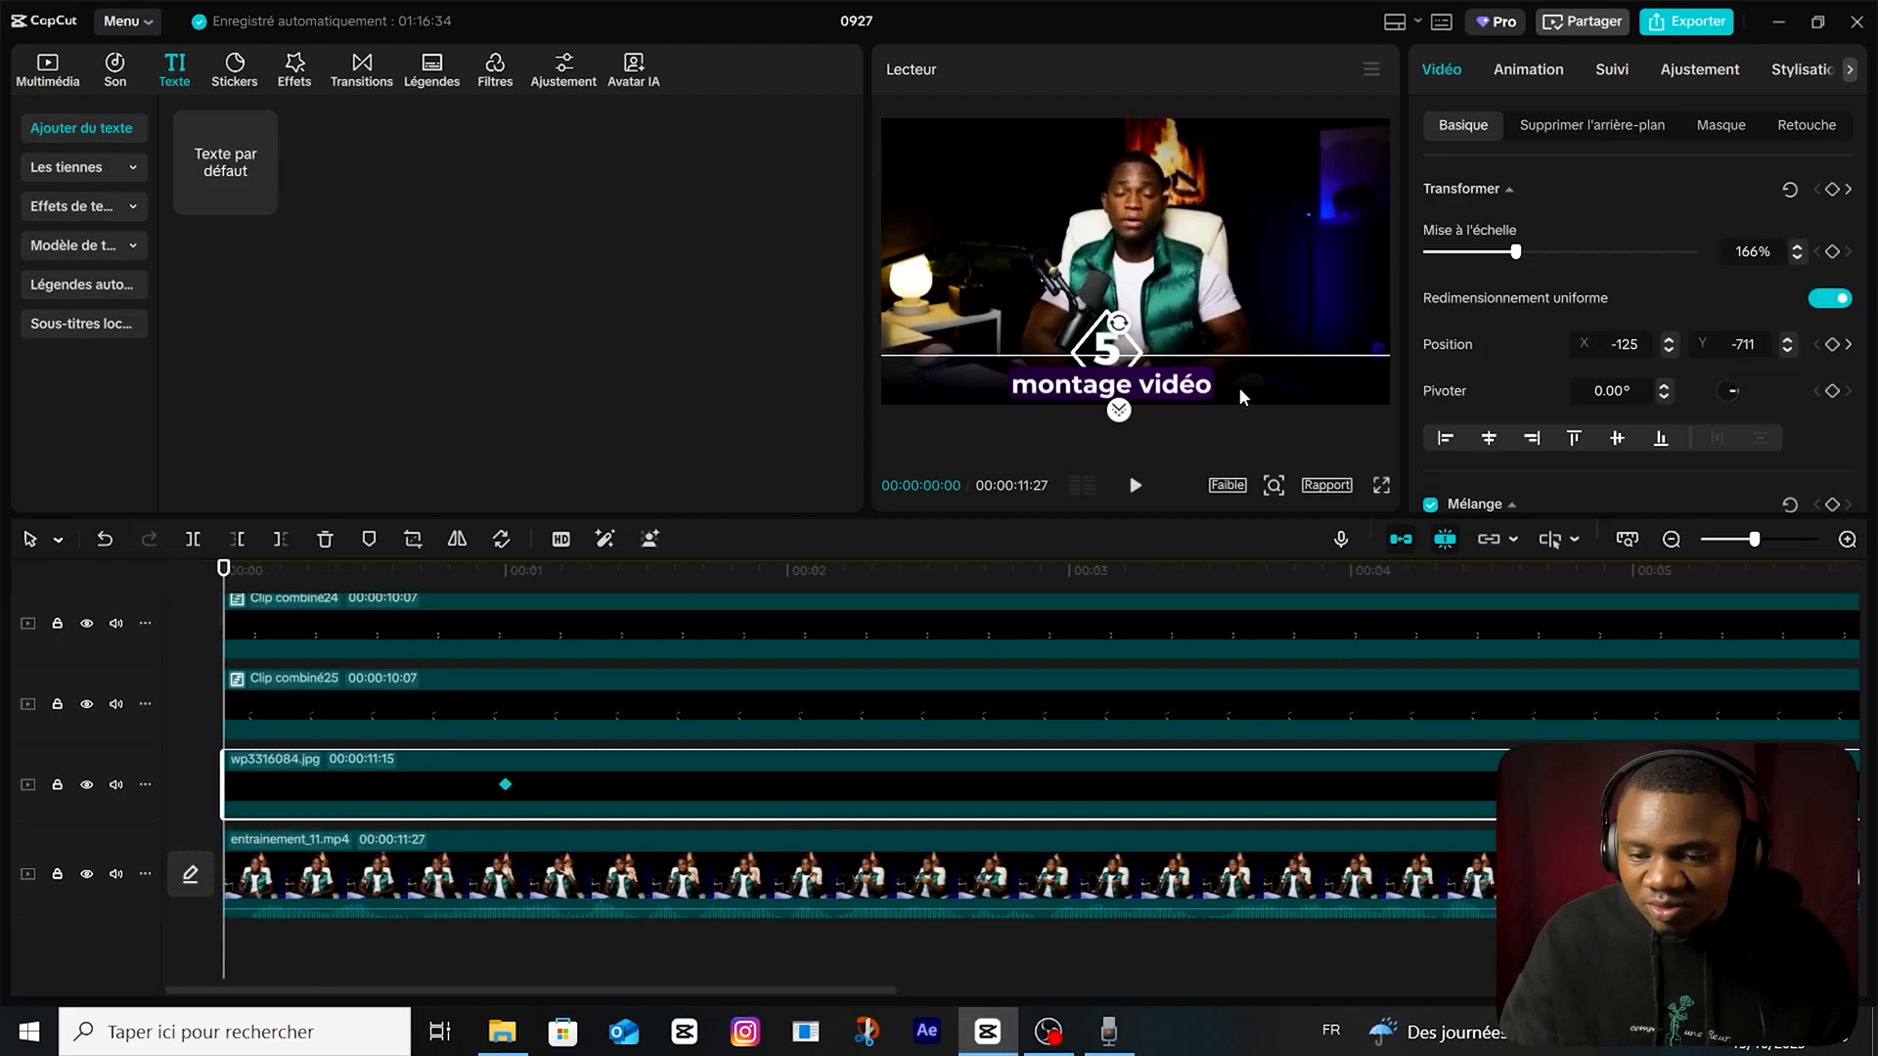
pyautogui.click(1832, 344)
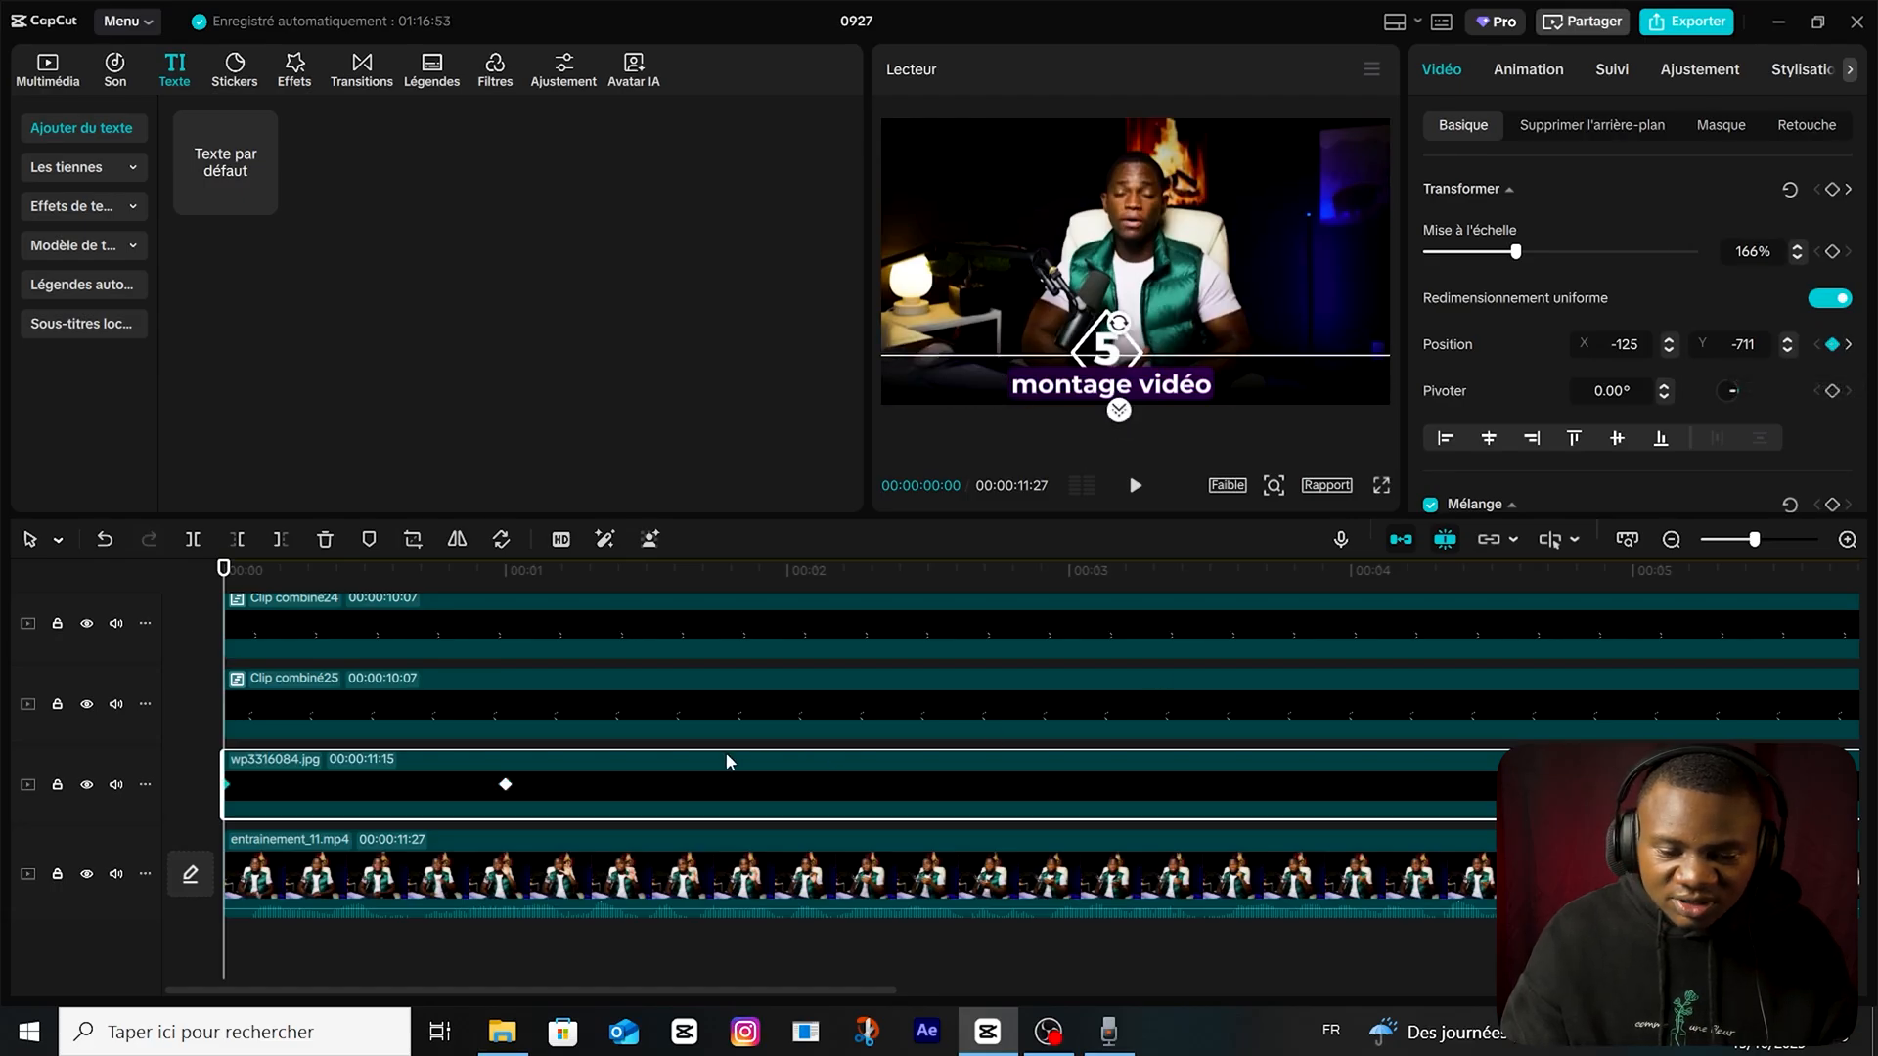
pyautogui.moveTo(994, 379); pyautogui.dragTo(993, 443)
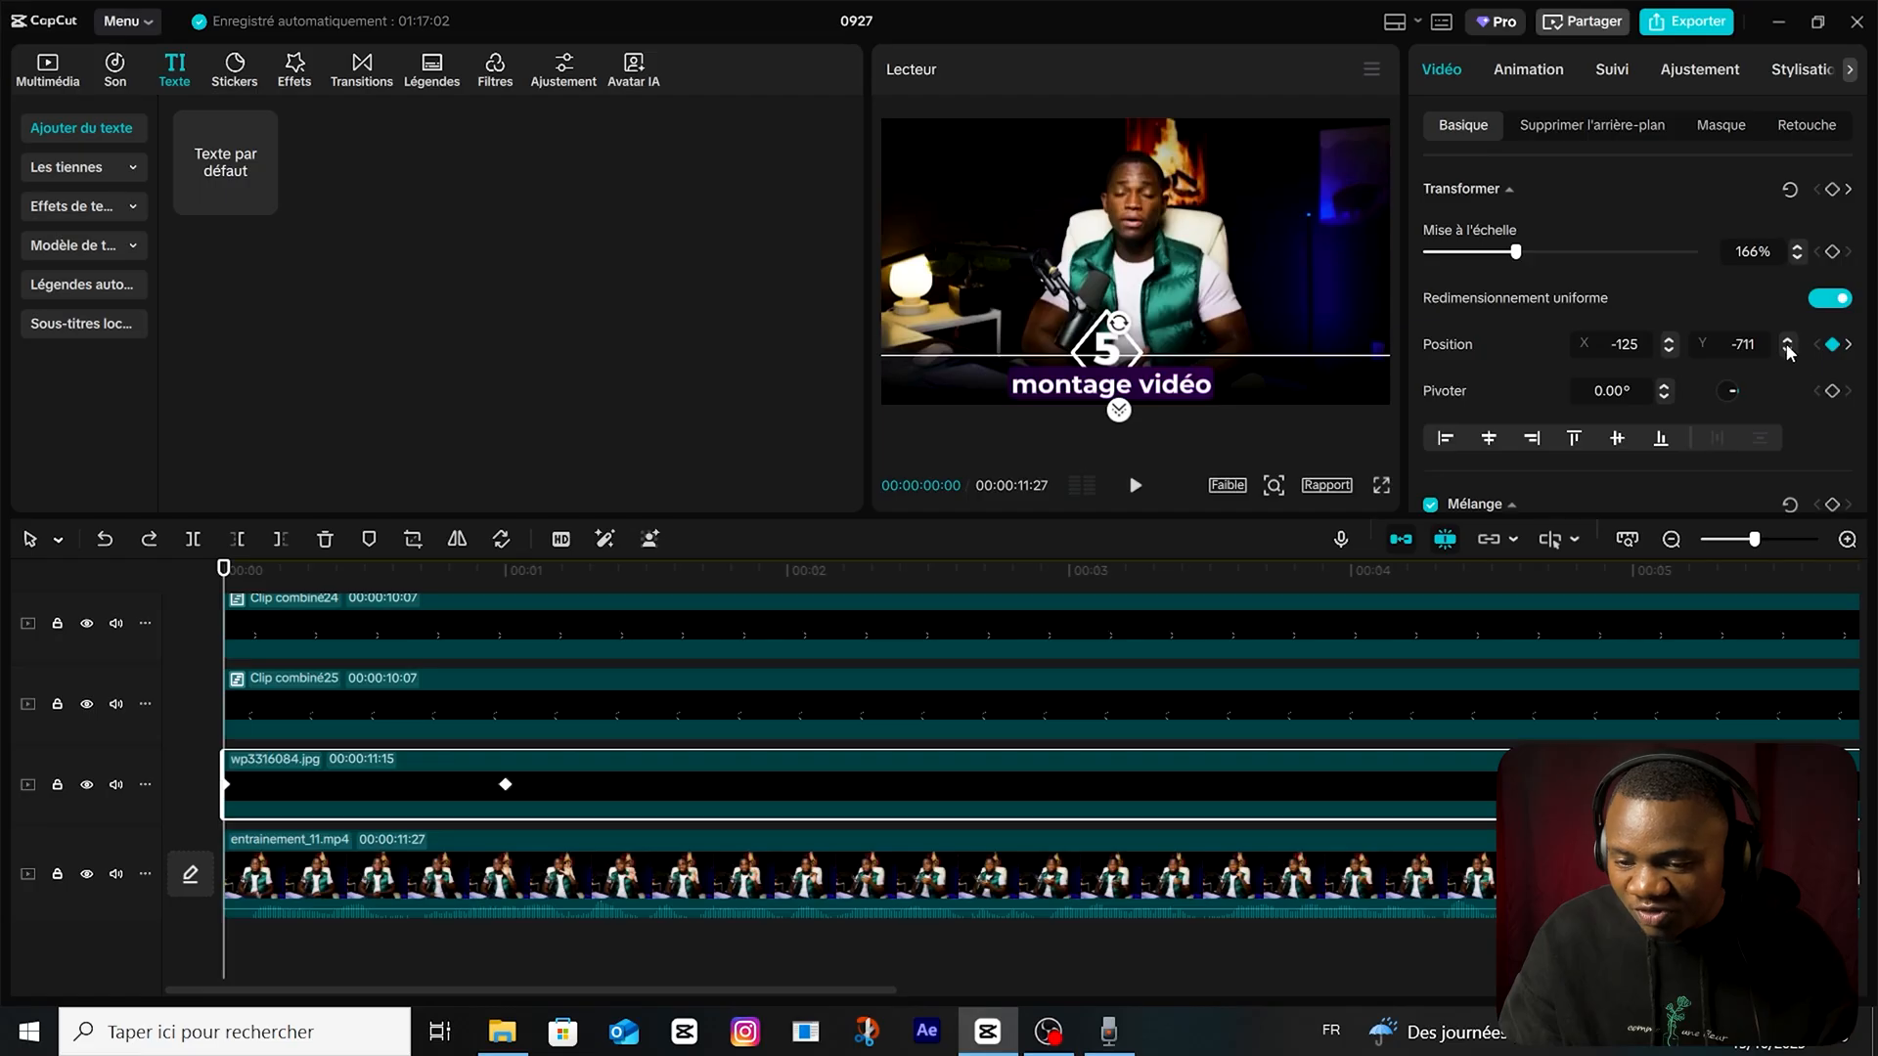
pyautogui.moveTo(1787, 354); pyautogui.dragTo(1787, 354)
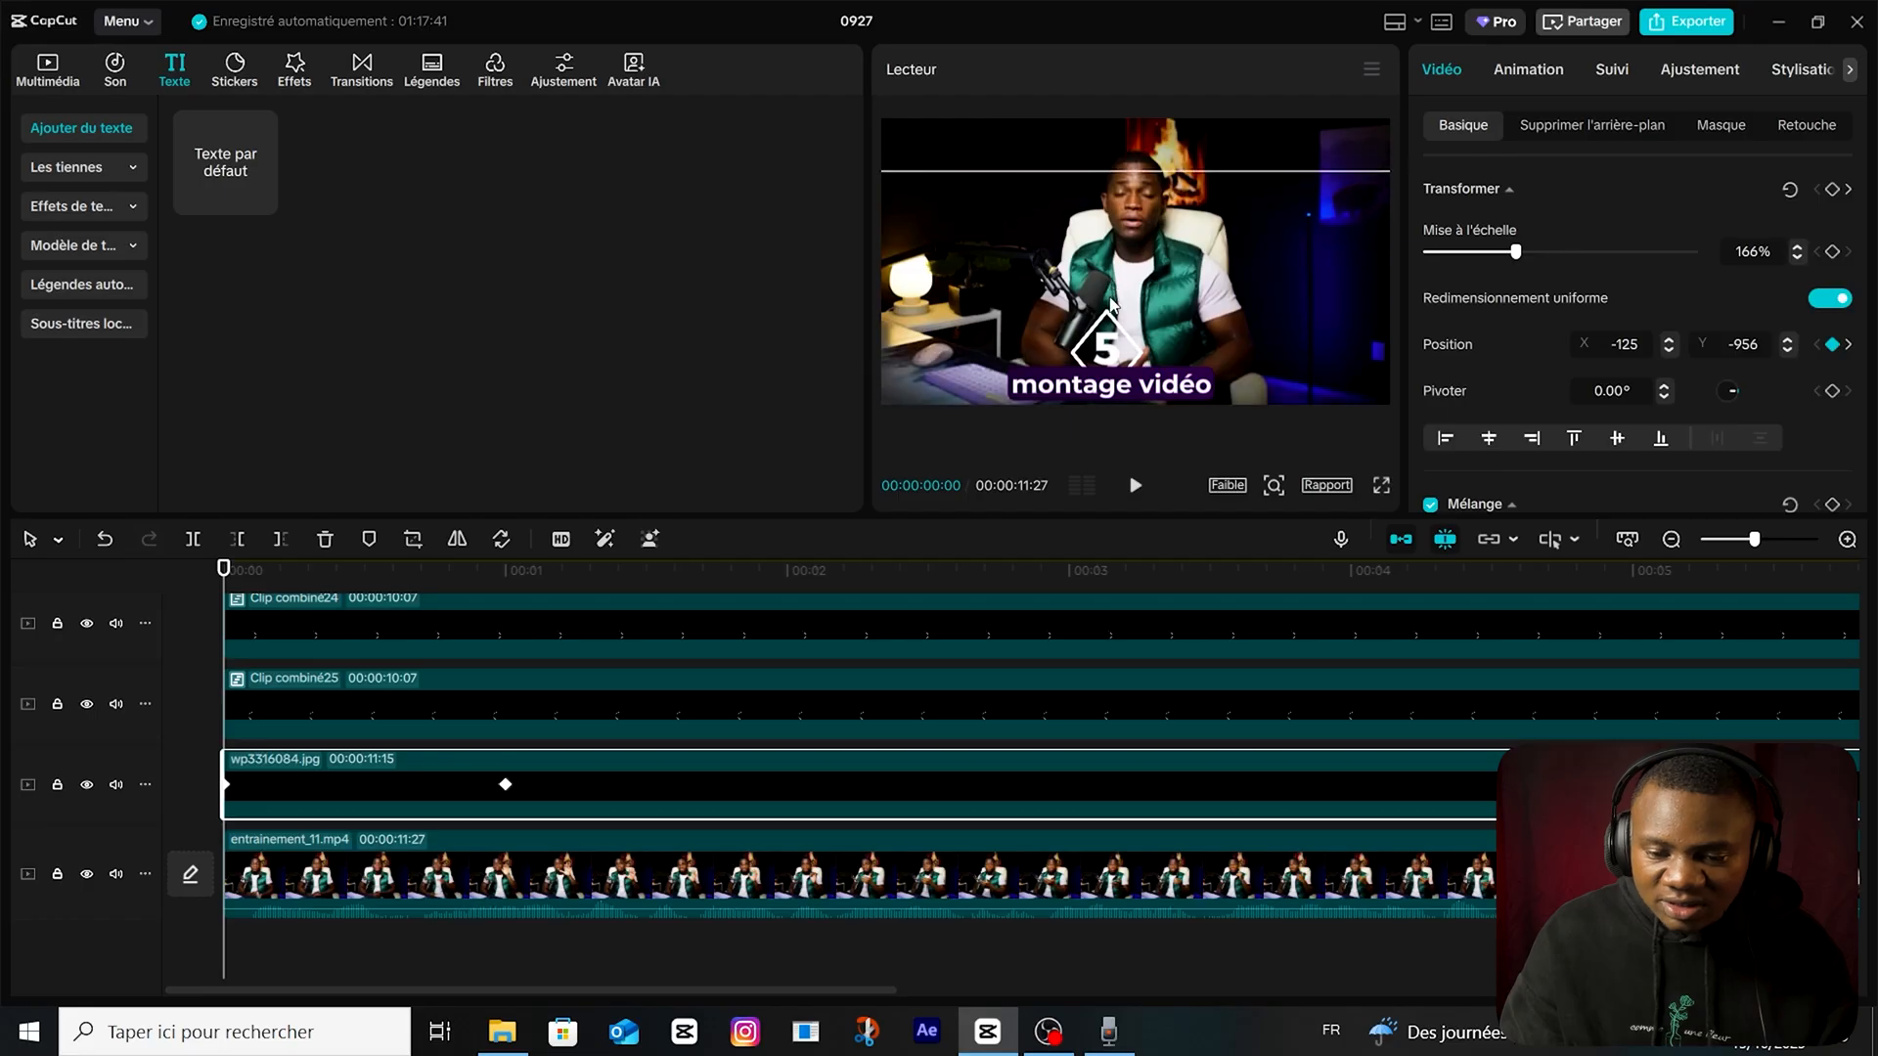
# Preview the gradient's rise and apply the "Accél…côtés" preset curve to its keyframe at 1 second.
pyautogui.click(474, 588)
pyautogui.press('space')
pyautogui.click(508, 786)
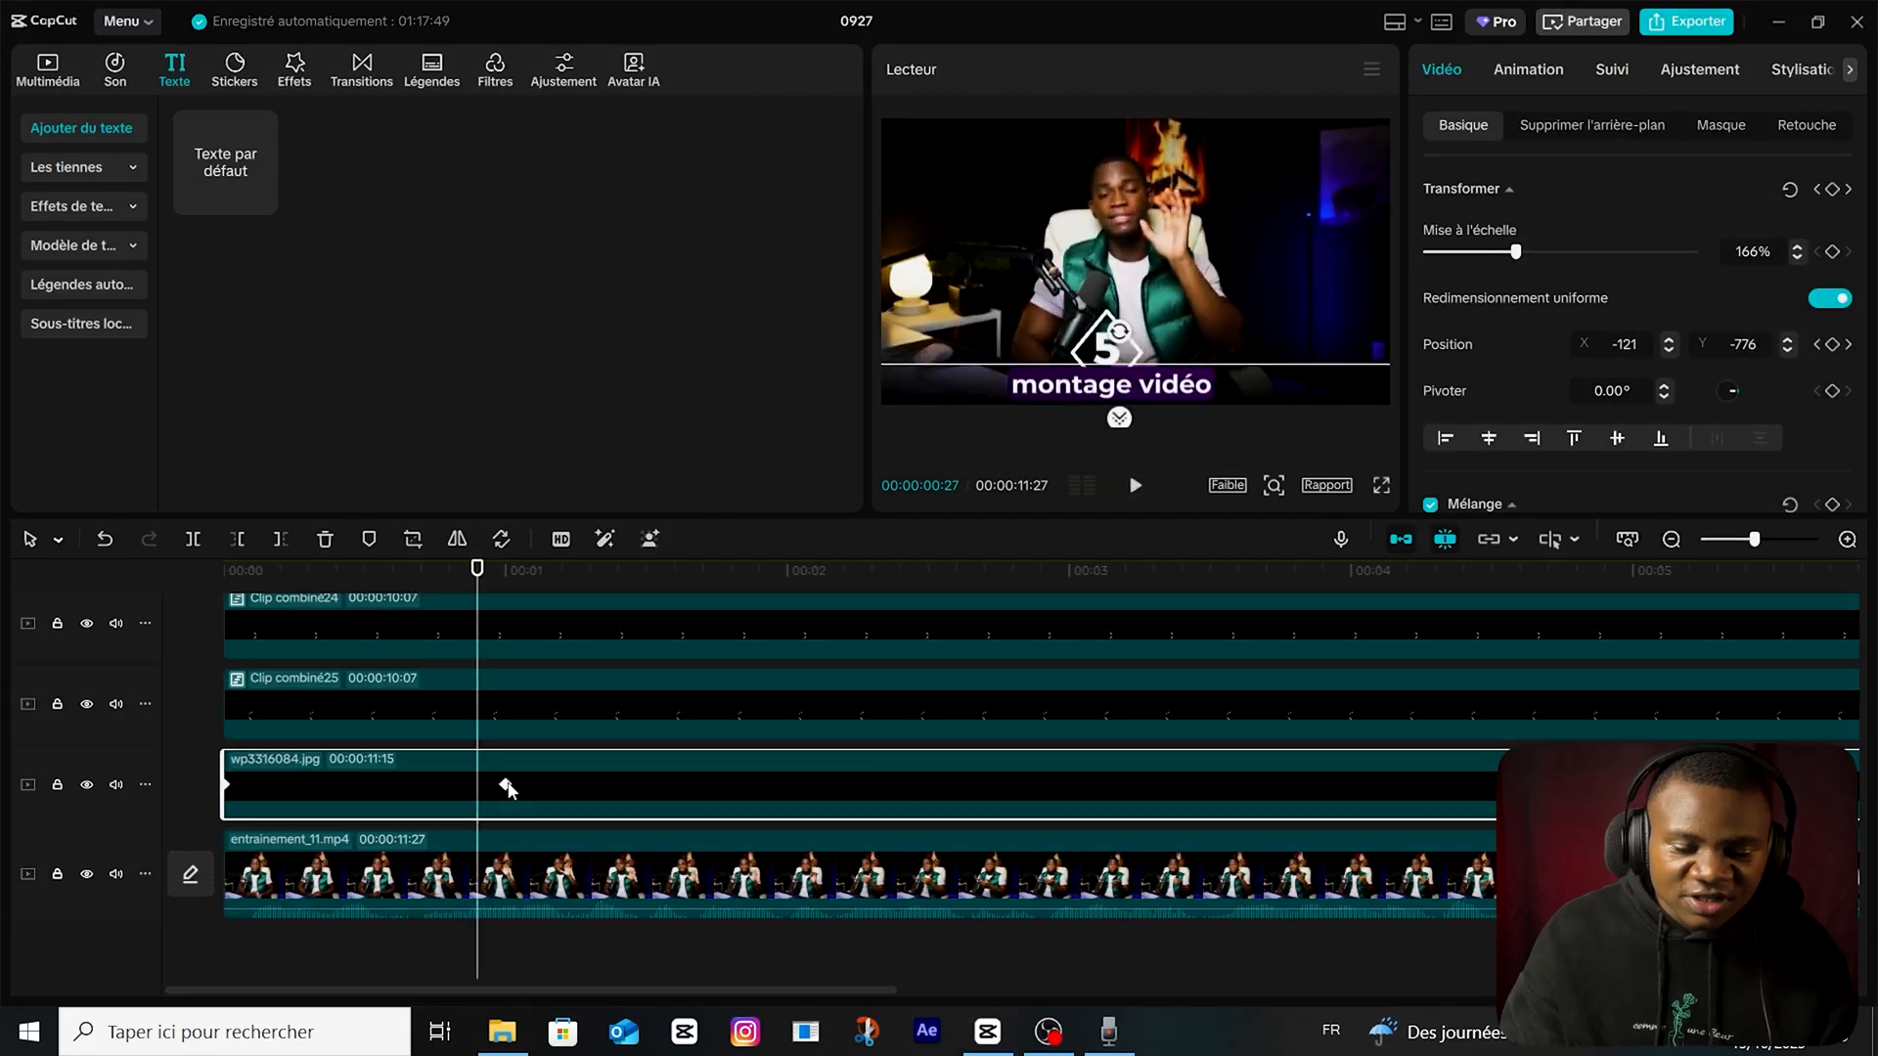
pyautogui.rightClick(506, 786)
pyautogui.click(637, 878)
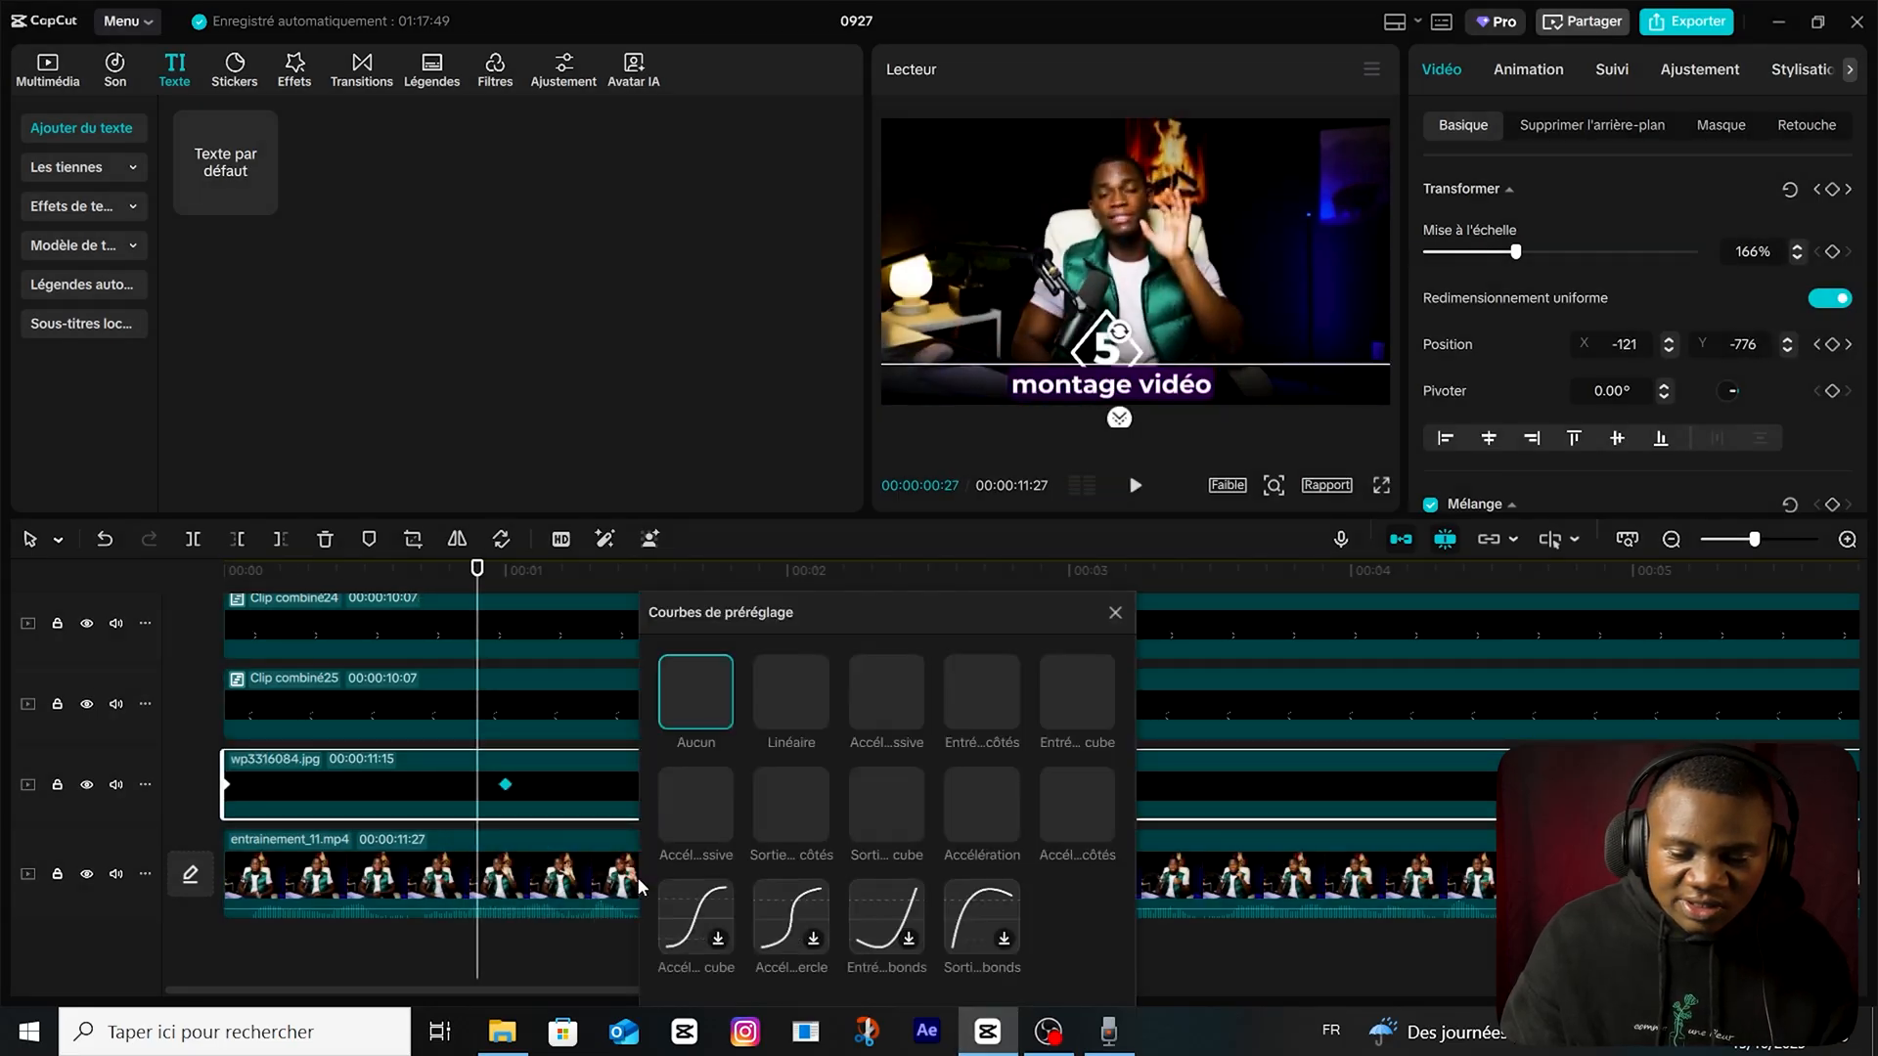
pyautogui.click(1077, 804)
pyautogui.click(1142, 689)
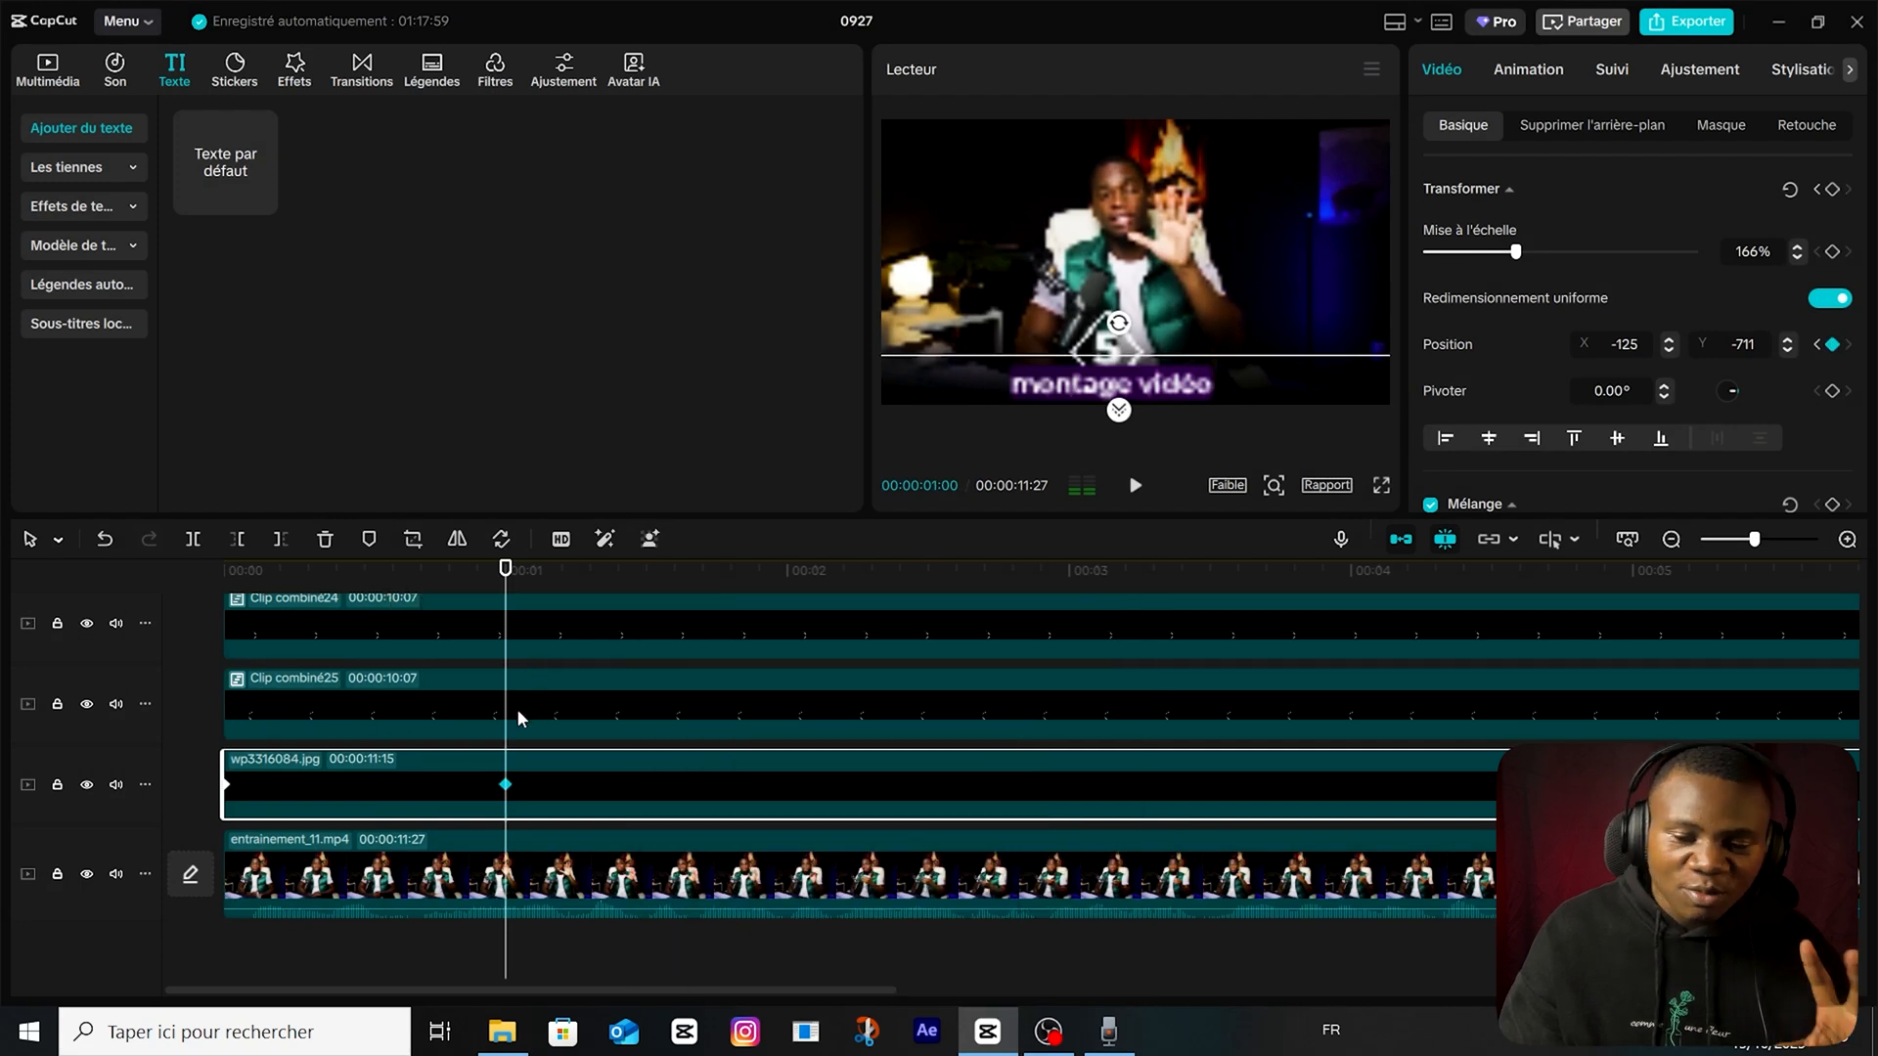
# Keyframe the plane rotation of the "5" text to 0° at 1 second and 90° at the start of the timeline.
pyautogui.scroll(1, 519, 711)
pyautogui.click(545, 650)
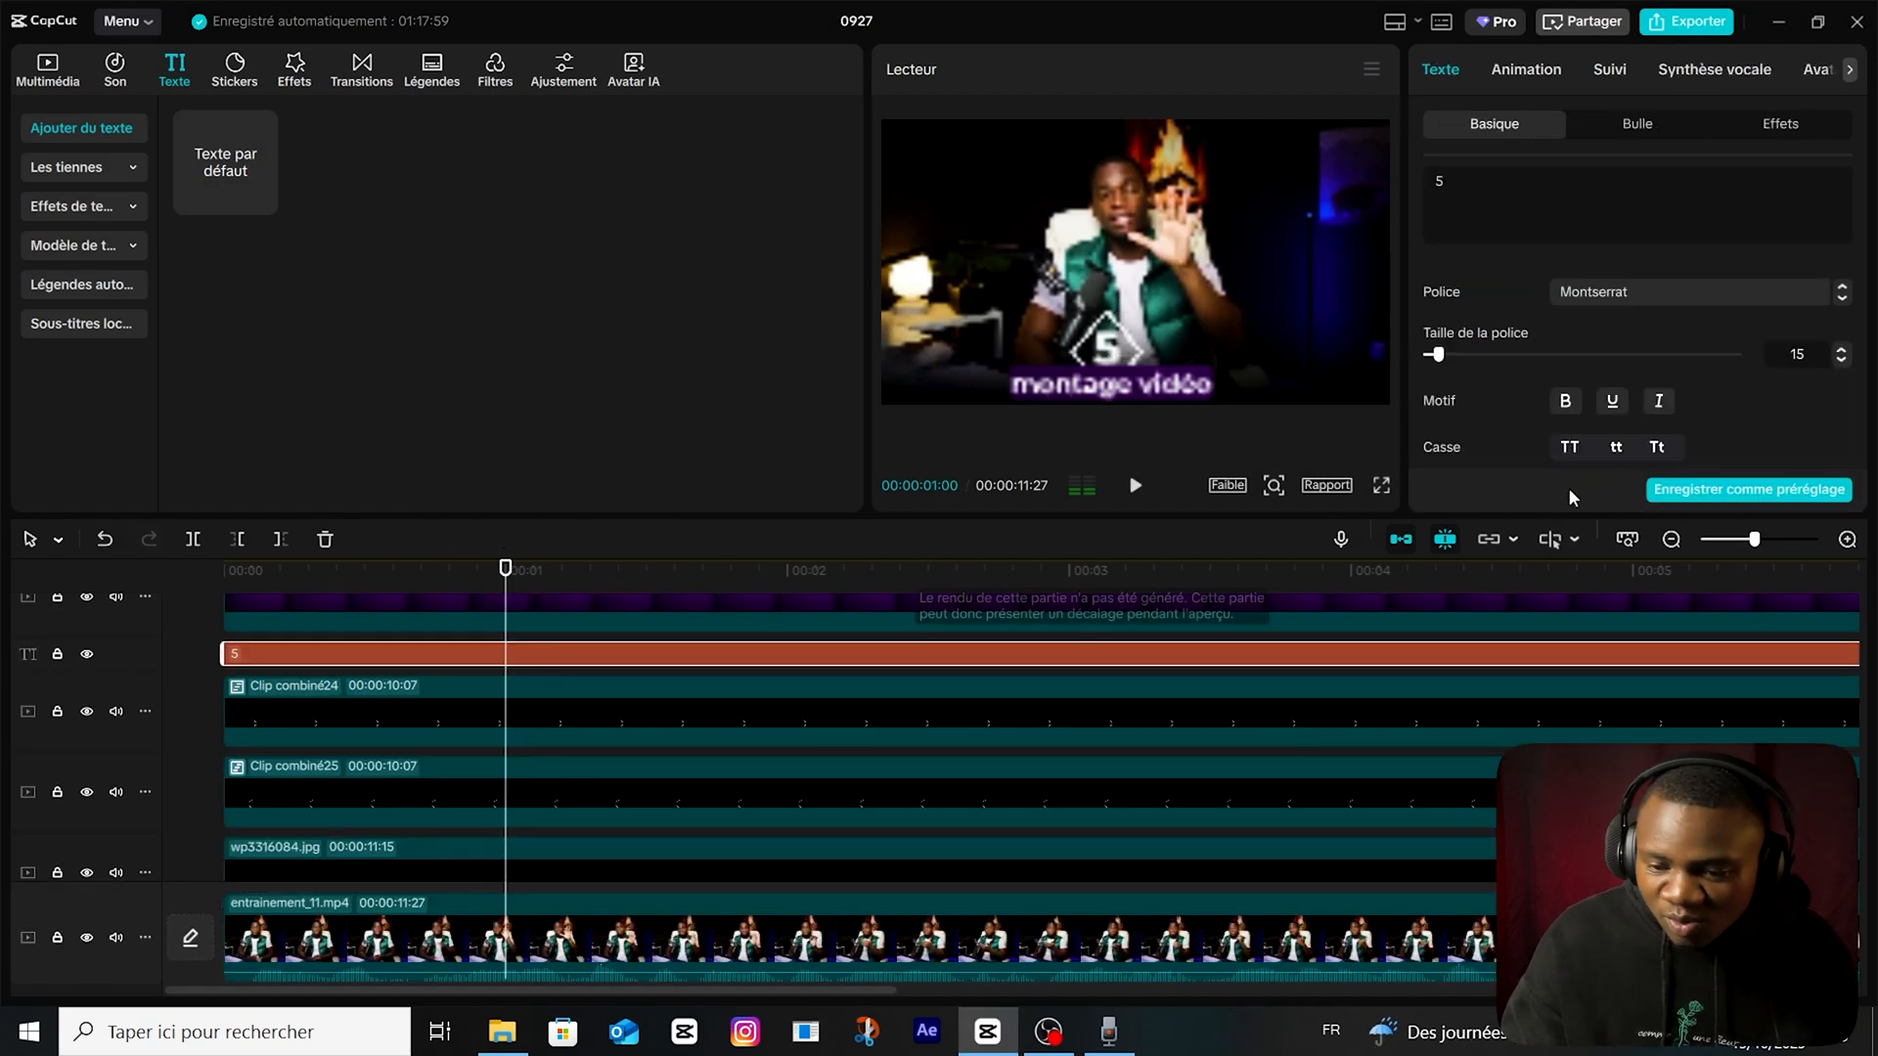
pyautogui.scroll(-5, 1710, 409)
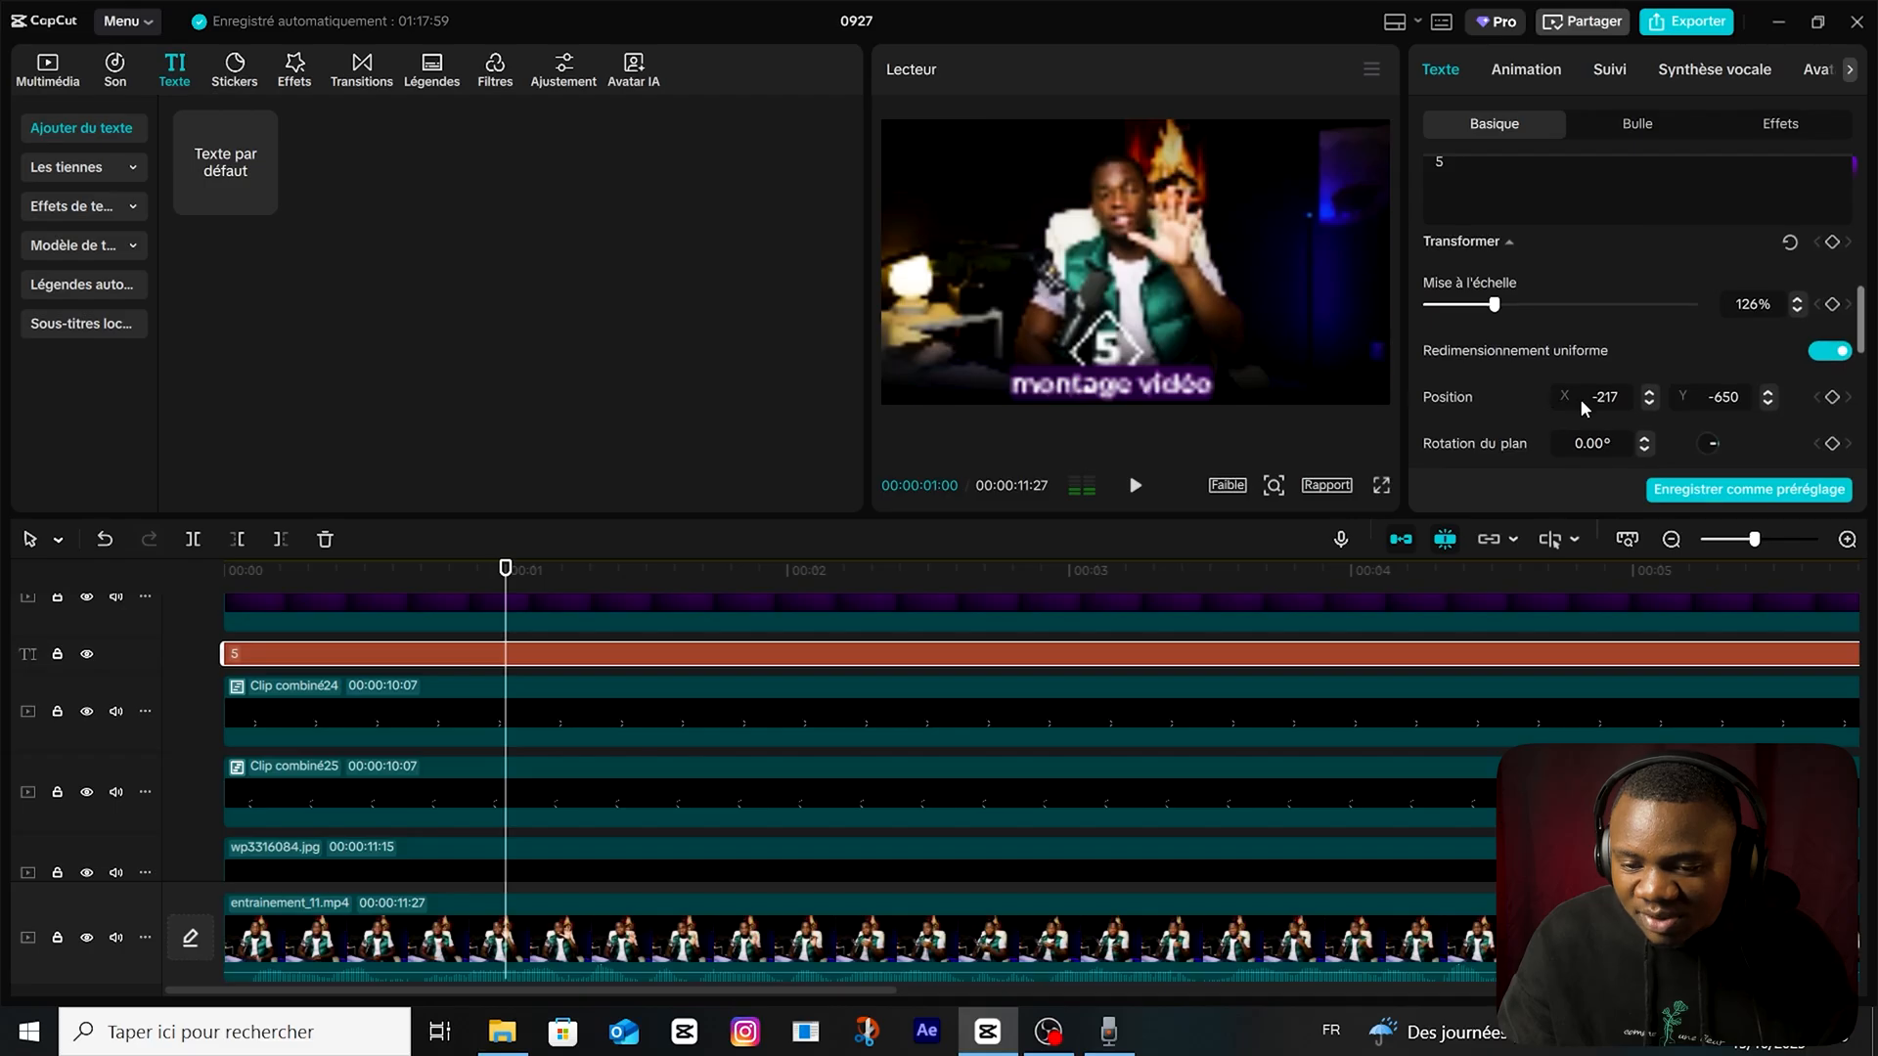
pyautogui.scroll(-3, 1581, 397)
pyautogui.scroll(2, 1585, 402)
pyautogui.scroll(1, 1588, 406)
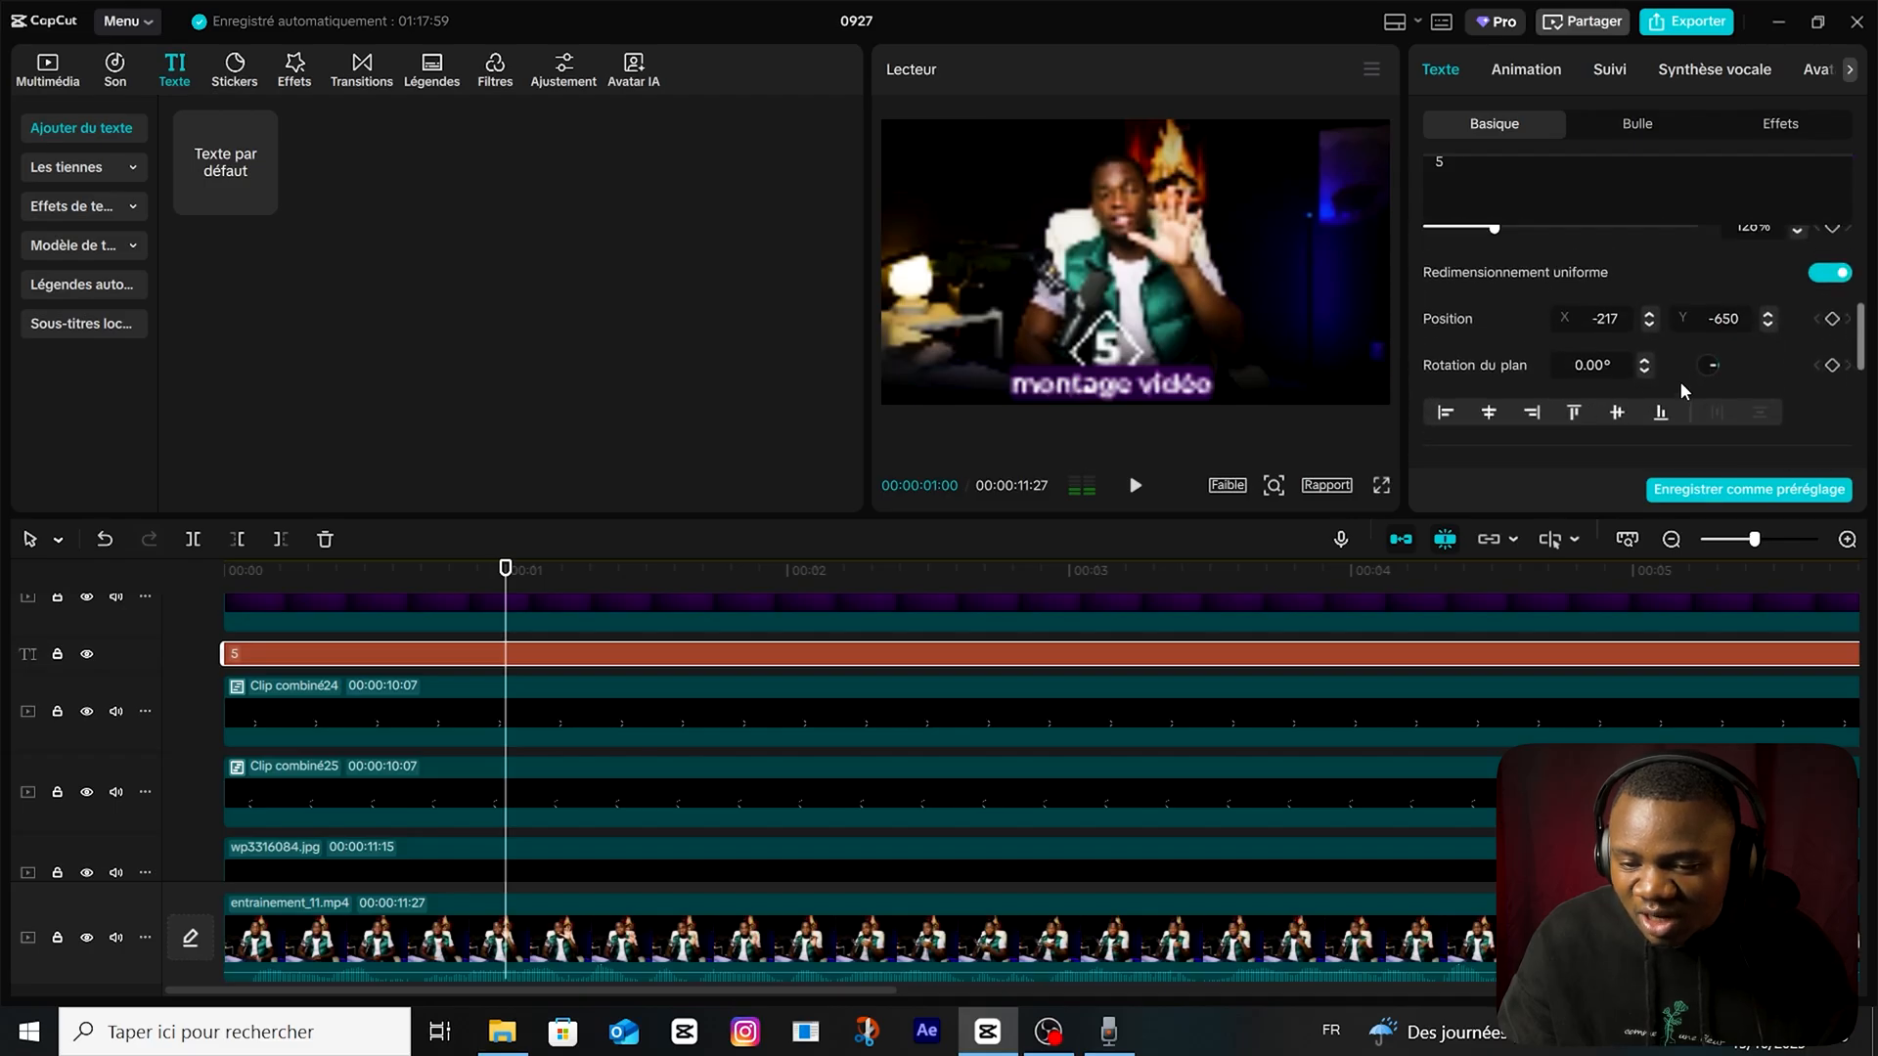
pyautogui.click(1833, 365)
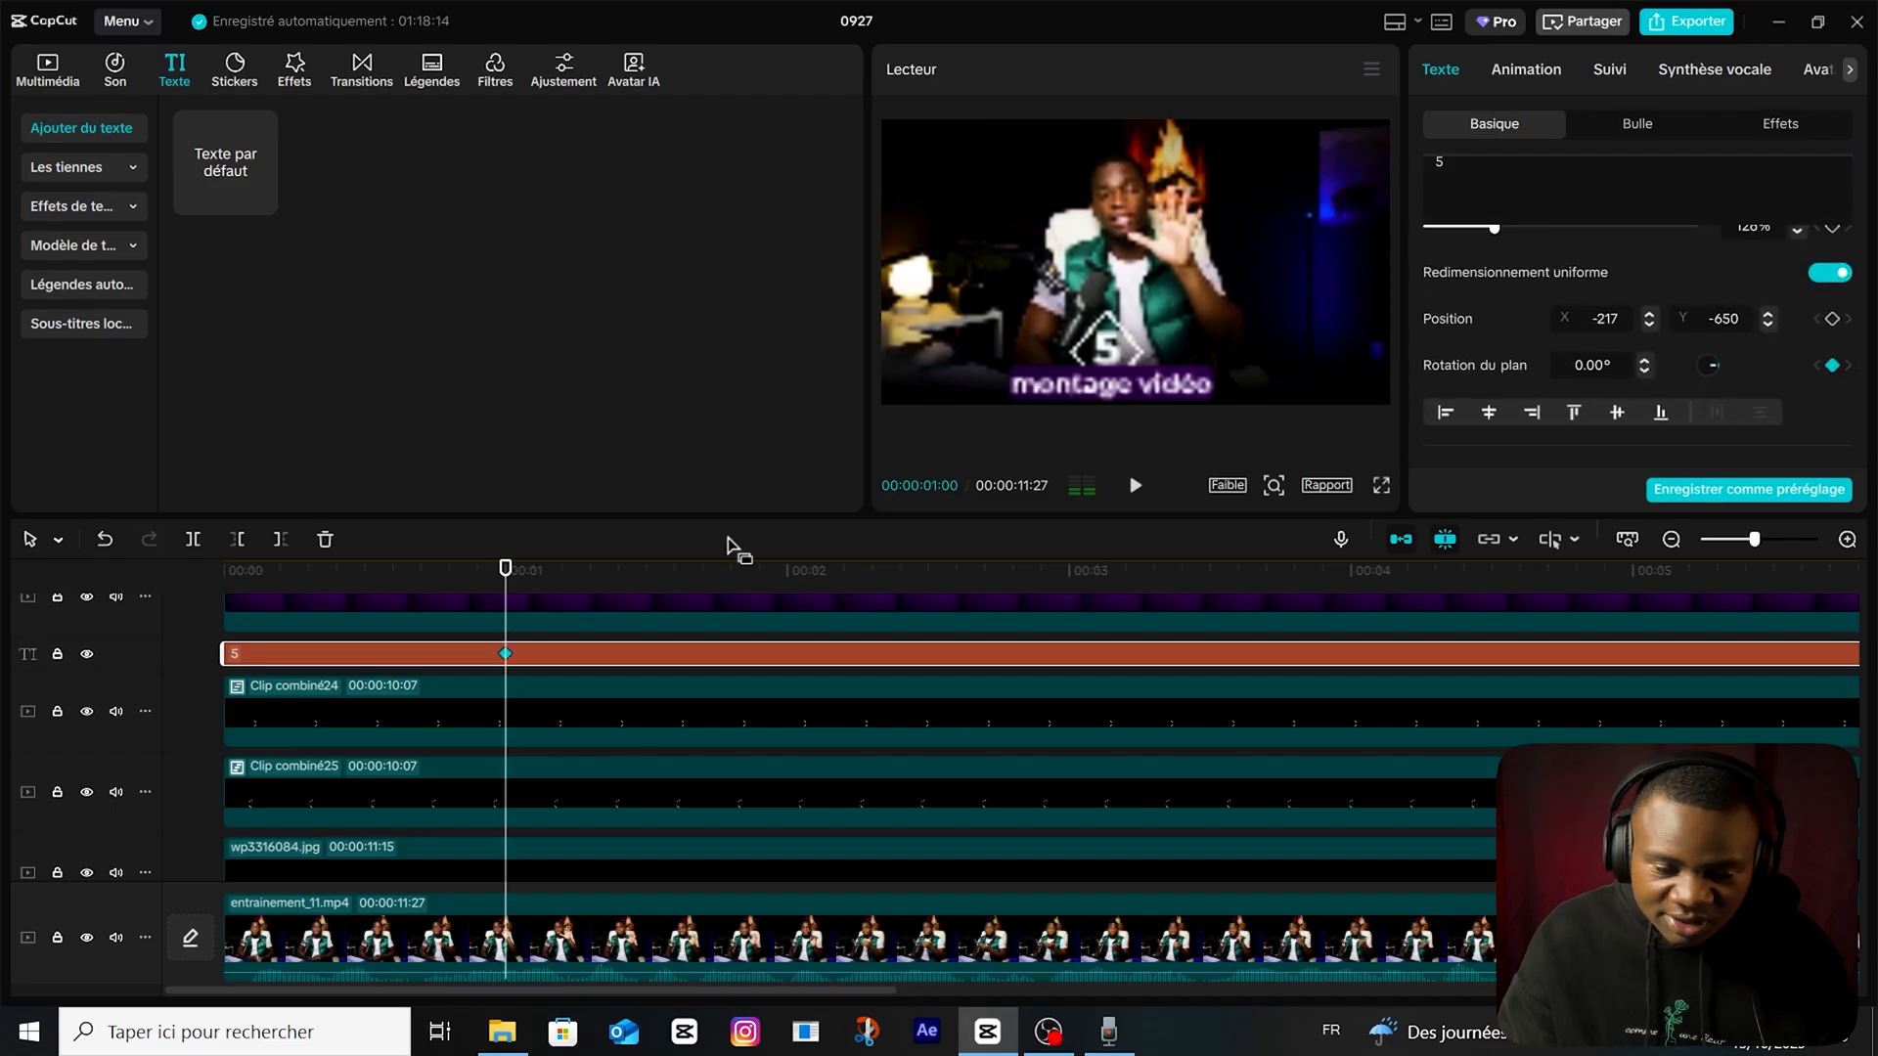
pyautogui.press('Home')
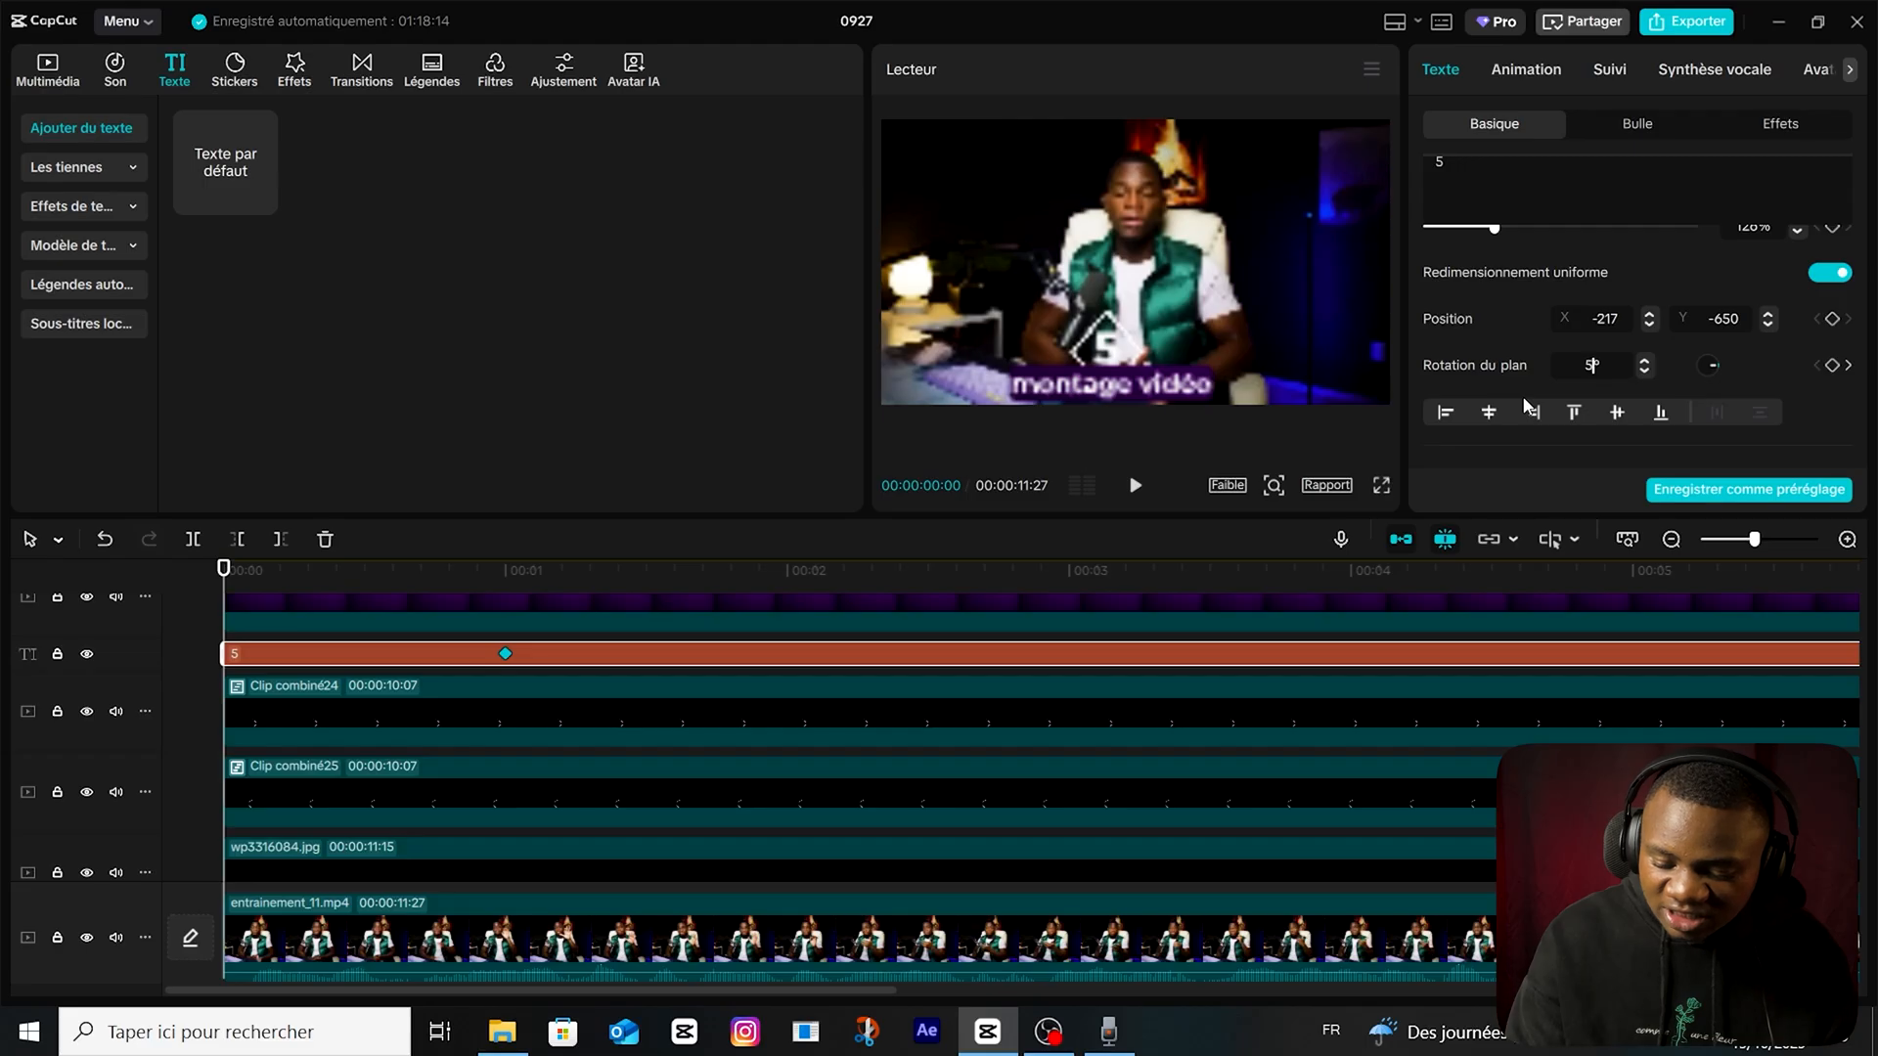
# Apply the "Sorti… cube" preset curve to the rotation keyframe of the "5" text at 1 second and review the motion.
pyautogui.rightClick(504, 654)
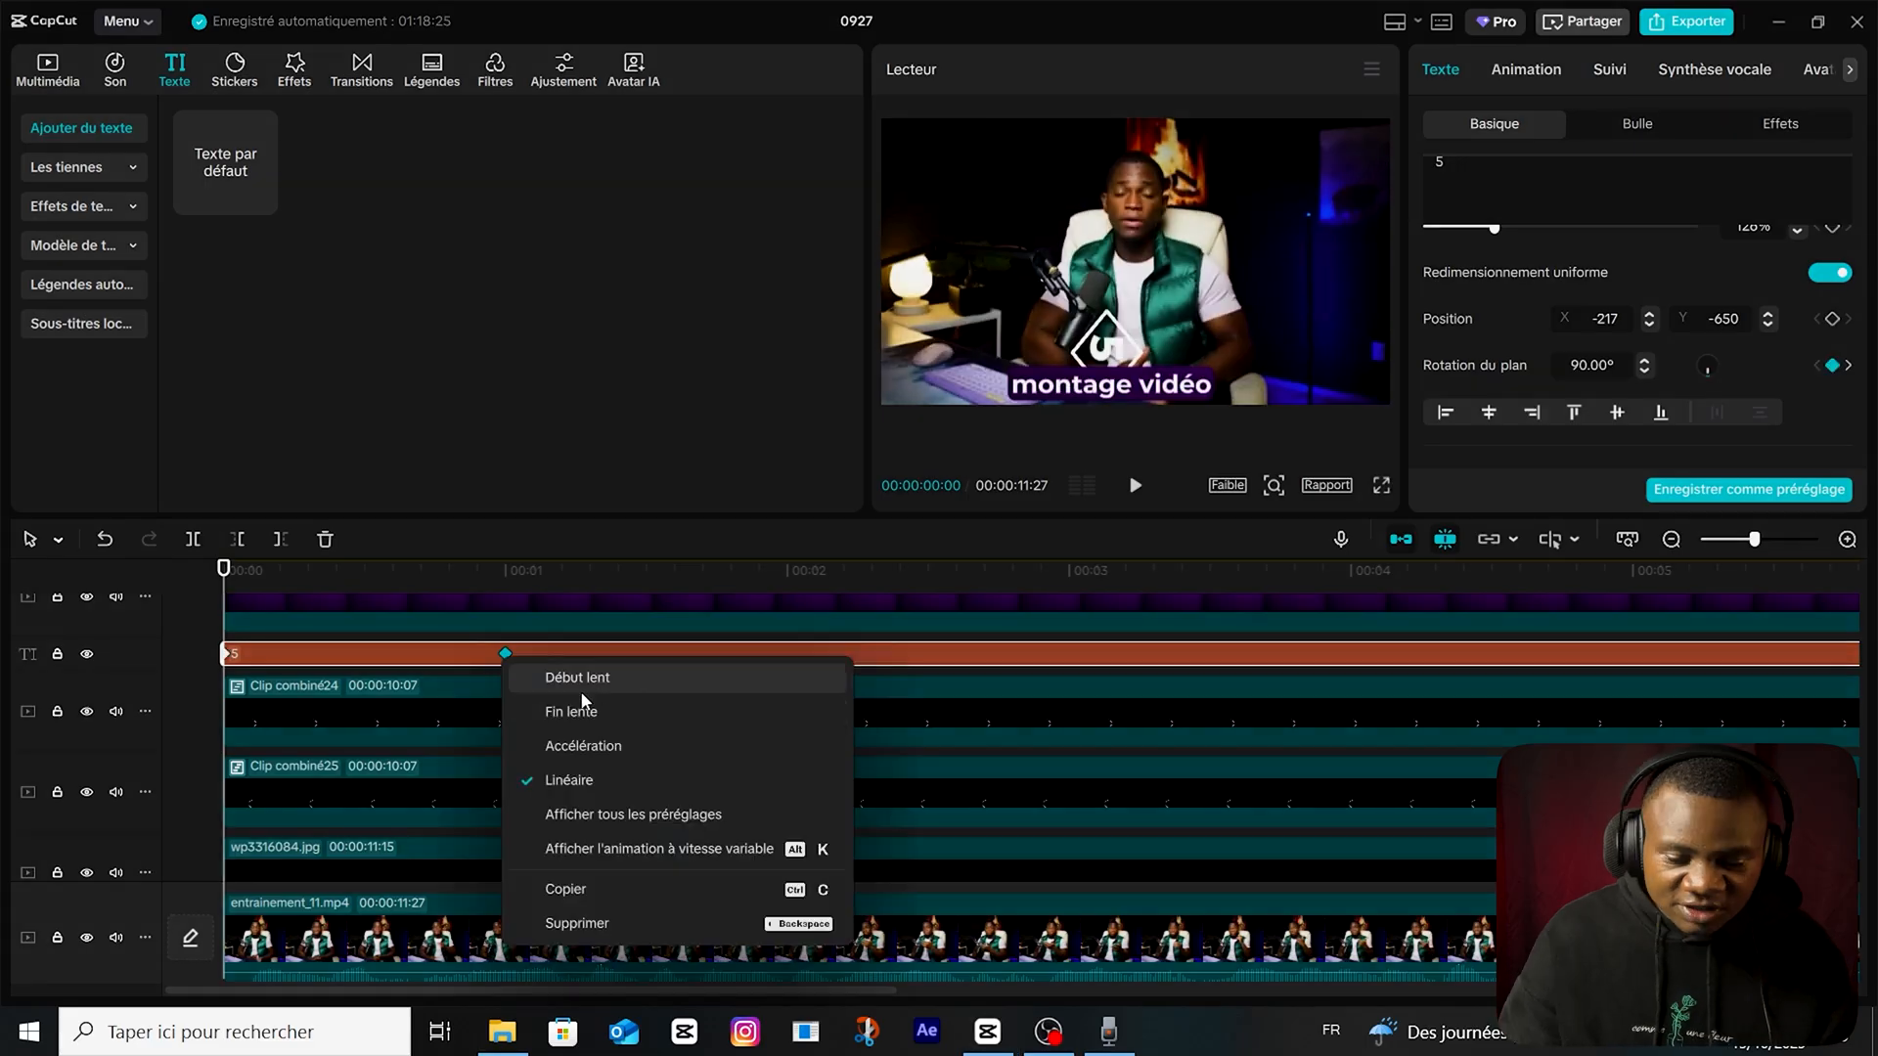
pyautogui.click(655, 817)
pyautogui.click(903, 794)
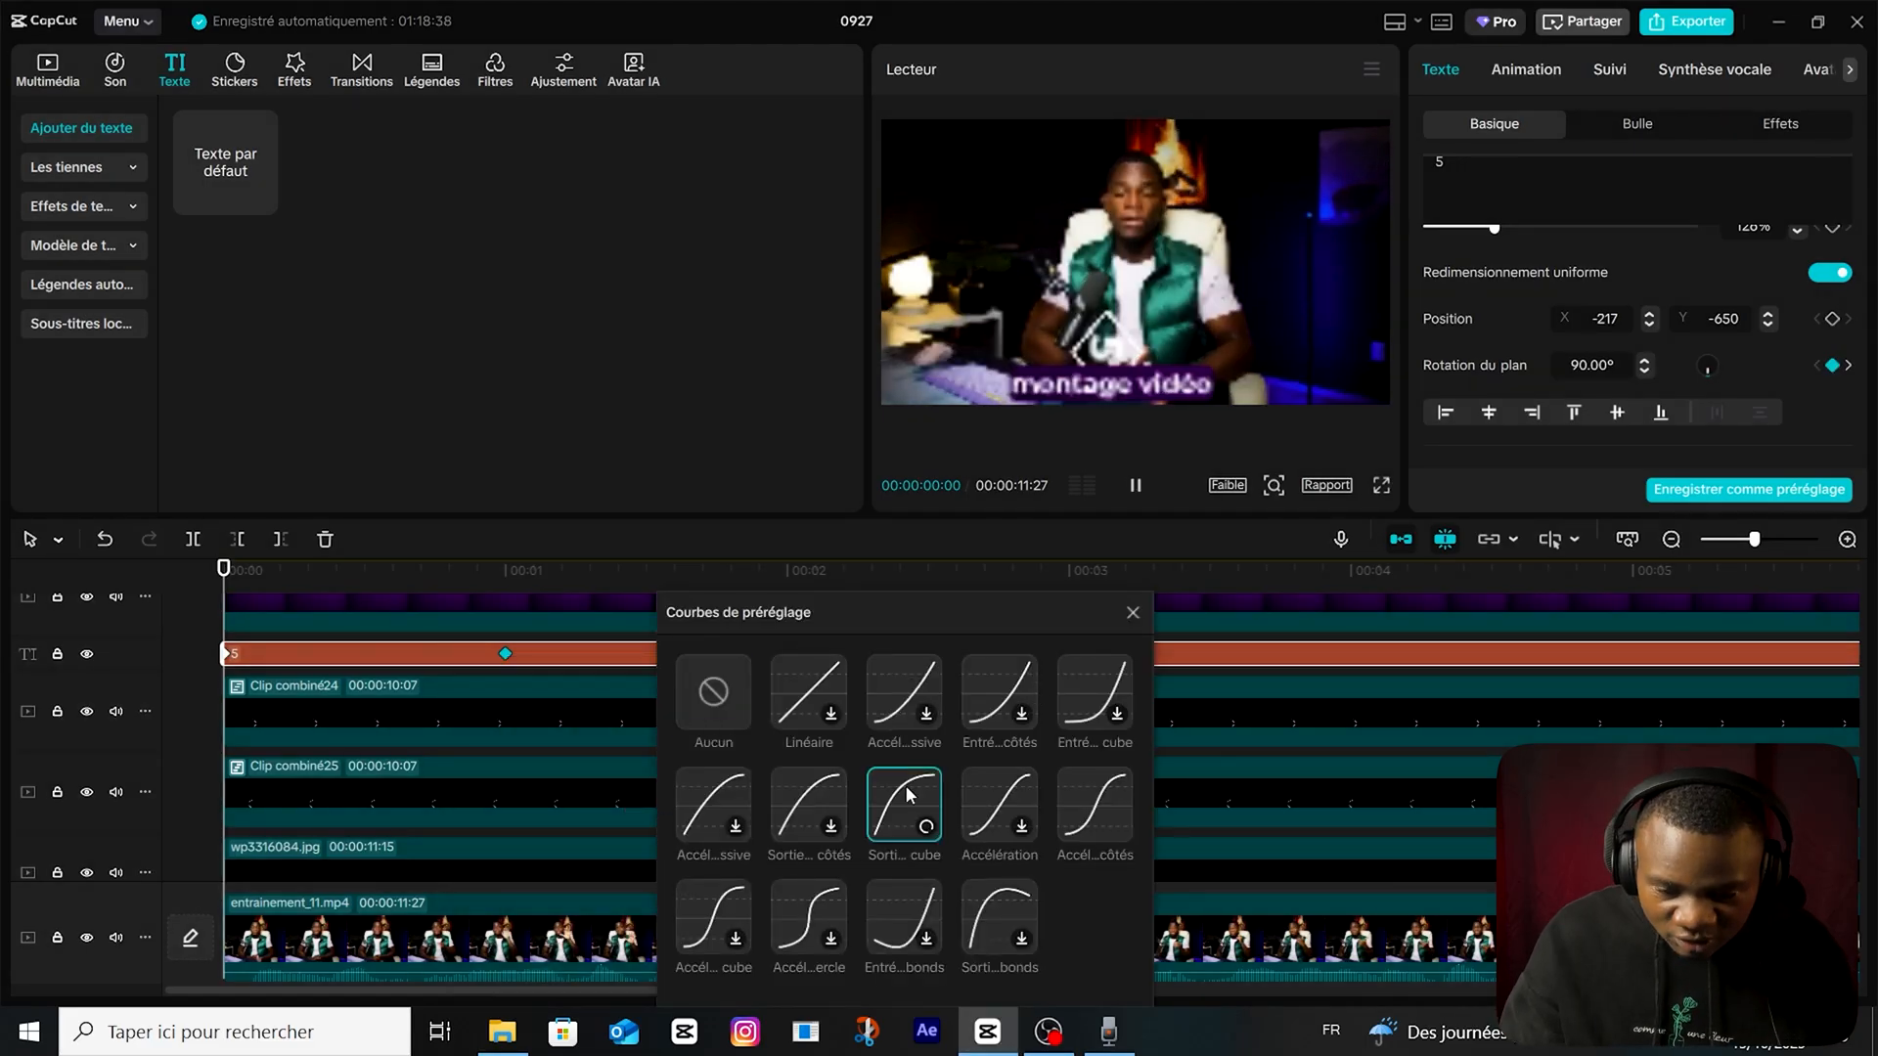
pyautogui.moveTo(505, 570); pyautogui.dragTo(488, 621)
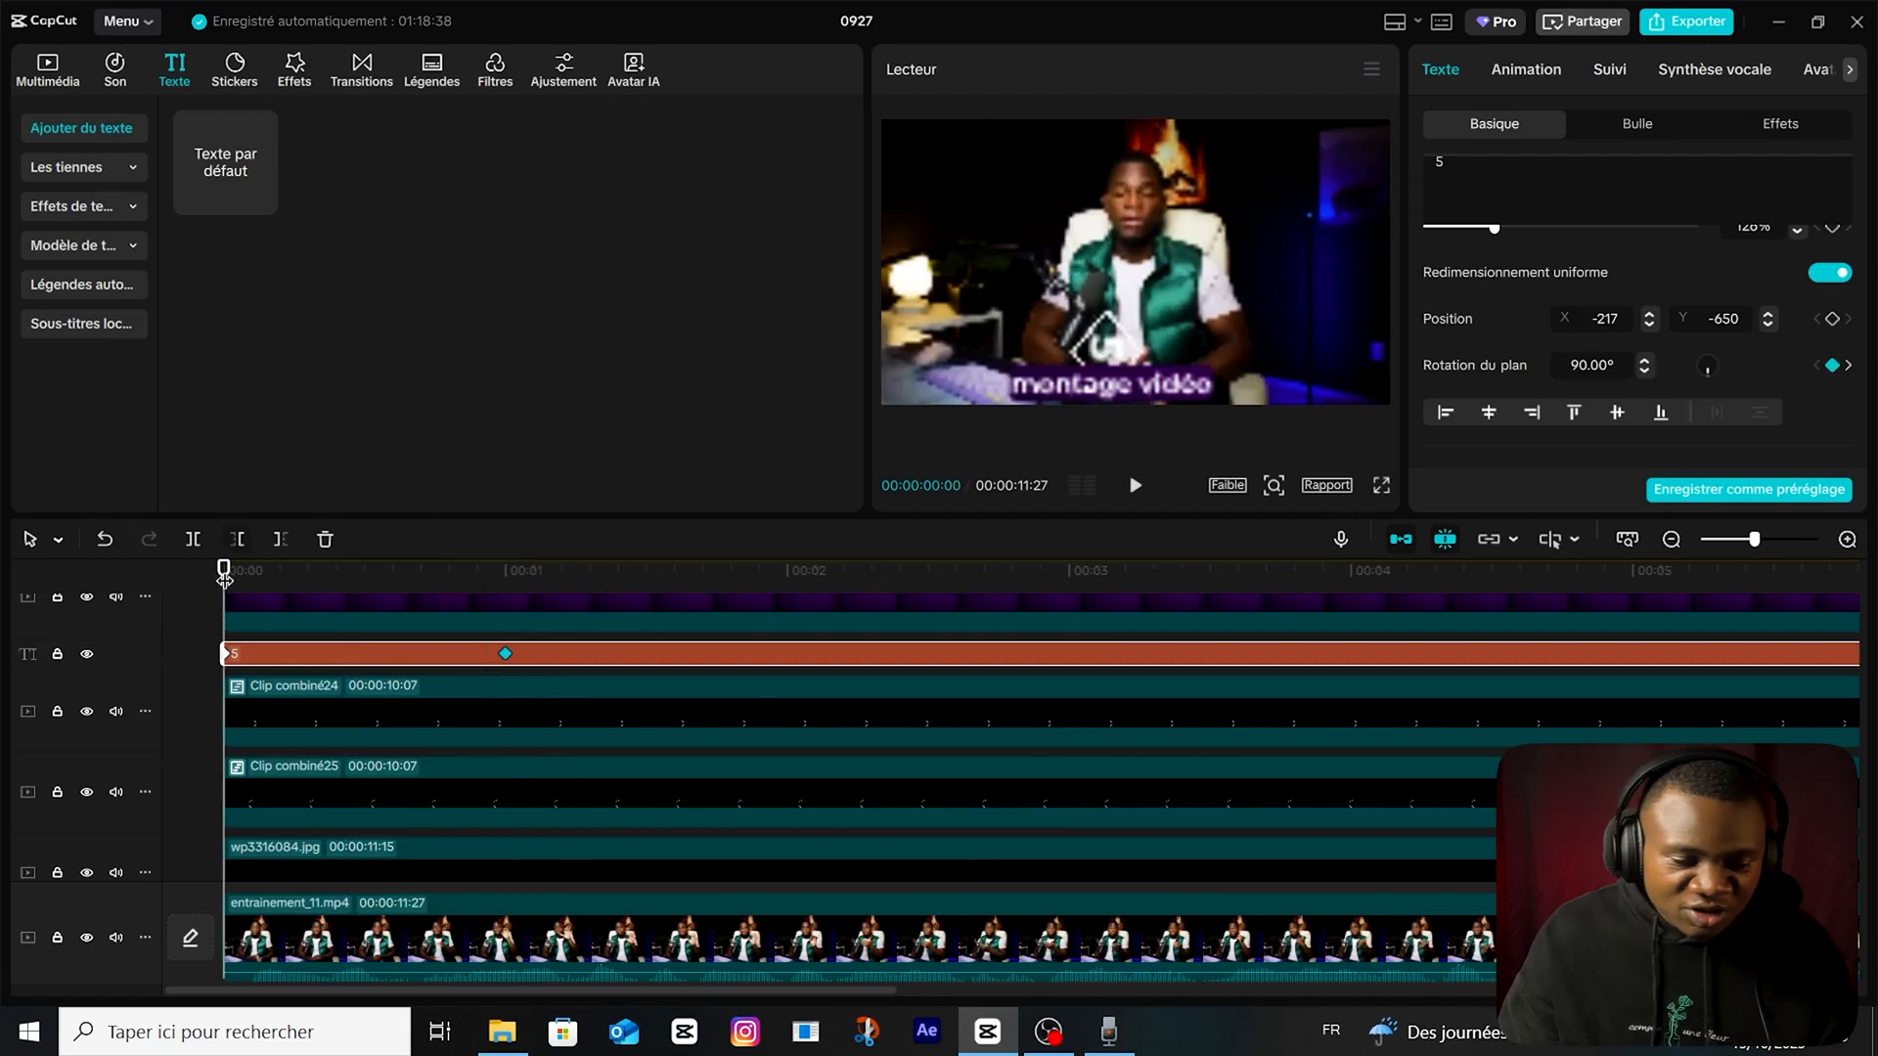
# Add opacity and scale keyframes to the "5" text at 1 second, at 100% opacity and 126% scale.
pyautogui.moveTo(220, 582); pyautogui.dragTo(505, 578)
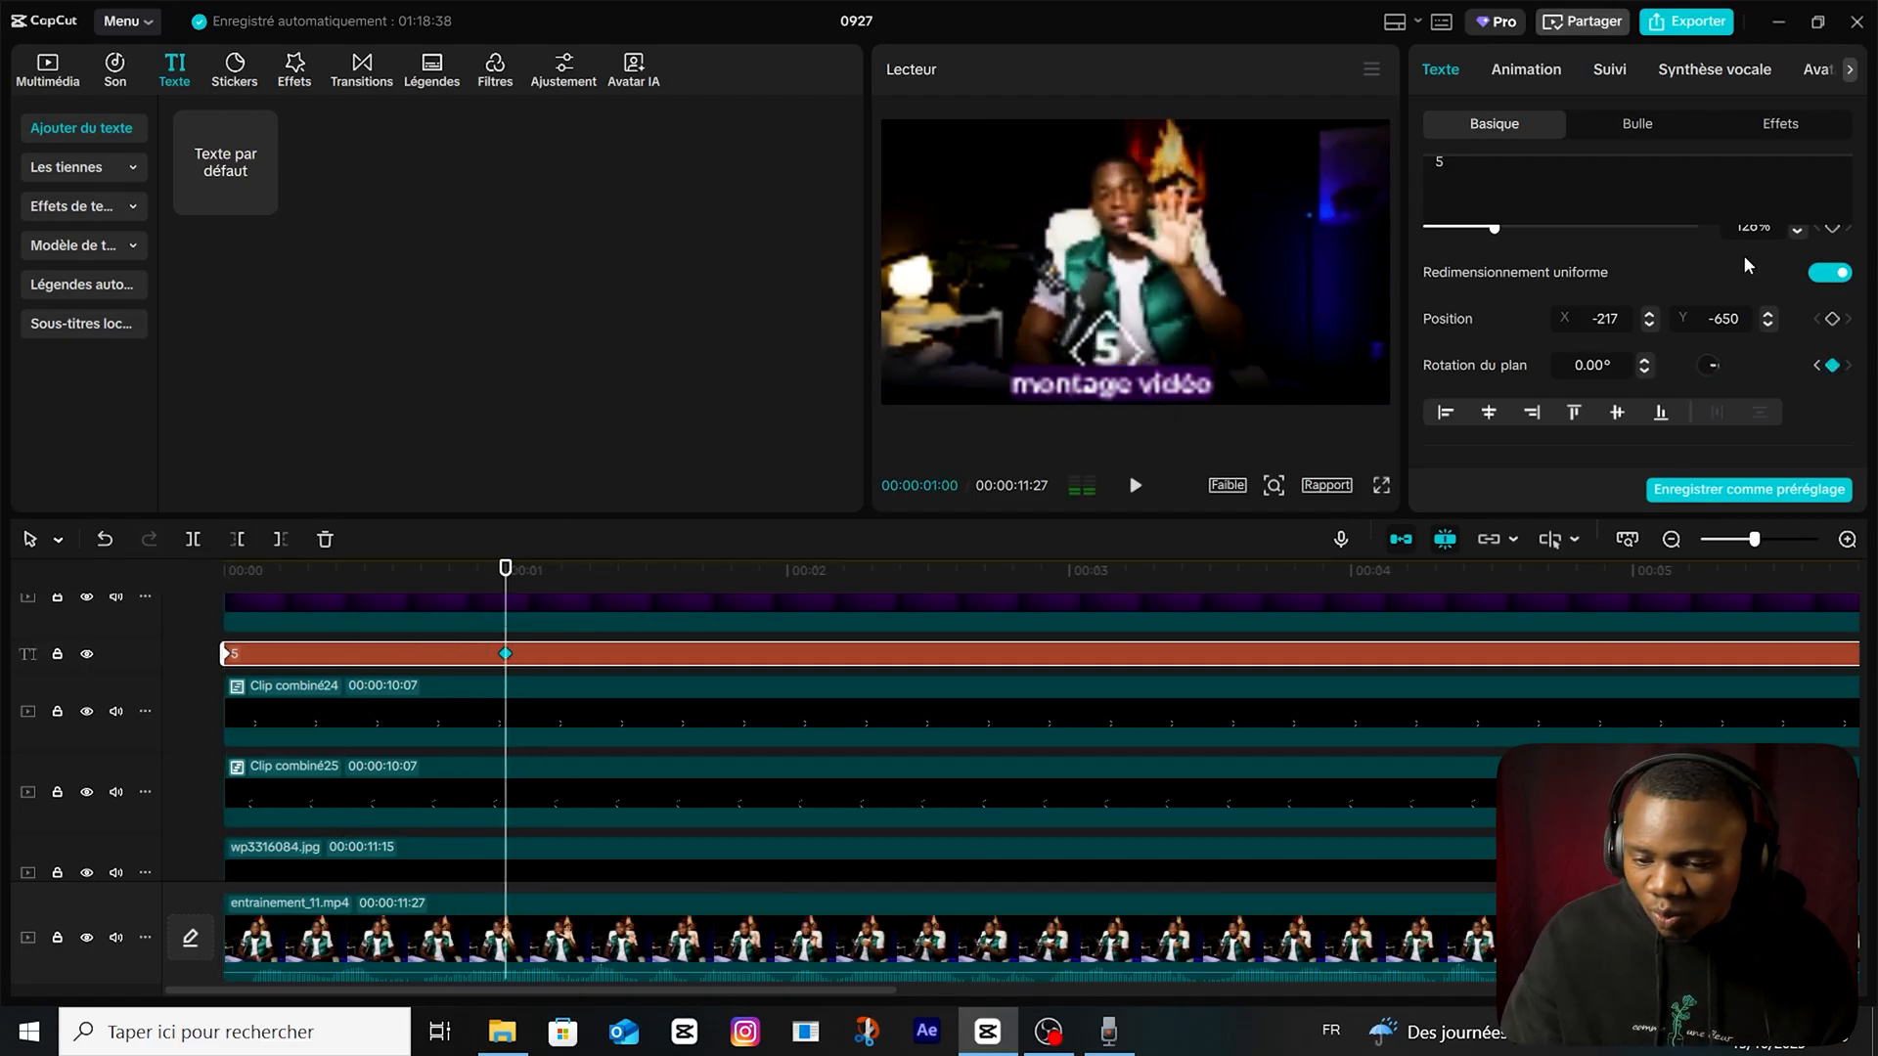
pyautogui.scroll(-2, 1763, 385)
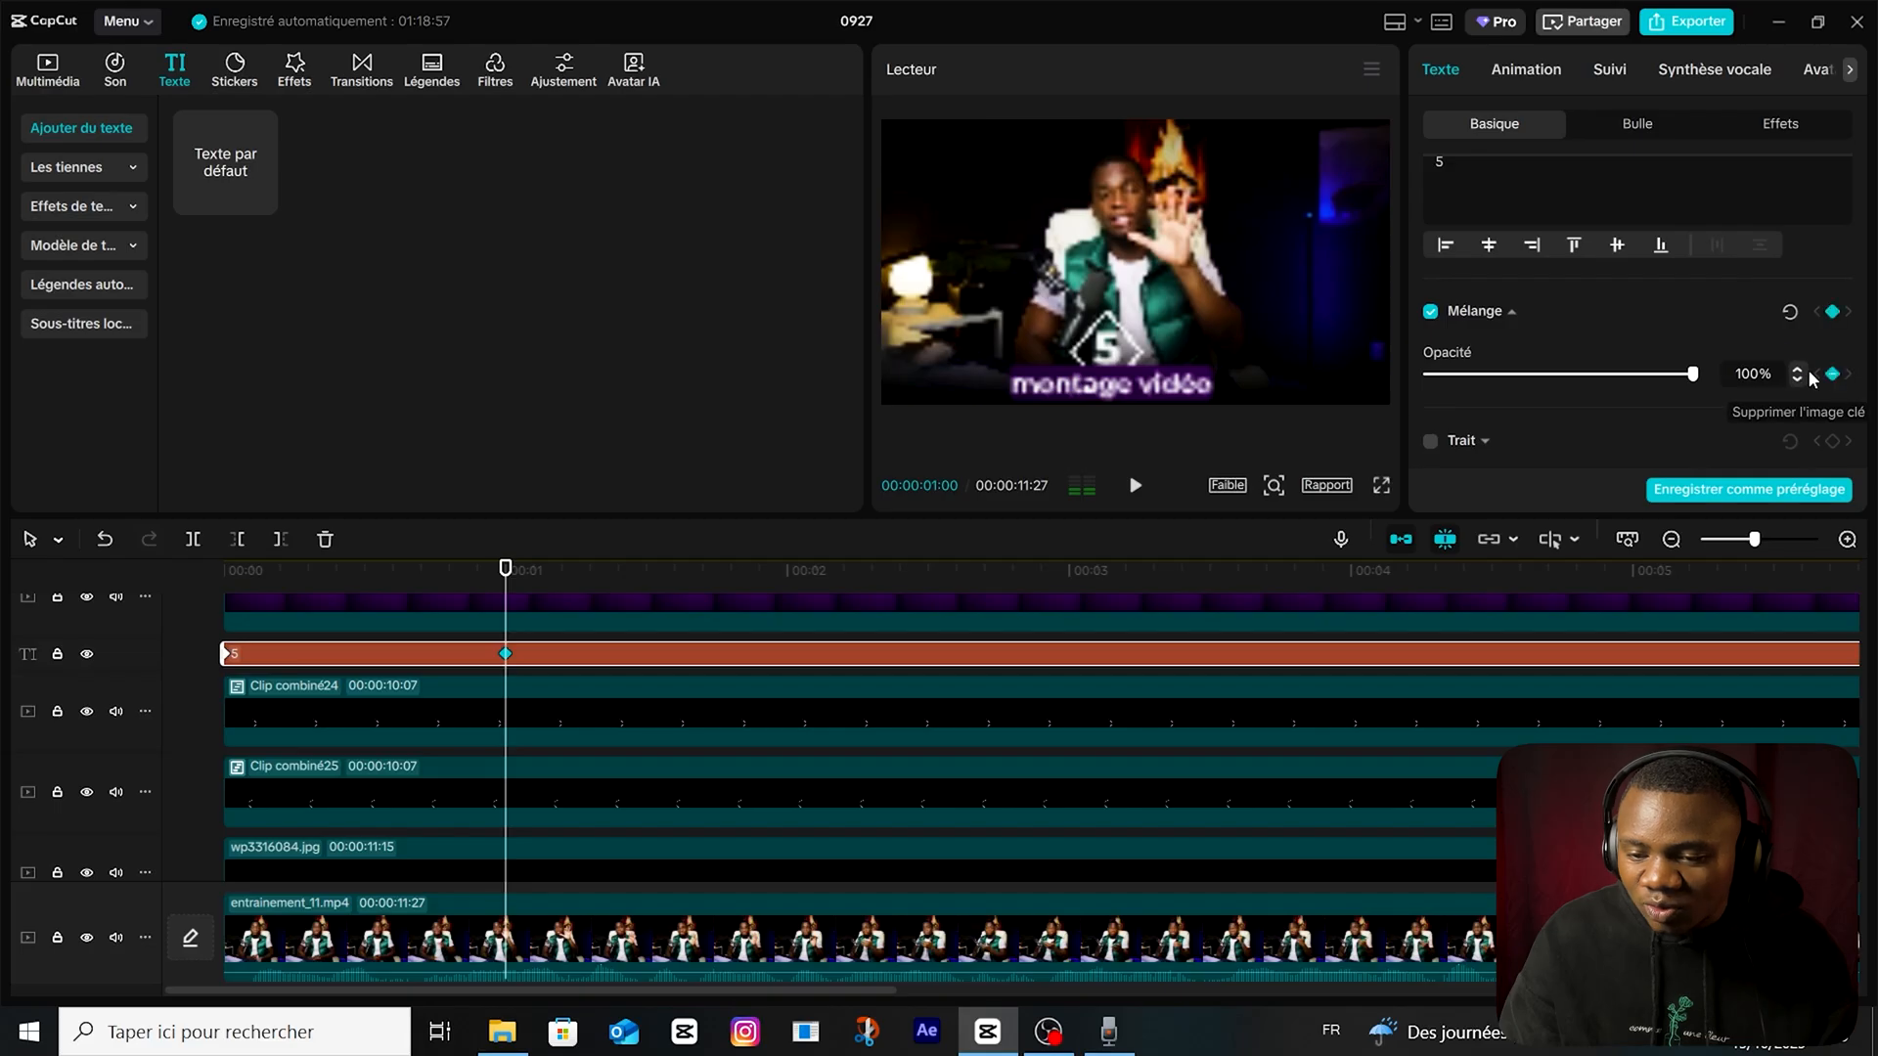
pyautogui.scroll(1, 1736, 349)
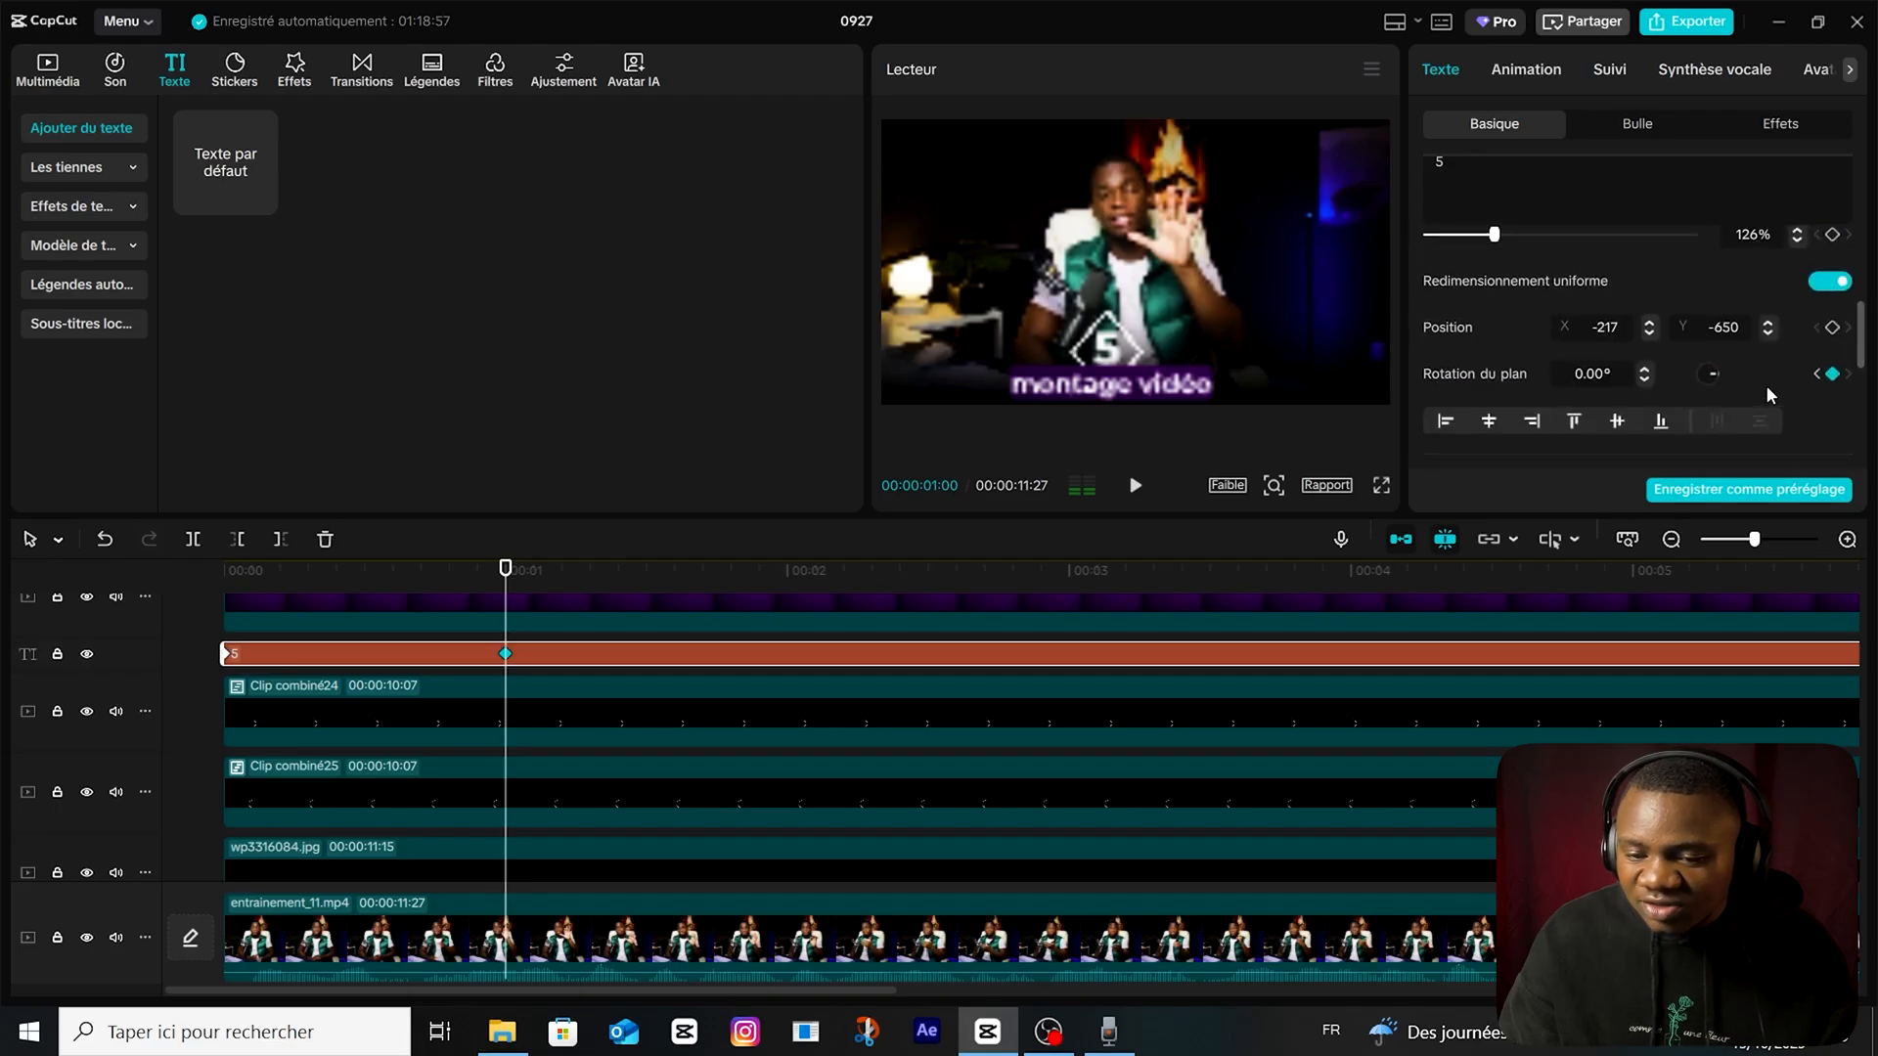
pyautogui.scroll(2, 1767, 395)
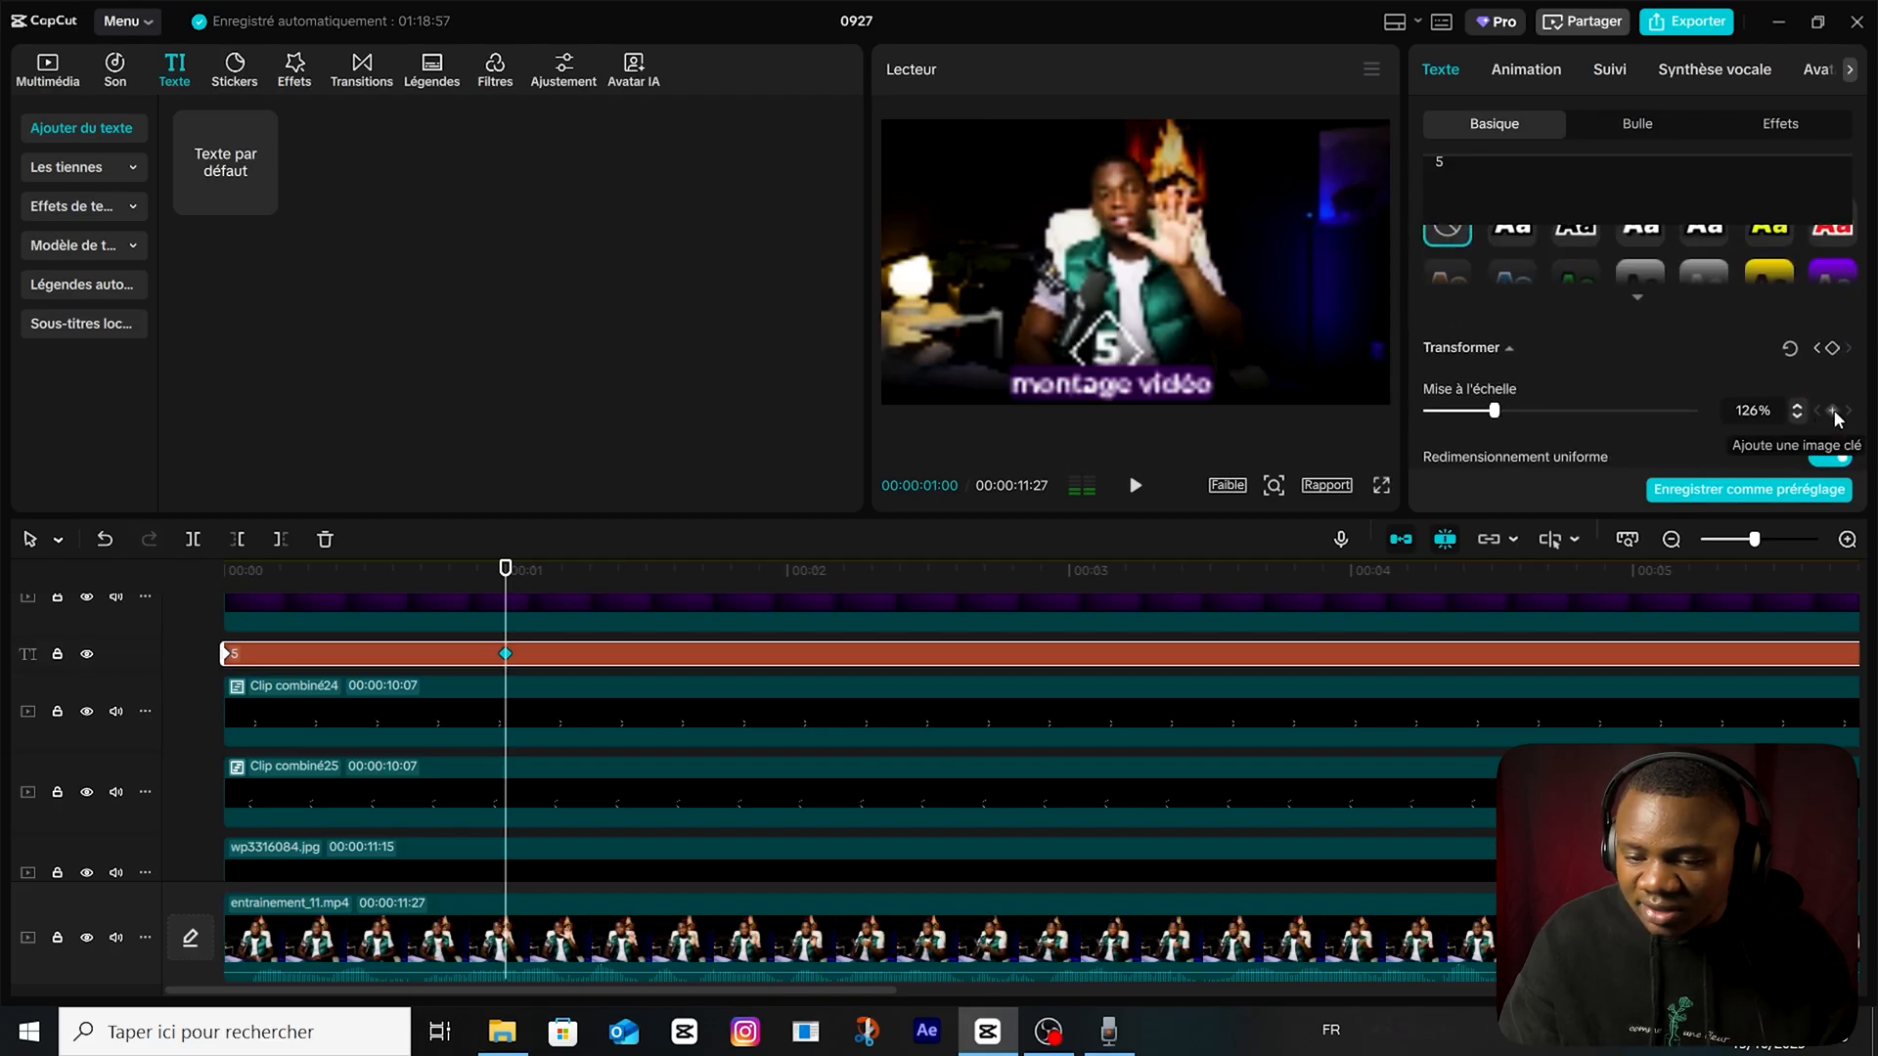
pyautogui.click(1833, 410)
# Set the "5" text's opacity to 0% and its scale to 62% at the start of the timeline.
pyautogui.moveTo(493, 579); pyautogui.dragTo(224, 571)
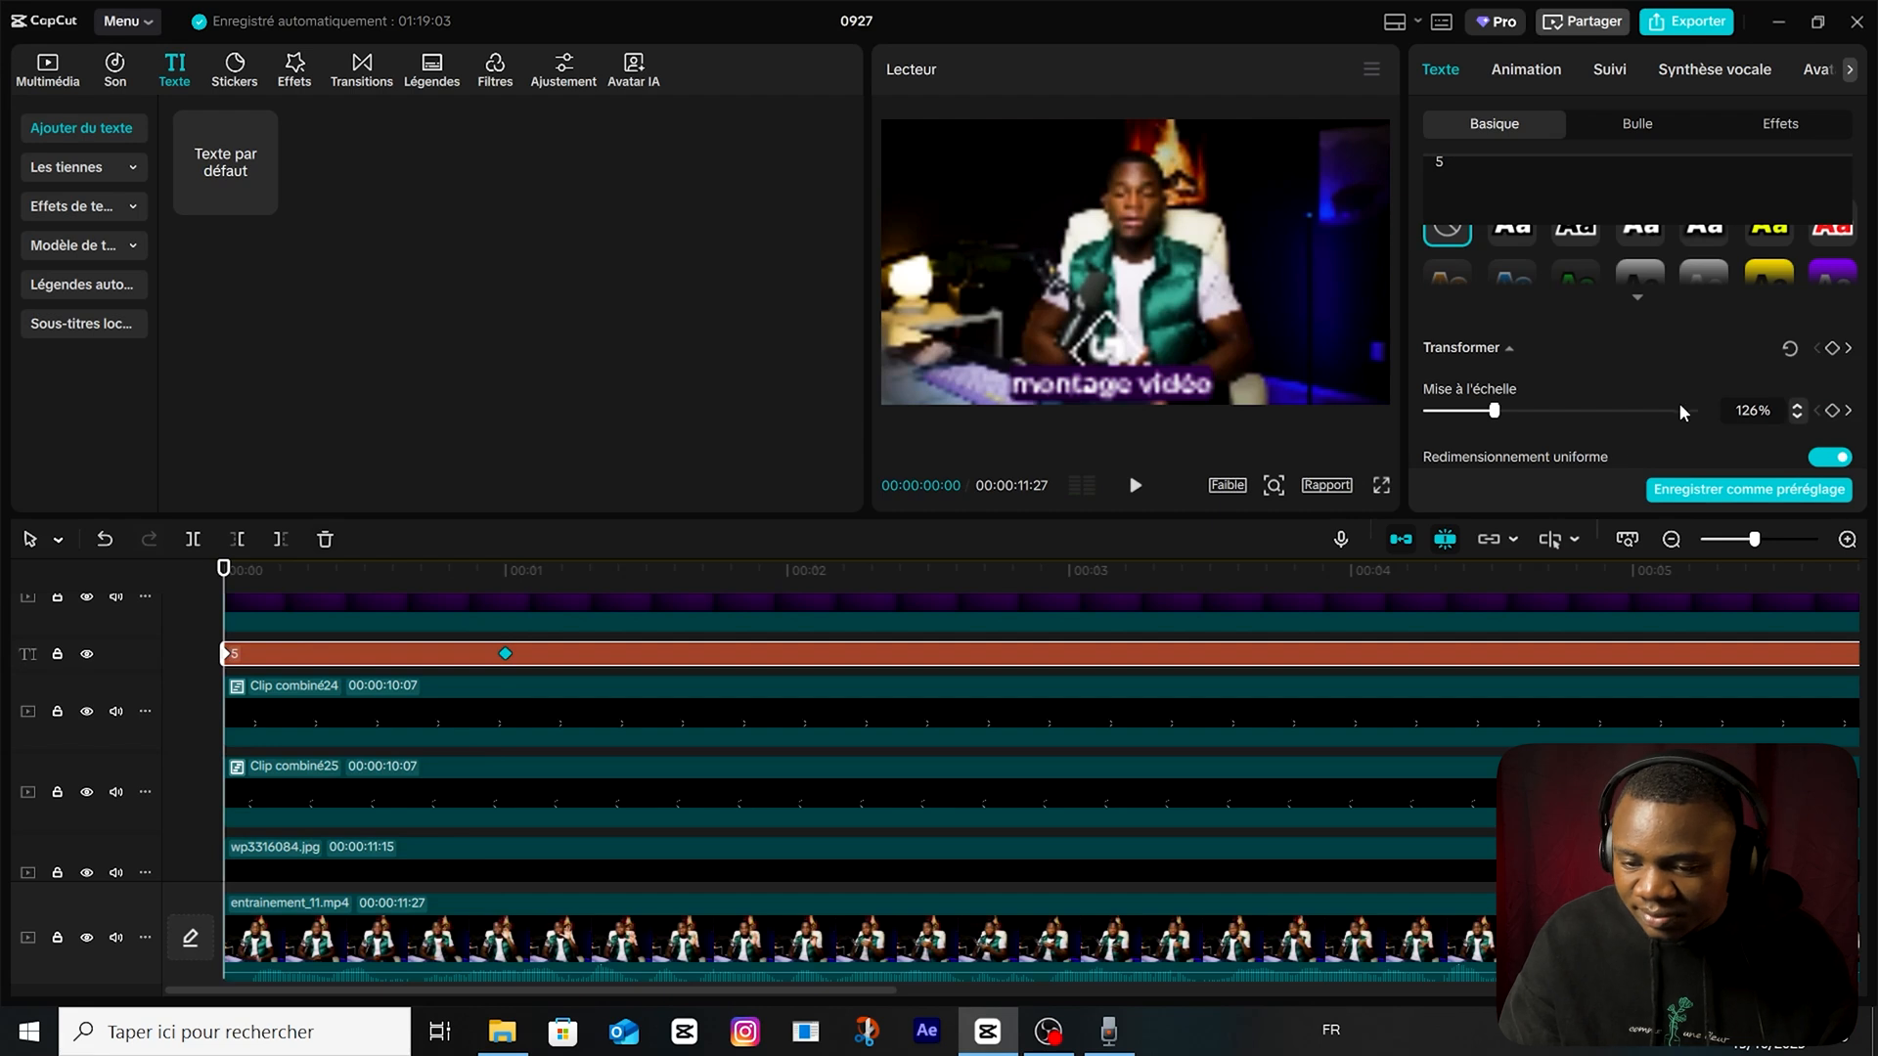
pyautogui.scroll(-3, 1682, 413)
pyautogui.scroll(1, 1653, 352)
pyautogui.moveTo(1613, 337); pyautogui.dragTo(1315, 378)
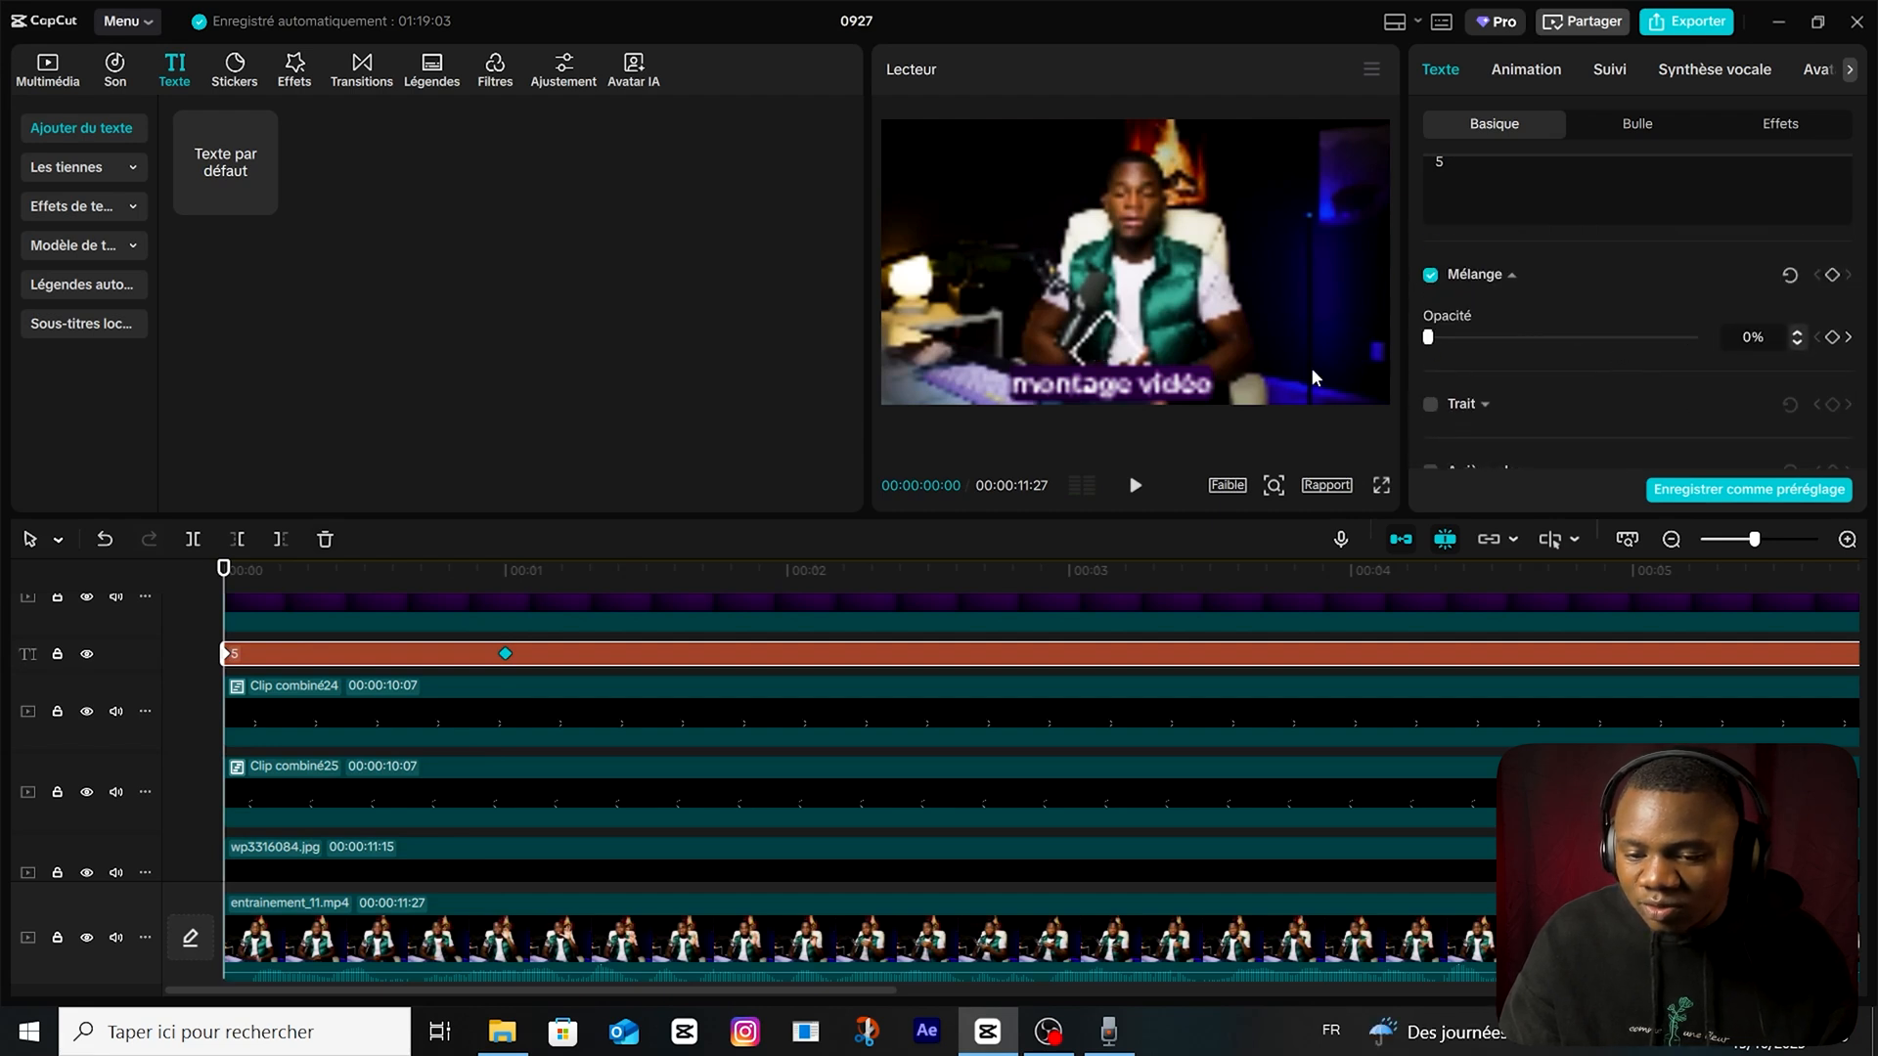
pyautogui.scroll(3, 1505, 445)
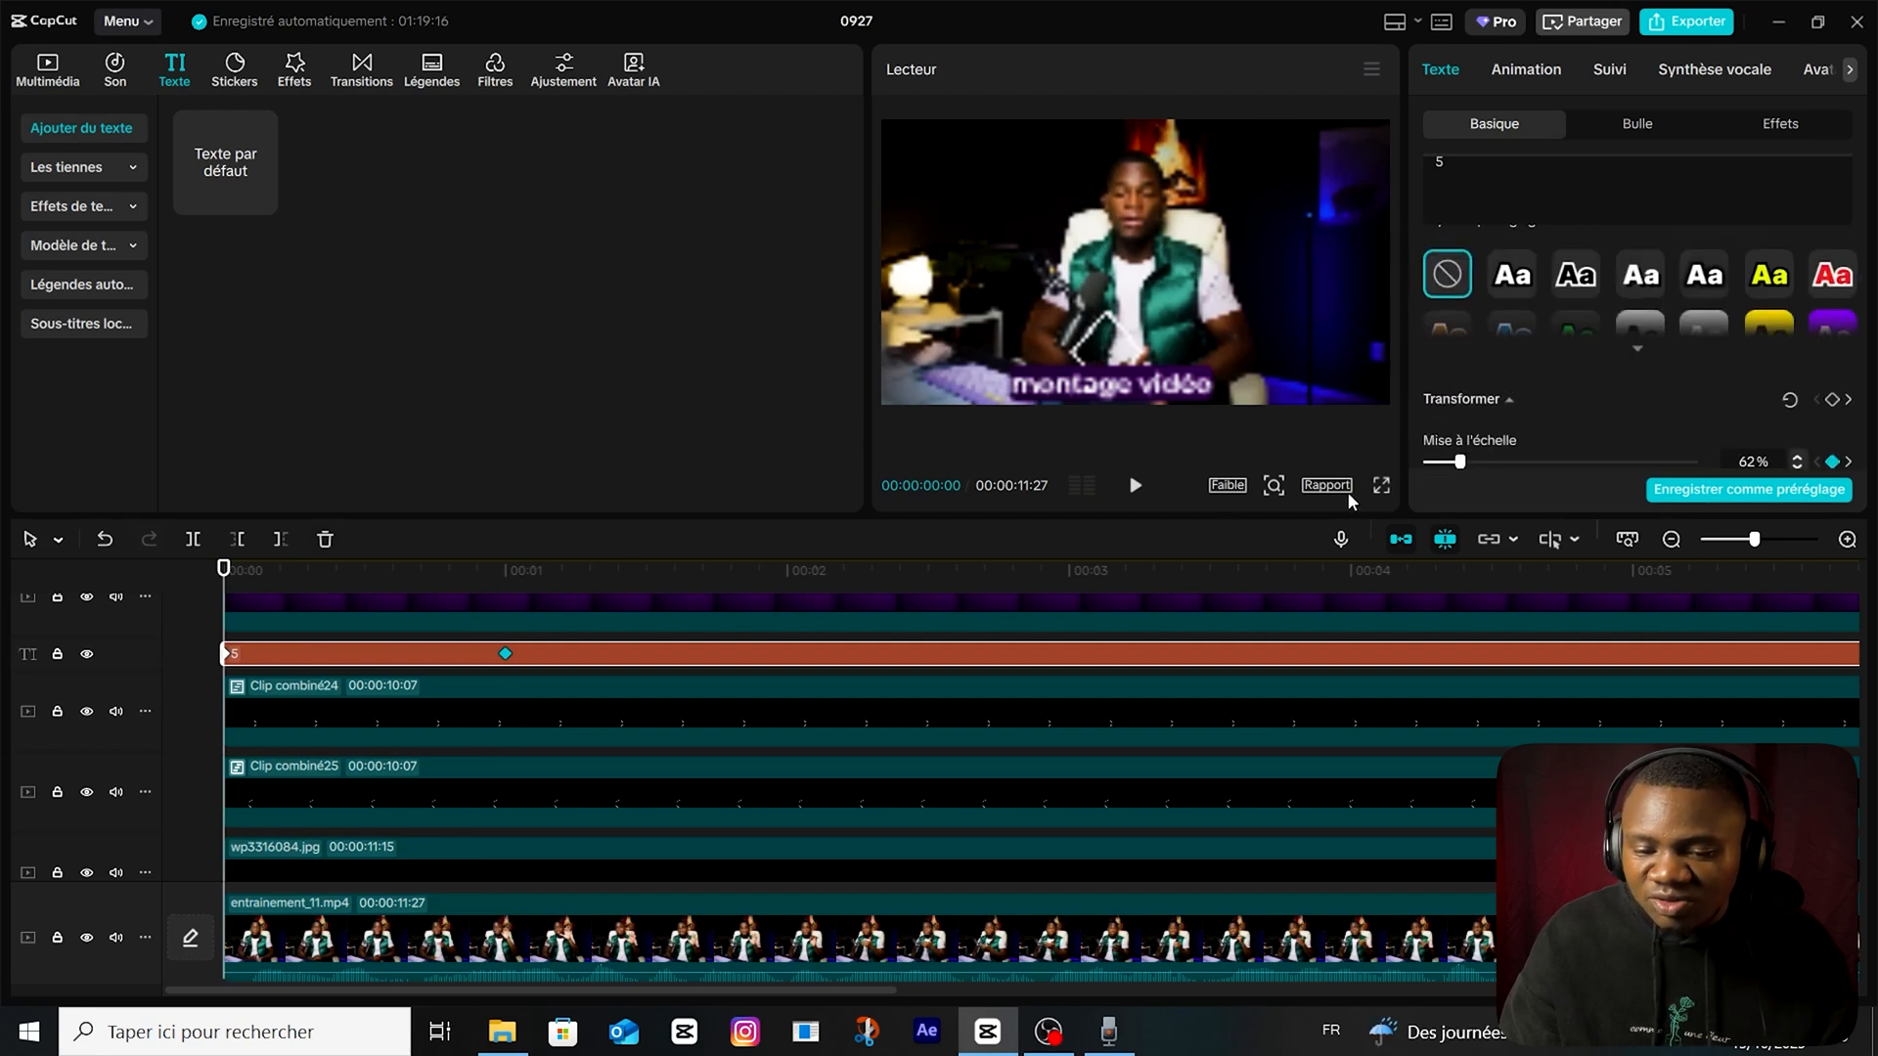
# Preview the "5" text's rotation, scale and fade-in over the first second.
pyautogui.press('space')
pyautogui.moveTo(509, 572); pyautogui.dragTo(29, 593)
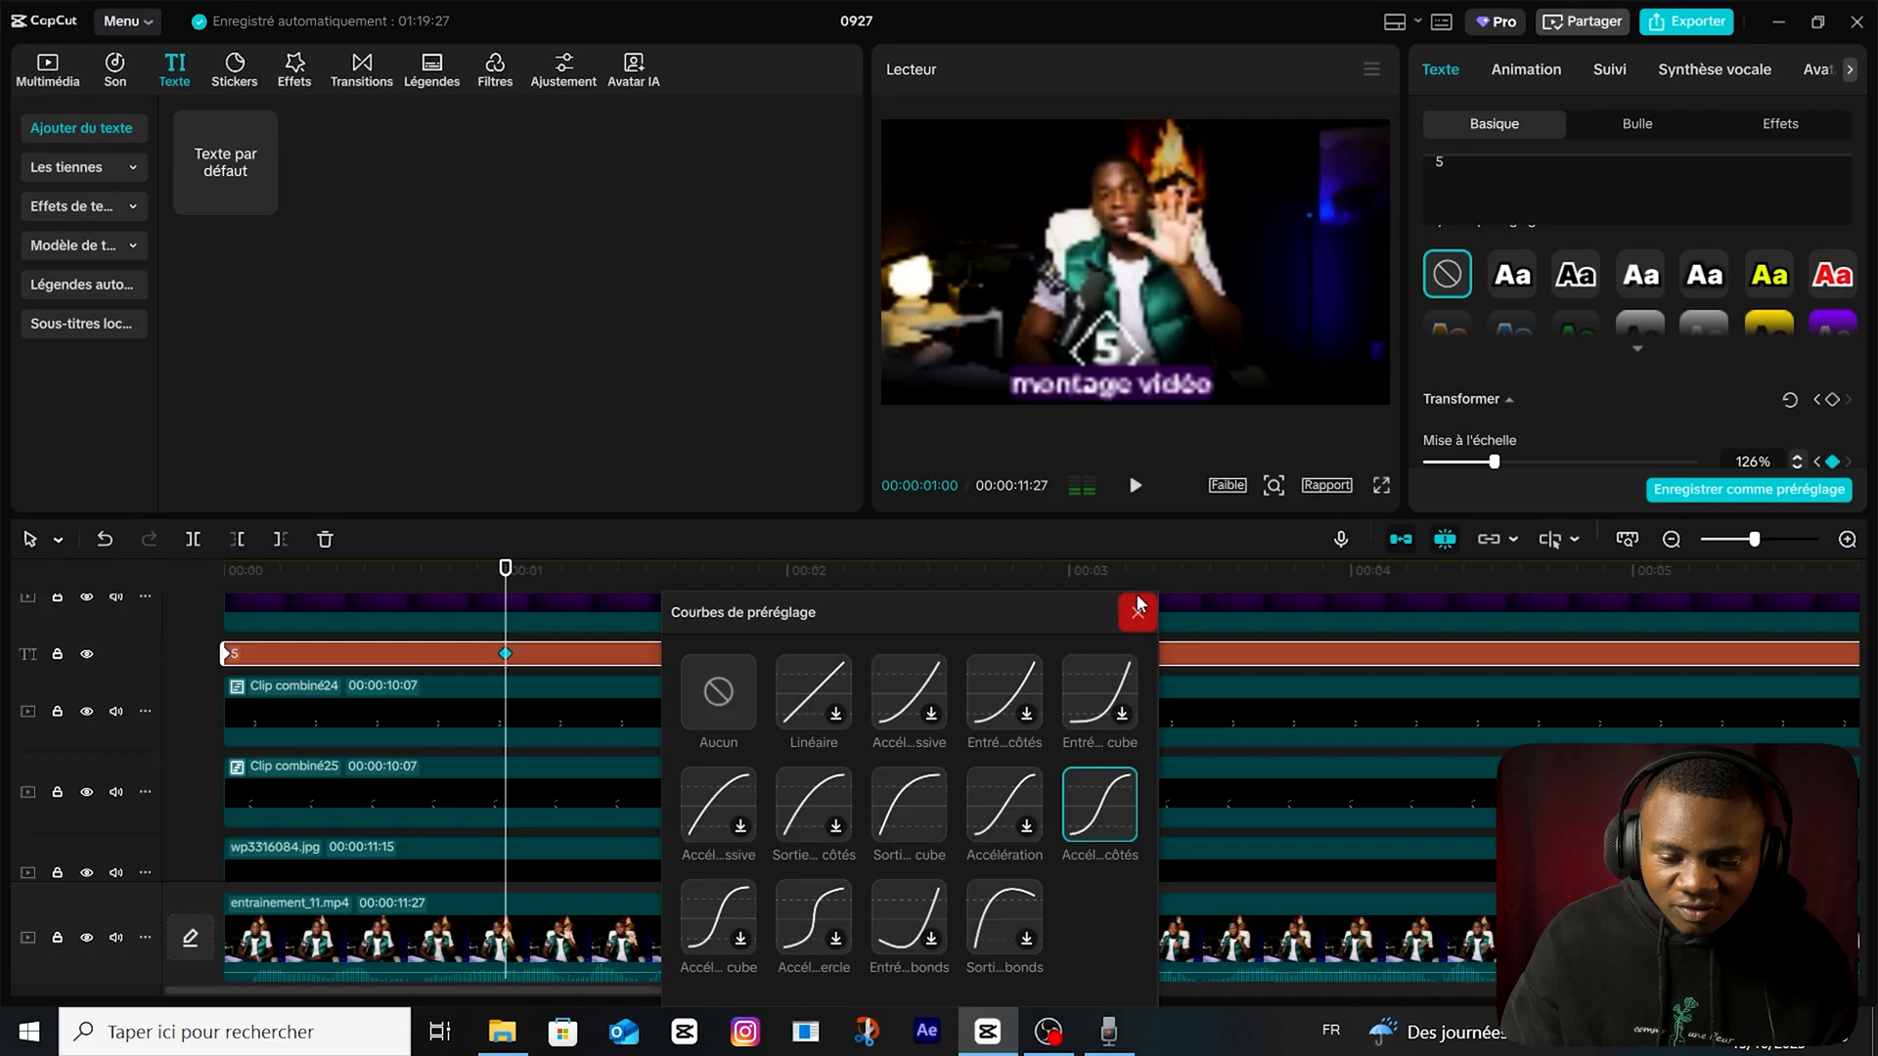
pyautogui.click(1140, 611)
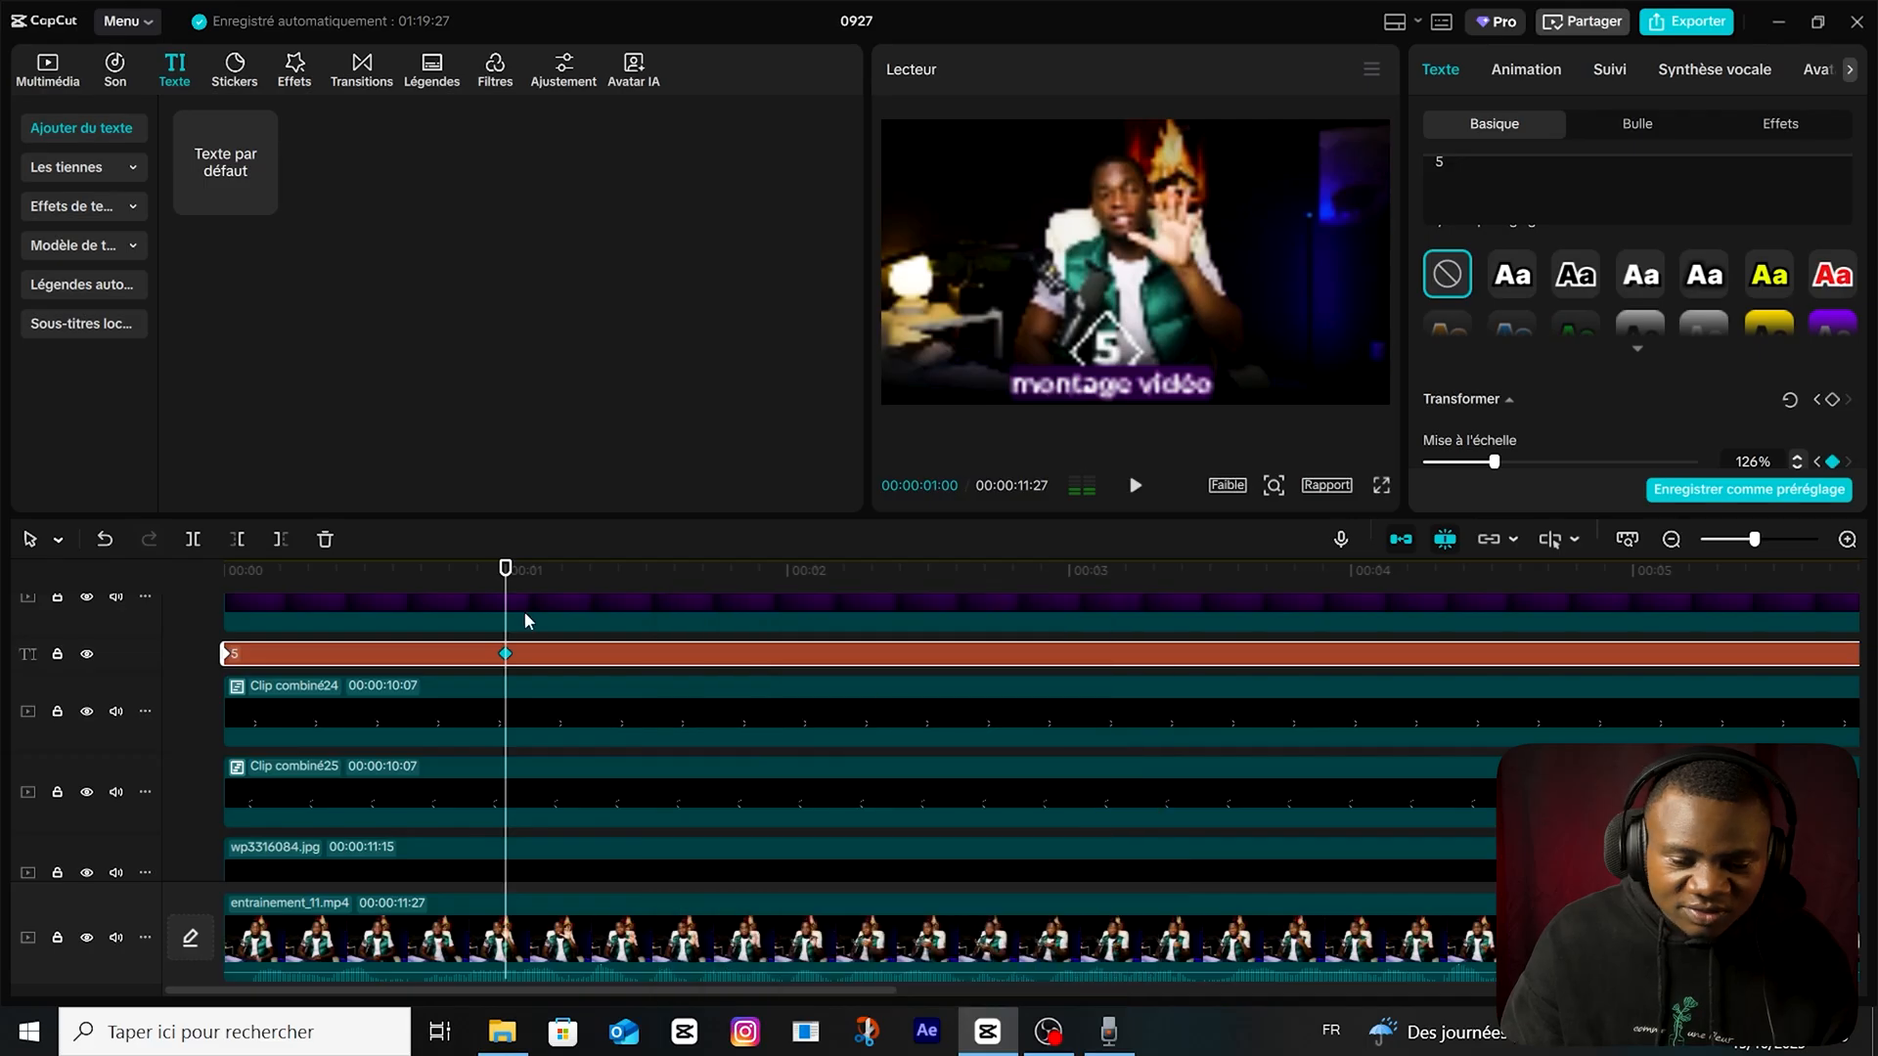
pyautogui.moveTo(505, 570); pyautogui.dragTo(104, 636)
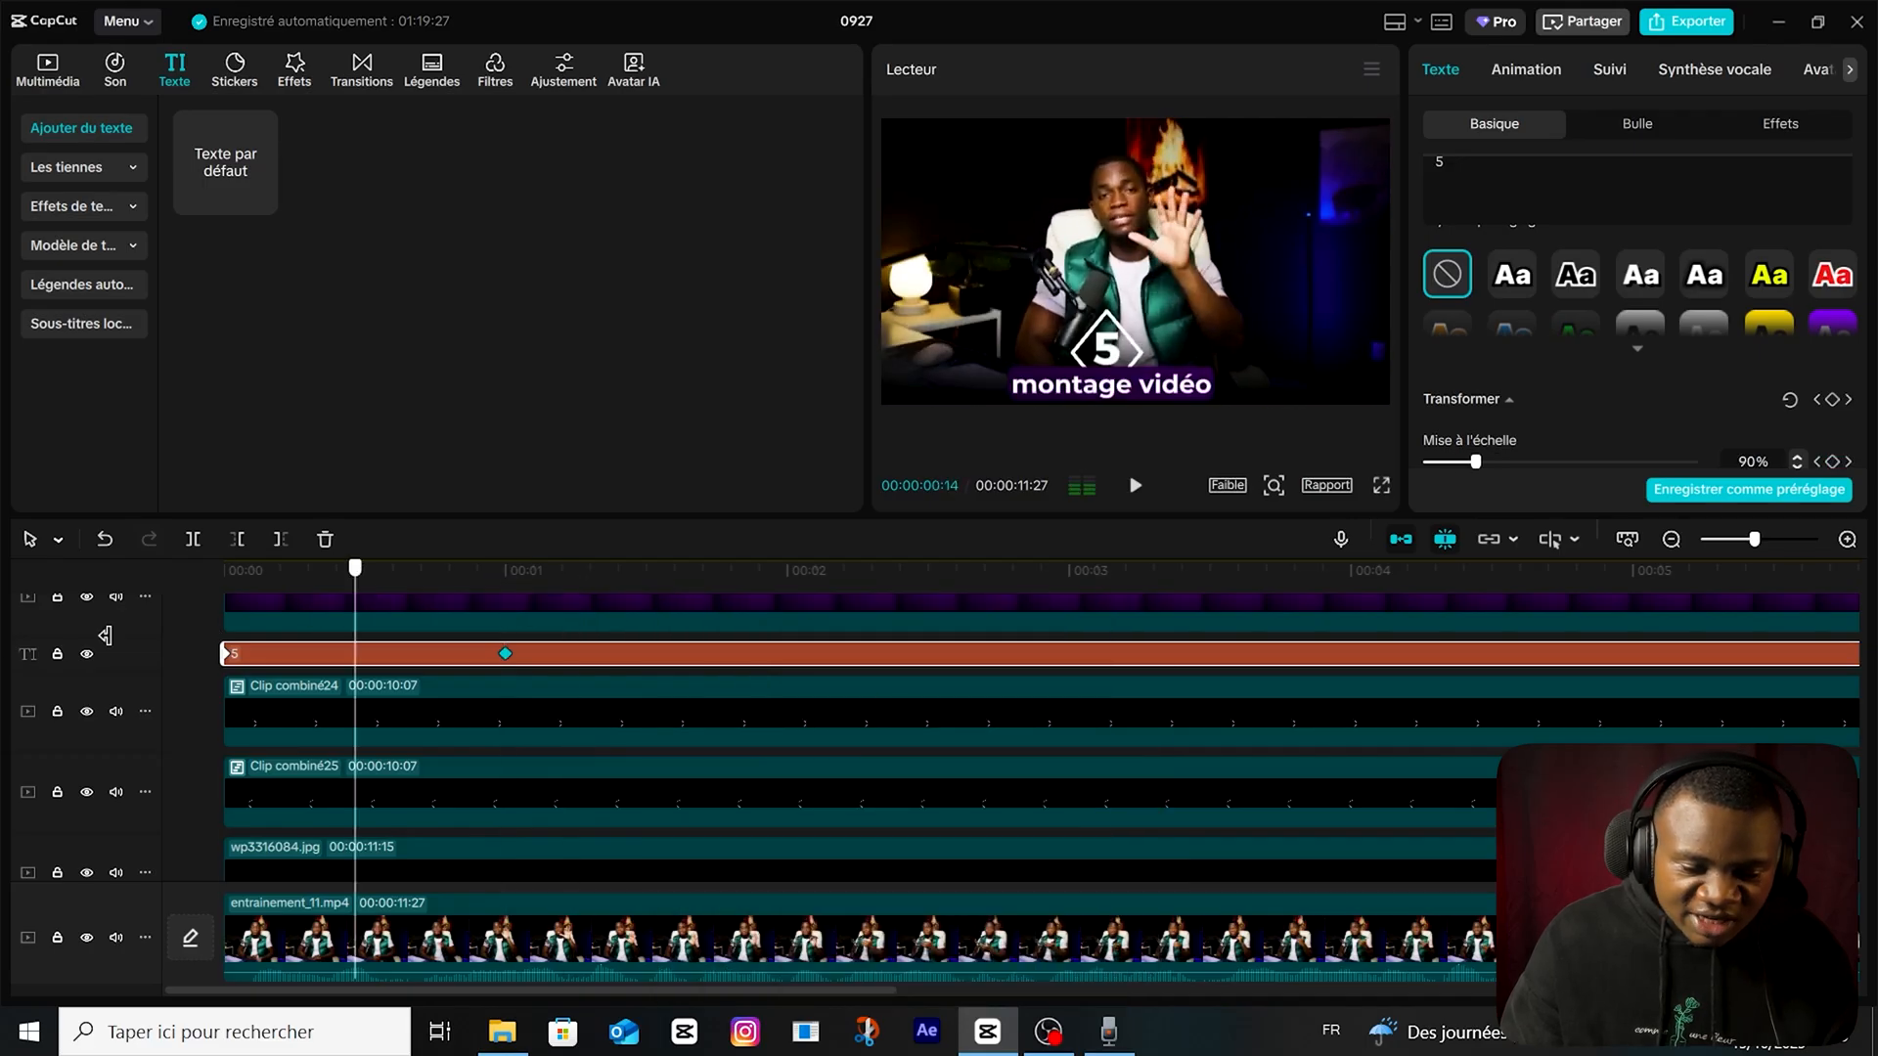
# Add a Diviser mask to Clip combiné25 and keyframe all its mask parameters at the start of the timeline.
pyautogui.click(303, 713)
pyautogui.scroll(-1, 313, 719)
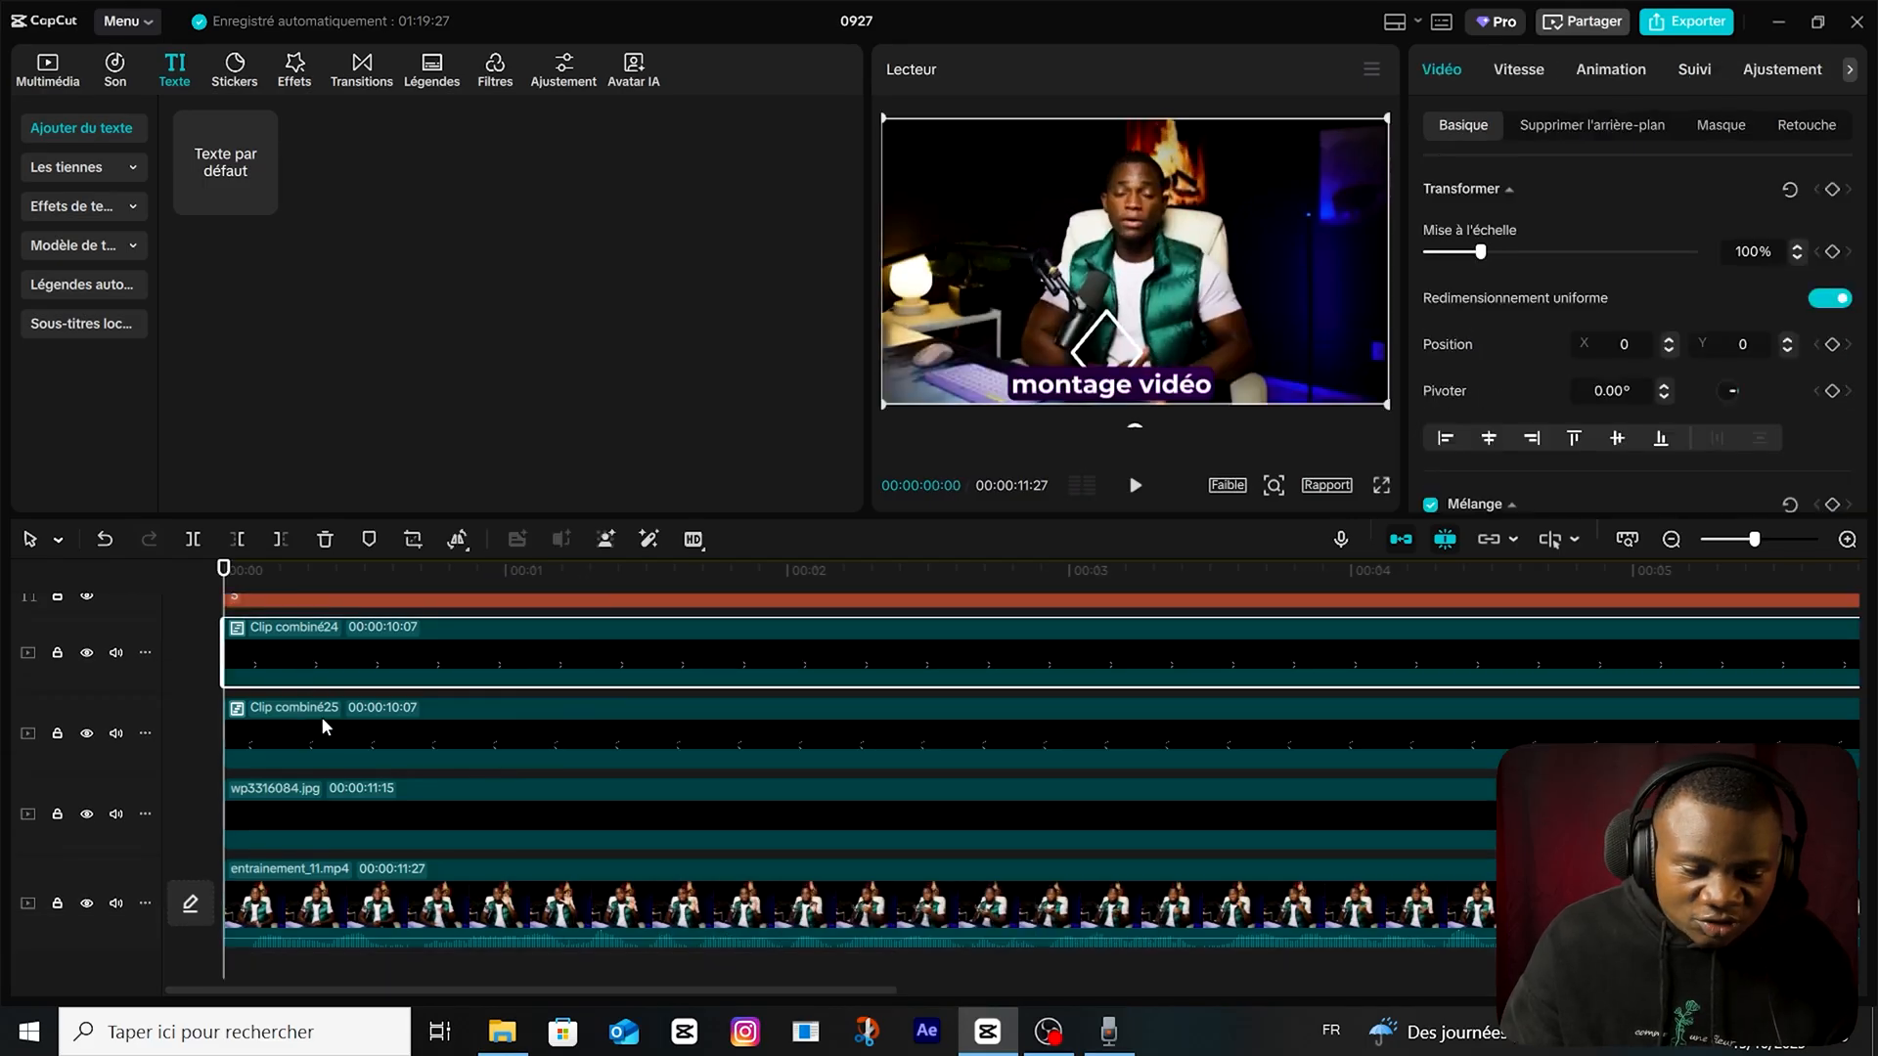
pyautogui.click(320, 716)
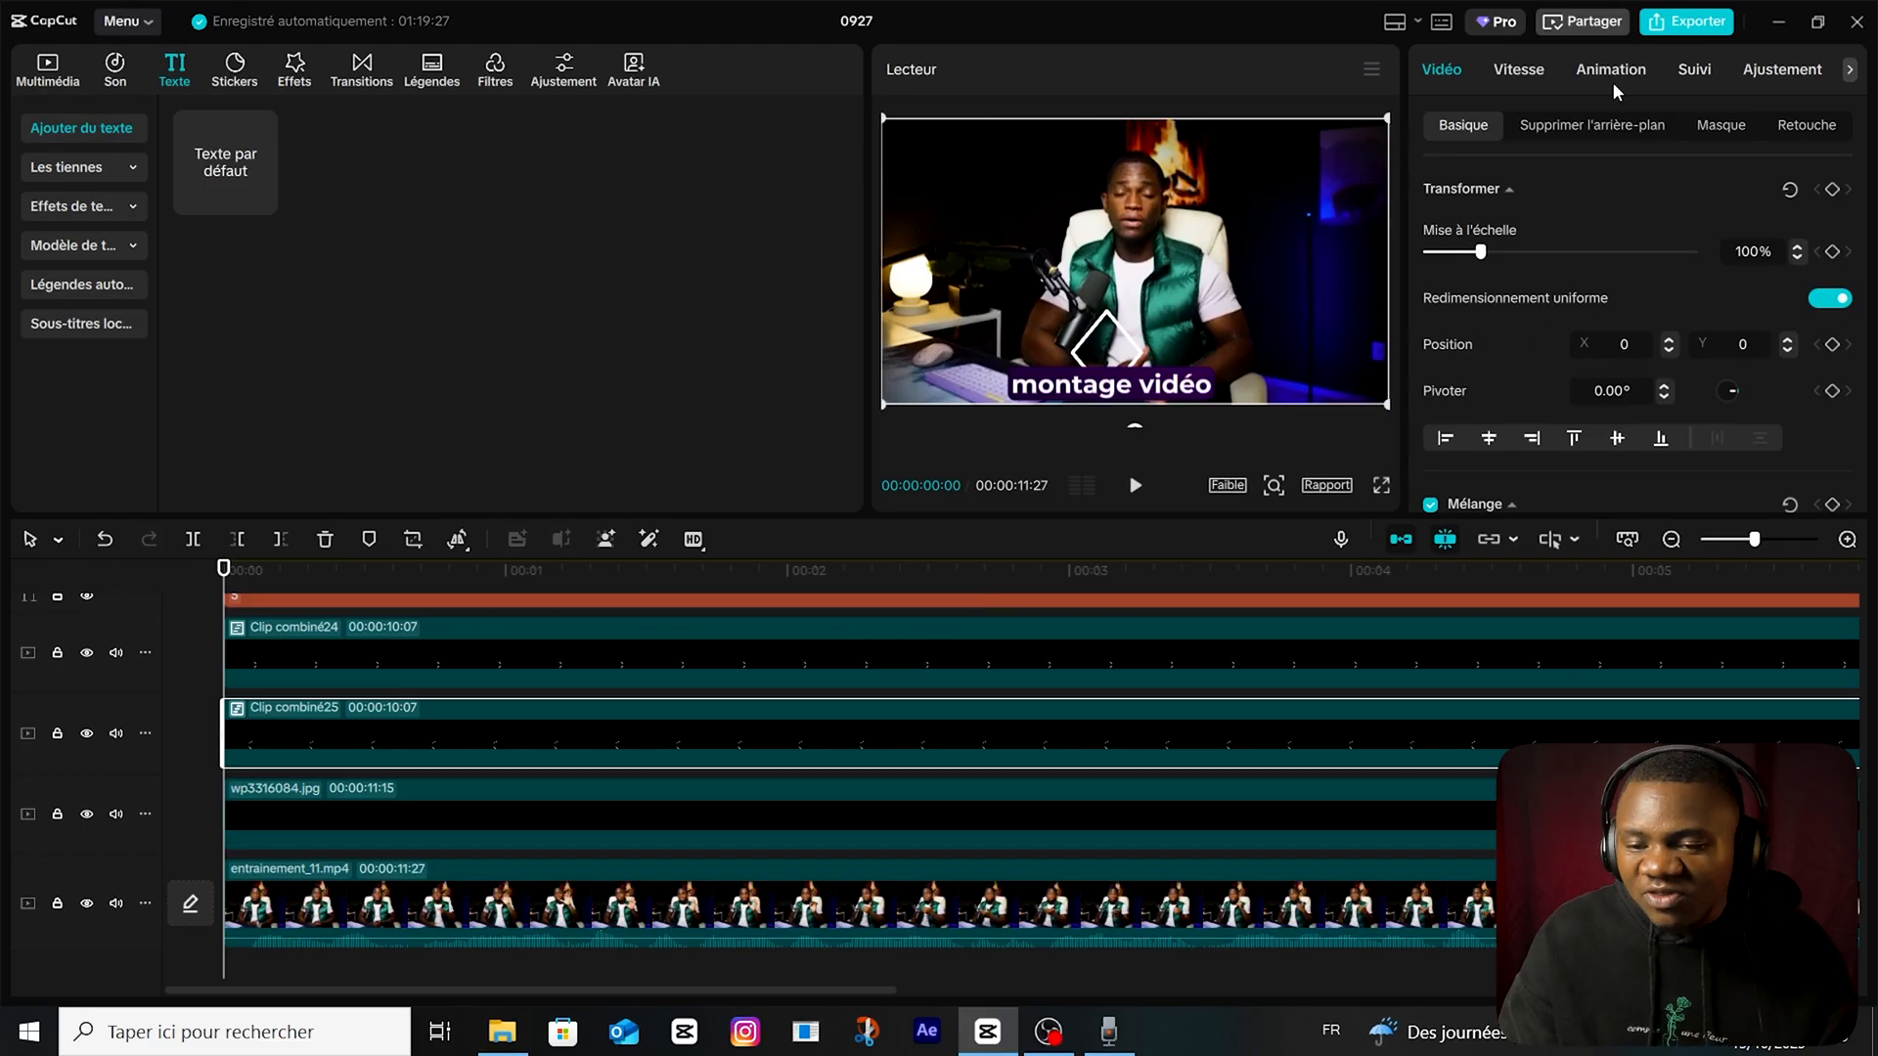
pyautogui.click(1717, 124)
pyautogui.click(1526, 223)
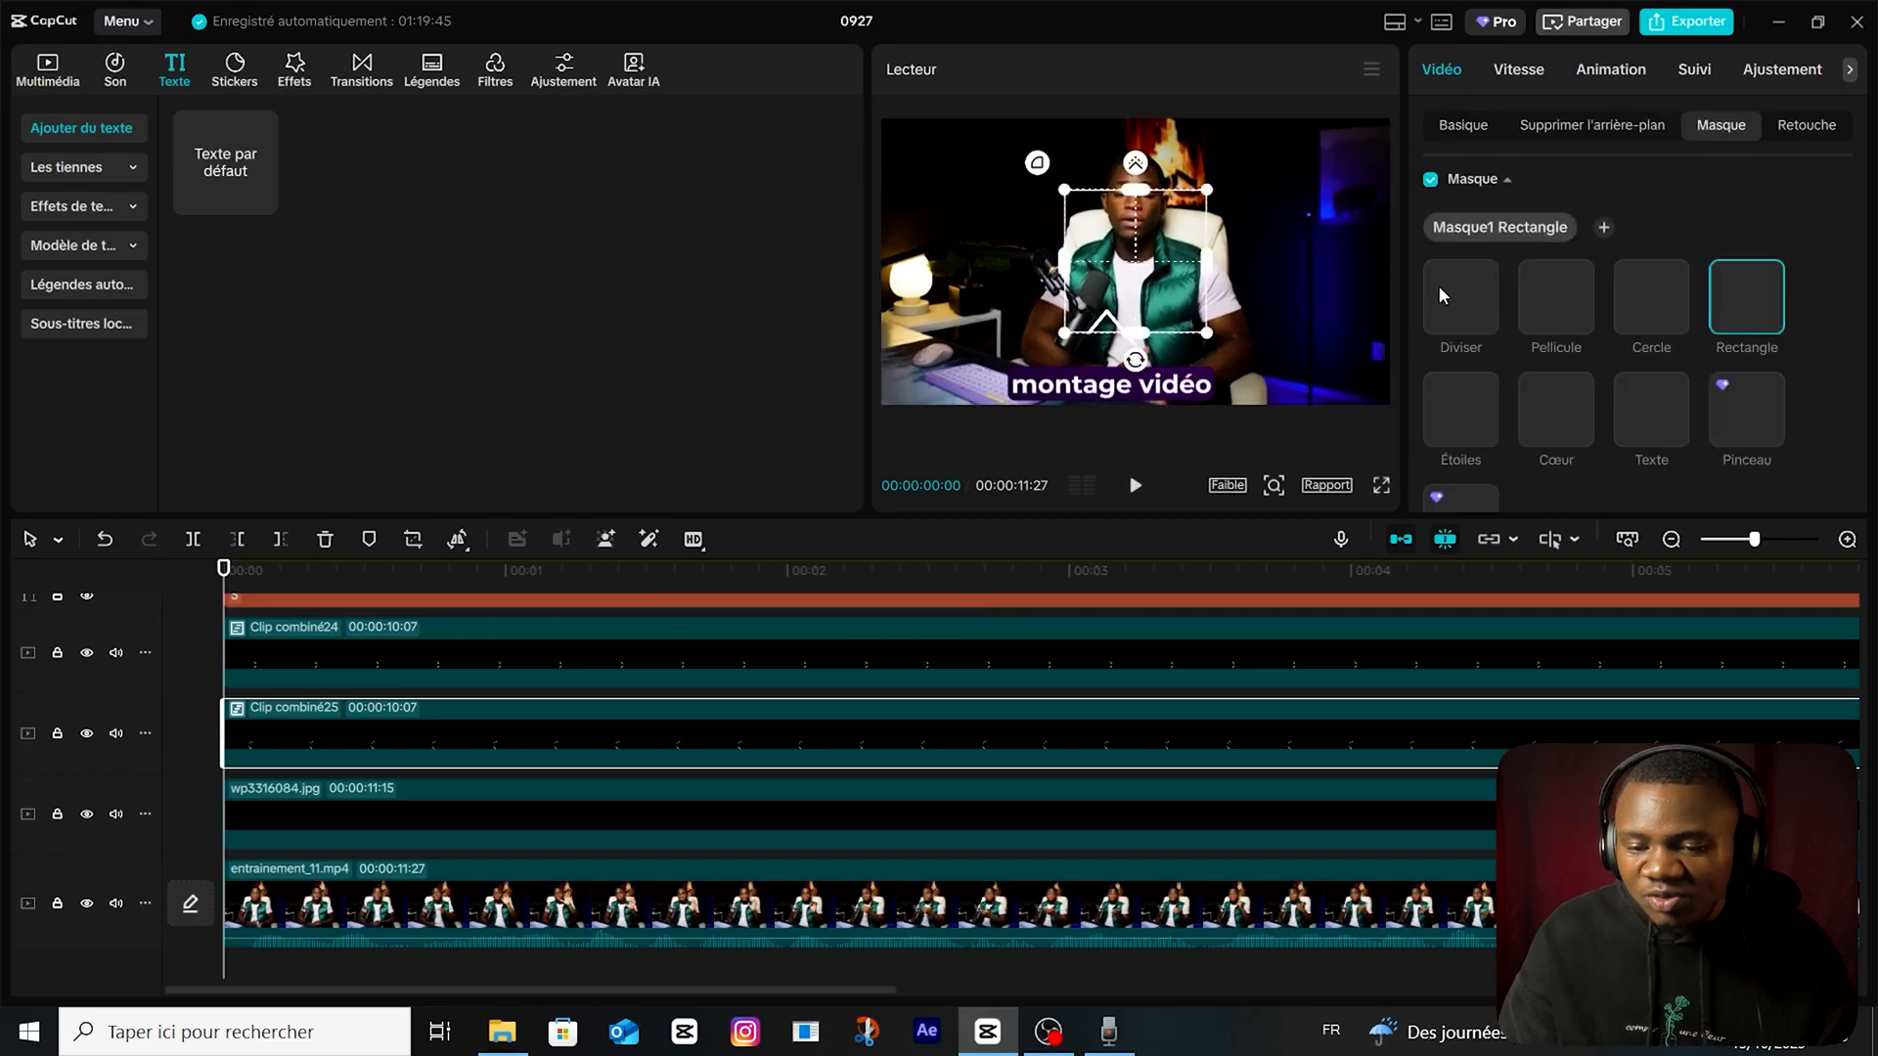
pyautogui.click(1438, 284)
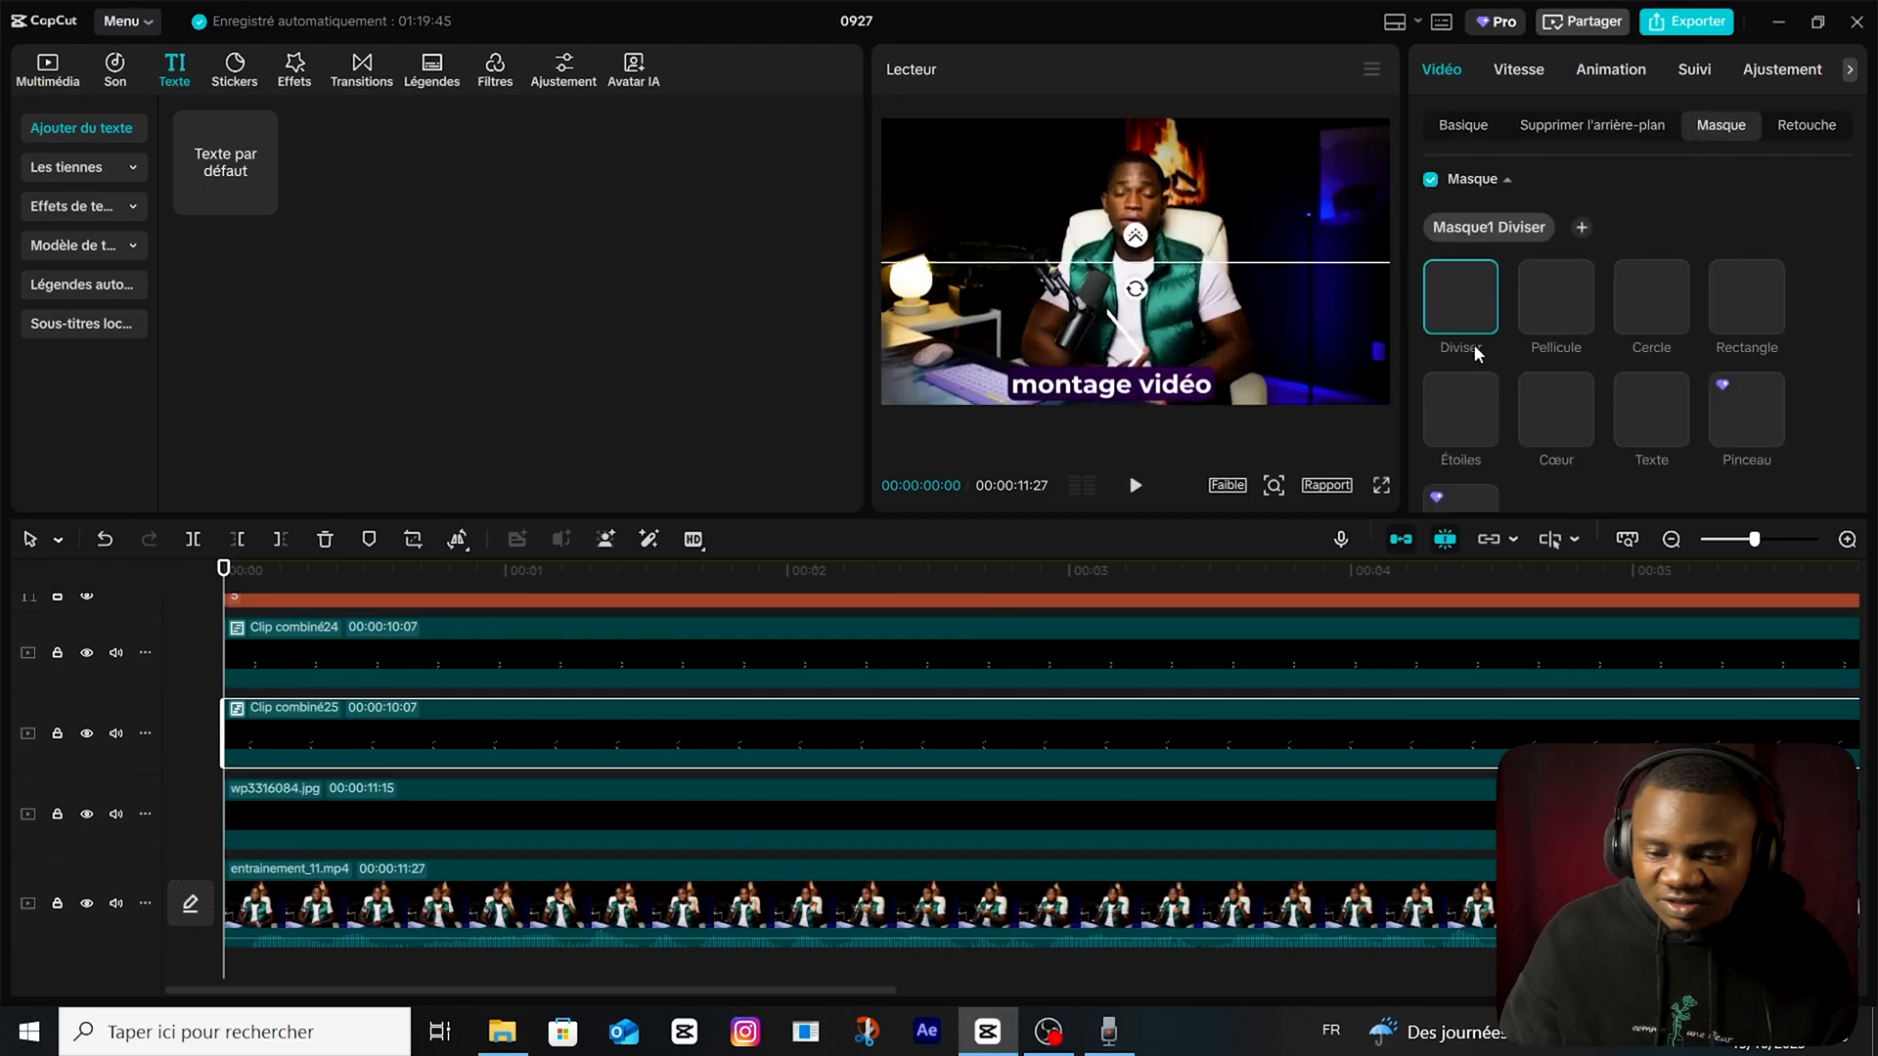
pyautogui.scroll(-3, 1639, 364)
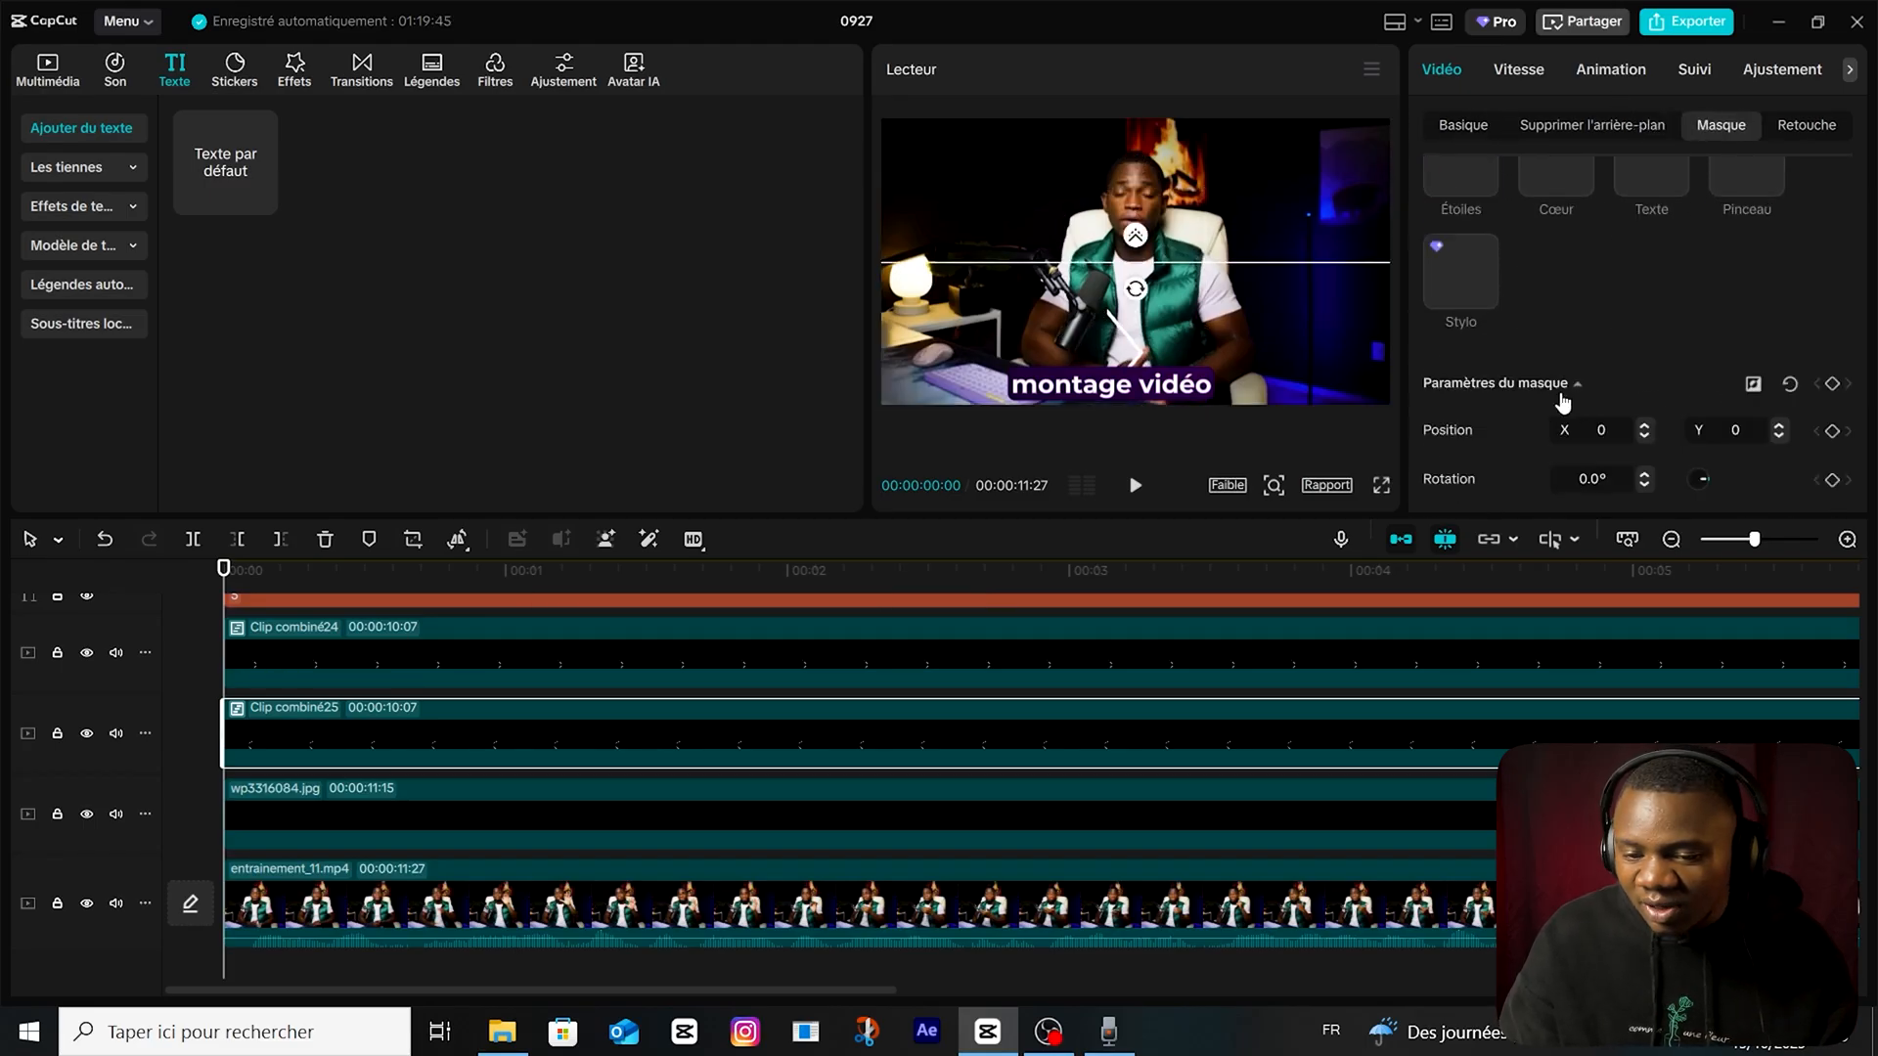
pyautogui.click(1833, 384)
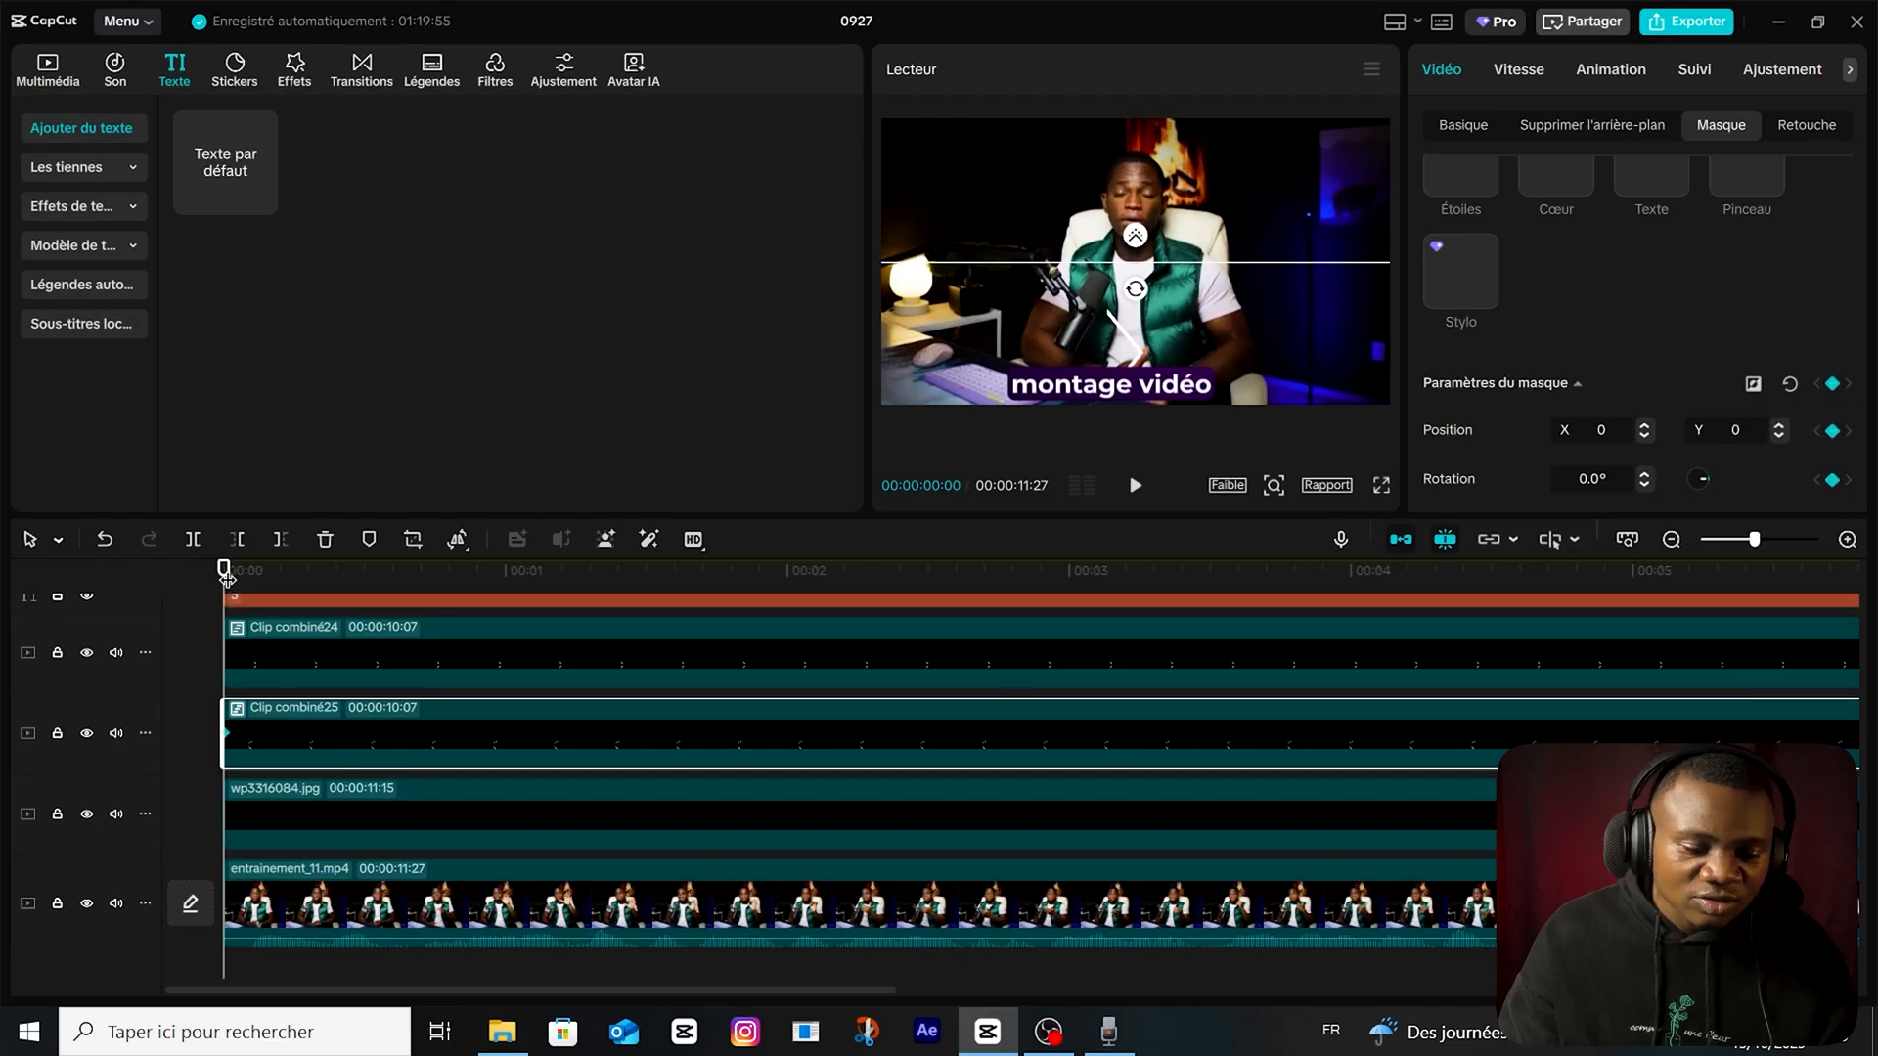
# Lower Clip combiné25's mask line at 15 frames to reveal its half of the diamond, and start Clip combiné24 at that frame.
pyautogui.moveTo(227, 579); pyautogui.dragTo(360, 582)
pyautogui.scroll(1, 370, 608)
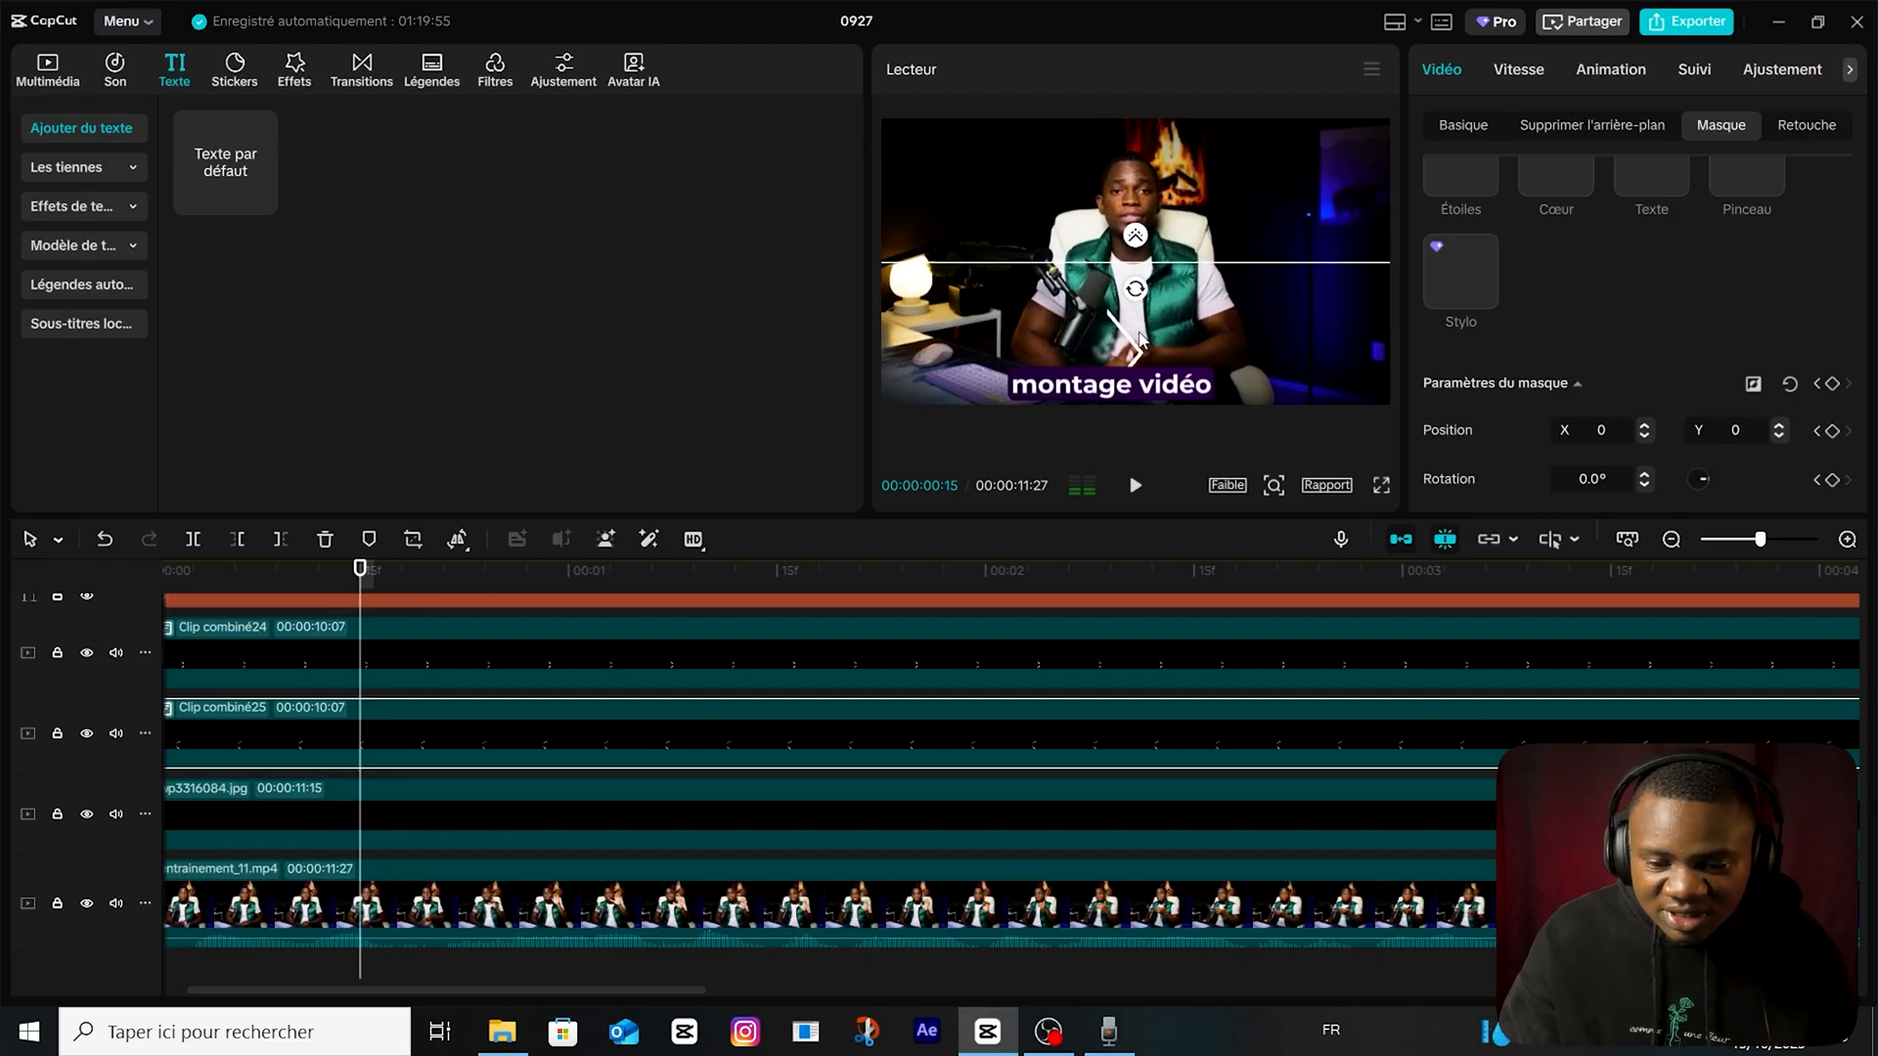
pyautogui.moveTo(485, 648); pyautogui.dragTo(680, 666)
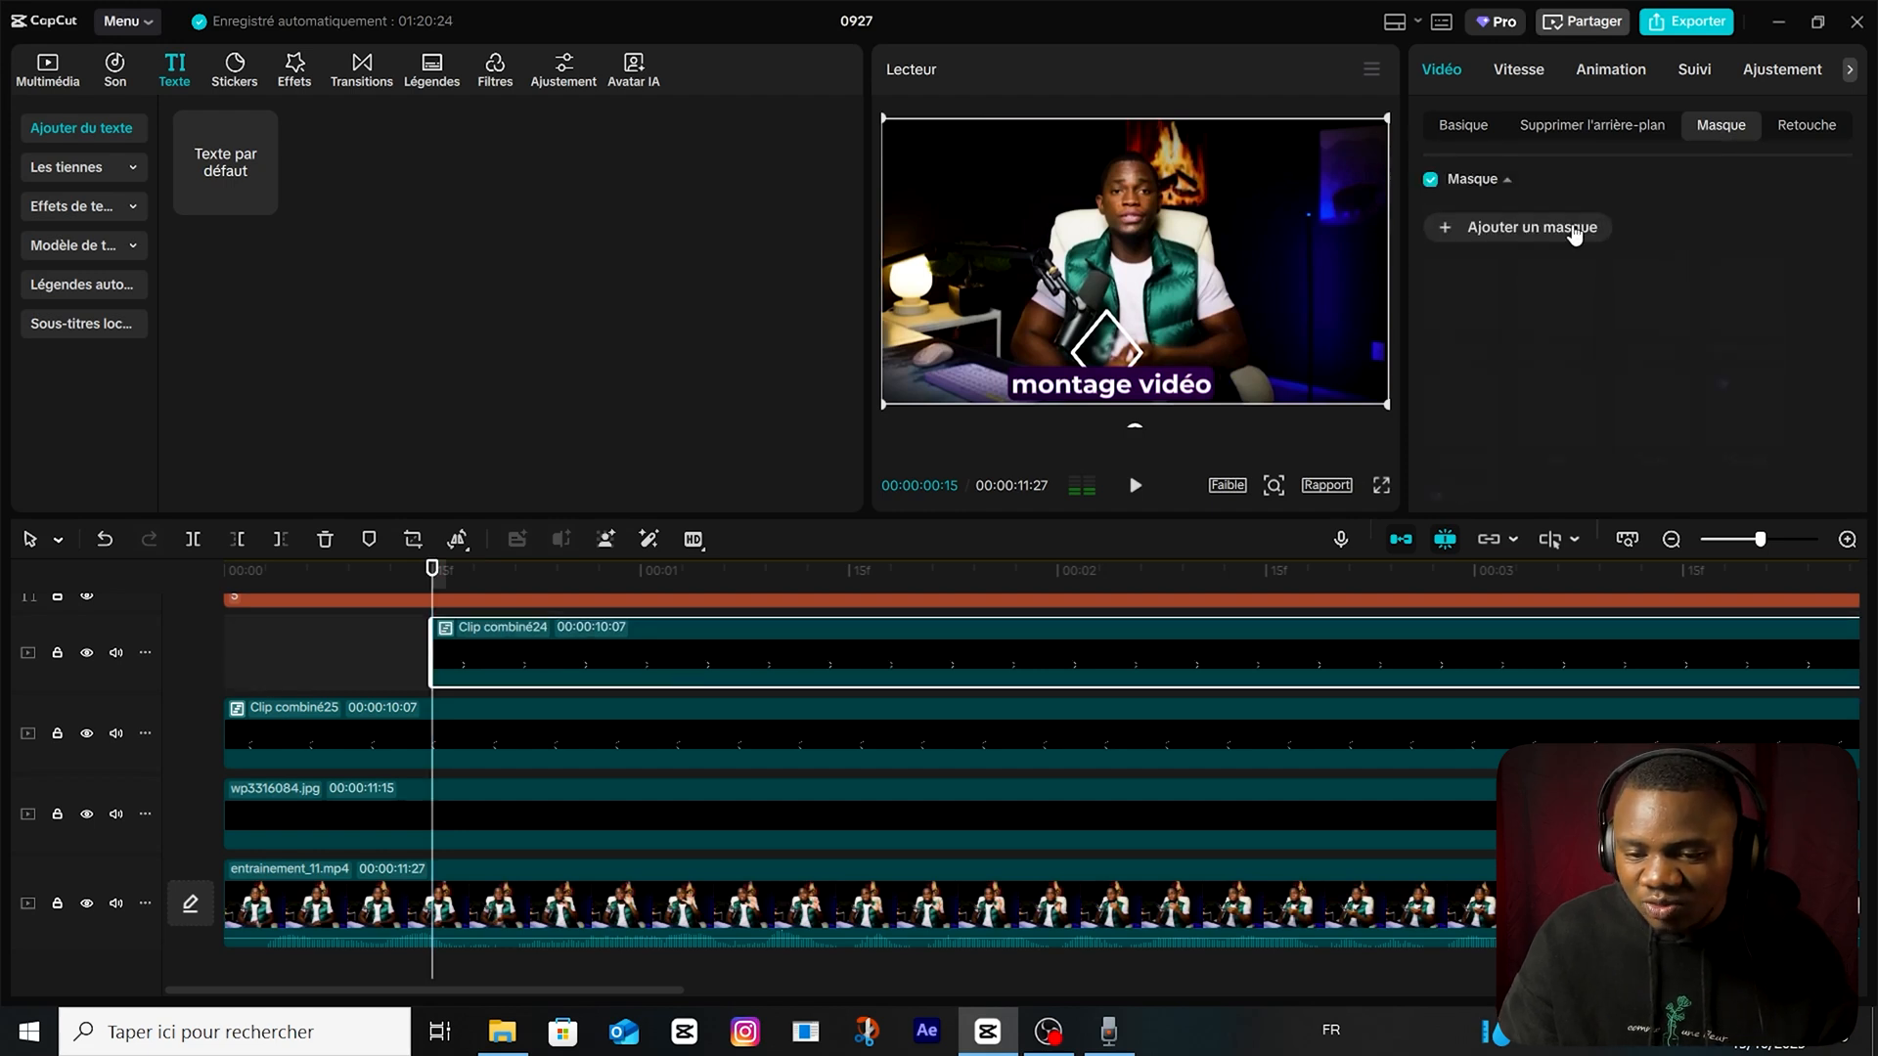
# Add a Diviser mask to Clip combiné24, rotated -185° at X 103, Y -486, and keyframe its parameters at 15 frames.
pyautogui.click(1570, 233)
pyautogui.click(1467, 284)
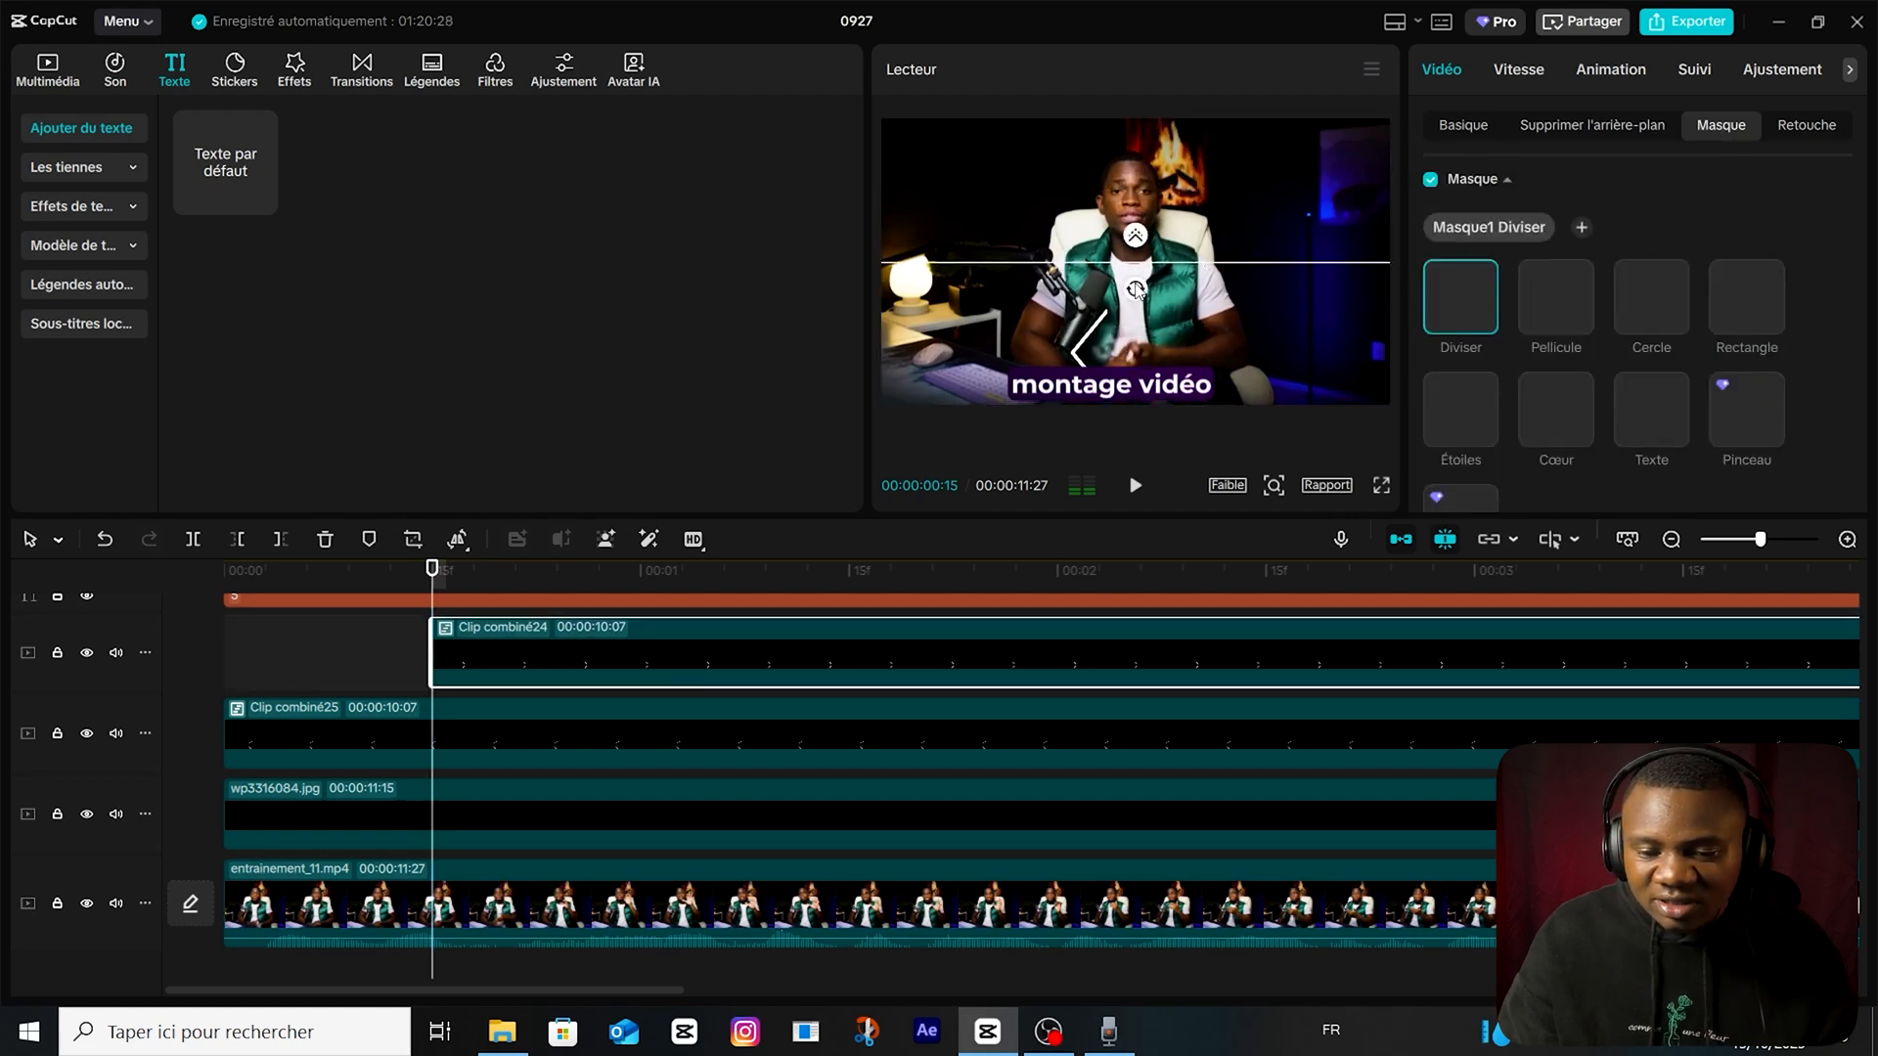
pyautogui.moveTo(1135, 290); pyautogui.dragTo(1140, 234)
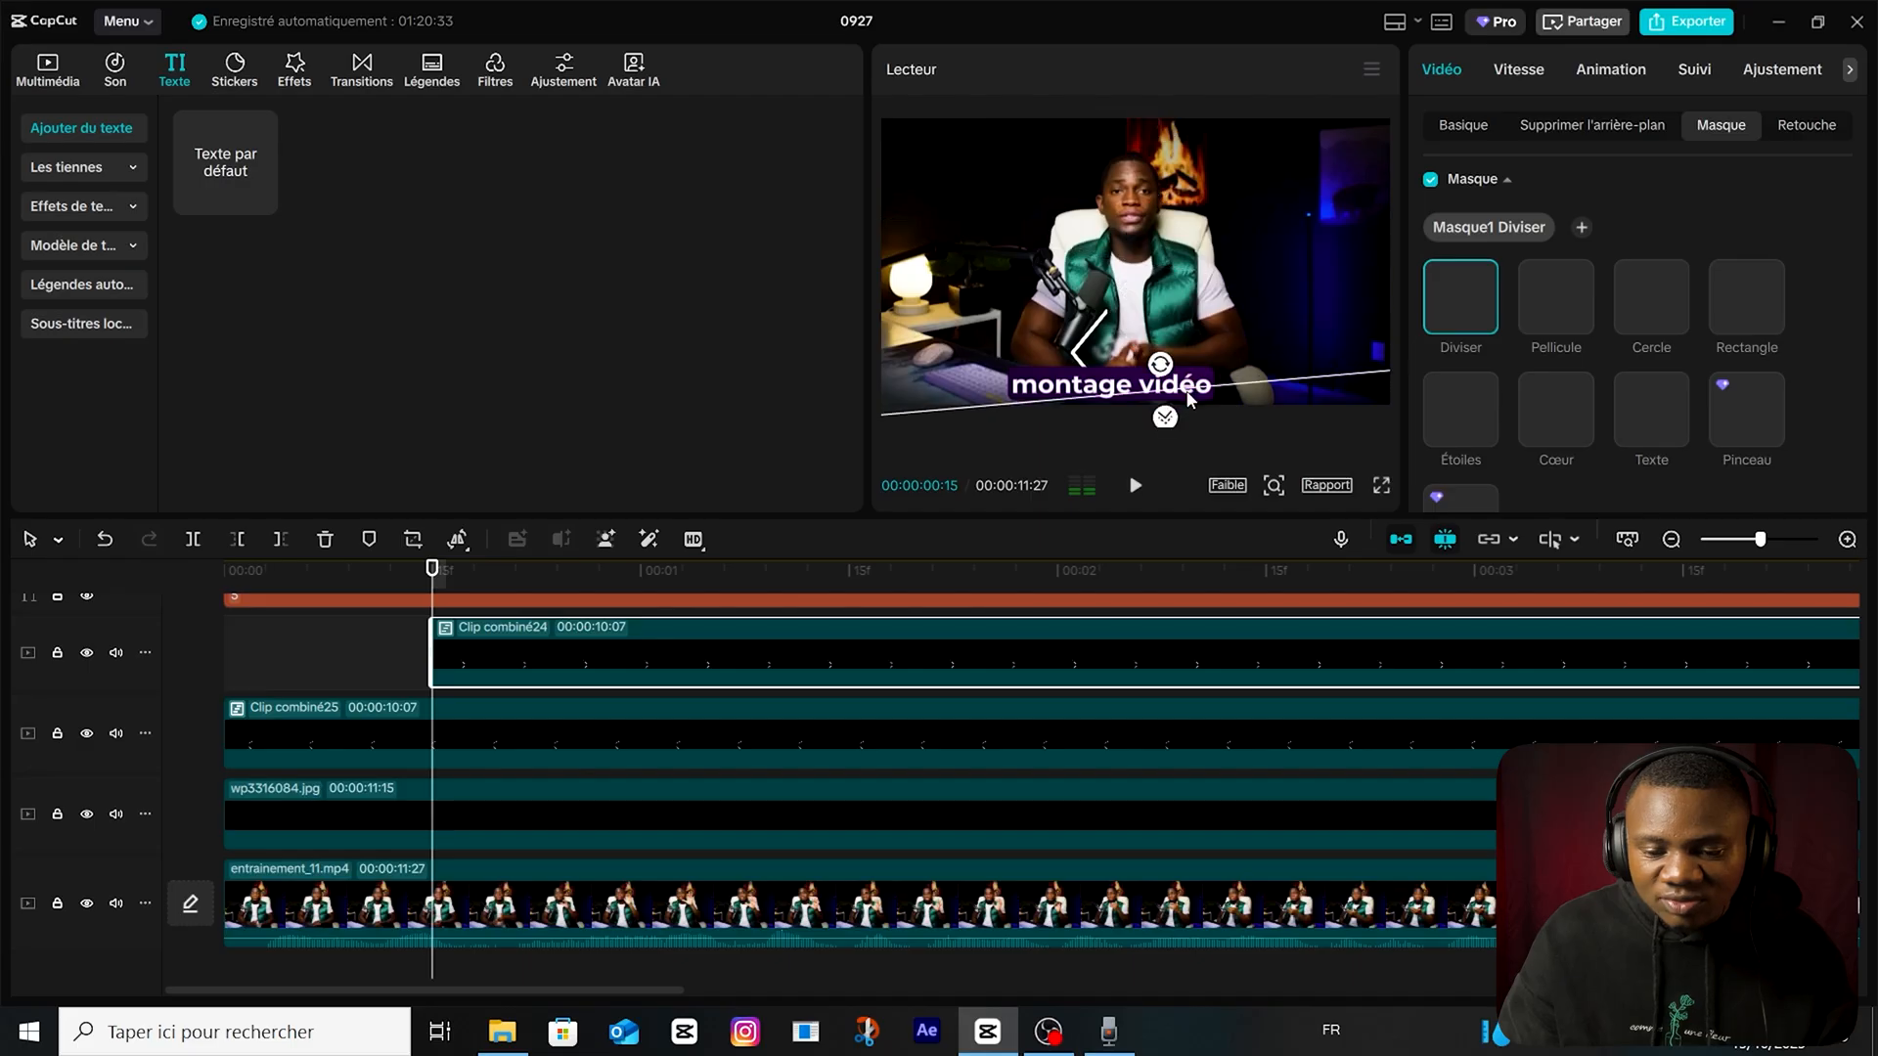
pyautogui.scroll(-3, 1798, 361)
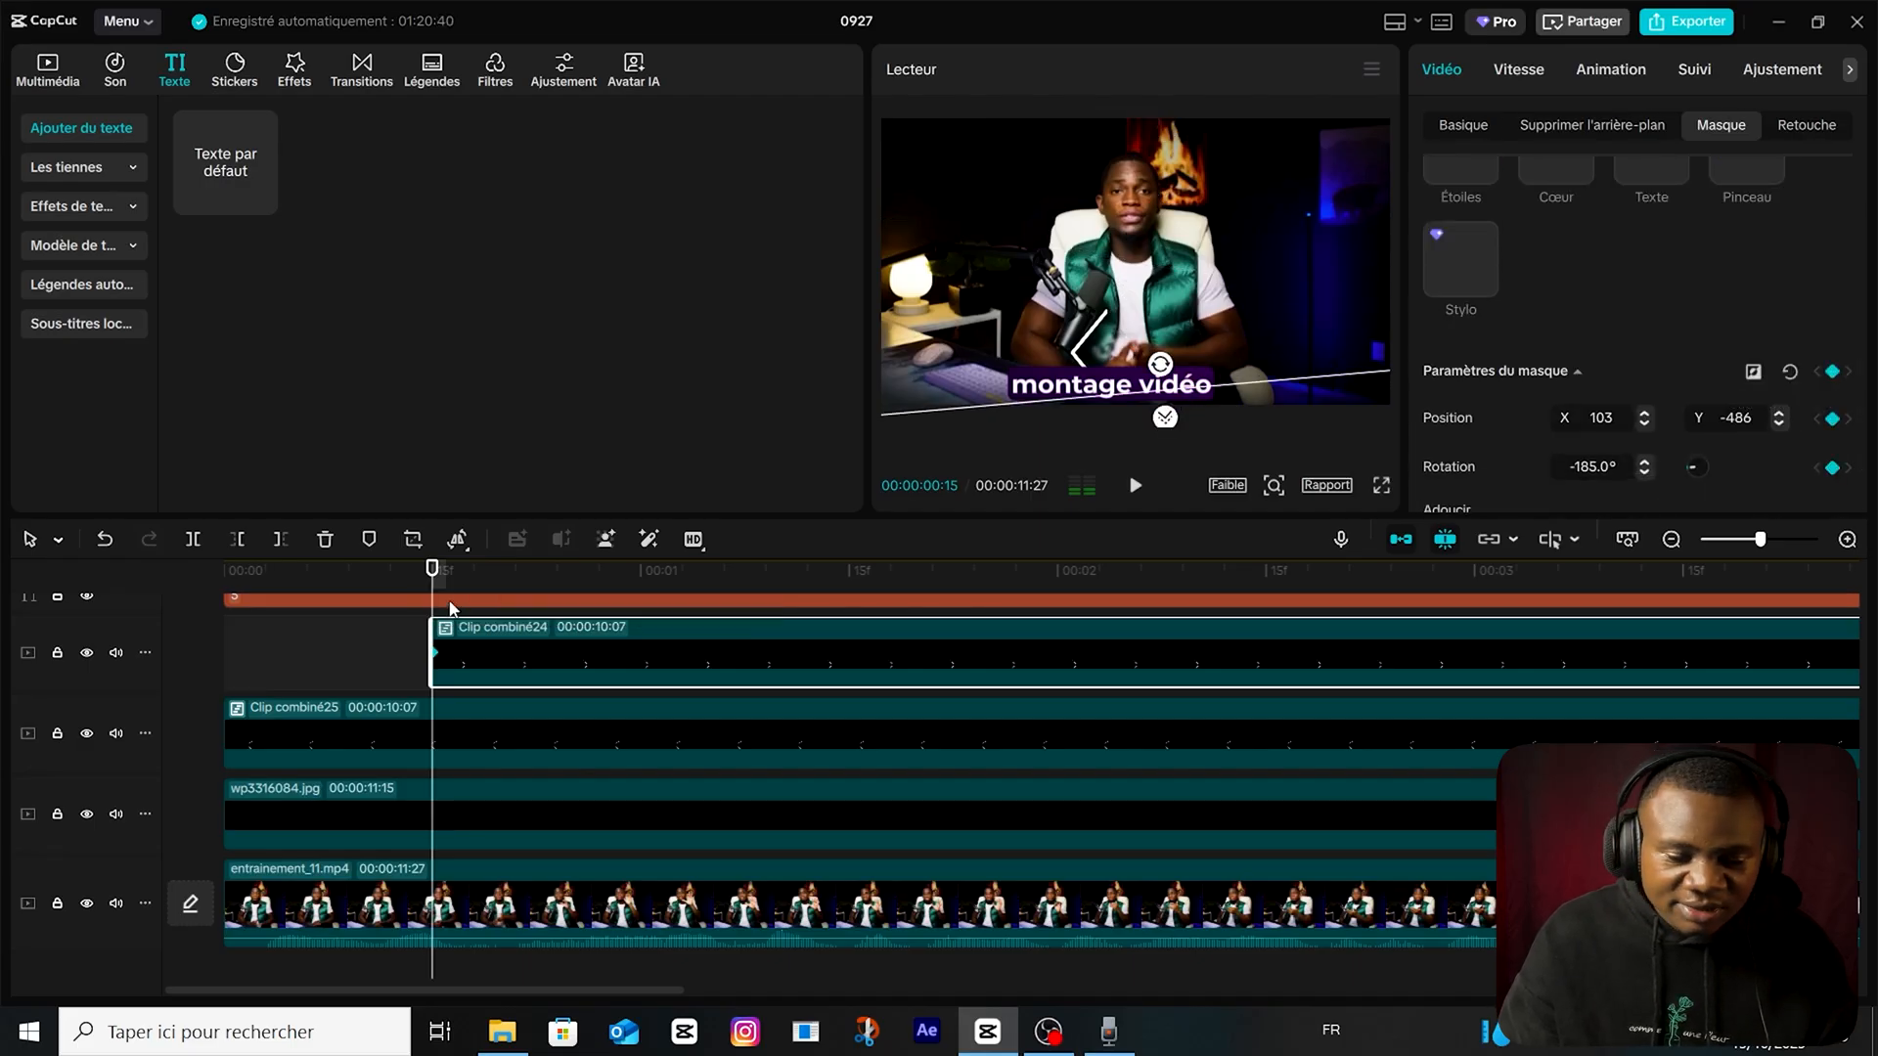
# Keyframe Clip combiné24's mask position at Y 372 at 1 second and preview the diamond's reveal.
pyautogui.moveTo(646, 576); pyautogui.dragTo(641, 577)
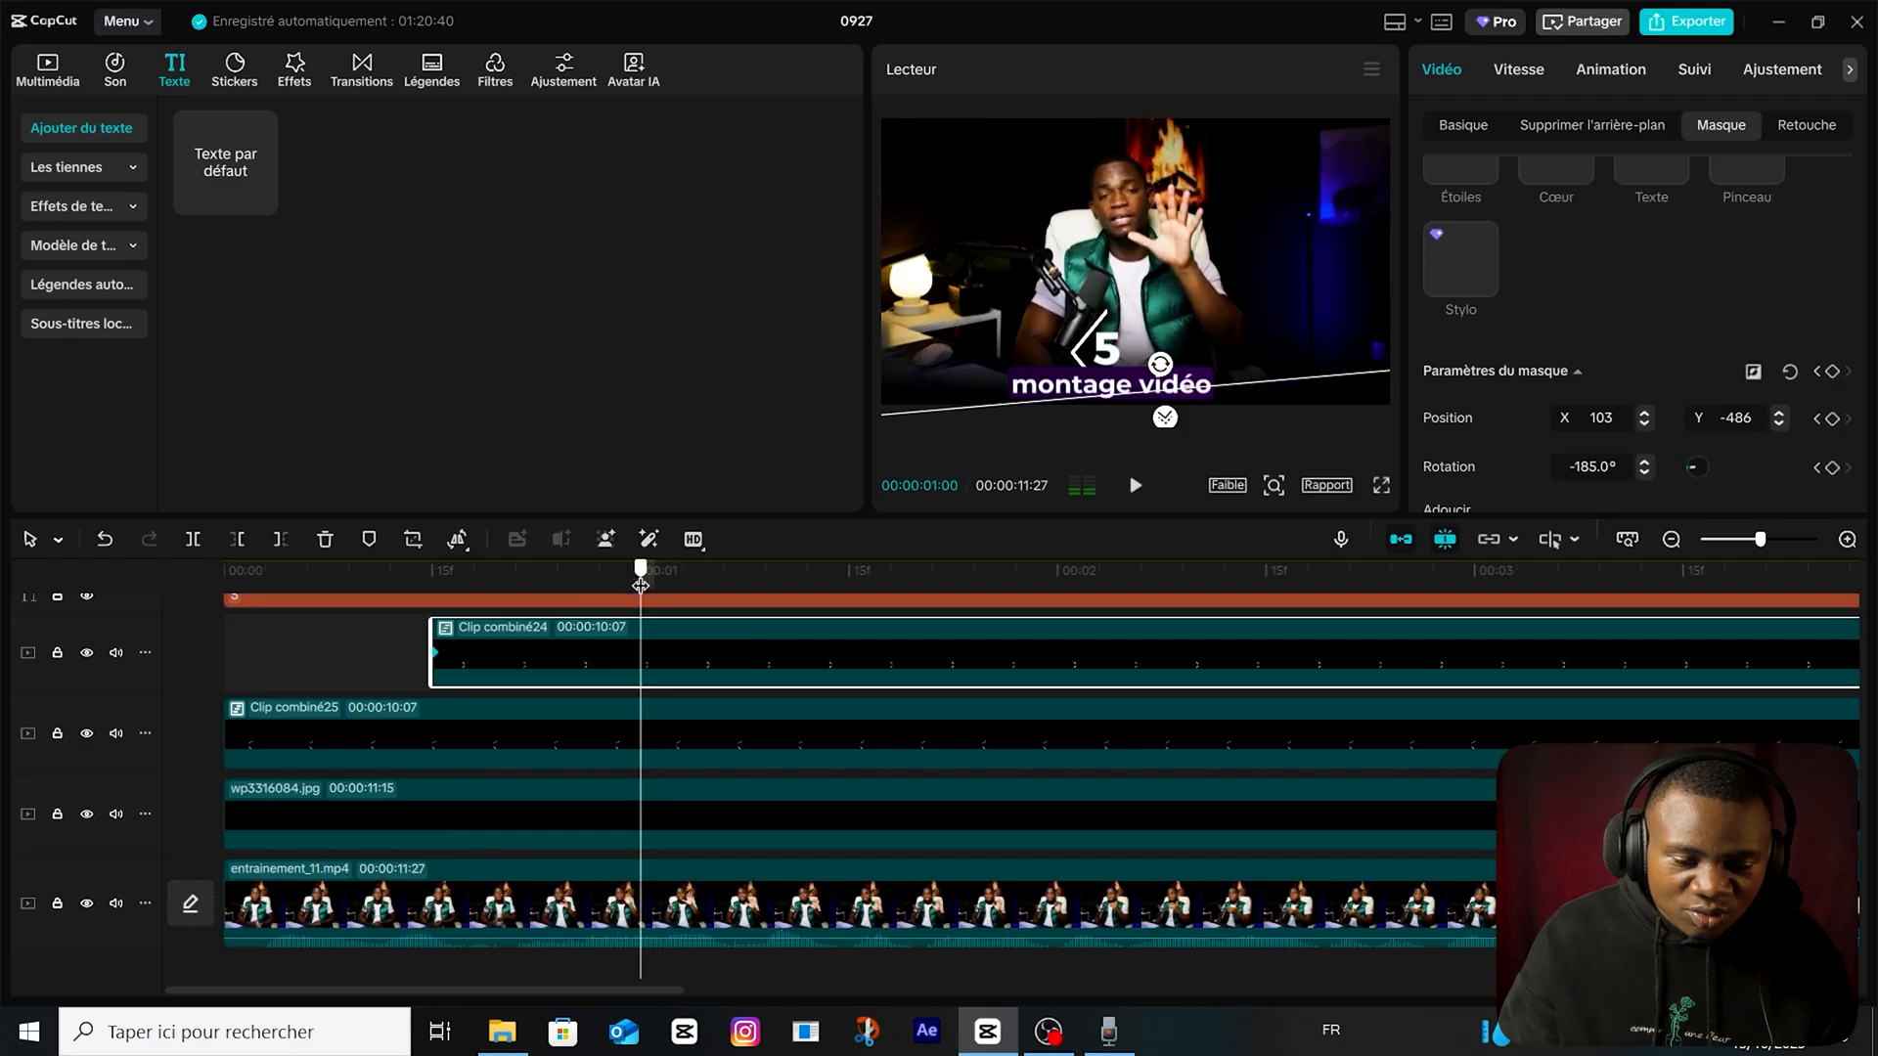
pyautogui.moveTo(1267, 381); pyautogui.dragTo(1274, 151)
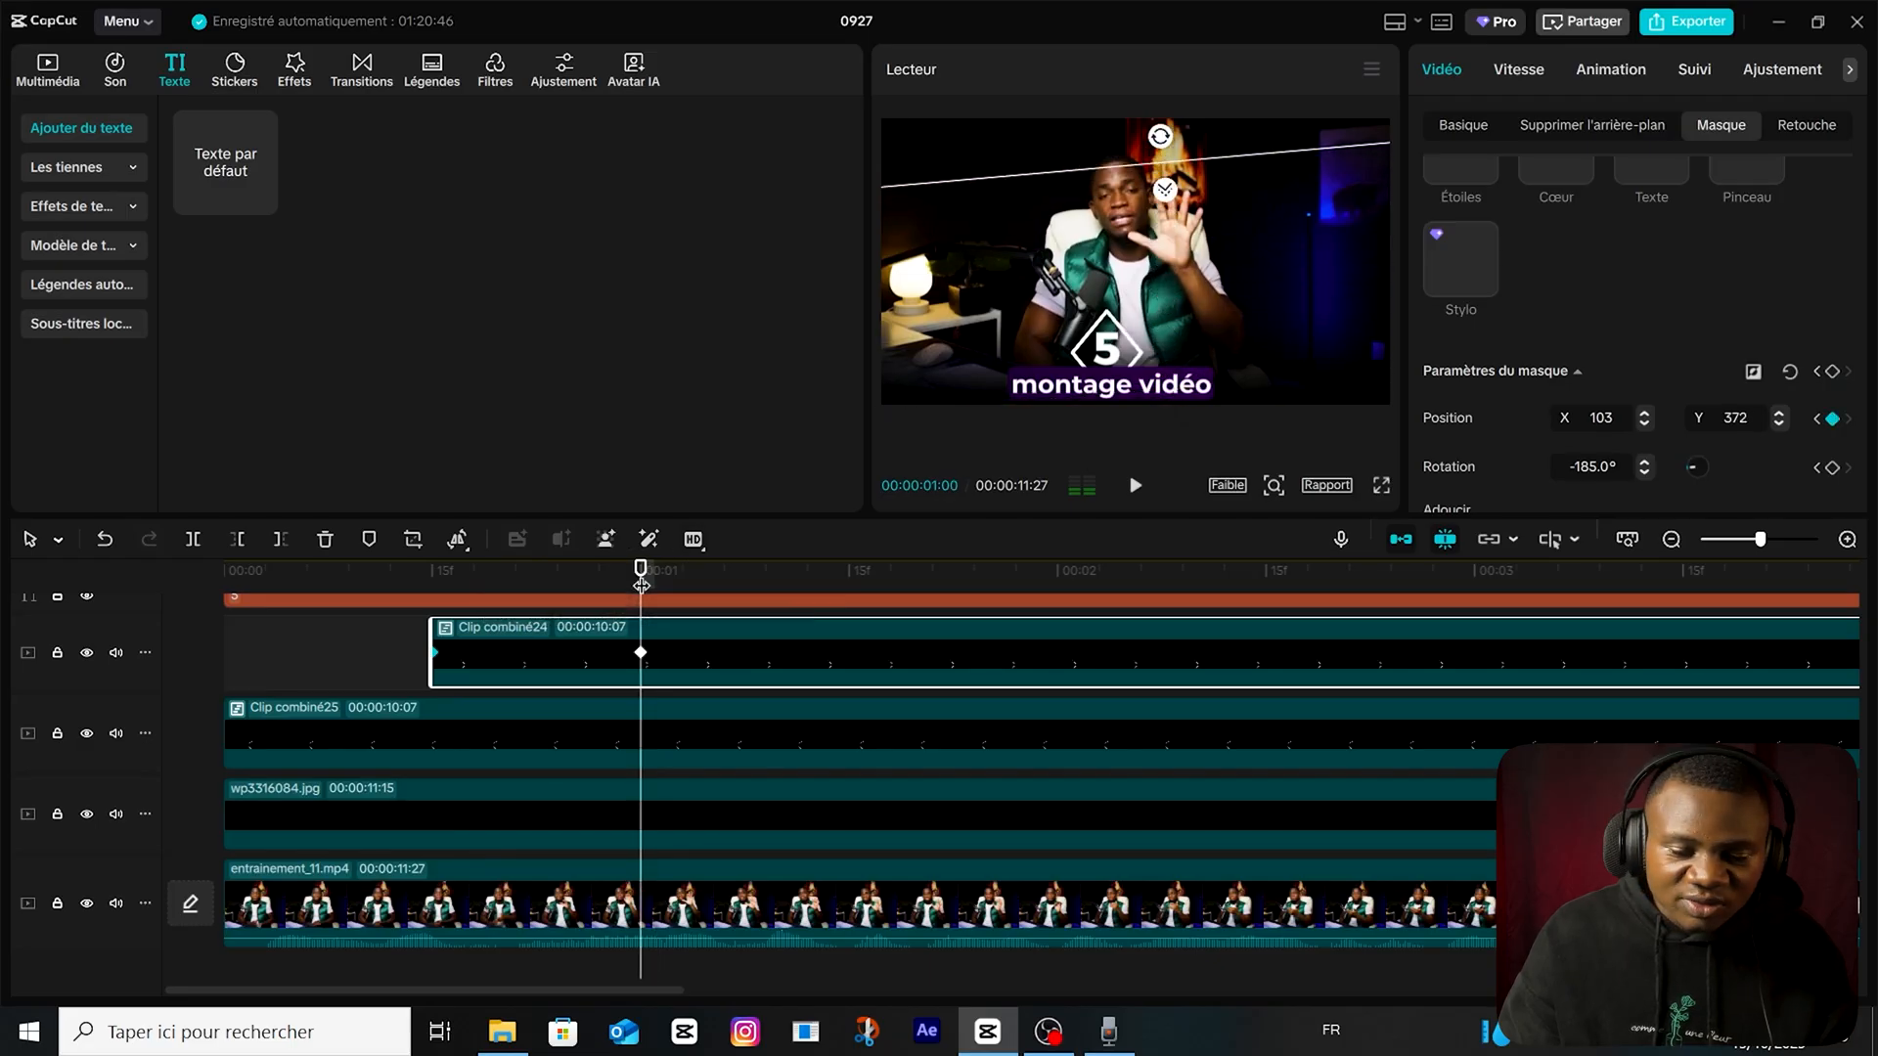
pyautogui.moveTo(640, 577); pyautogui.dragTo(193, 551)
pyautogui.press('space')
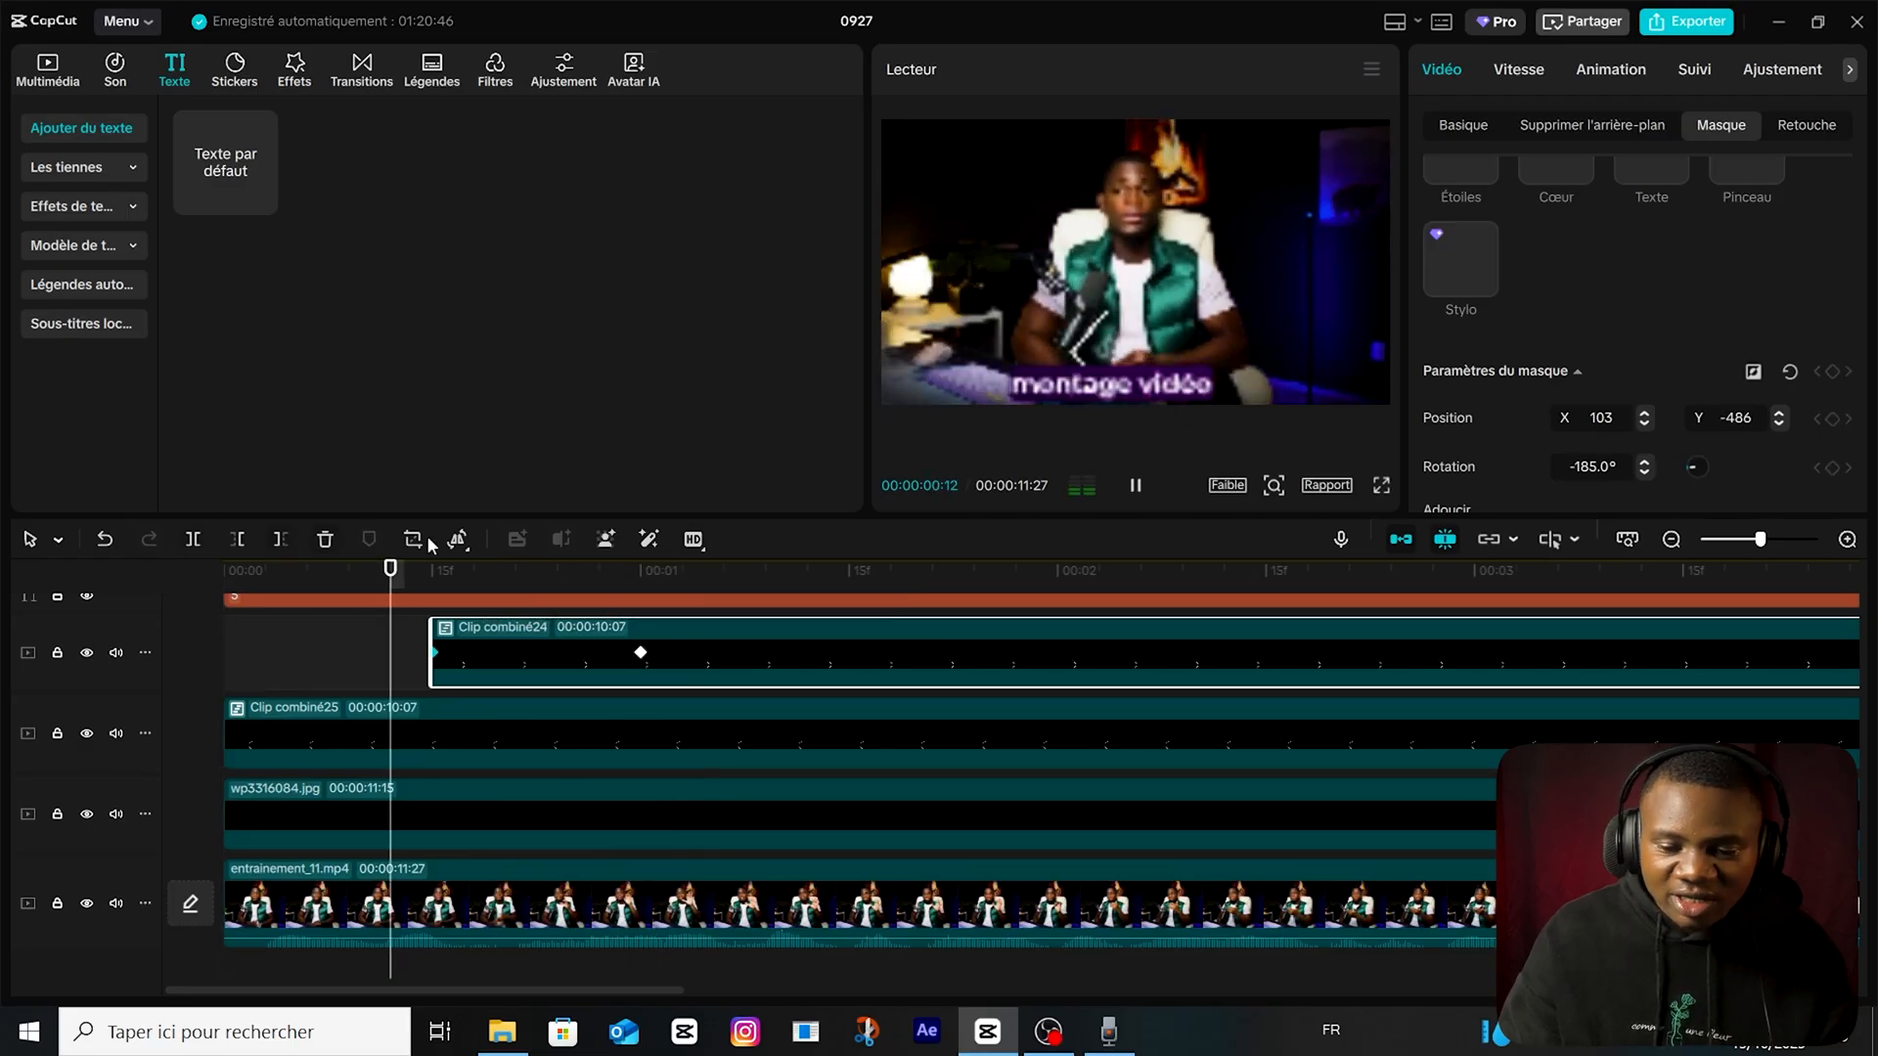
pyautogui.press('space')
# Shift the "montage vidéo" text clip to start at 1 second.
pyautogui.scroll(2, 483, 712)
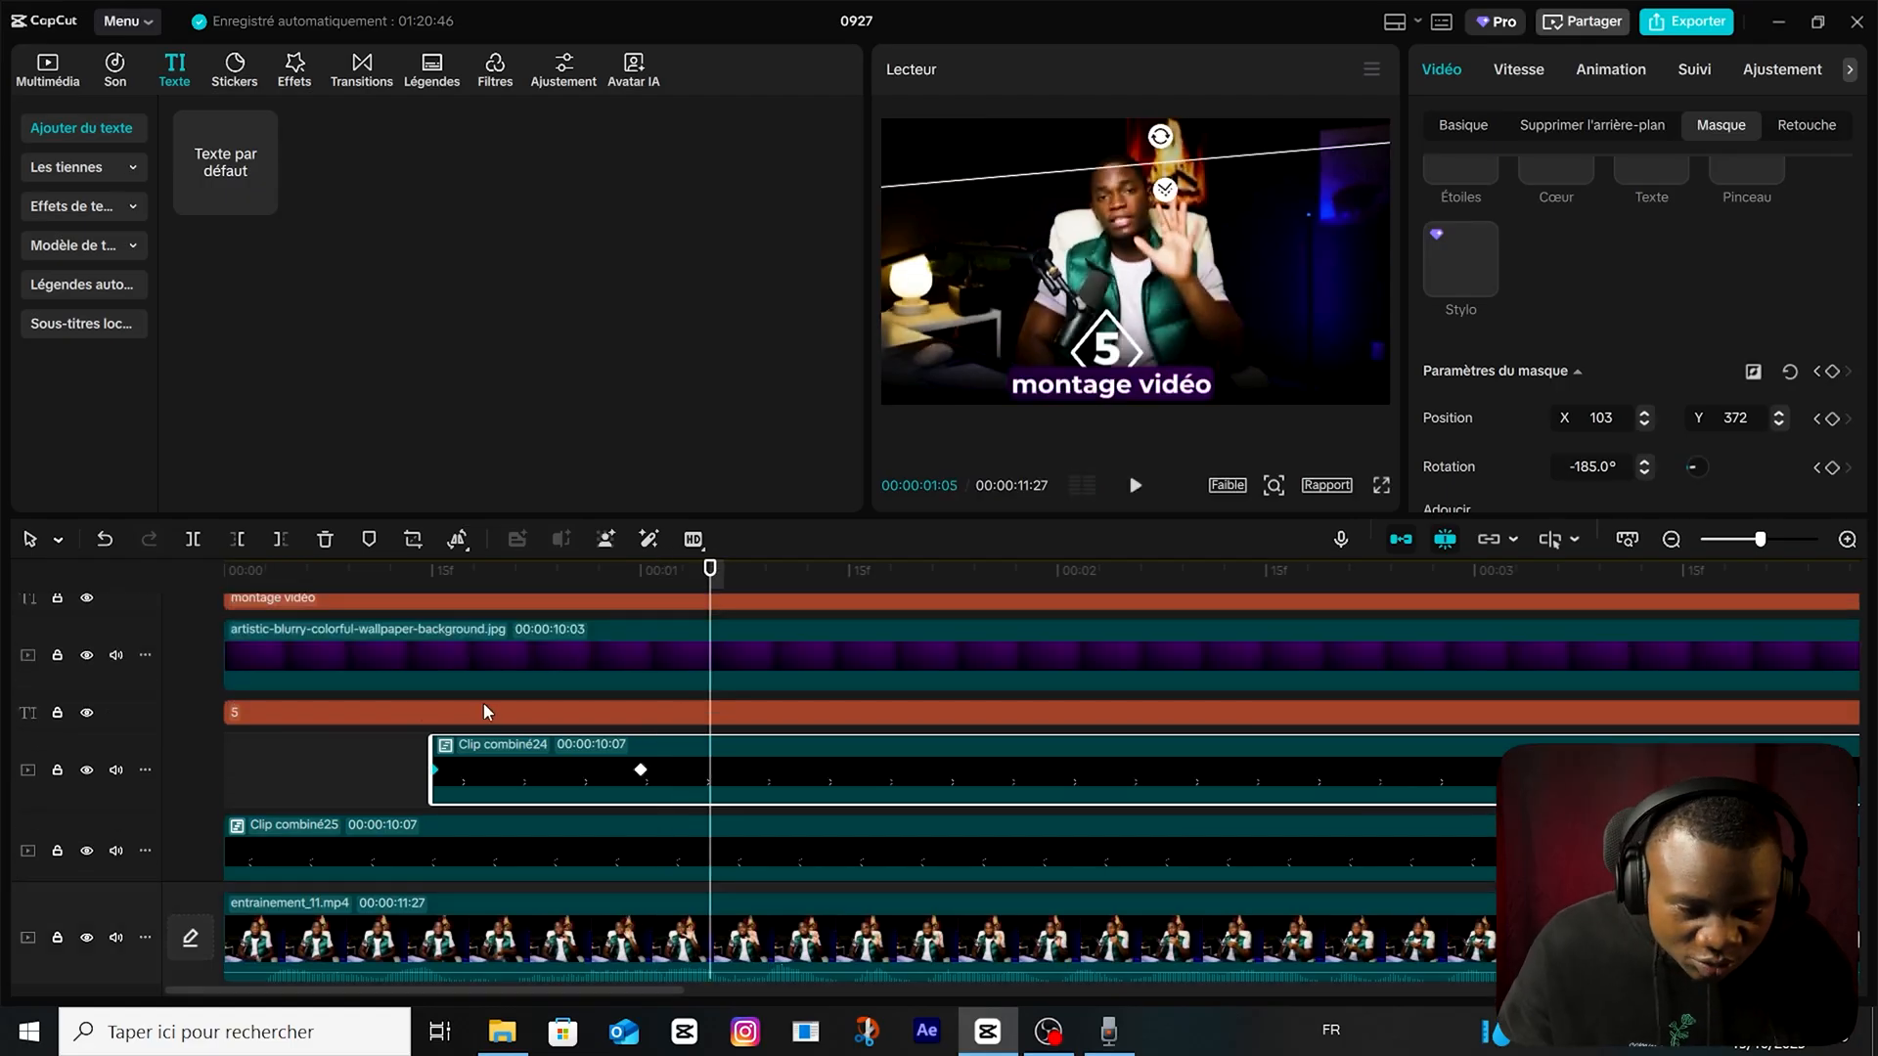
pyautogui.scroll(1, 407, 673)
pyautogui.moveTo(328, 671); pyautogui.dragTo(641, 726)
# Keyframe the purple background image's scale at 100% at 1 second and shrink it at the timeline start, then preview the growth.
pyautogui.click(640, 729)
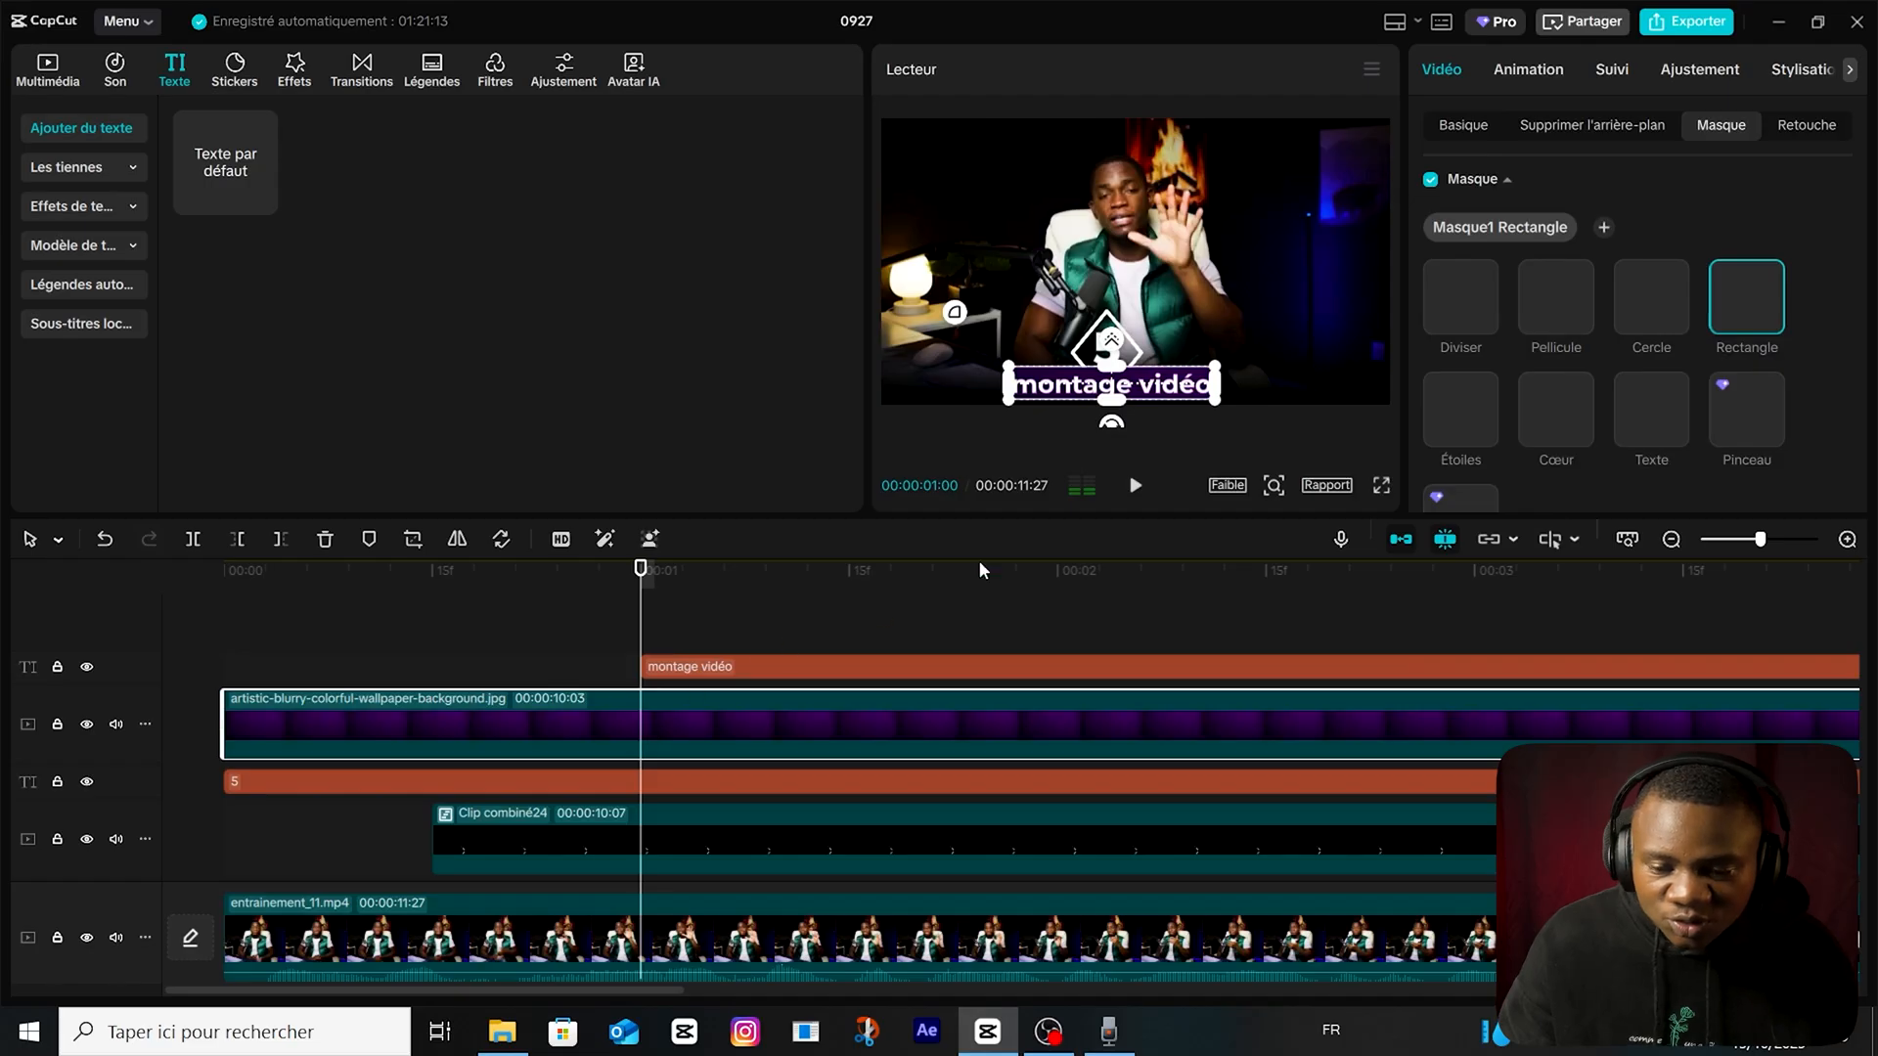
pyautogui.click(1453, 136)
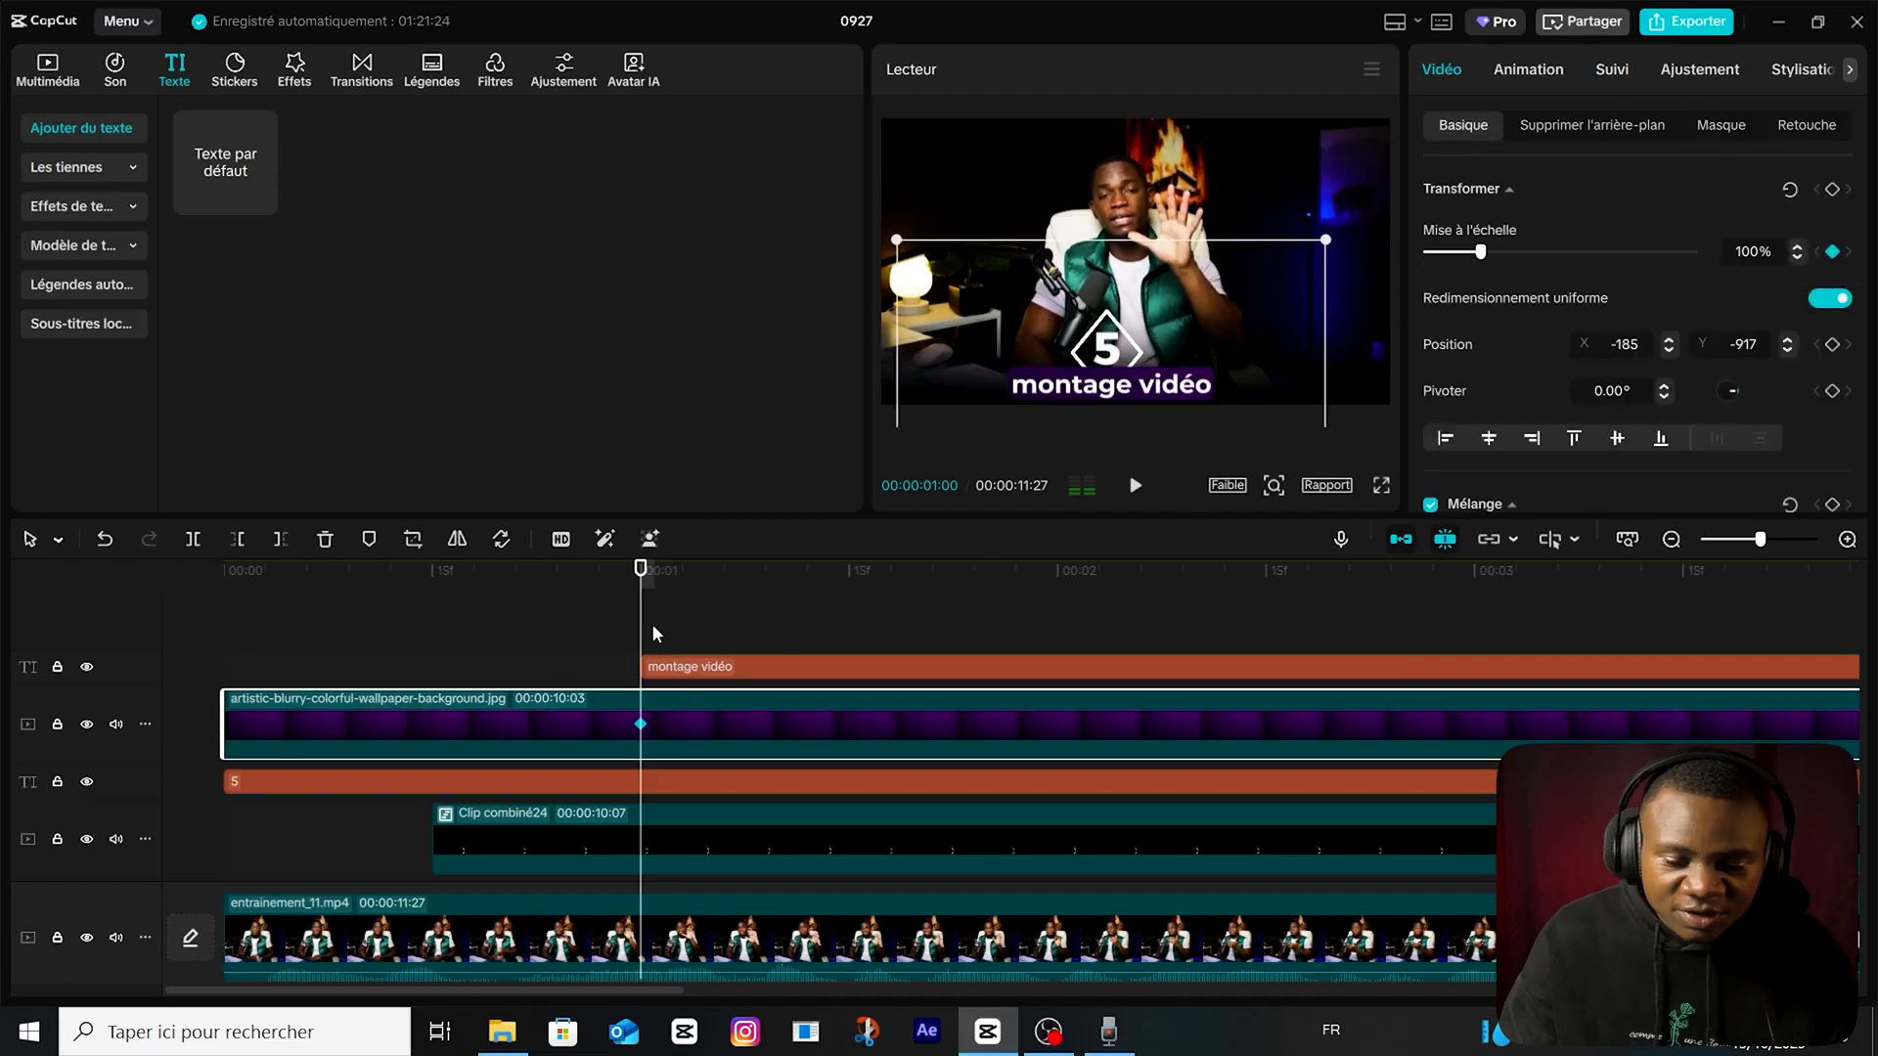
pyautogui.press('Home')
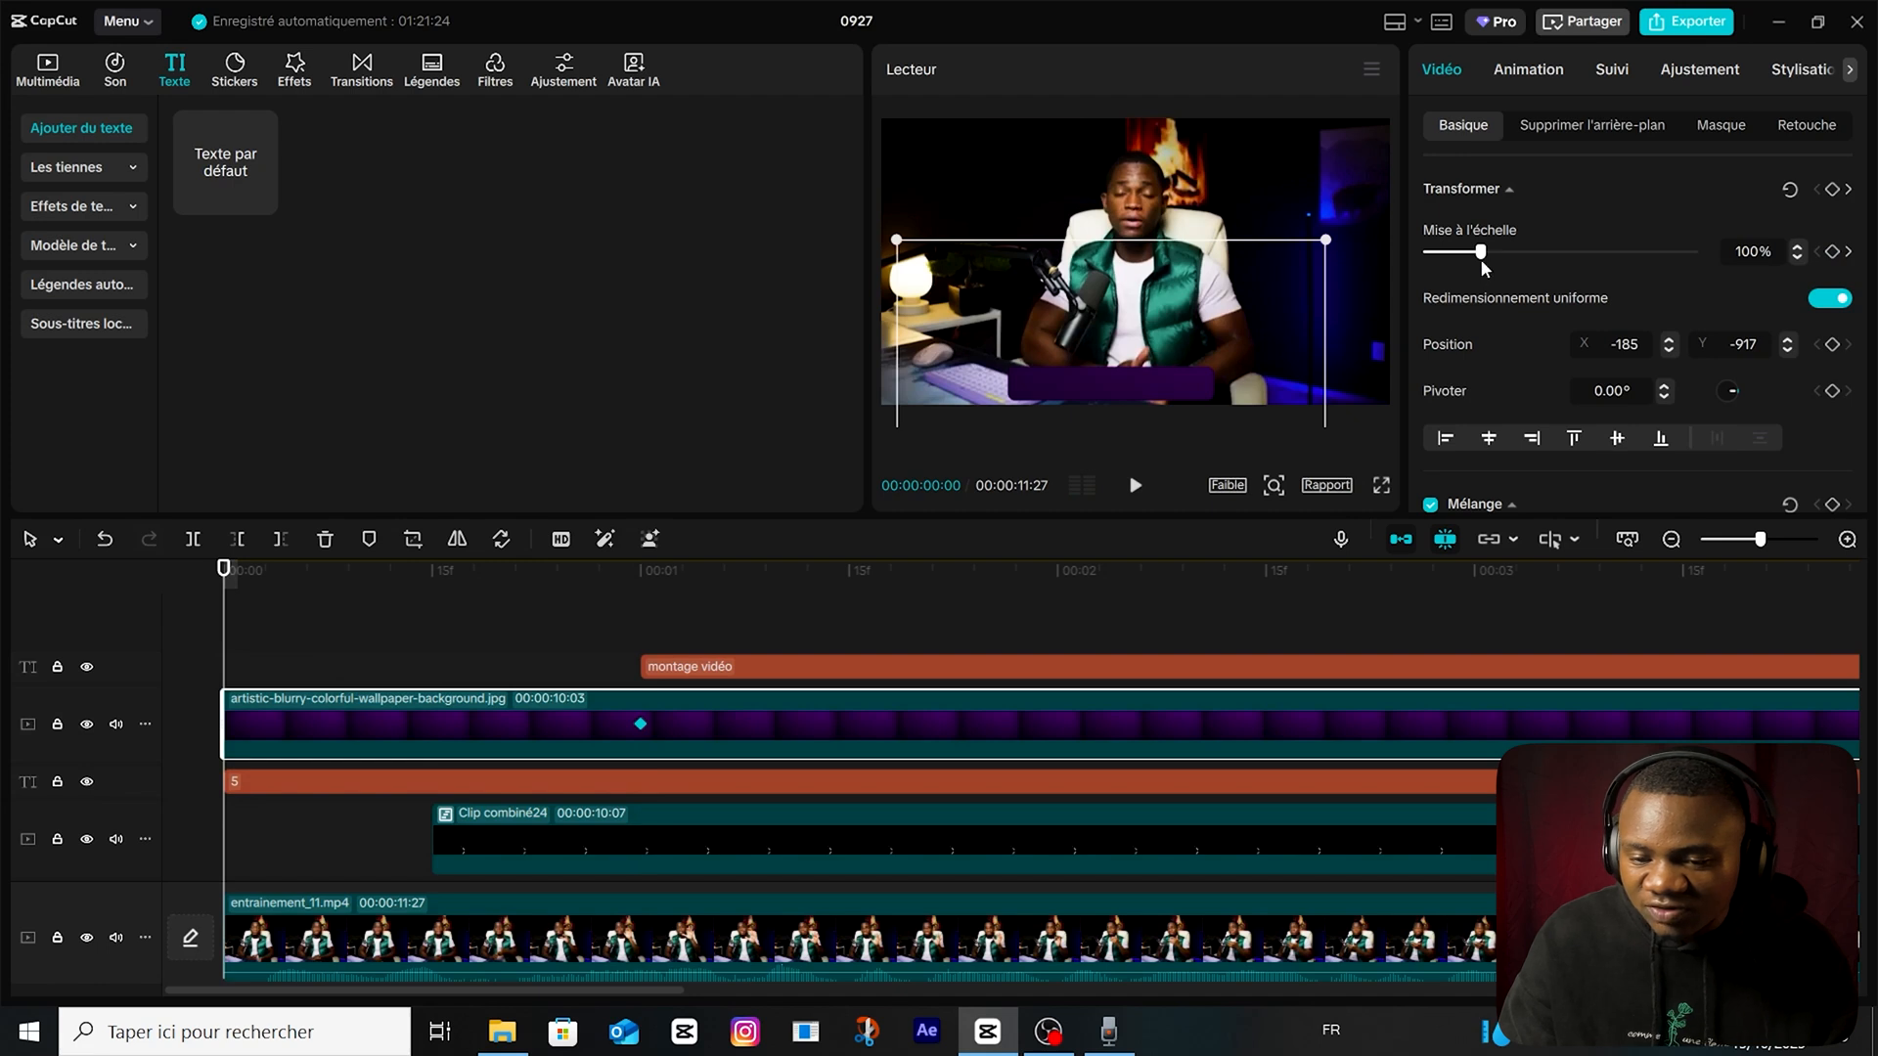
pyautogui.click(645, 614)
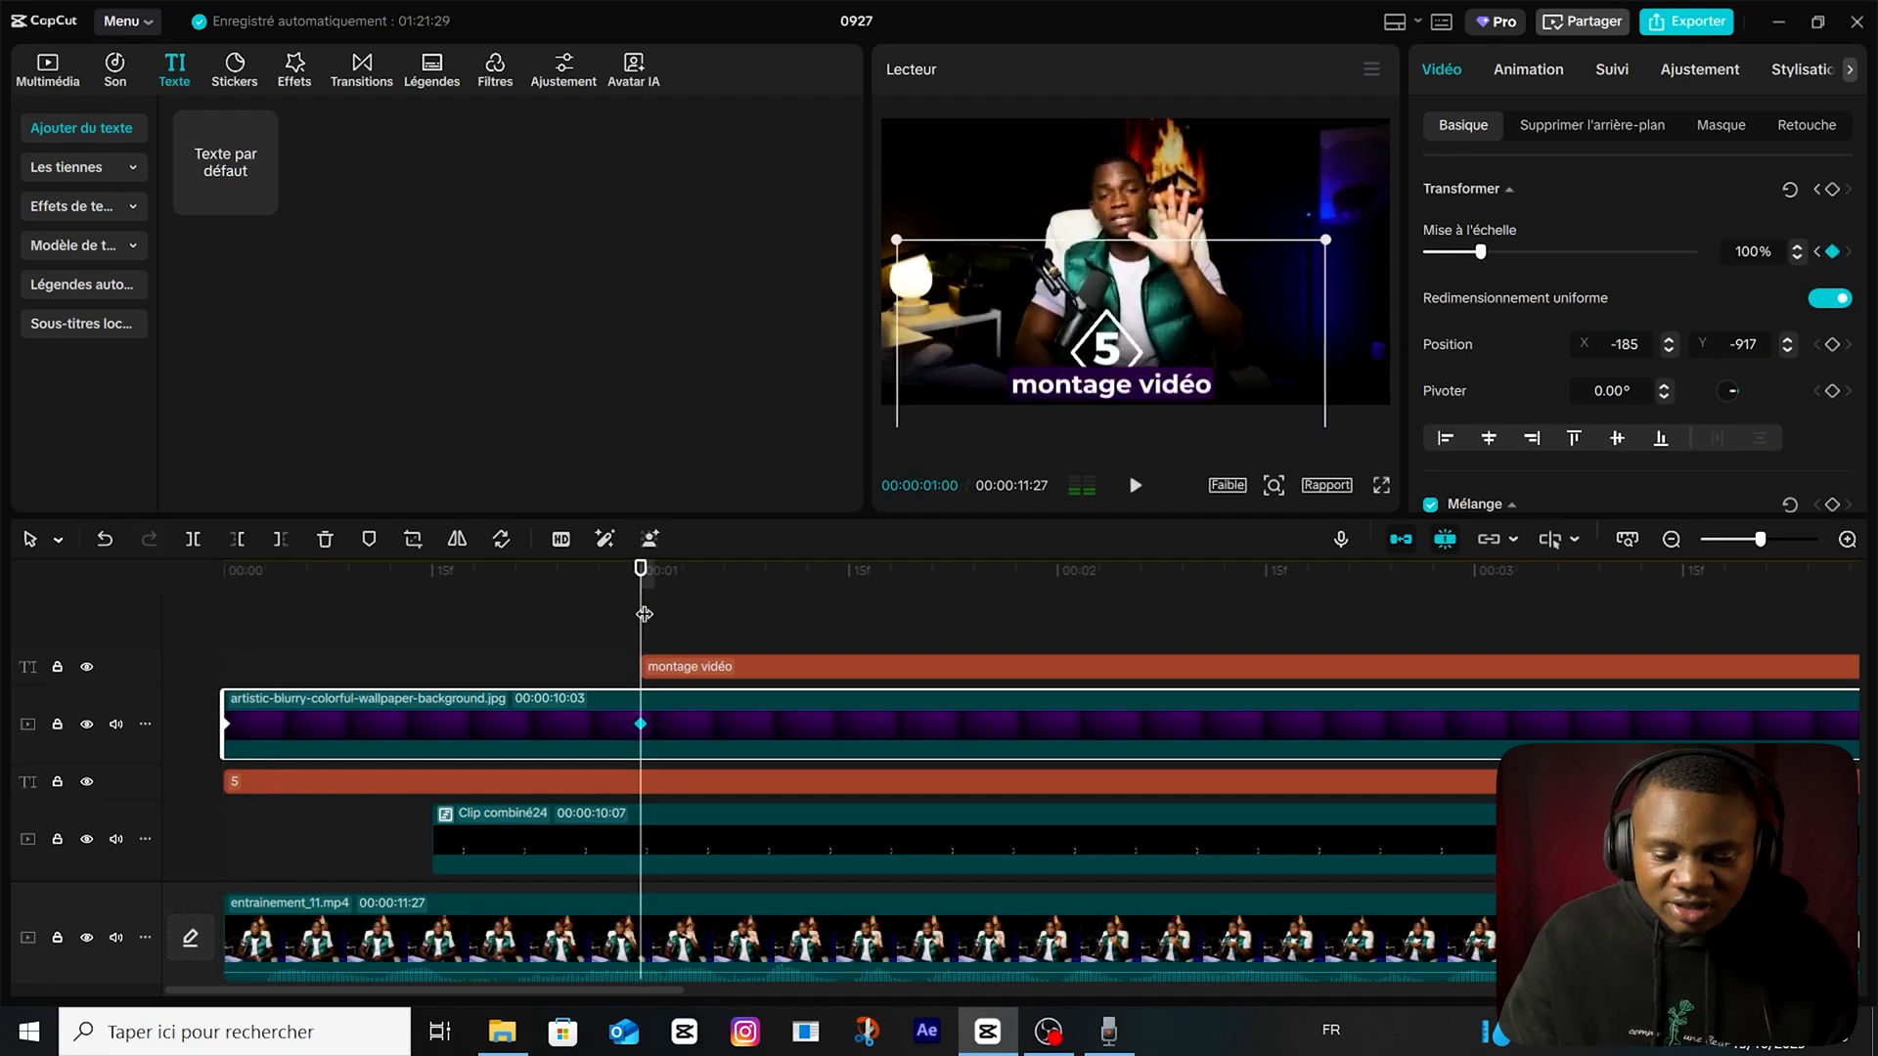
pyautogui.press('Home')
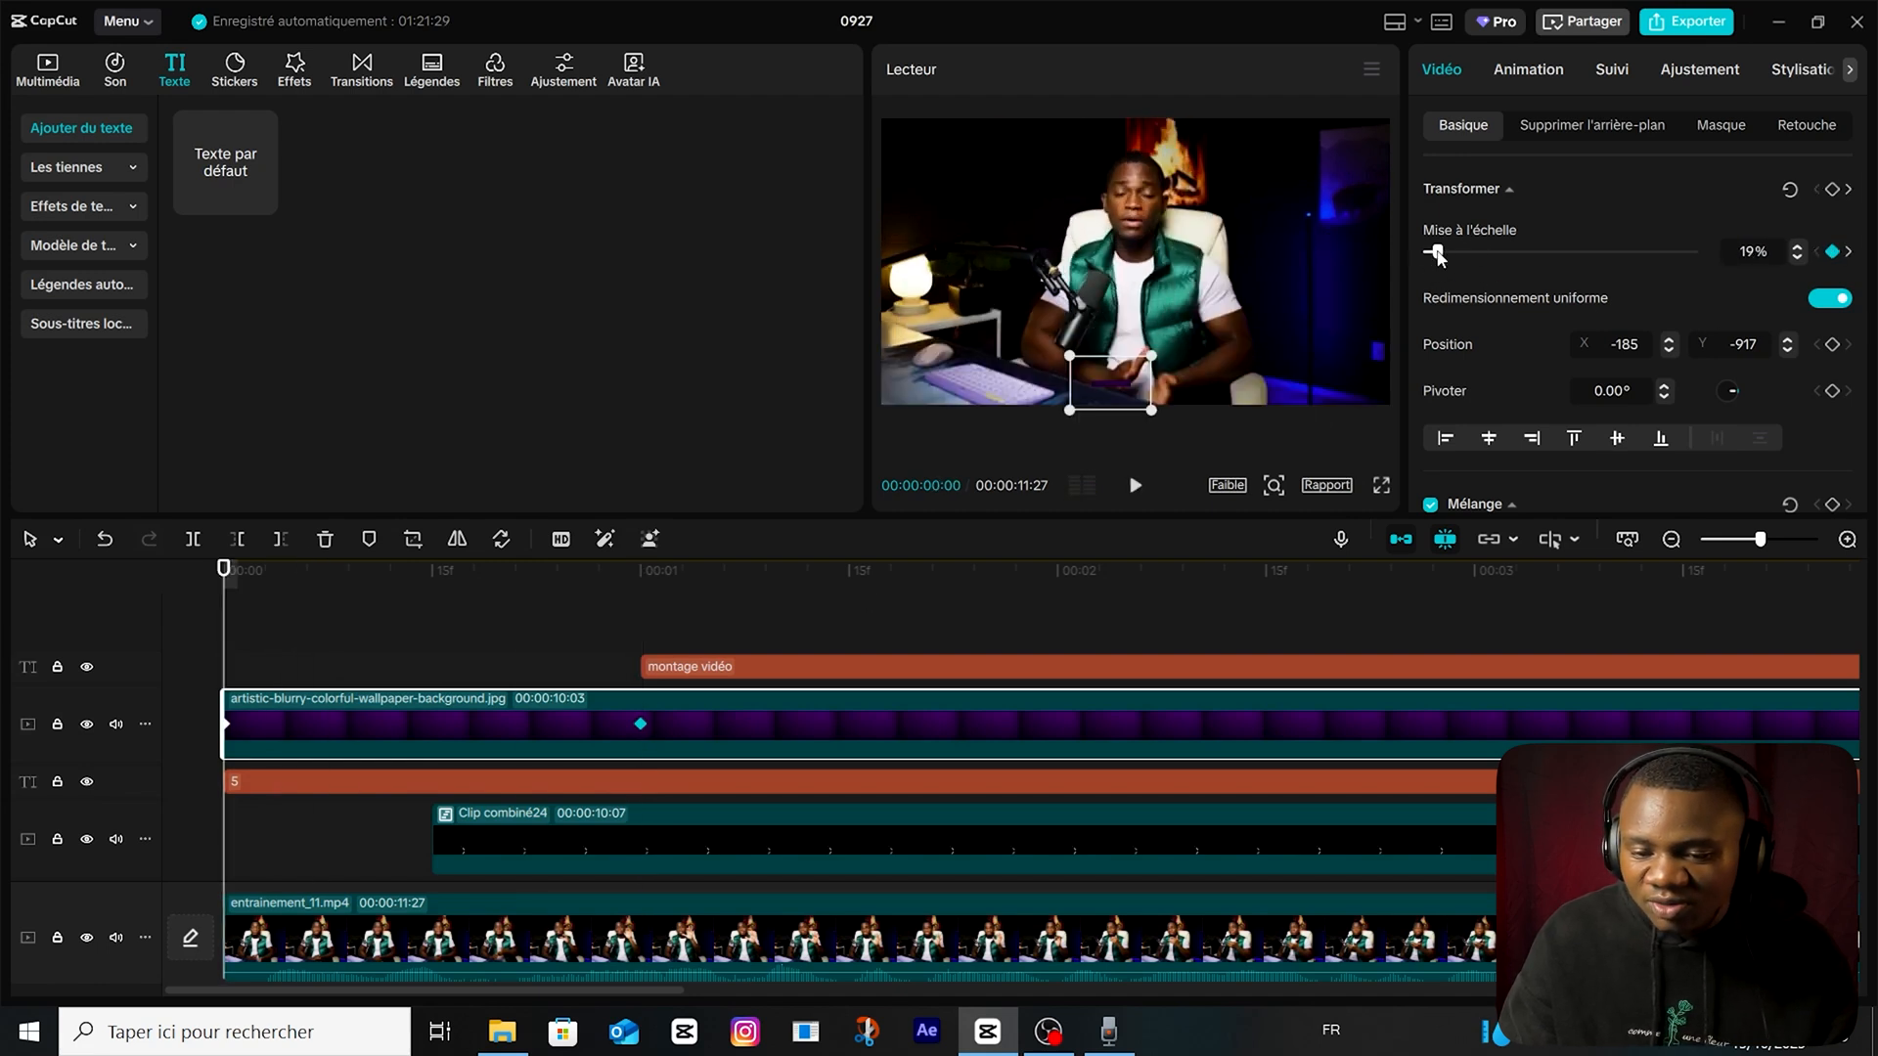
pyautogui.press('space')
# Apply the S-shaped "Accél…côtés" preset curve to the background image's scale animation.
pyautogui.rightClick(640, 723)
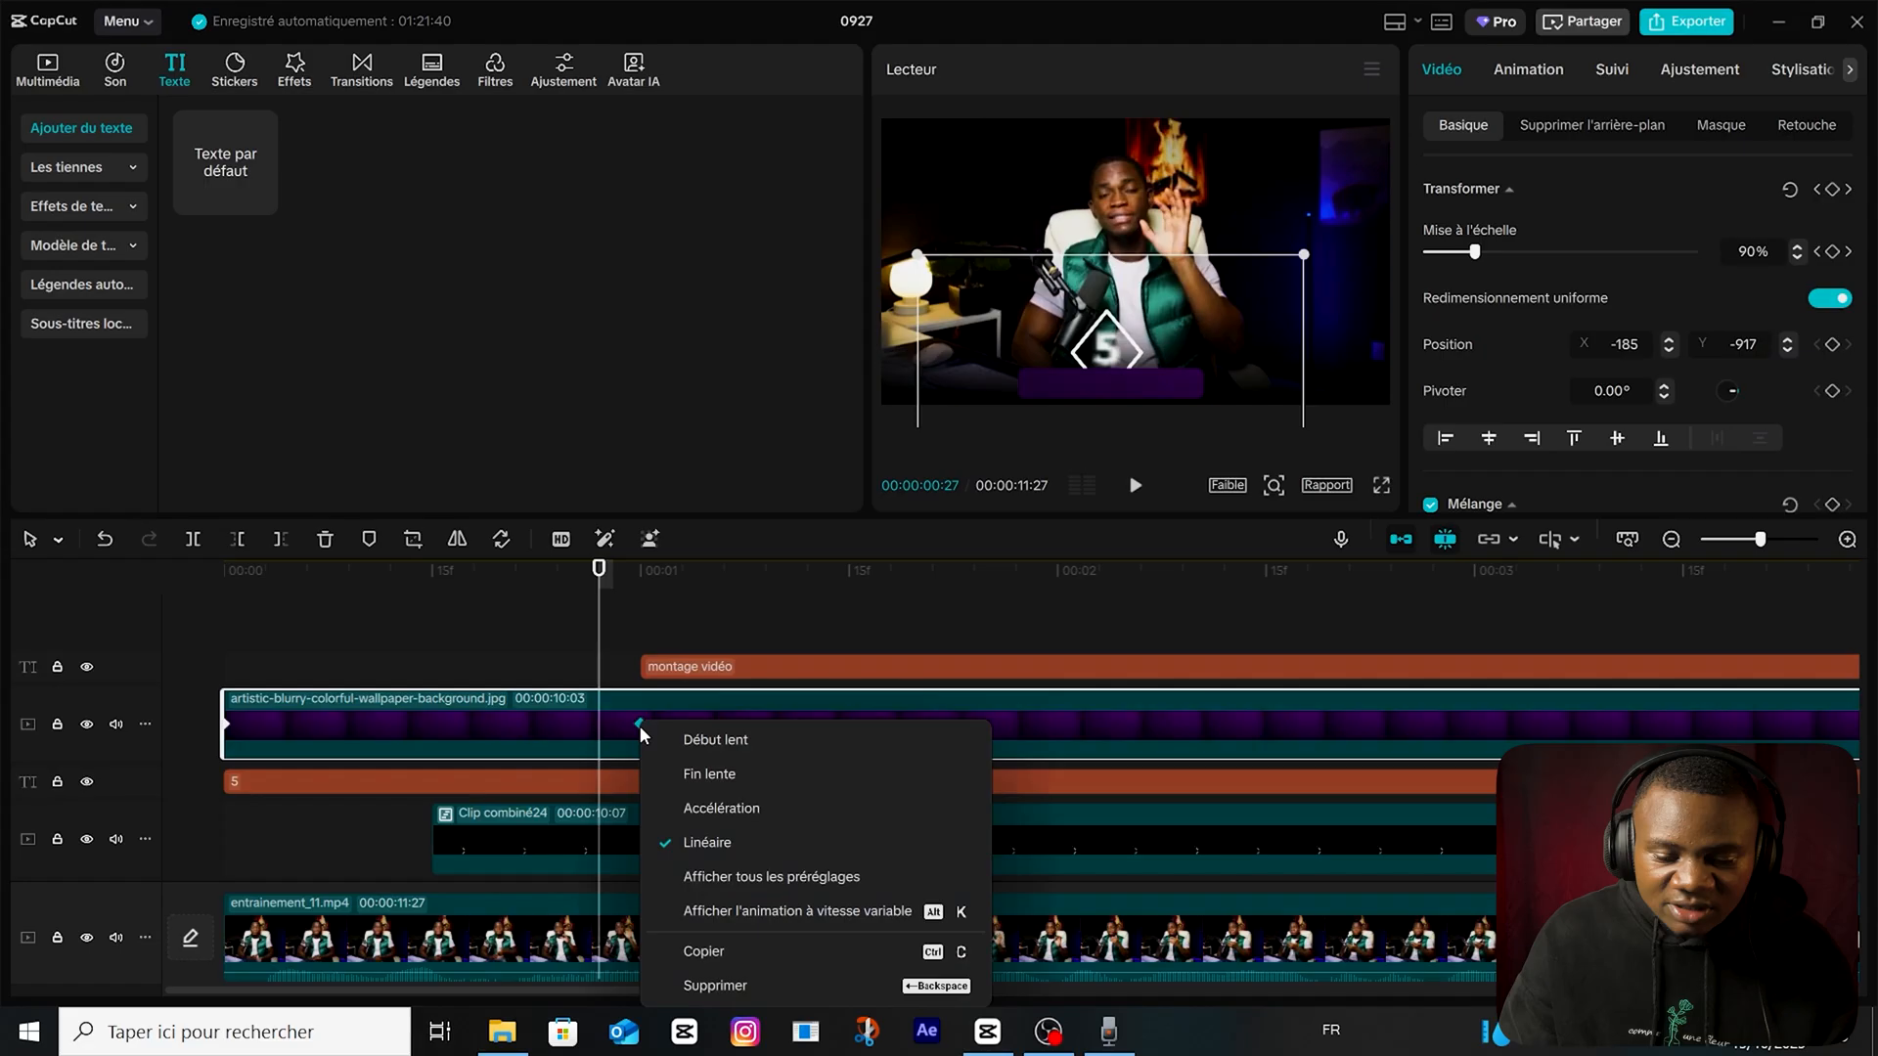
pyautogui.click(867, 874)
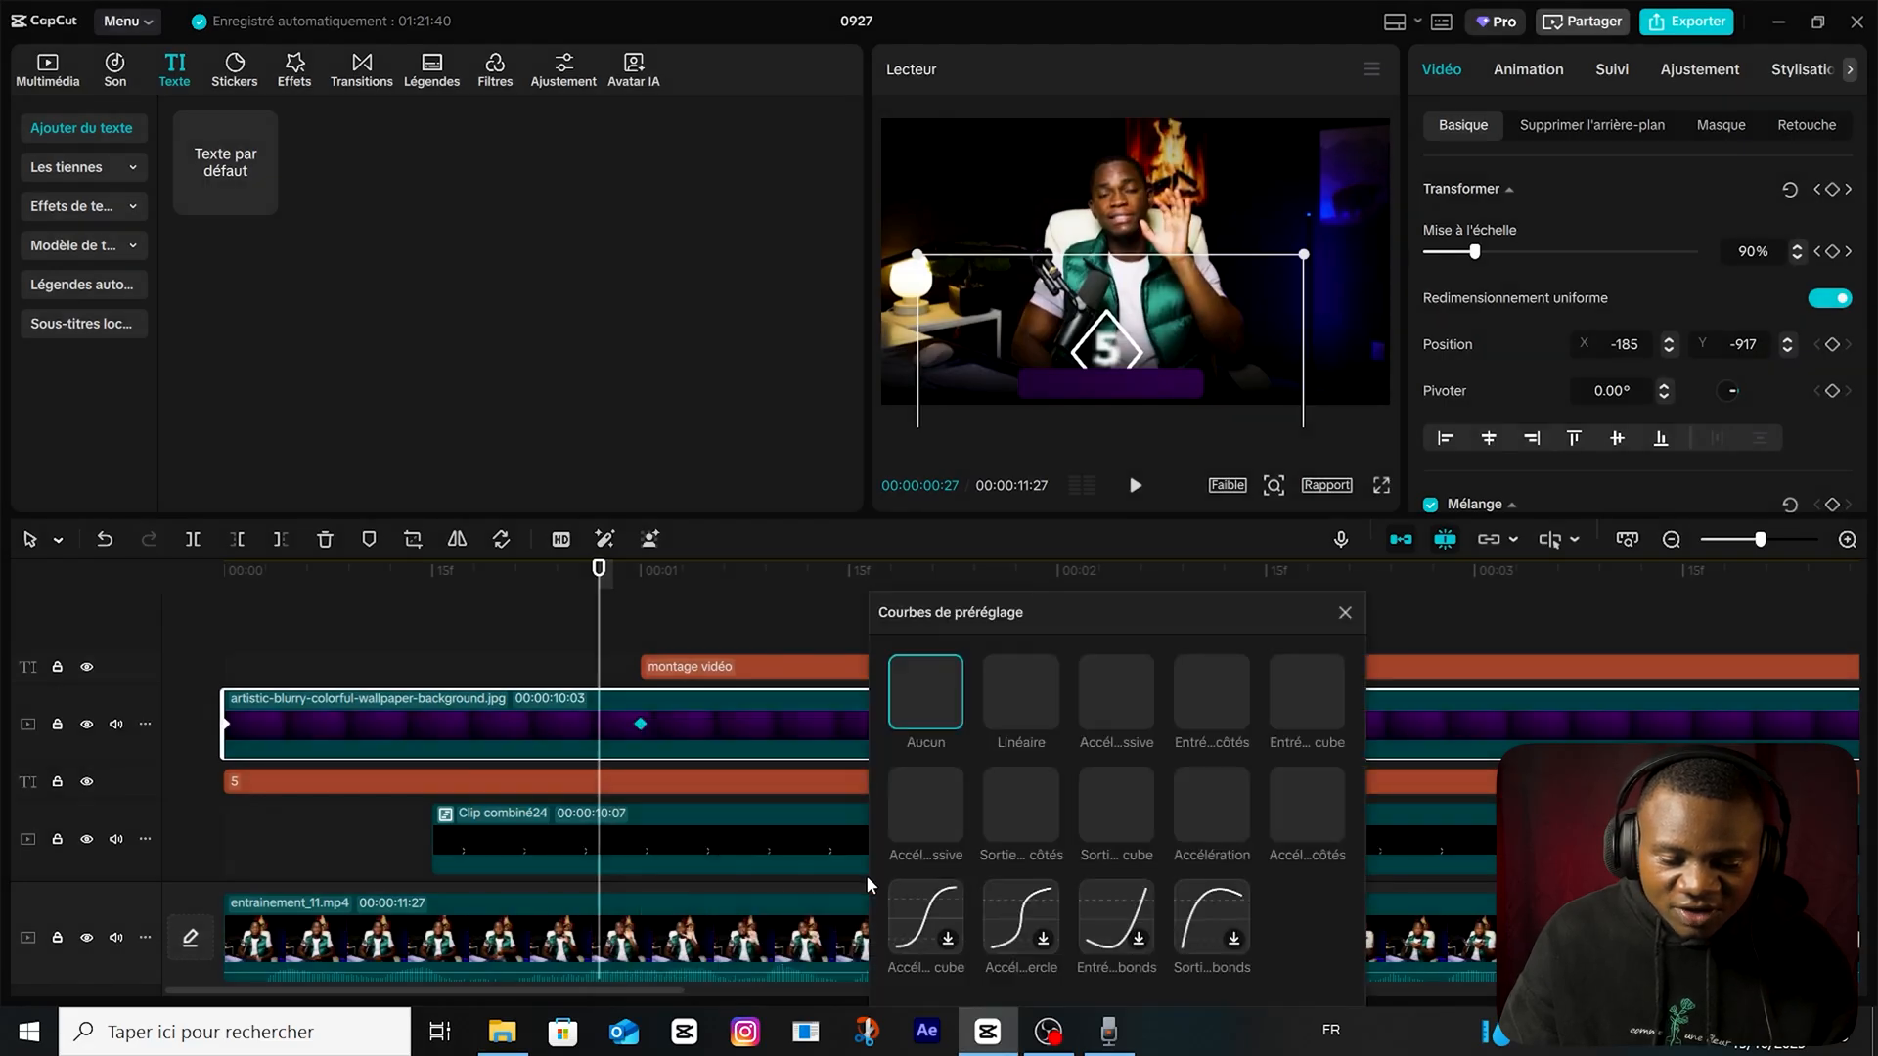
pyautogui.click(1315, 814)
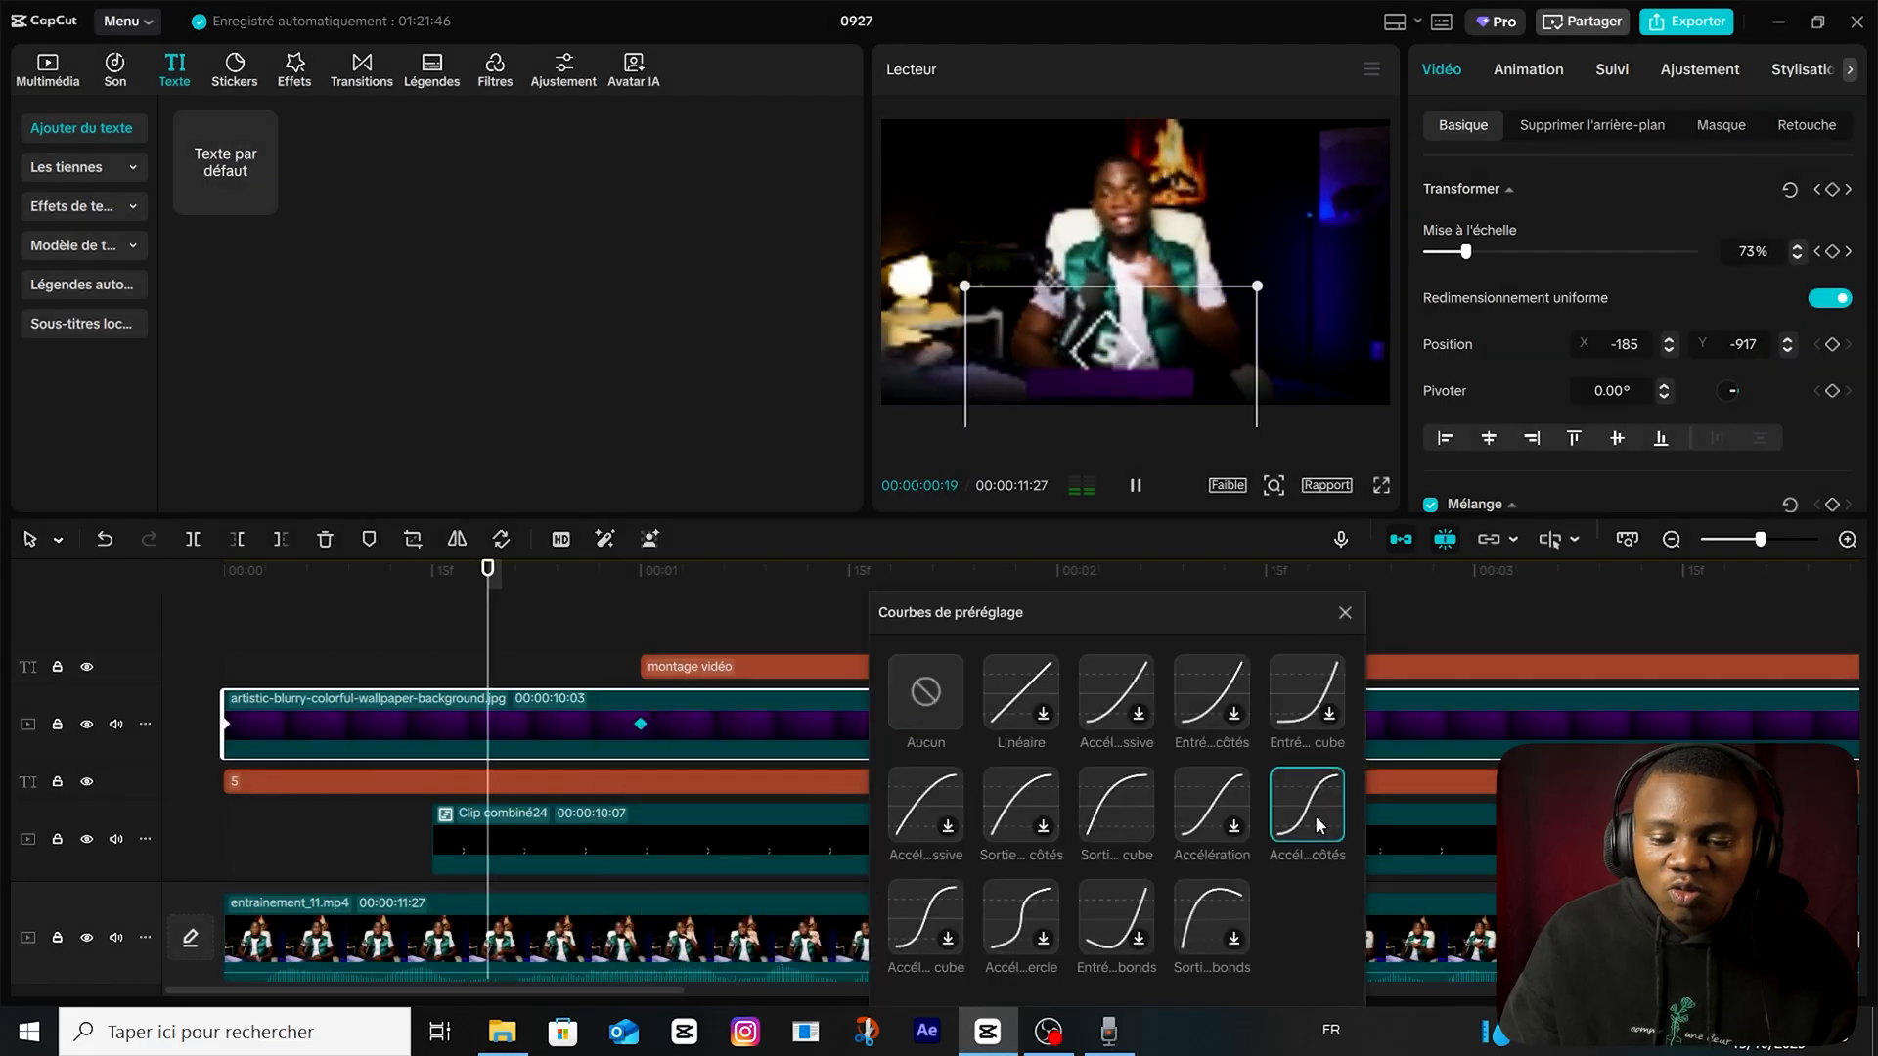
pyautogui.click(1345, 612)
# Apply an intro animation to the "montage vidéo" text that fades its letters in one after another.
pyautogui.click(822, 658)
pyautogui.click(1527, 70)
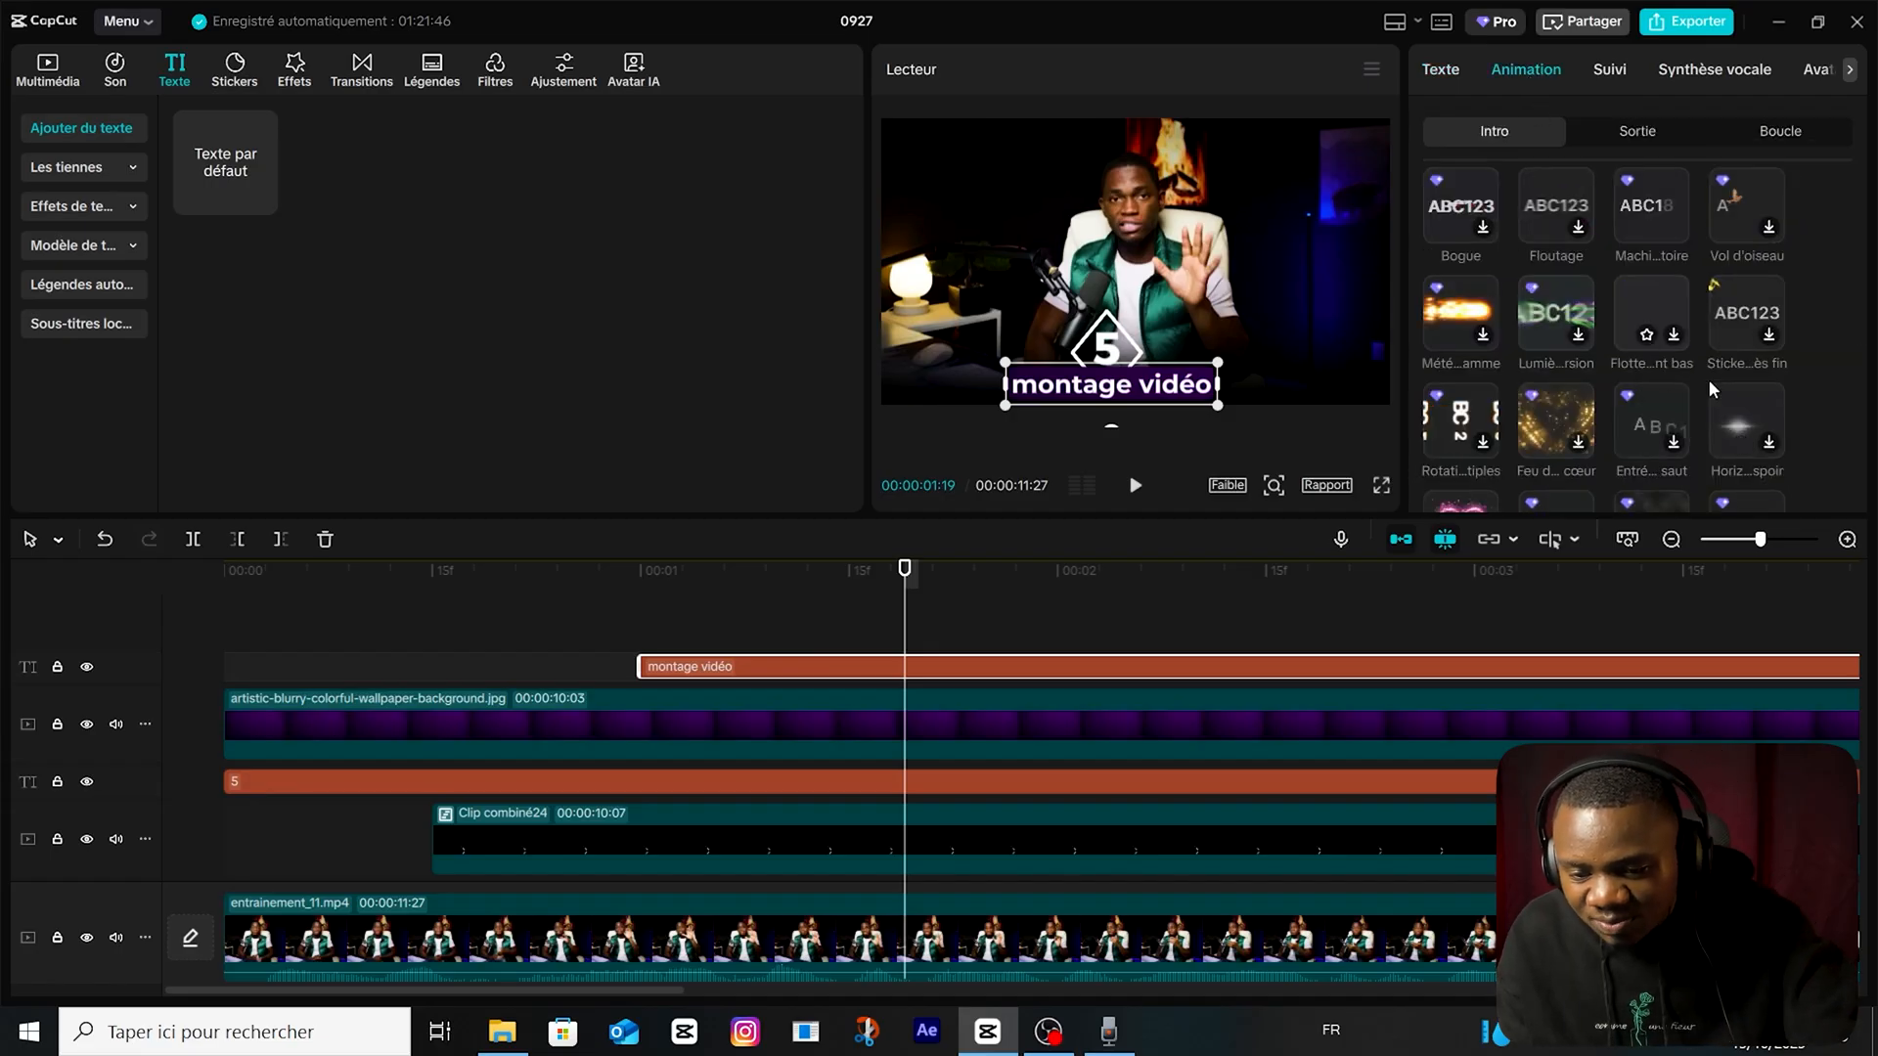
pyautogui.scroll(-5, 1755, 408)
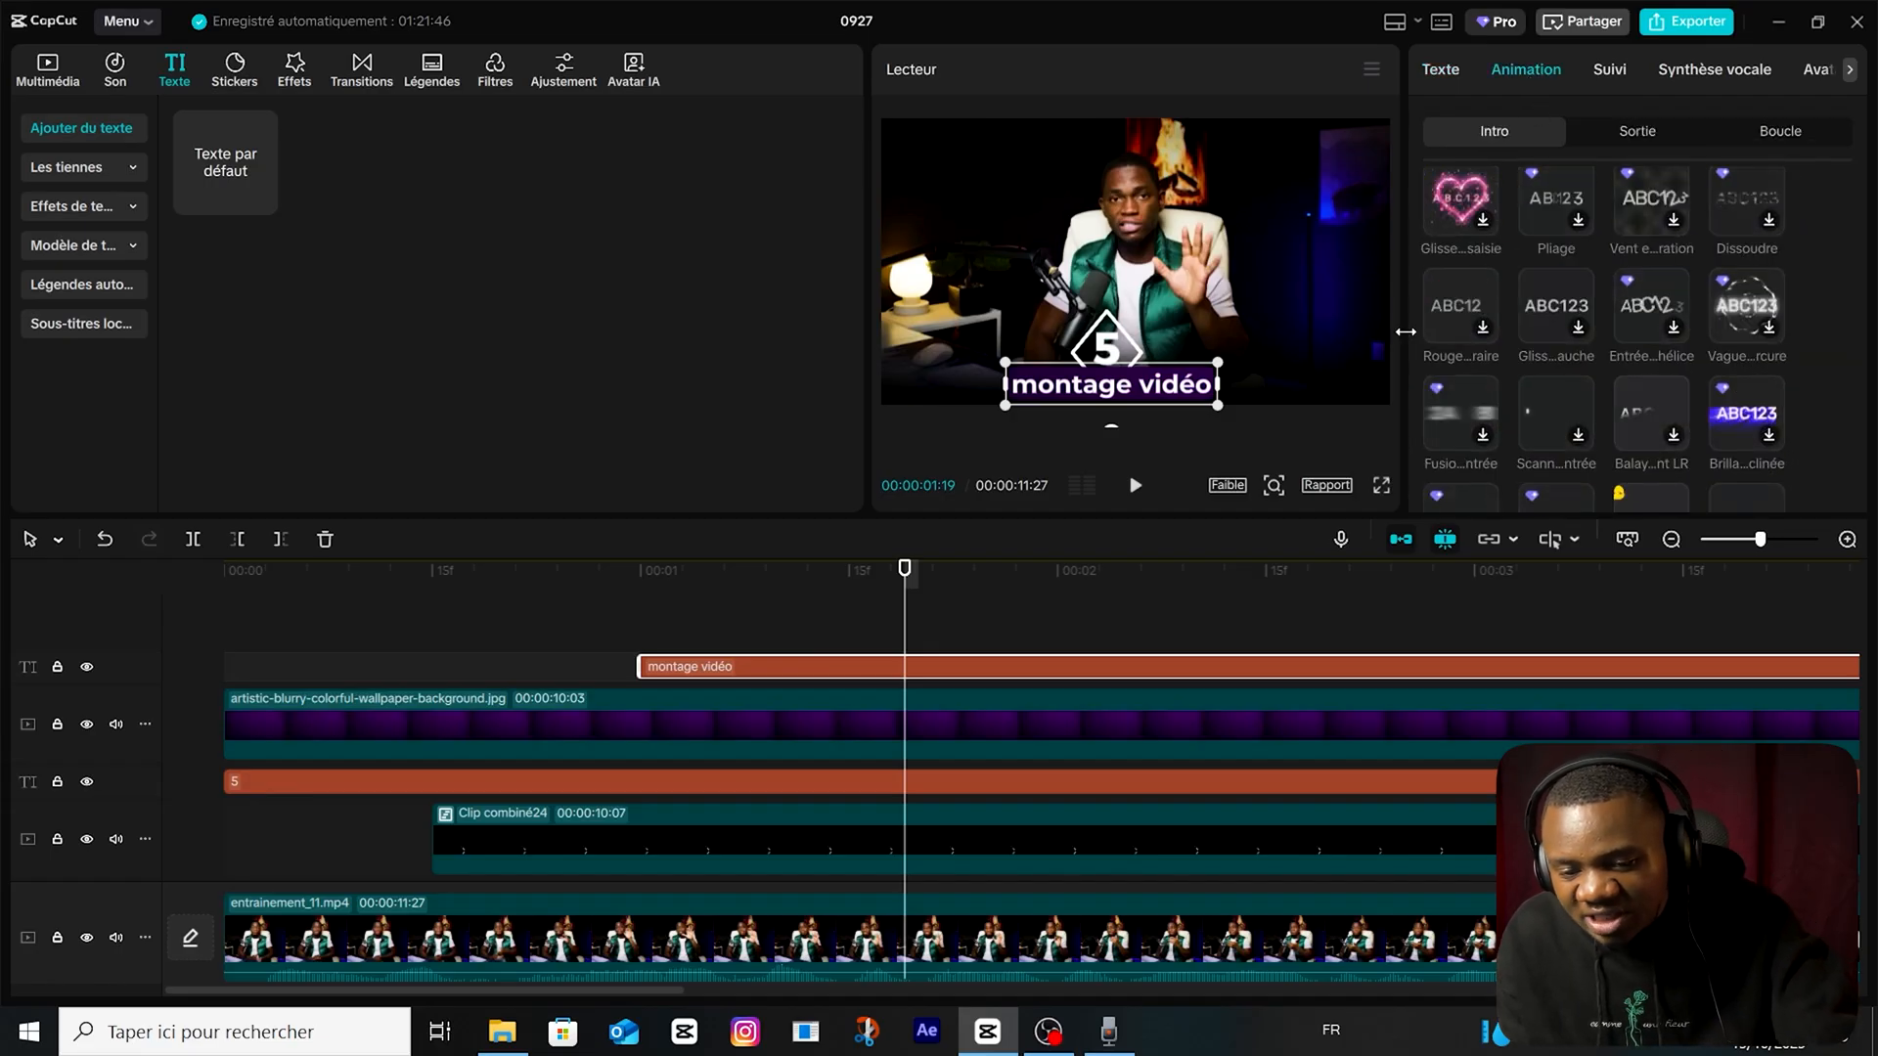
pyautogui.scroll(-3, 1624, 376)
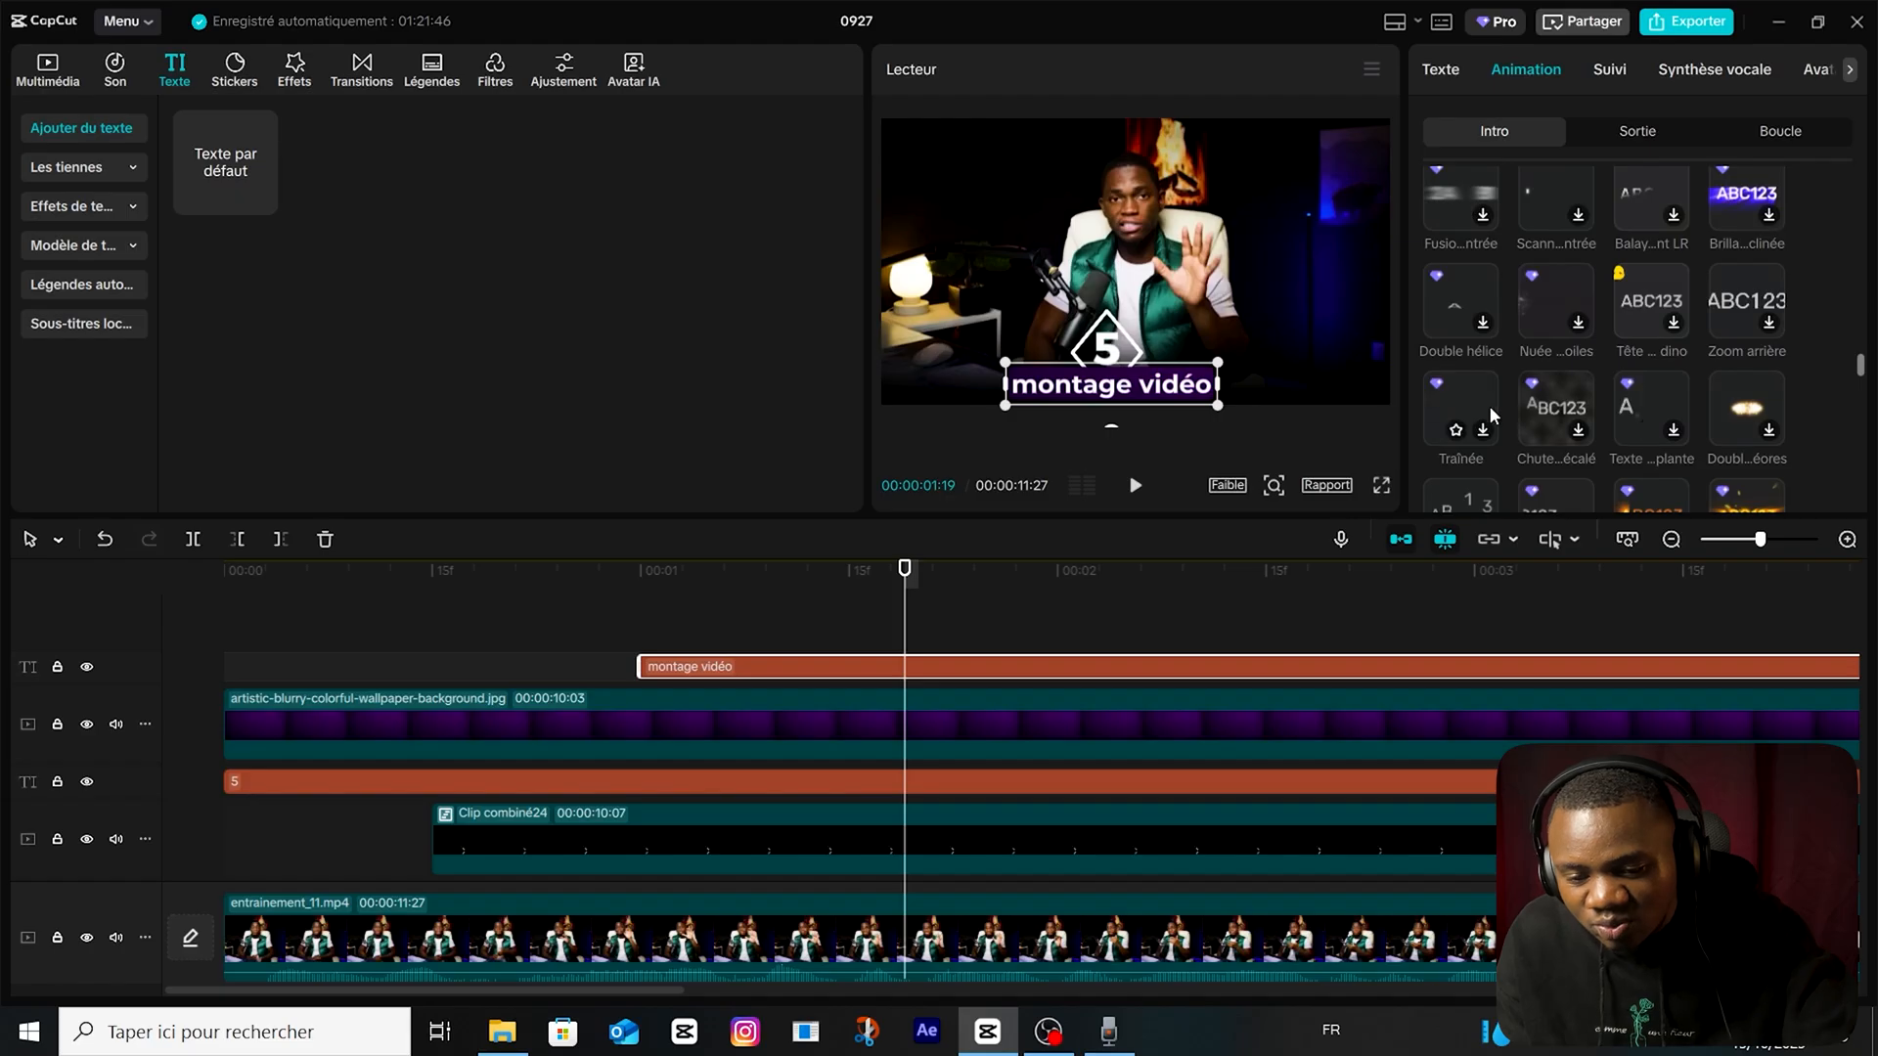
pyautogui.scroll(-2, 1492, 415)
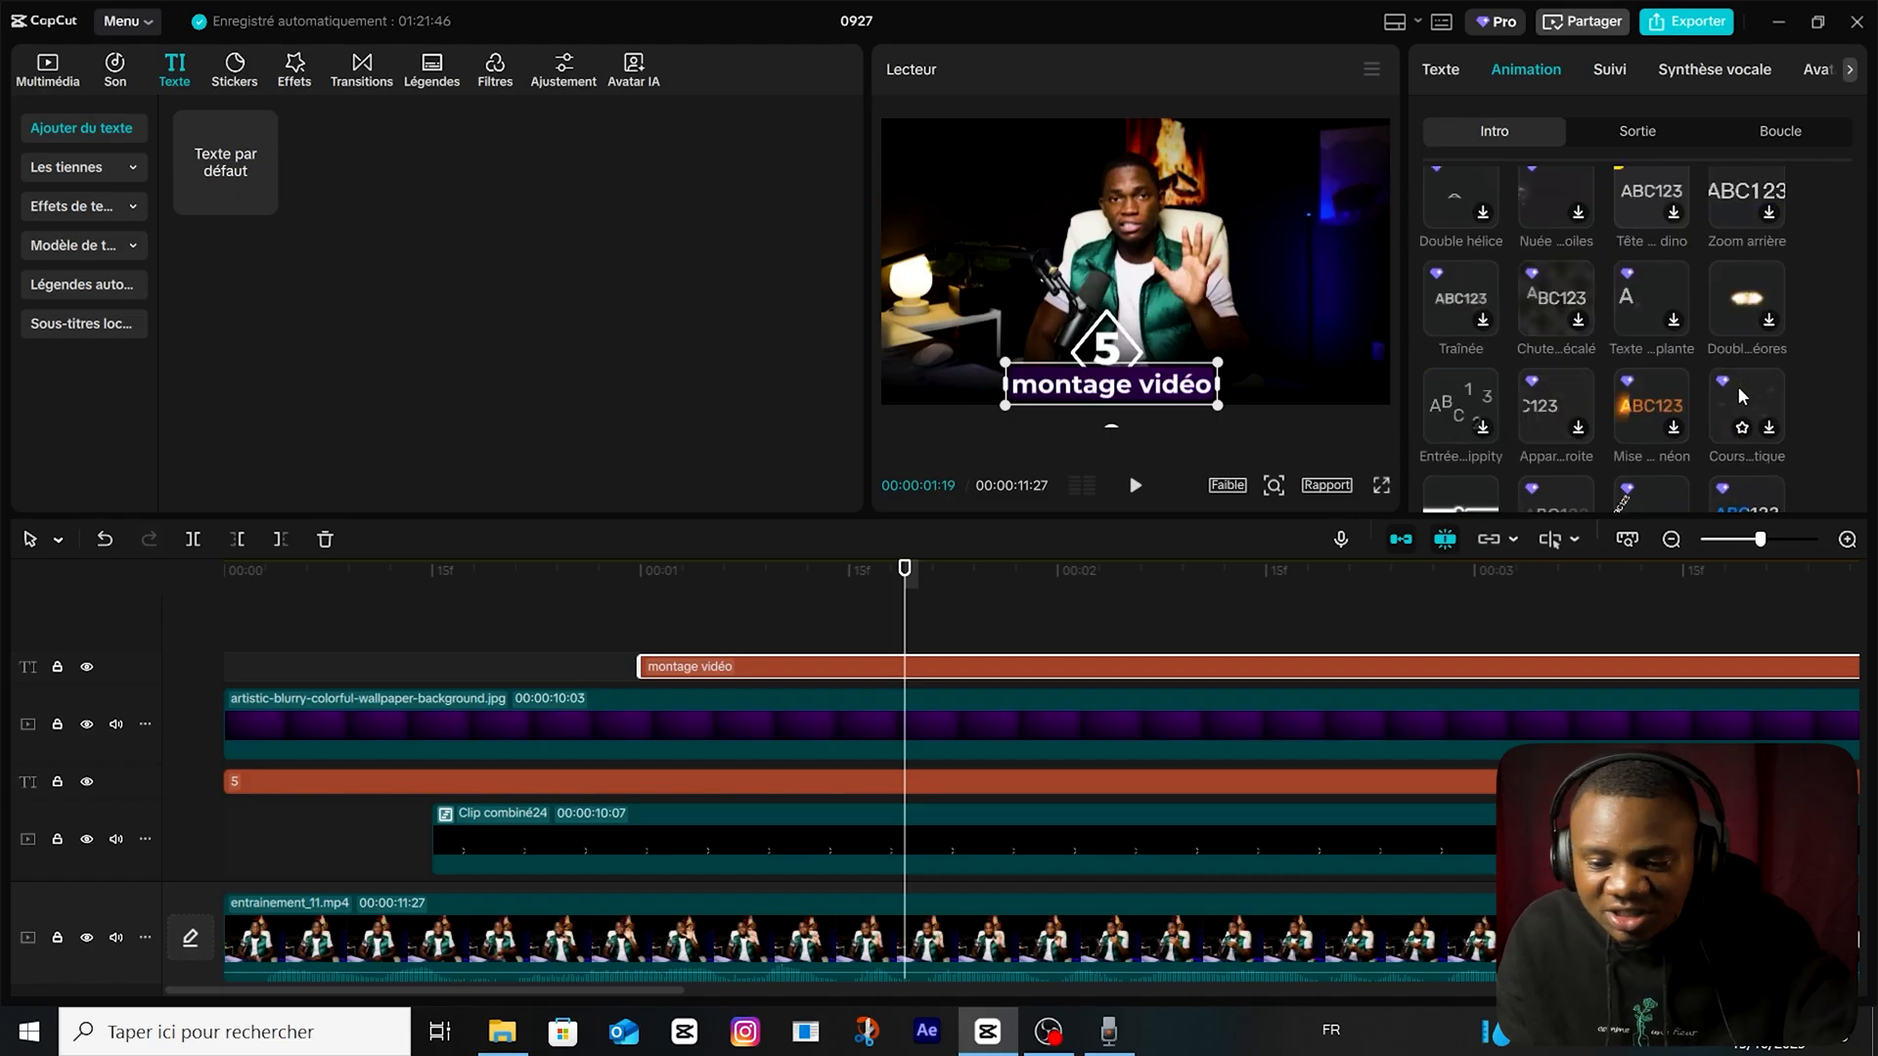
pyautogui.scroll(-4, 1594, 450)
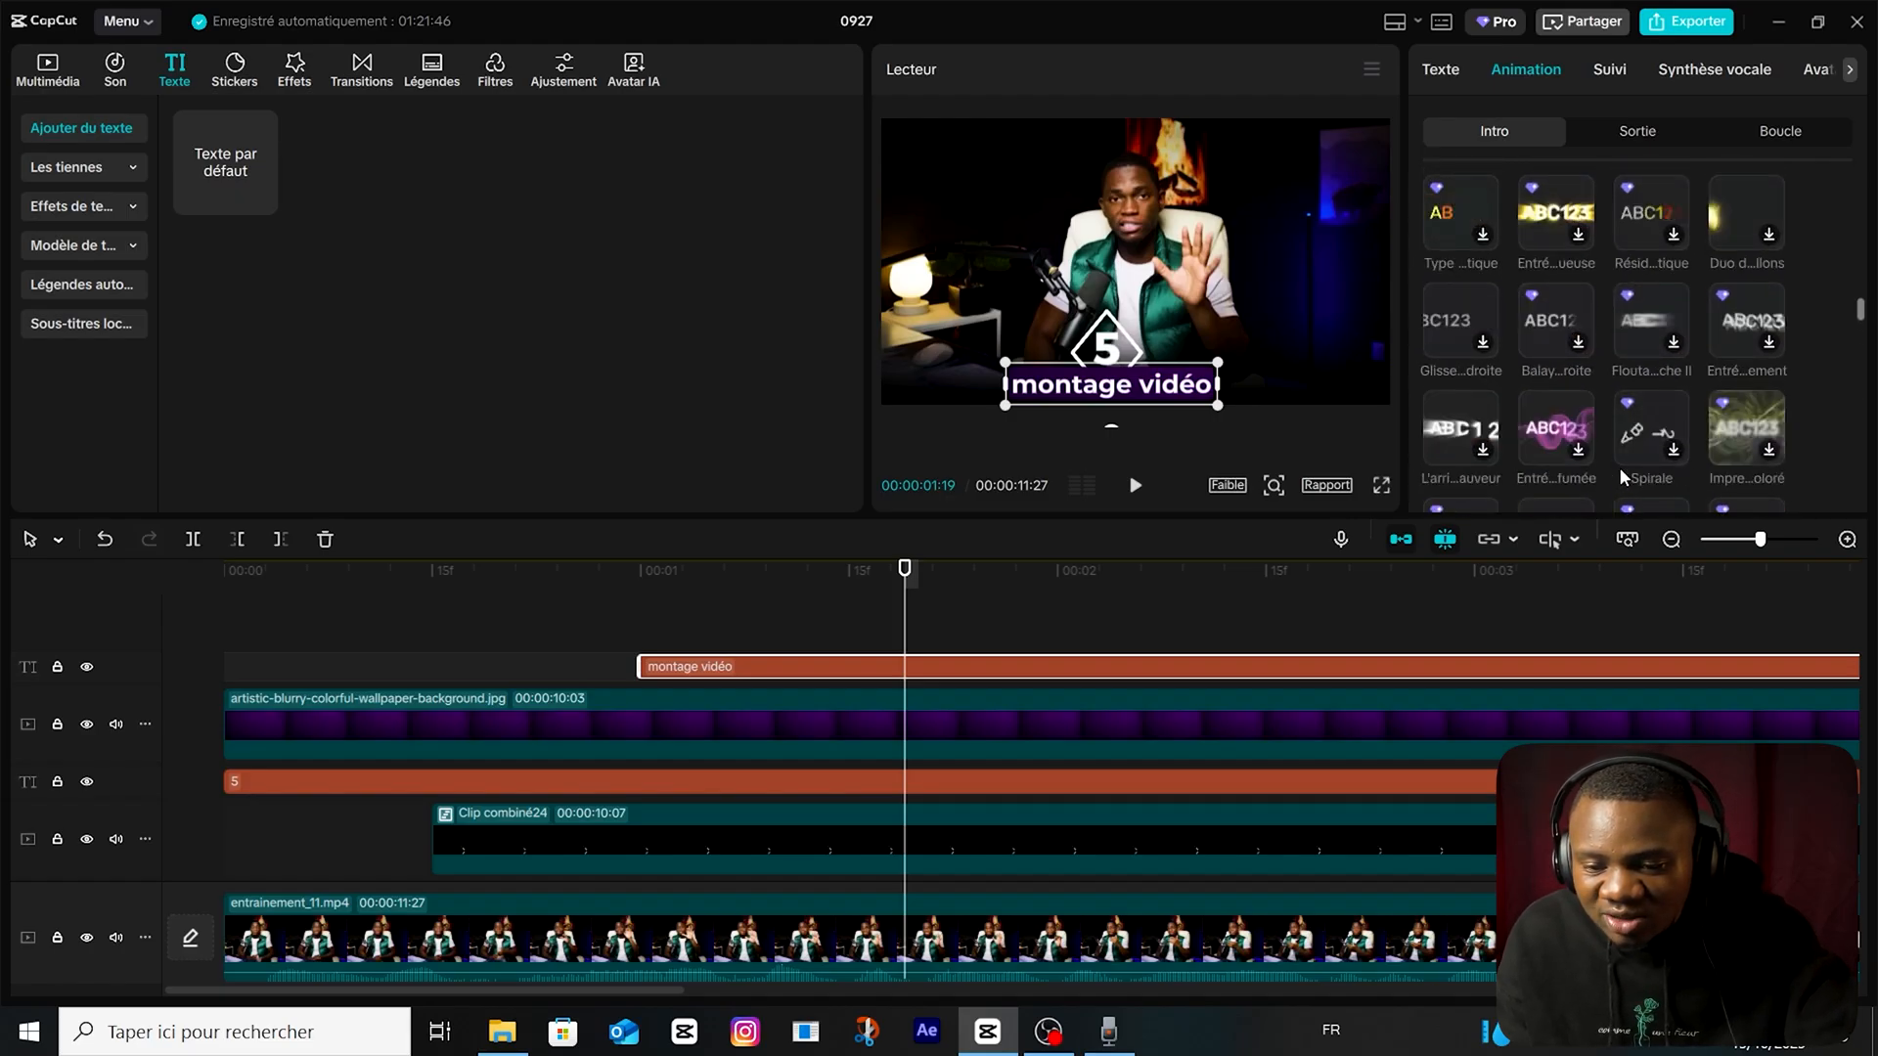
pyautogui.scroll(5, 1620, 460)
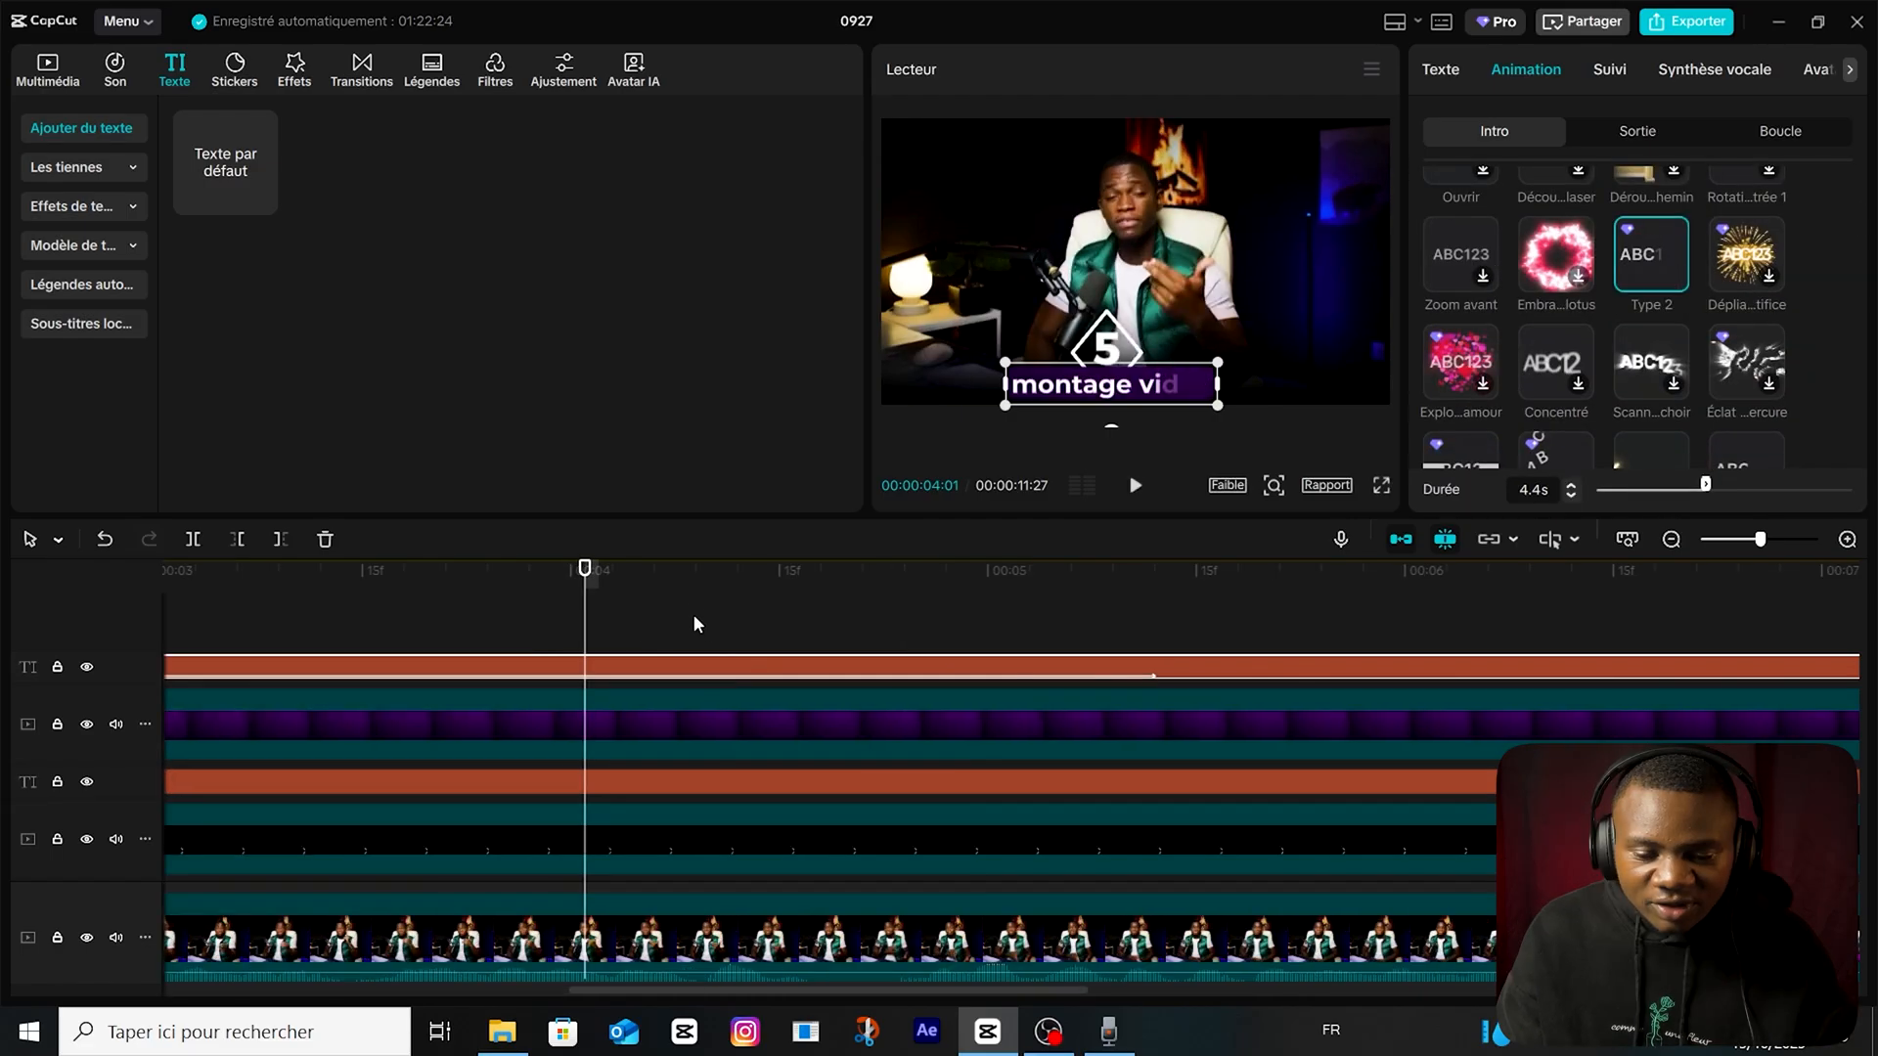
pyautogui.click(696, 616)
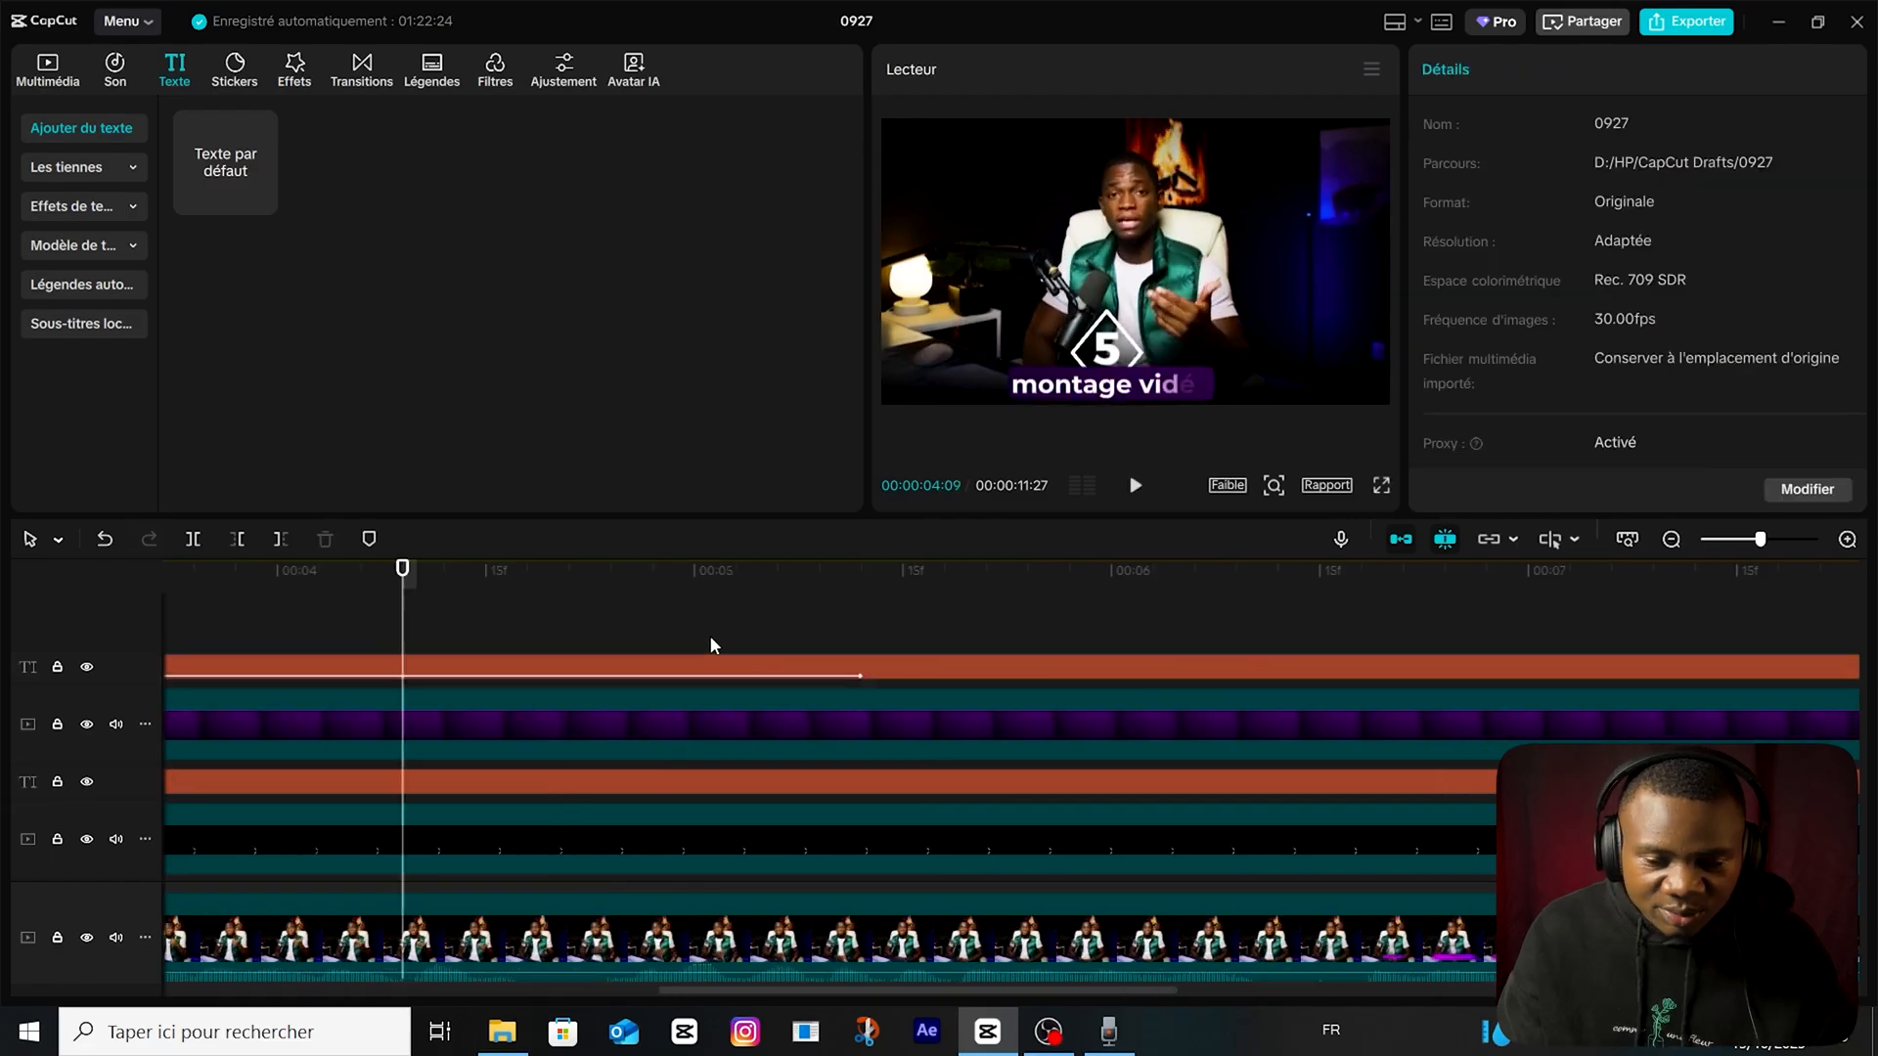
# Check where the clips end and preview the diamond and banner animation from the start of the timeline.
pyautogui.hscroll(5, 798, 854)
pyautogui.hscroll(8, 798, 854)
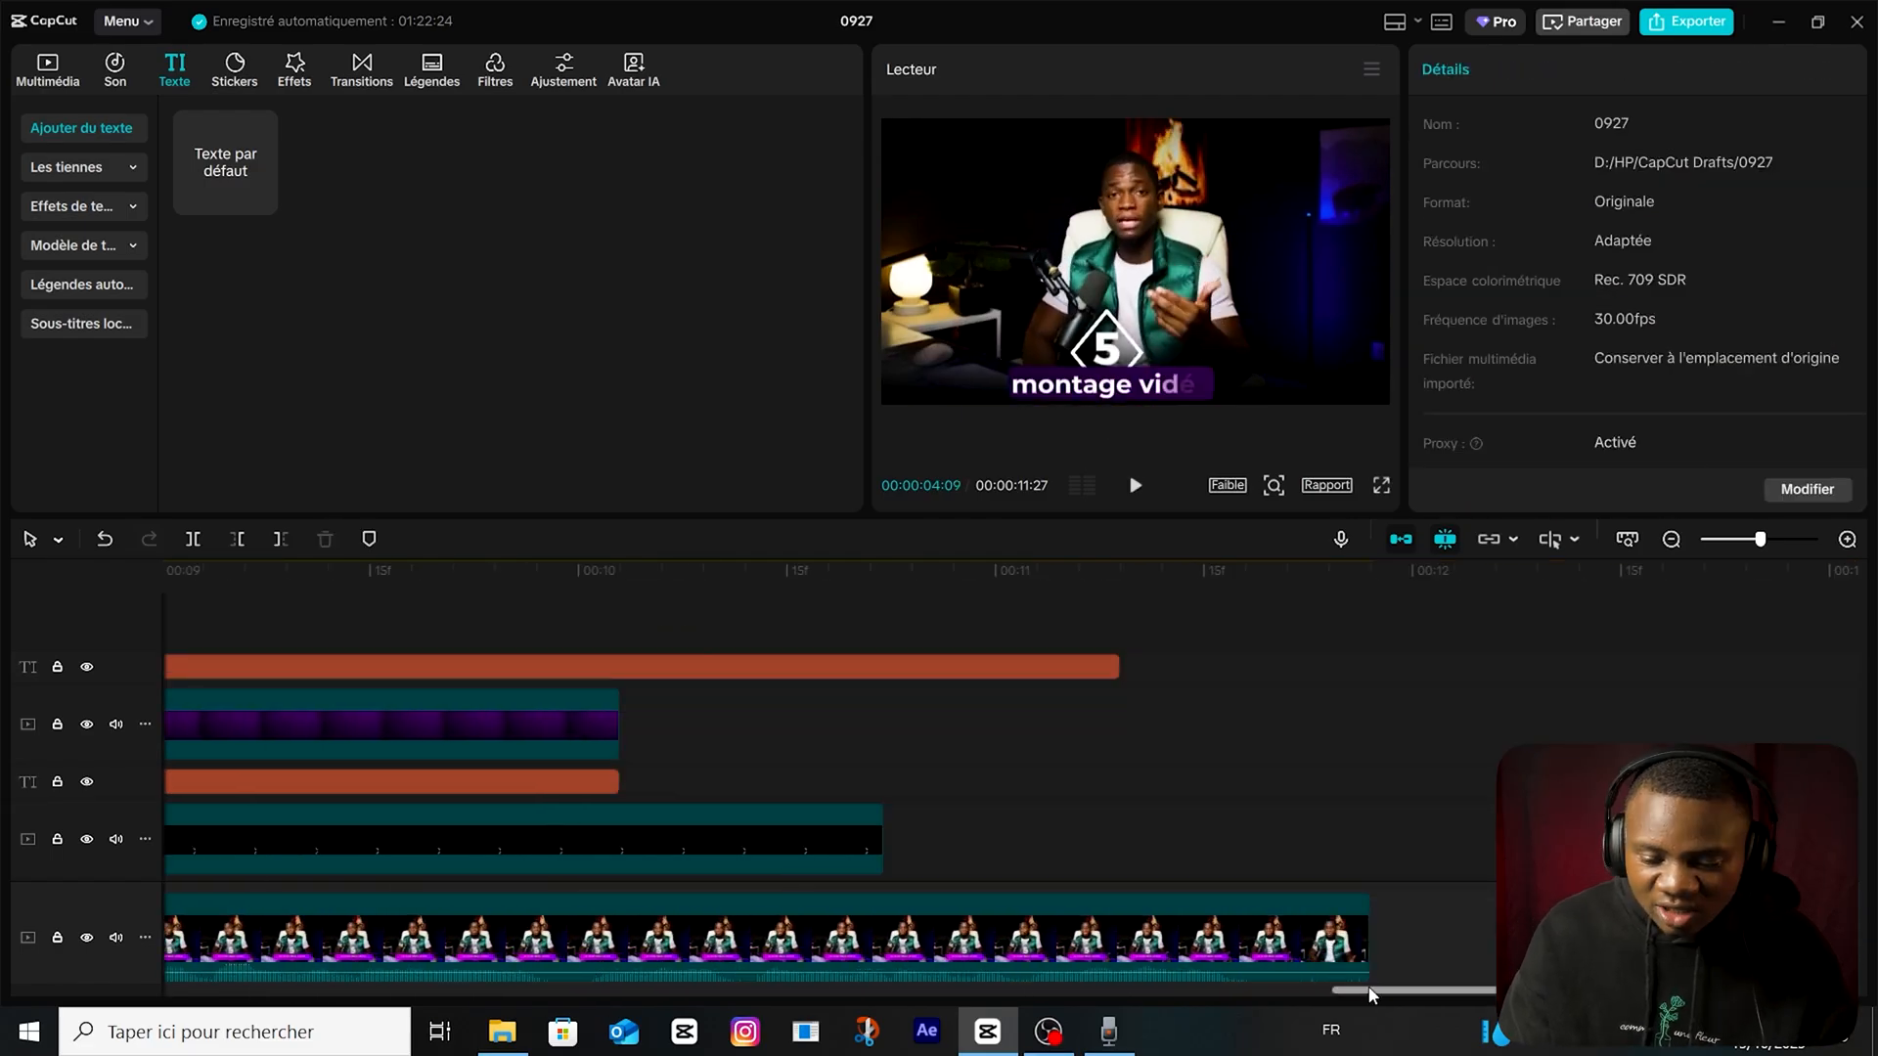
pyautogui.press('Home')
pyautogui.press('space')
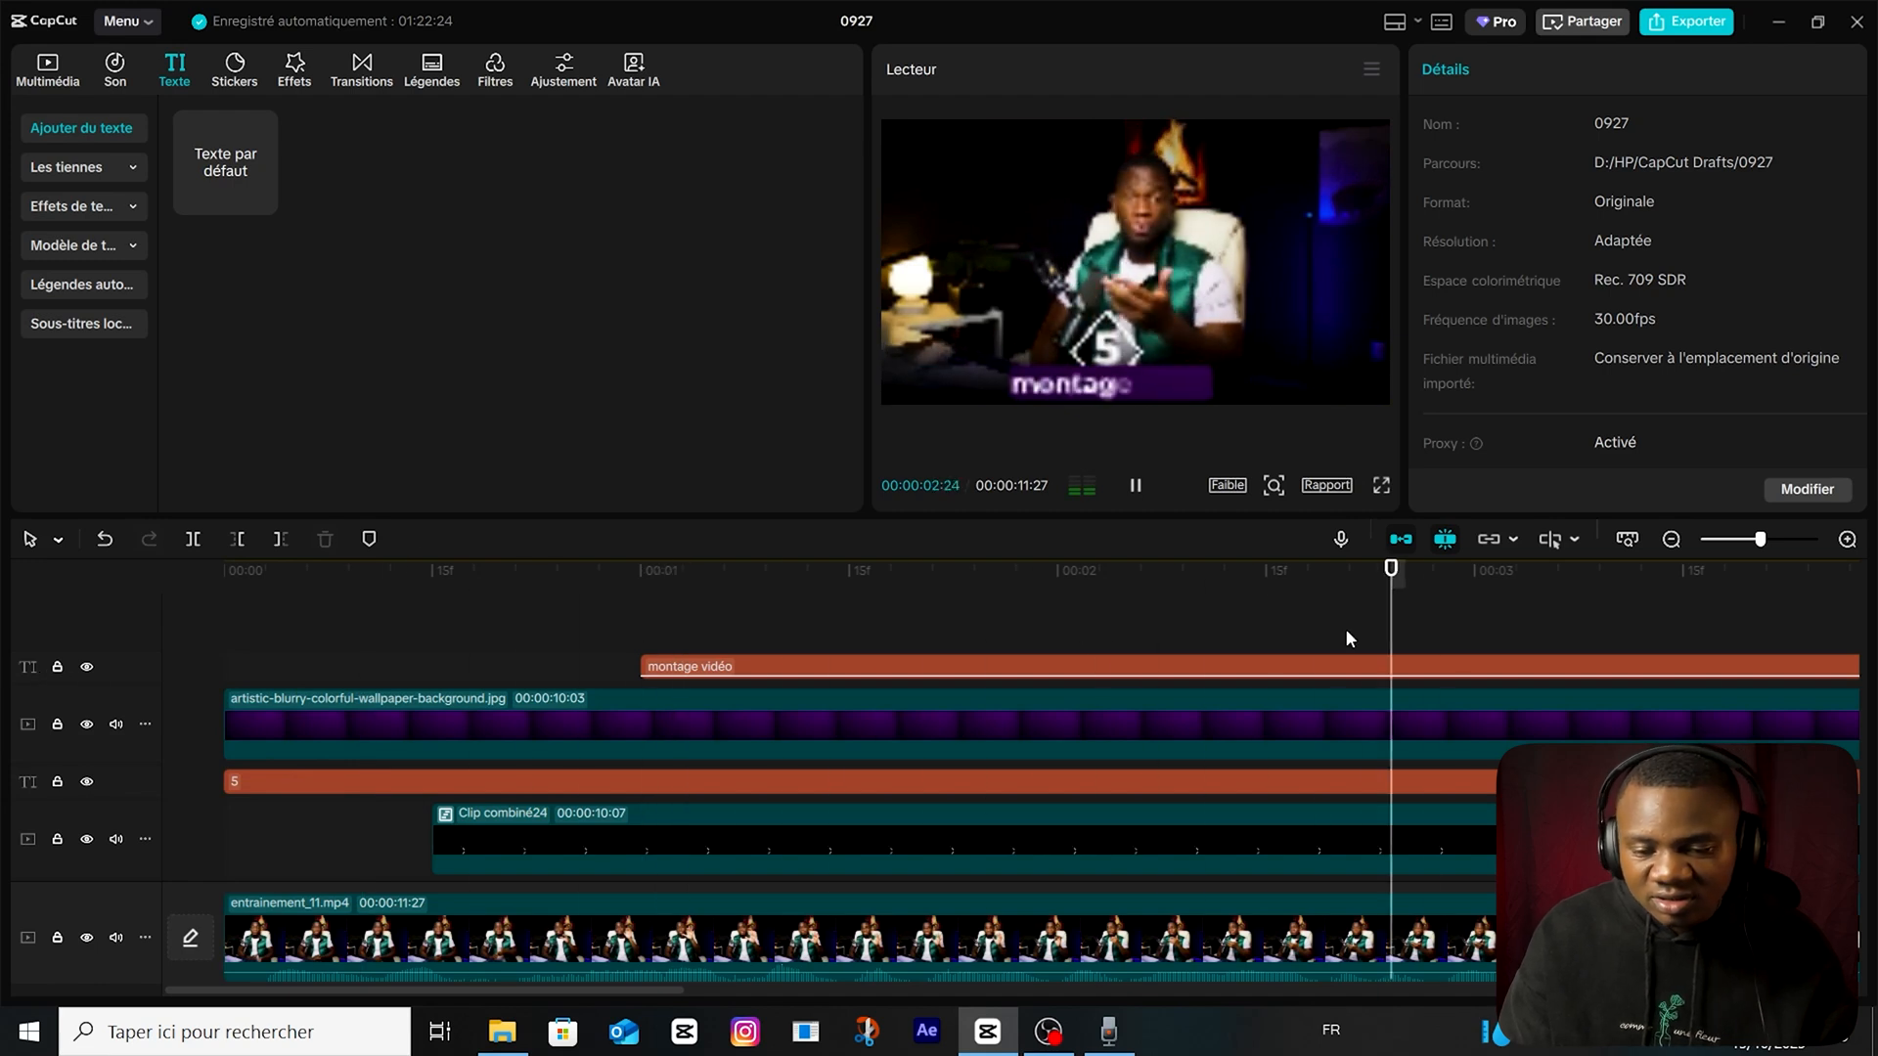
pyautogui.press('Home')
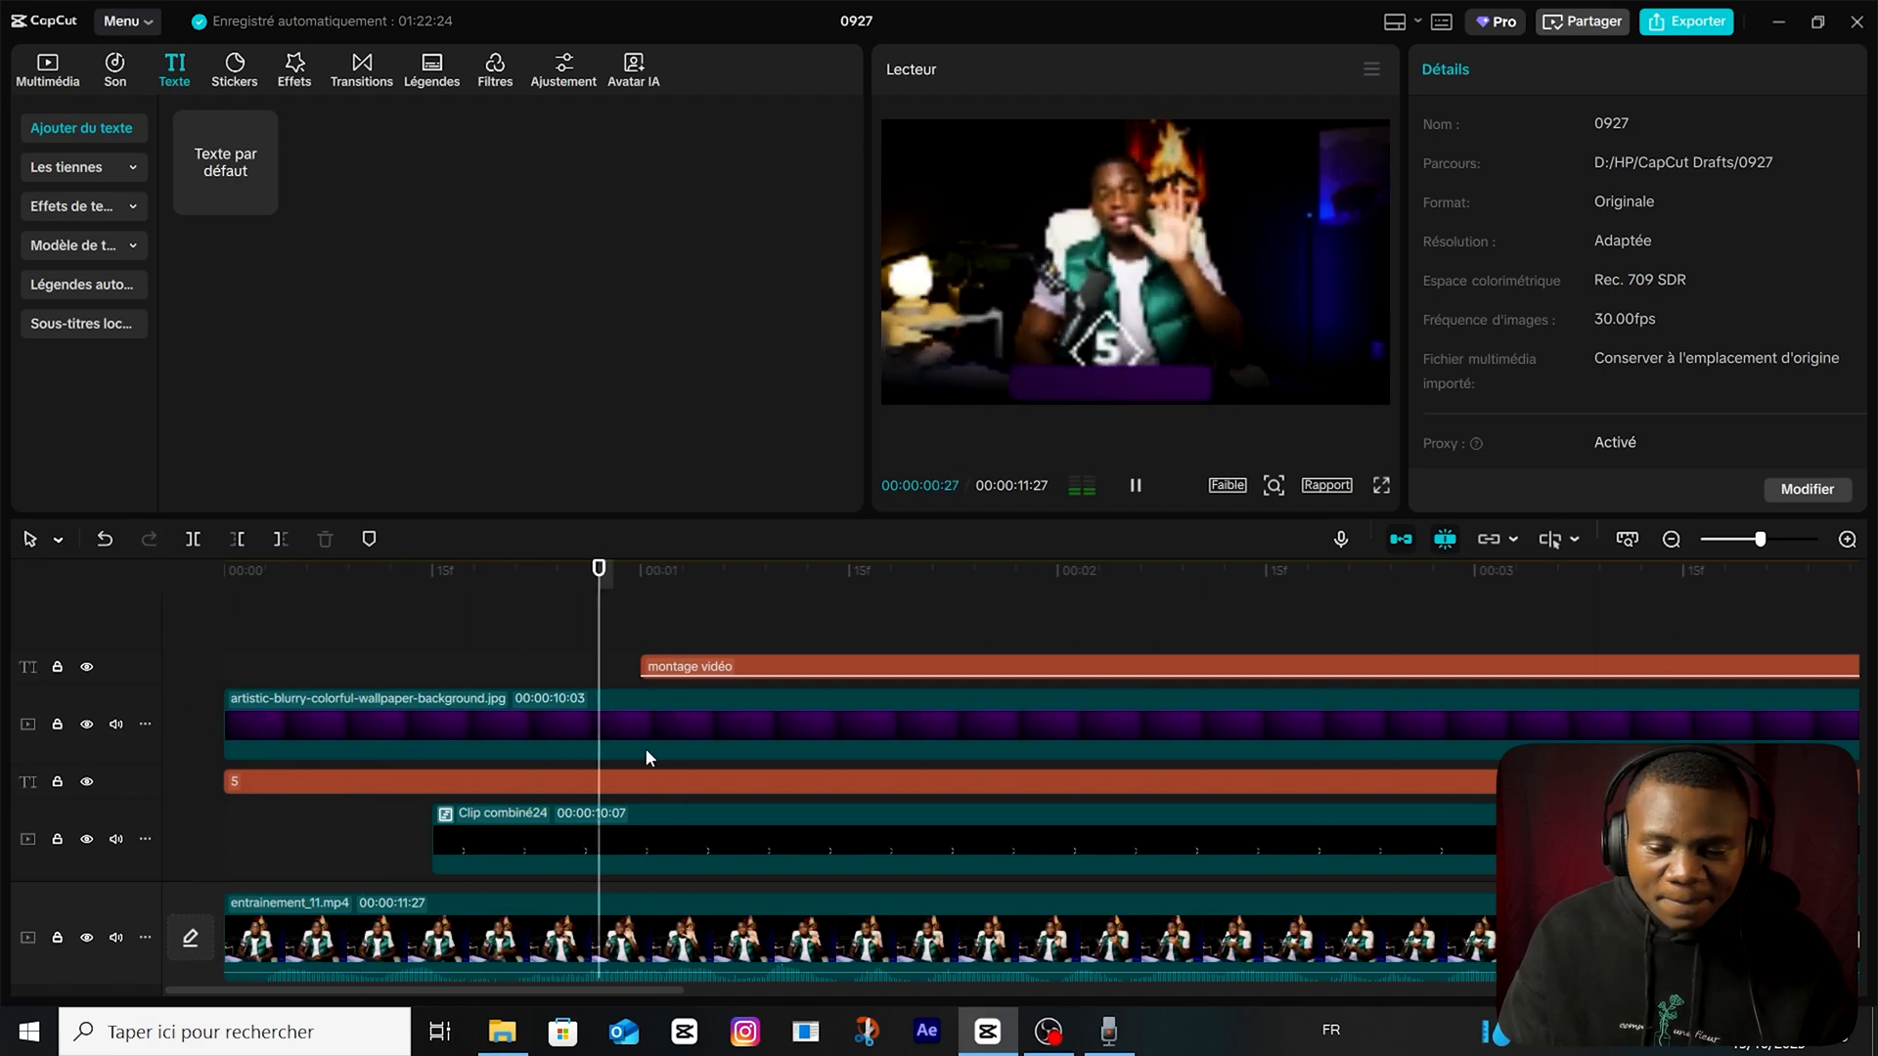
pyautogui.scroll(-5, 1068, 774)
pyautogui.press('space')
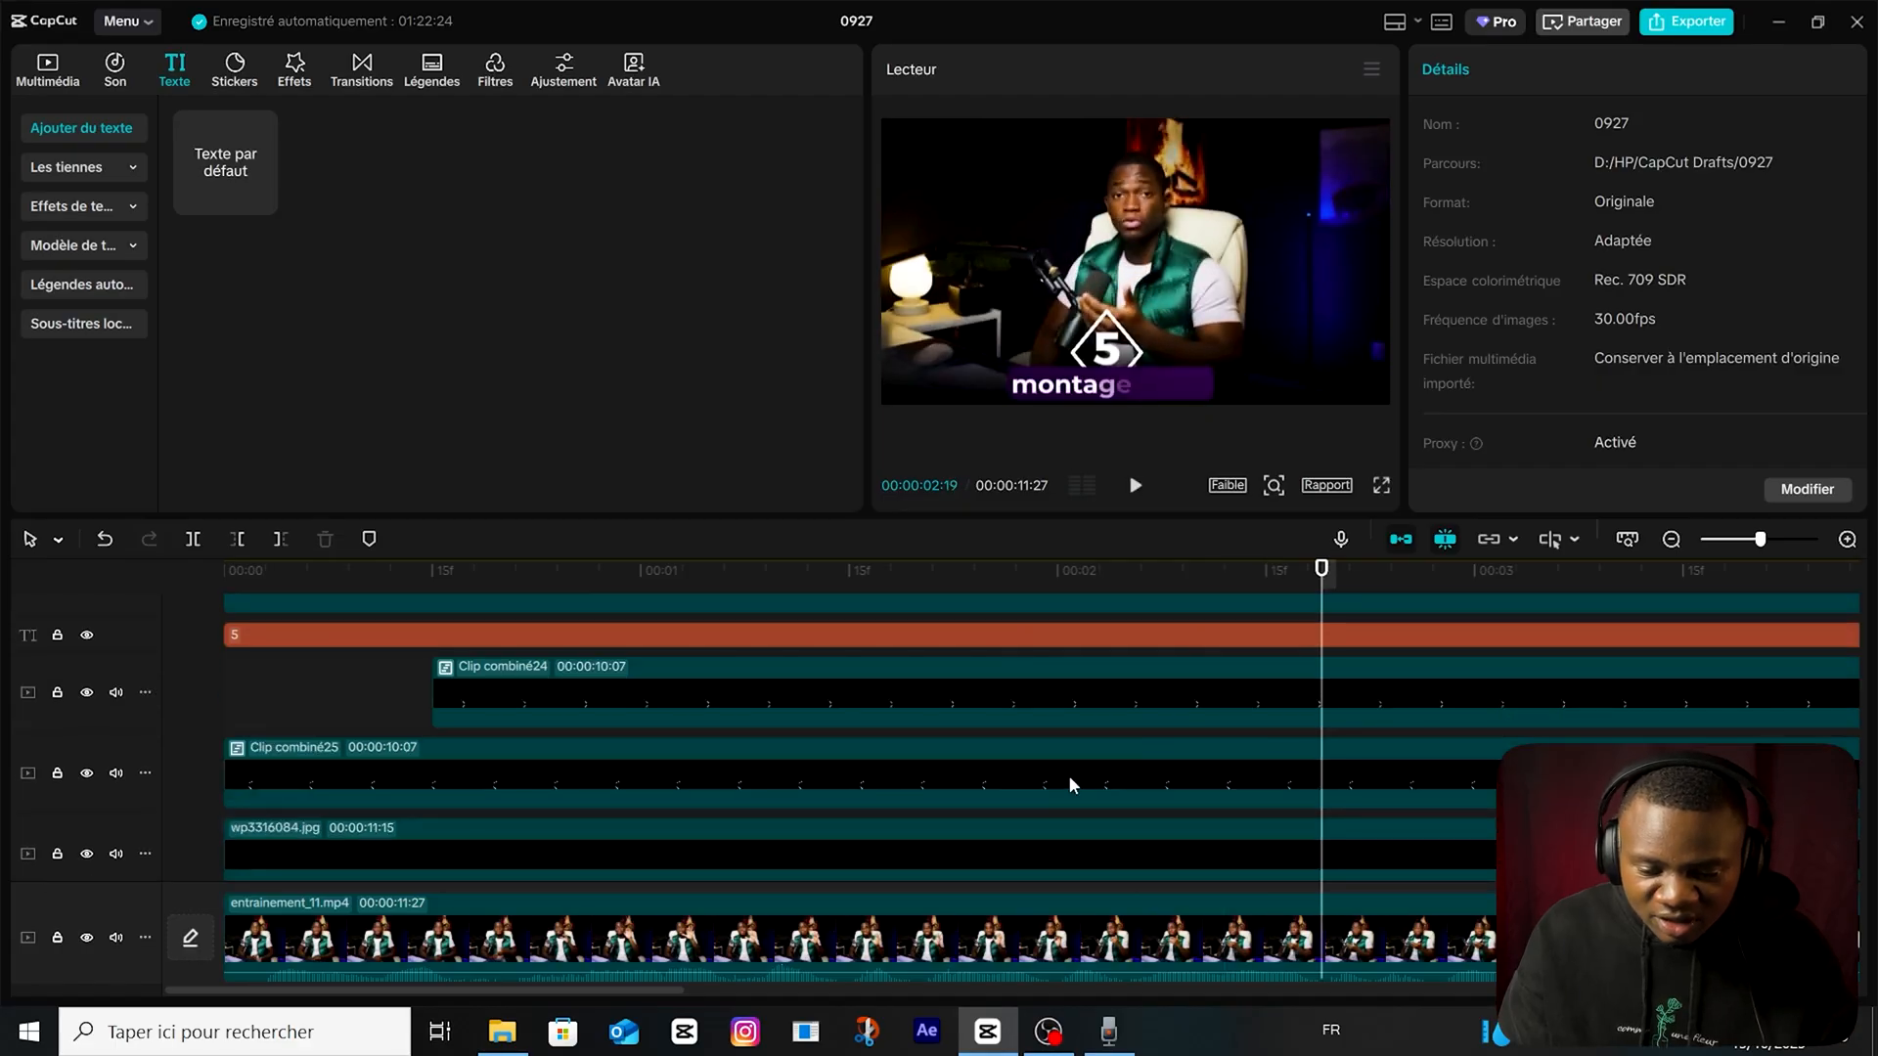
# Apply the Lueur 2 glow effect to Clip combiné25, Clip combiné24 and the purple background image.
pyautogui.click(534, 740)
pyautogui.scroll(2, 534, 754)
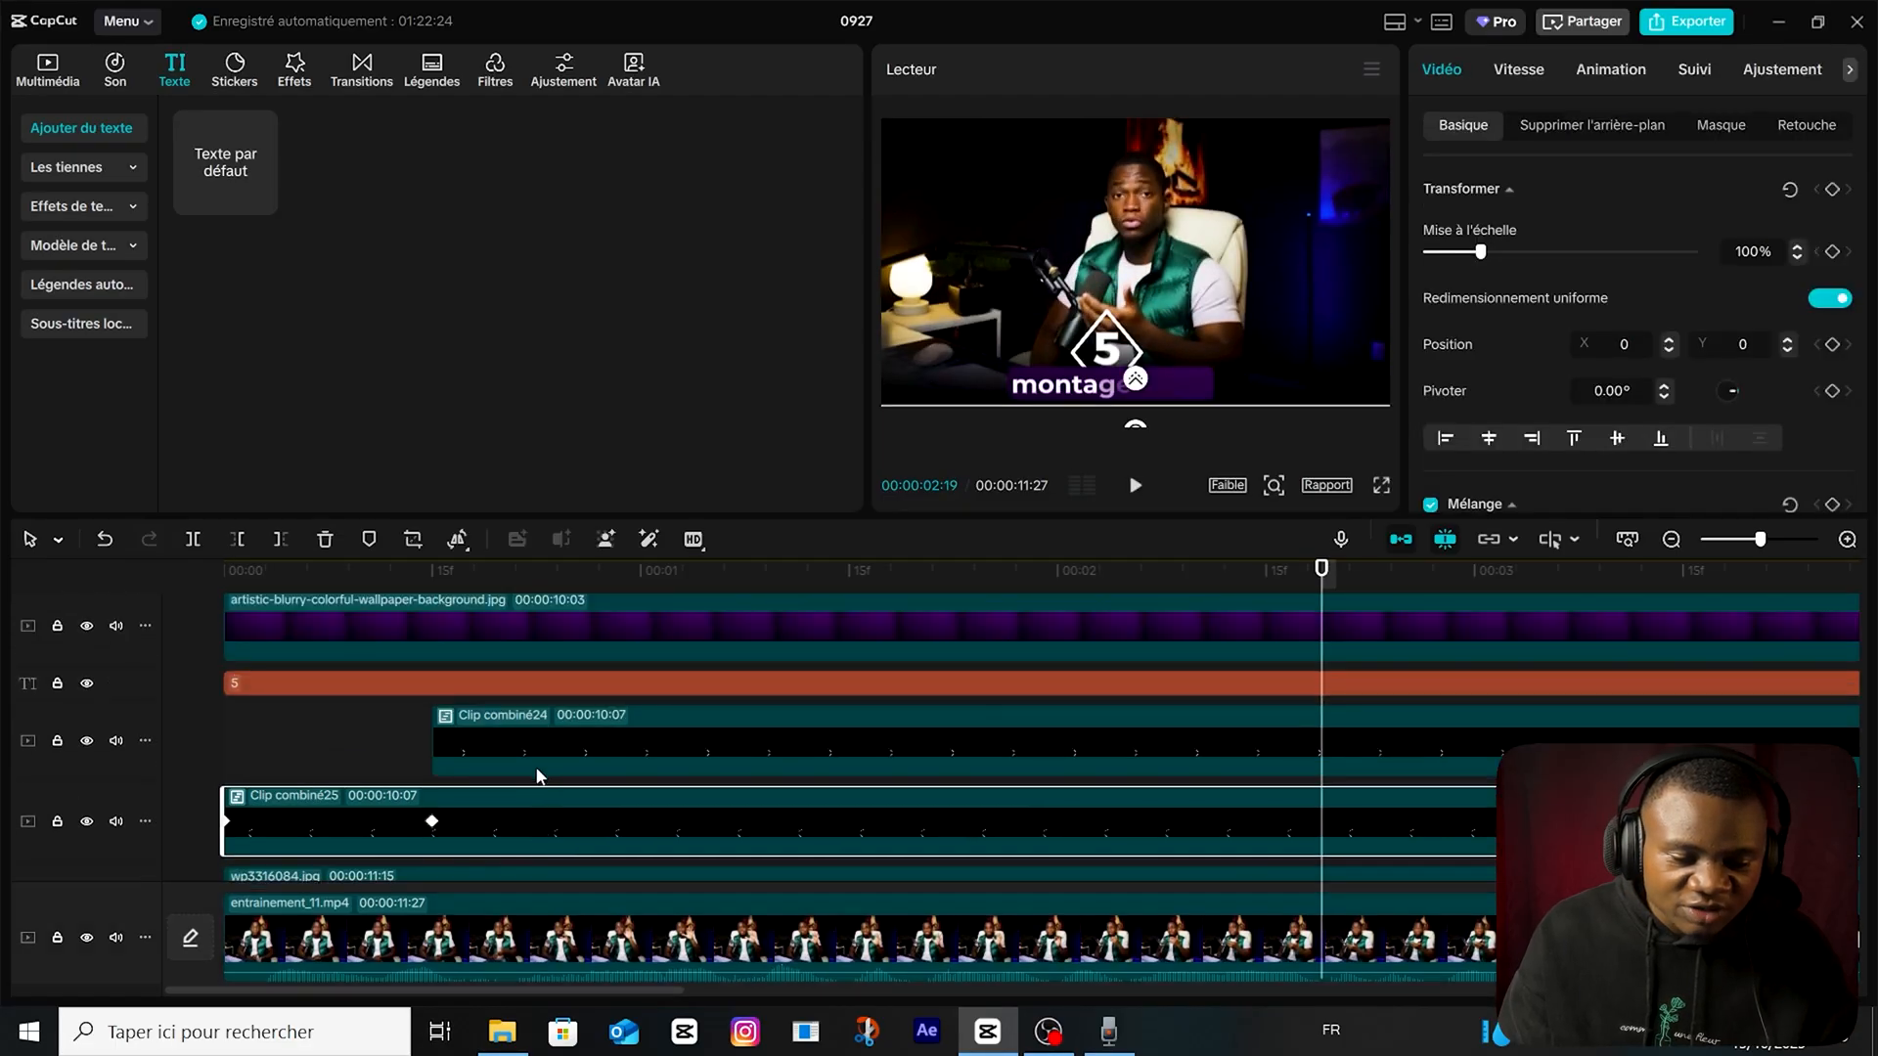
pyautogui.click(294, 69)
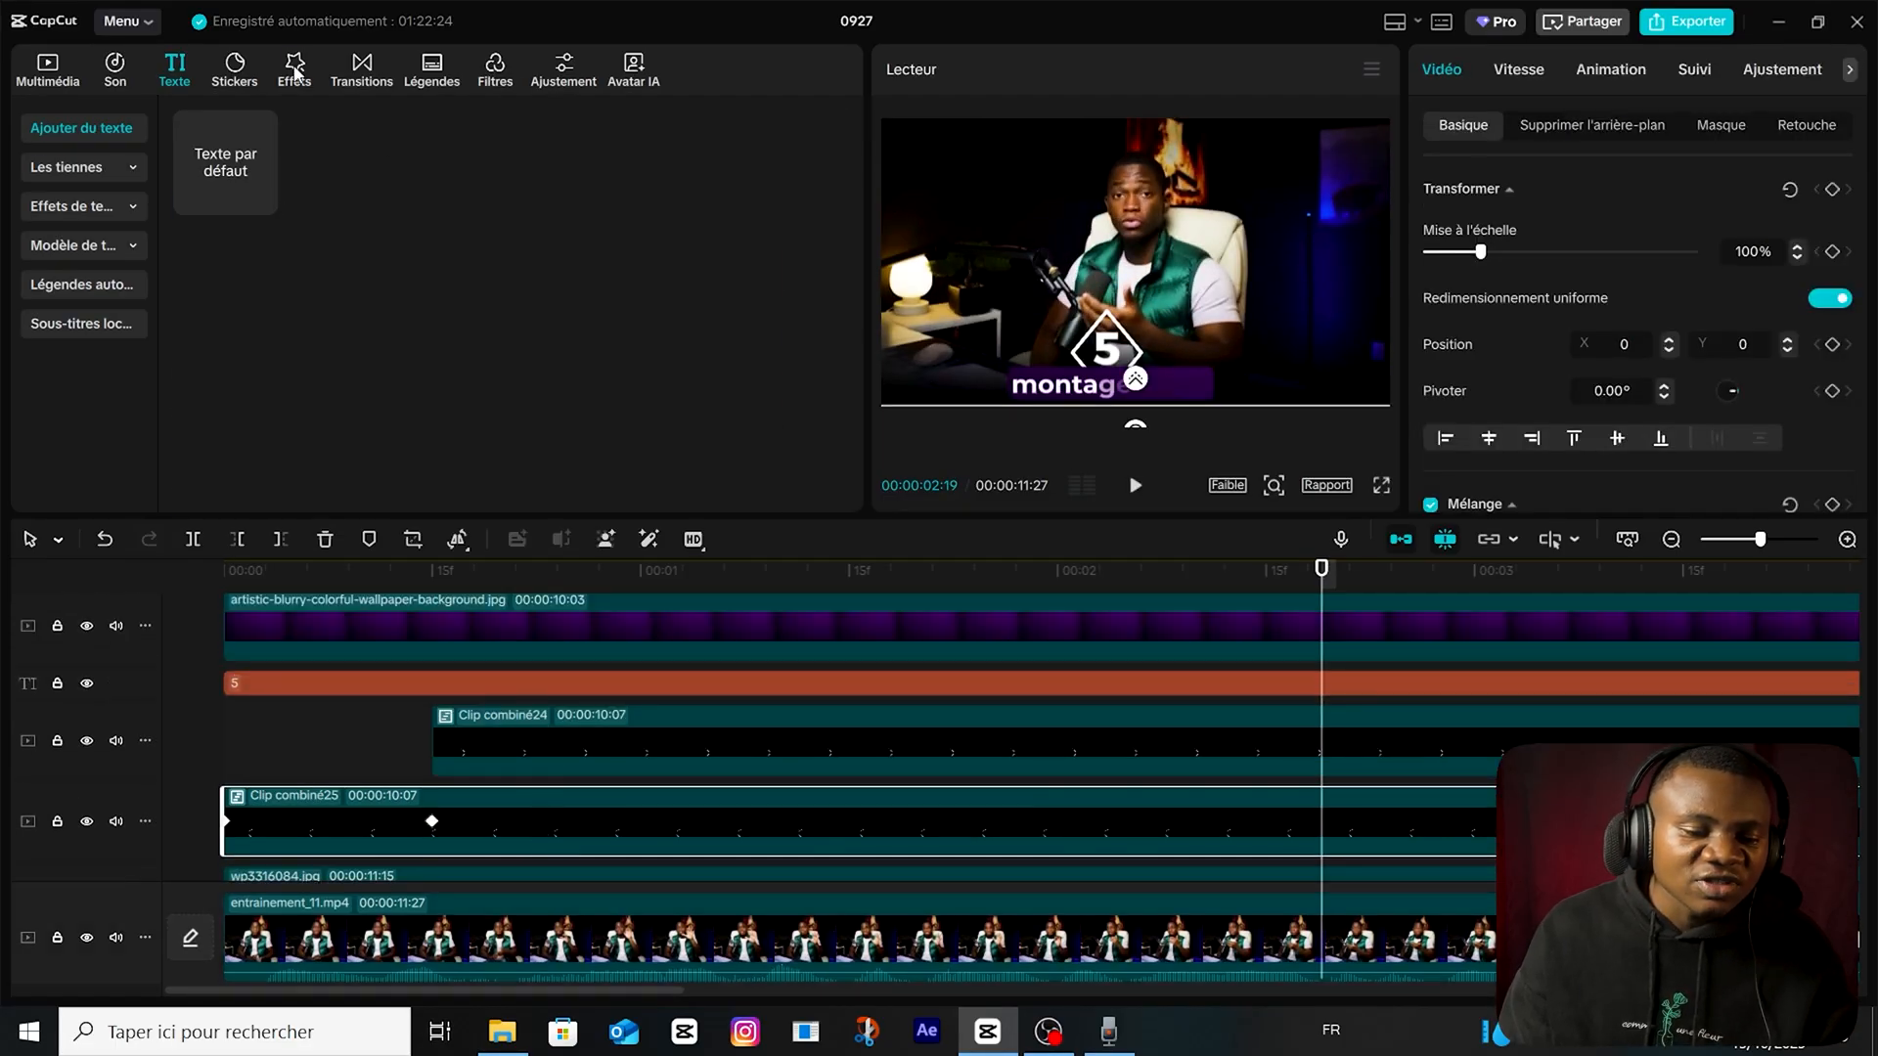
pyautogui.moveTo(352, 244); pyautogui.dragTo(391, 804)
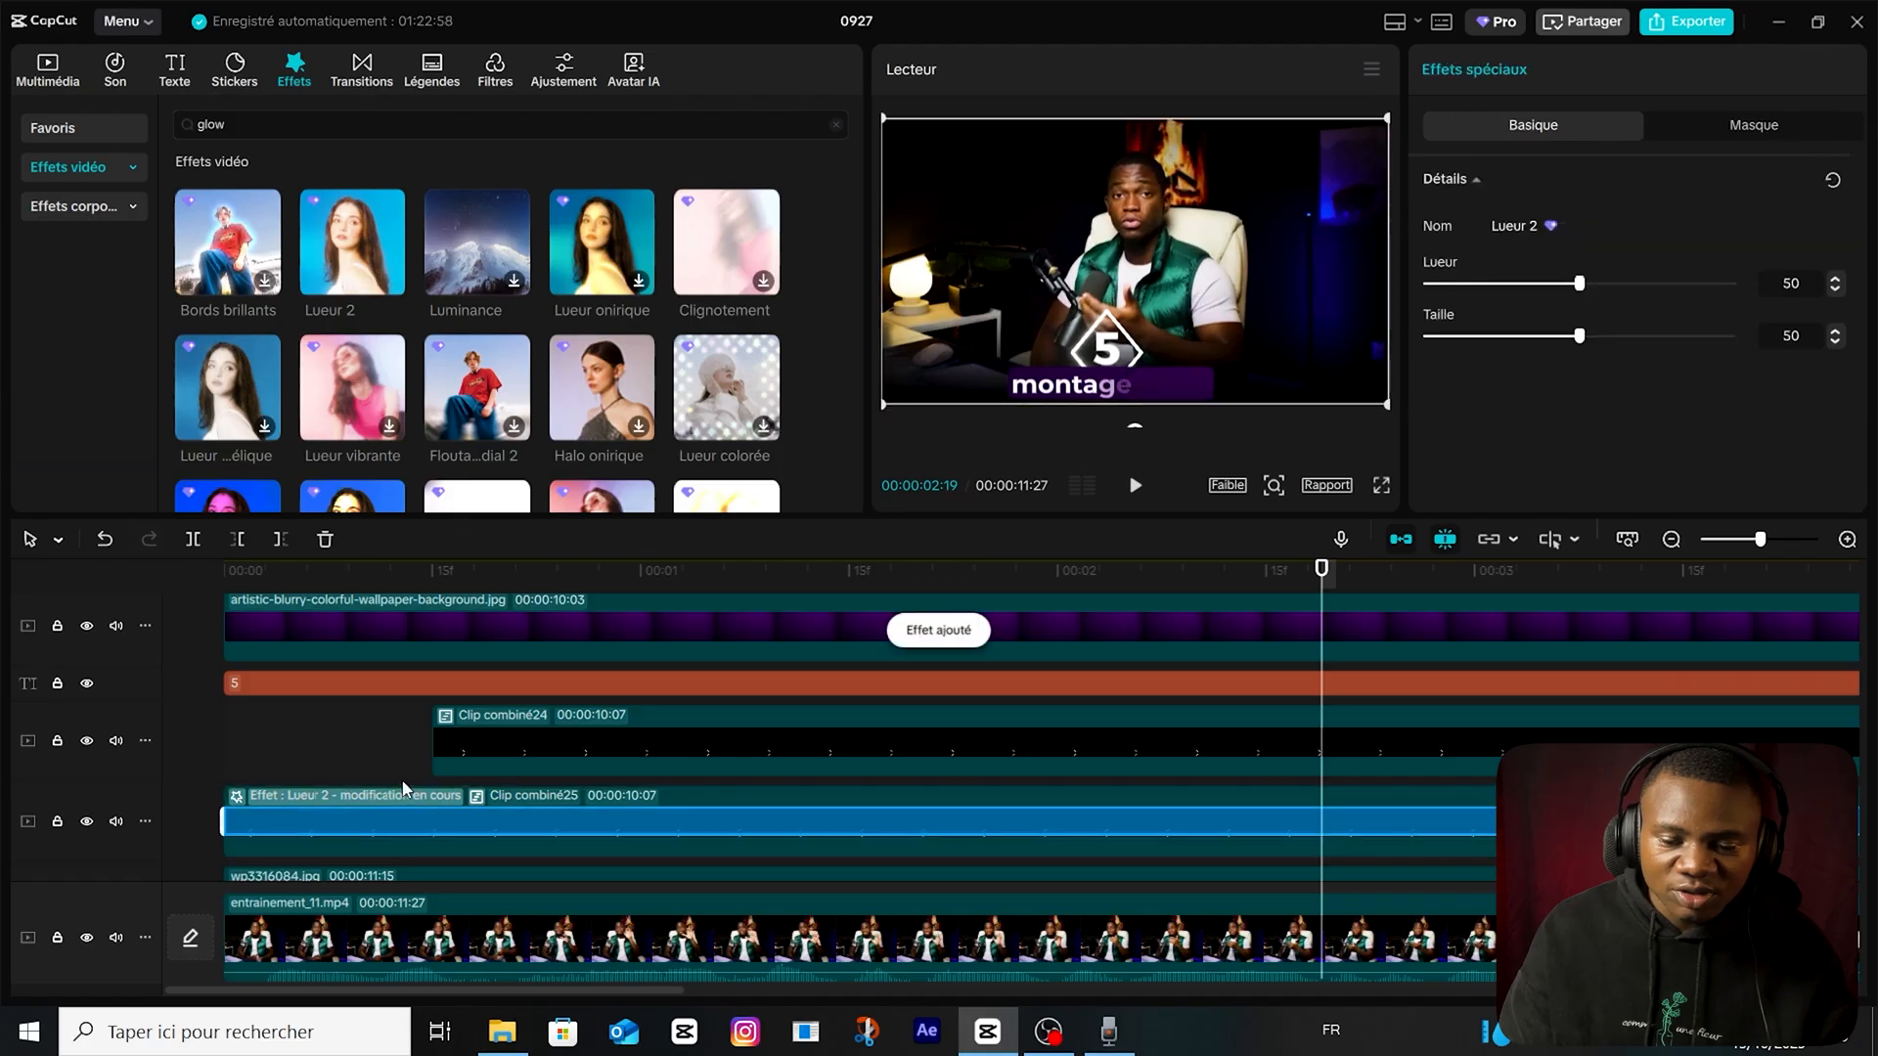
# Turn the "5" text into a combined clip and apply the Lueur 2 glow effect to it.
pyautogui.click(433, 689)
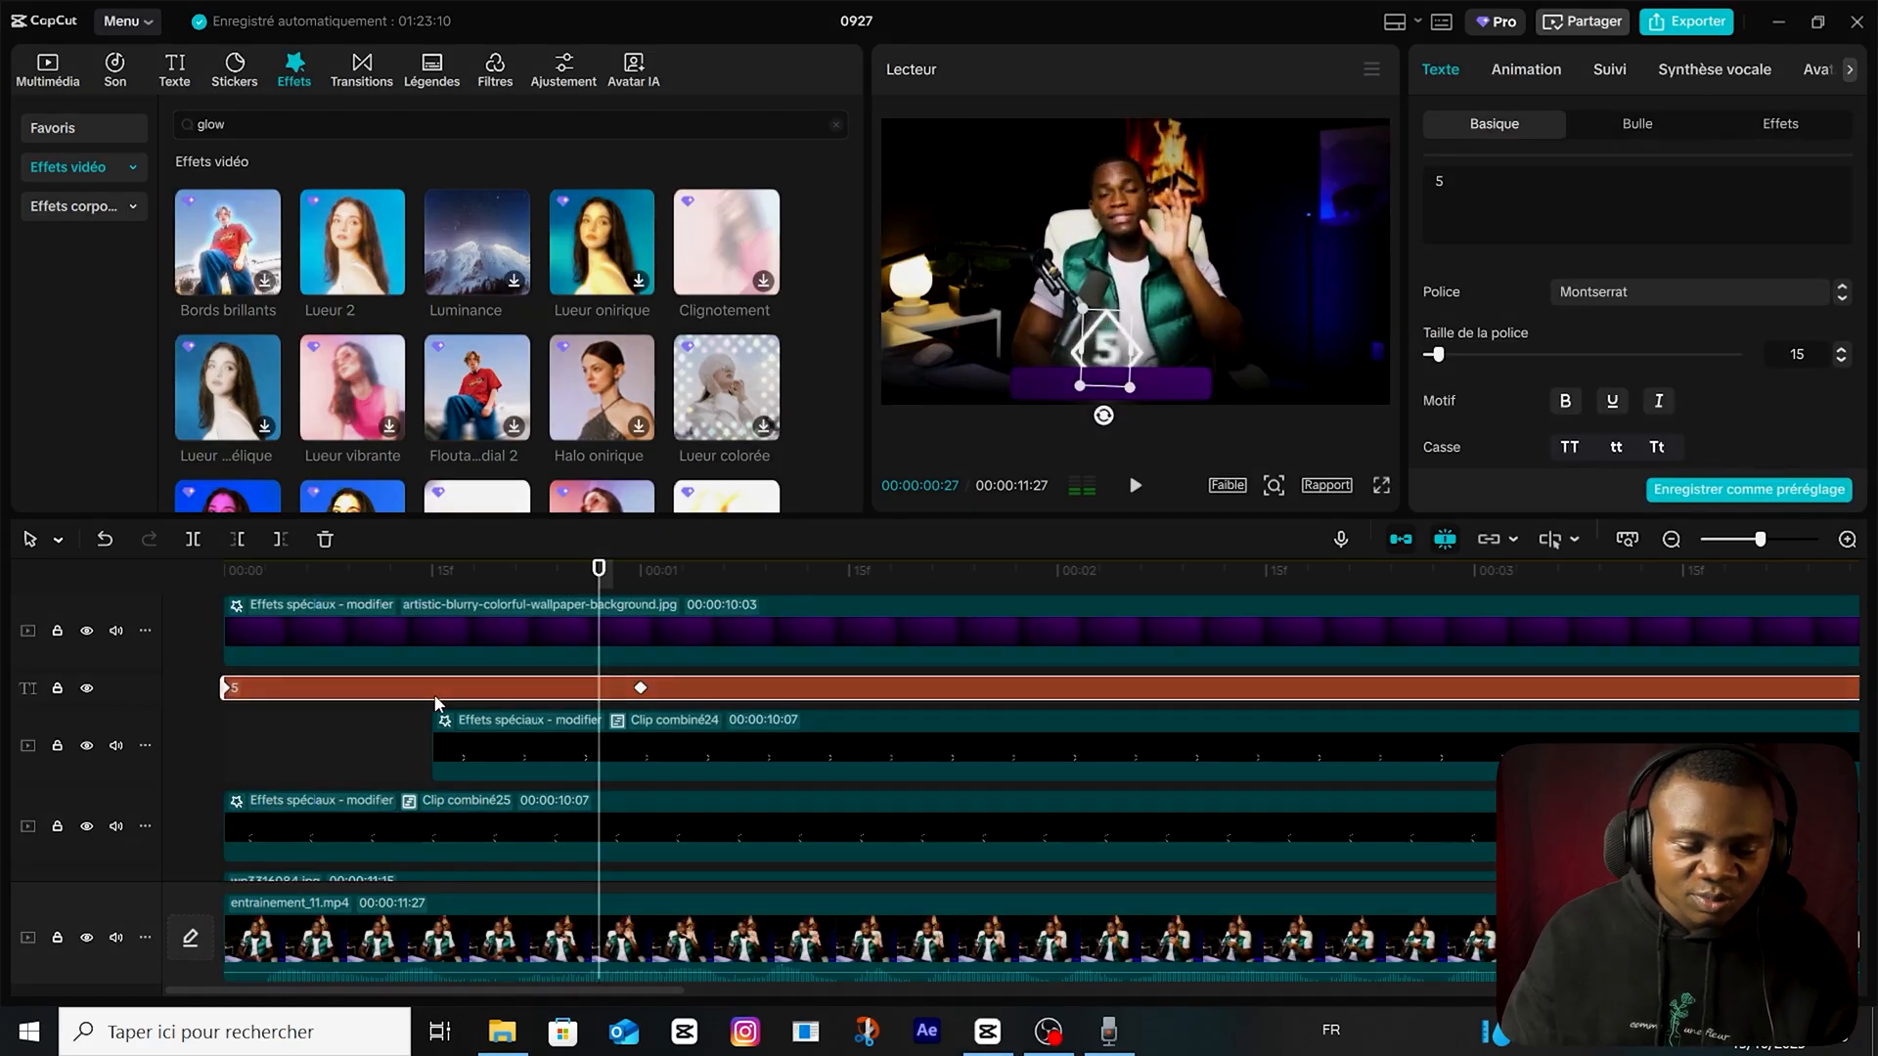
pyautogui.rightClick(435, 693)
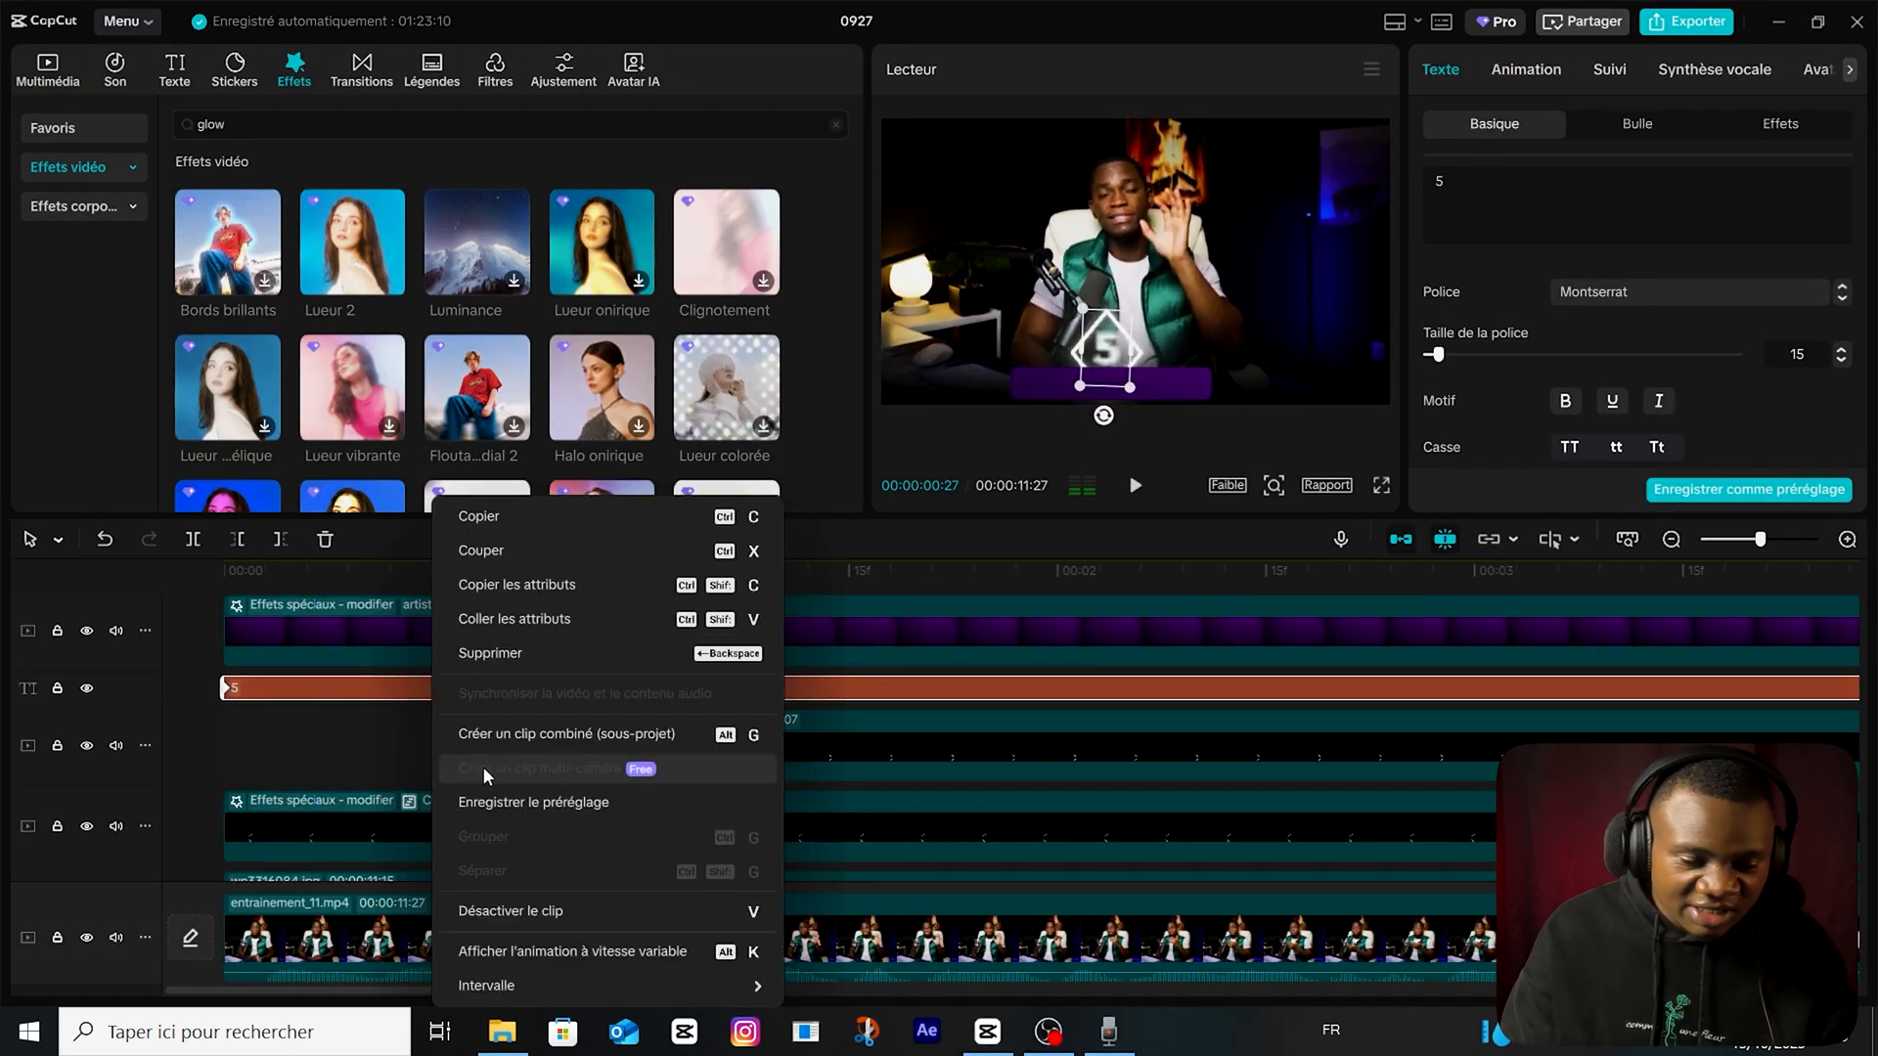
pyautogui.click(566, 734)
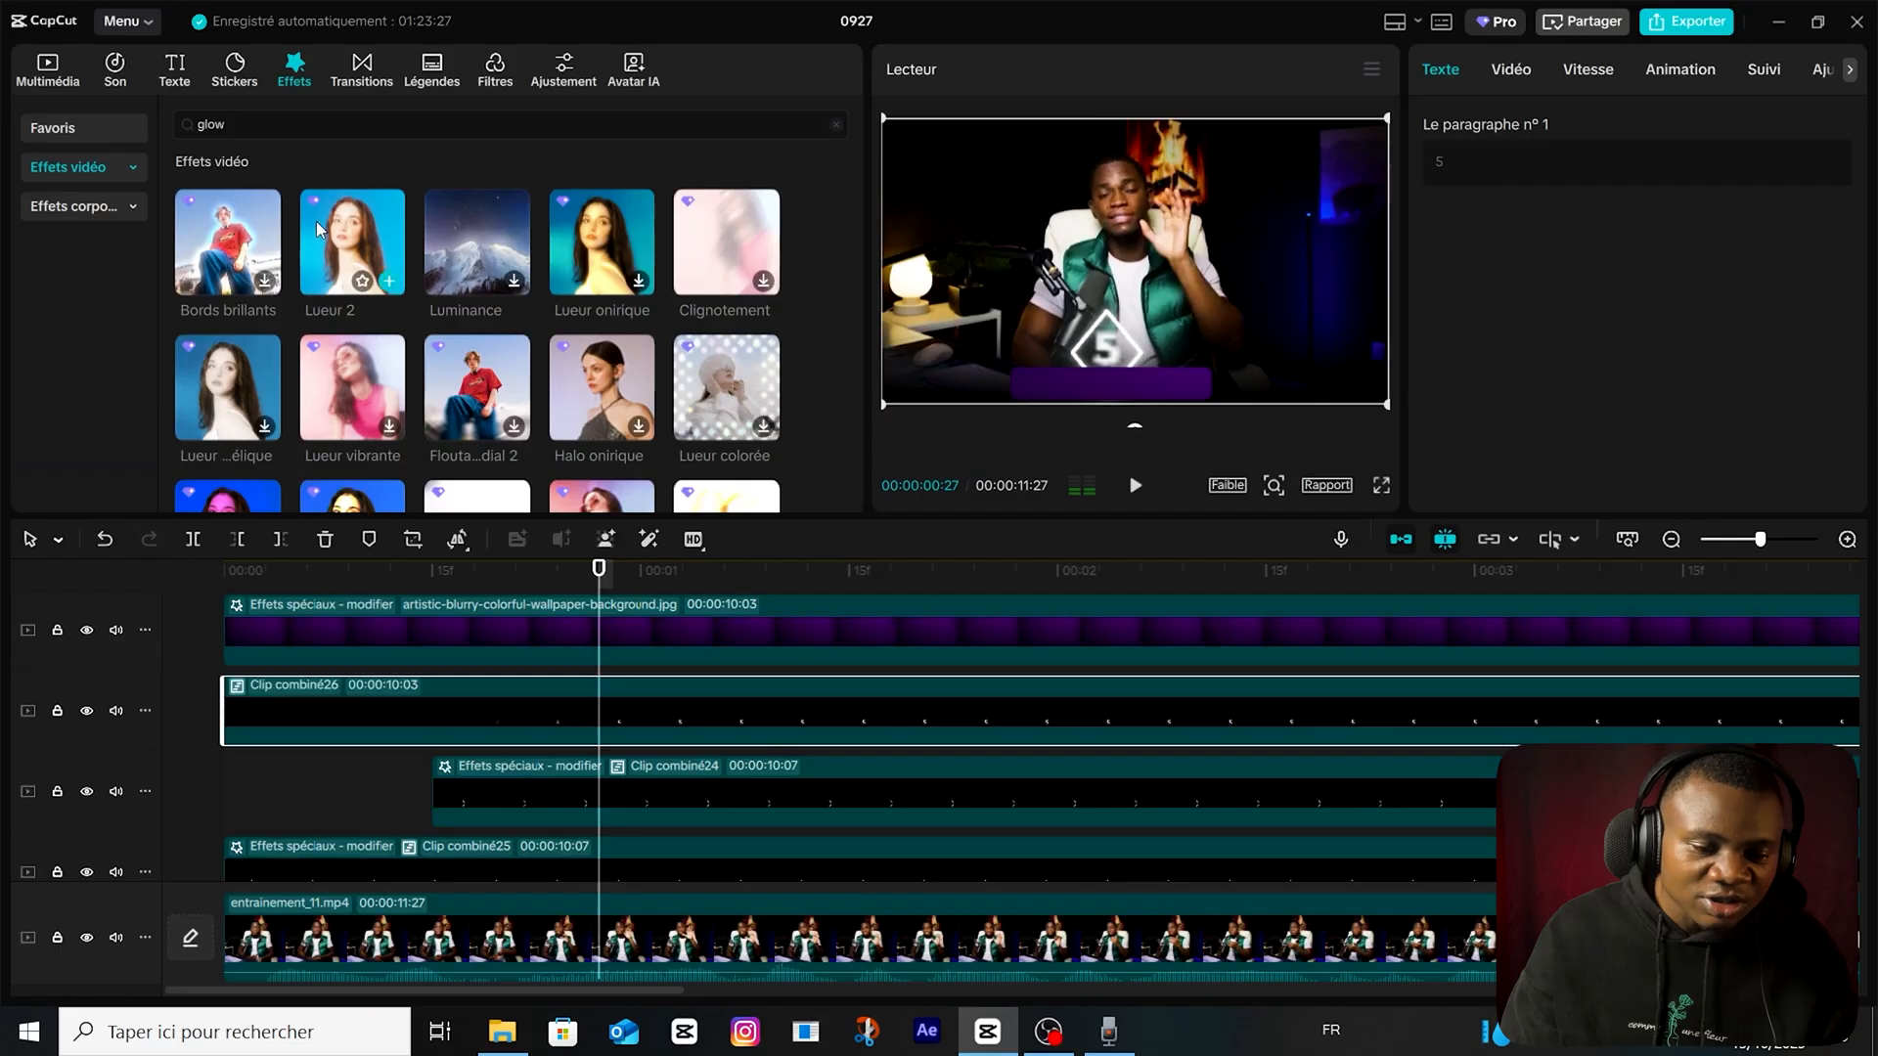
pyautogui.moveTo(315, 221); pyautogui.dragTo(431, 703)
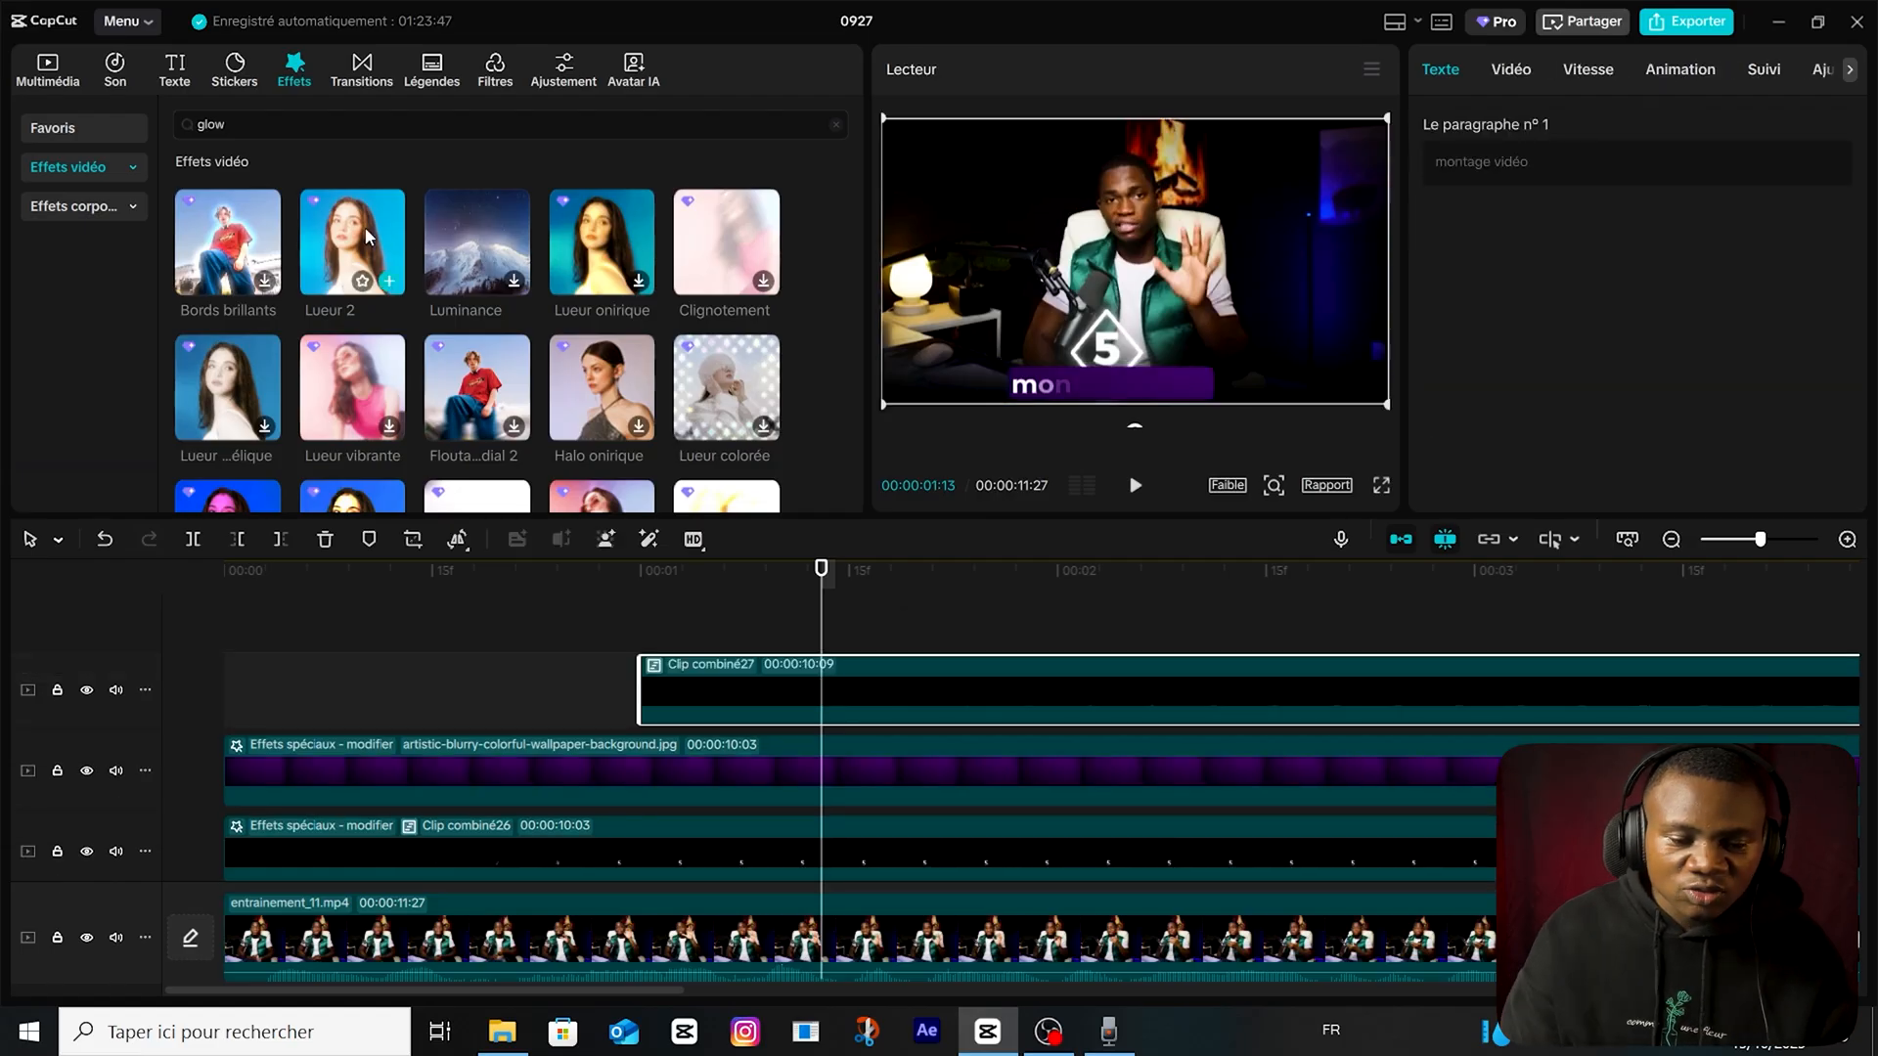
# Turn the "montage vidéo" text into a combined clip, apply the Lueur 2 glow effect to it and set the effect's Taille to 27.
pyautogui.moveTo(352, 244); pyautogui.dragTo(894, 685)
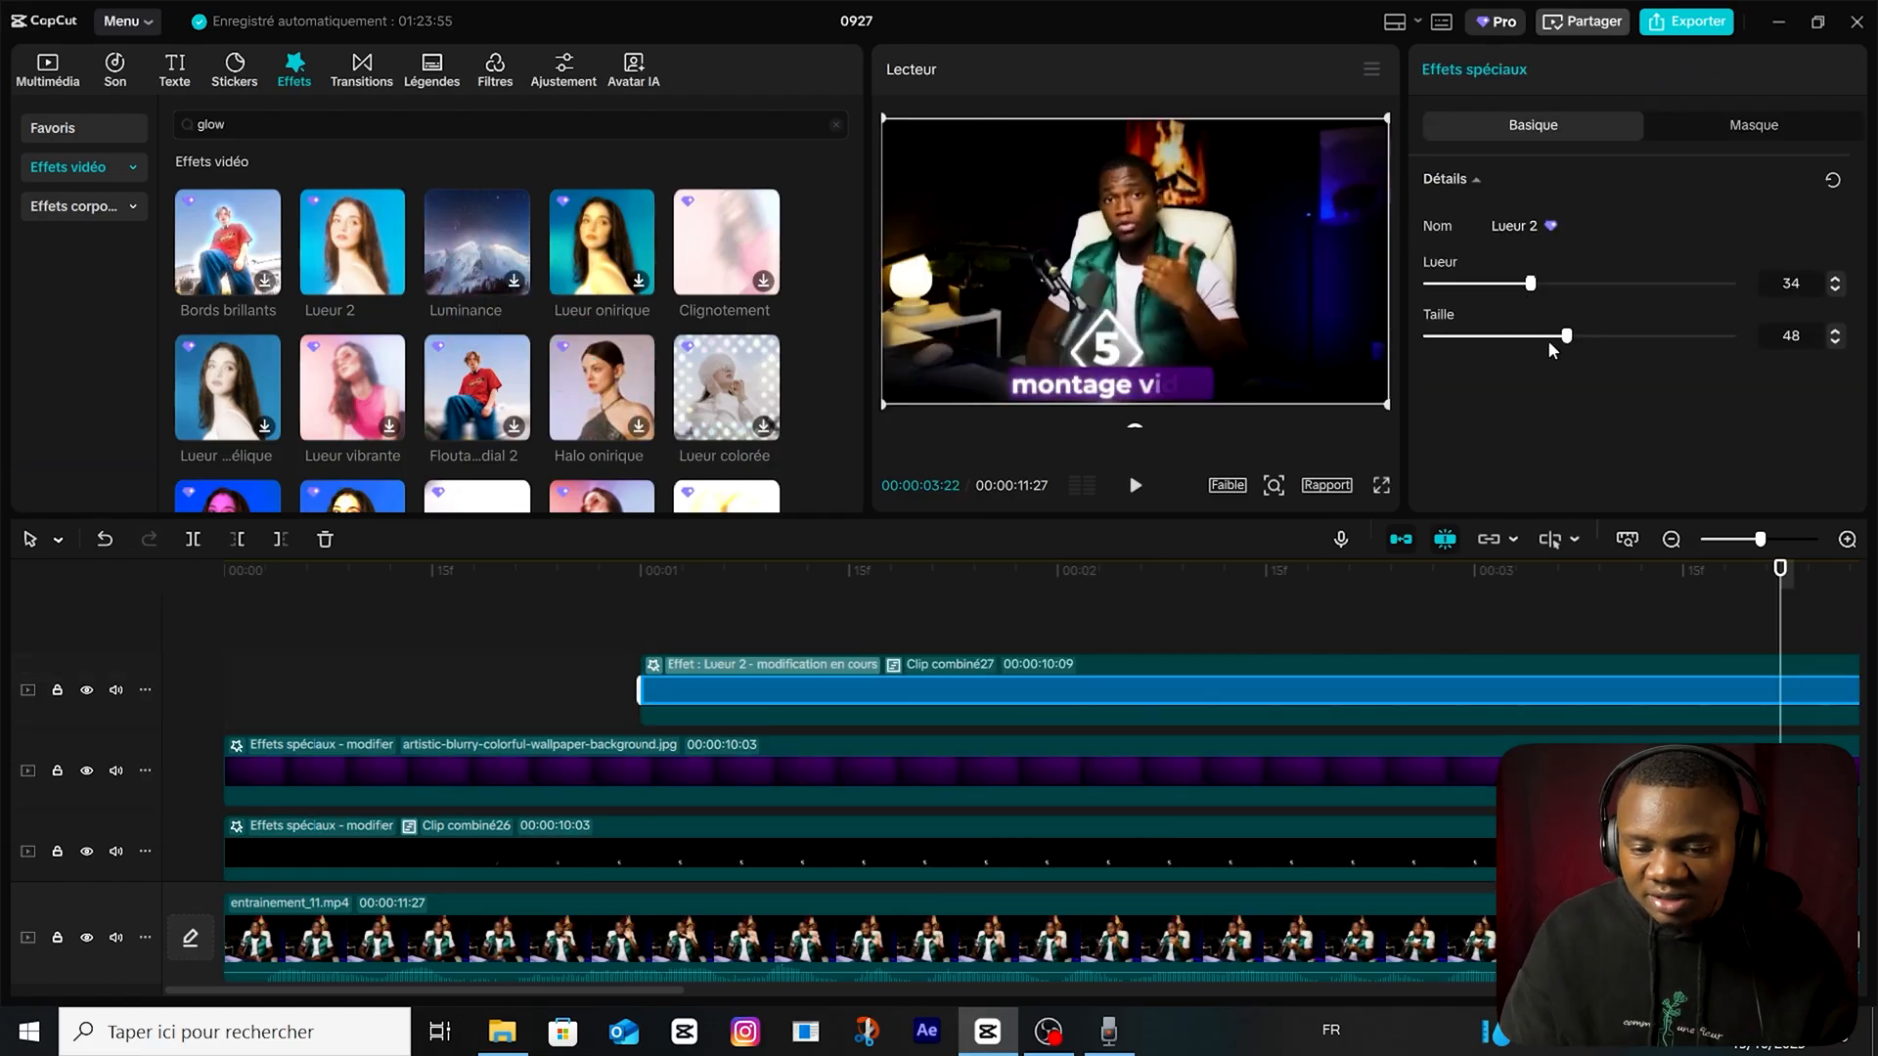
pyautogui.moveTo(1514, 360); pyautogui.dragTo(1507, 355)
# Play back the glowing diamond and "montage vidéo" banner animation from the start, stopping at 00:00:09:00.
pyautogui.hscroll(5, 1336, 794)
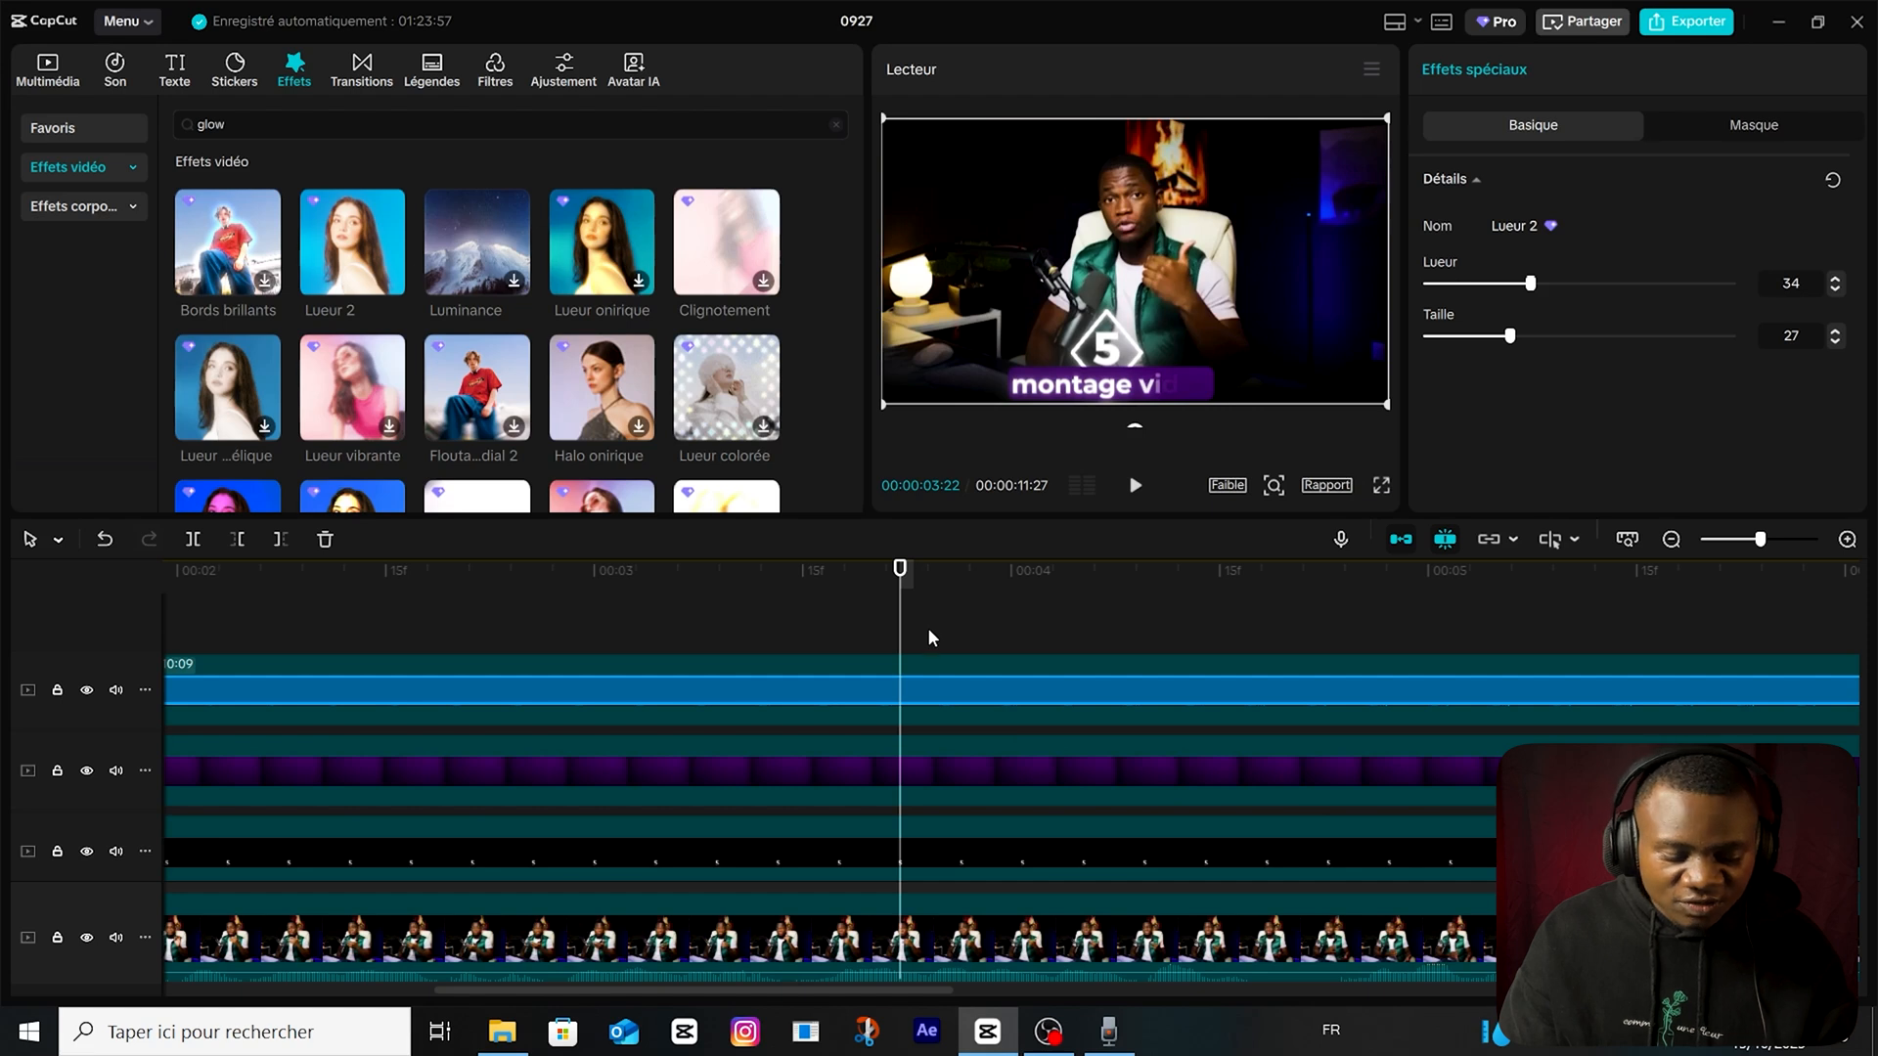
pyautogui.scroll(-3, 937, 638)
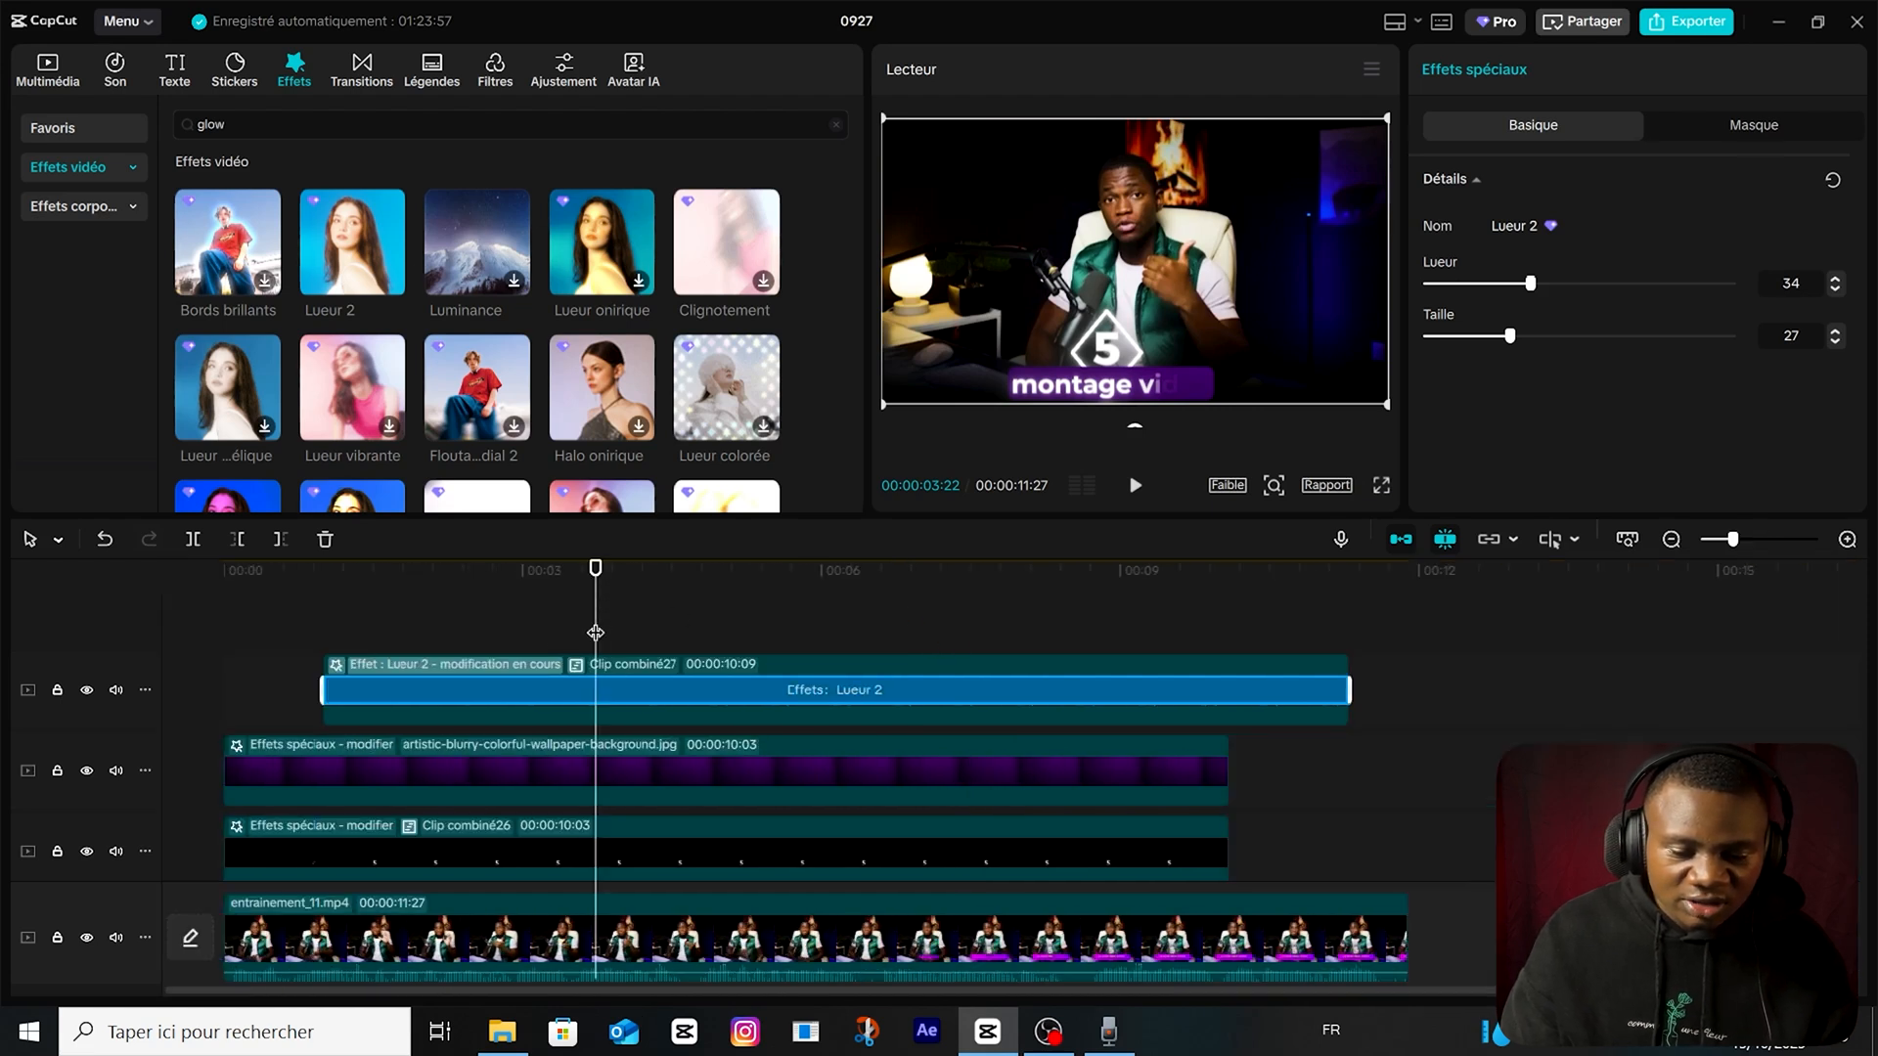
pyautogui.moveTo(594, 633); pyautogui.dragTo(59, 682)
pyautogui.press('space')
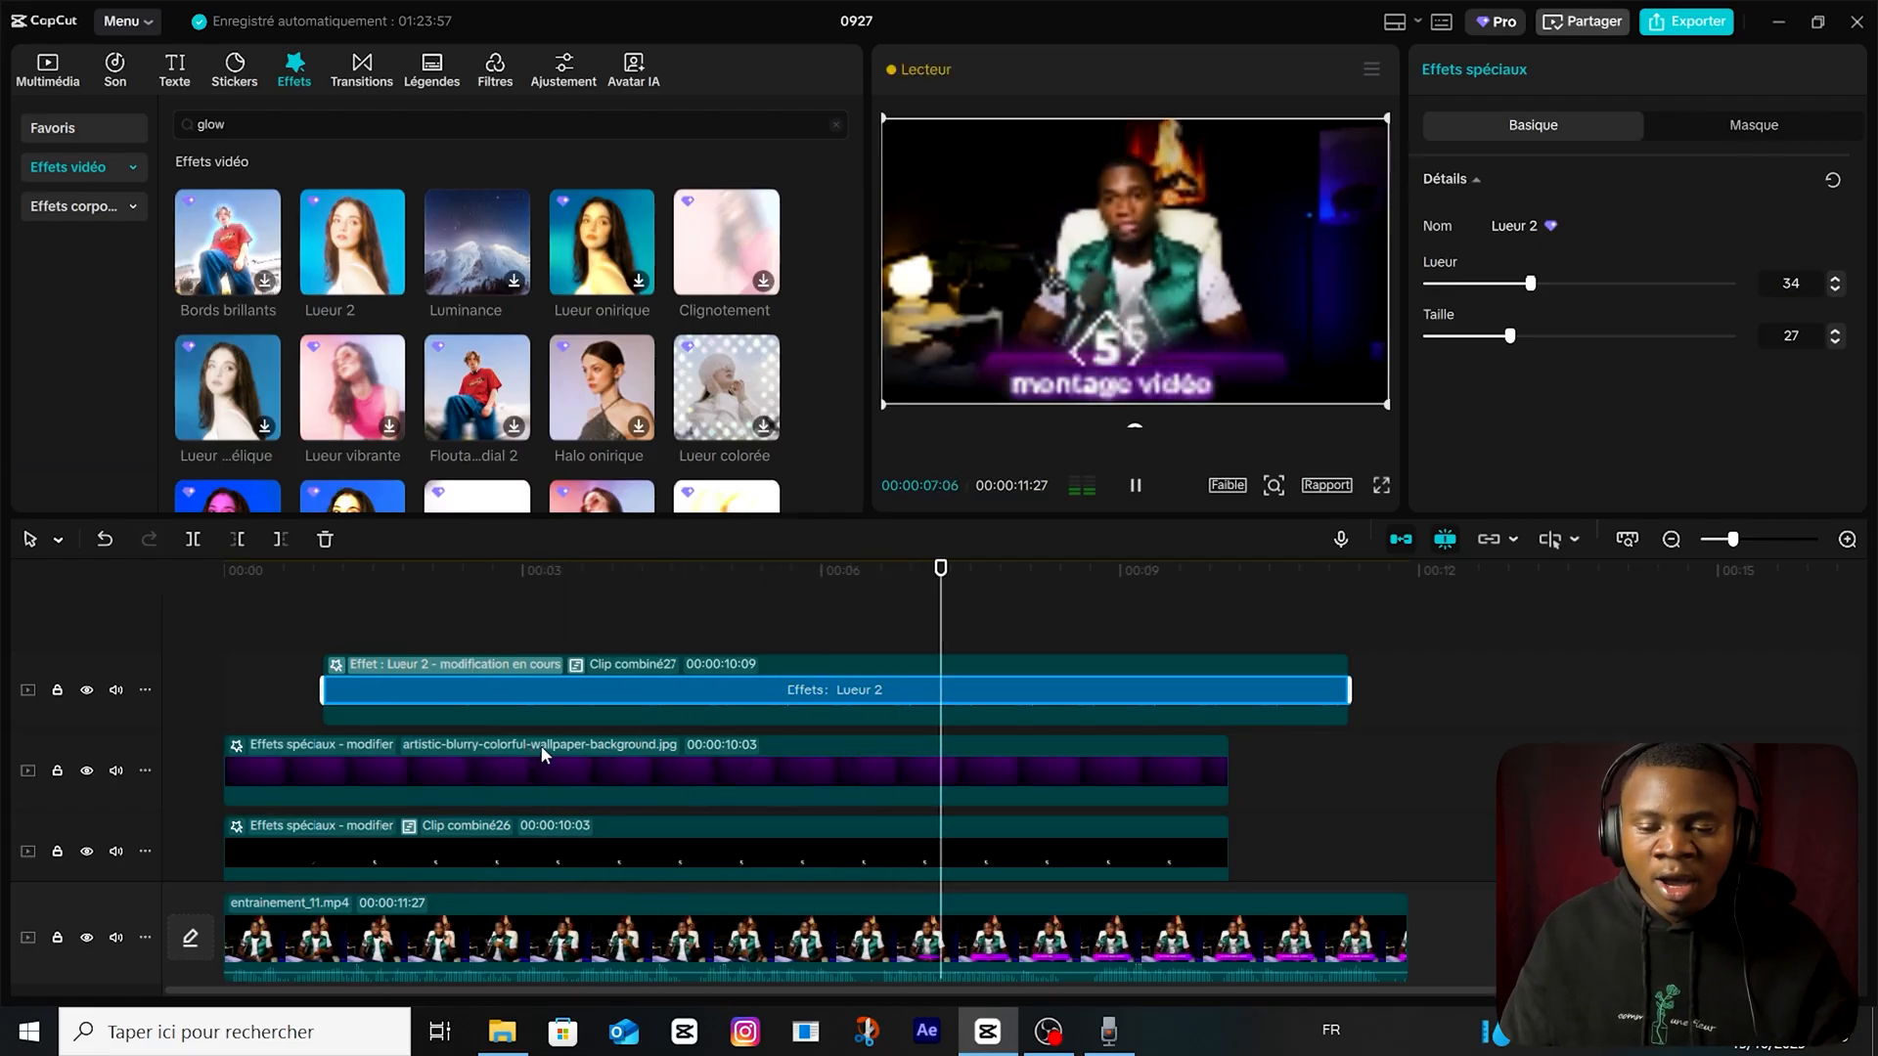
pyautogui.click(1118, 649)
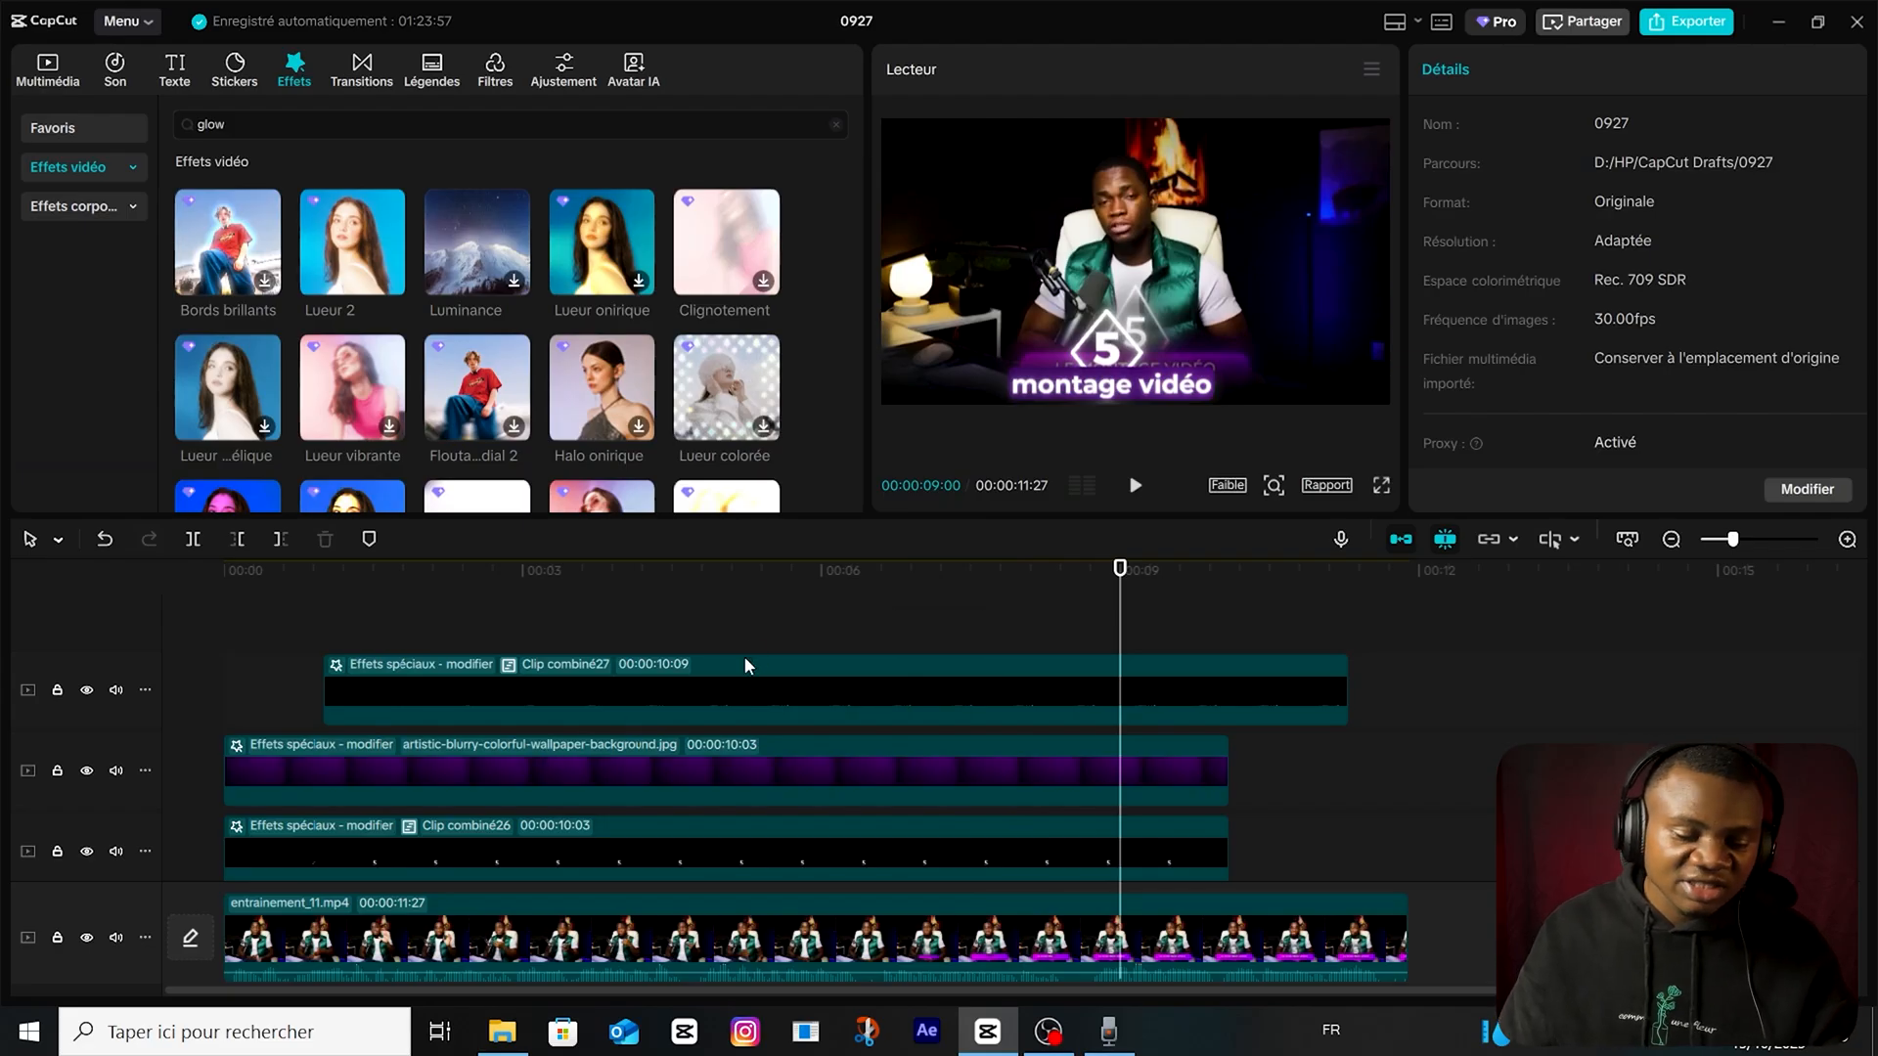
# Inspect the "montage vidéo" text and its animation duration inside Clip combiné27, and return to the main timeline.
pyautogui.doubleClick(742, 687)
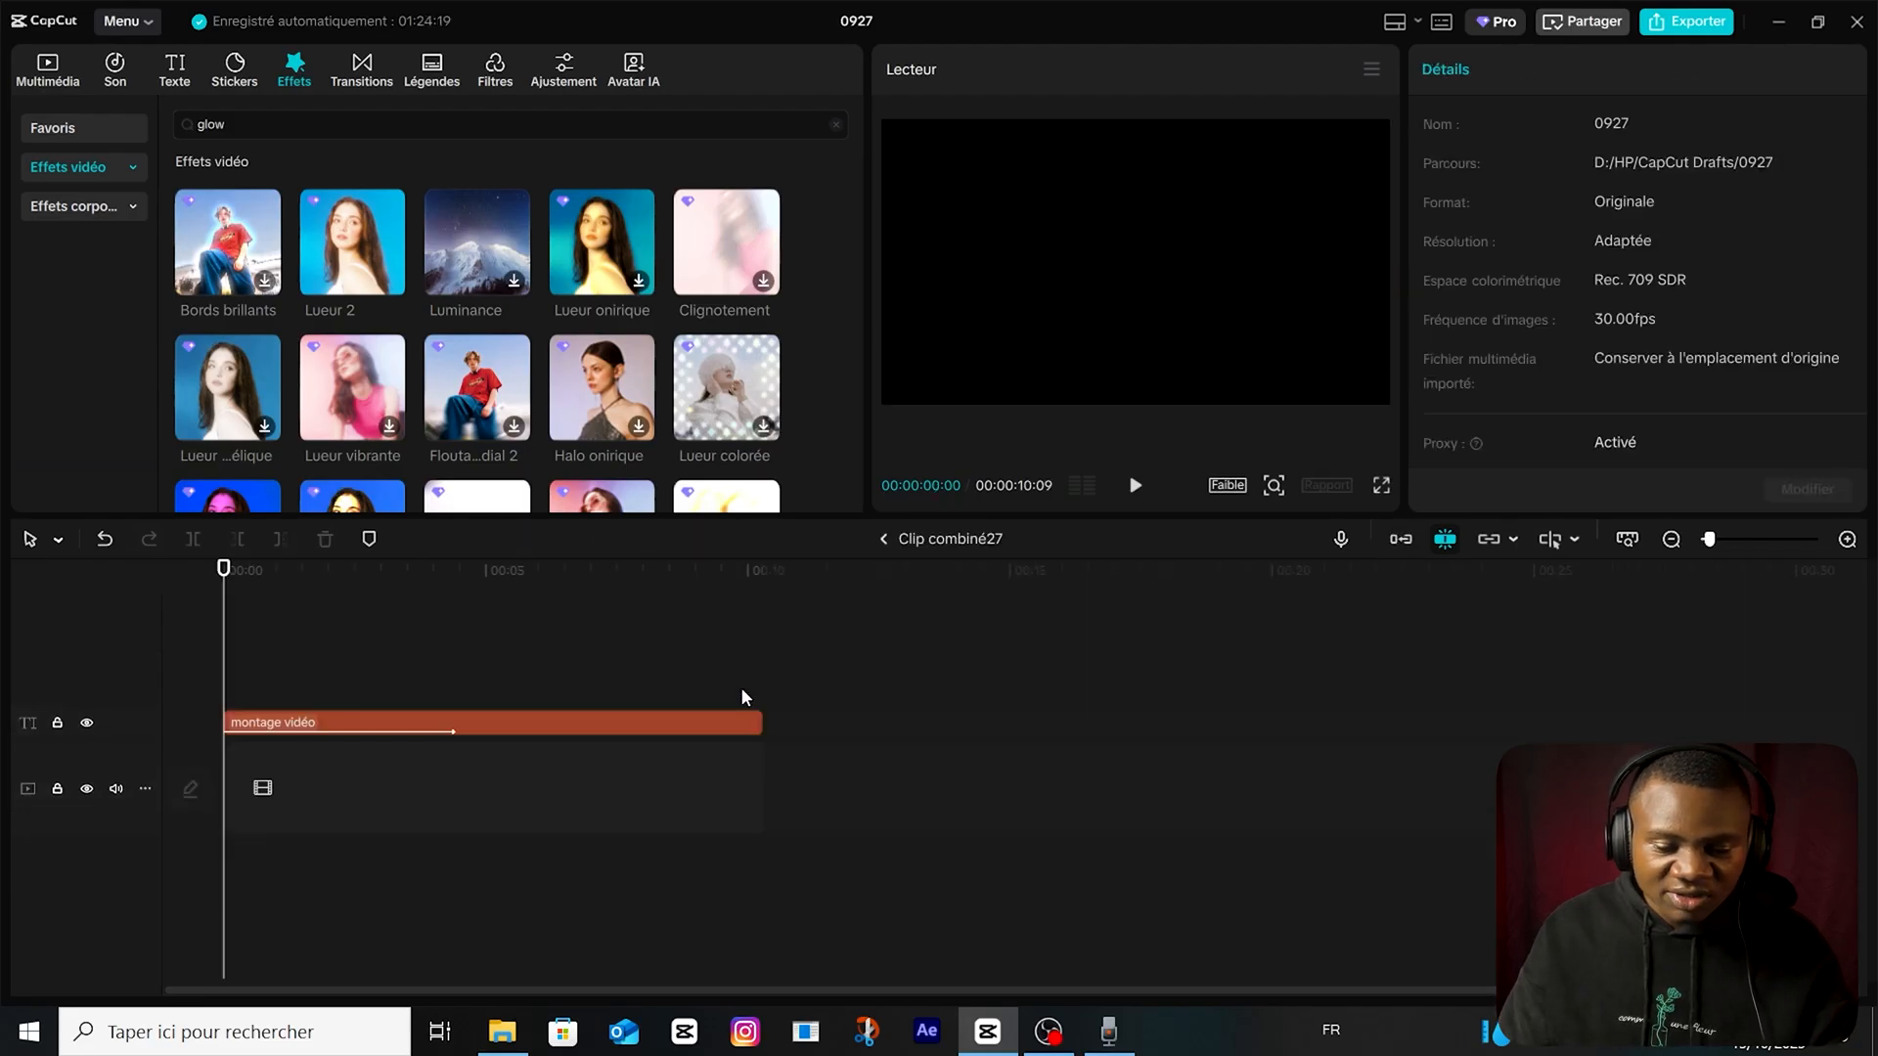
pyautogui.click(449, 729)
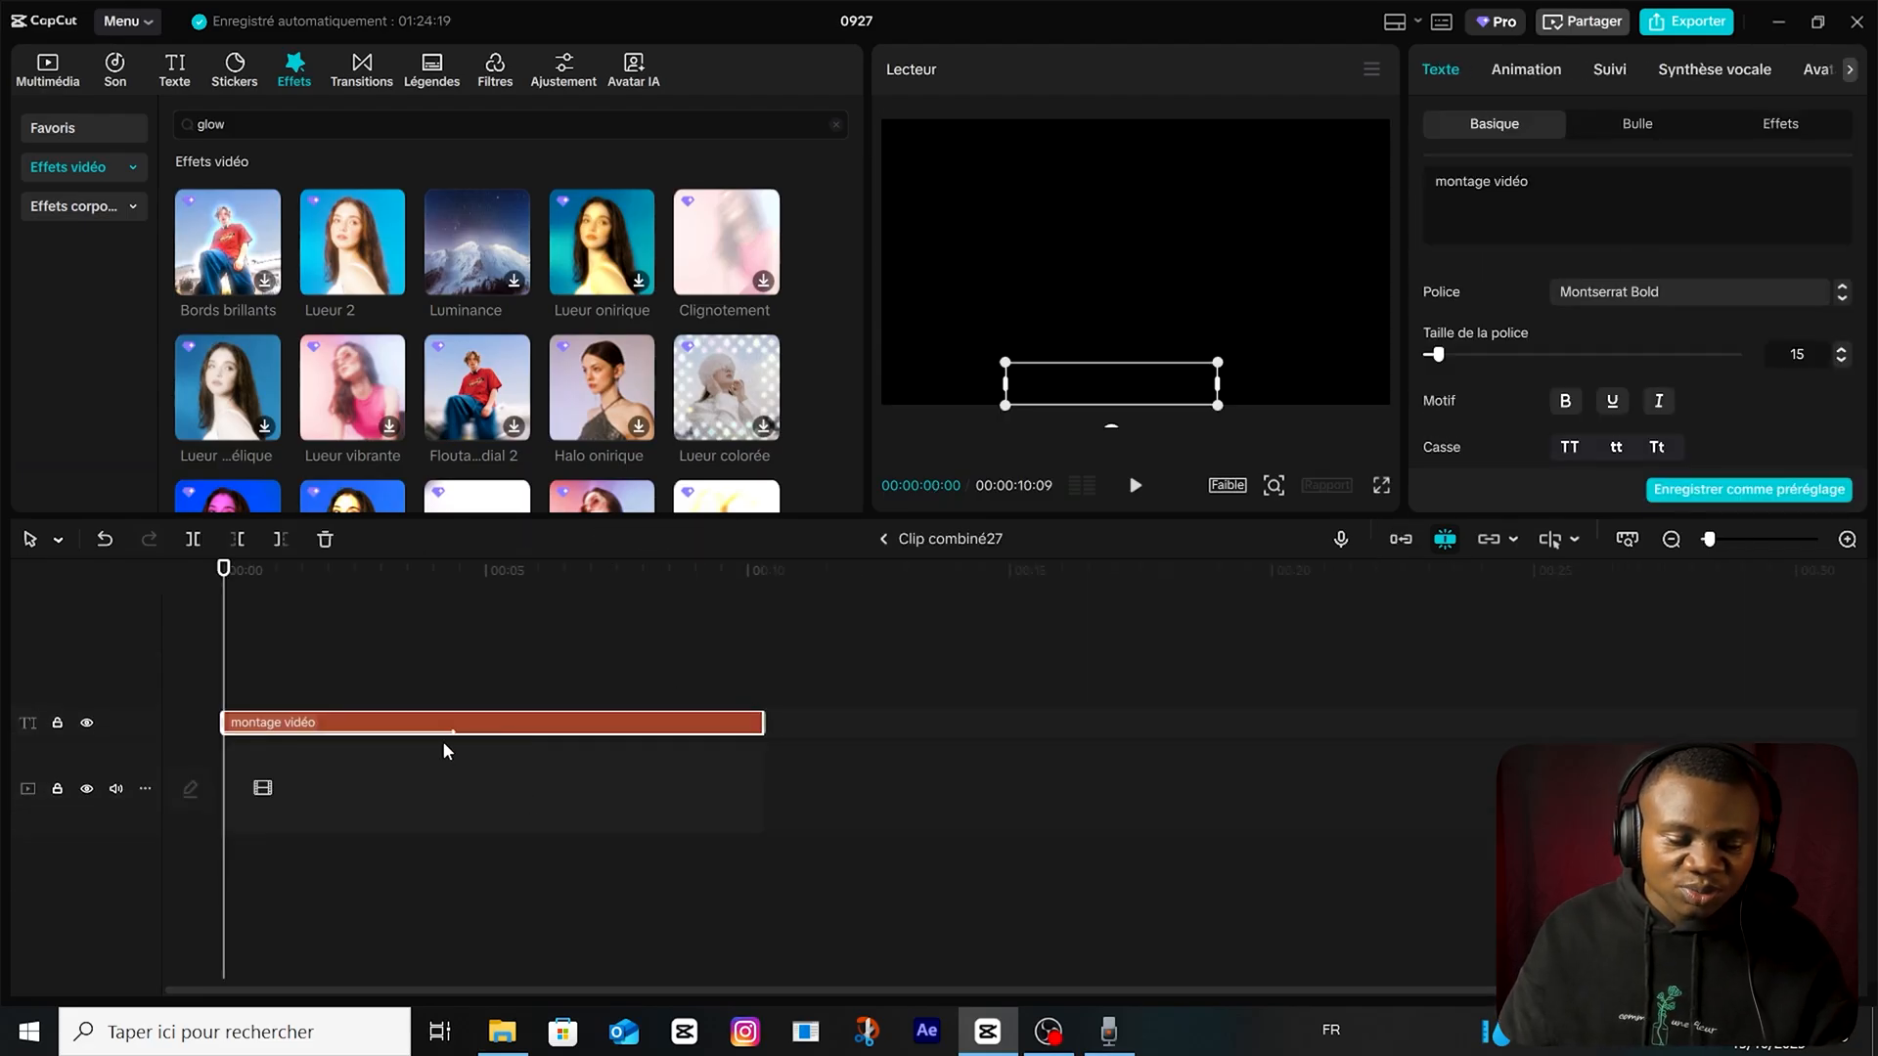
pyautogui.click(884, 538)
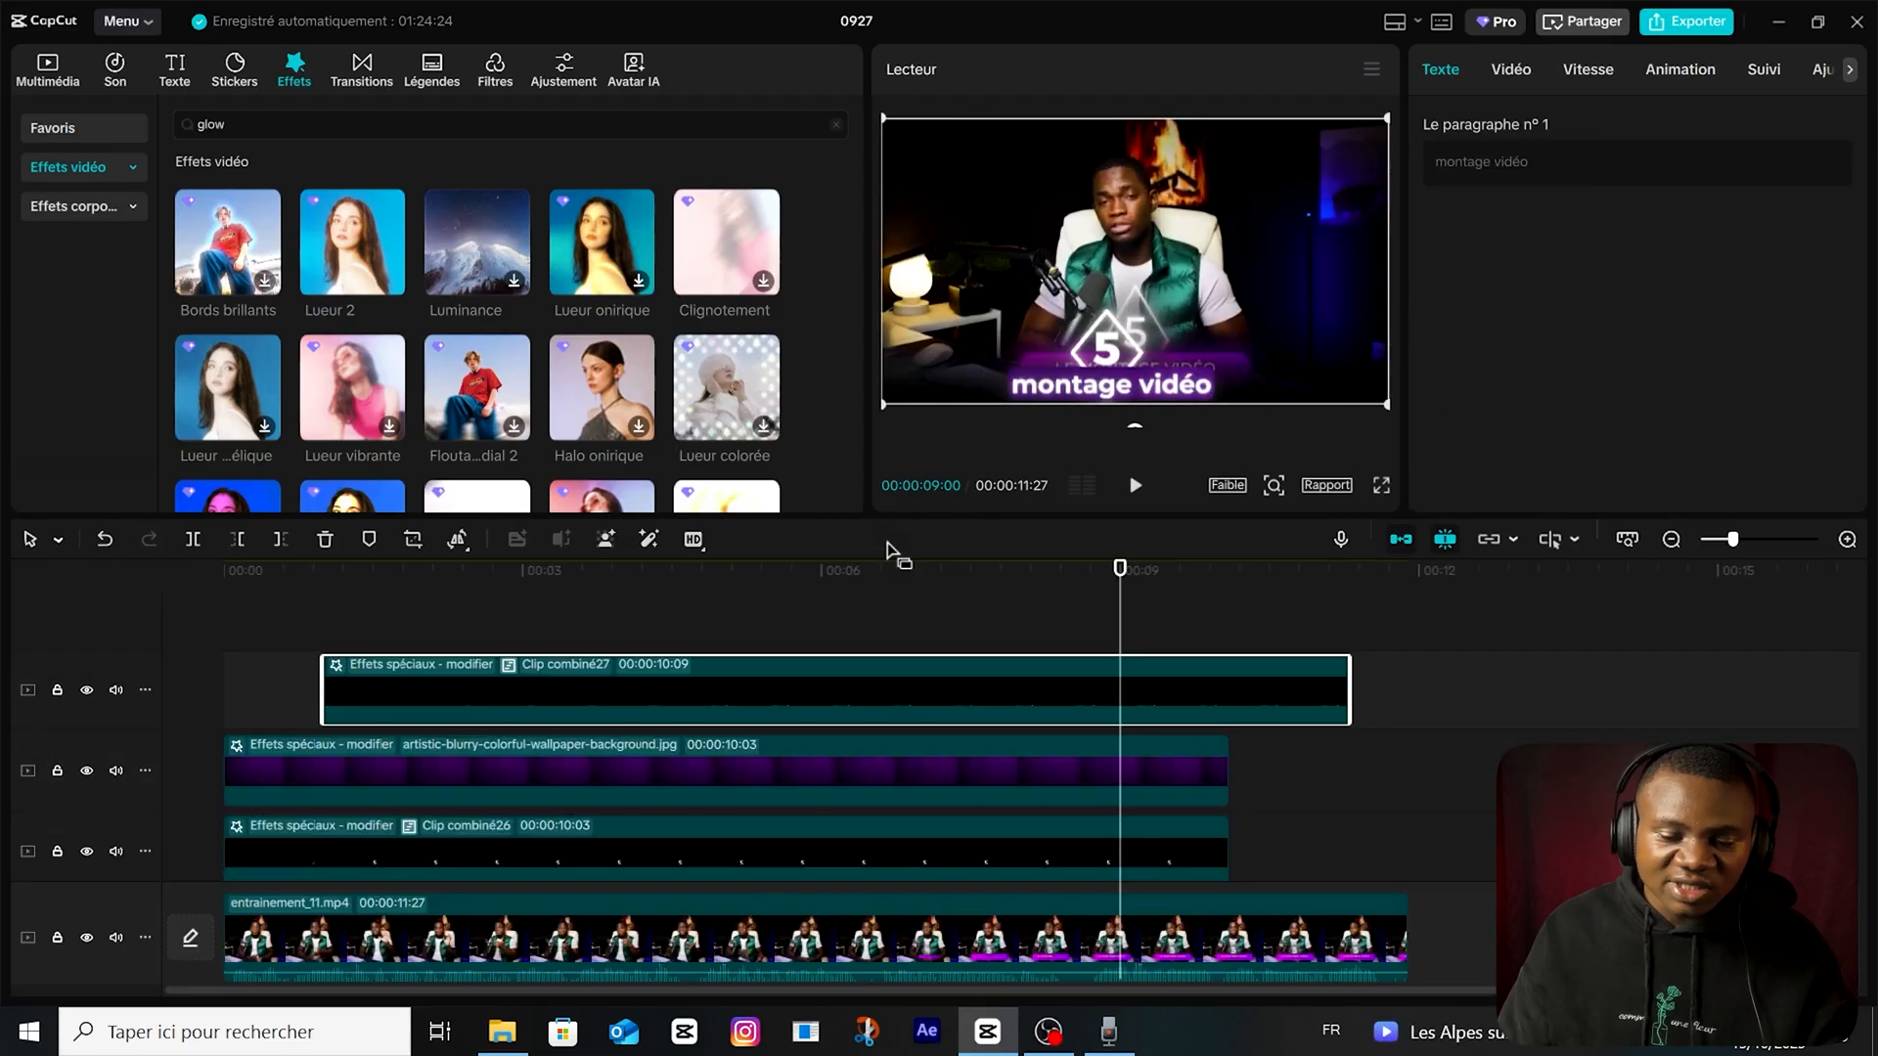
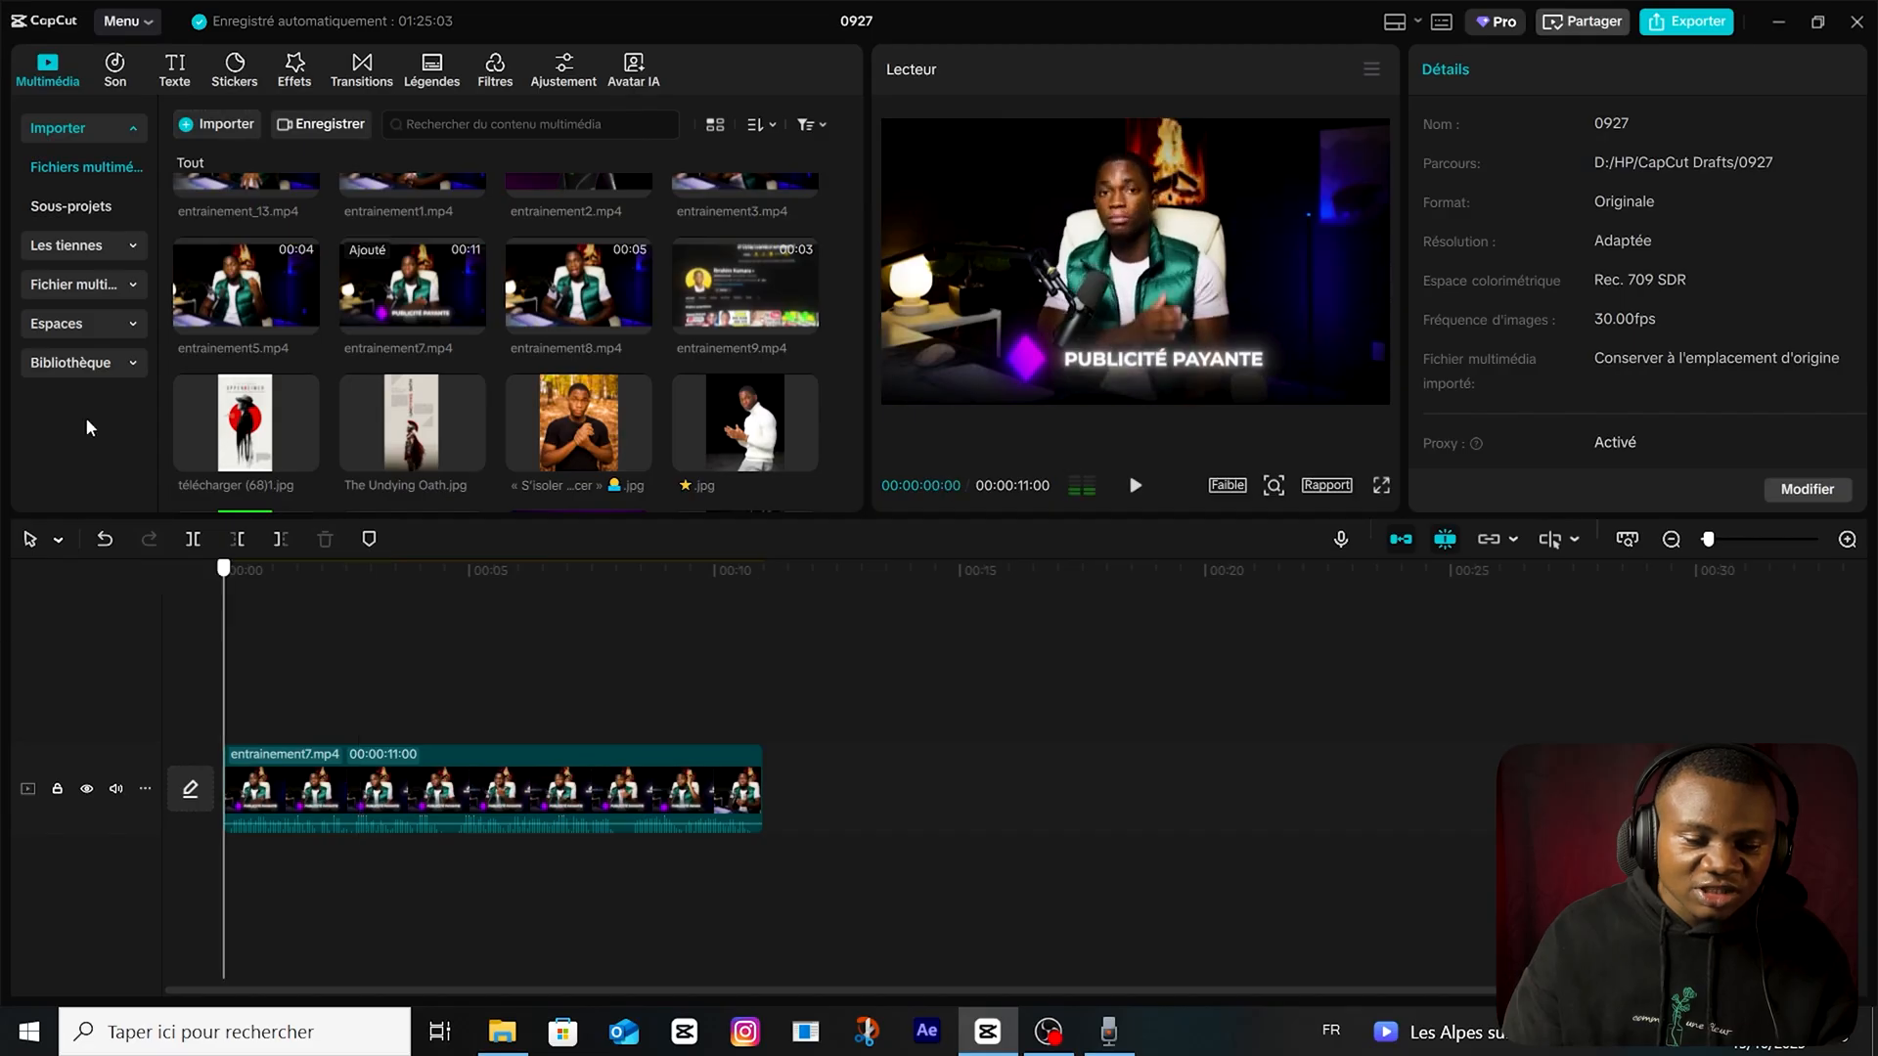
# Place diamonds.png on a track above entrainement7.mp4, starting at the beginning and lasting 00:00:11:11.
pyautogui.scroll(3, 494, 252)
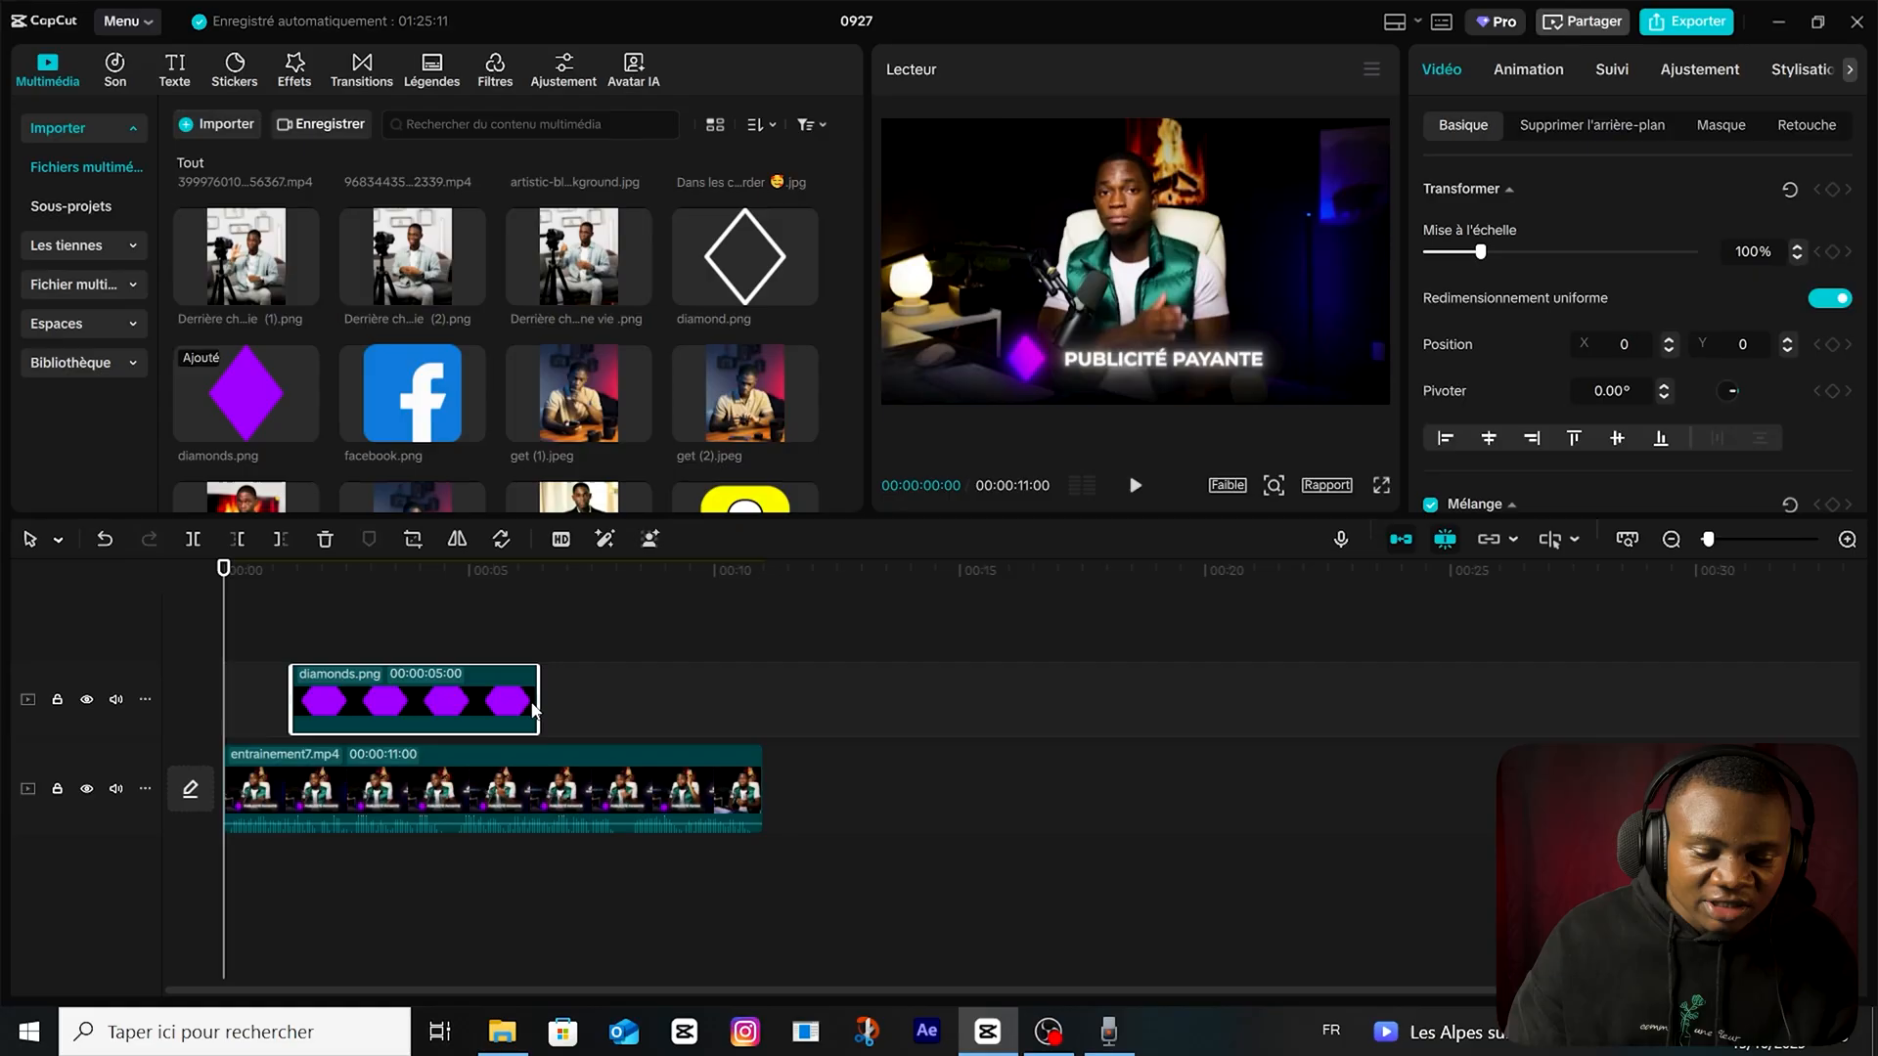
pyautogui.moveTo(536, 709); pyautogui.dragTo(783, 704)
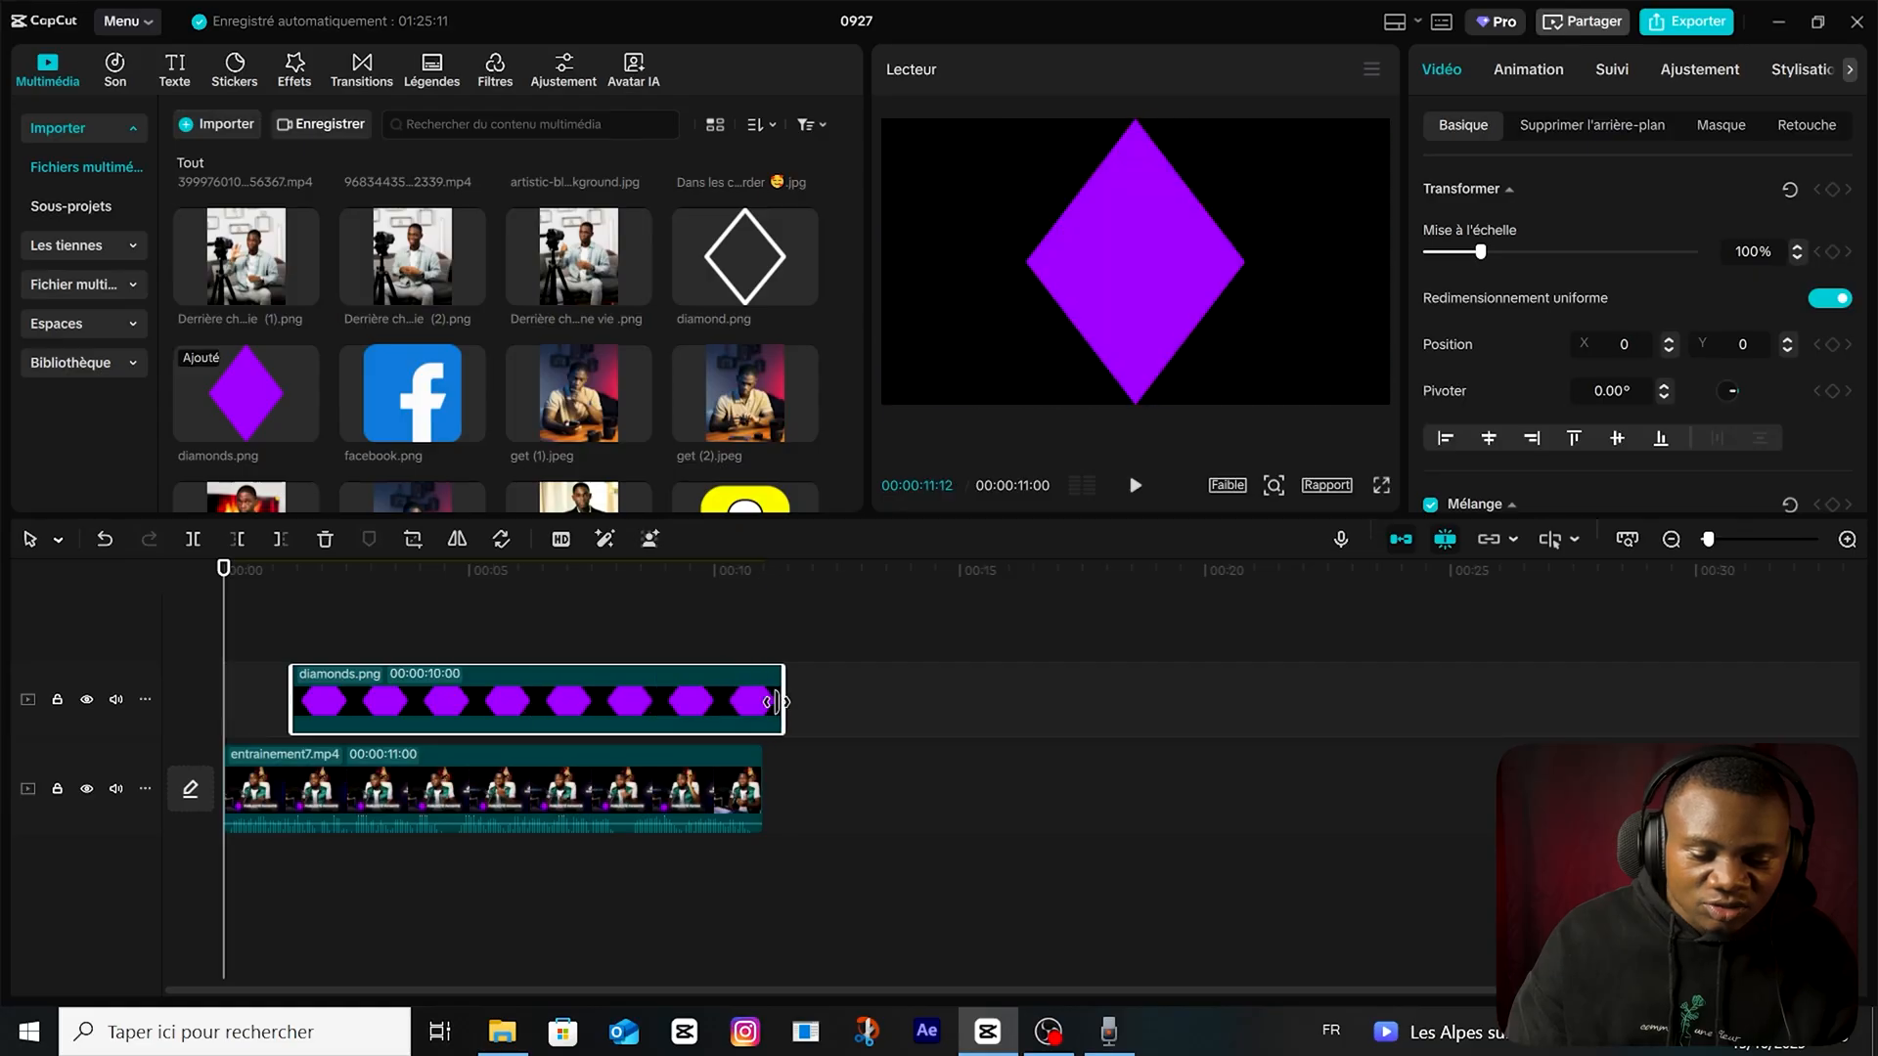
pyautogui.moveTo(291, 707); pyautogui.dragTo(223, 707)
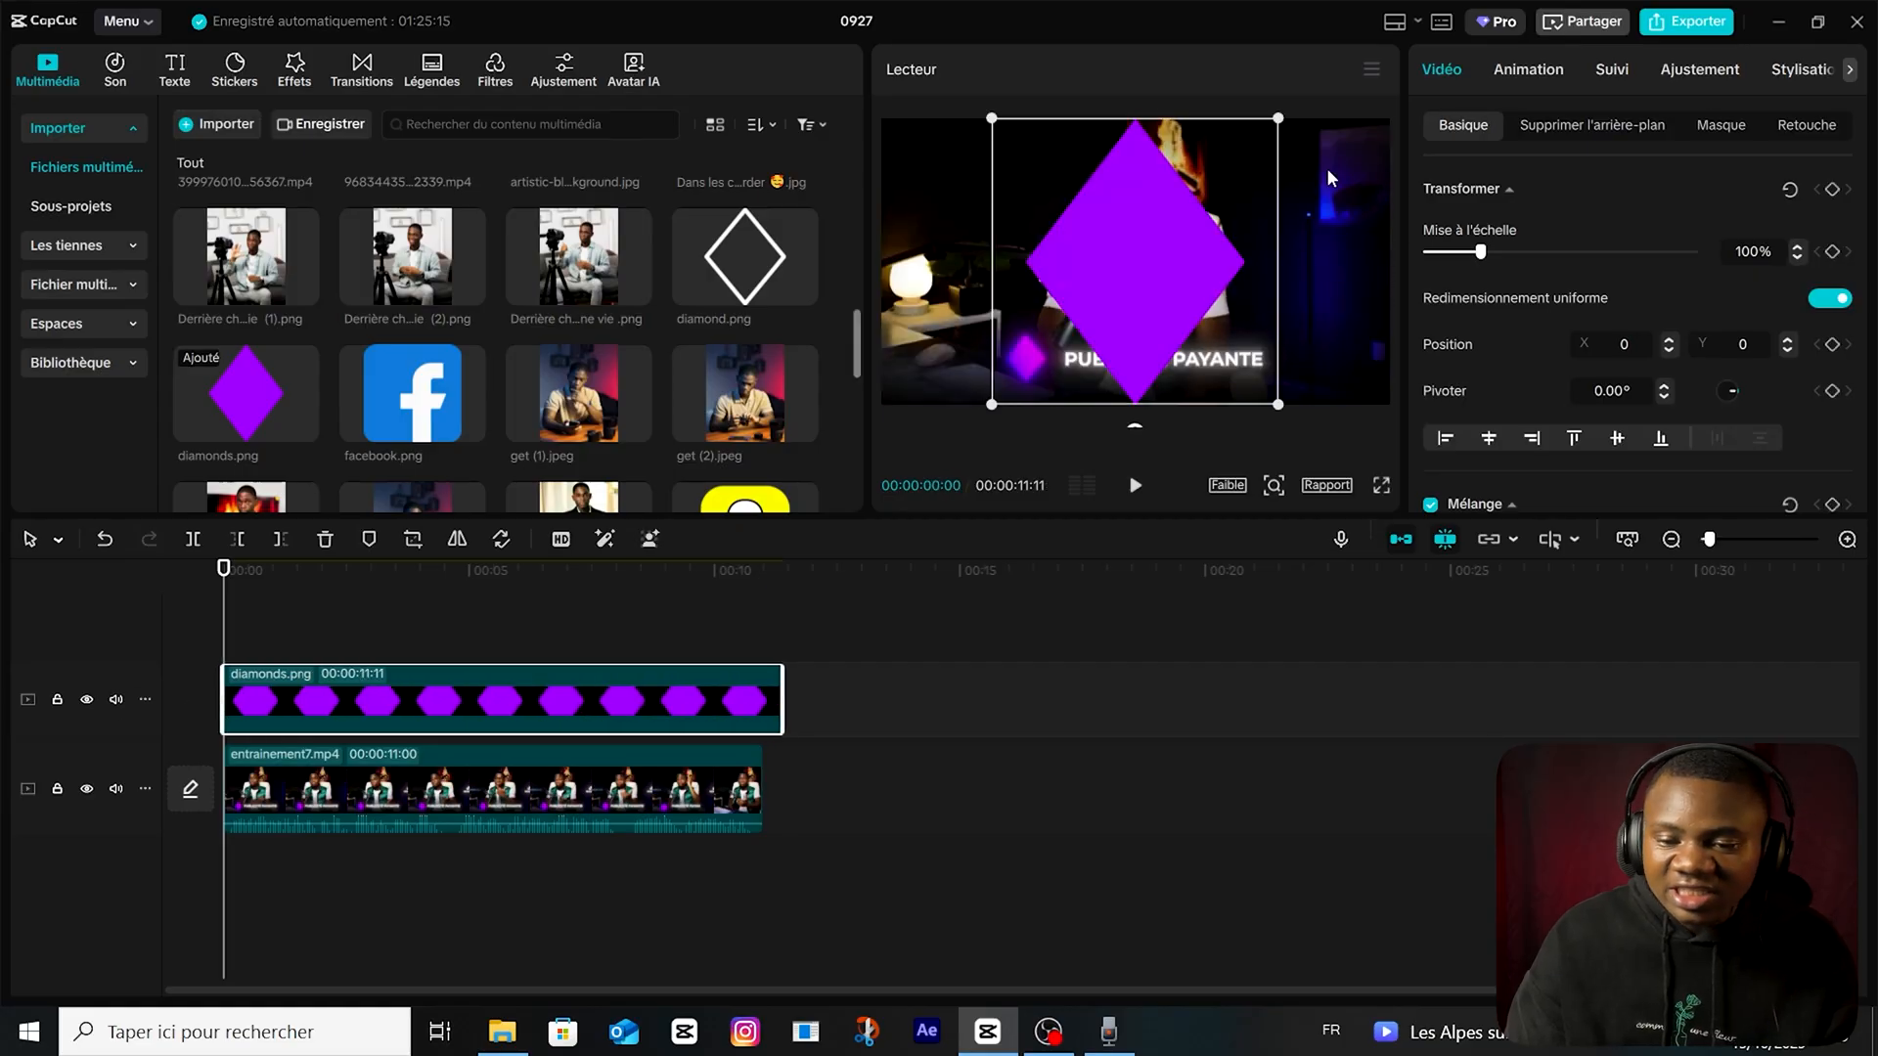
# Scale the purple diamond to 20% and place it over the footage's reference diamond at X -785, Y -732.
pyautogui.moveTo(1278, 120); pyautogui.dragTo(1184, 211)
pyautogui.moveTo(1151, 276); pyautogui.dragTo(1028, 369)
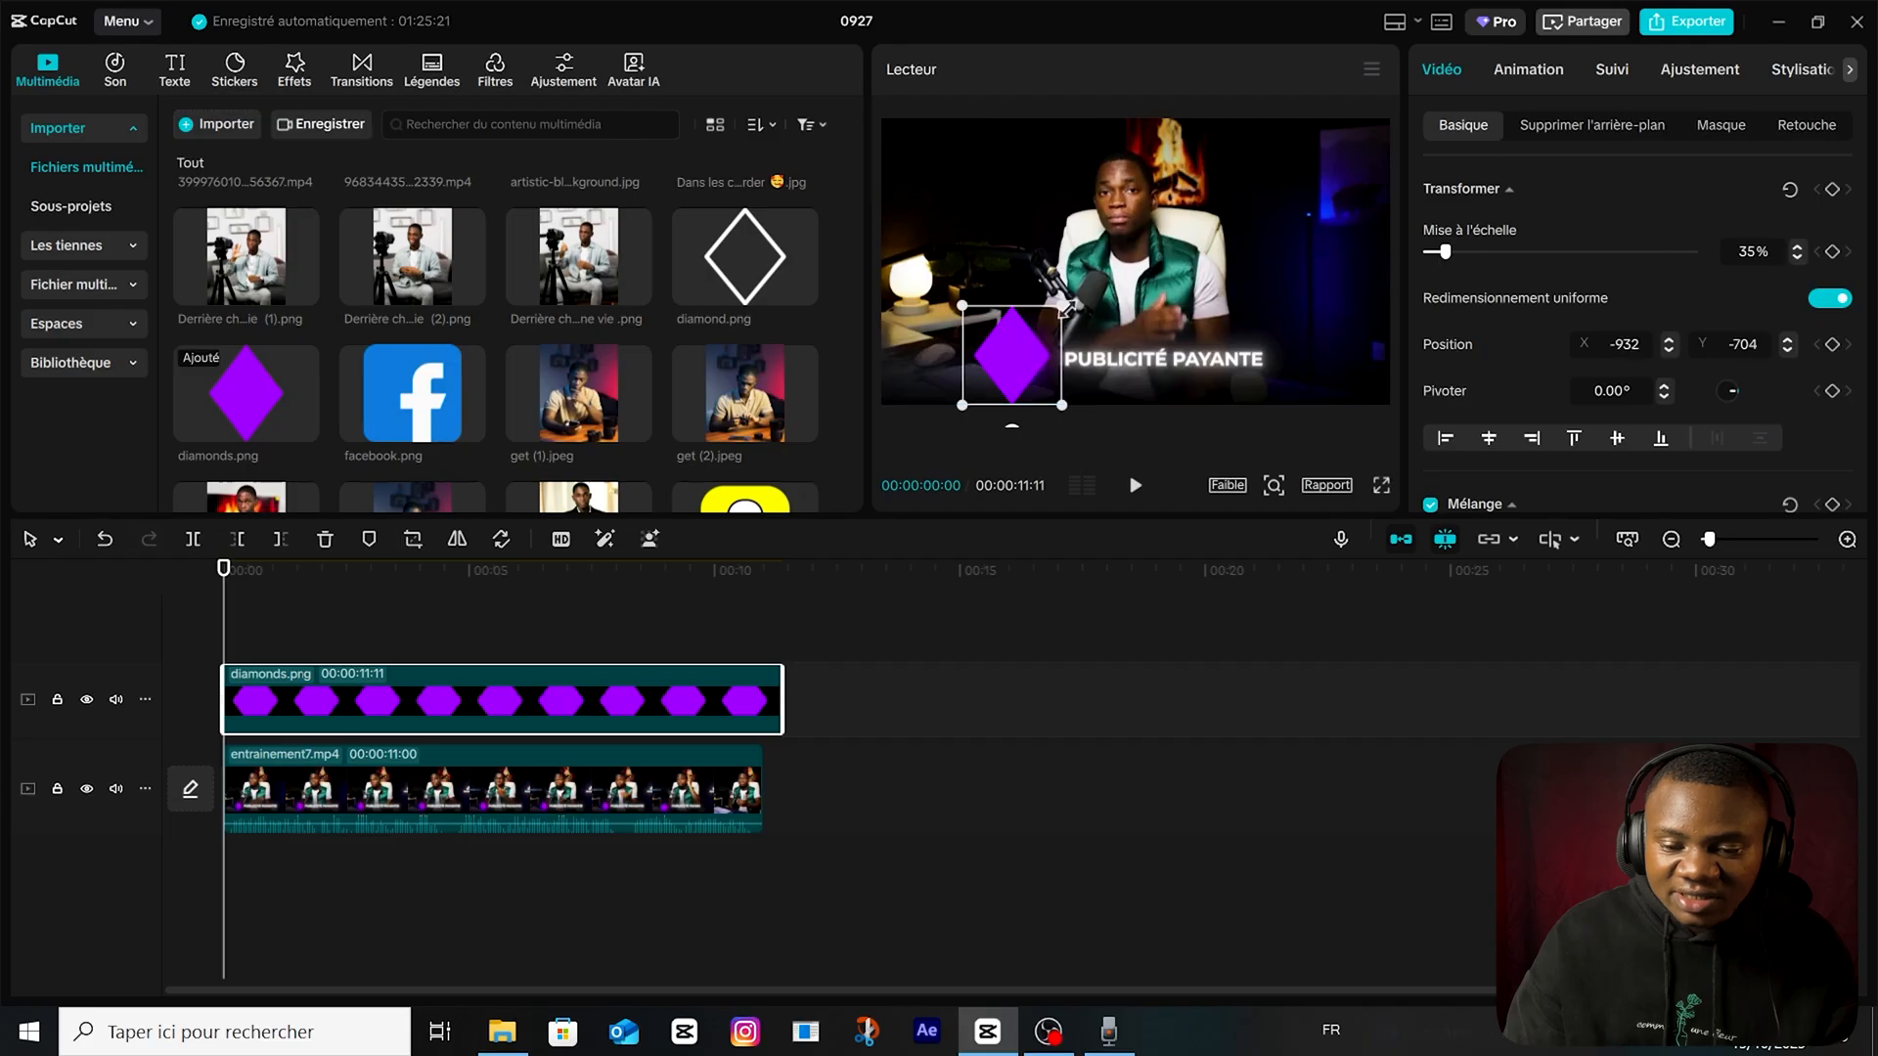
pyautogui.moveTo(1061, 306); pyautogui.dragTo(1041, 327)
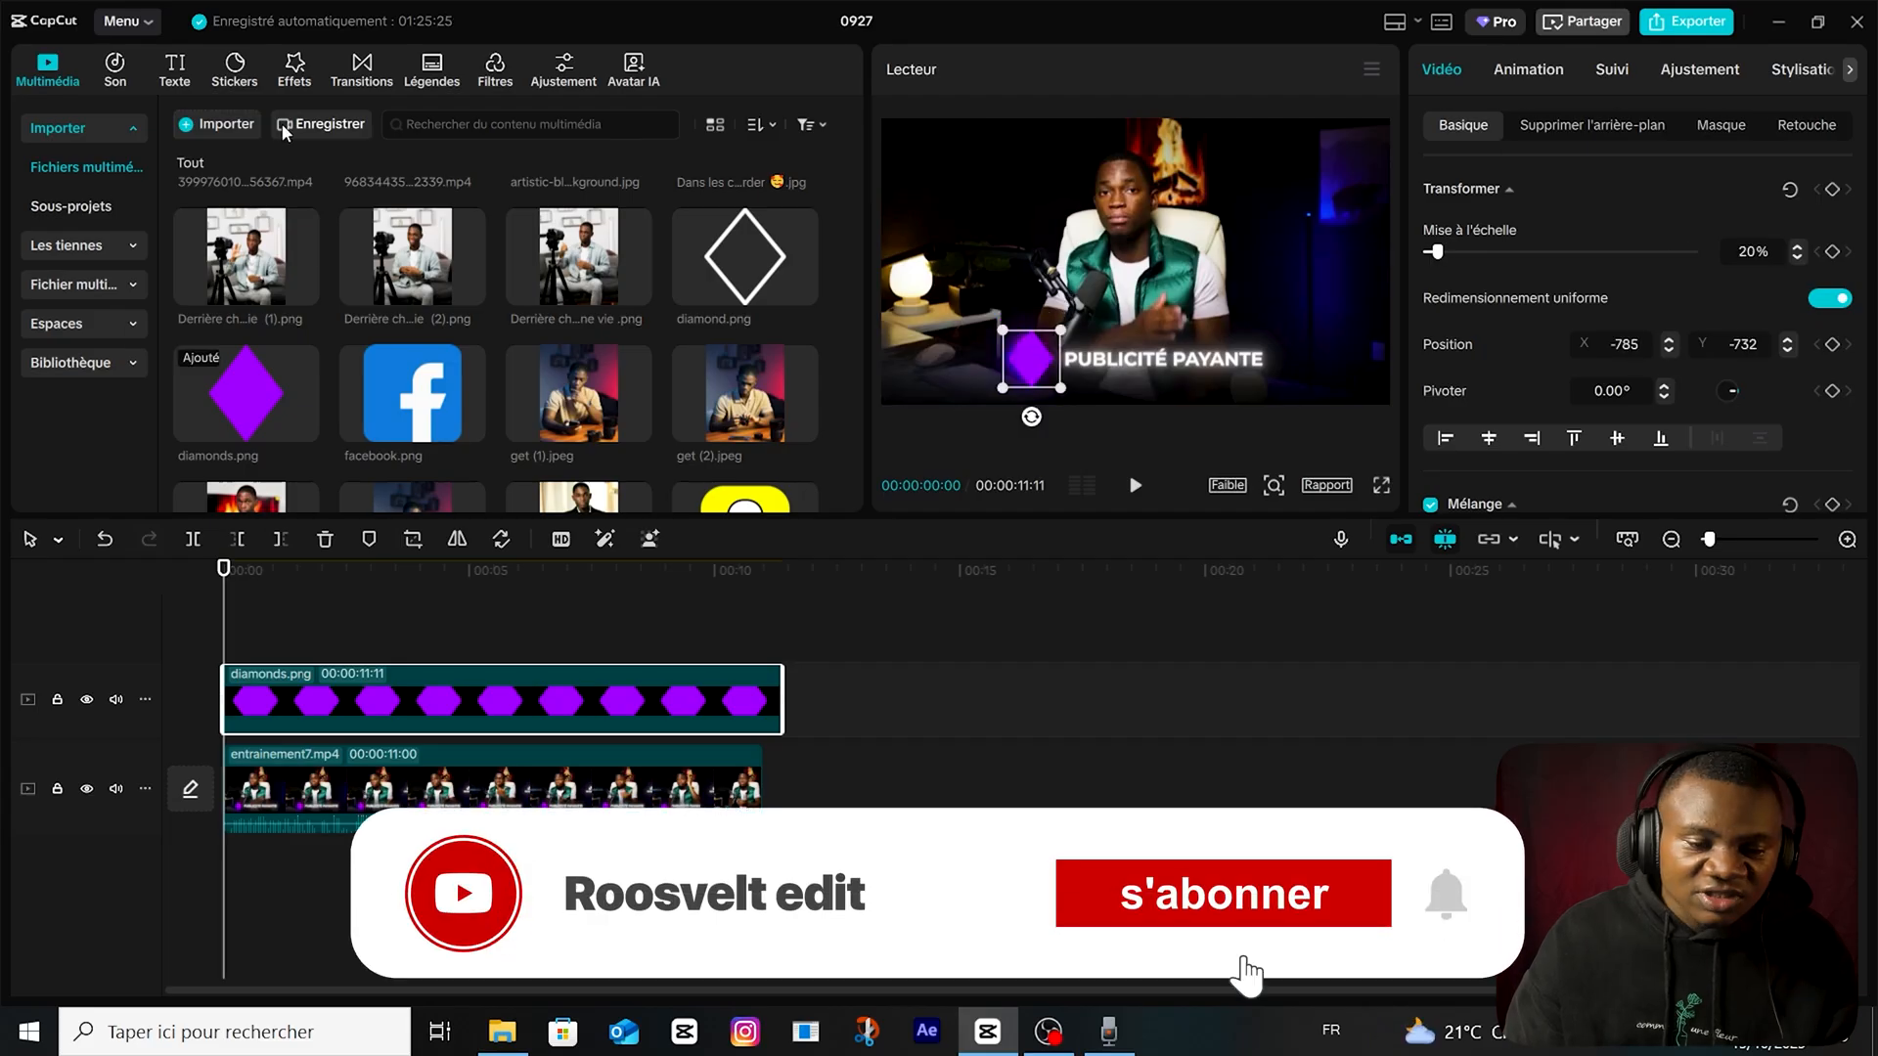
# Add the uppercase text "PUBLICITÉ PAYANTE" in Montserrat, spanning the same length as the diamond clip.
pyautogui.click(175, 69)
pyautogui.moveTo(225, 161); pyautogui.dragTo(196, 667)
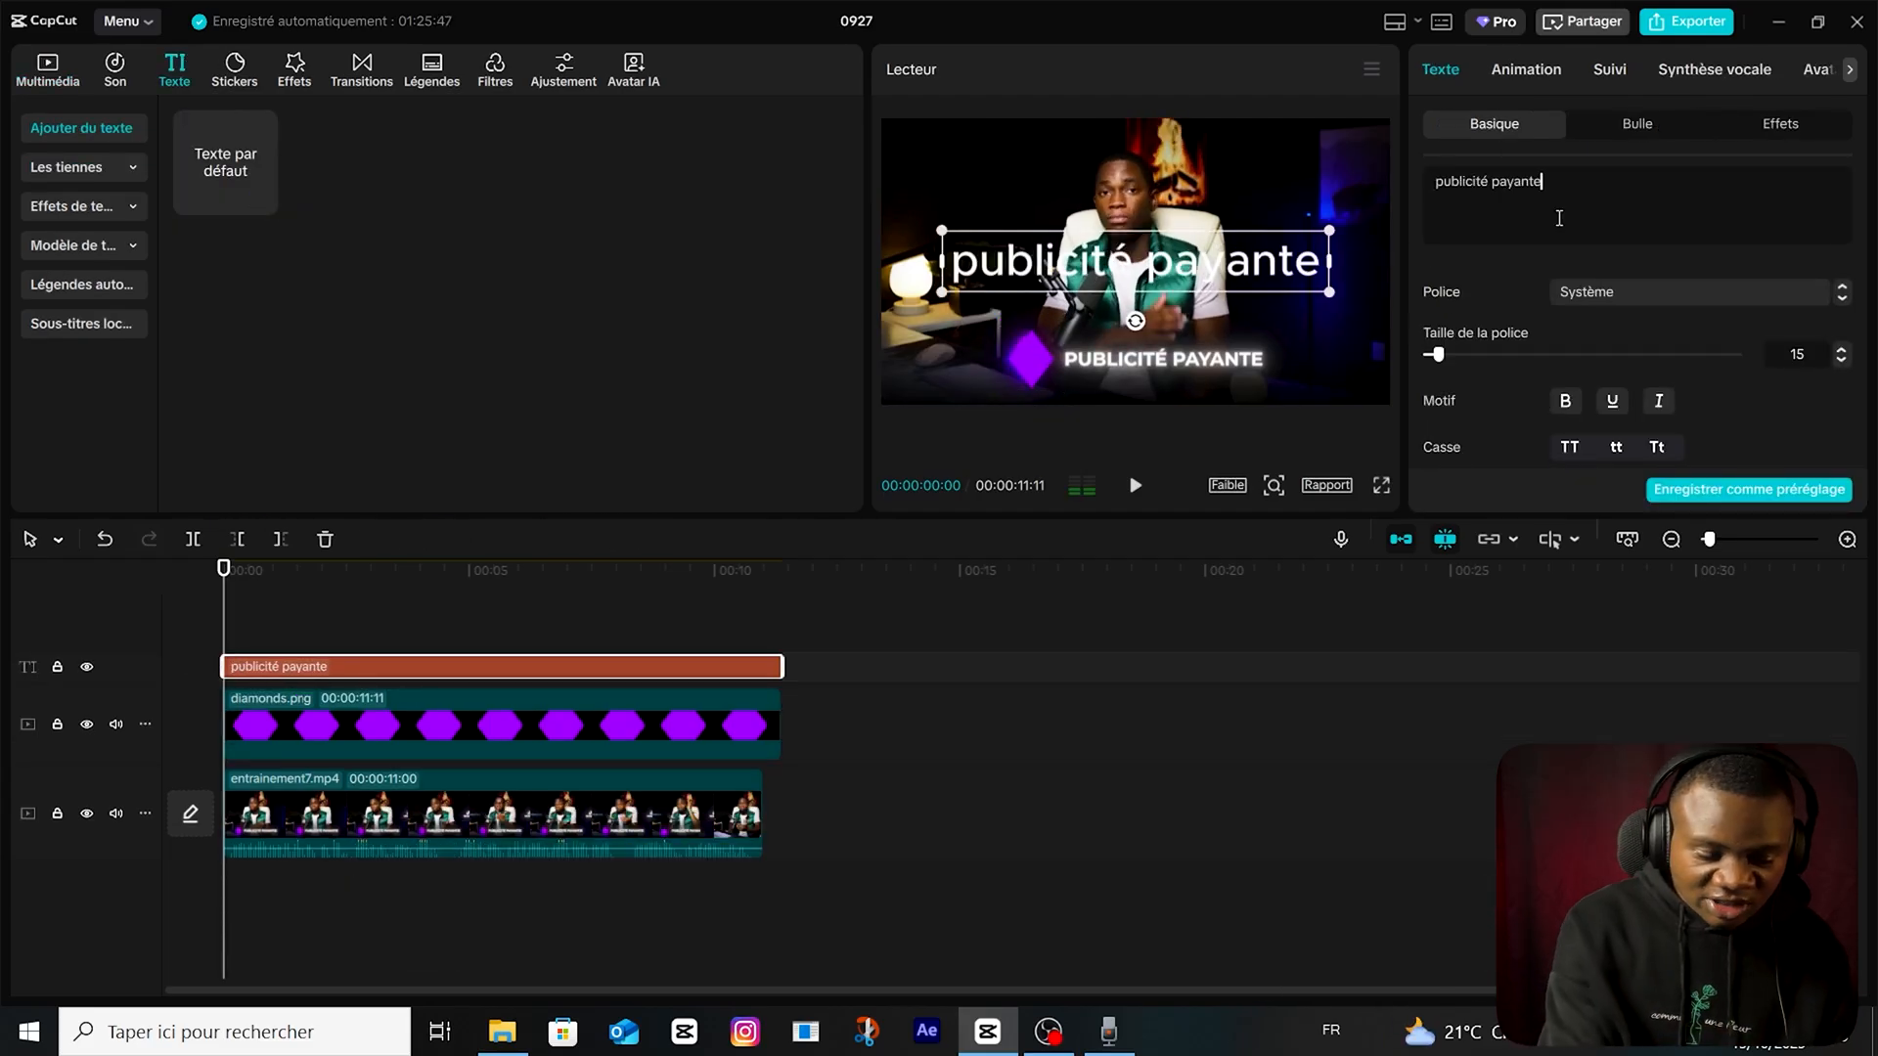
pyautogui.hotkey('ctrl', 'a')
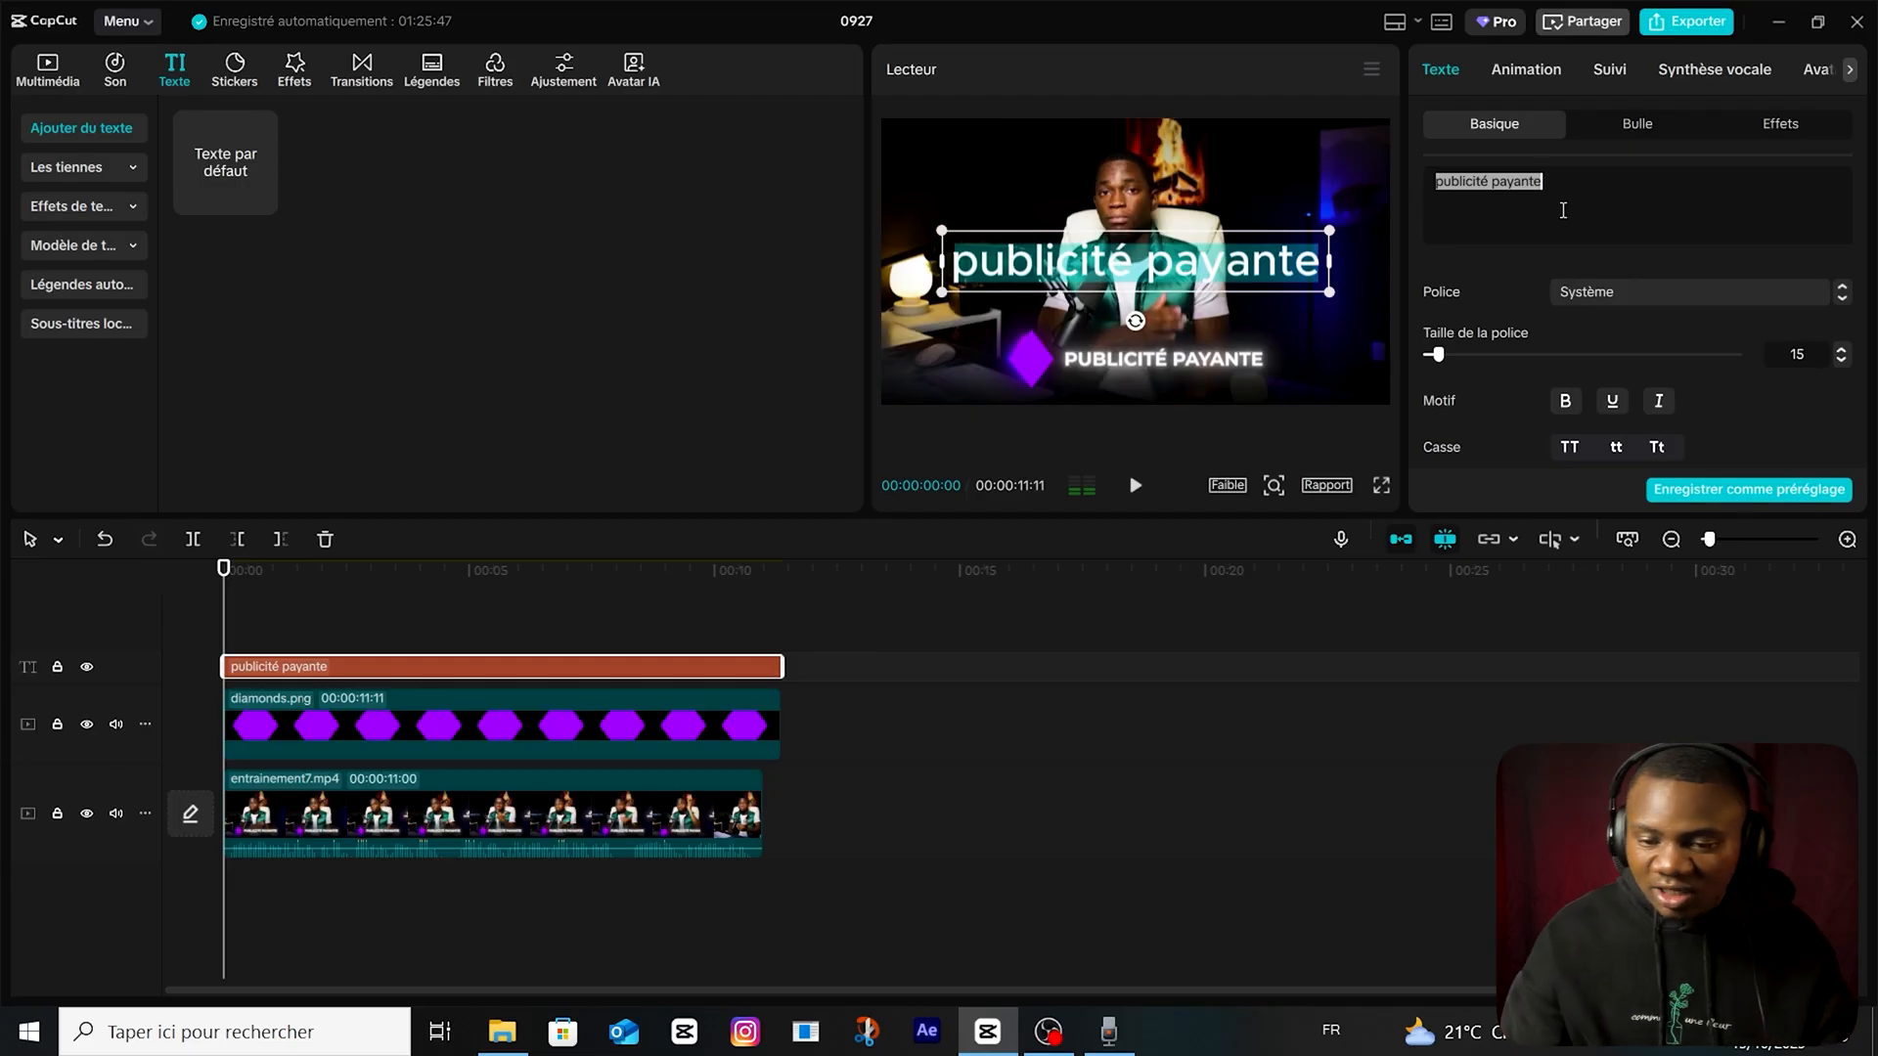
pyautogui.click(1572, 446)
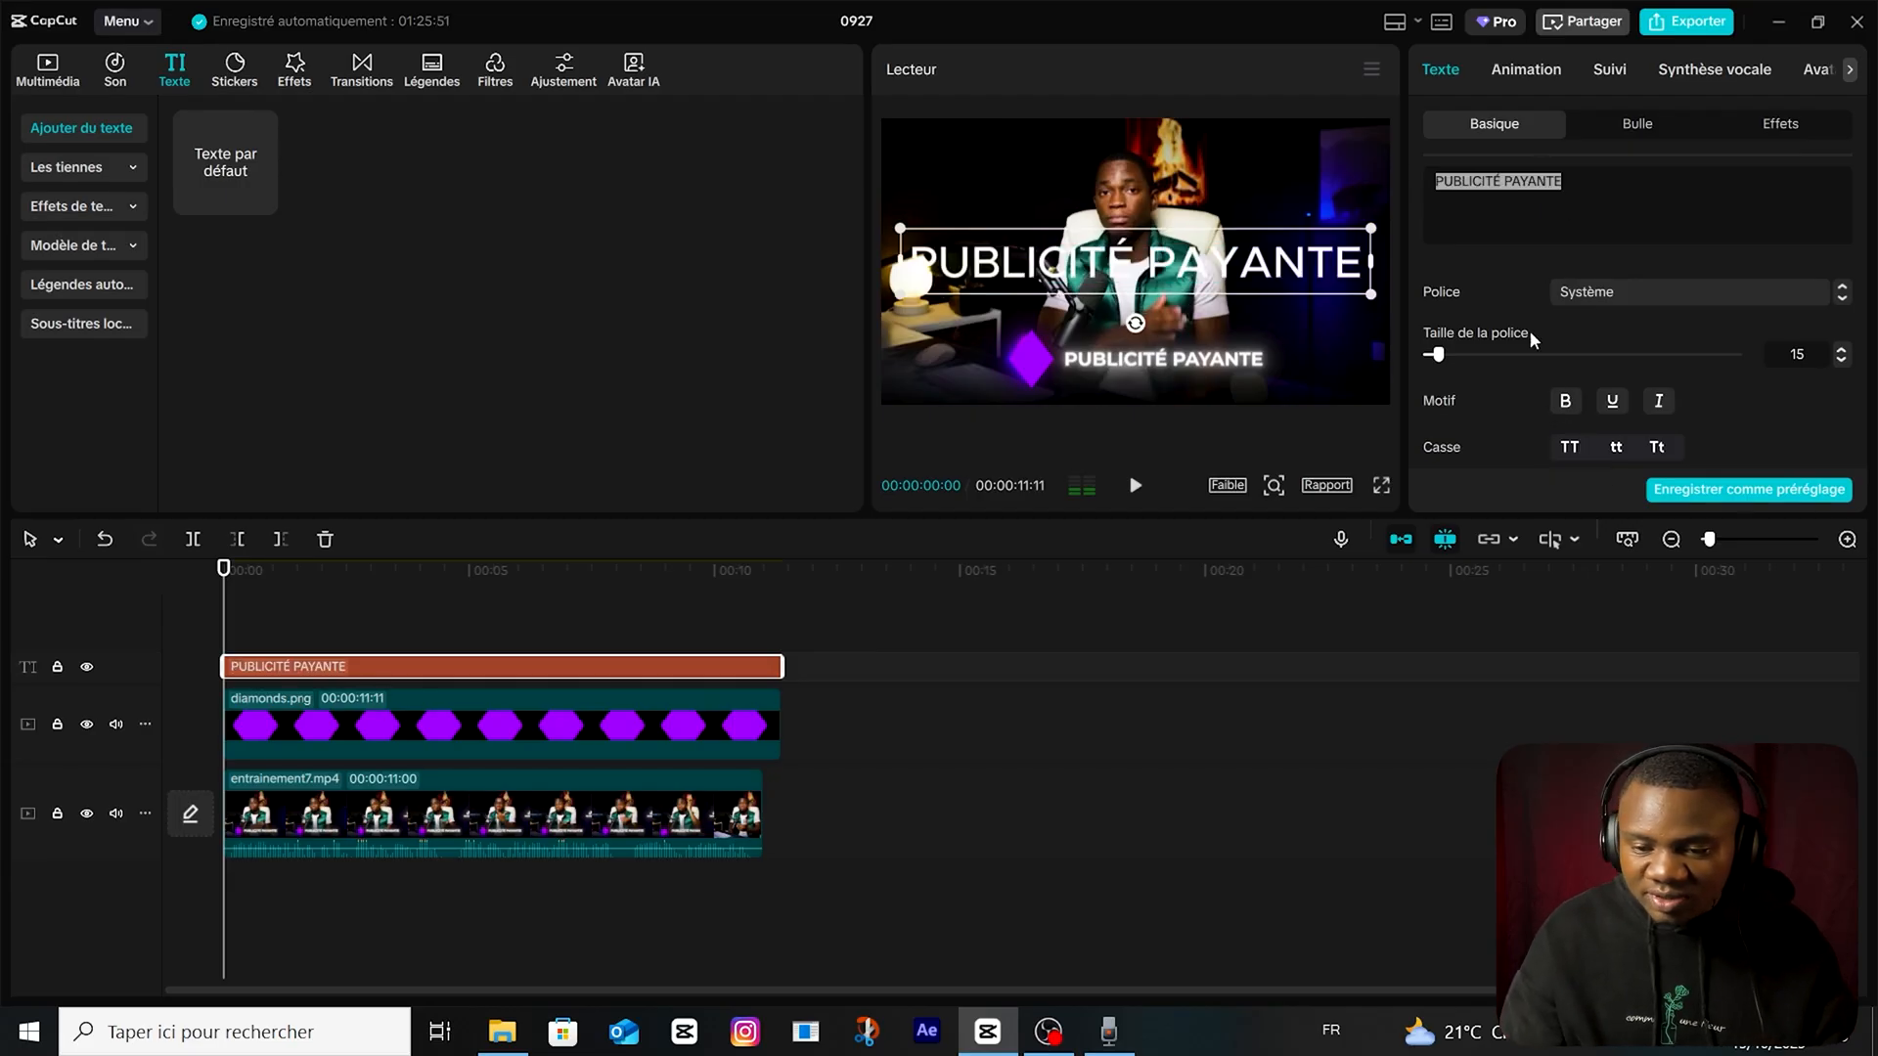
pyautogui.click(1651, 292)
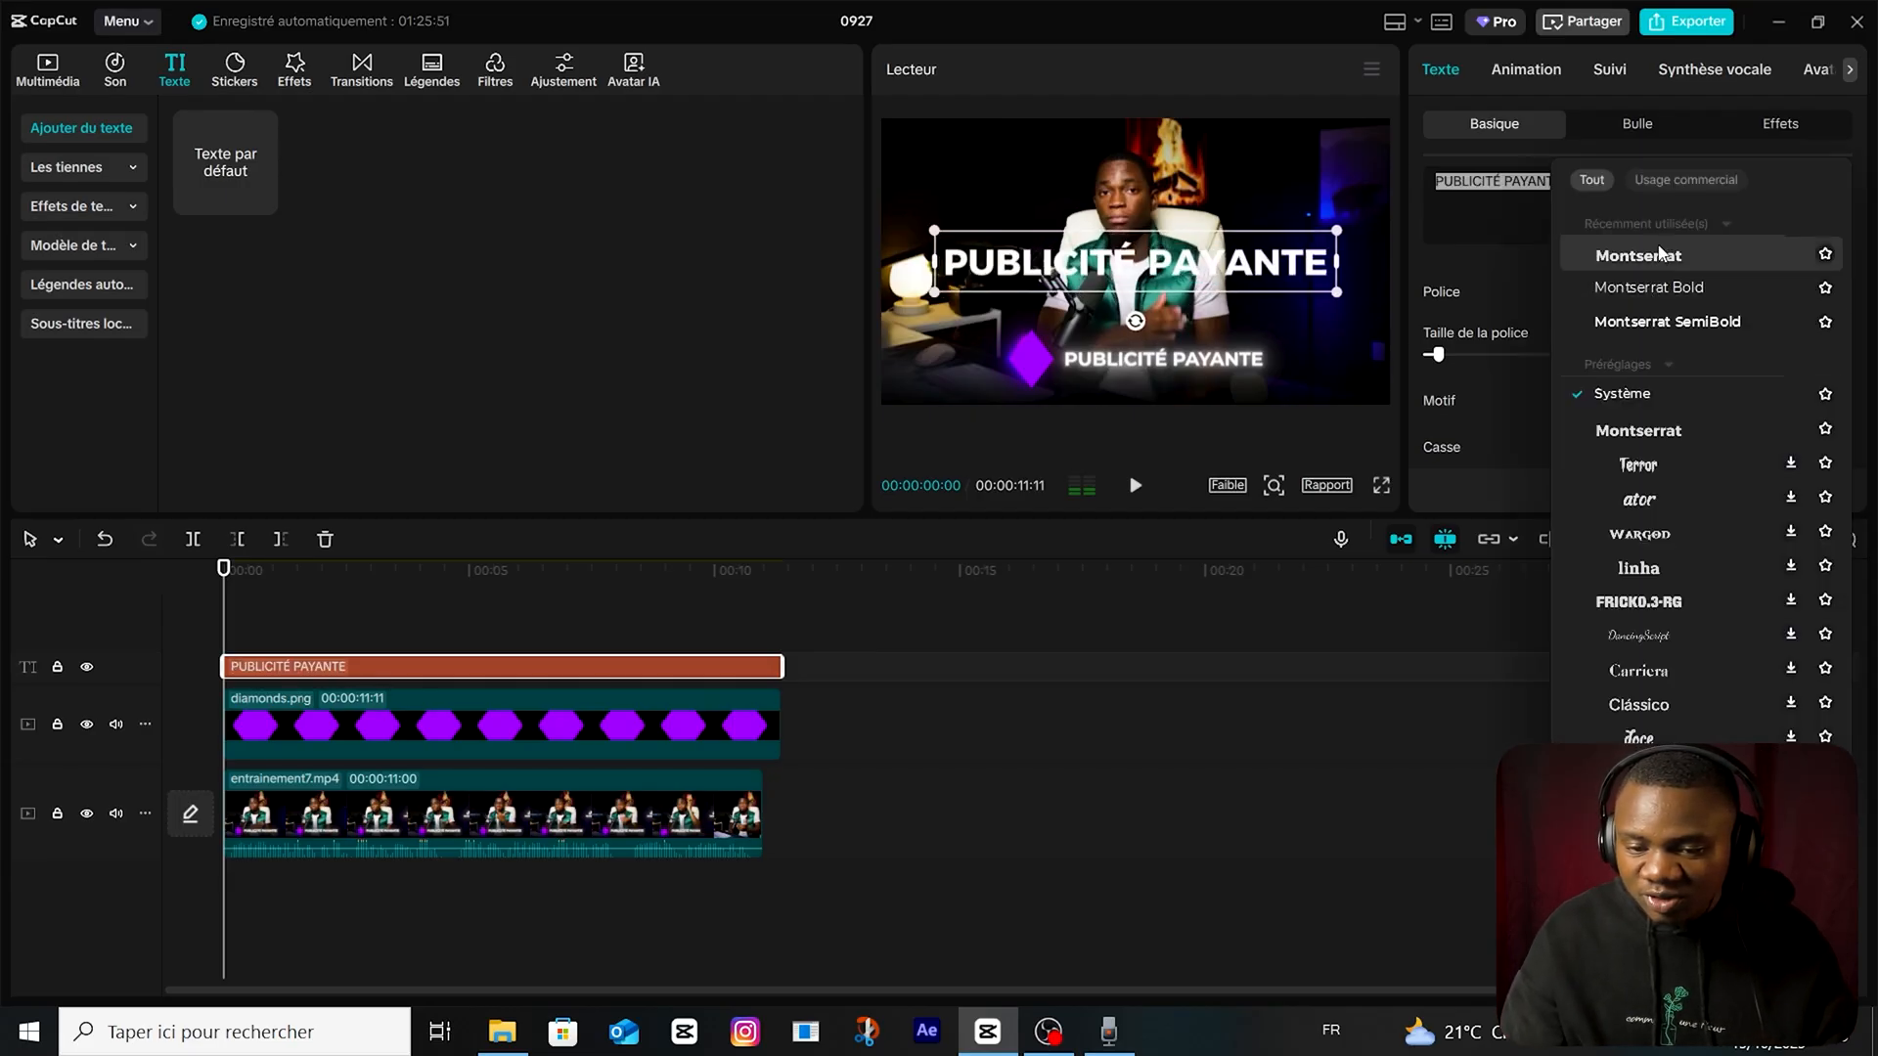
pyautogui.click(1661, 254)
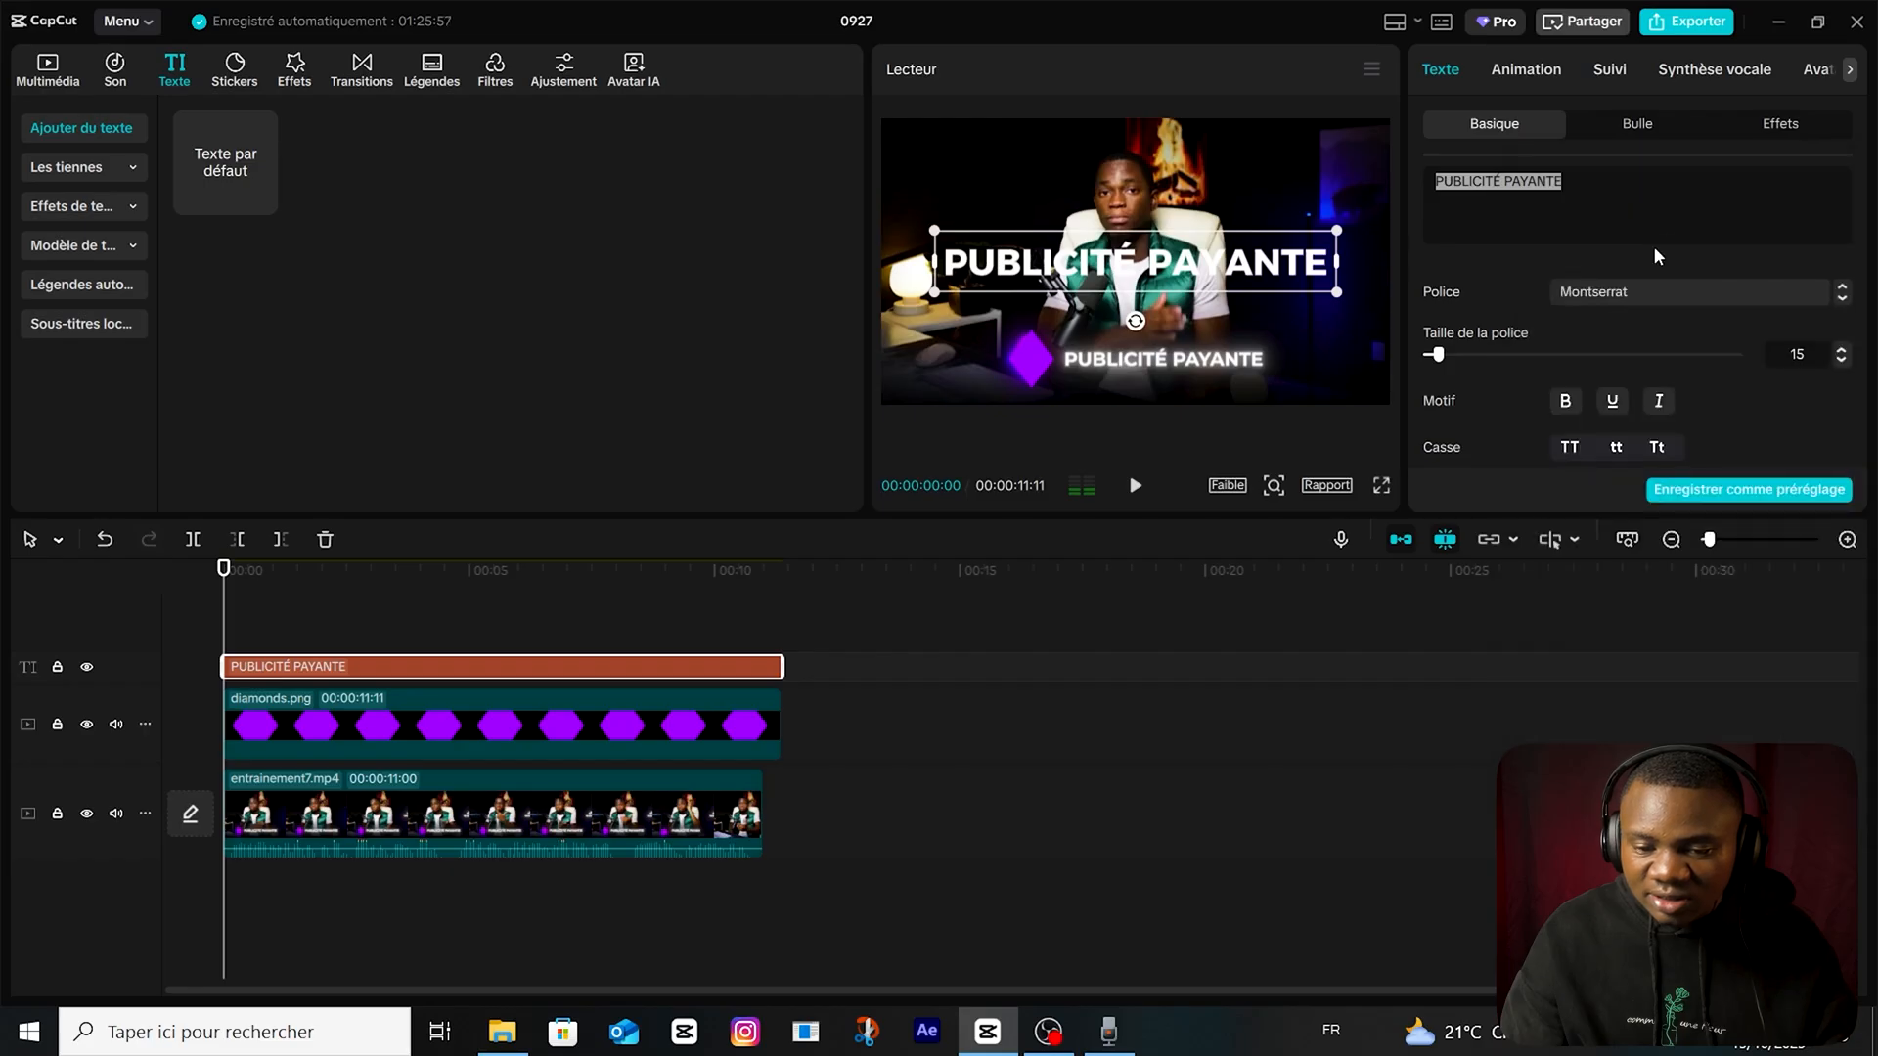
# Shrink the "PUBLICITÉ PAYANTE" text onto the footage's reference caption and set its character spacing to -1.
pyautogui.moveTo(1336, 235); pyautogui.dragTo(1193, 364)
pyautogui.scroll(-2, 1689, 377)
pyautogui.click(1584, 384)
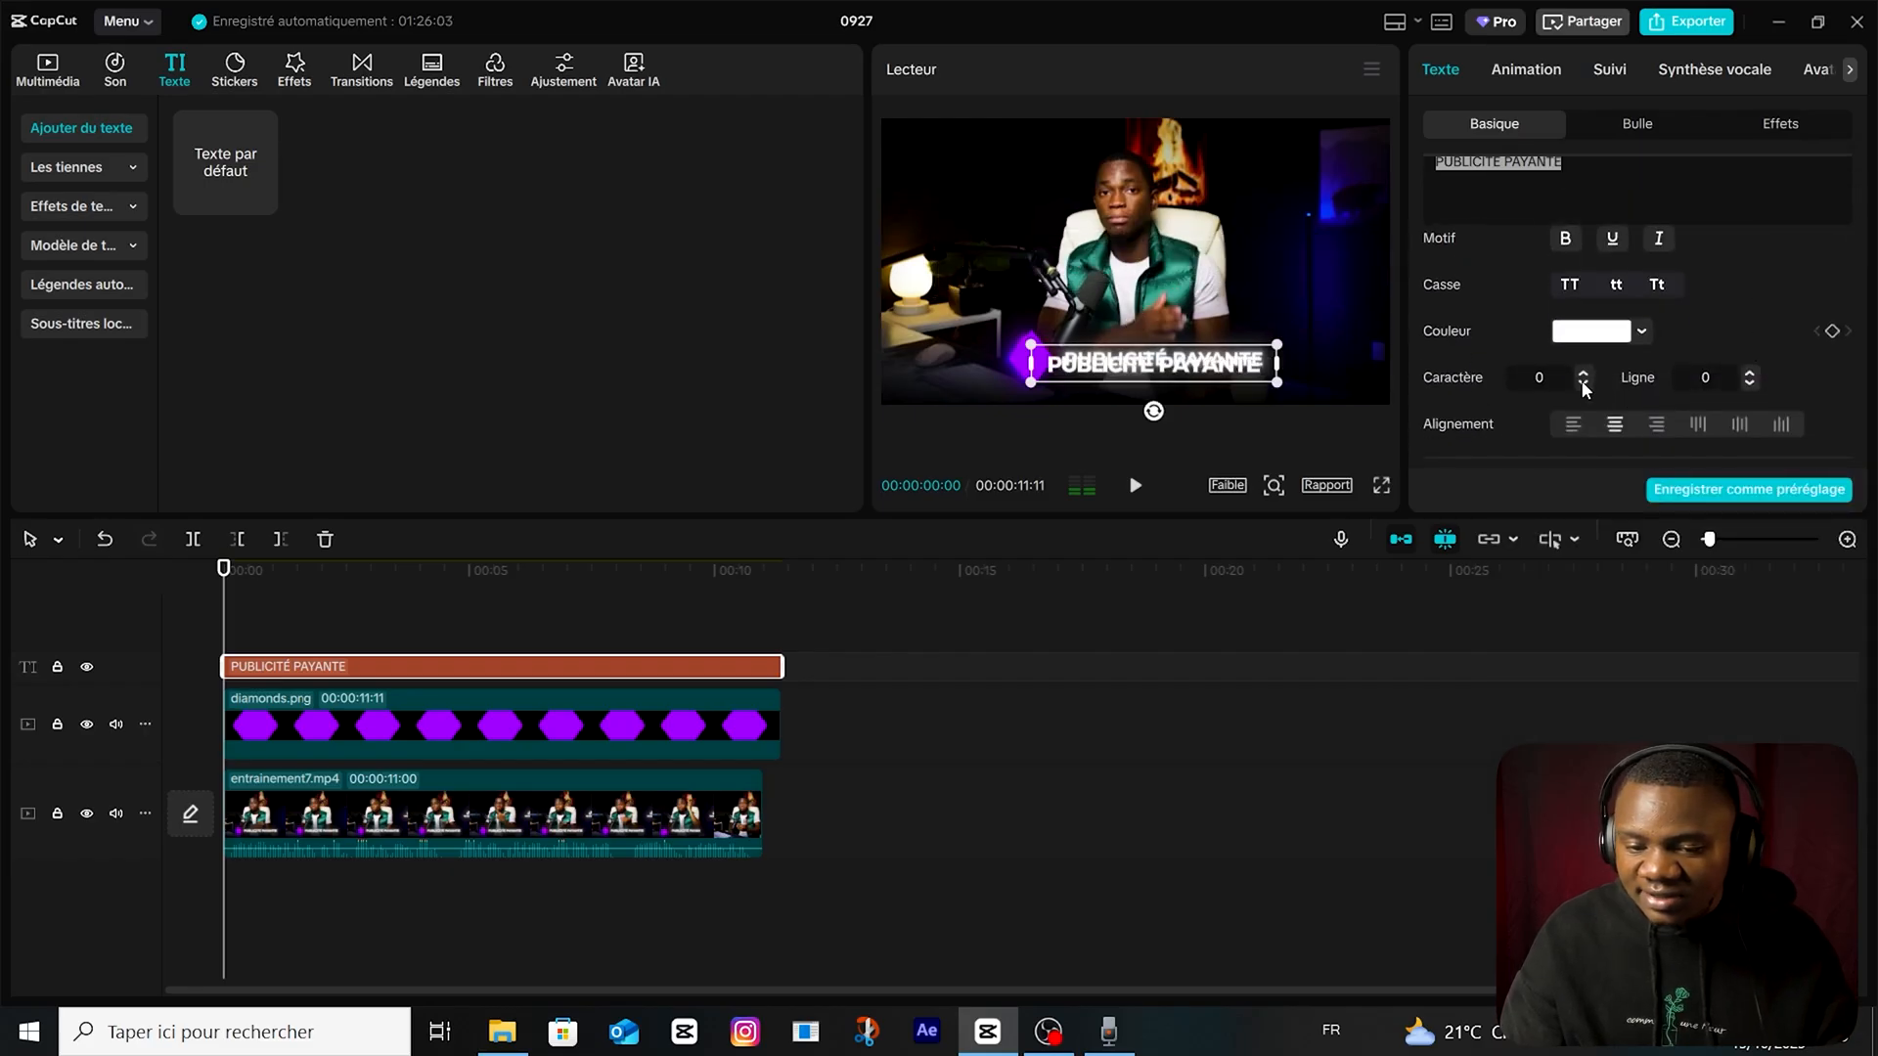
pyautogui.click(1583, 384)
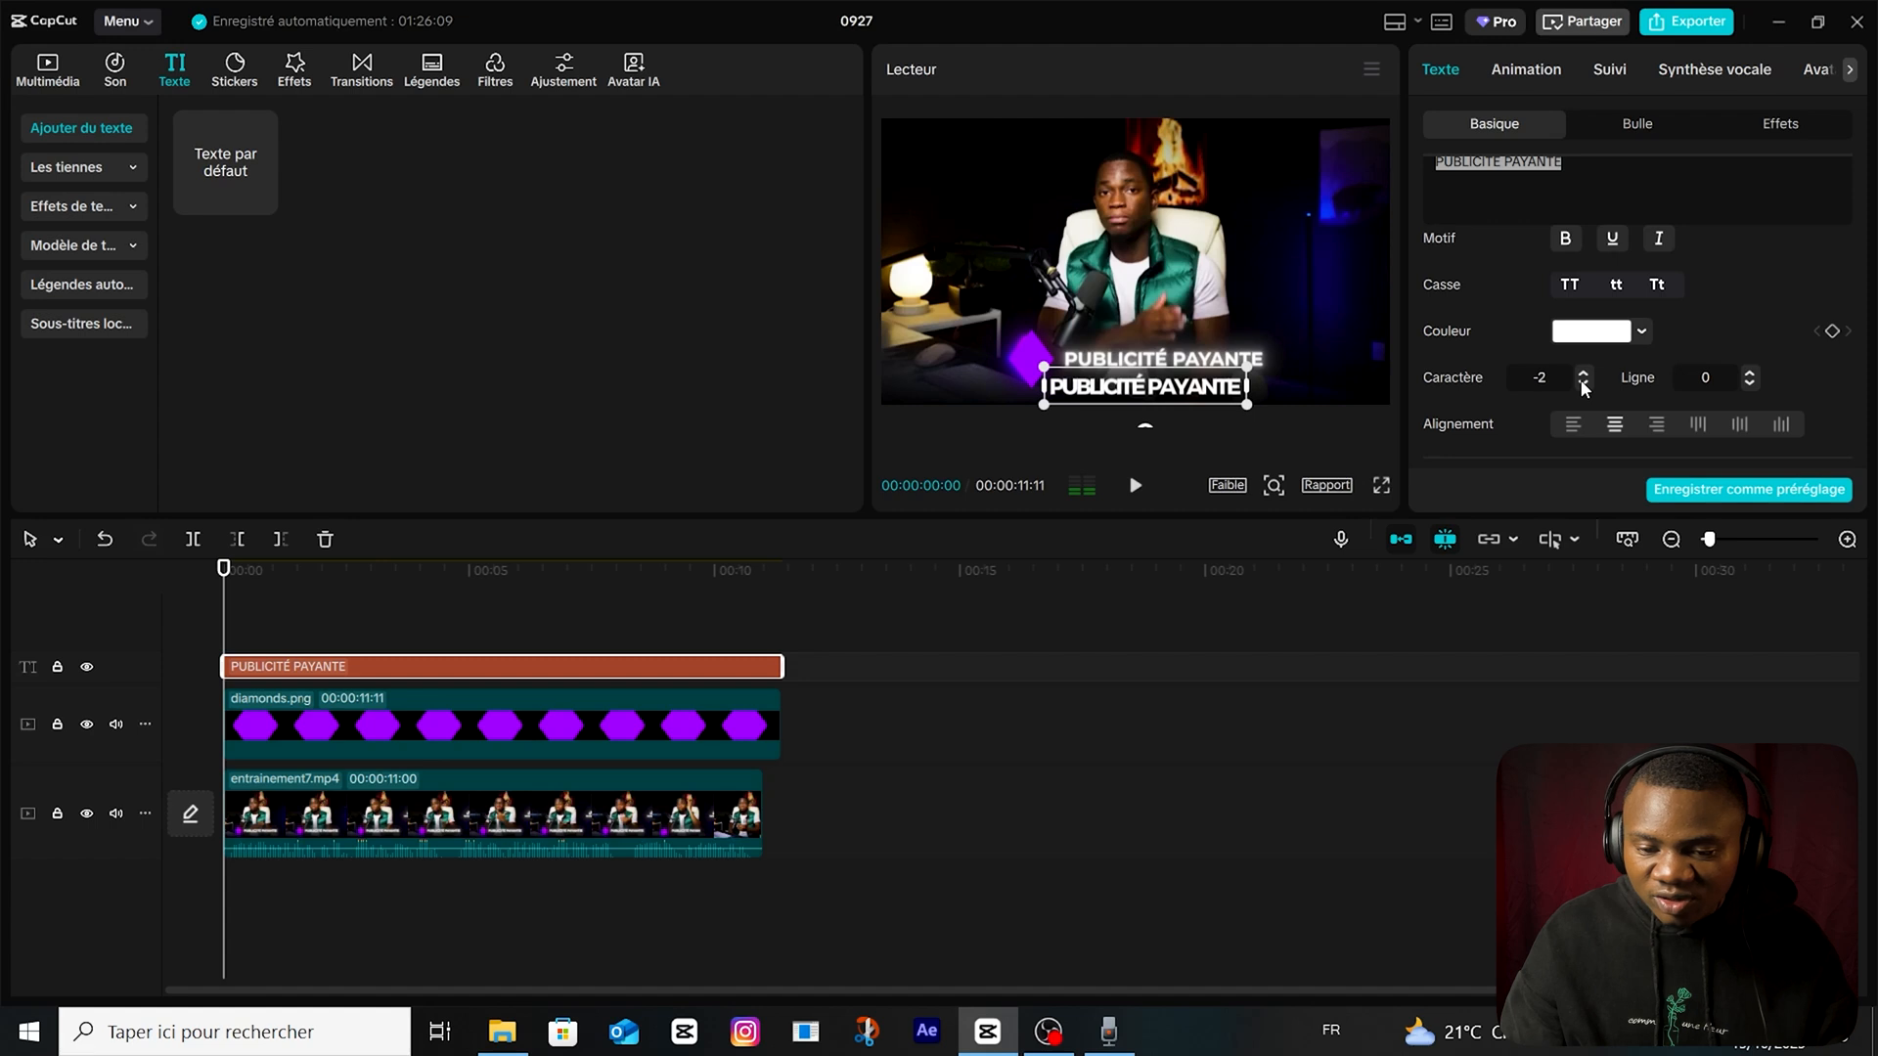
pyautogui.click(1584, 372)
pyautogui.moveTo(1179, 399); pyautogui.dragTo(1191, 370)
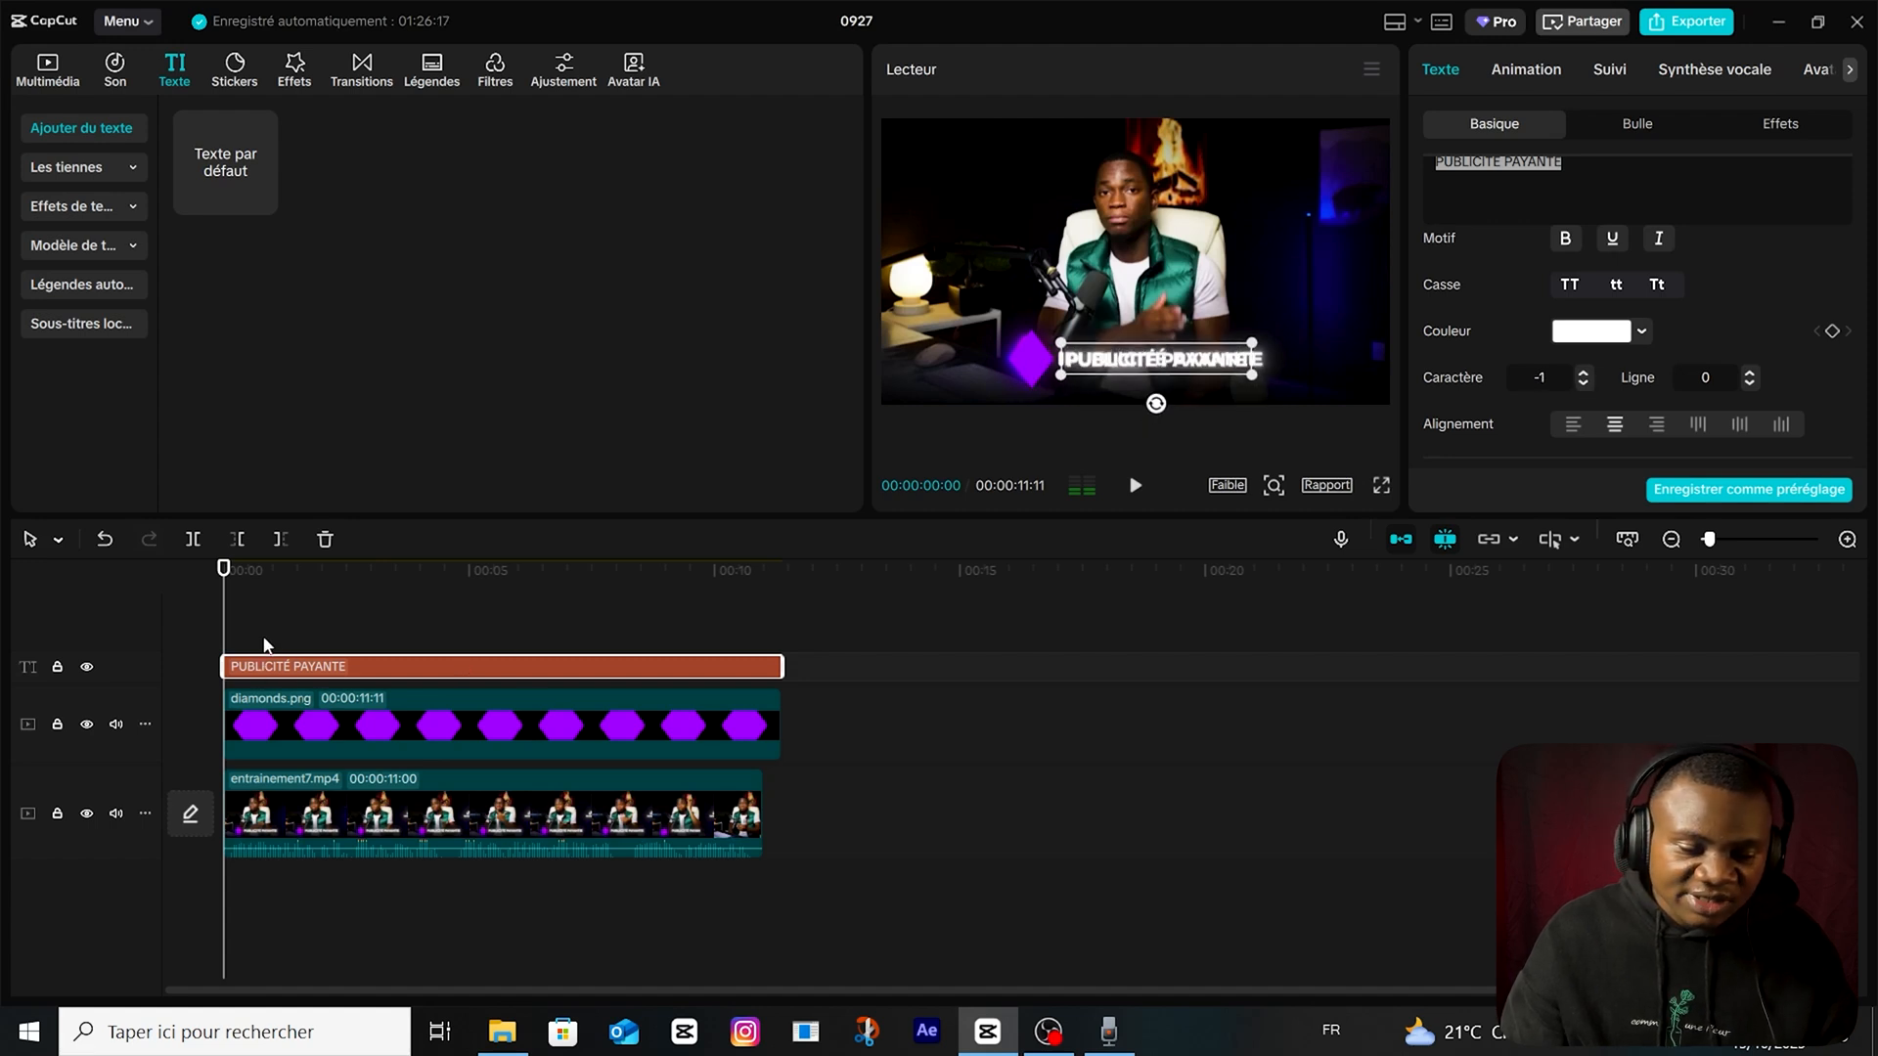
# Give the "PUBLICITÉ PAYANTE" text an intro animation and shift its clip to start about one second in.
pyautogui.click(264, 643)
pyautogui.click(1546, 74)
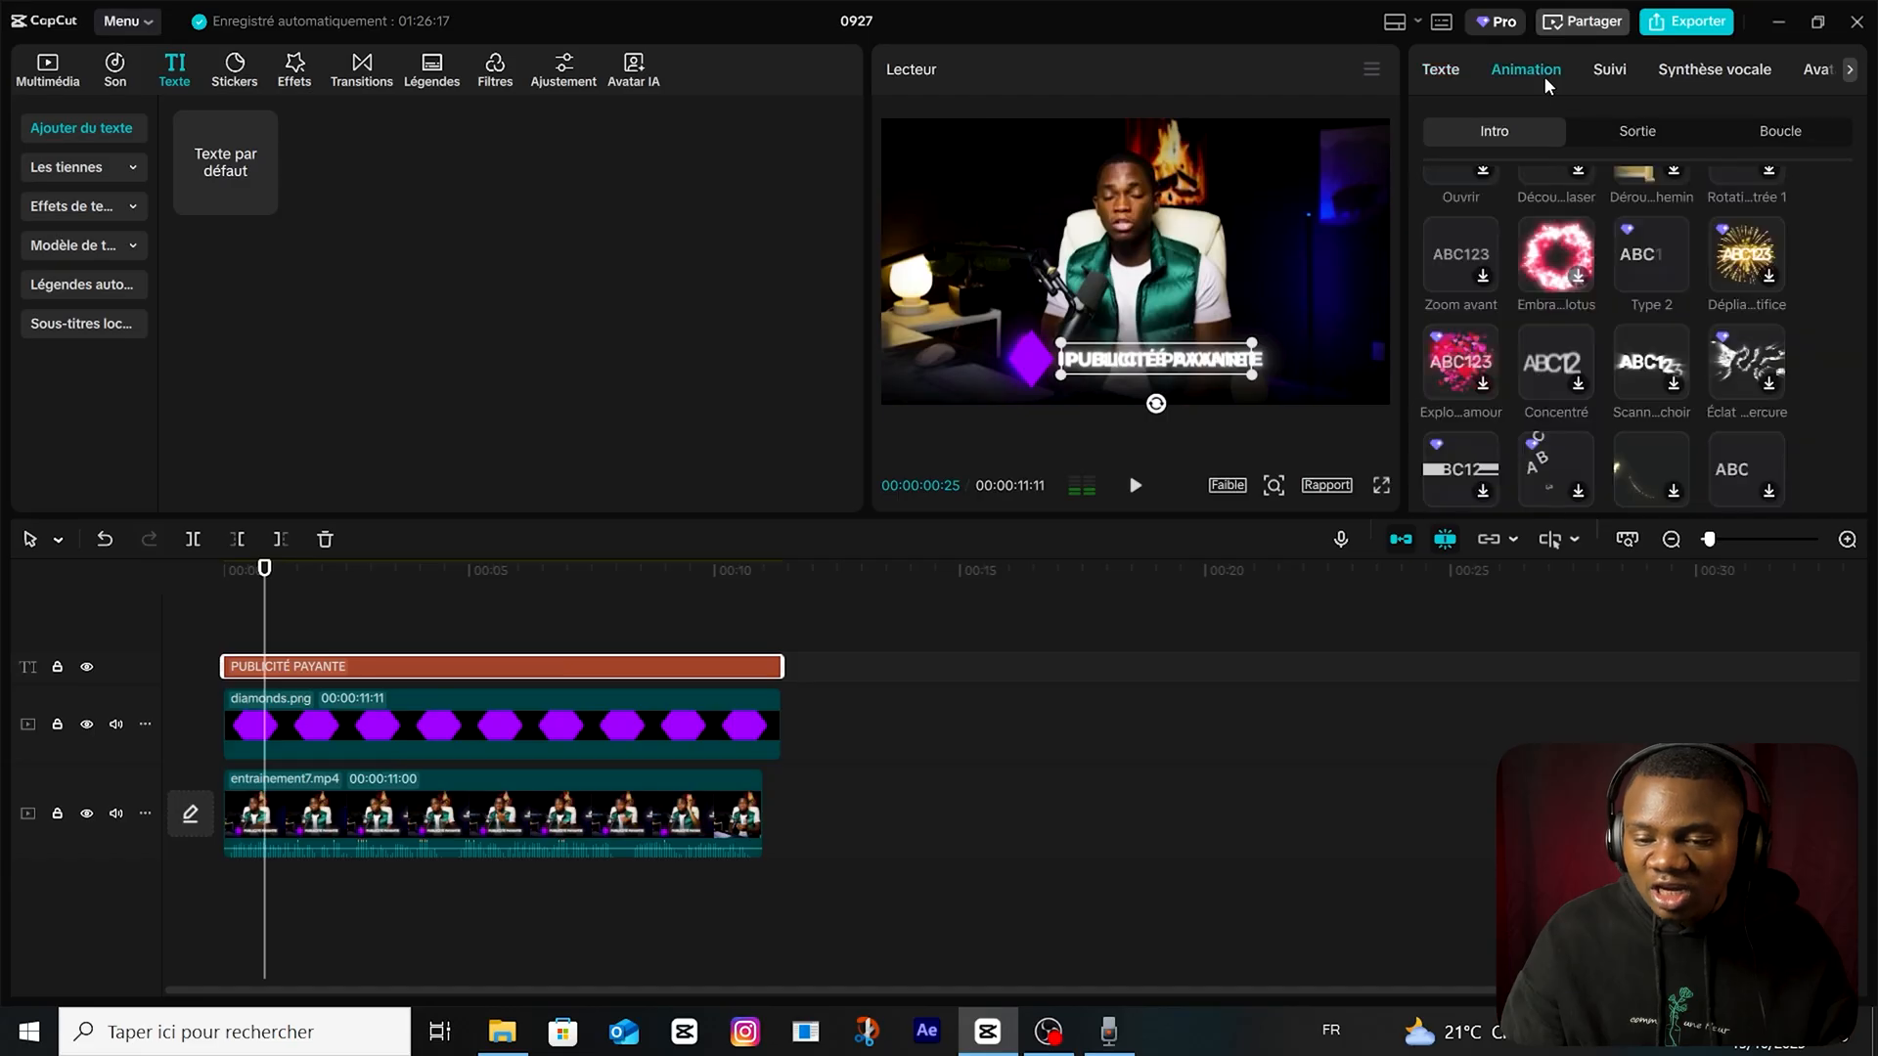
pyautogui.click(268, 743)
pyautogui.click(309, 671)
pyautogui.moveTo(309, 671); pyautogui.dragTo(357, 671)
# Keyframe the diamond's transform at 00:00:01:22 and move it out of frame at the clip's start to X -1588, Y -1299.
pyautogui.click(369, 747)
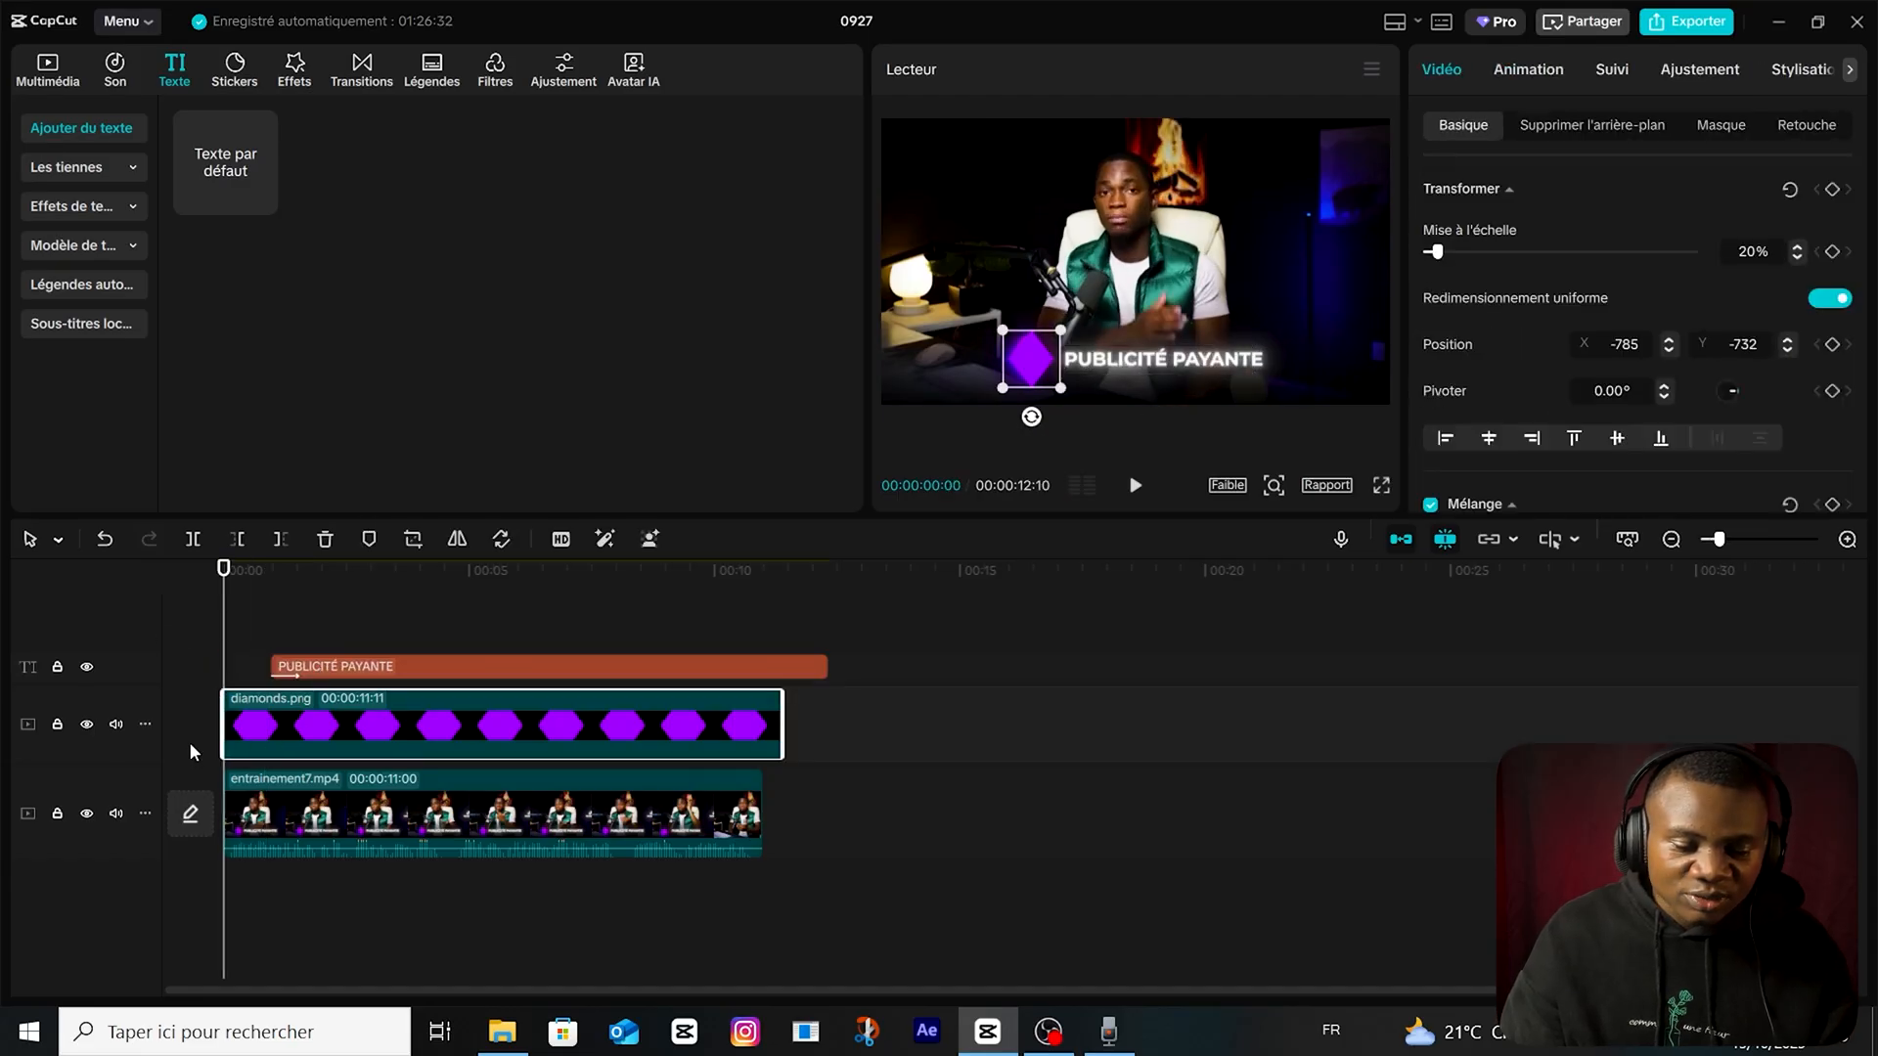
pyautogui.click(1833, 191)
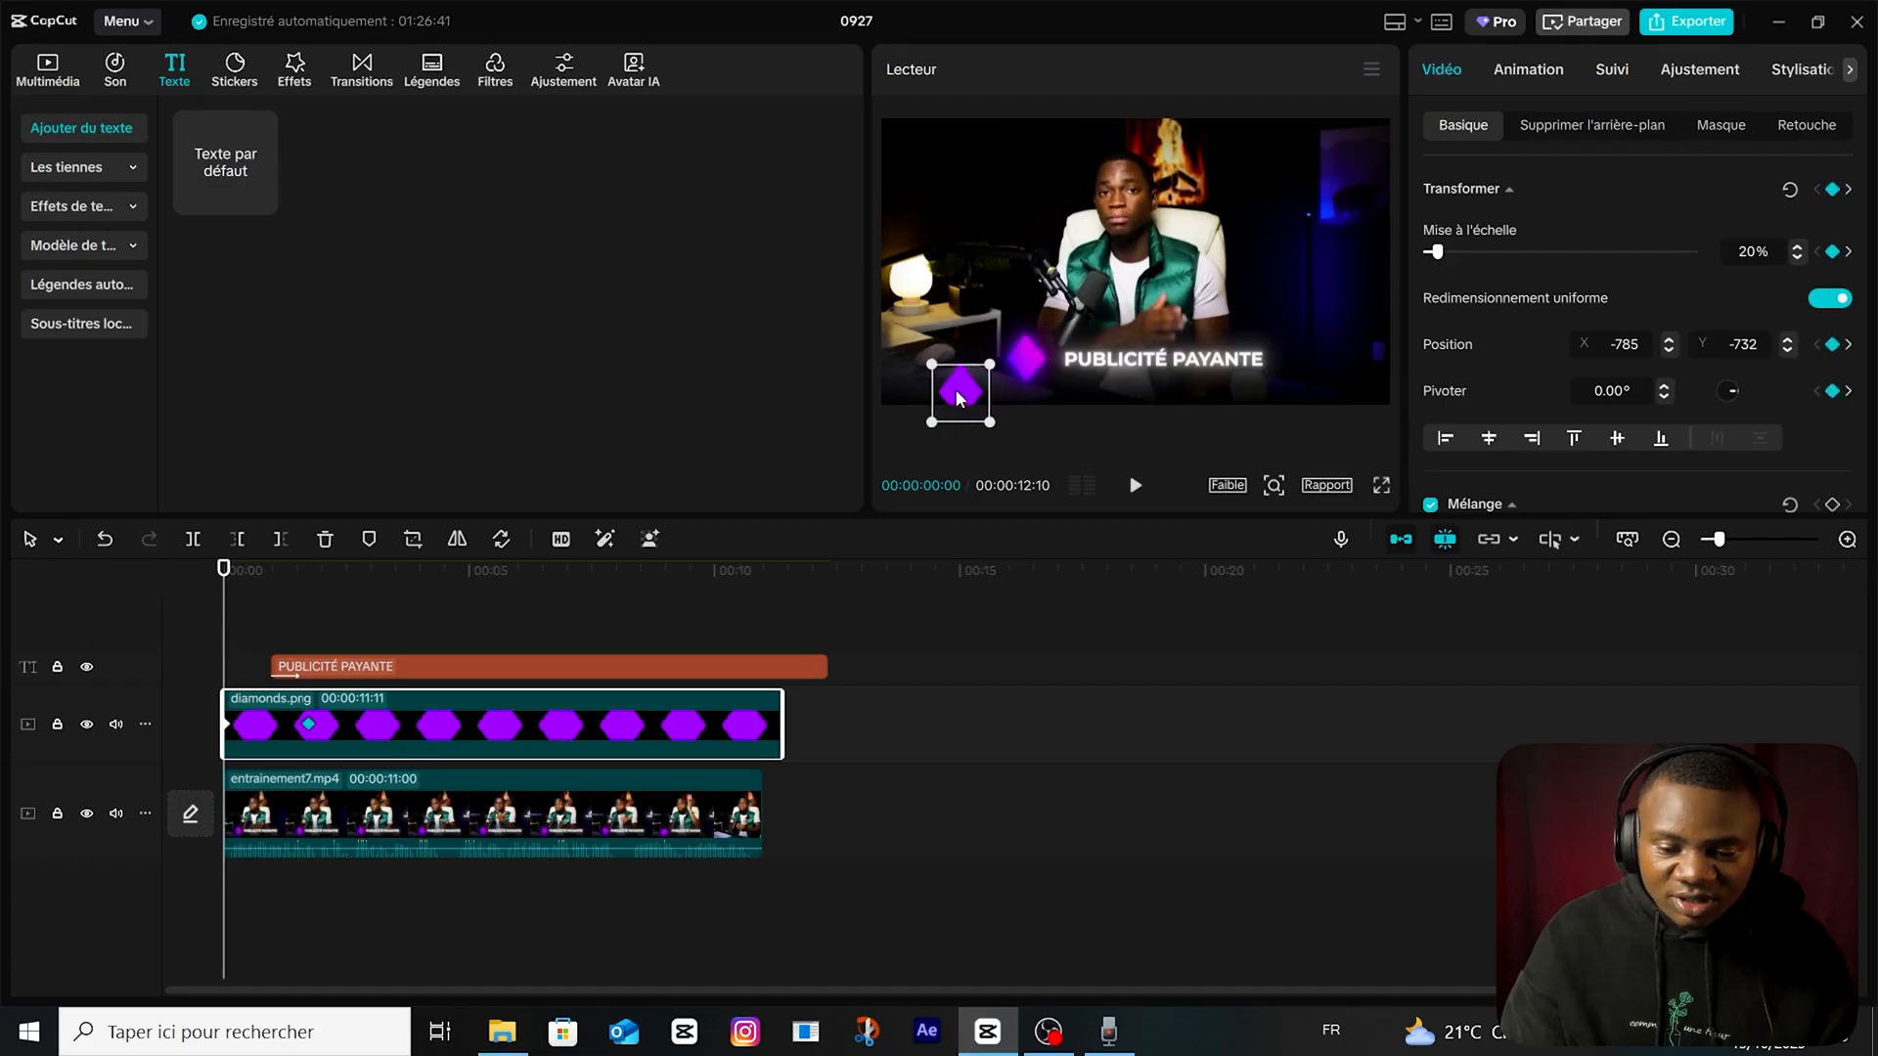
pyautogui.moveTo(944, 417); pyautogui.dragTo(922, 427)
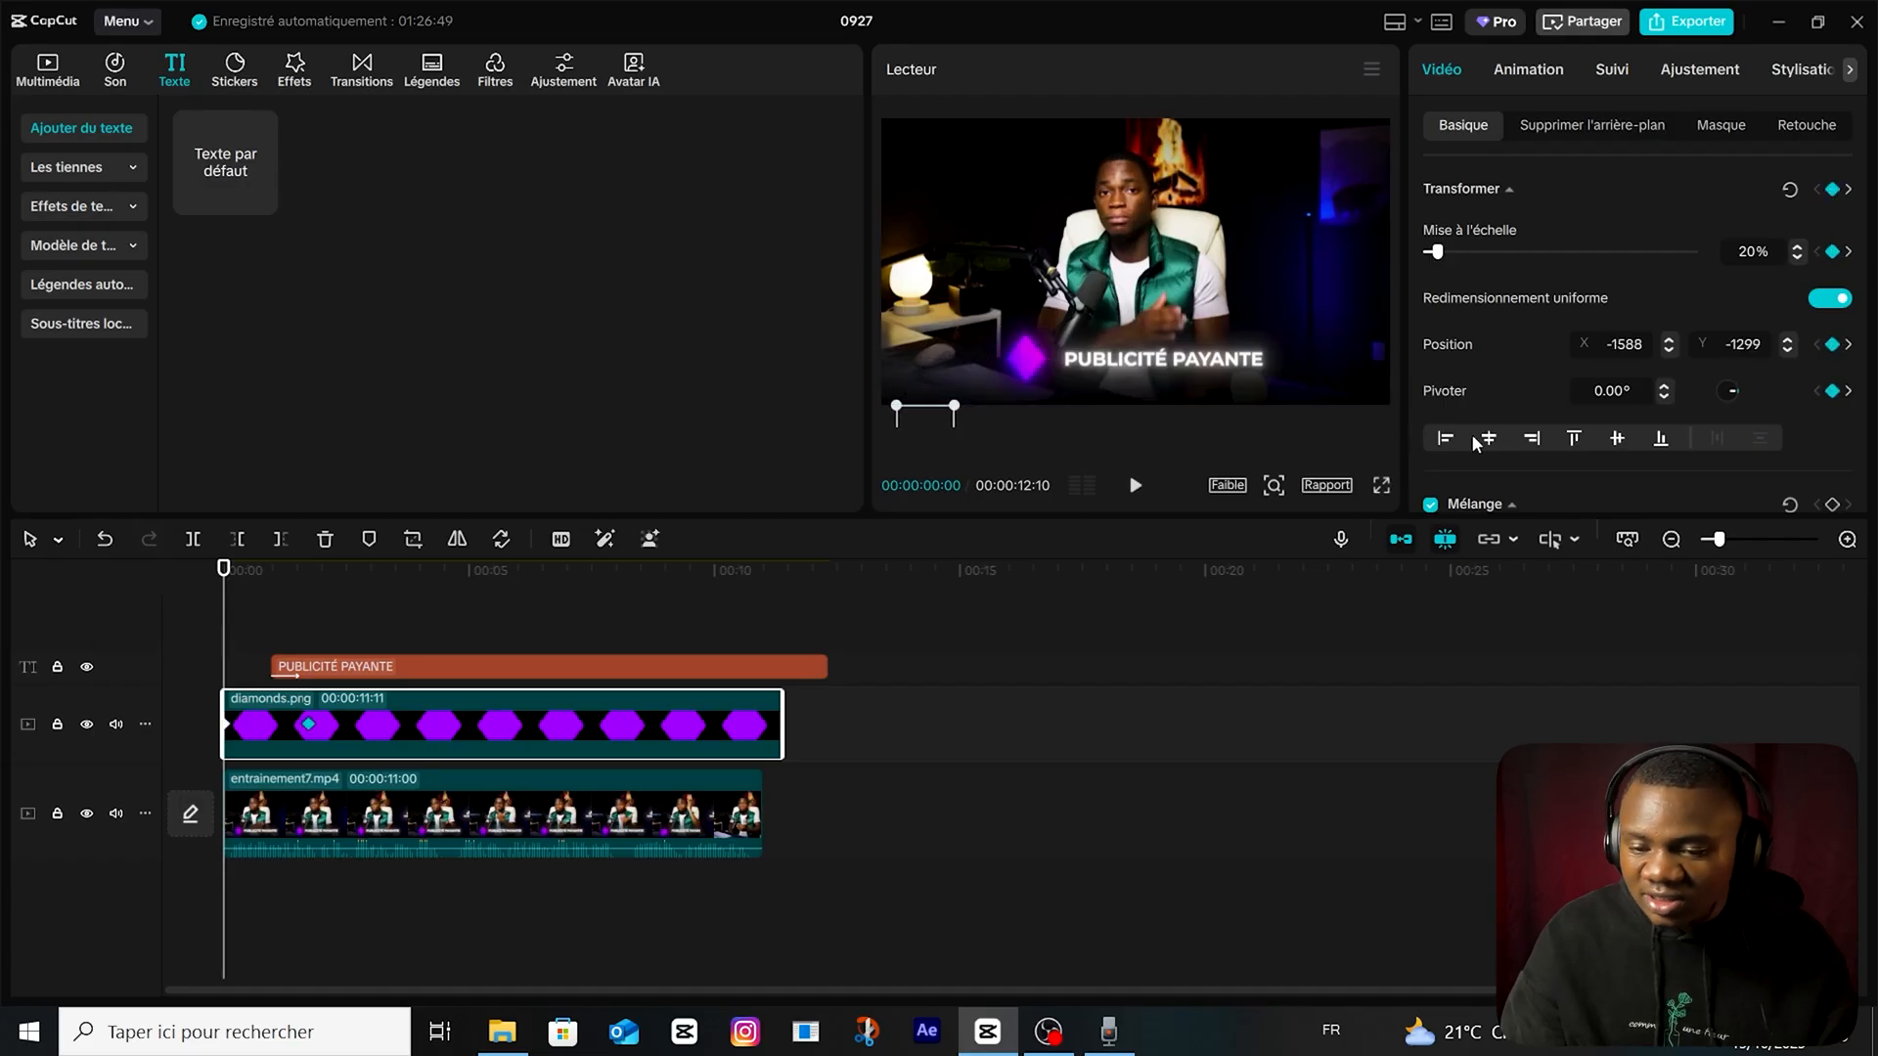
# Change the diamond's rotation at its starting keyframe so that it turns while moving into frame.
pyautogui.press('BackSpace')
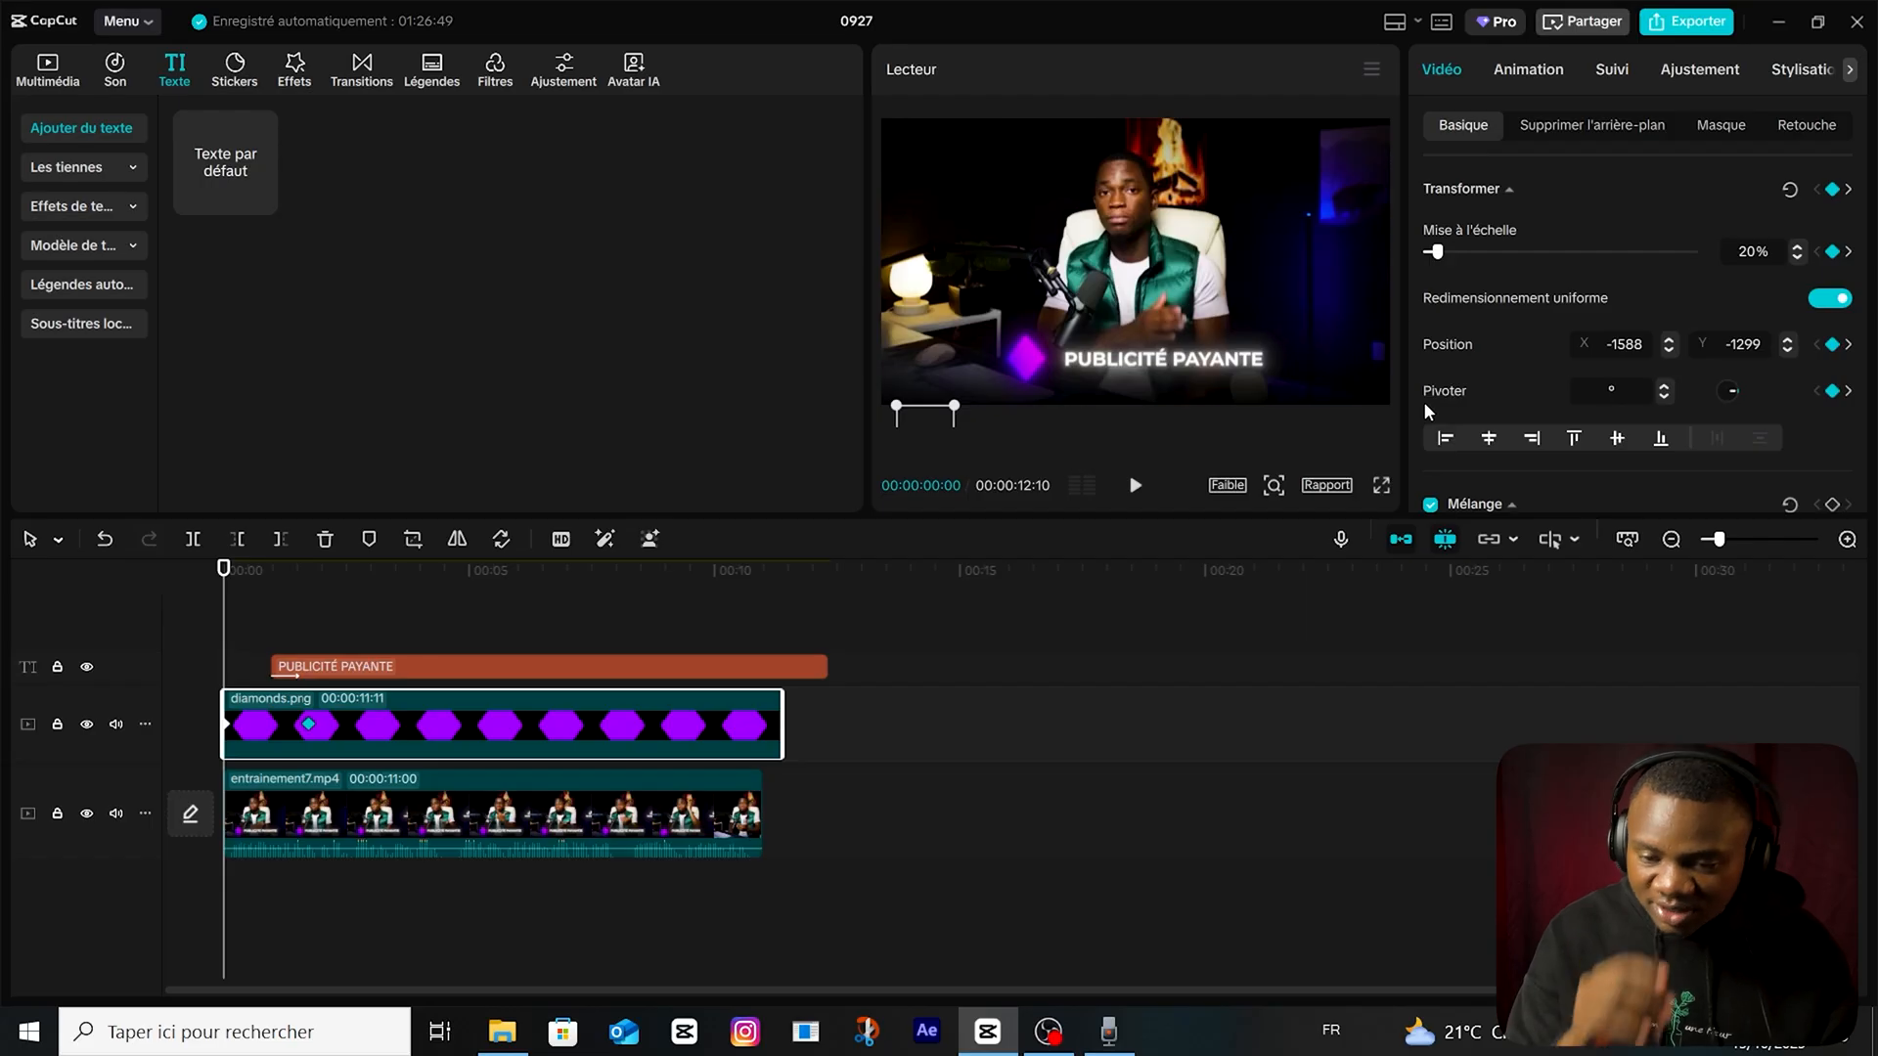
pyautogui.write('8')
pyautogui.scroll(-2, 1665, 356)
pyautogui.scroll(1, 1666, 356)
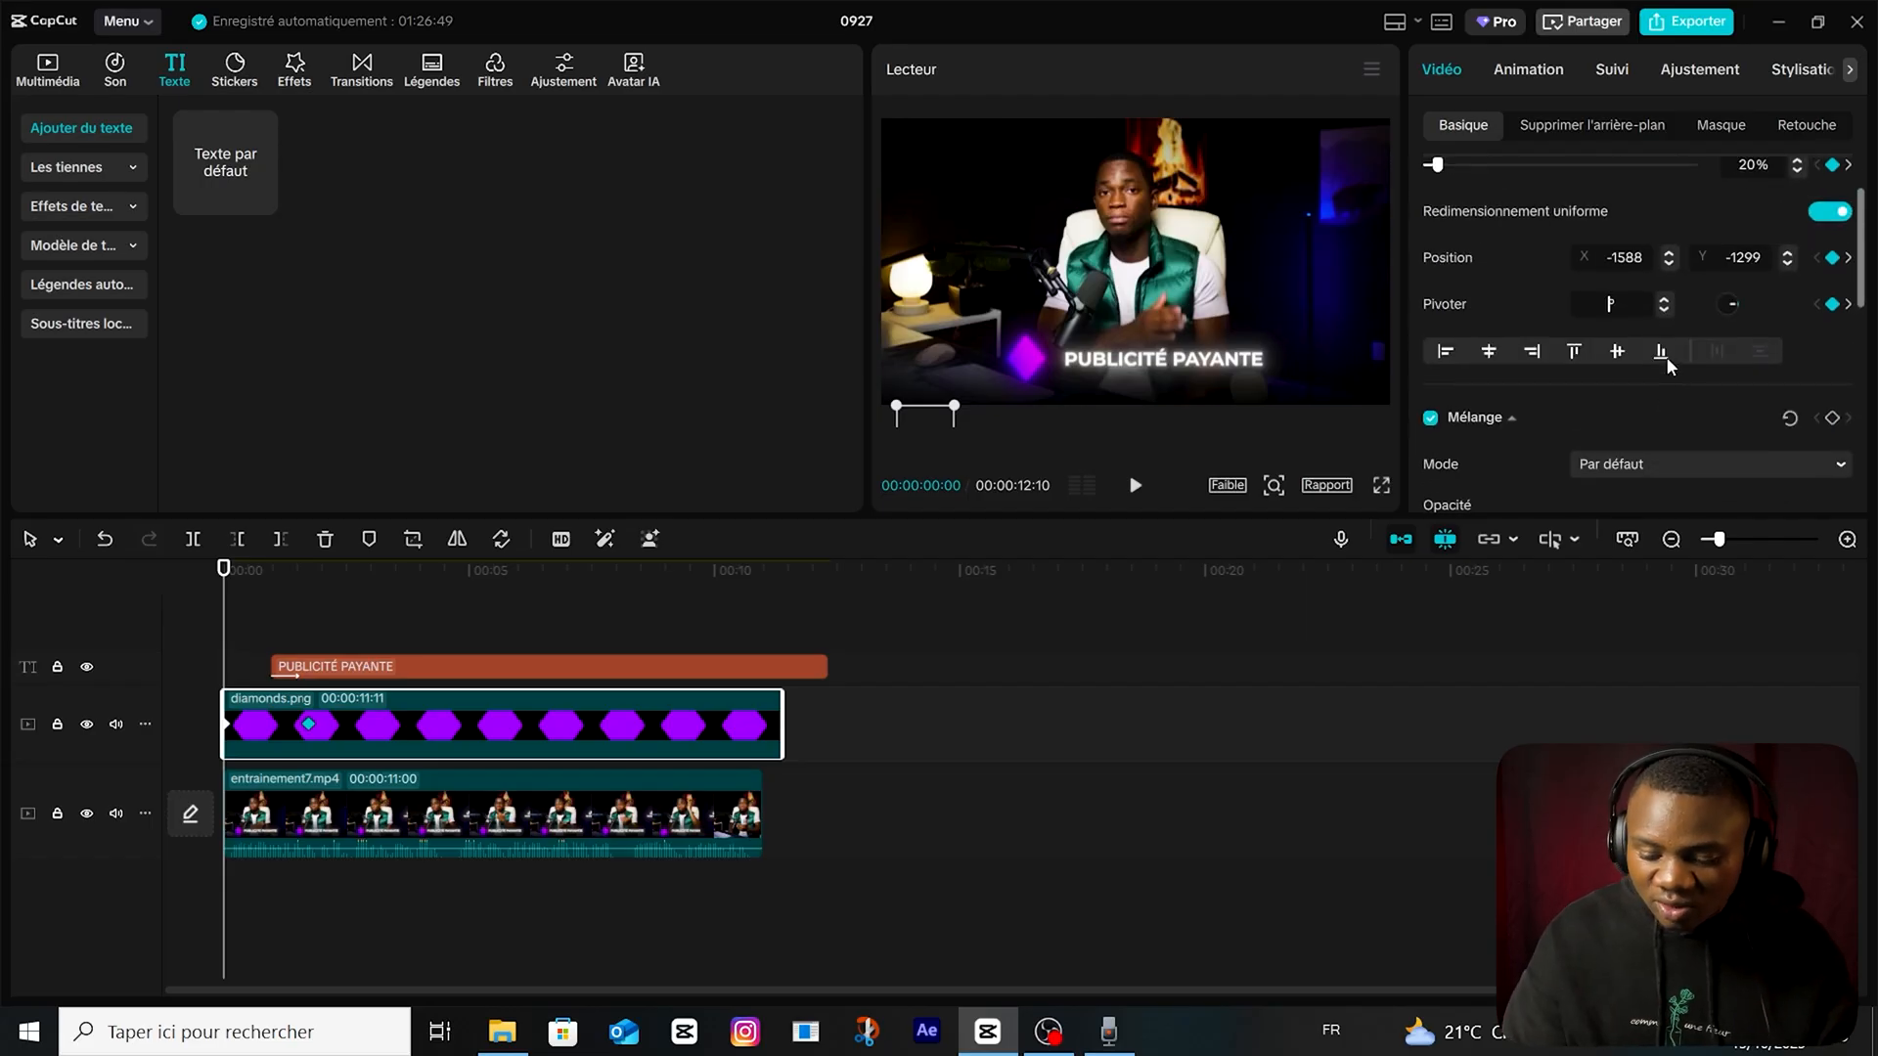
# Apply the S-shaped "Accél...côtés" preset curve between the diamond's two keyframes.
pyautogui.click(442, 879)
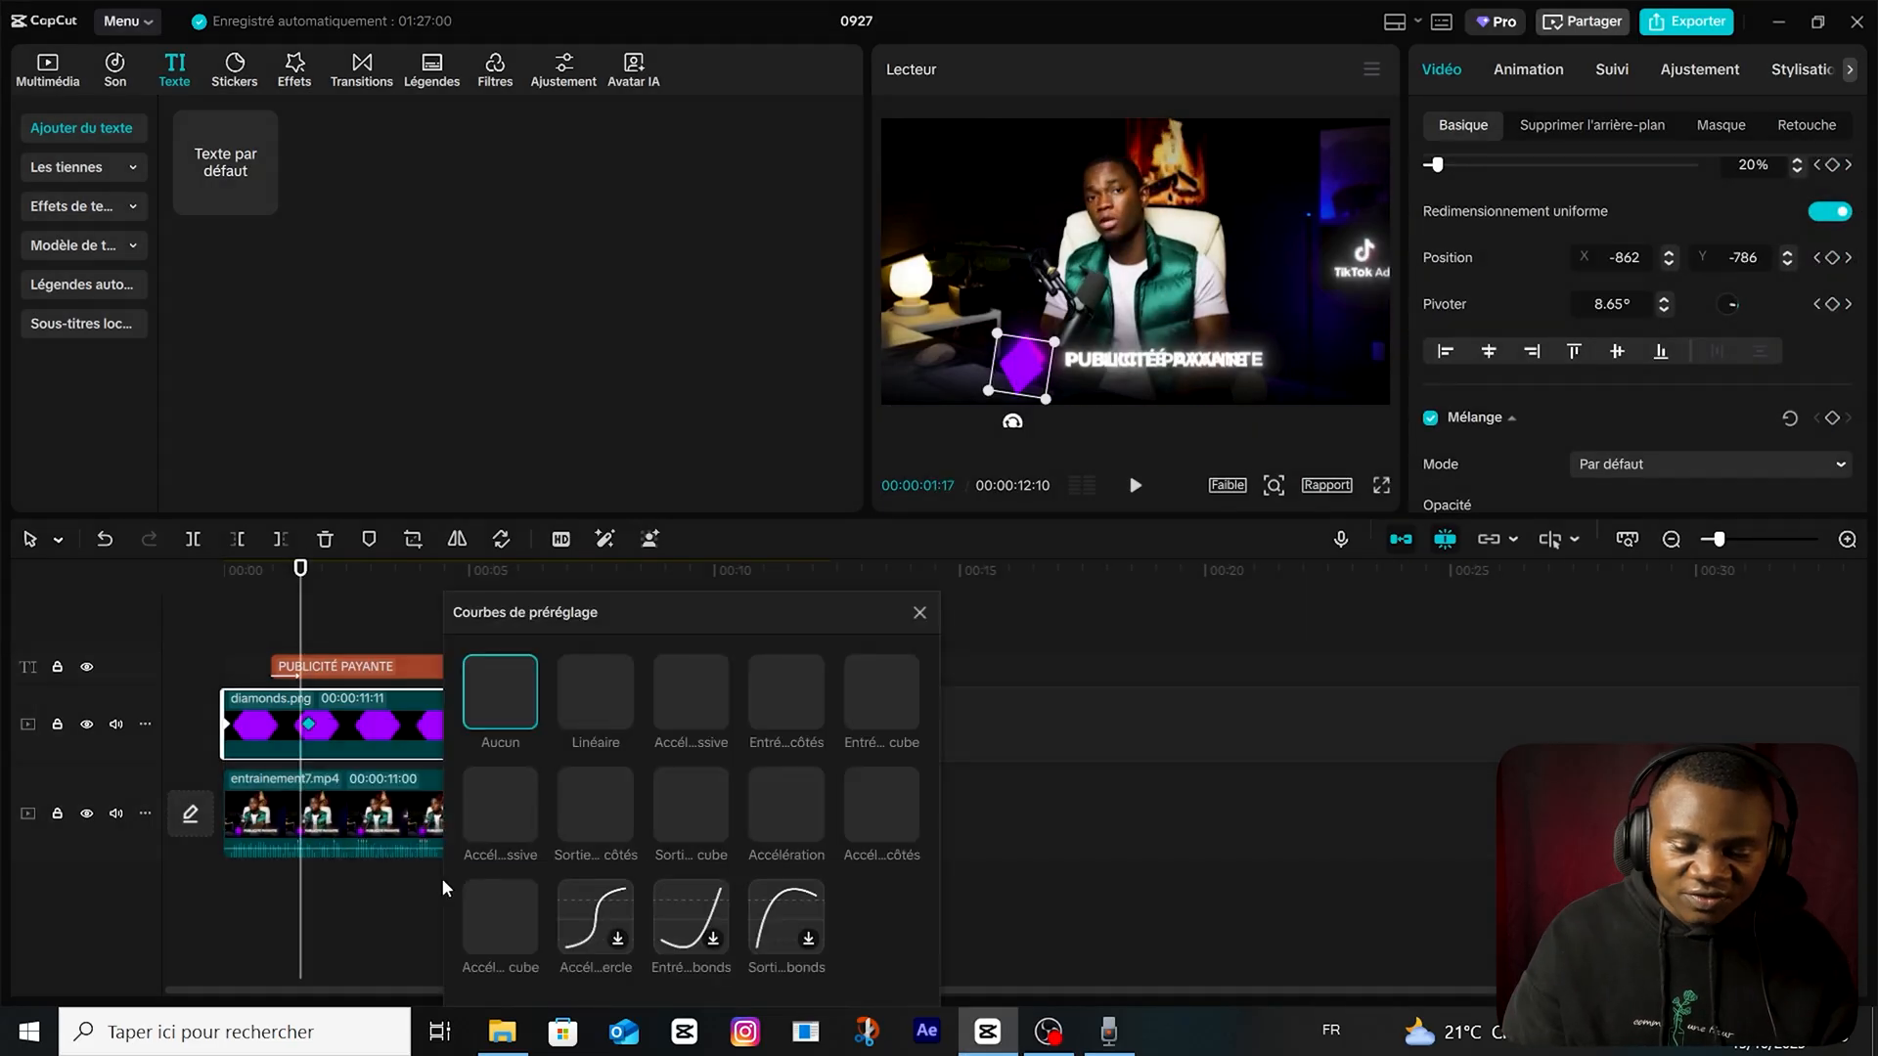
pyautogui.click(873, 802)
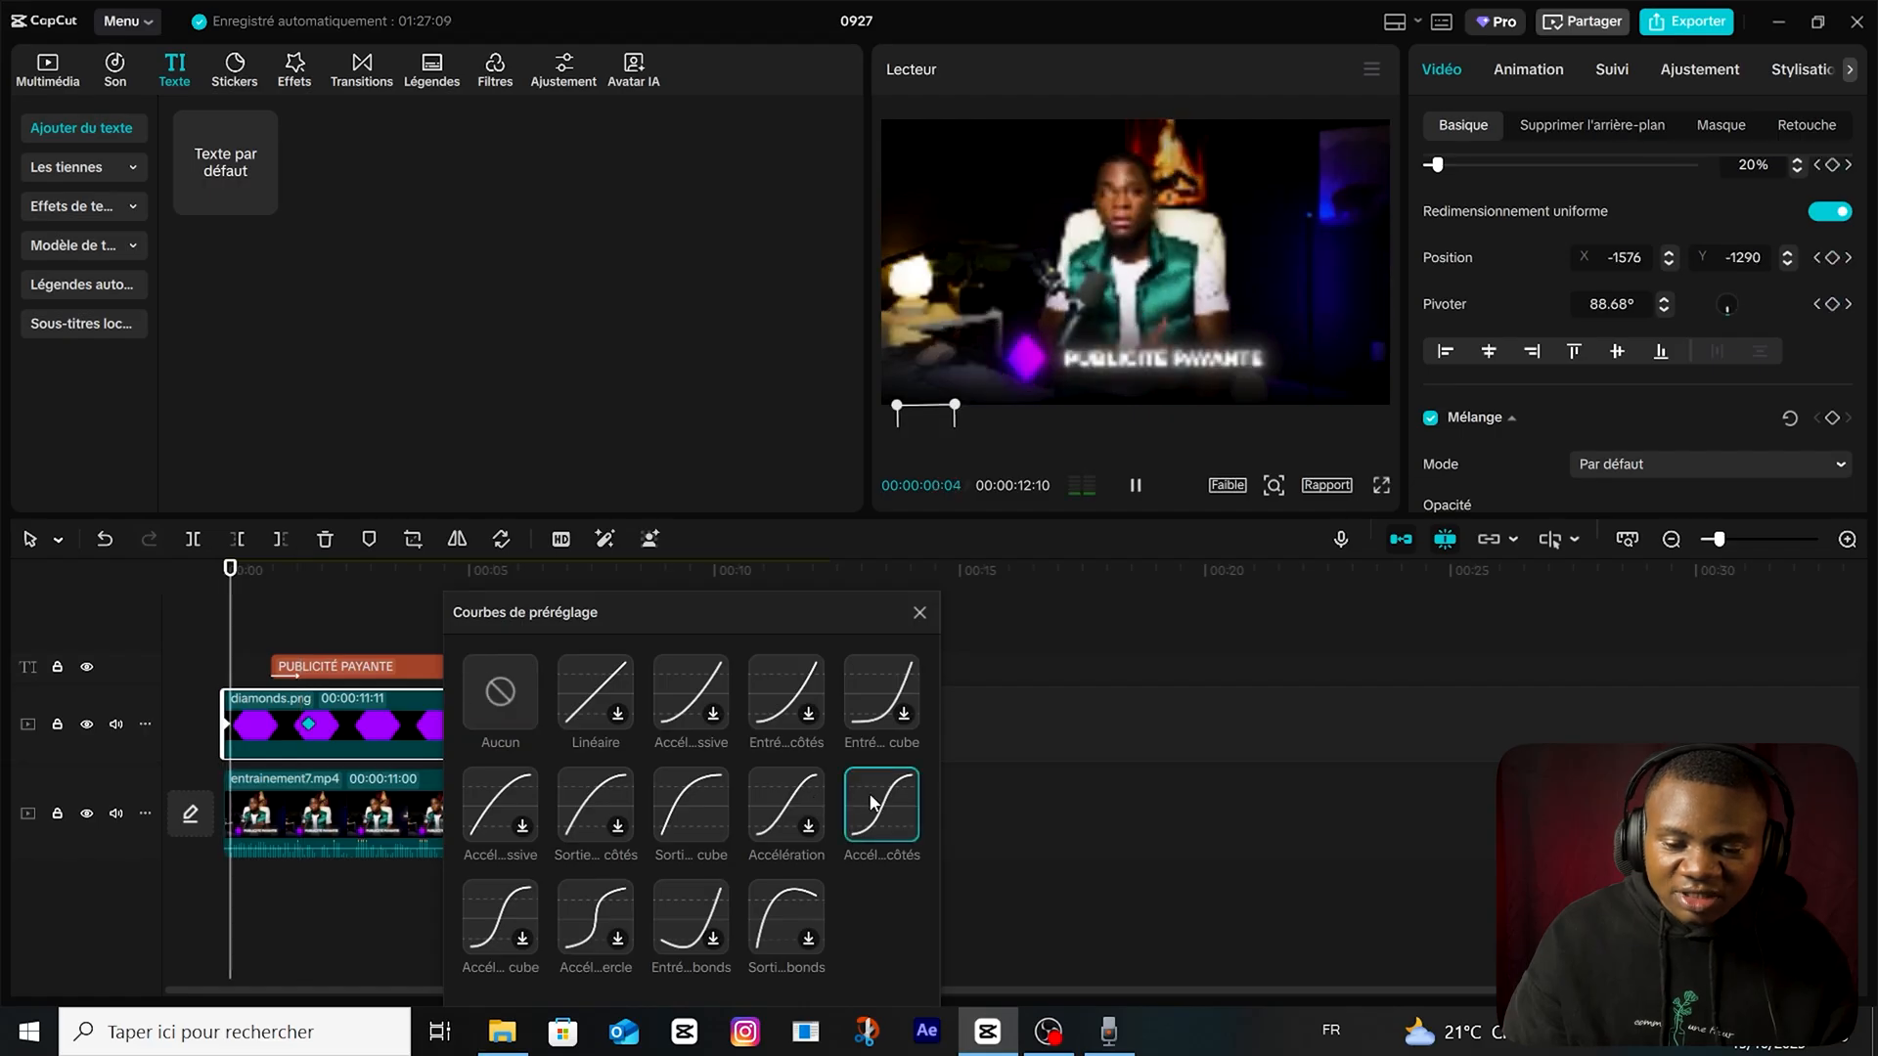
pyautogui.click(919, 614)
# Move the "PUBLICITÉ PAYANTE" text clip to start at the diamond's second keyframe and play back the entrance.
pyautogui.moveTo(352, 667); pyautogui.dragTo(387, 671)
pyautogui.press('space')
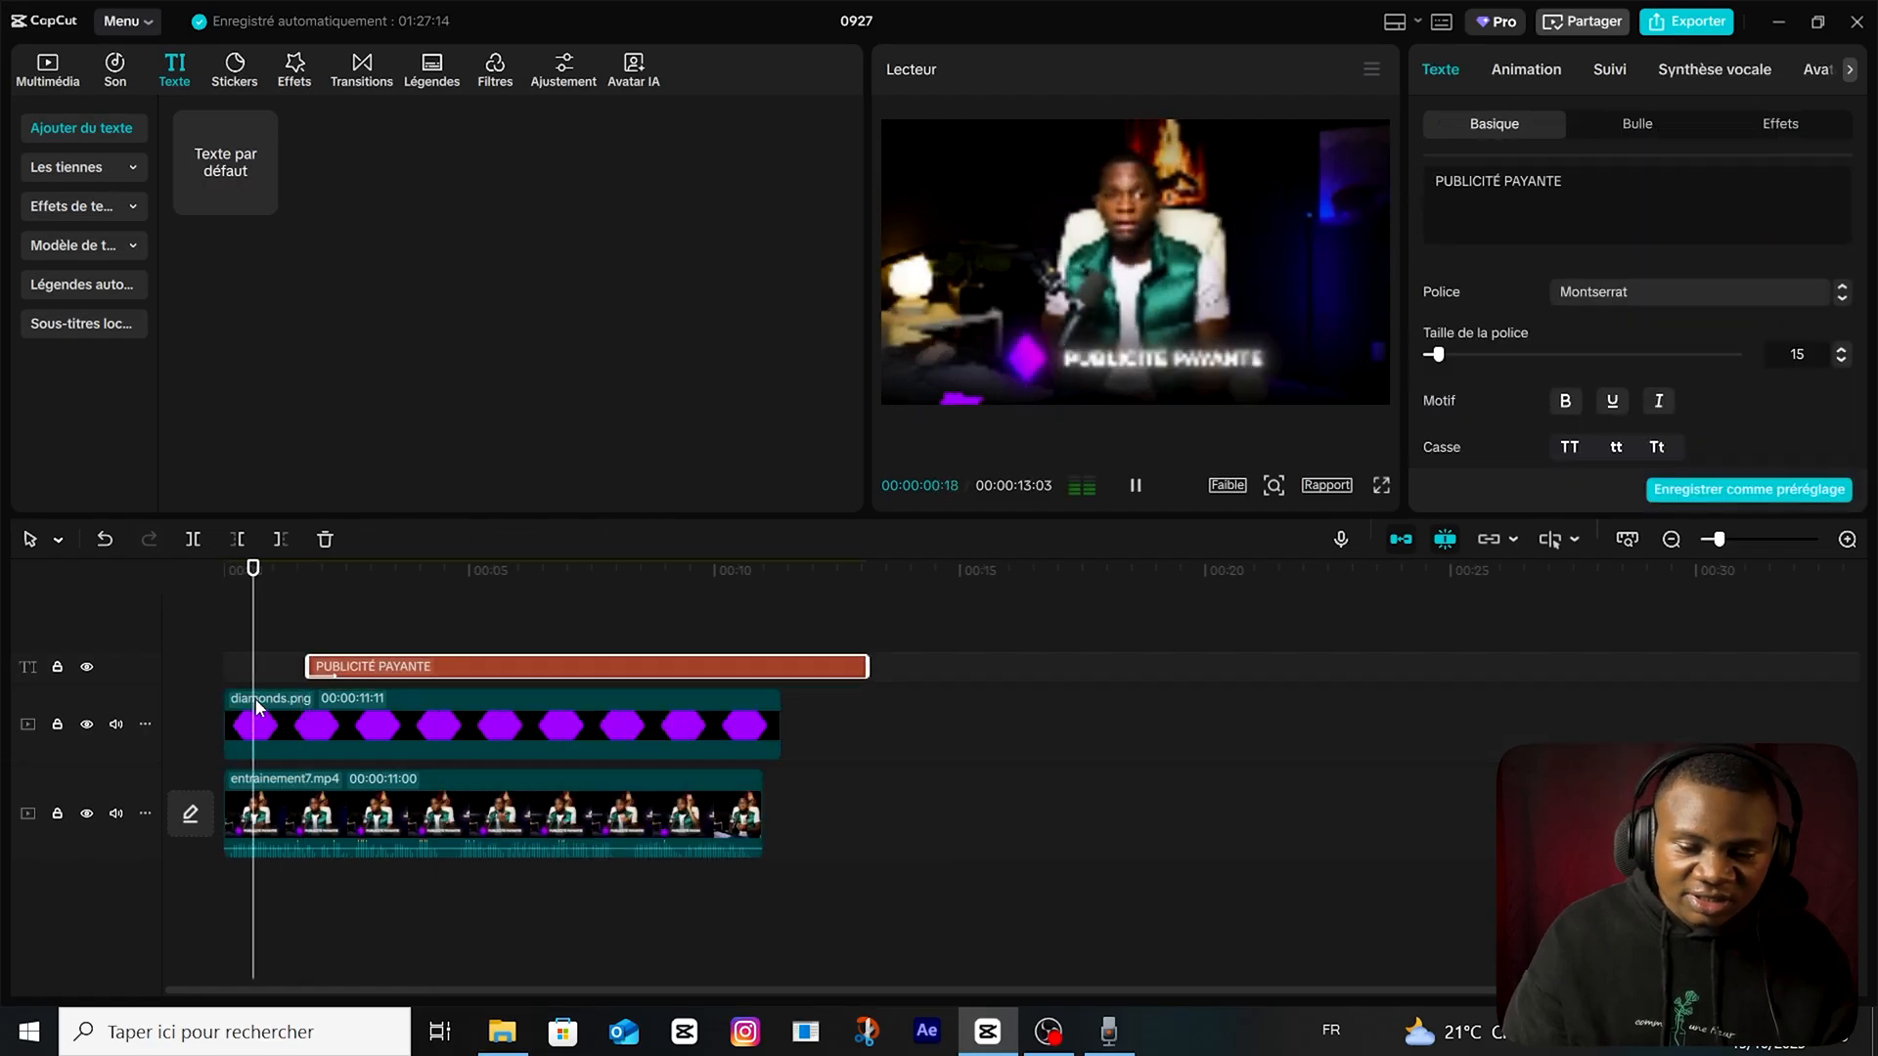
# Apply the Lueur 2 glow effect to the diamonds.png clip.
pyautogui.click(255, 698)
pyautogui.click(294, 70)
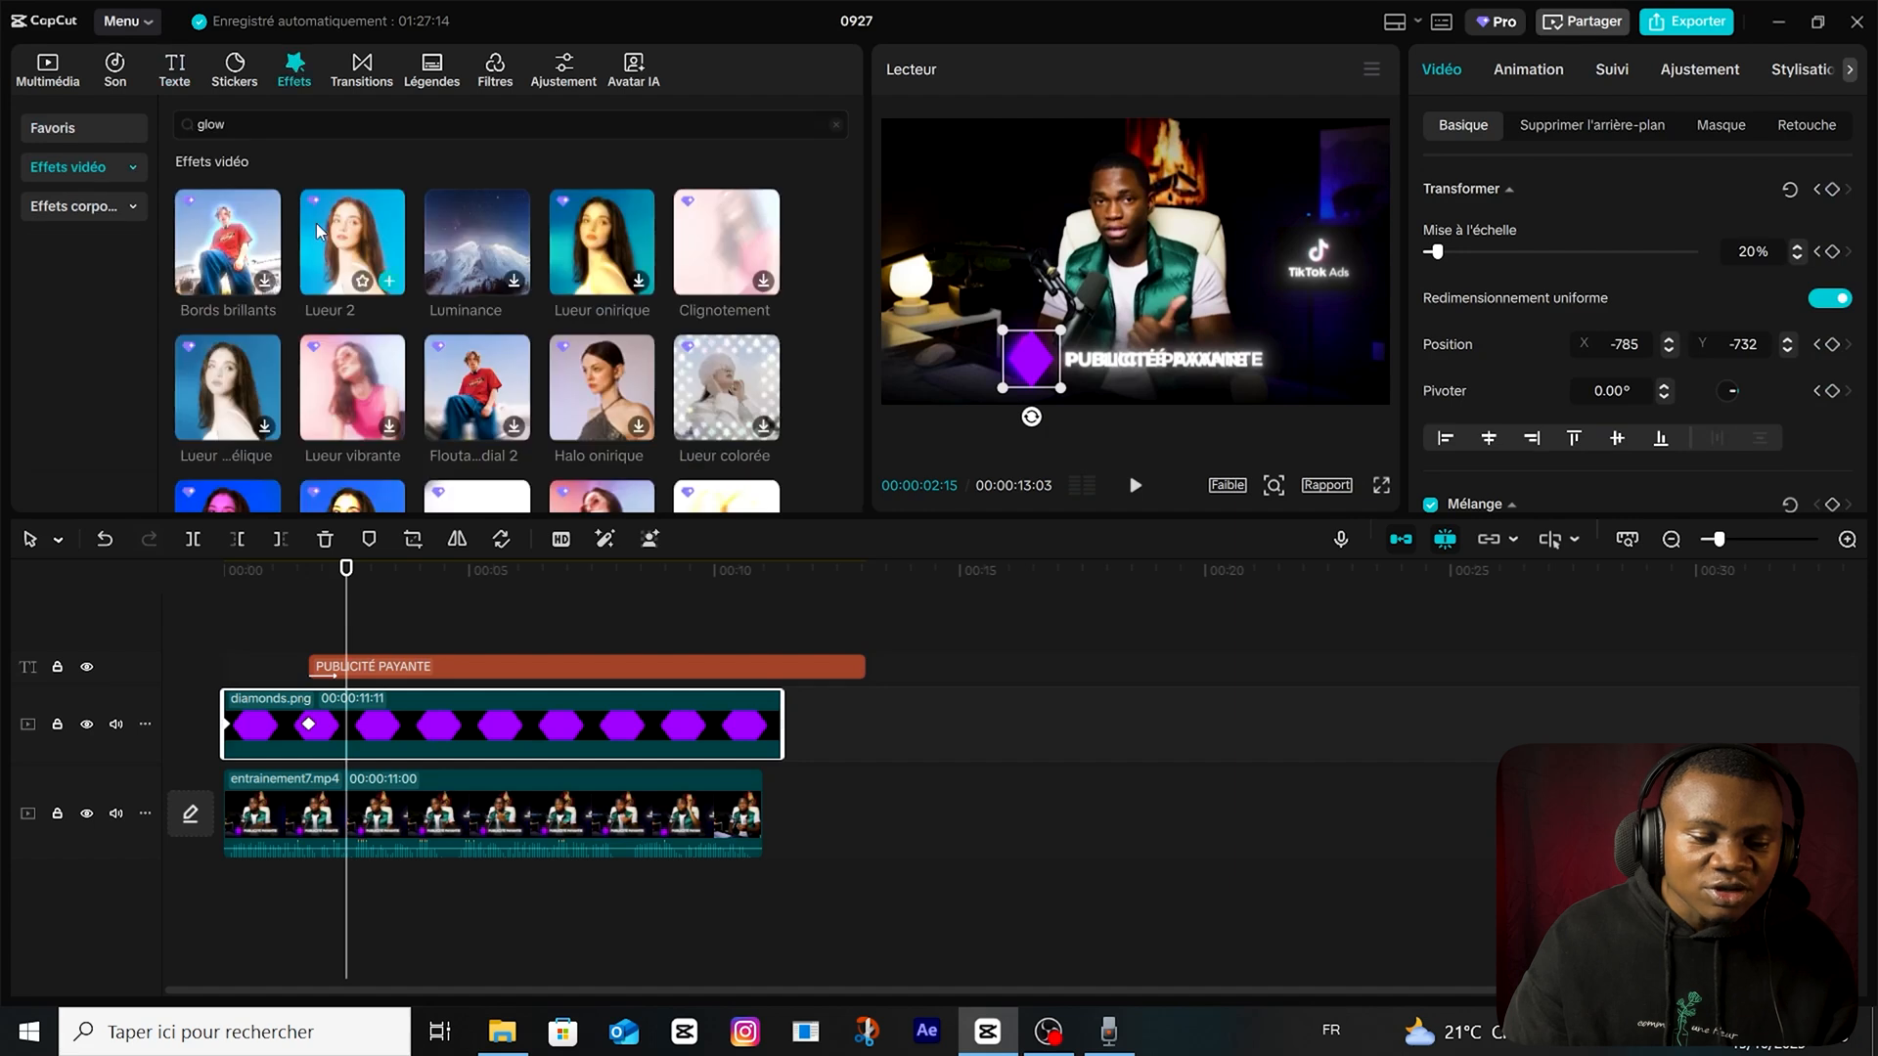
pyautogui.moveTo(353, 241); pyautogui.dragTo(440, 724)
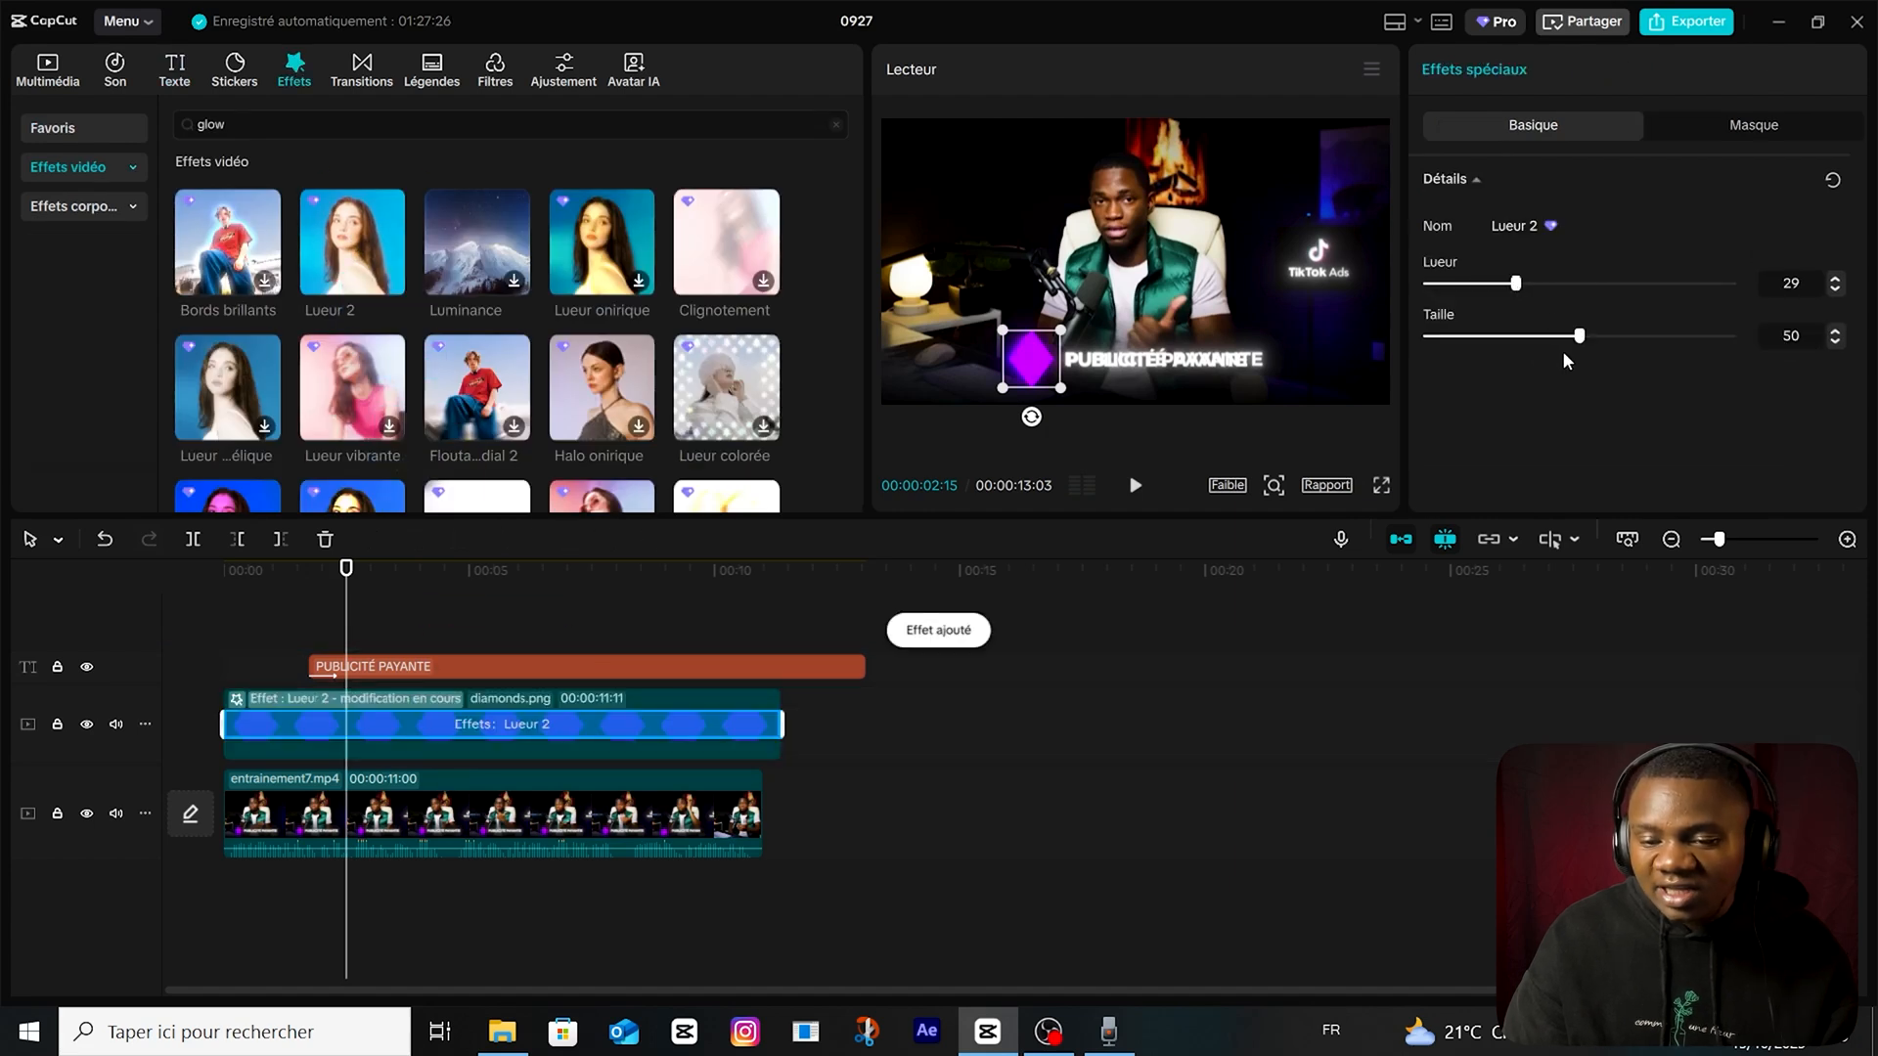
# Turn the "PUBLICITÉ PAYANTE" text into a combined clip and apply the Lueur 2 glow effect to it.
pyautogui.click(384, 672)
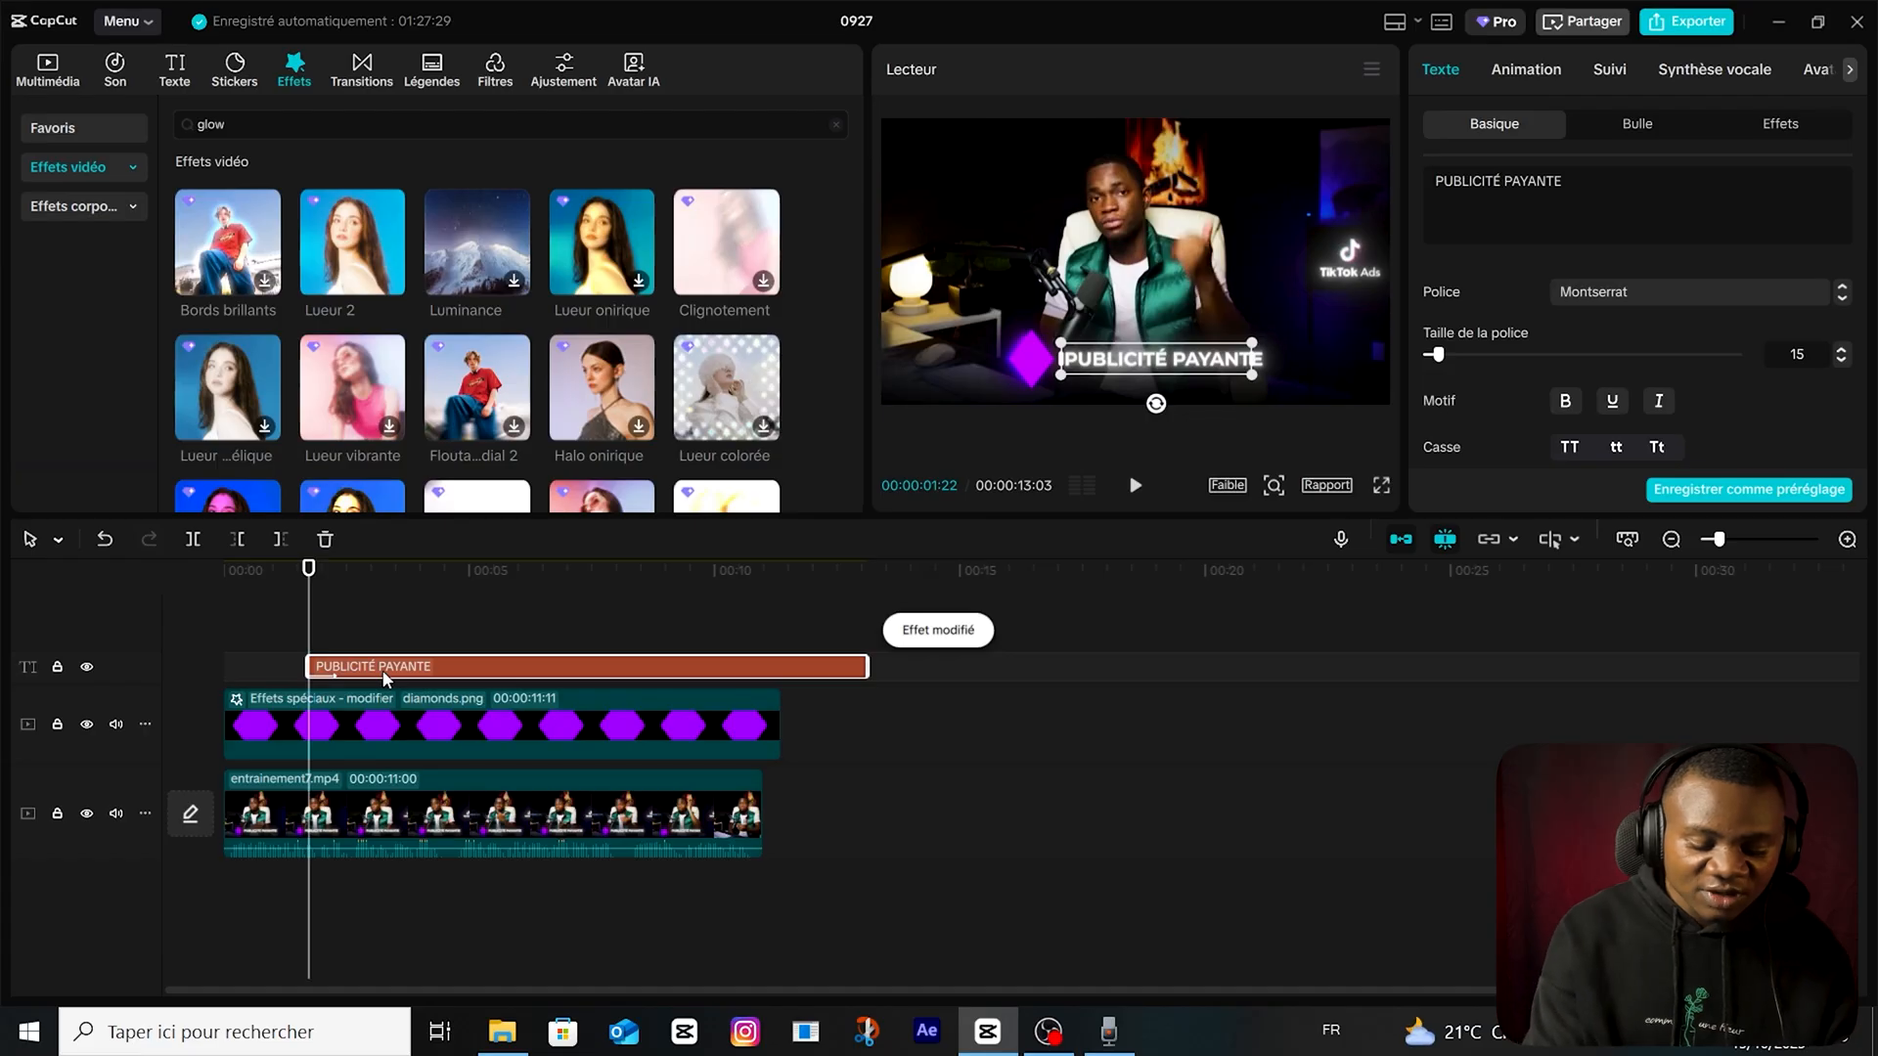
pyautogui.hotkey('alt', 'g')
pyautogui.moveTo(352, 244); pyautogui.dragTo(479, 689)
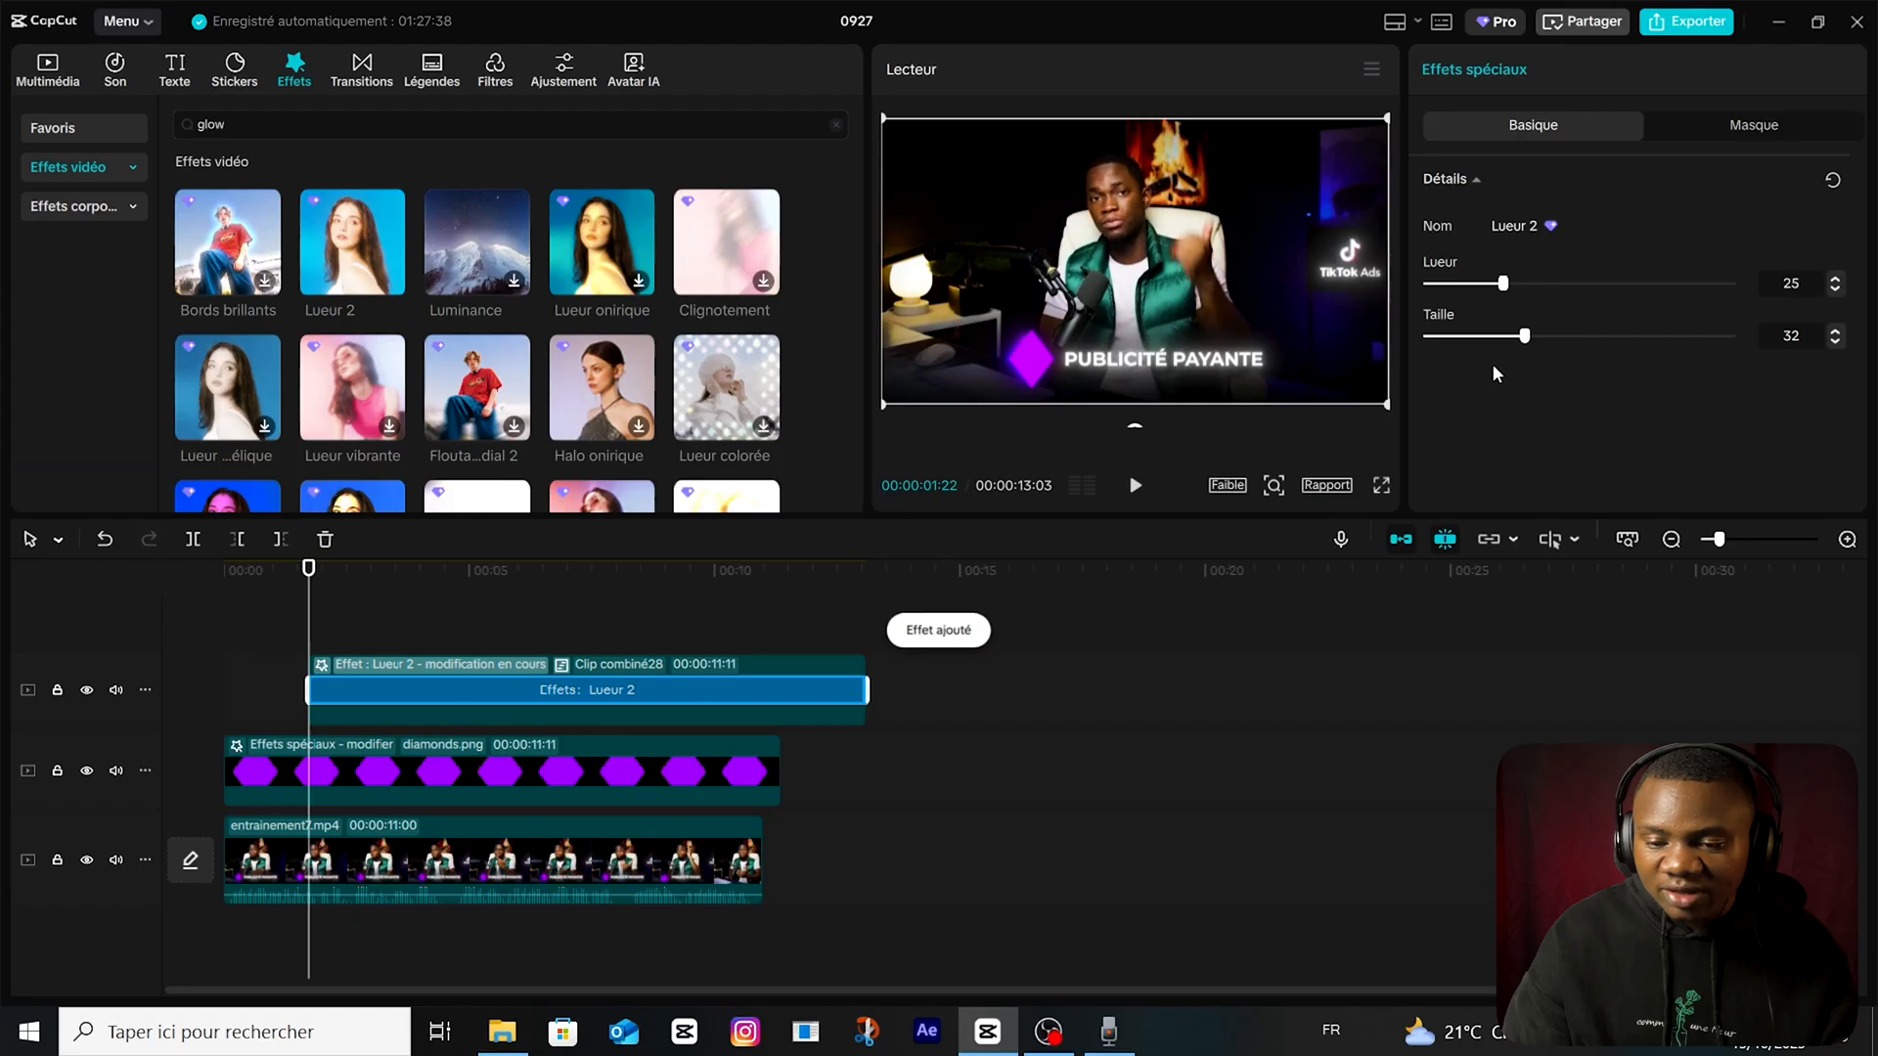
# Add the black image wp3316084.jpg on a new top track, starting about four seconds into the timeline.
pyautogui.moveTo(309, 631); pyautogui.dragTo(487, 617)
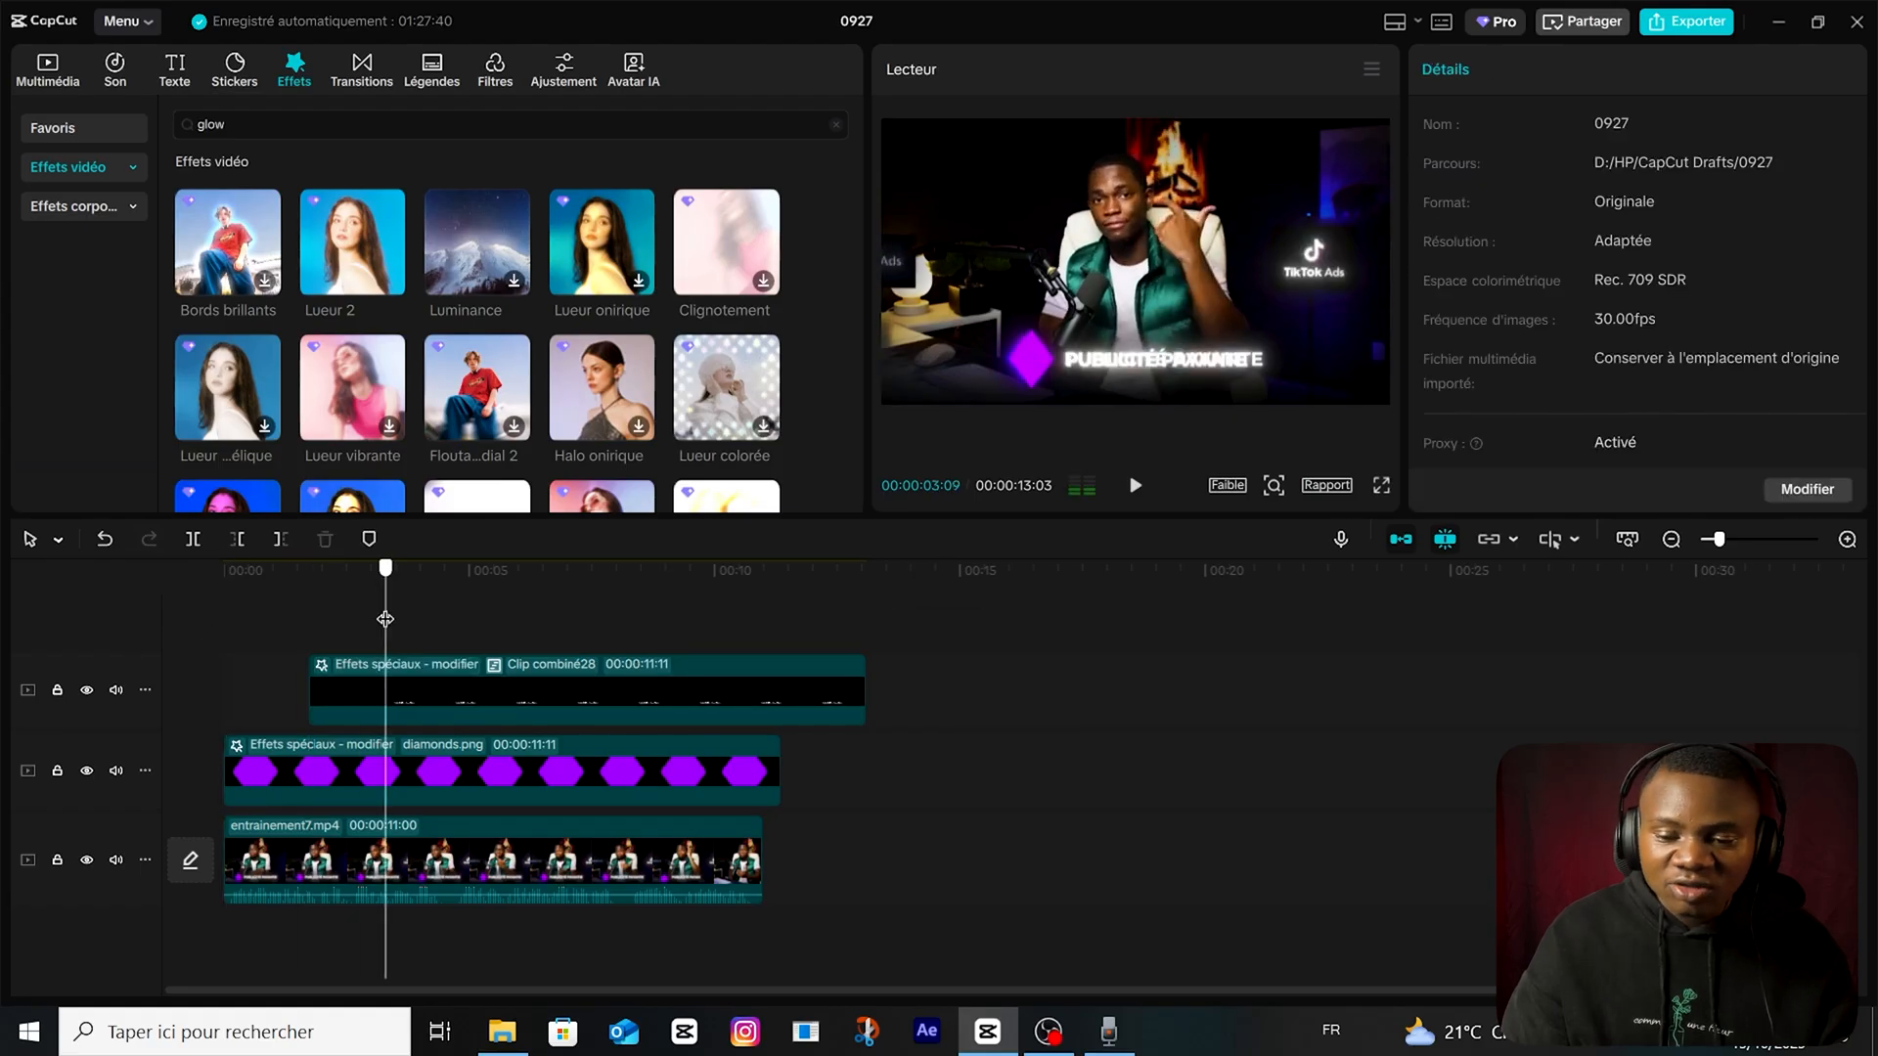
pyautogui.click(75, 83)
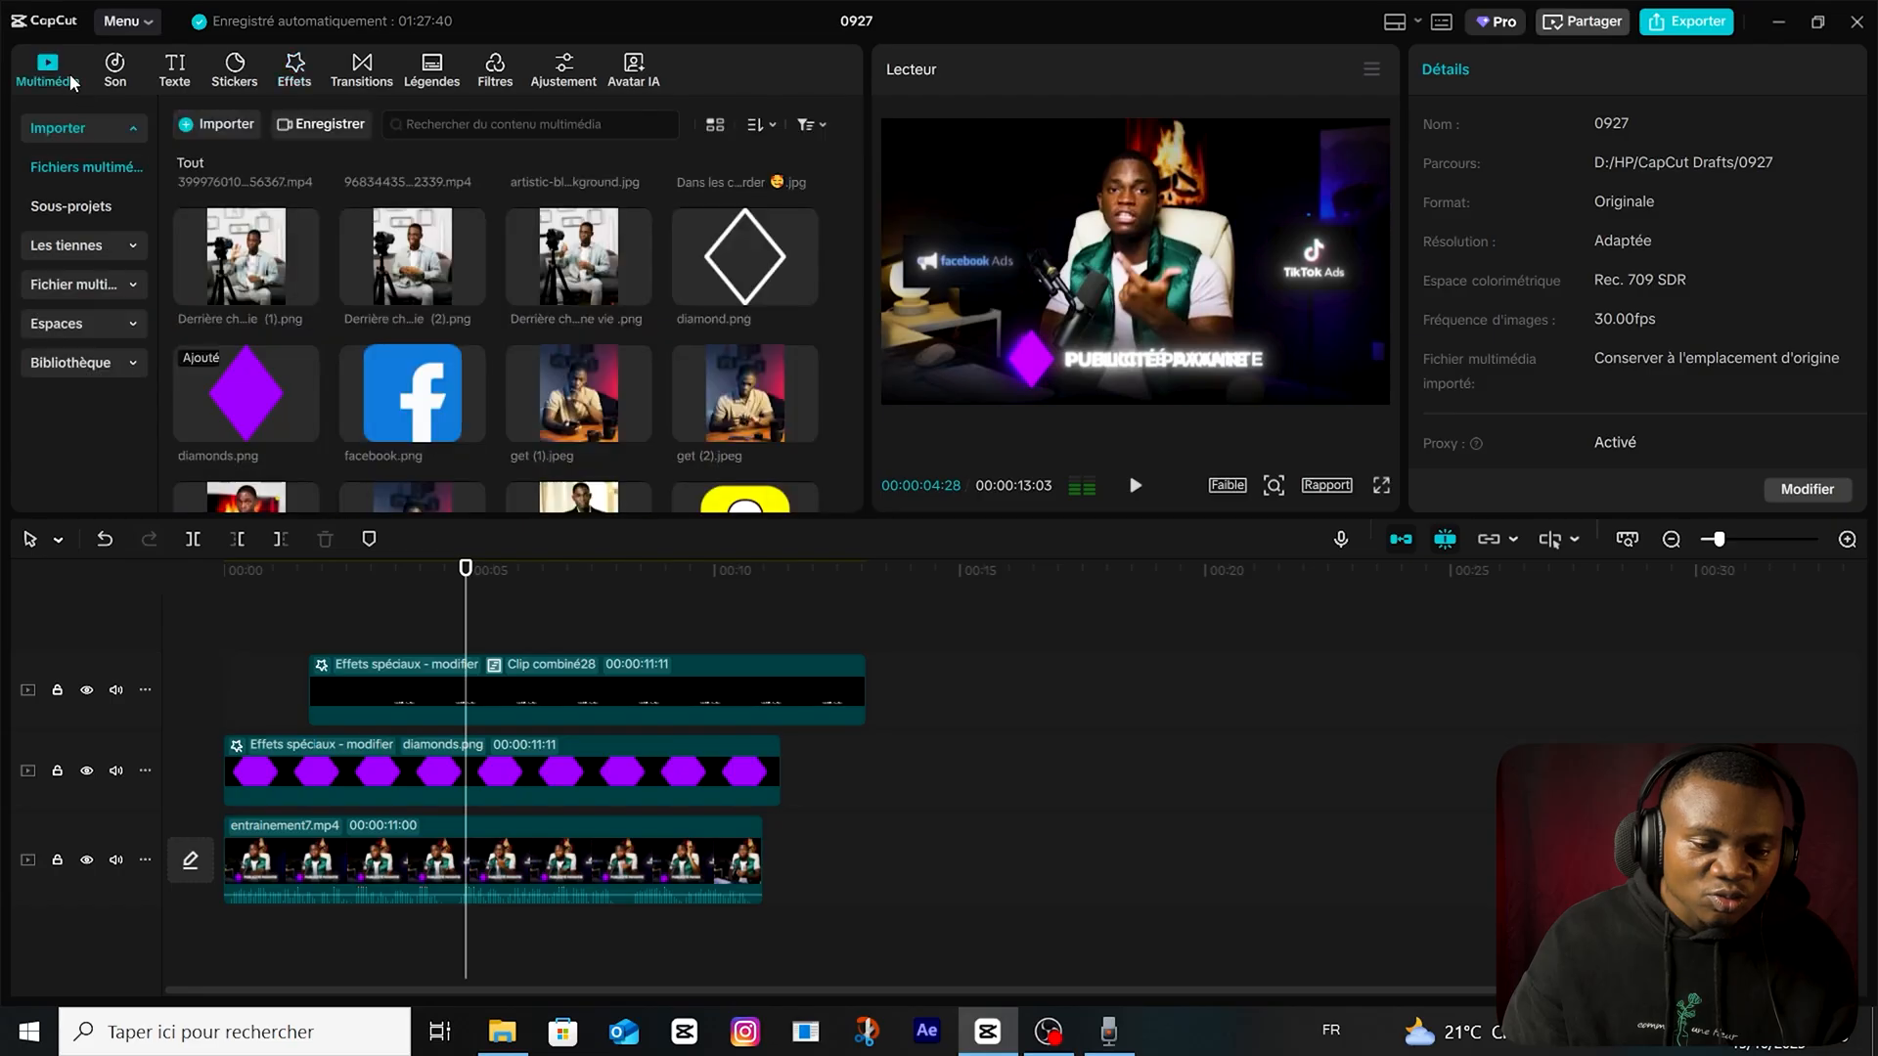
pyautogui.scroll(5, 494, 322)
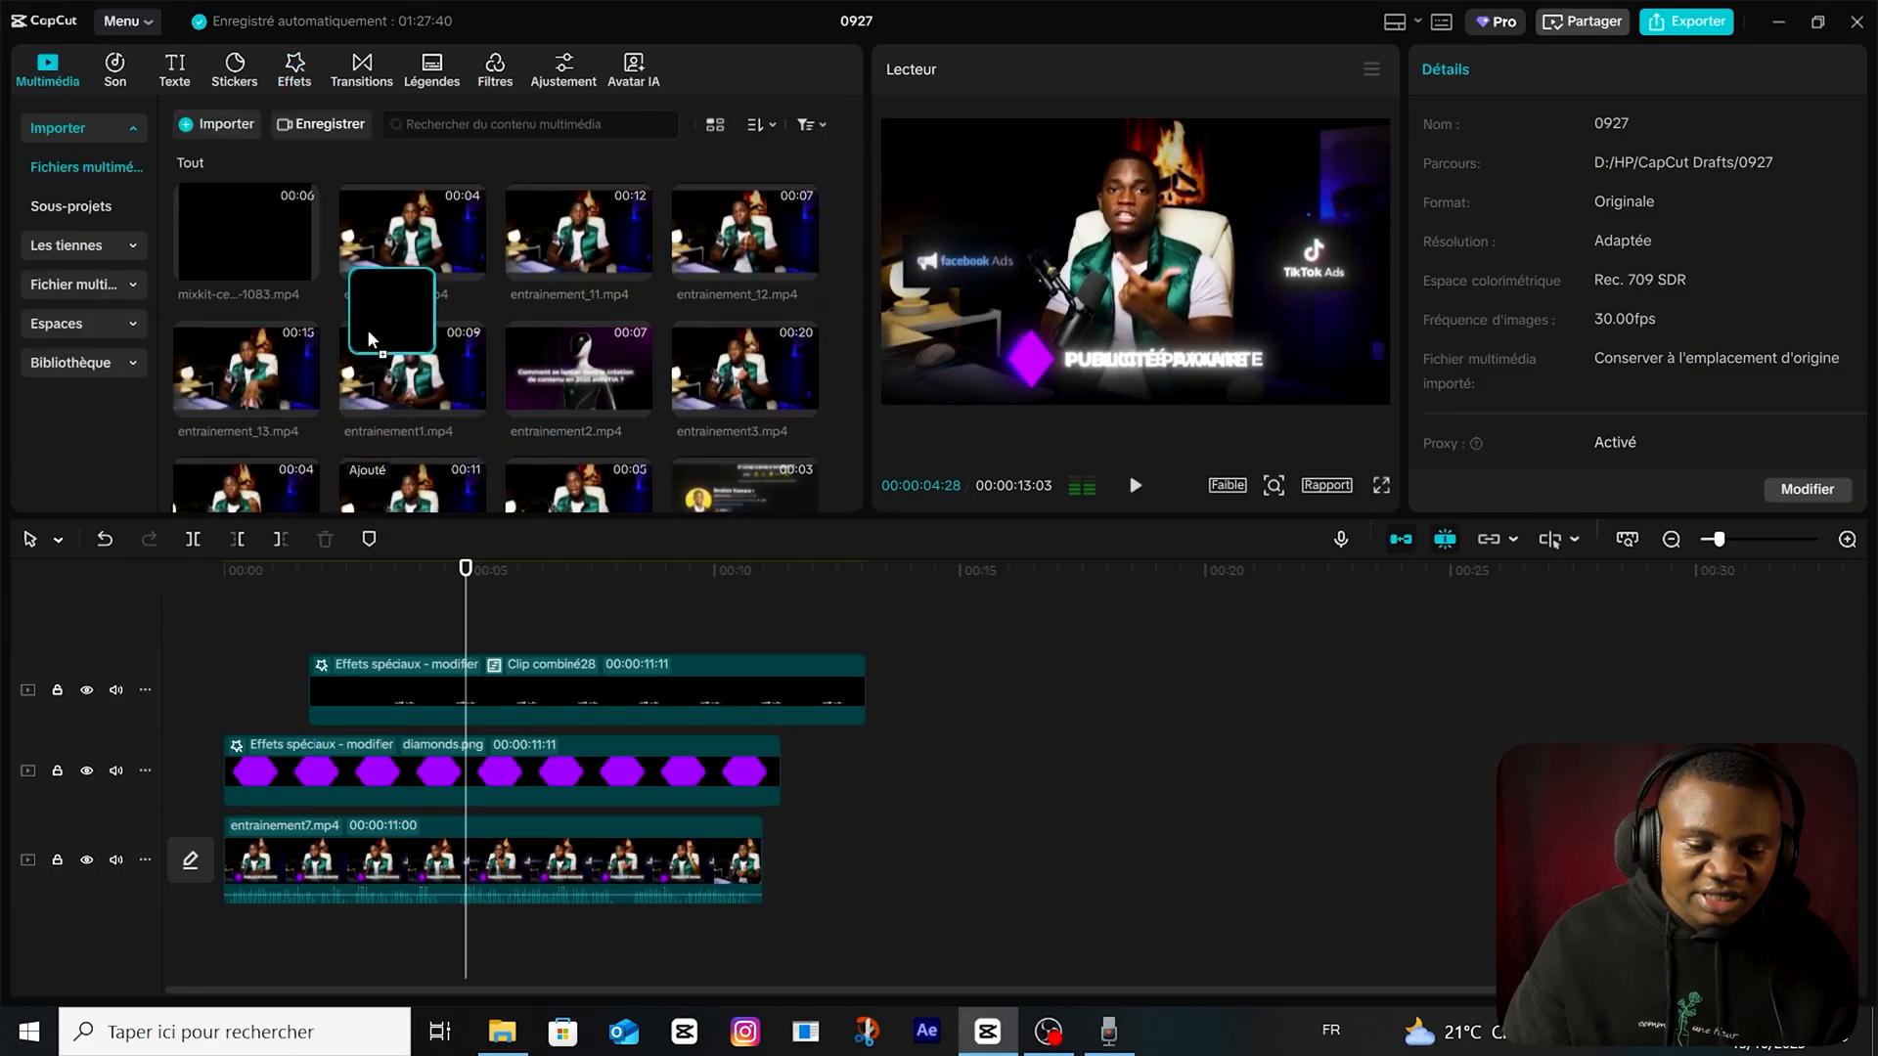
pyautogui.scroll(-5, 372, 401)
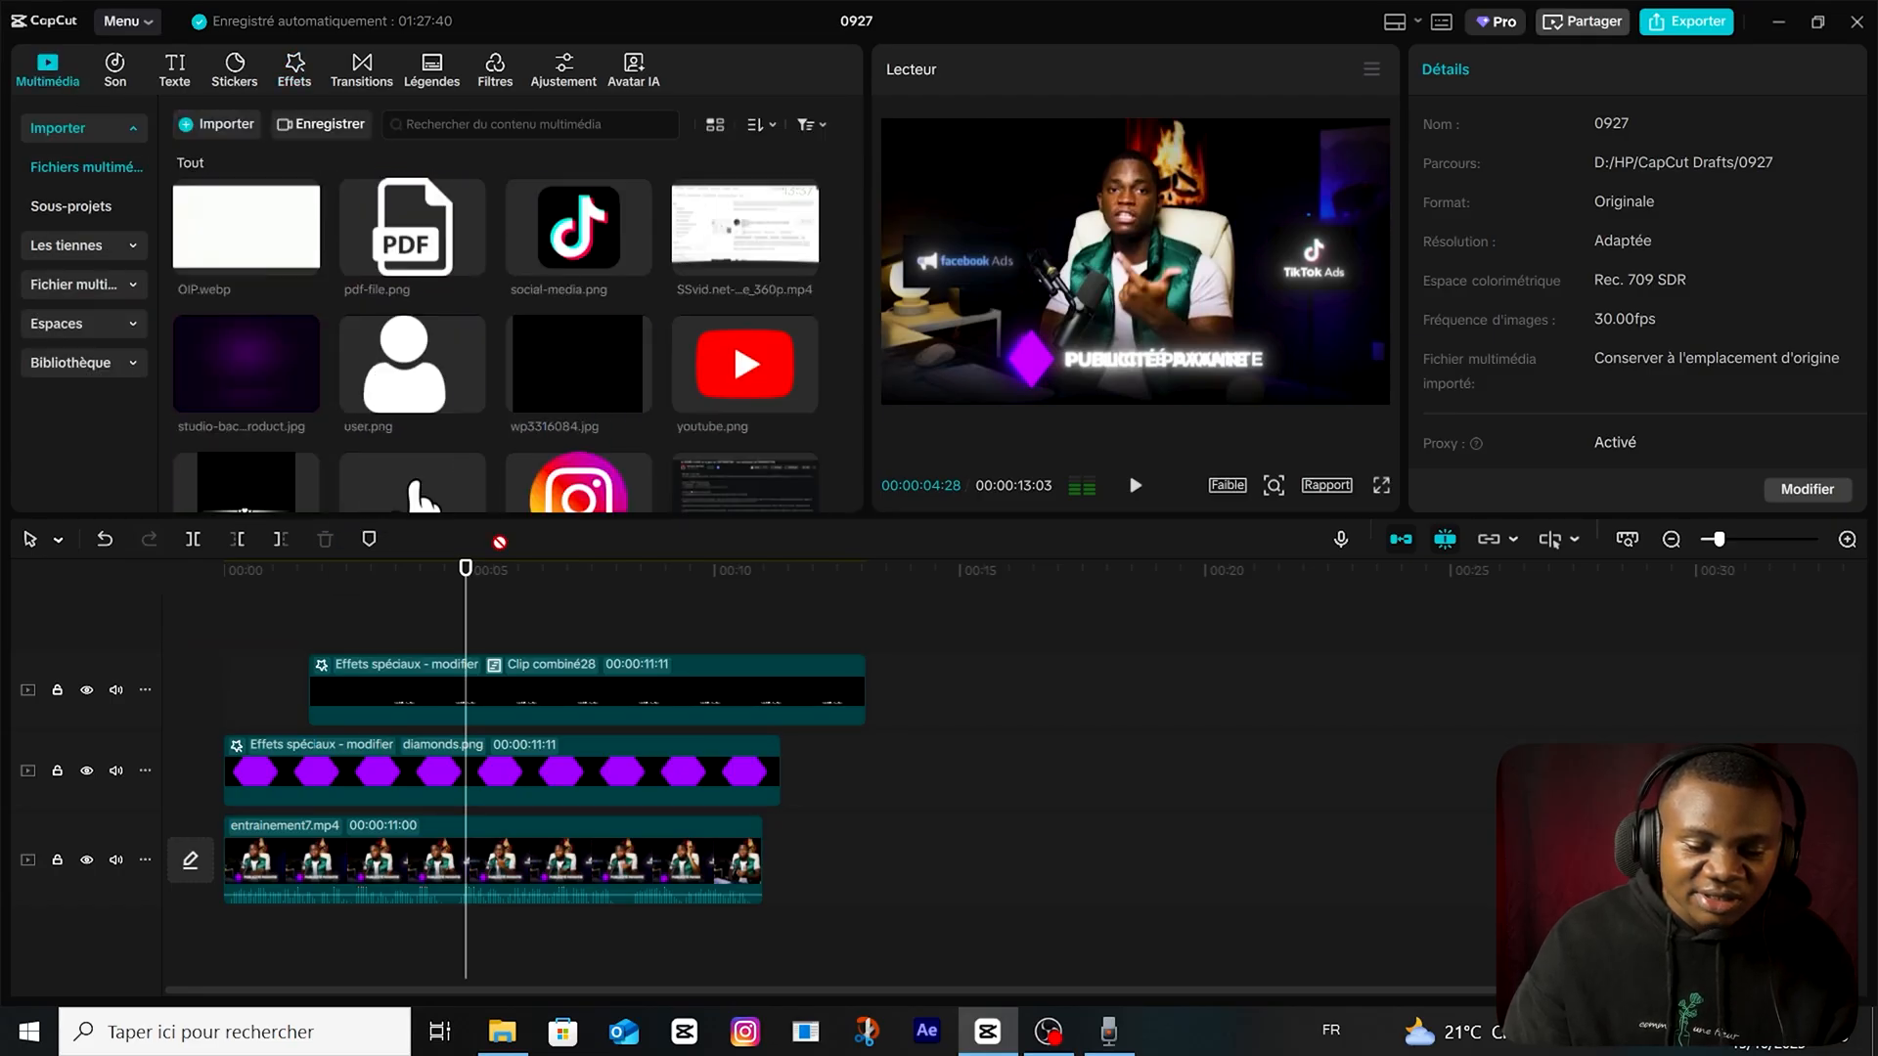
pyautogui.moveTo(499, 542); pyautogui.dragTo(499, 685)
# Apply a Rectangle mask with rounded corners to wp3316084.jpg.
pyautogui.click(1721, 124)
pyautogui.click(1506, 227)
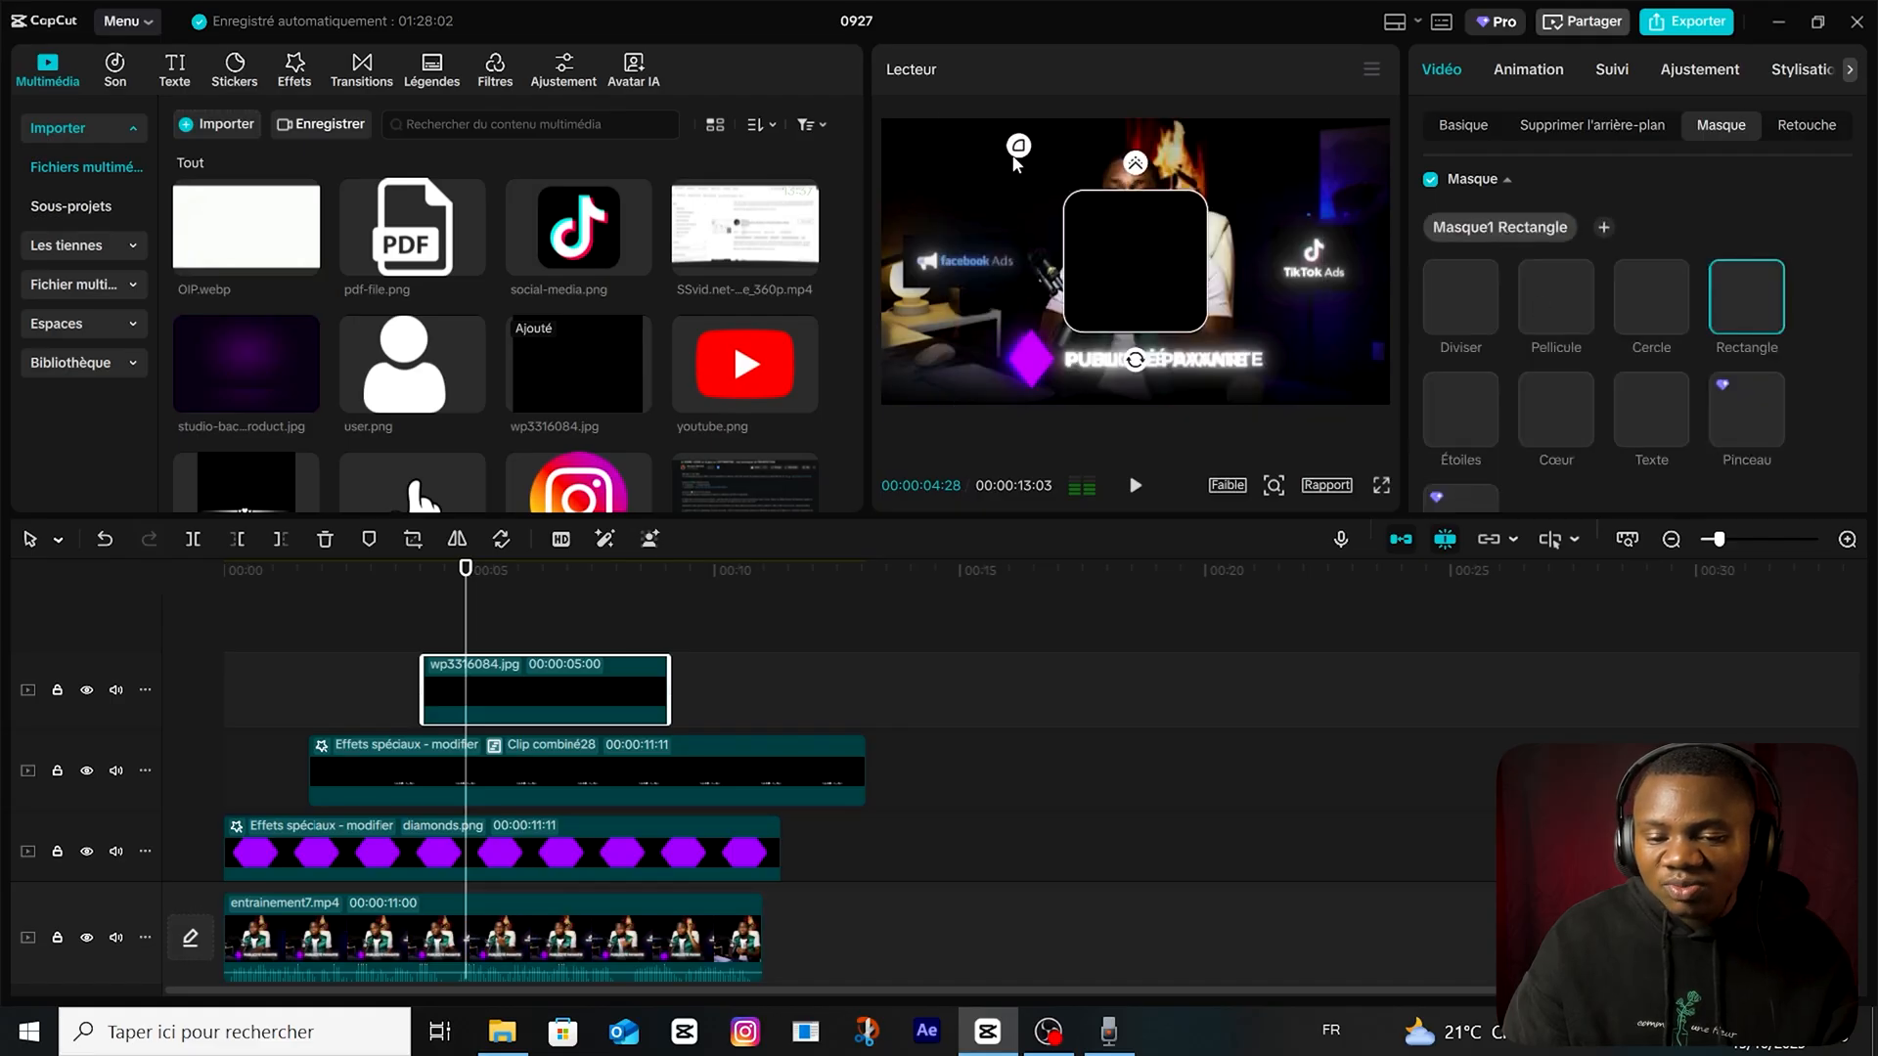
pyautogui.click(1076, 228)
# Move the masked black rectangle down beside the presenter, over the "facebook Ads" logo, and preview it at 00:00:05:24.
pyautogui.click(490, 604)
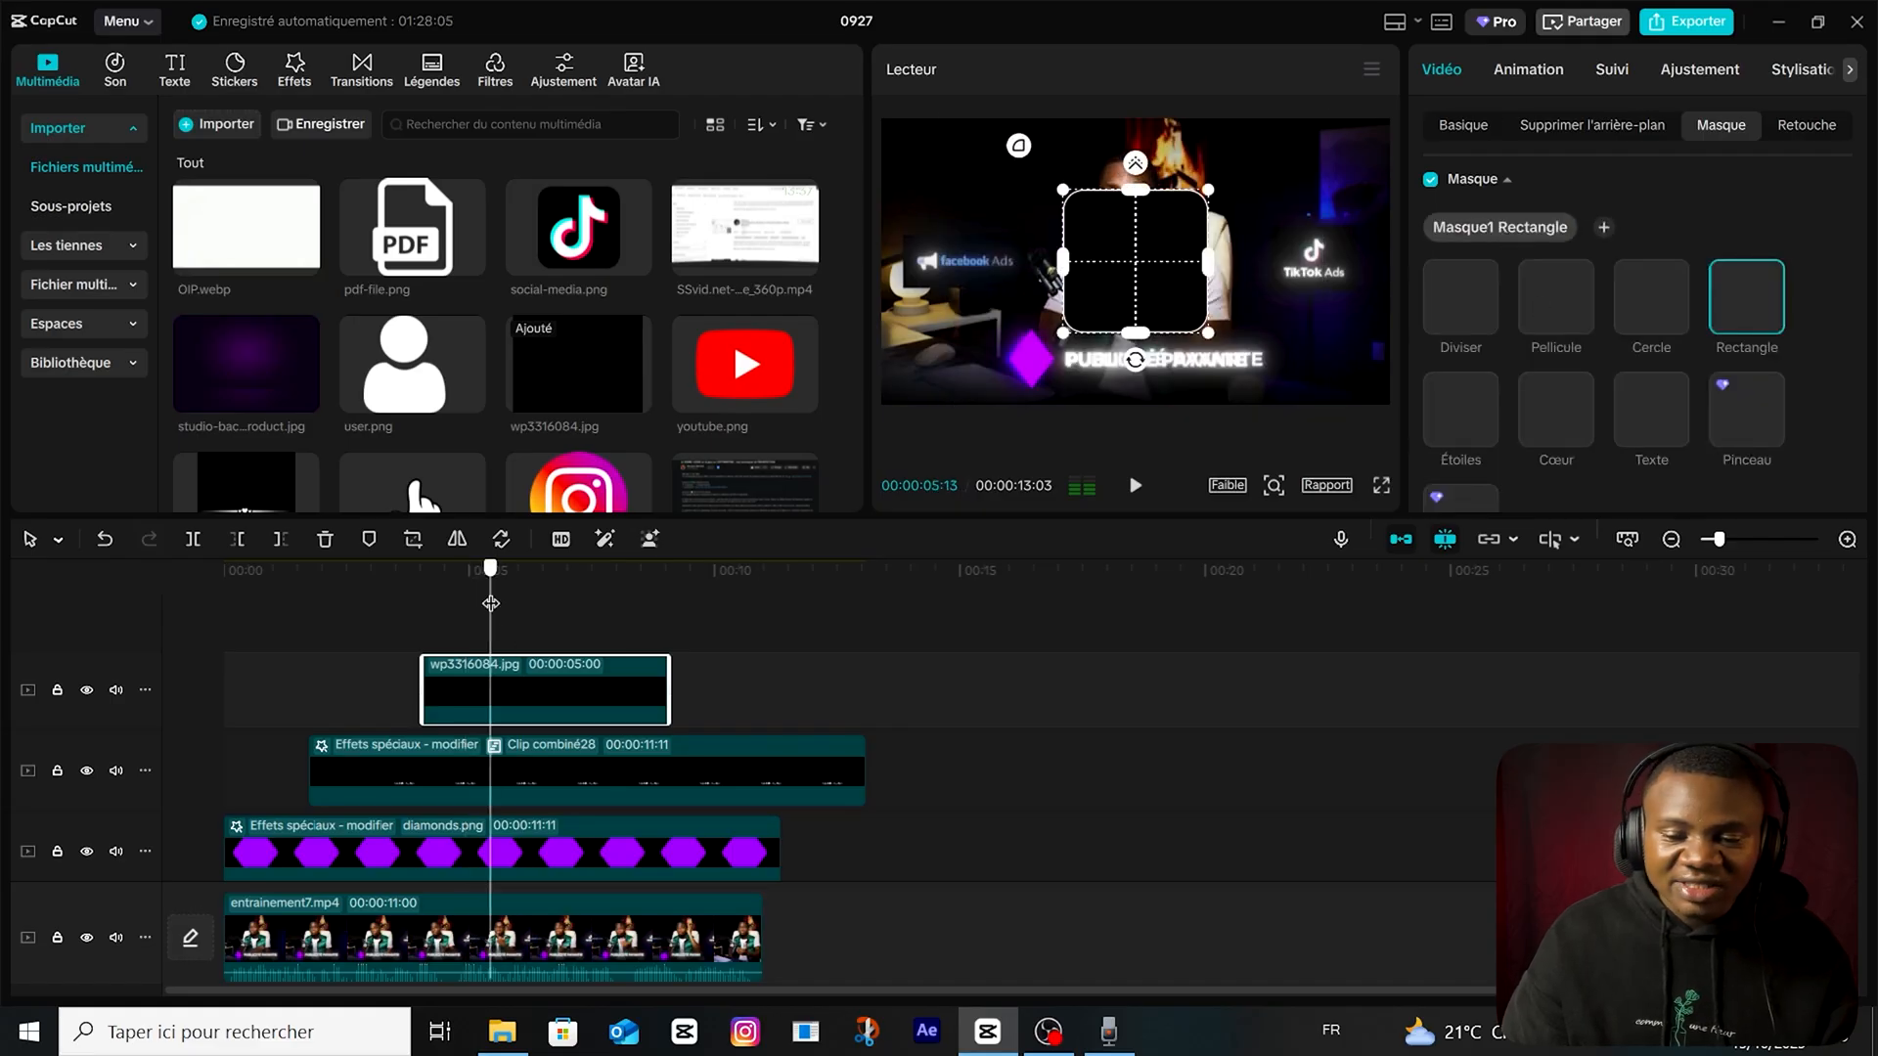
pyautogui.click(549, 616)
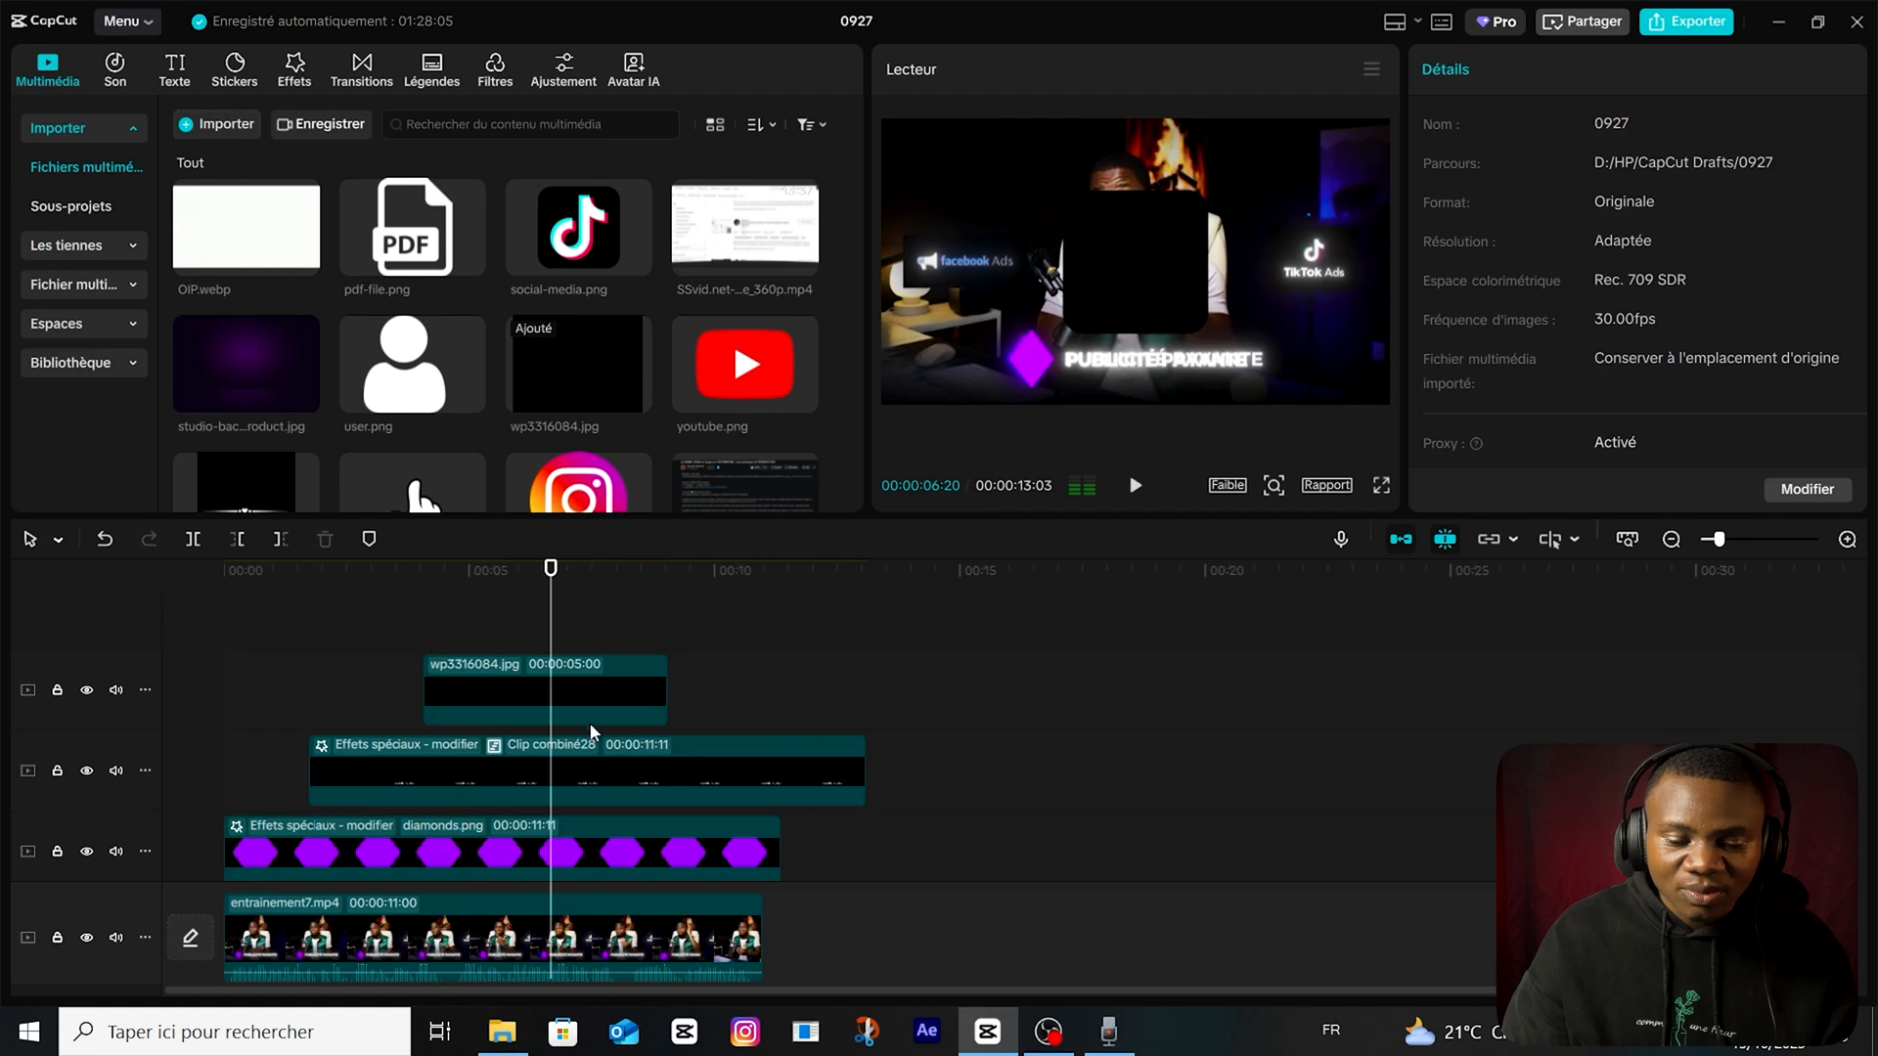
pyautogui.click(555, 695)
pyautogui.click(1457, 126)
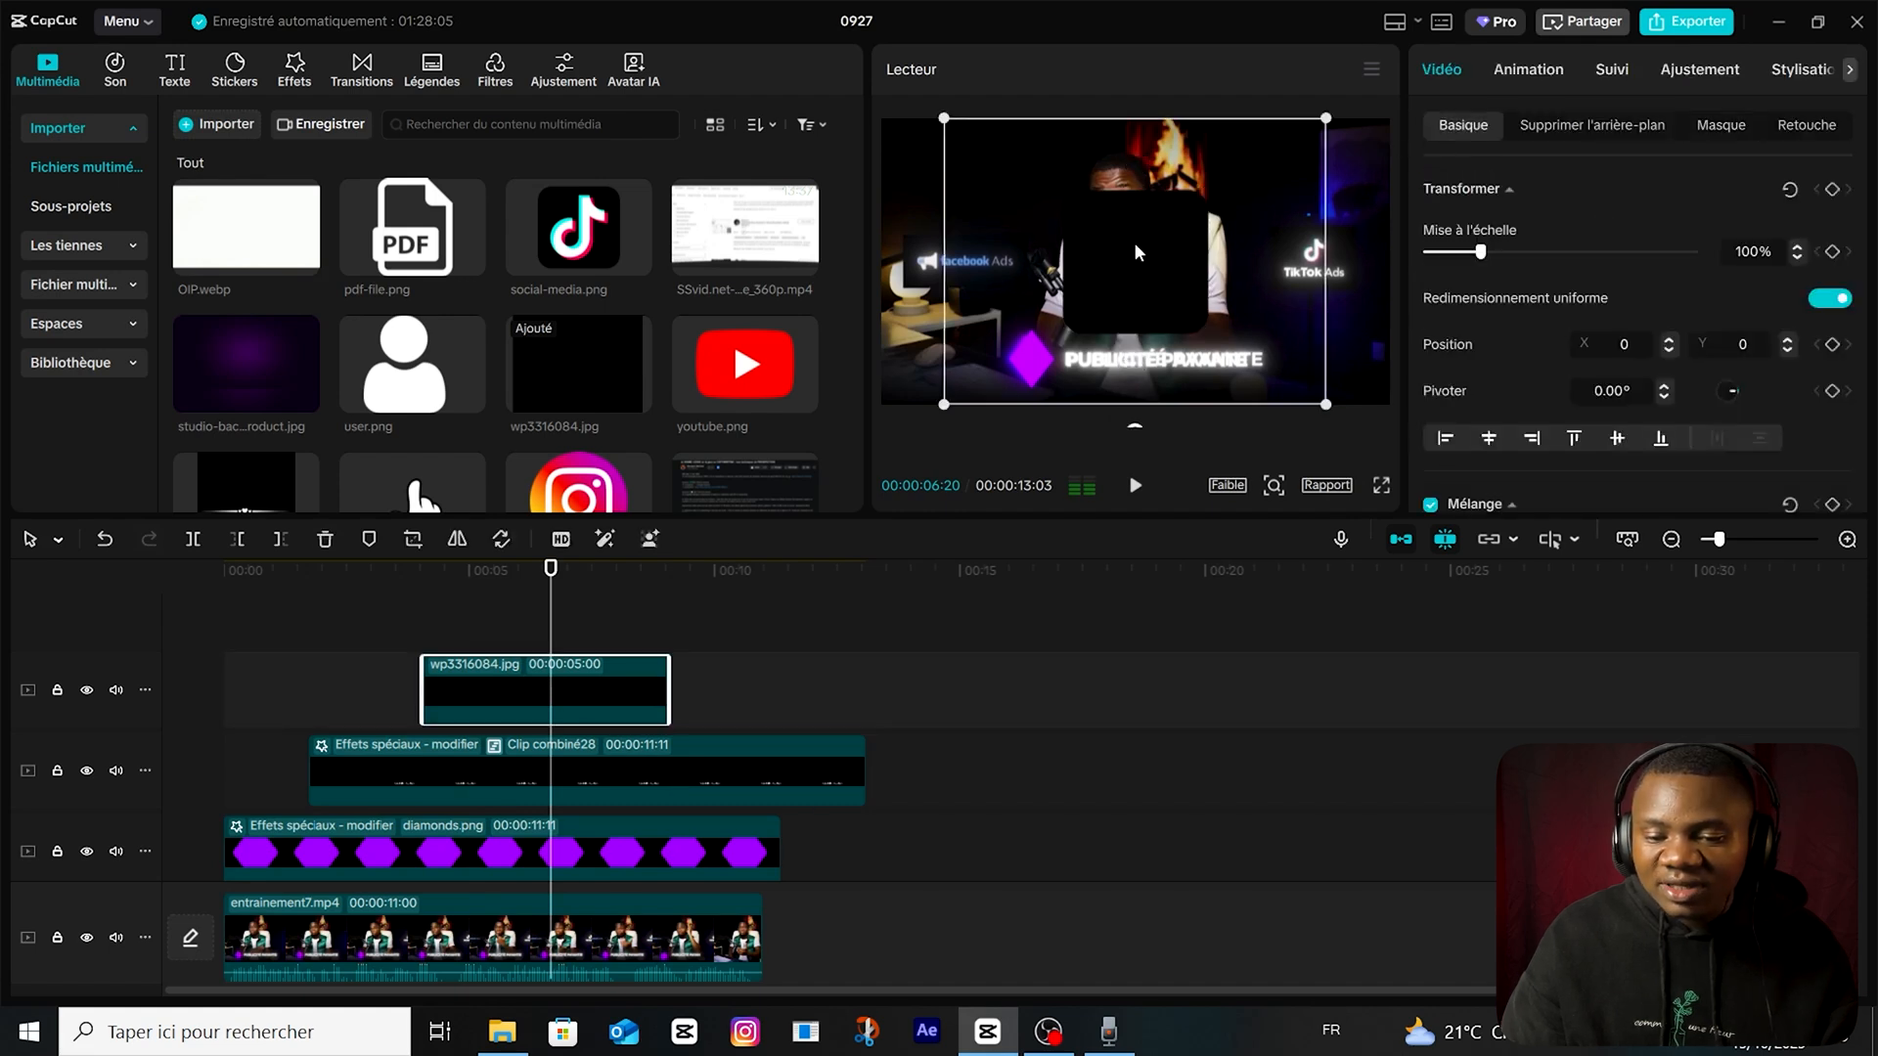
pyautogui.moveTo(1048, 304); pyautogui.dragTo(1049, 303)
pyautogui.click(1701, 135)
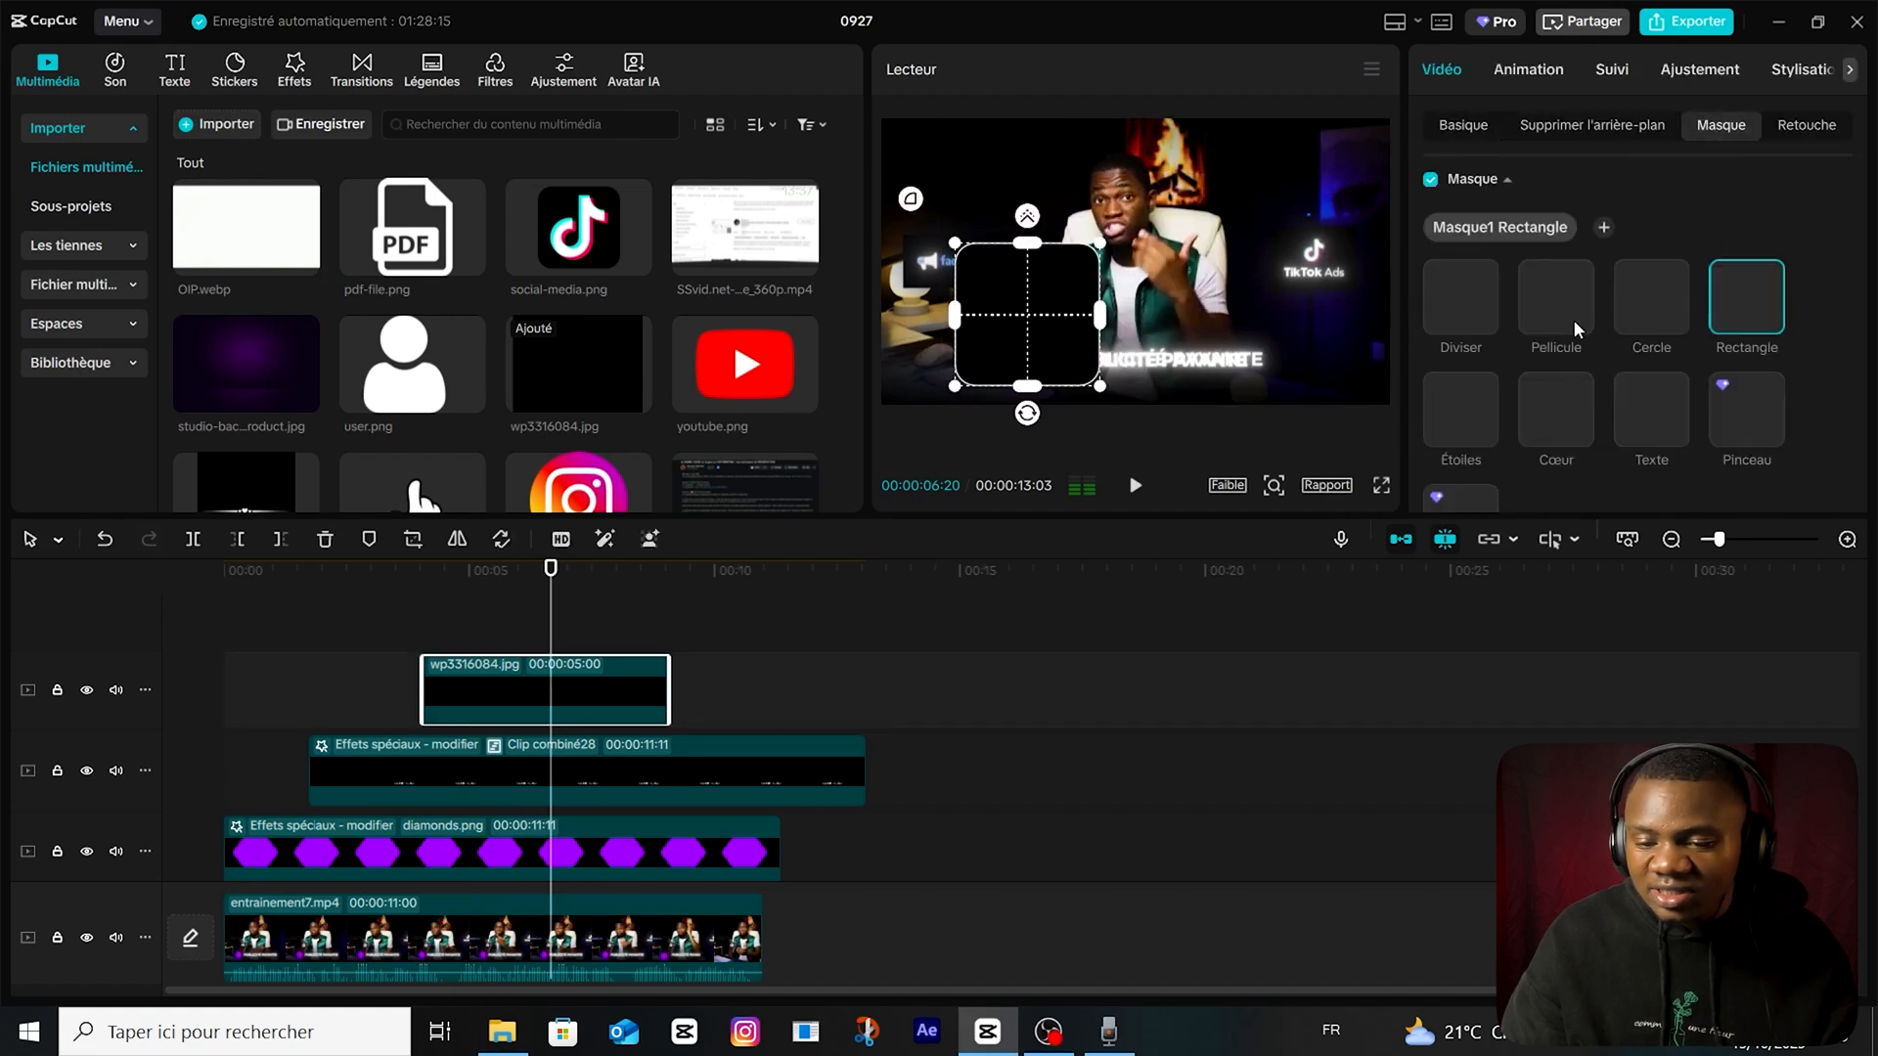
pyautogui.click(508, 616)
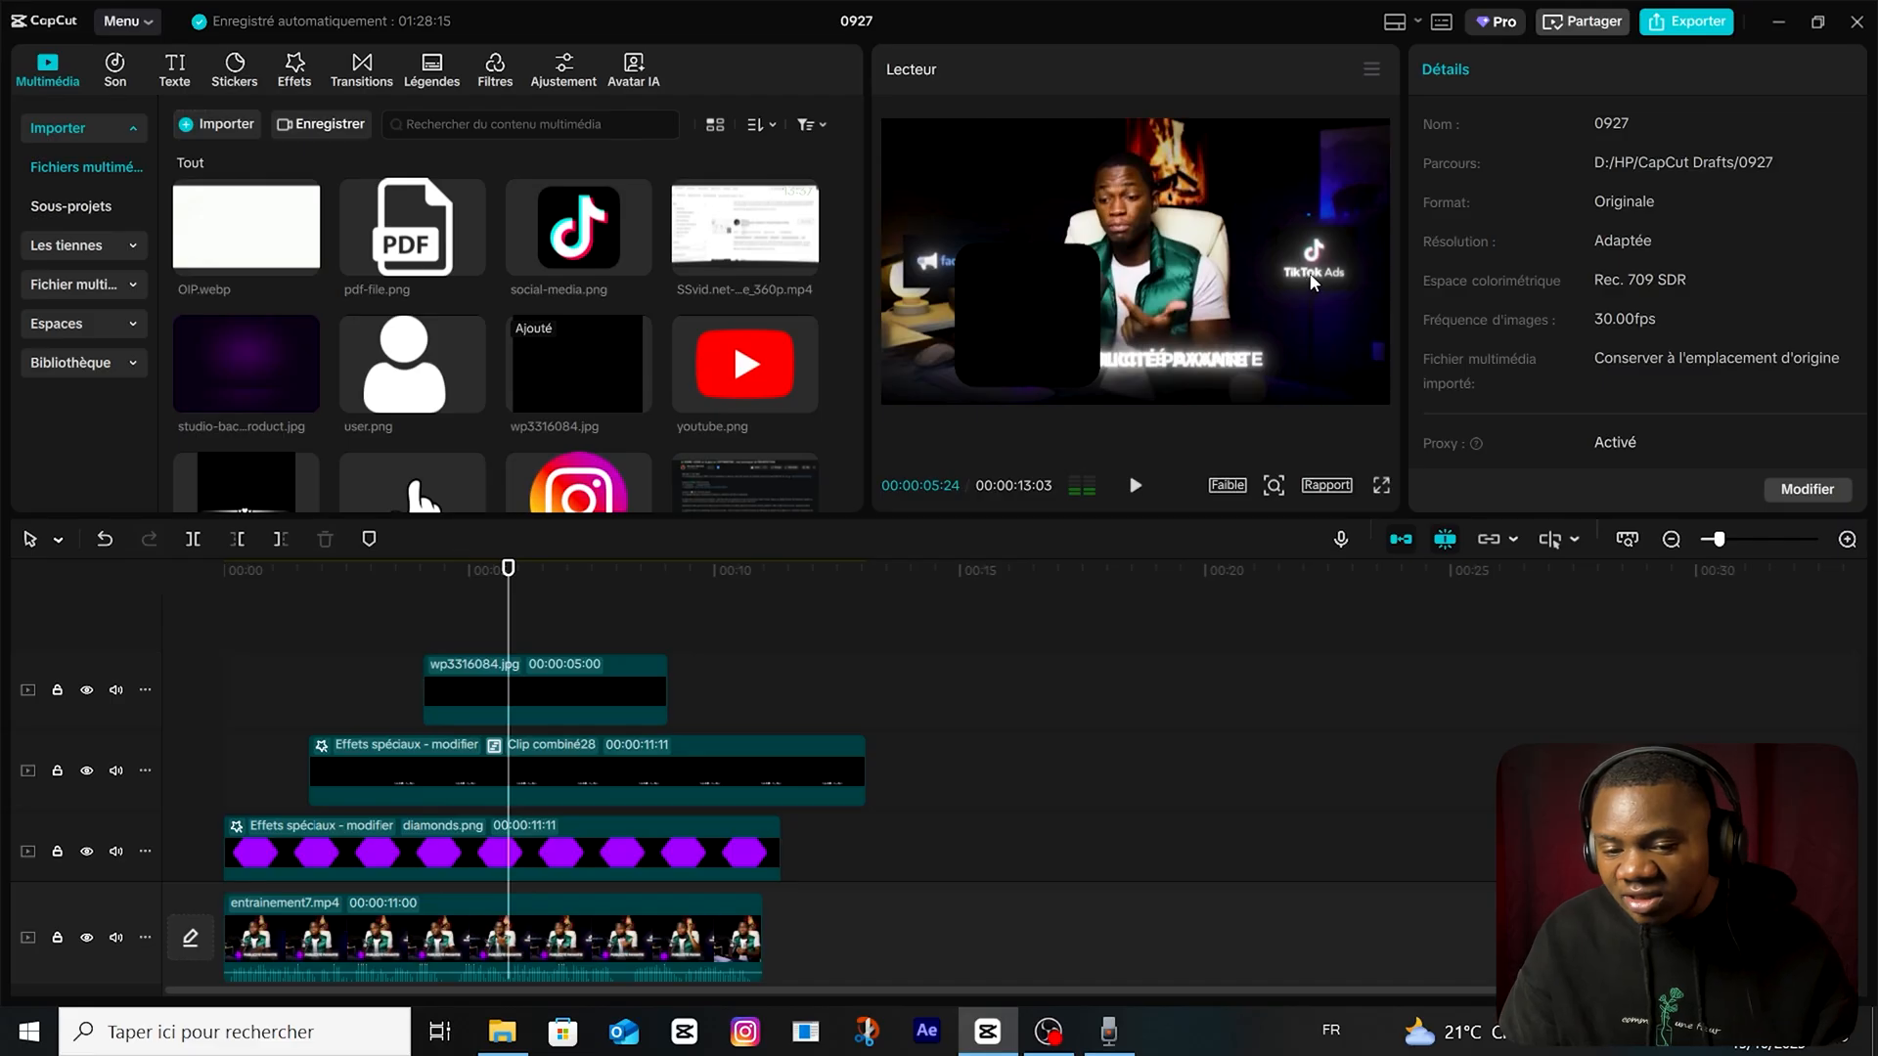
# Add a TikTok Ads text title over the black rectangle clip, shrink it and place it on the rectangle's lower part.
pyautogui.click(452, 631)
pyautogui.click(174, 67)
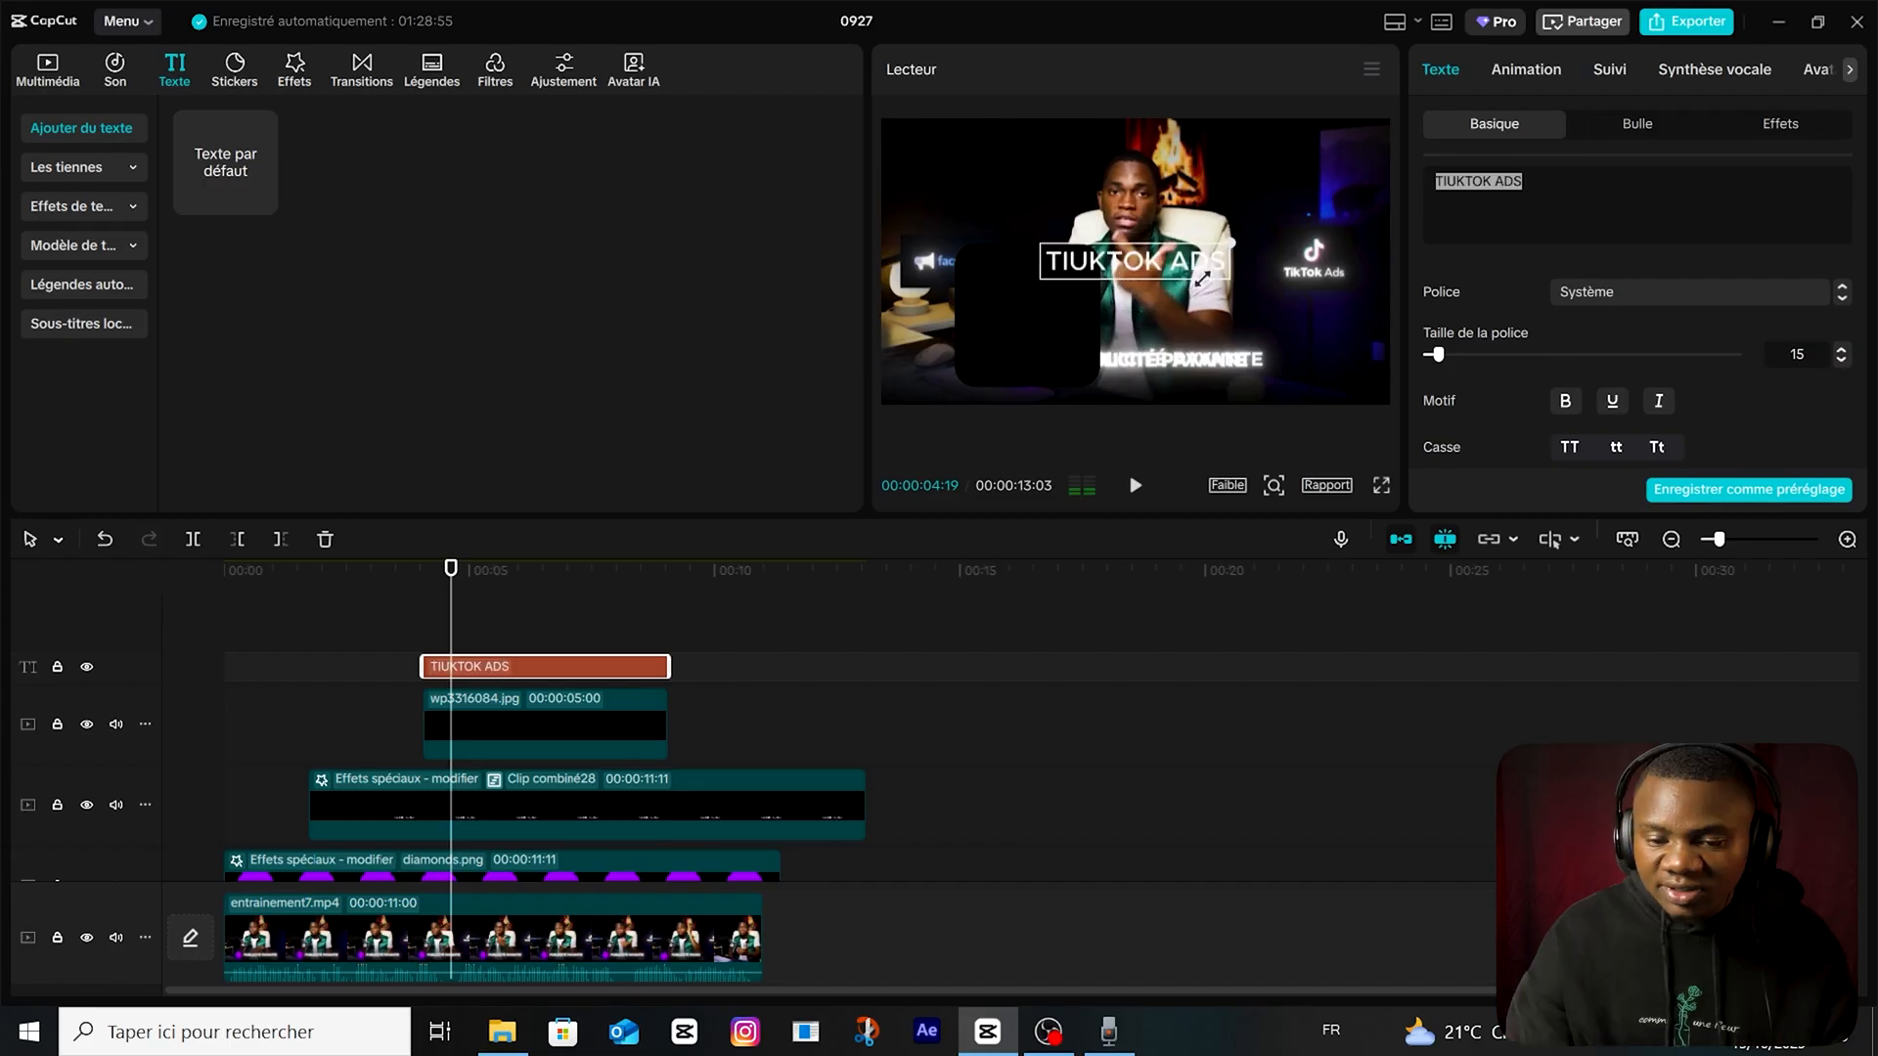
pyautogui.moveTo(1203, 279); pyautogui.dragTo(1164, 296)
pyautogui.moveTo(1135, 262); pyautogui.dragTo(1039, 349)
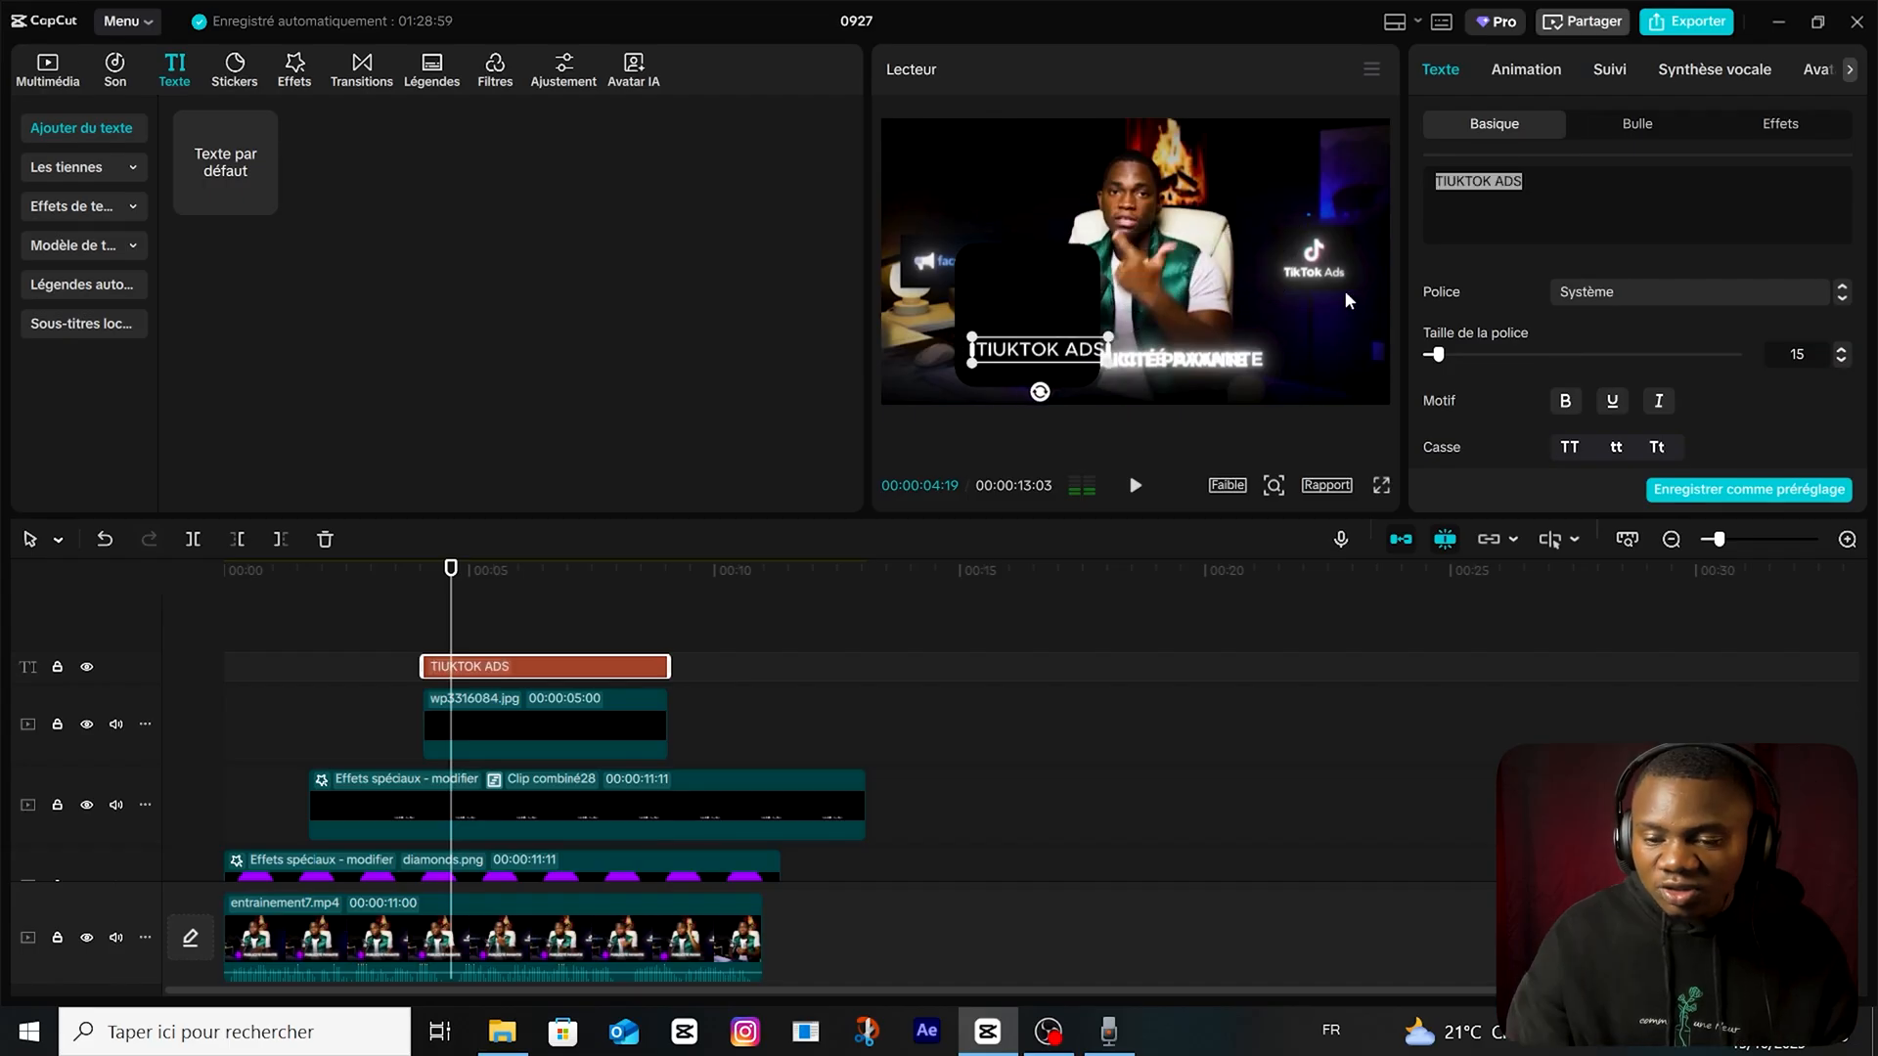
# Set the title's font to Montserrat, correct its wording to "TIKTOK ADS" and center it low on the black rectangle.
pyautogui.click(1622, 290)
pyautogui.click(1646, 249)
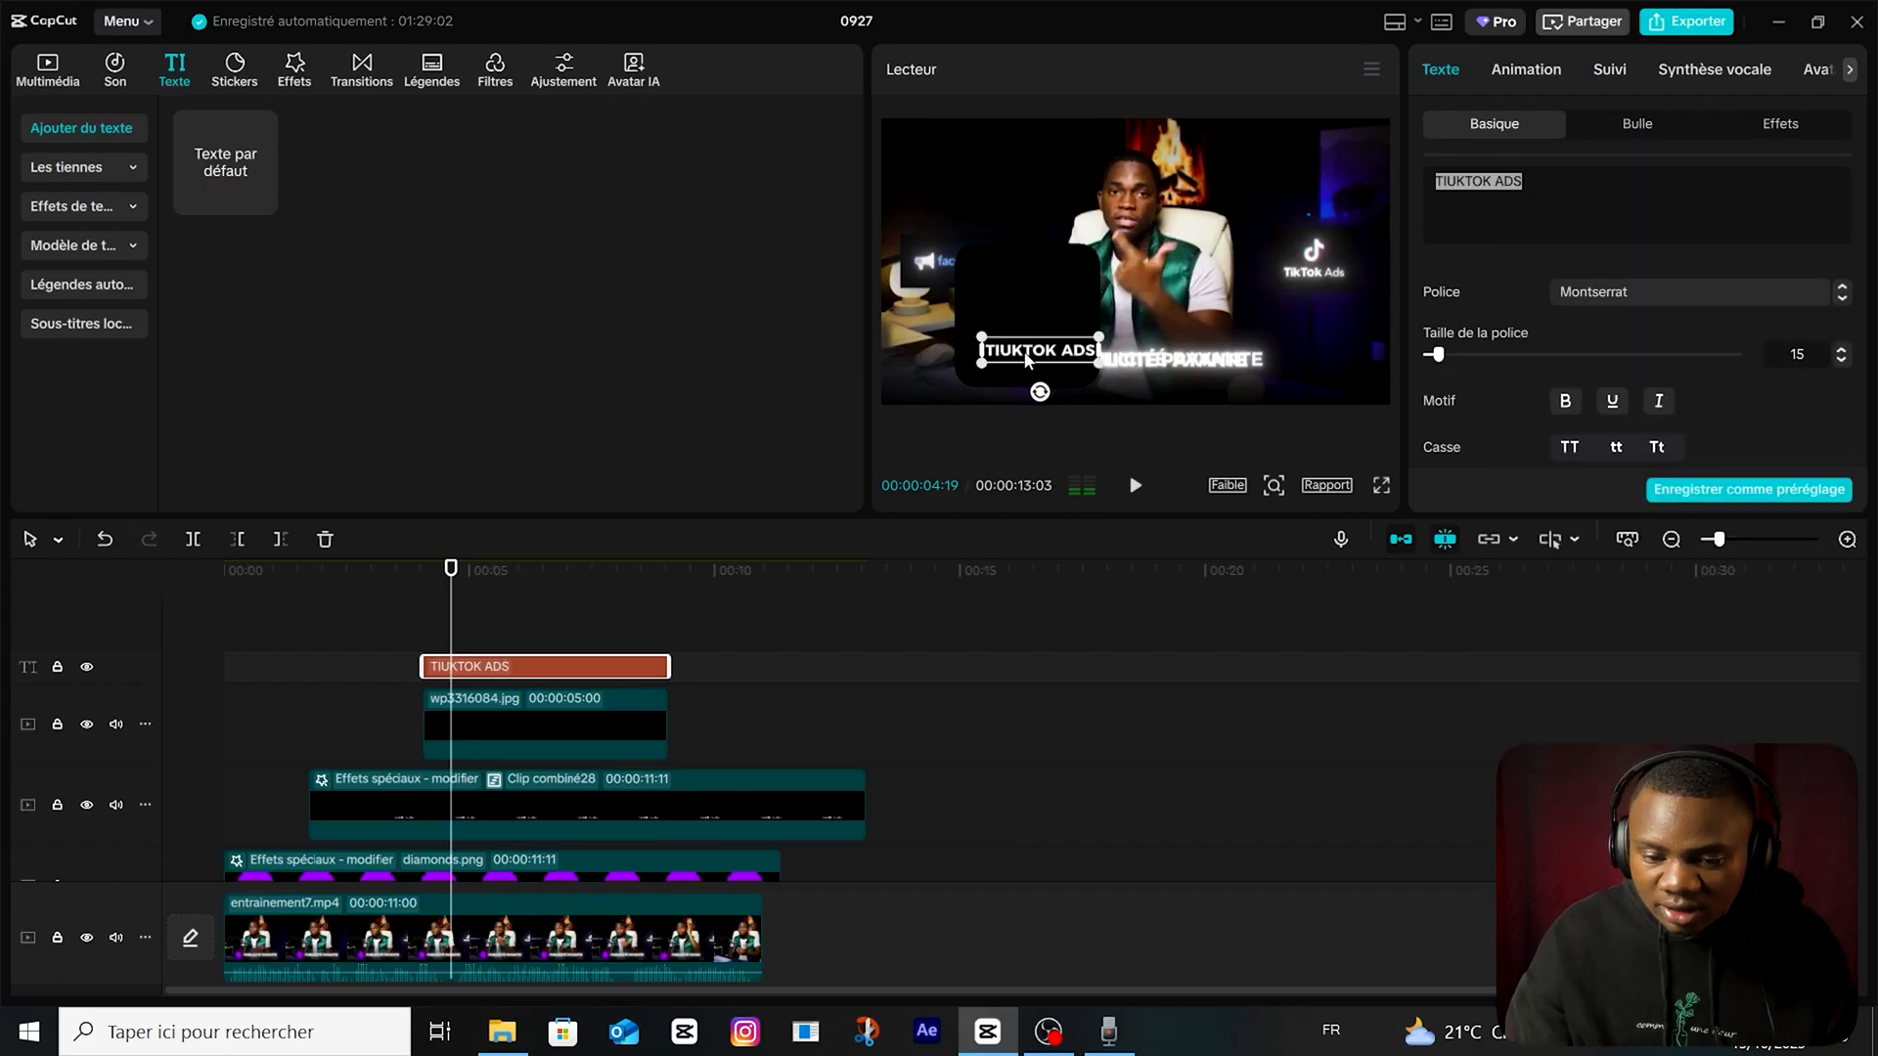
pyautogui.write('TIKTOK ADS')
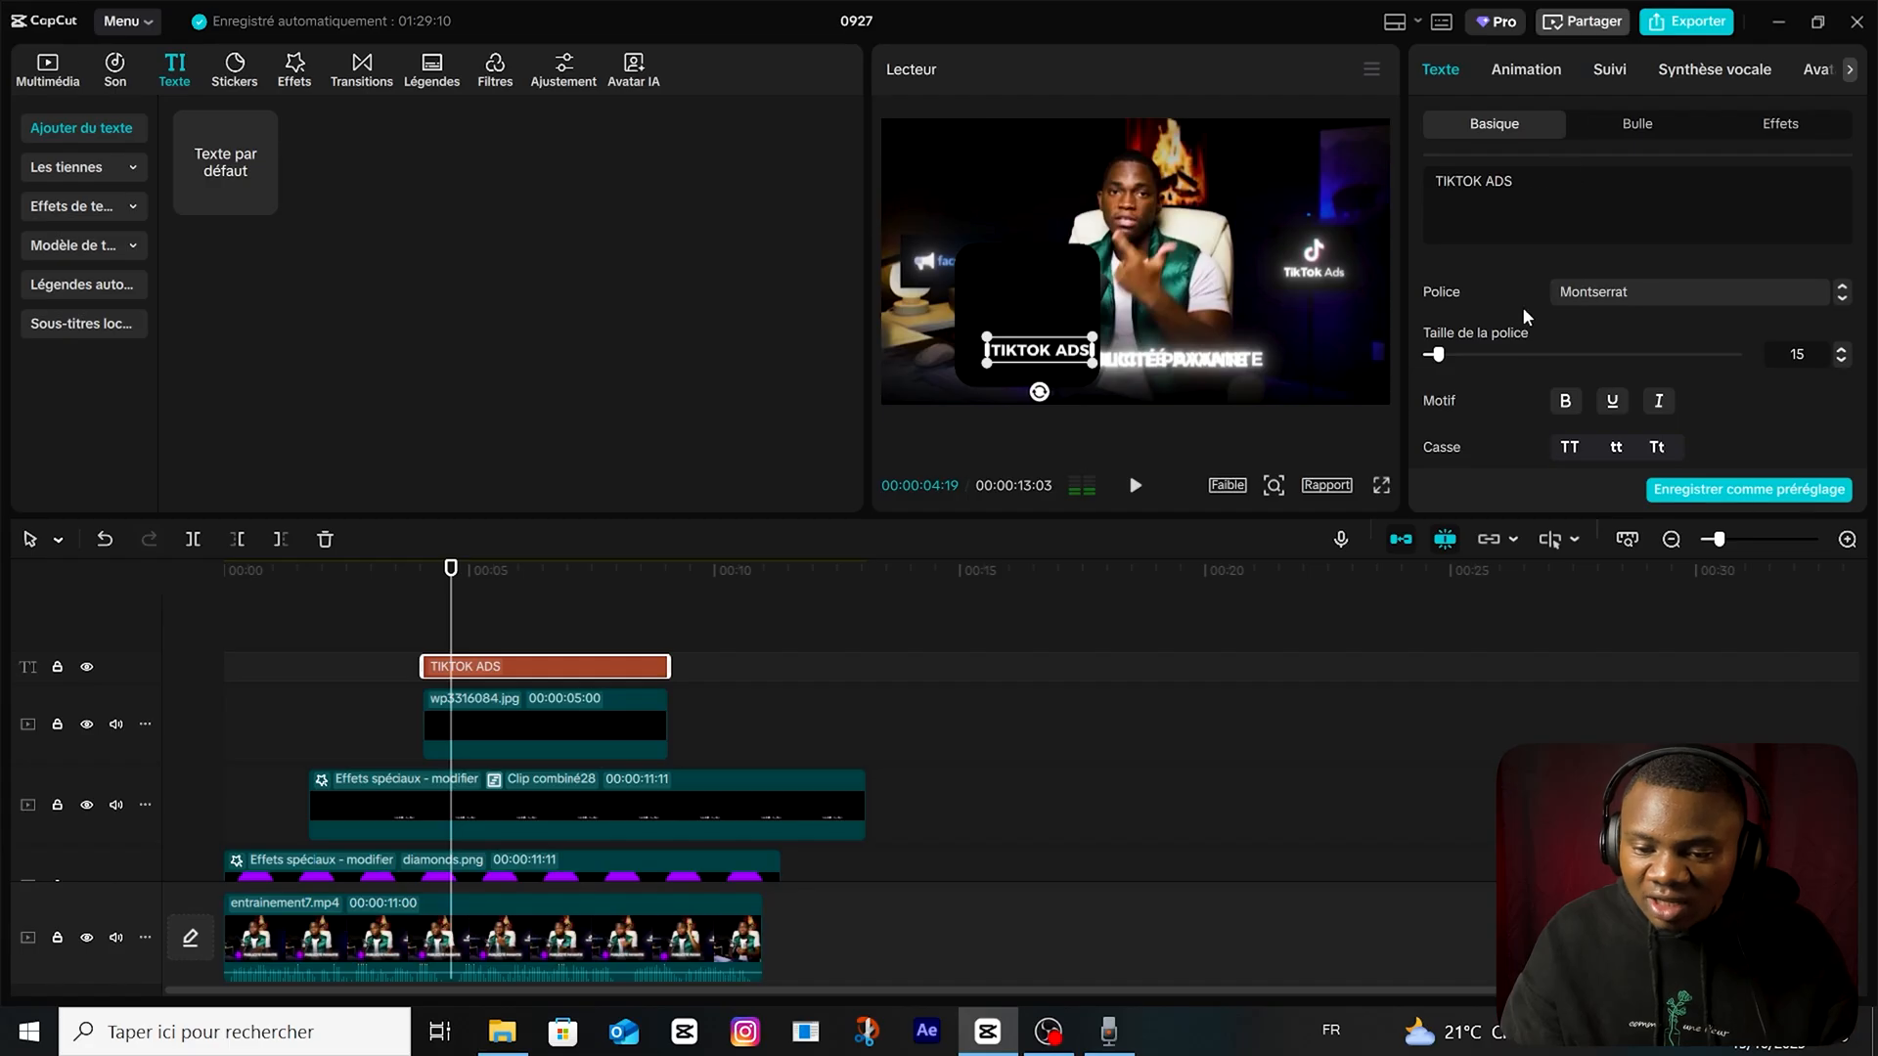
pyautogui.moveTo(1084, 349); pyautogui.dragTo(1037, 359)
pyautogui.click(566, 625)
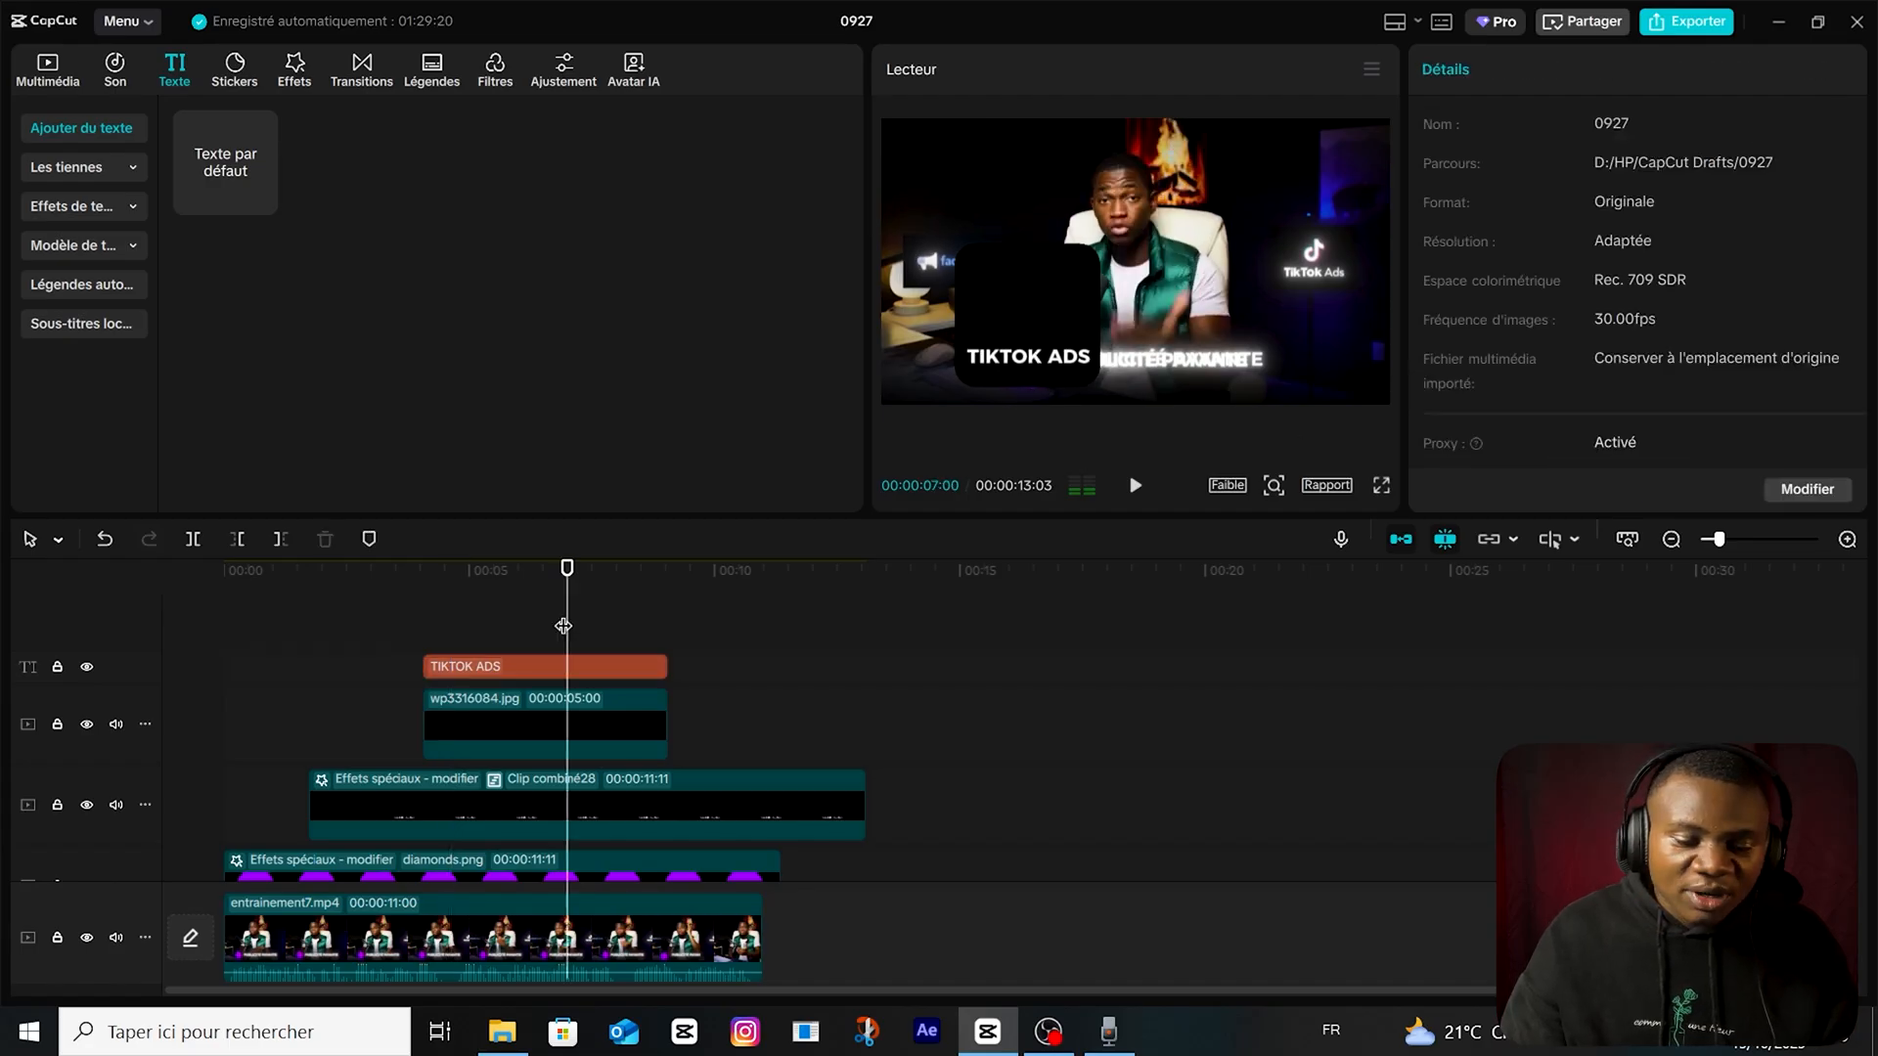
# Add social-media.png on a new top track, shrink it and place the TikTok logo just above the "TIKTOK ADS" text.
pyautogui.click(49, 86)
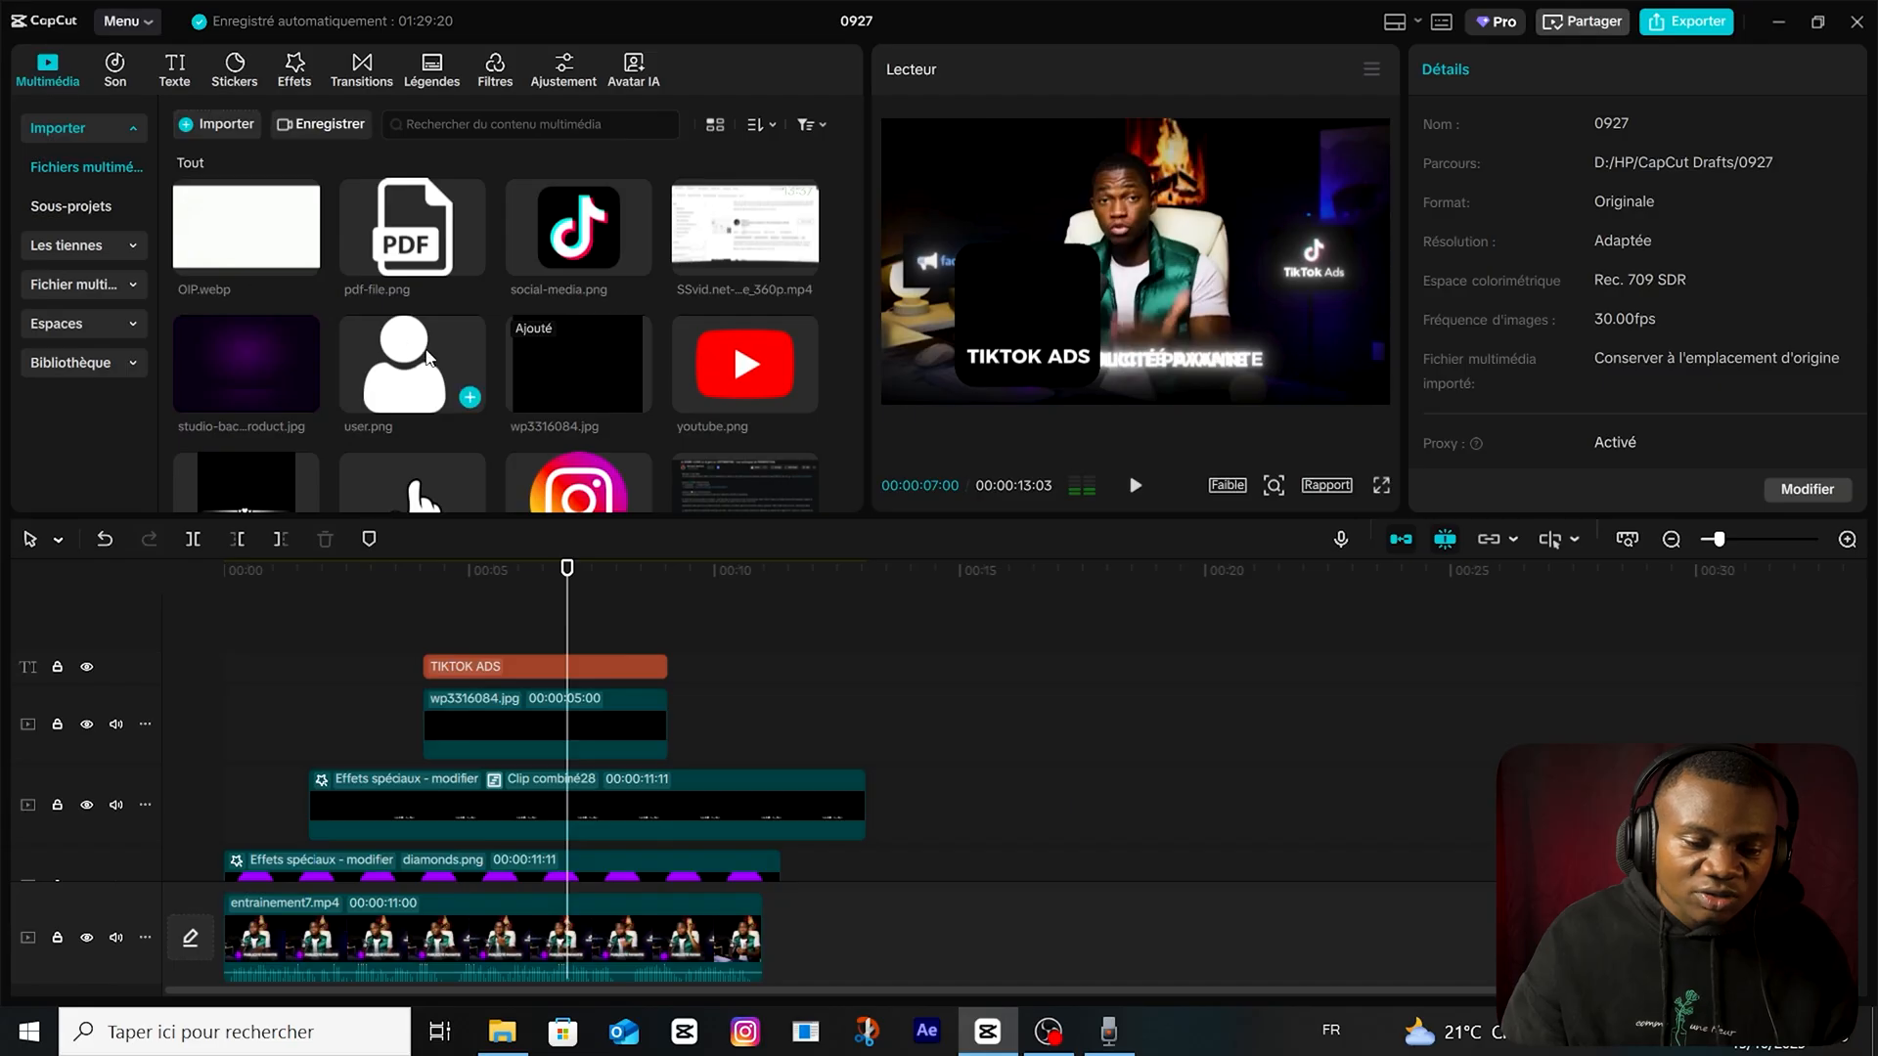
pyautogui.moveTo(572, 247); pyautogui.dragTo(445, 631)
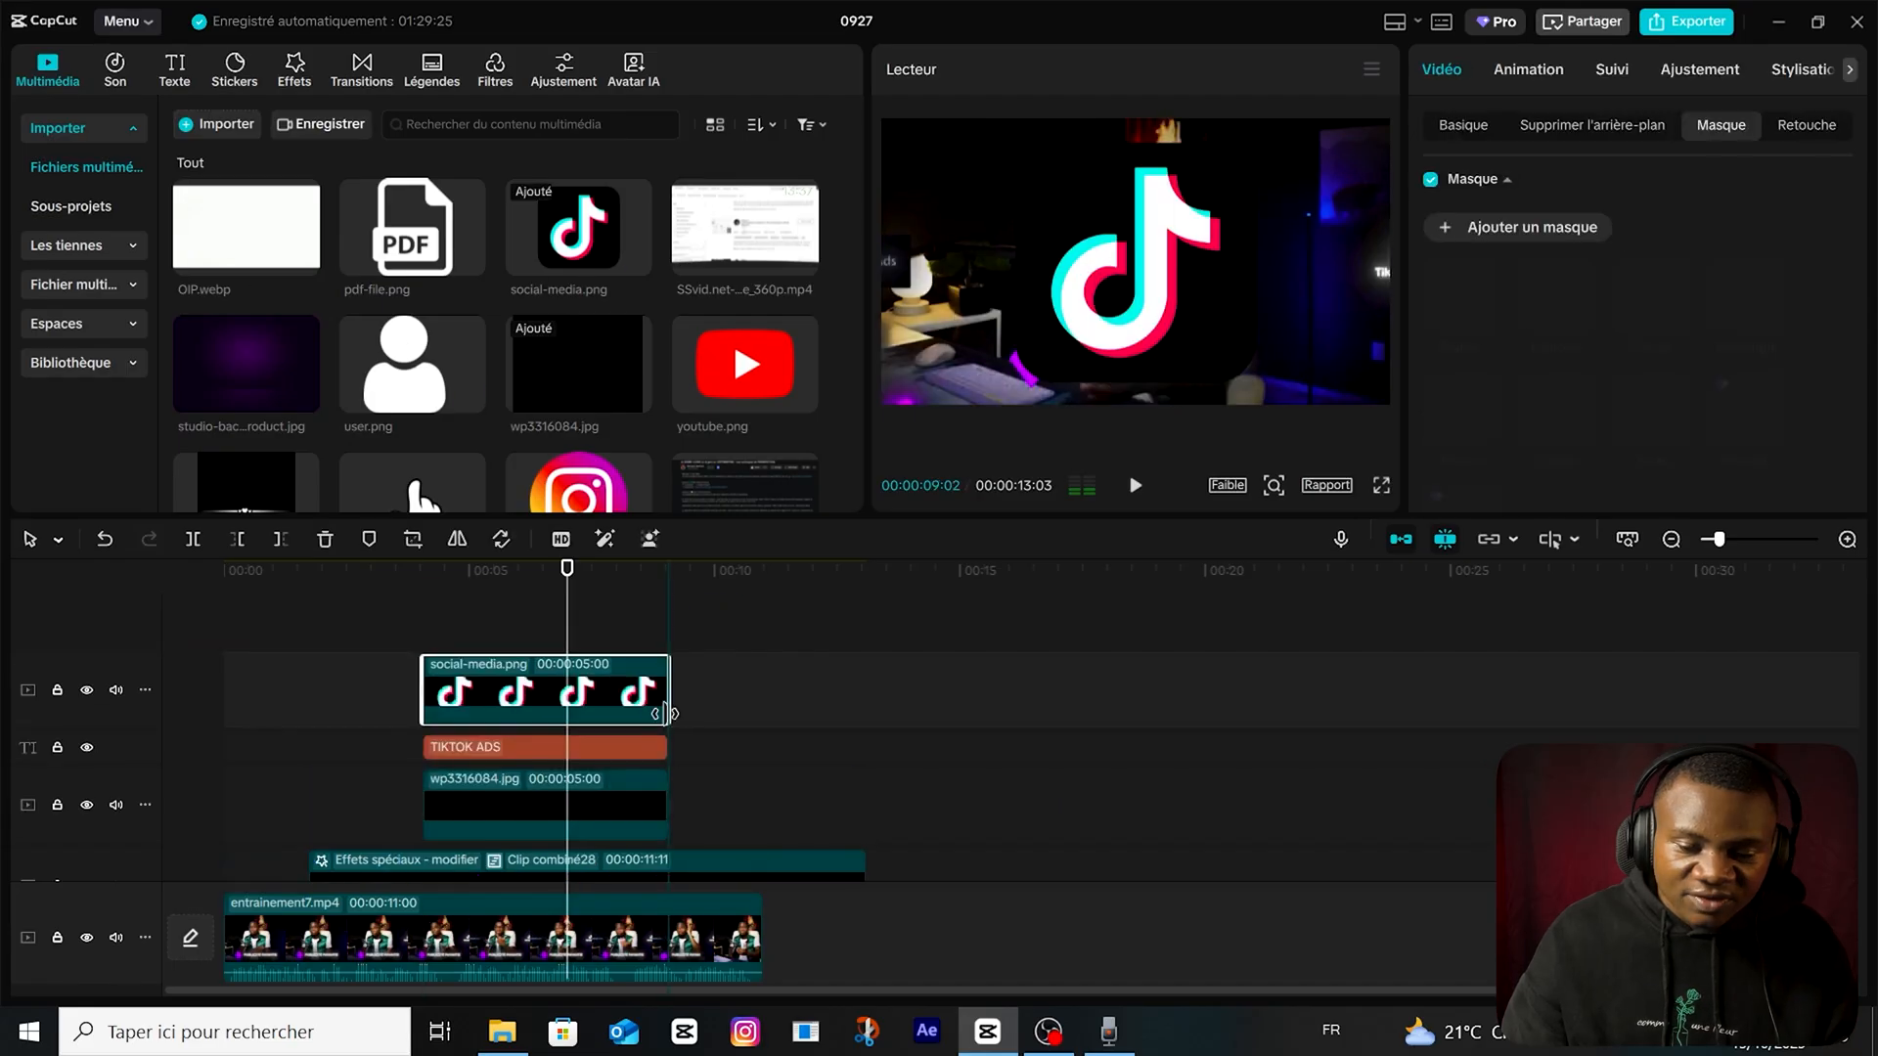
pyautogui.moveTo(1276, 404); pyautogui.dragTo(1043, 309)
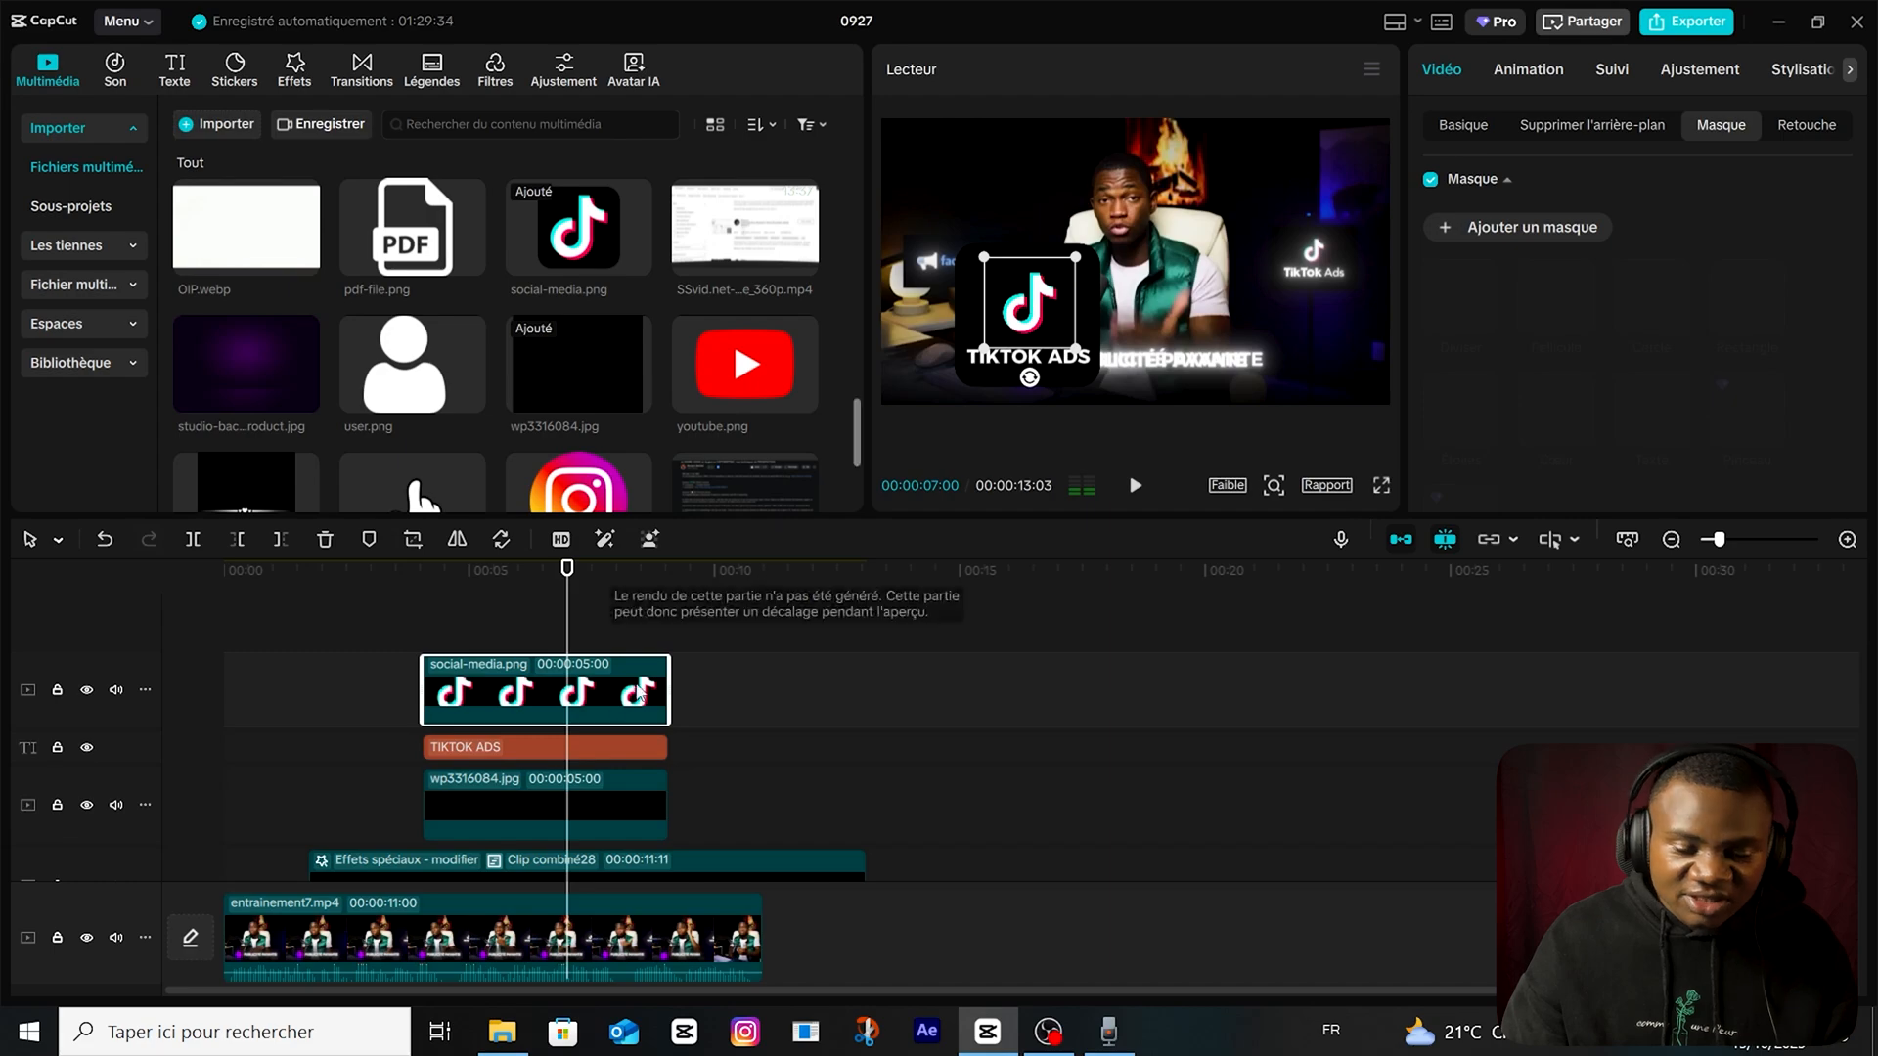
pyautogui.click(500, 1032)
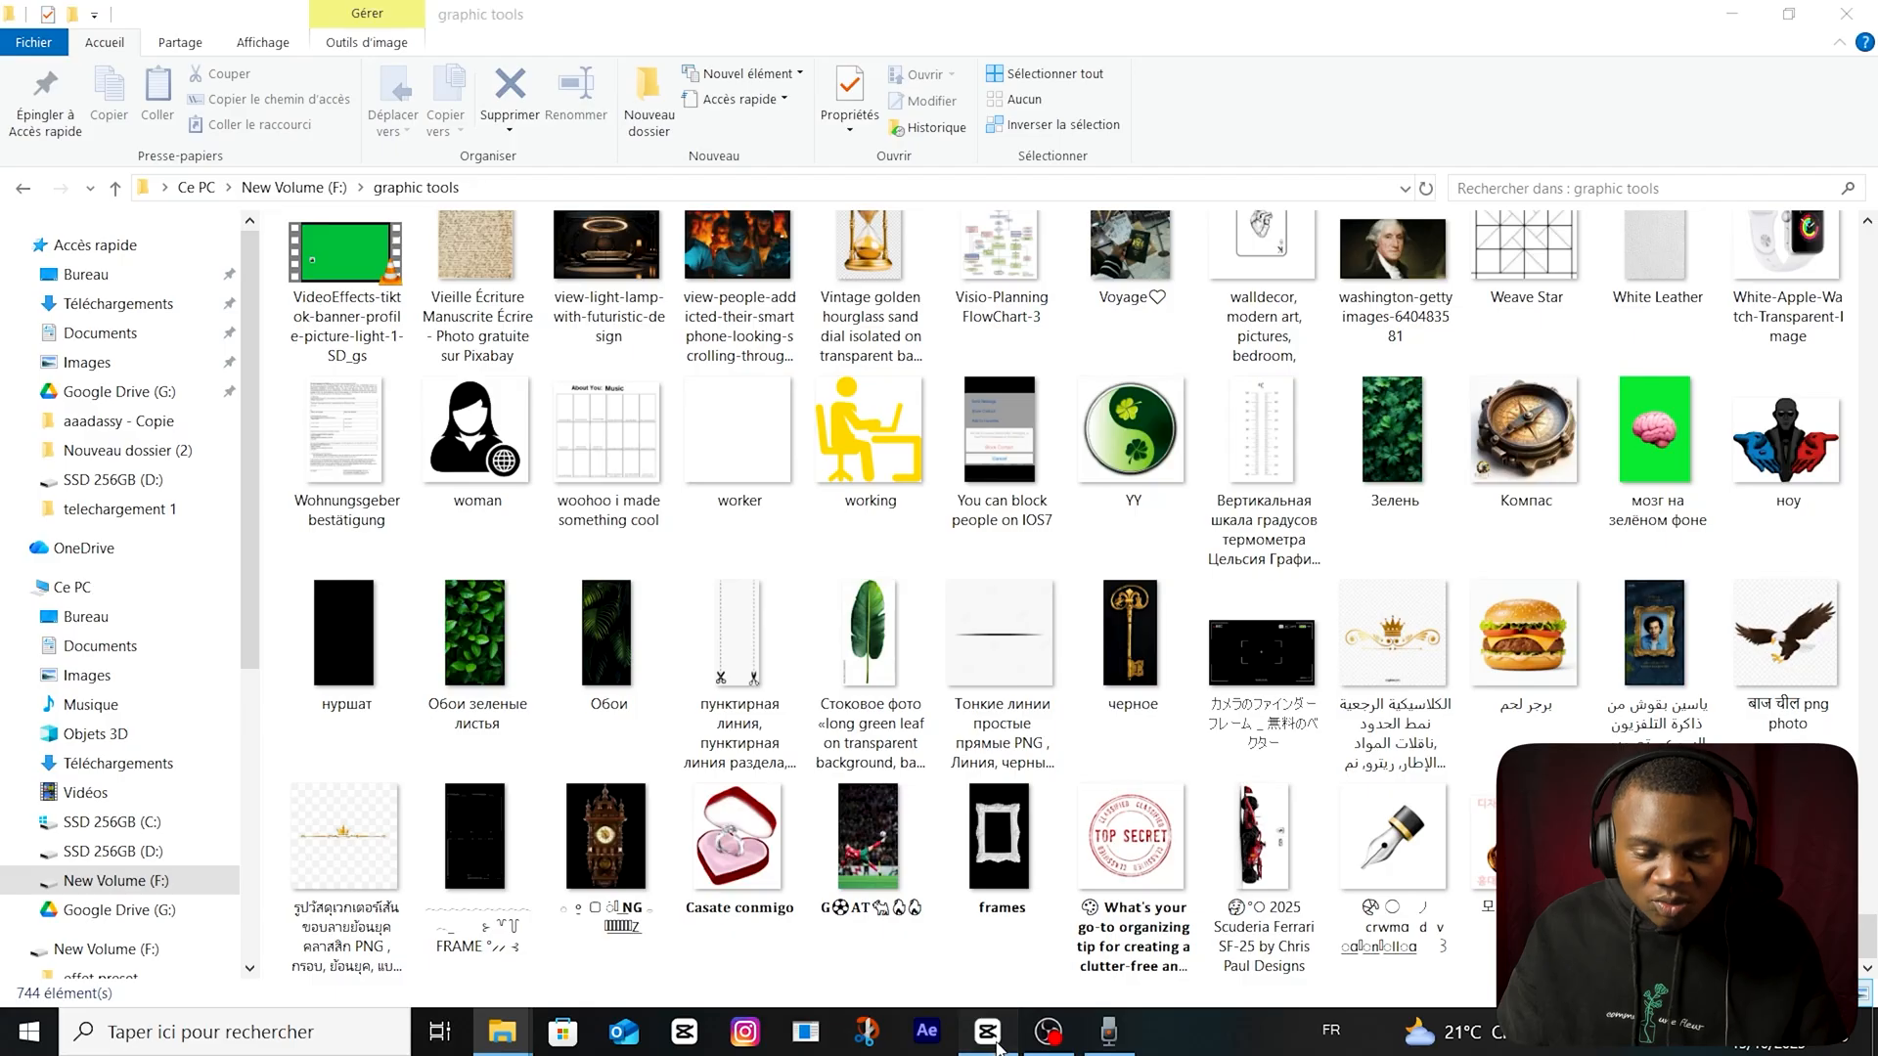
pyautogui.click(992, 1027)
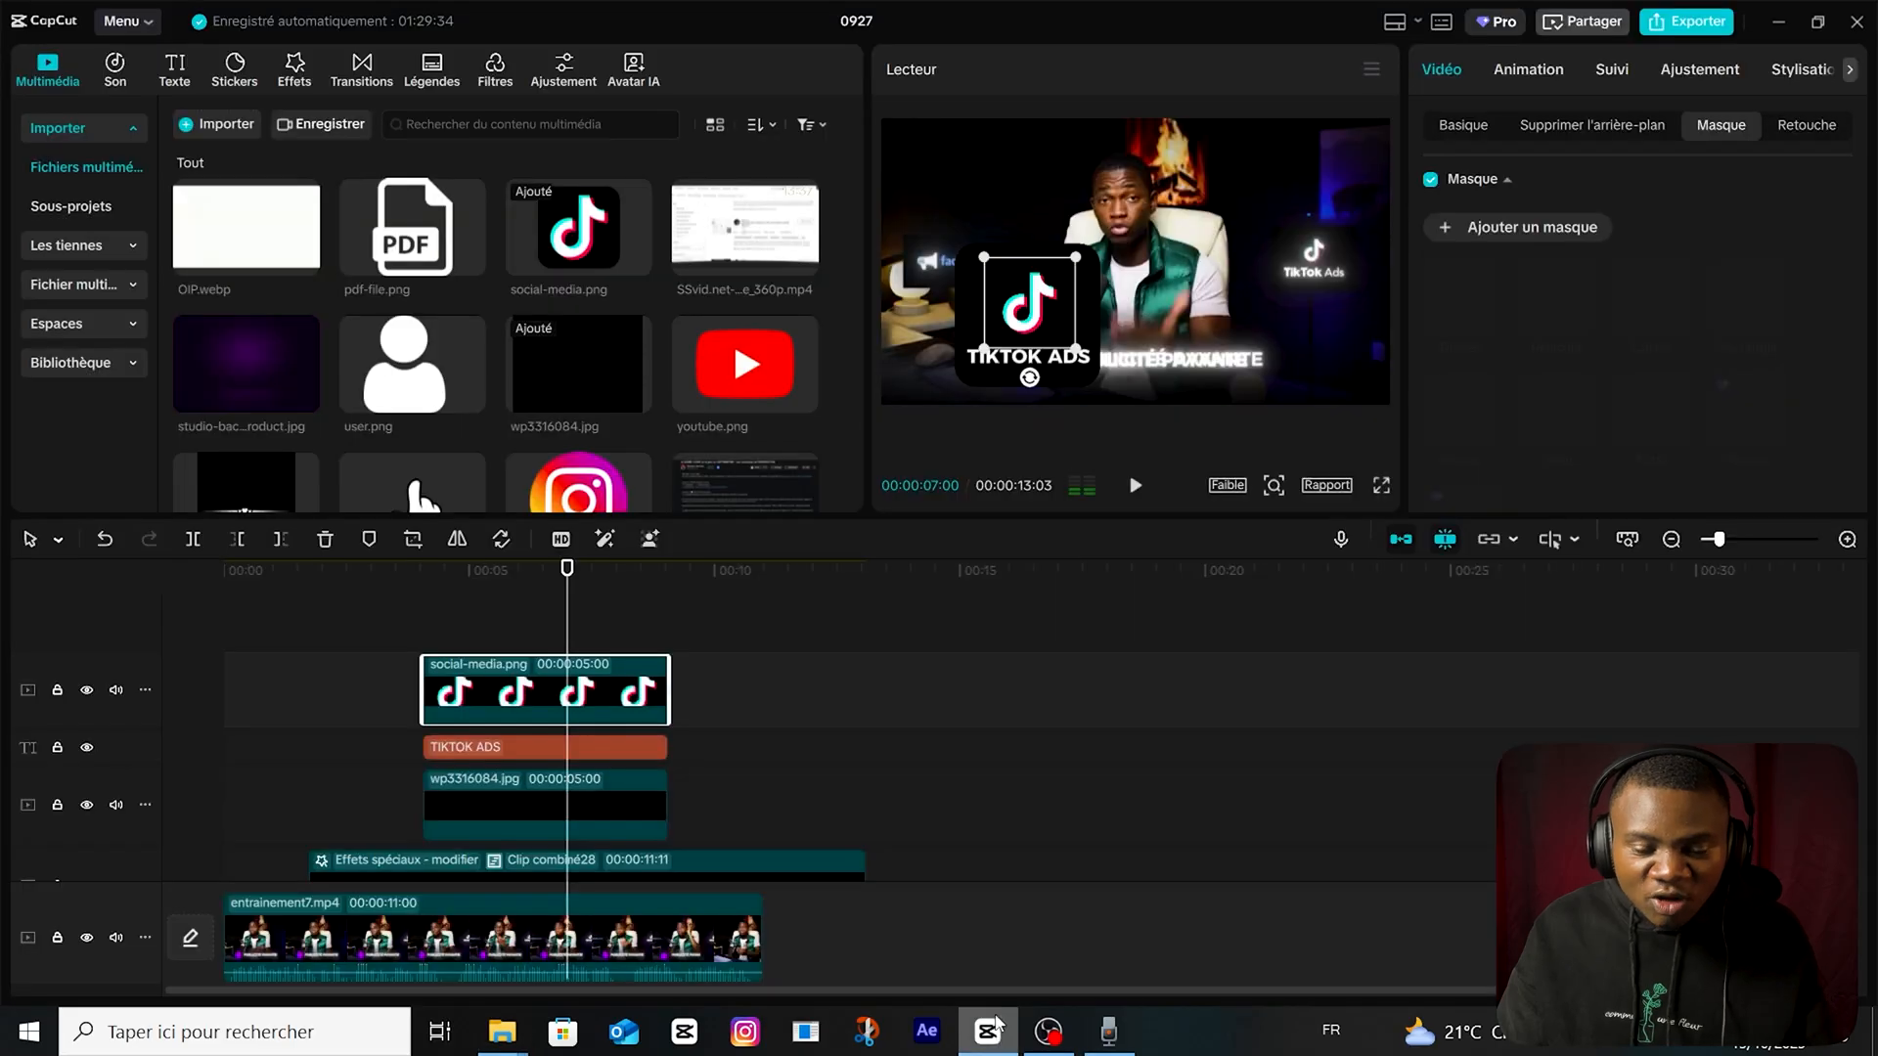
pyautogui.click(768, 730)
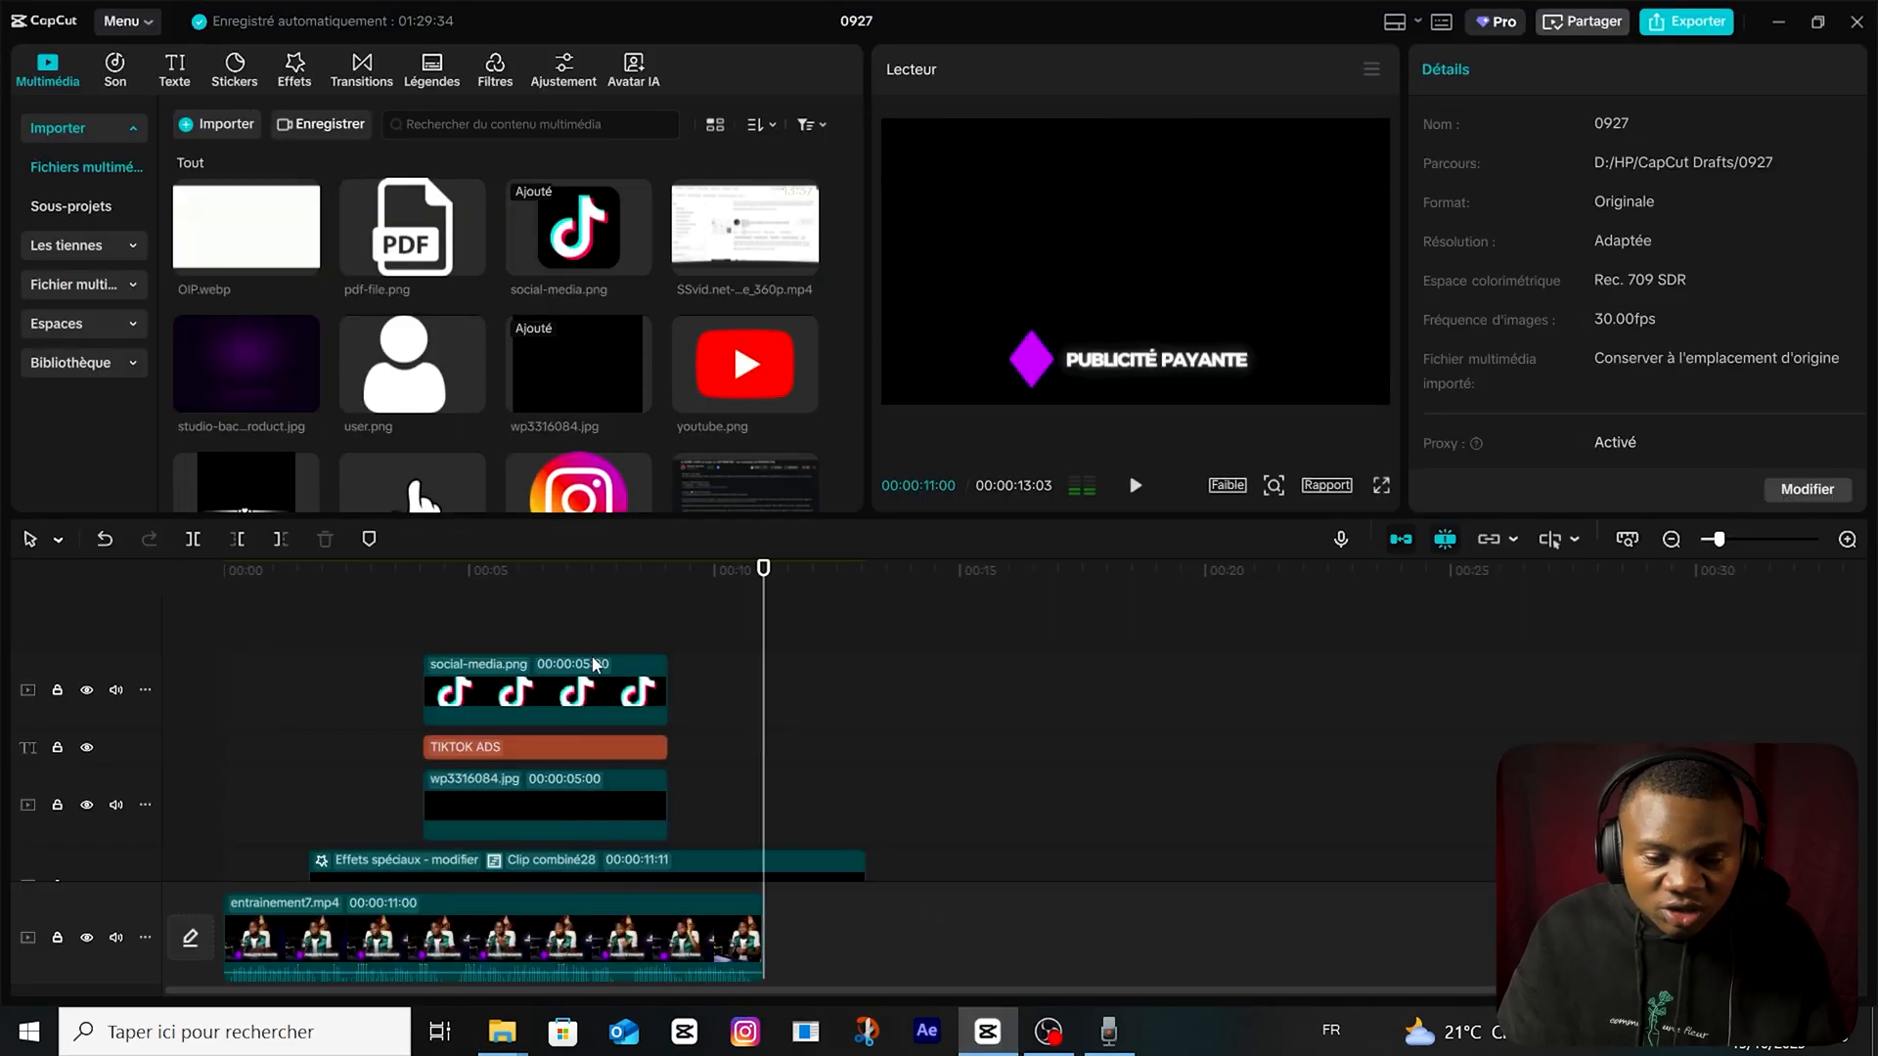
# Delete the masked black rectangle clip wp3316084.jpg from beneath the "TIKTOK ADS" text.
pyautogui.click(501, 620)
pyautogui.click(570, 806)
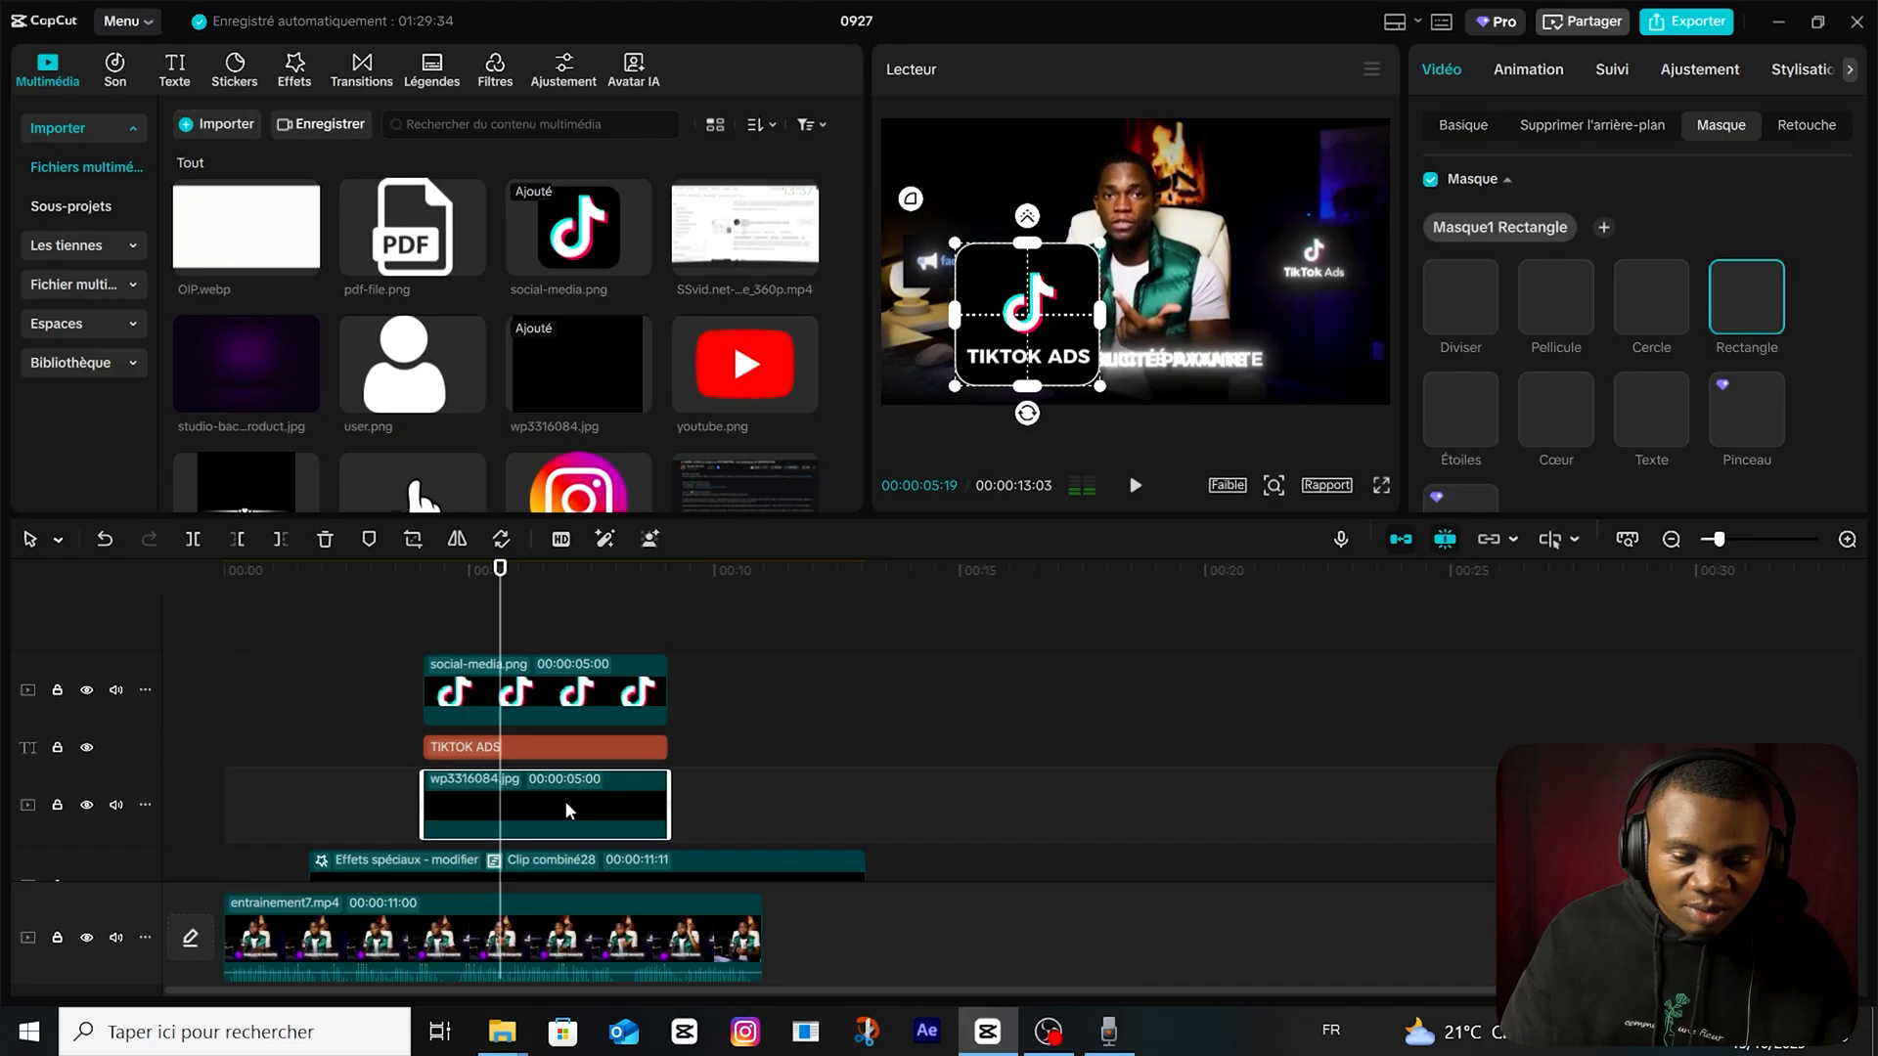
pyautogui.press('Delete')
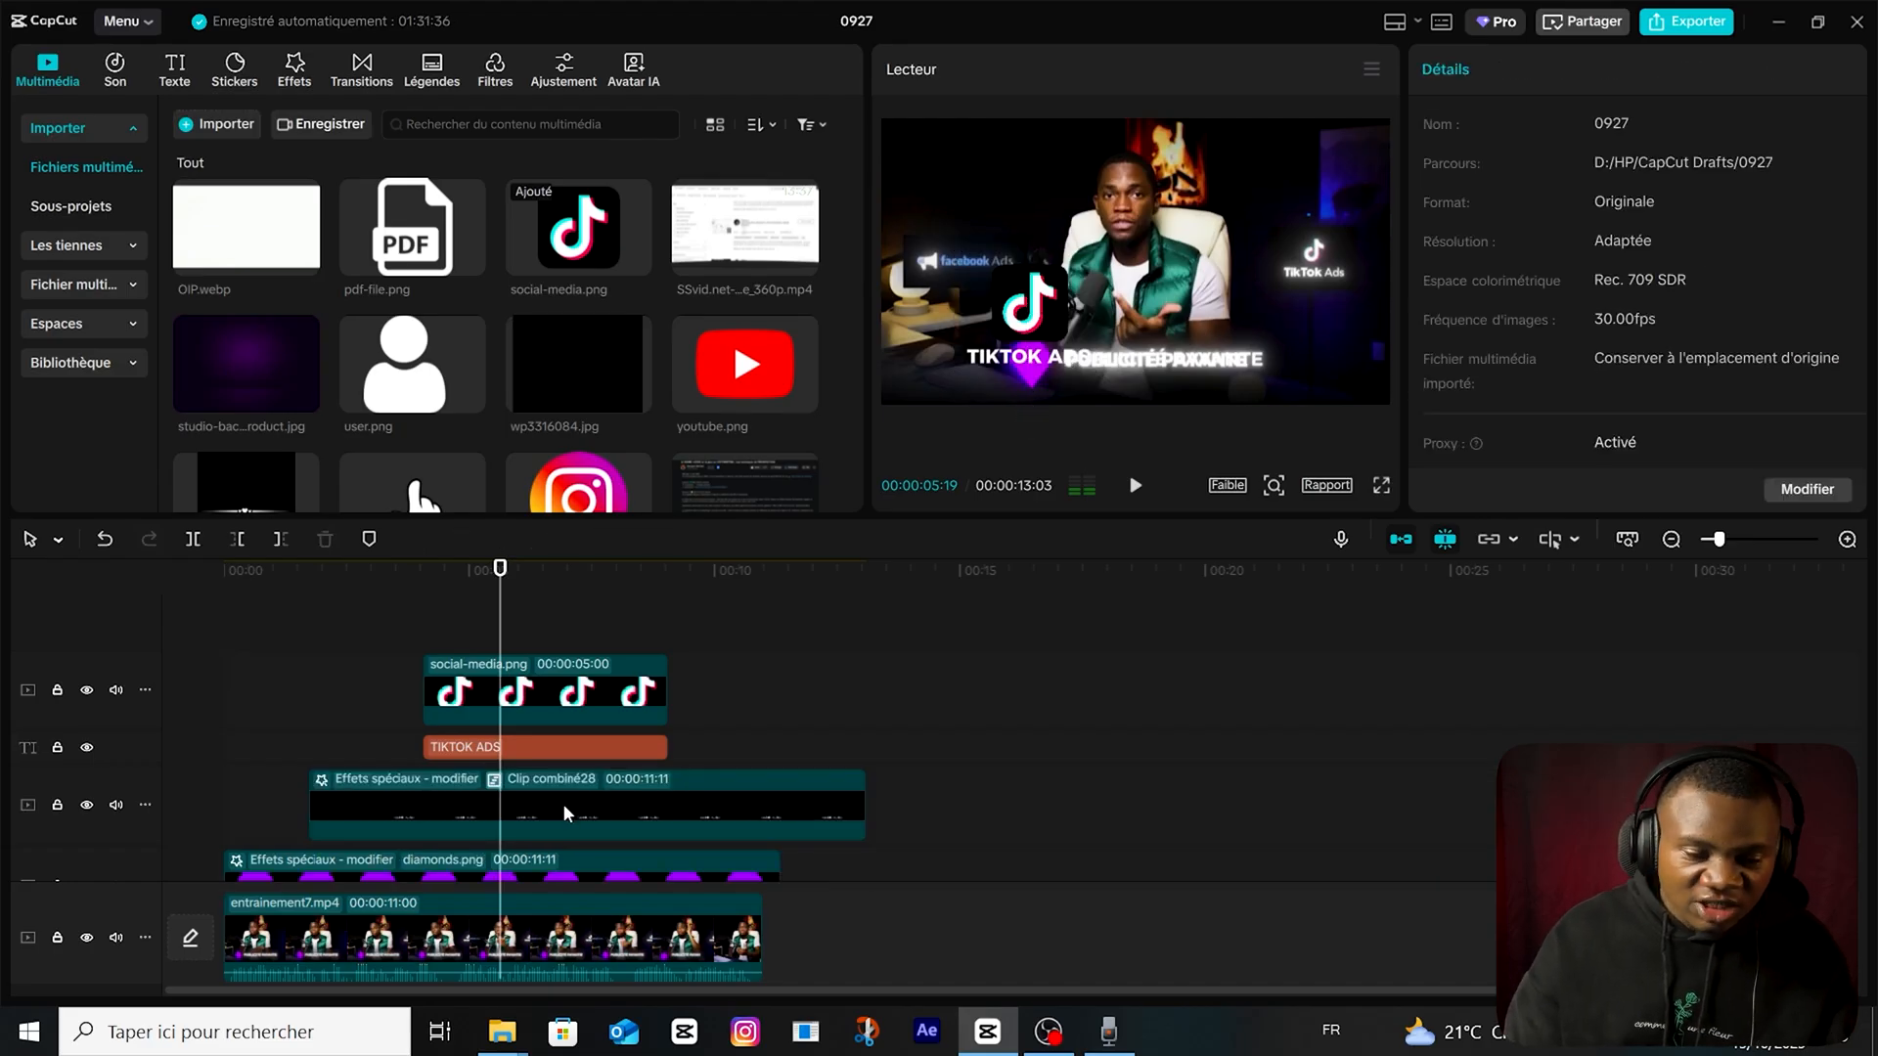
# Add the purple studio background image below the text track, enlarge it and mask it with a rounded Rectangle framing the TikTok logo and text.
pyautogui.moveTo(285, 509); pyautogui.dragTo(474, 794)
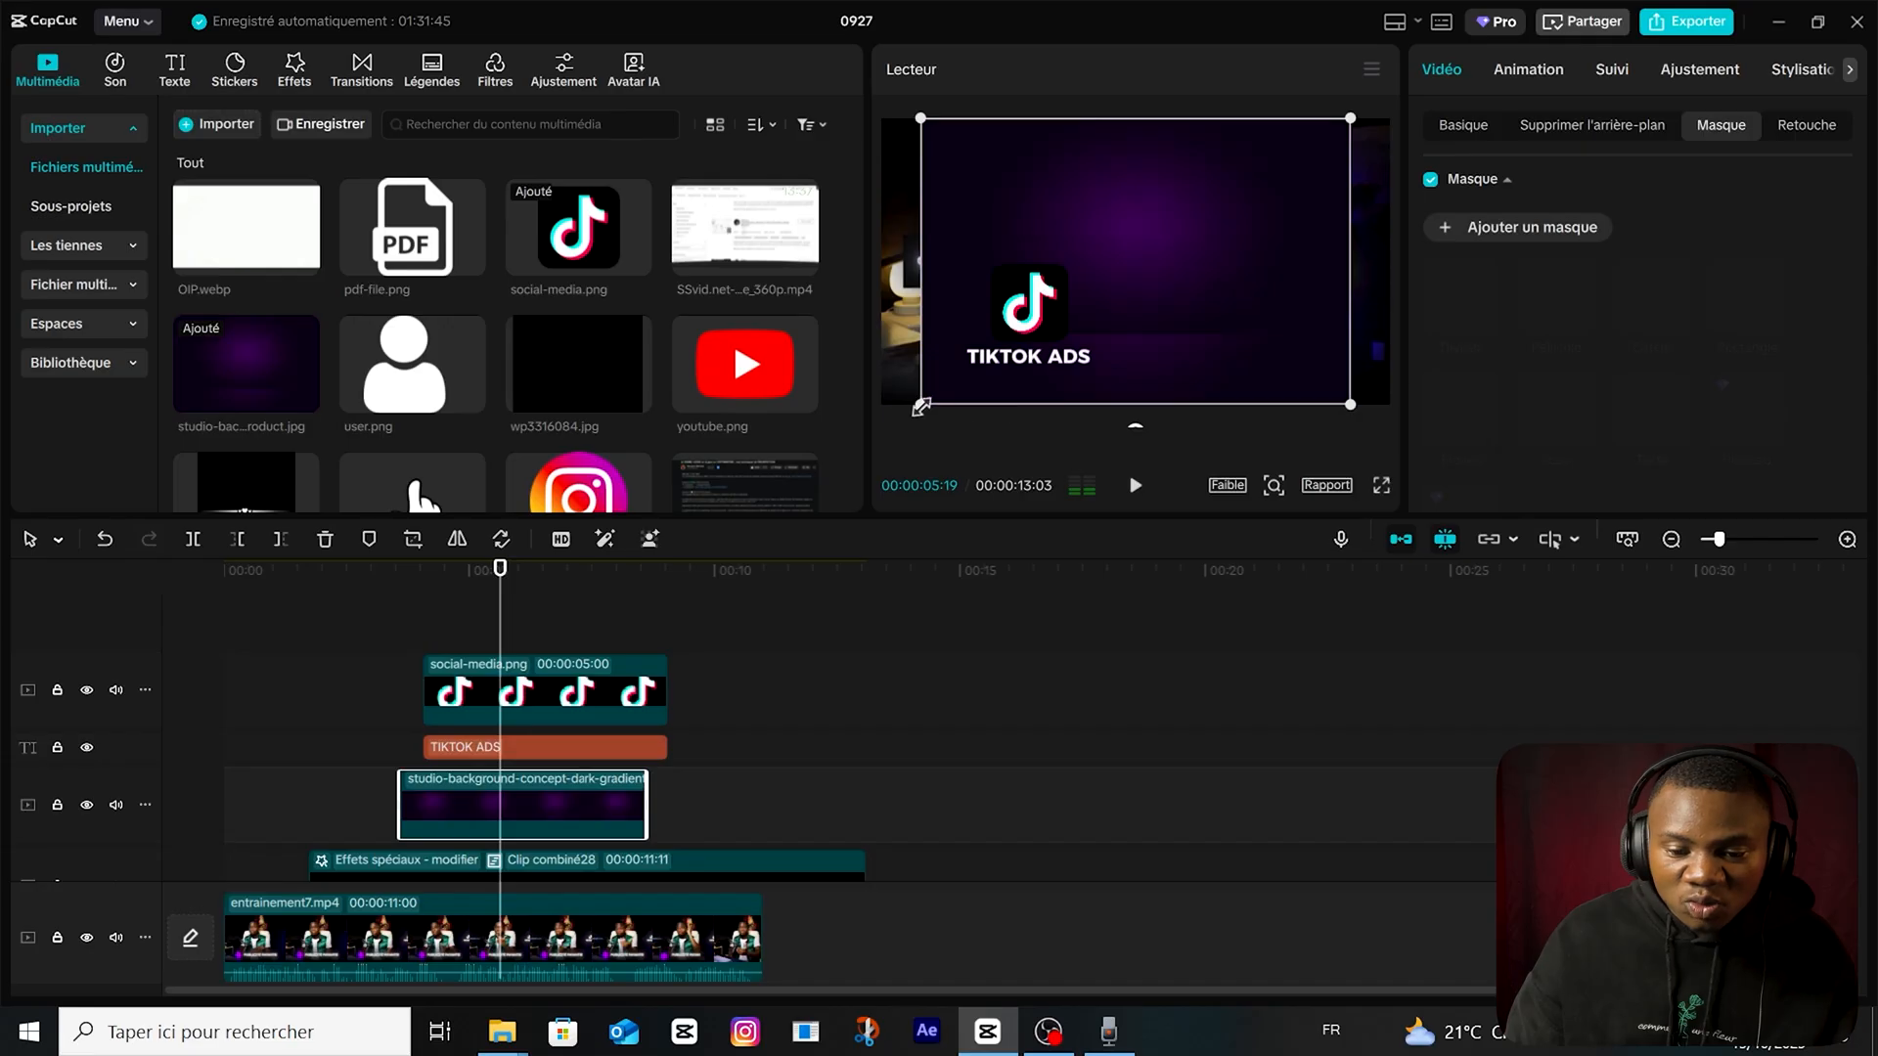
pyautogui.moveTo(920, 407); pyautogui.dragTo(854, 431)
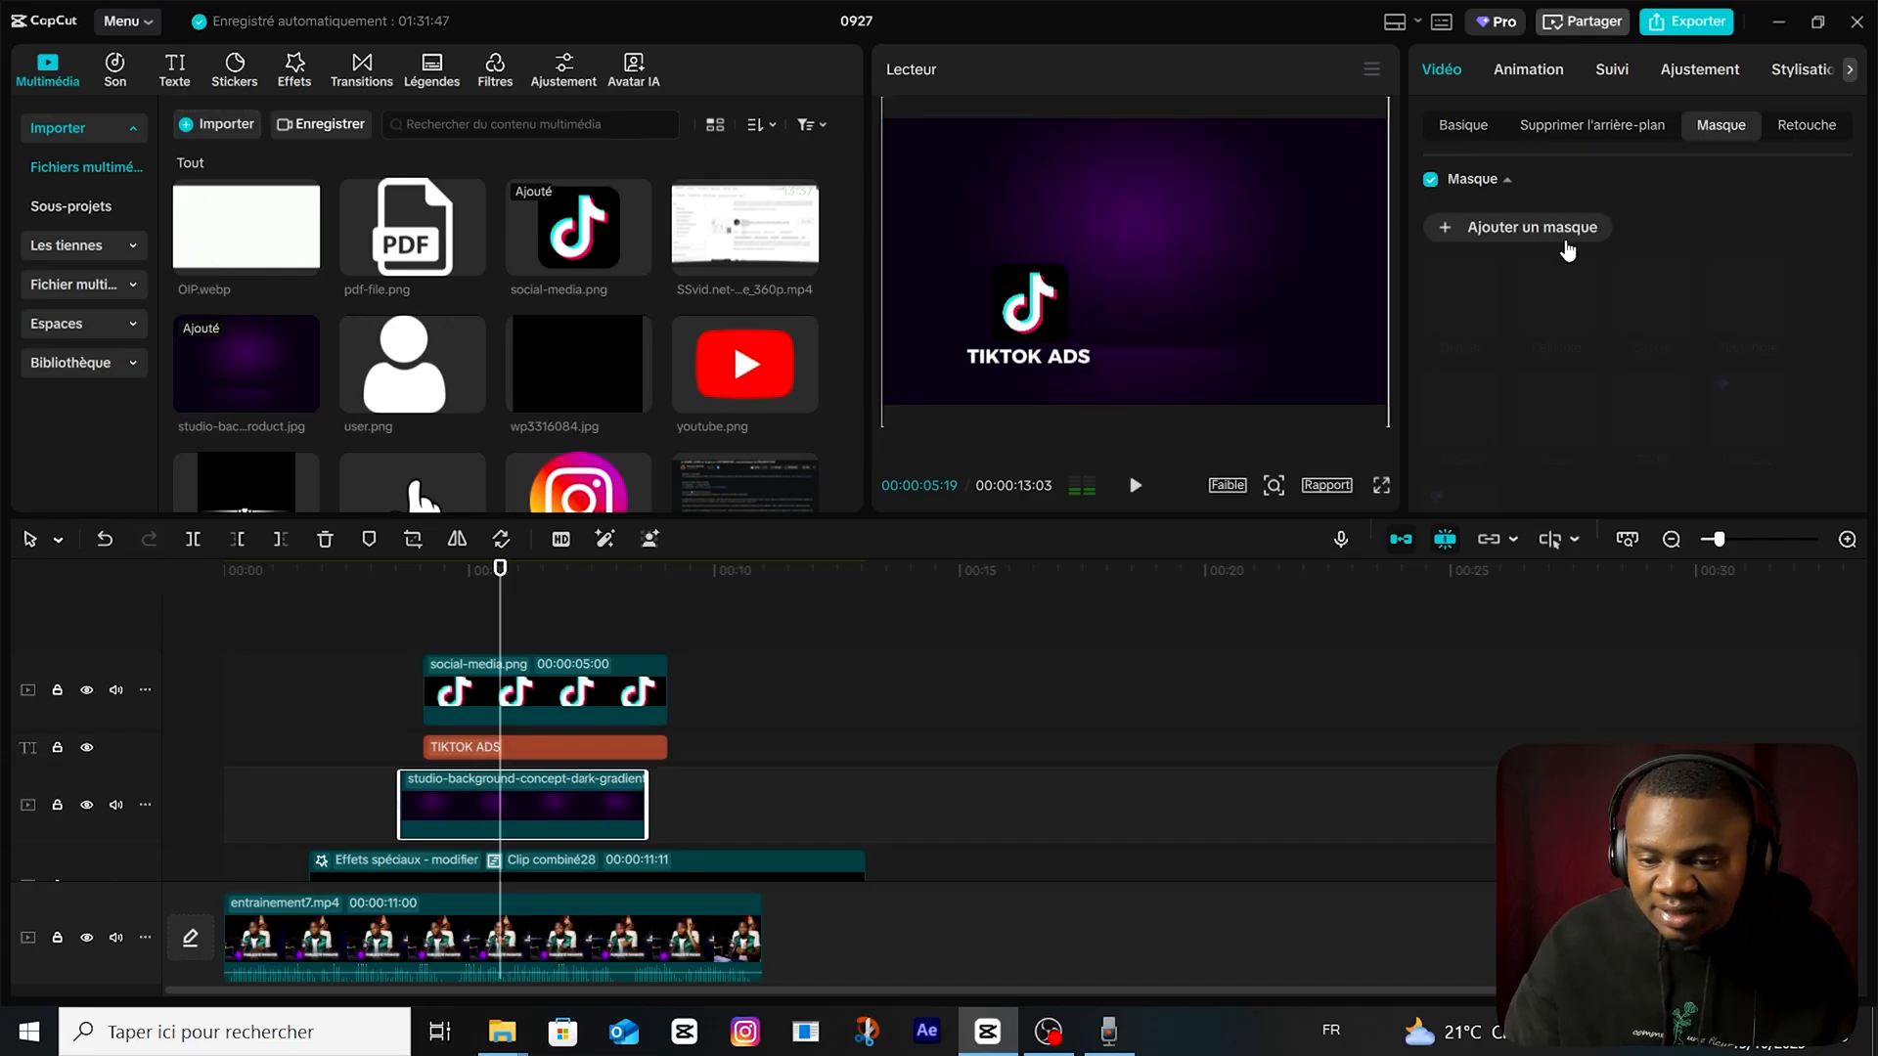
pyautogui.click(1532, 227)
pyautogui.moveTo(1103, 276); pyautogui.dragTo(1093, 278)
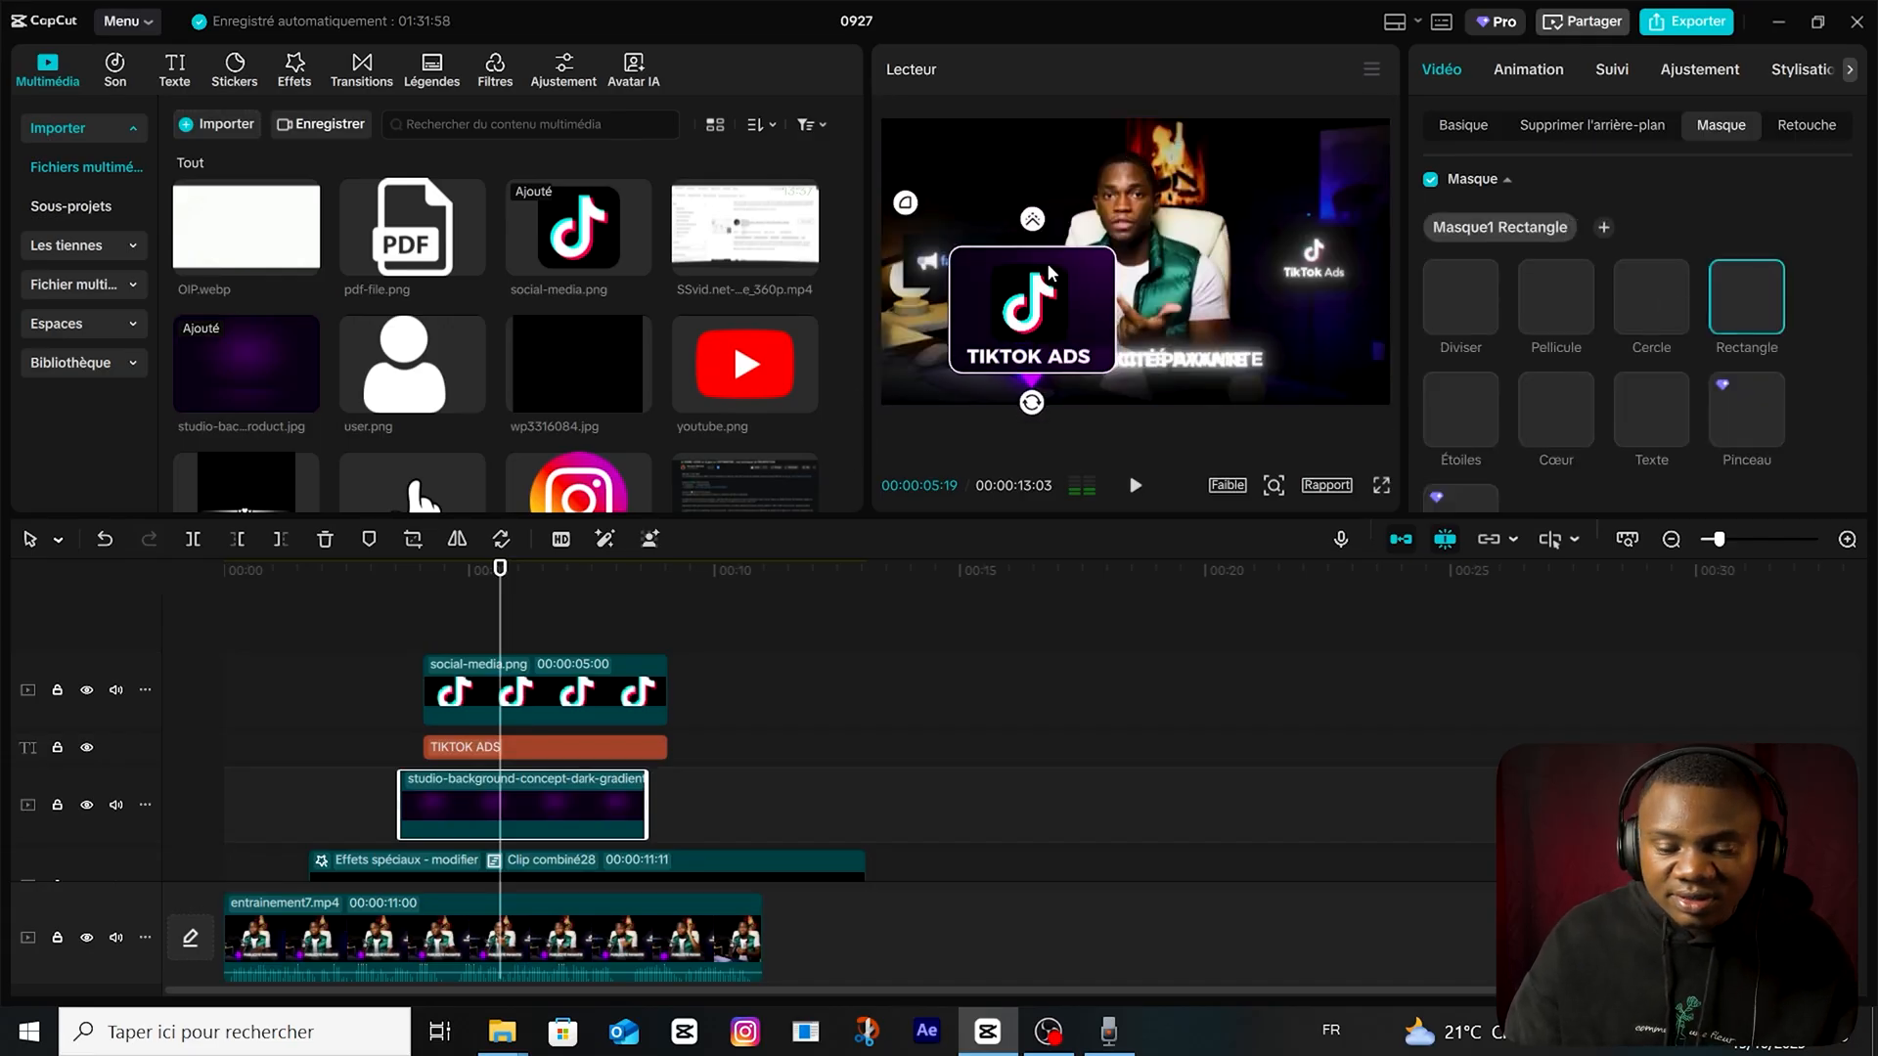
# Extend the purple background clip to end together with the 00:00:11:12 TikTok logo and "TIKTOK ADS" text clips.
pyautogui.click(424, 626)
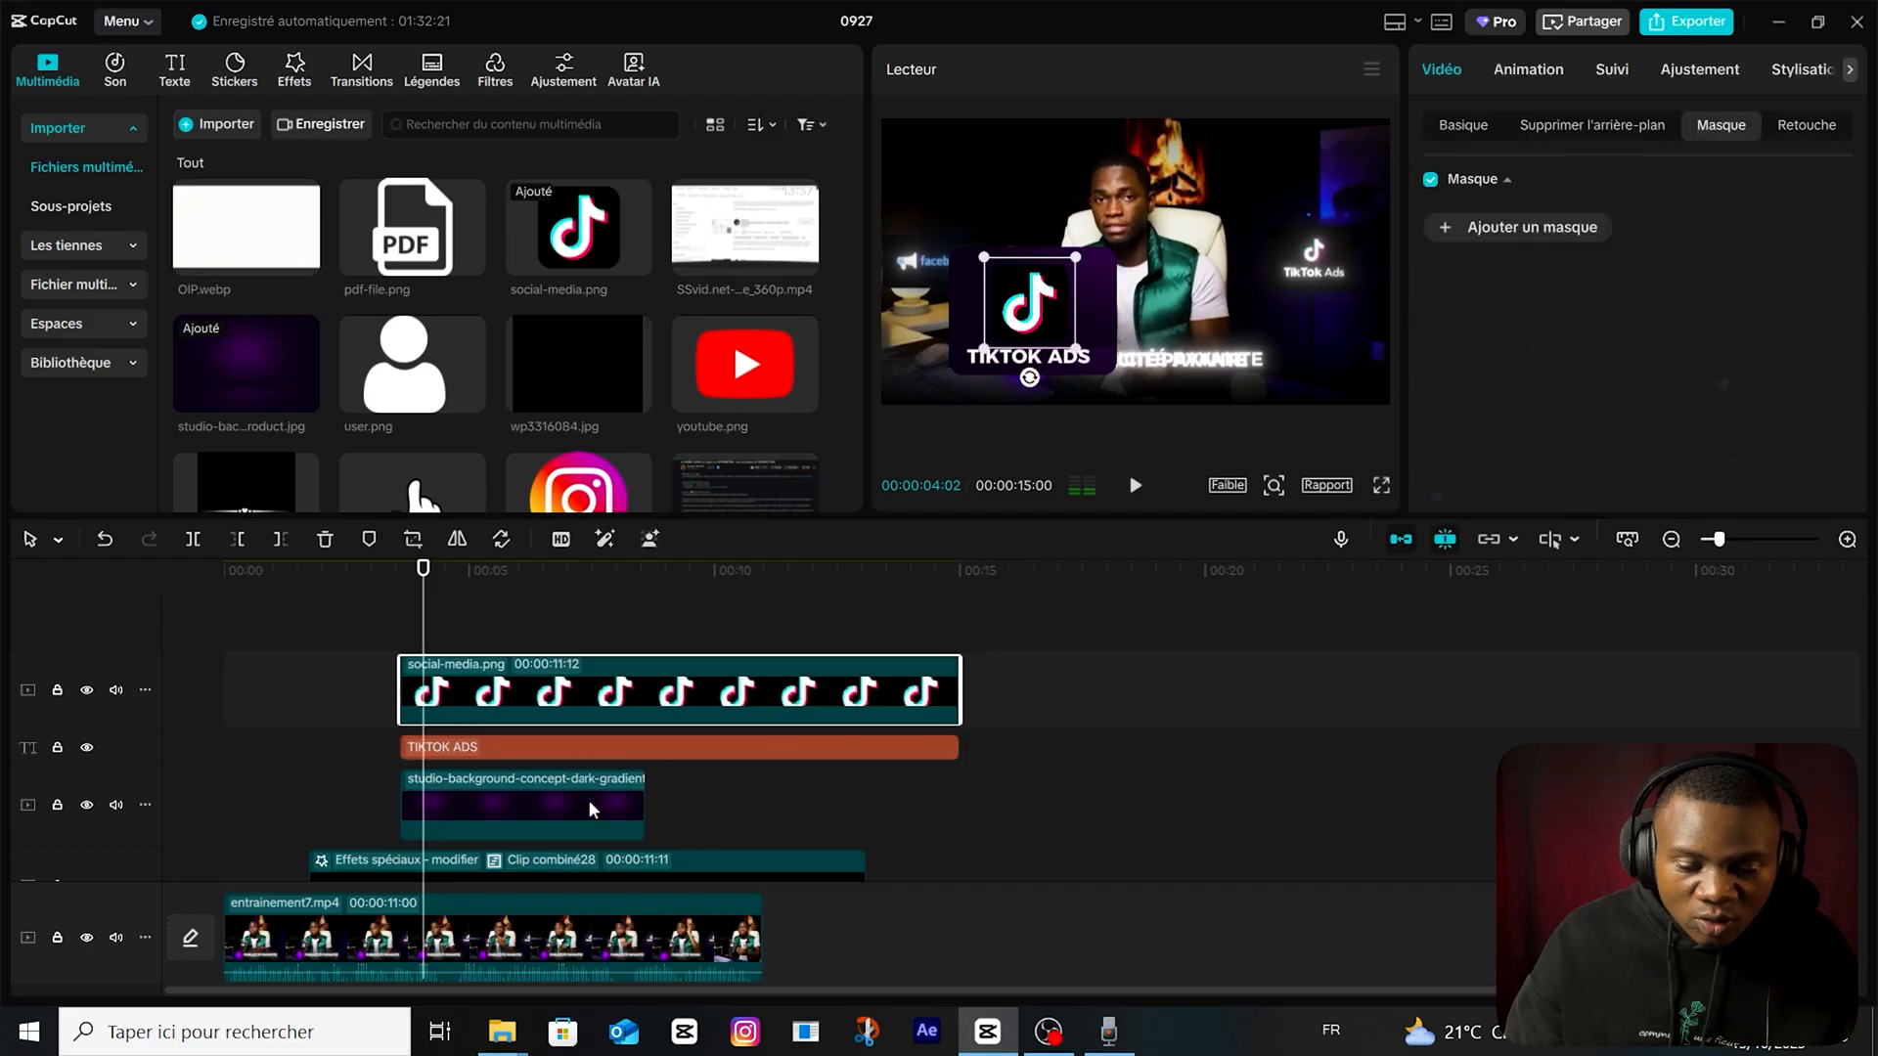
pyautogui.click(589, 800)
pyautogui.moveTo(645, 804); pyautogui.dragTo(963, 804)
pyautogui.click(518, 626)
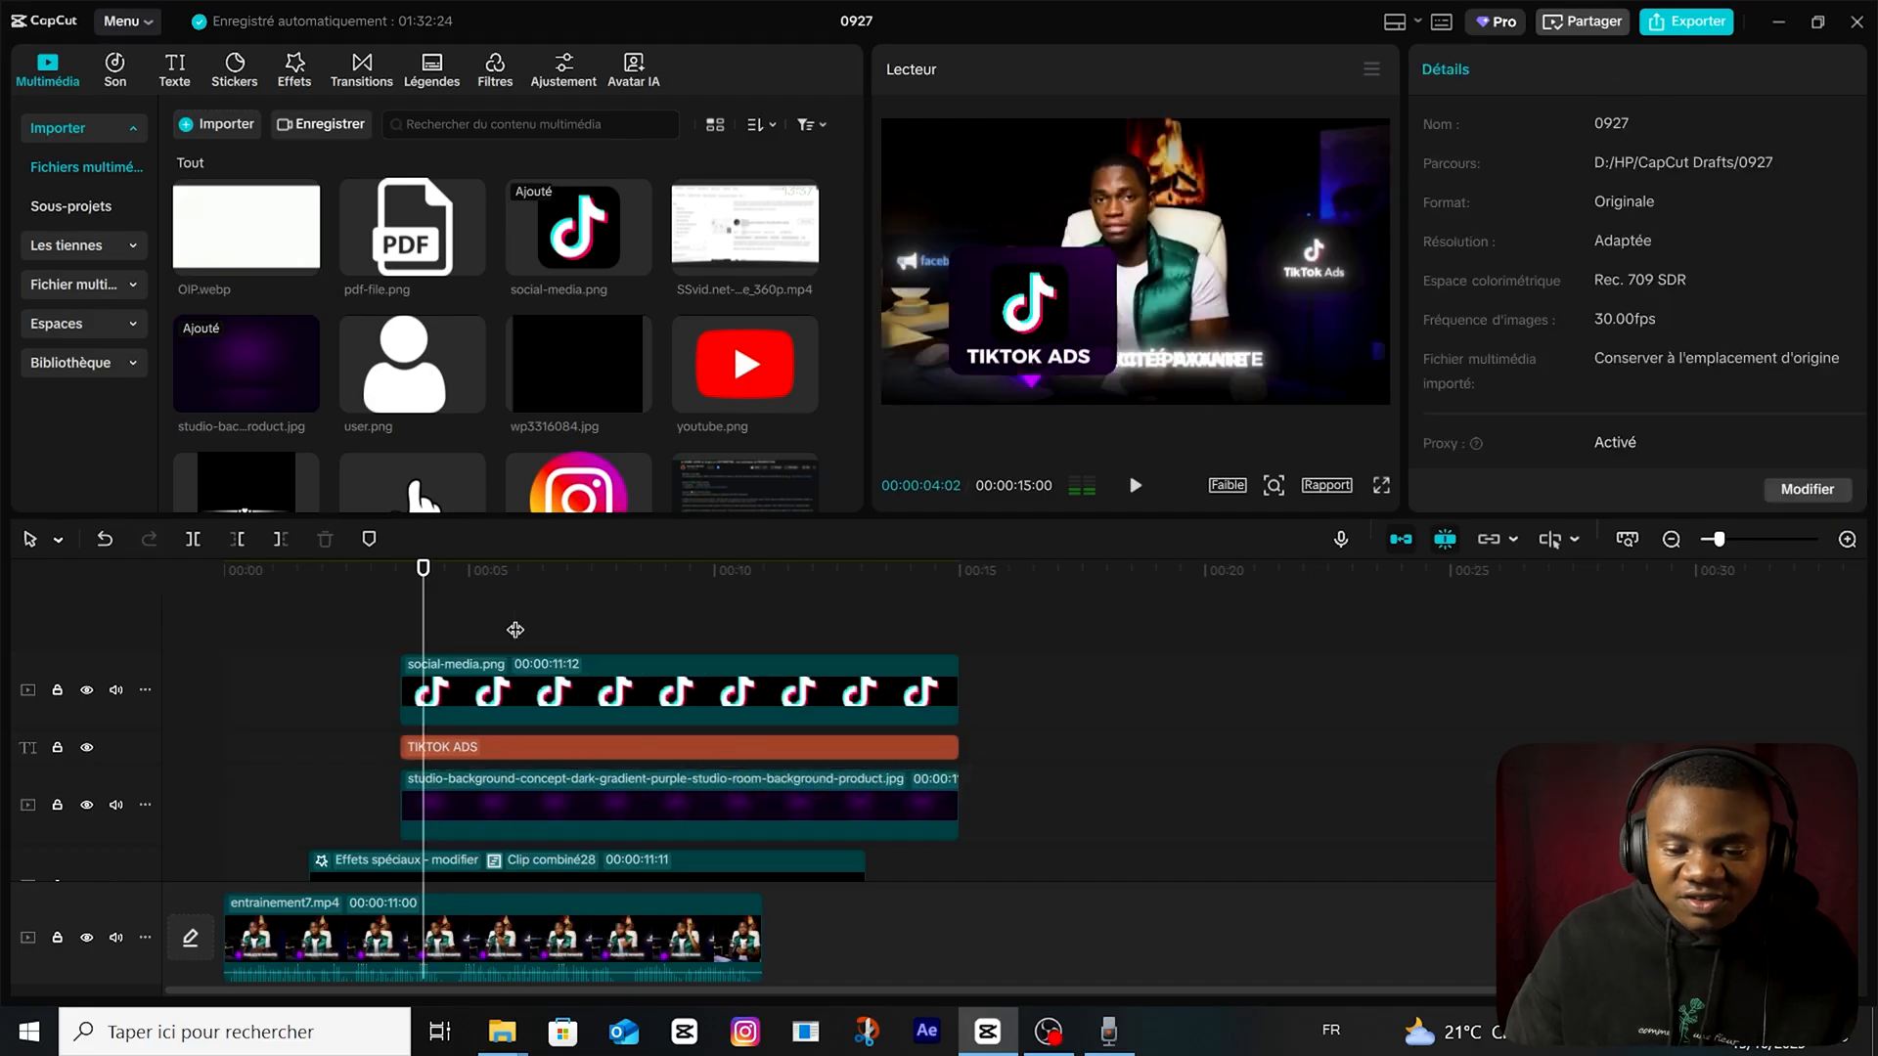
# Apply the Lueur 2 glow effect to both the social-media.png clip and the purple studio background clip.
pyautogui.click(647, 689)
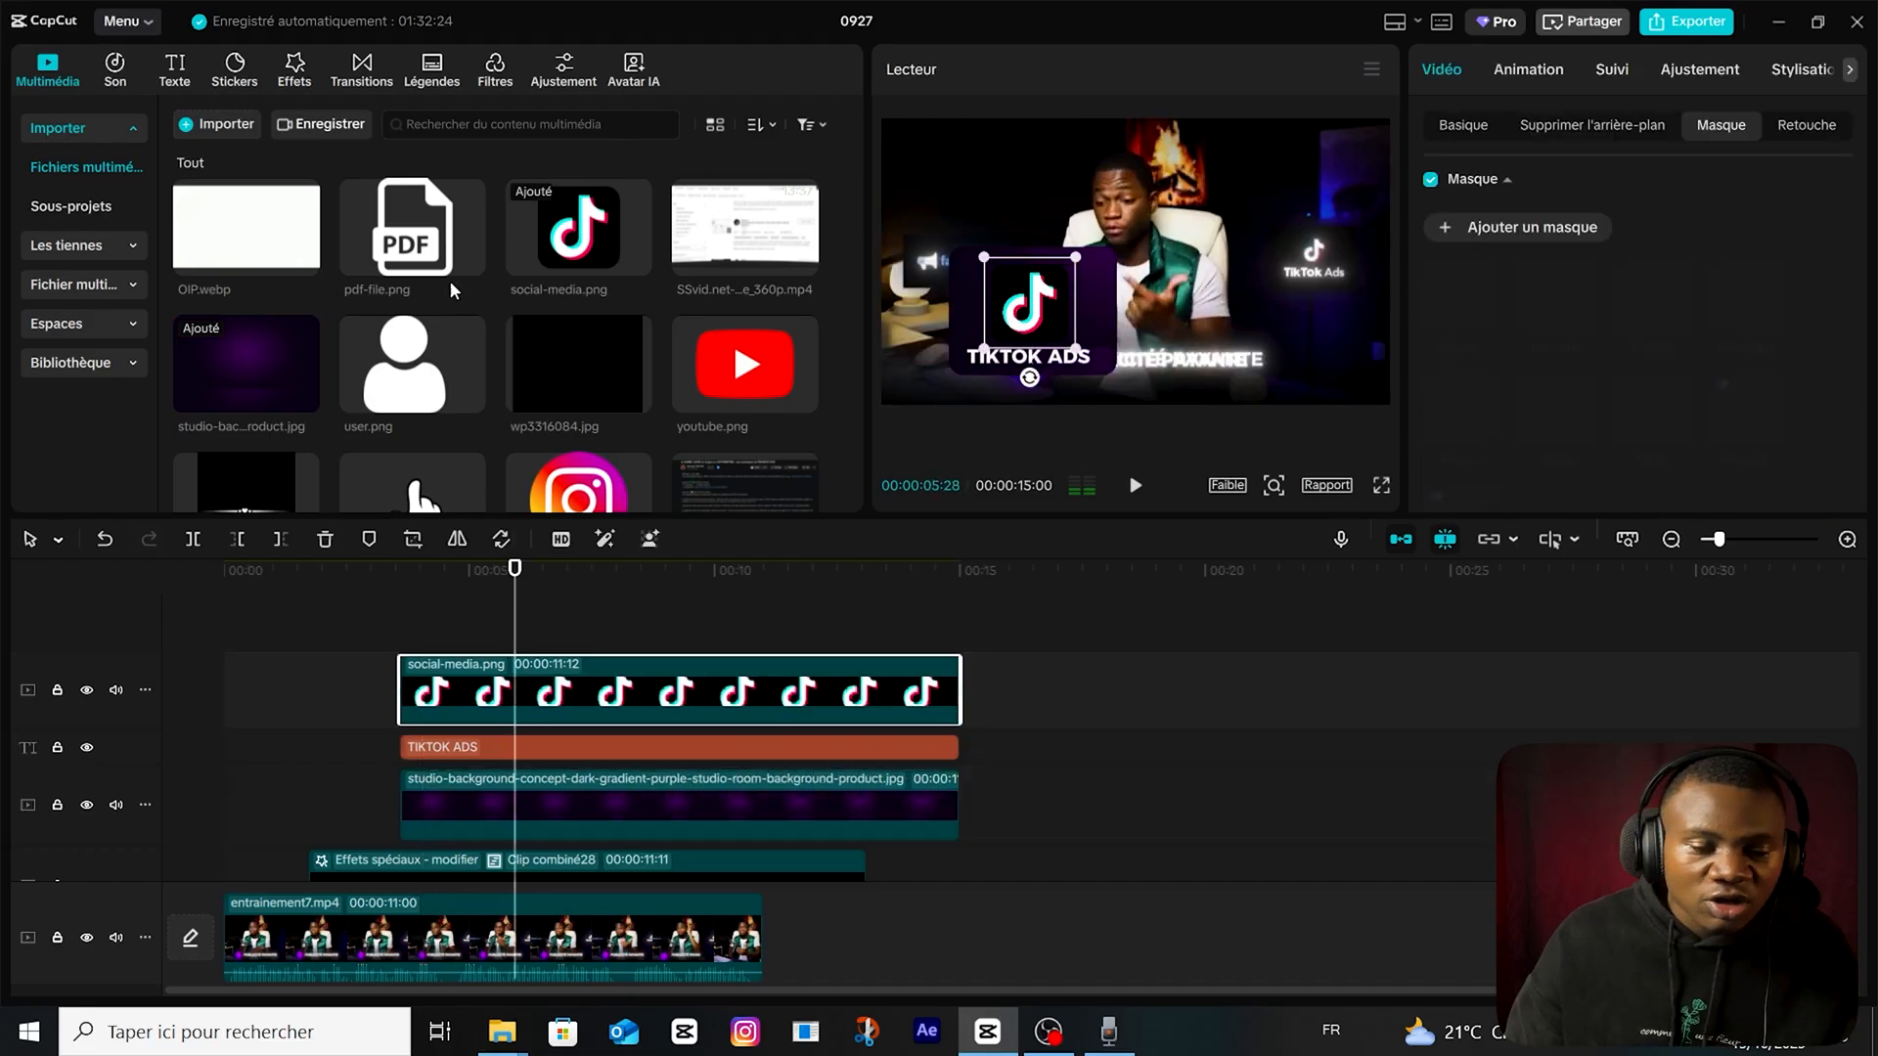
pyautogui.click(294, 78)
pyautogui.moveTo(350, 242); pyautogui.dragTo(616, 695)
pyautogui.moveTo(350, 241); pyautogui.dragTo(616, 805)
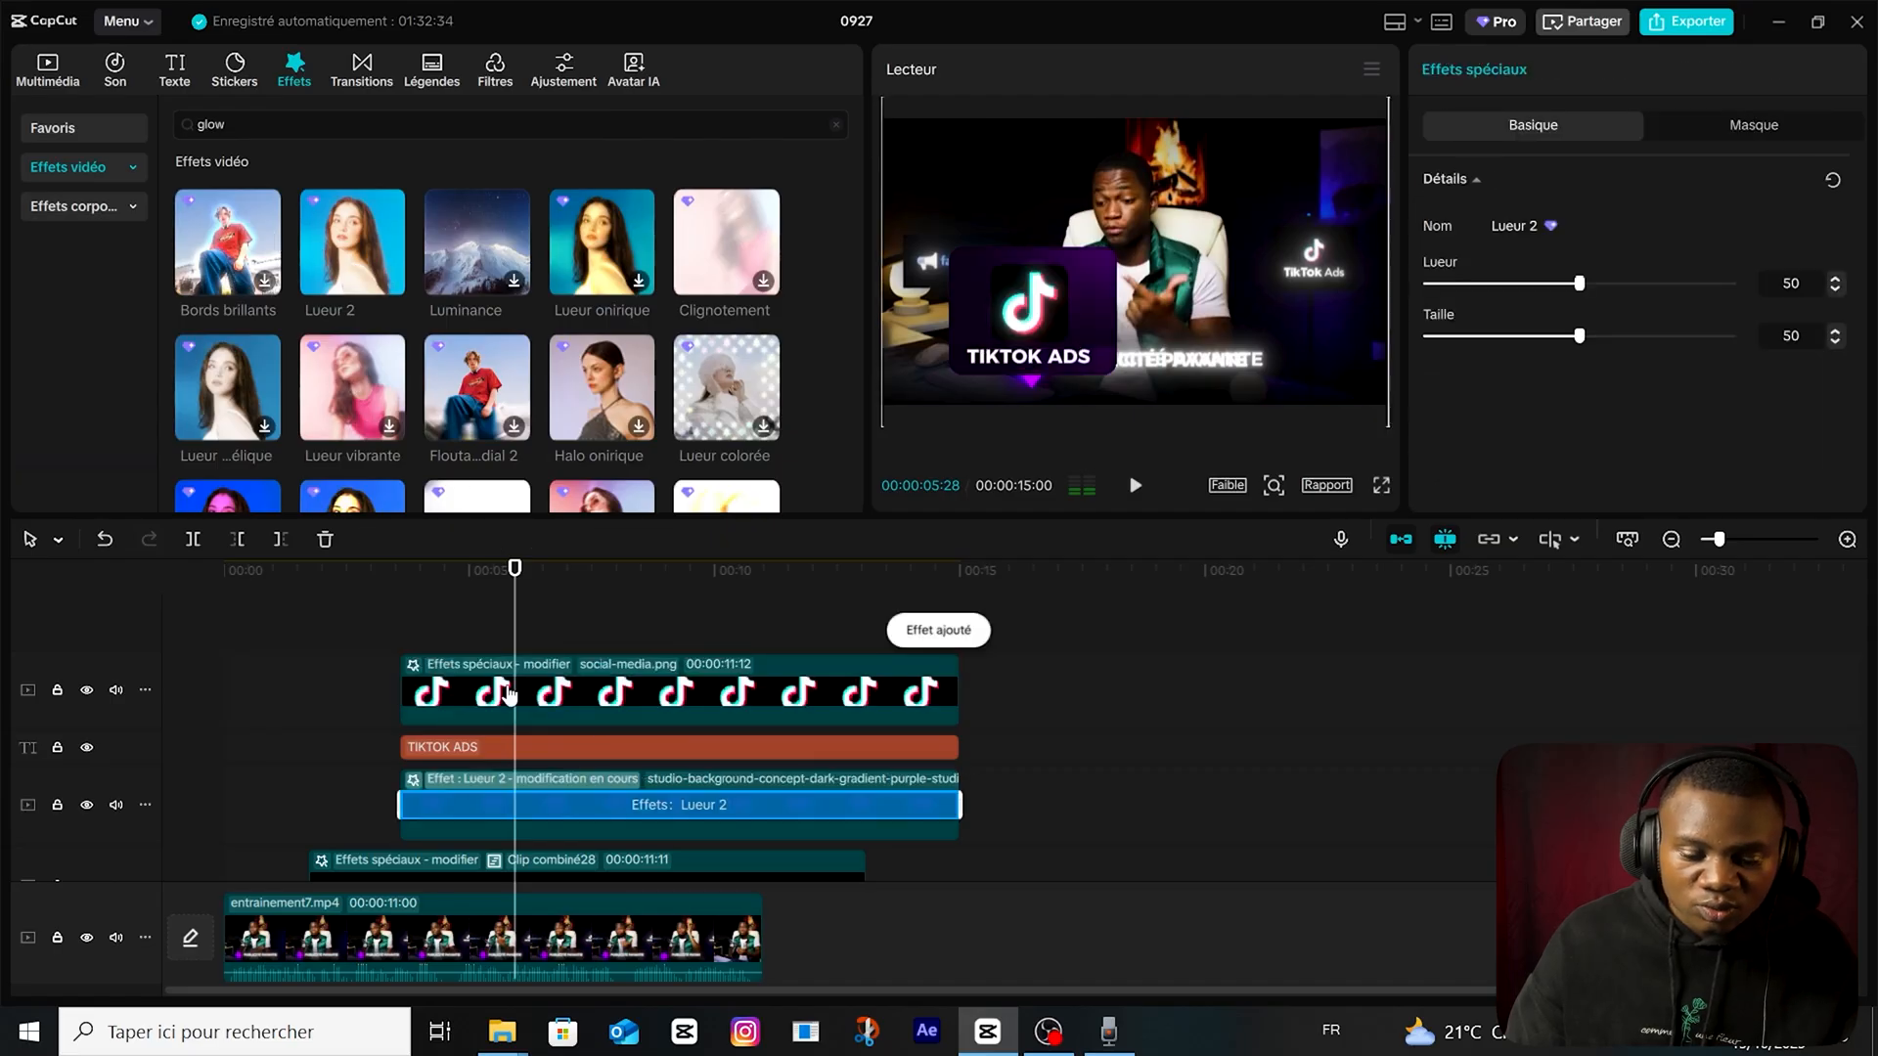
# Turn the "TIKTOK ADS" text into a combined clip and apply the Lueur 2 effect to it.
pyautogui.click(516, 750)
pyautogui.hotkey('alt', 'g')
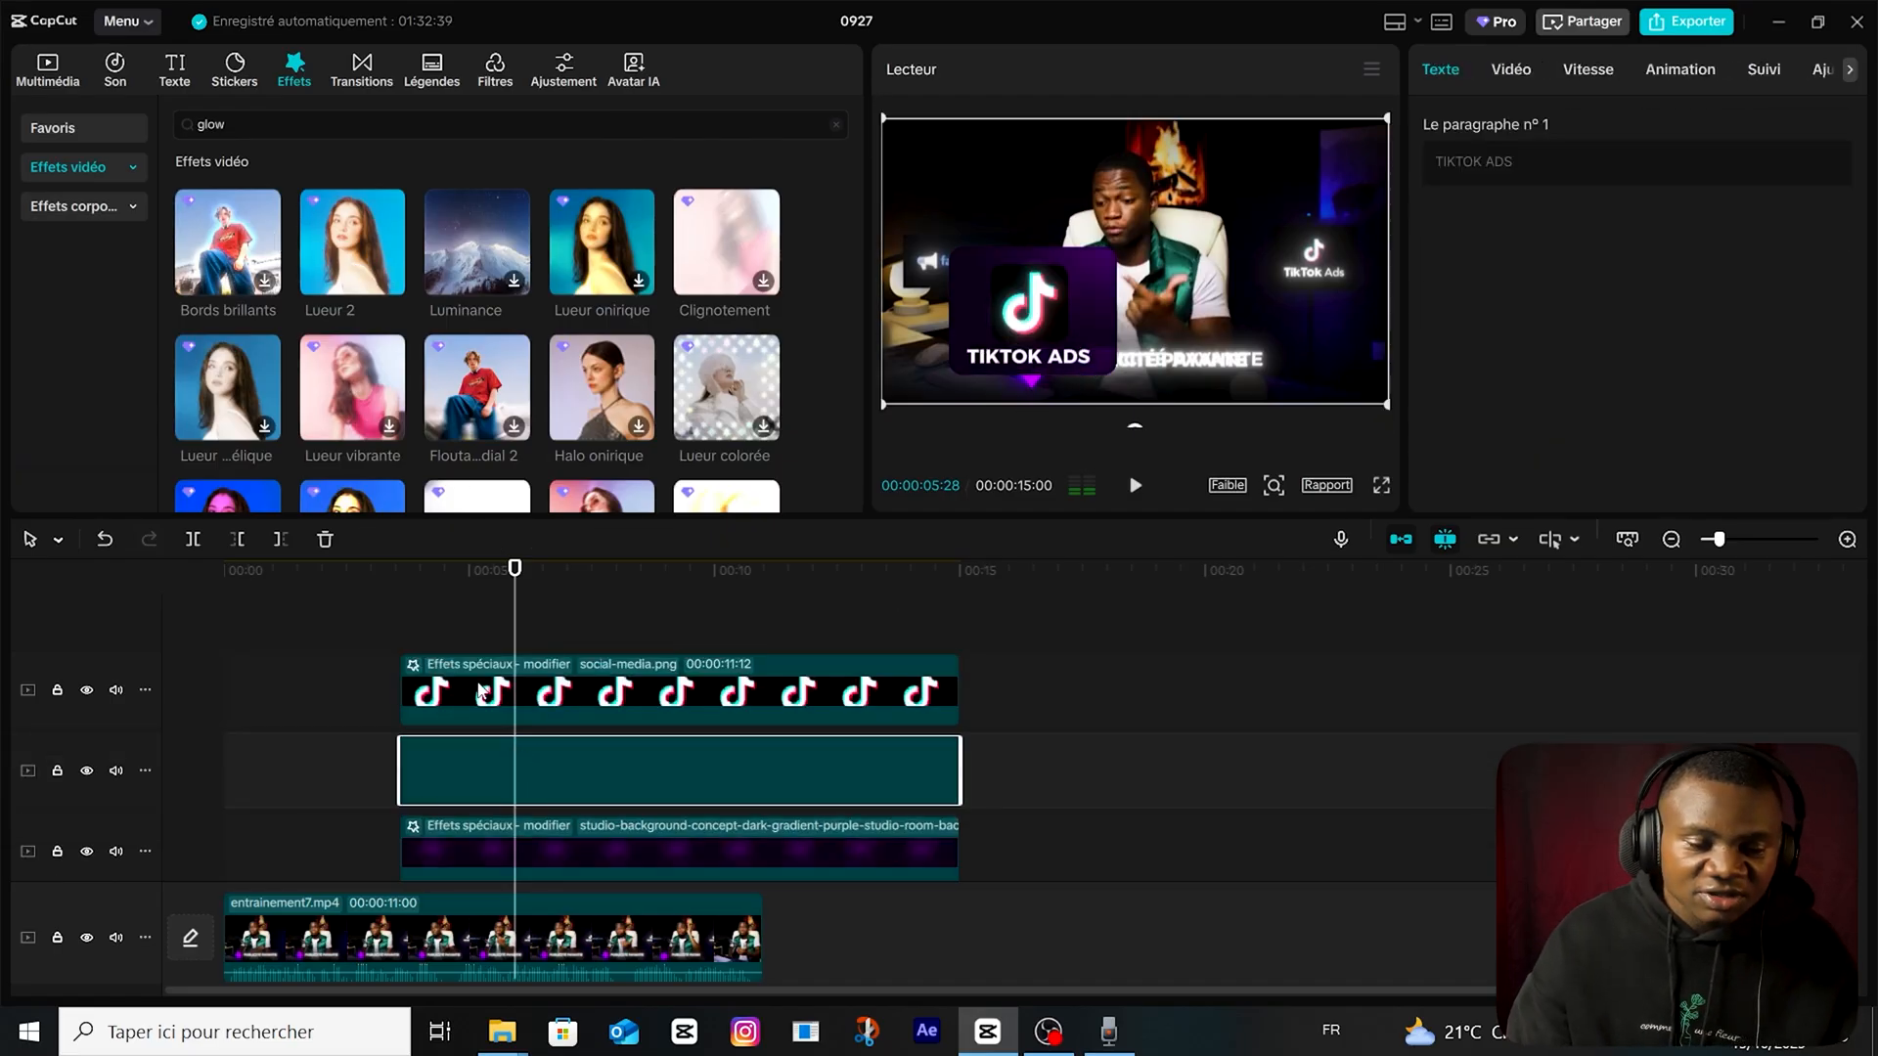
pyautogui.moveTo(353, 242); pyautogui.dragTo(501, 768)
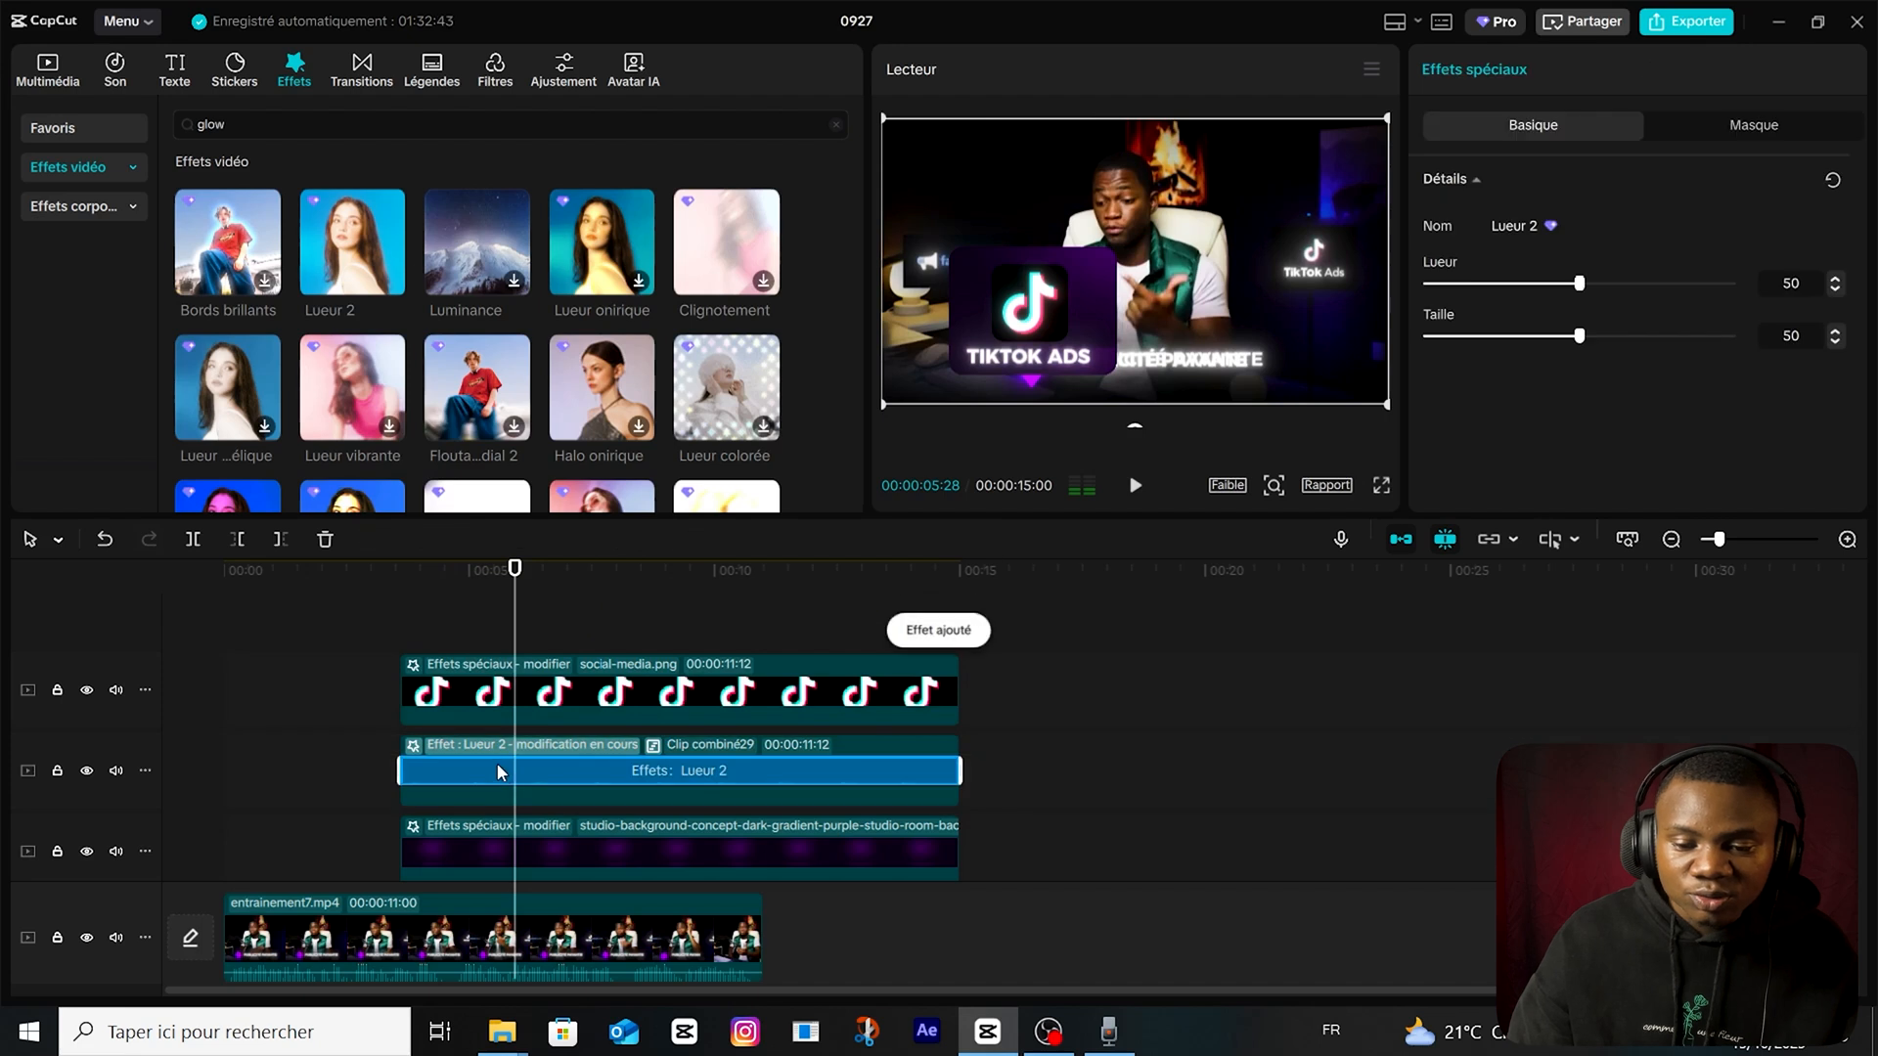
# Combine the TikTok logo, text and purple background clips, scale the result to 63% and place it over the footage's "TikTok Ads" logo.
pyautogui.scroll(-1, 503, 767)
pyautogui.moveTo(1041, 689); pyautogui.dragTo(799, 826)
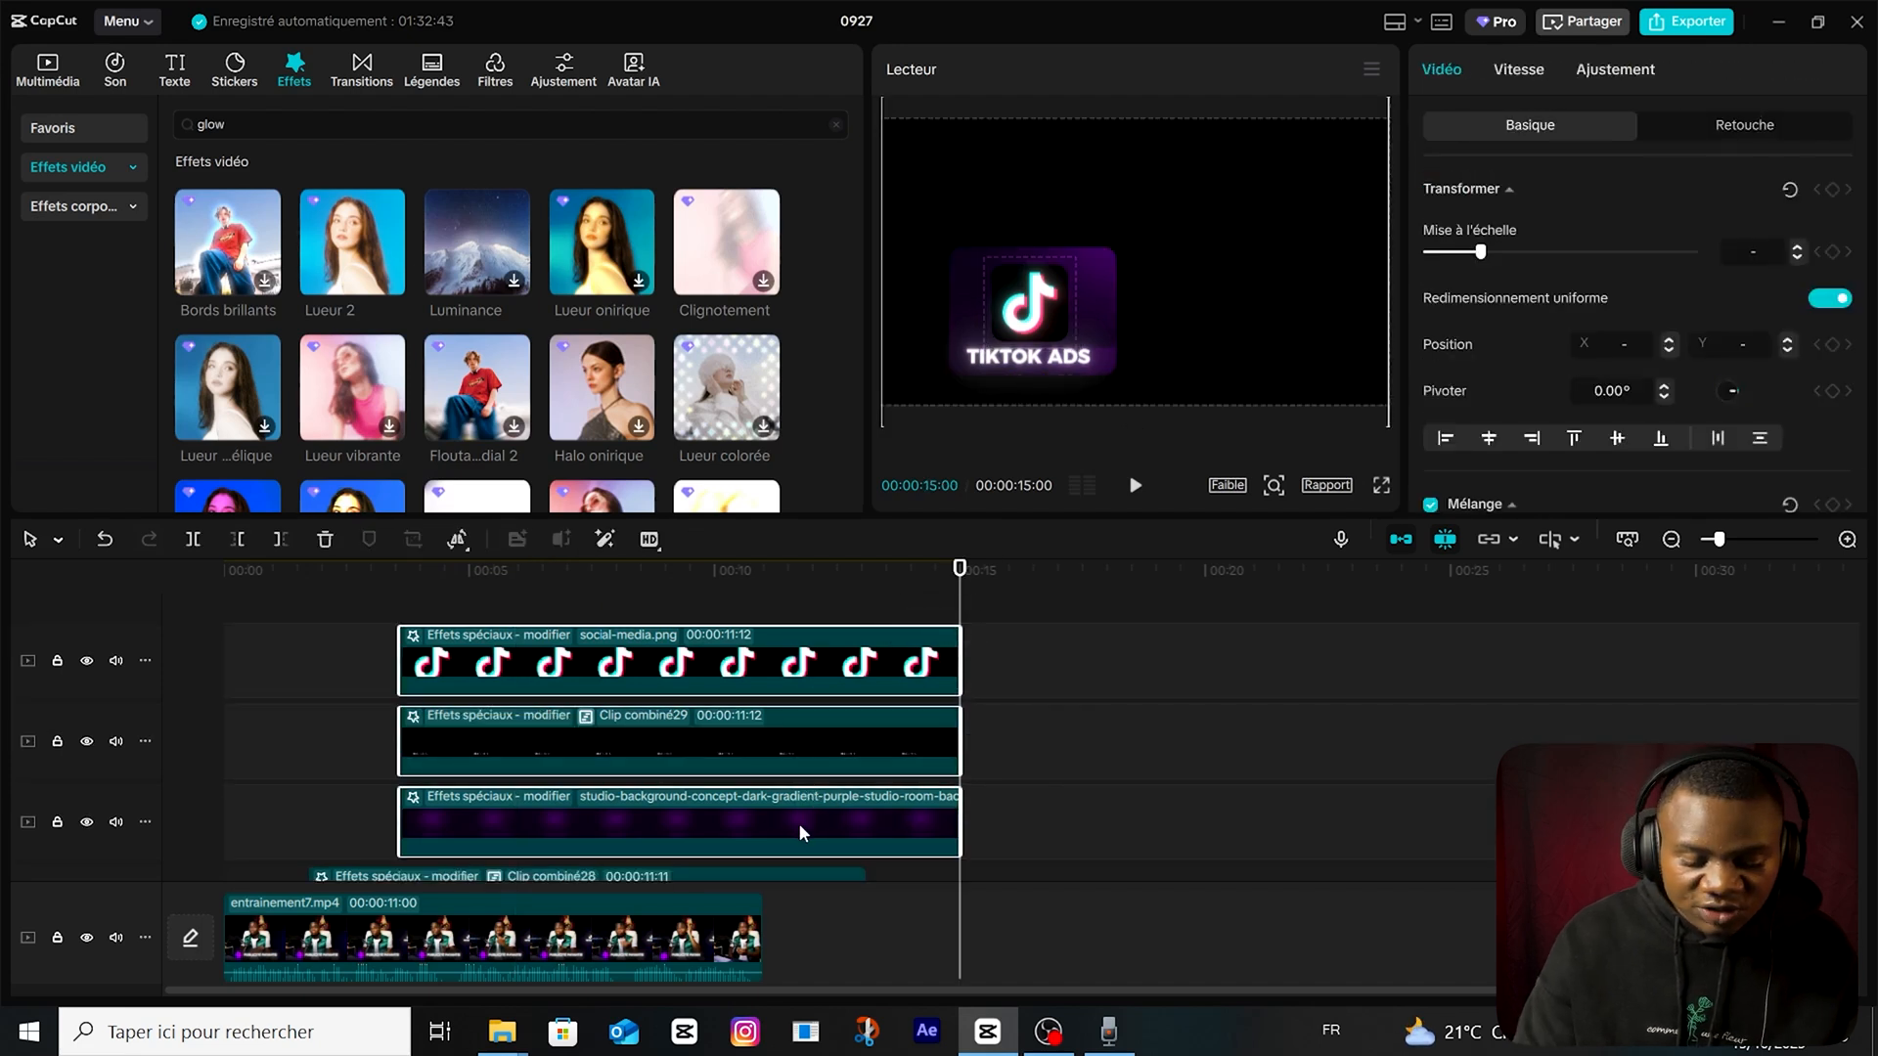
pyautogui.hotkey('alt', 'g')
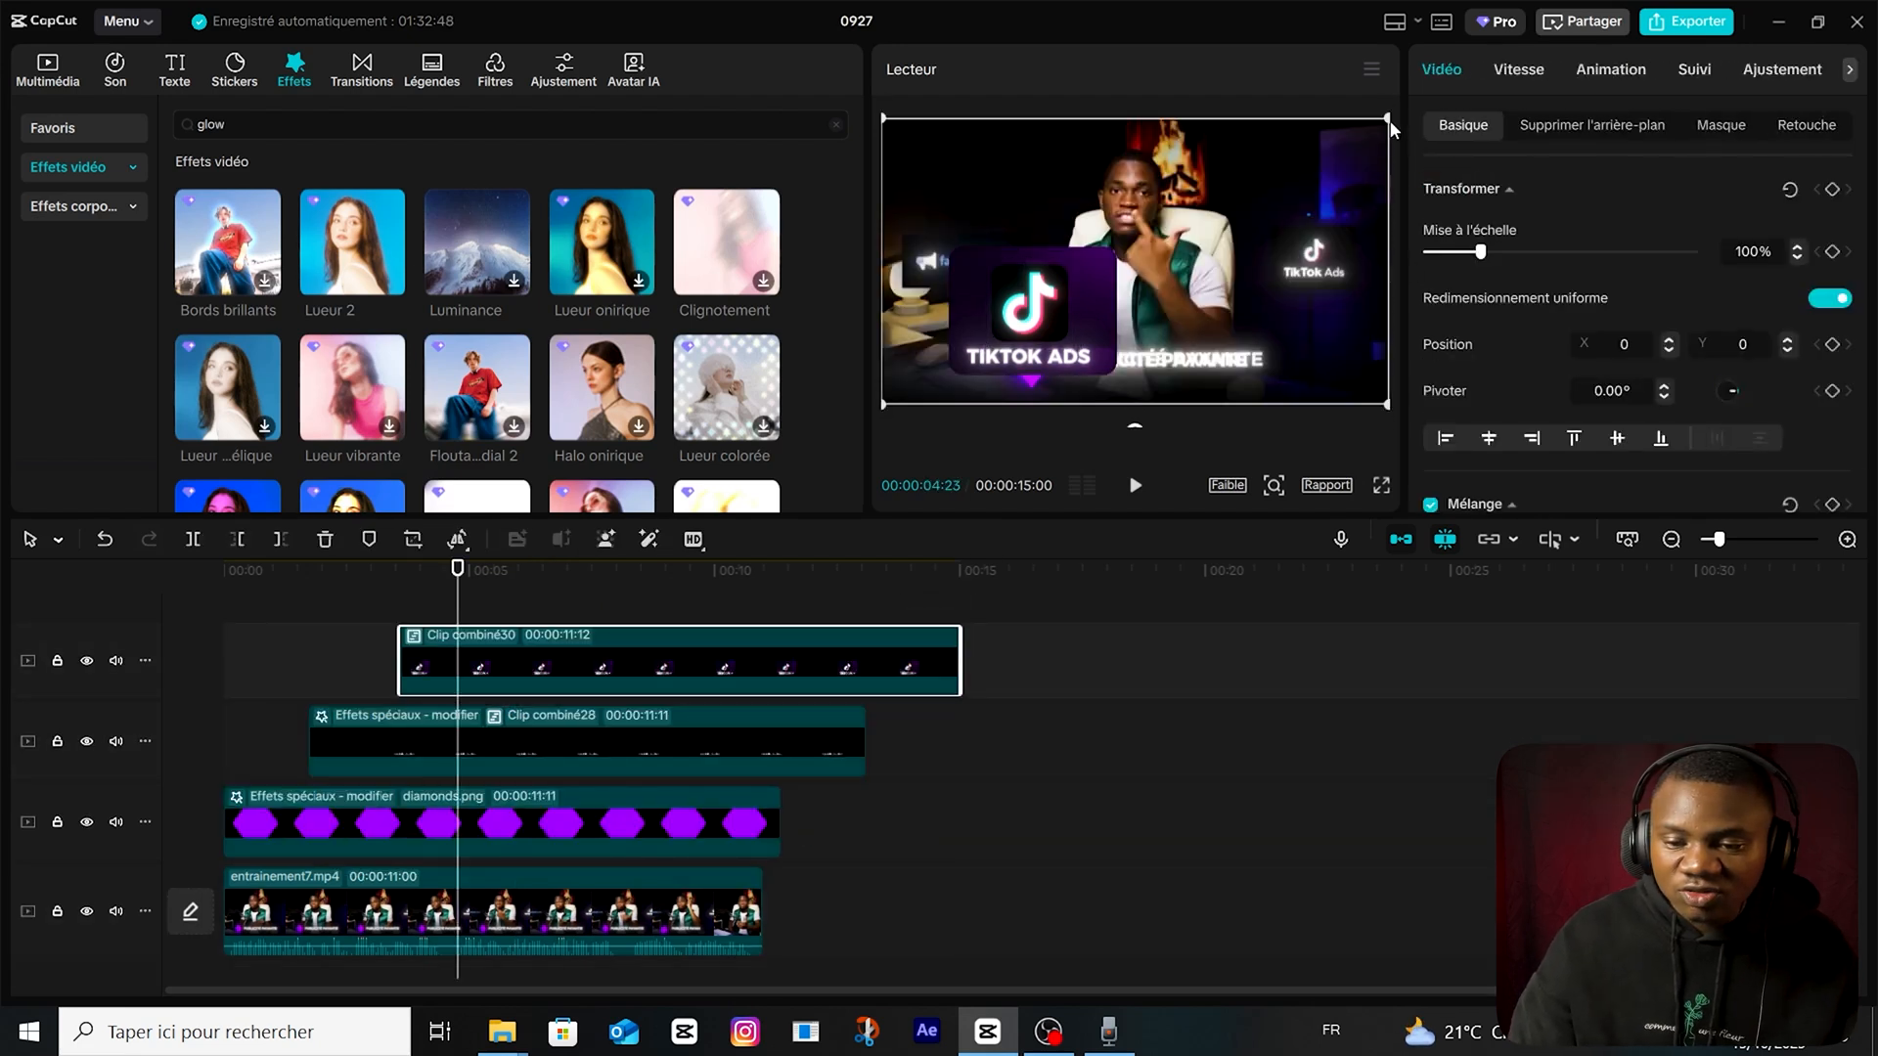
pyautogui.moveTo(1387, 122); pyautogui.dragTo(1367, 134)
pyautogui.moveTo(1092, 270); pyautogui.dragTo(1332, 243)
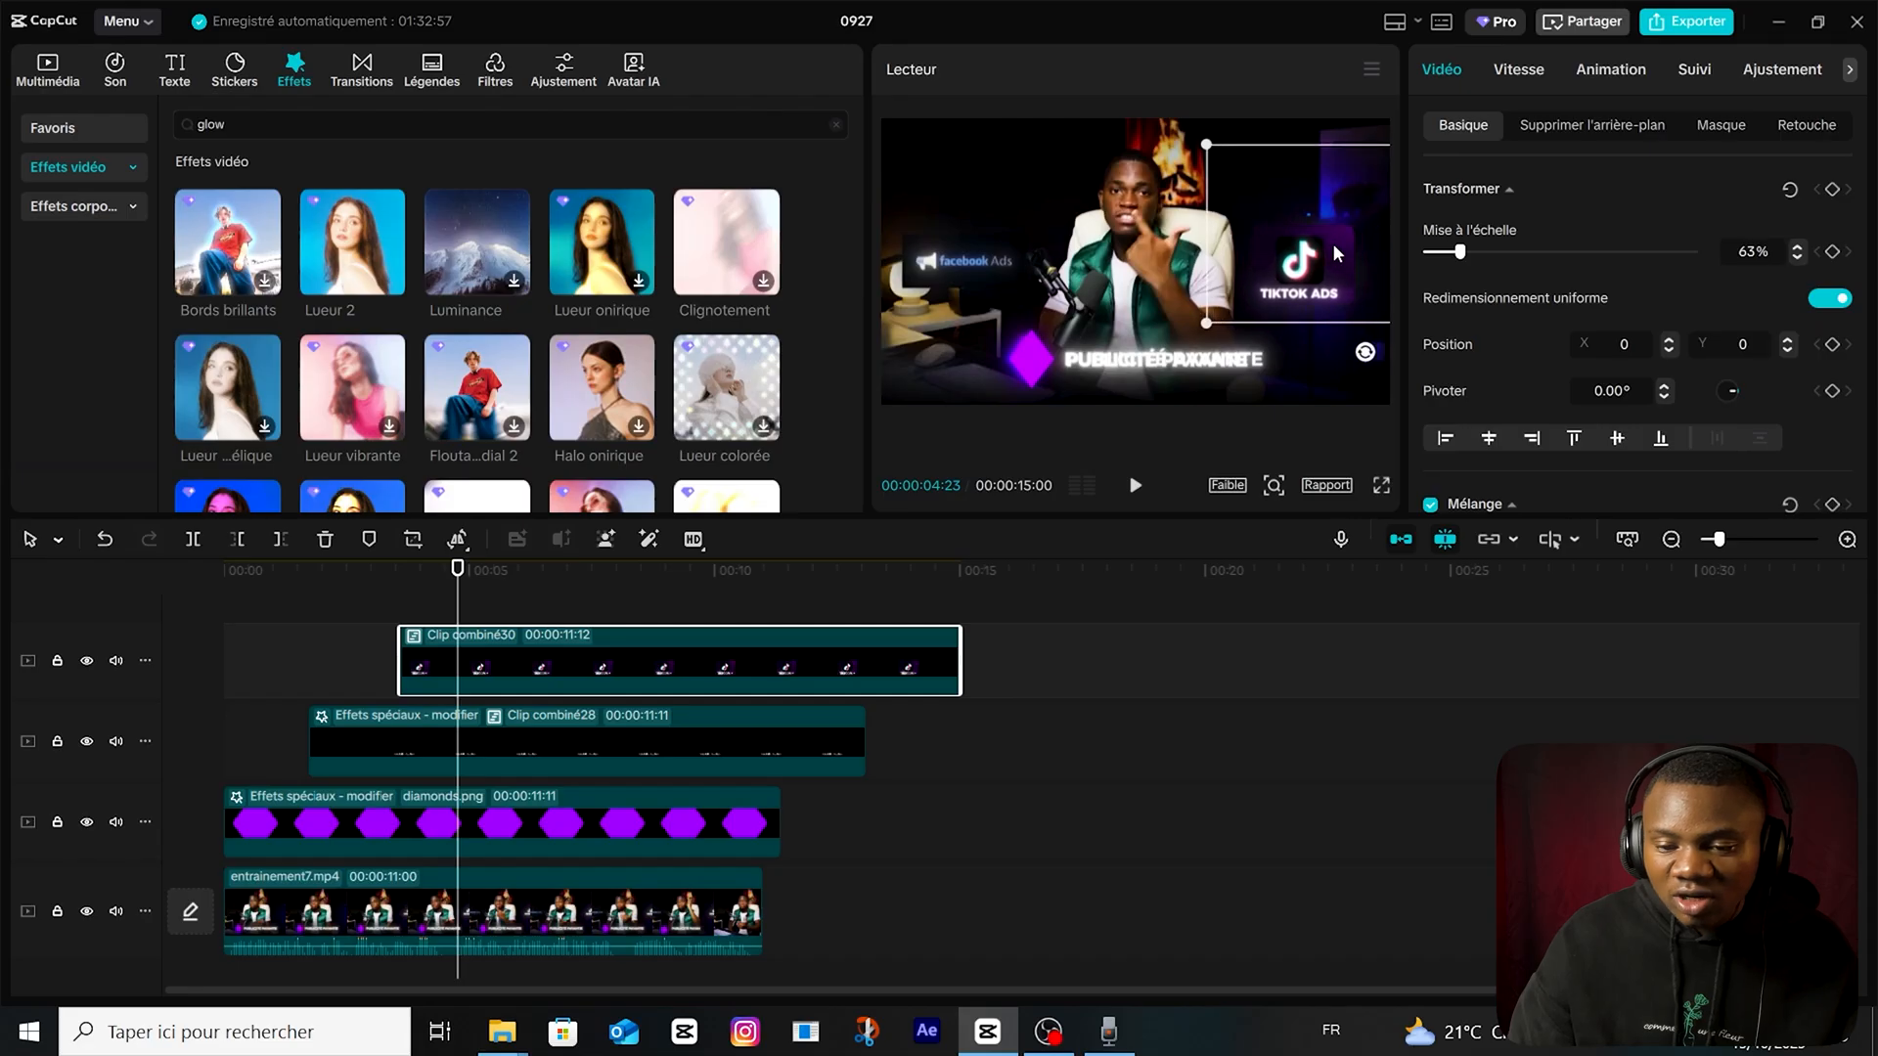
# Keyframe the TikTok card's transform at 00:00:04:27, move the card off-screen at 00:00:03:18 and preview its slide-in.
pyautogui.click(465, 673)
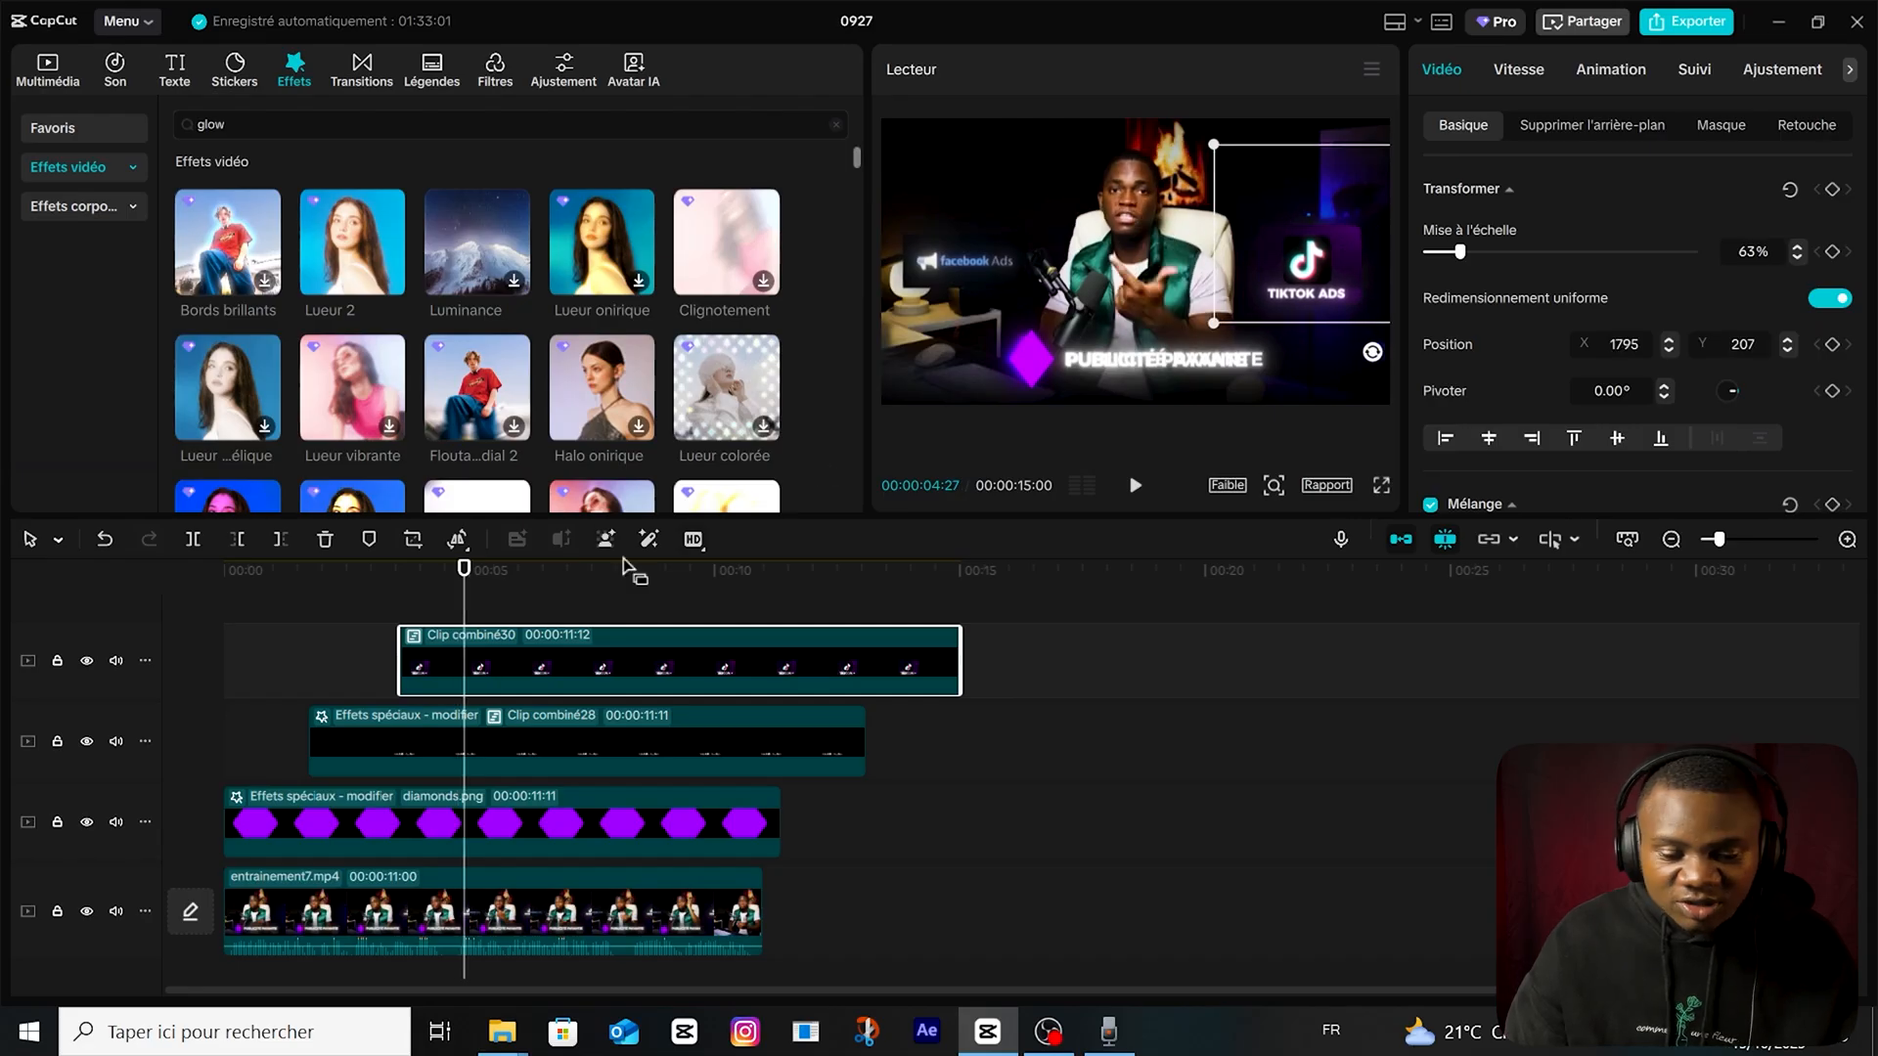
pyautogui.click(1834, 189)
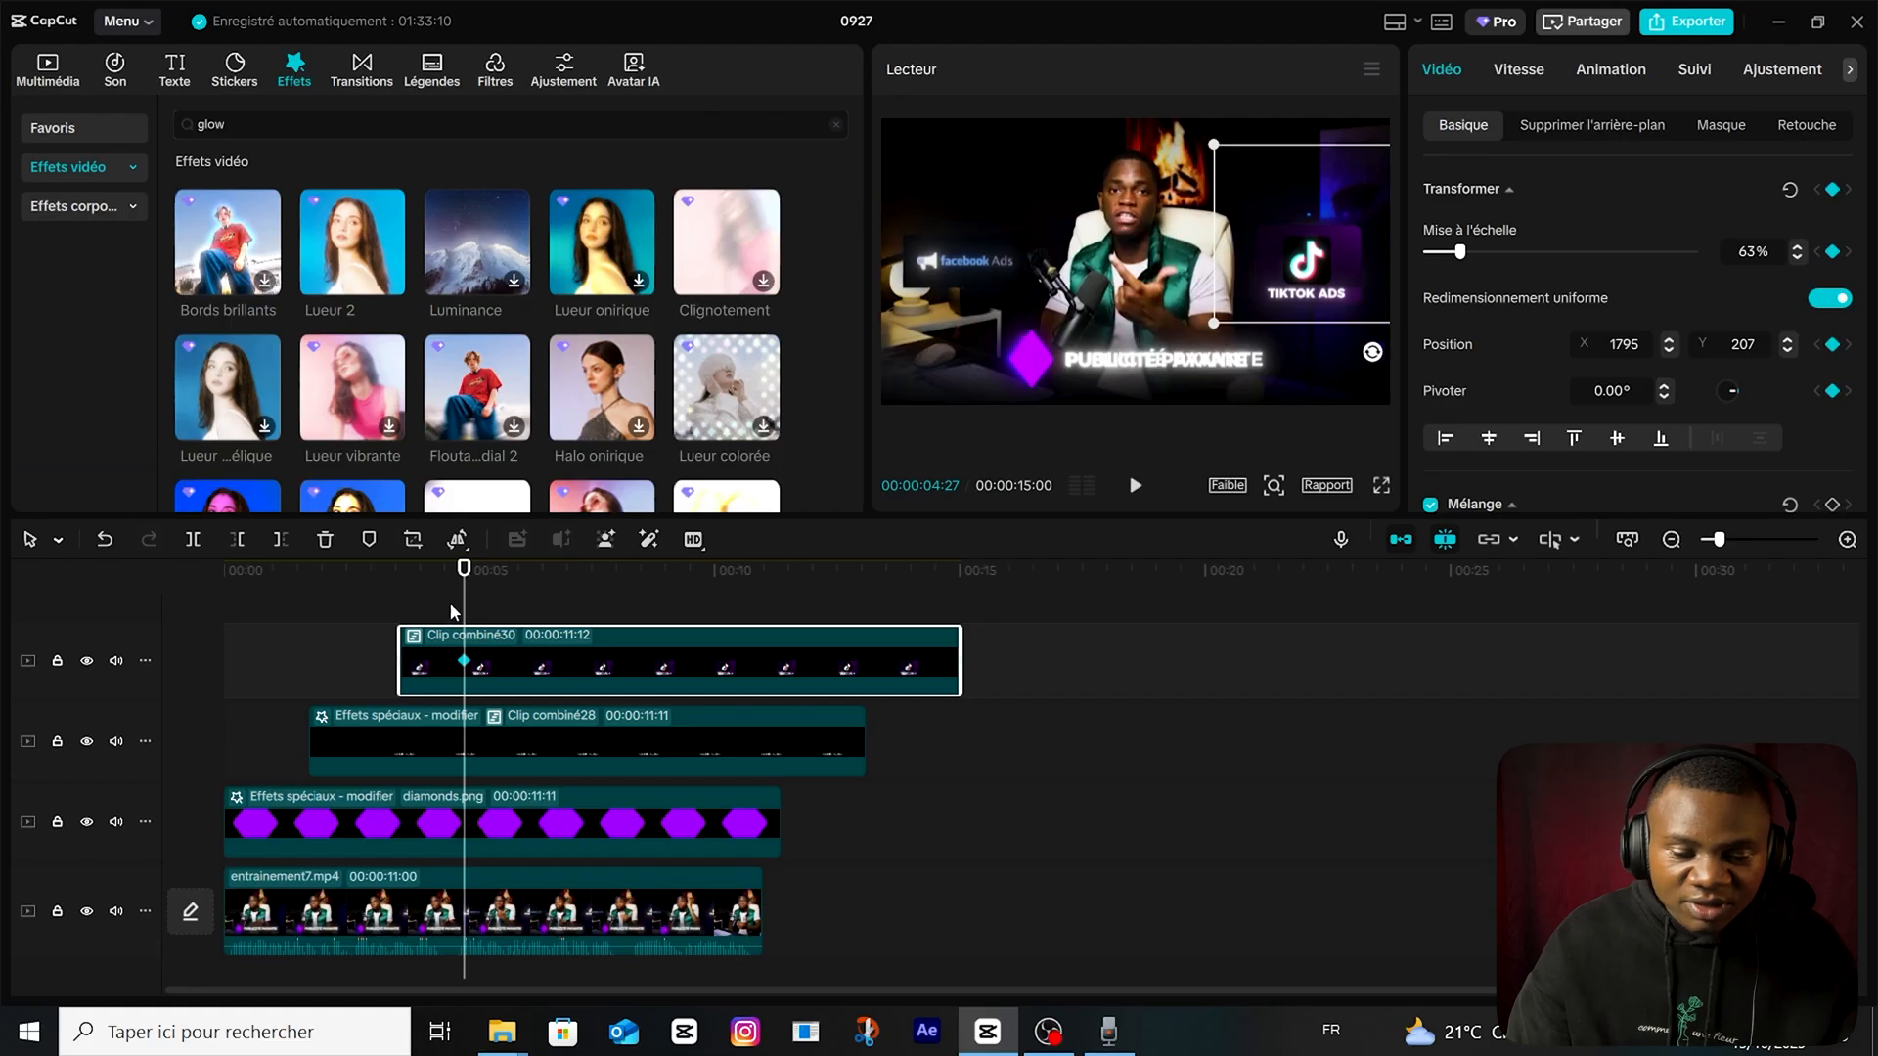
pyautogui.click(401, 614)
pyautogui.moveTo(1304, 277); pyautogui.dragTo(1479, 268)
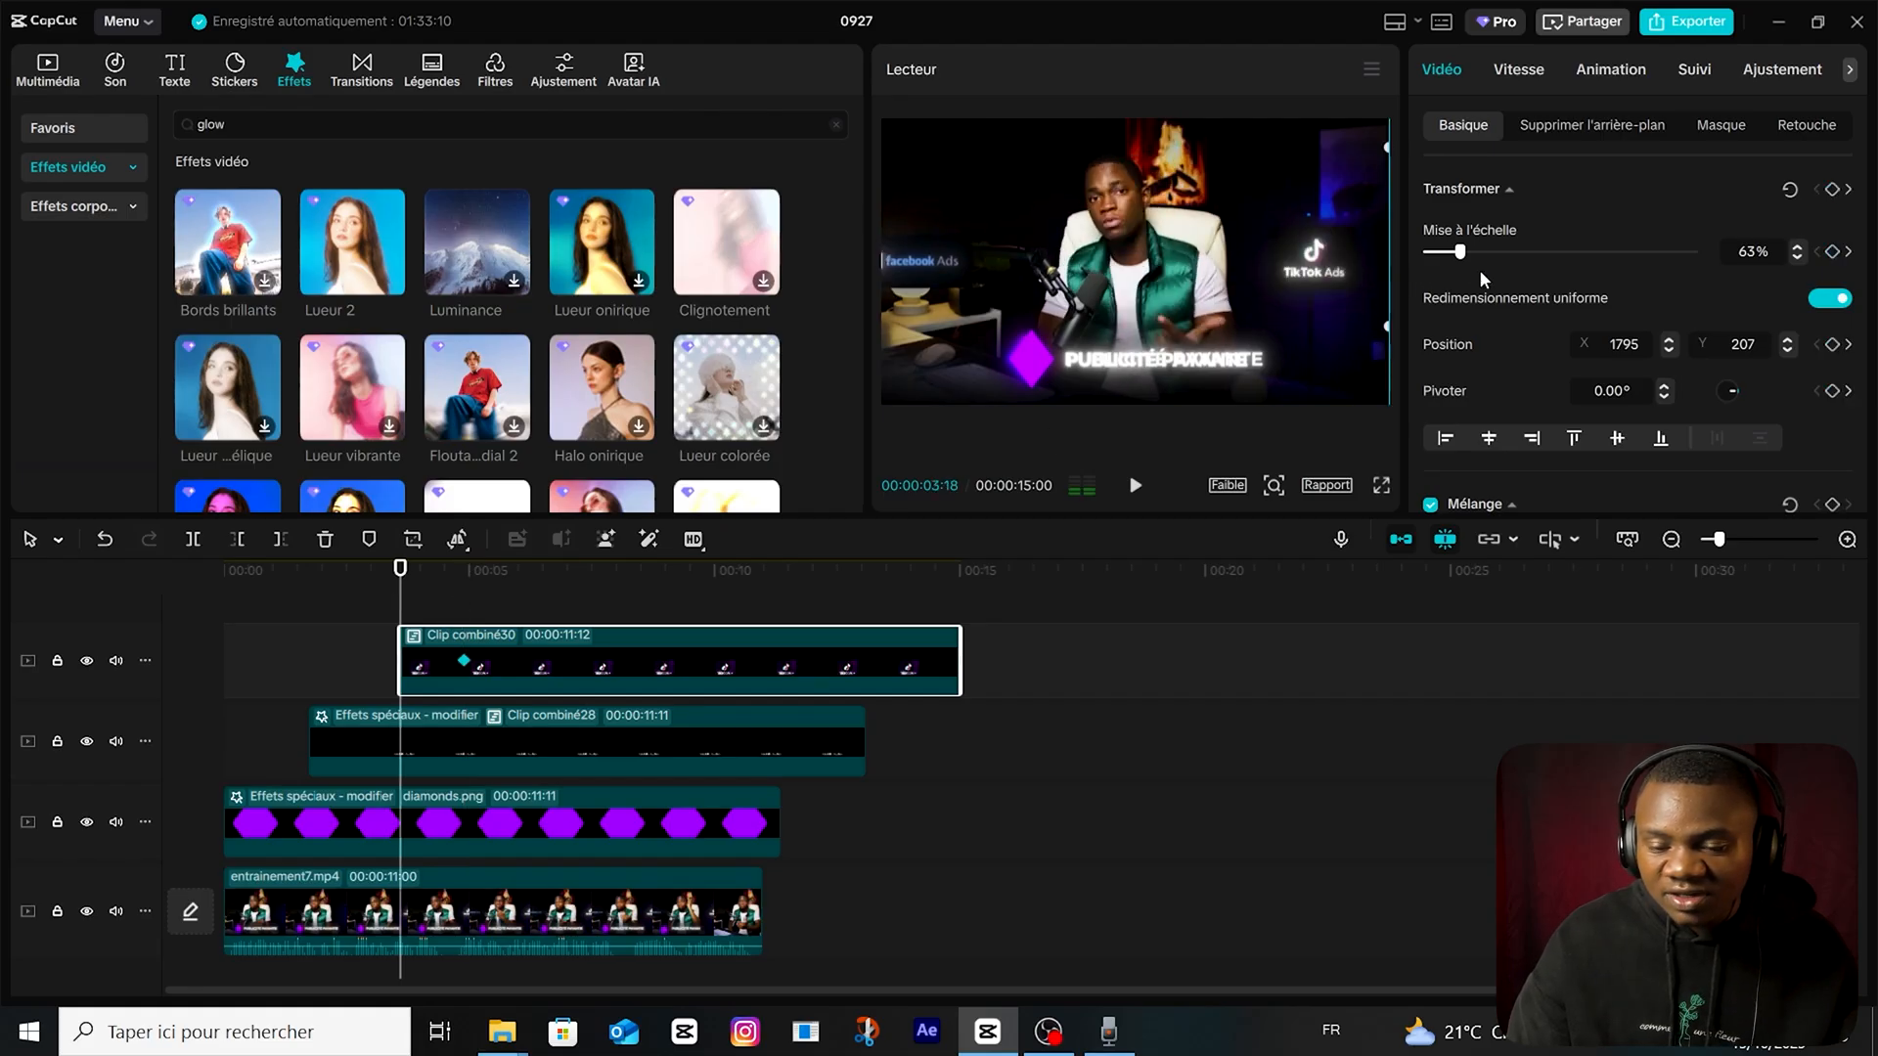
pyautogui.press('space')
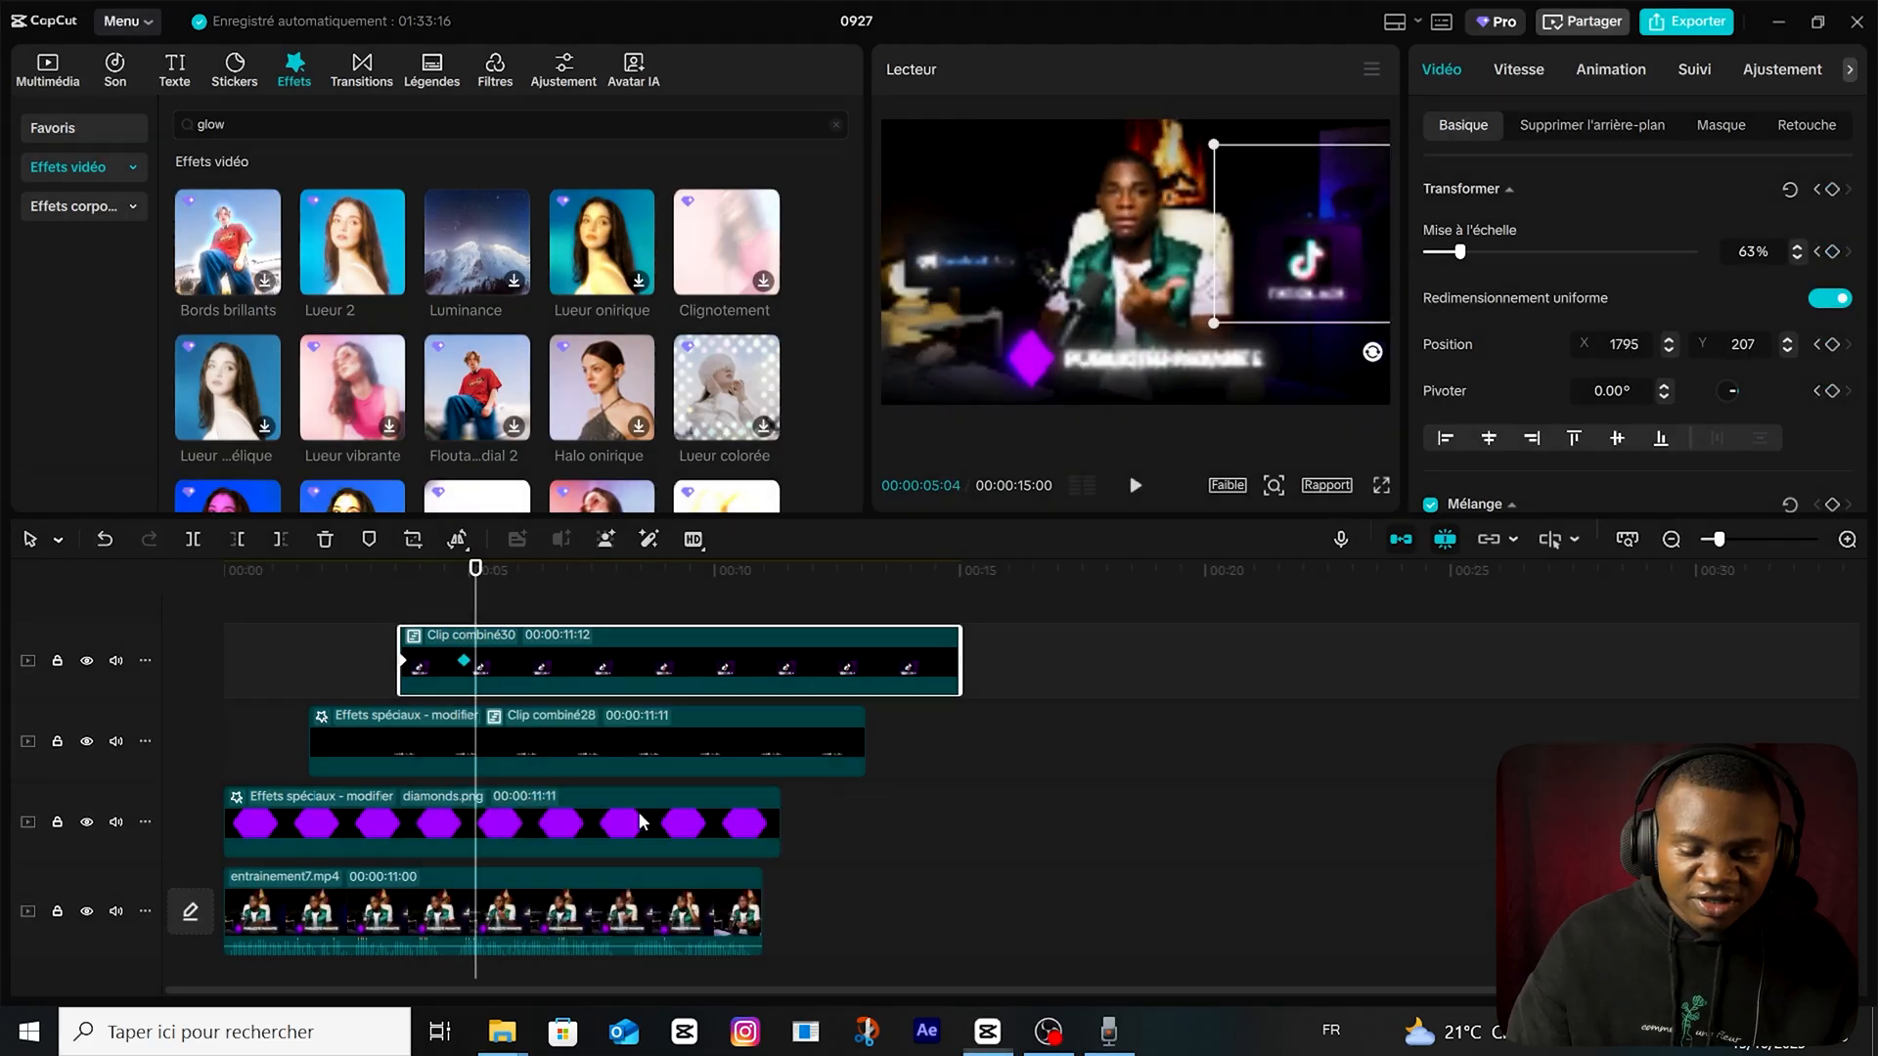
# Apply the cube ease-out preset curve to the TikTok card's slide-in keyframes.
pyautogui.click(640, 818)
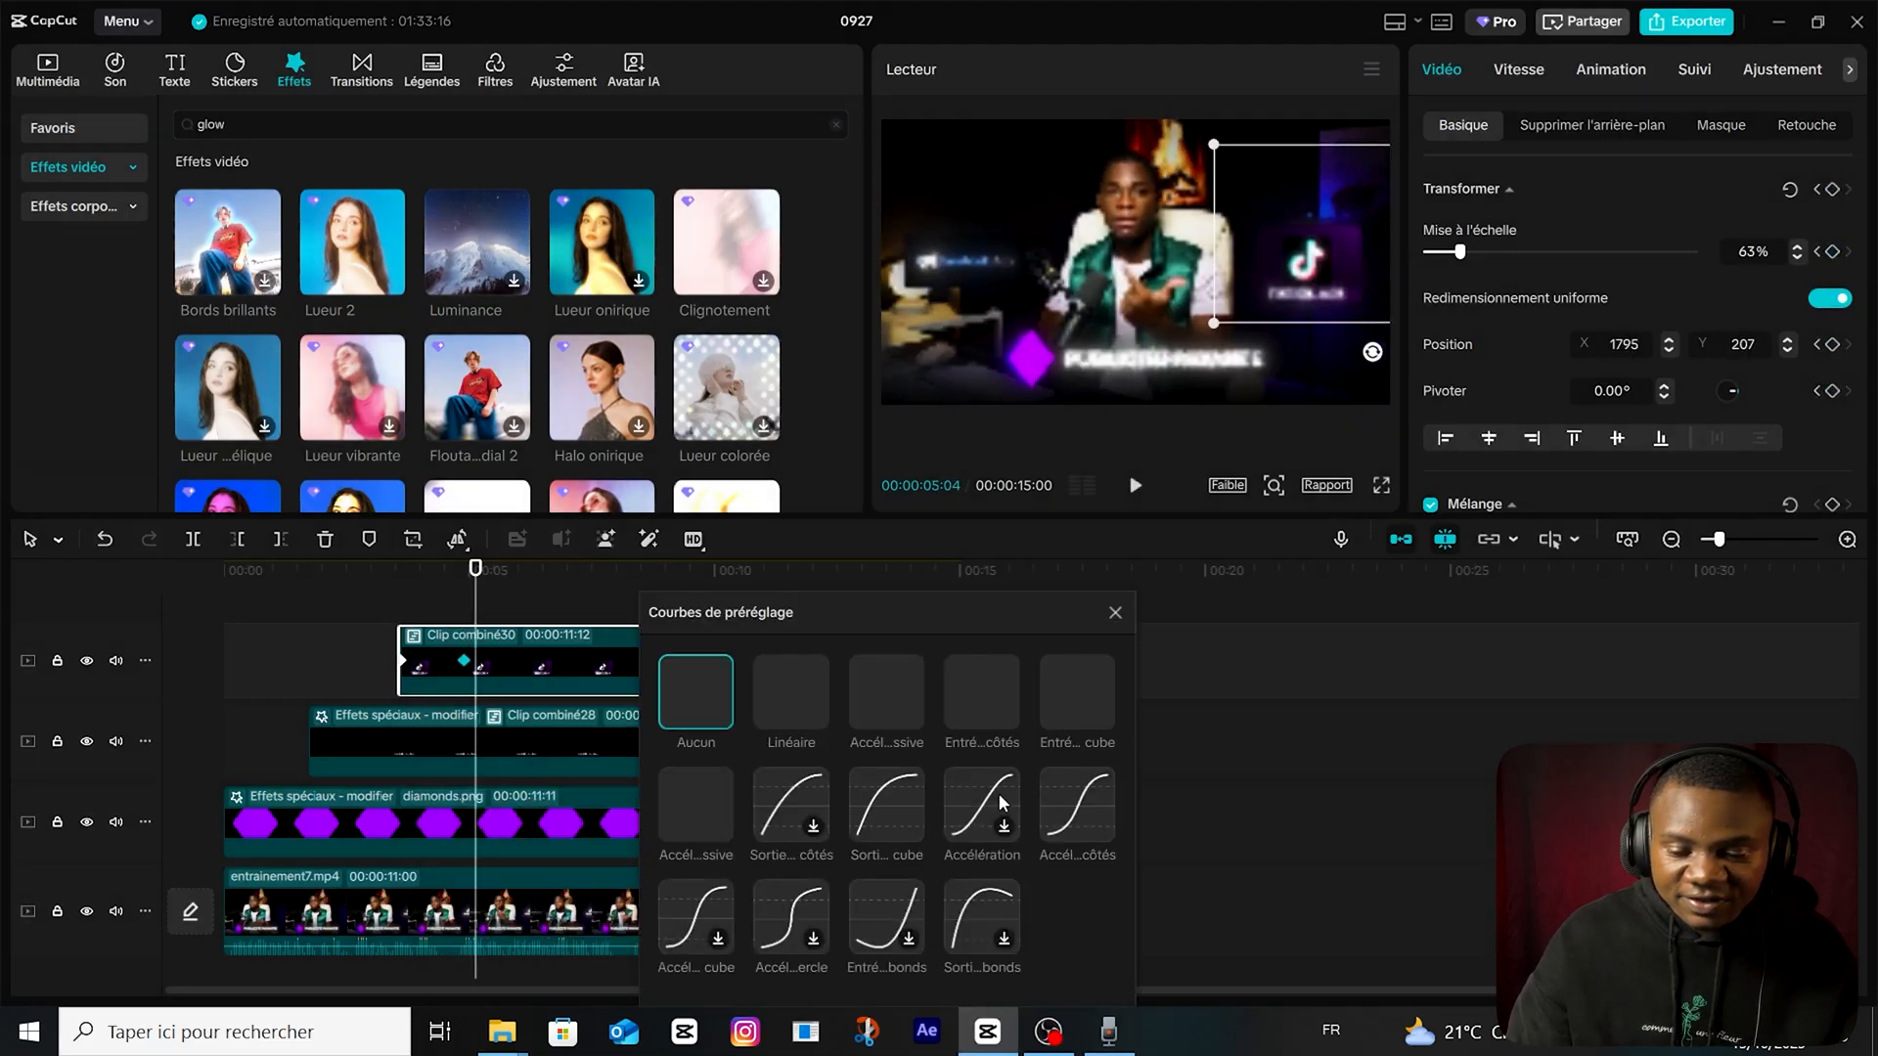
pyautogui.click(875, 808)
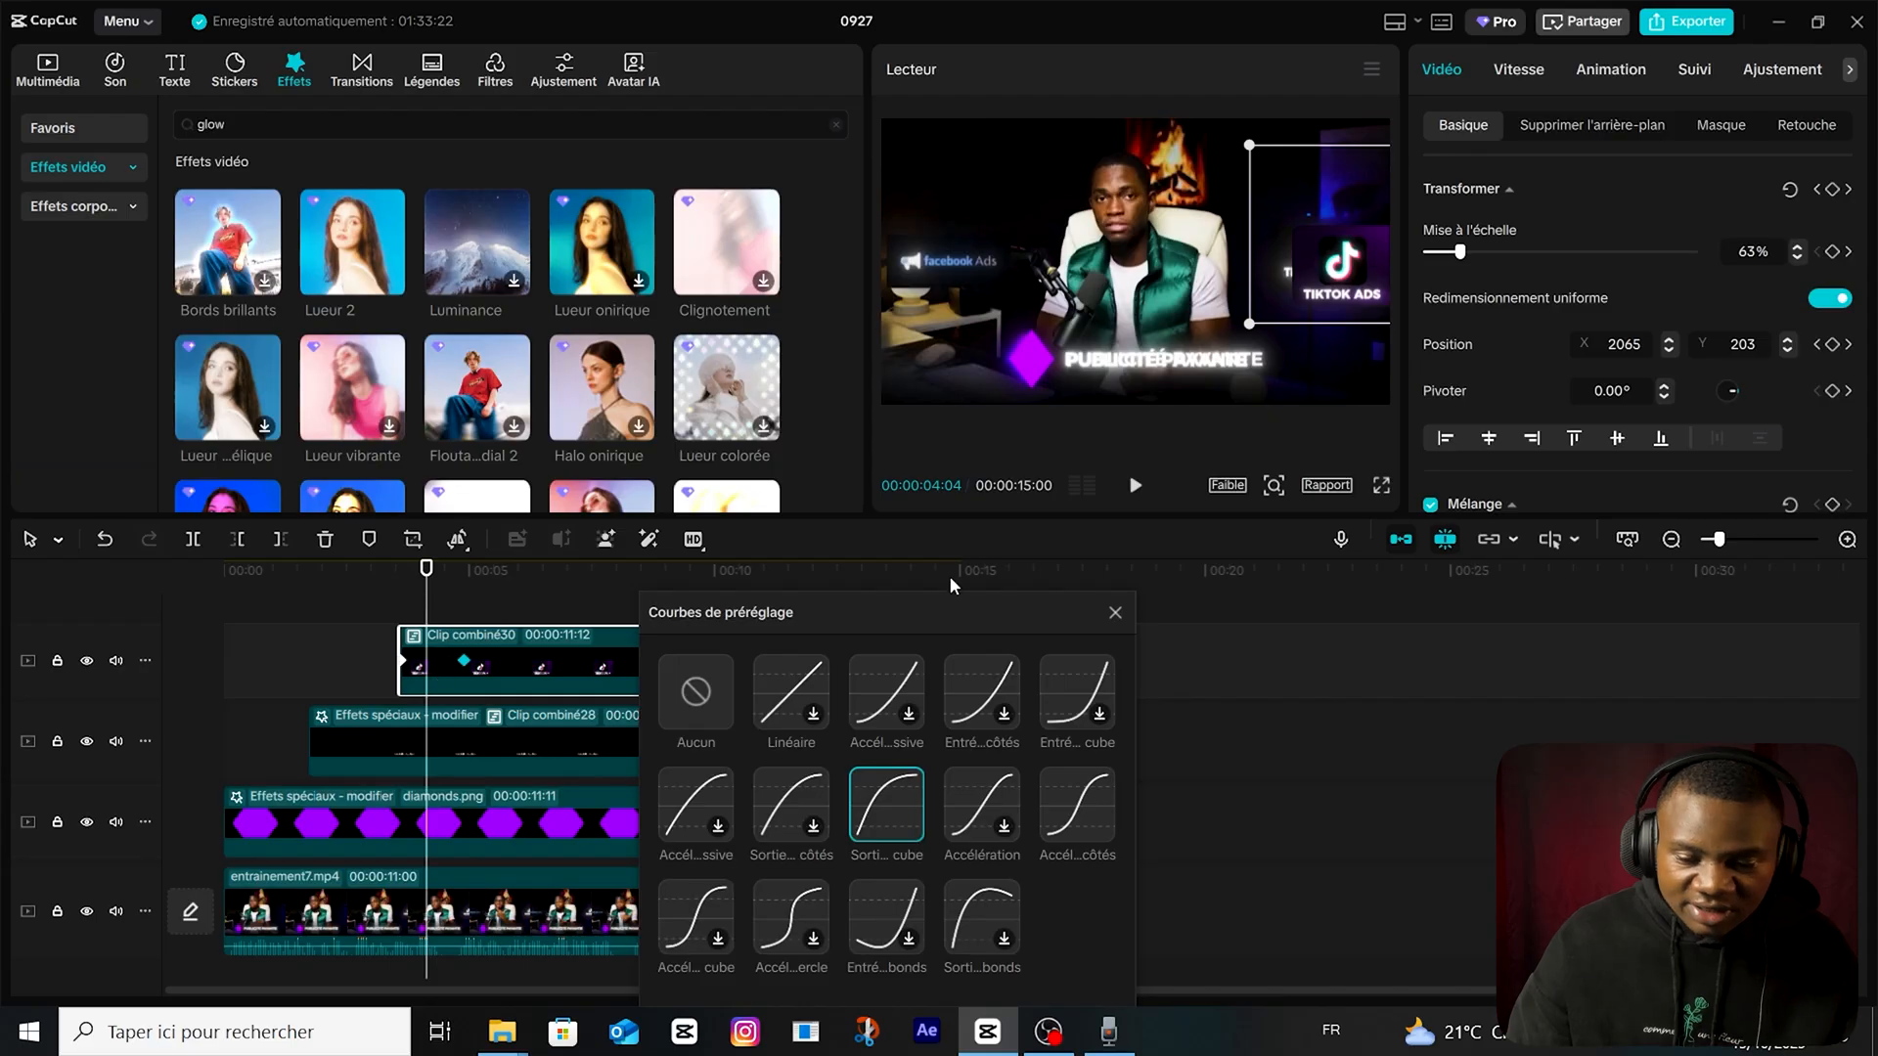
pyautogui.click(1115, 613)
# Bring the TikTok card's end keyframe closer to the clip start for a faster entrance and show all its curve presets.
pyautogui.scroll(4, 431, 683)
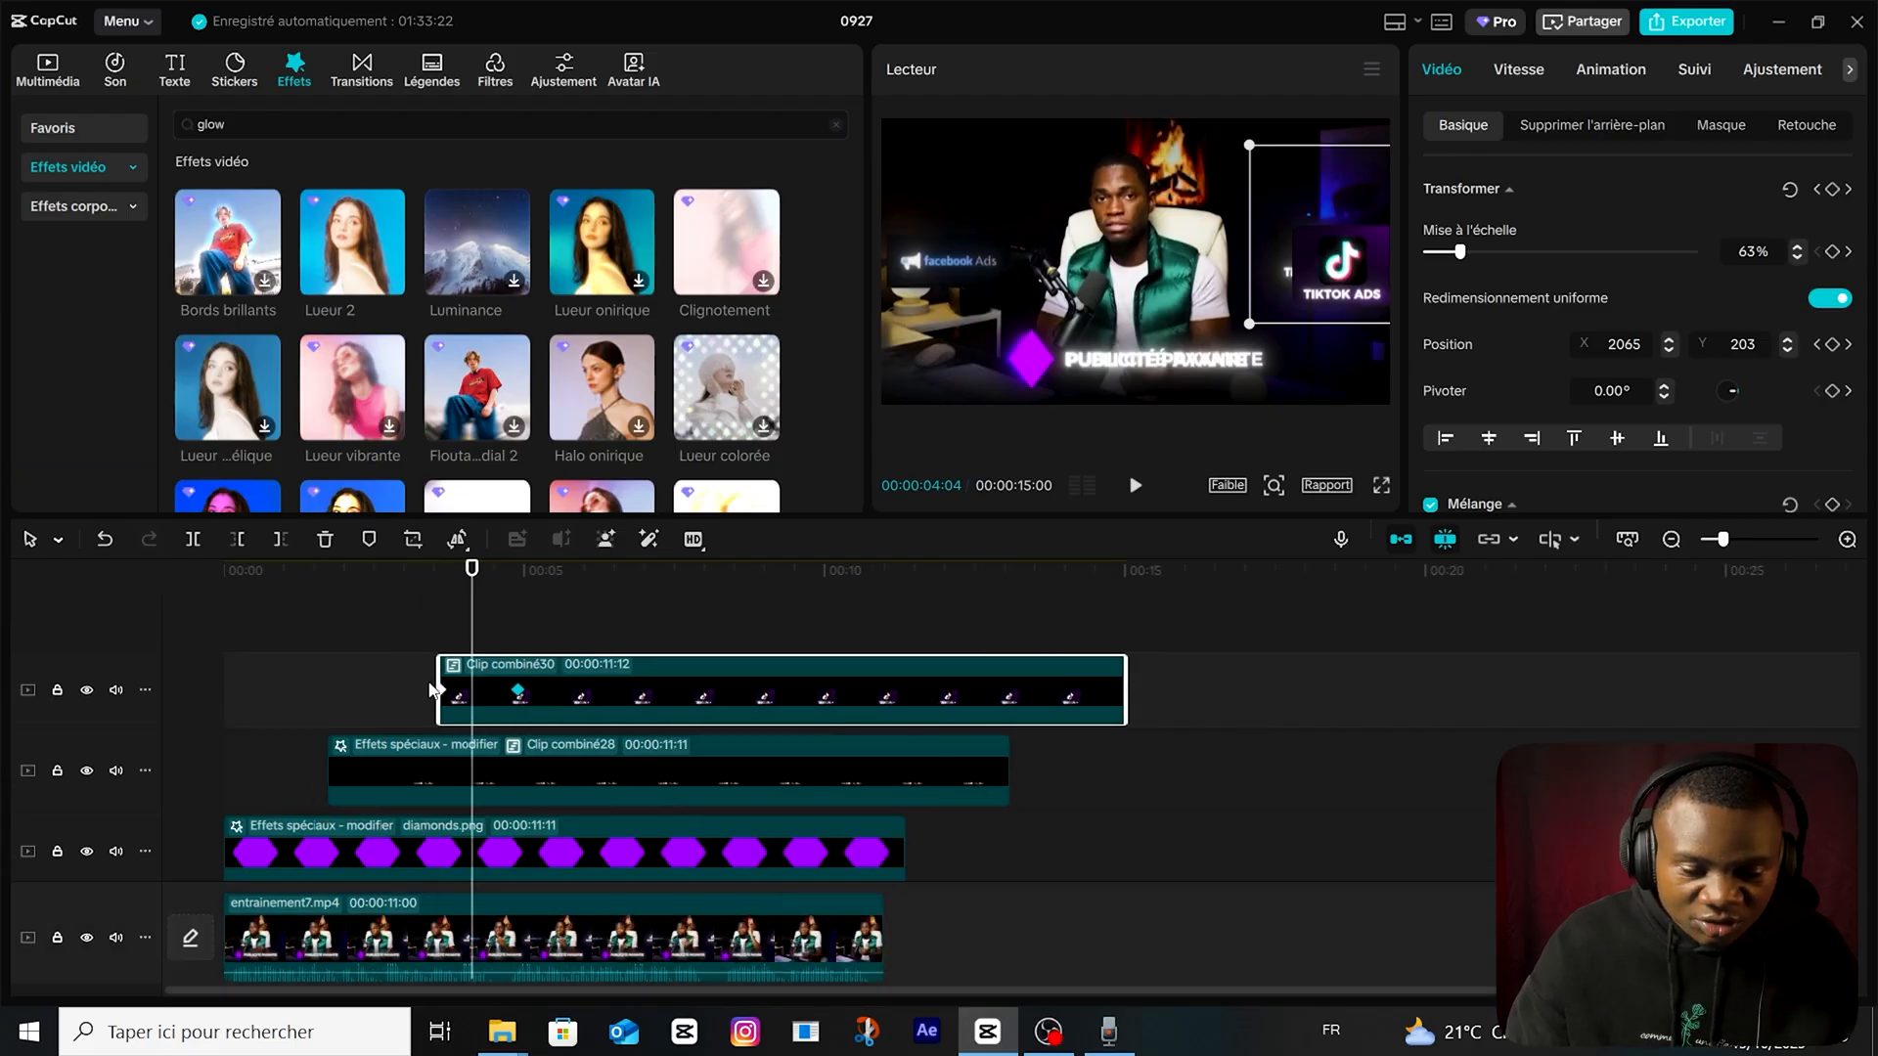
pyautogui.moveTo(640, 696); pyautogui.dragTo(548, 688)
pyautogui.rightClick(549, 689)
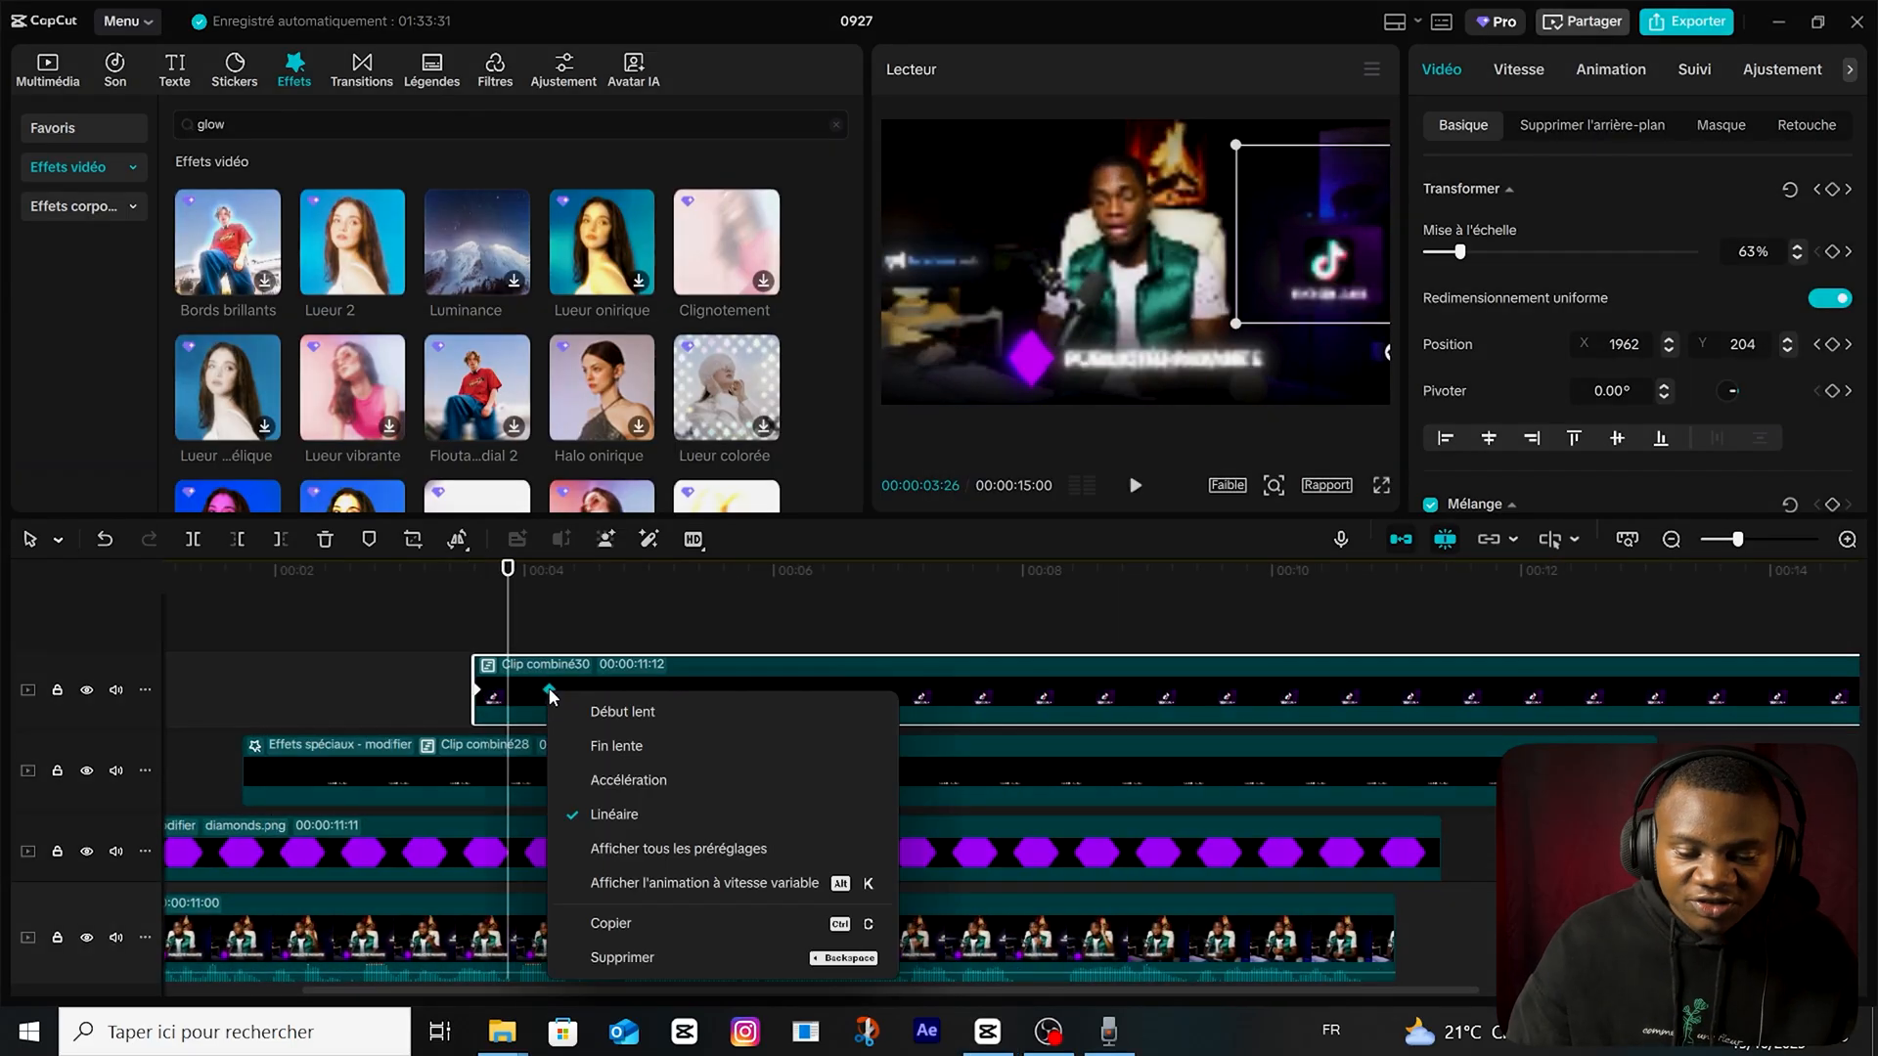
pyautogui.click(773, 859)
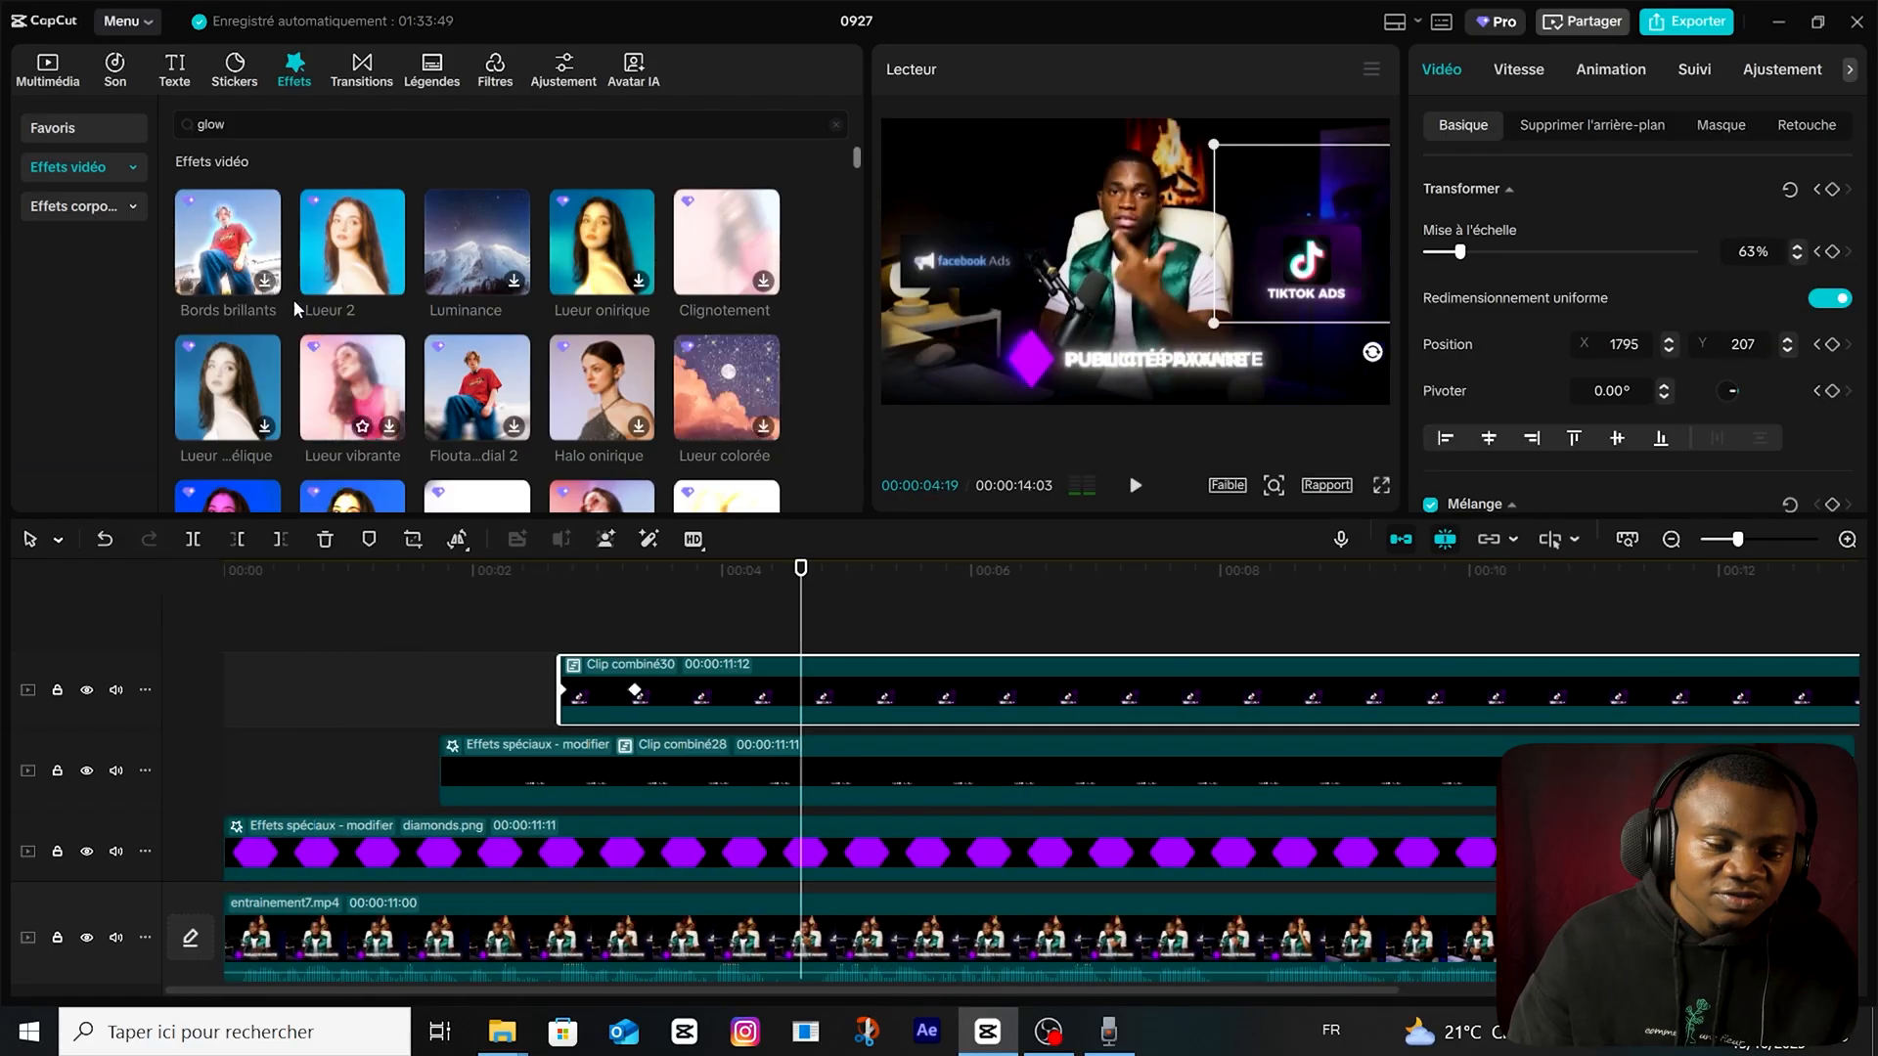
# Add wp3316084.jpg on a new top track and apply a Rectangle mask with rounded corners, leaving a black card in front of the presenter.
pyautogui.click(47, 68)
pyautogui.moveTo(577, 366); pyautogui.dragTo(548, 606)
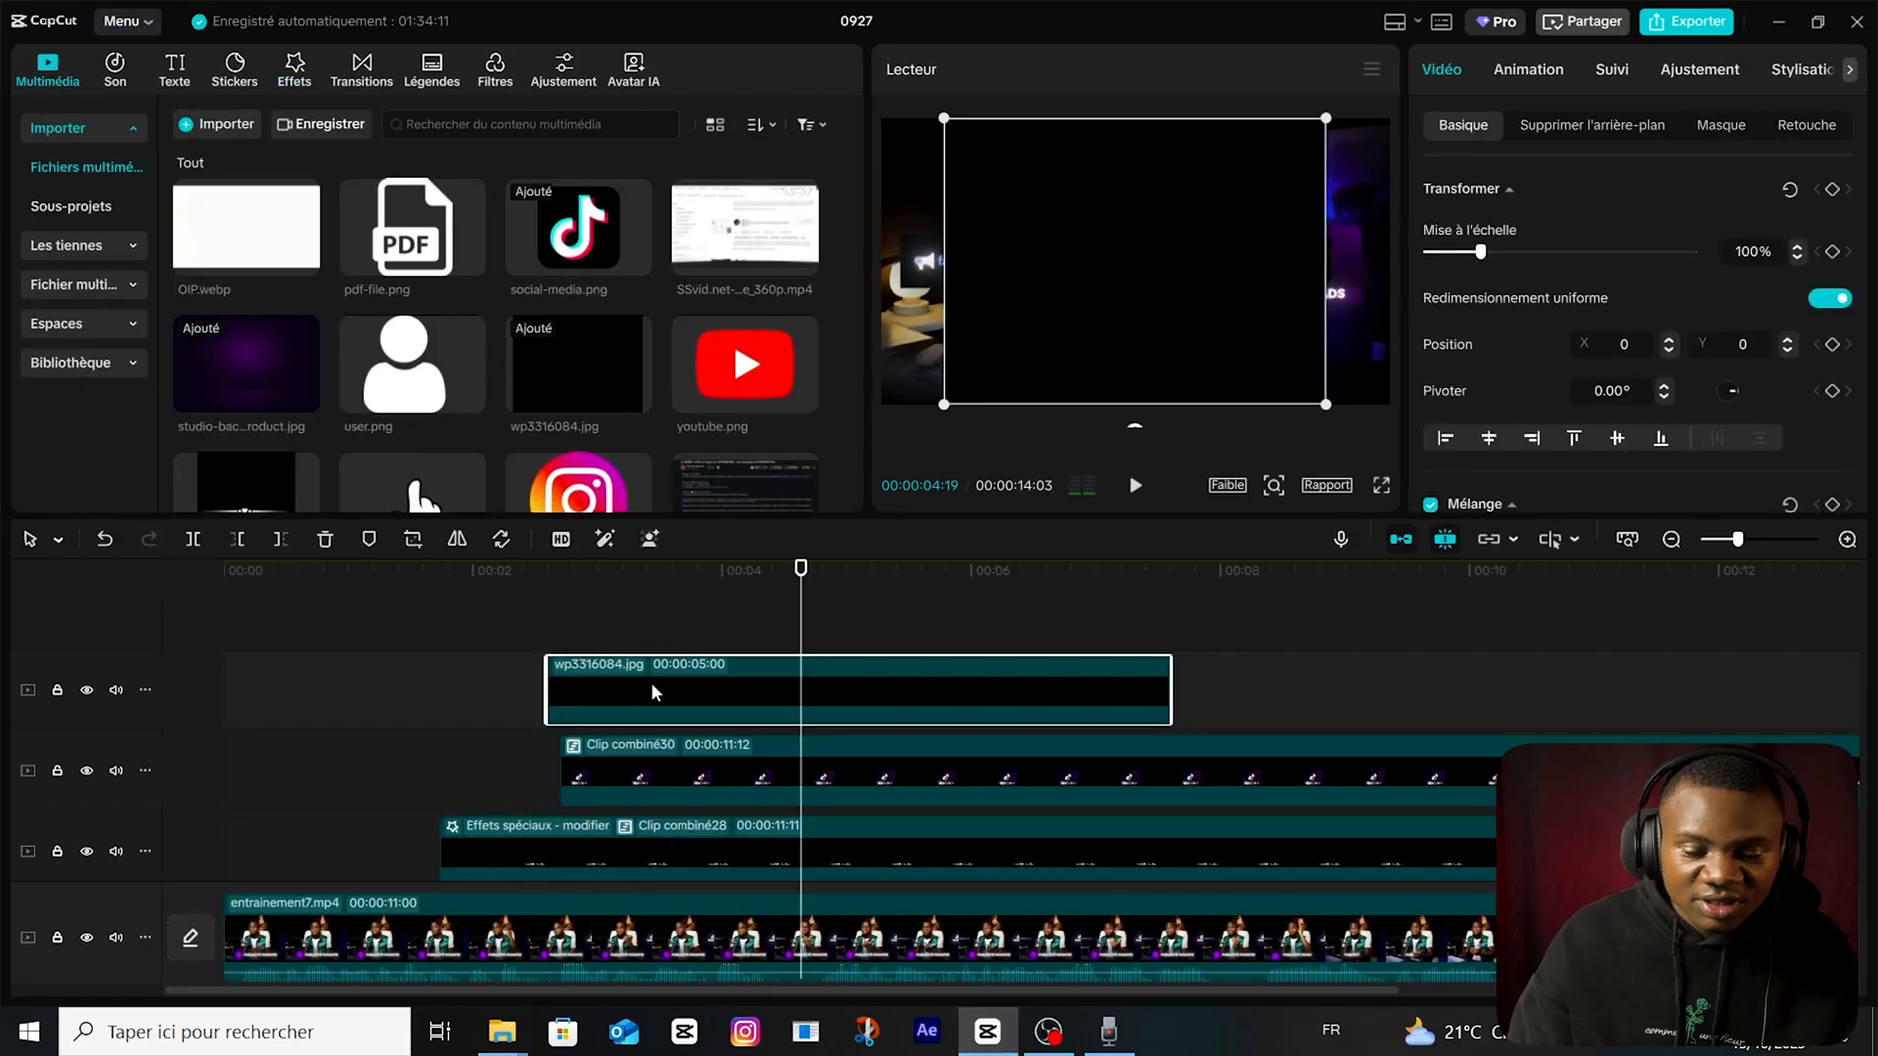
pyautogui.click(1728, 134)
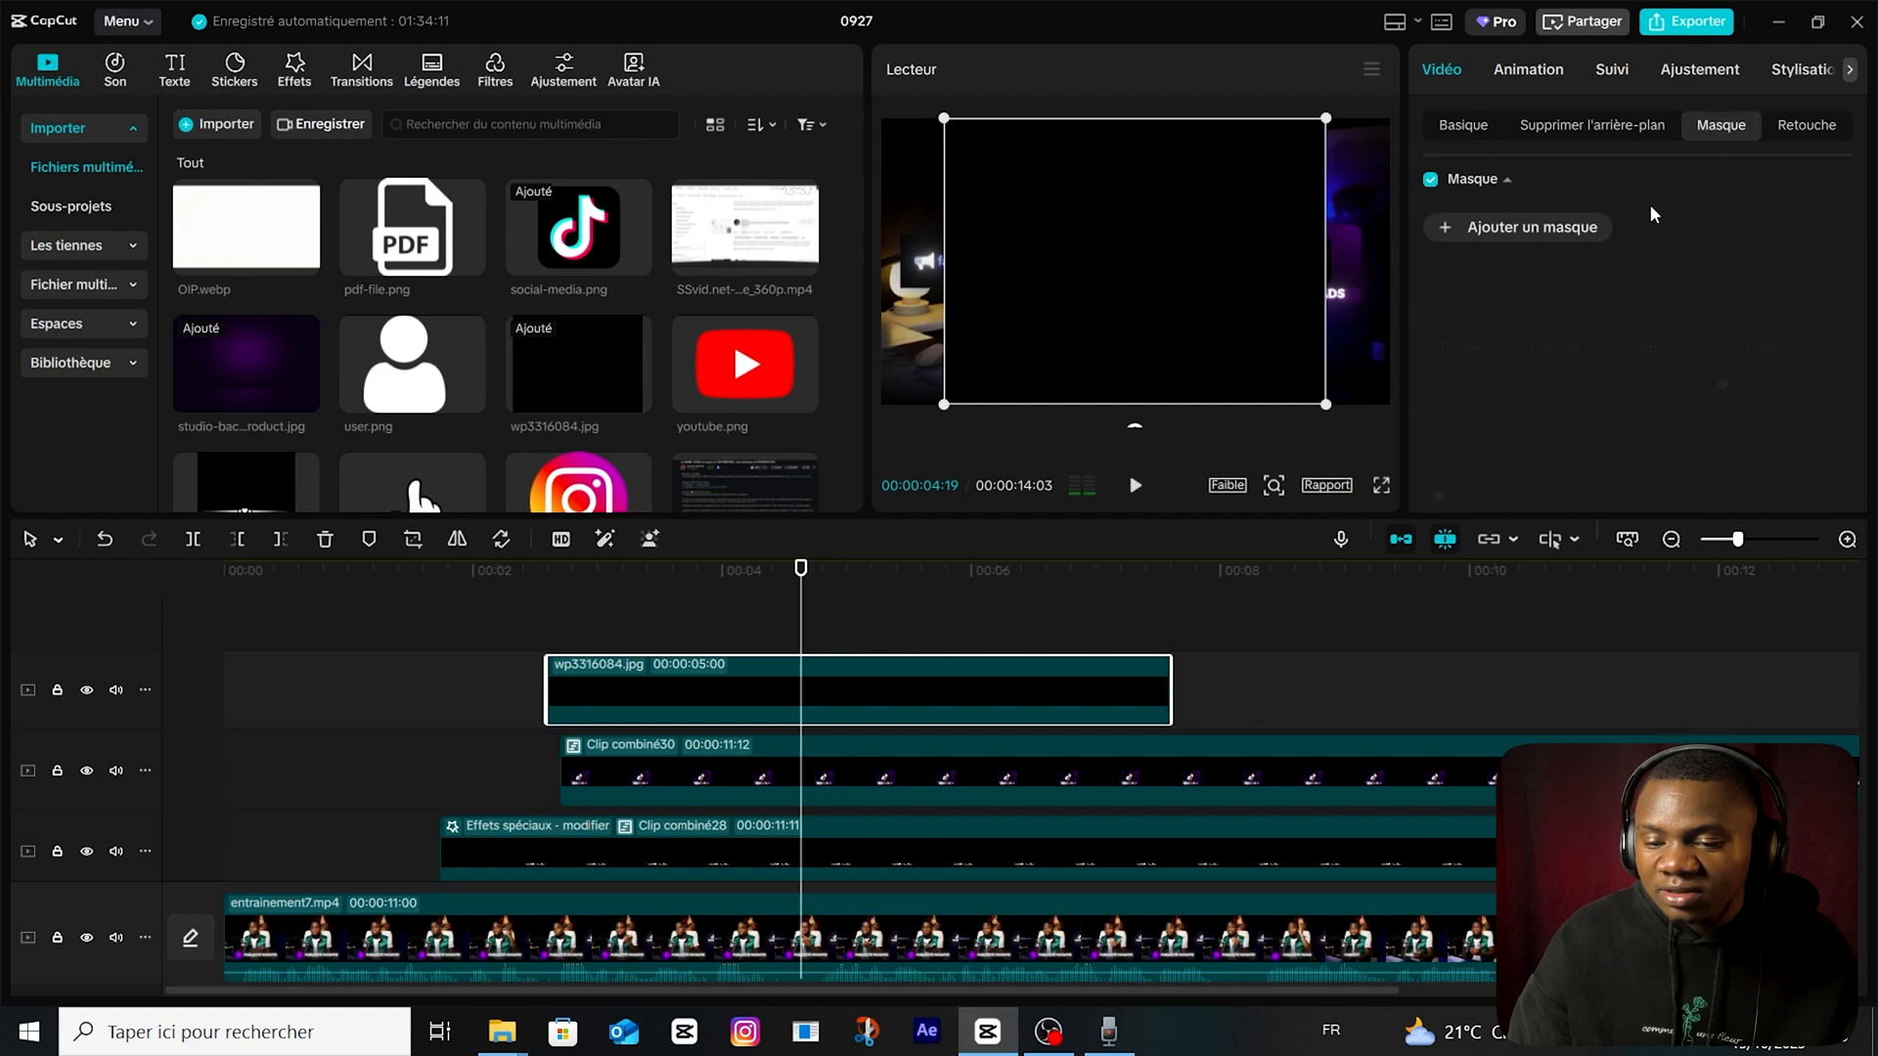
pyautogui.click(1565, 226)
pyautogui.moveTo(1136, 189); pyautogui.dragTo(1136, 215)
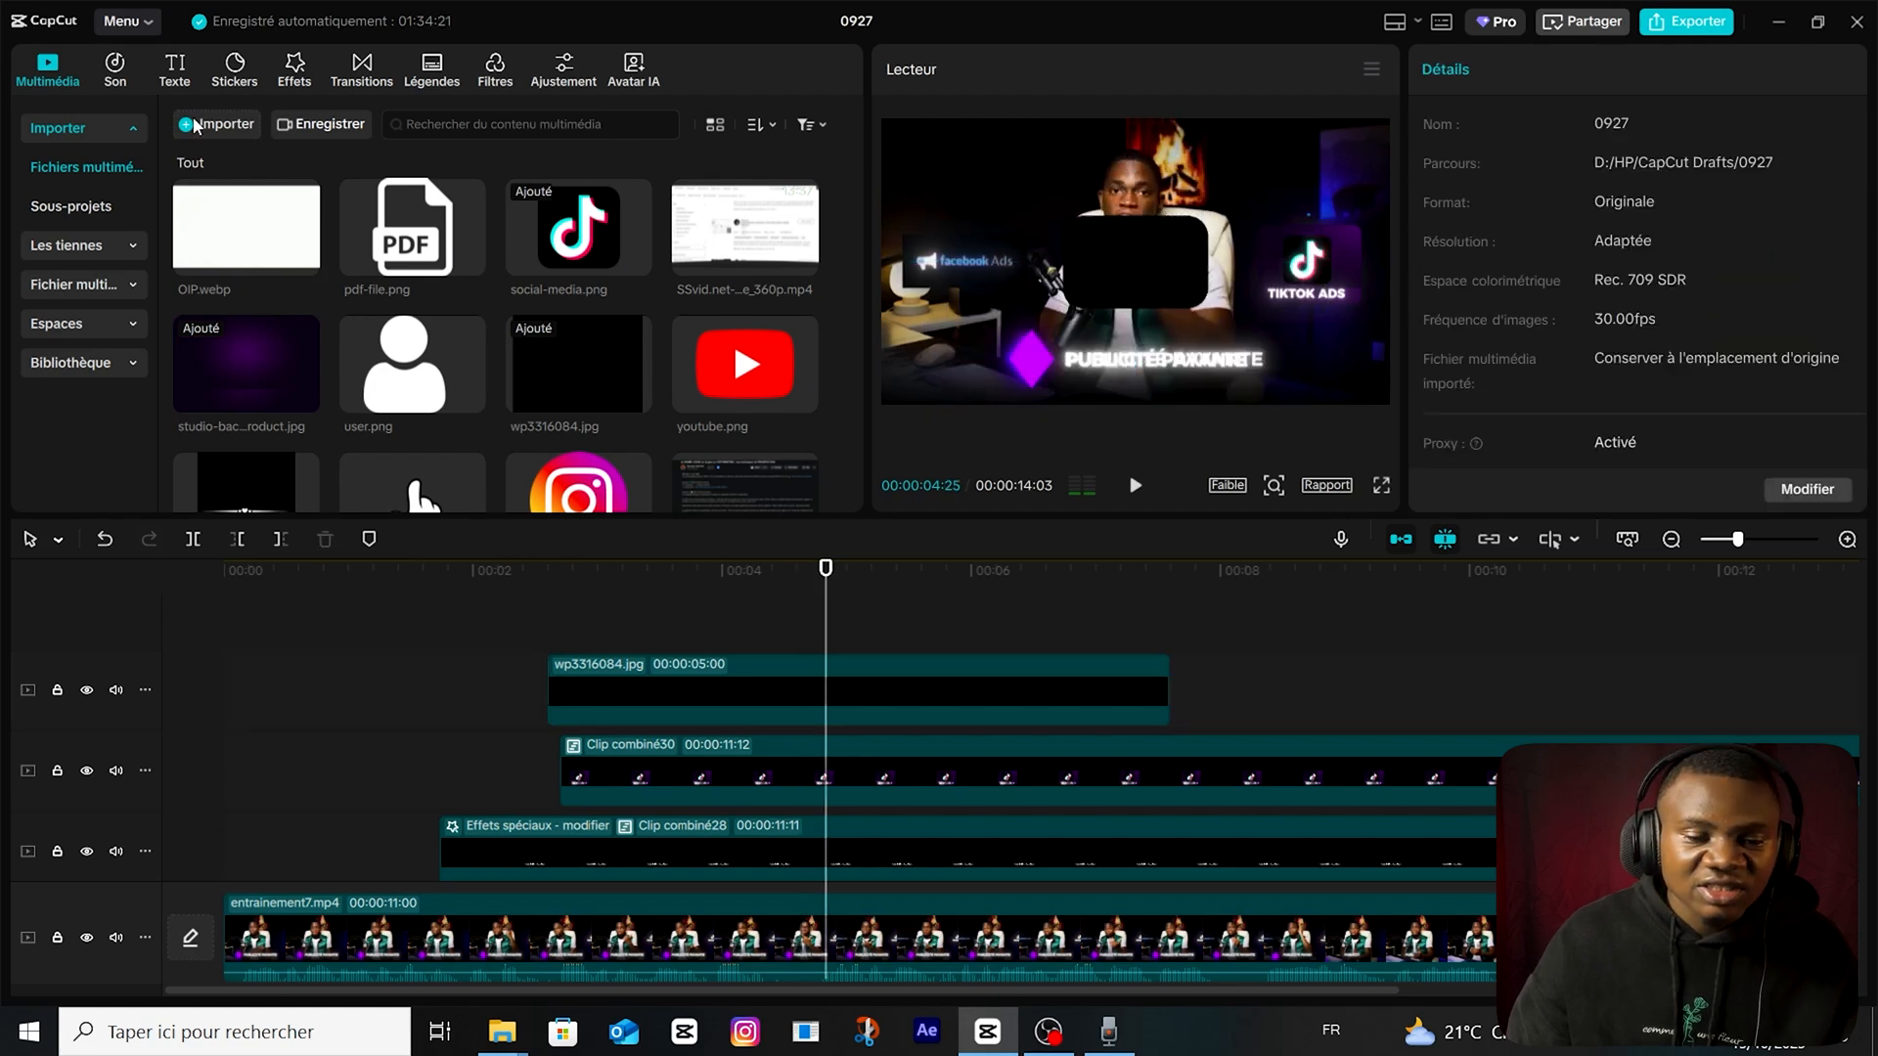
# Add a default text above the black card, match its end to the card's clip and enter "facebook ads".
pyautogui.click(175, 68)
pyautogui.moveTo(226, 161); pyautogui.dragTo(637, 645)
pyautogui.moveTo(1012, 667); pyautogui.dragTo(1170, 666)
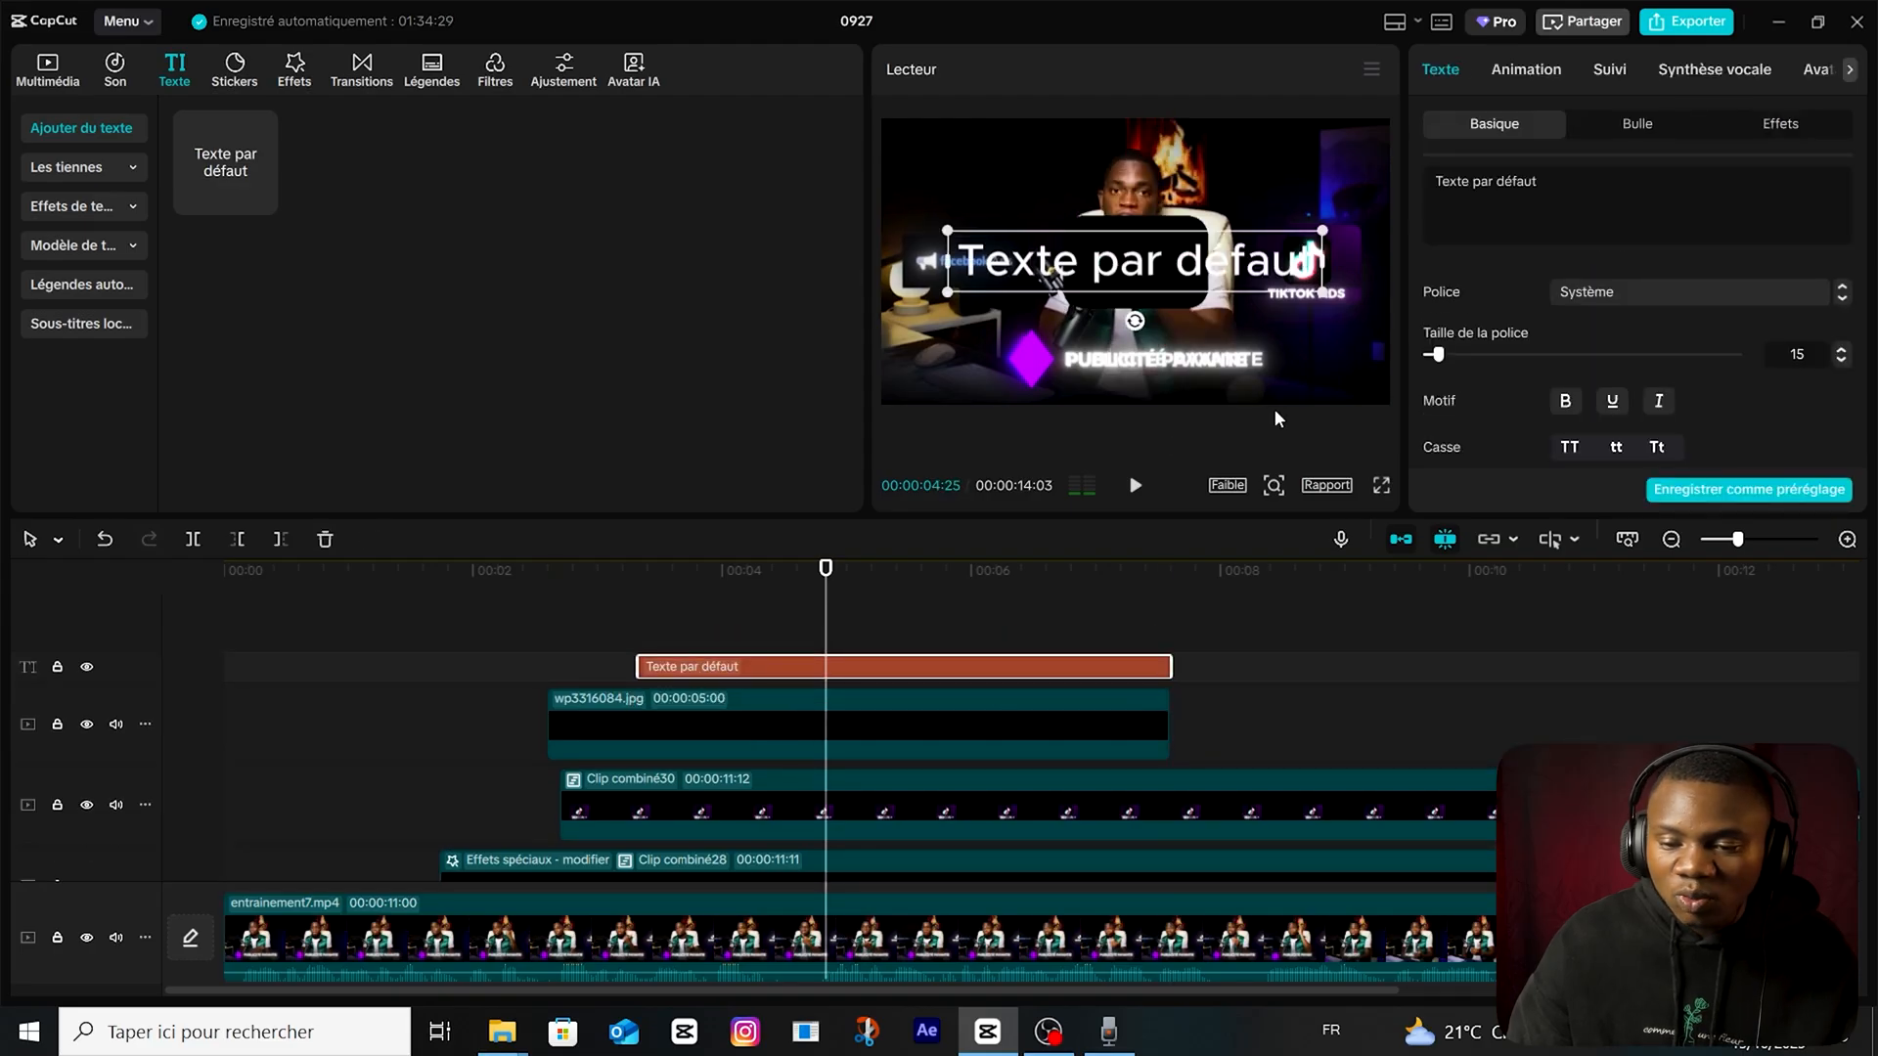
pyautogui.click(1562, 188)
pyautogui.hotkey('ctrl', 'a')
pyautogui.write('facebook ads')
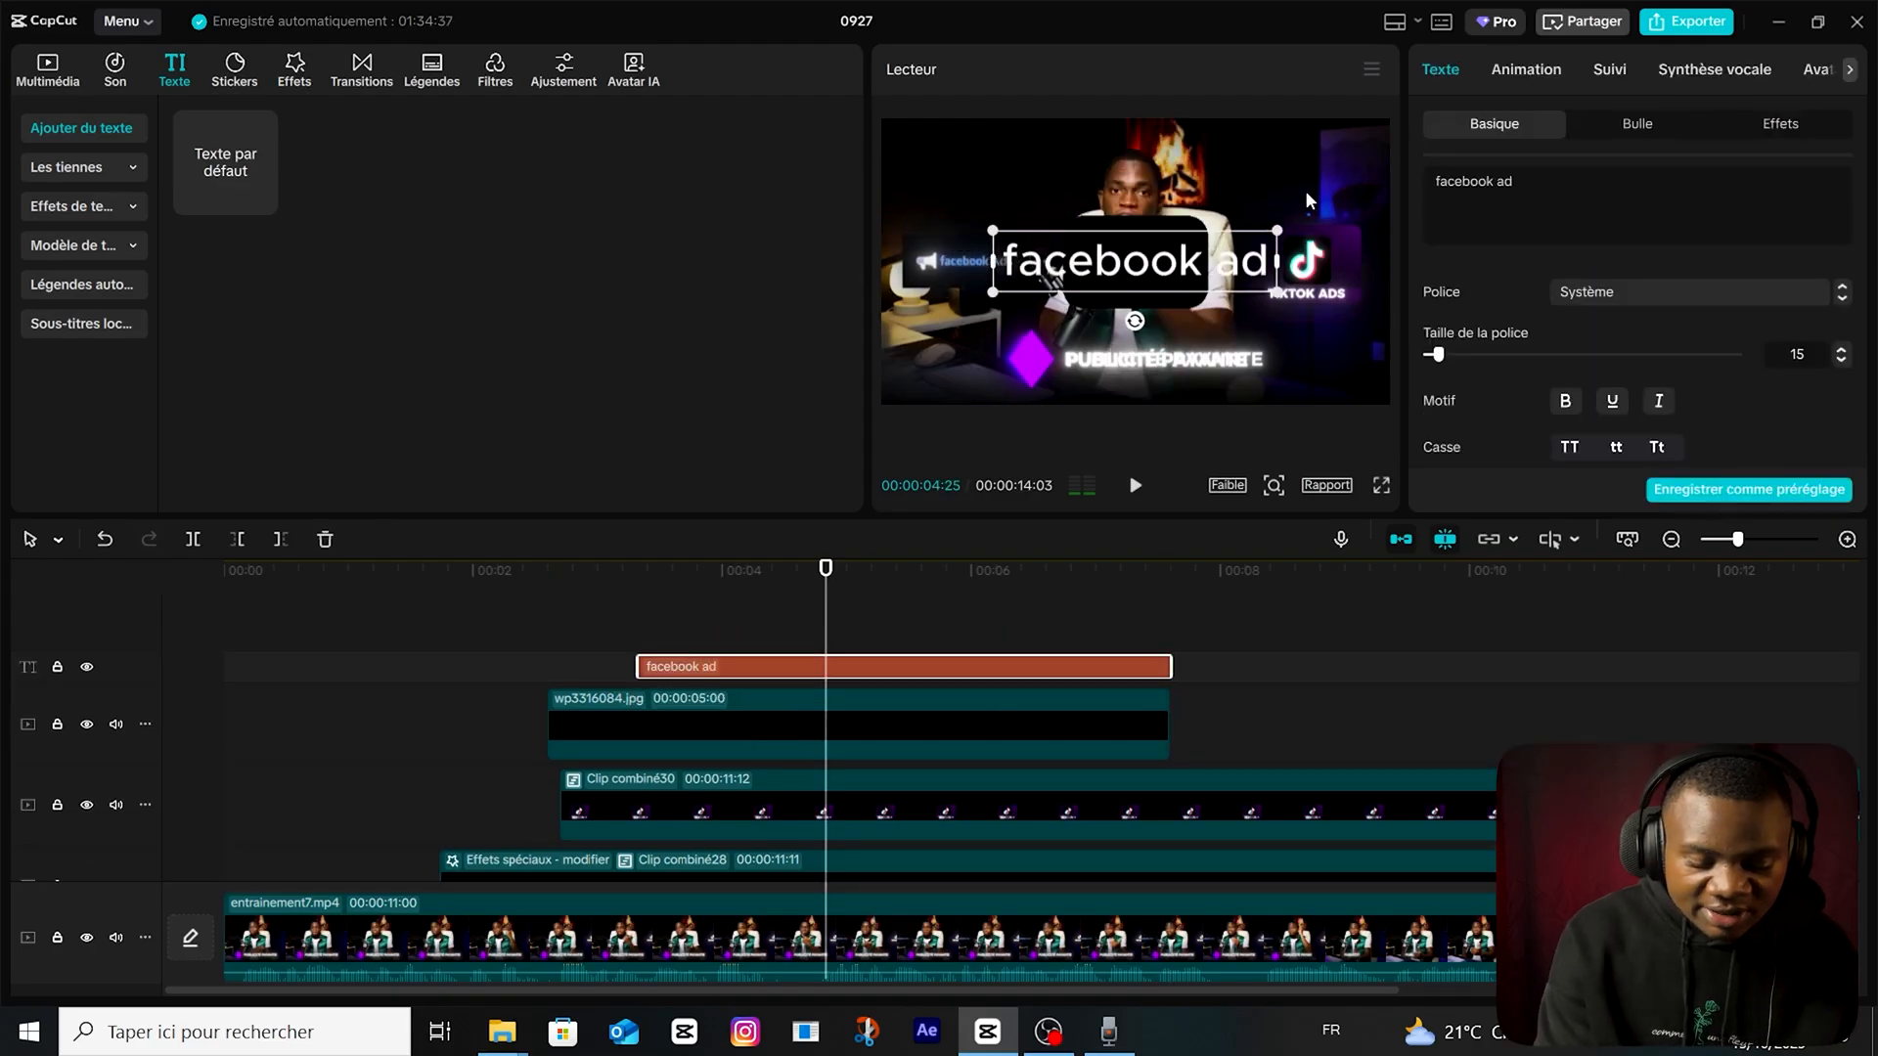
# Format the caption in Montserrat uppercase and shrink it to fit the lower part of the black card.
pyautogui.click(1663, 283)
pyautogui.click(1634, 257)
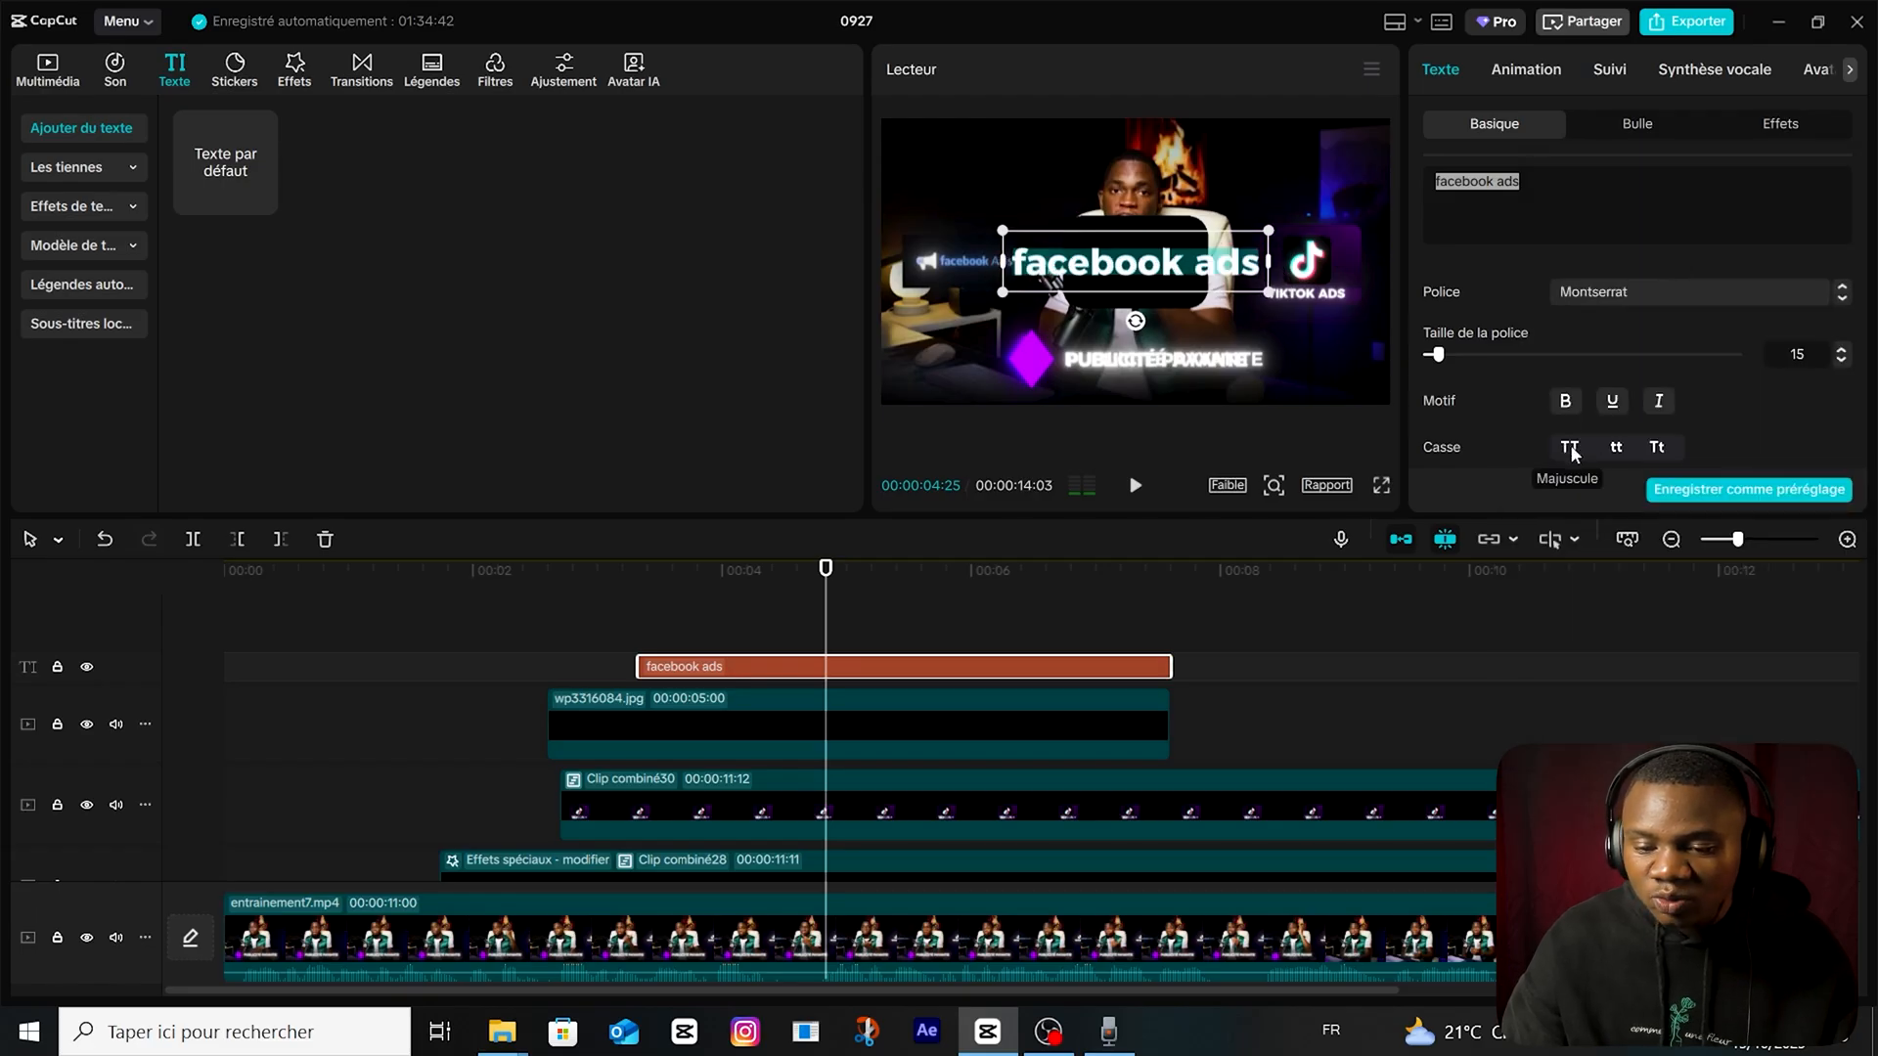
pyautogui.click(1569, 448)
pyautogui.moveTo(1275, 237); pyautogui.dragTo(1147, 291)
pyautogui.hotkey('alt', 'Tab')
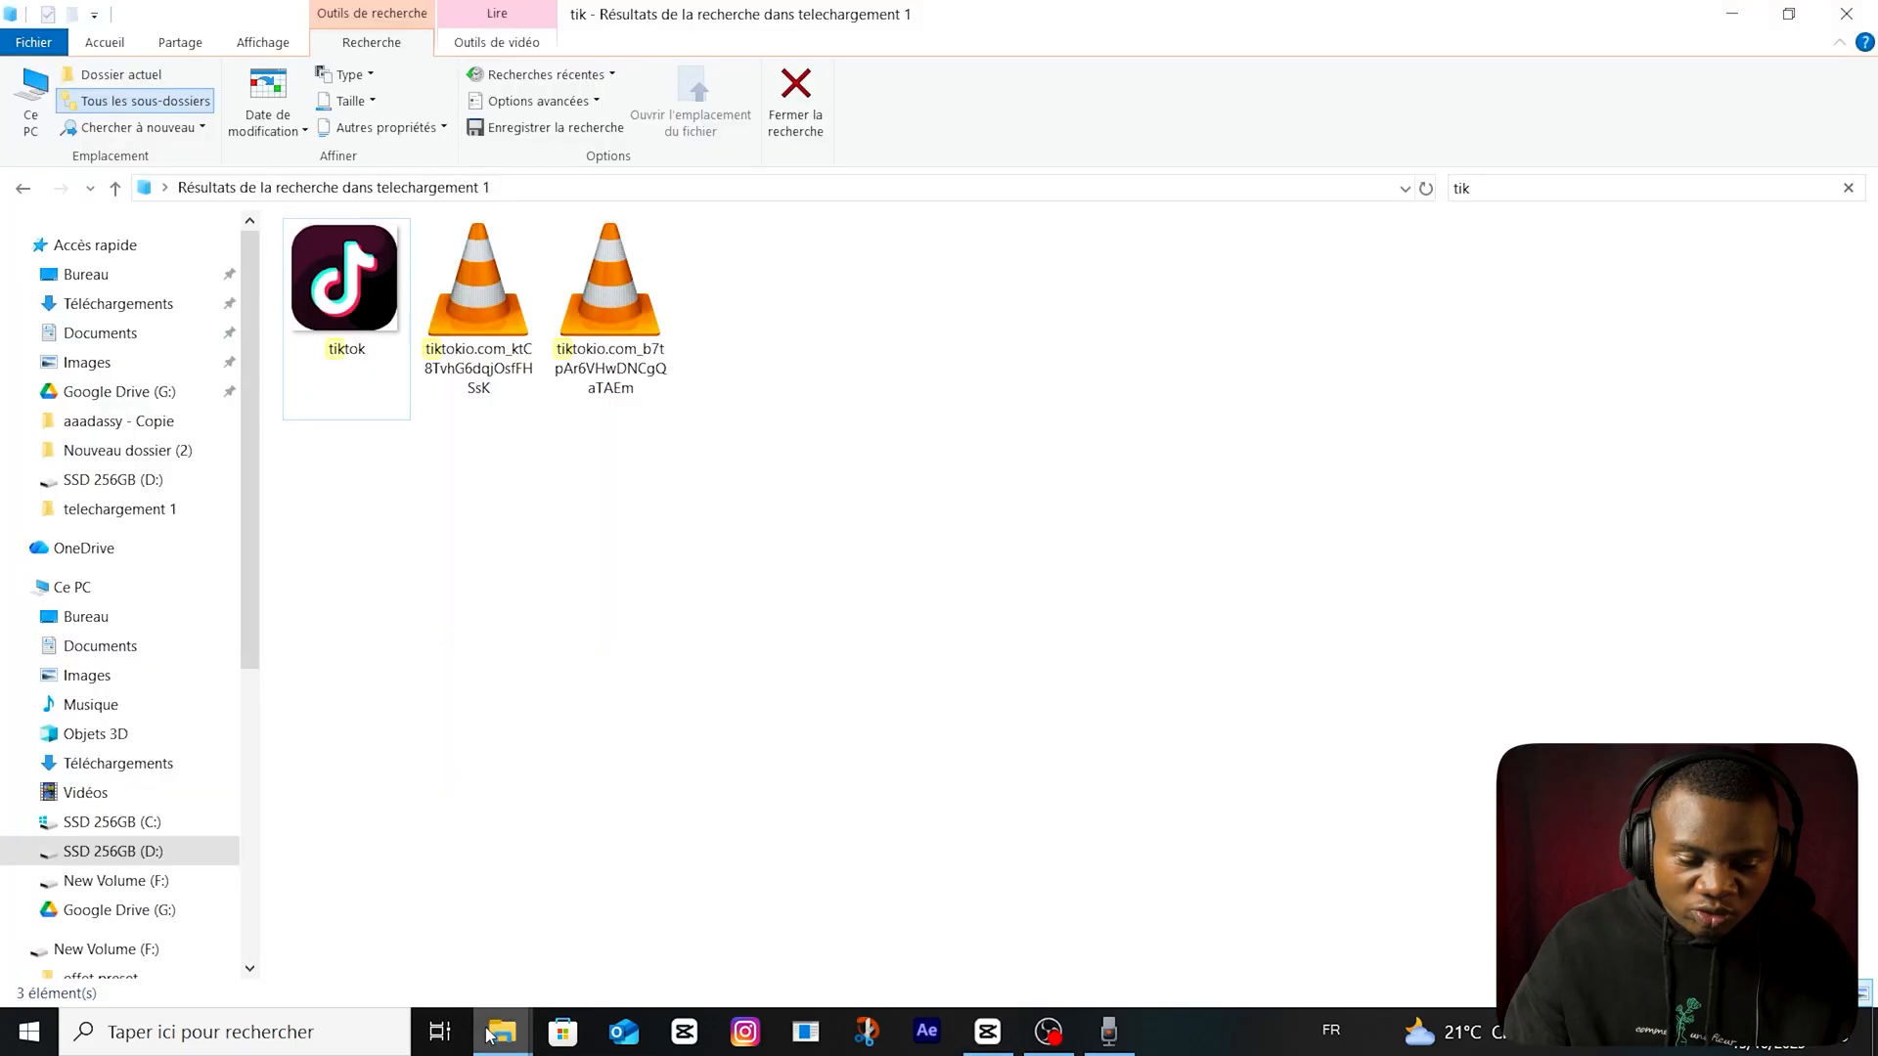
pyautogui.click(501, 1033)
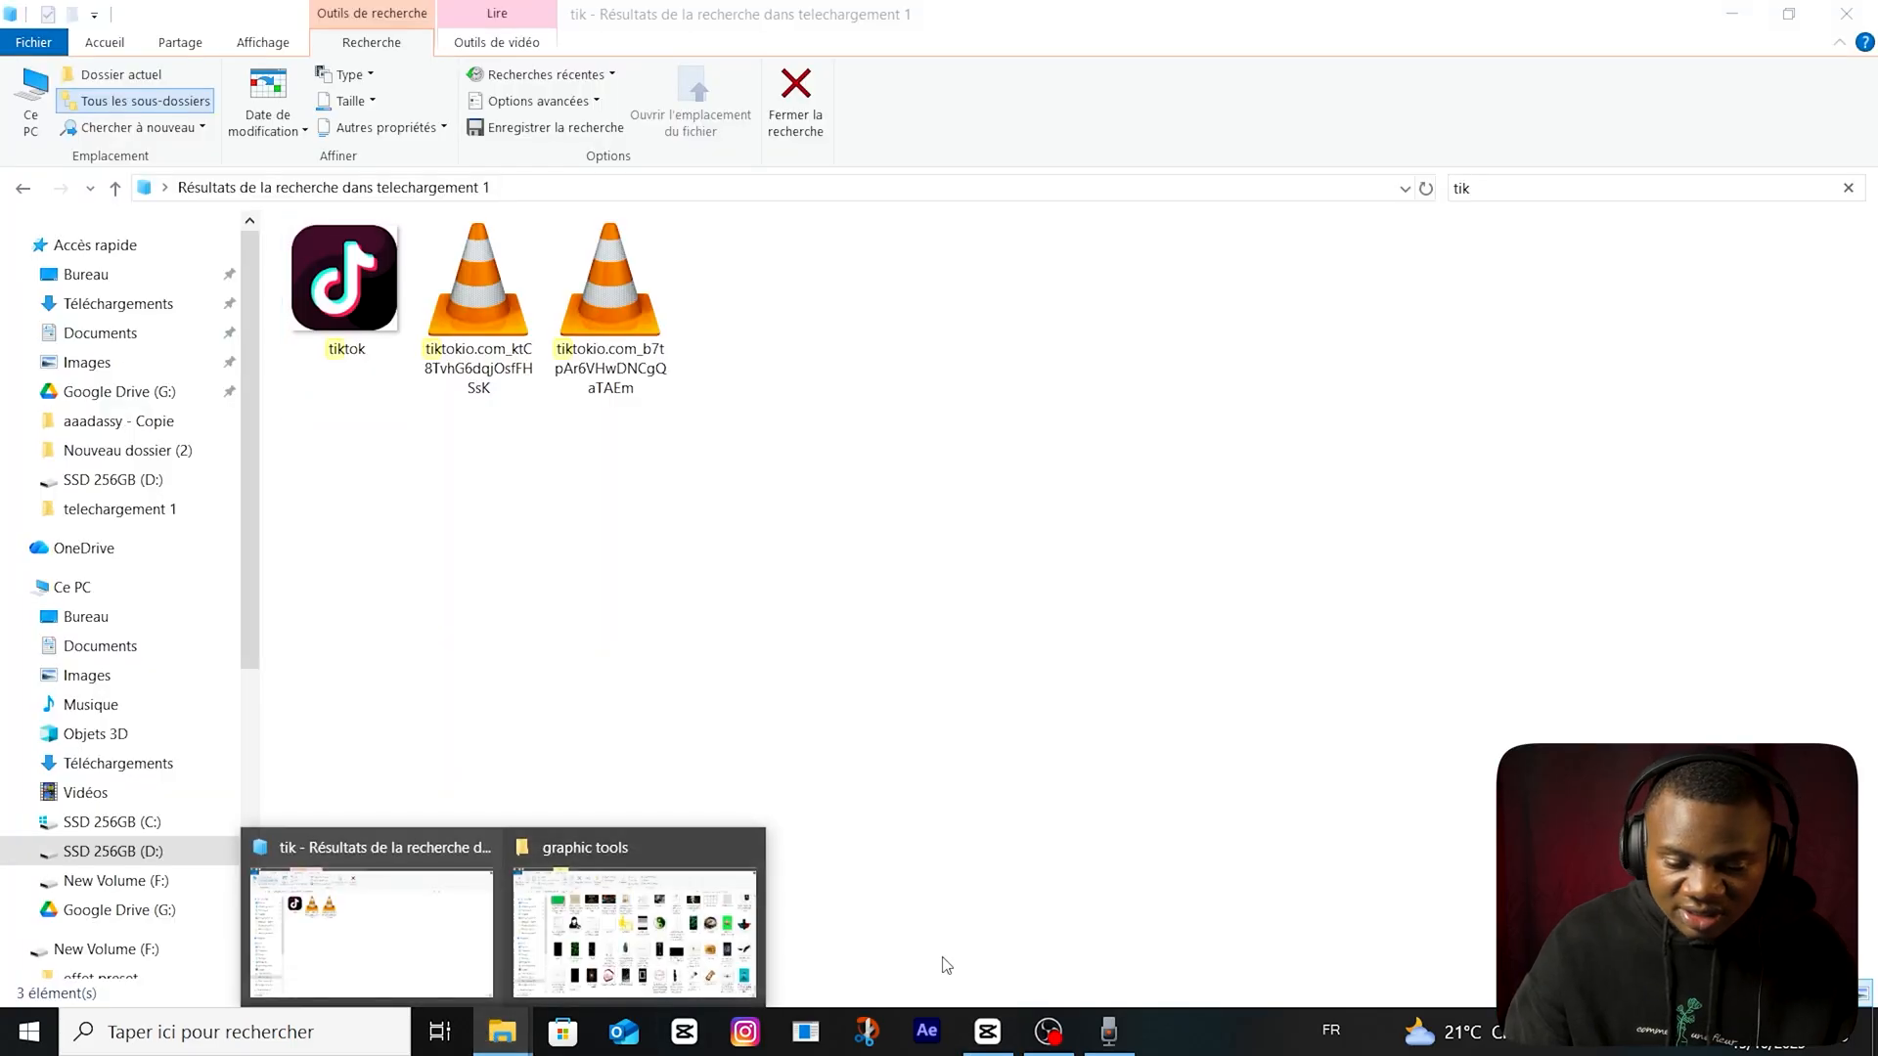
pyautogui.click(987, 1032)
# Add facebook.png on a new top track, with the logo above the FACEBOOK ADS caption.
pyautogui.scroll(-10, 425, 425)
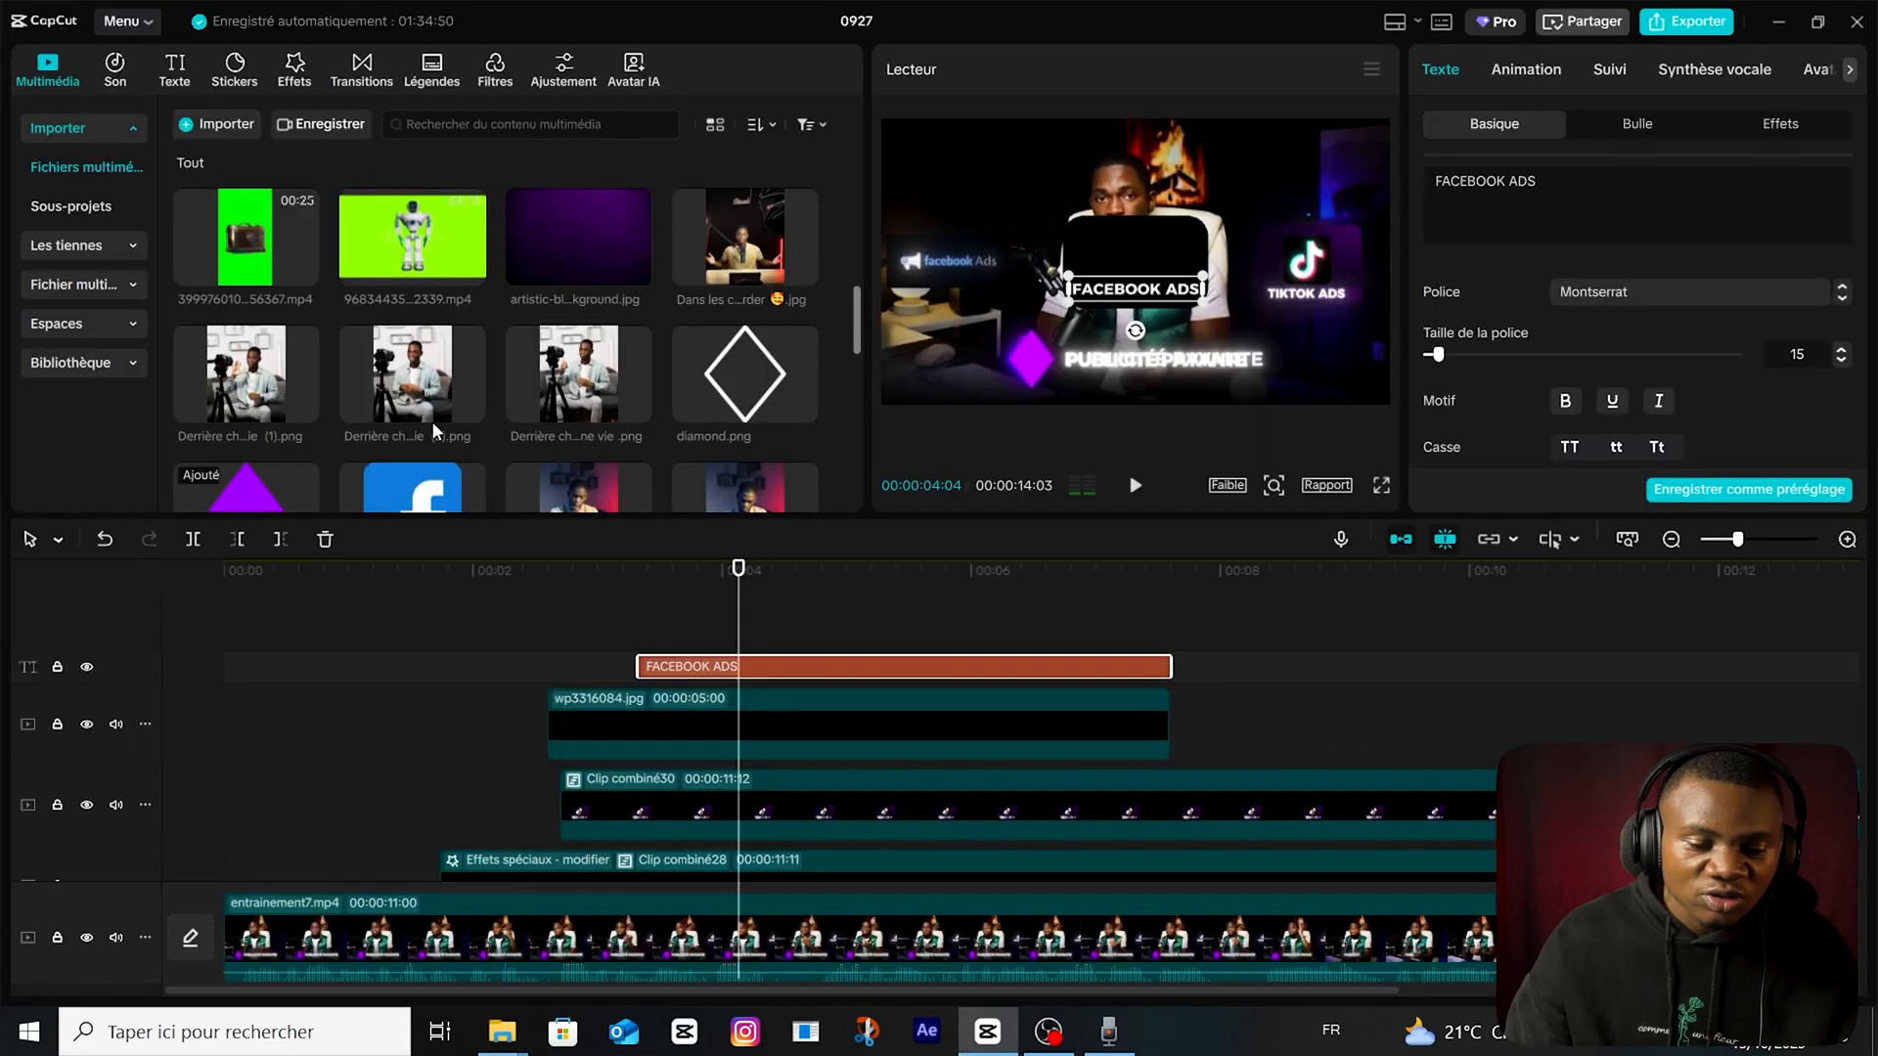
pyautogui.moveTo(407, 293); pyautogui.dragTo(684, 692)
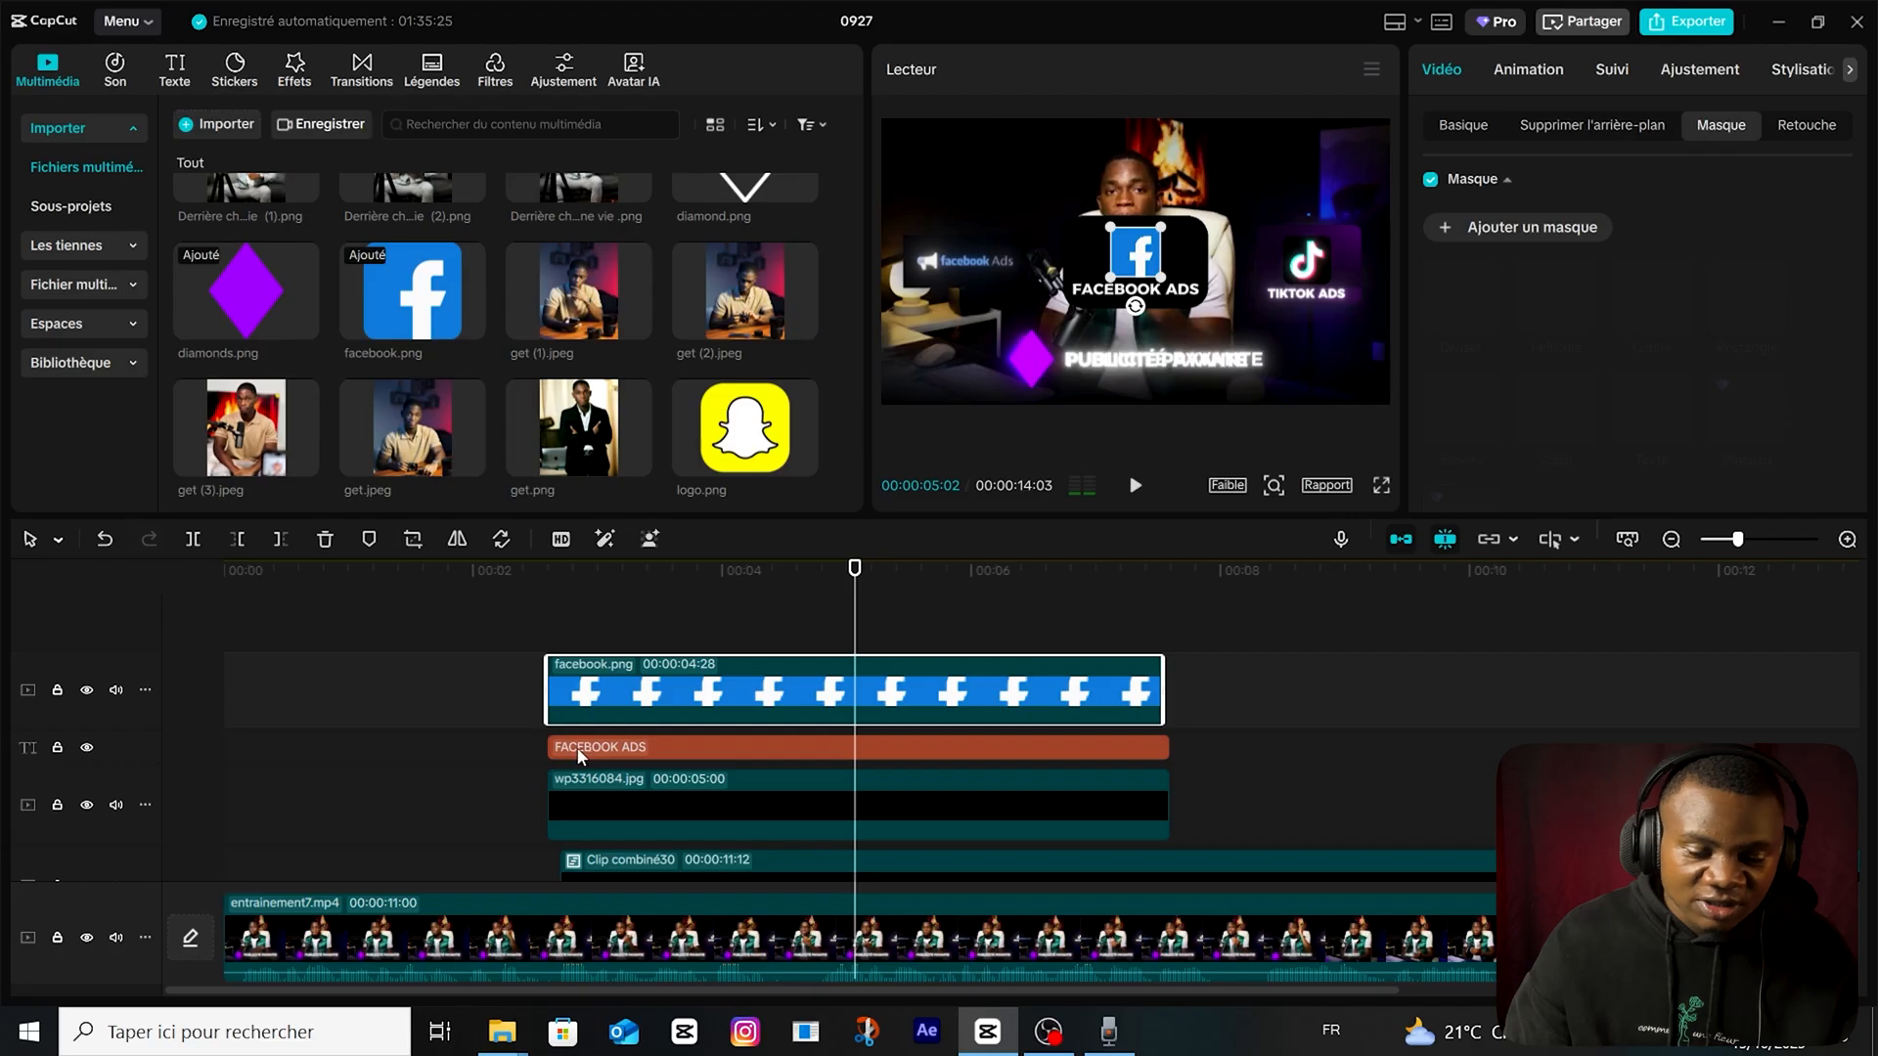
# Turn the FACEBOOK ADS text into a compound clip and apply the Lueur 2 effect to it.
pyautogui.click(591, 751)
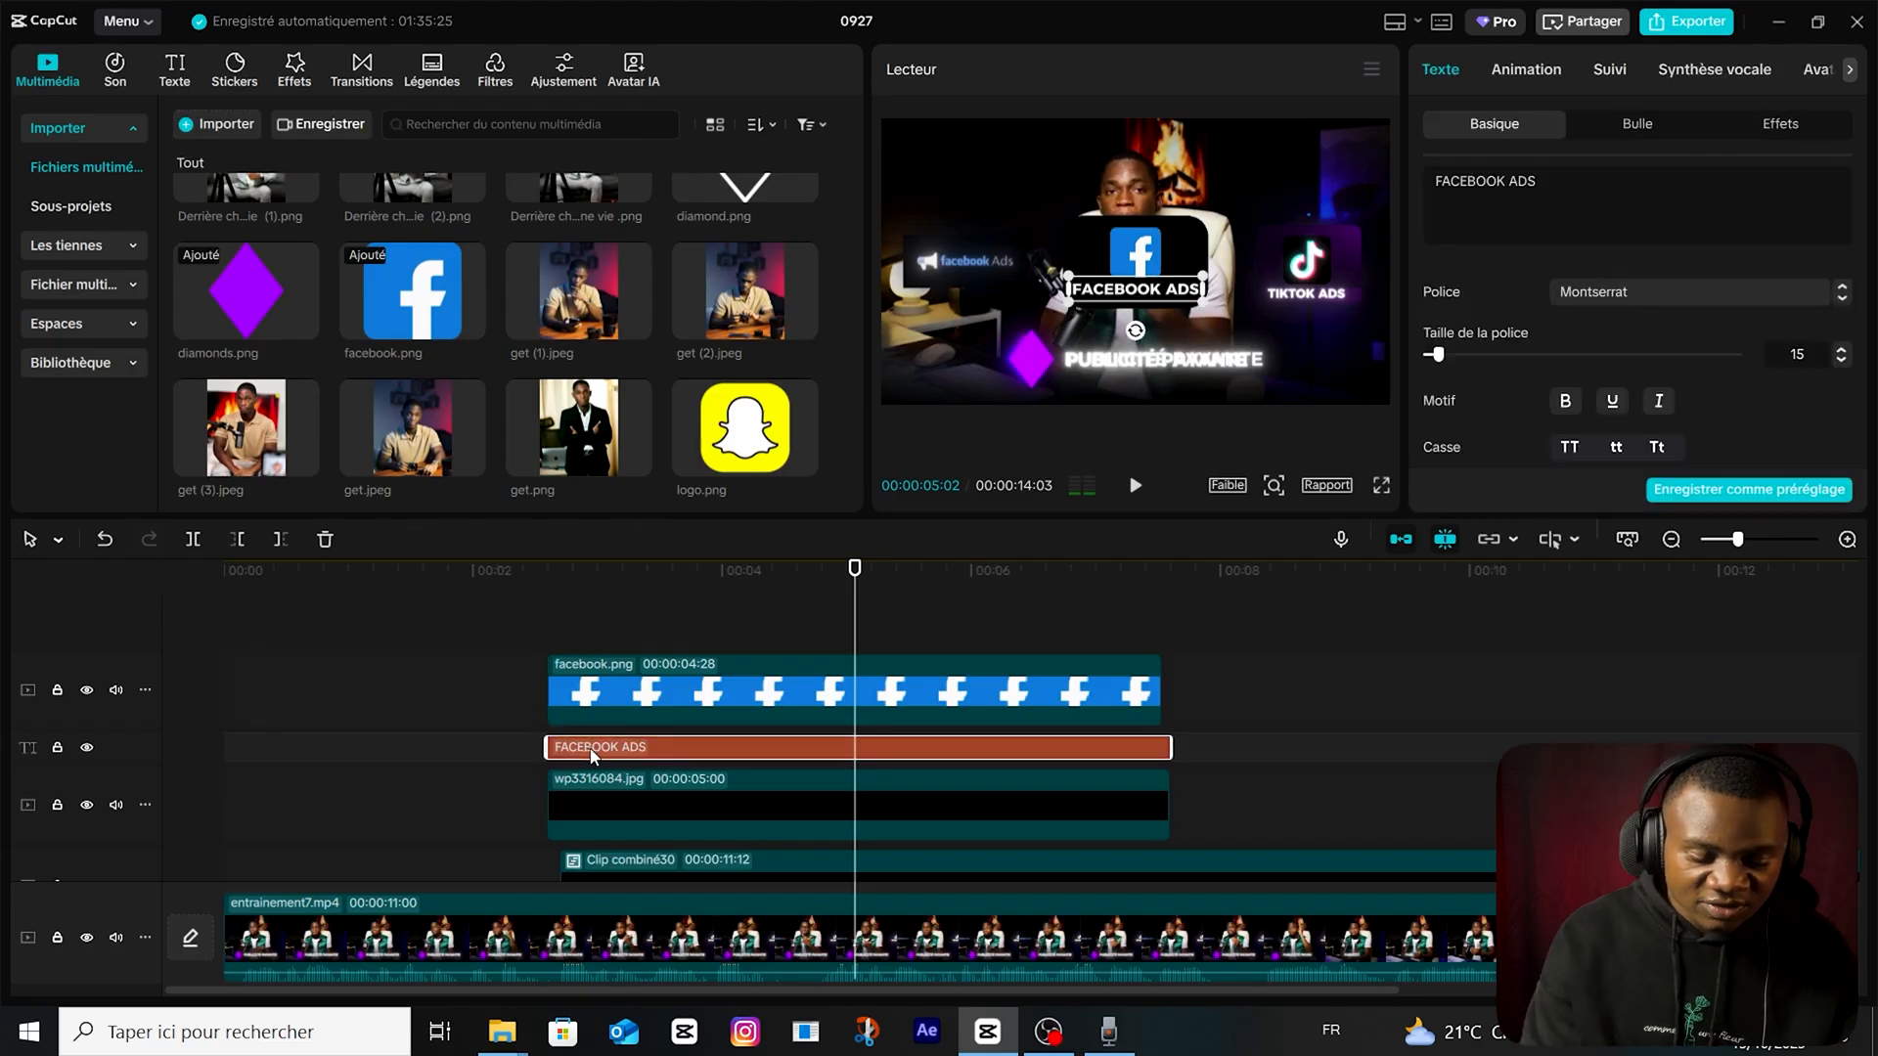
pyautogui.hotkey('alt', 'g')
pyautogui.click(294, 67)
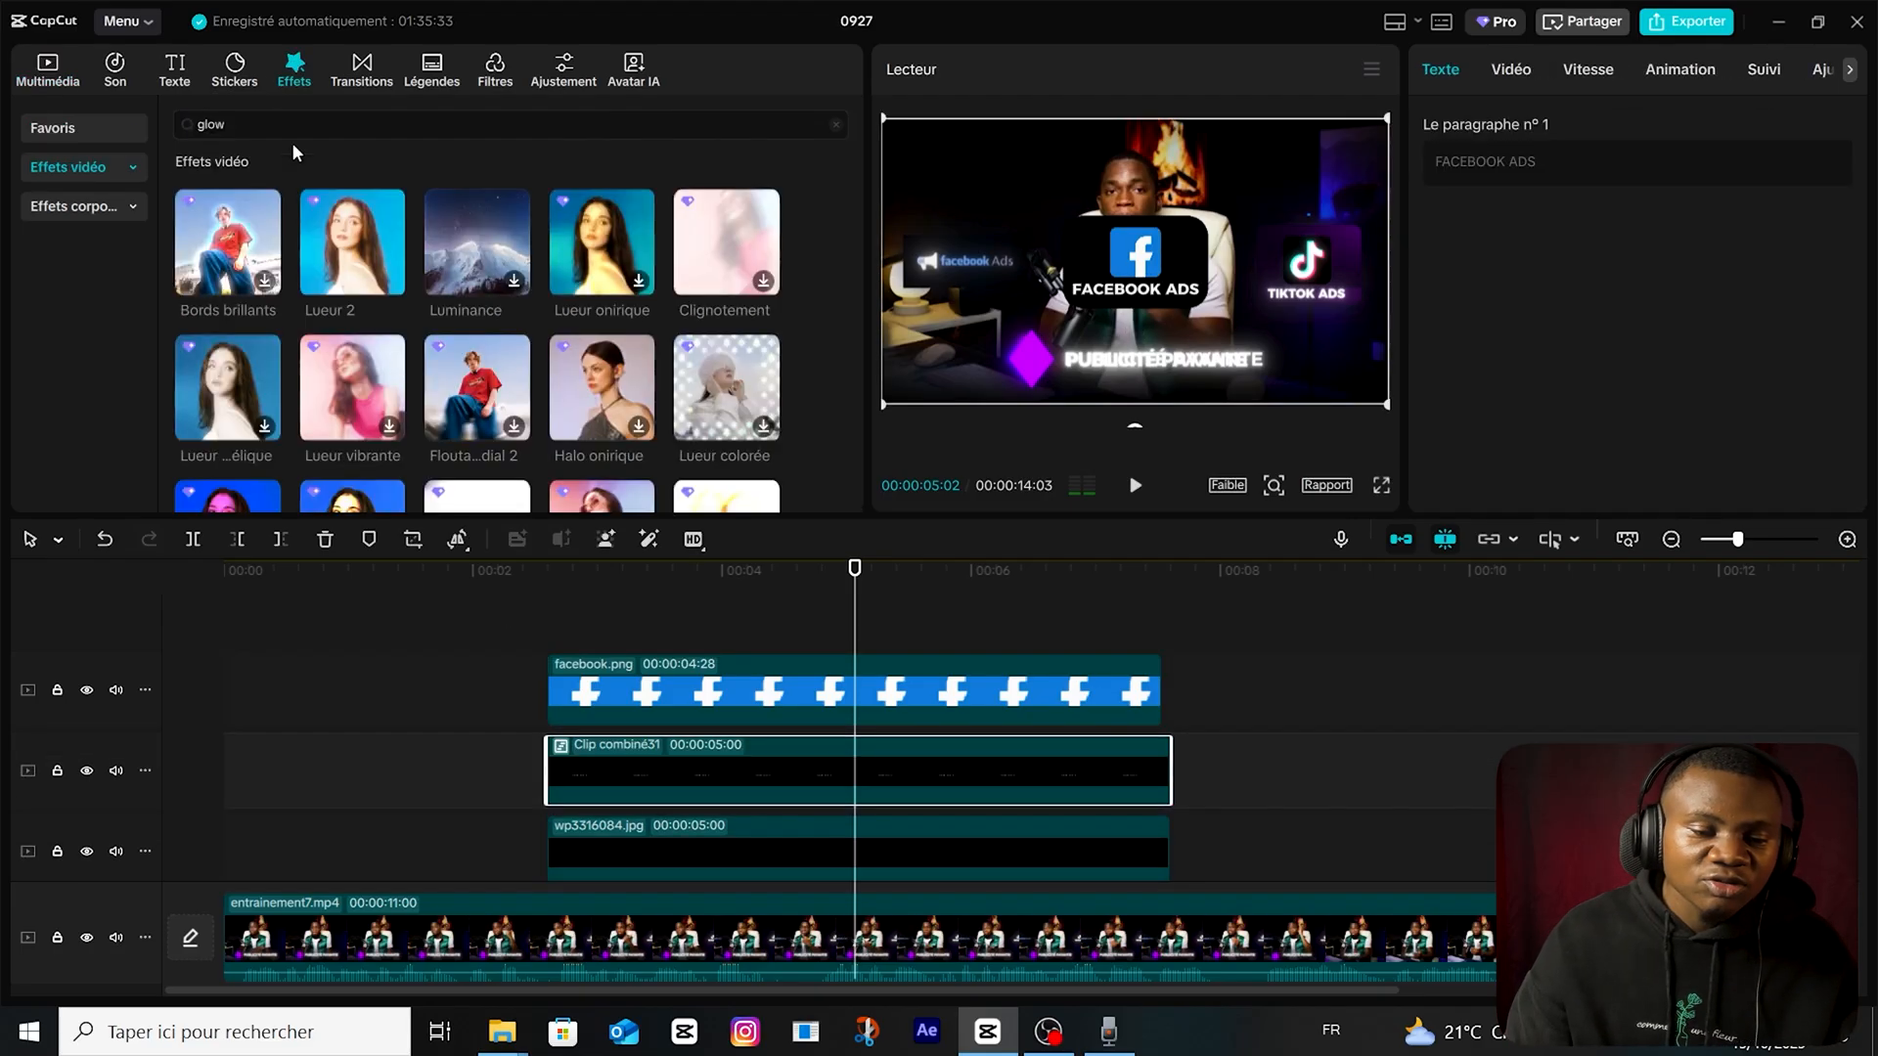
pyautogui.moveTo(311, 270); pyautogui.dragTo(684, 773)
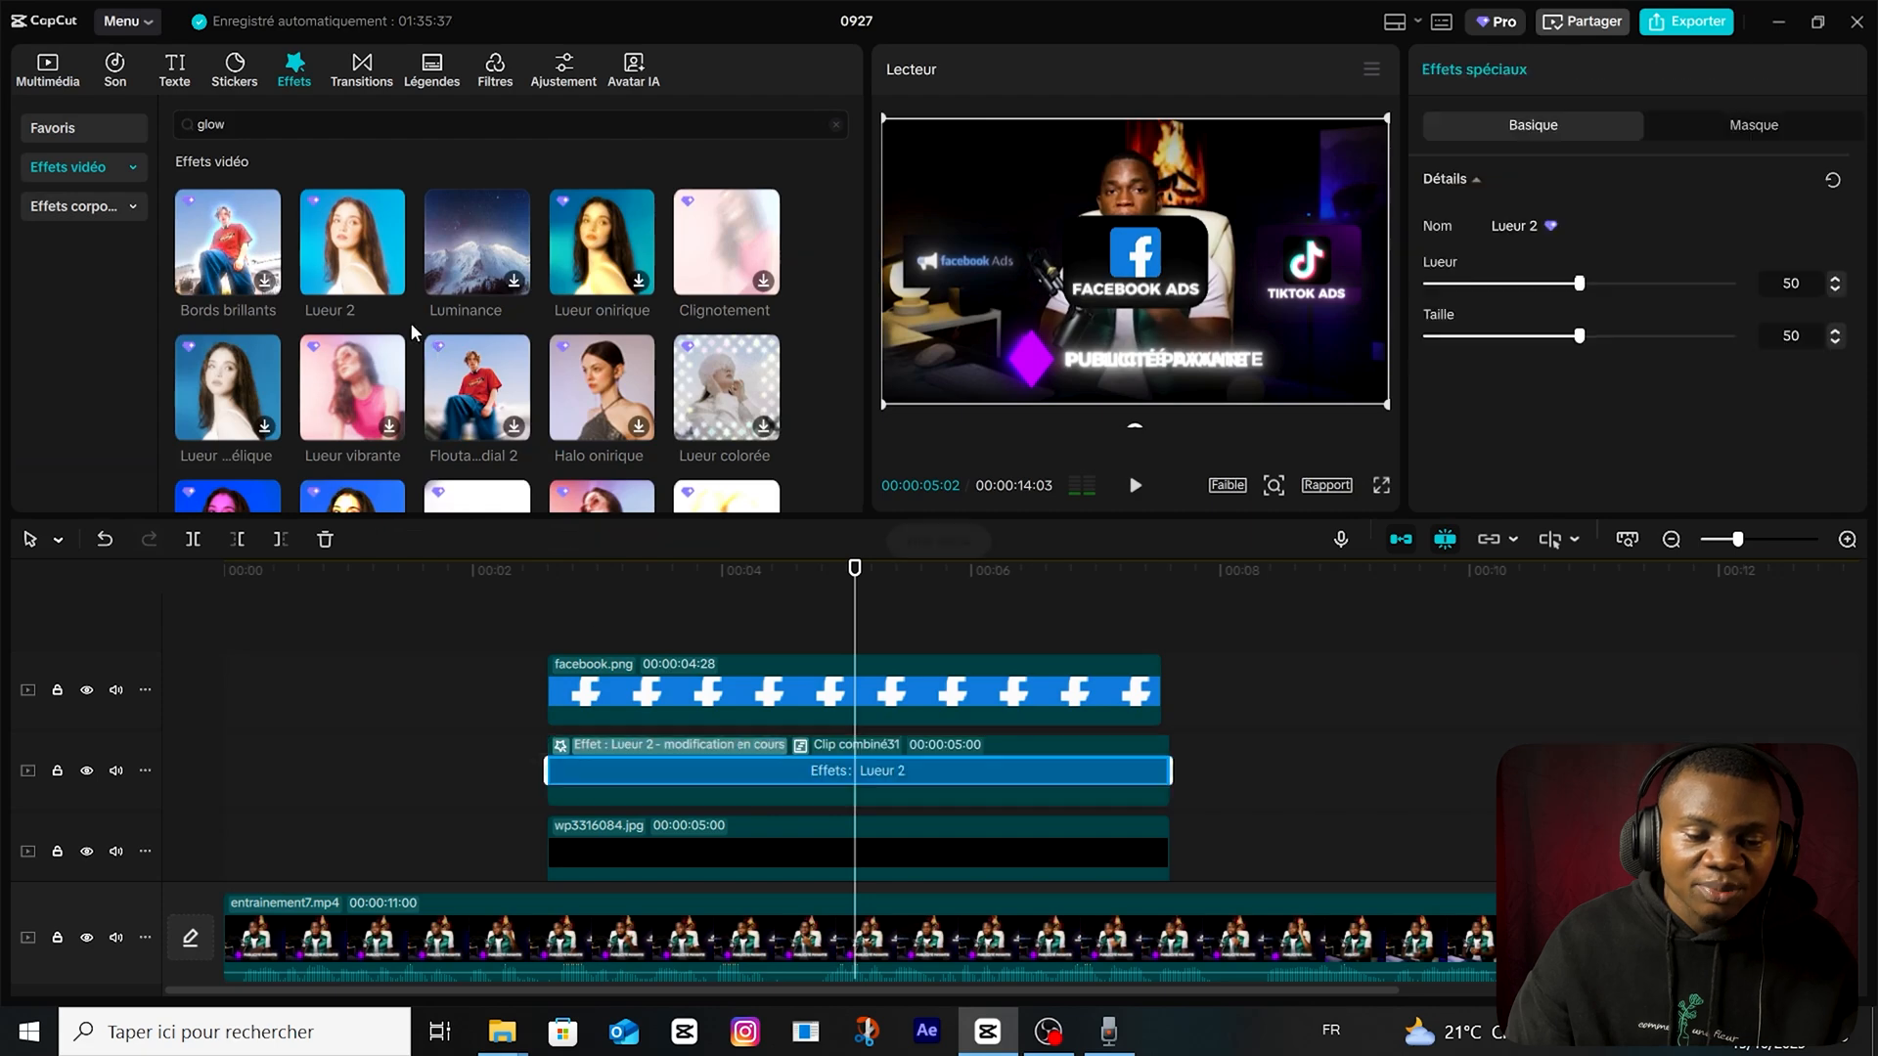
# Combine the Facebook logo, caption and black card into one compound clip and shift it to start at about 00:00:03:26.
pyautogui.click(519, 612)
pyautogui.moveTo(1265, 649); pyautogui.dragTo(1048, 858)
pyautogui.scroll(-1, 973, 802)
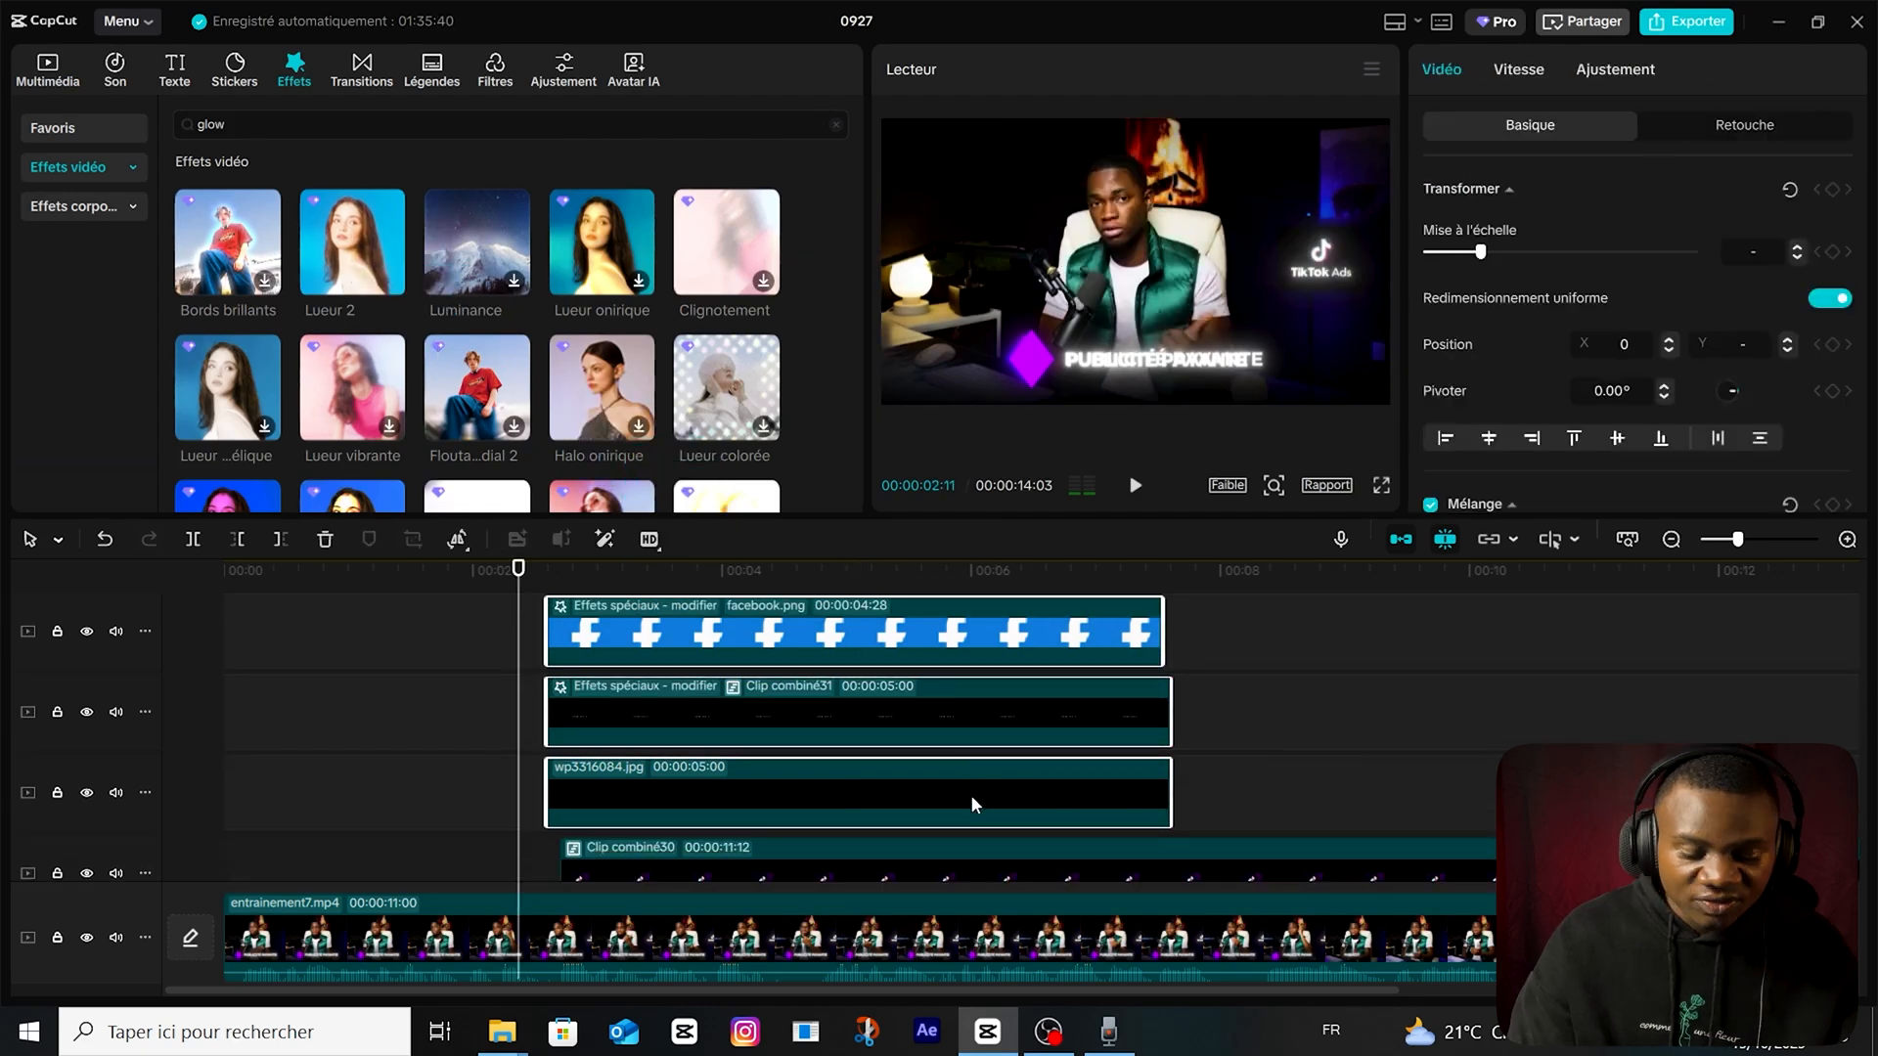
pyautogui.hotkey('alt', 'g')
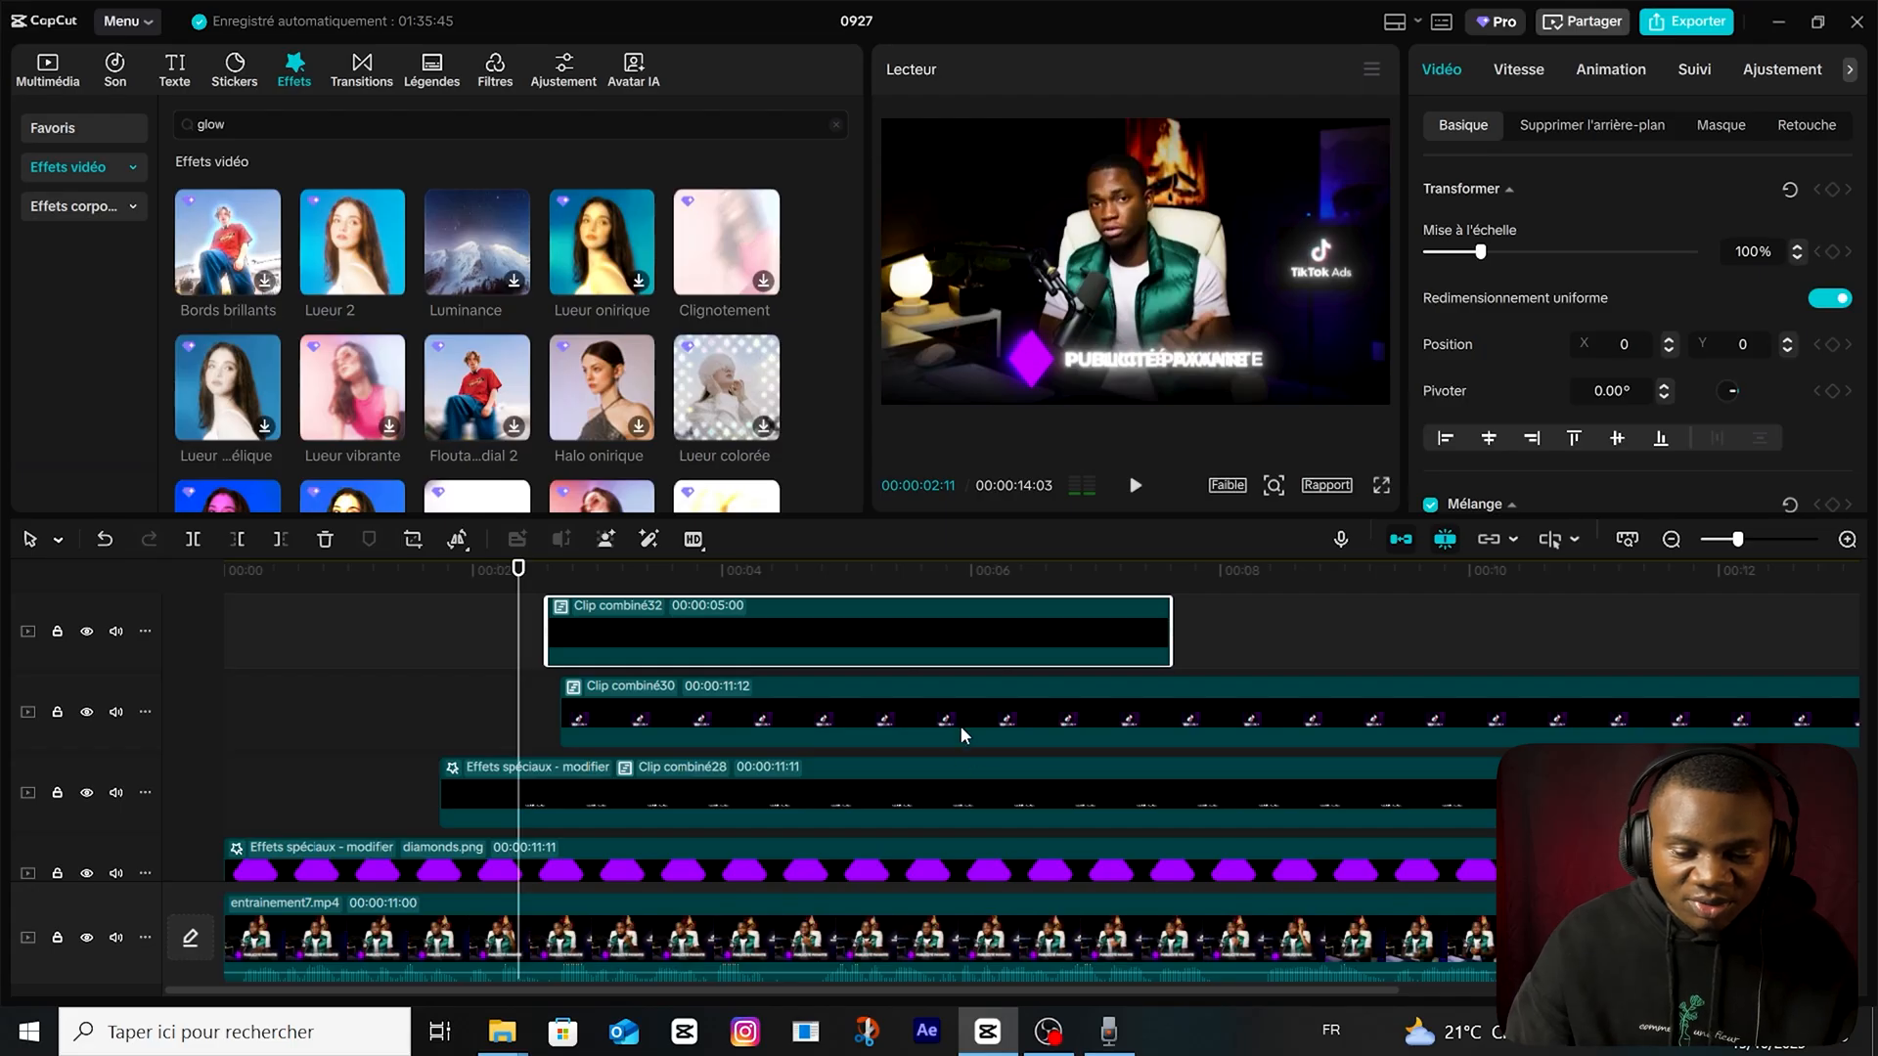
pyautogui.scroll(1, 754, 678)
pyautogui.moveTo(667, 691); pyautogui.dragTo(826, 691)
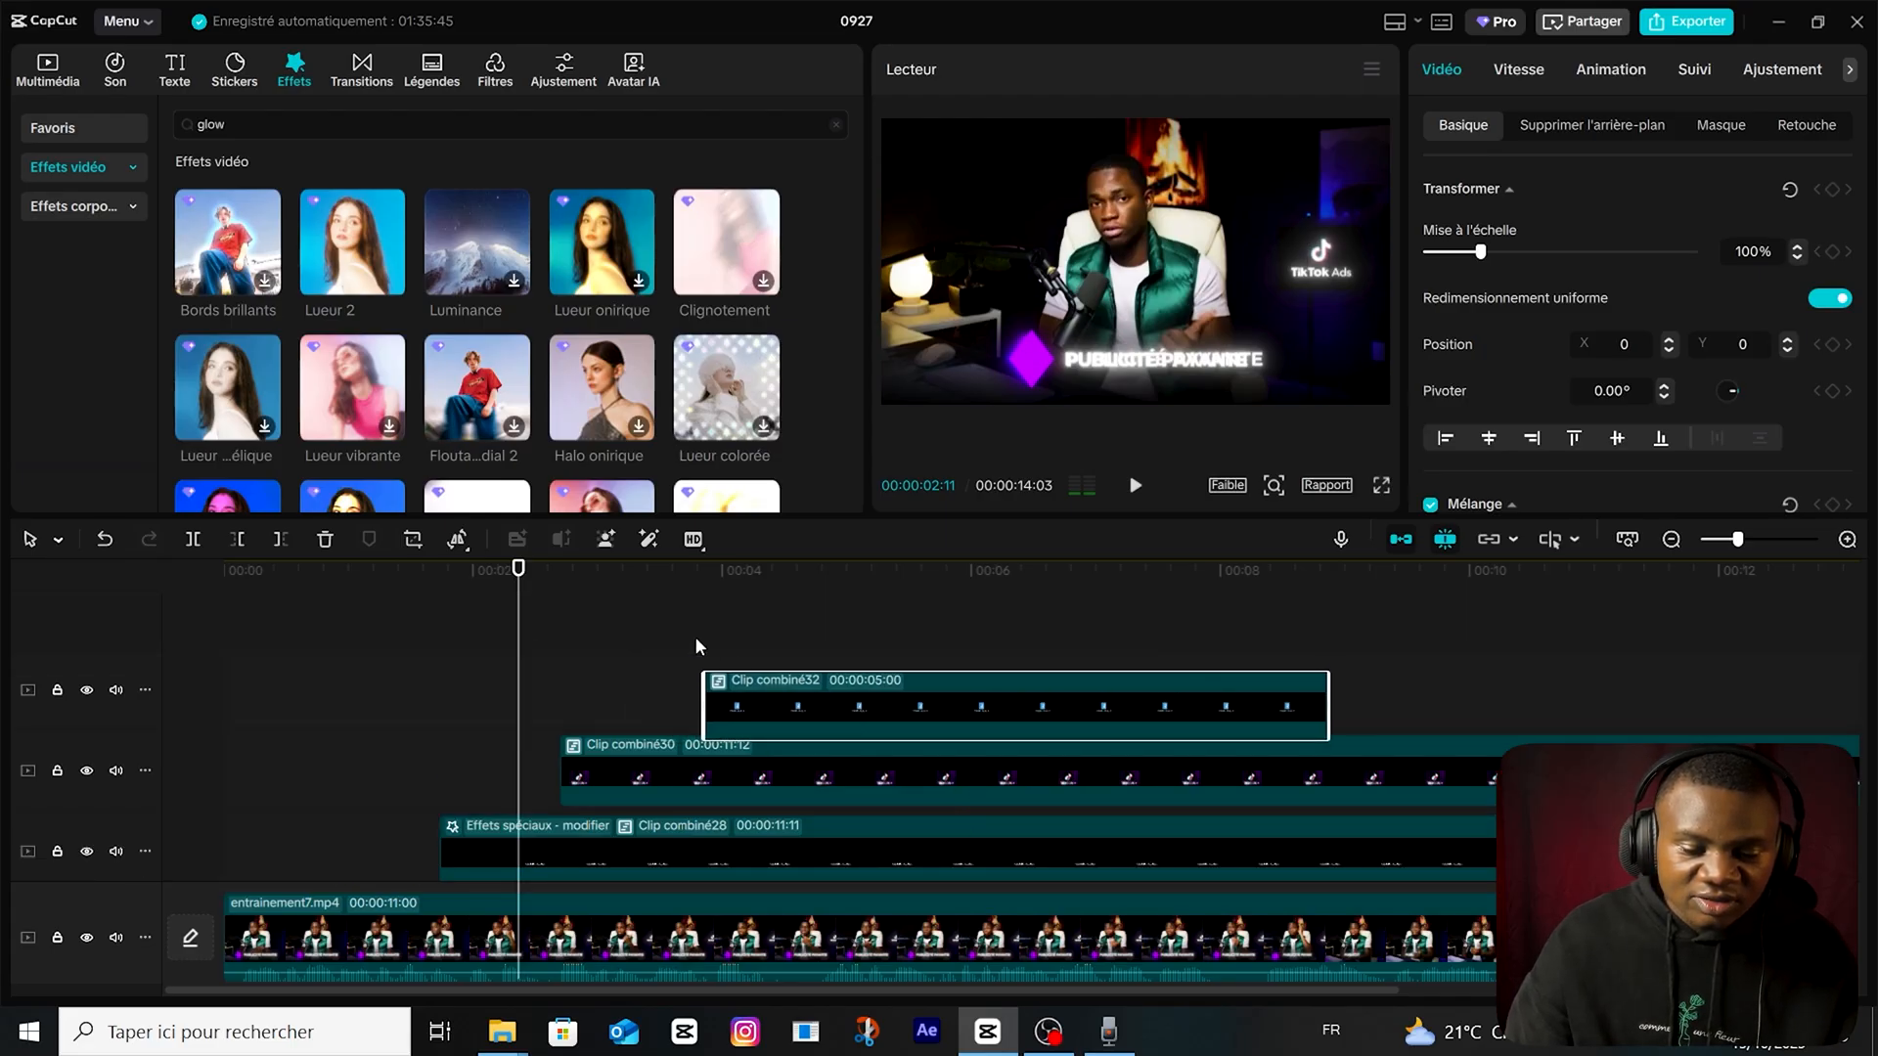
# Try a 0.5 s slide intro animation on the Facebook card and reset its intro to Aucun.
pyautogui.click(704, 571)
pyautogui.click(1627, 79)
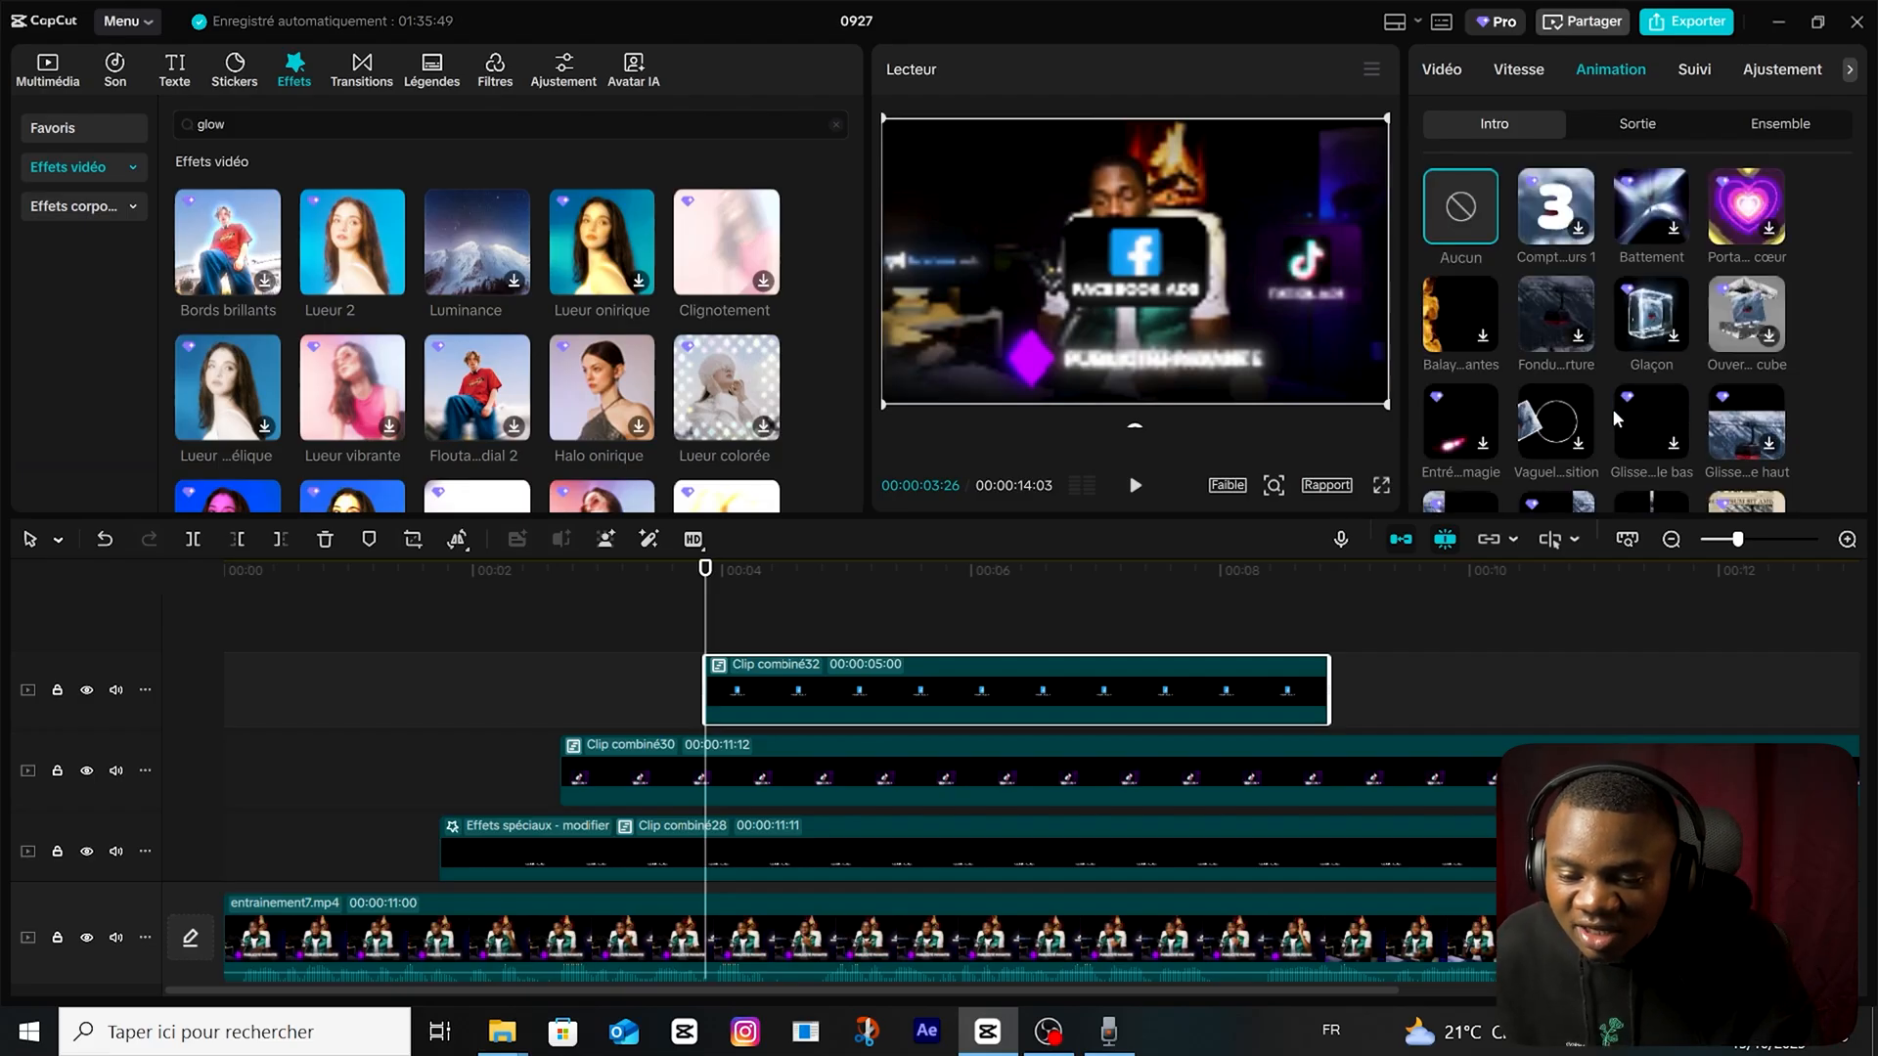
pyautogui.scroll(-2, 1683, 426)
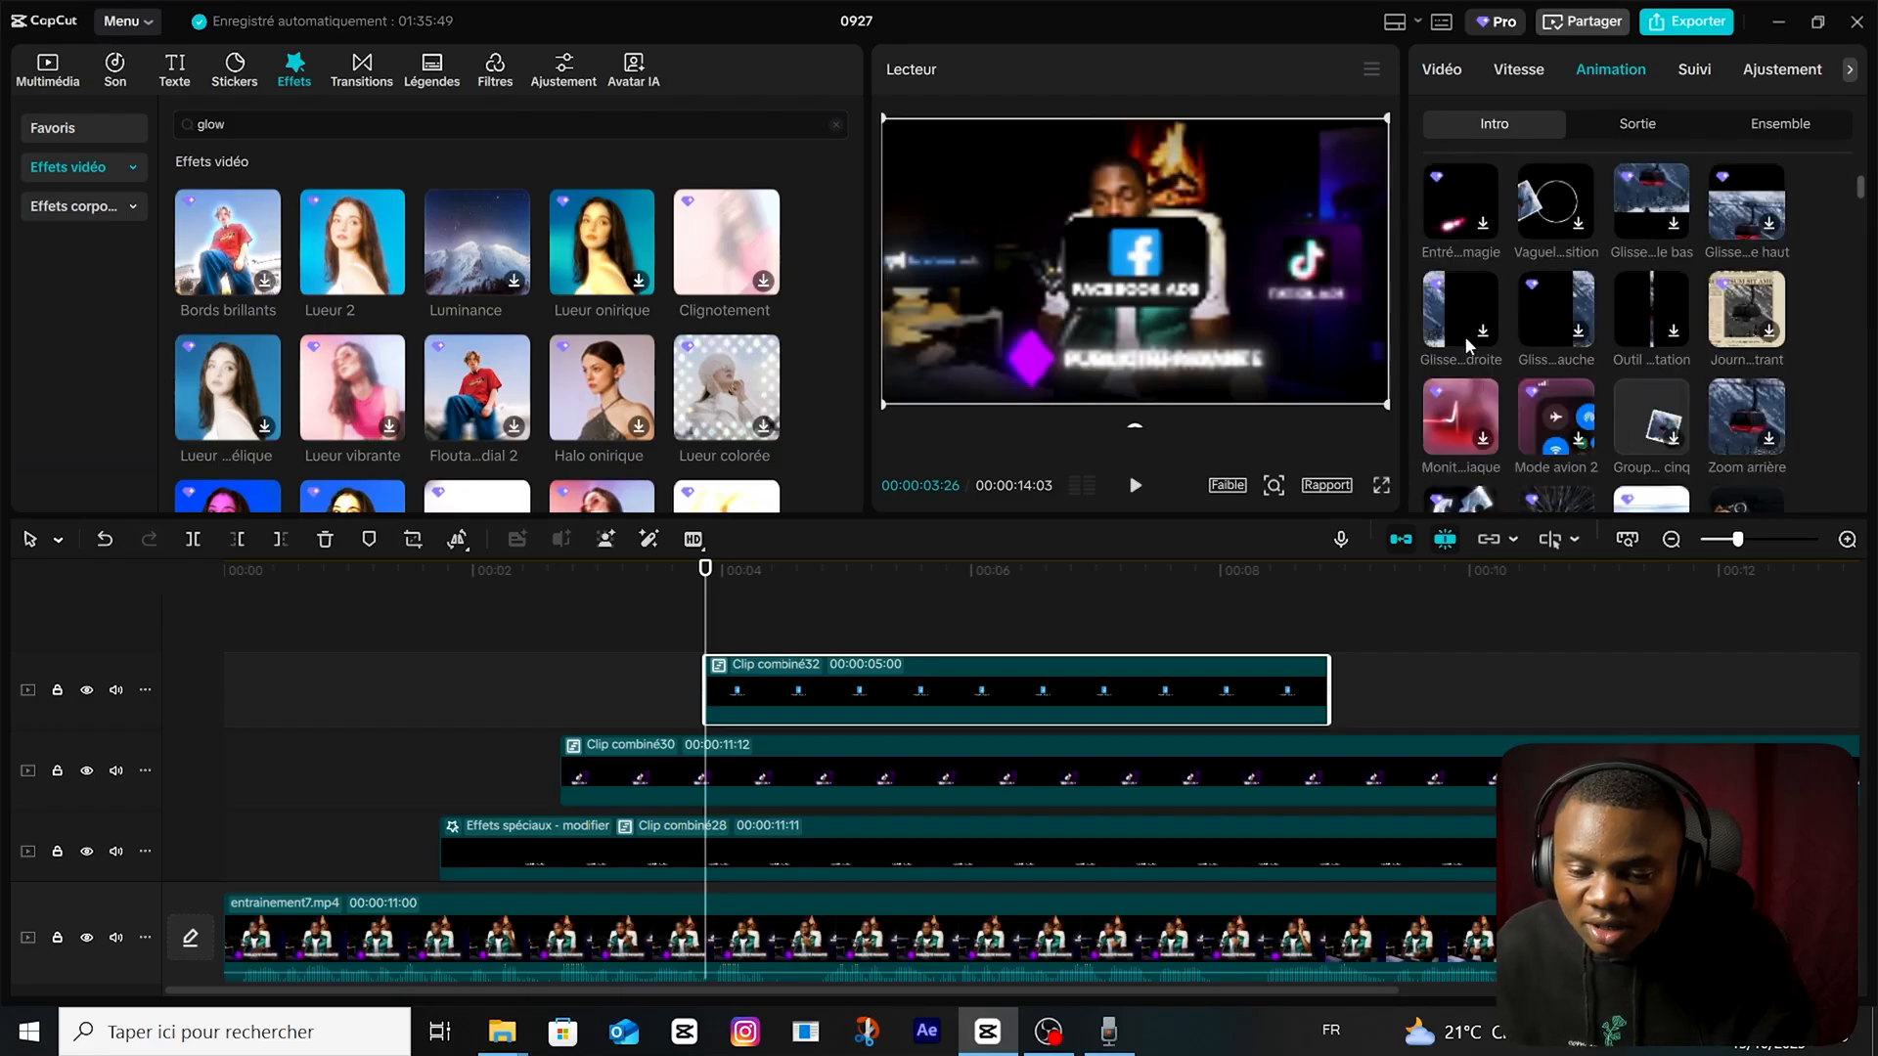
pyautogui.click(1461, 311)
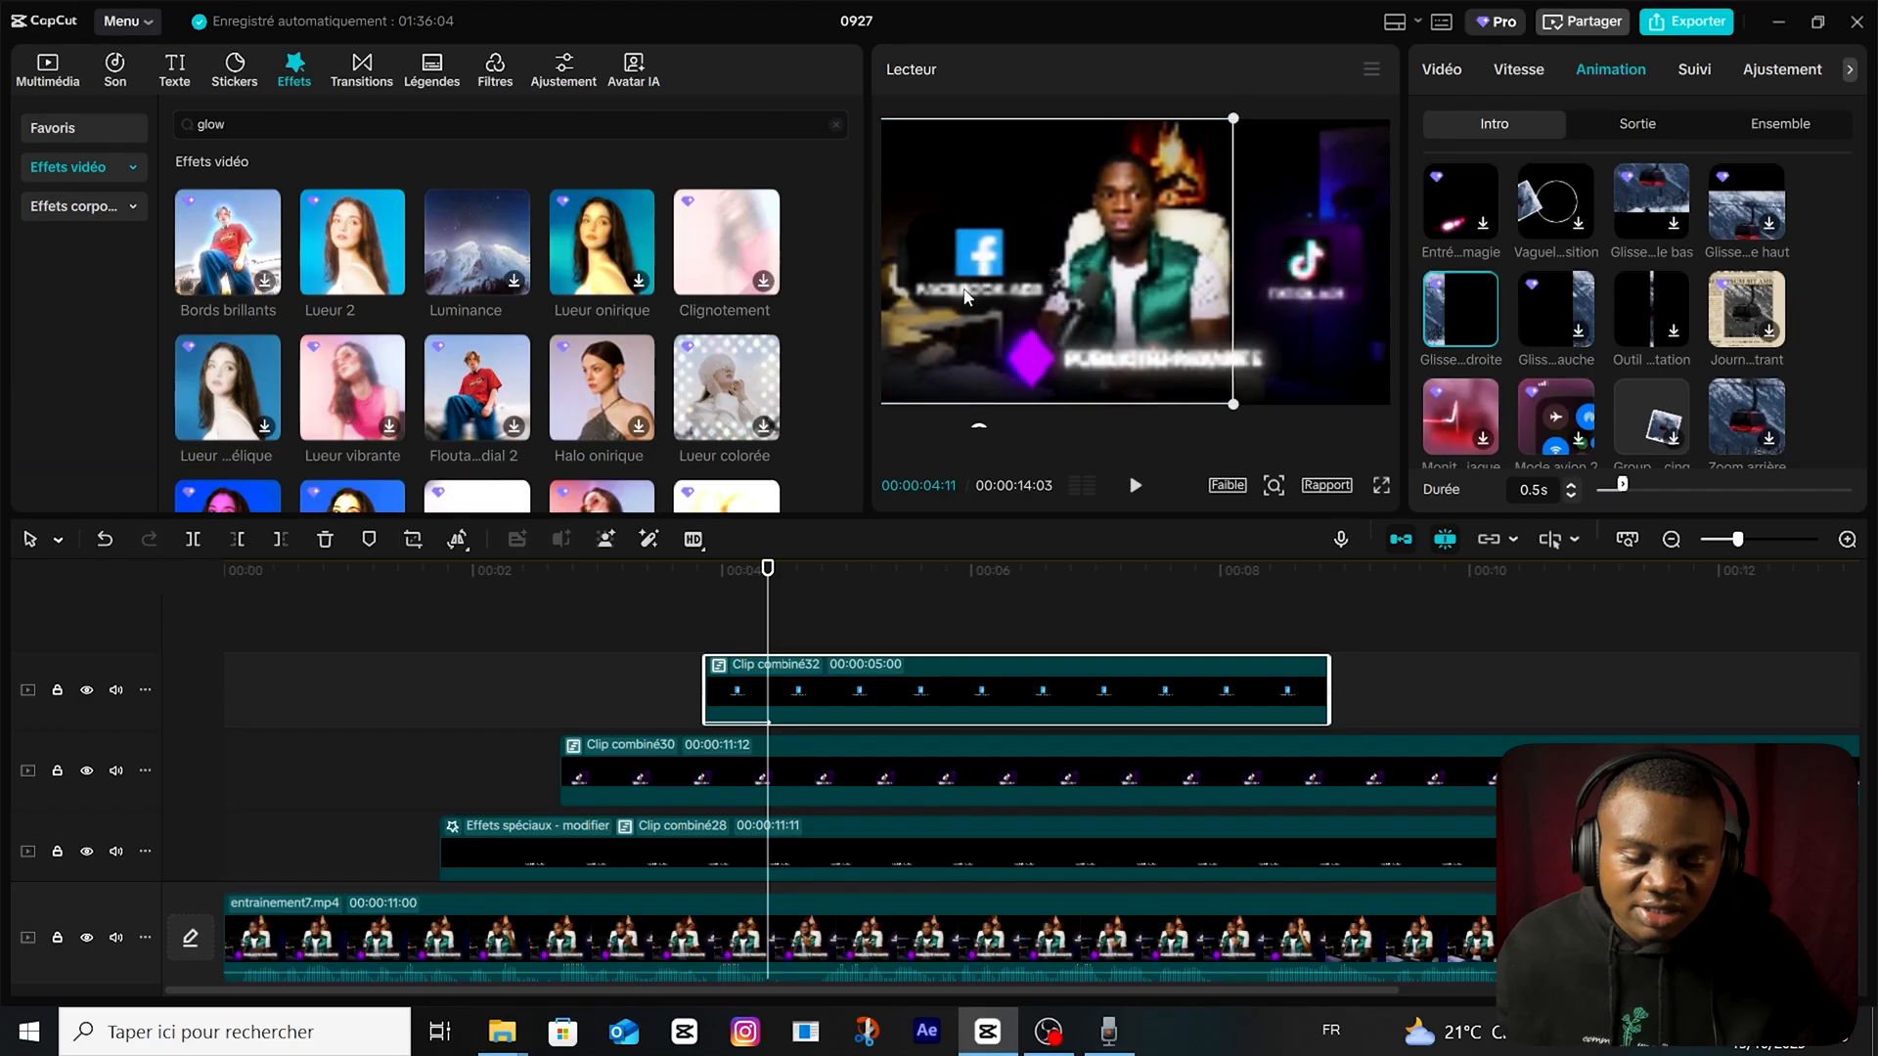
pyautogui.click(822, 626)
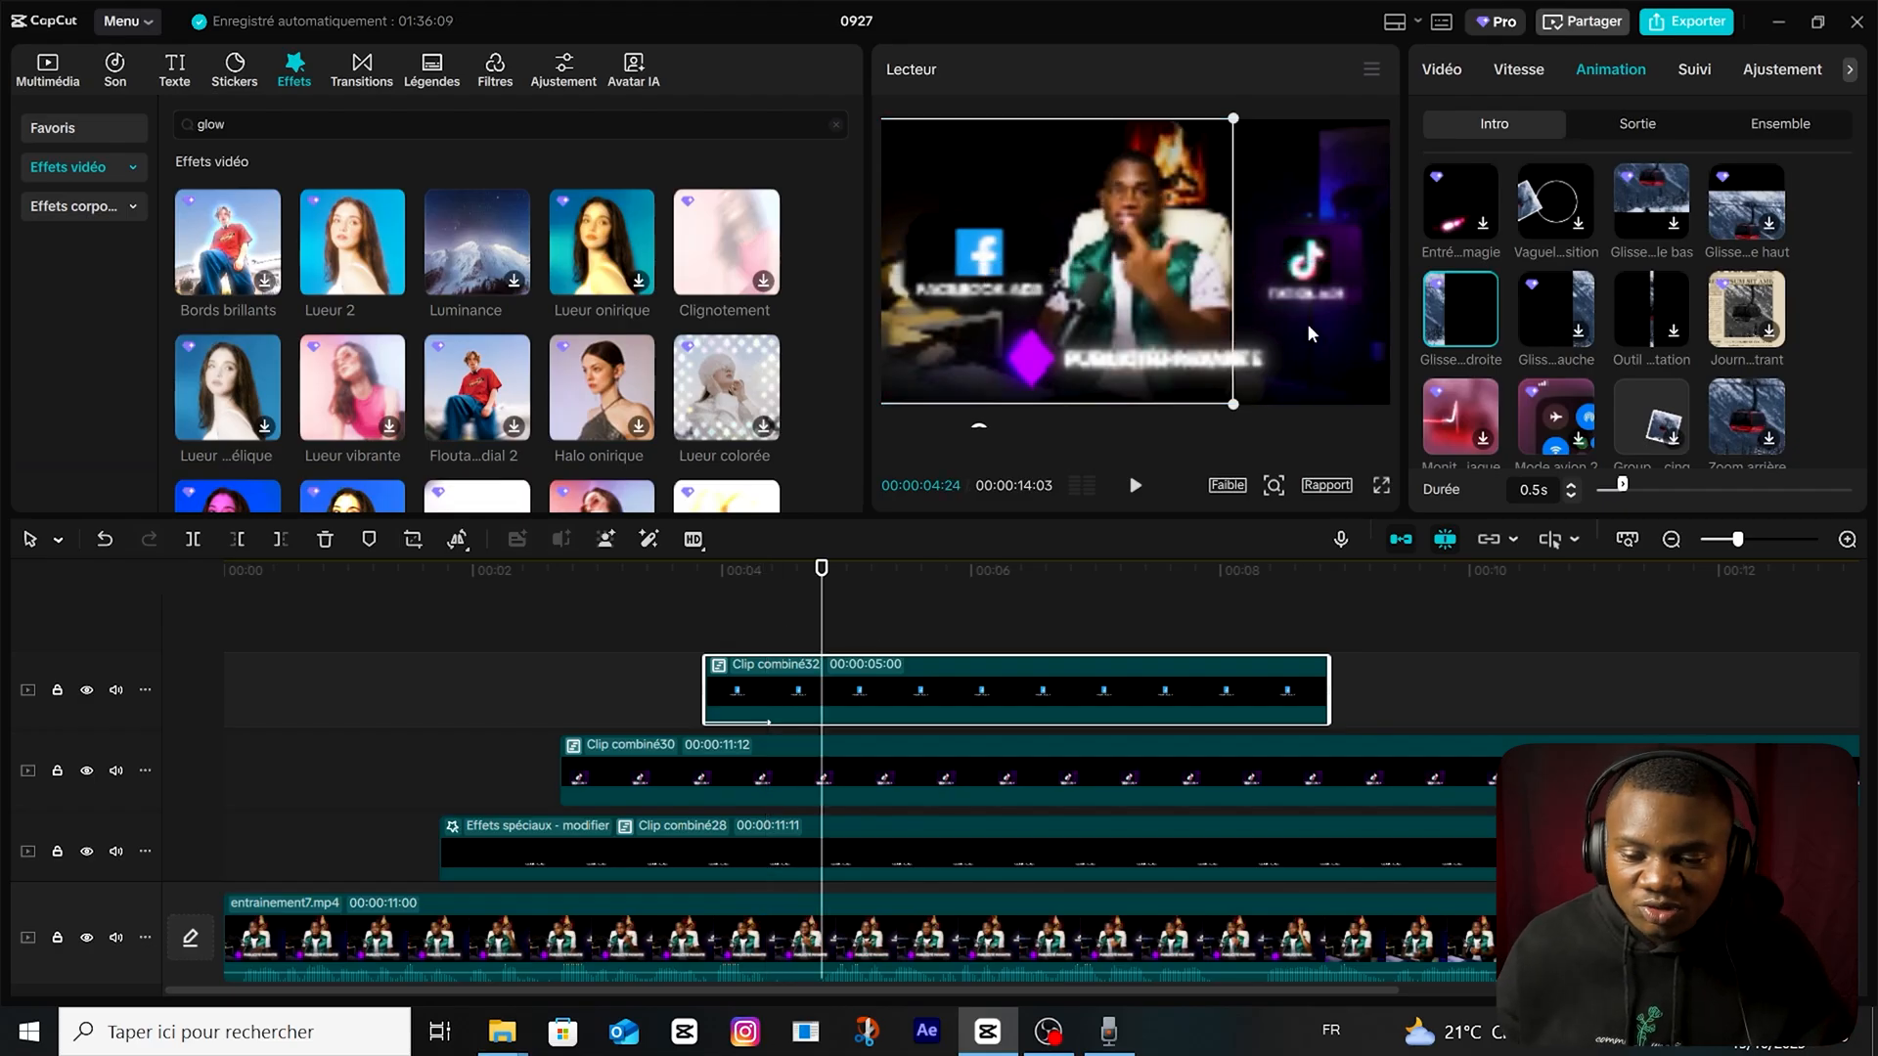
pyautogui.scroll(2, 1492, 391)
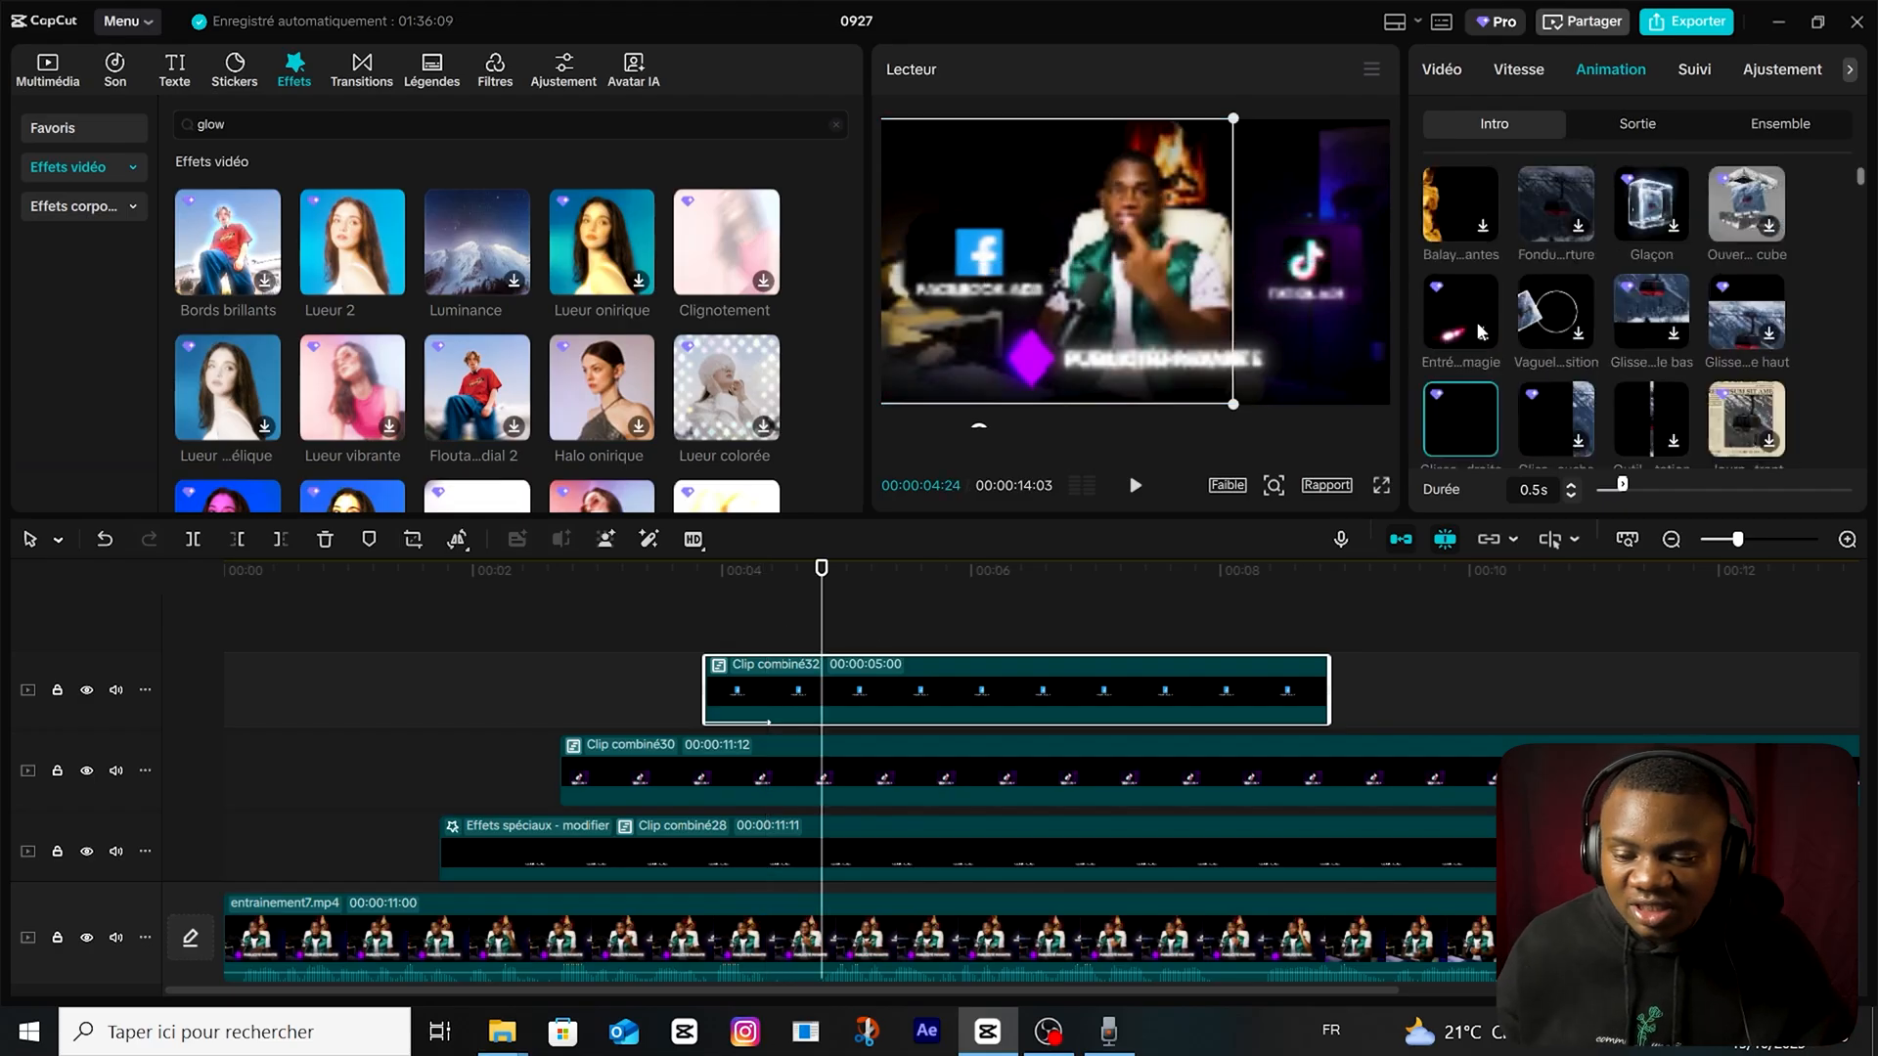
pyautogui.click(1464, 225)
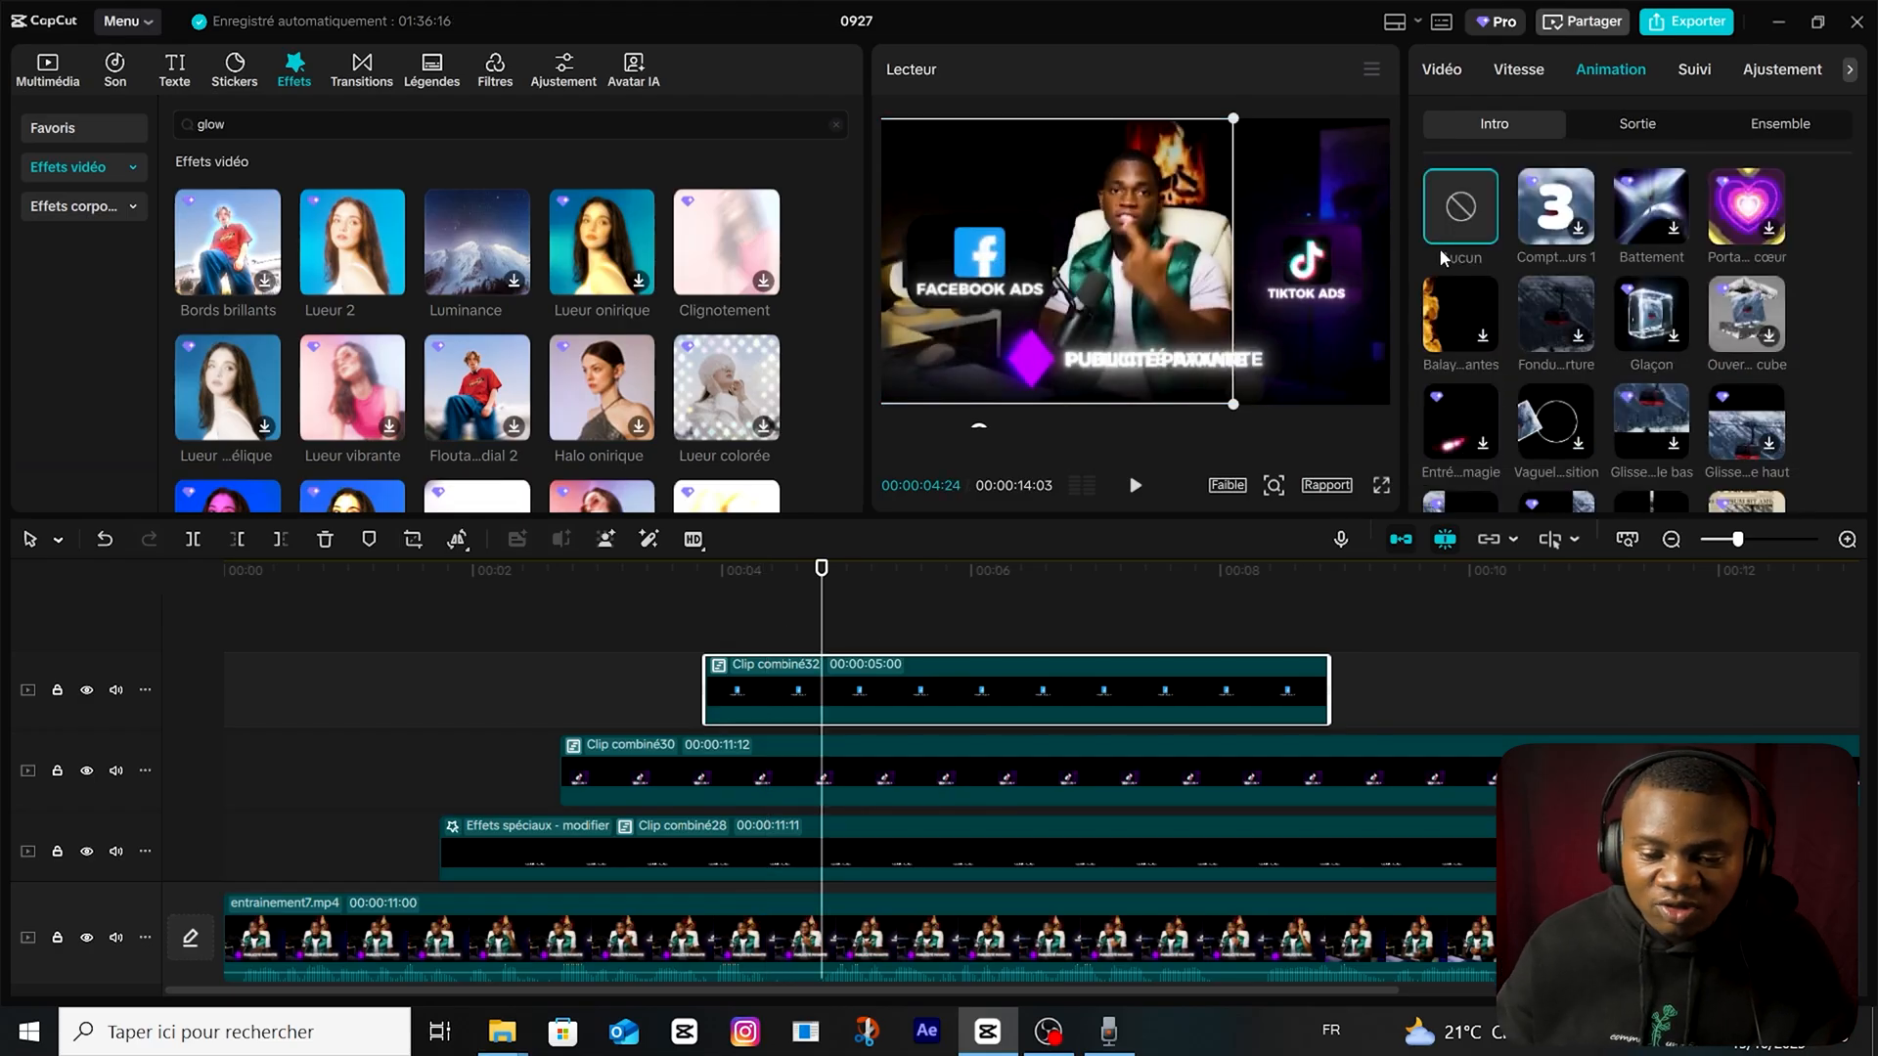
# Keyframe the Facebook card's transform at 00:00:04:08 and move the card out past the frame's left edge at 00:00:03:26.
pyautogui.moveTo(821, 651); pyautogui.dragTo(756, 667)
pyautogui.click(781, 727)
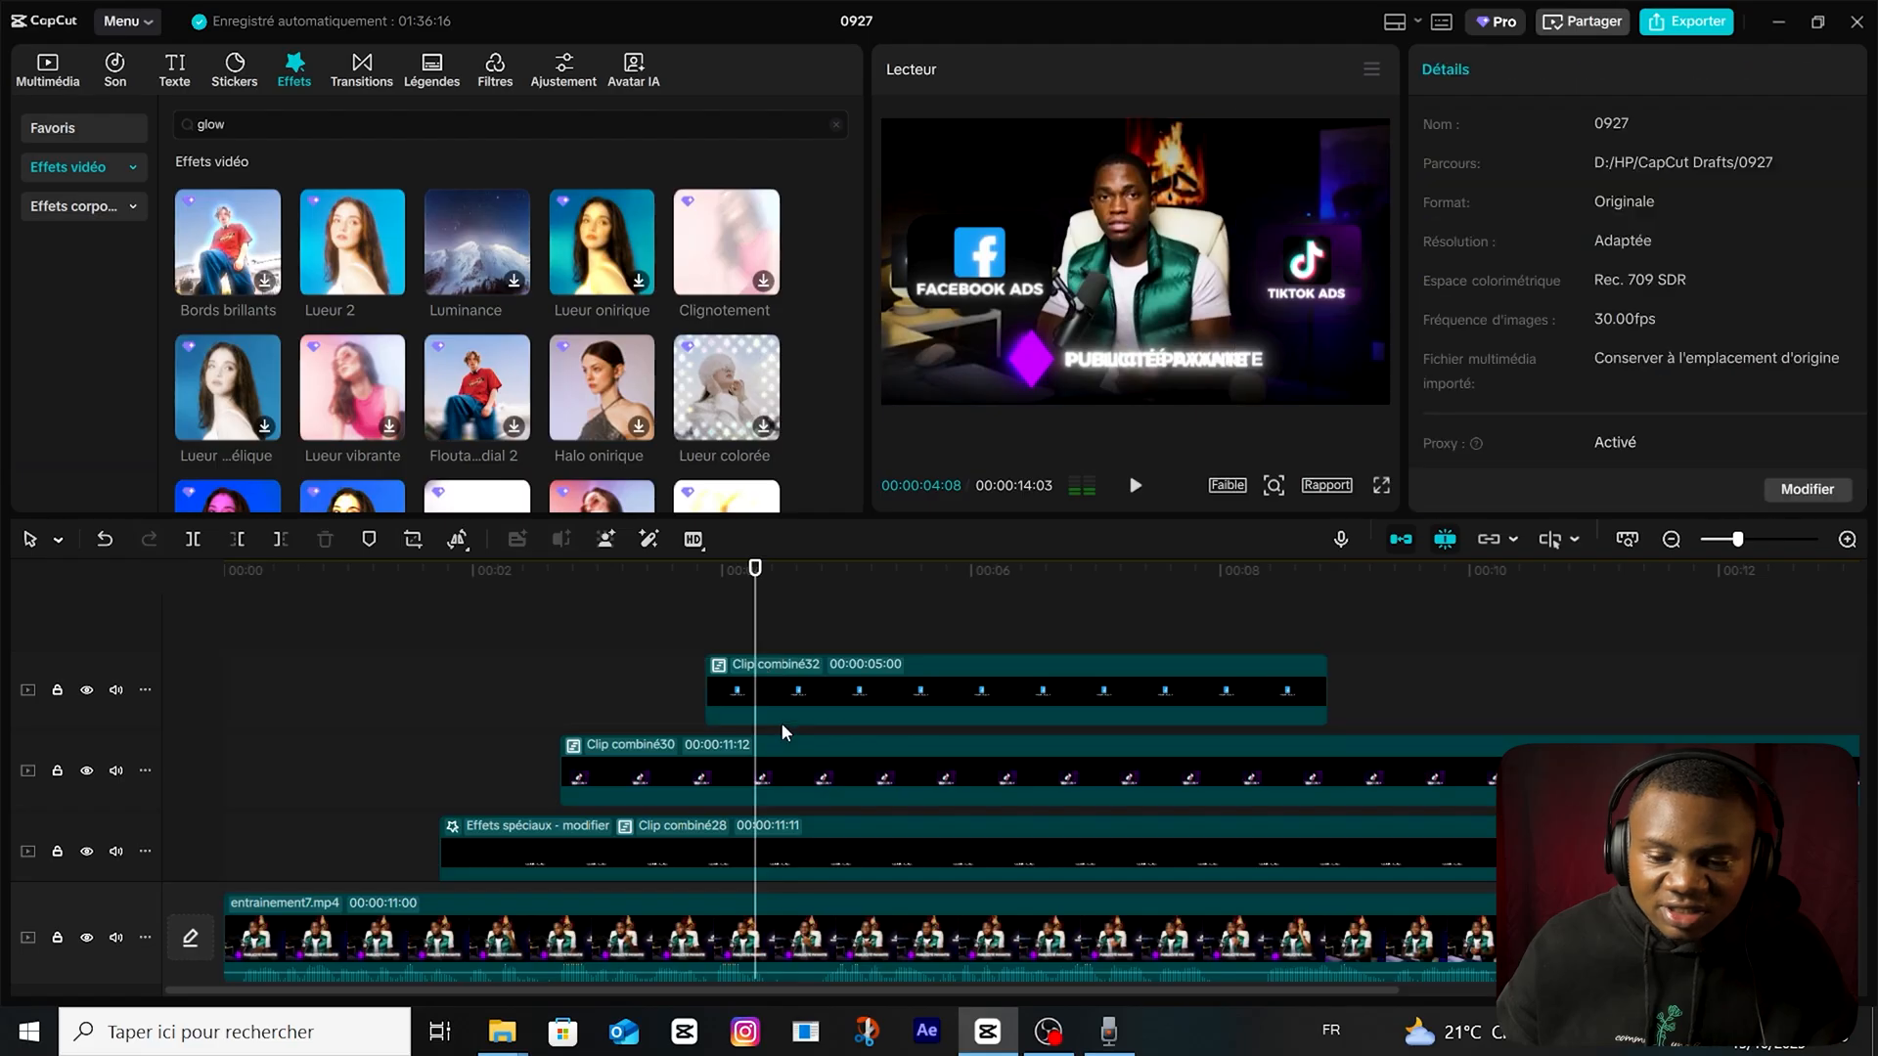
pyautogui.click(786, 706)
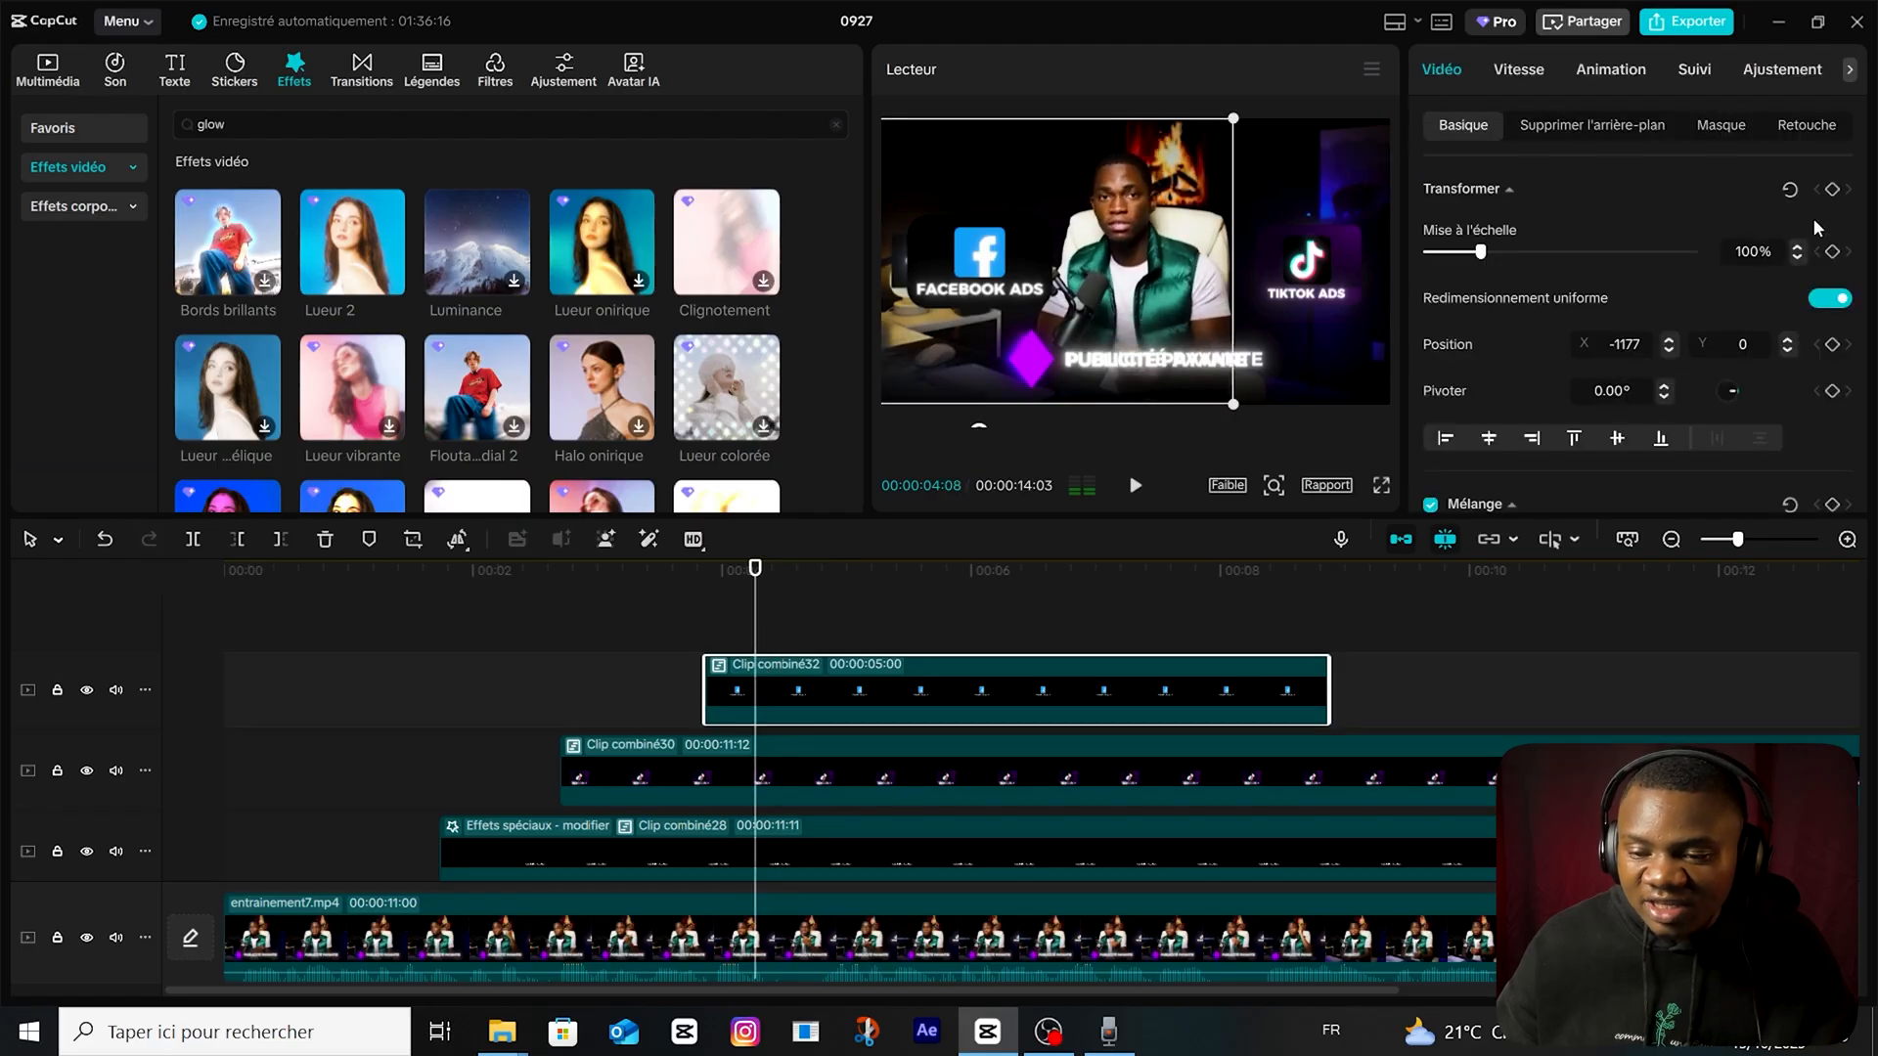
pyautogui.click(1833, 188)
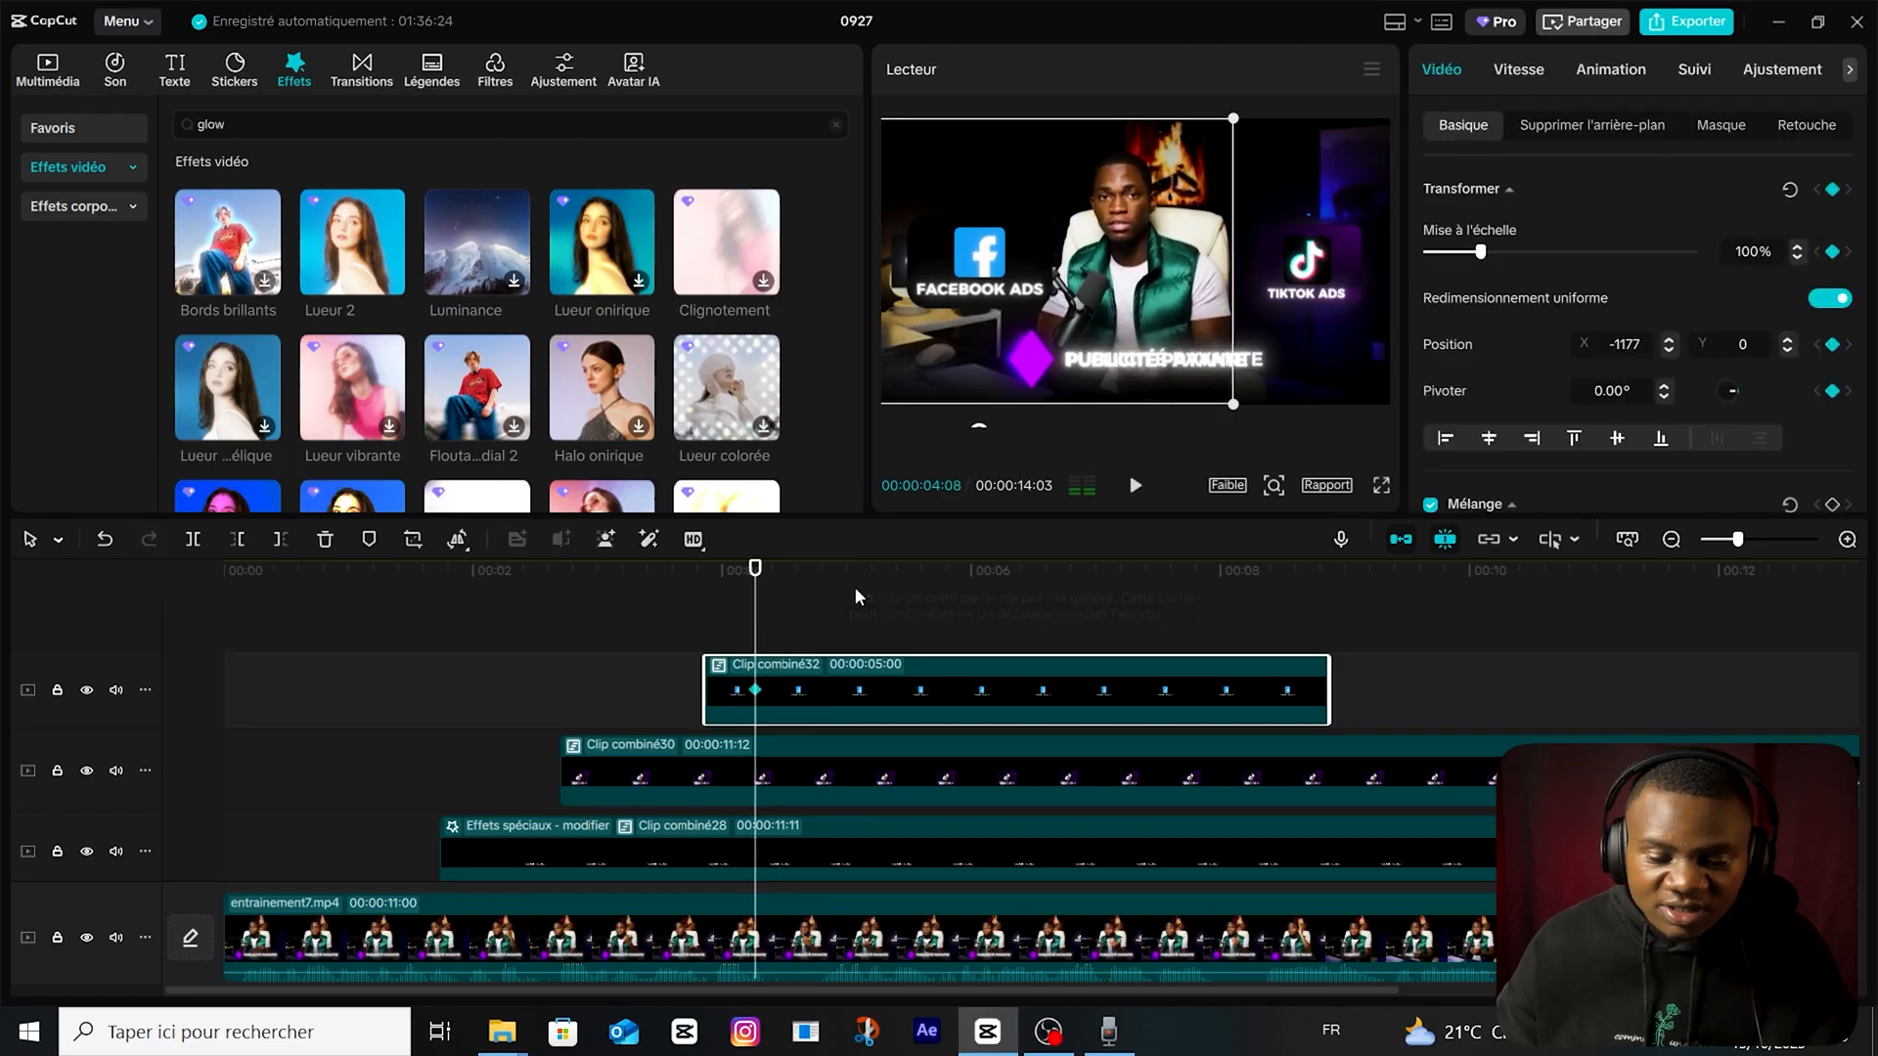
pyautogui.moveTo(756, 616); pyautogui.dragTo(705, 626)
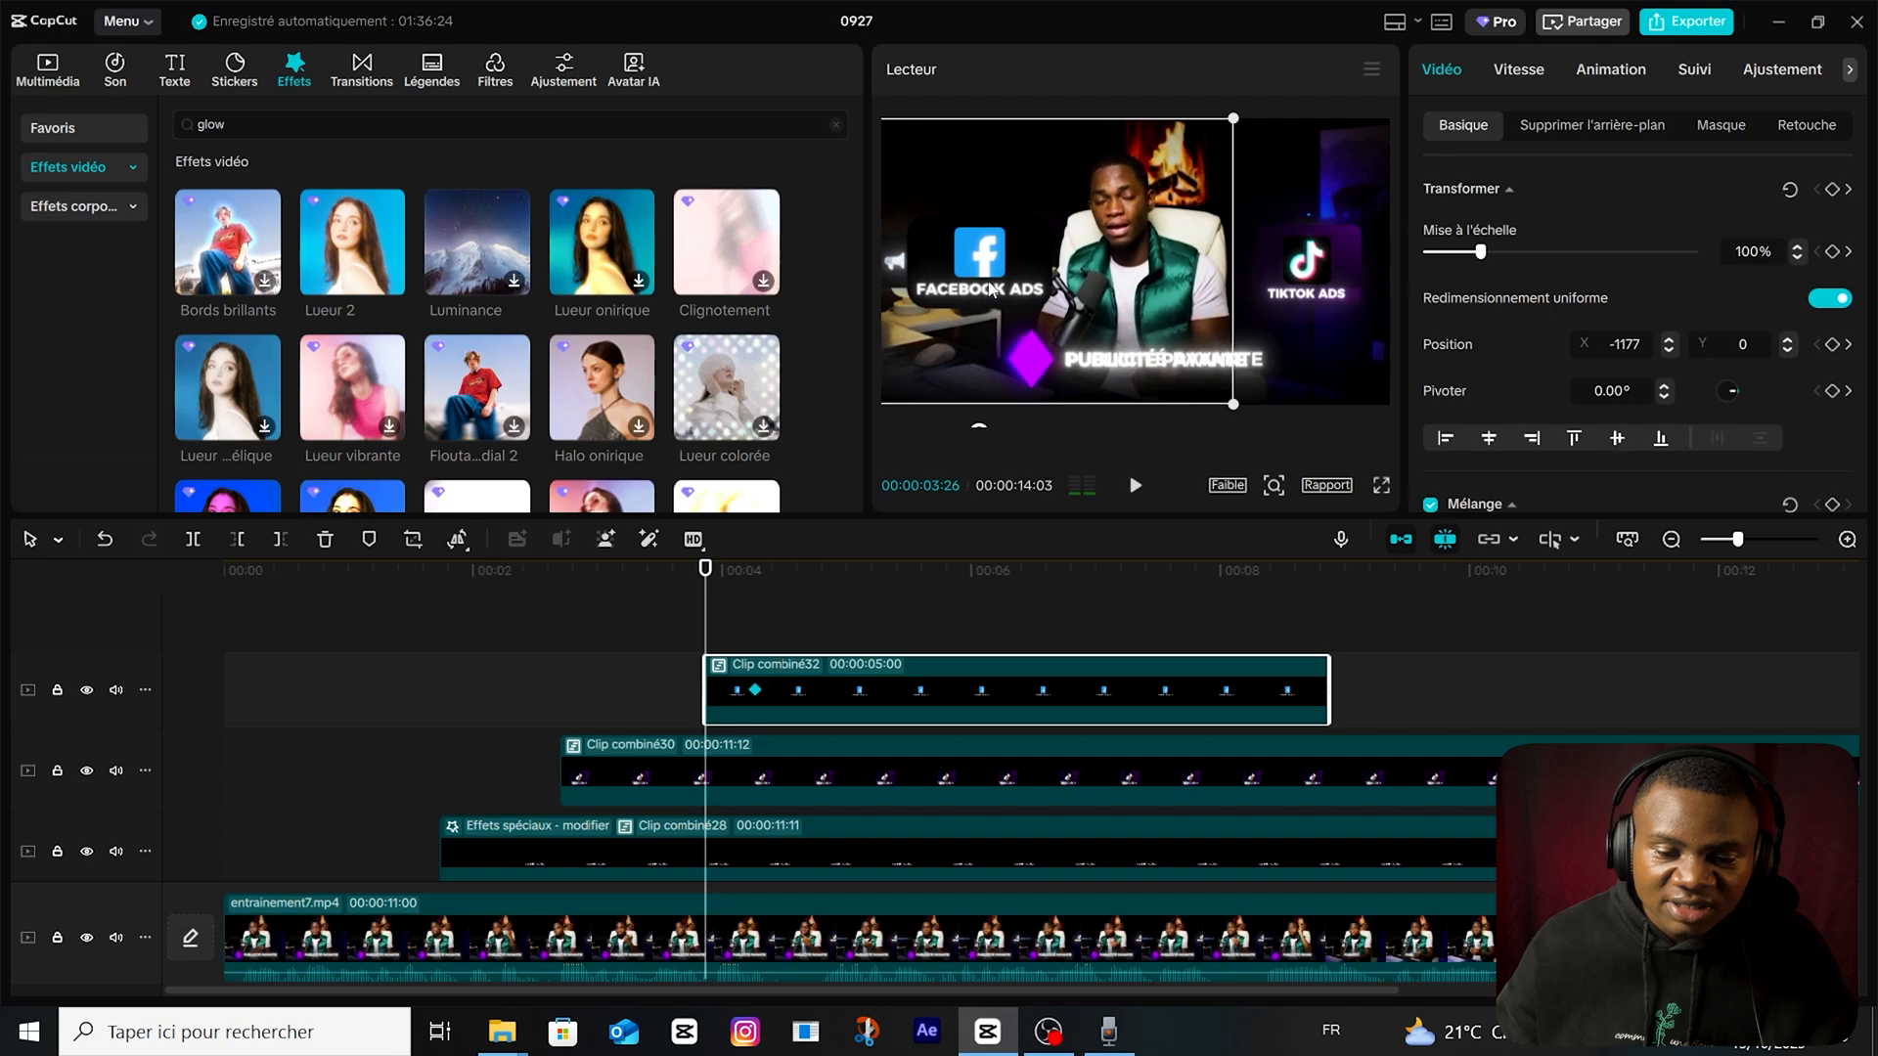
pyautogui.moveTo(989, 285); pyautogui.dragTo(831, 276)
# Return to the Facebook card's end keyframe at 00:00:04:08 and open its options to adjust the slide-in motion.
pyautogui.click(765, 618)
pyautogui.rightClick(755, 691)
pyautogui.click(822, 713)
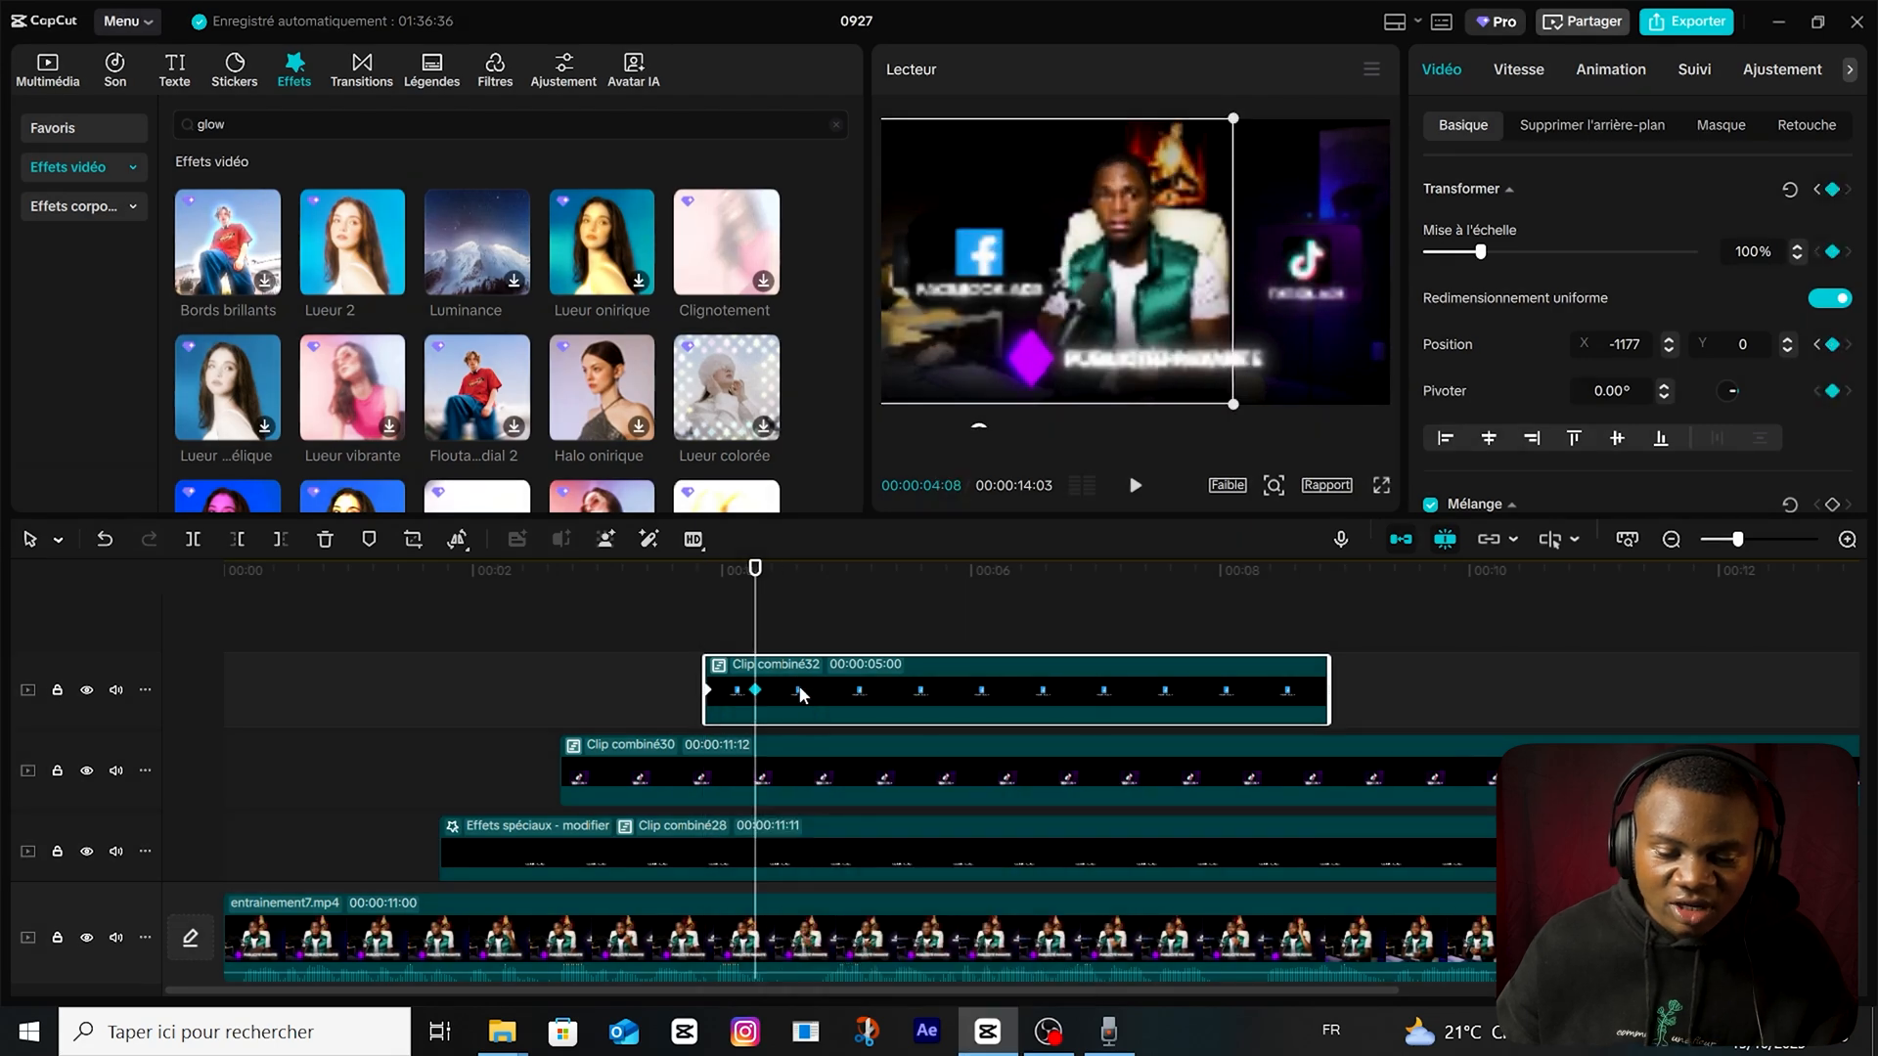
pyautogui.moveTo(801, 694); pyautogui.dragTo(758, 694)
pyautogui.click(901, 645)
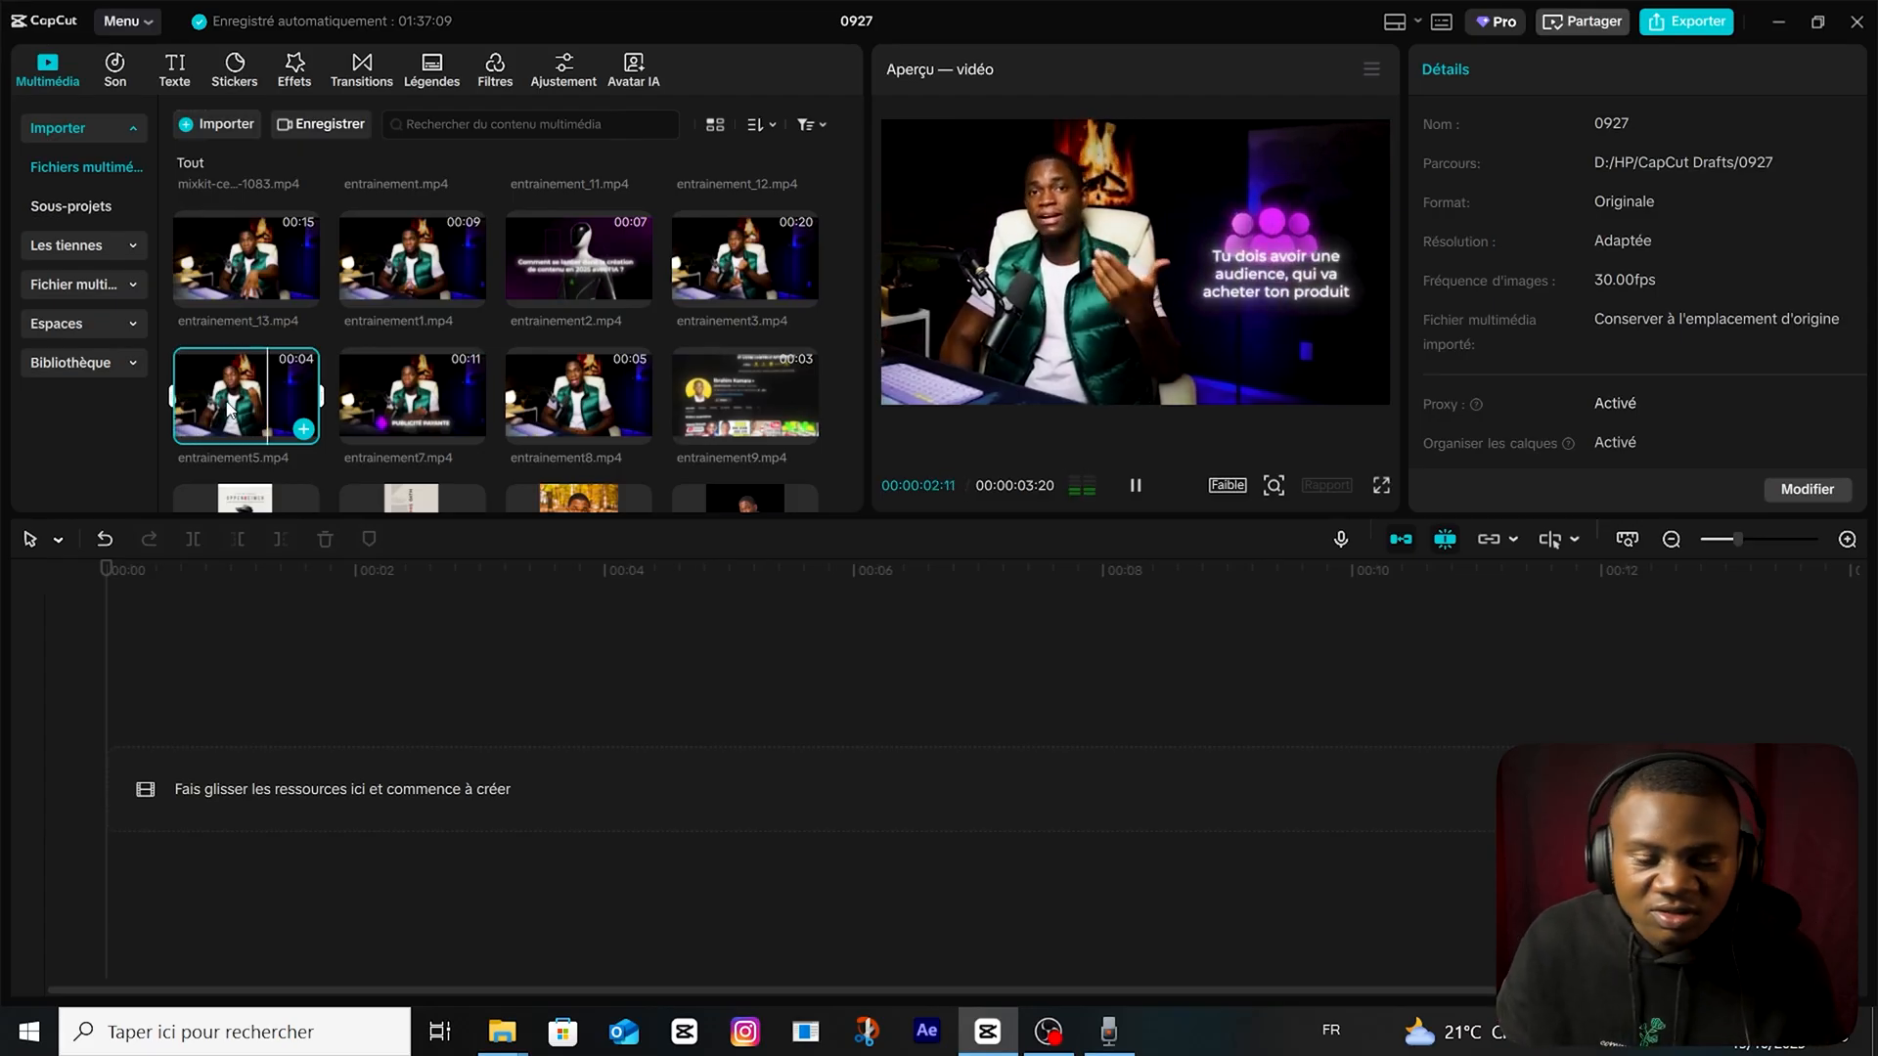
# Place entrainement5.mp4 on the empty timeline and play it to the audience caption at 00:00:02:04.
pyautogui.moveTo(228, 409); pyautogui.dragTo(262, 709)
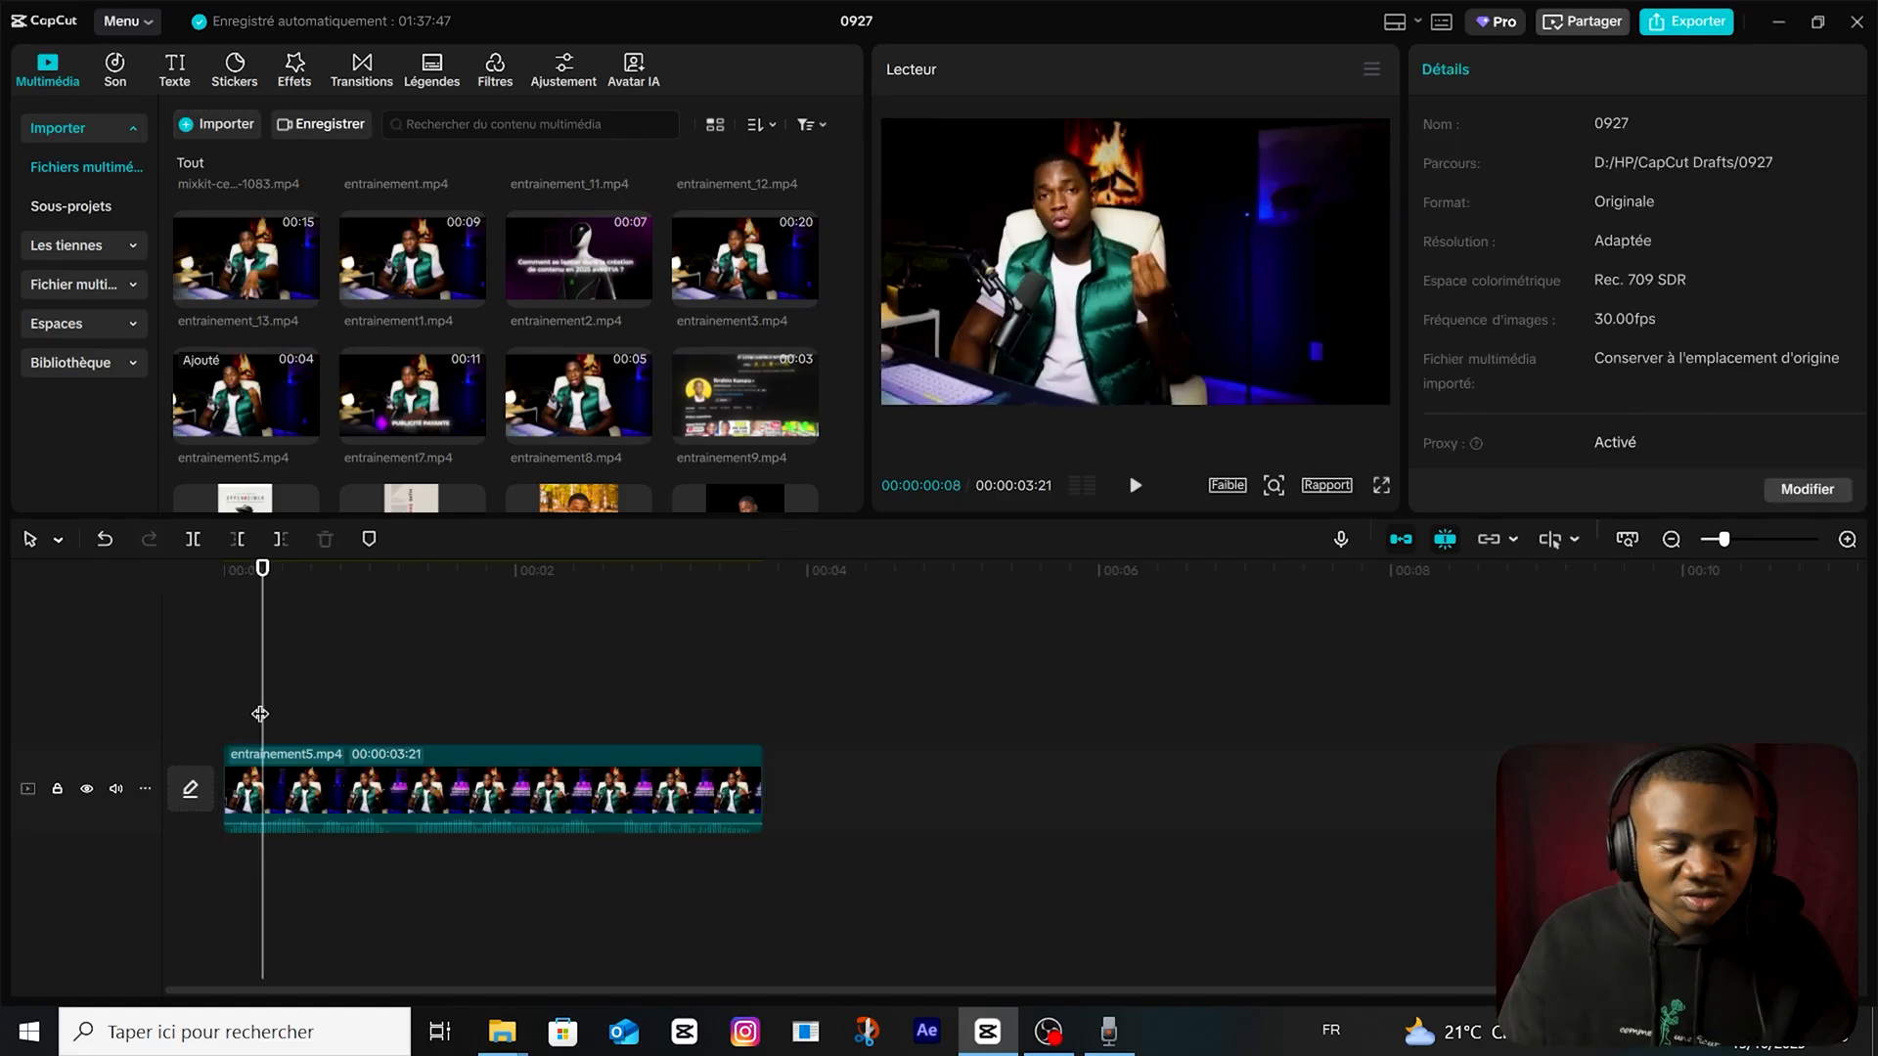
pyautogui.press('space')
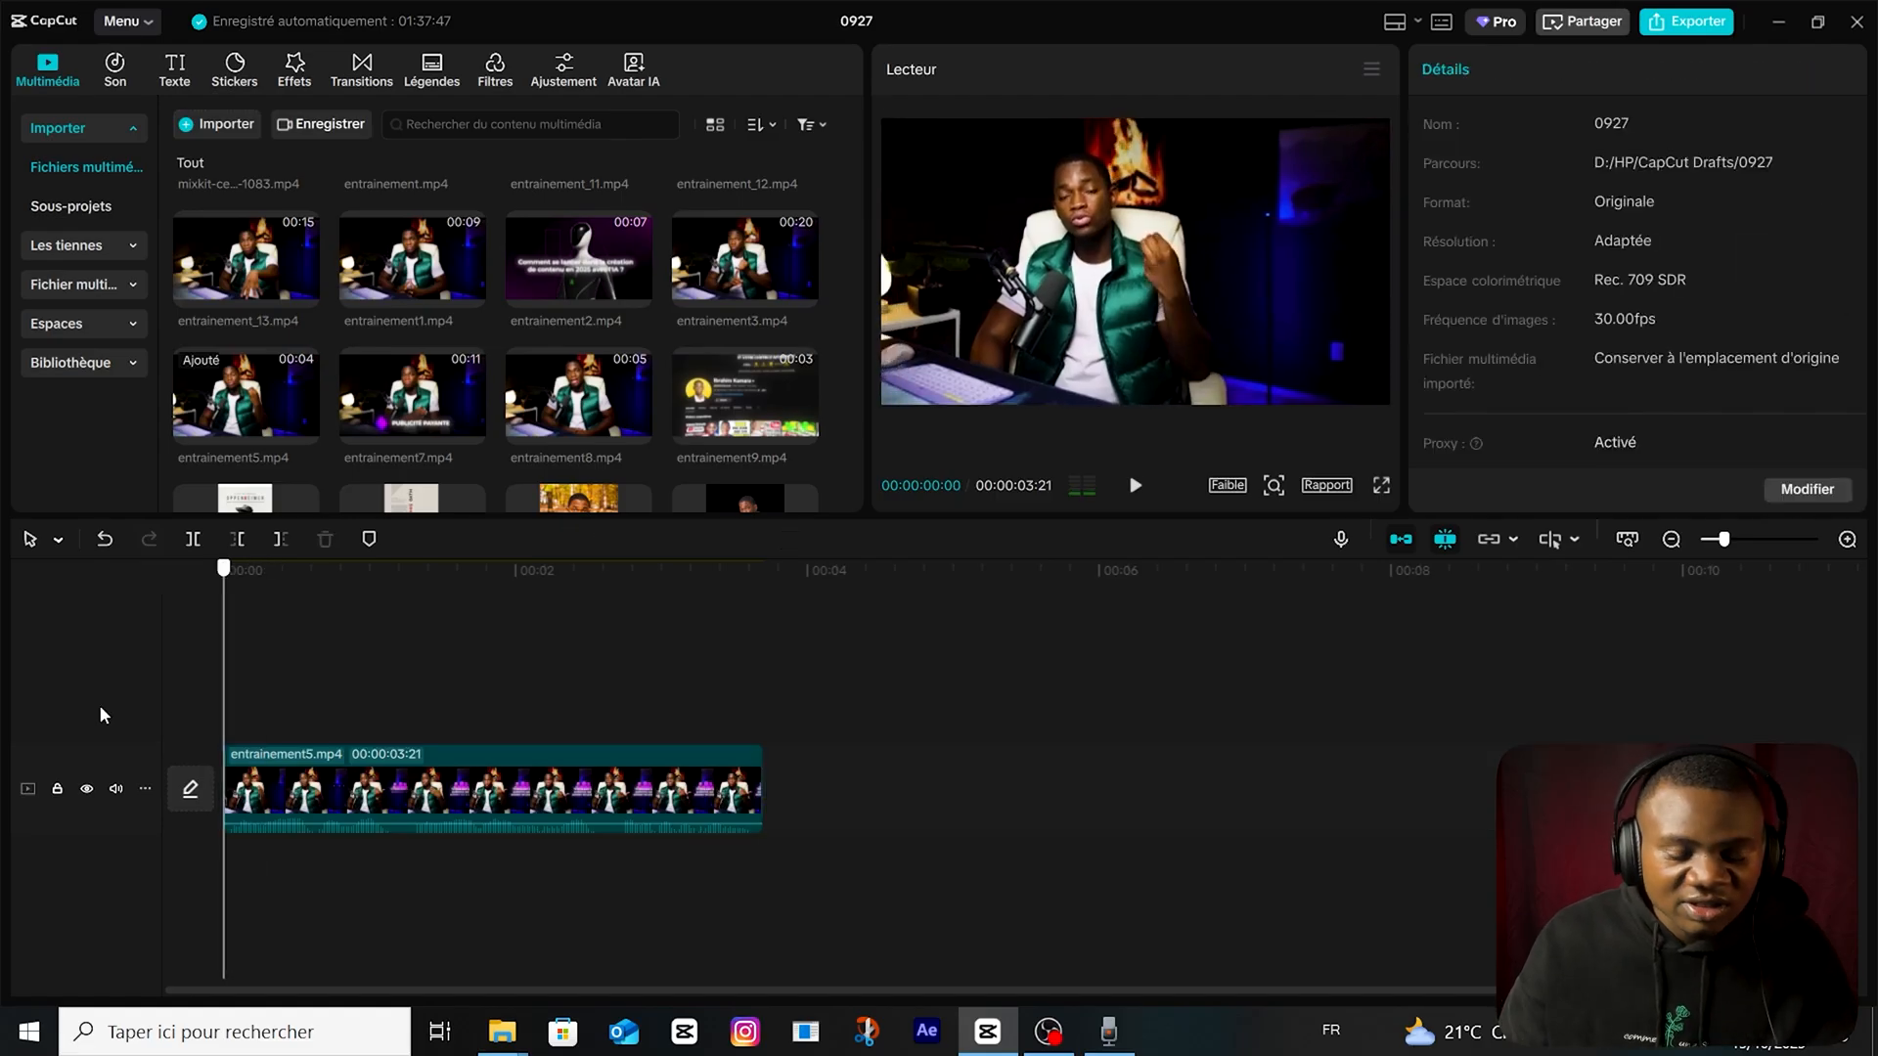
# Add a default text above the clip reading "tu dois avoir une audience qui va acheter tes produitgs".
pyautogui.click(175, 68)
pyautogui.moveTo(226, 168); pyautogui.dragTo(470, 722)
pyautogui.click(1547, 189)
pyautogui.write('tu doi')
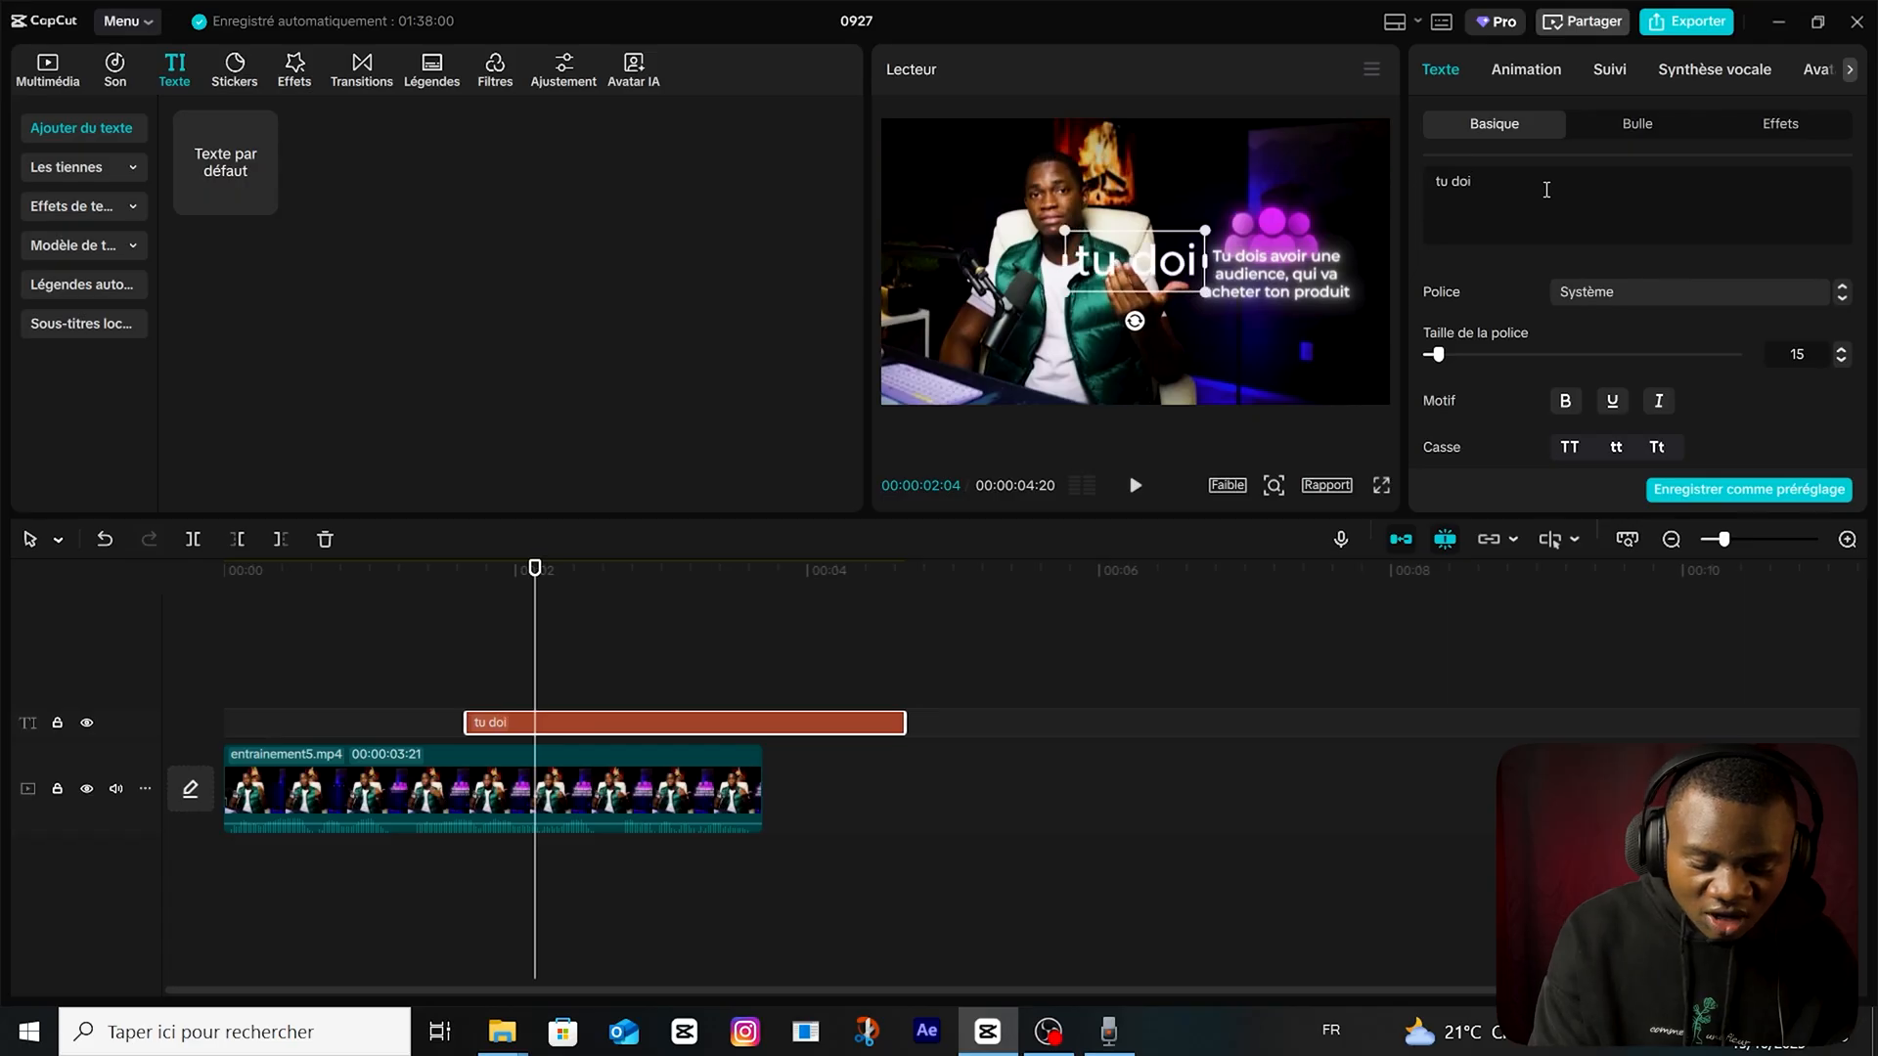
pyautogui.write('s avoir une audience qui va acheter tes p')
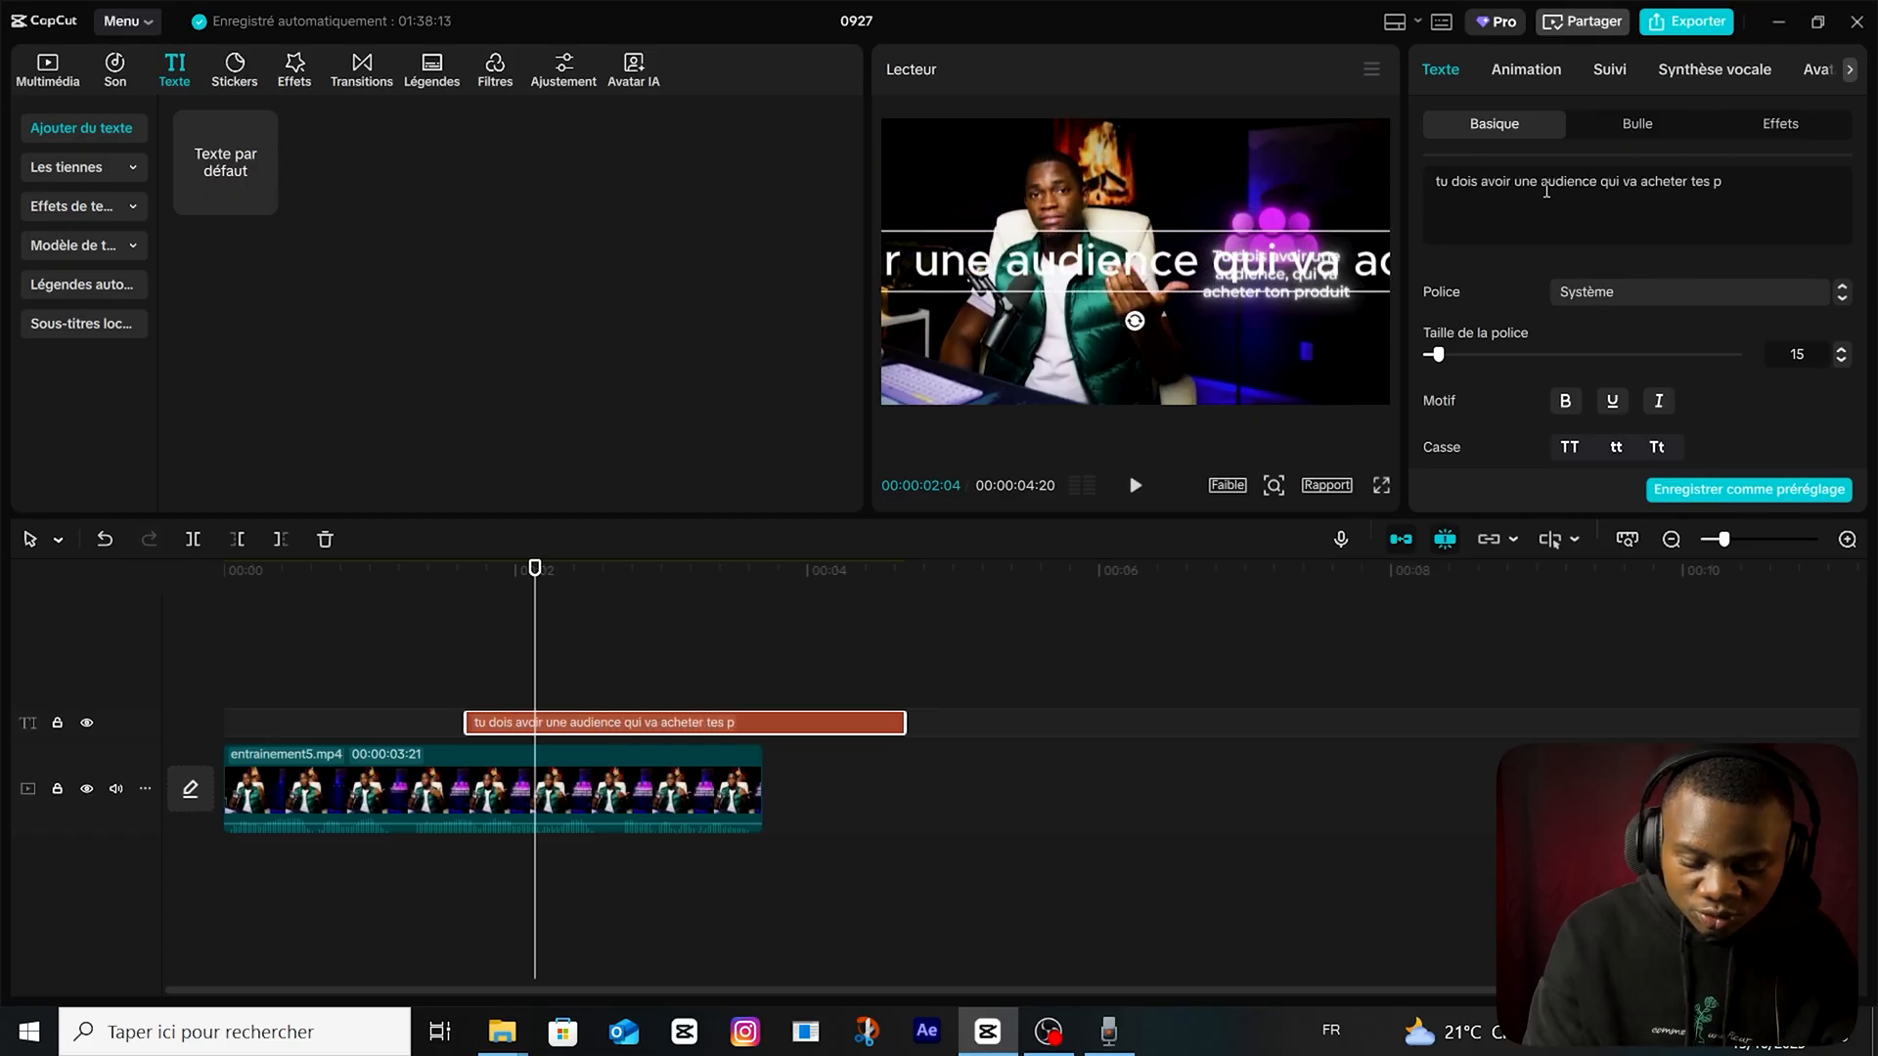
pyautogui.write('roduitgs')
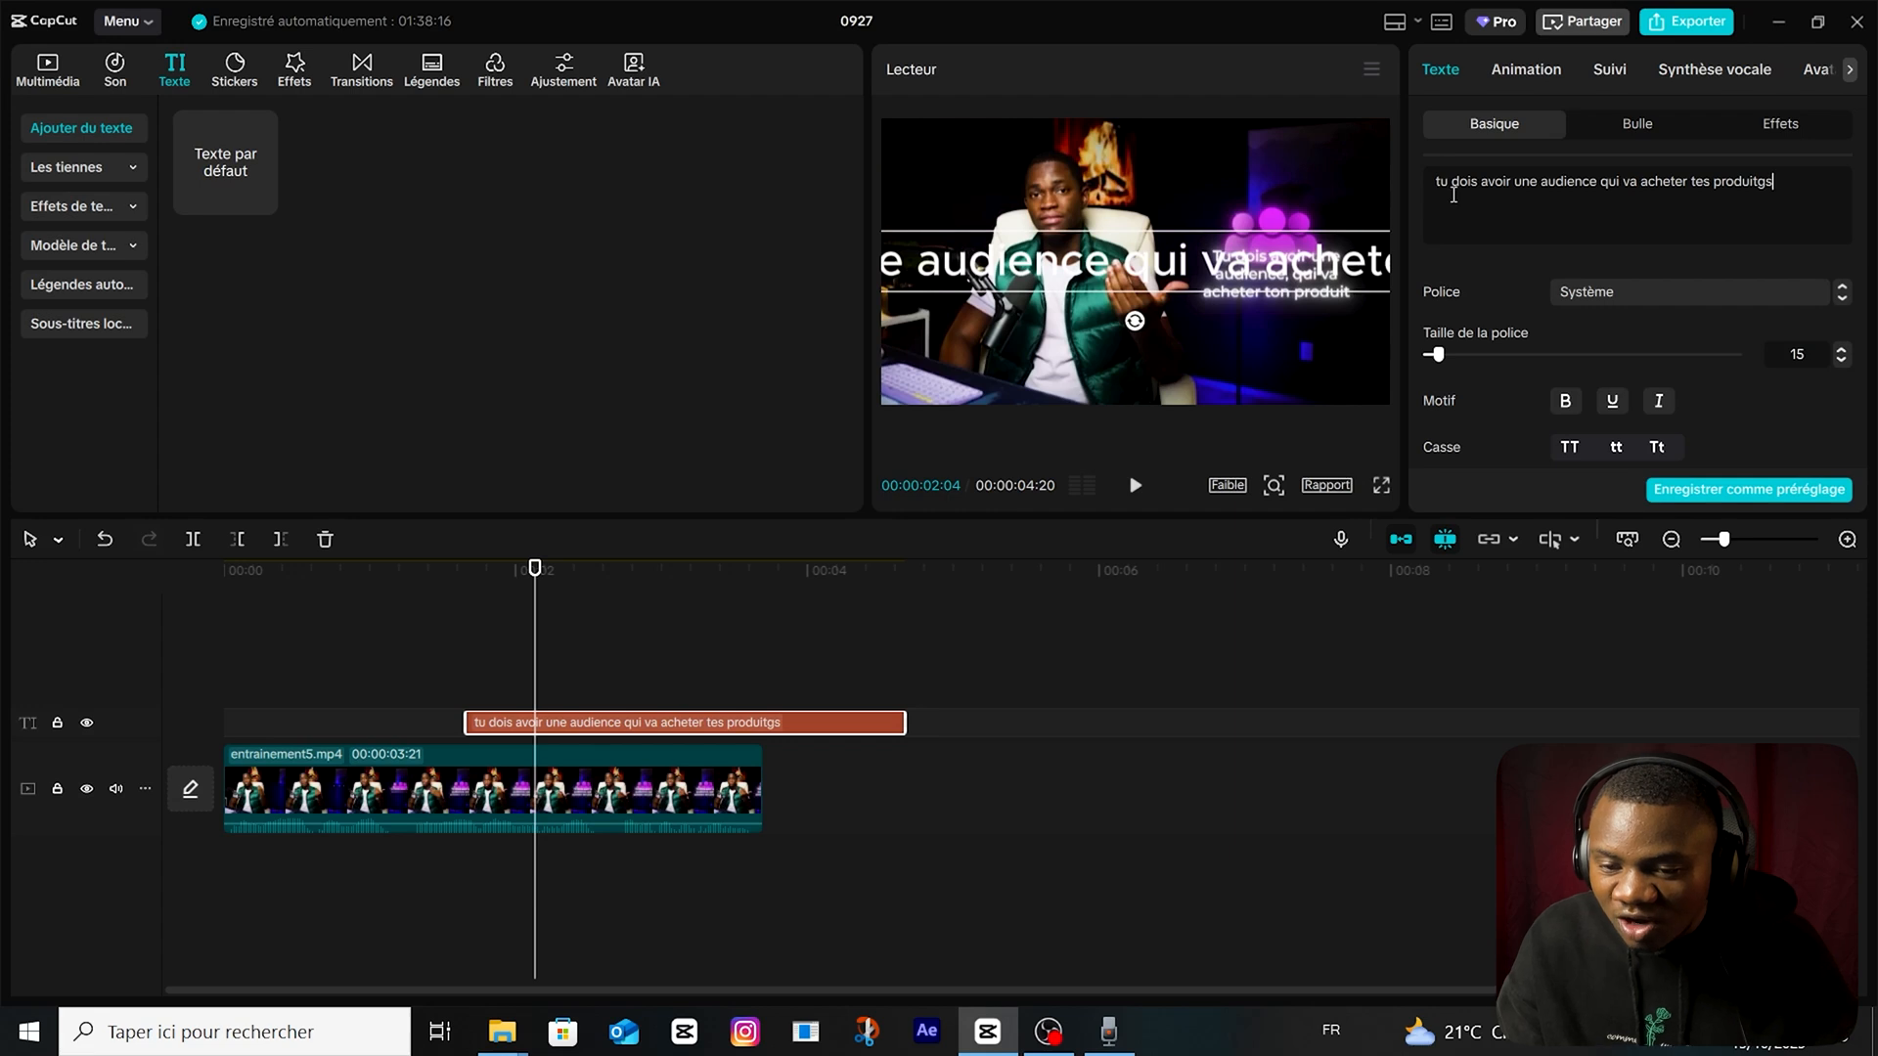
# Break the caption into three lines after "une" and "va" and set its font to Montserrat Bold.
pyautogui.click(1538, 181)
pyautogui.press('Return')
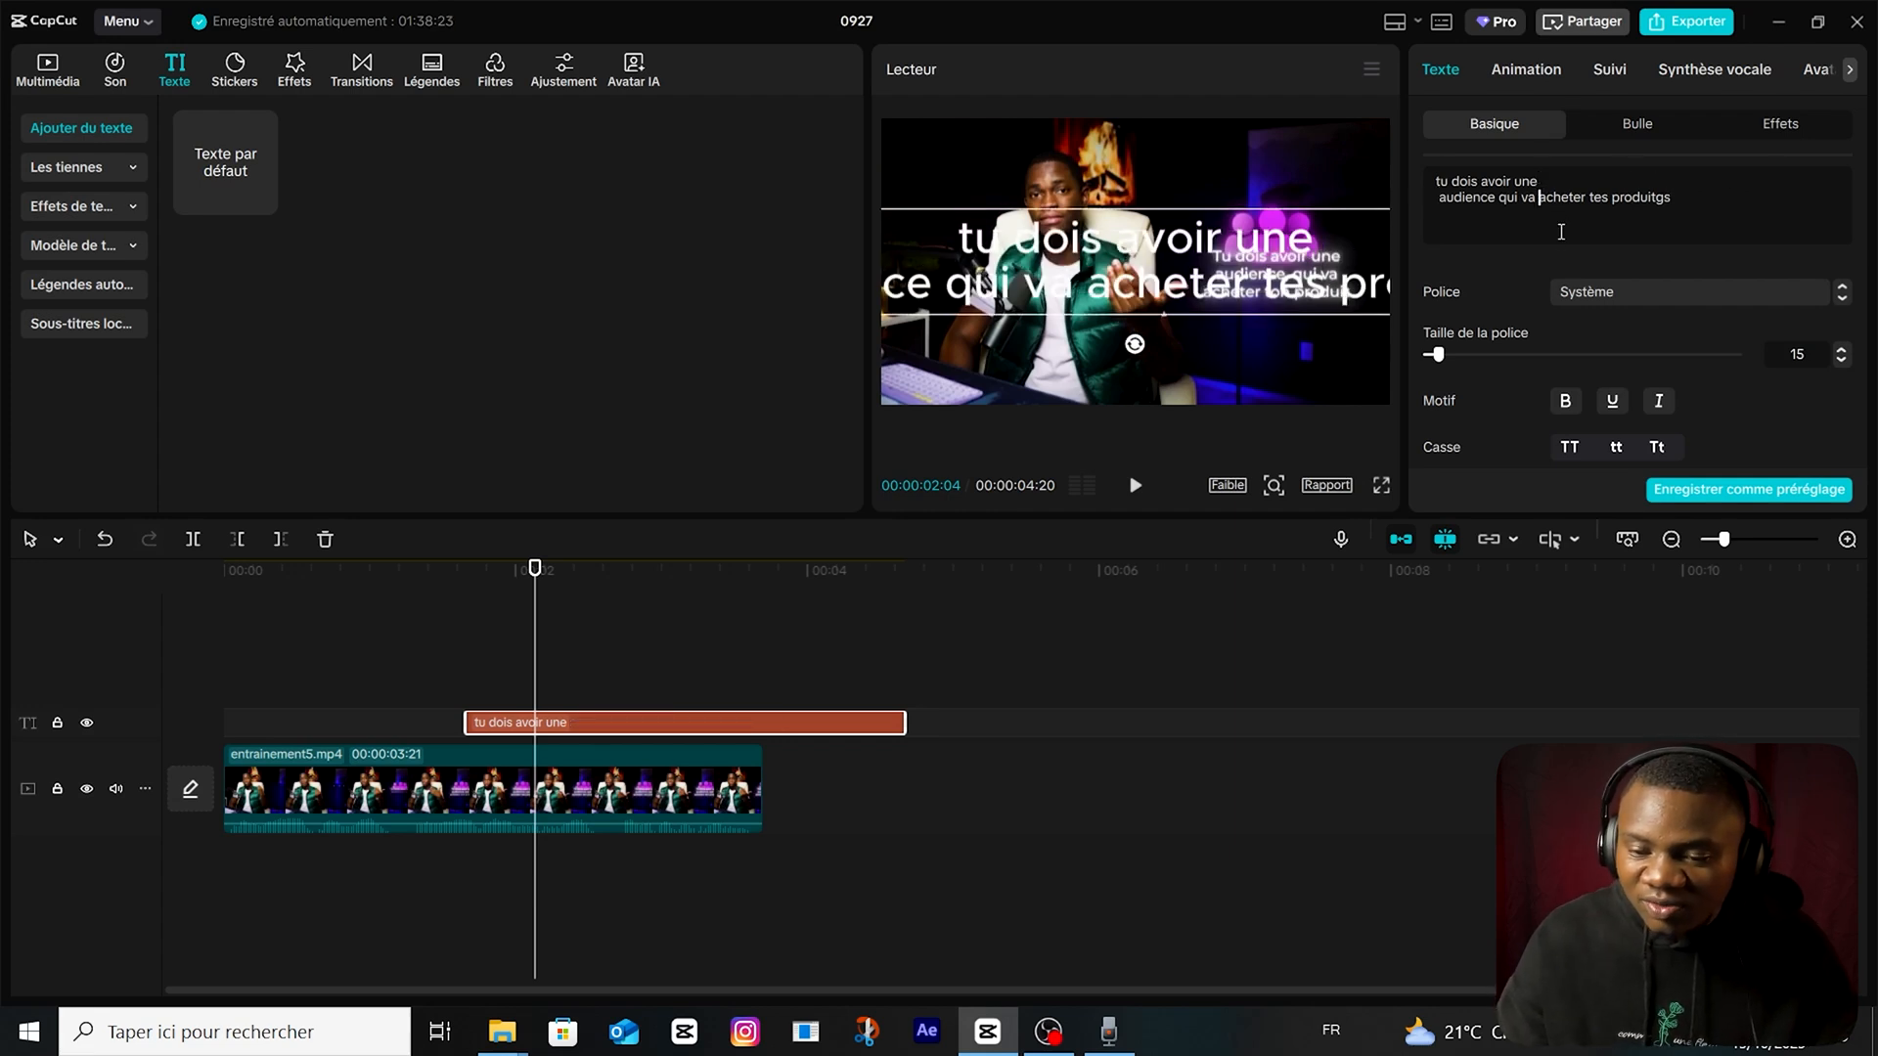
pyautogui.press('Return')
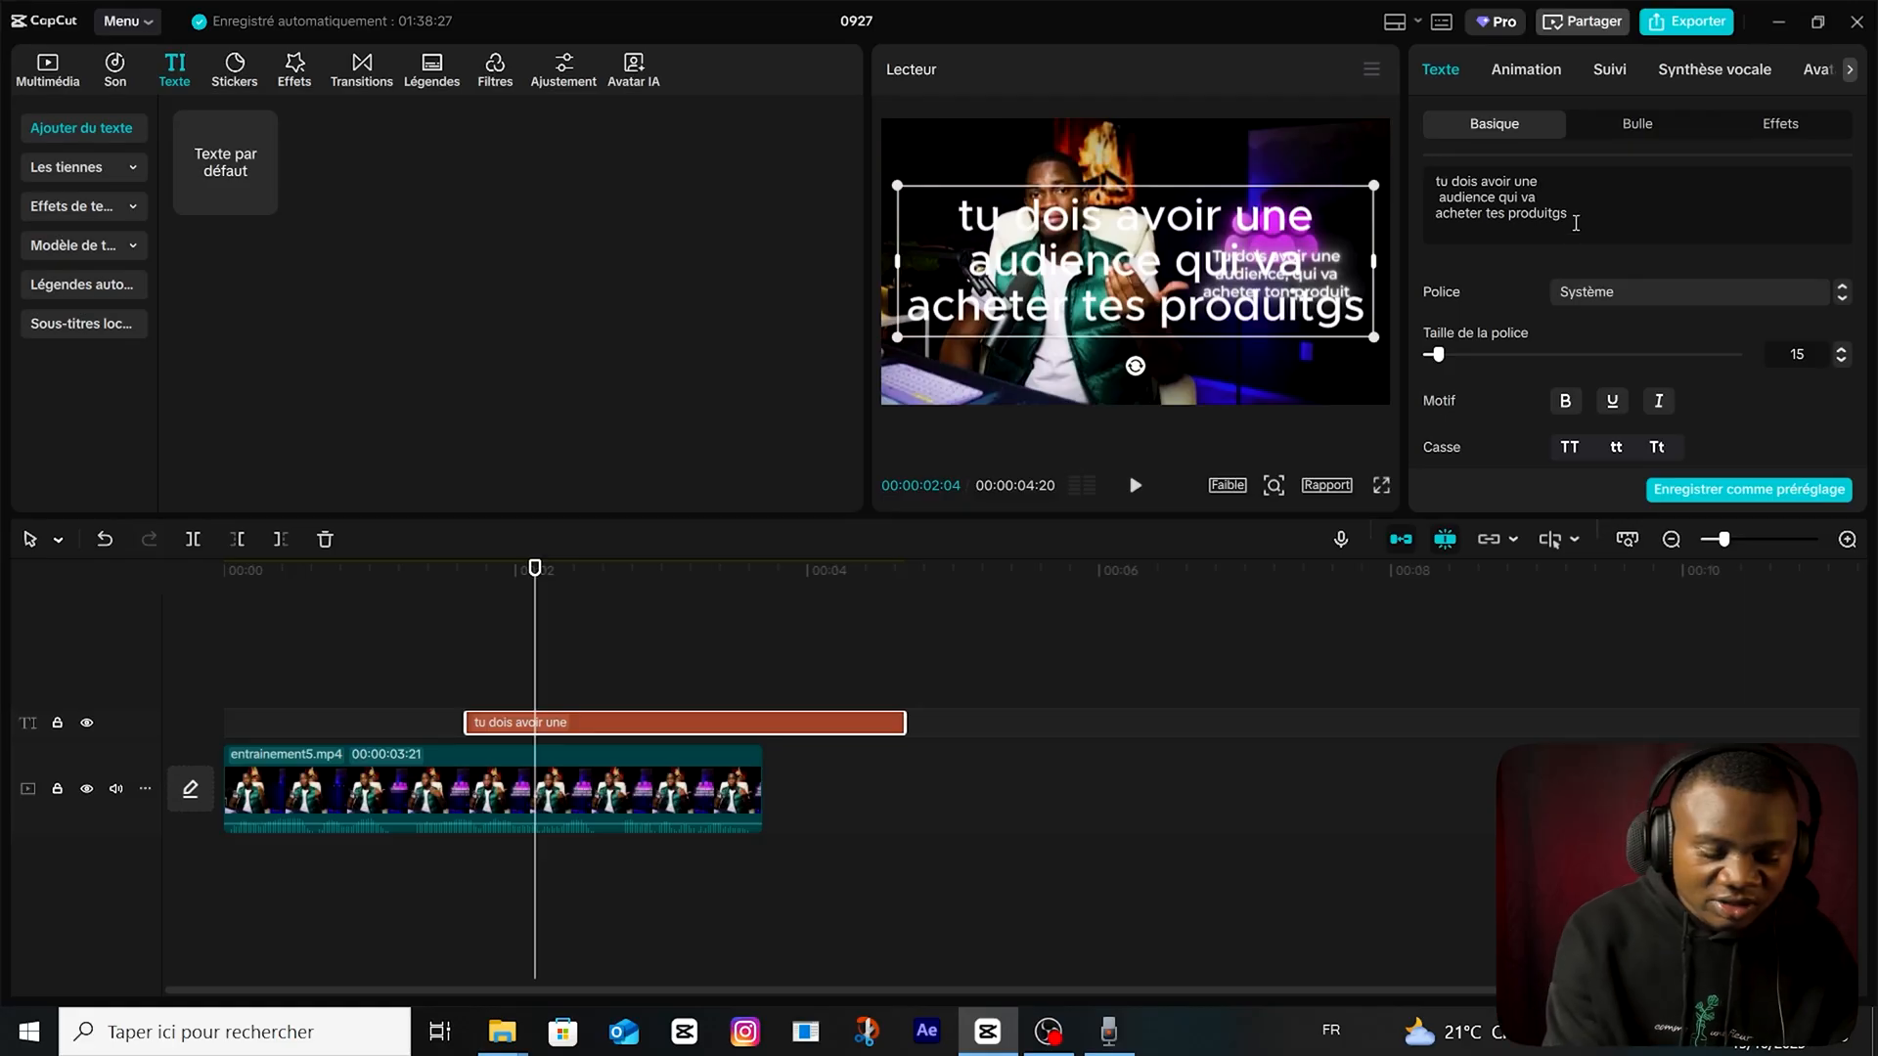
pyautogui.hotkey('ctrl', 'a')
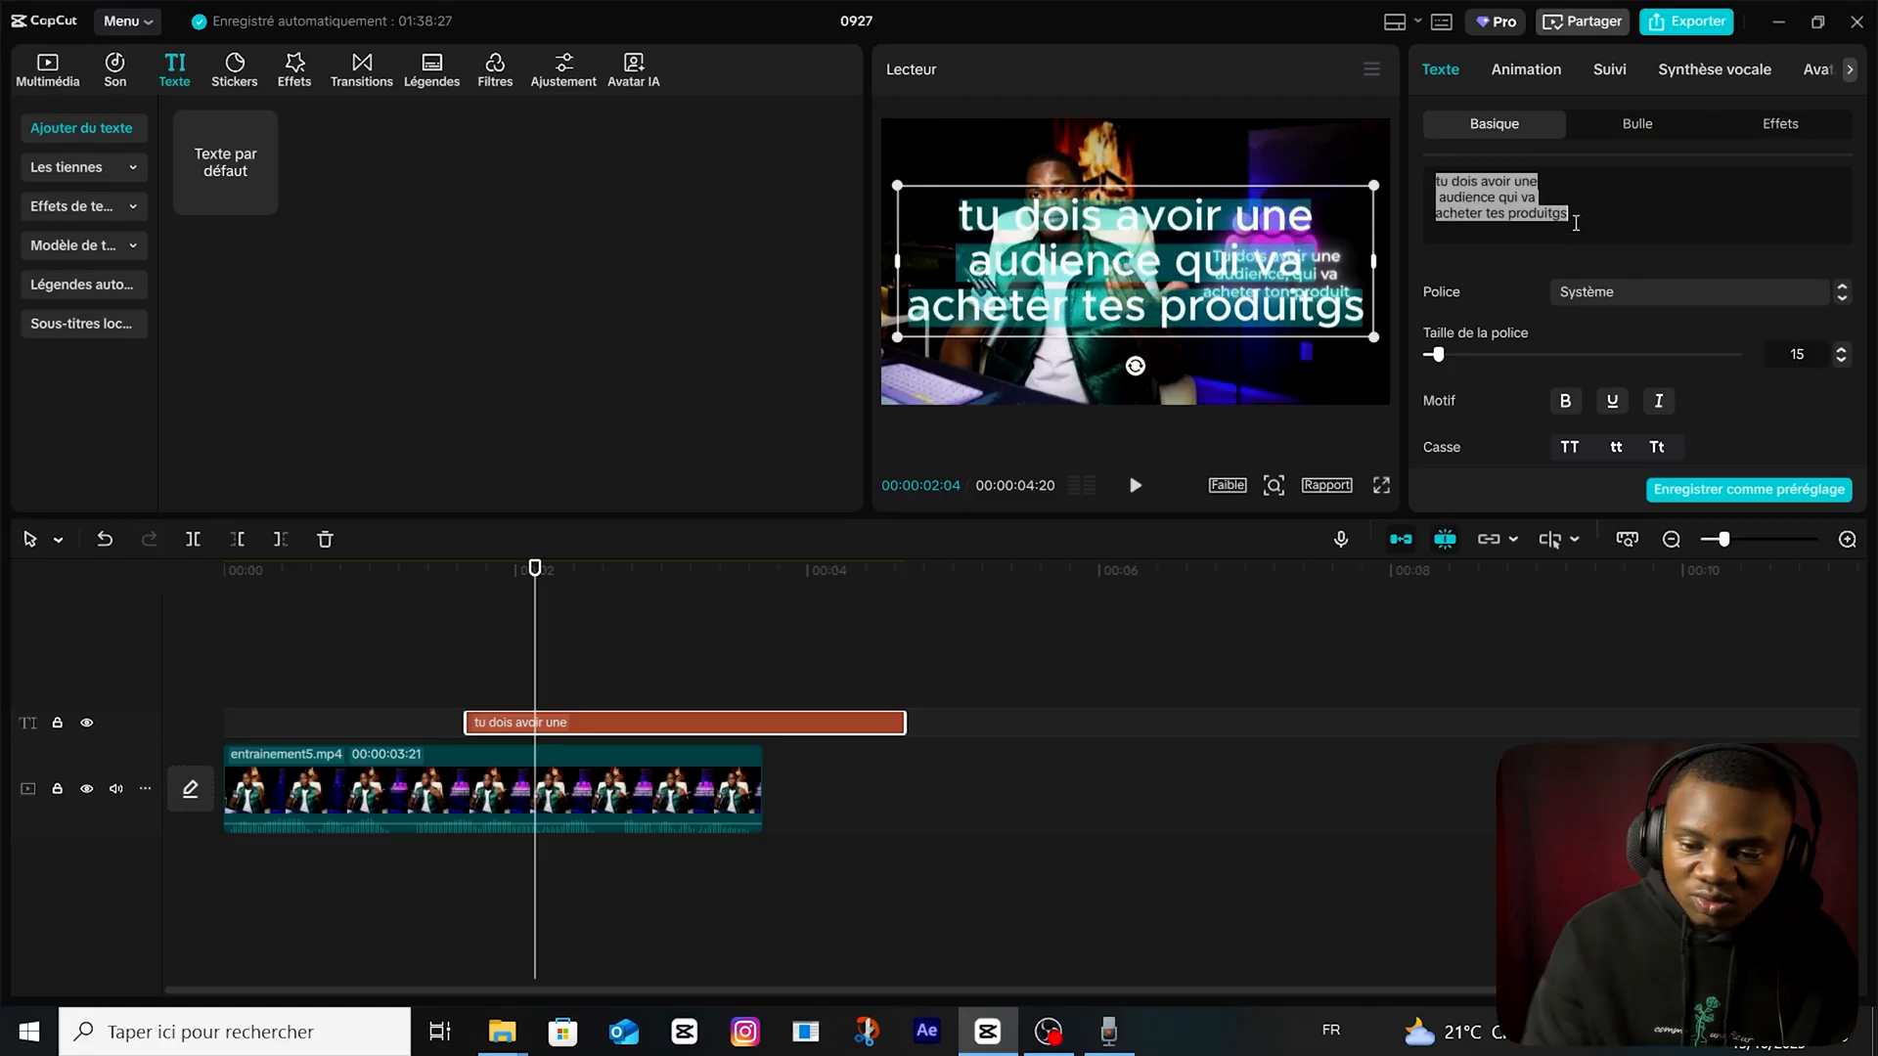
pyautogui.click(1635, 292)
pyautogui.click(1647, 290)
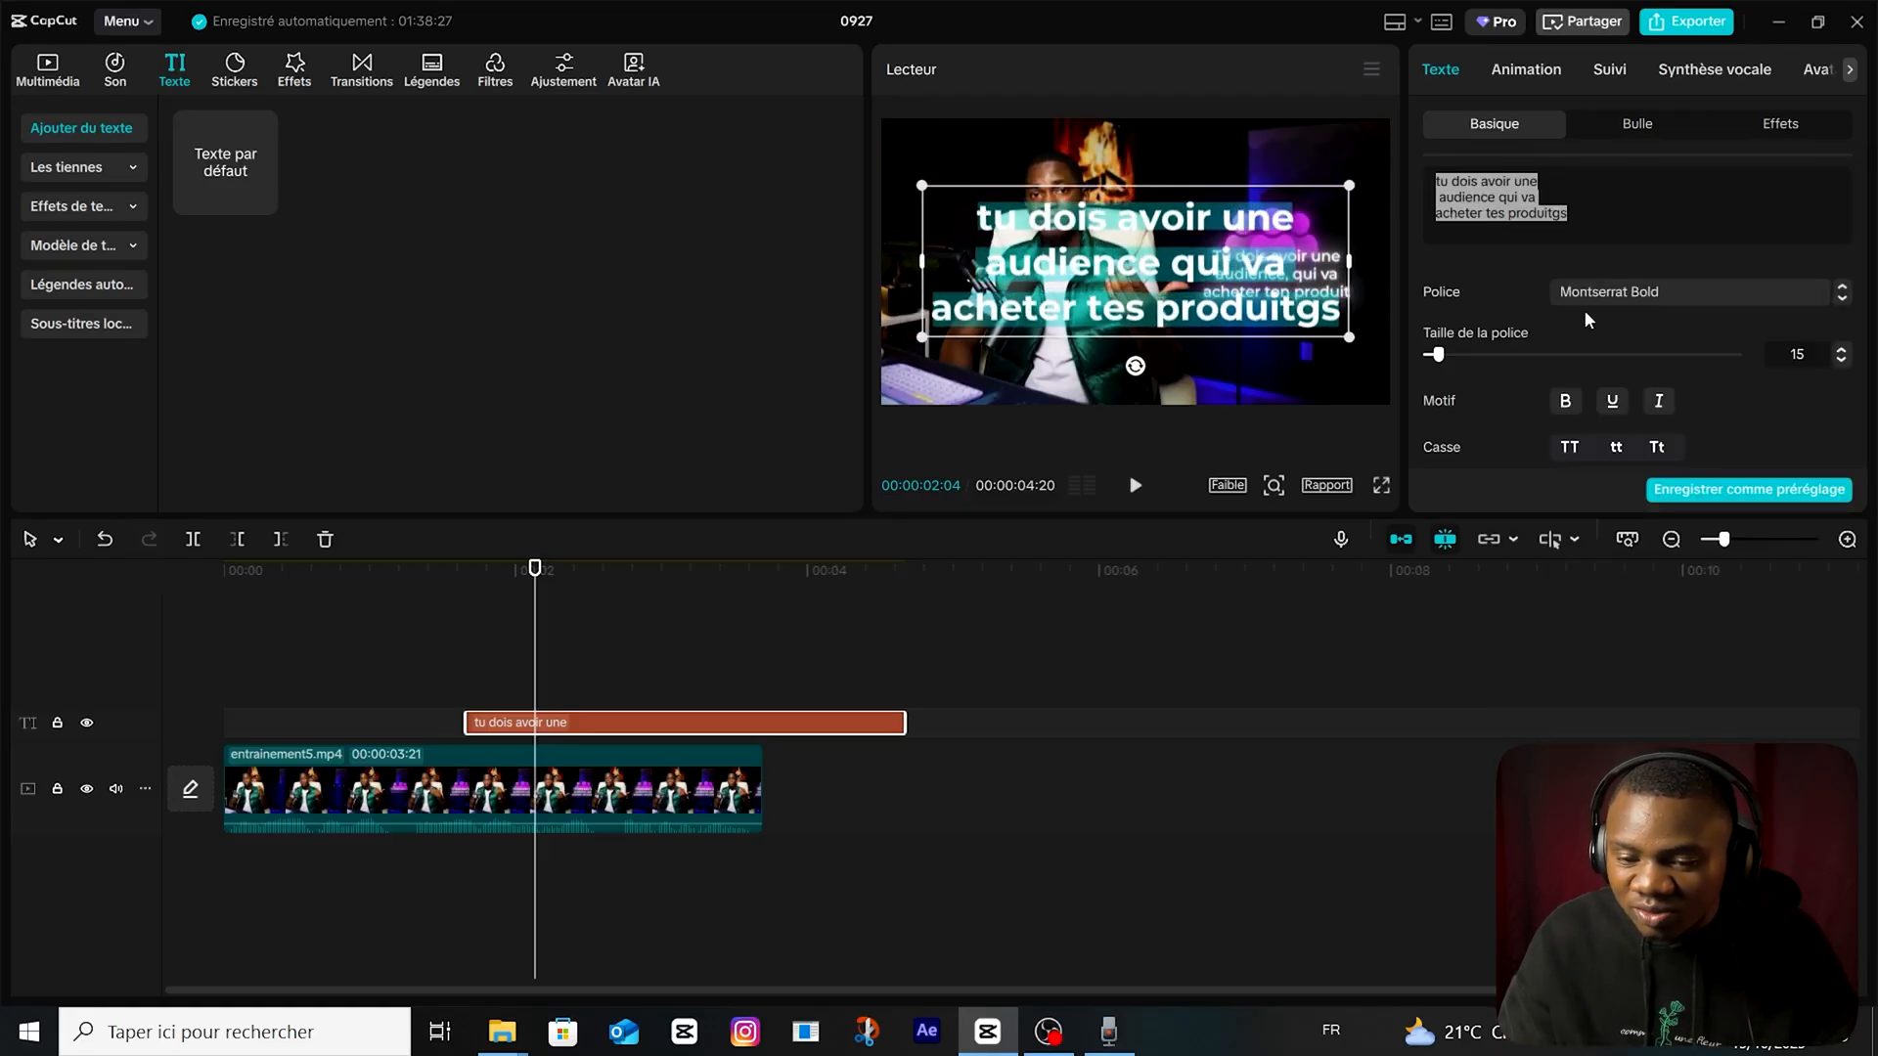
# Set the caption's character and line spacing to -1 and scale the text down in the frame.
pyautogui.scroll(-2, 1661, 378)
pyautogui.click(1584, 380)
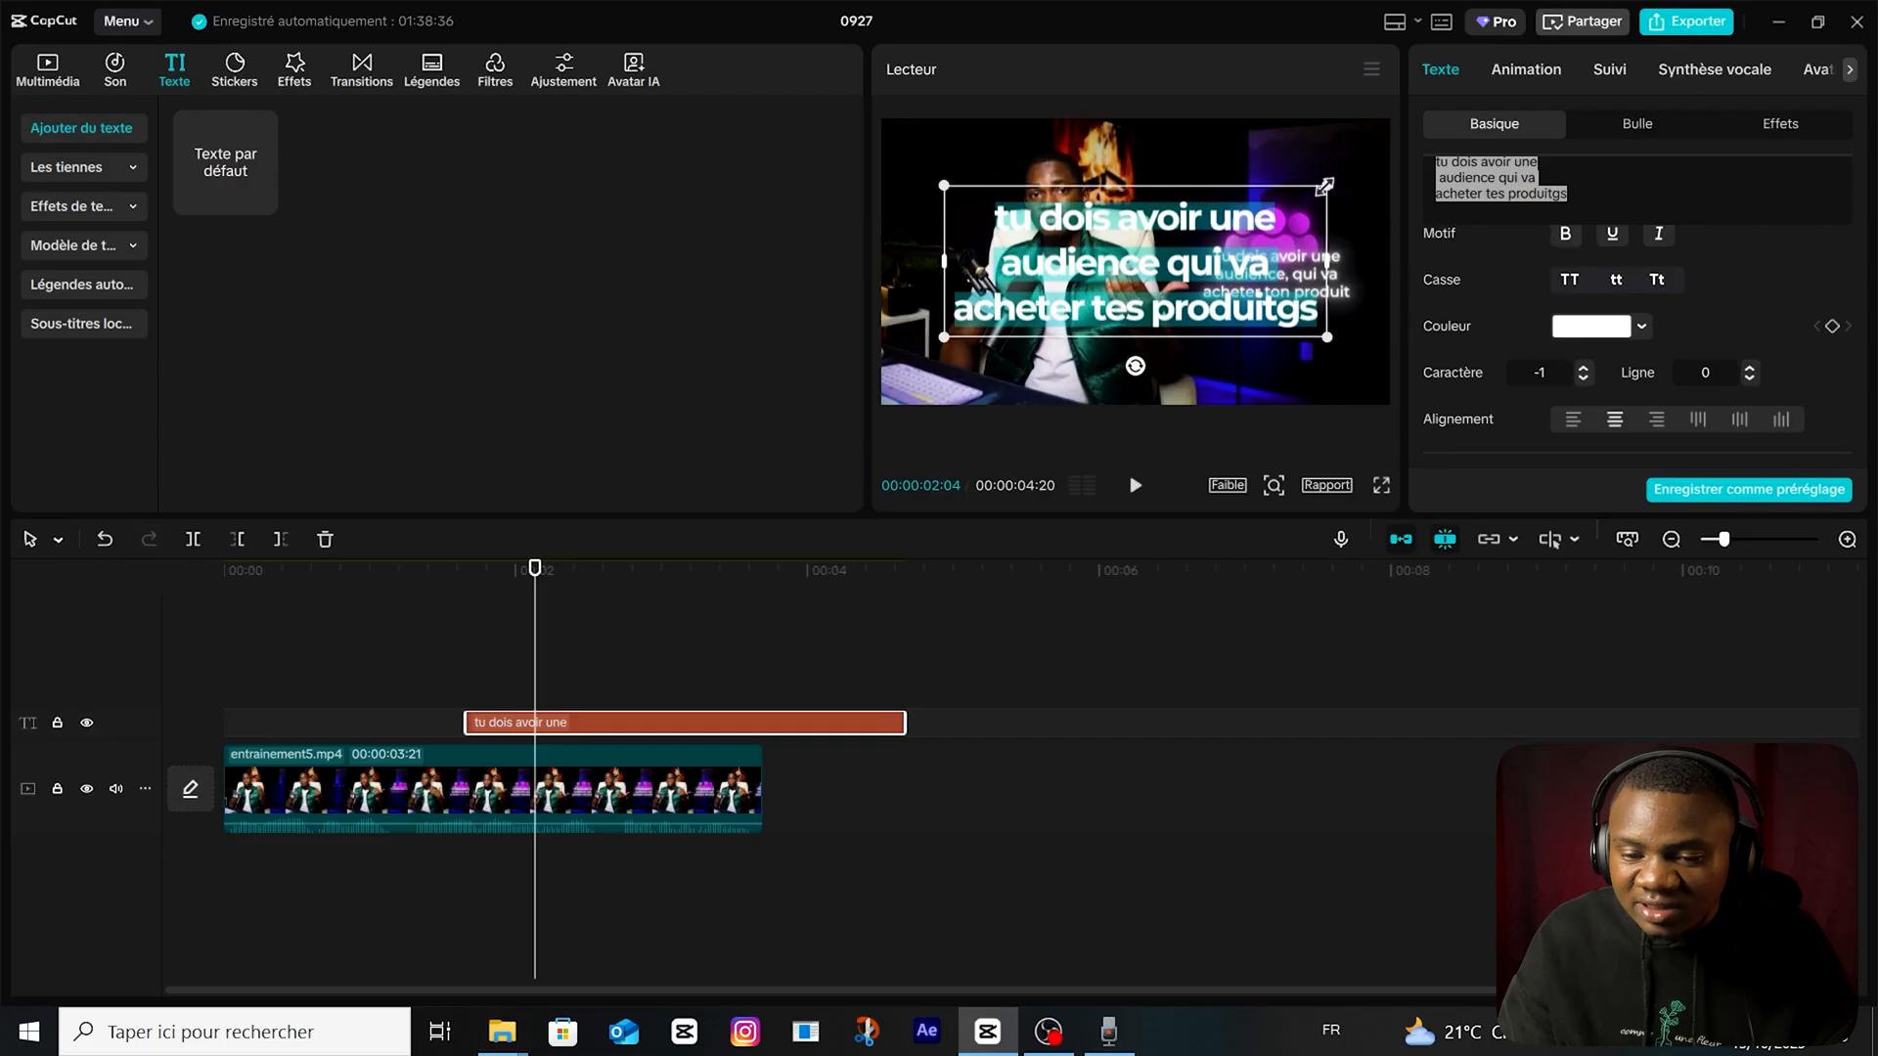
pyautogui.moveTo(1324, 186); pyautogui.dragTo(1283, 204)
pyautogui.click(1749, 378)
# Set the caption's line spacing to -6, then shrink it and place it over the reference caption in the video.
pyautogui.click(1748, 378)
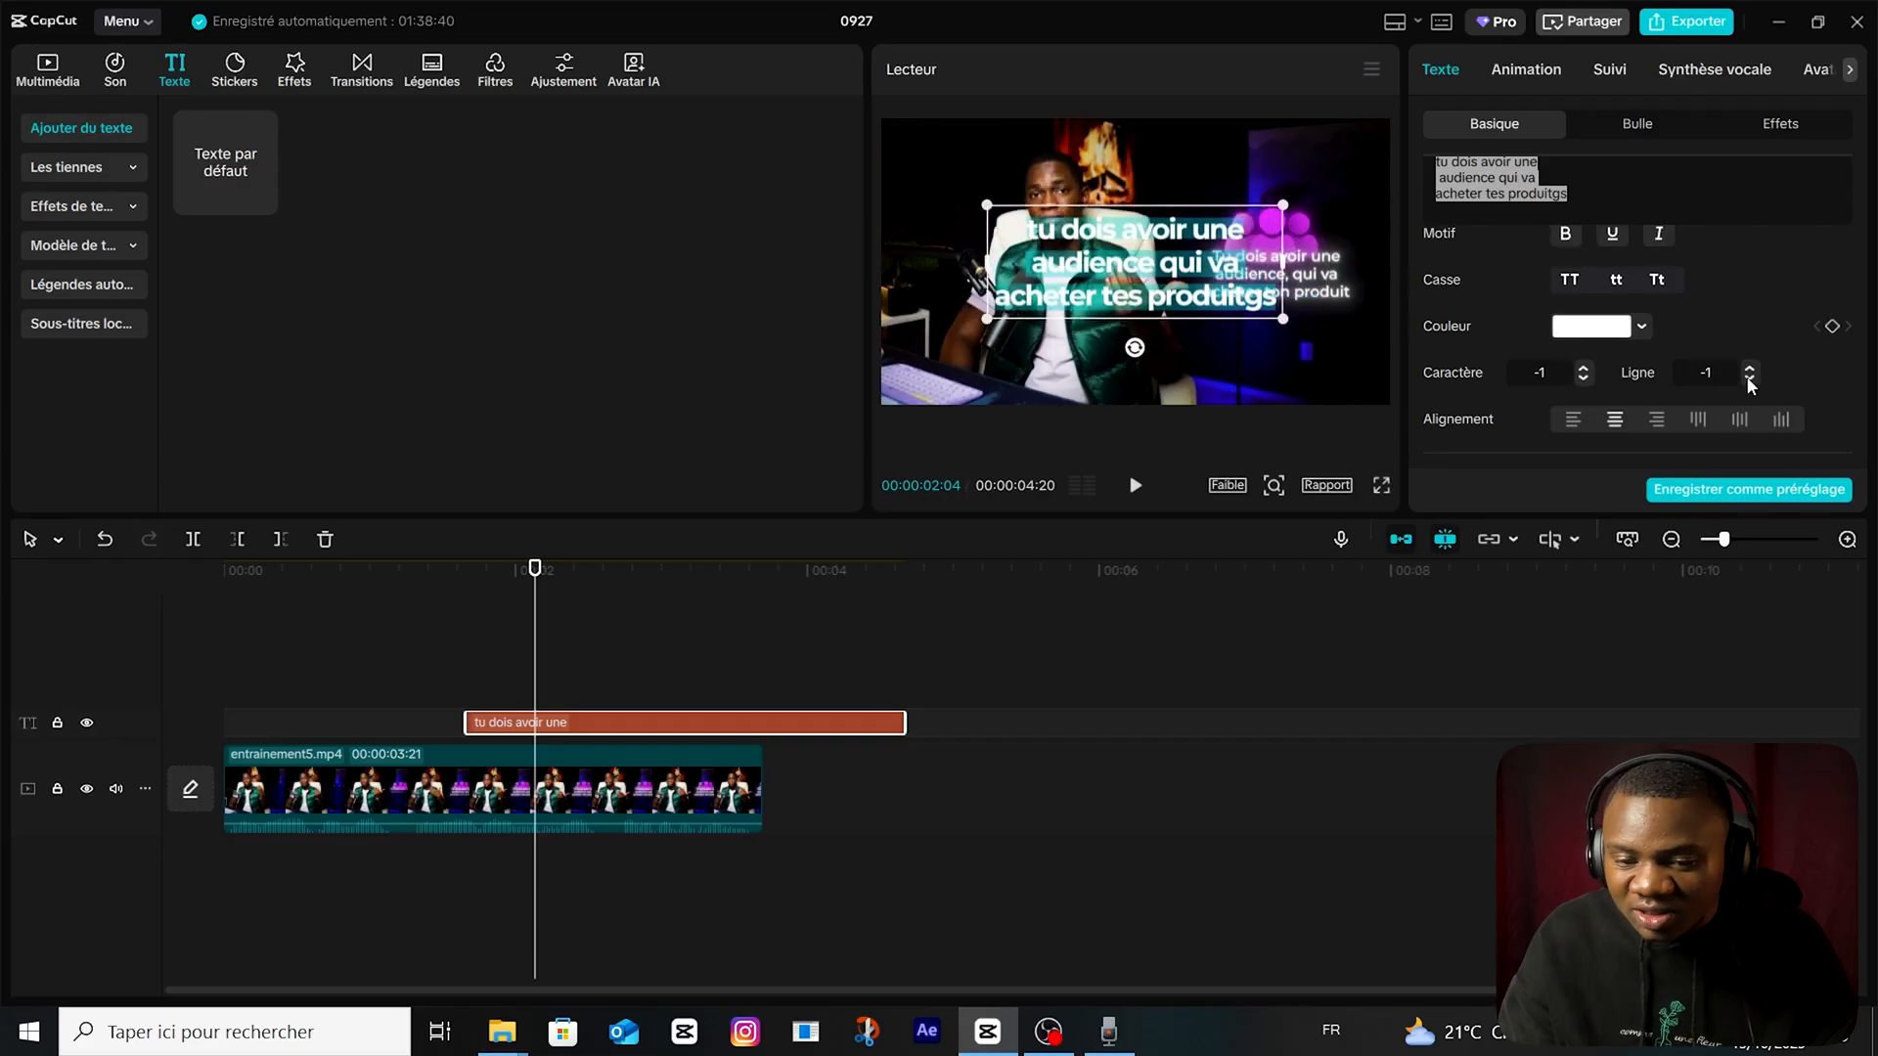
pyautogui.click(1749, 379)
pyautogui.click(1749, 379)
pyautogui.click(1749, 378)
pyautogui.click(1748, 378)
pyautogui.moveTo(1175, 233); pyautogui.dragTo(1240, 260)
pyautogui.moveTo(1348, 240); pyautogui.dragTo(1280, 265)
pyautogui.moveTo(1197, 290); pyautogui.dragTo(1278, 263)
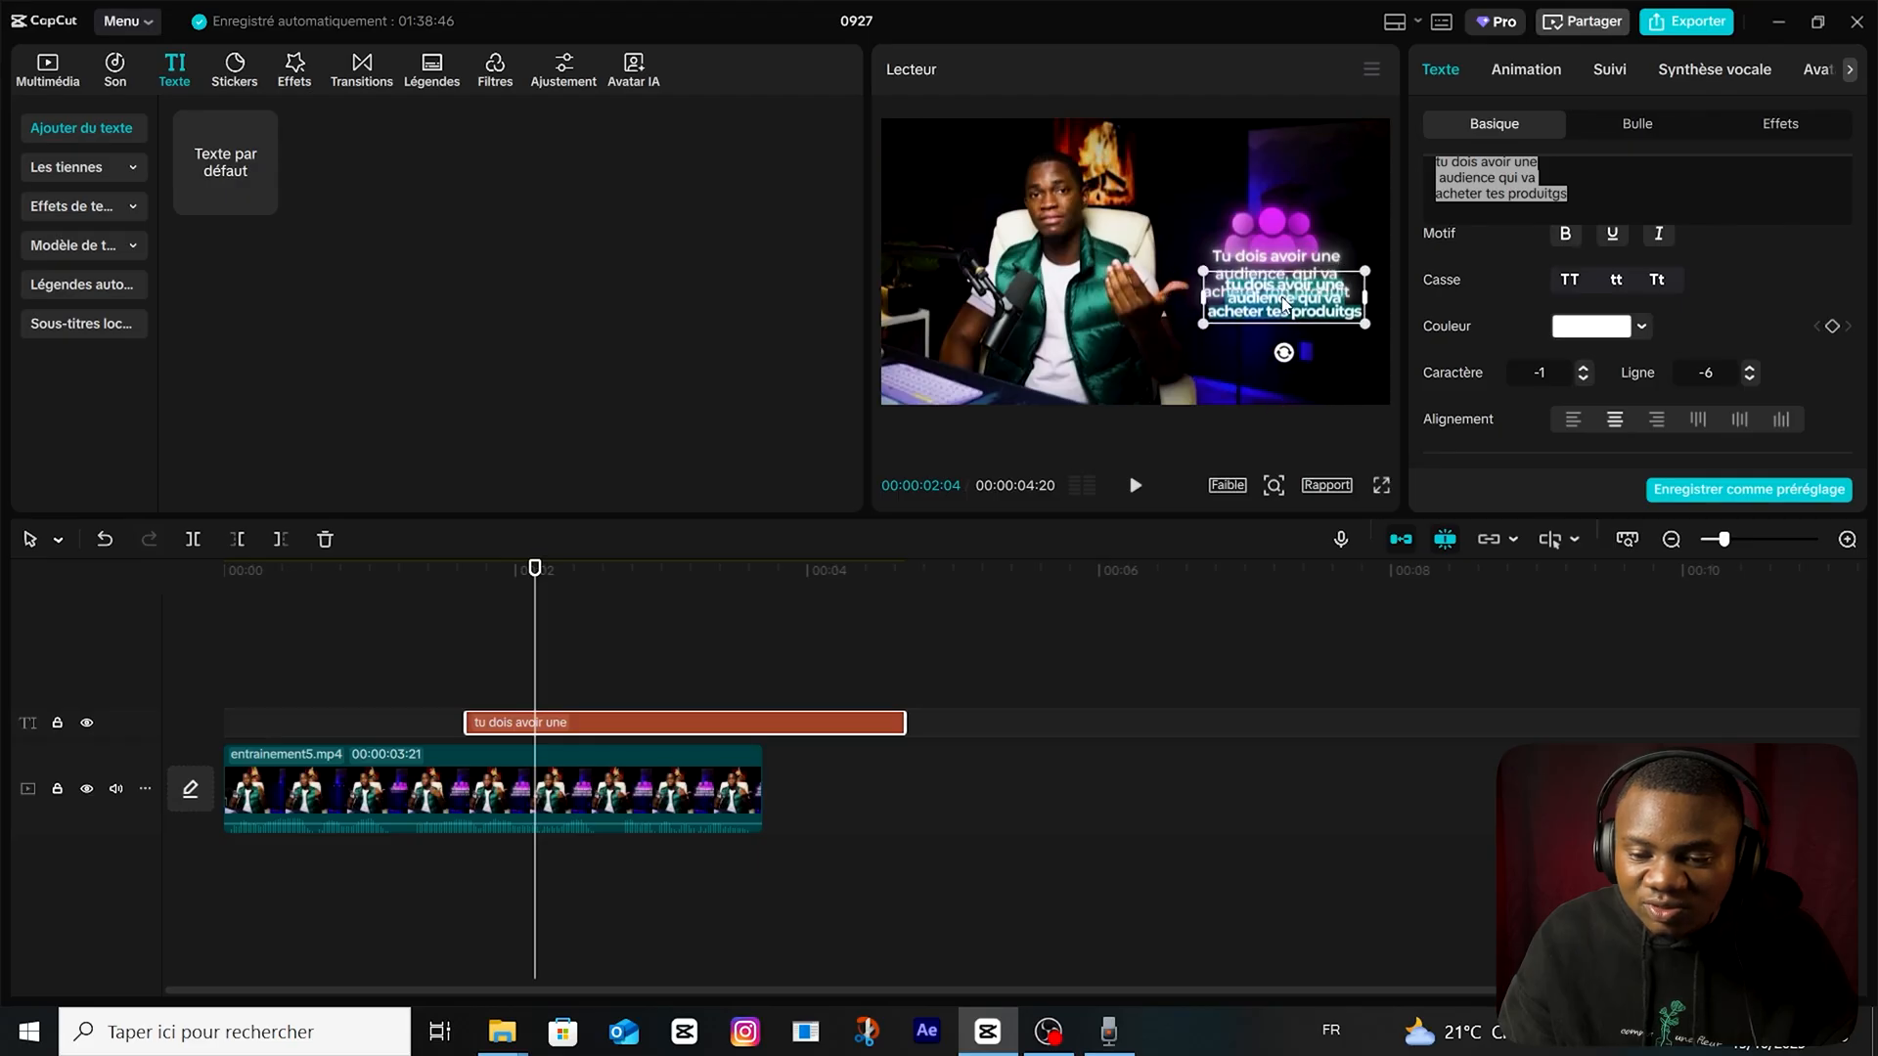
# Lay the black mixkit-censorship-beep-long-1083.mp4 clip on a muted track above entrainement5.mp4 and move the caption to start at 00:00:00:08.
pyautogui.click(37, 75)
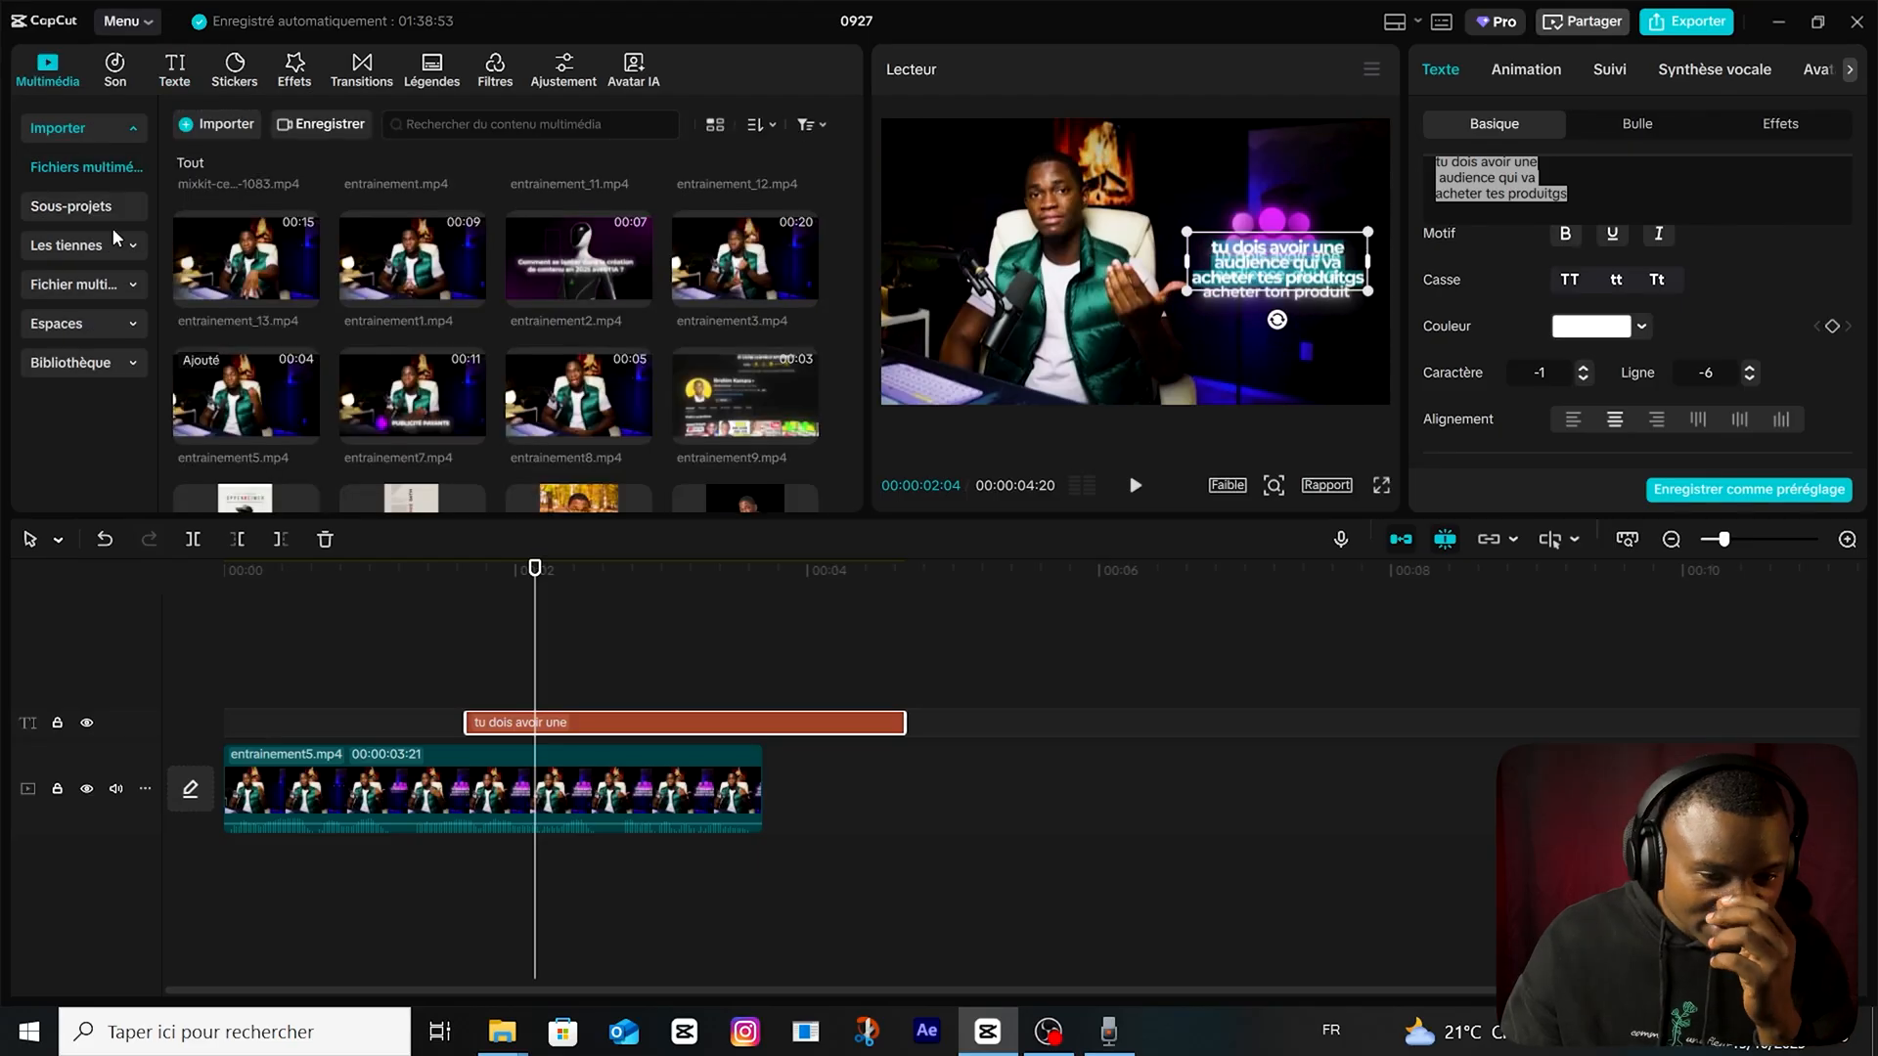
pyautogui.scroll(2, 245, 293)
pyautogui.moveTo(245, 235); pyautogui.dragTo(614, 738)
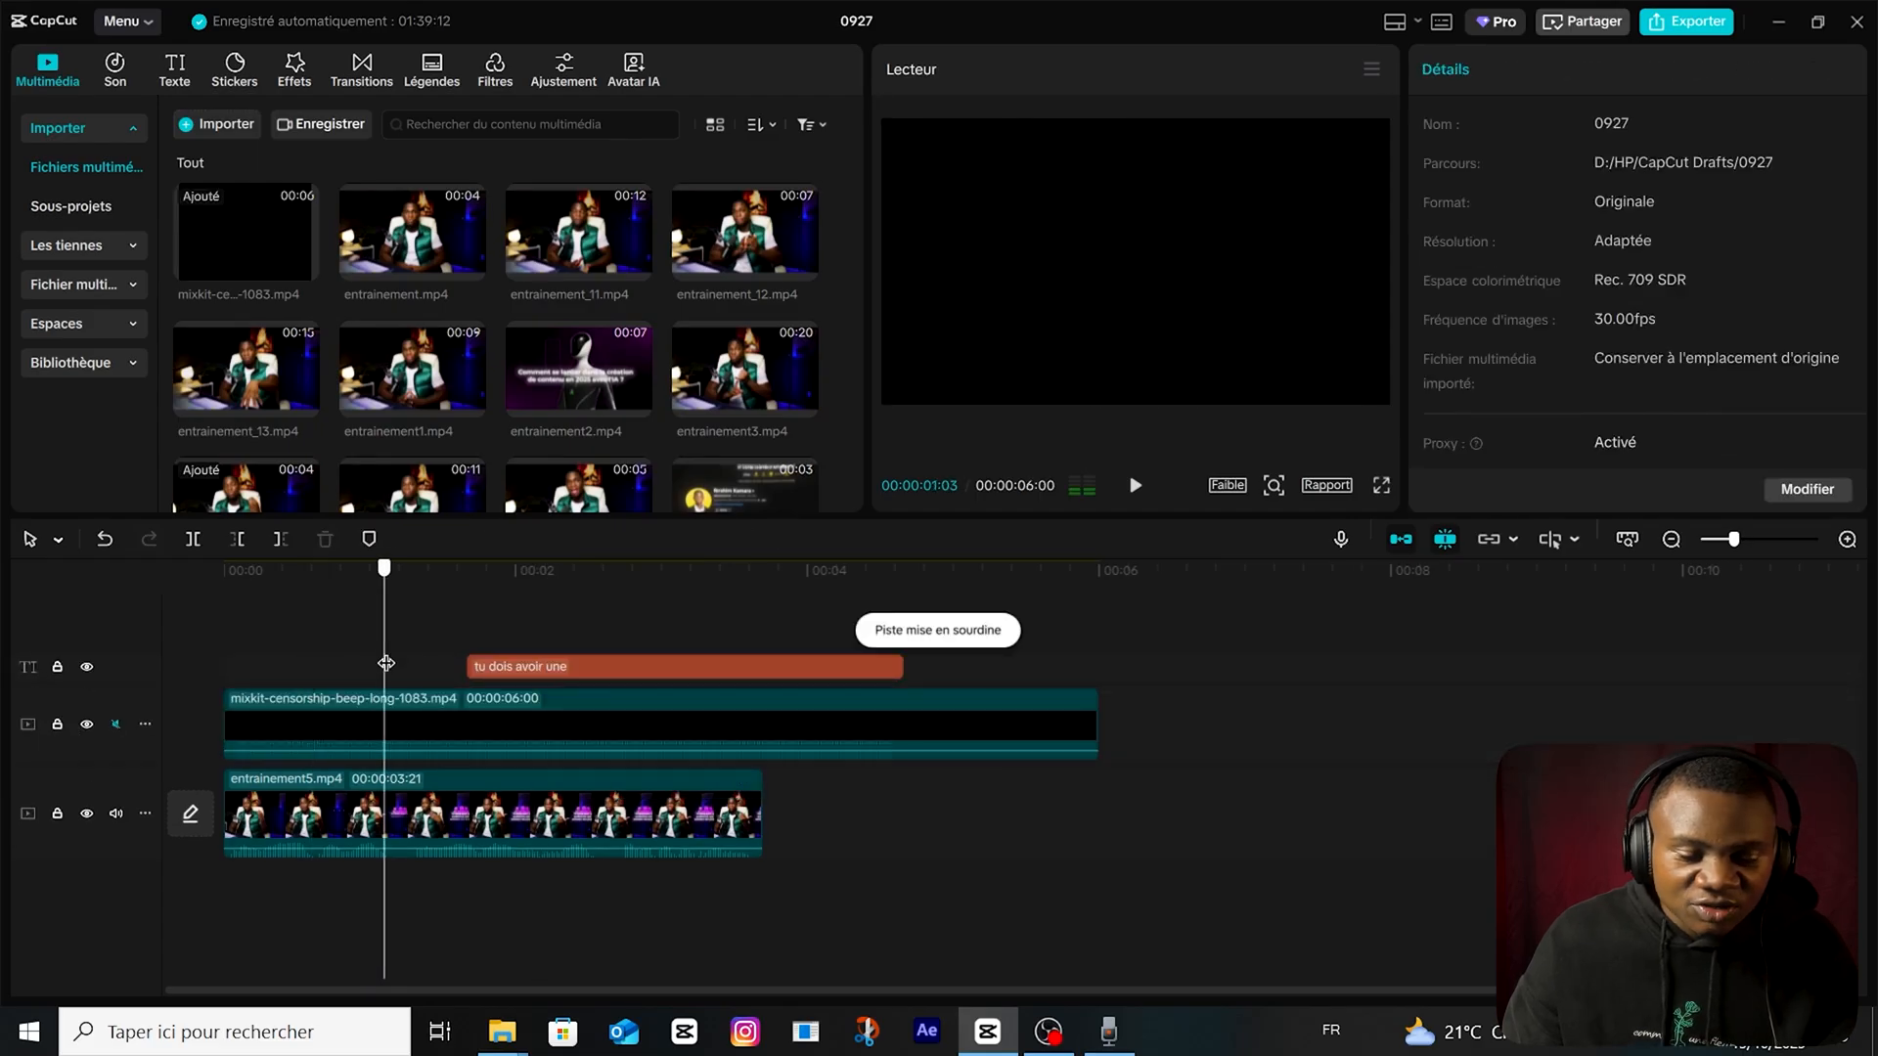
pyautogui.moveTo(548, 667); pyautogui.dragTo(331, 671)
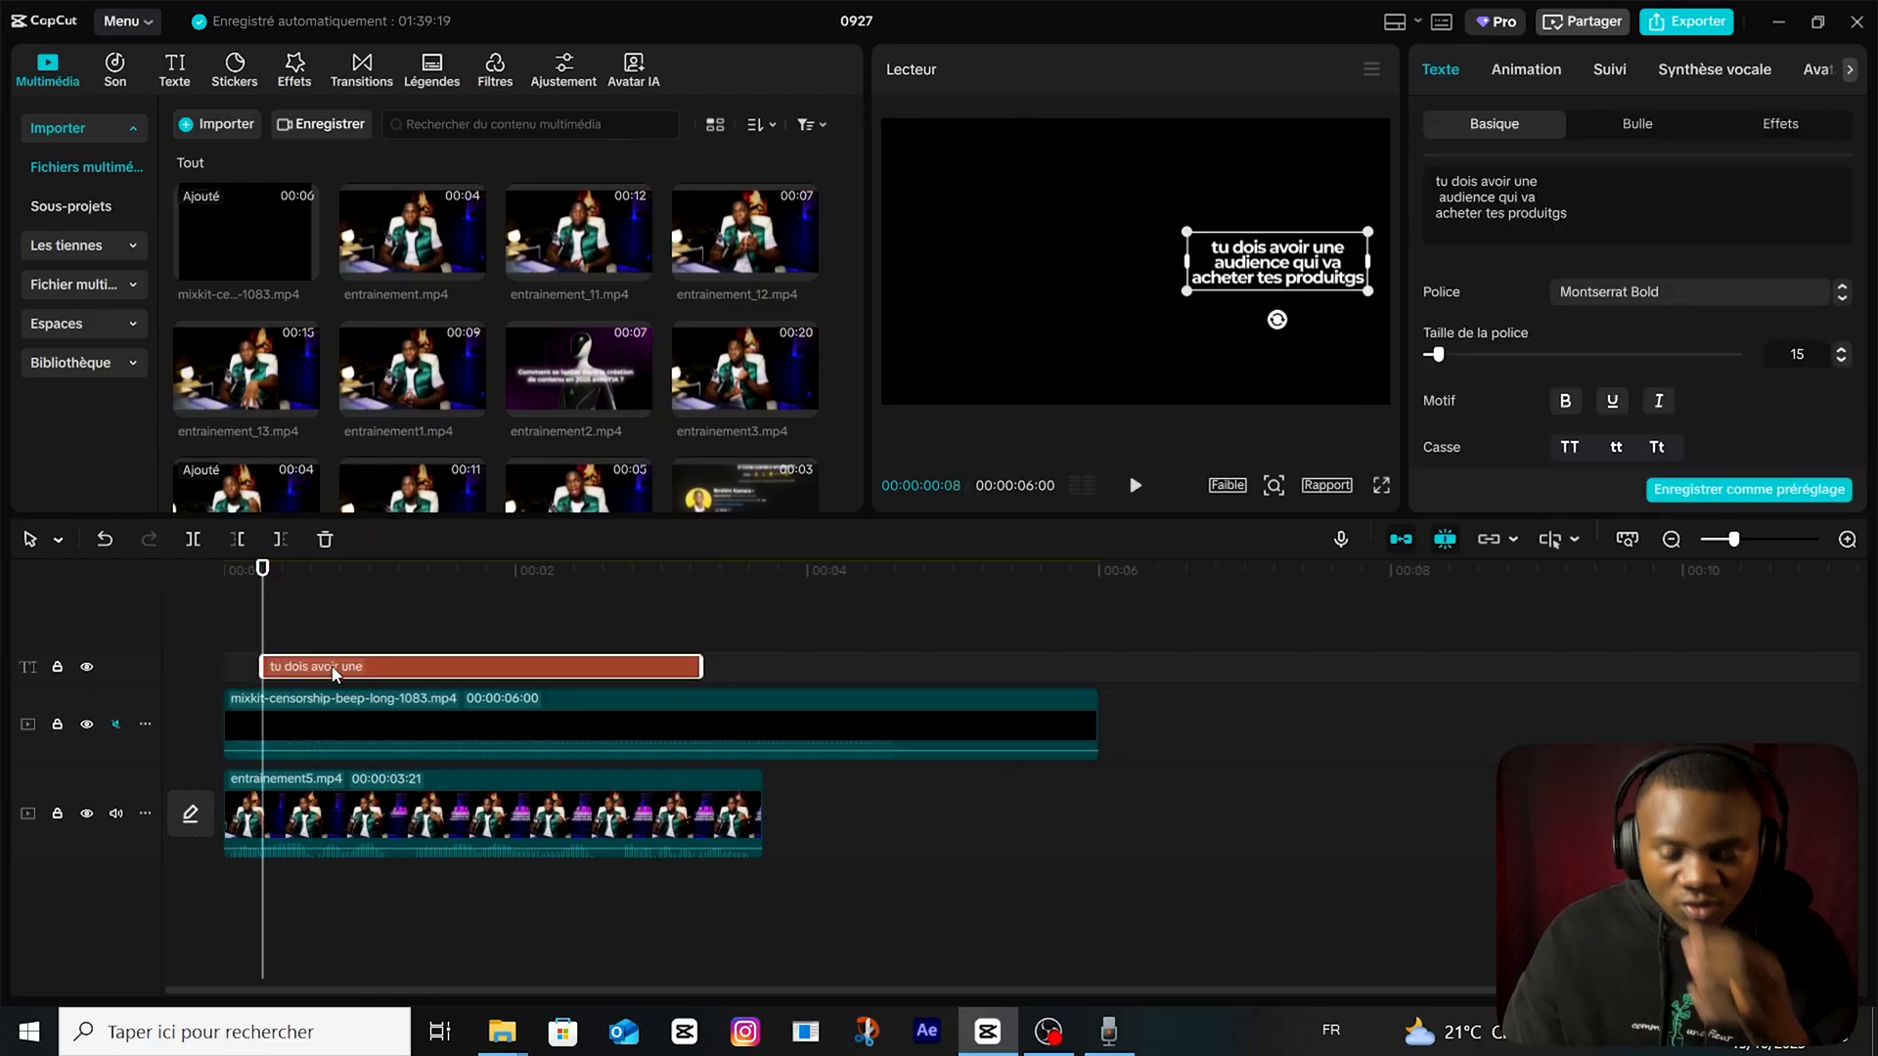
# Apply the Type 2 intro animation to the caption with a duration of 1.5 s.
pyautogui.click(1546, 72)
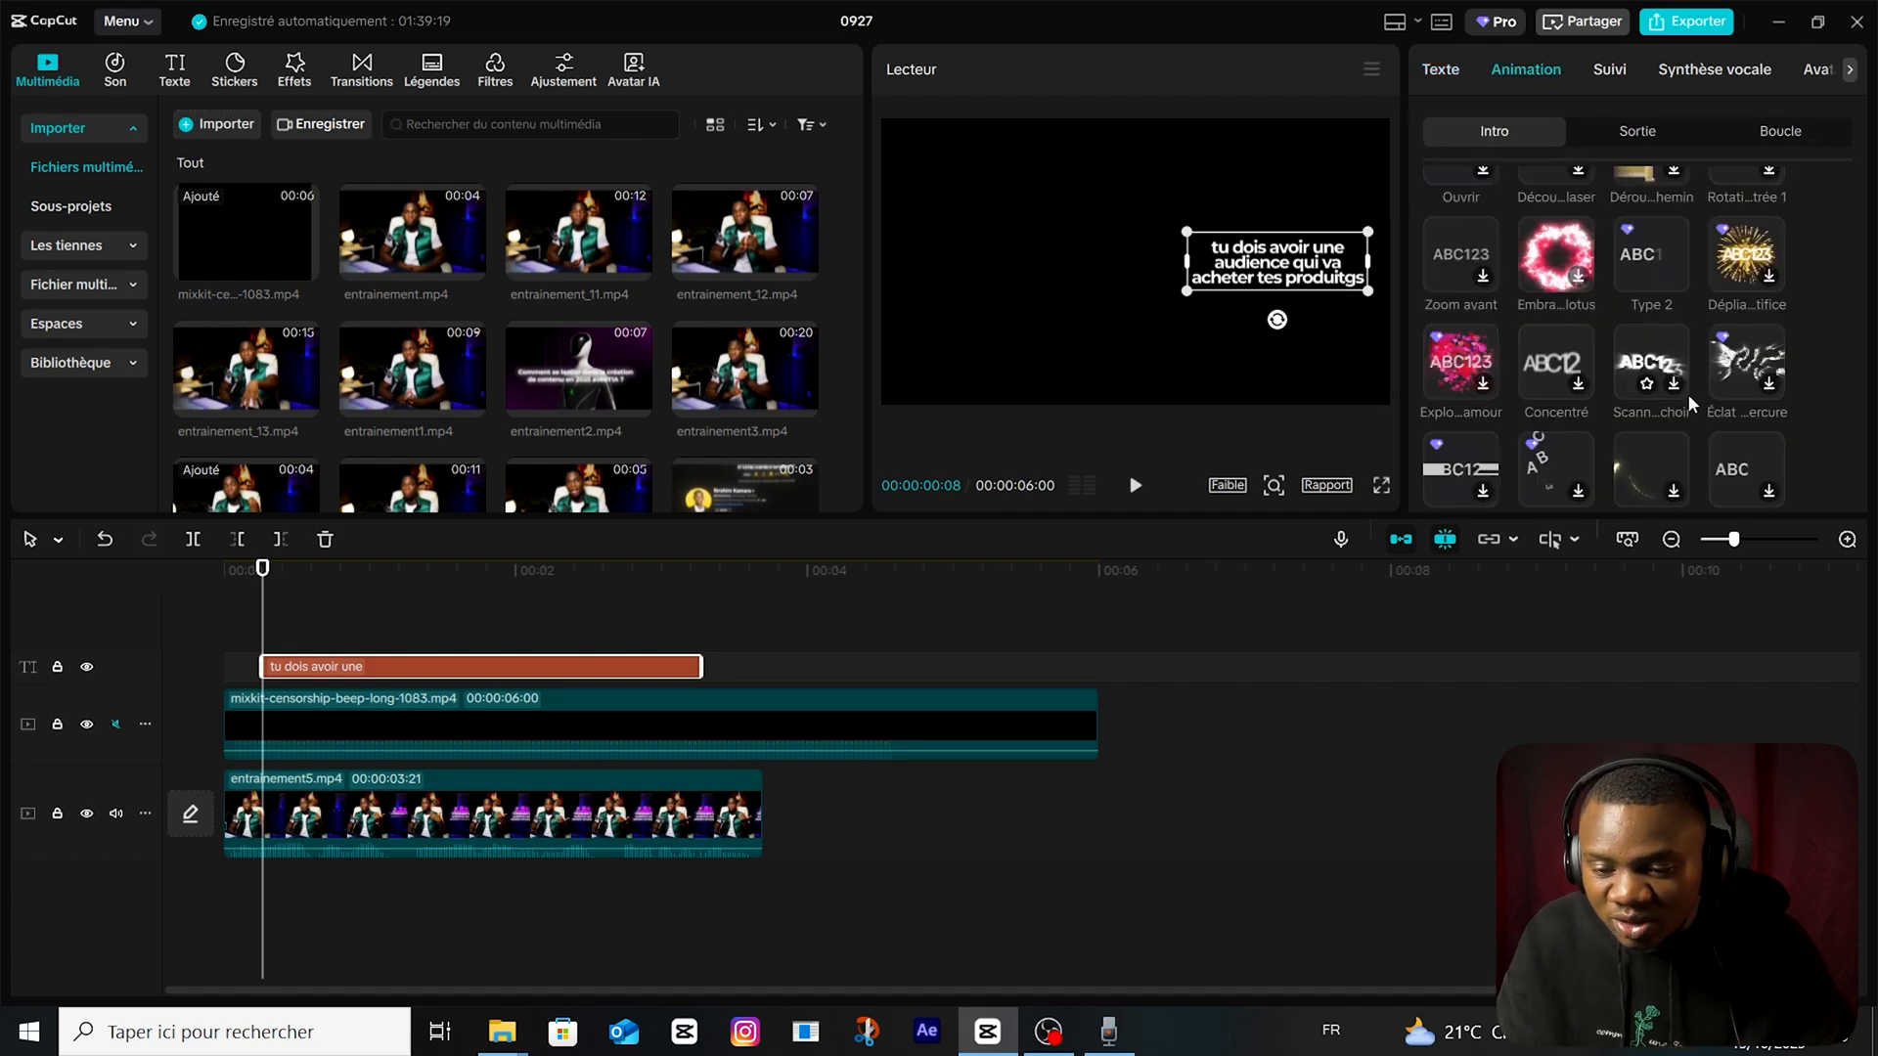
pyautogui.click(1653, 270)
pyautogui.moveTo(1639, 485); pyautogui.dragTo(1724, 485)
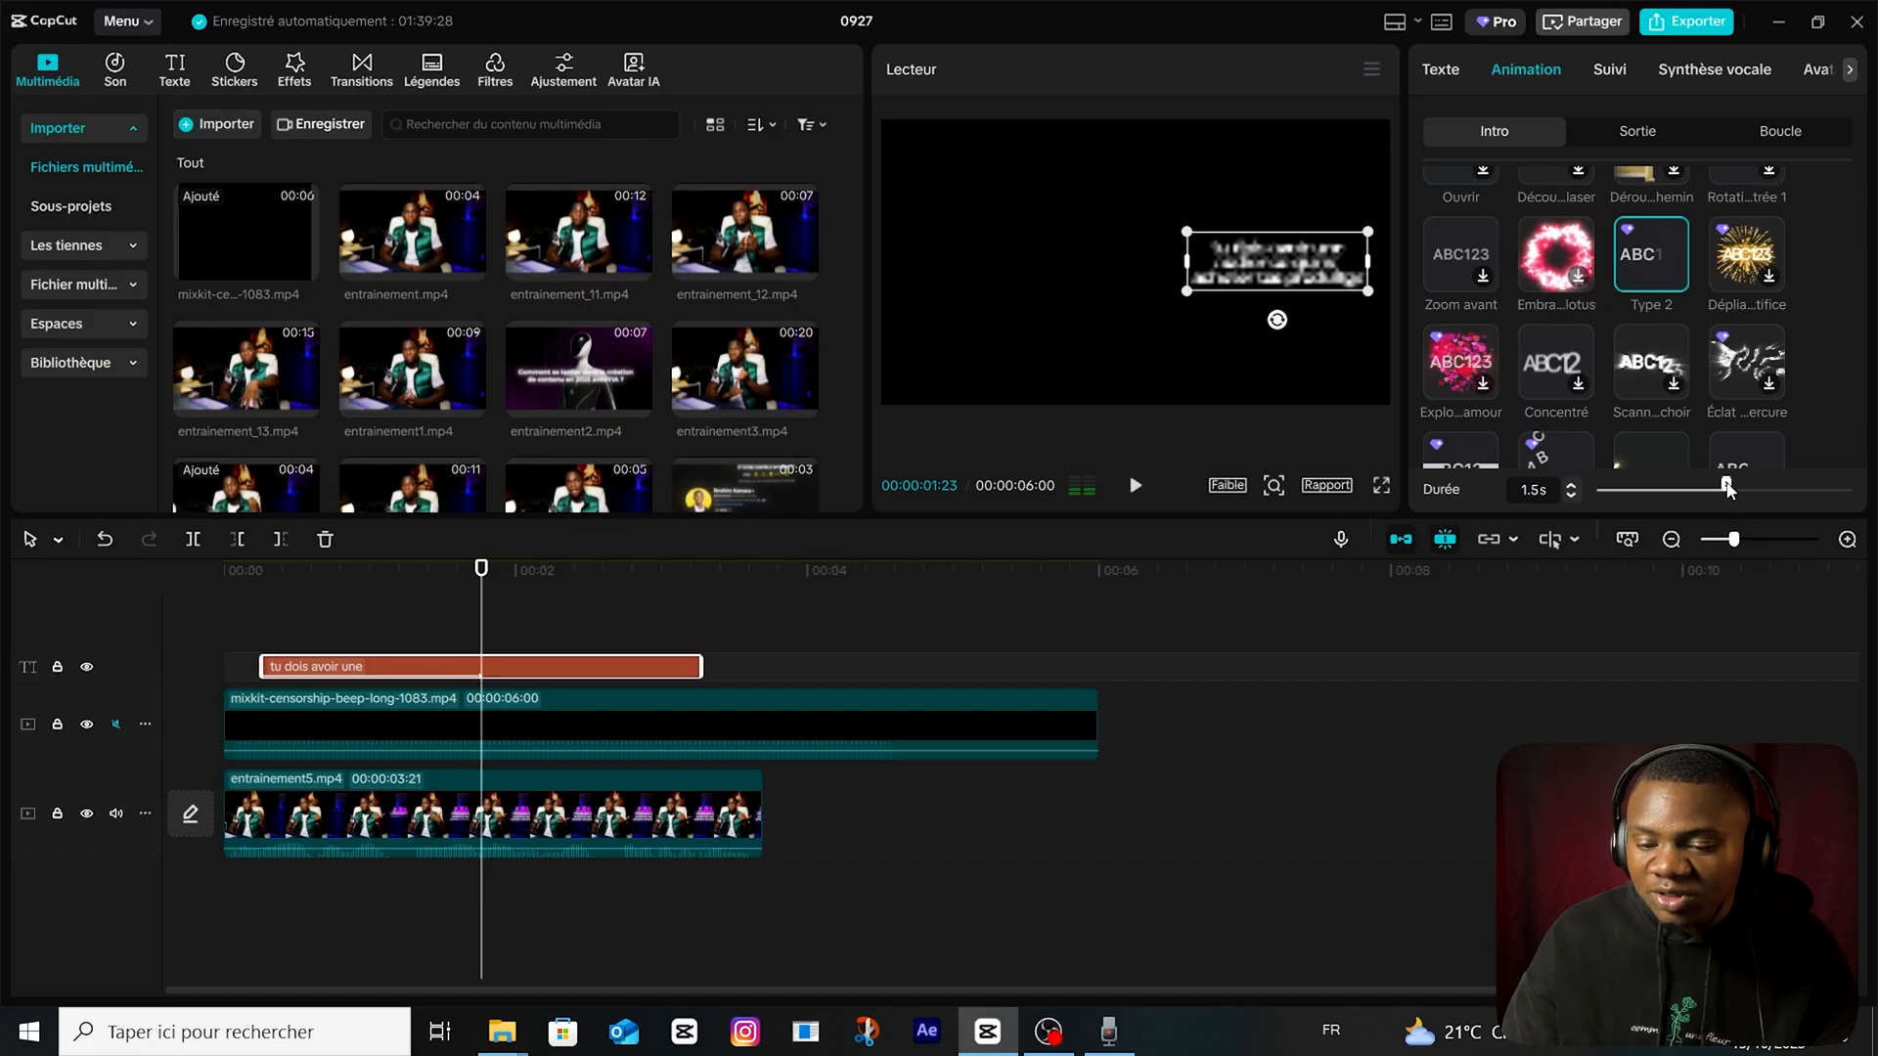
# Add scale keyframes to the caption at 00:00:00:08 and 00:00:00:28, with 47% at the second one.
pyautogui.click(296, 671)
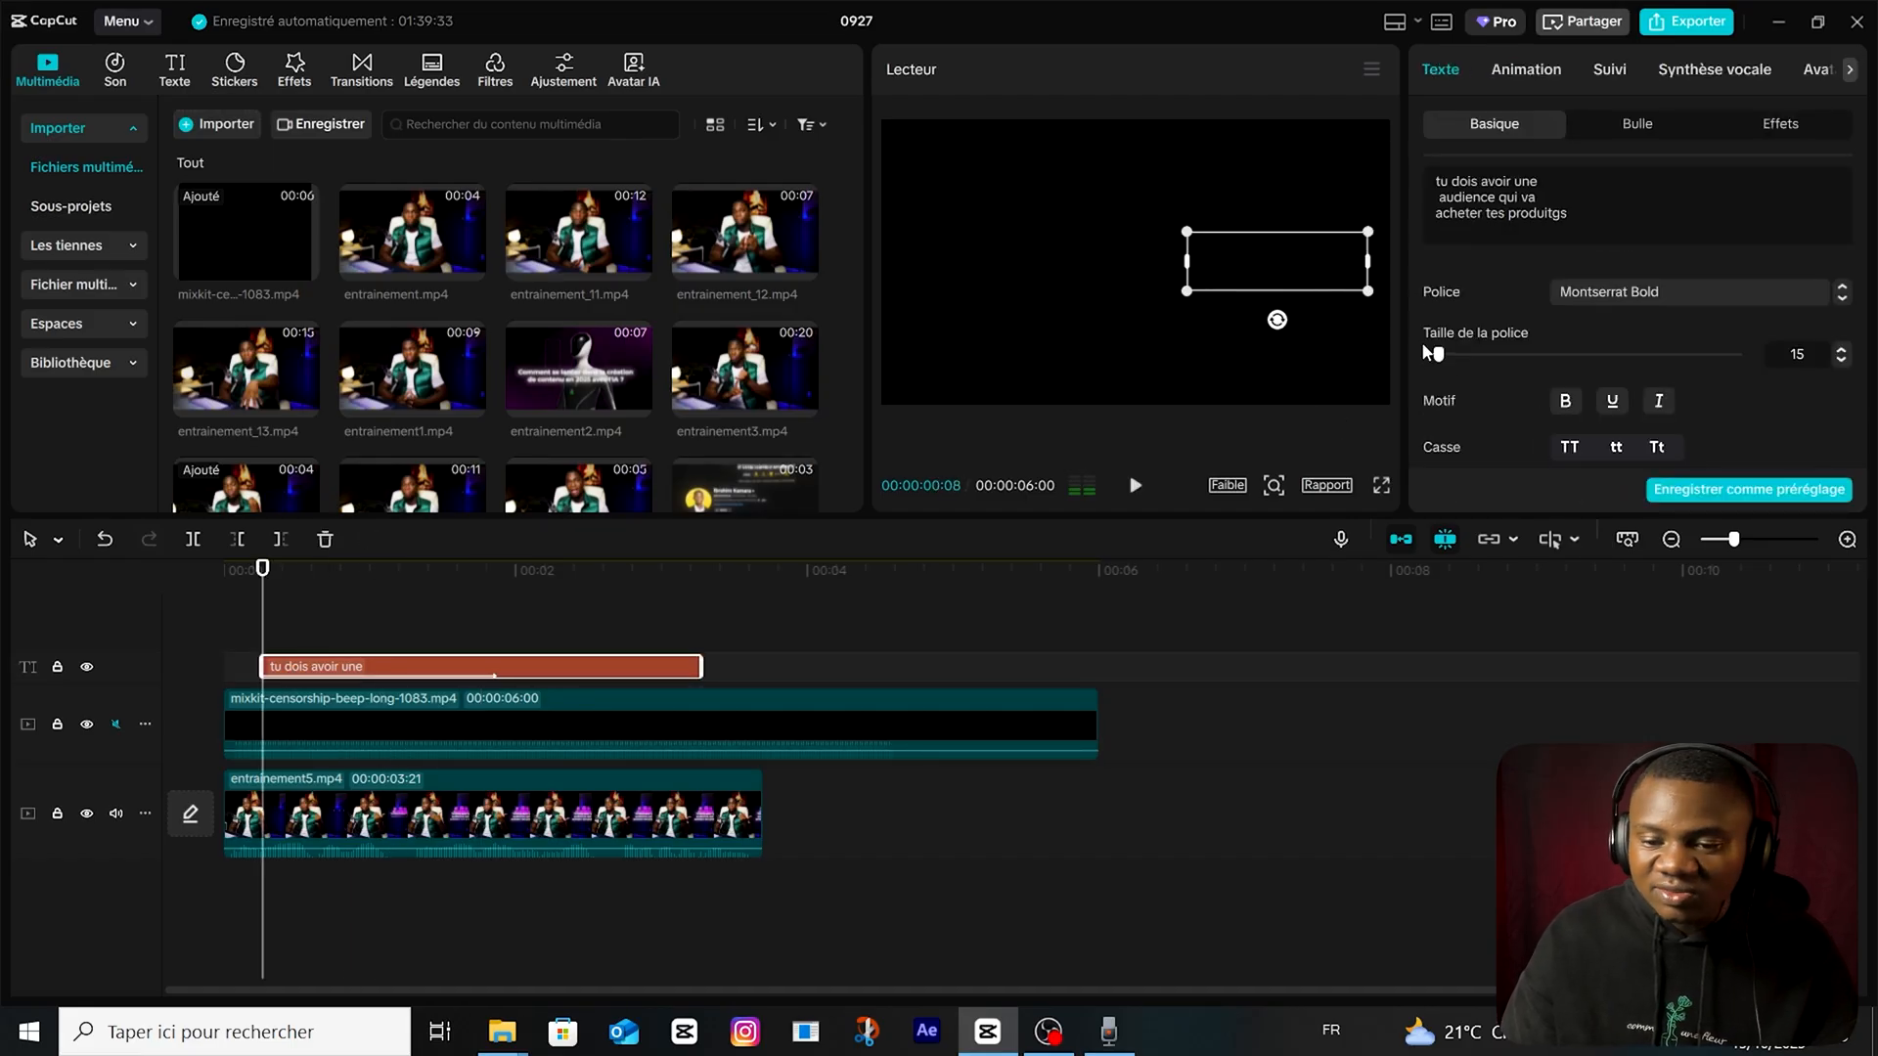
pyautogui.scroll(-2, 1467, 415)
pyautogui.scroll(2, 1473, 414)
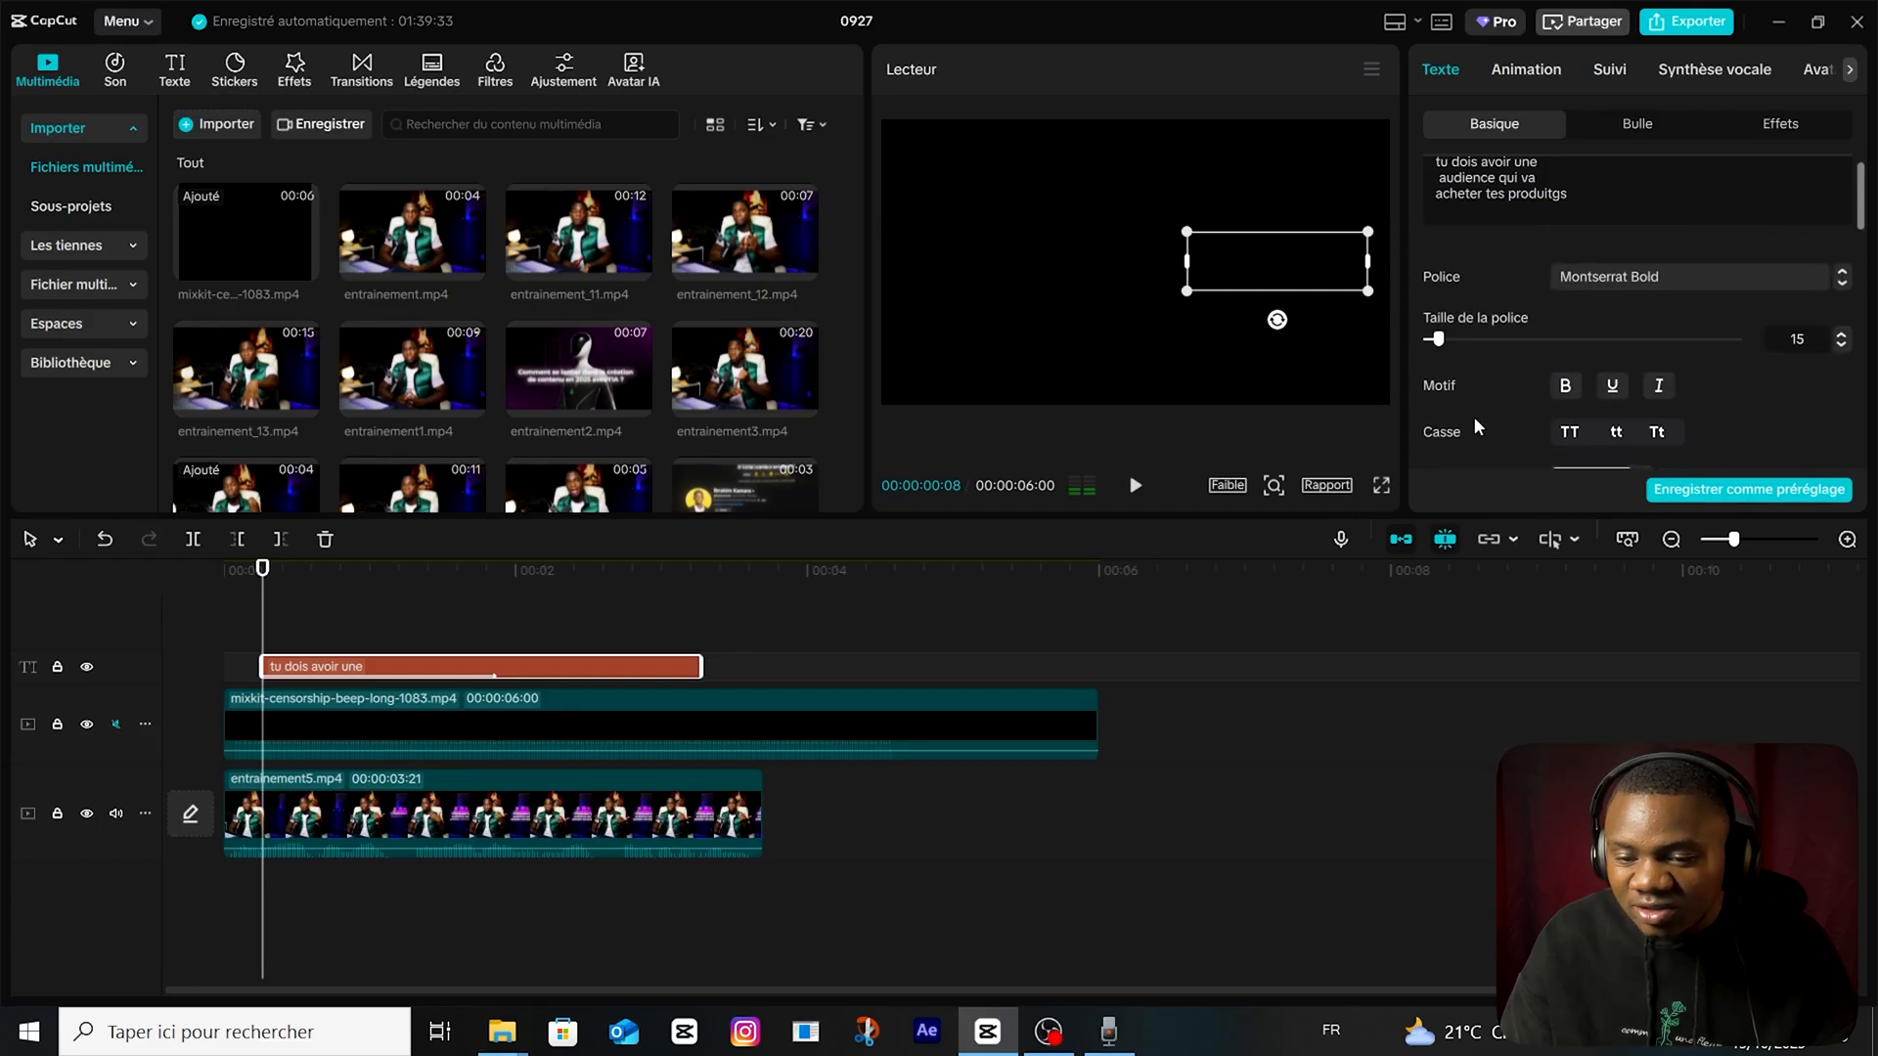
pyautogui.scroll(-5, 1512, 432)
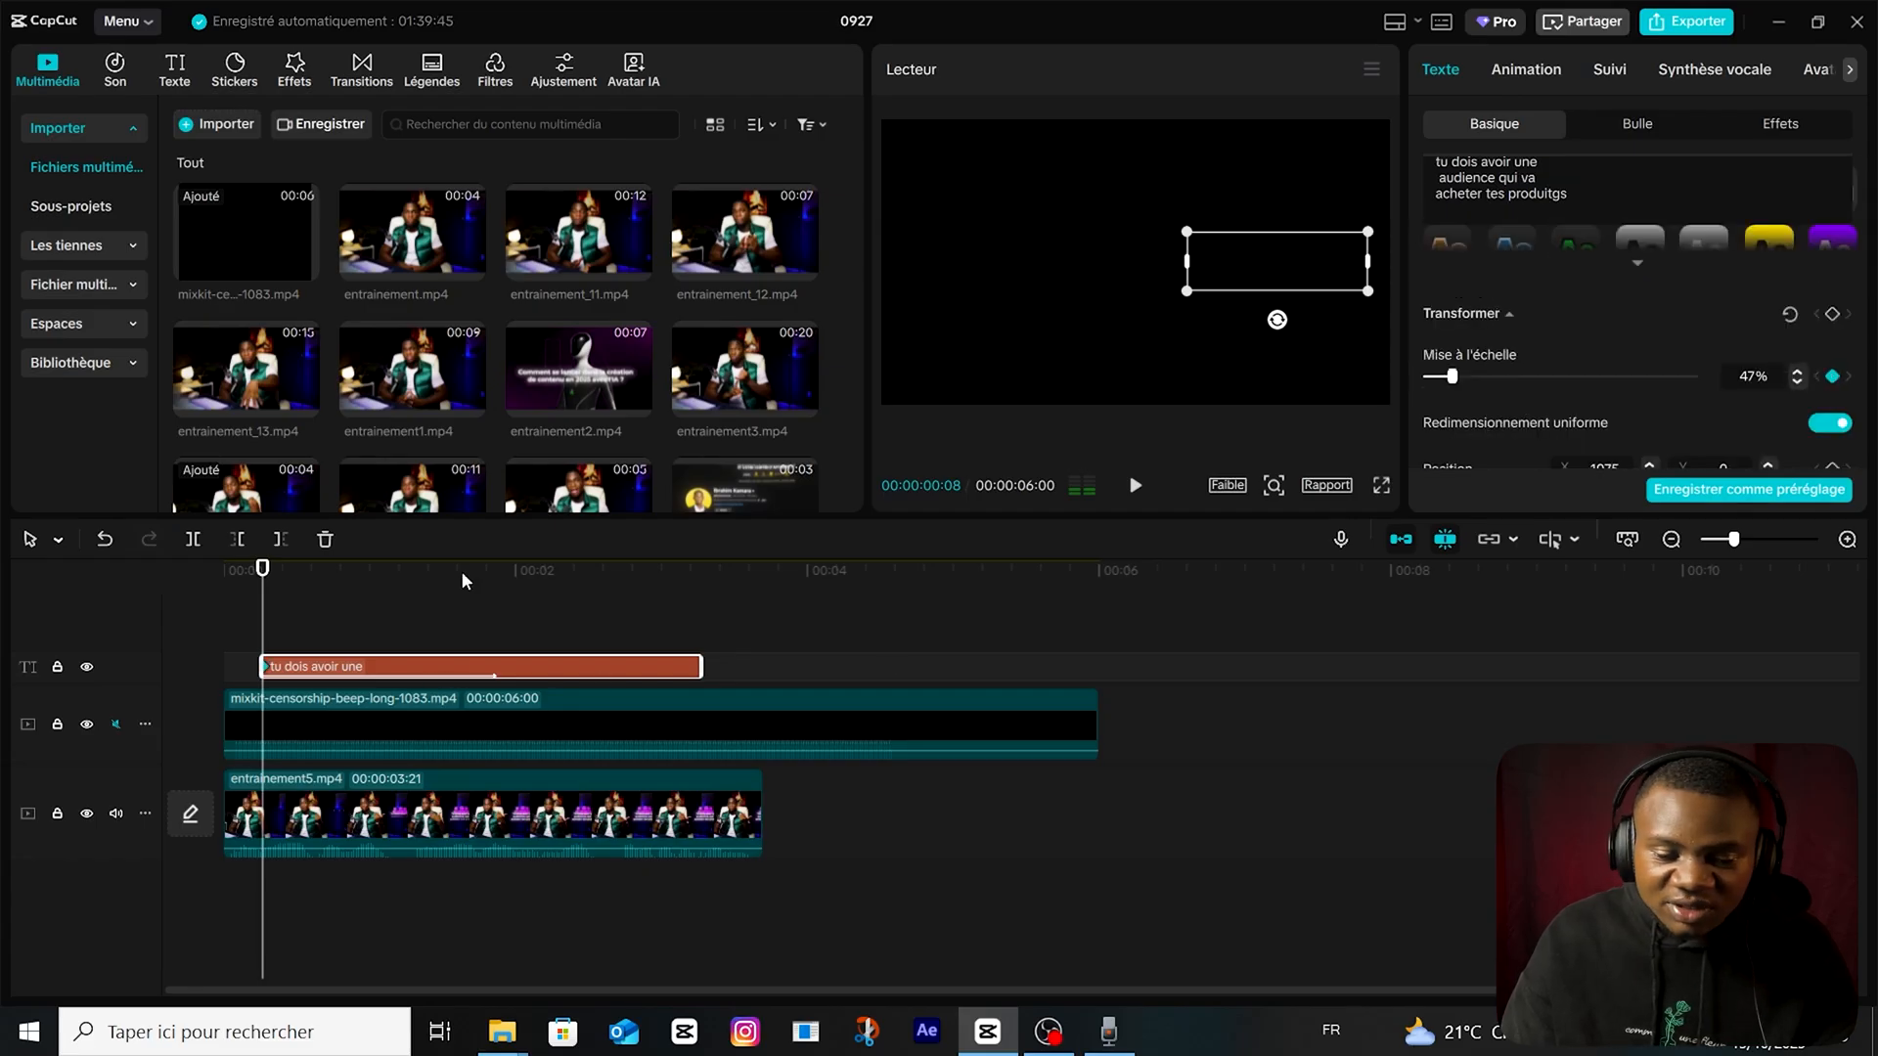
pyautogui.click(360, 570)
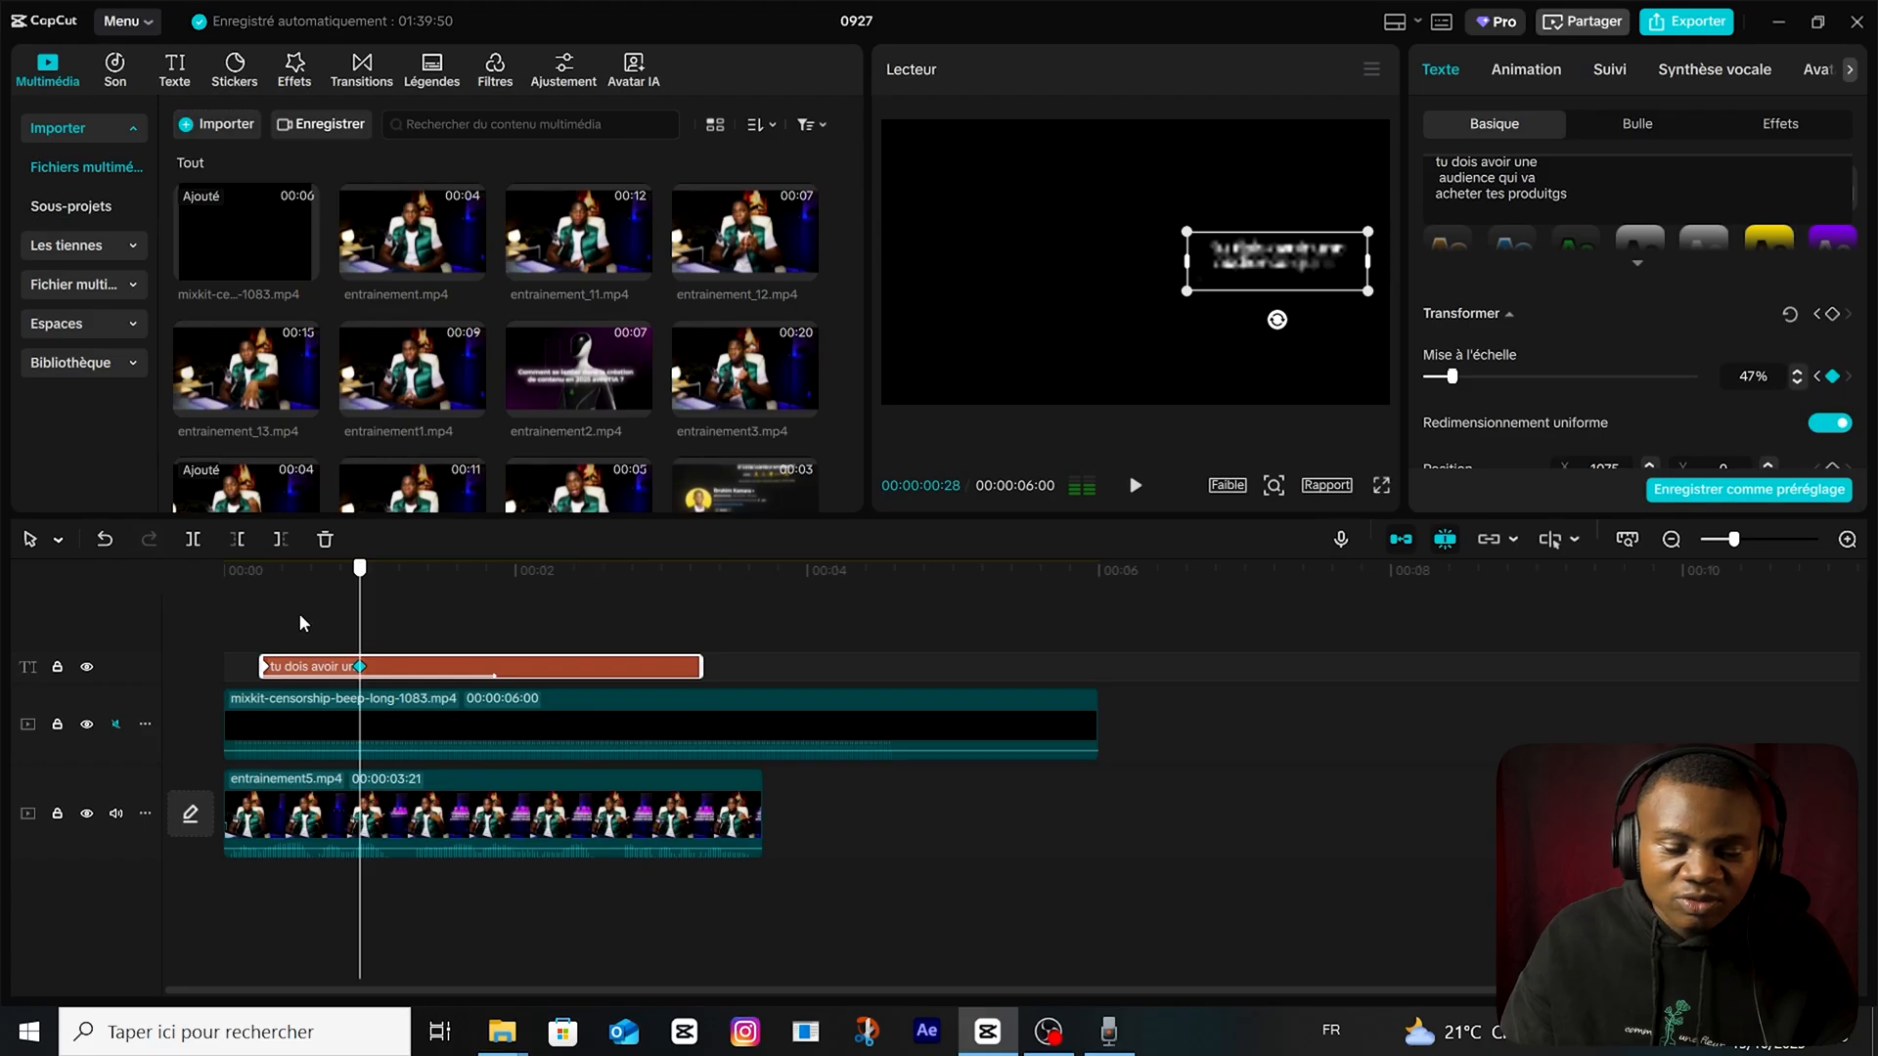
pyautogui.press('Home')
pyautogui.moveTo(217, 596); pyautogui.dragTo(266, 593)
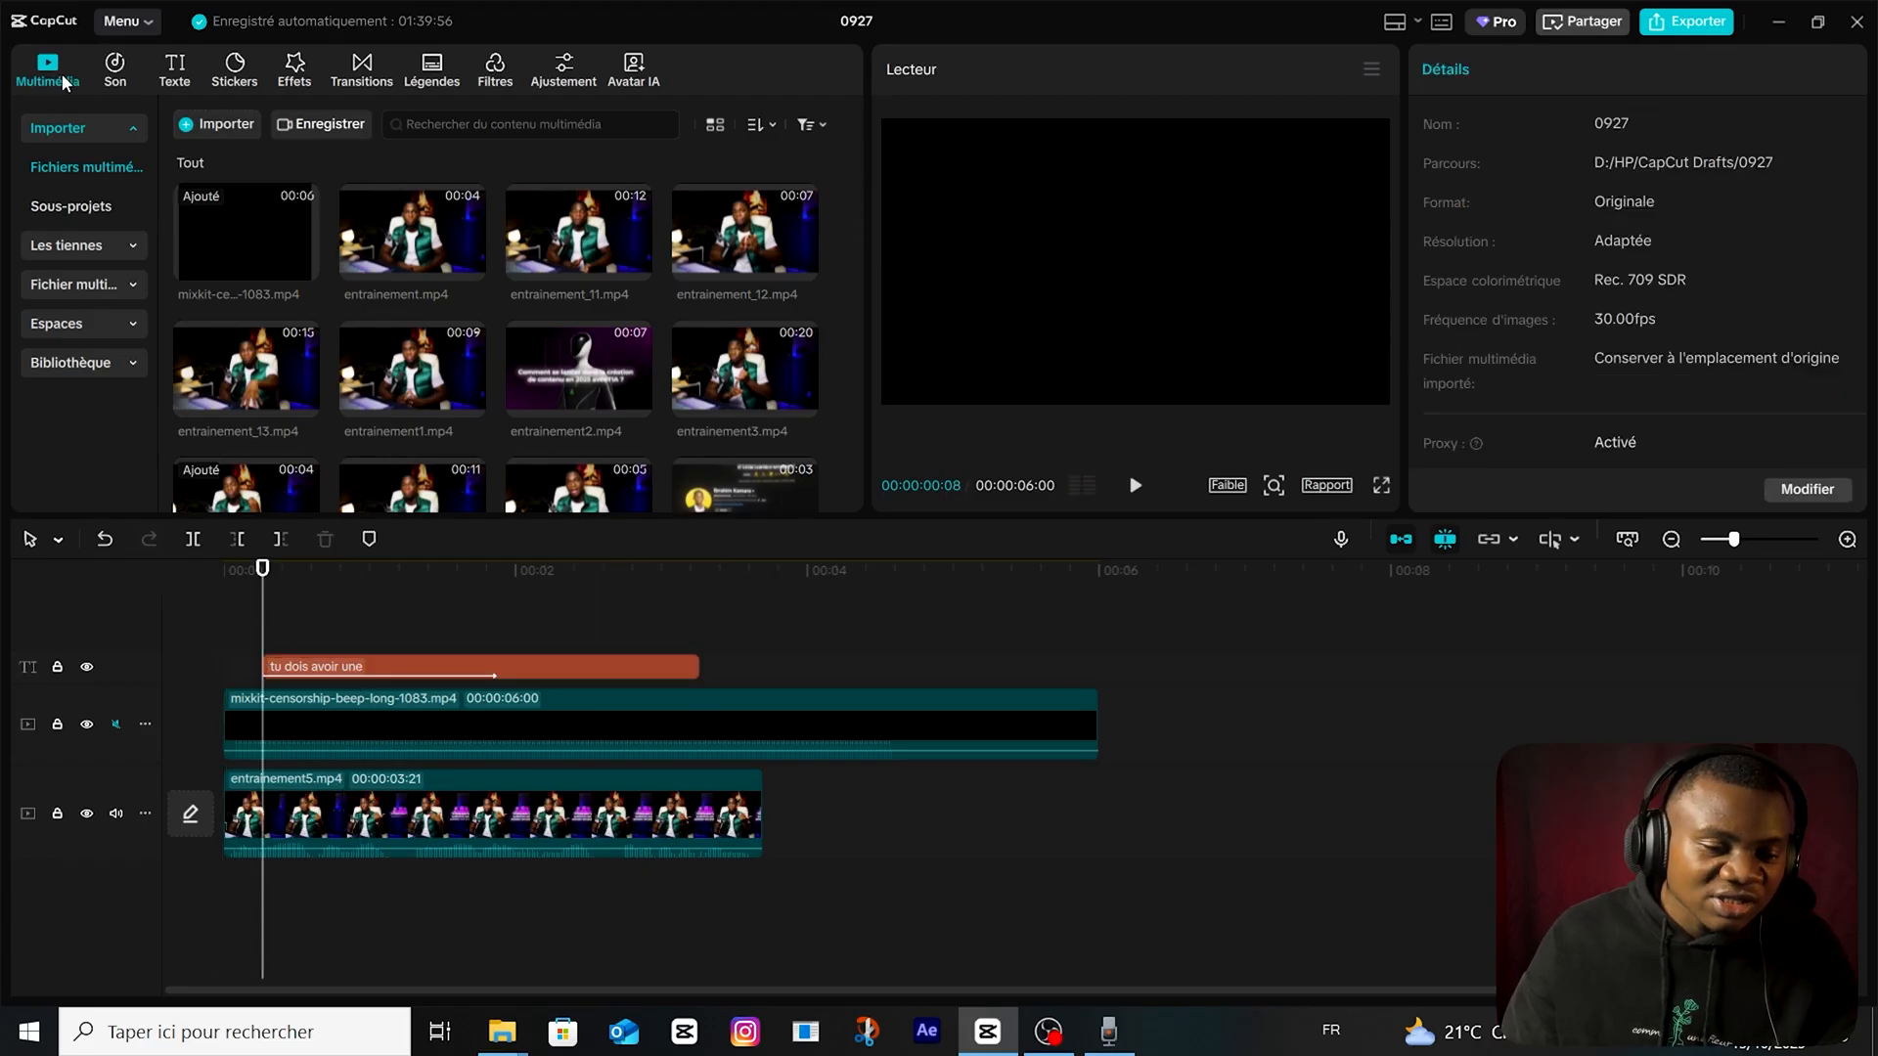
# Place user.png above the black clip from 00:00:00:08, scaled to 23% and positioned at X 522, Y 124.
pyautogui.scroll(-10, 362, 405)
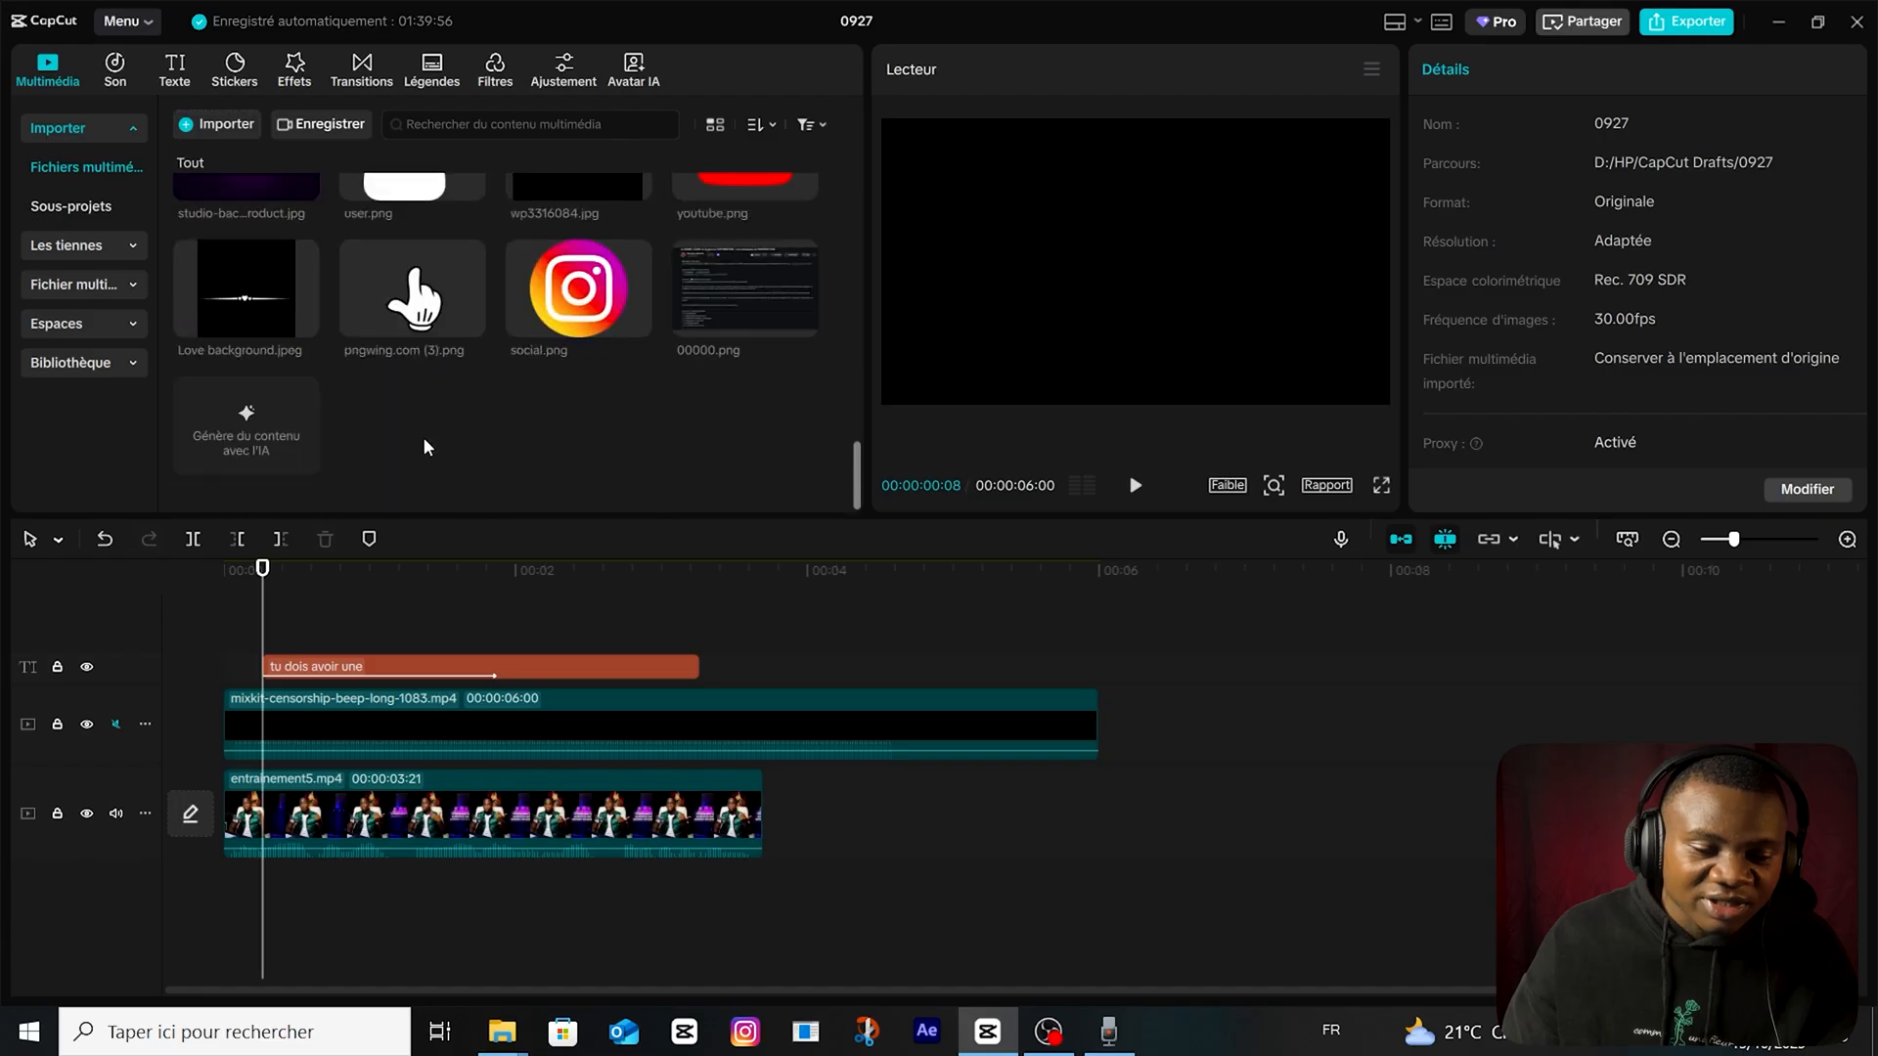
pyautogui.scroll(1, 423, 436)
pyautogui.moveTo(404, 263); pyautogui.dragTo(216, 687)
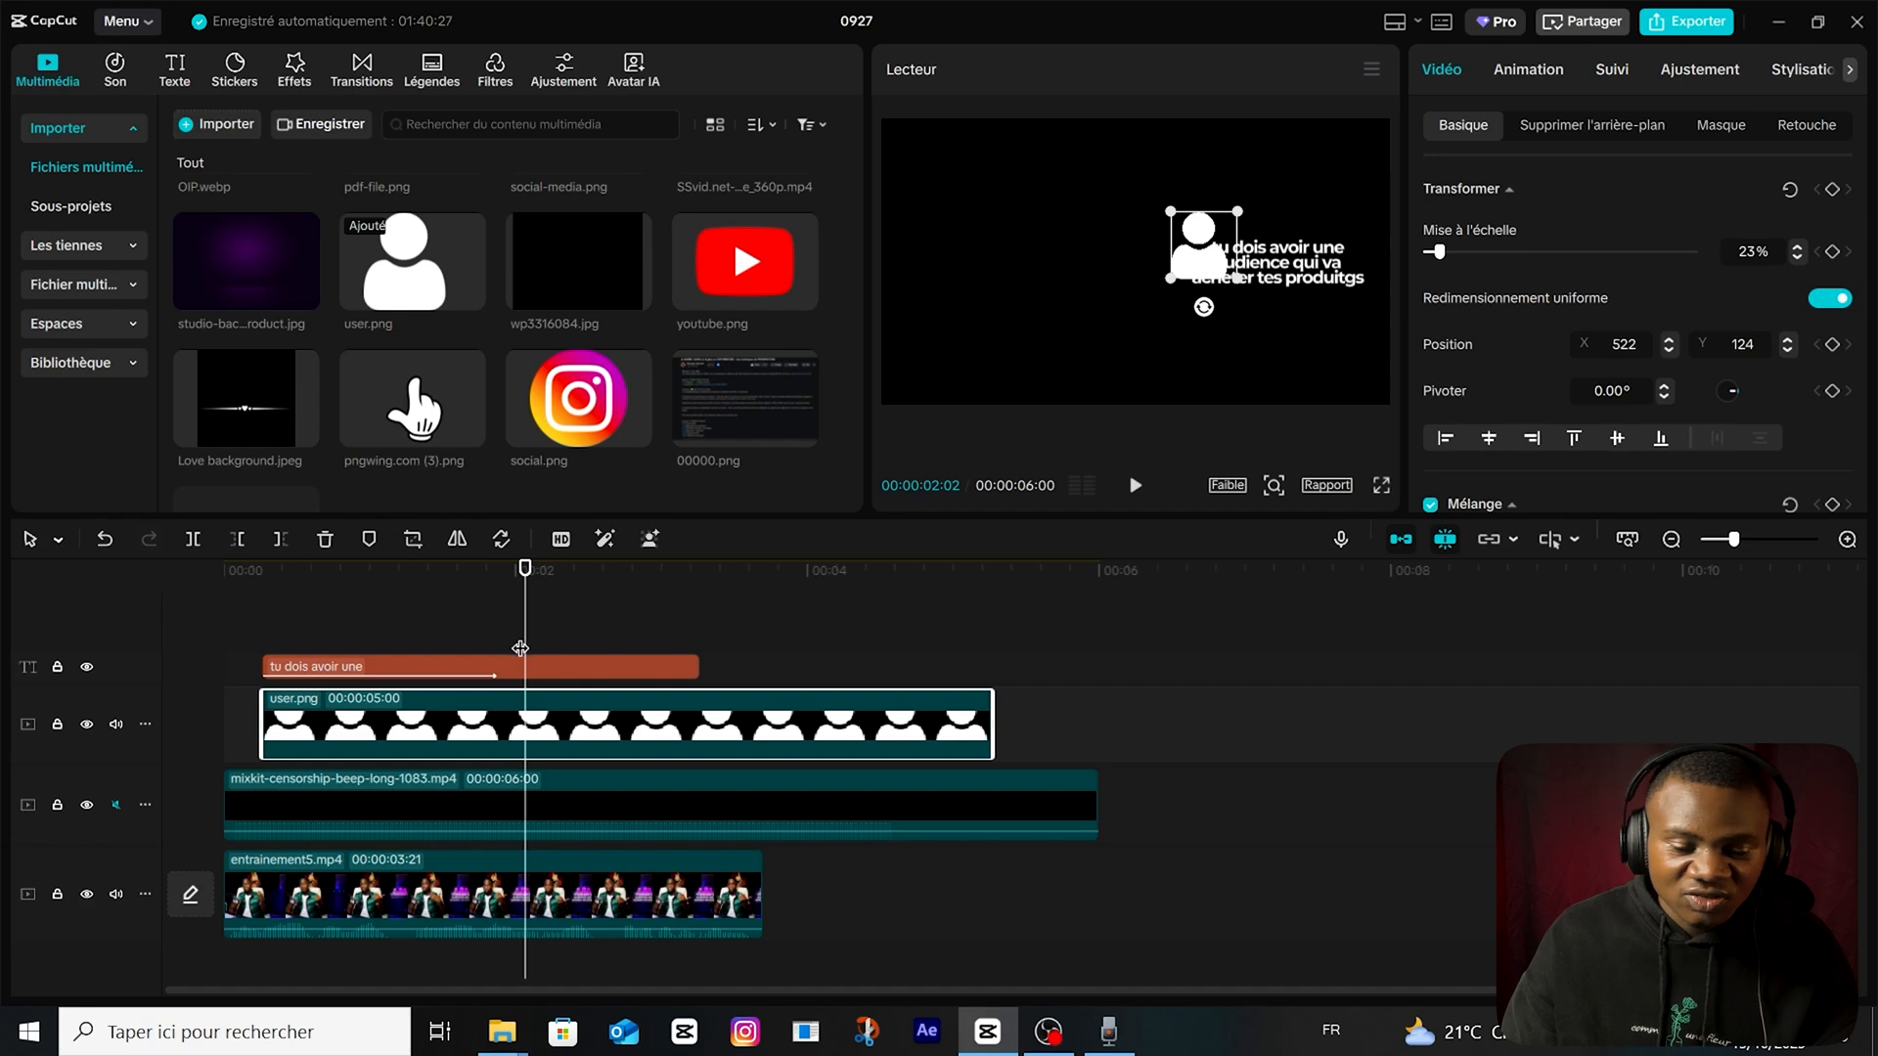
# Add scale keyframes to the user.png clip at 00:00:00:08 and 00:00:01:04, with 23% at the second one.
pyautogui.moveTo(518, 646); pyautogui.dragTo(138, 663)
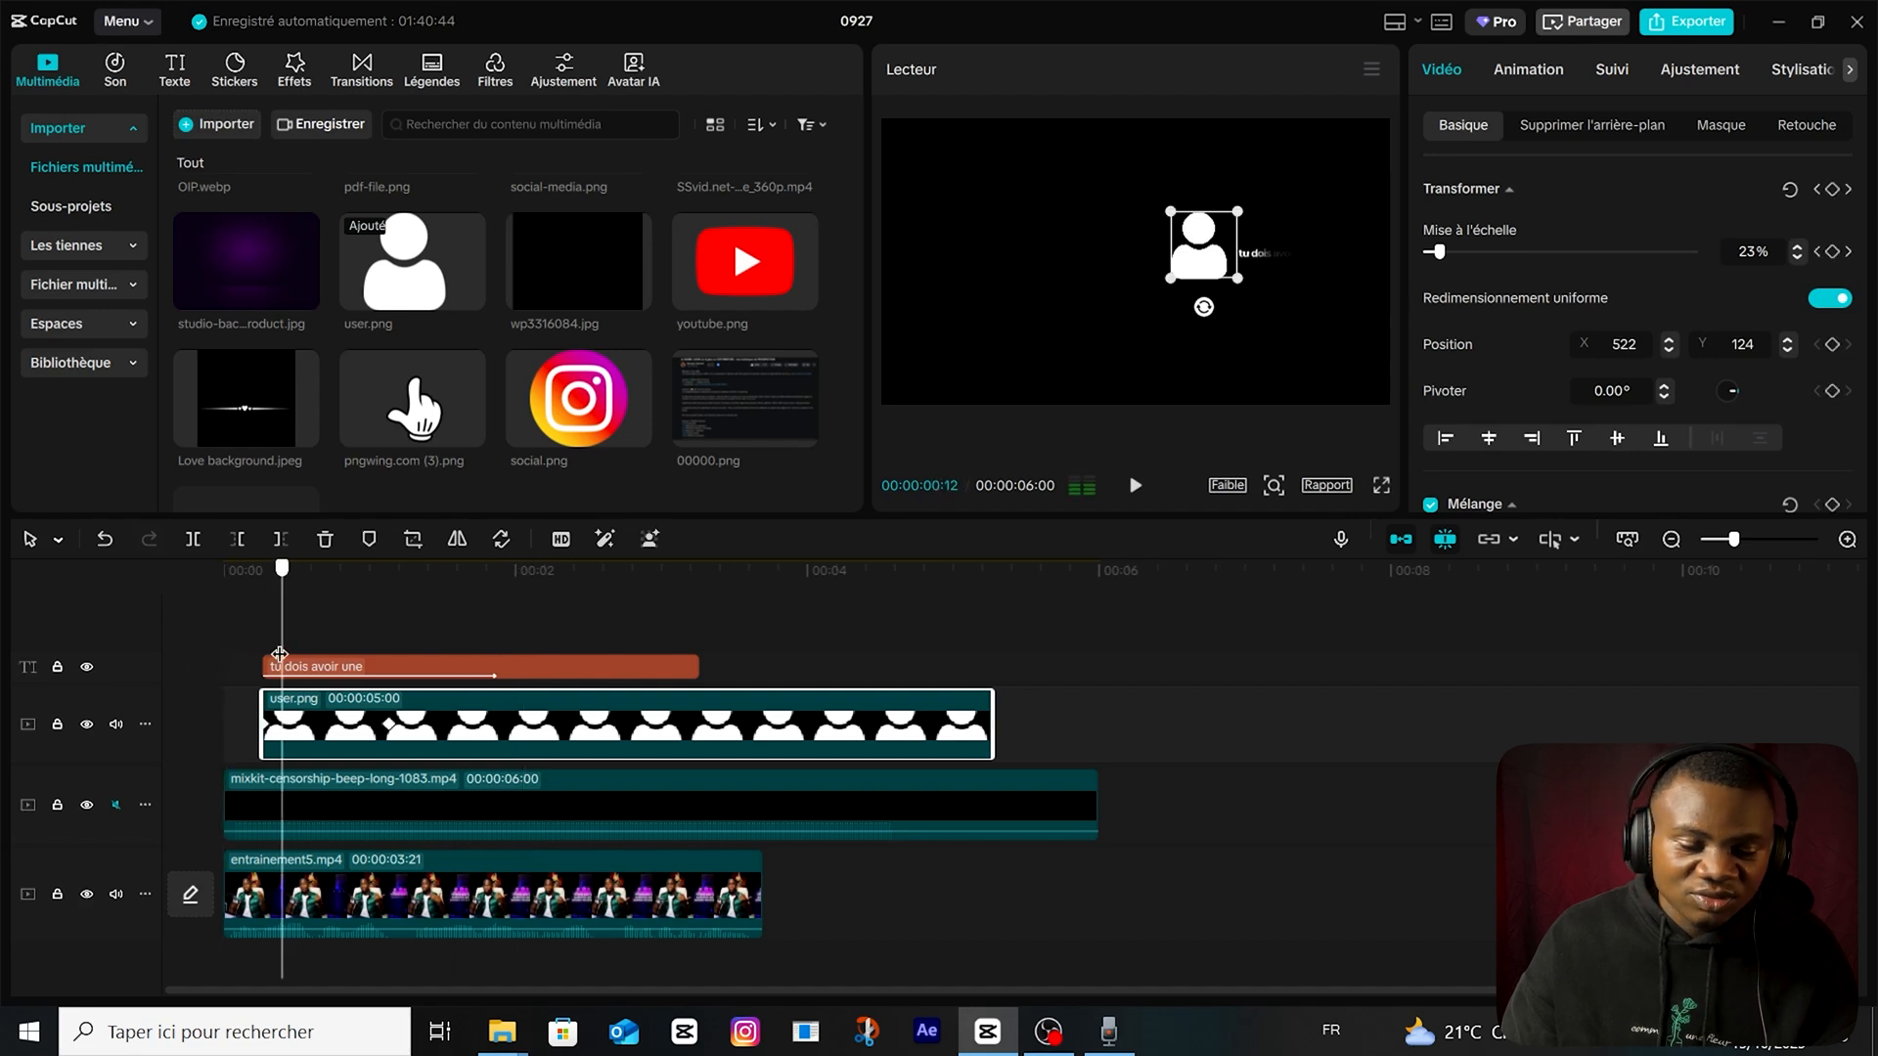
pyautogui.moveTo(279, 660); pyautogui.dragTo(266, 655)
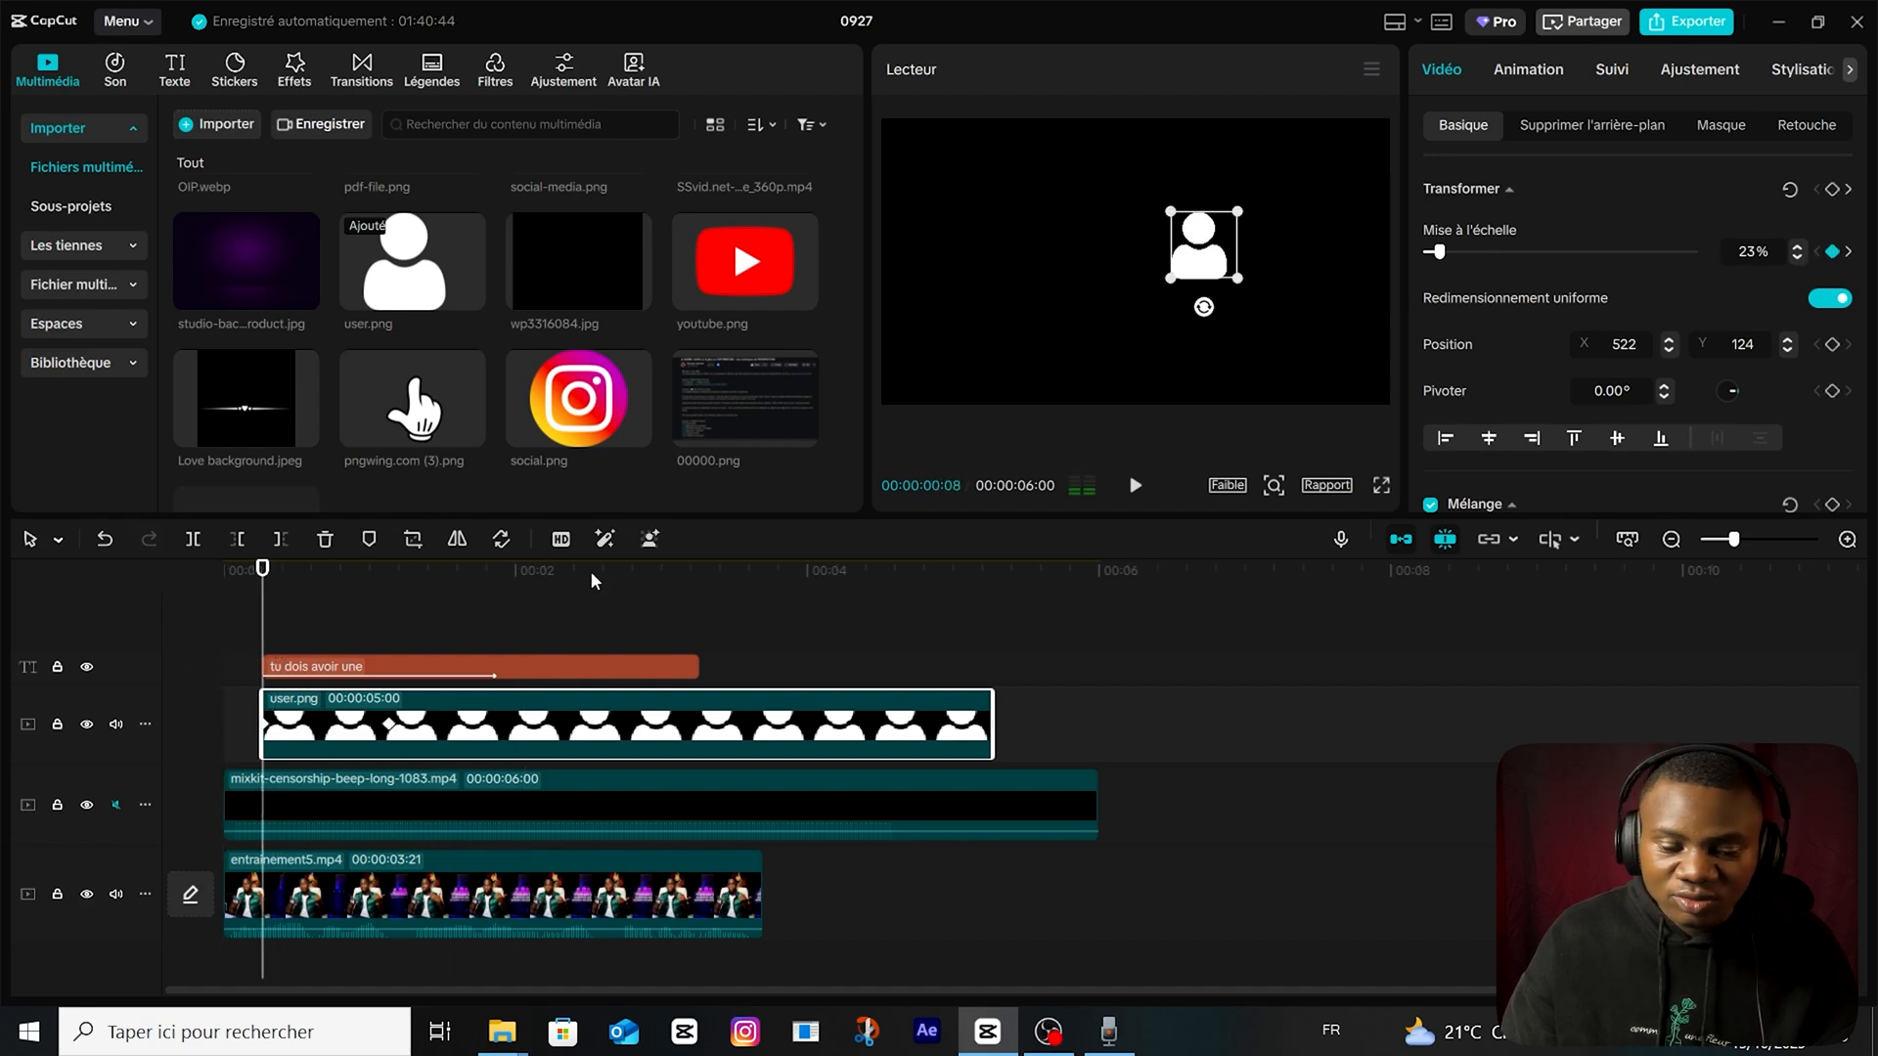
pyautogui.click(389, 724)
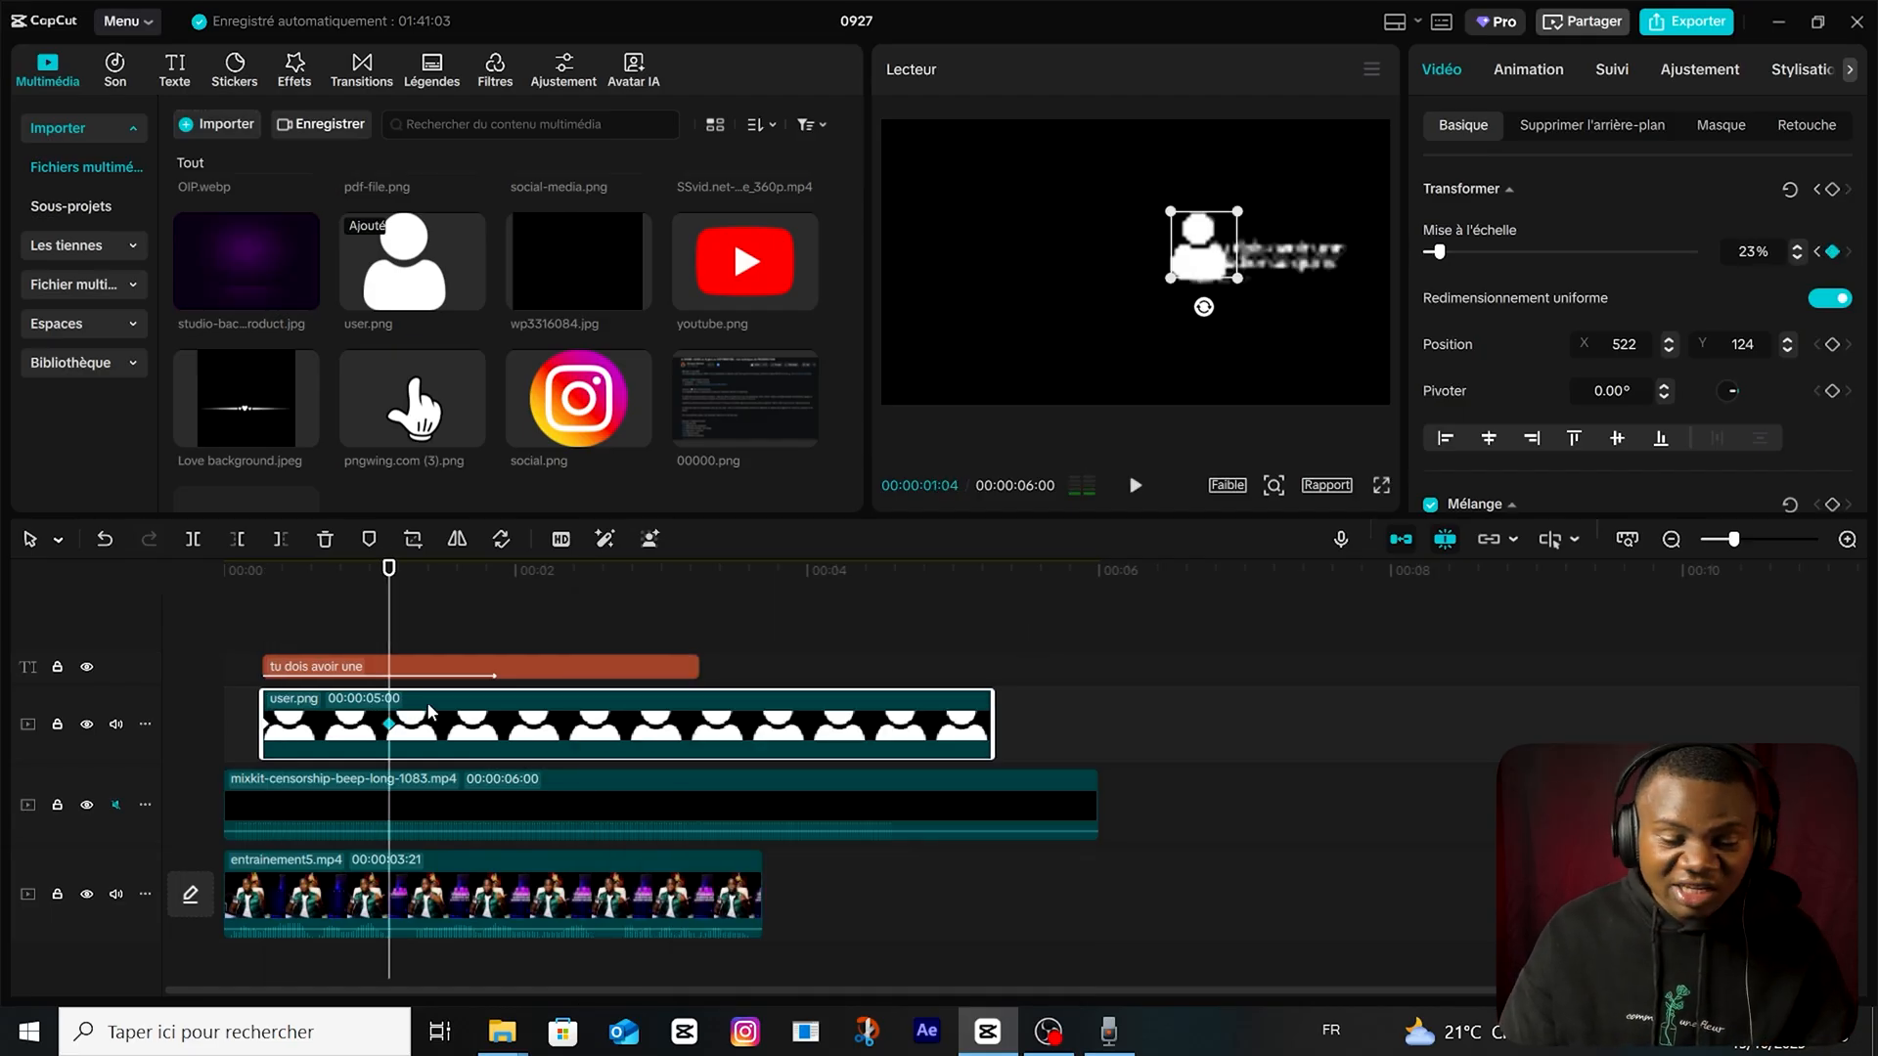
# Duplicate the user.png clip onto its own track and pull the upper copy's red curve down to zero except at its brightest end.
pyautogui.moveTo(468, 734); pyautogui.dragTo(477, 701)
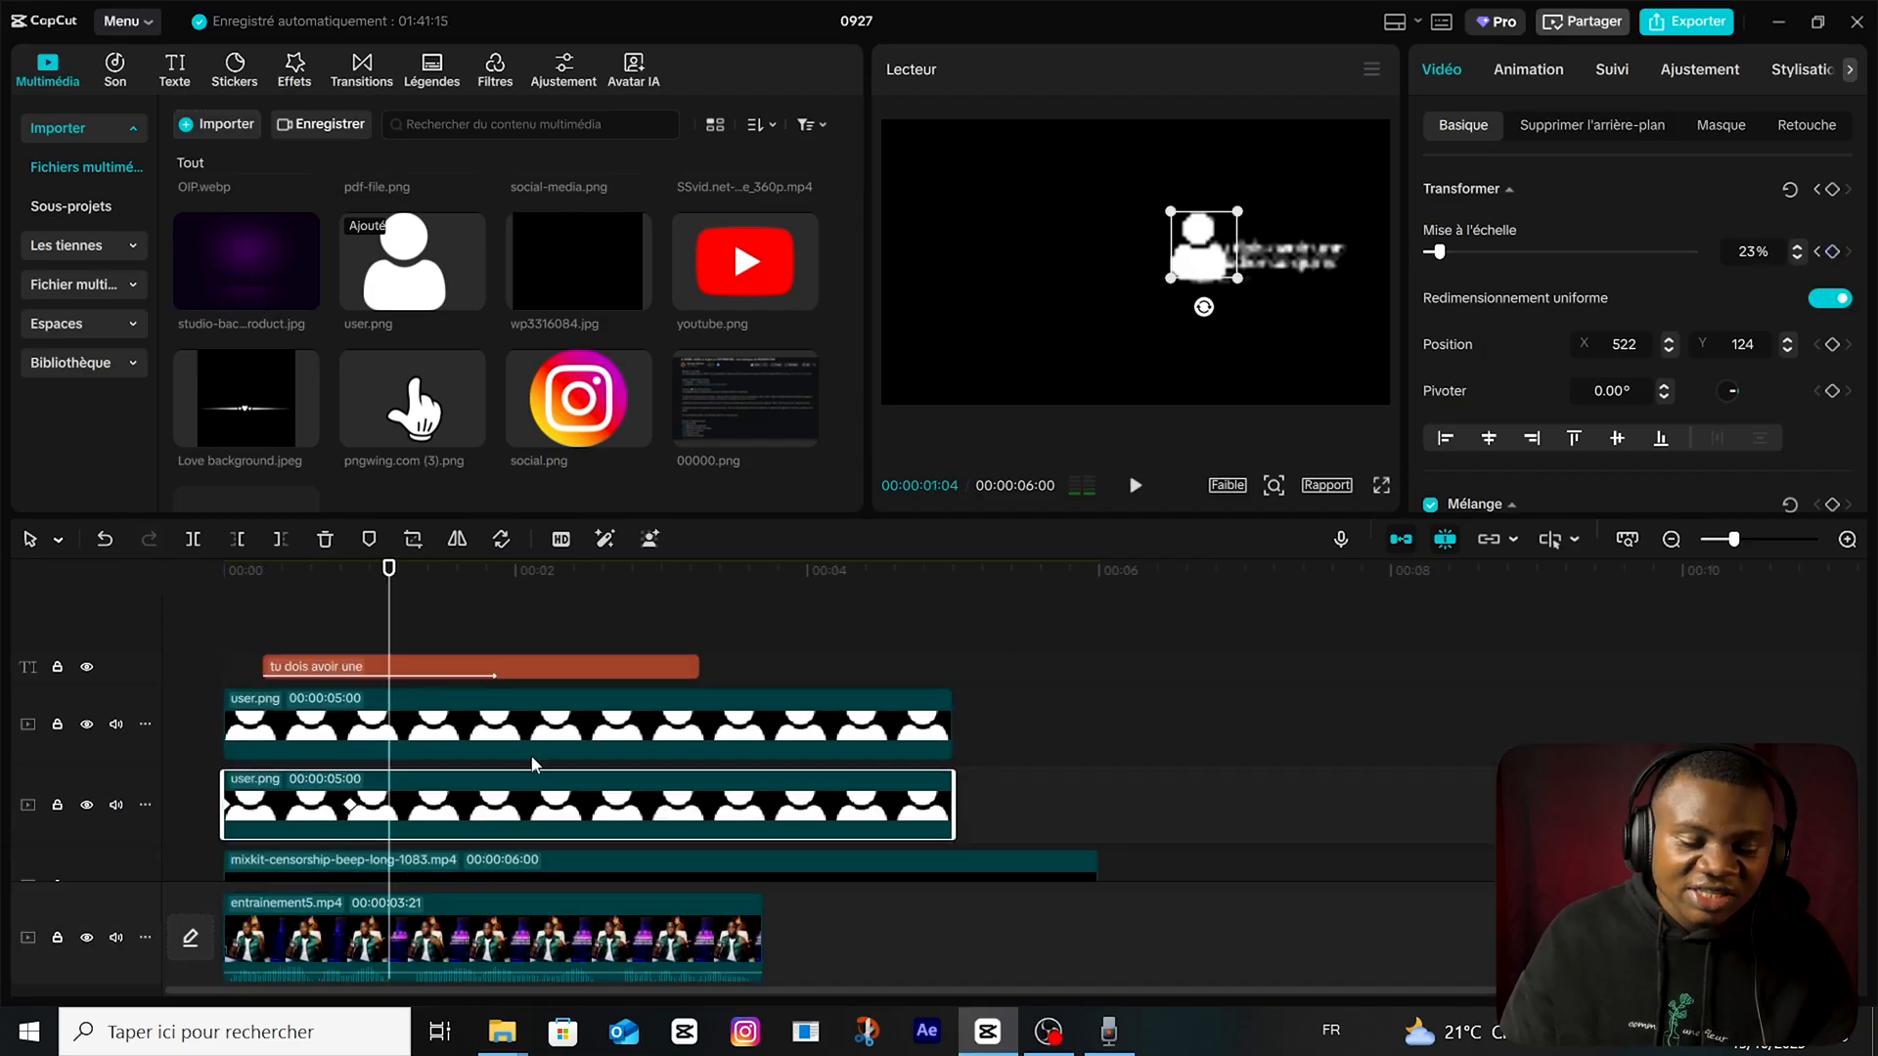
pyautogui.click(532, 752)
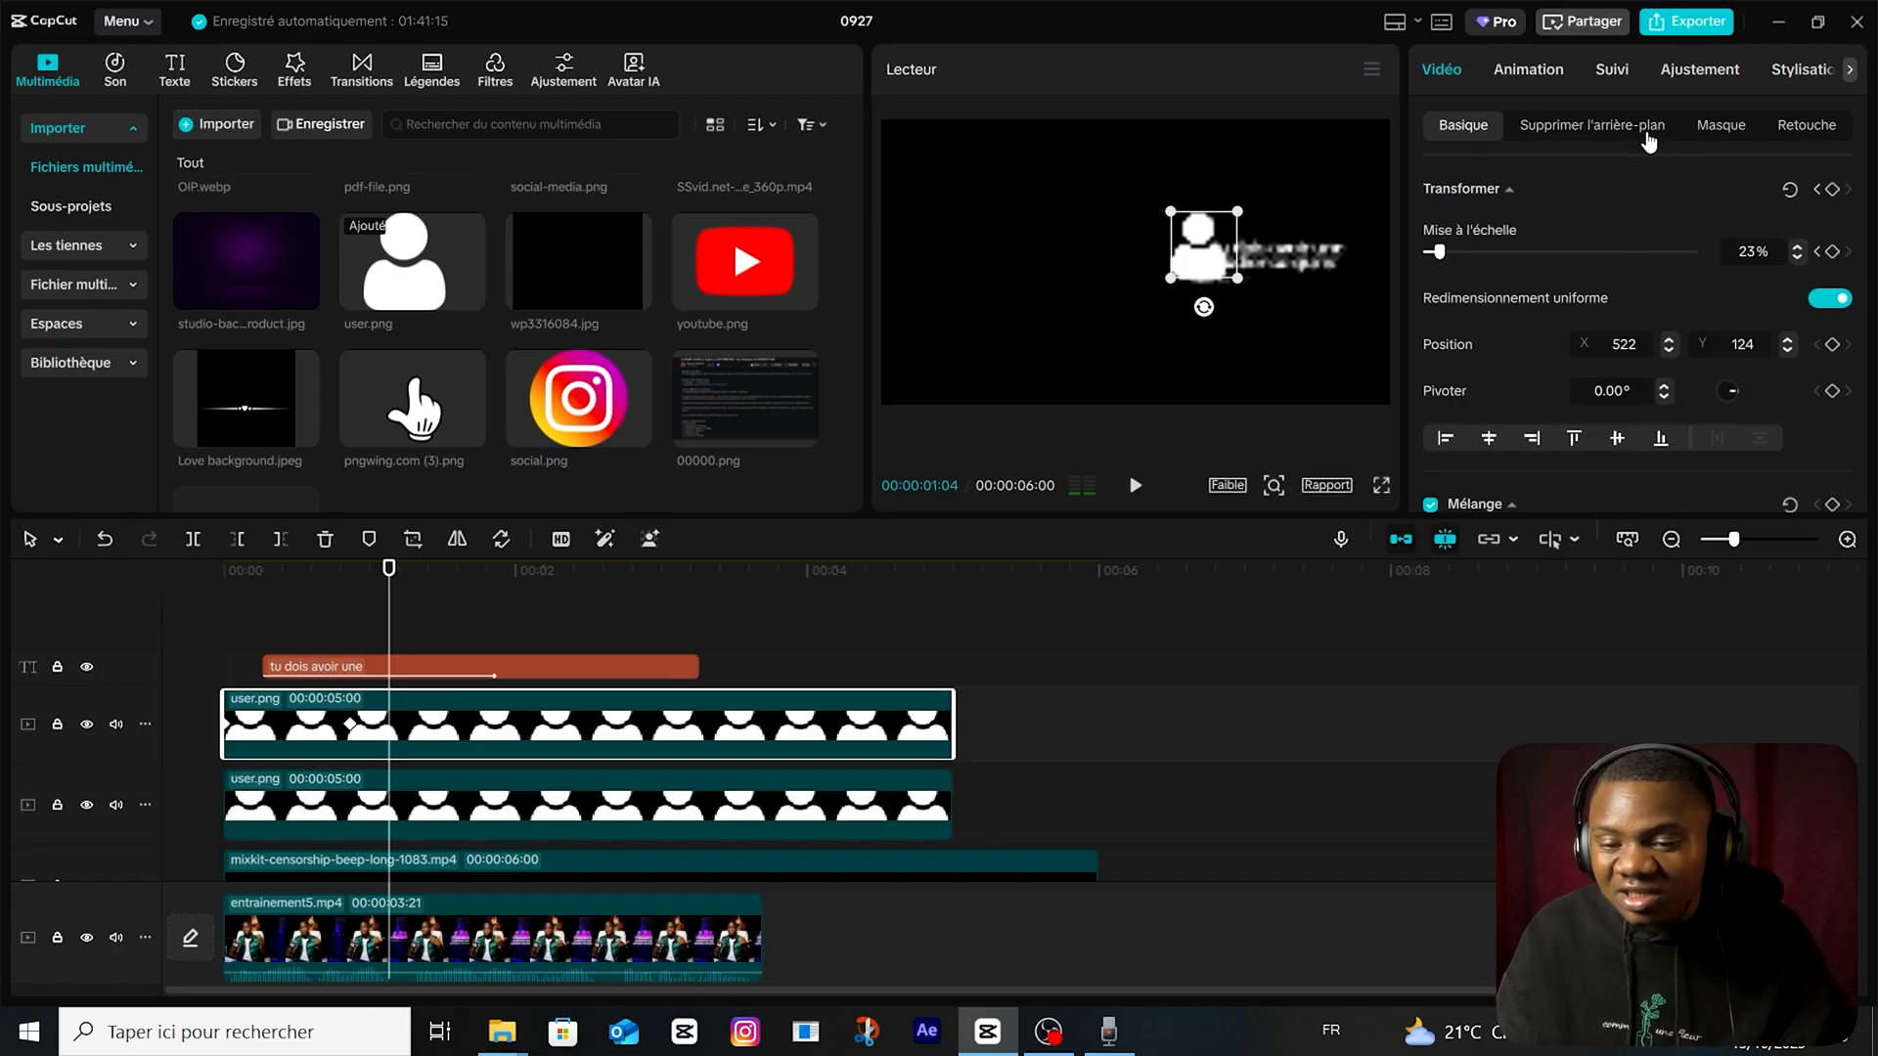
pyautogui.click(1810, 126)
pyautogui.click(1719, 71)
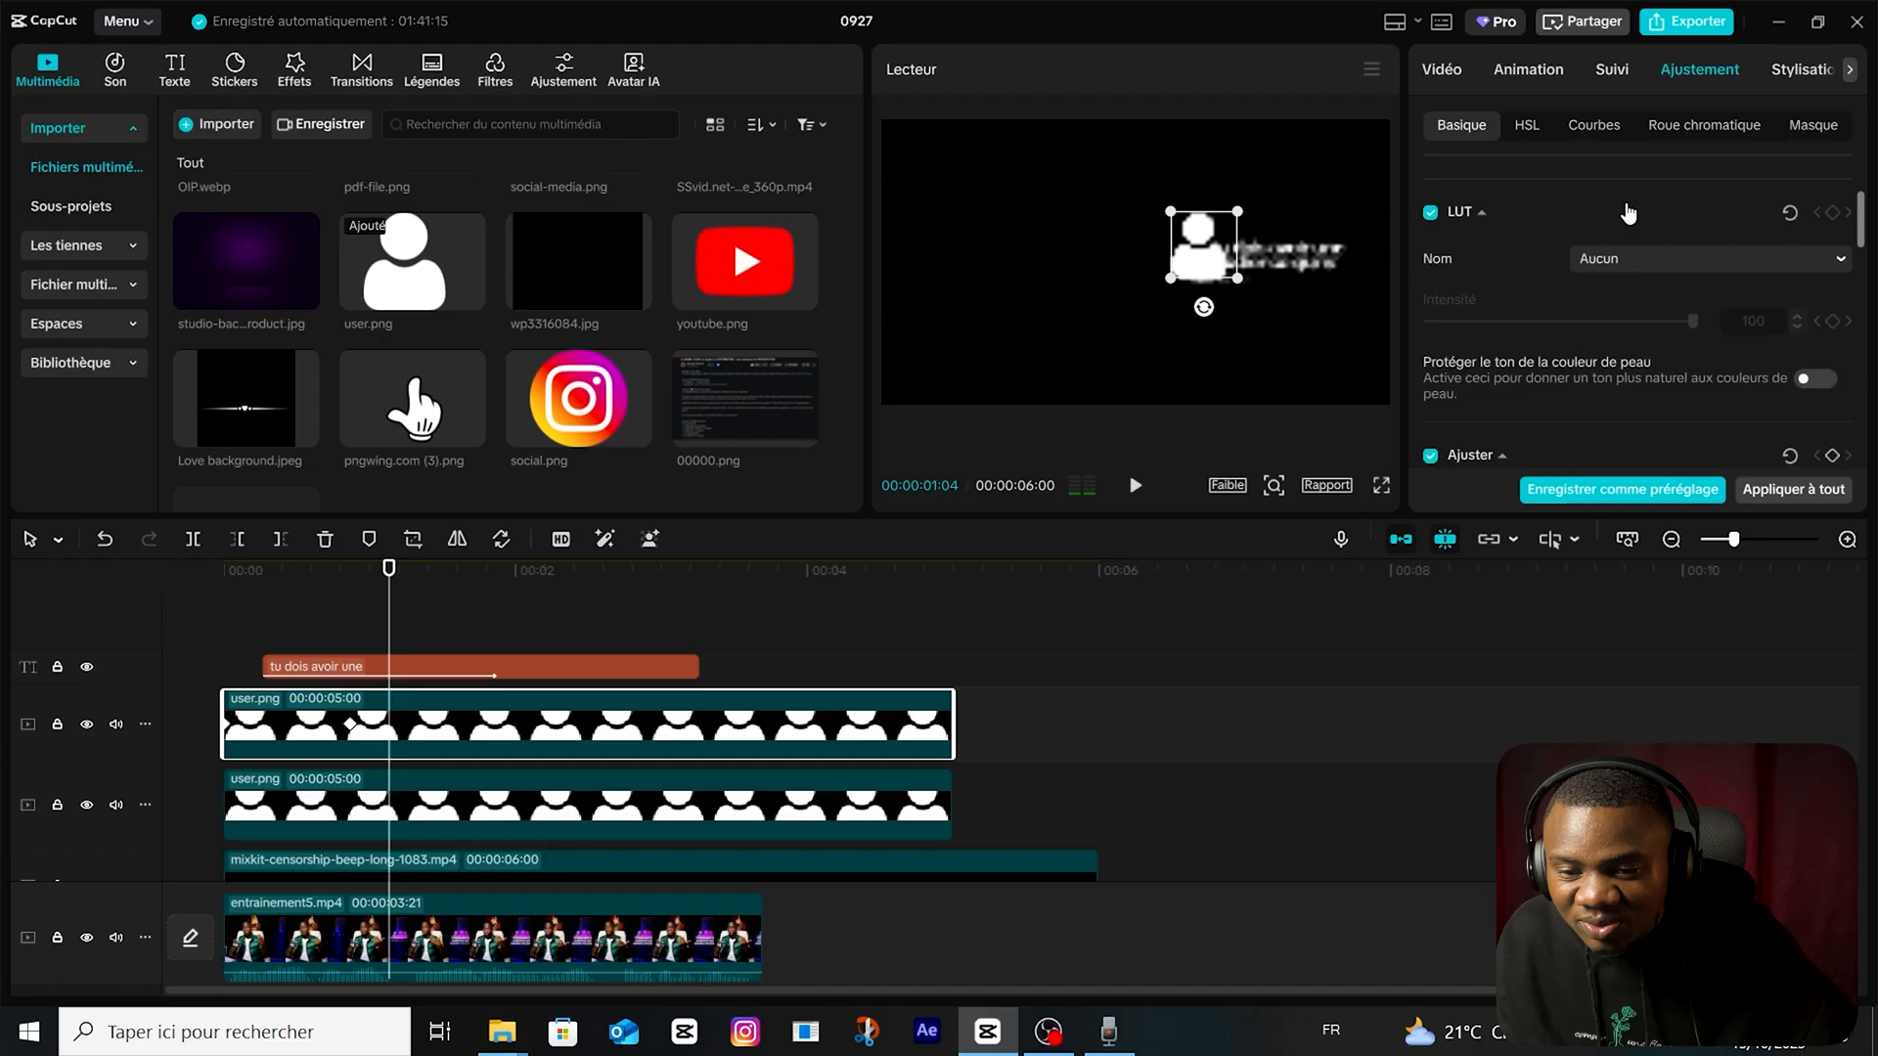
pyautogui.click(1607, 124)
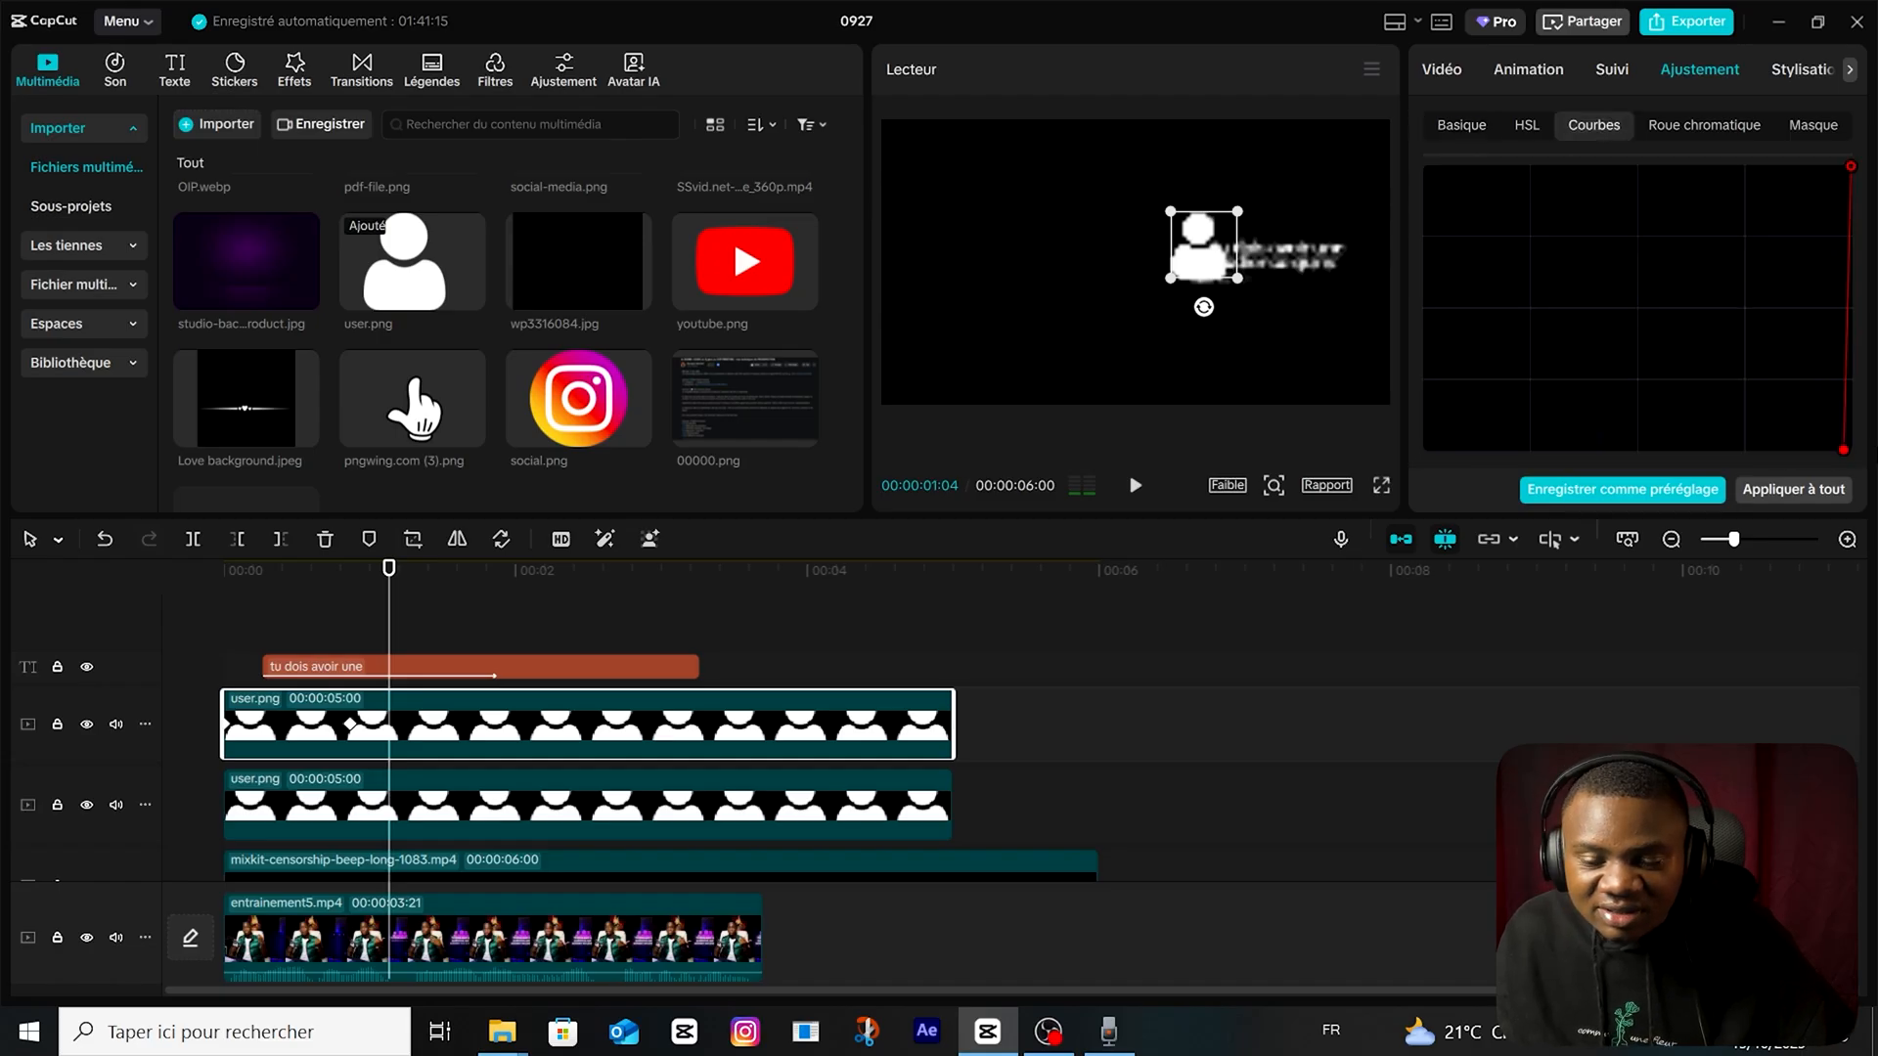
pyautogui.moveTo(1843, 450); pyautogui.dragTo(1681, 449)
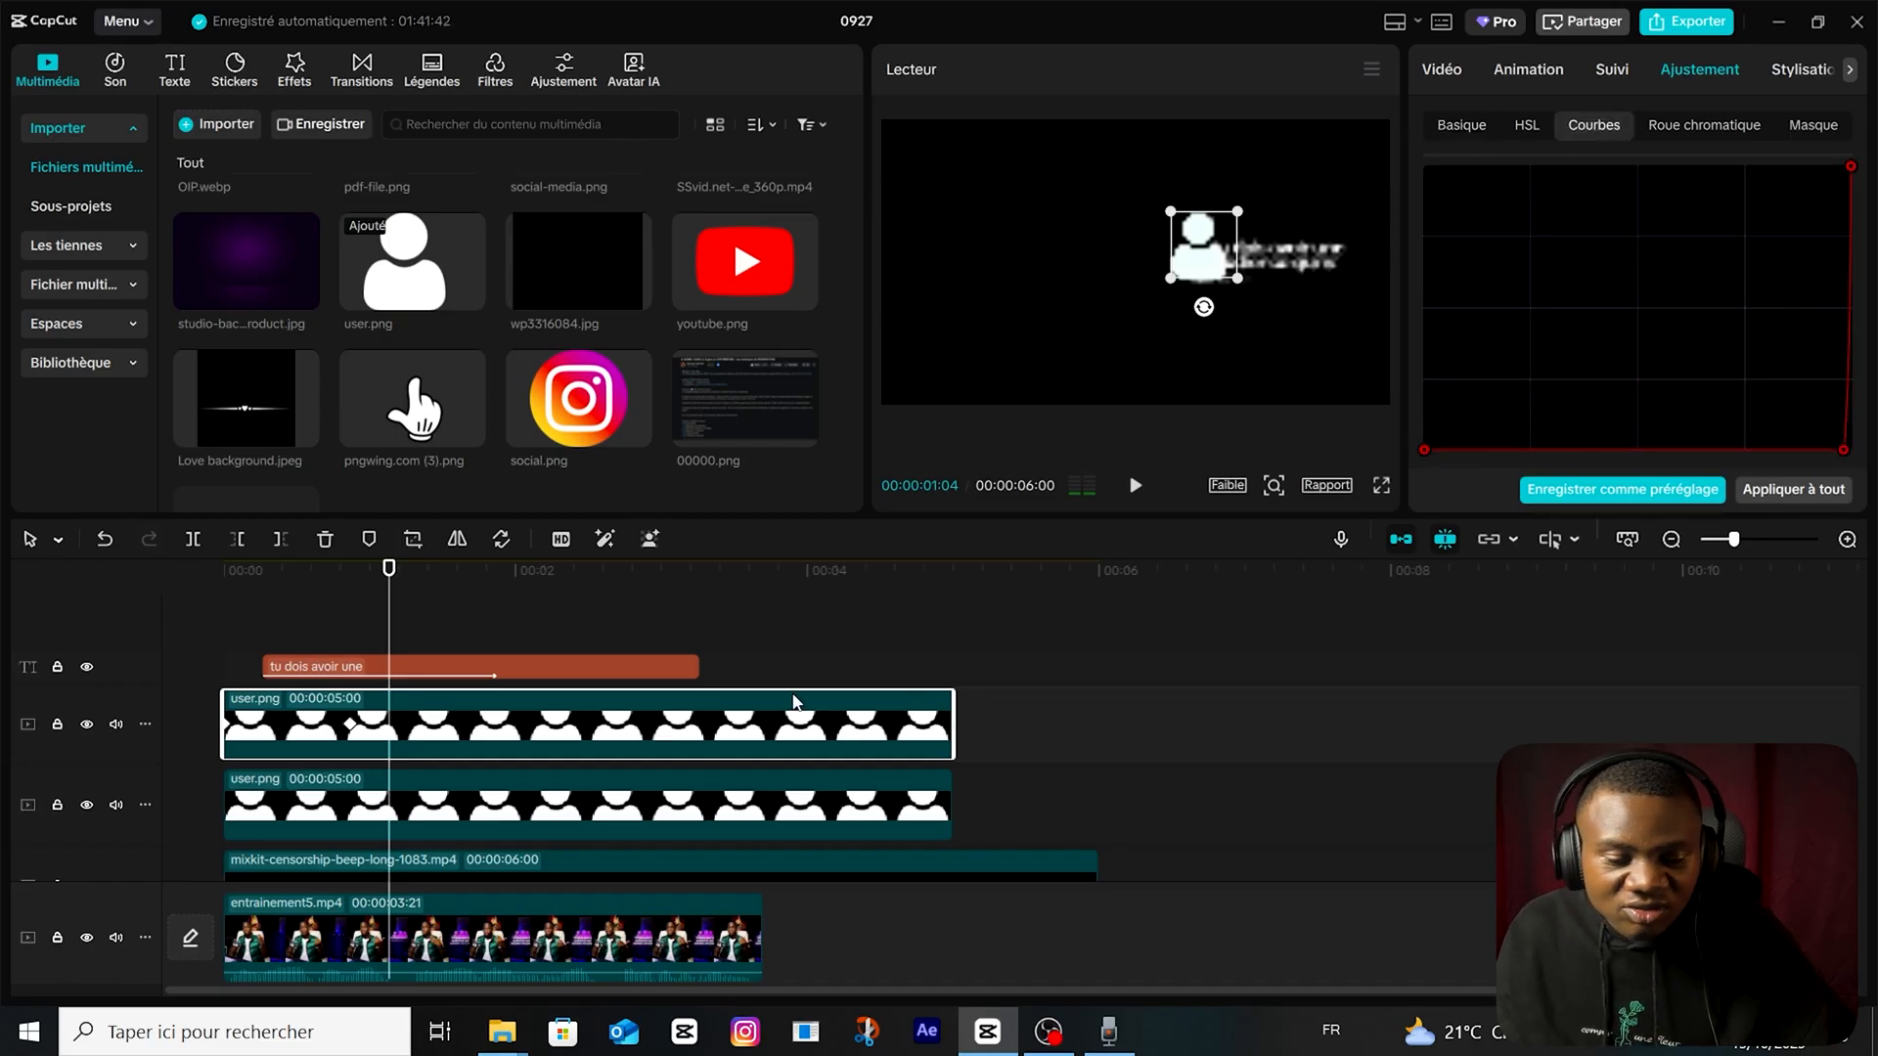
pyautogui.scroll(-3, 1532, 363)
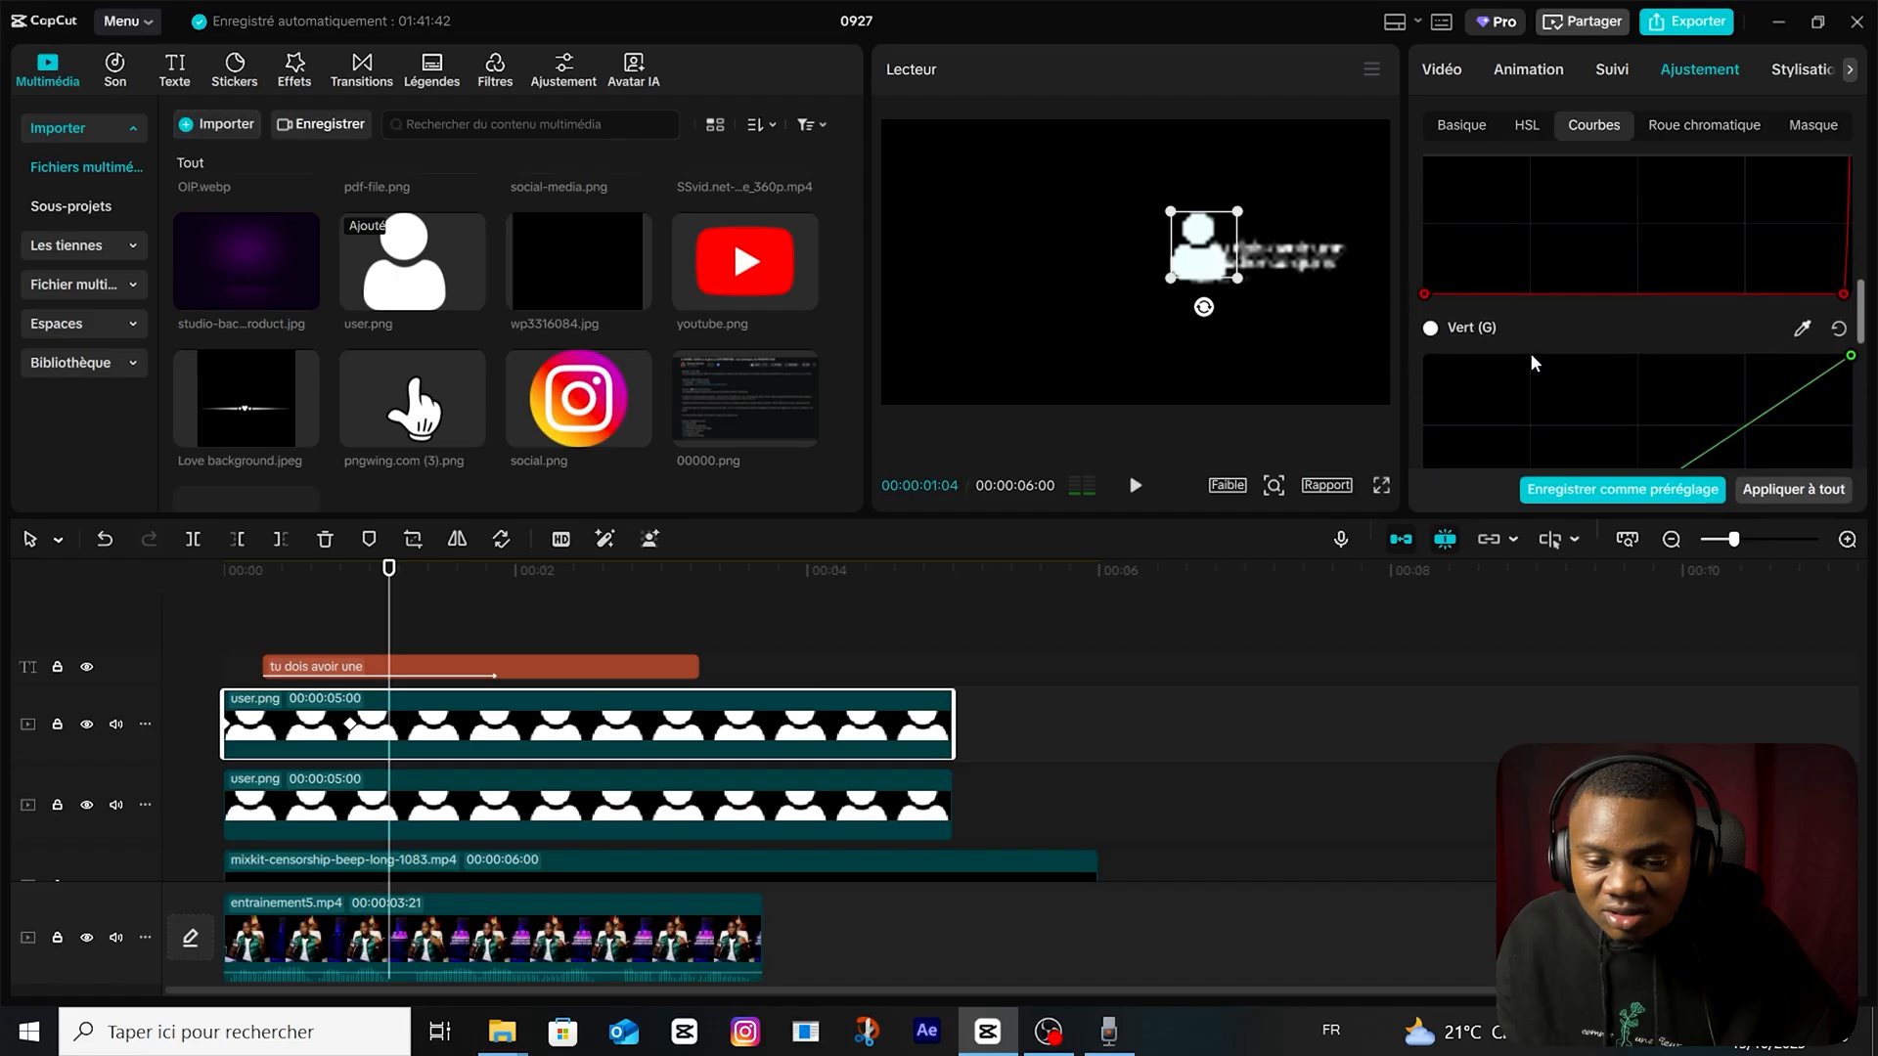
pyautogui.scroll(4, 1638, 382)
pyautogui.scroll(3, 1635, 380)
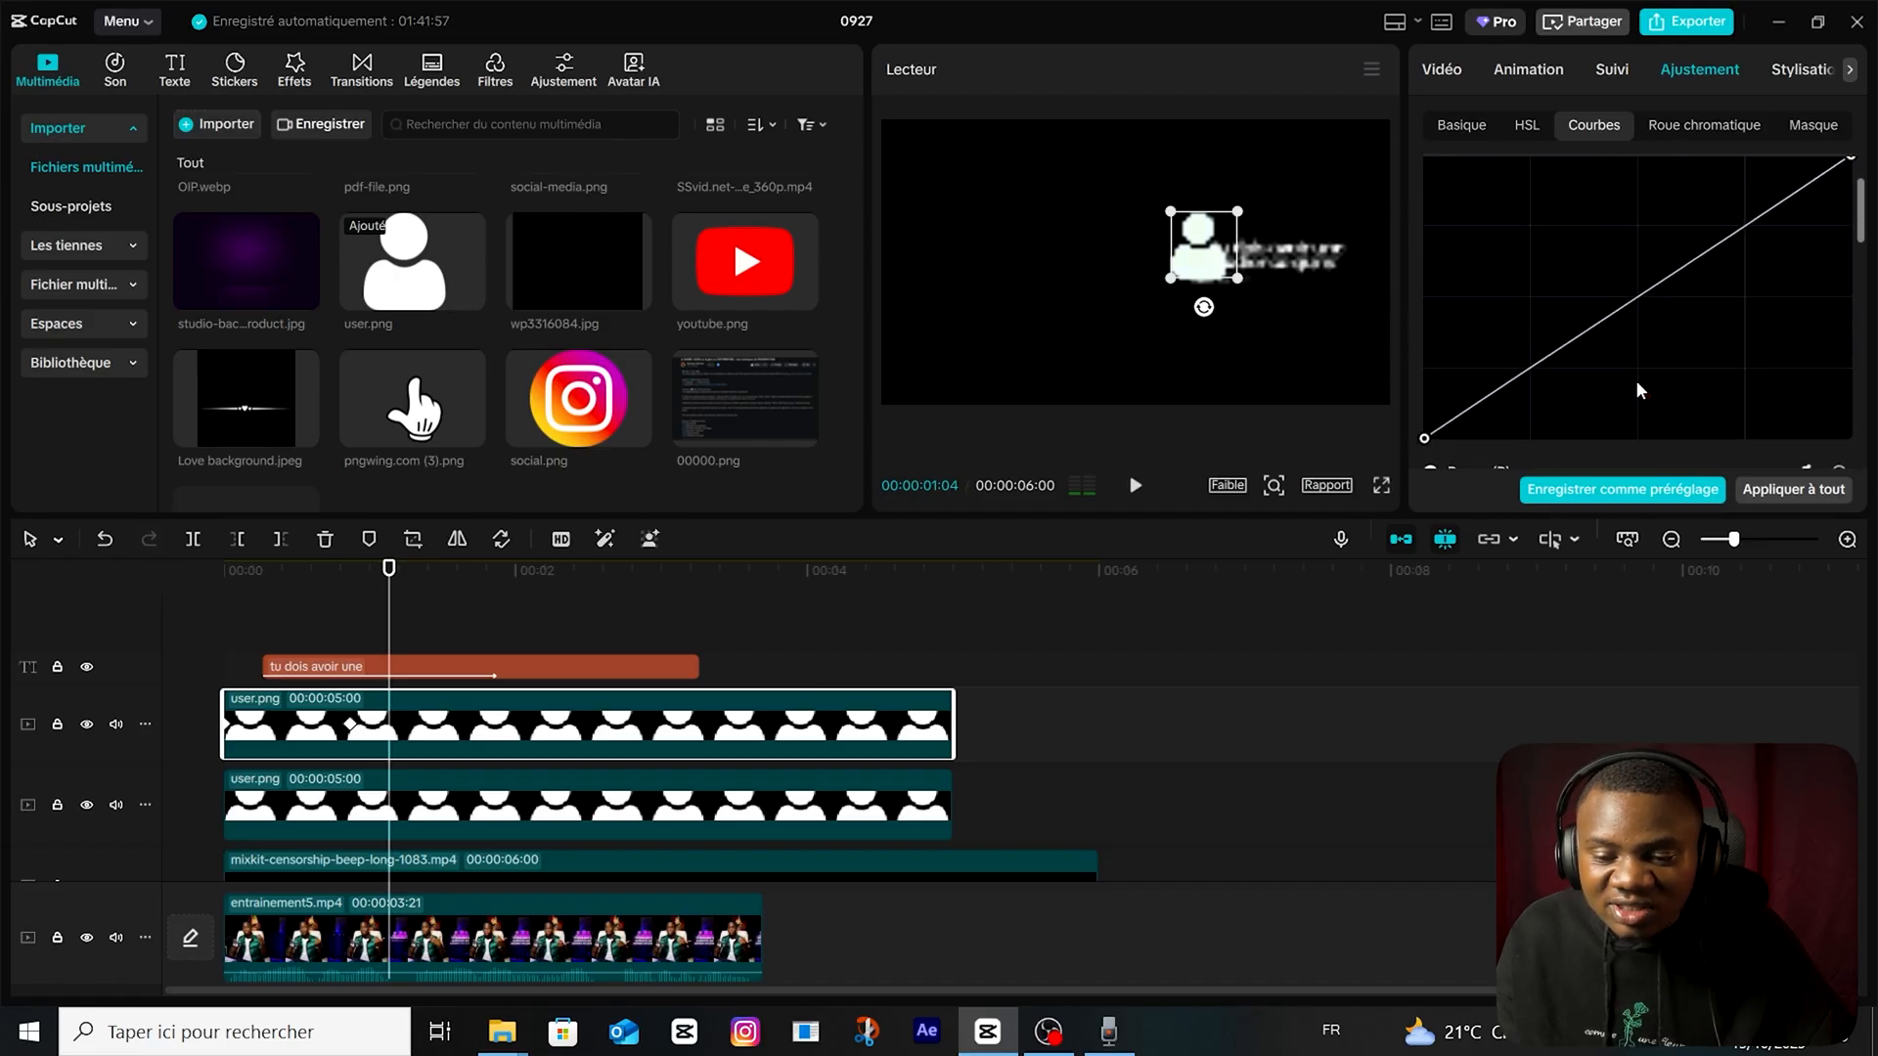
# Tint the upper user.png copy cyan with temperature -50, tint -50 and saturation 50.
pyautogui.click(1526, 137)
pyautogui.click(1464, 137)
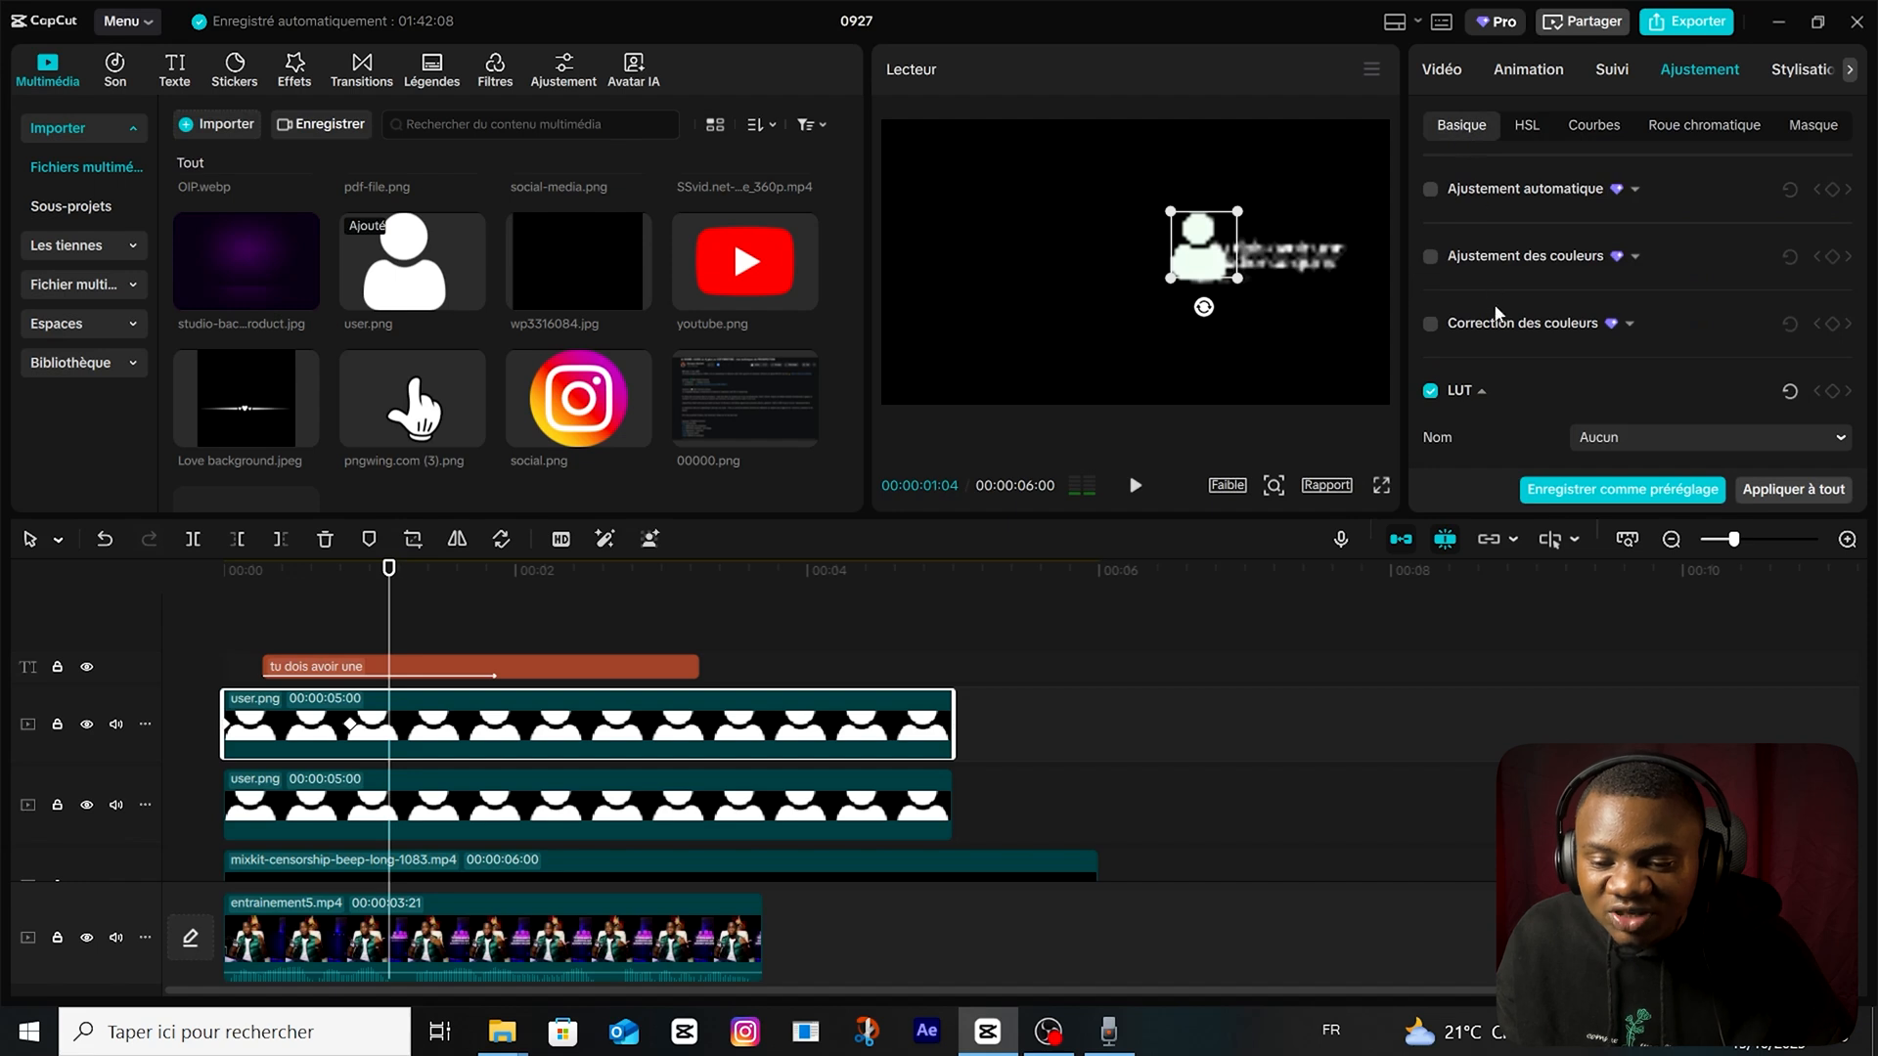
pyautogui.scroll(-5, 1502, 332)
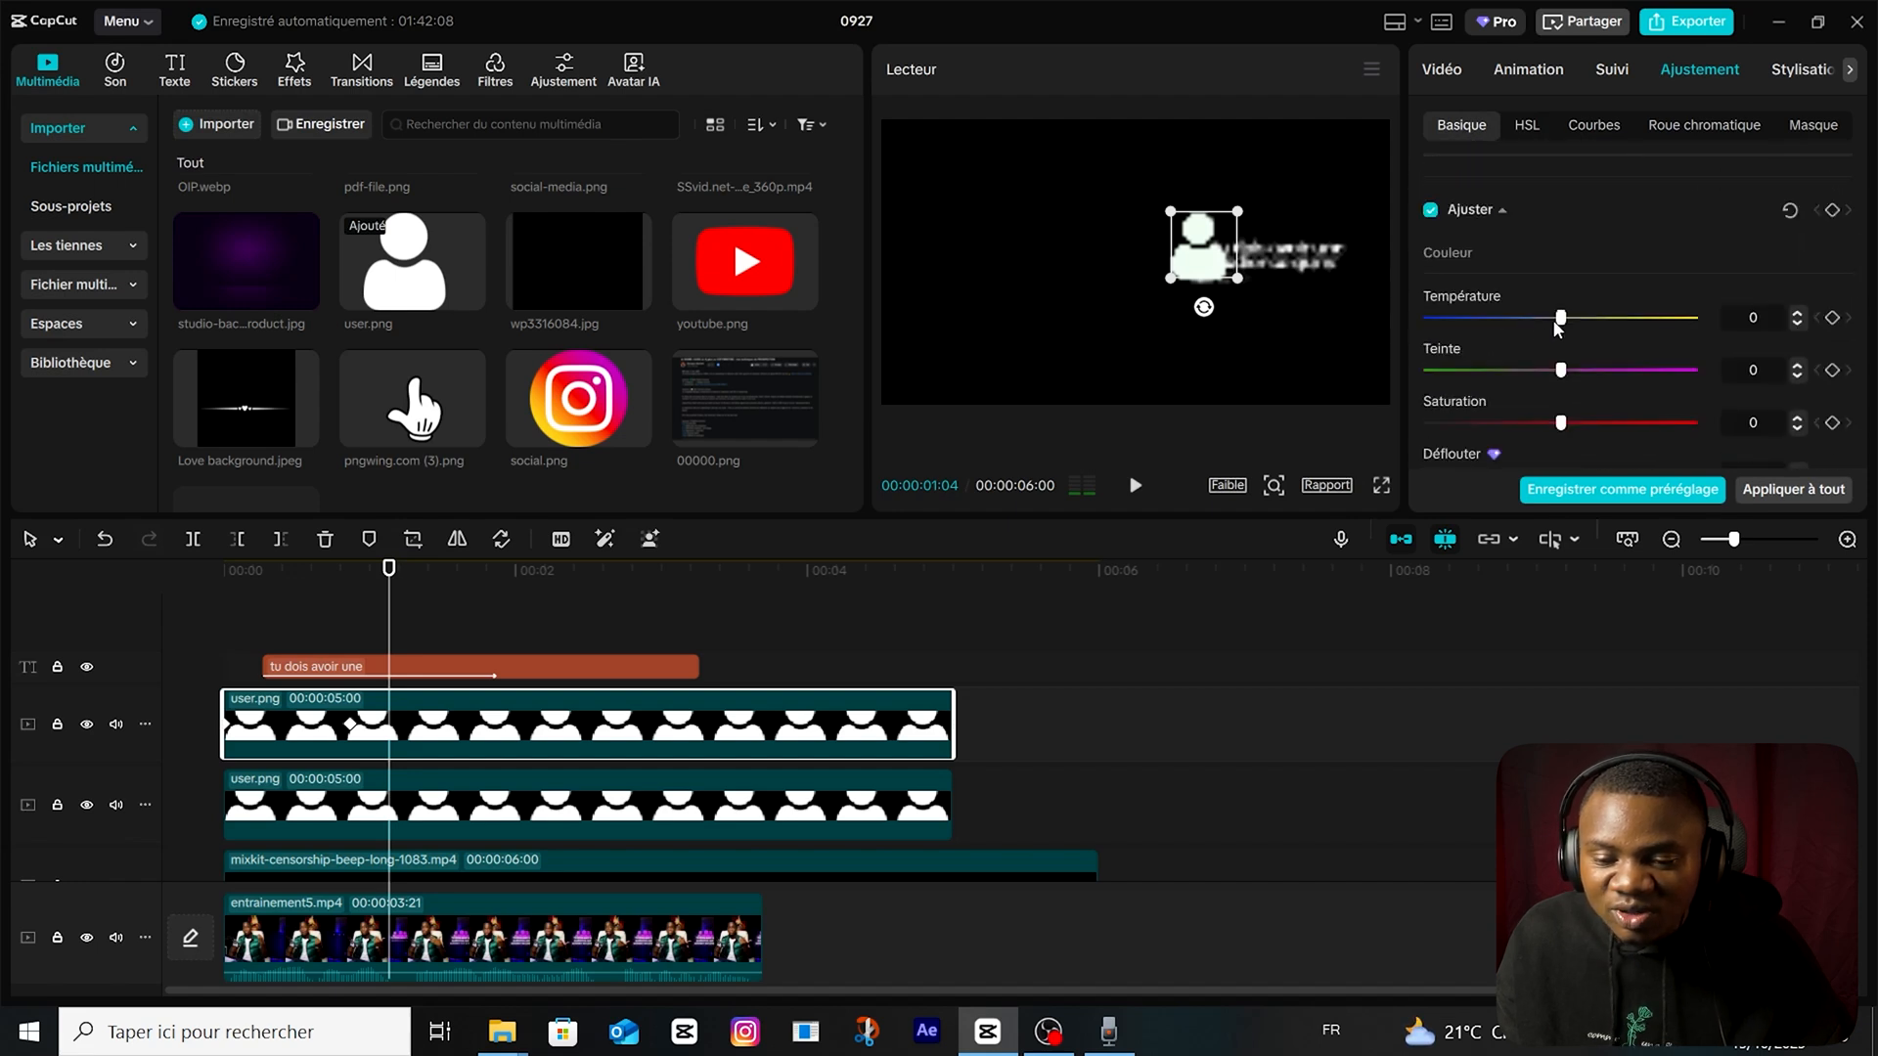
pyautogui.moveTo(1555, 319); pyautogui.dragTo(1393, 326)
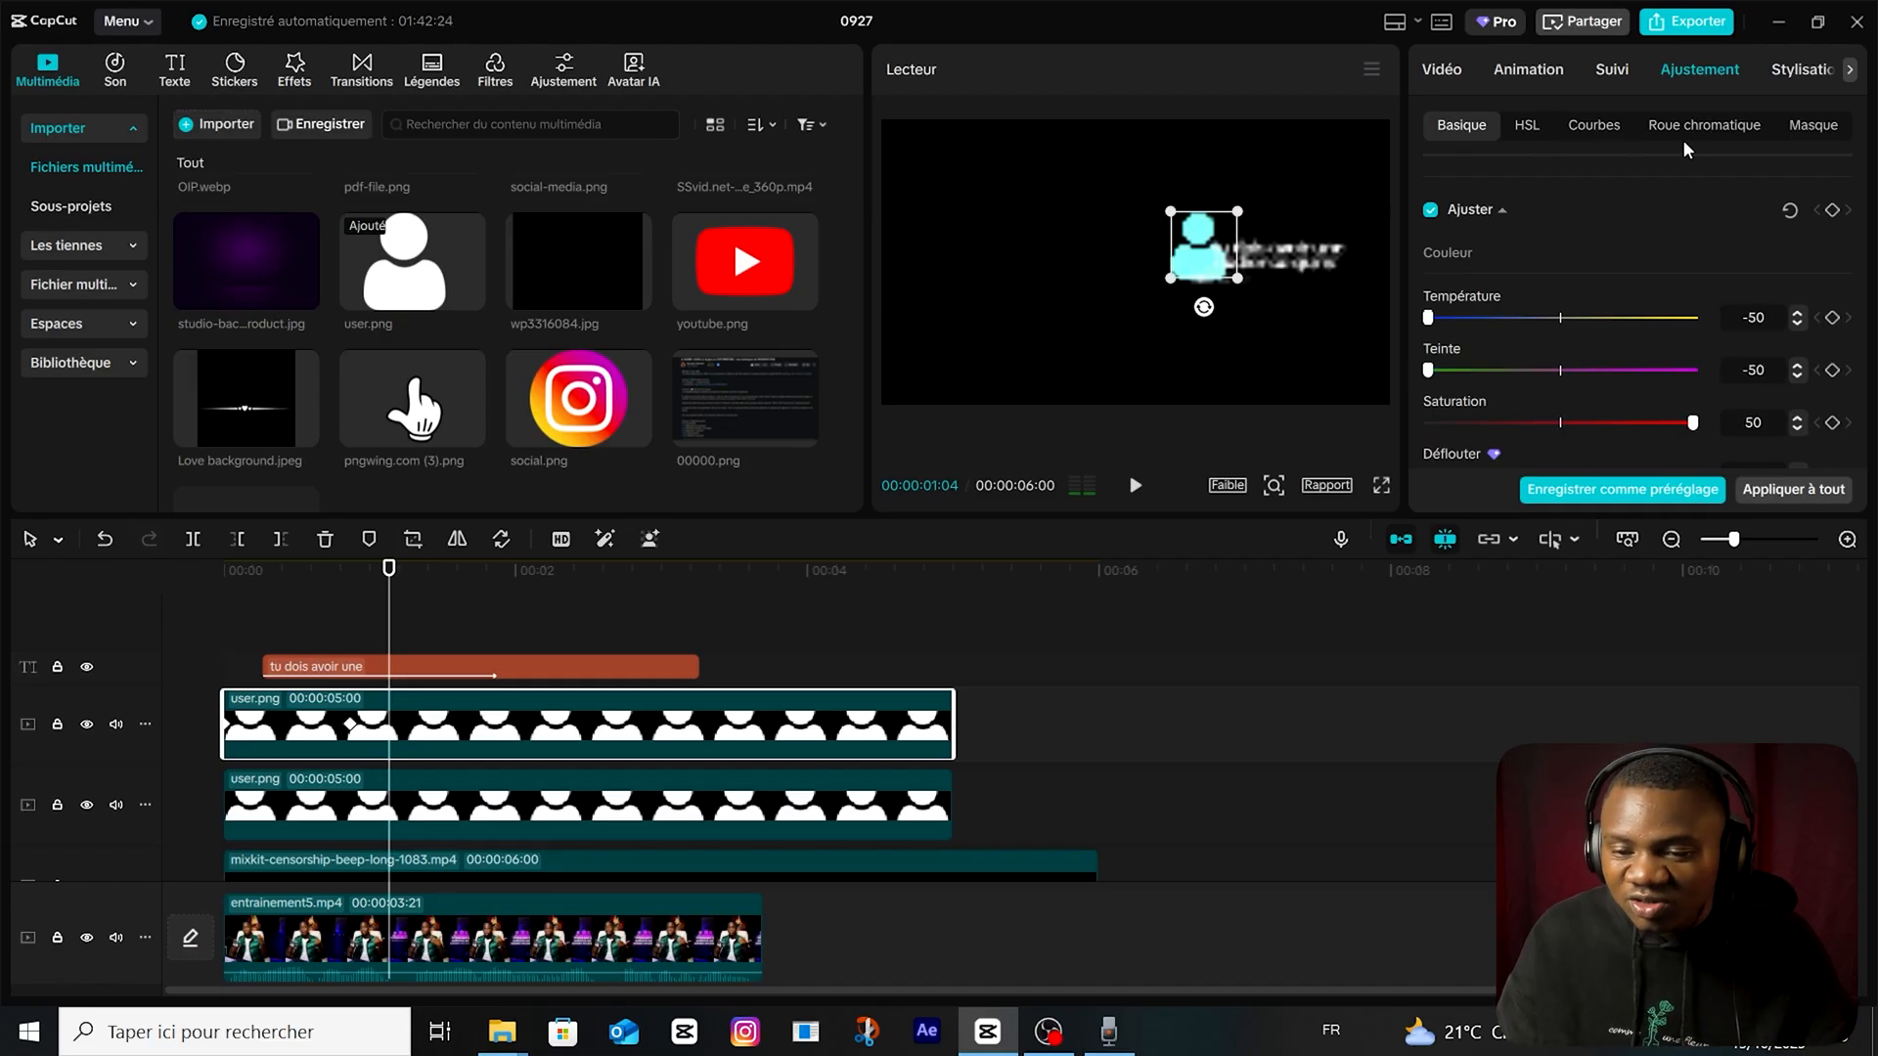
# Add a Diviser mask to the cyan icon, tilt it diagonally with a soft edge across the lower body, and preview the blend.
pyautogui.click(1444, 71)
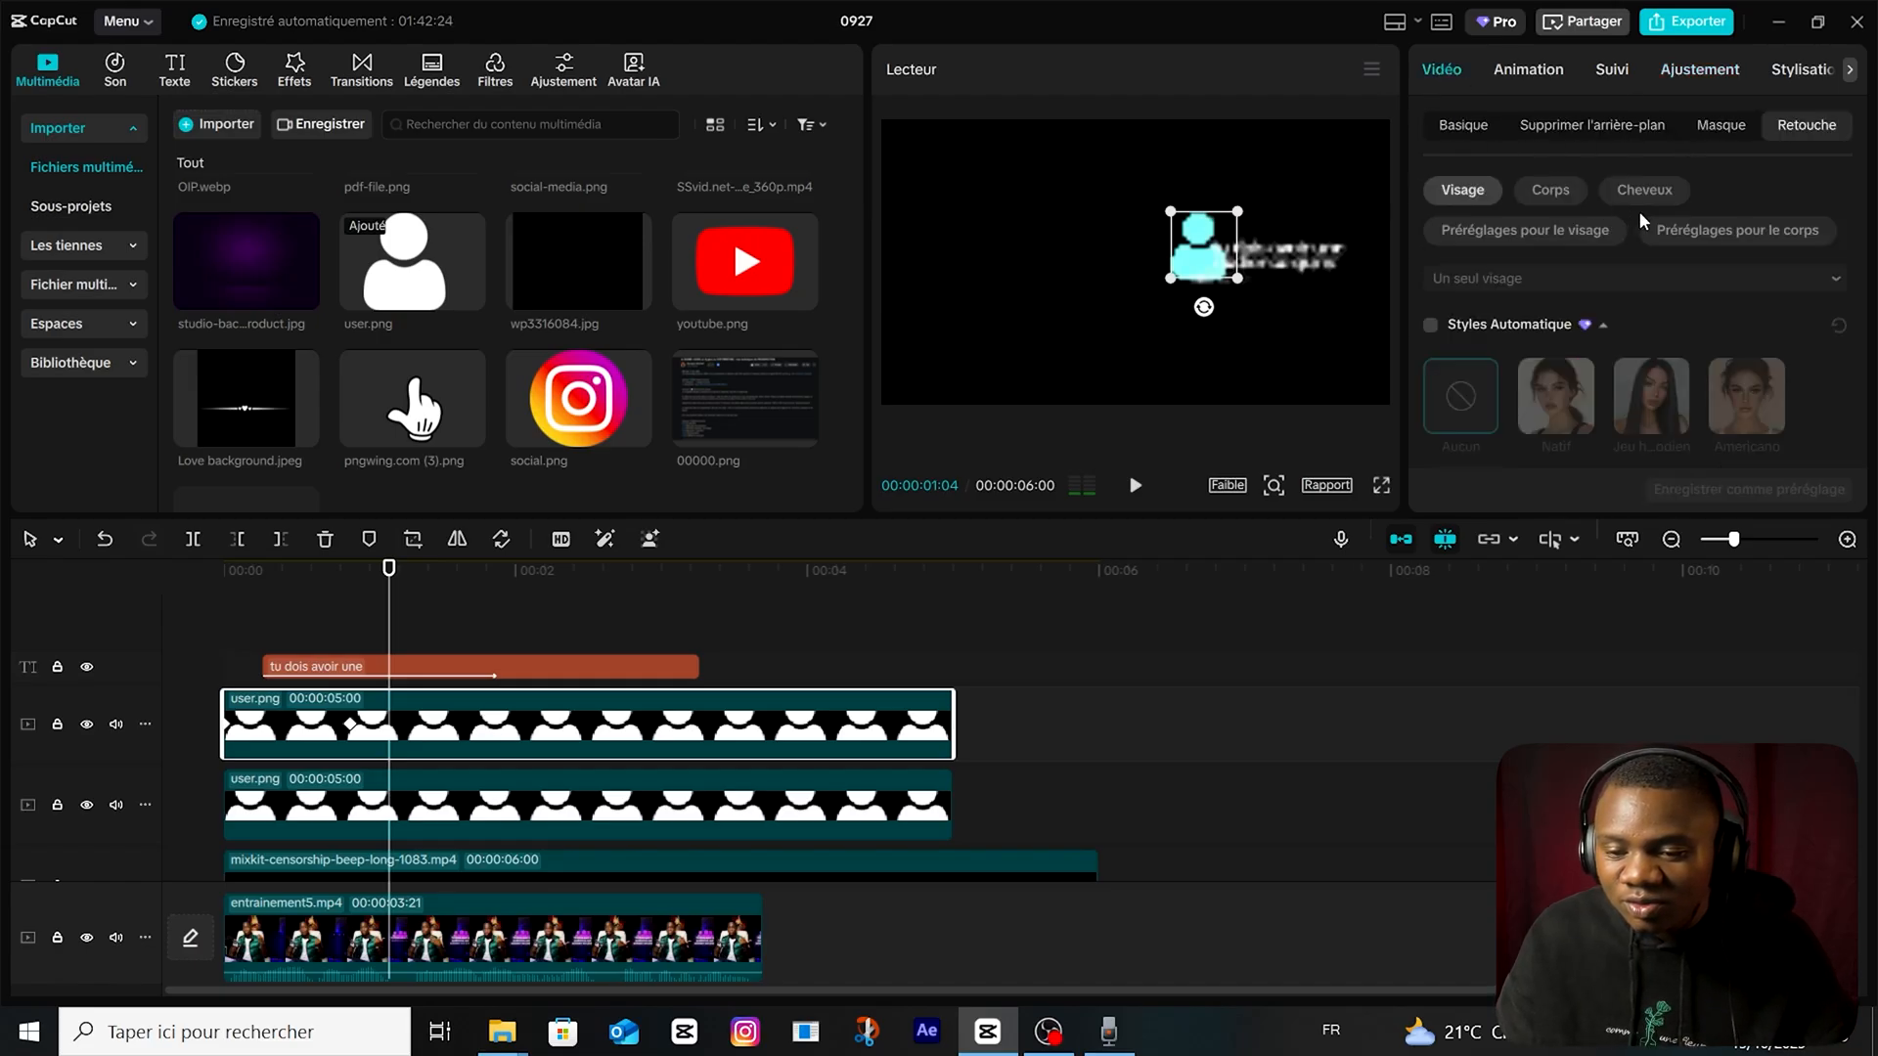
pyautogui.click(1726, 125)
pyautogui.click(1477, 285)
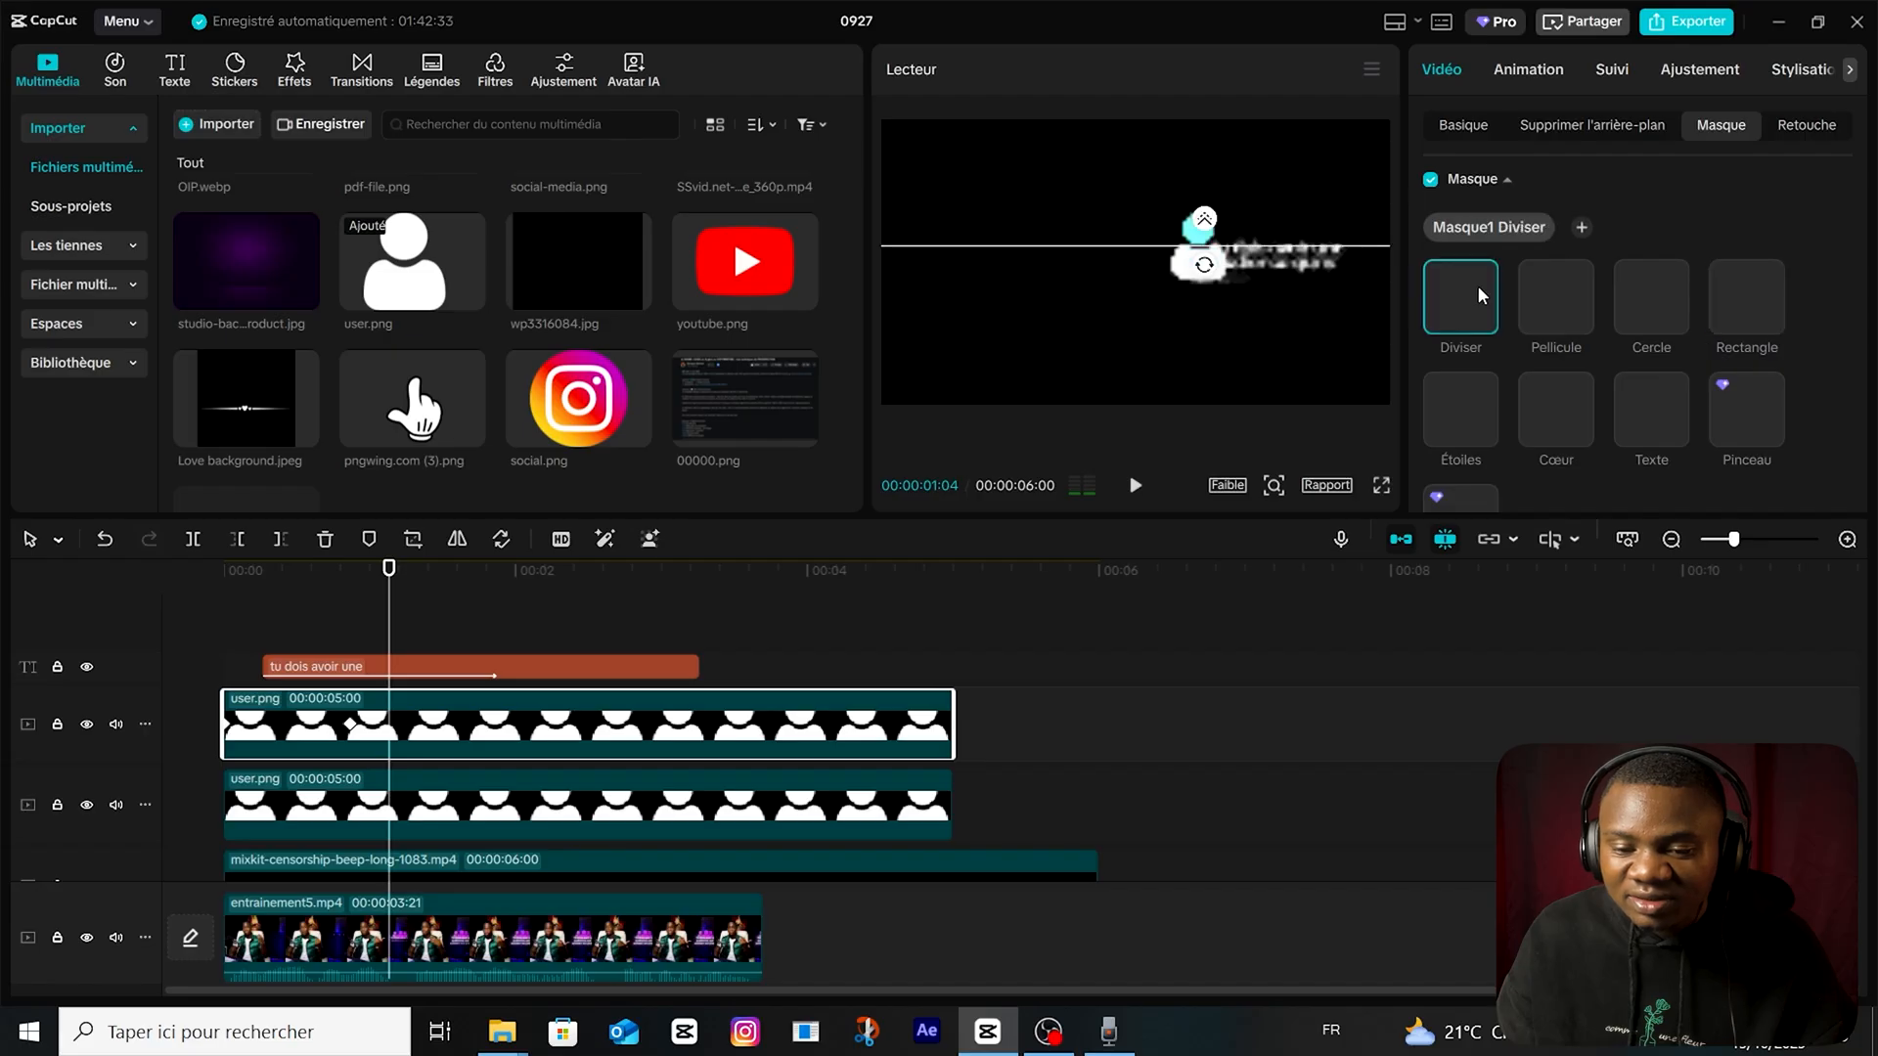
pyautogui.moveTo(1205, 283); pyautogui.dragTo(1222, 272)
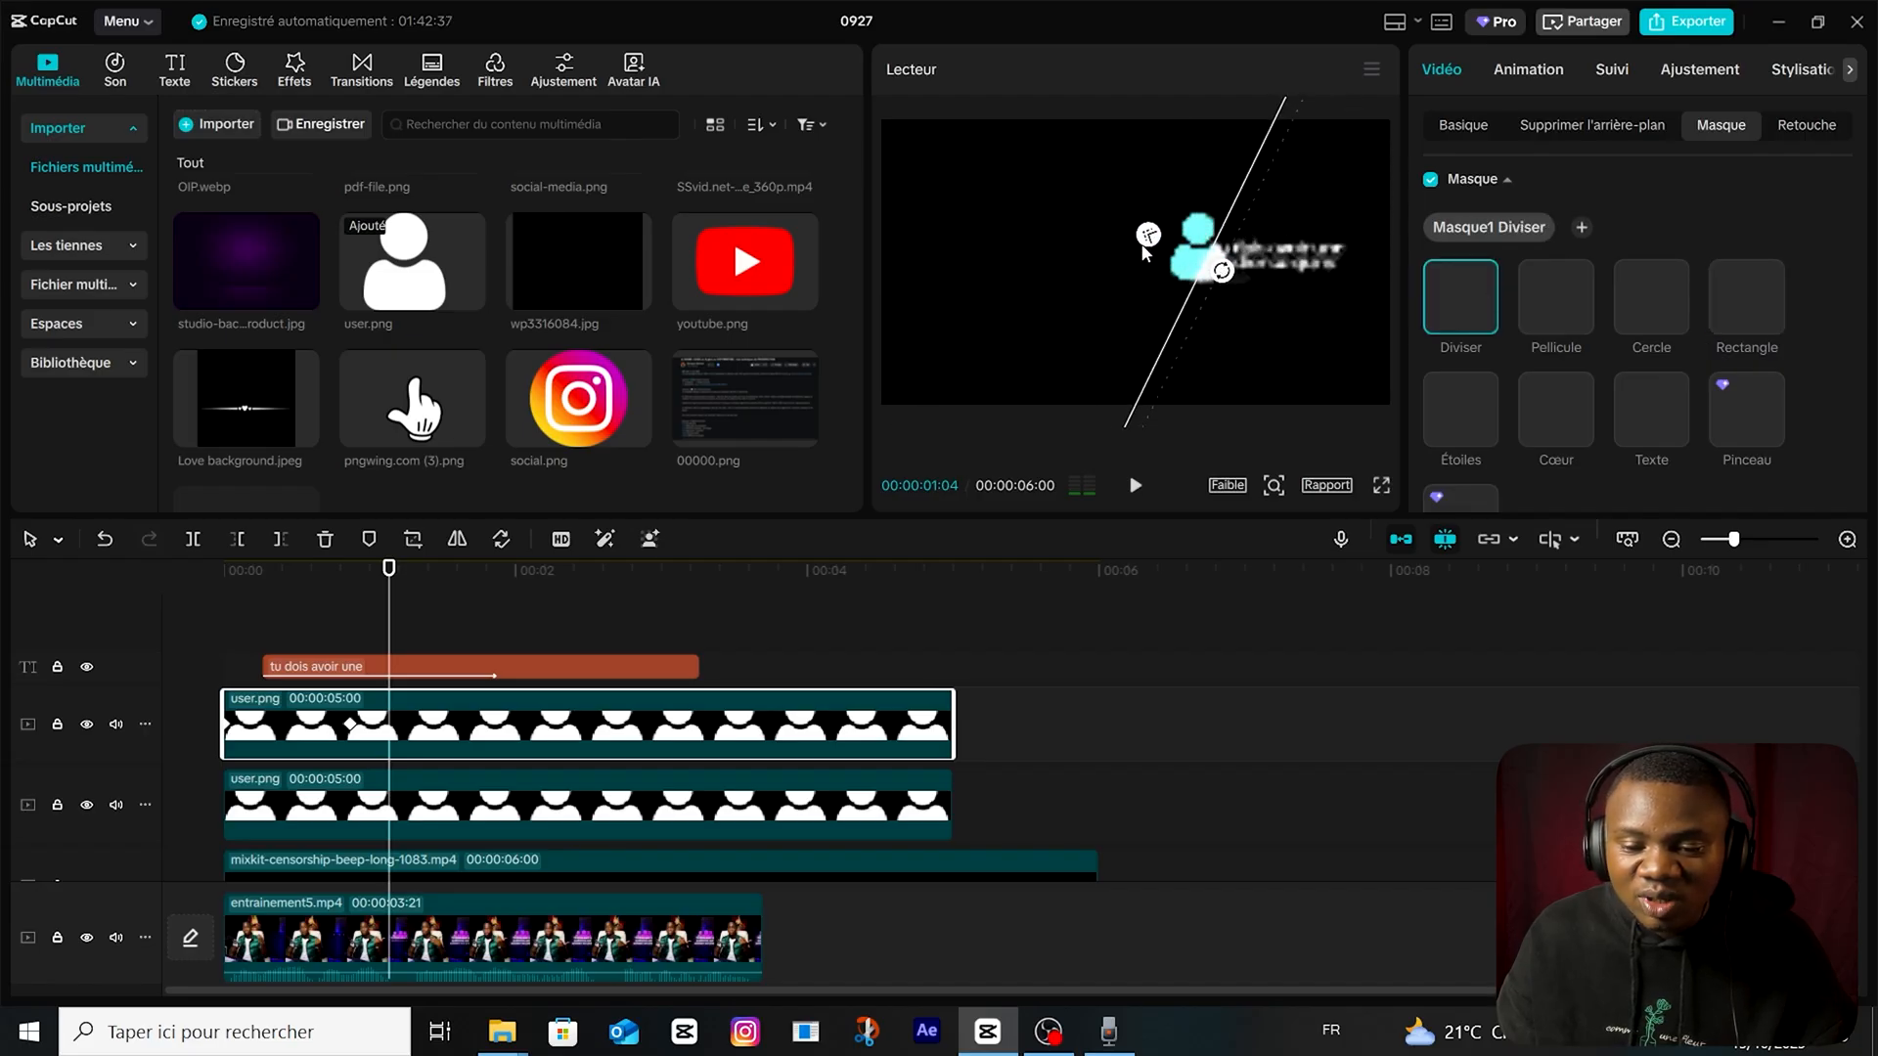
pyautogui.click(520, 604)
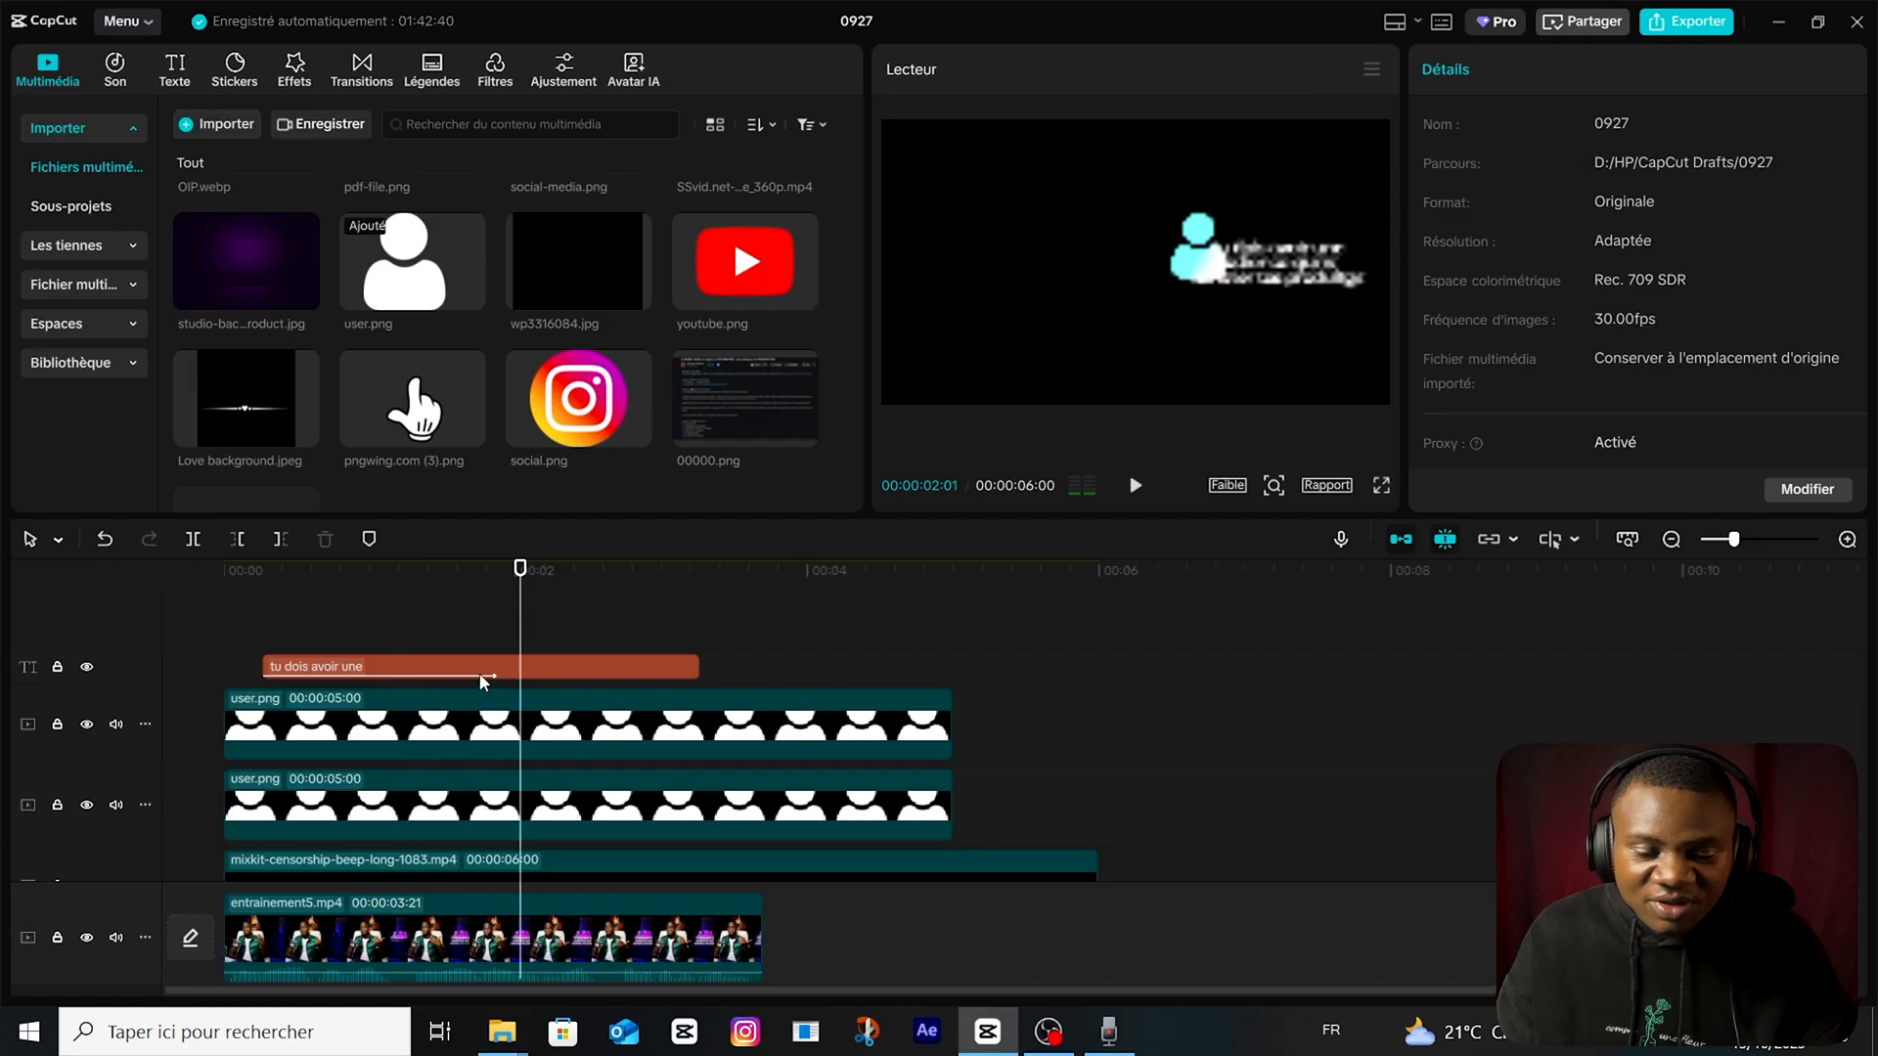
pyautogui.click(512, 726)
pyautogui.press('space')
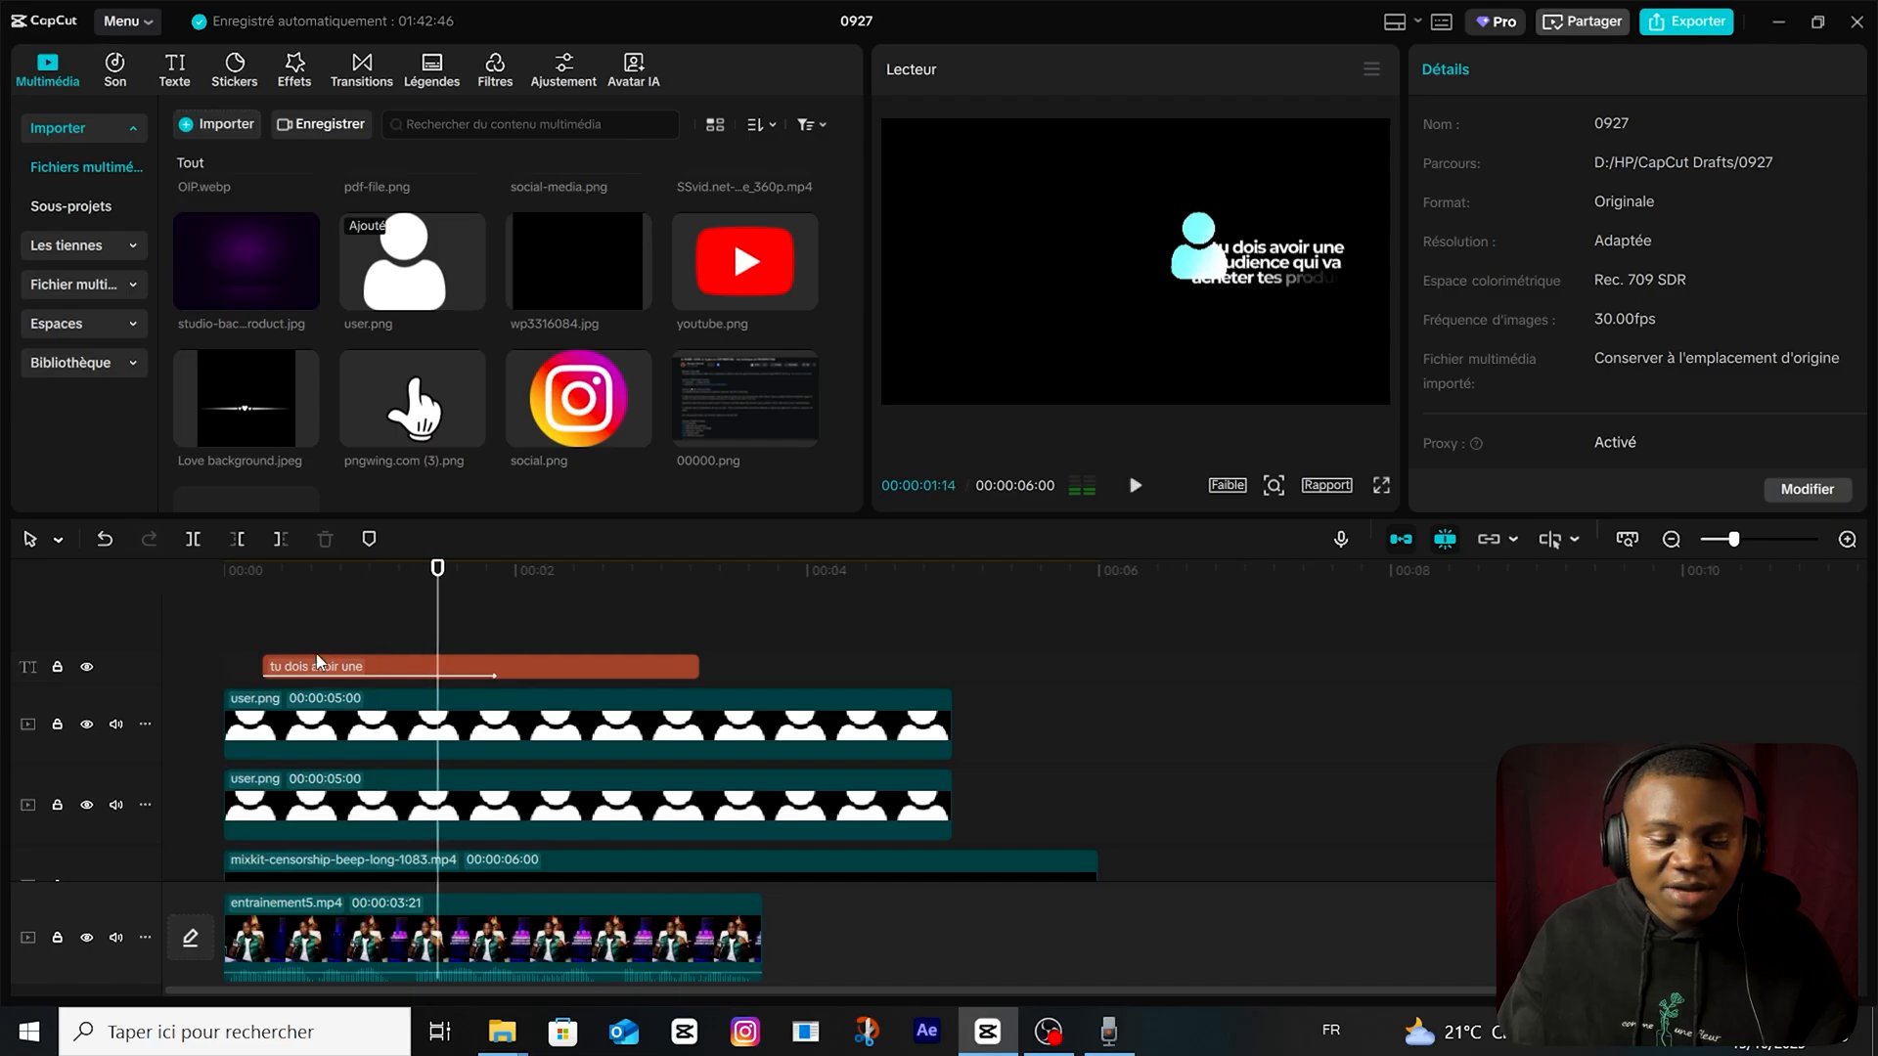
# Duplicate both user.png clips onto higher tracks and move the second icon to X 858, Y 203 beside the first.
pyautogui.click(372, 794)
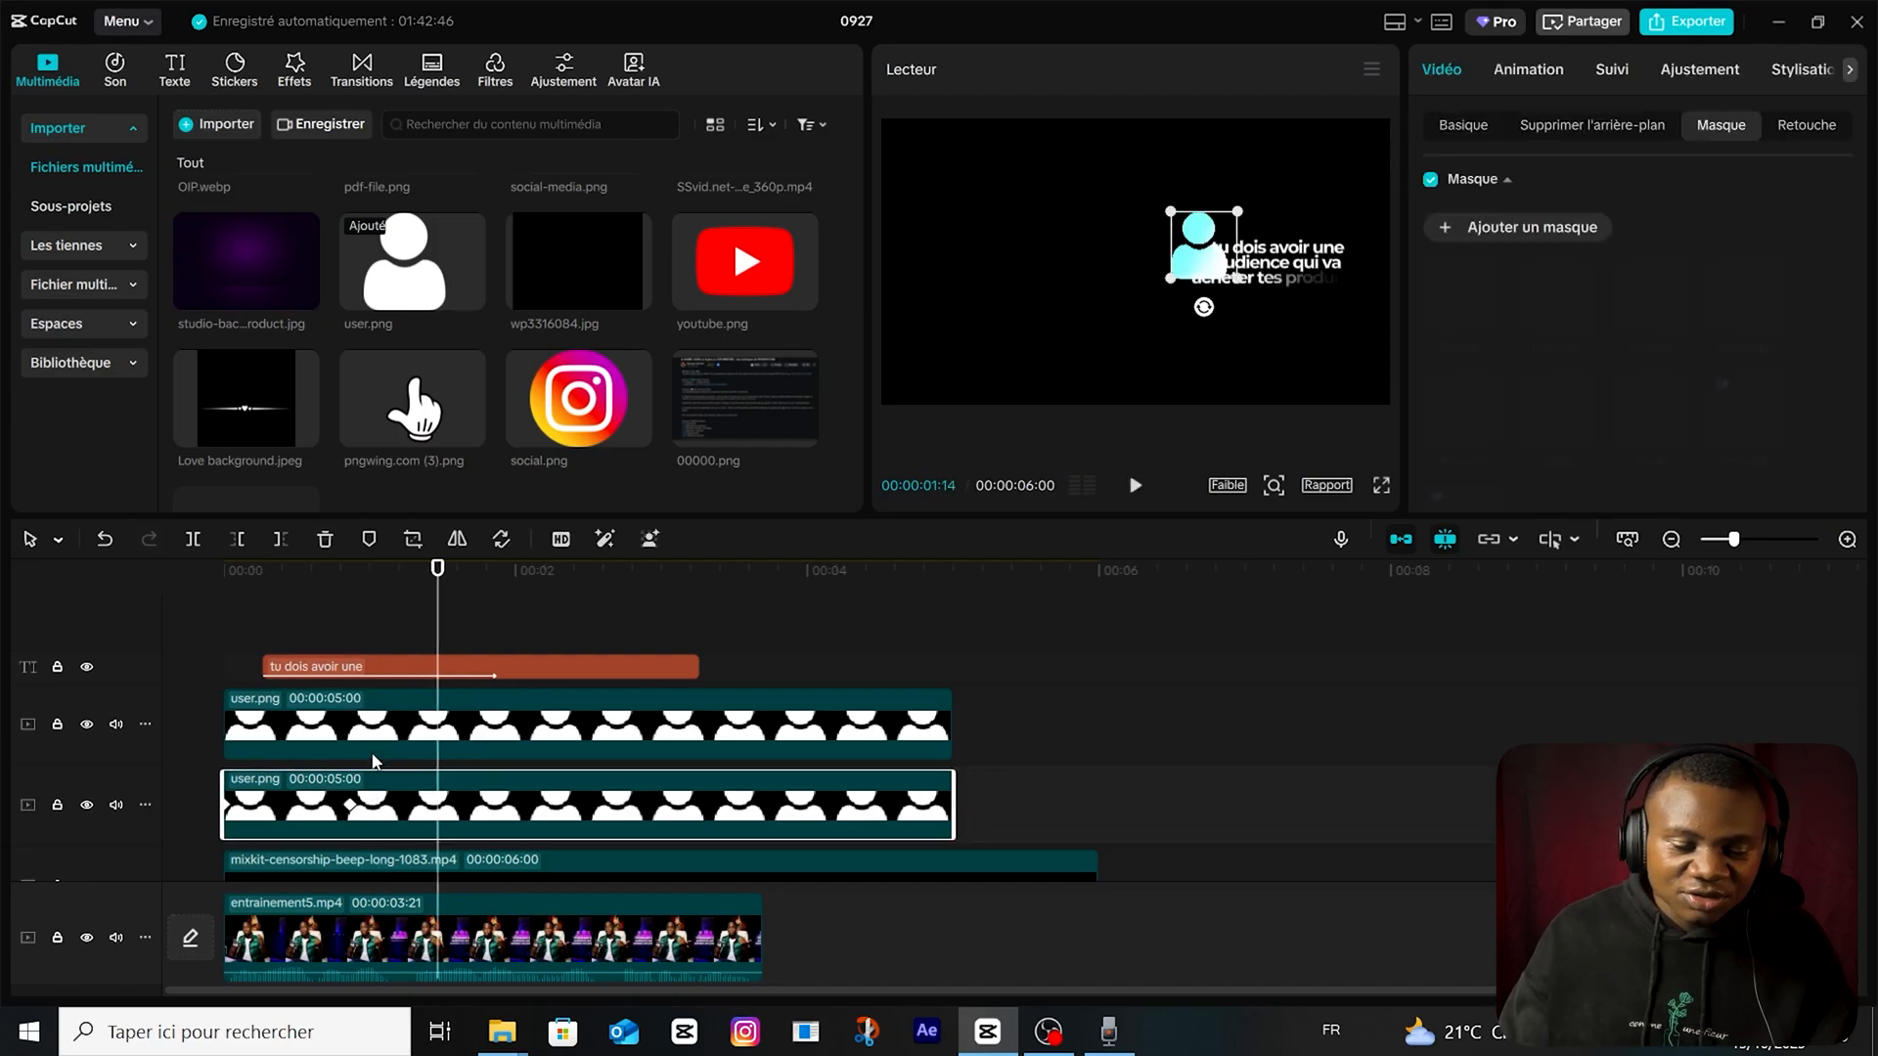
pyautogui.click(371, 714)
pyautogui.moveTo(385, 706); pyautogui.dragTo(411, 597)
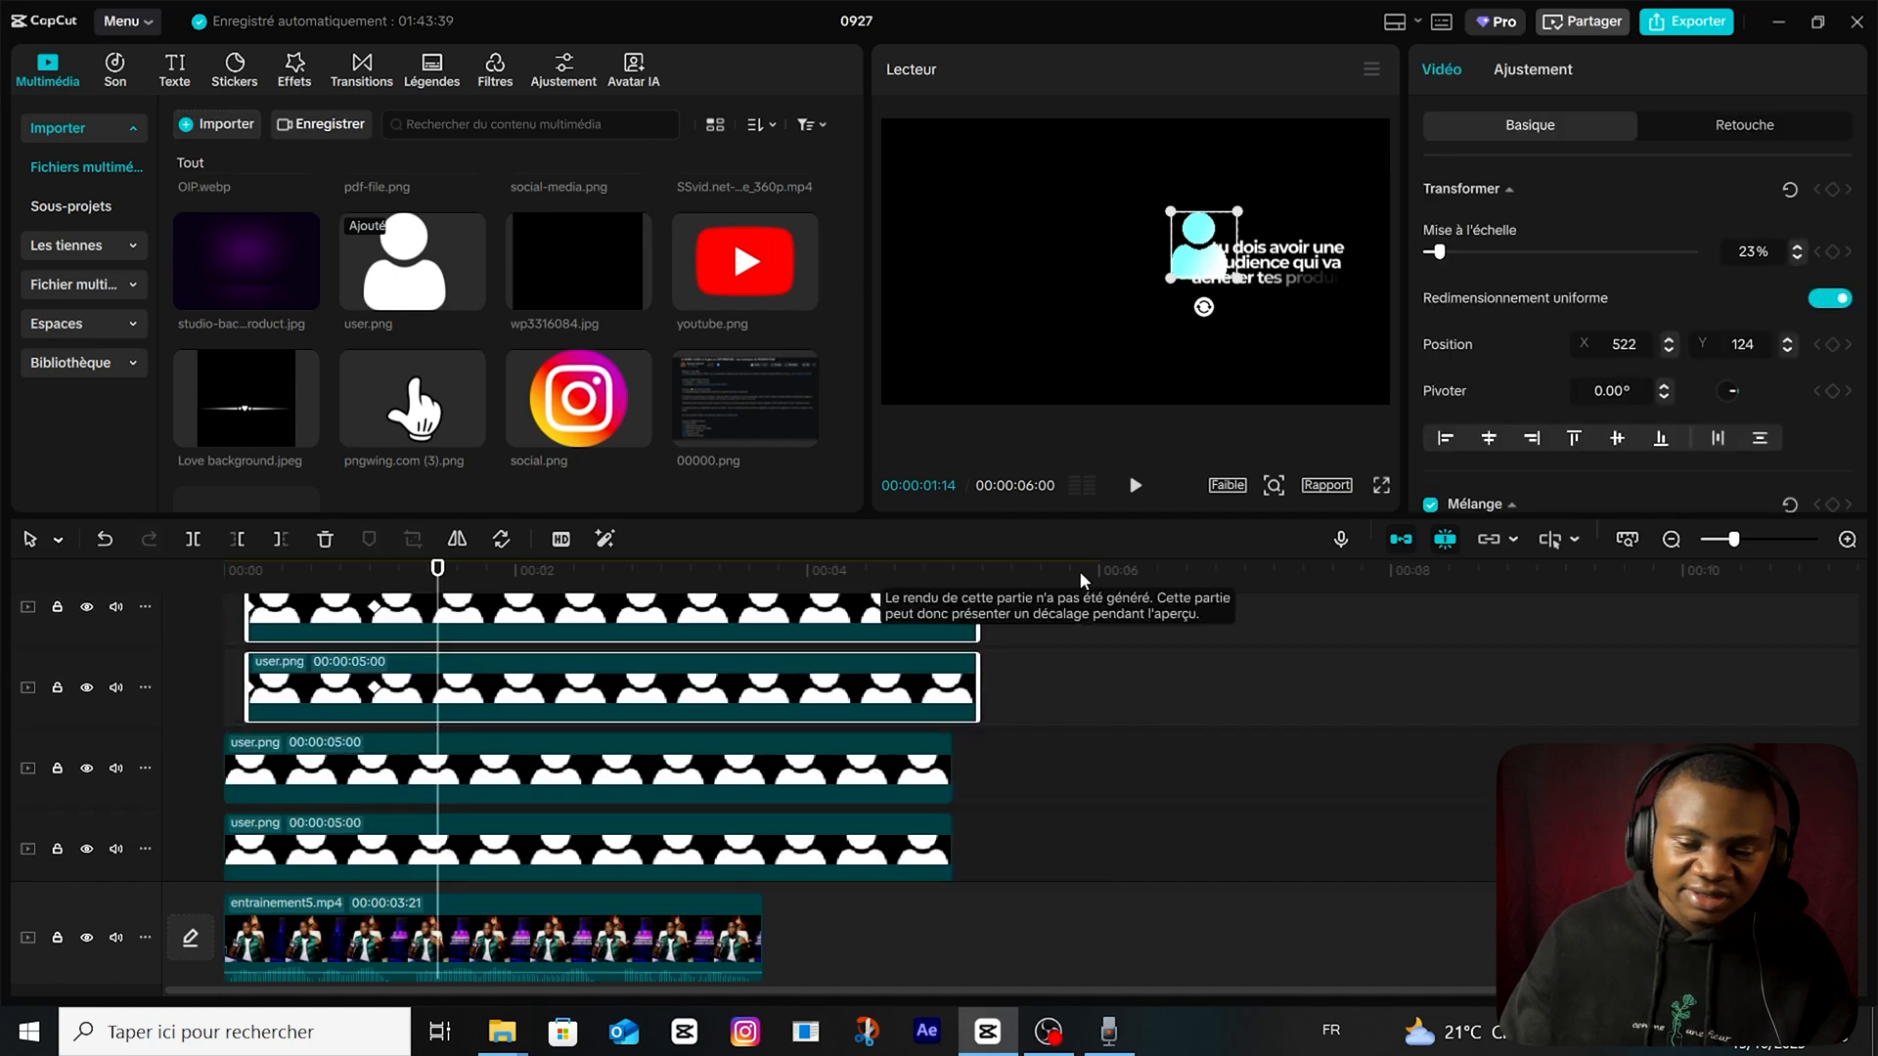
pyautogui.moveTo(1200, 244); pyautogui.dragTo(1248, 239)
pyautogui.moveTo(478, 731); pyautogui.dragTo(489, 626)
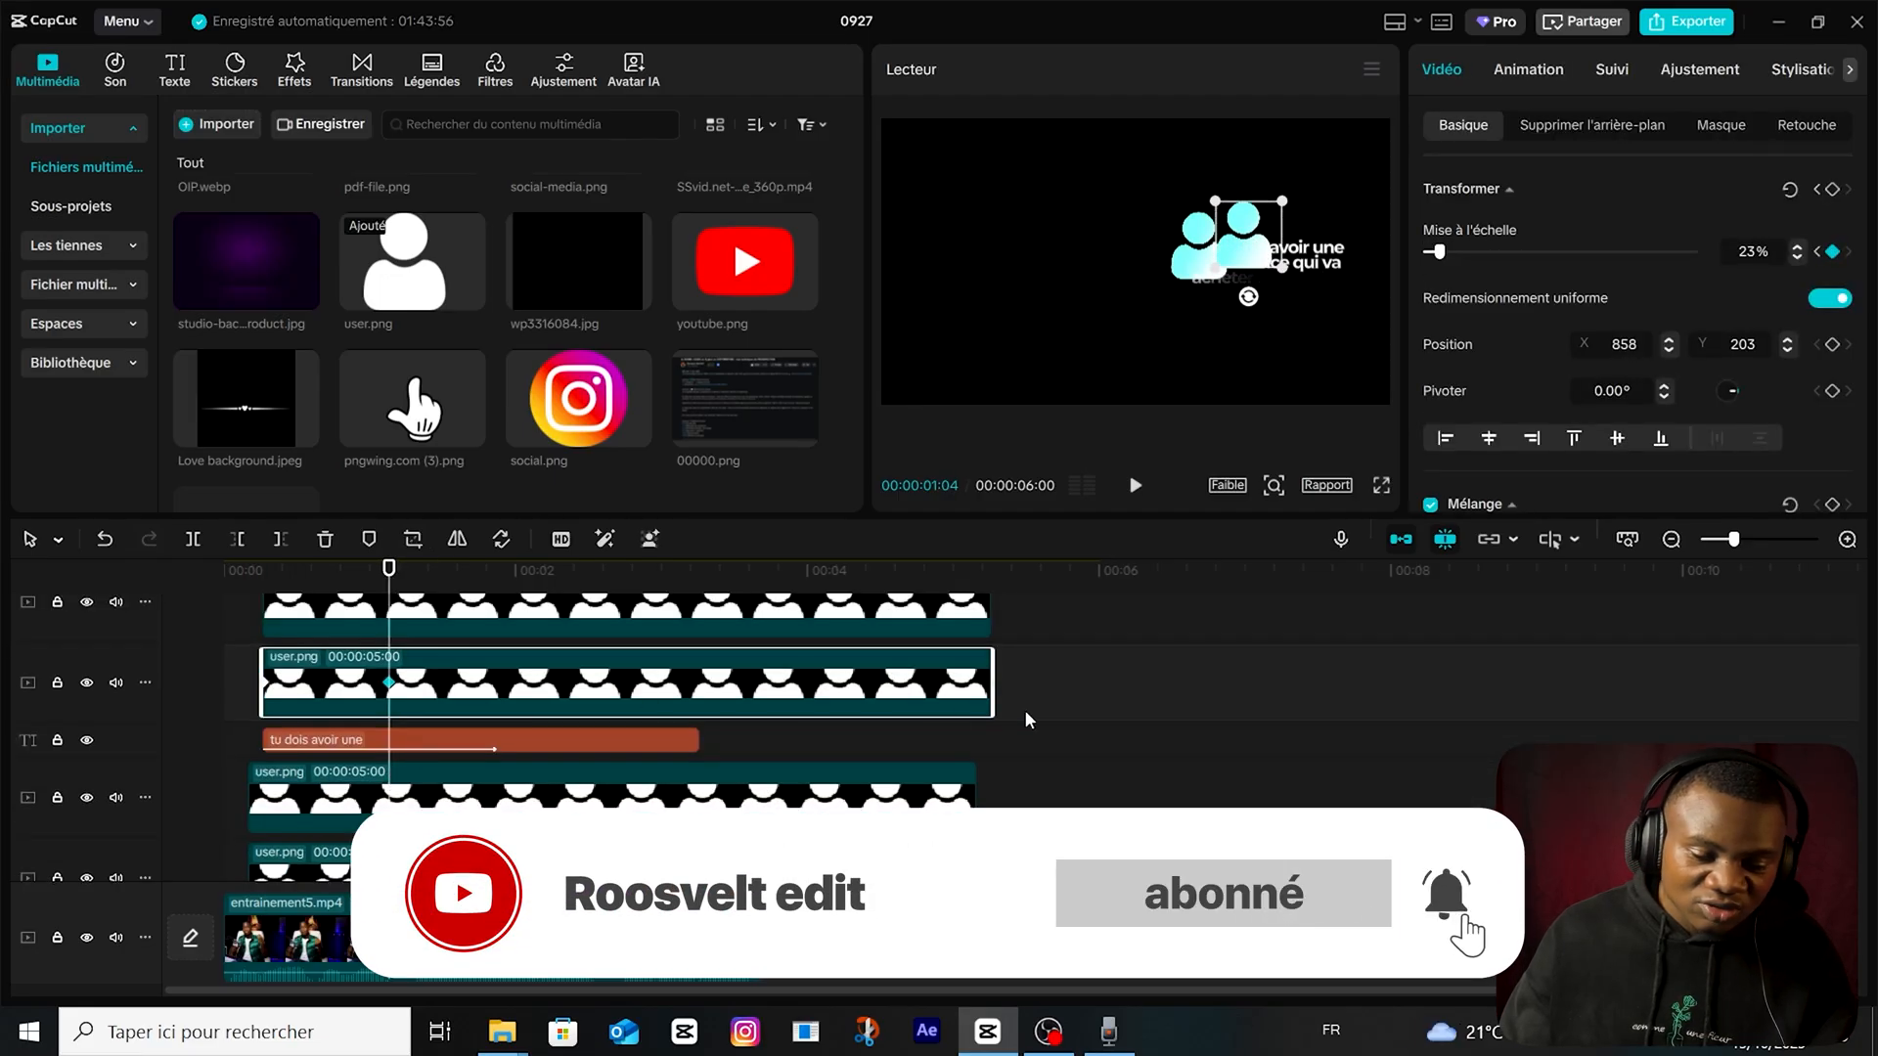
# Duplicate the second icon's pair of user.png clips onto higher tracks, move the third icon to X 1186, Y 106, and preview the group.
pyautogui.click(1027, 720)
pyautogui.moveTo(1027, 720); pyautogui.dragTo(979, 586)
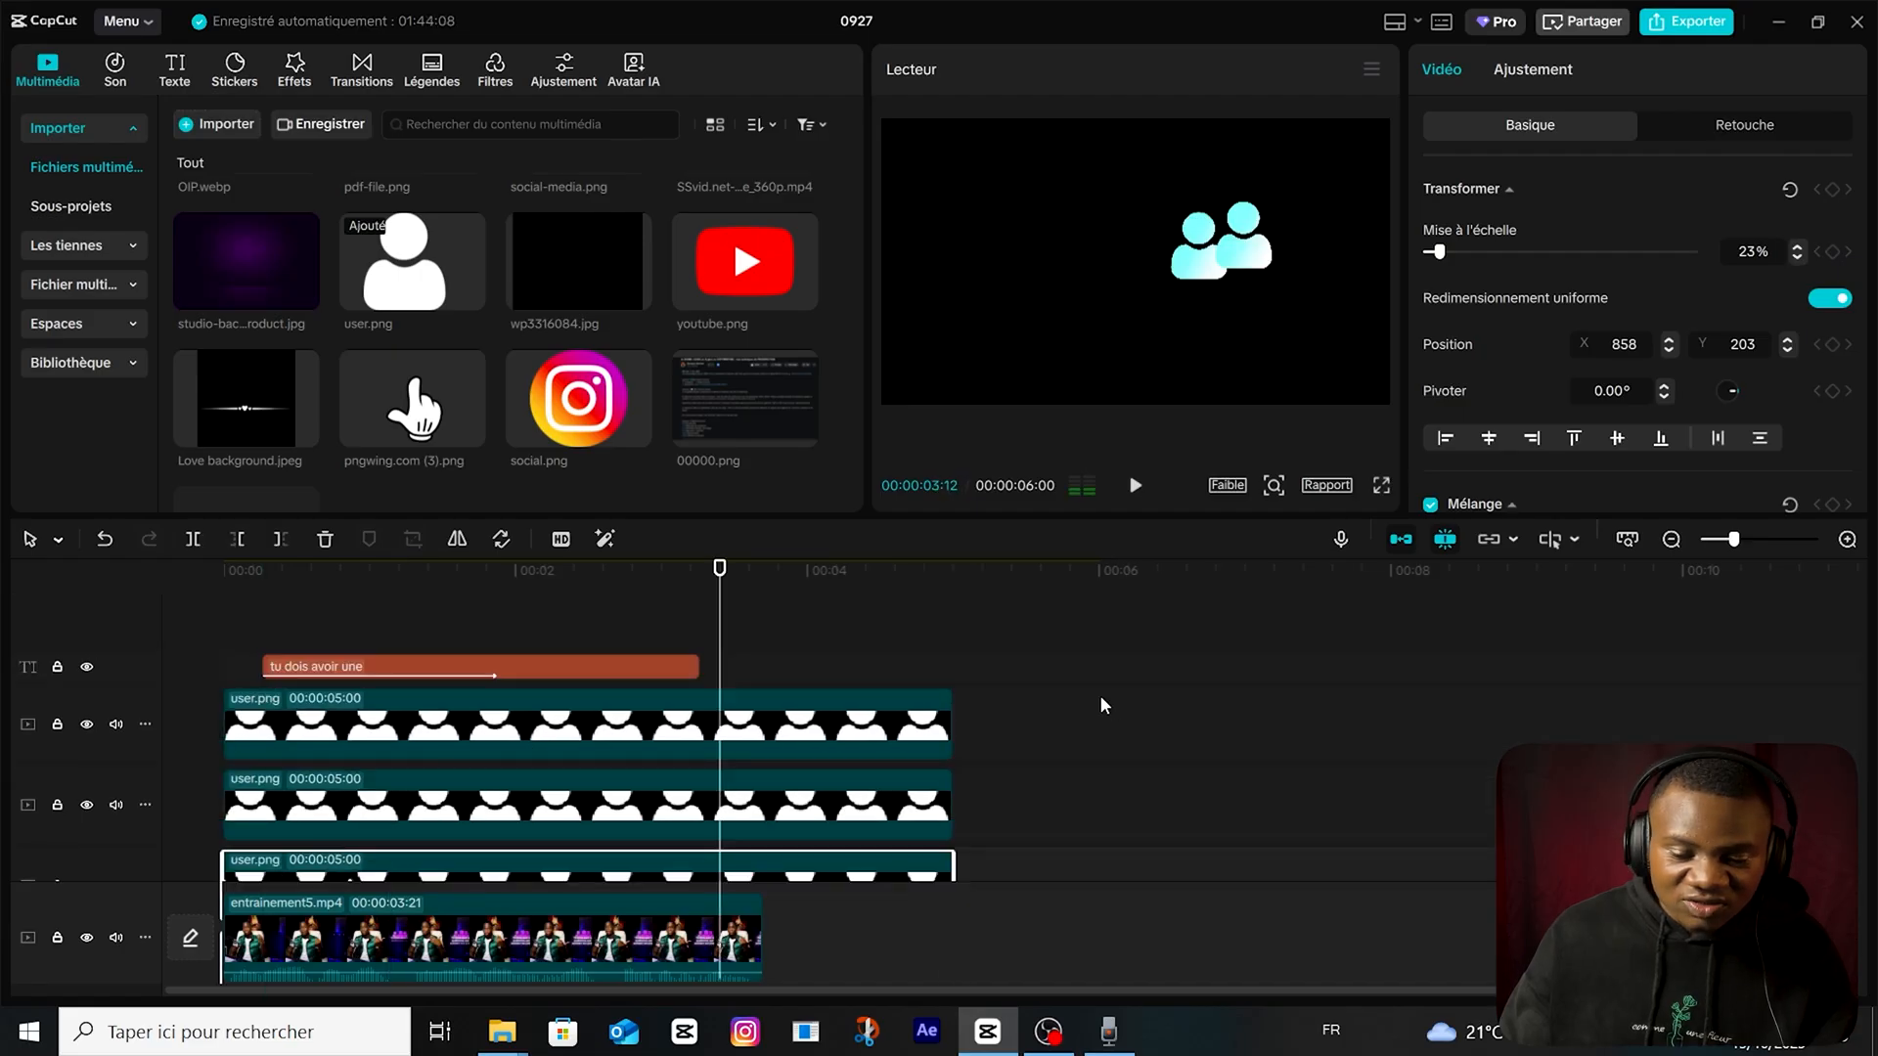
pyautogui.click(880, 724)
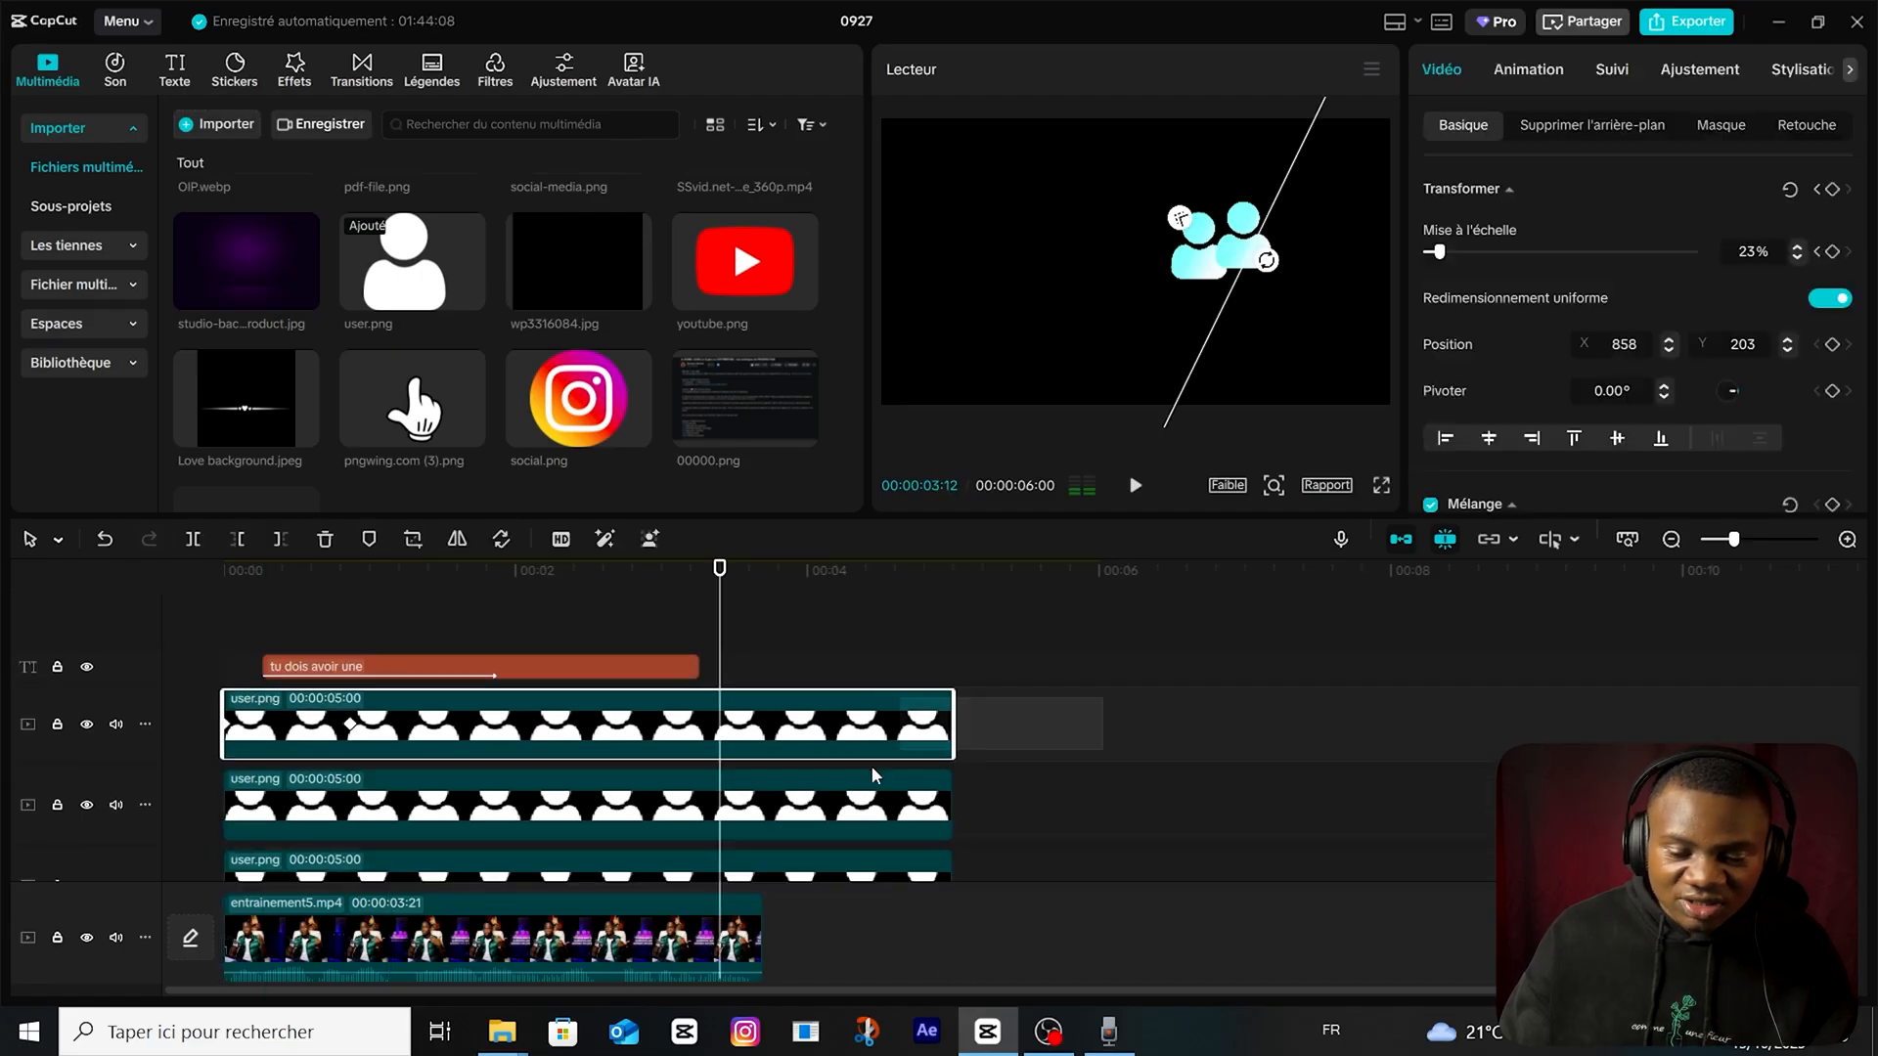
pyautogui.keyDown('ctrl'); pyautogui.click(880, 805); pyautogui.keyUp('ctrl')
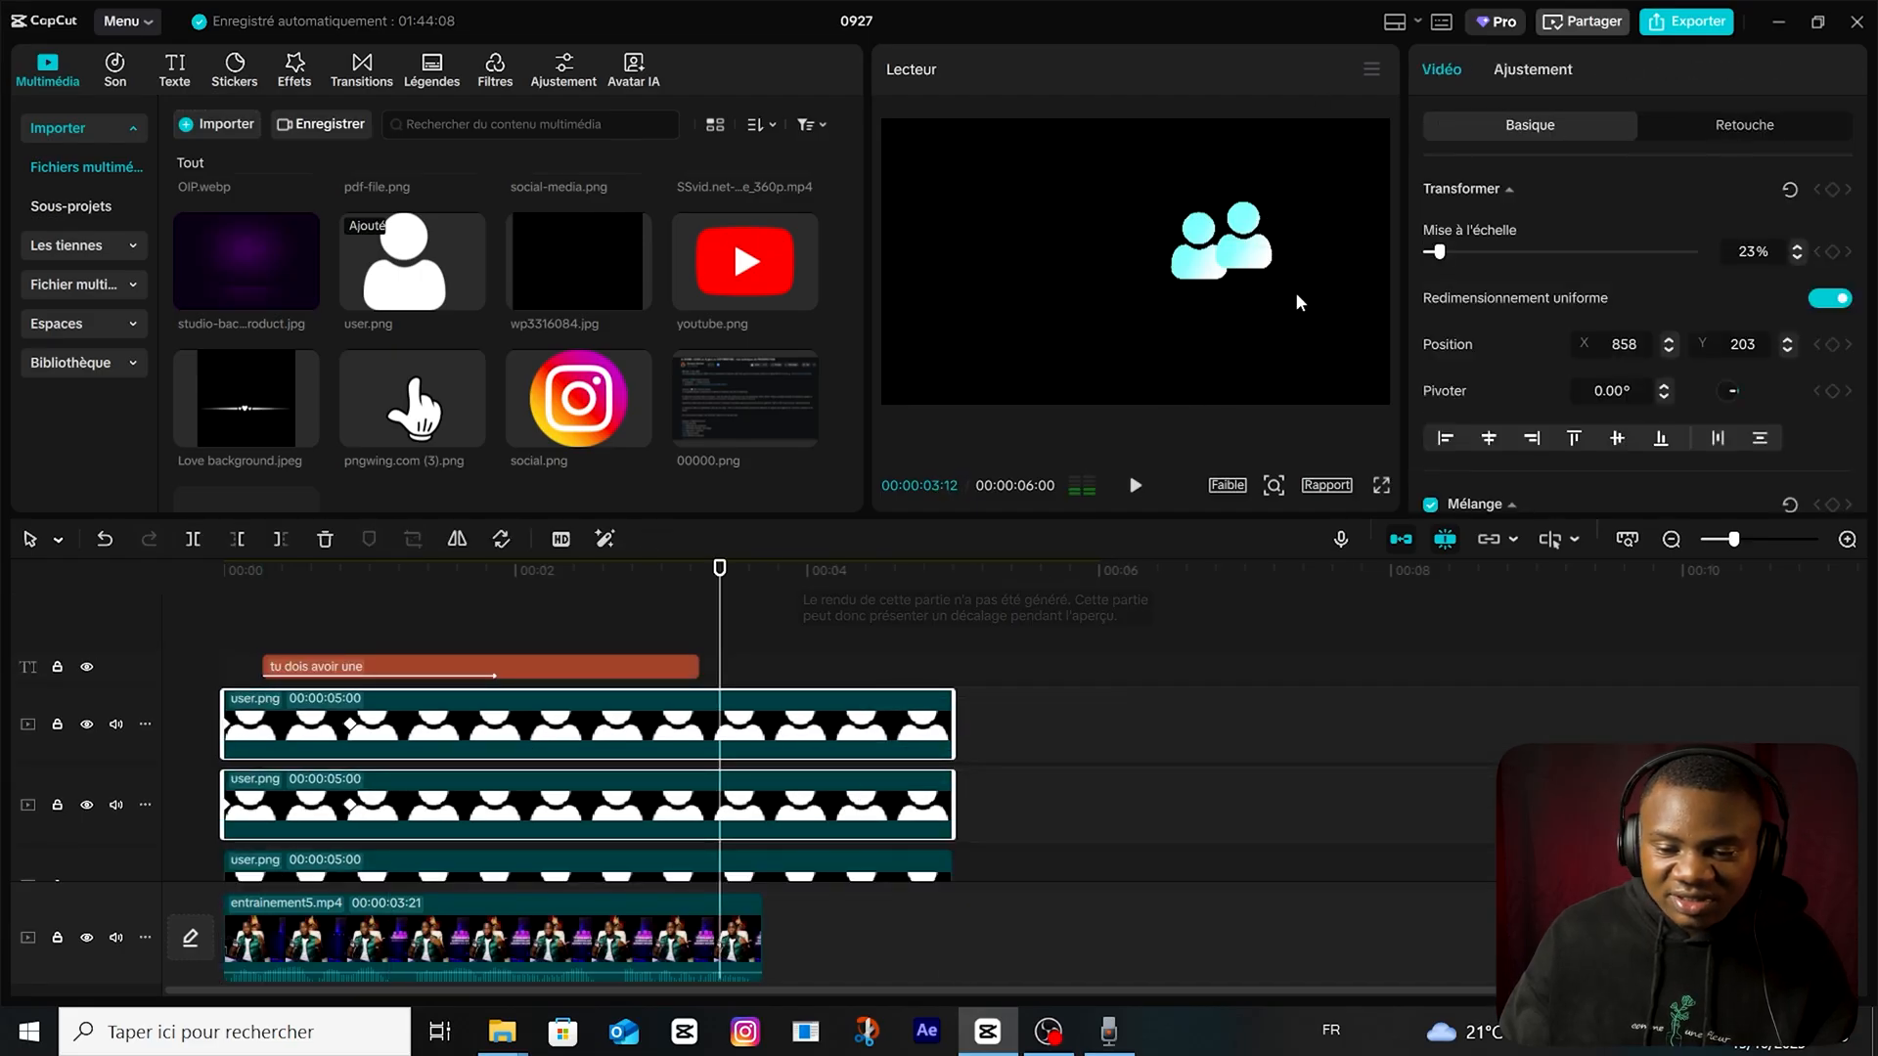
pyautogui.click(888, 803)
pyautogui.keyDown('ctrl'); pyautogui.click(922, 728); pyautogui.keyUp('ctrl')
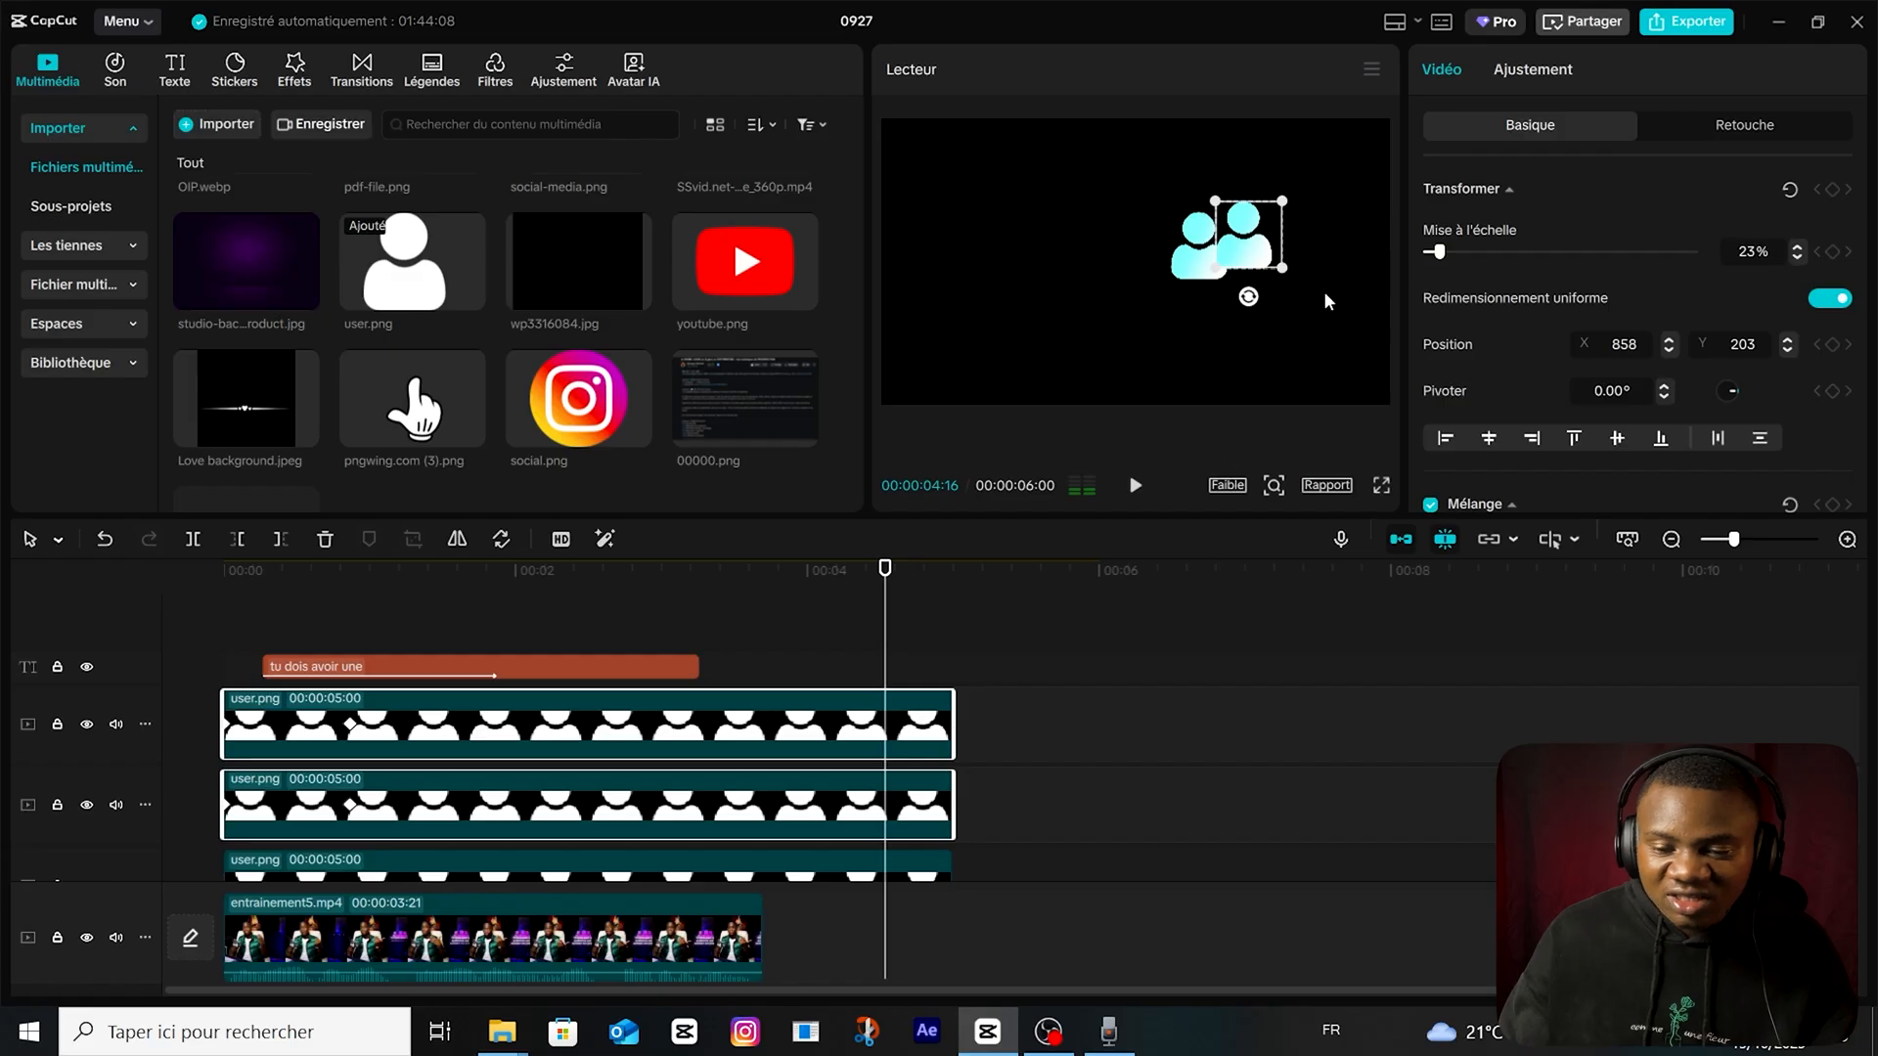
pyautogui.moveTo(1256, 252); pyautogui.dragTo(1299, 265)
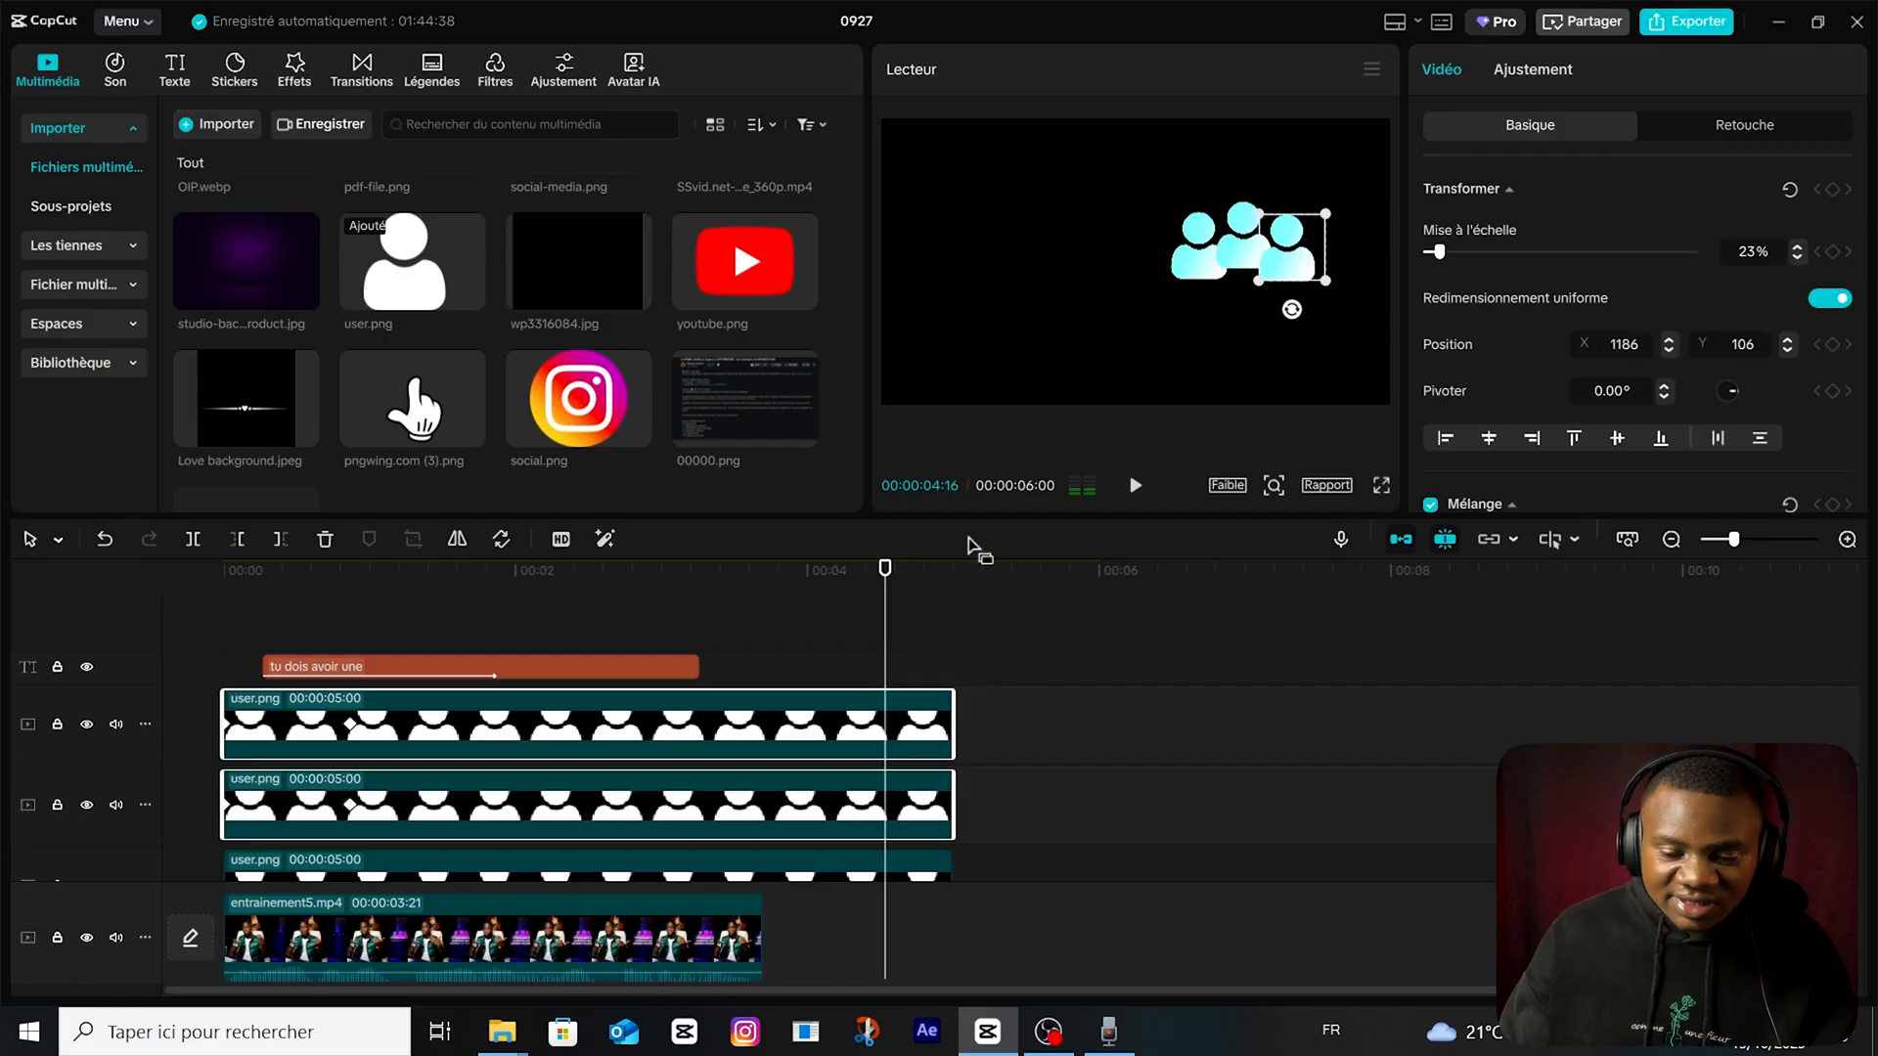
pyautogui.moveTo(885, 569); pyautogui.dragTo(61, 727)
pyautogui.press('space')
# Enable a black shadow (Ombre) on the "tu dois avoir une audience" caption with an opacity of 63%.
pyautogui.click(539, 667)
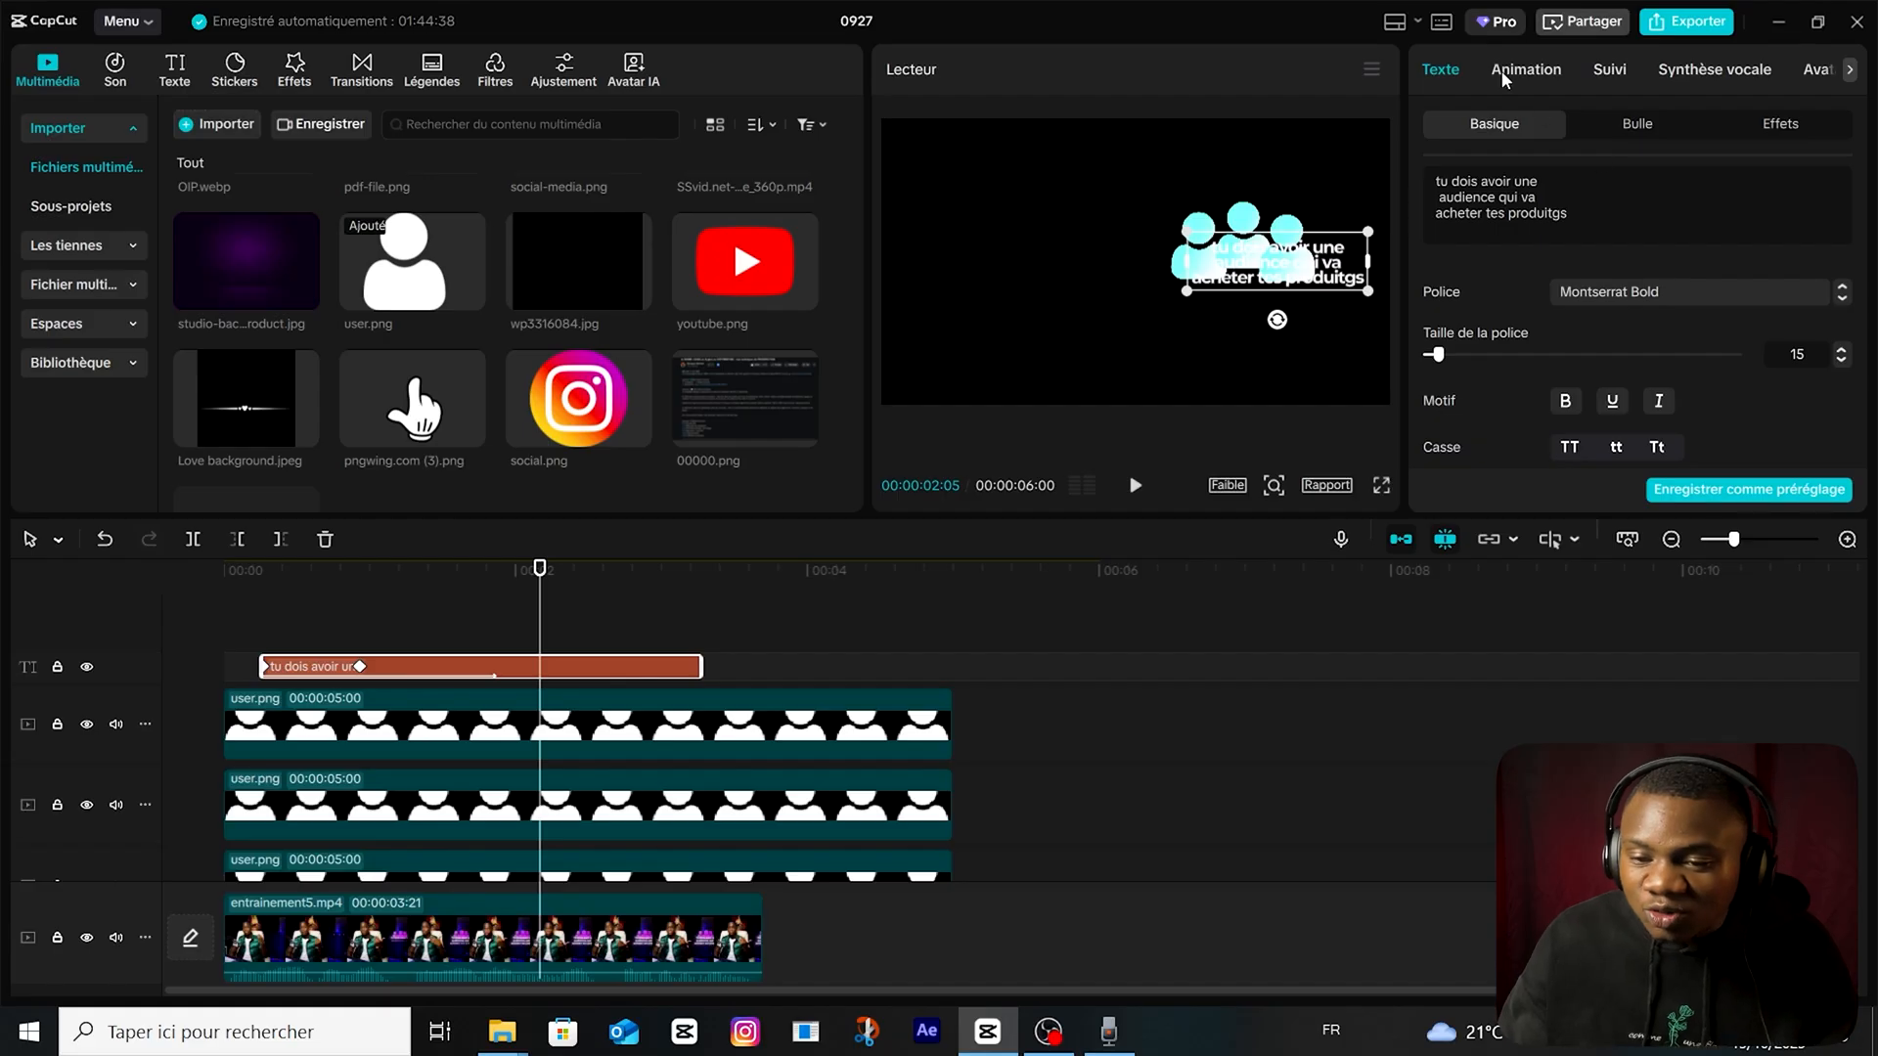
pyautogui.scroll(-4, 1568, 363)
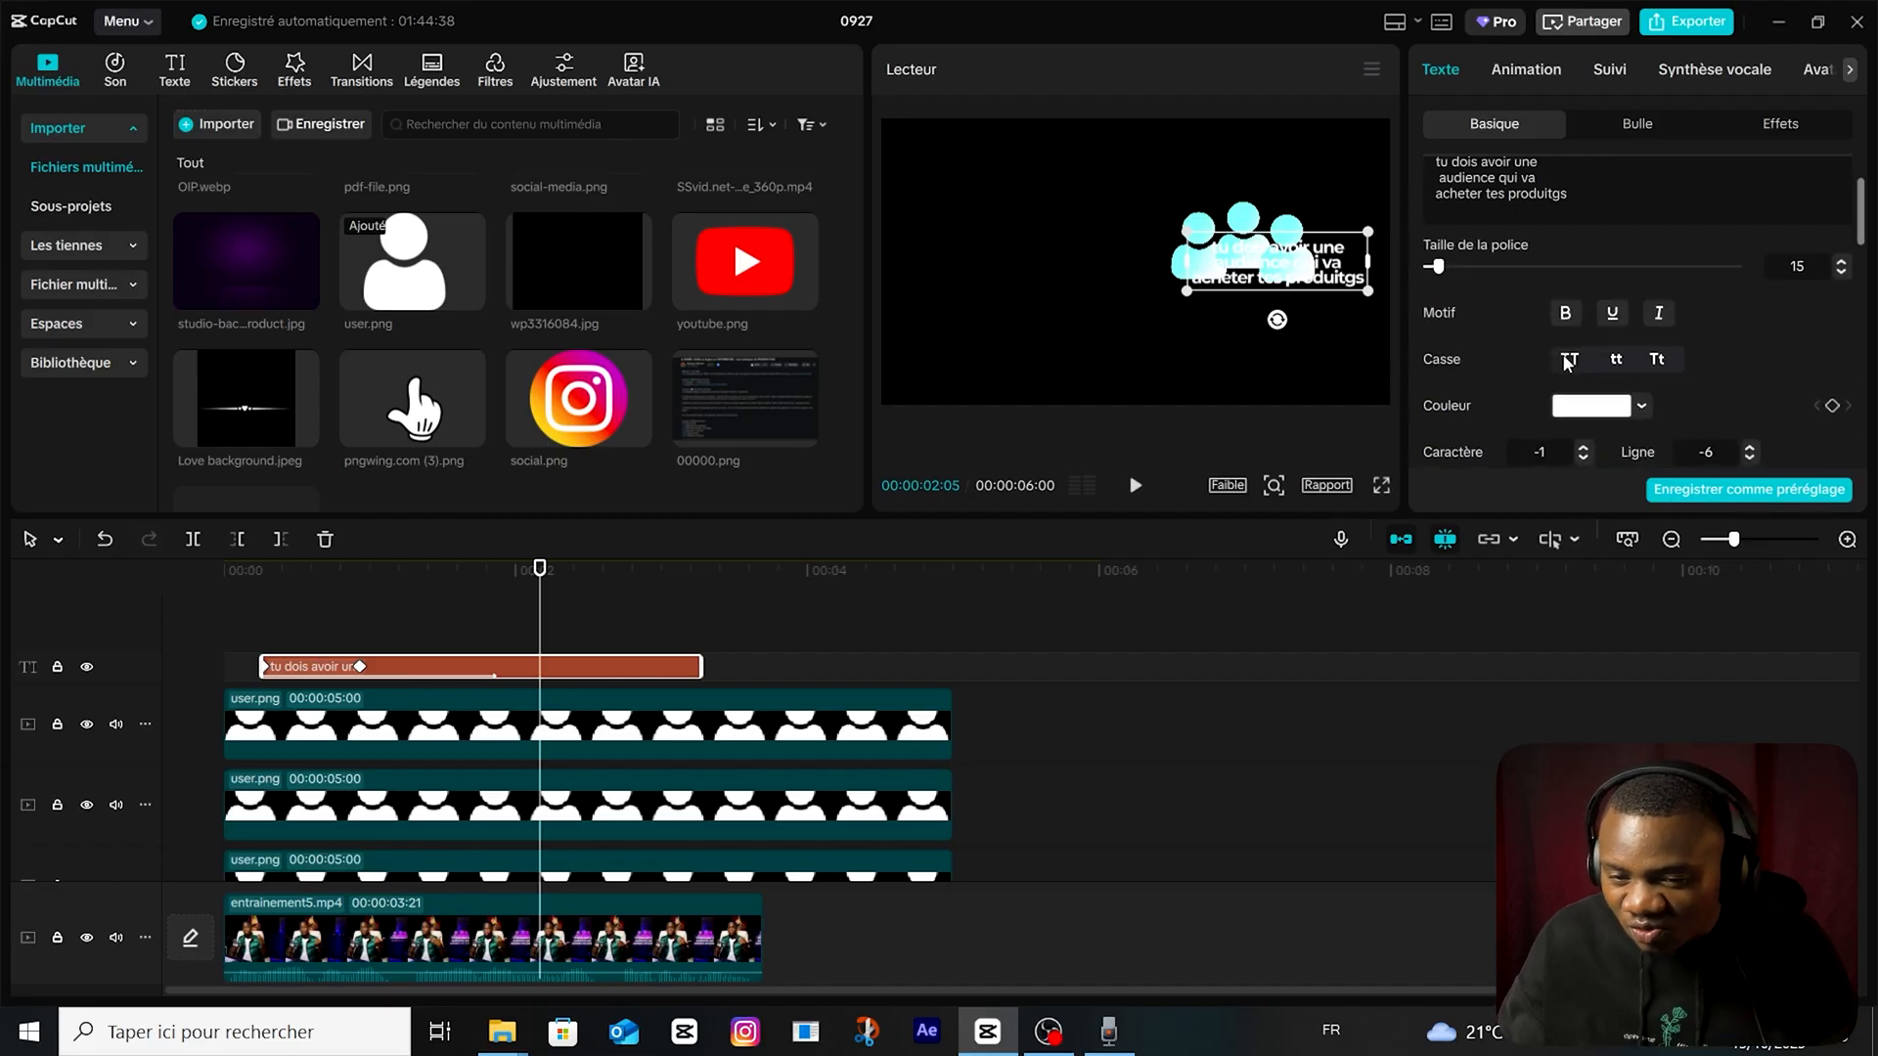
pyautogui.scroll(-3, 1526, 391)
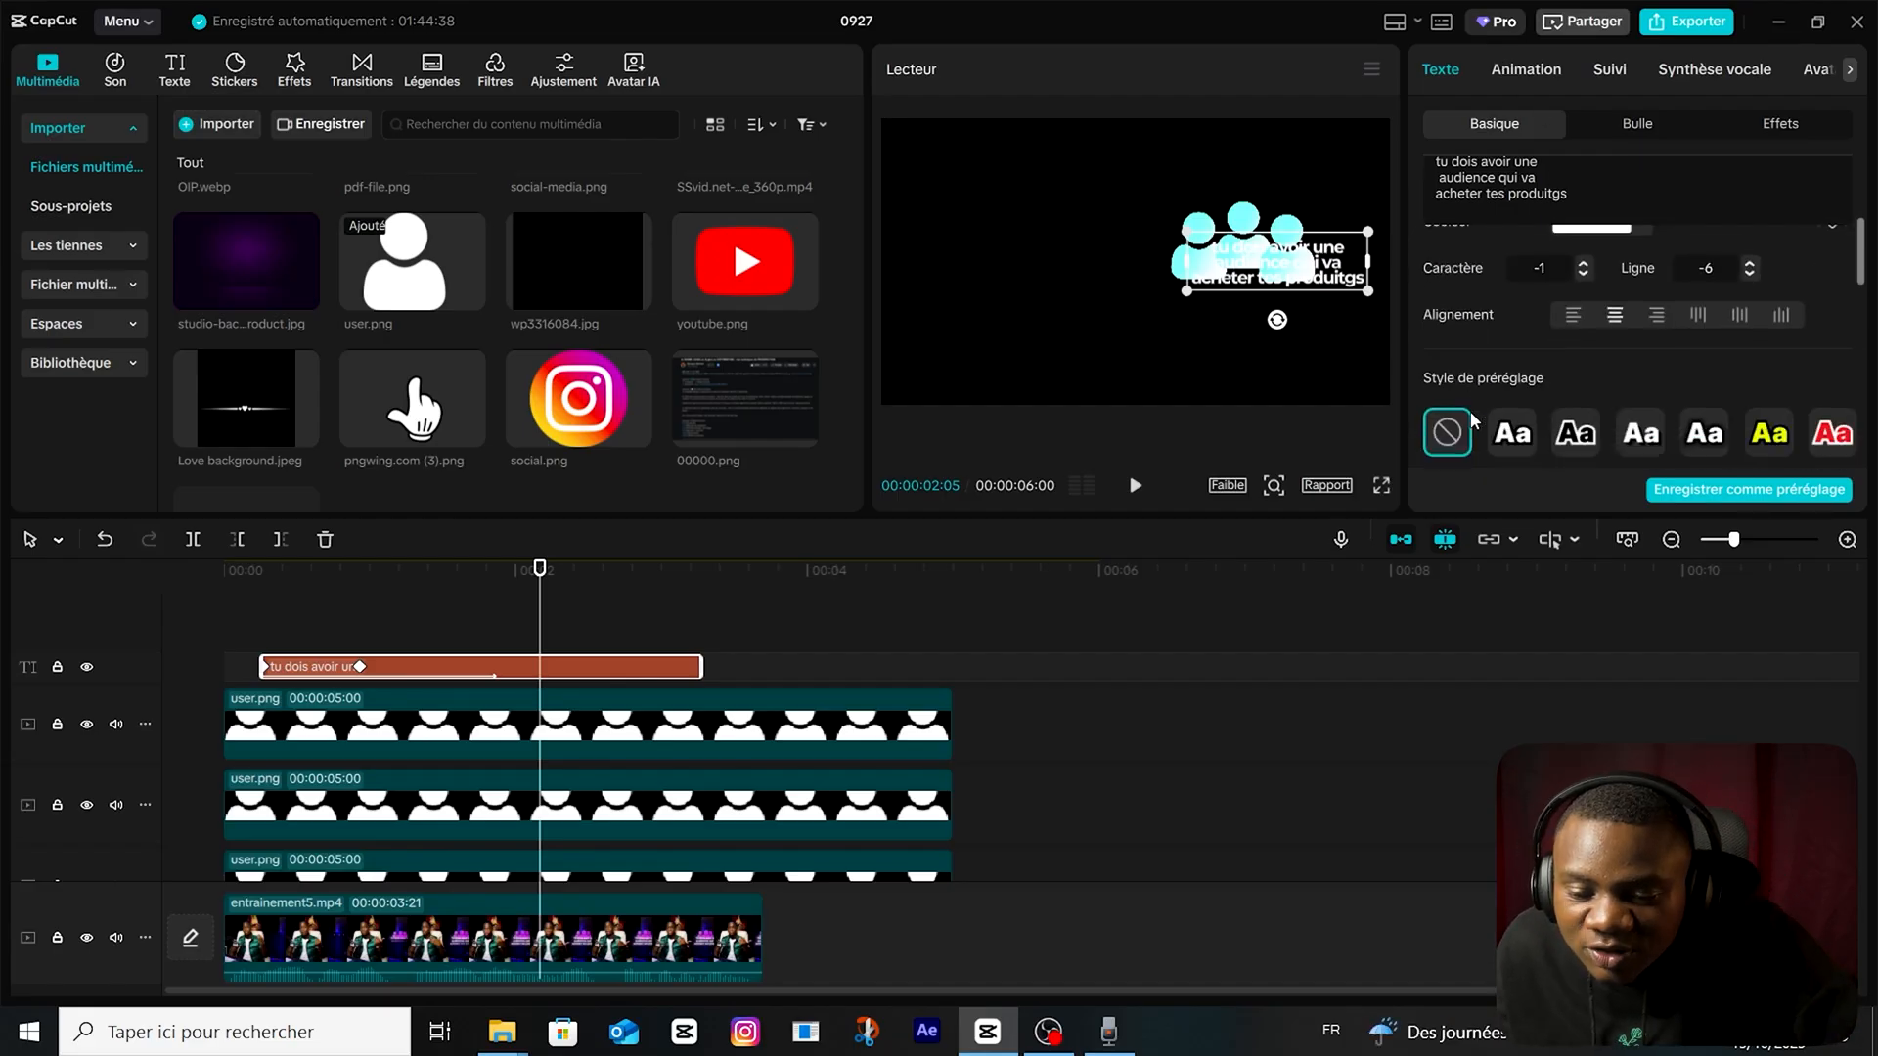
pyautogui.scroll(-3, 1482, 418)
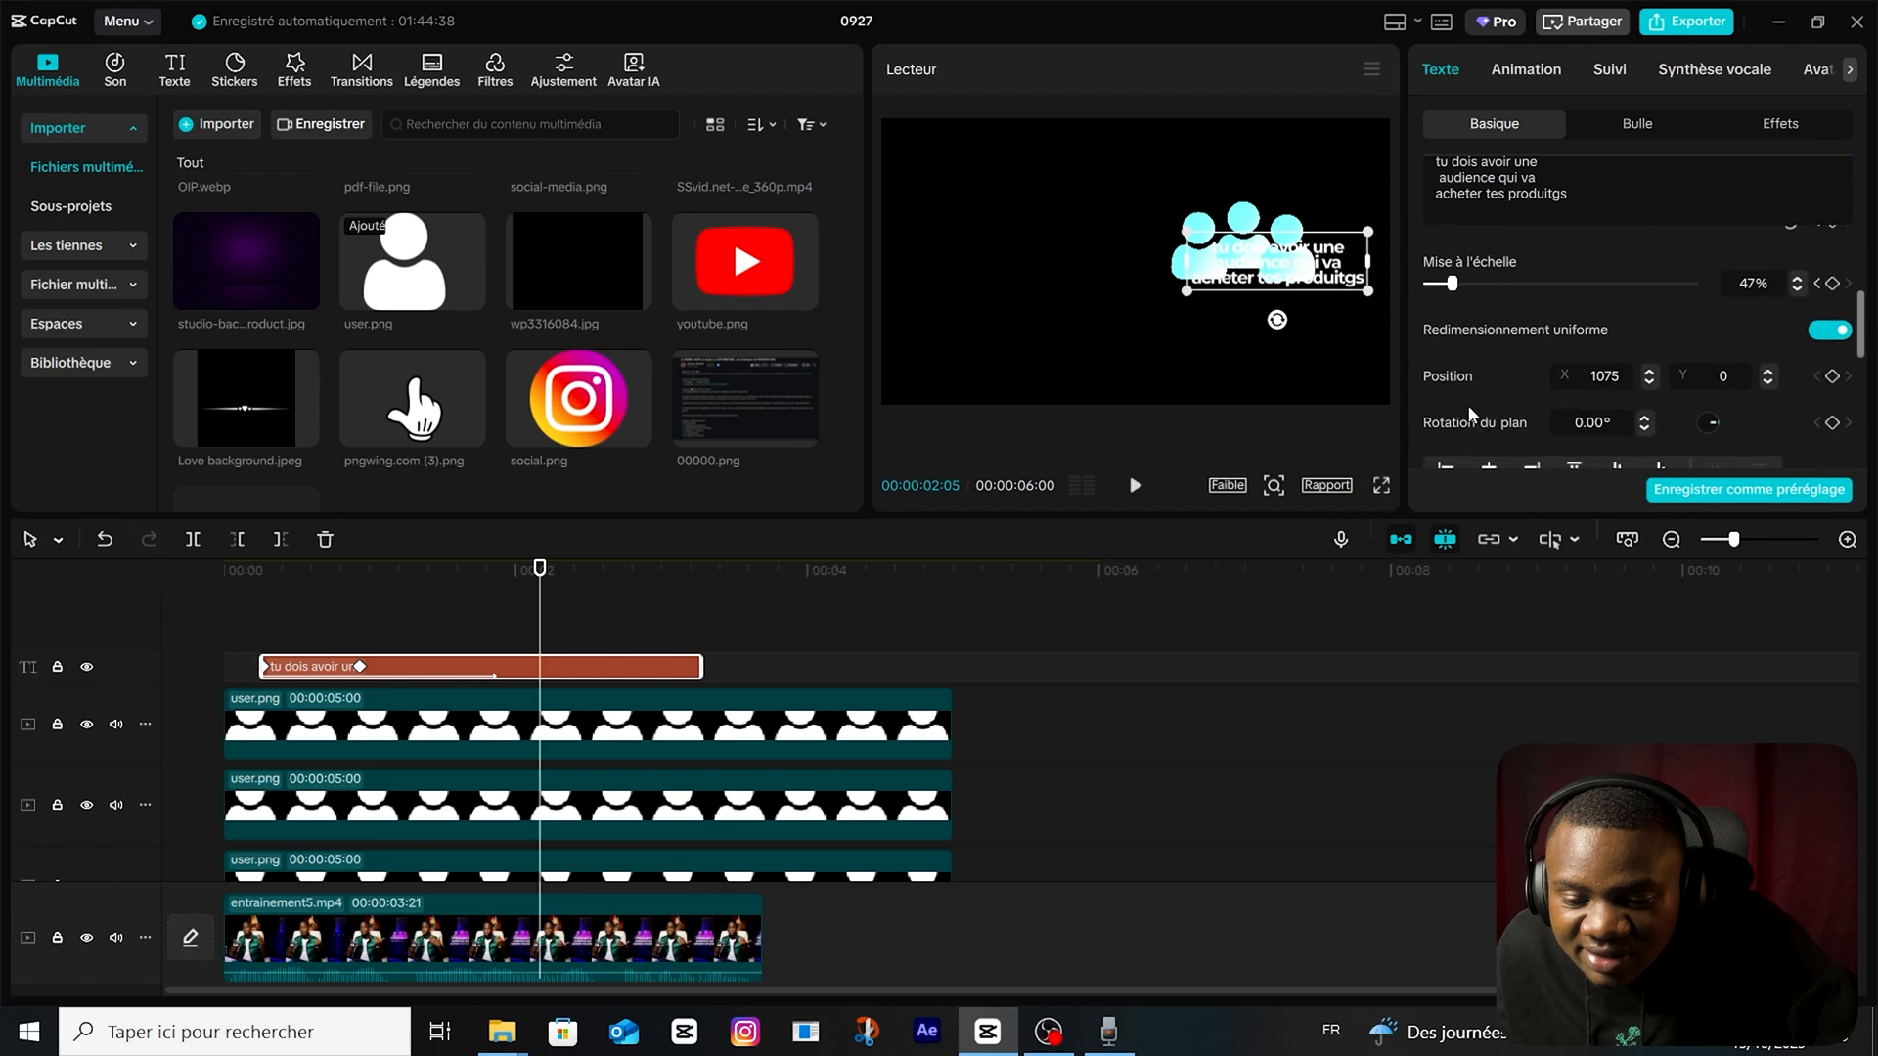
pyautogui.scroll(-3, 1475, 399)
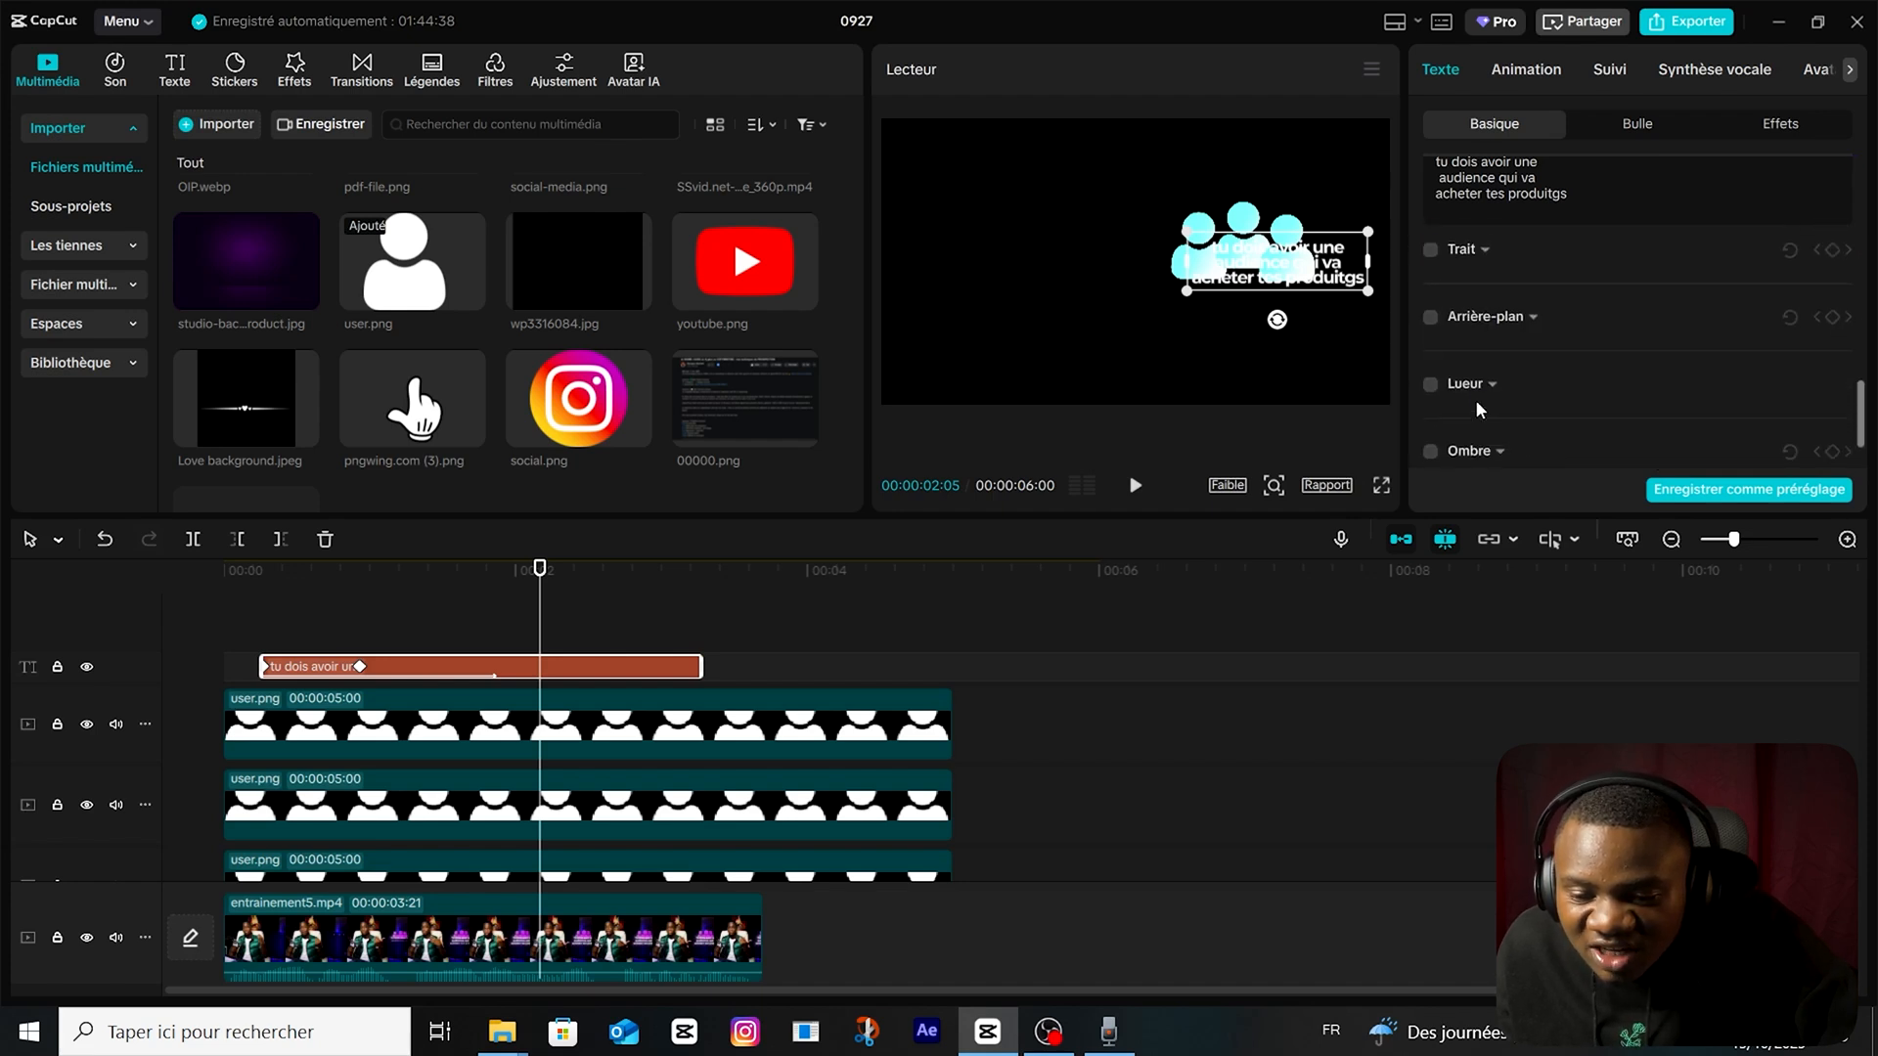
pyautogui.scroll(-1, 1448, 428)
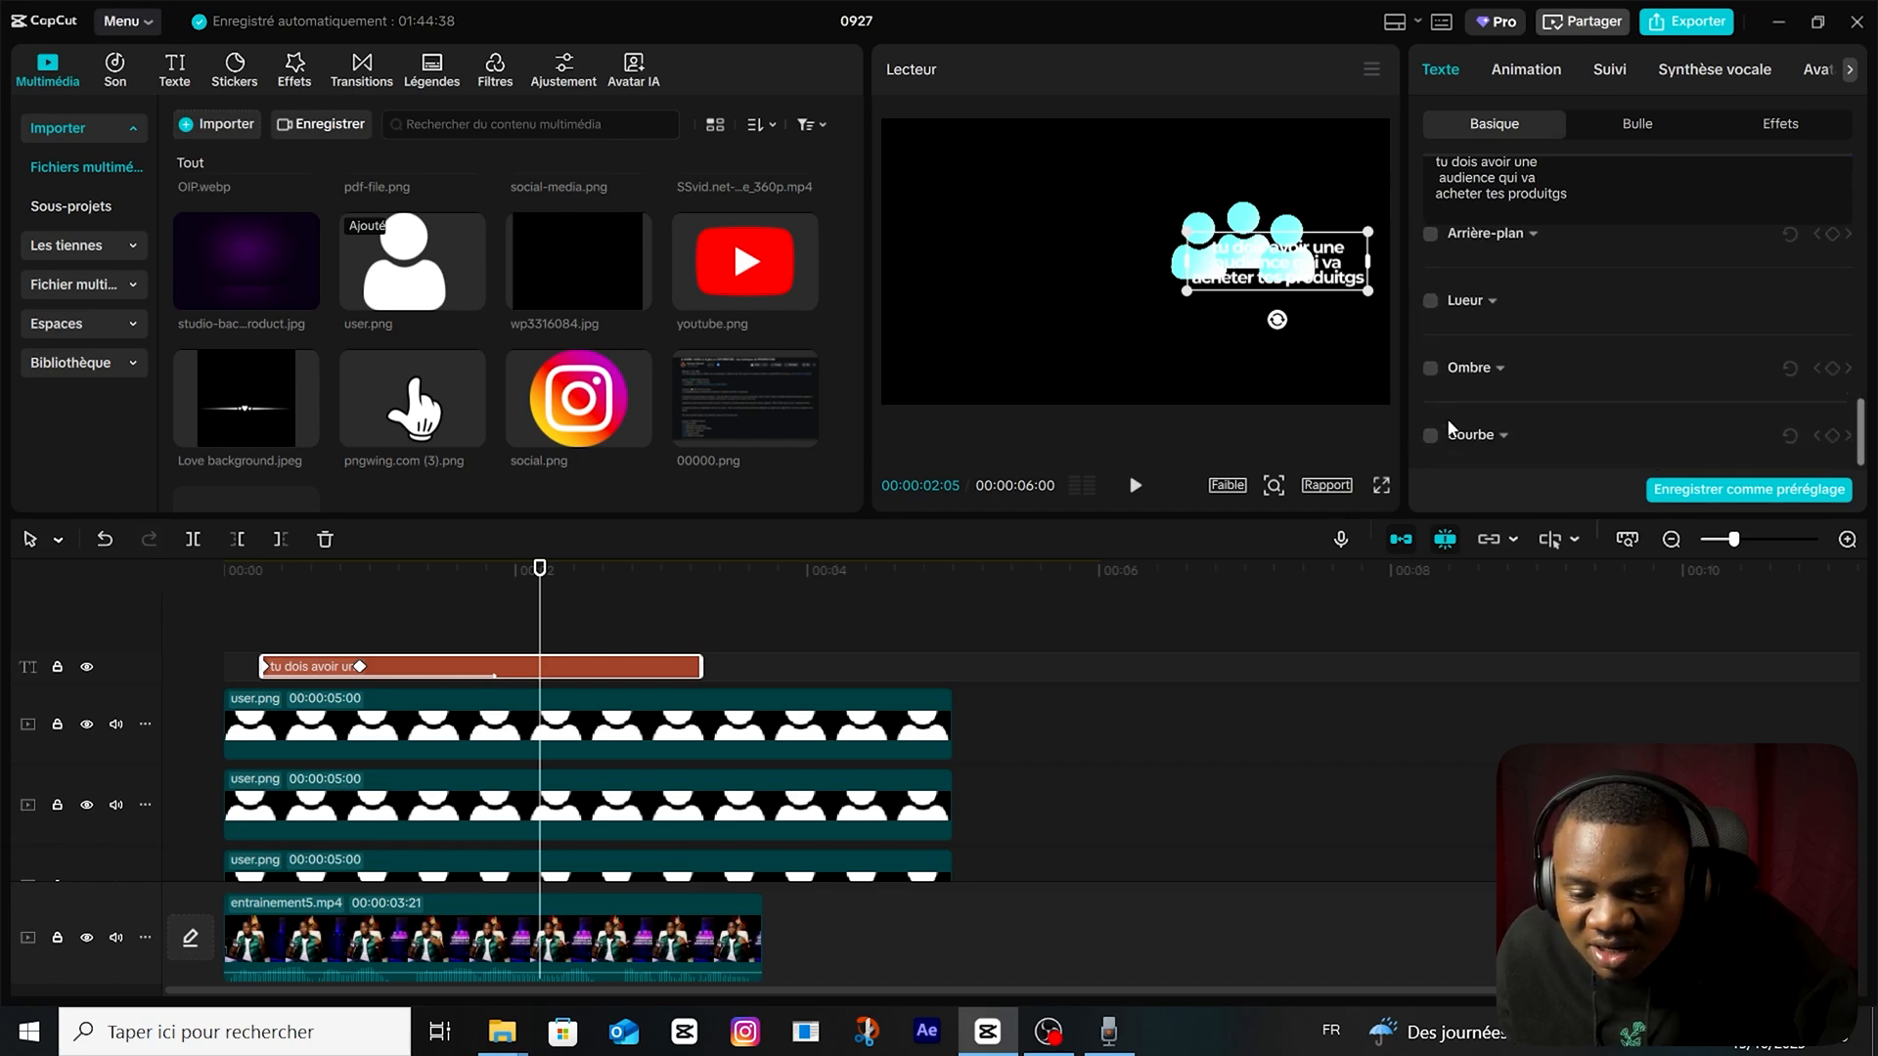
pyautogui.click(1430, 369)
pyautogui.scroll(-1, 1526, 391)
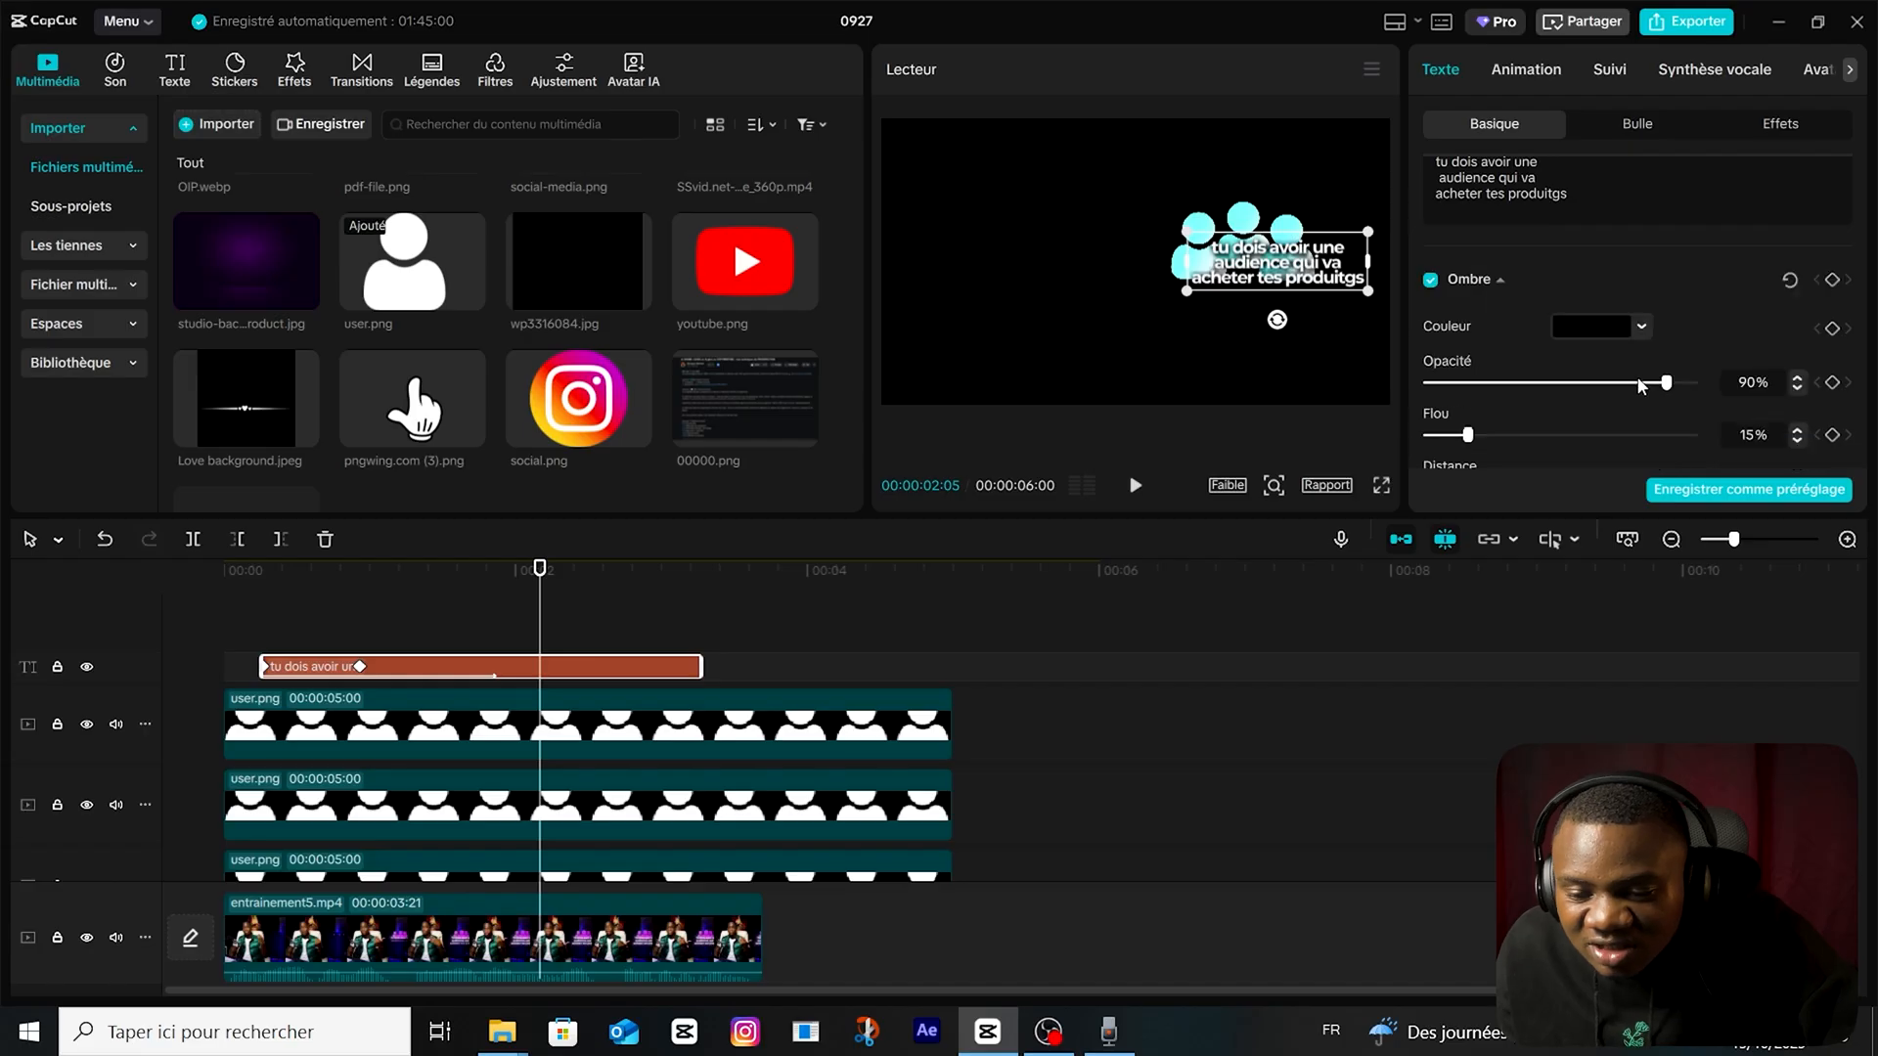
pyautogui.moveTo(1653, 383); pyautogui.dragTo(1607, 388)
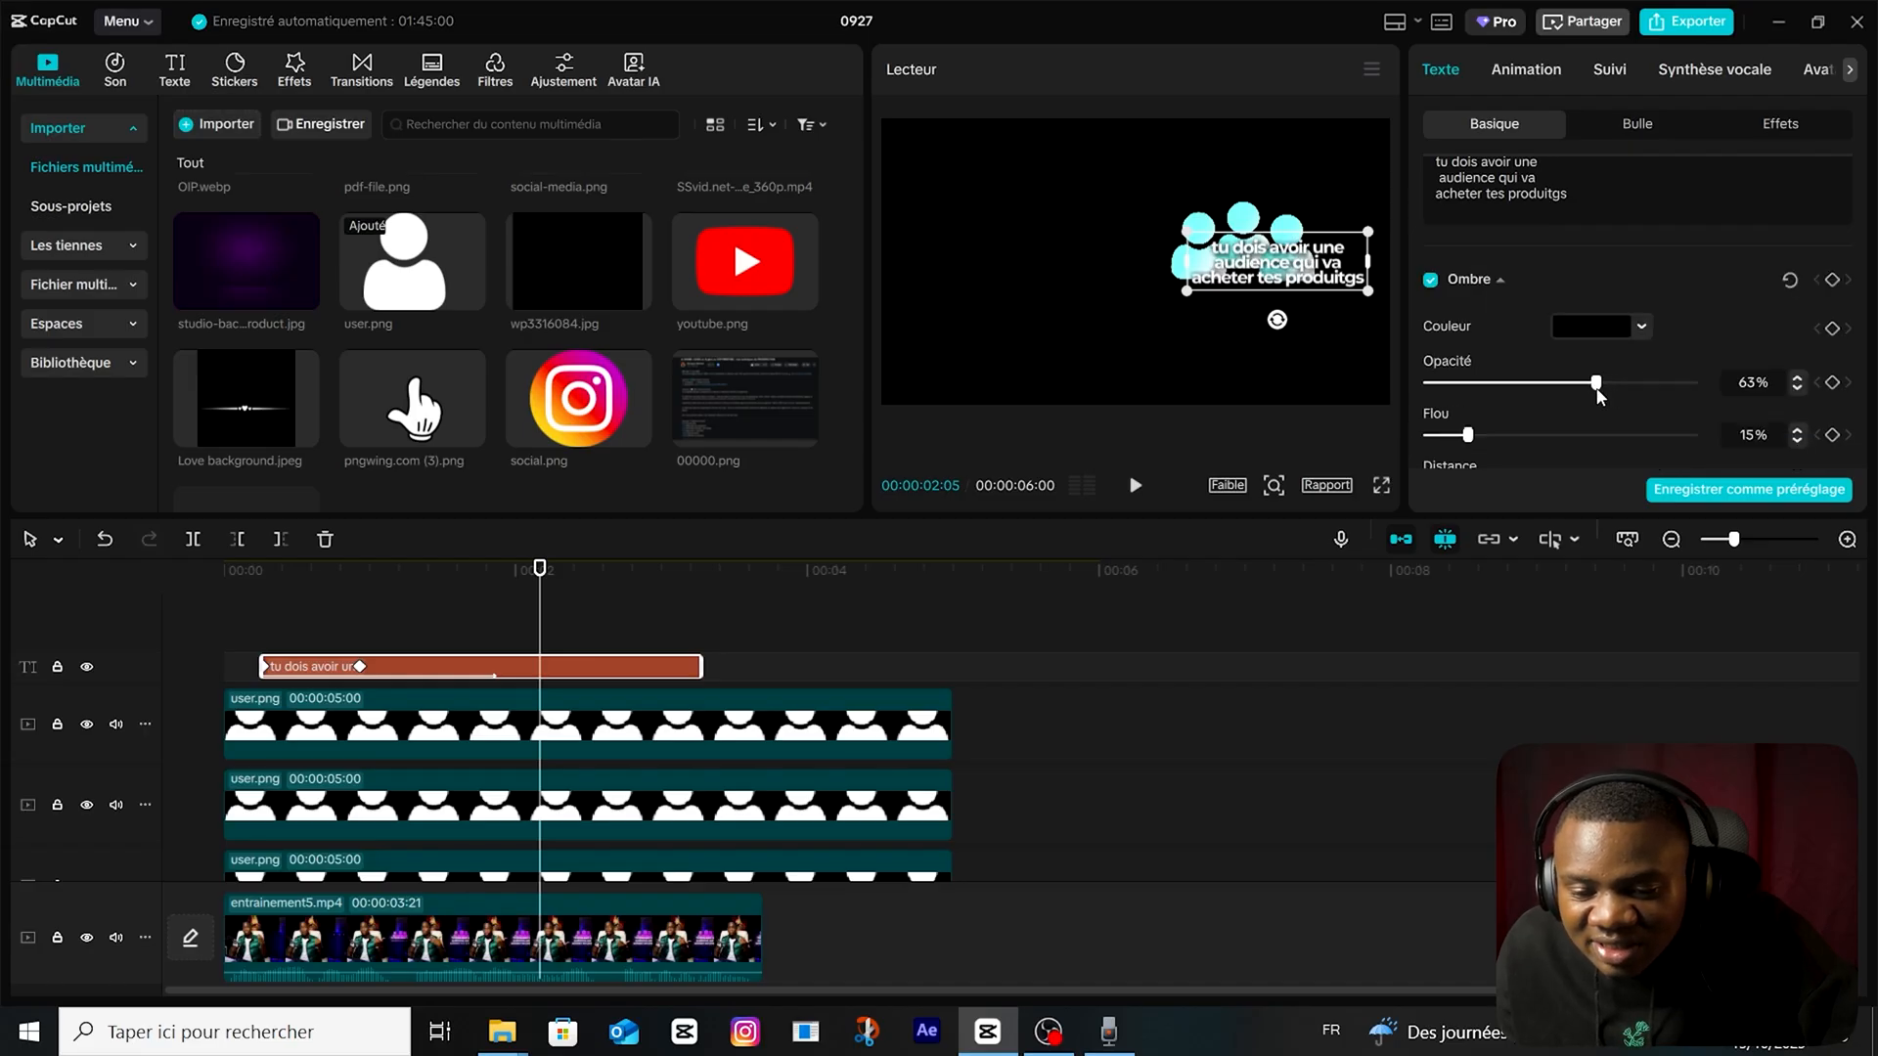
pyautogui.scroll(-1, 1473, 449)
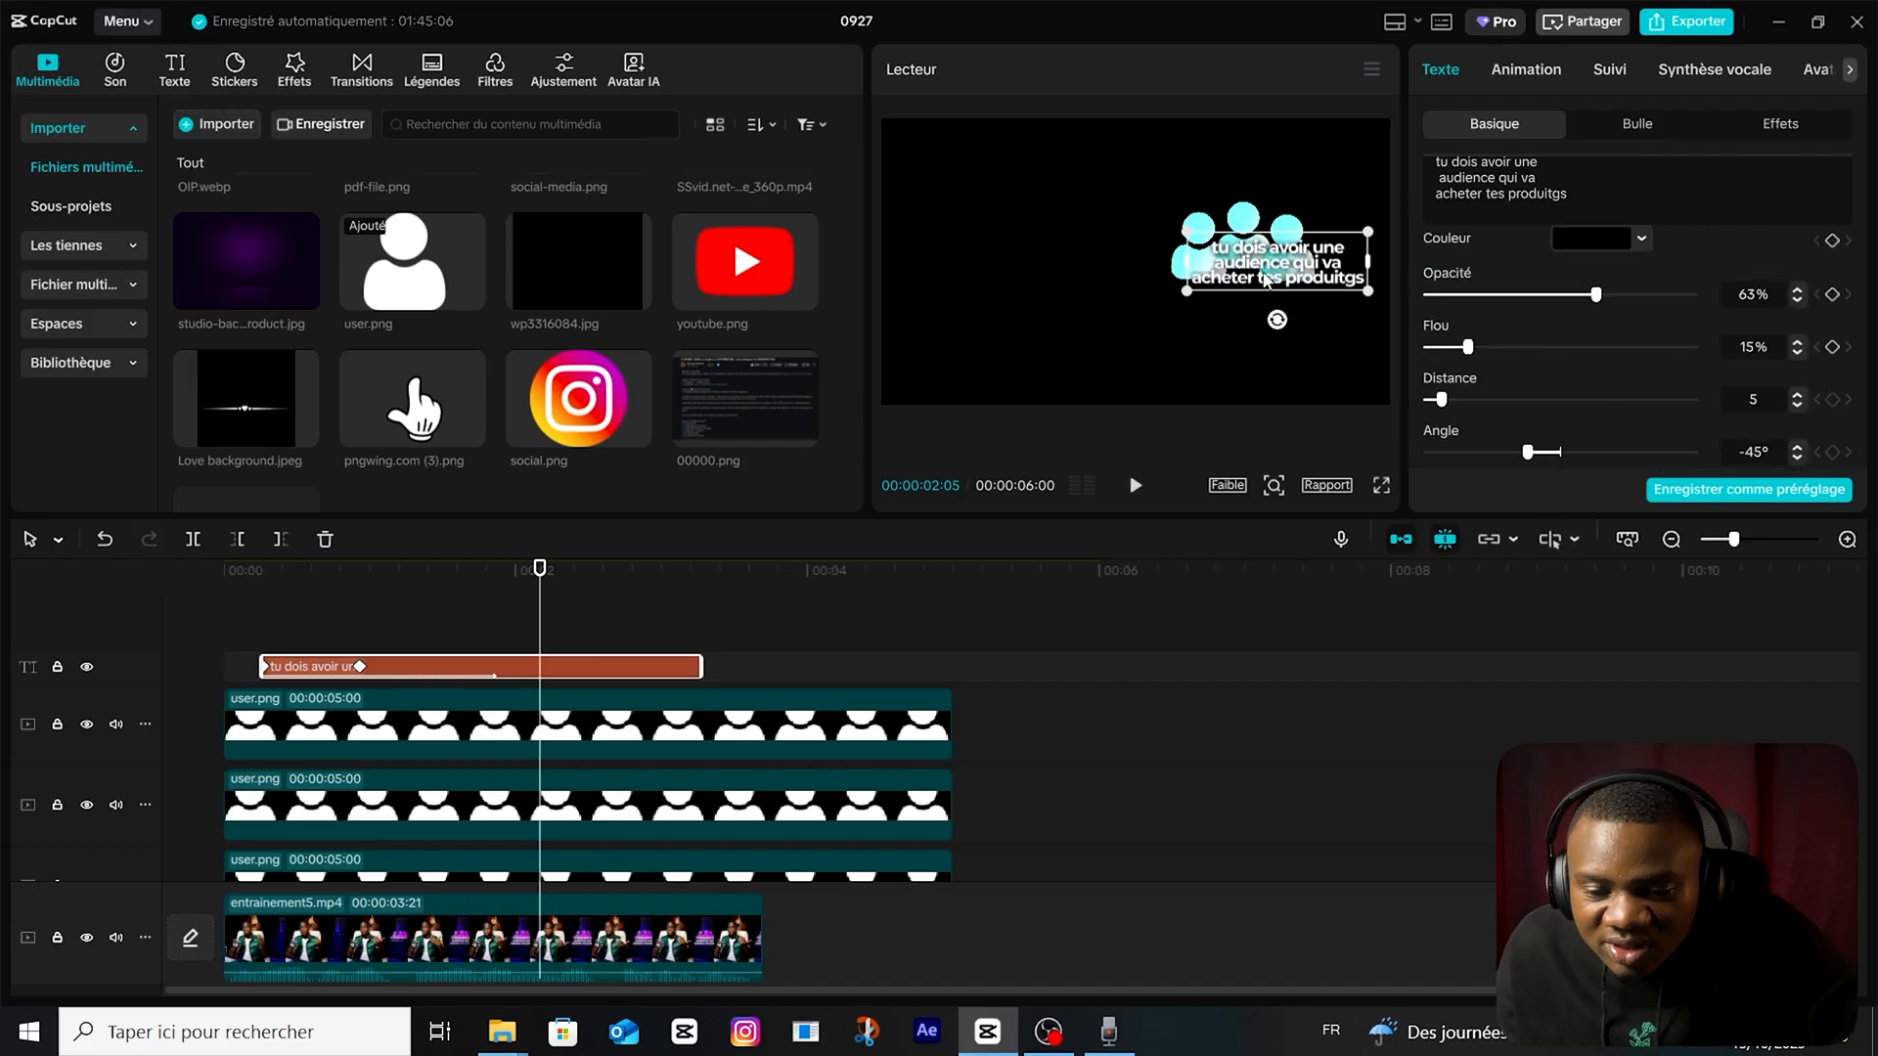
# Reposition the caption lower and centred over the bases of the three icons, and play the animation from the start.
pyautogui.moveTo(1271, 263); pyautogui.dragTo(1234, 283)
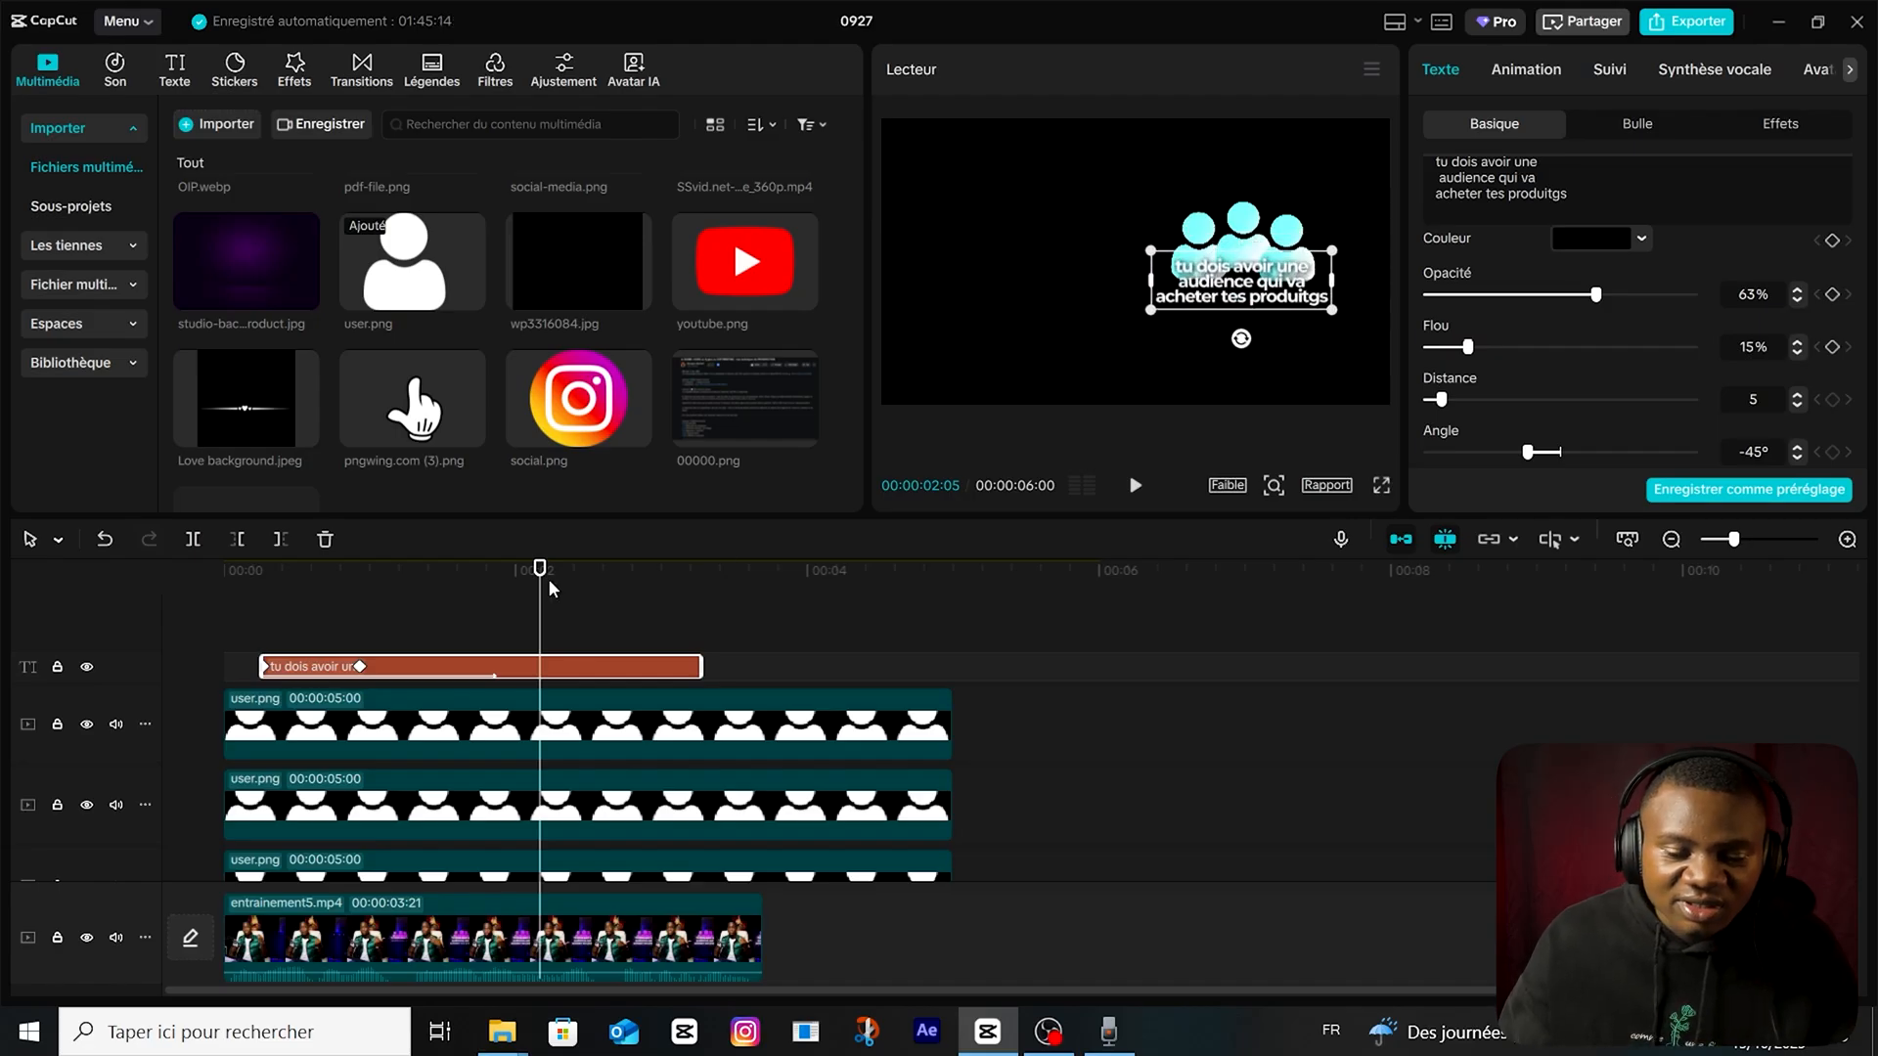
pyautogui.moveTo(545, 576); pyautogui.dragTo(120, 612)
pyautogui.press('space')
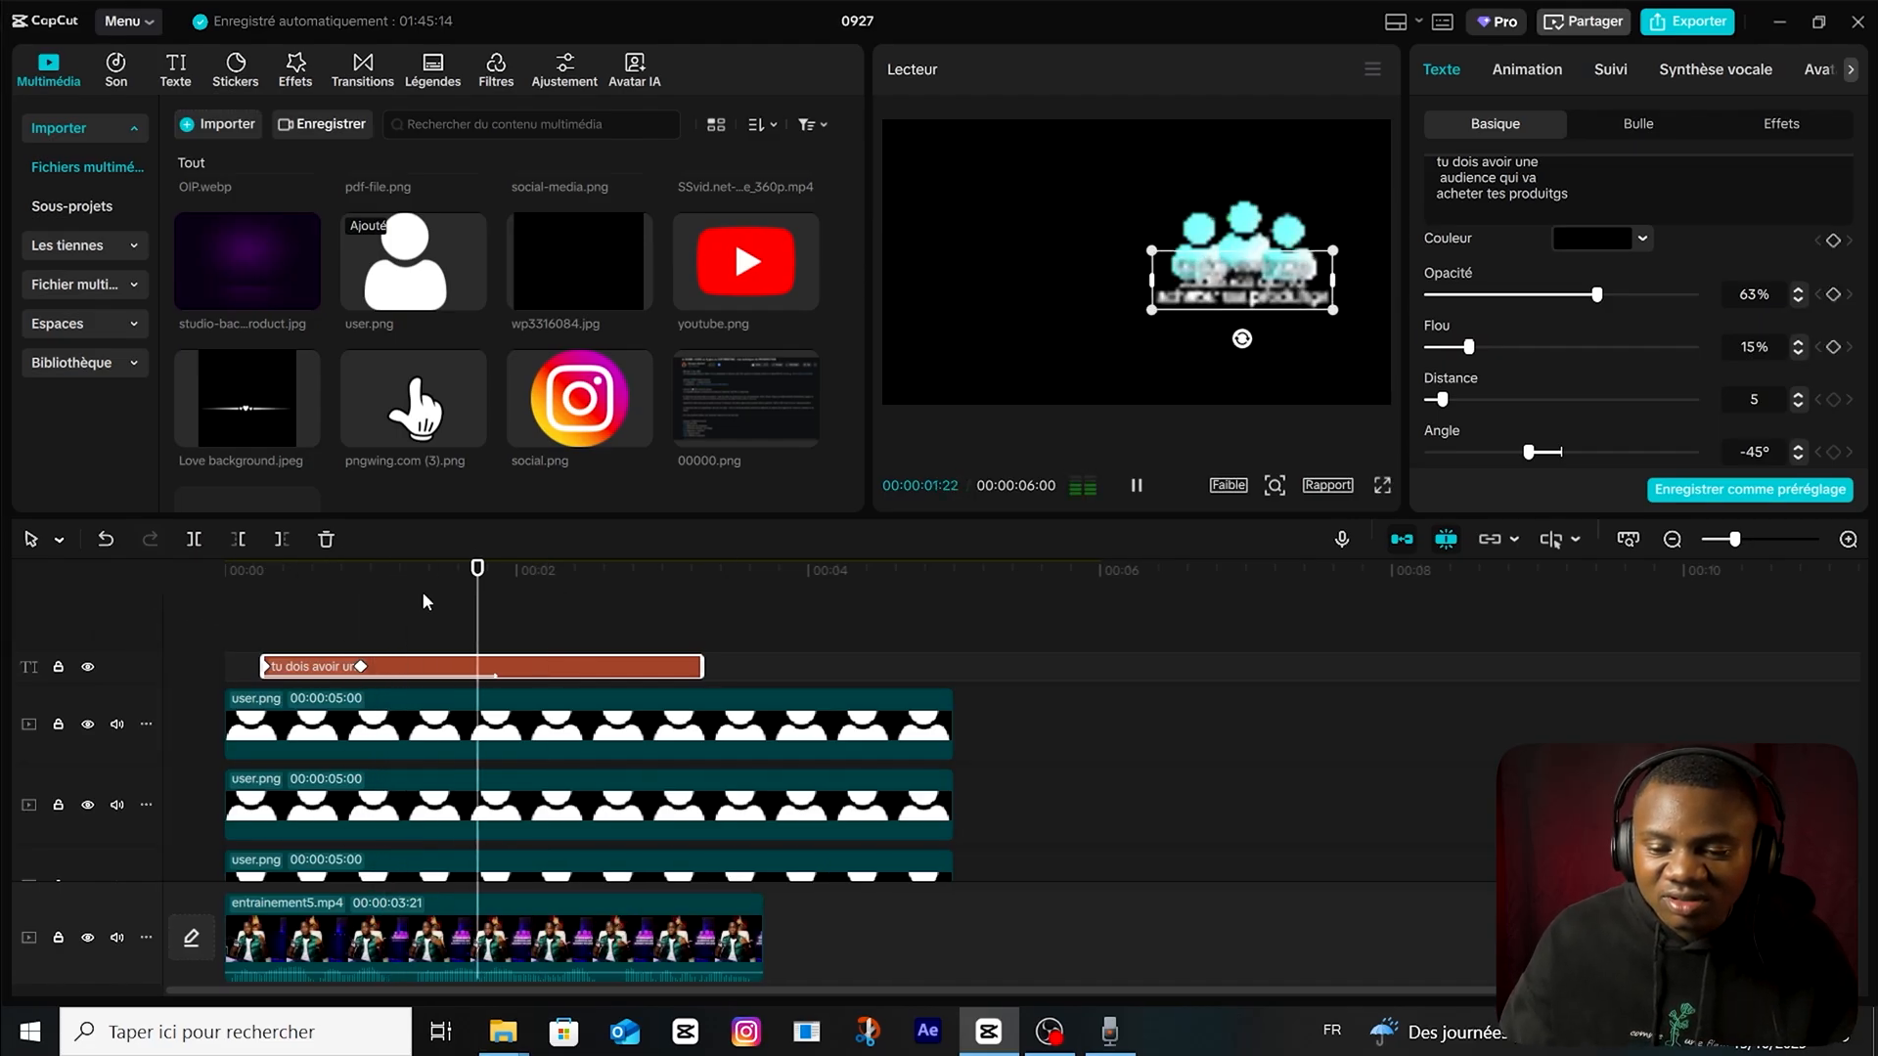
pyautogui.press('space')
# Add a default text clip above the caption, shorten it to 00:00:01:27, and replace its content with twelve hyphens.
pyautogui.click(289, 76)
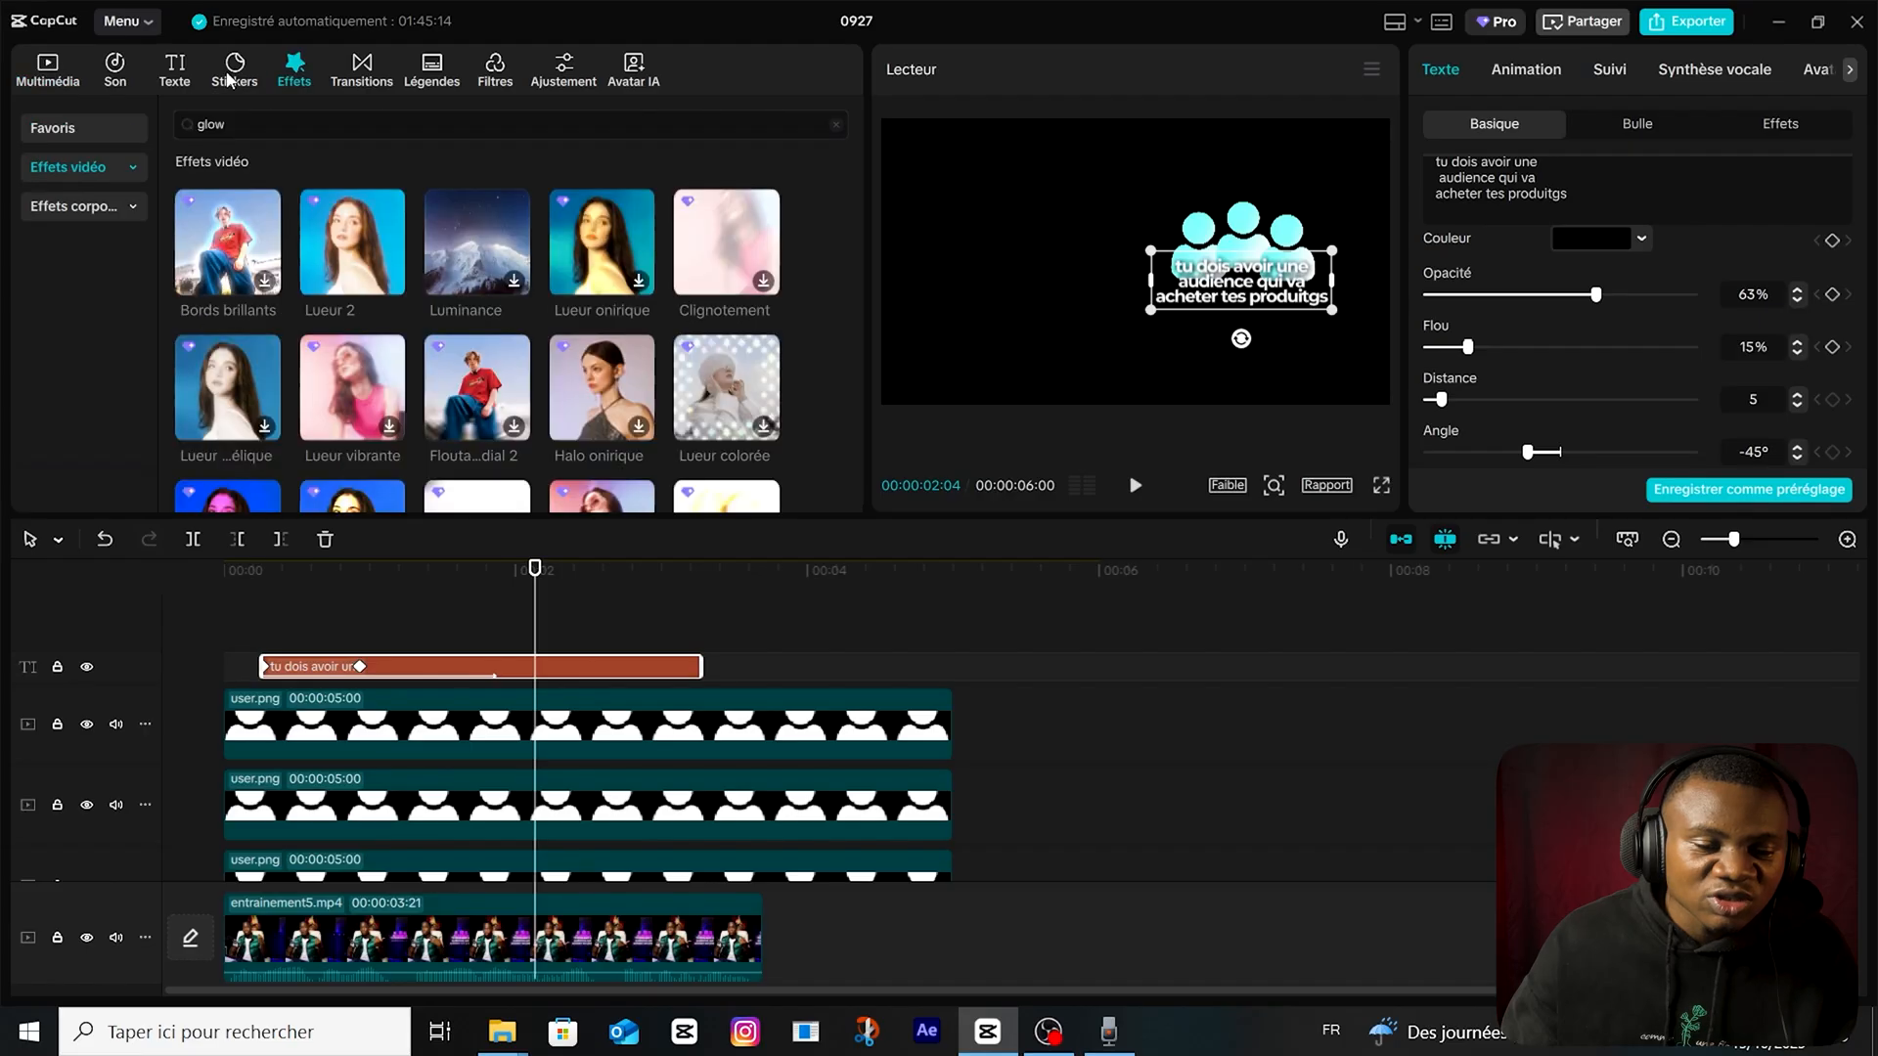
pyautogui.click(194, 82)
pyautogui.moveTo(501, 599); pyautogui.dragTo(444, 621)
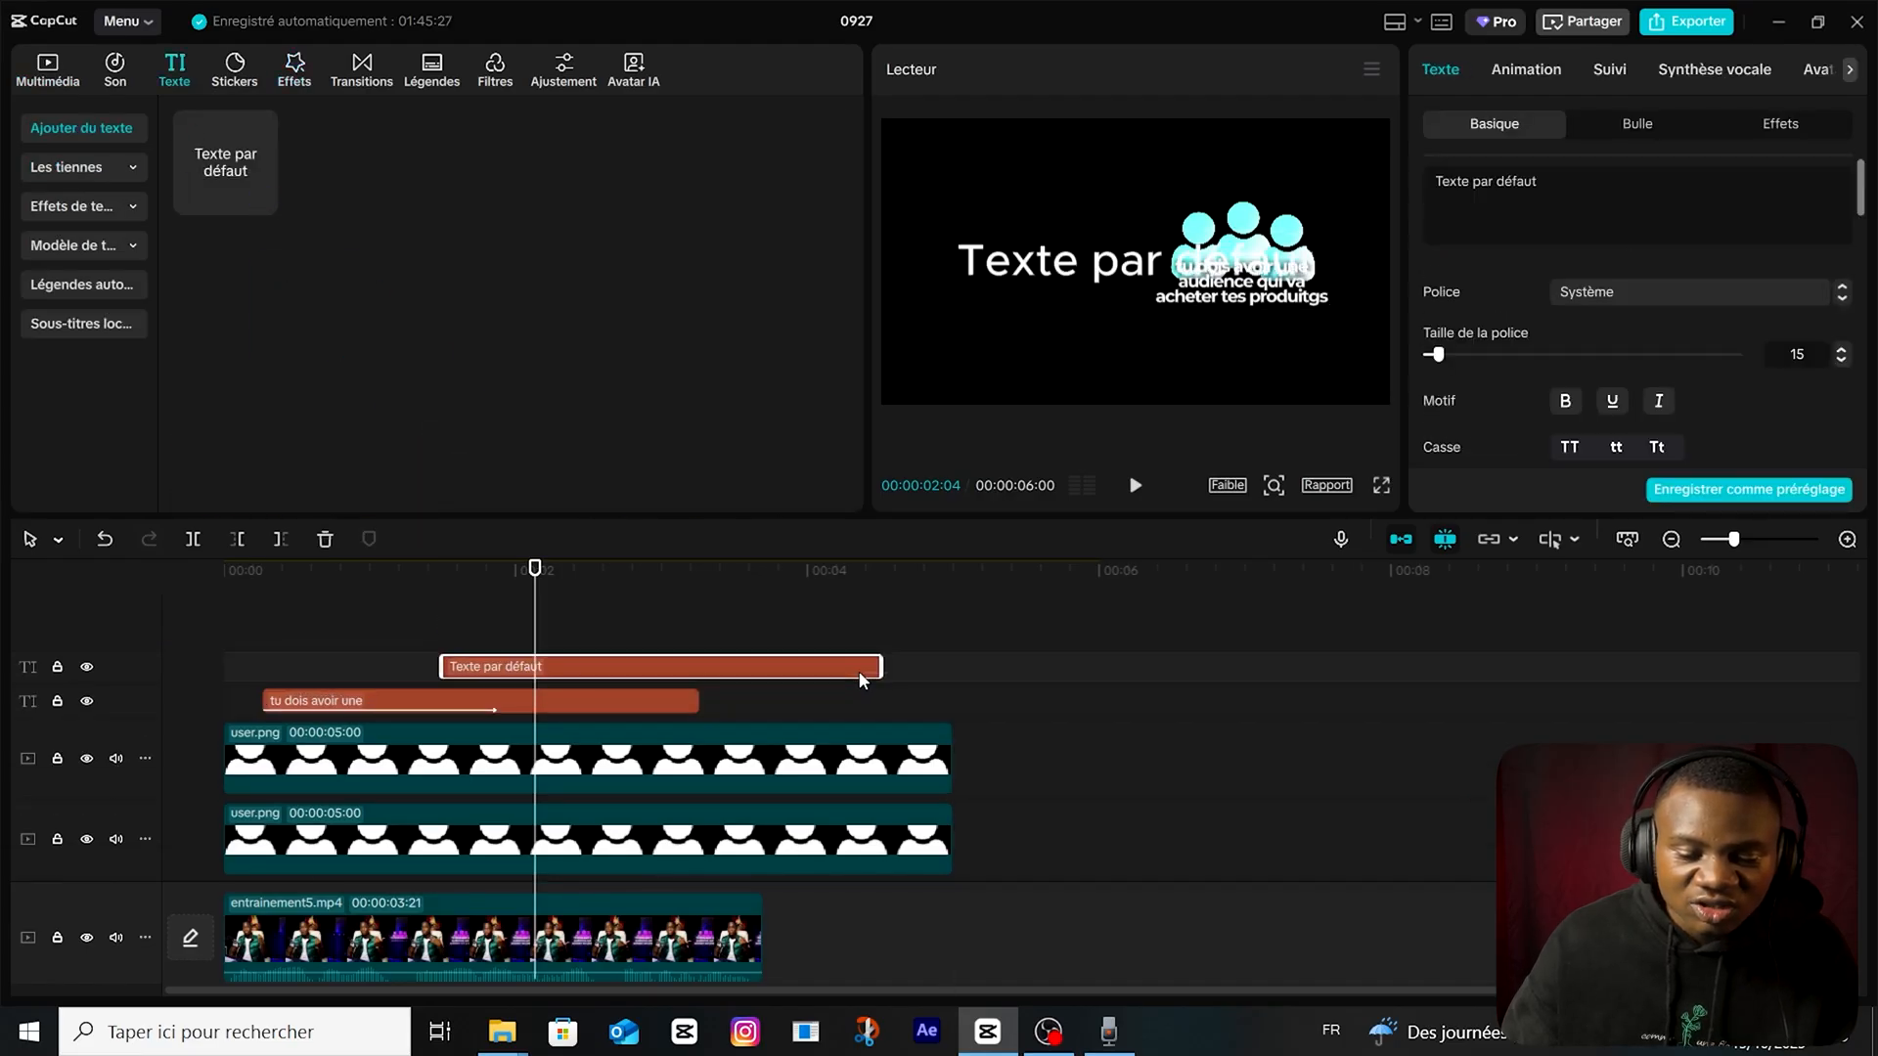
pyautogui.moveTo(885, 675); pyautogui.dragTo(721, 677)
pyautogui.tripleClick(1575, 200)
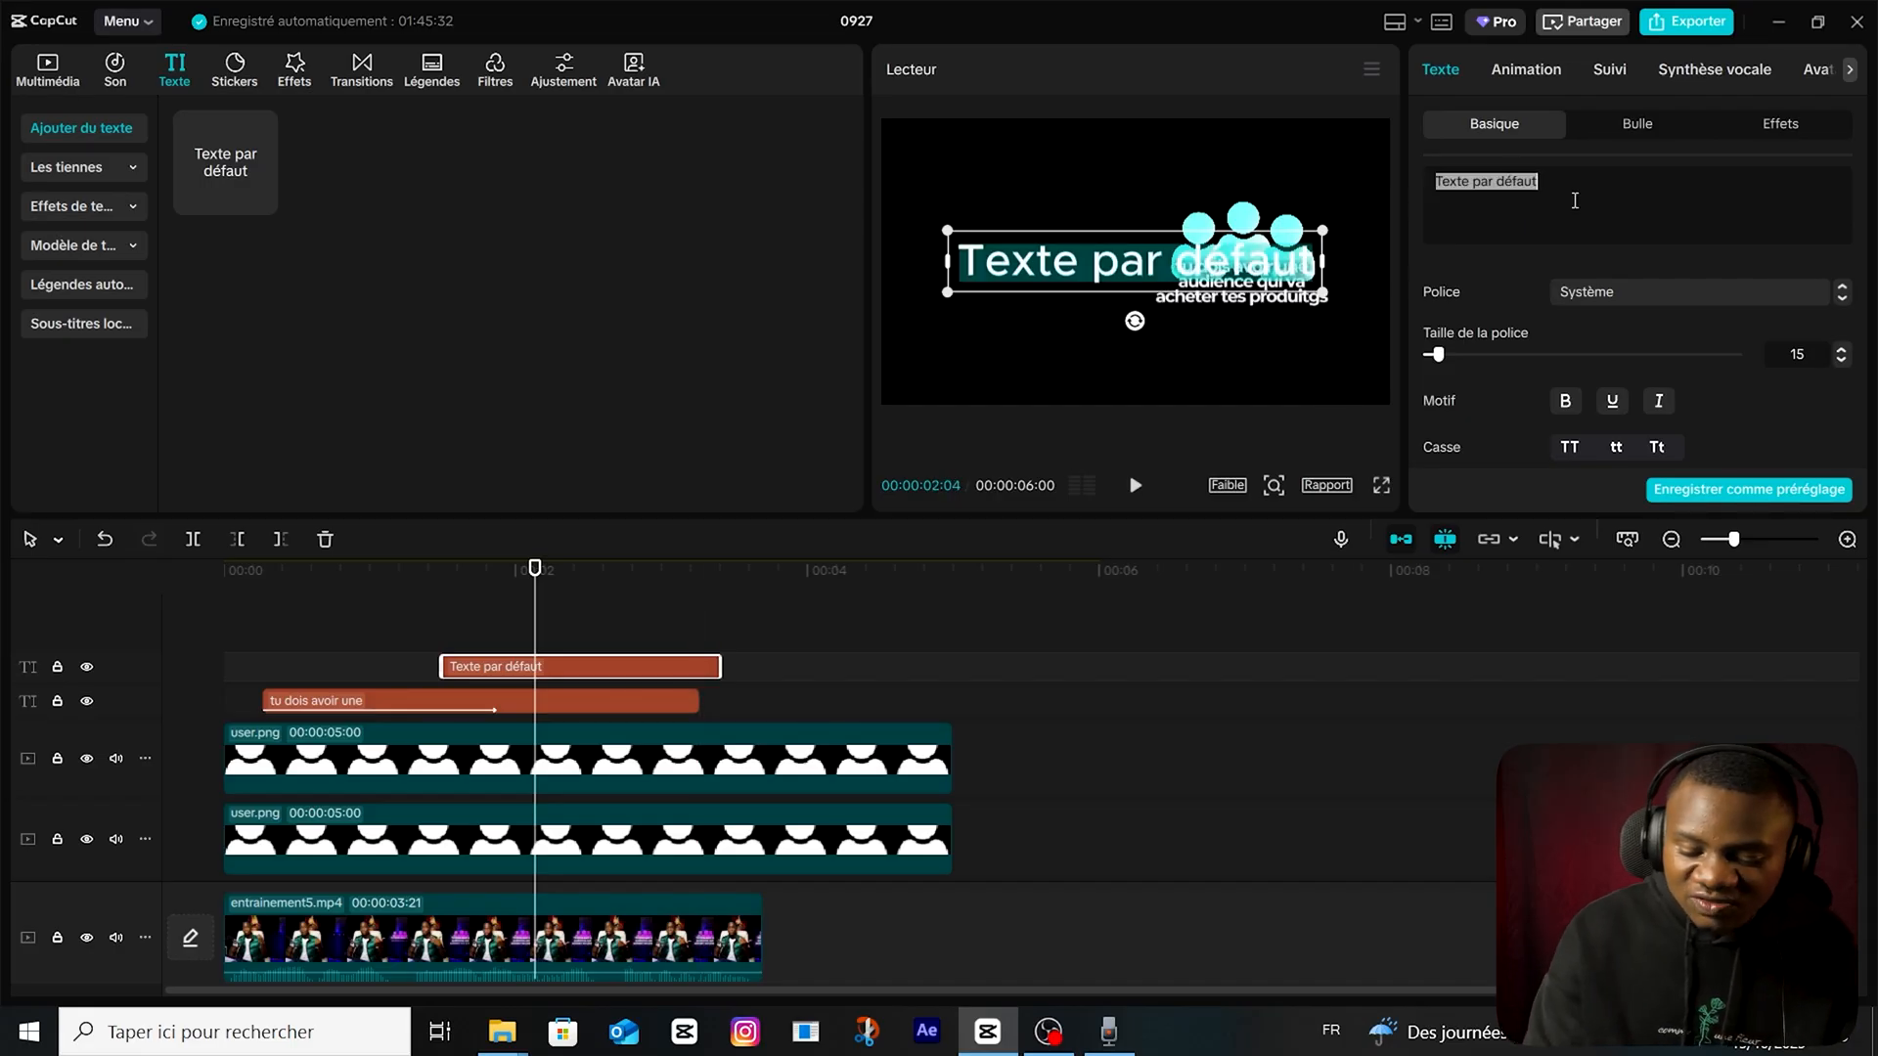
pyautogui.press('BackSpace')
pyautogui.write('---')
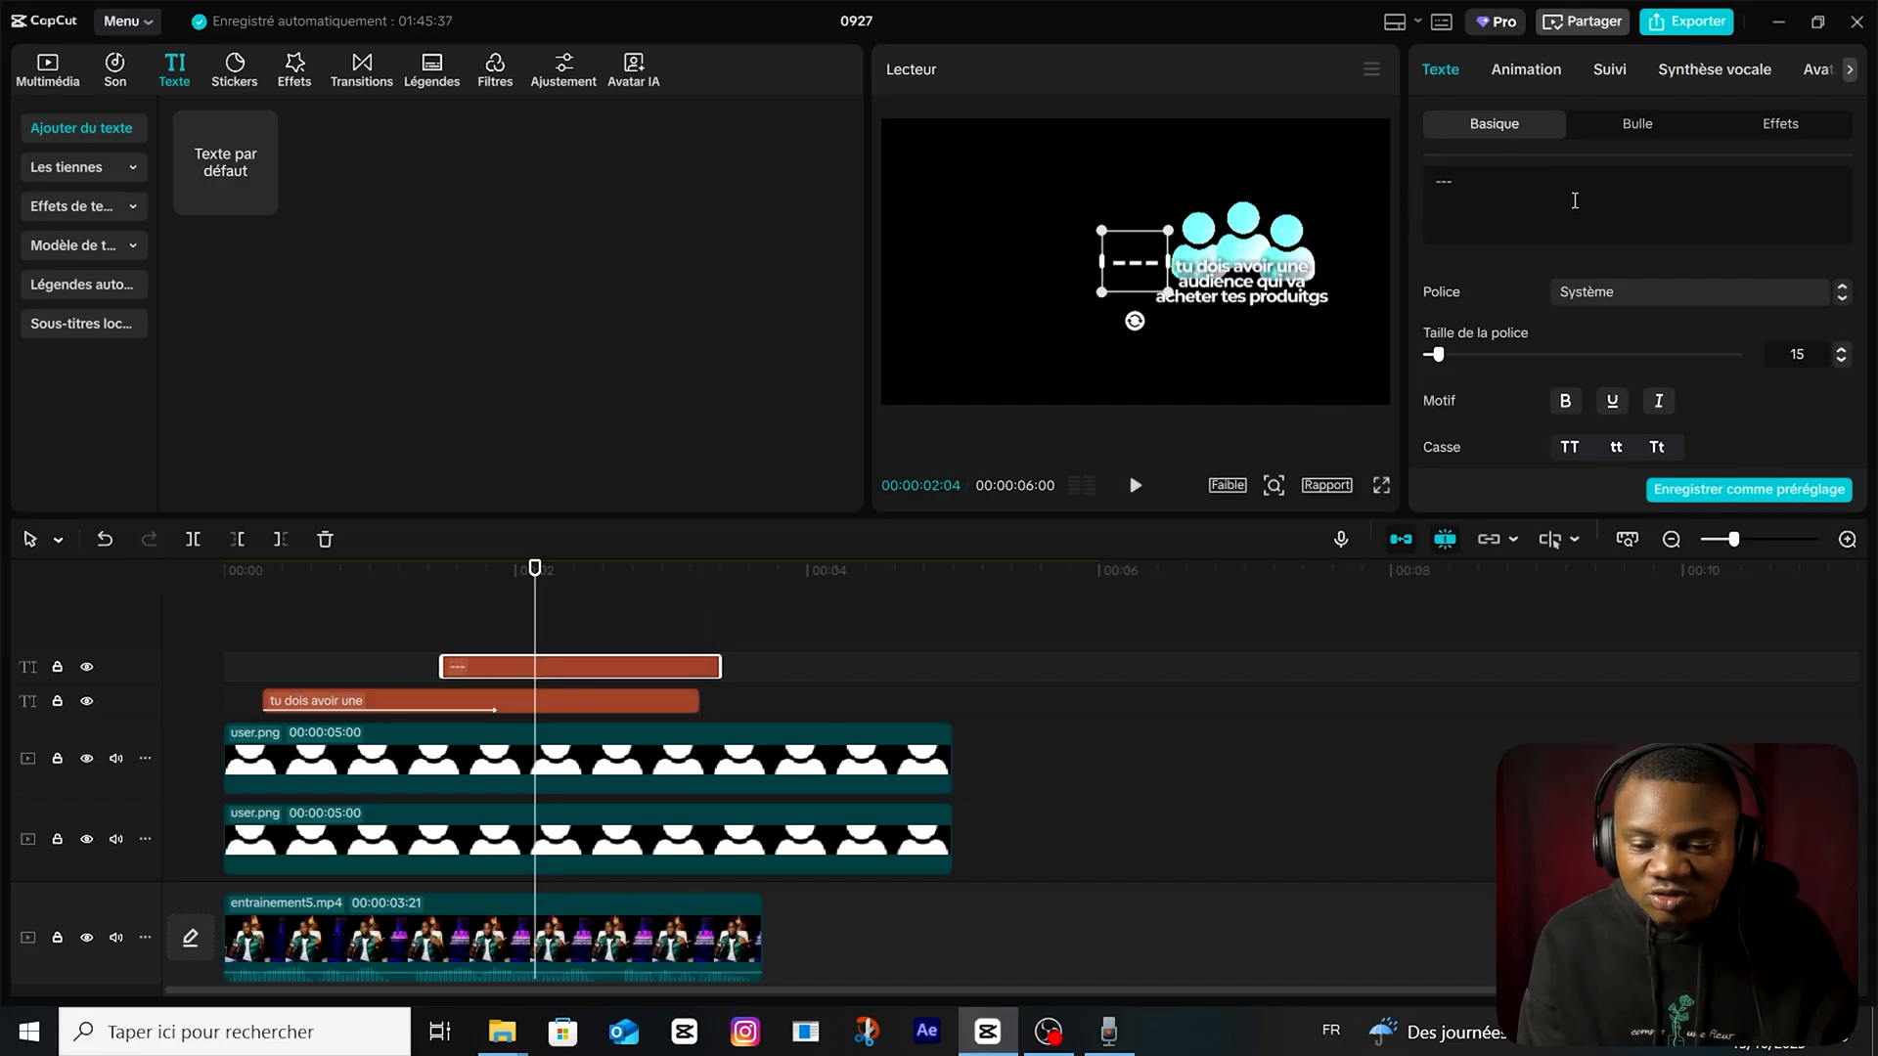
pyautogui.write('---------')
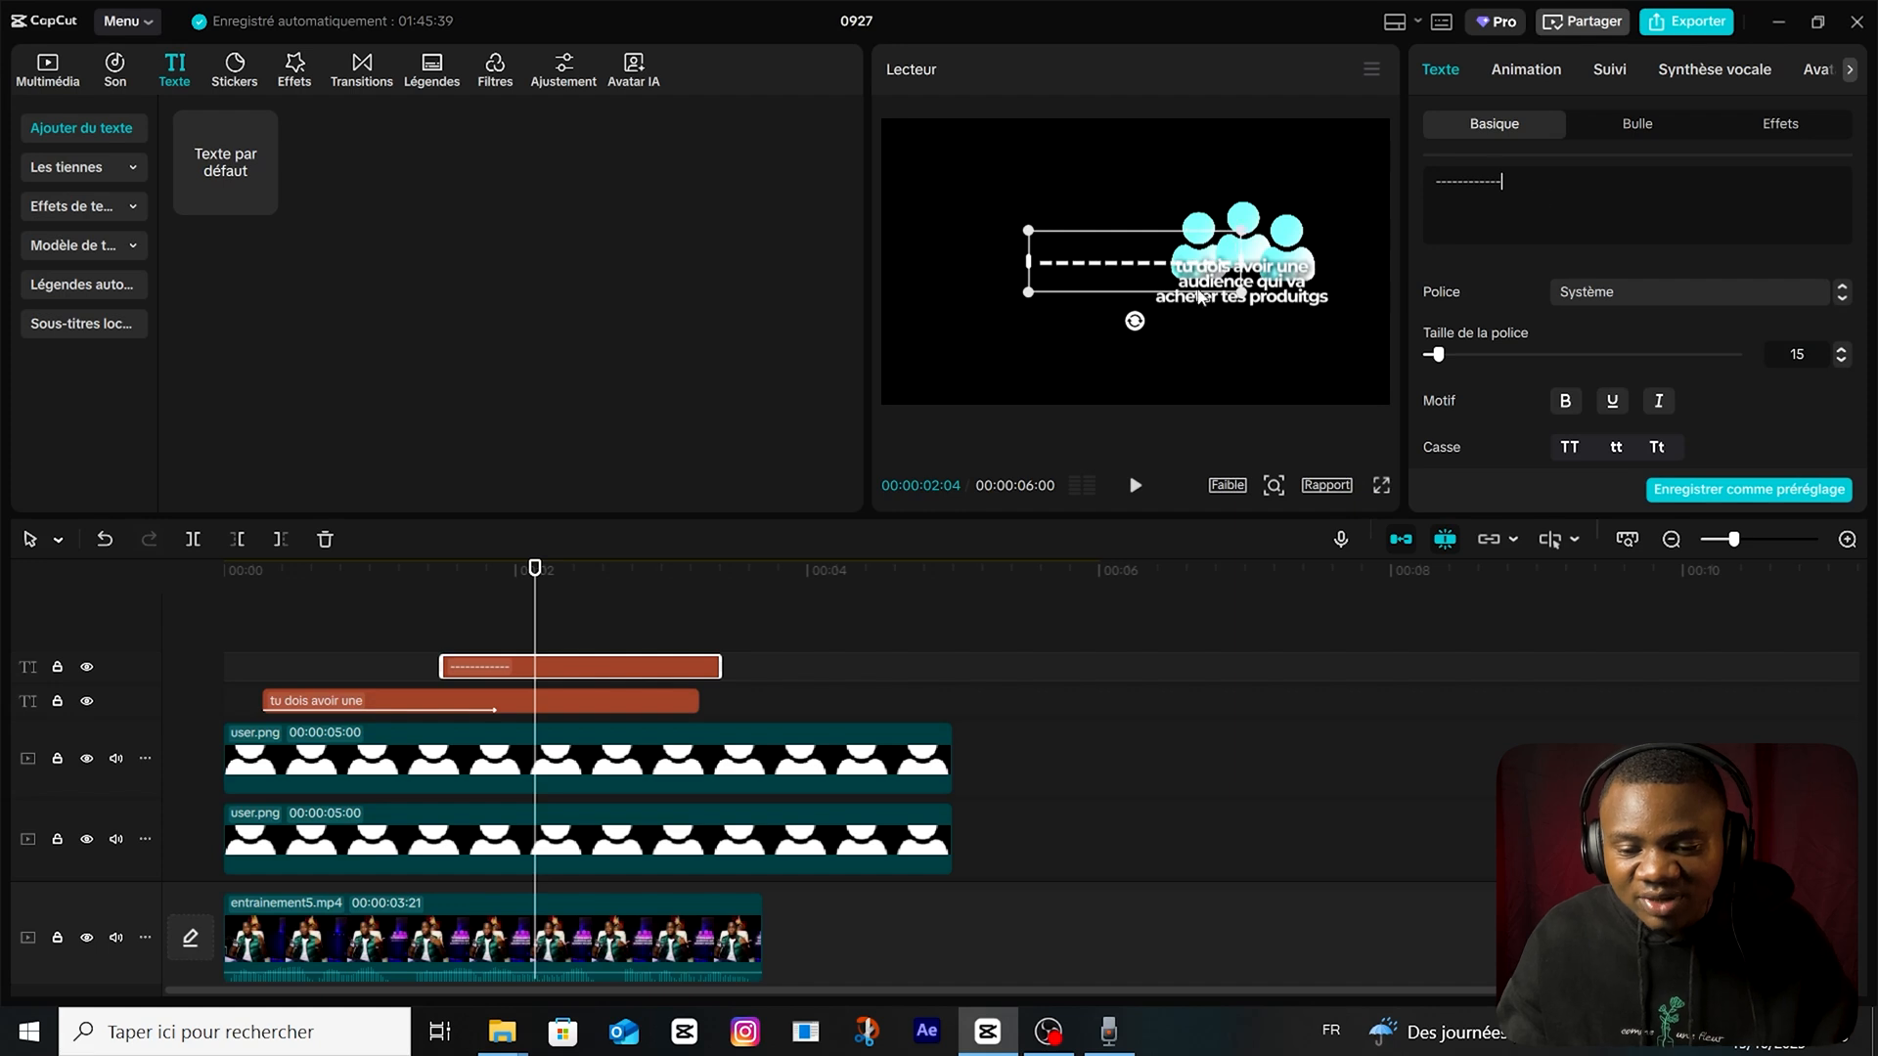
# Move the row of hyphens just beneath the caption and tighten its character spacing to form a solid underline.
pyautogui.moveTo(1189, 276); pyautogui.dragTo(1291, 330)
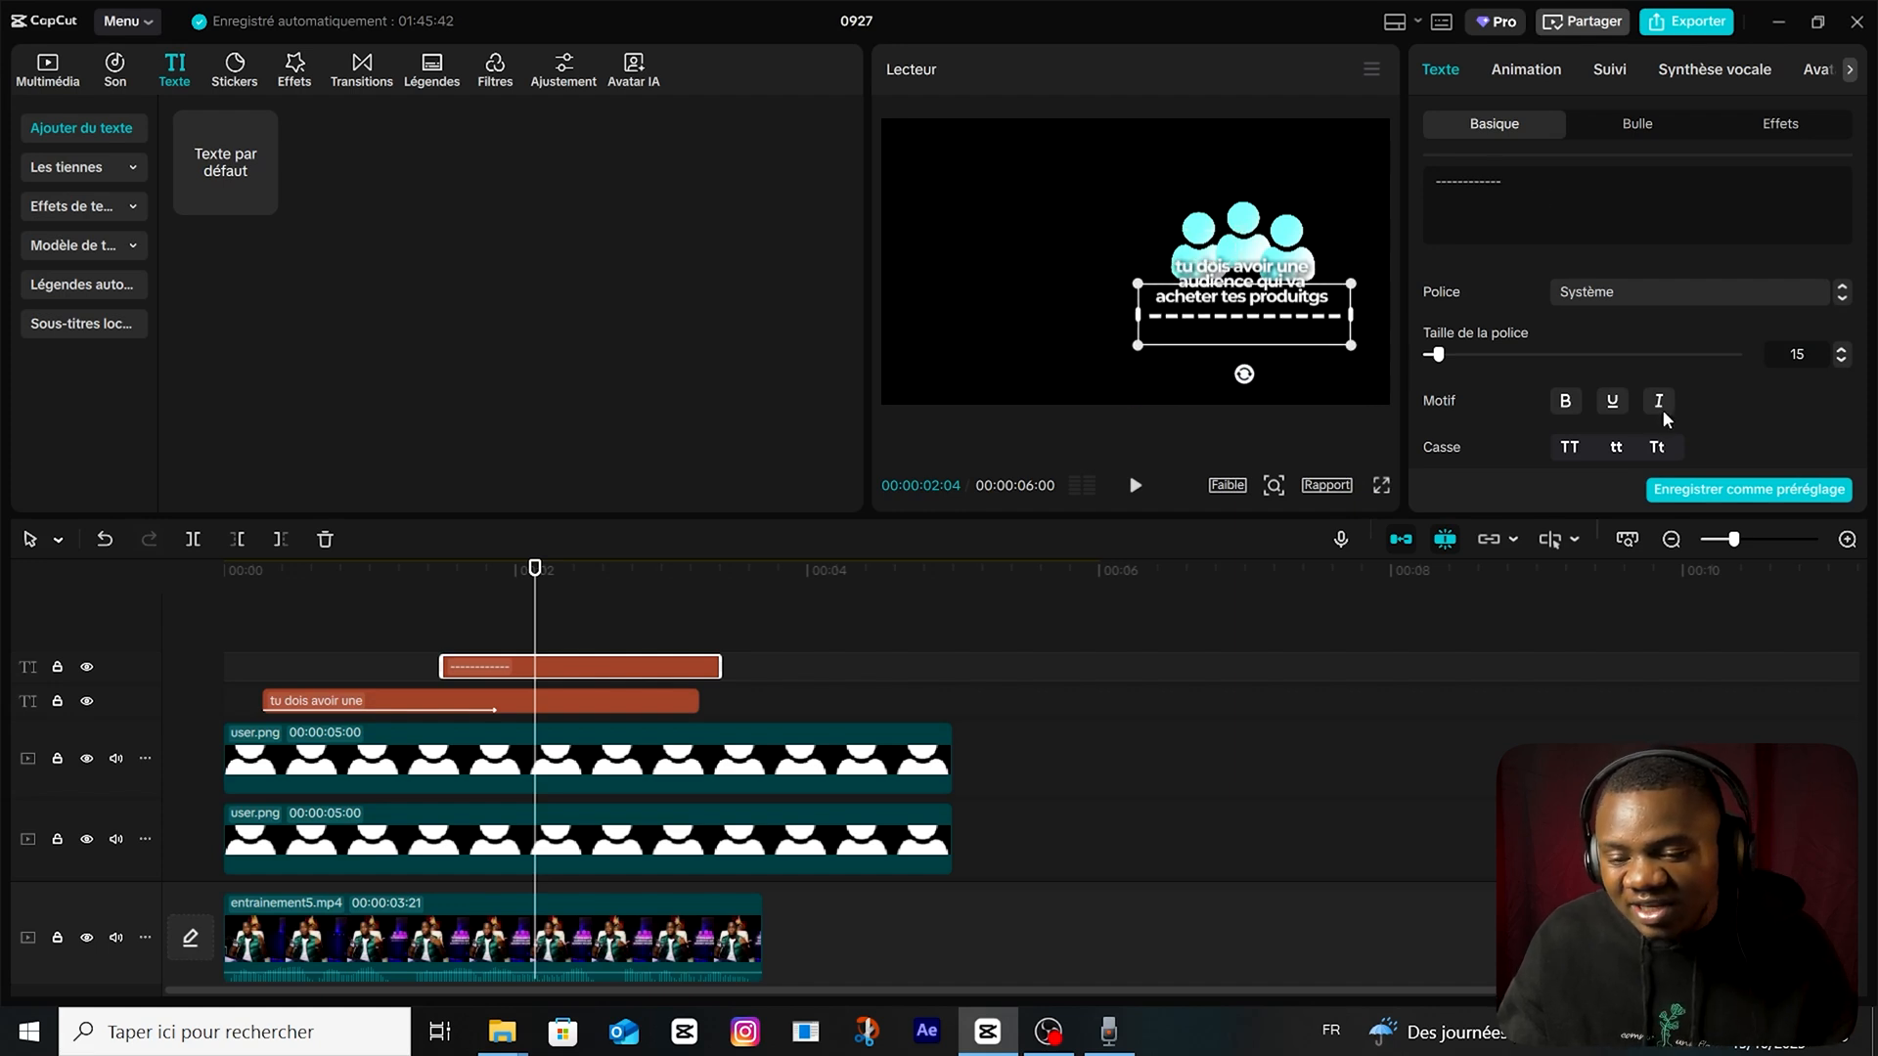
pyautogui.scroll(-2, 1663, 409)
pyautogui.click(1586, 368)
pyautogui.click(1587, 368)
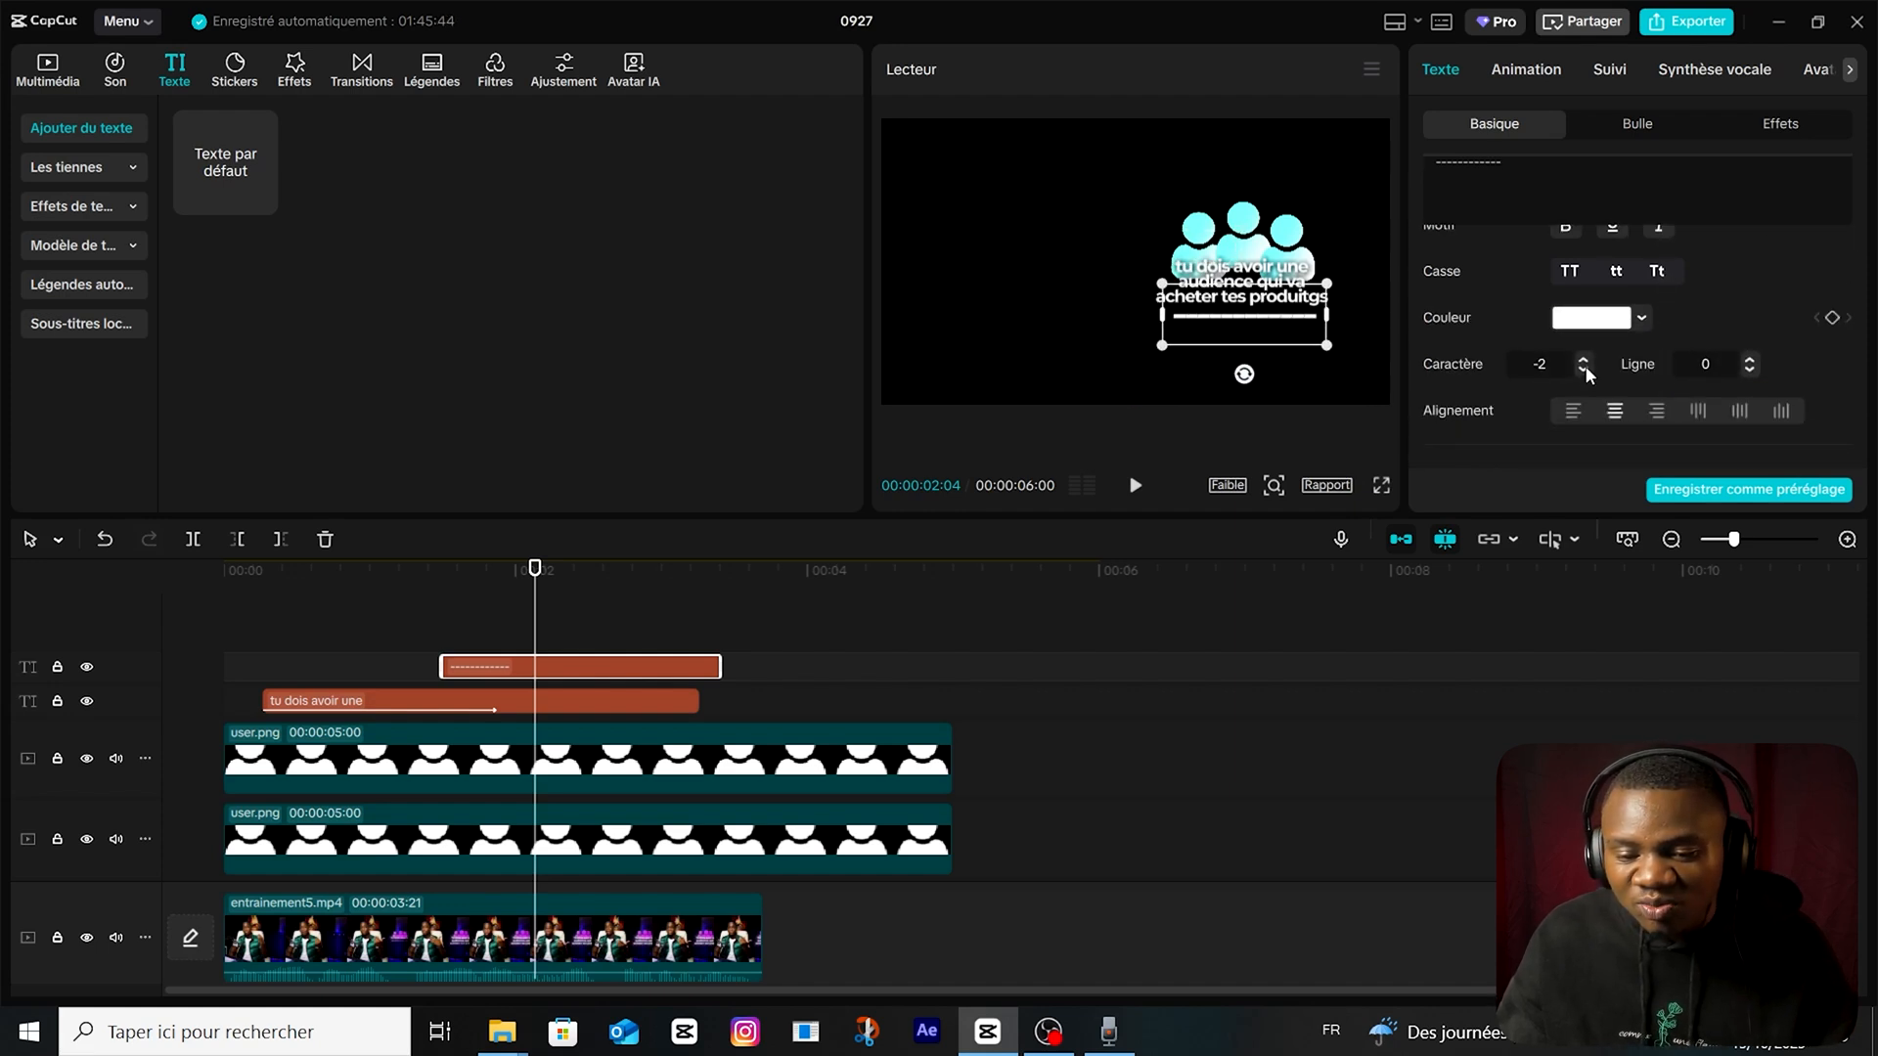
pyautogui.click(1587, 367)
pyautogui.click(1586, 368)
# Apply the Type 2 intro animation to the underline text and preview it with the caption and icons.
pyautogui.click(1526, 69)
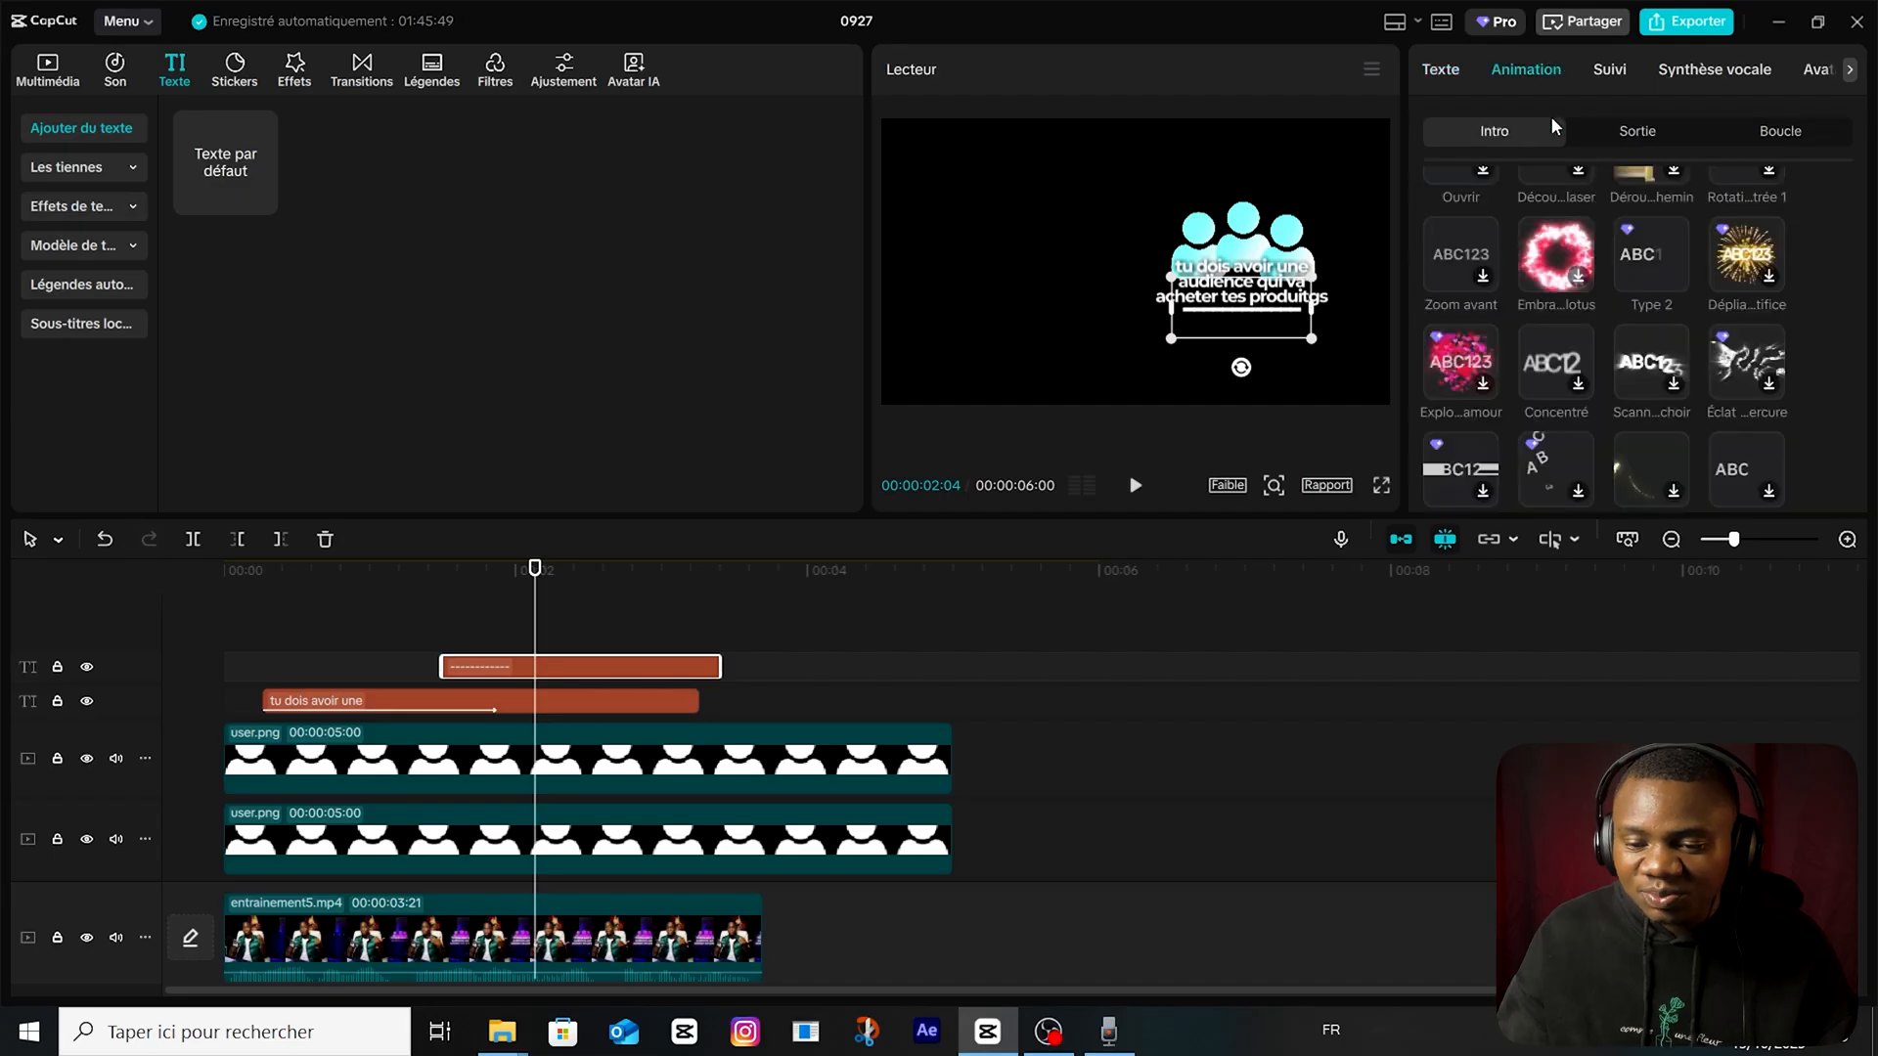
pyautogui.click(1651, 264)
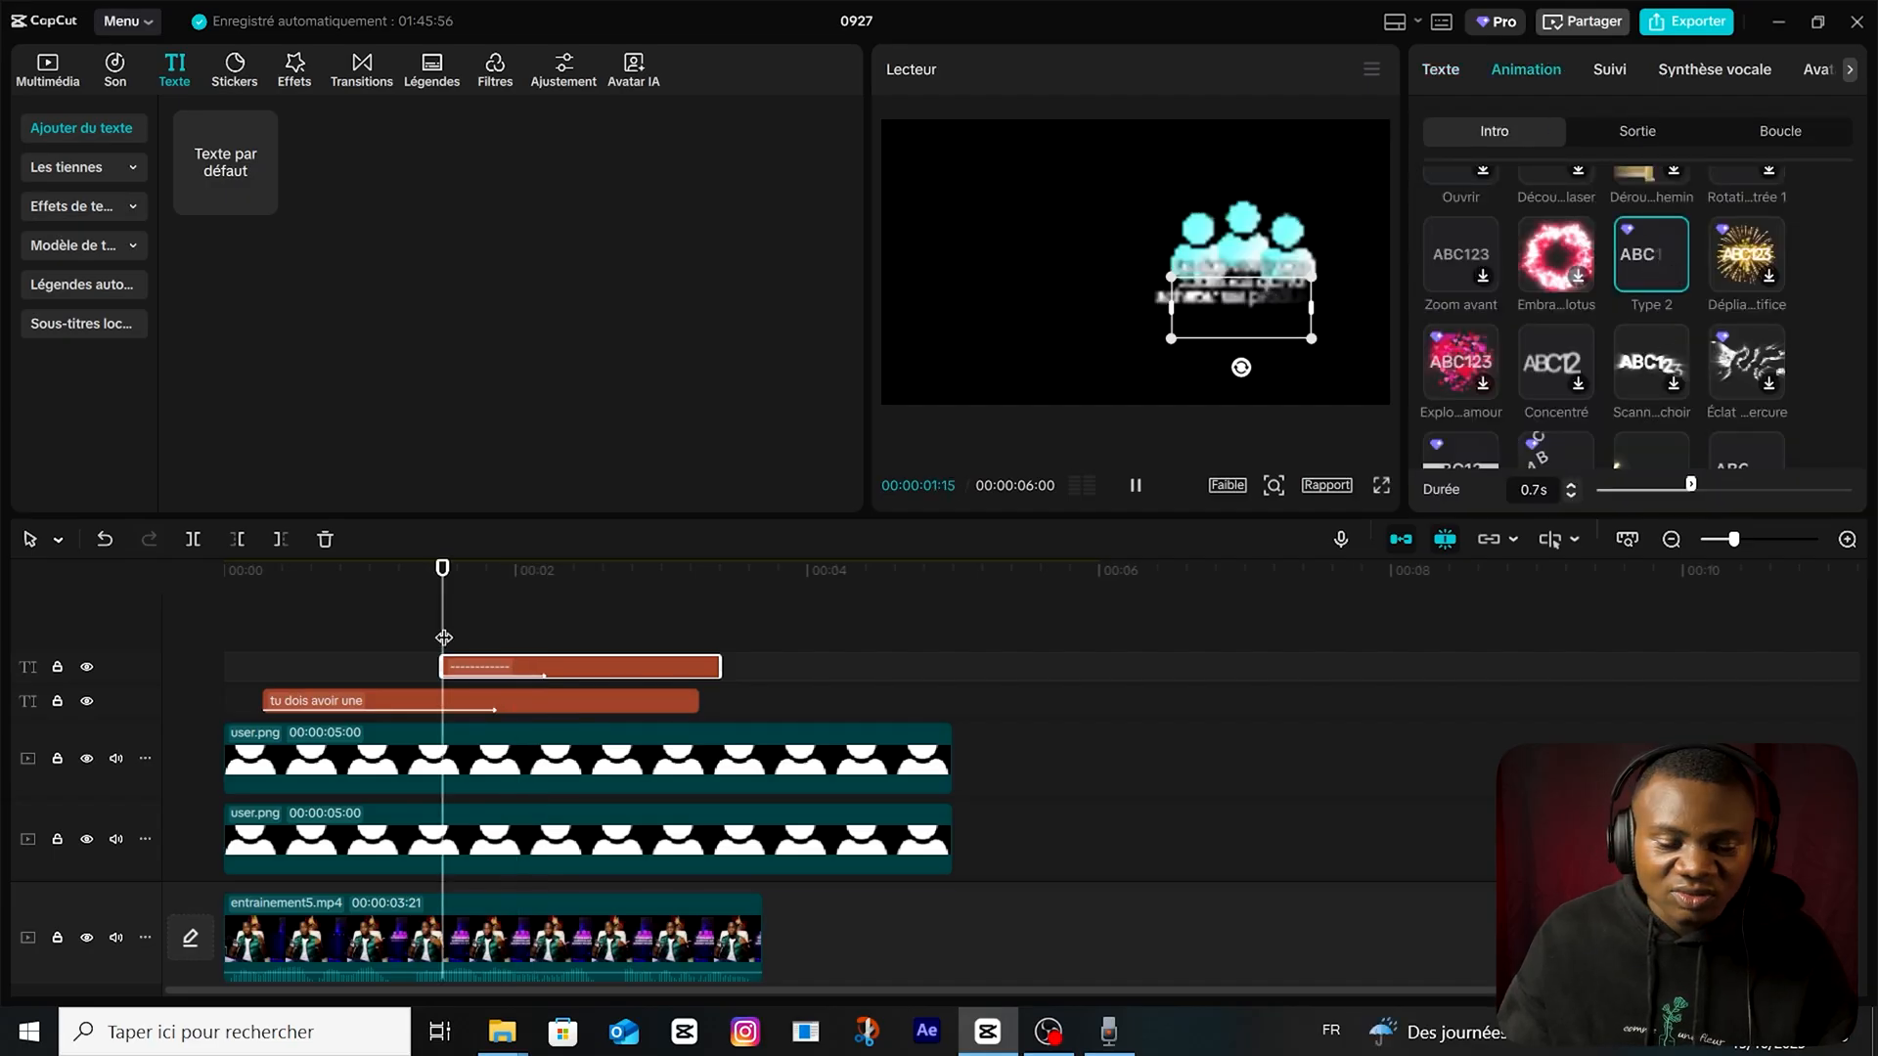
pyautogui.moveTo(444, 637); pyautogui.dragTo(2, 674)
pyautogui.moveTo(227, 641); pyautogui.dragTo(754, 675)
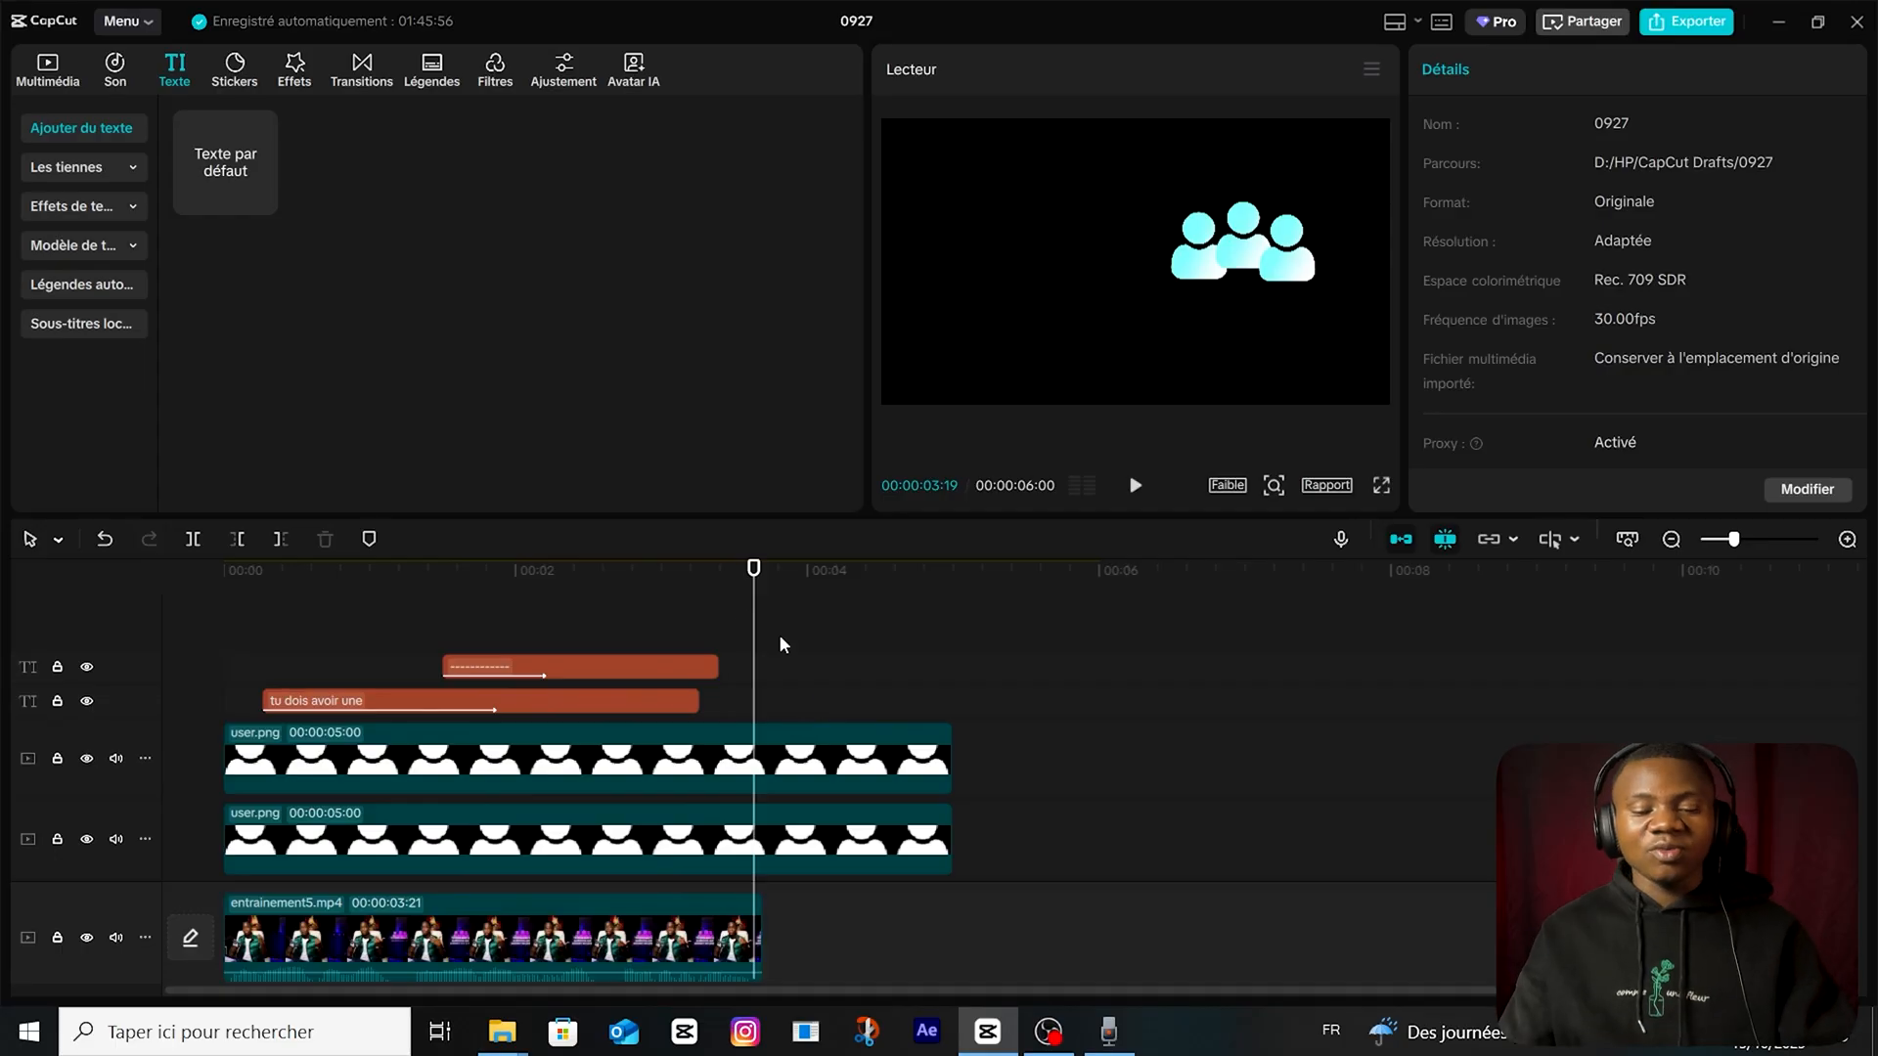
# Apply the Lueur 2 effect to the user.png icon clips and reduce its size (Taille) to about 19.
pyautogui.click(628, 654)
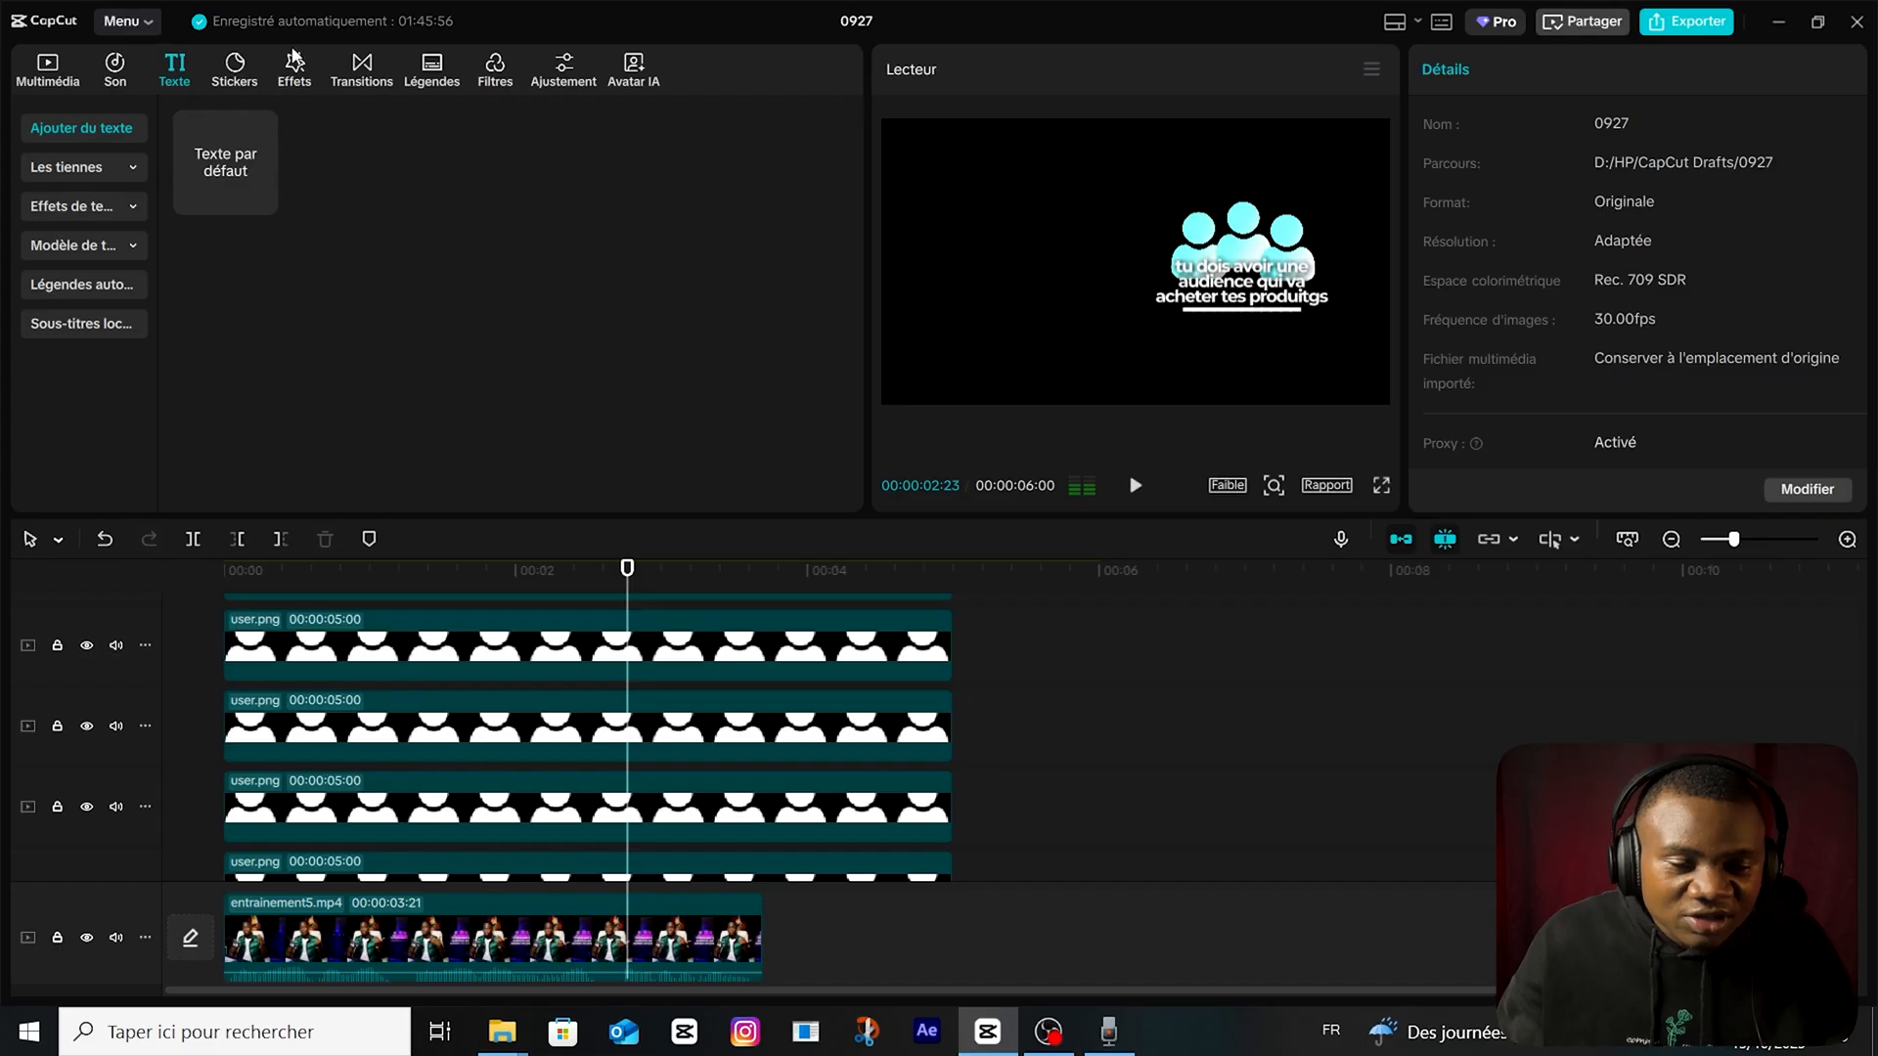
pyautogui.click(293, 60)
pyautogui.scroll(-3, 596, 729)
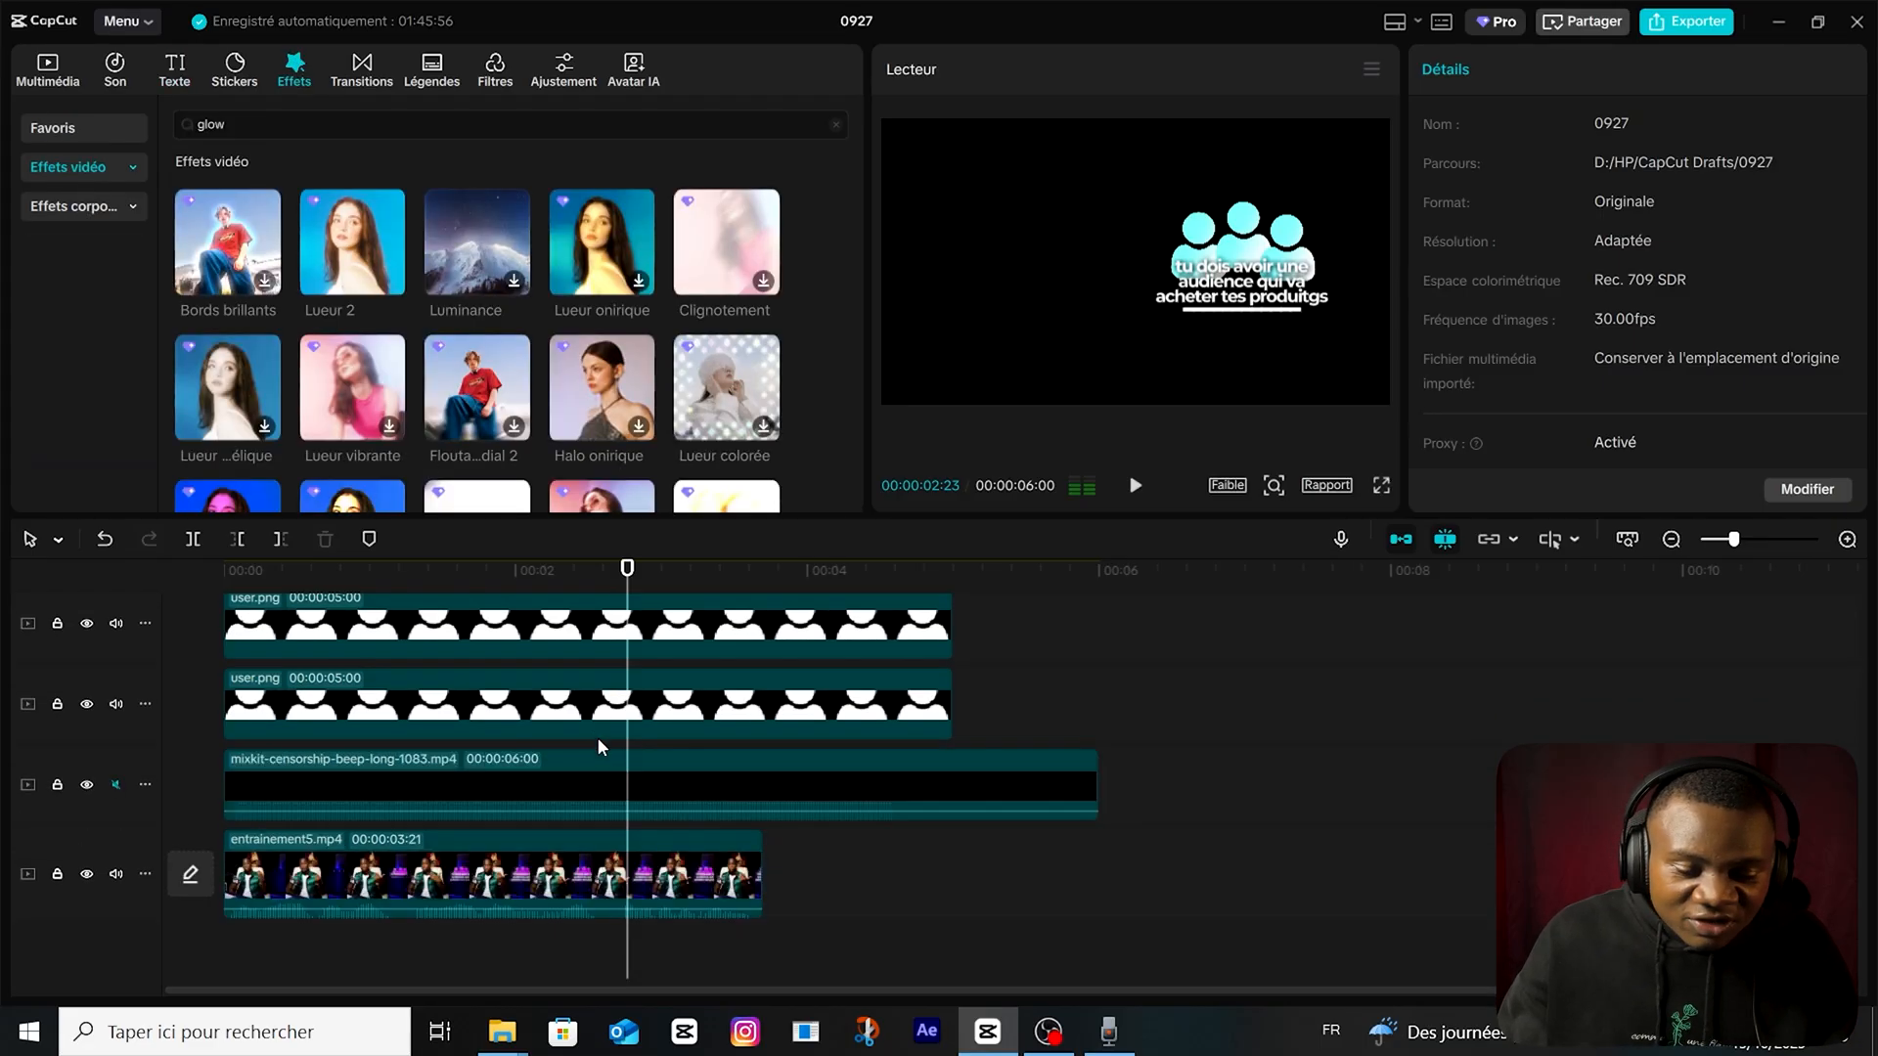
pyautogui.moveTo(313, 274); pyautogui.dragTo(508, 768)
pyautogui.click(762, 765)
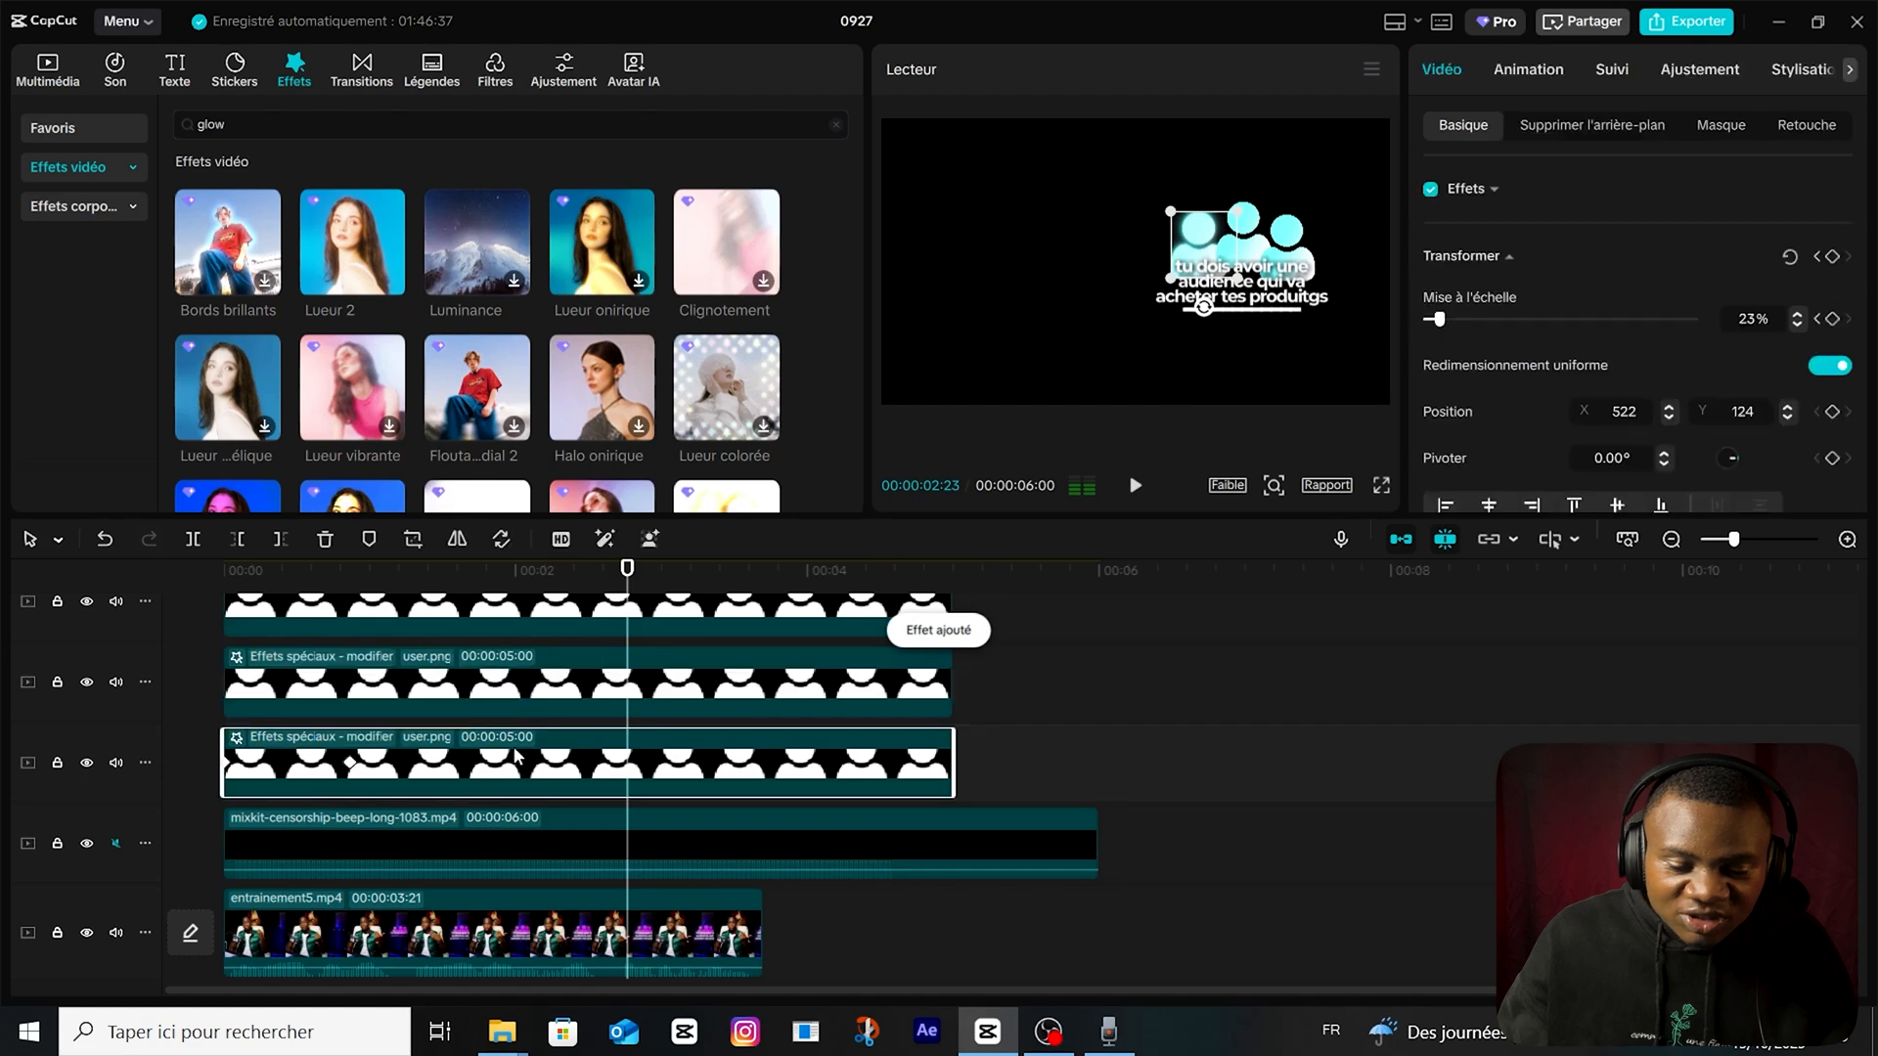
pyautogui.click(305, 740)
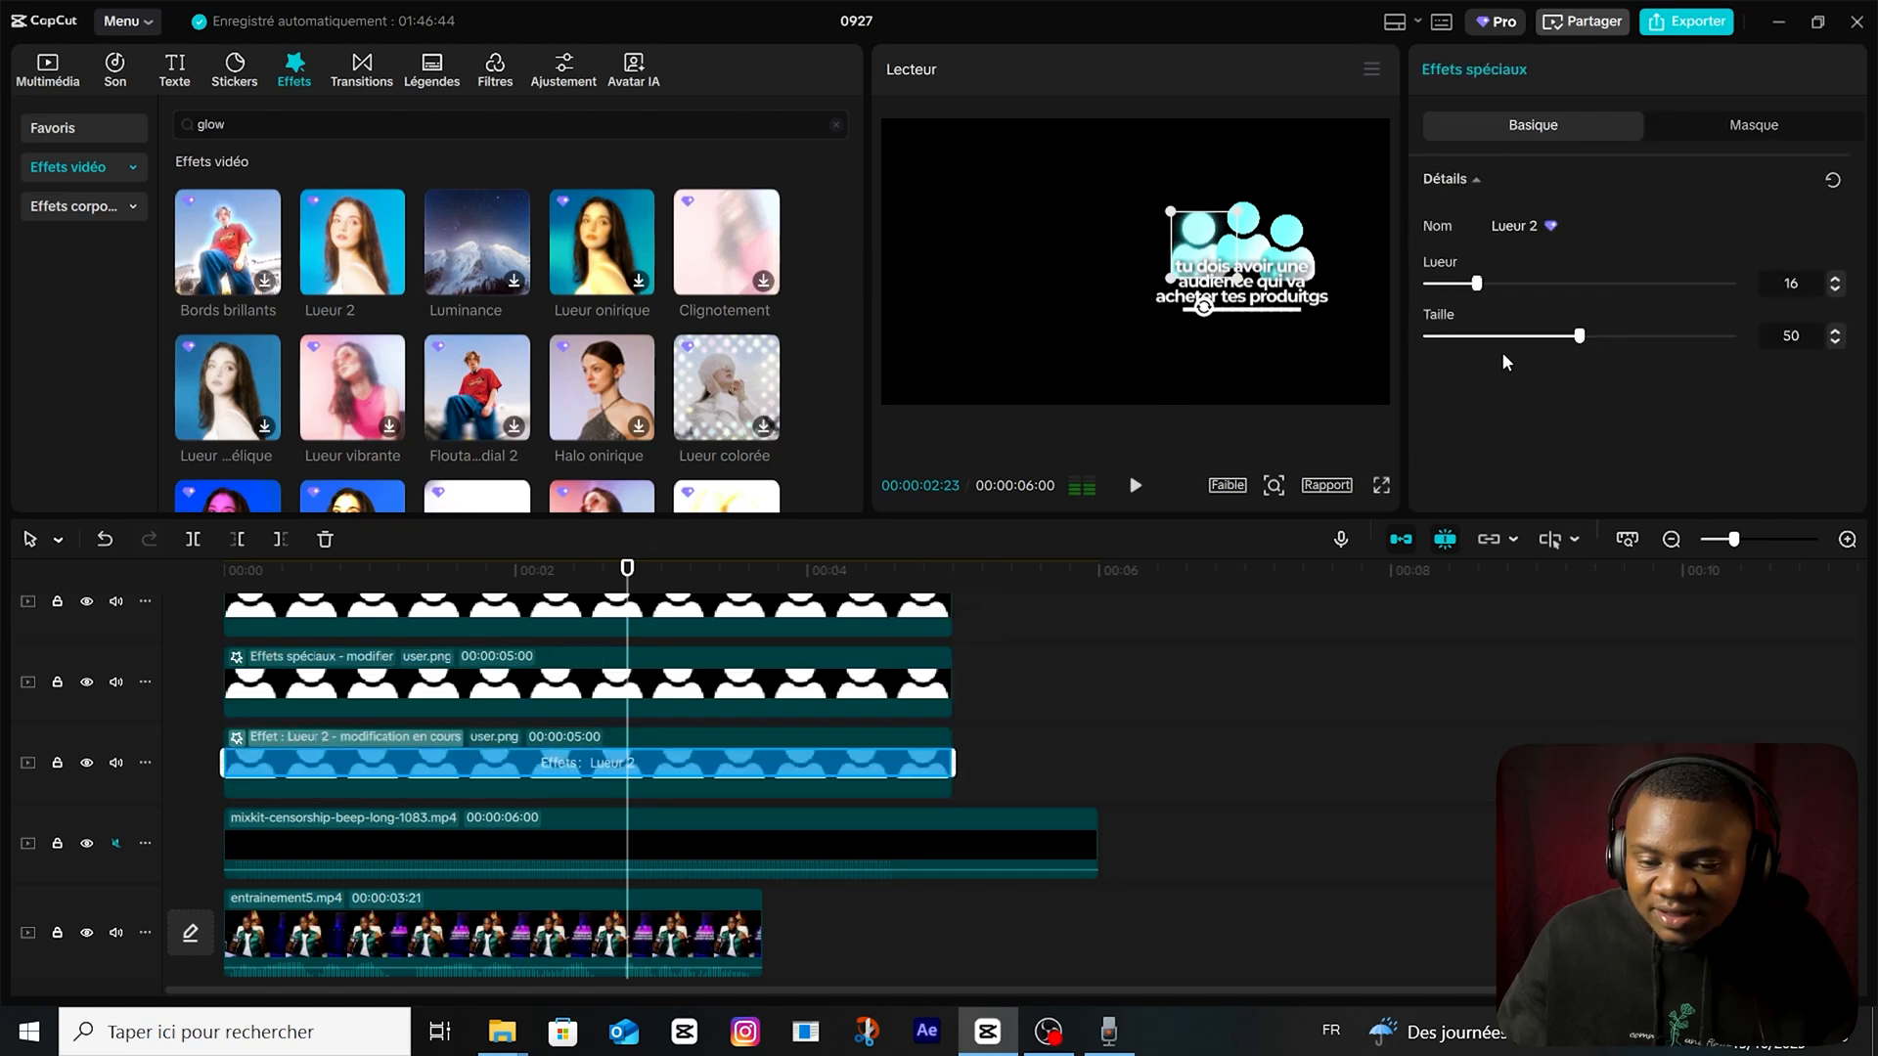
pyautogui.click(1475, 336)
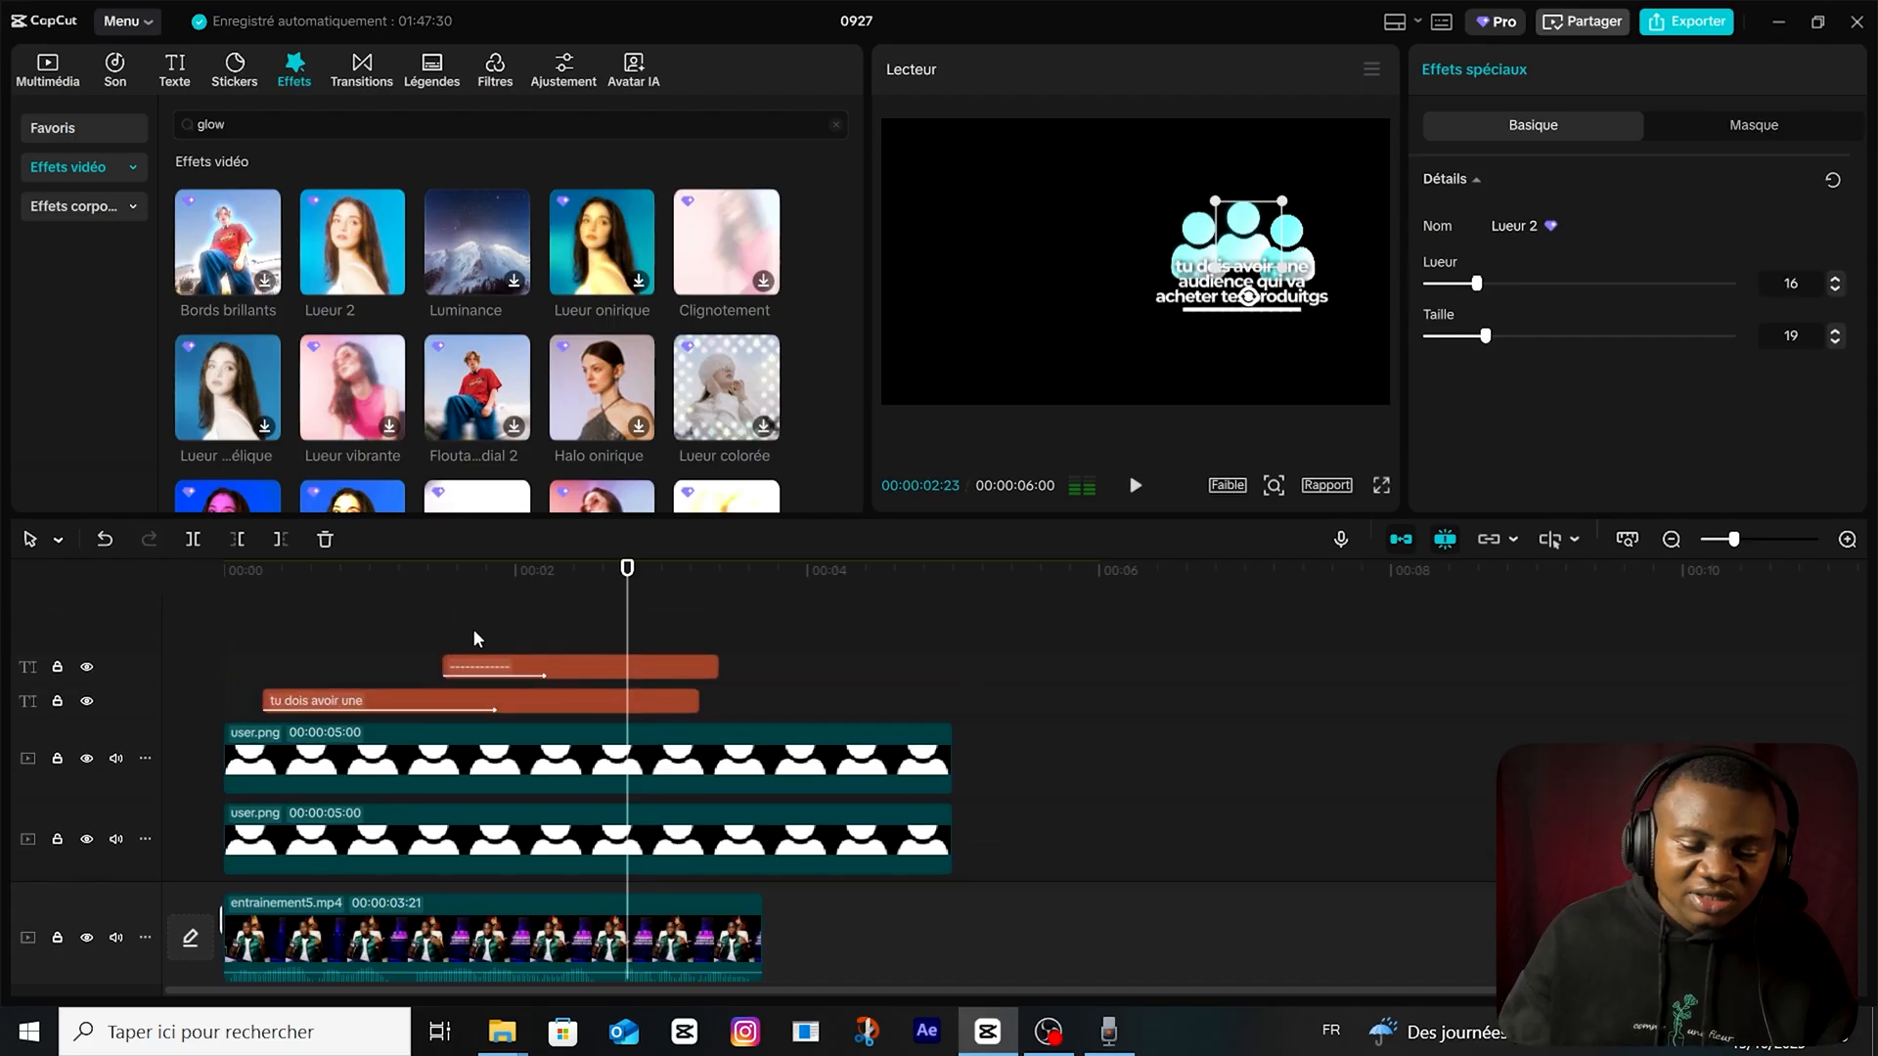
# Convert the "tu dois avoir une" caption into a compound clip and apply the Lueur 2 effect to it.
pyautogui.click(472, 628)
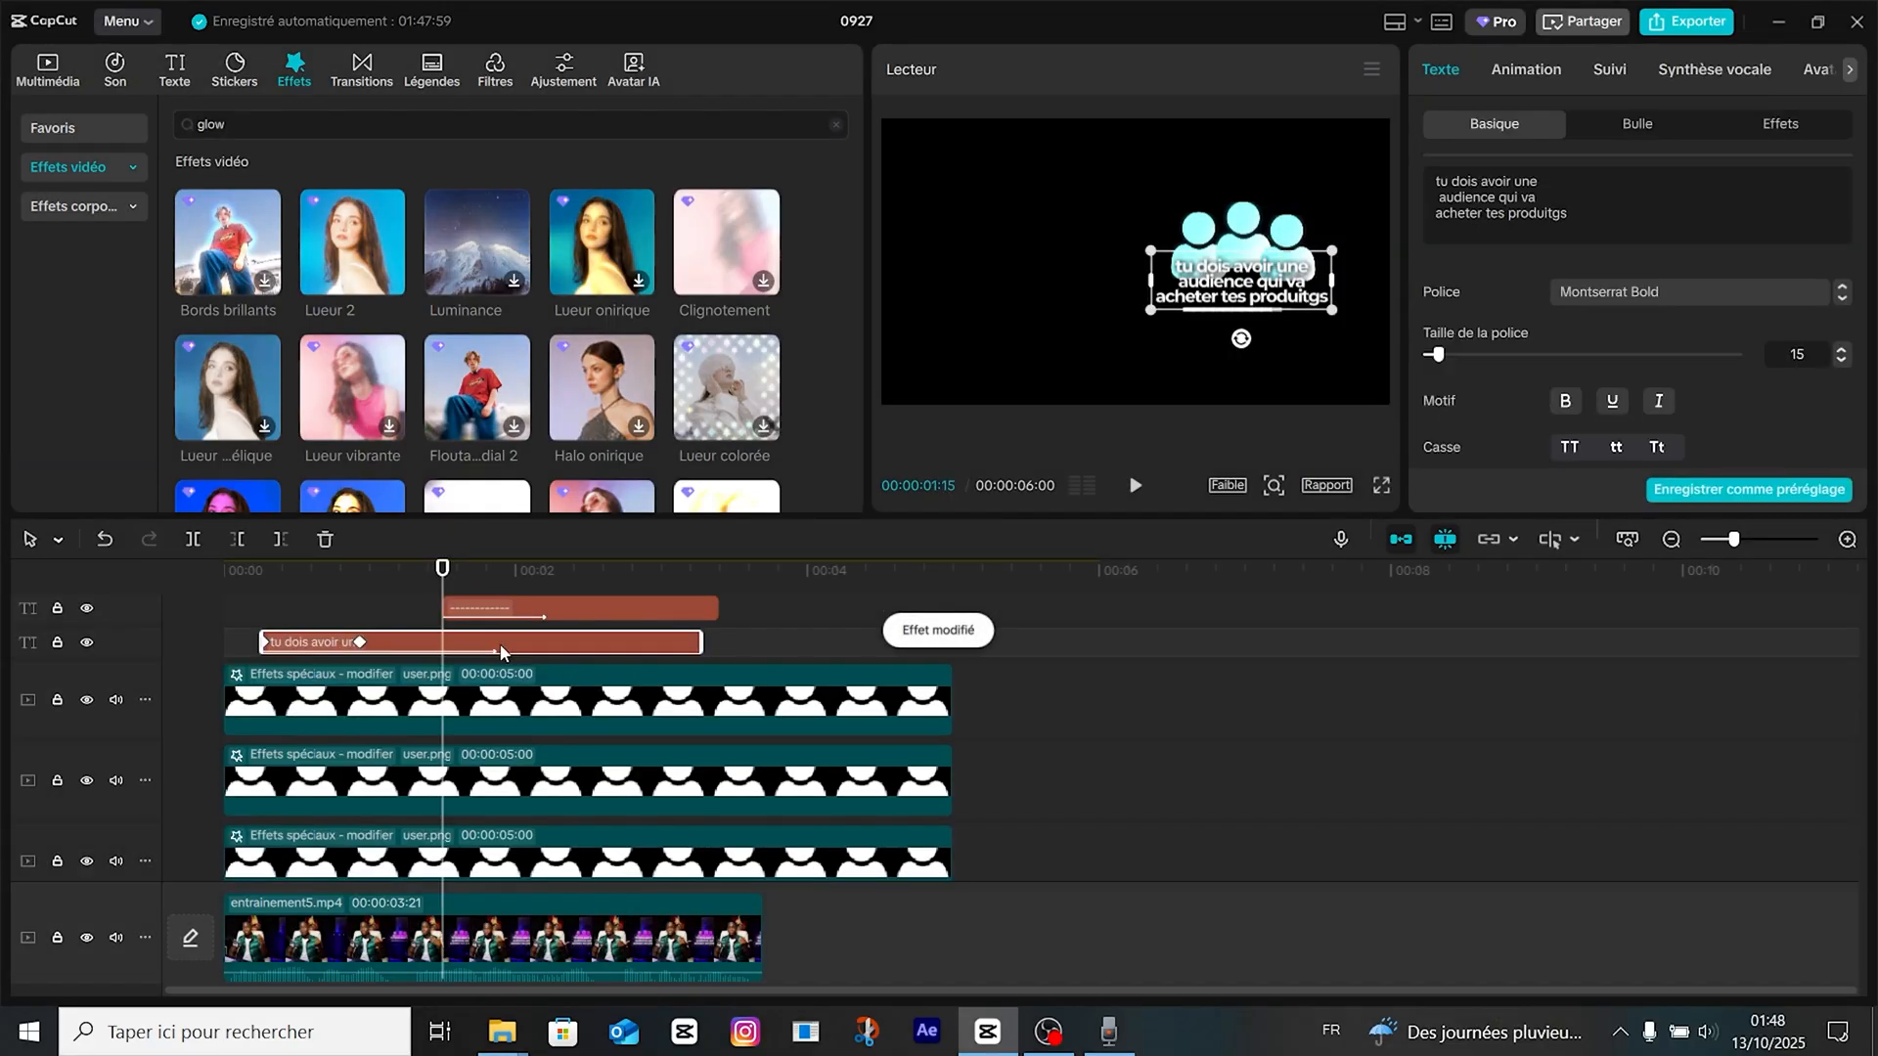
pyautogui.hotkey('alt', 'g')
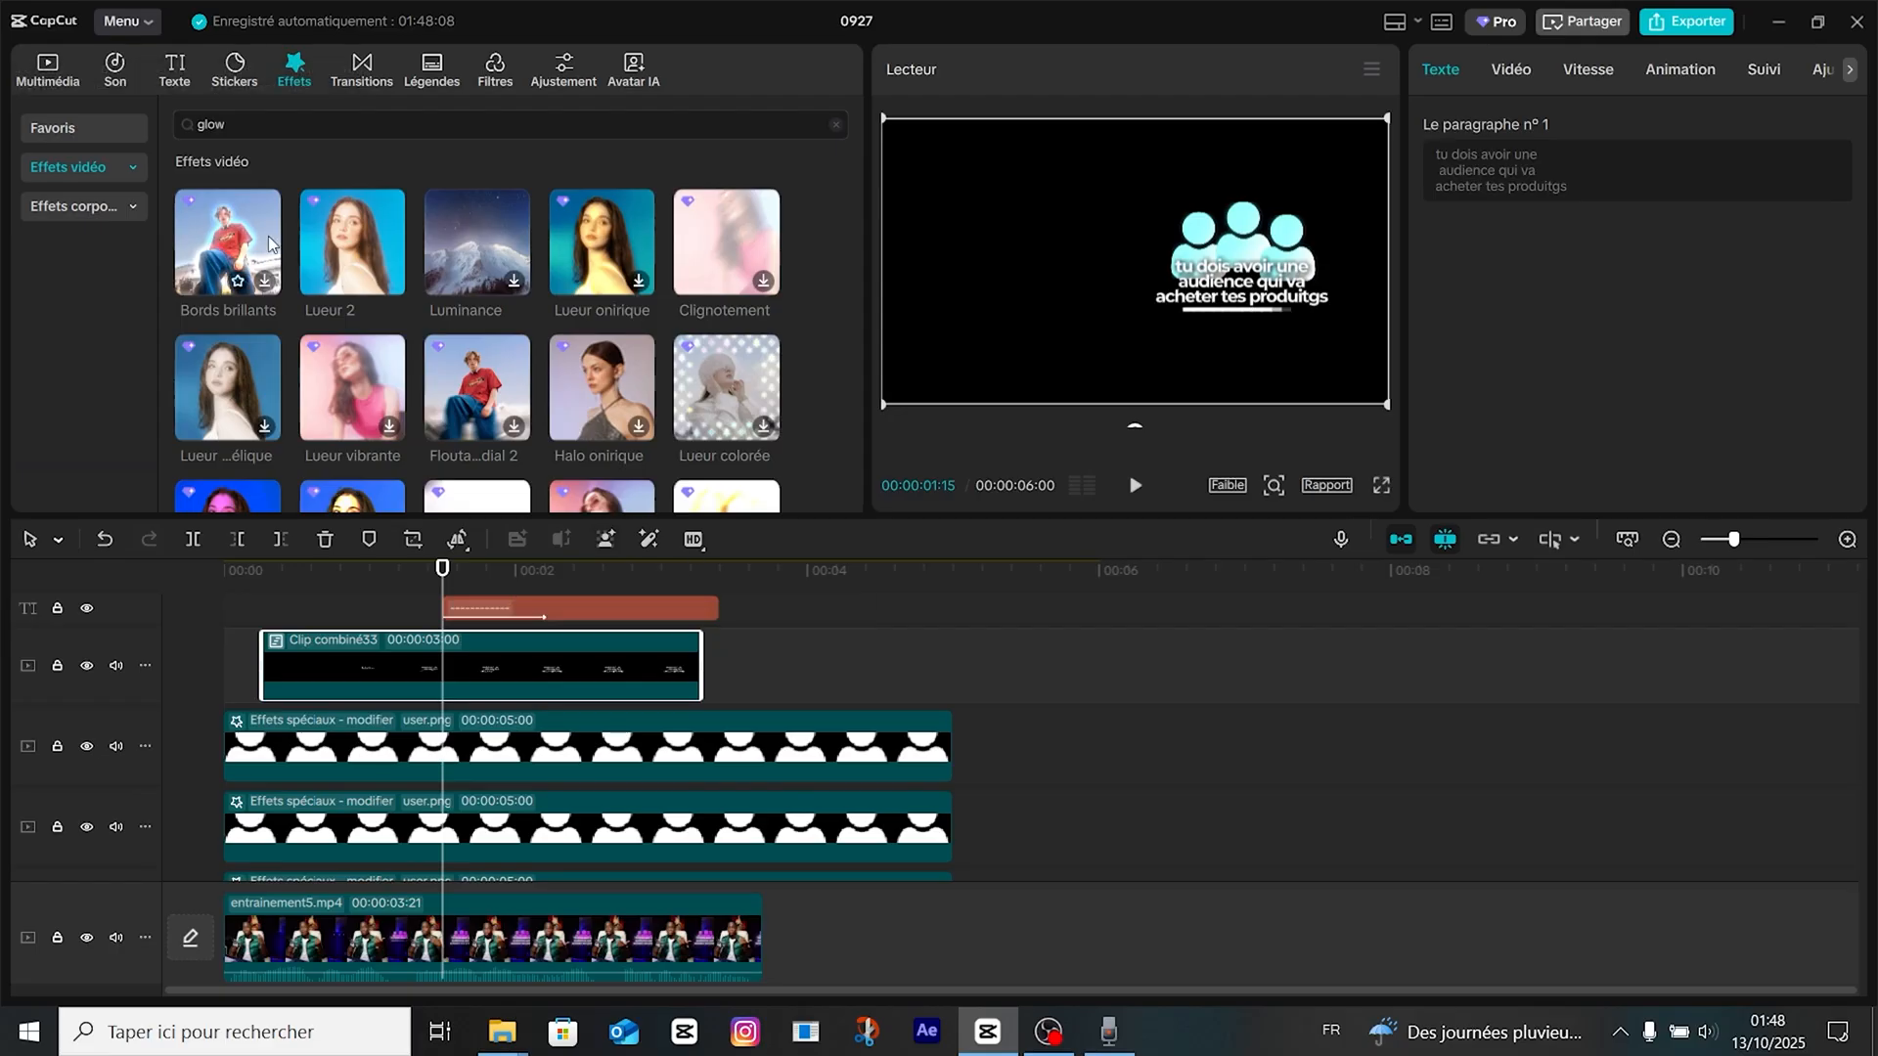
pyautogui.moveTo(336, 243); pyautogui.dragTo(407, 626)
# Convert the hyphen underline text into a compound clip and apply the Lueur 2 effect to it.
pyautogui.click(553, 617)
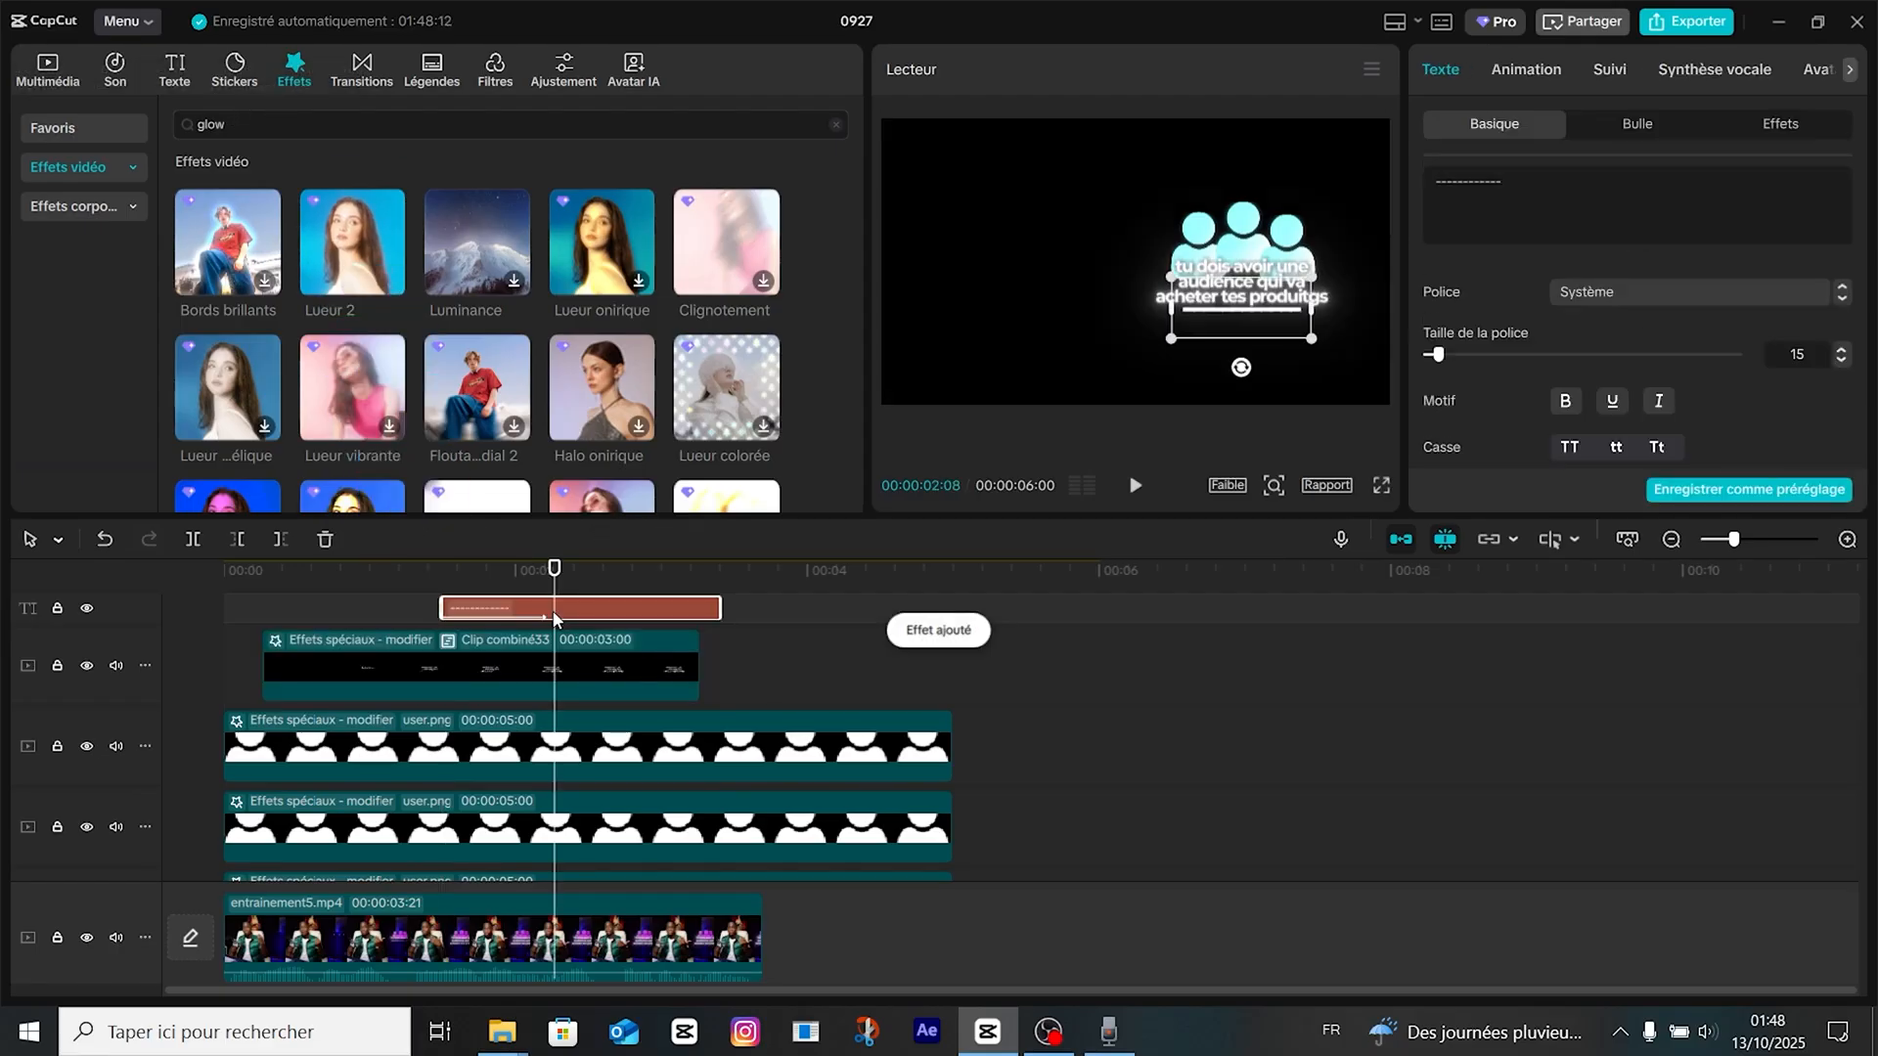
pyautogui.hotkey('alt', 'g')
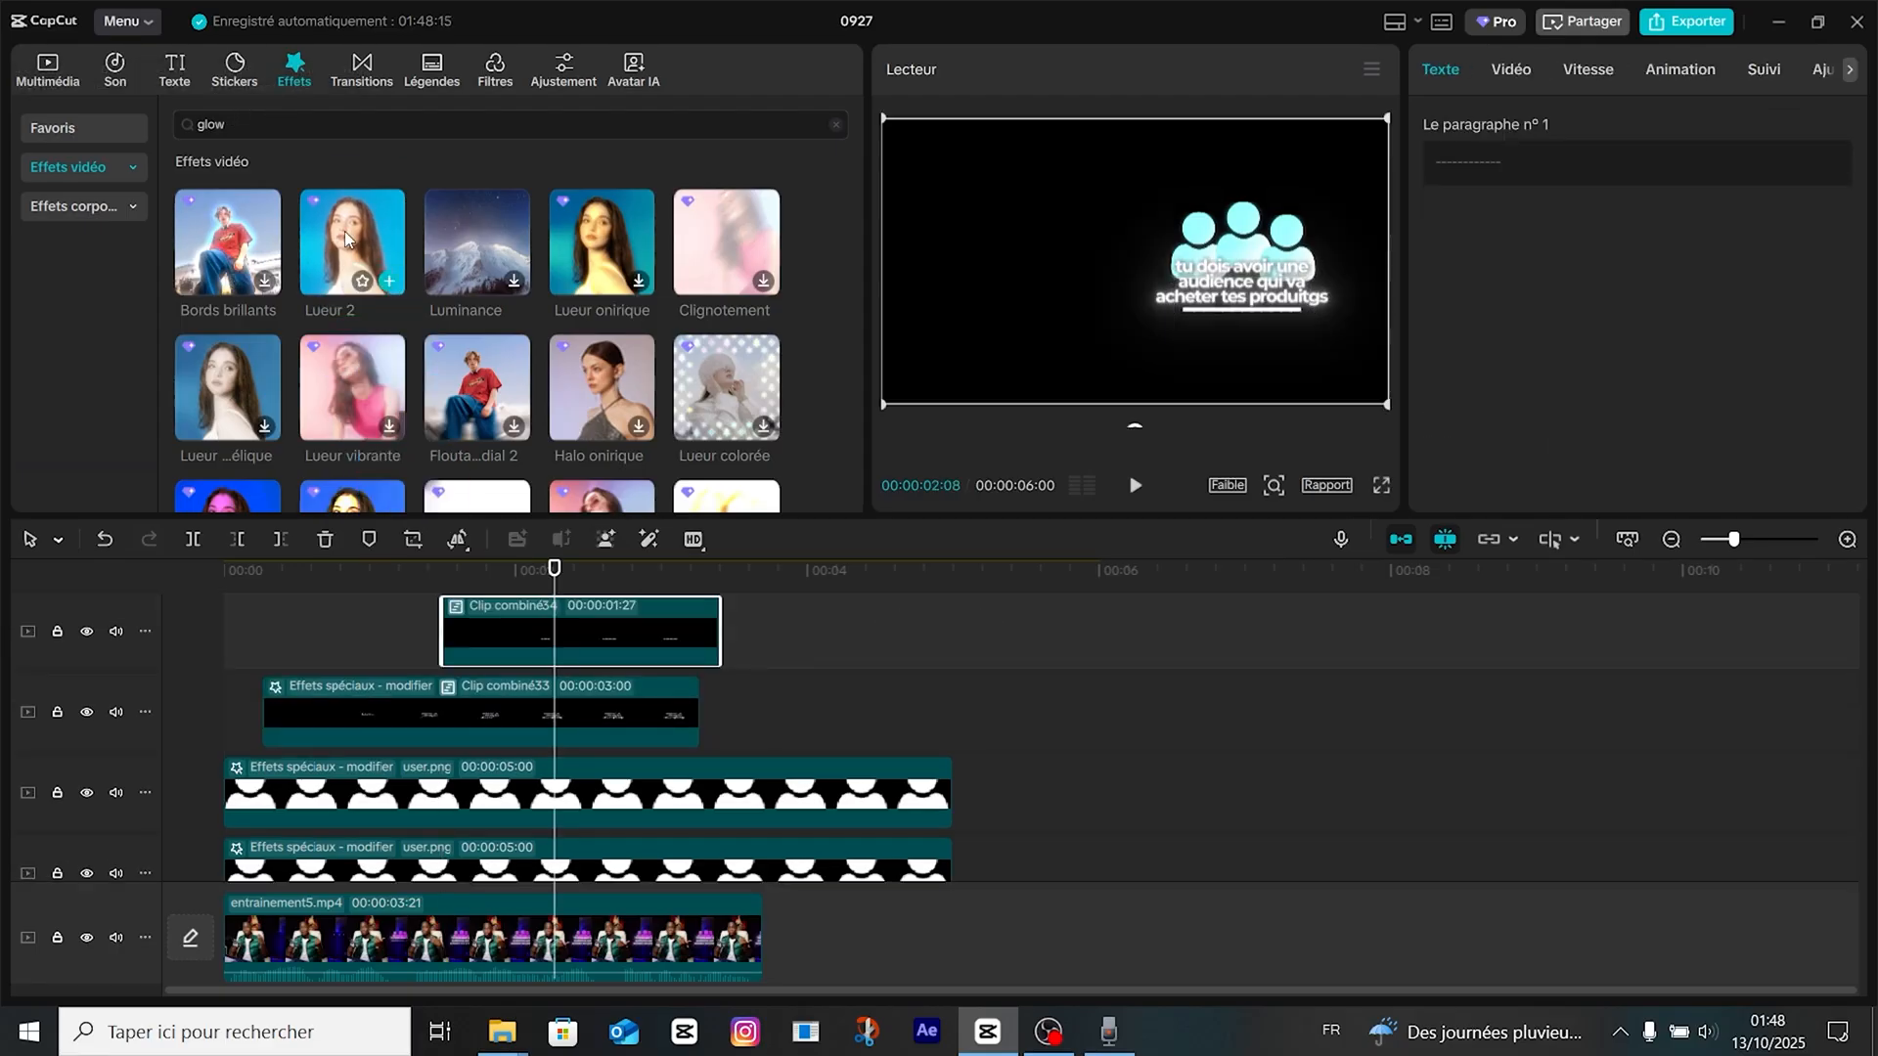
pyautogui.moveTo(352, 243); pyautogui.dragTo(509, 641)
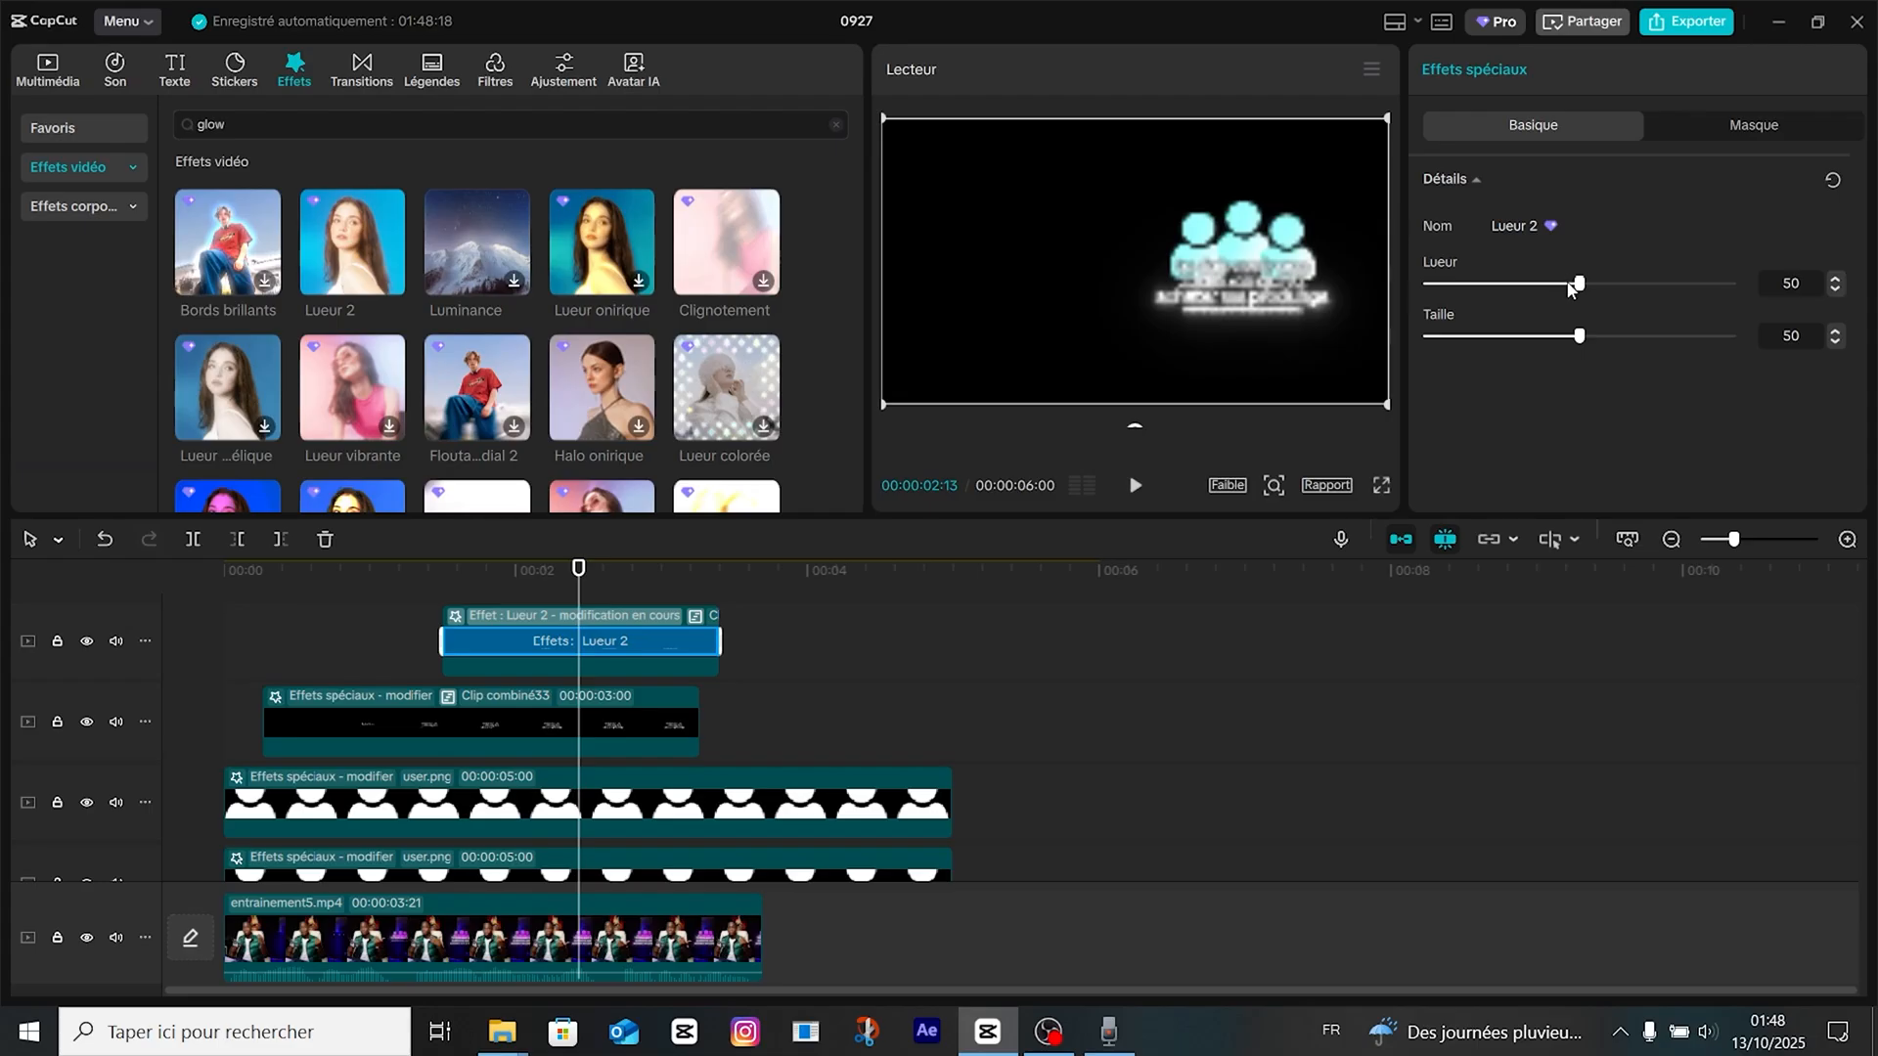
# Reduce the Lueur 2 glow on the underline and caption clips, with the caption's Lueur at 22 and Taille at 23.
pyautogui.moveTo(1568, 285); pyautogui.dragTo(1518, 342)
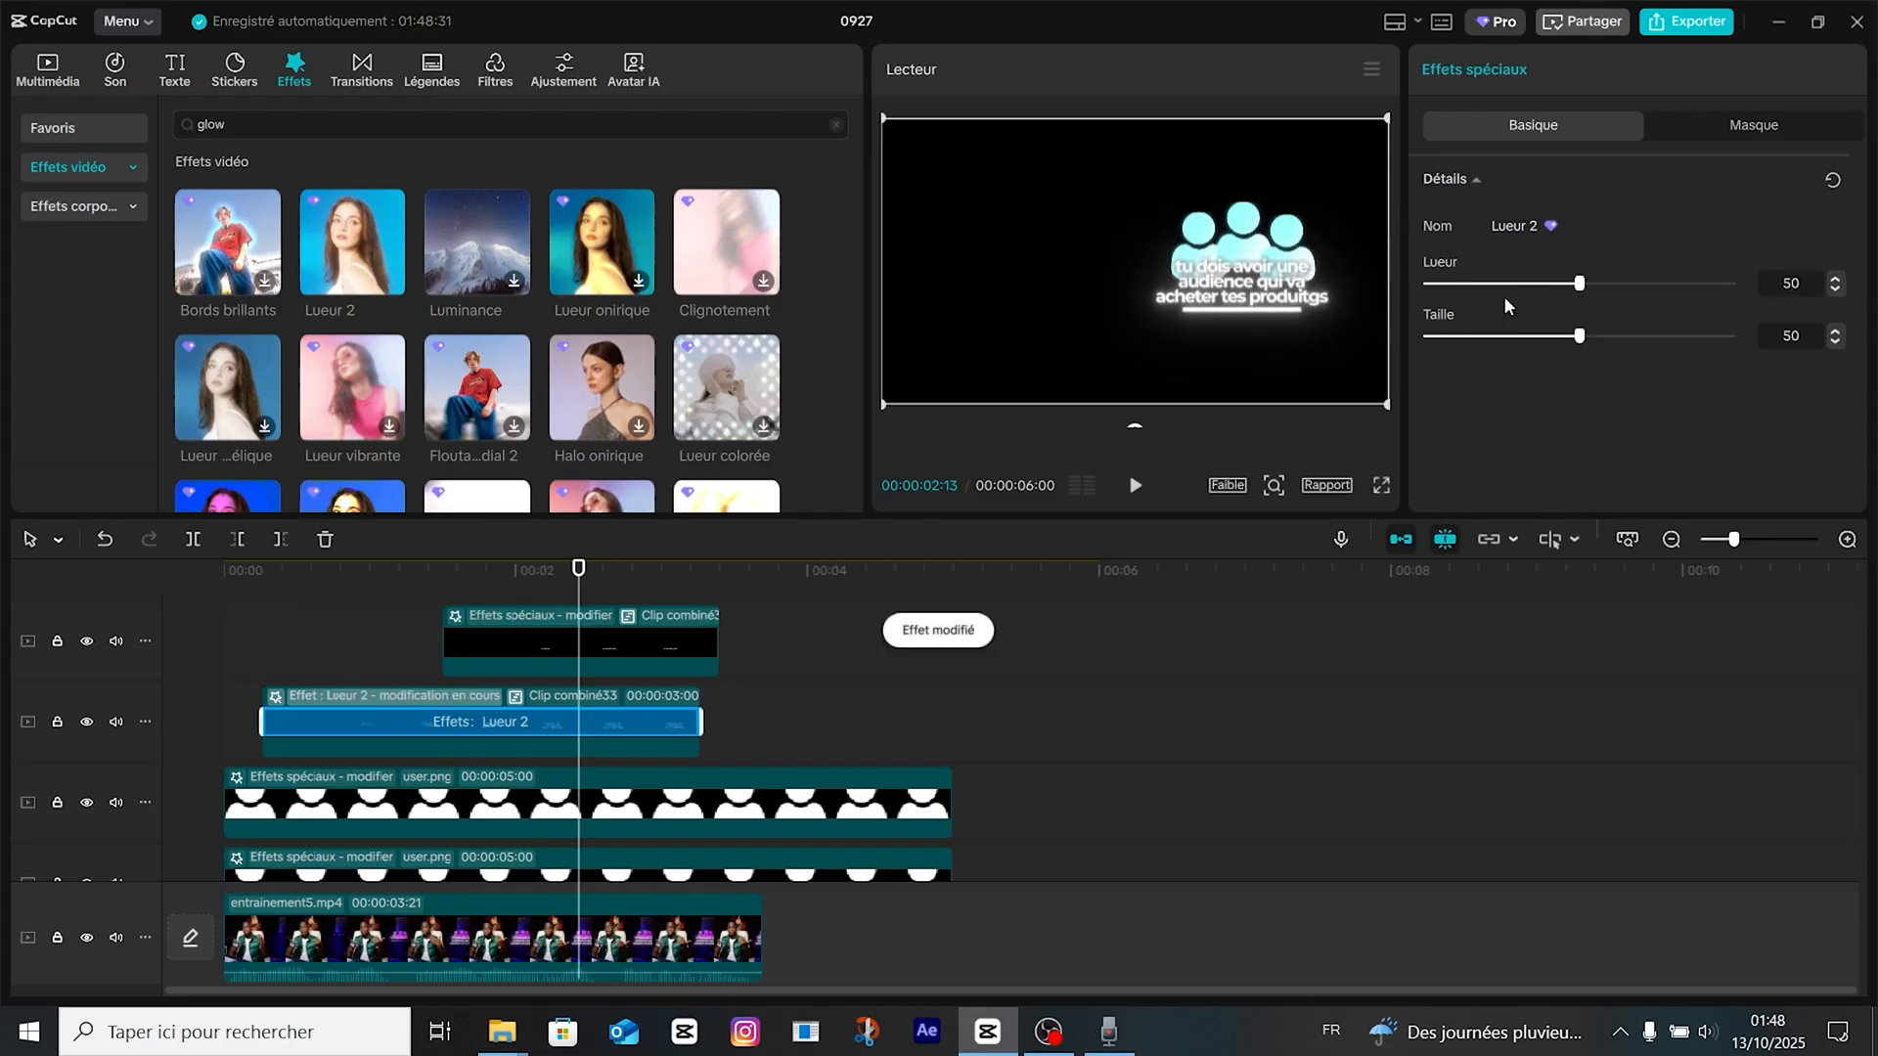
pyautogui.moveTo(1573, 284); pyautogui.dragTo(1497, 337)
pyautogui.moveTo(1512, 285); pyautogui.dragTo(1494, 286)
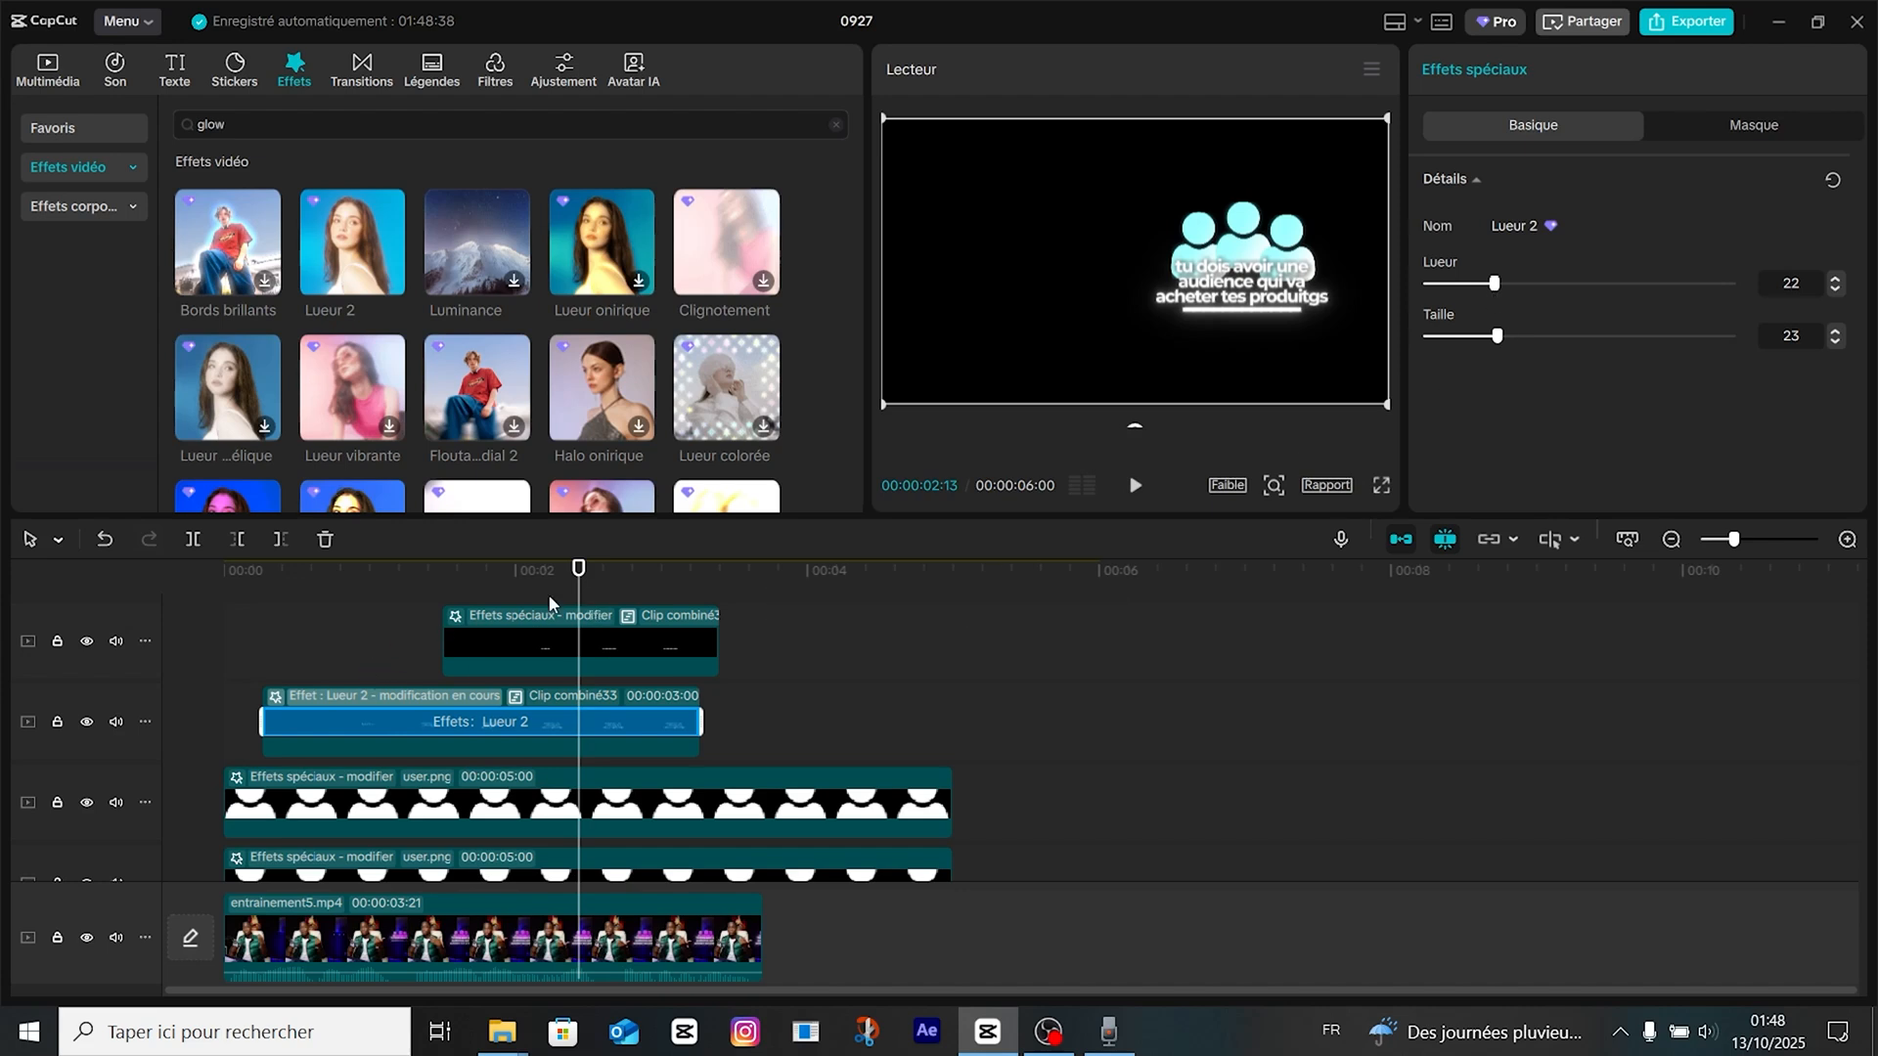
# Play the composition from the start to check the glowing caption, underline and user icons together.
pyautogui.click(445, 577)
pyautogui.moveTo(446, 571); pyautogui.dragTo(93, 648)
pyautogui.press('space')
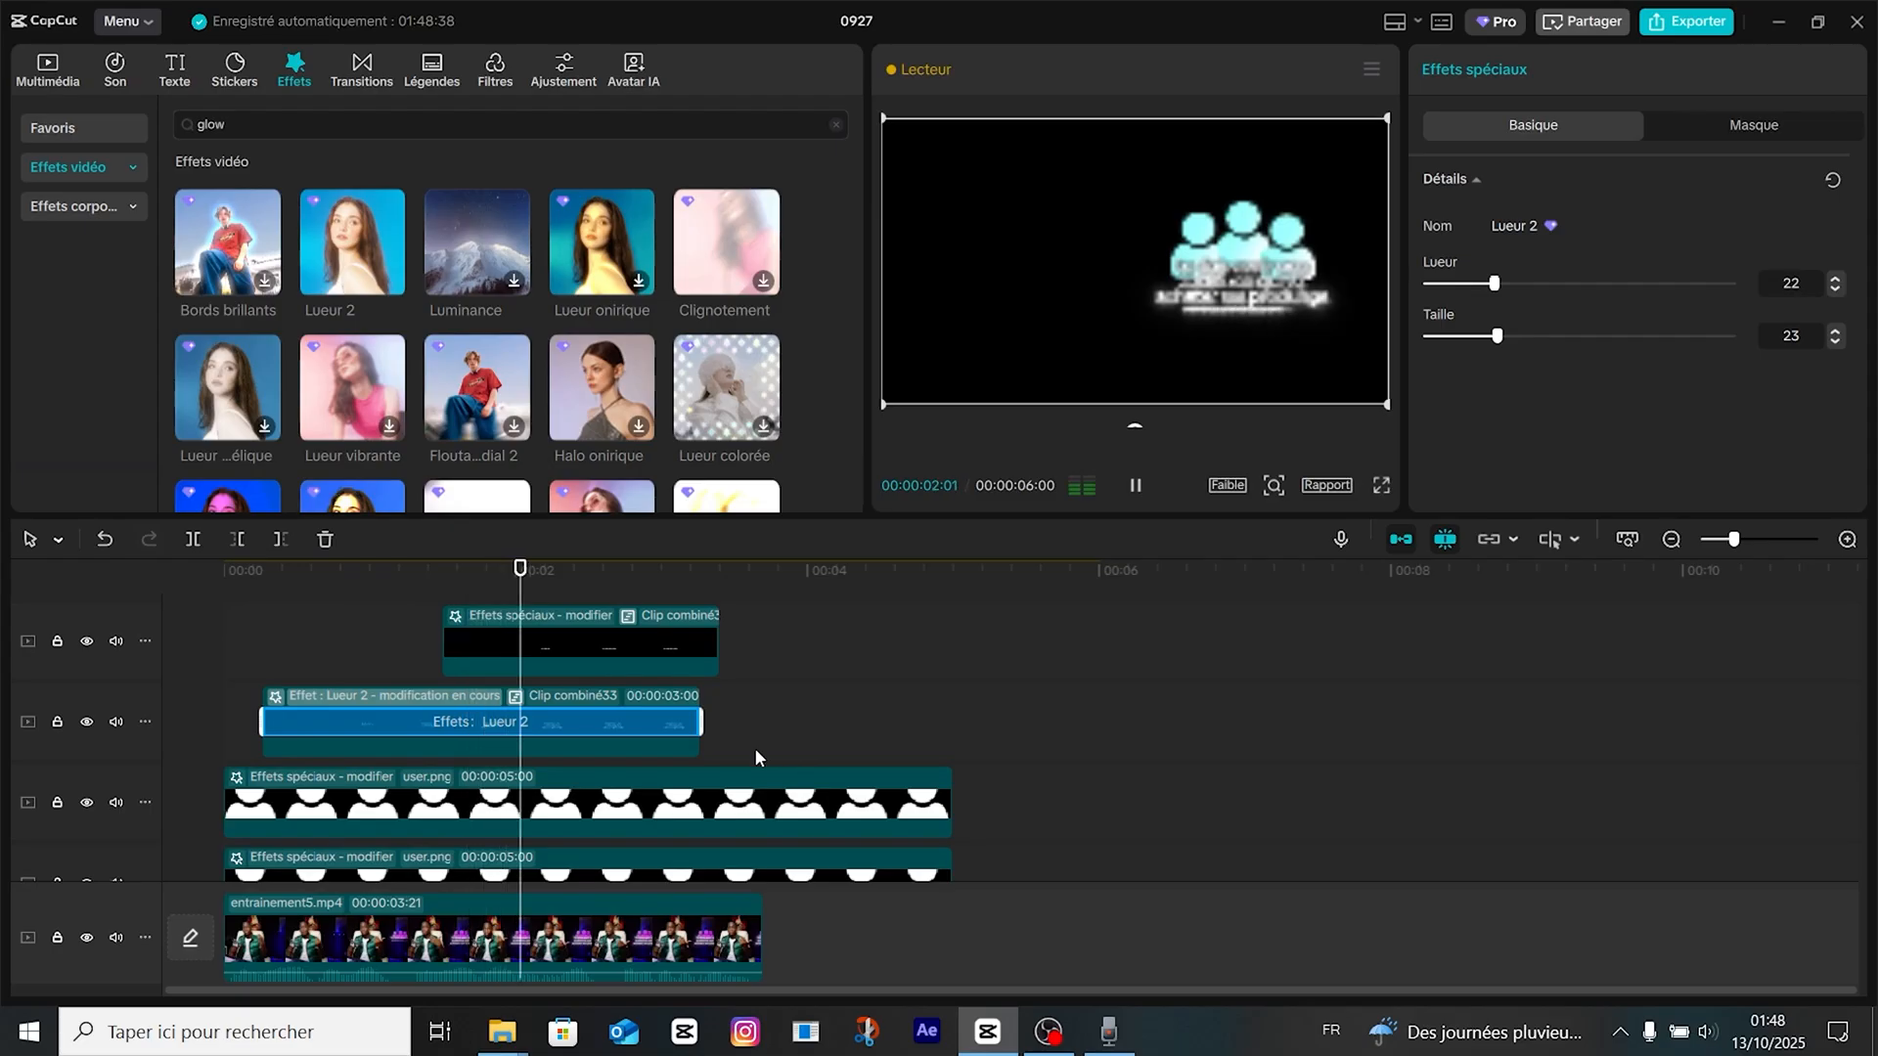
pyautogui.press('space')
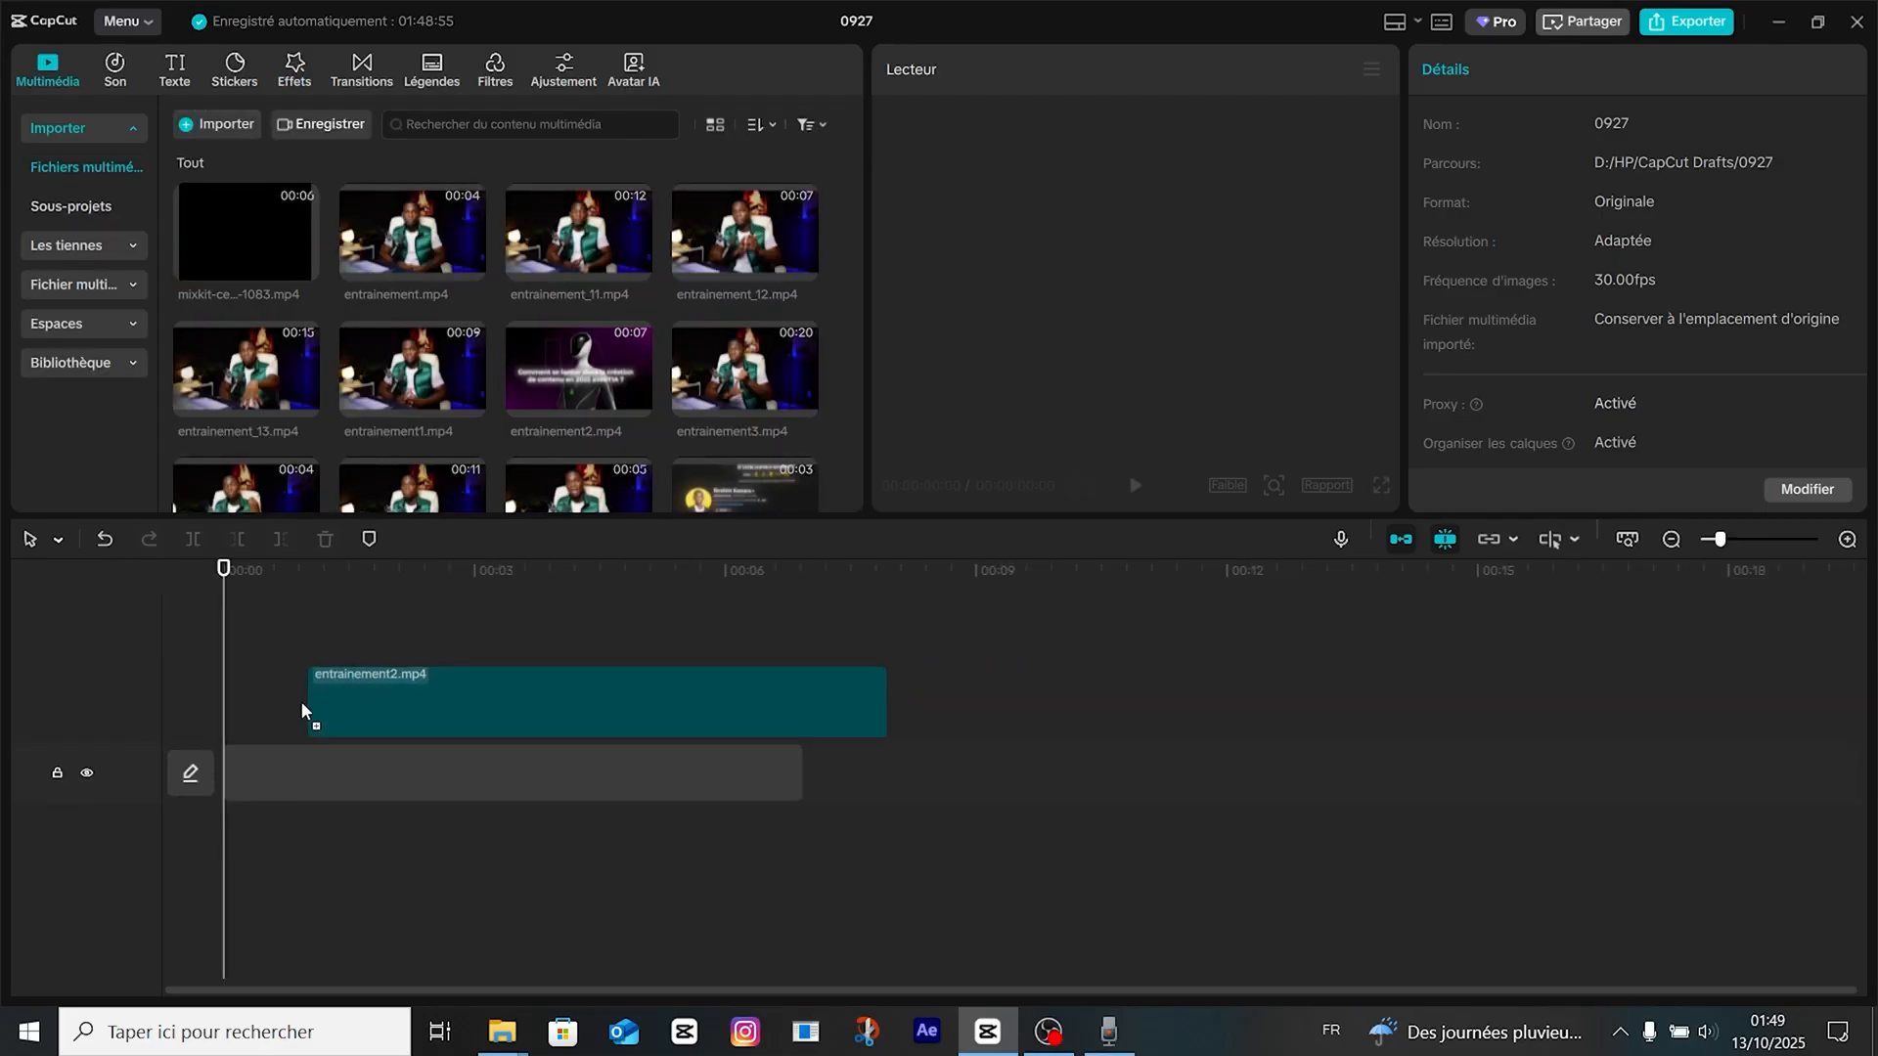
# Put entrainement2.mp4 on the empty timeline as reference and stack the purple studio background image above it, scaled to 164%.
pyautogui.moveTo(301, 704); pyautogui.dragTo(307, 707)
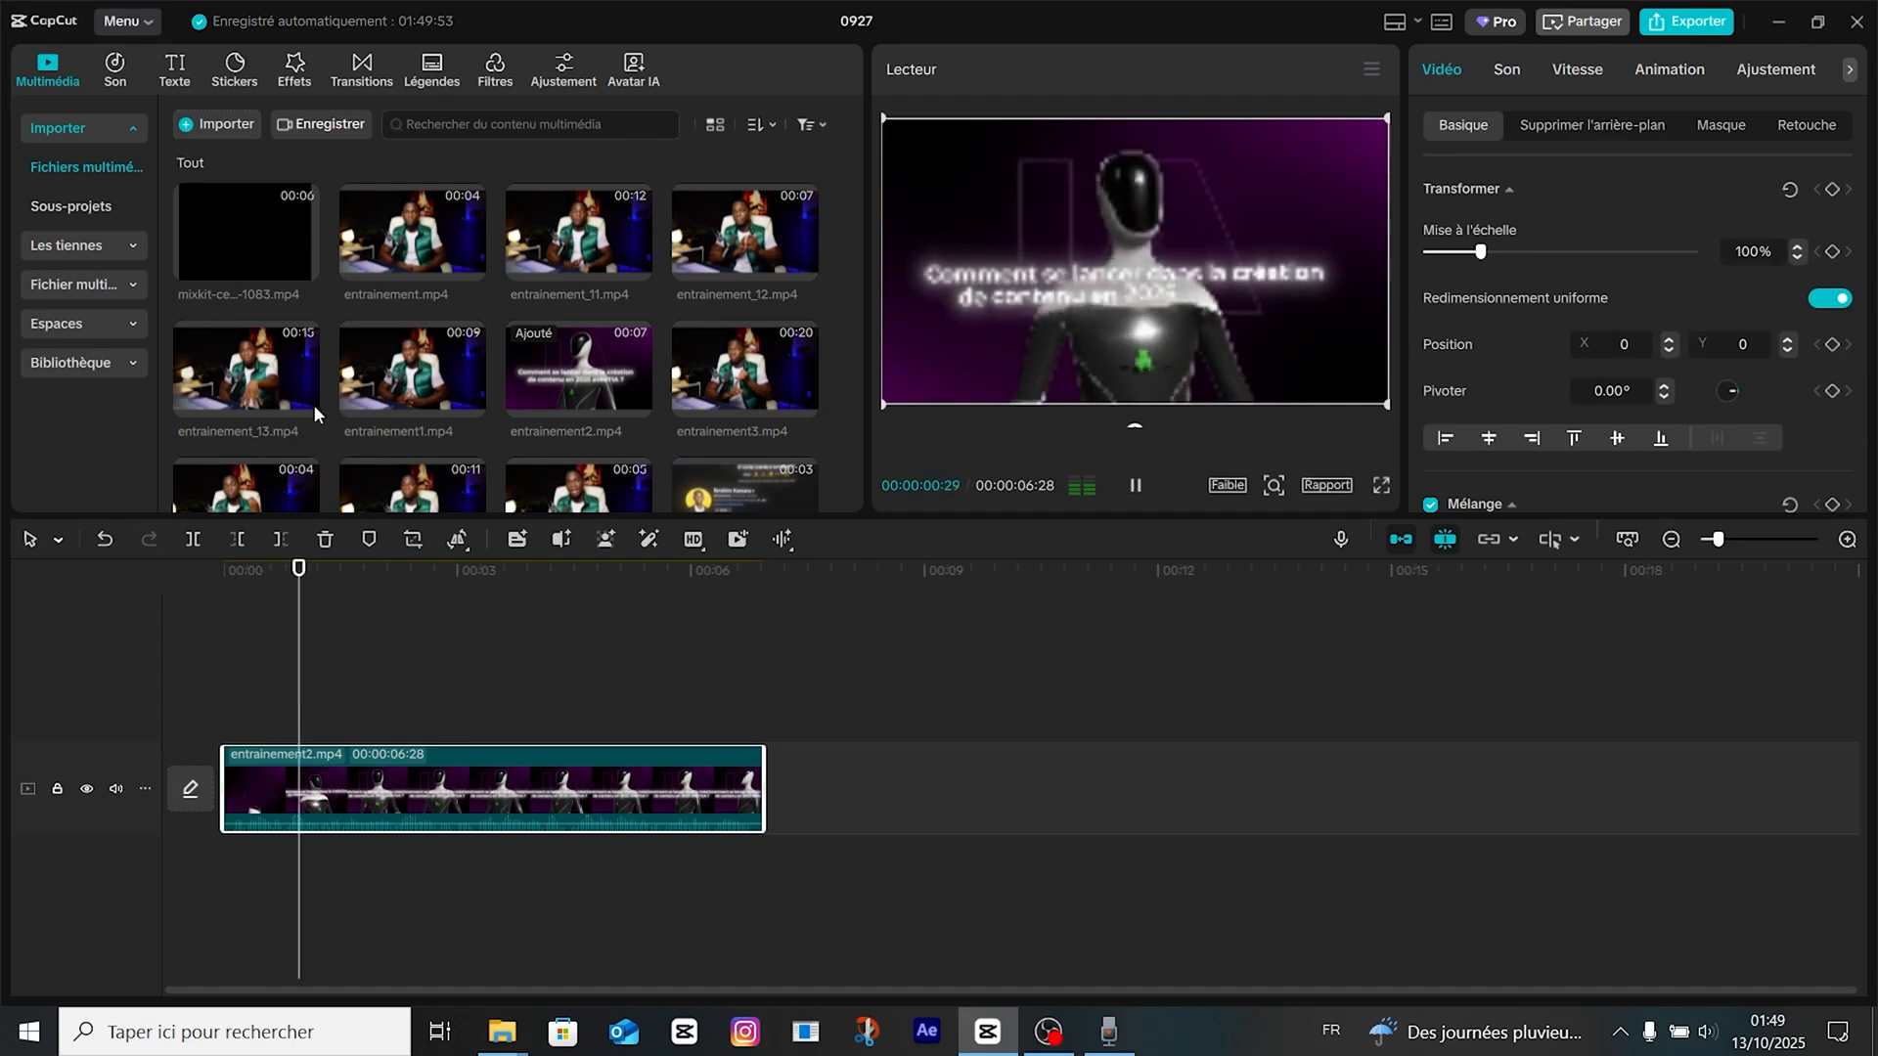
pyautogui.press('space')
pyautogui.scroll(-12, 651, 407)
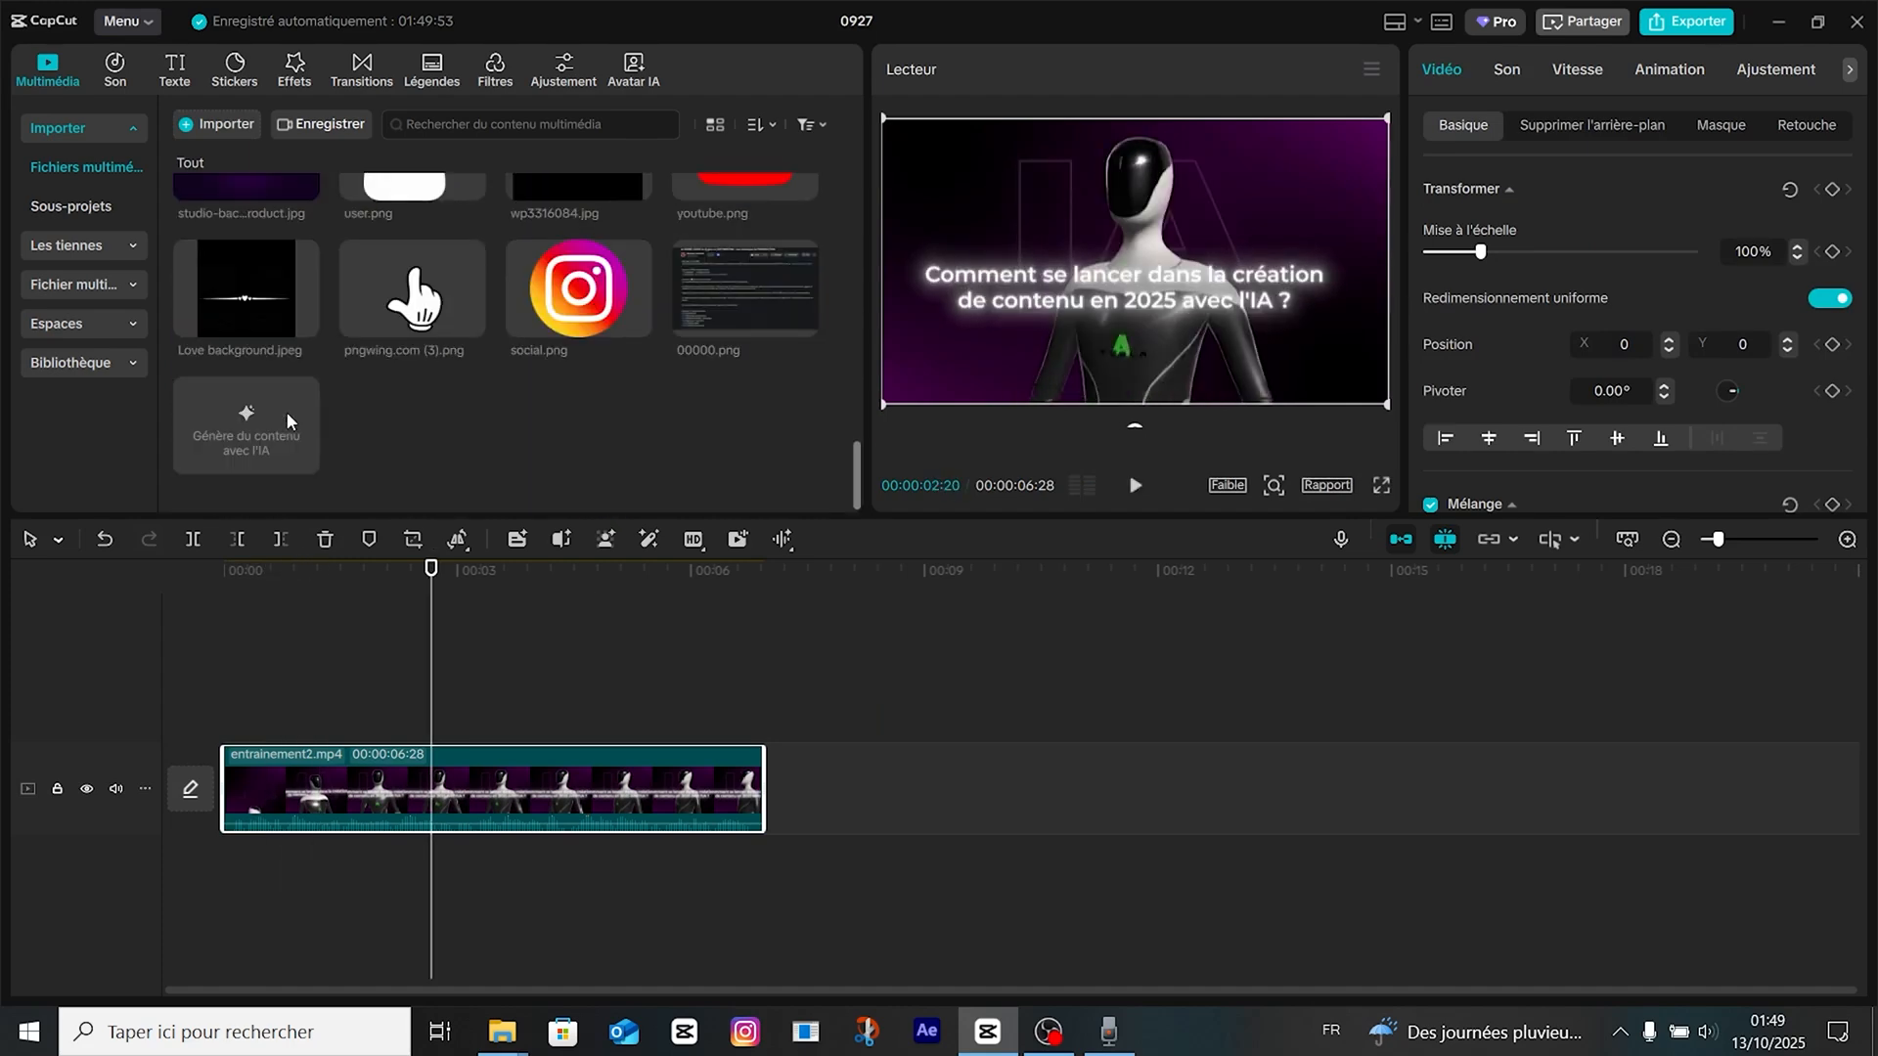
pyautogui.scroll(3, 285, 421)
pyautogui.moveTo(265, 352); pyautogui.dragTo(782, 675)
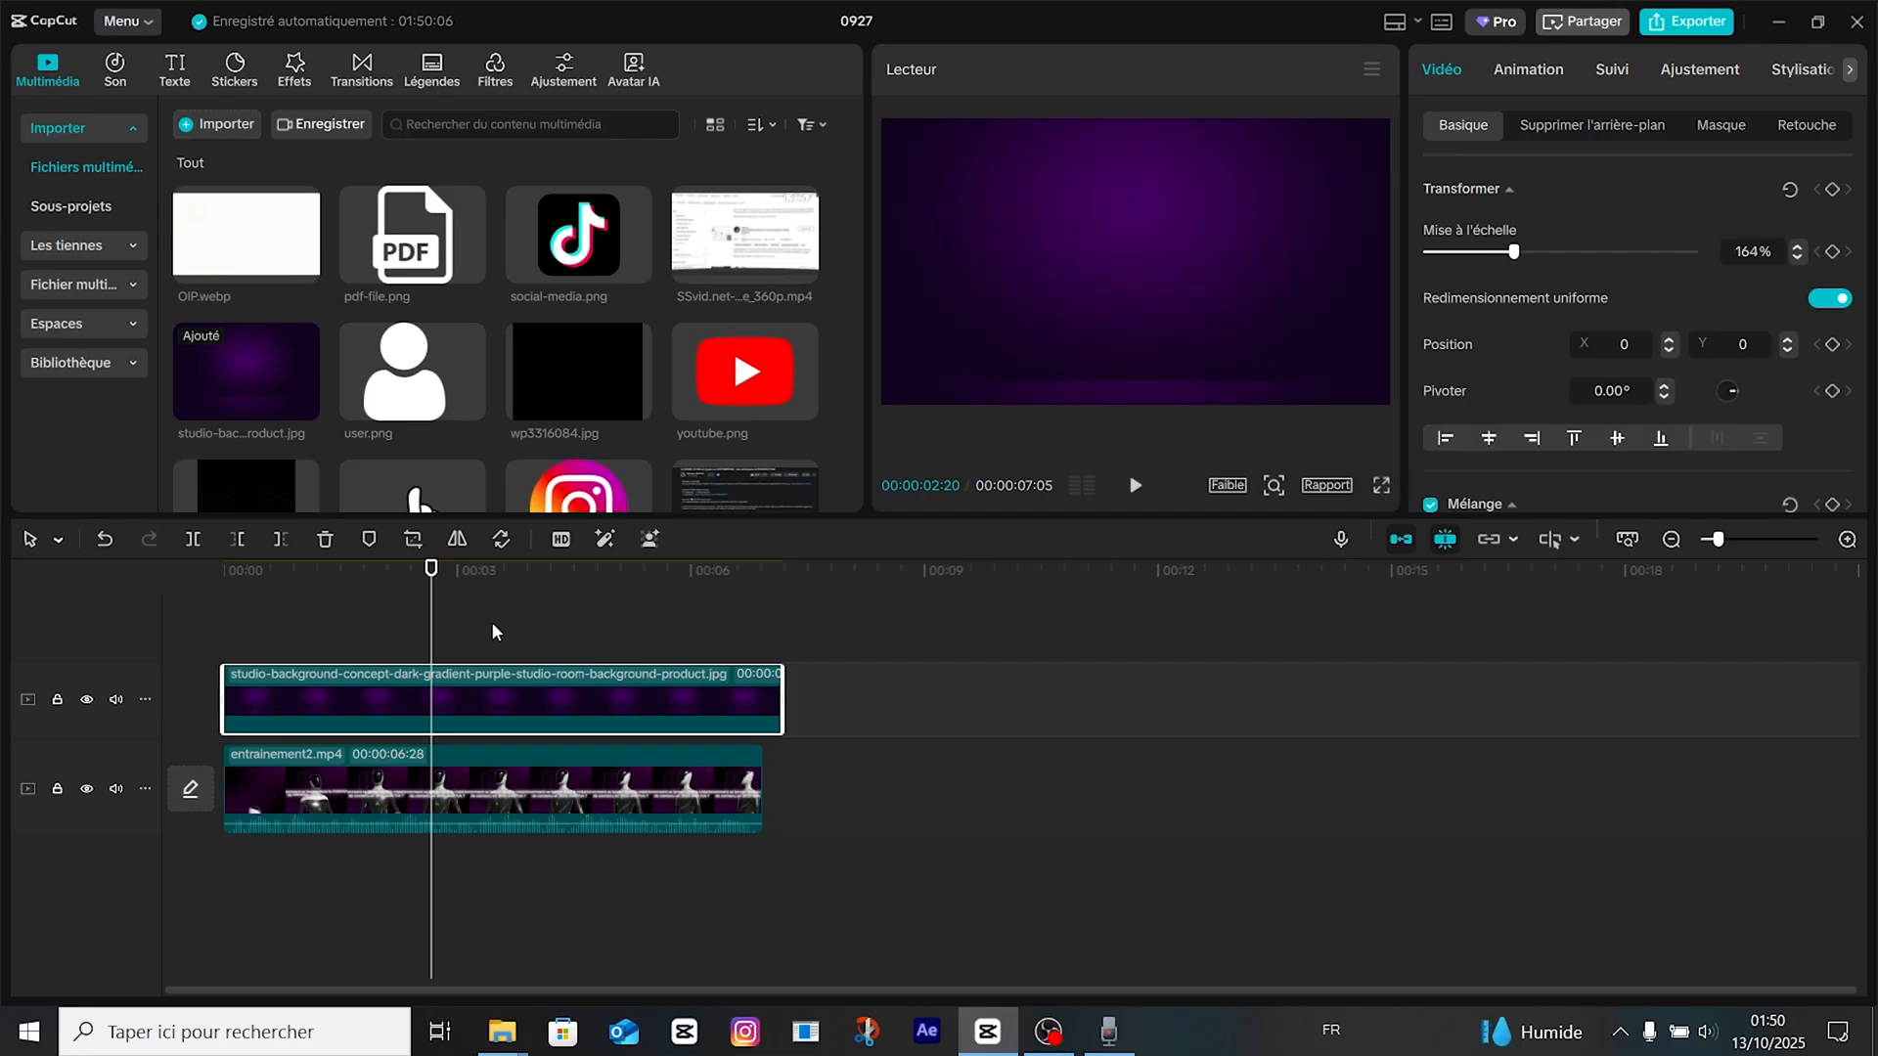
# Add a default text clip spanning the purple background's duration and make it read "IA" in uppercase.
pyautogui.click(180, 69)
pyautogui.moveTo(225, 161); pyautogui.dragTo(418, 668)
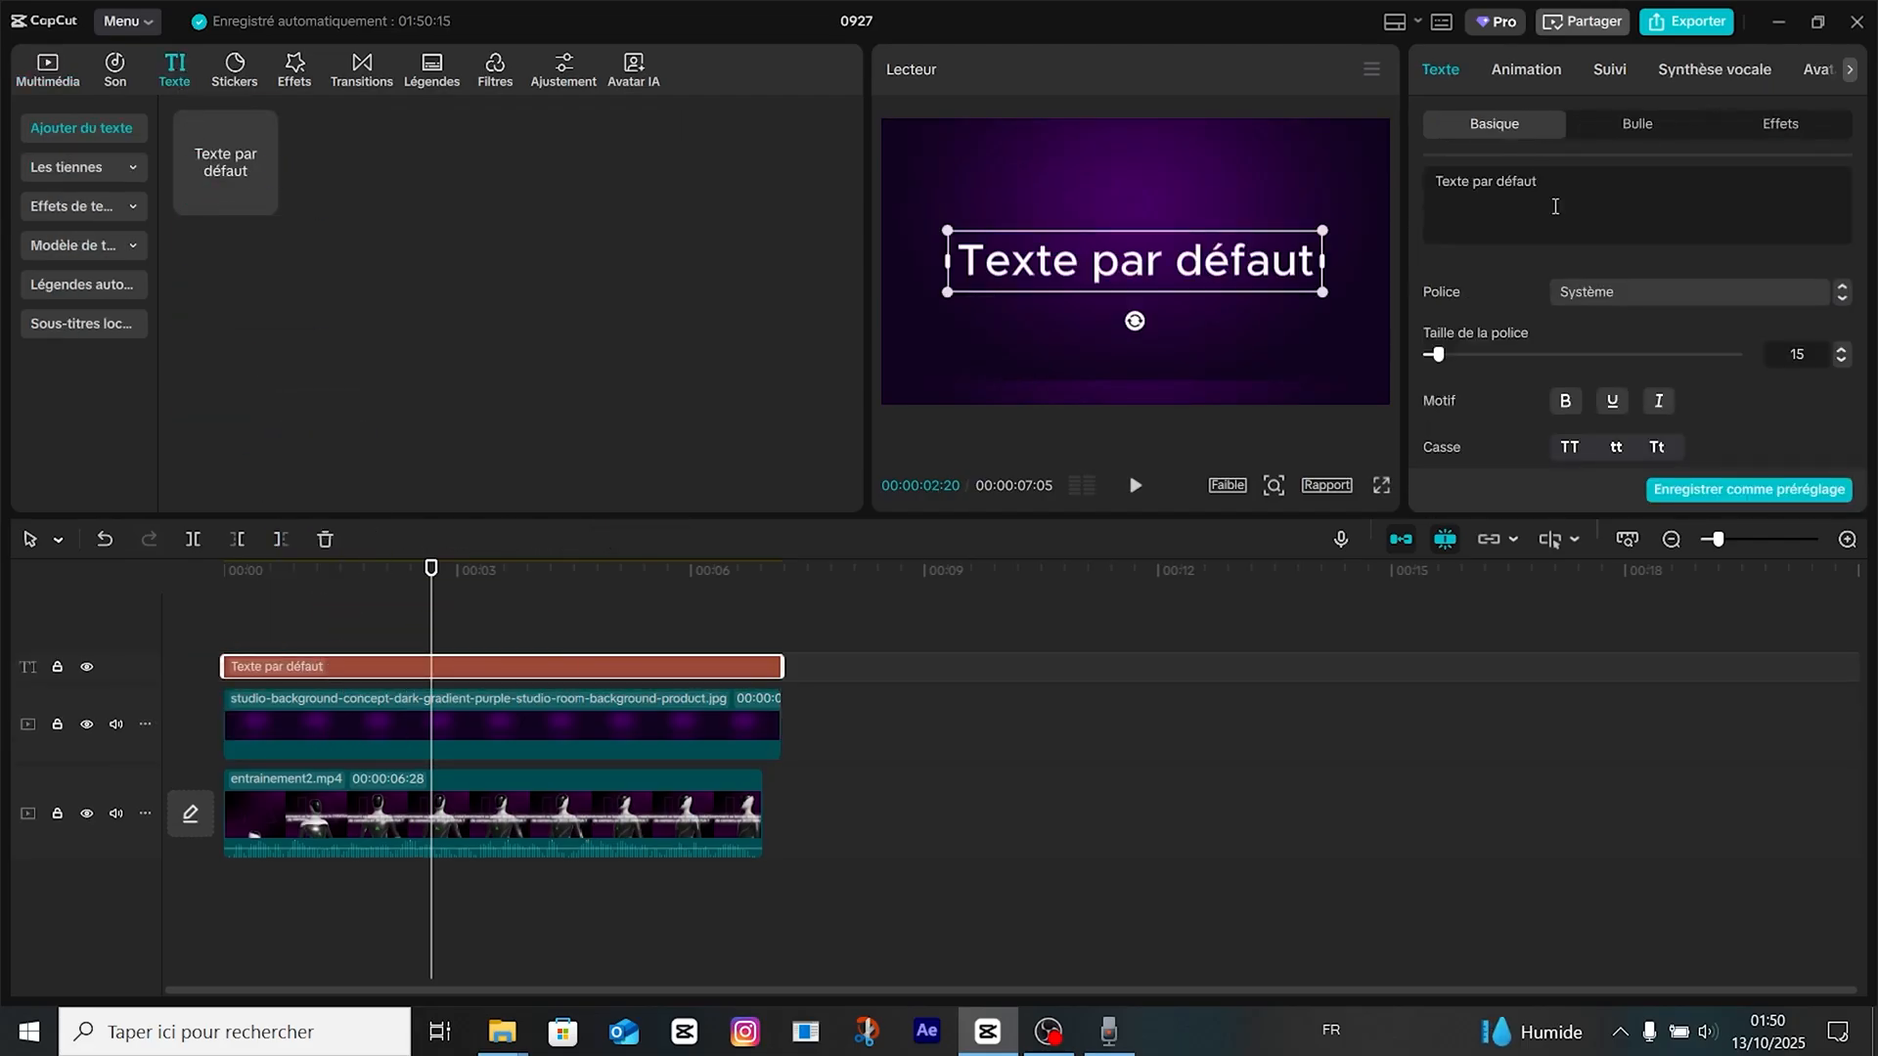
pyautogui.tripleClick(1555, 206)
pyautogui.write('ia')
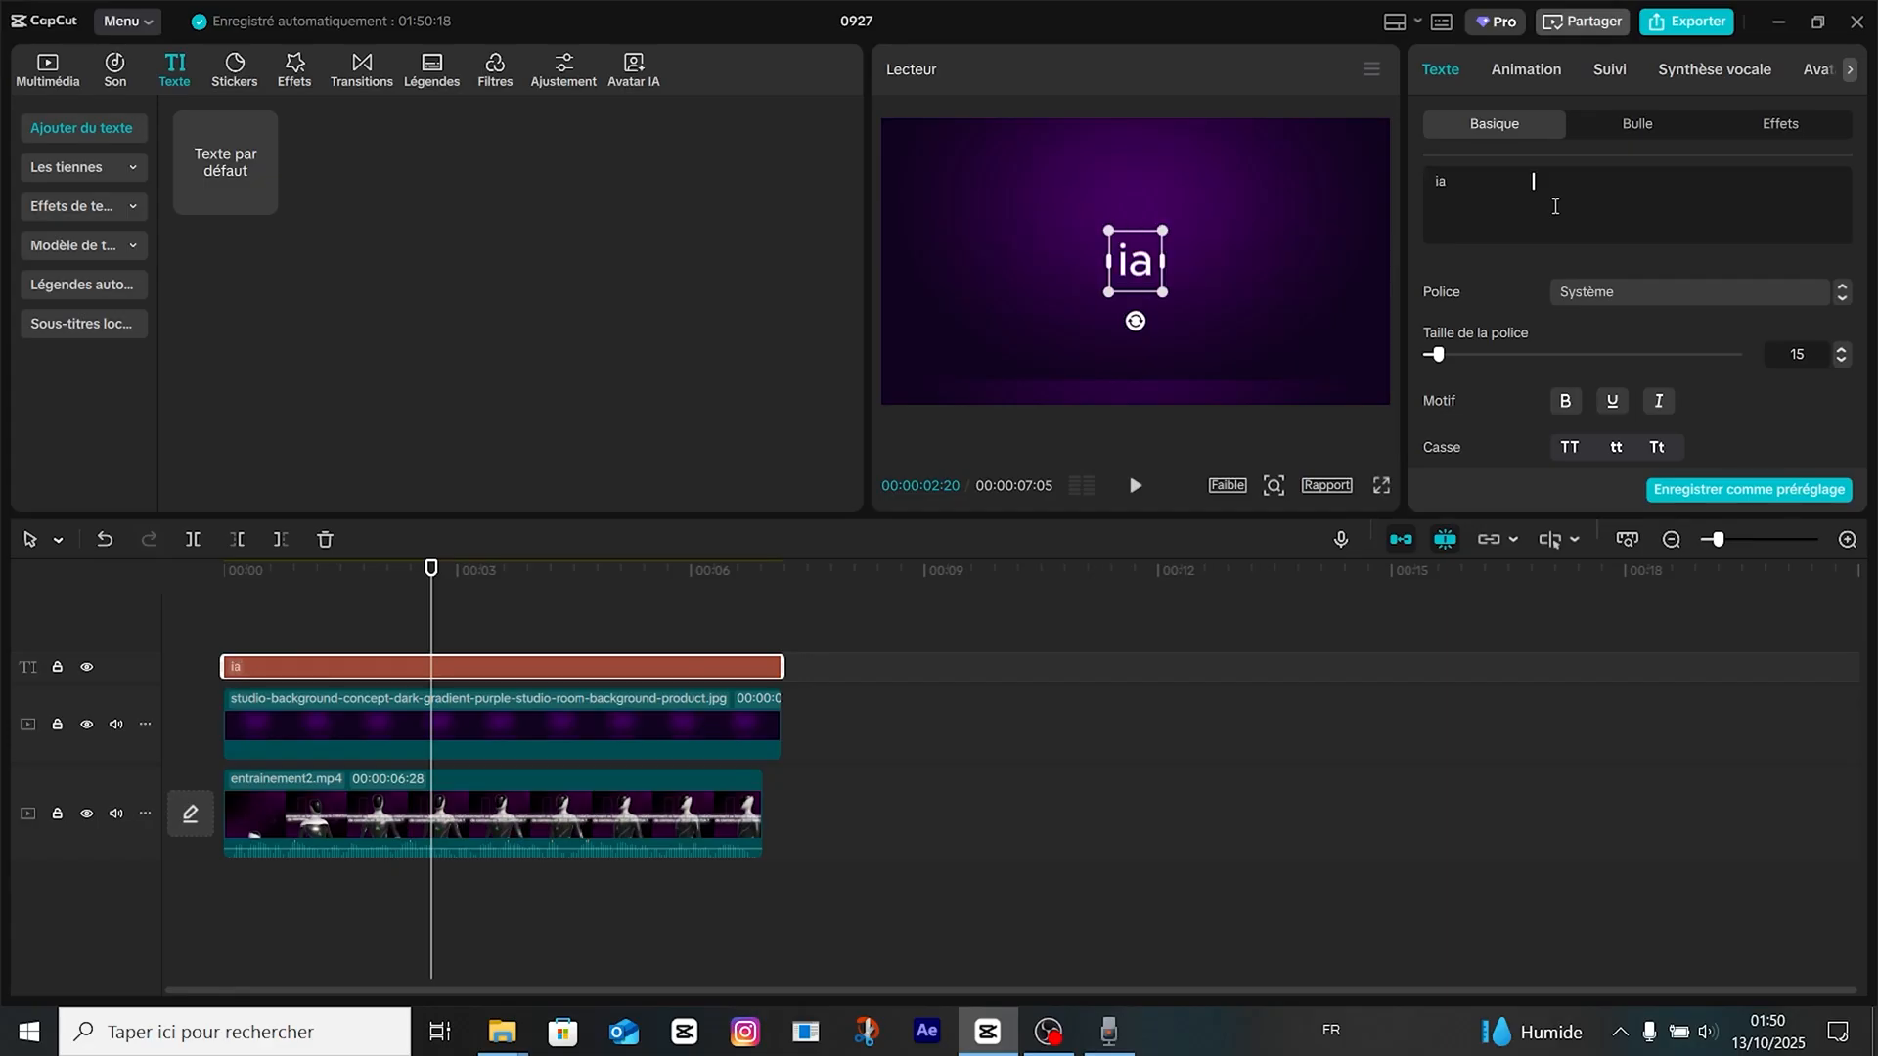
pyautogui.click(1570, 447)
# Set the IA text's font to Montserrat and enlarge it to fill the centre of the frame.
pyautogui.click(1645, 291)
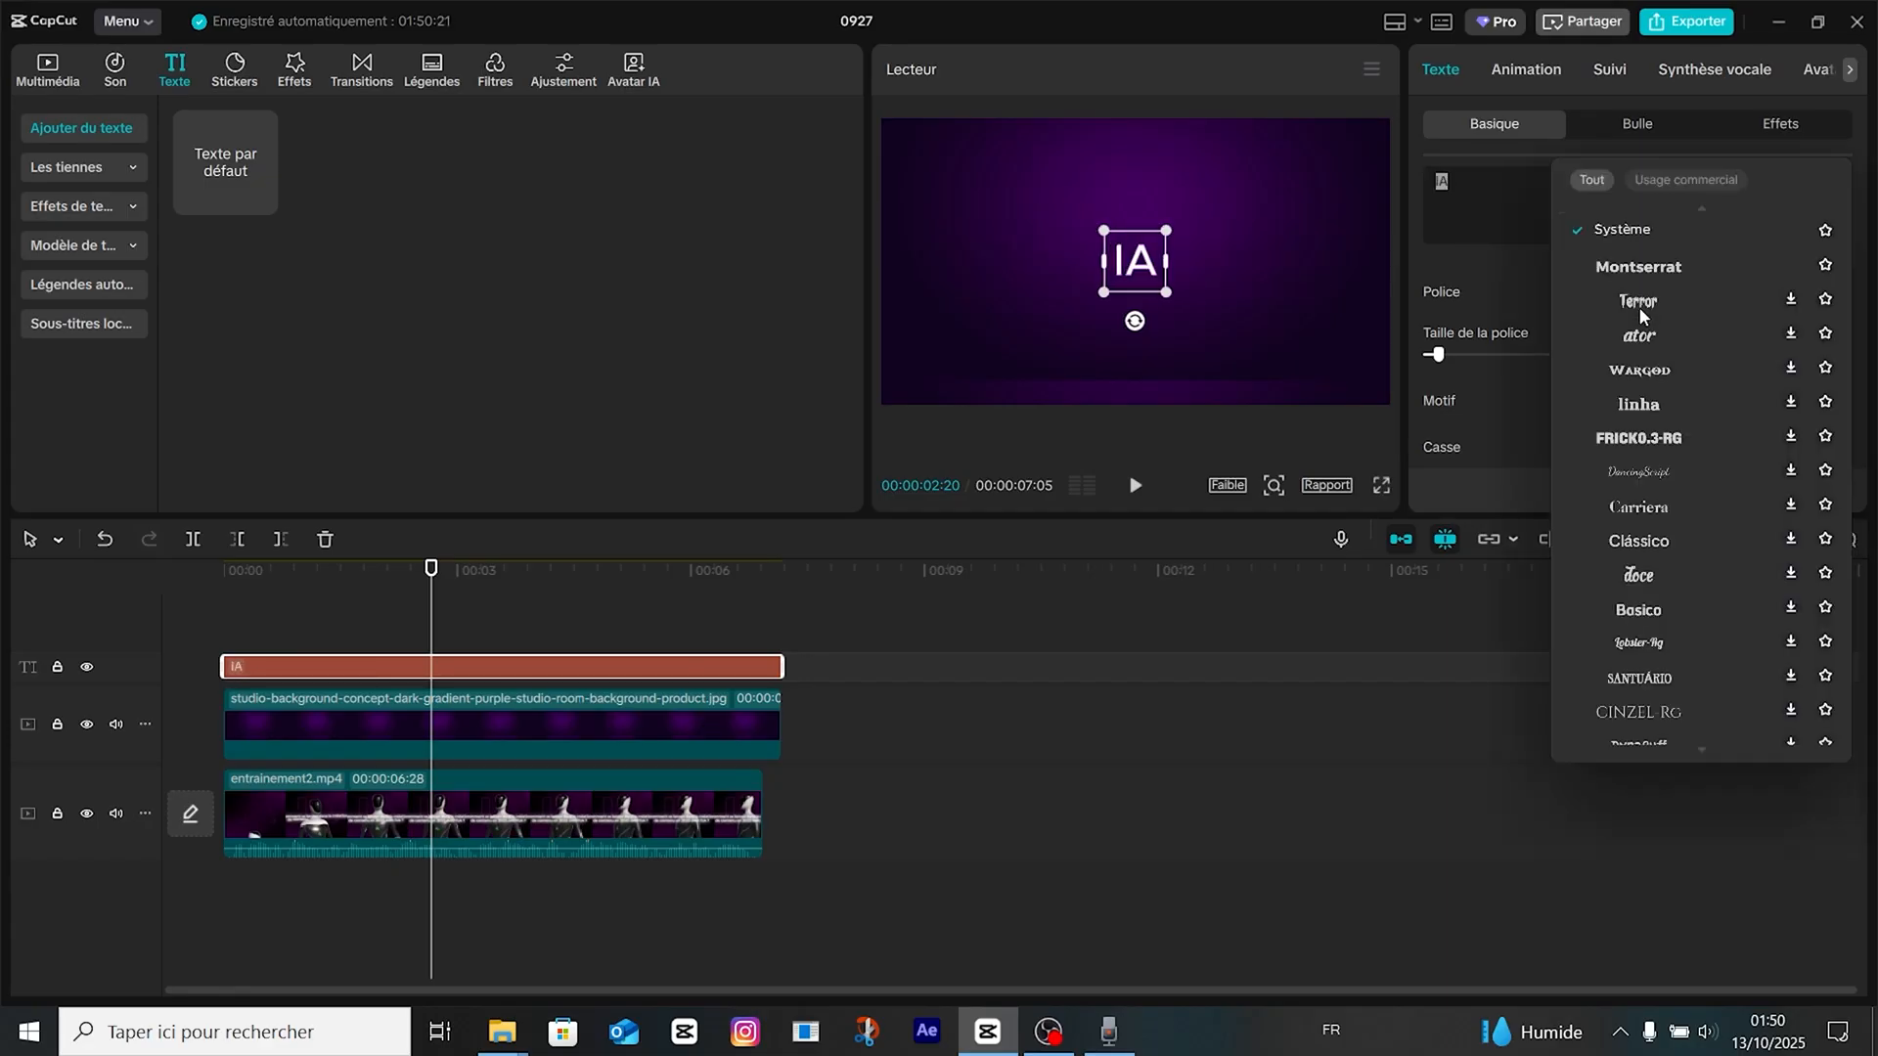
pyautogui.click(1471, 280)
pyautogui.moveTo(1169, 294); pyautogui.dragTo(1279, 416)
# Change the IA text's fill colour to bright green.
pyautogui.scroll(-2, 1599, 372)
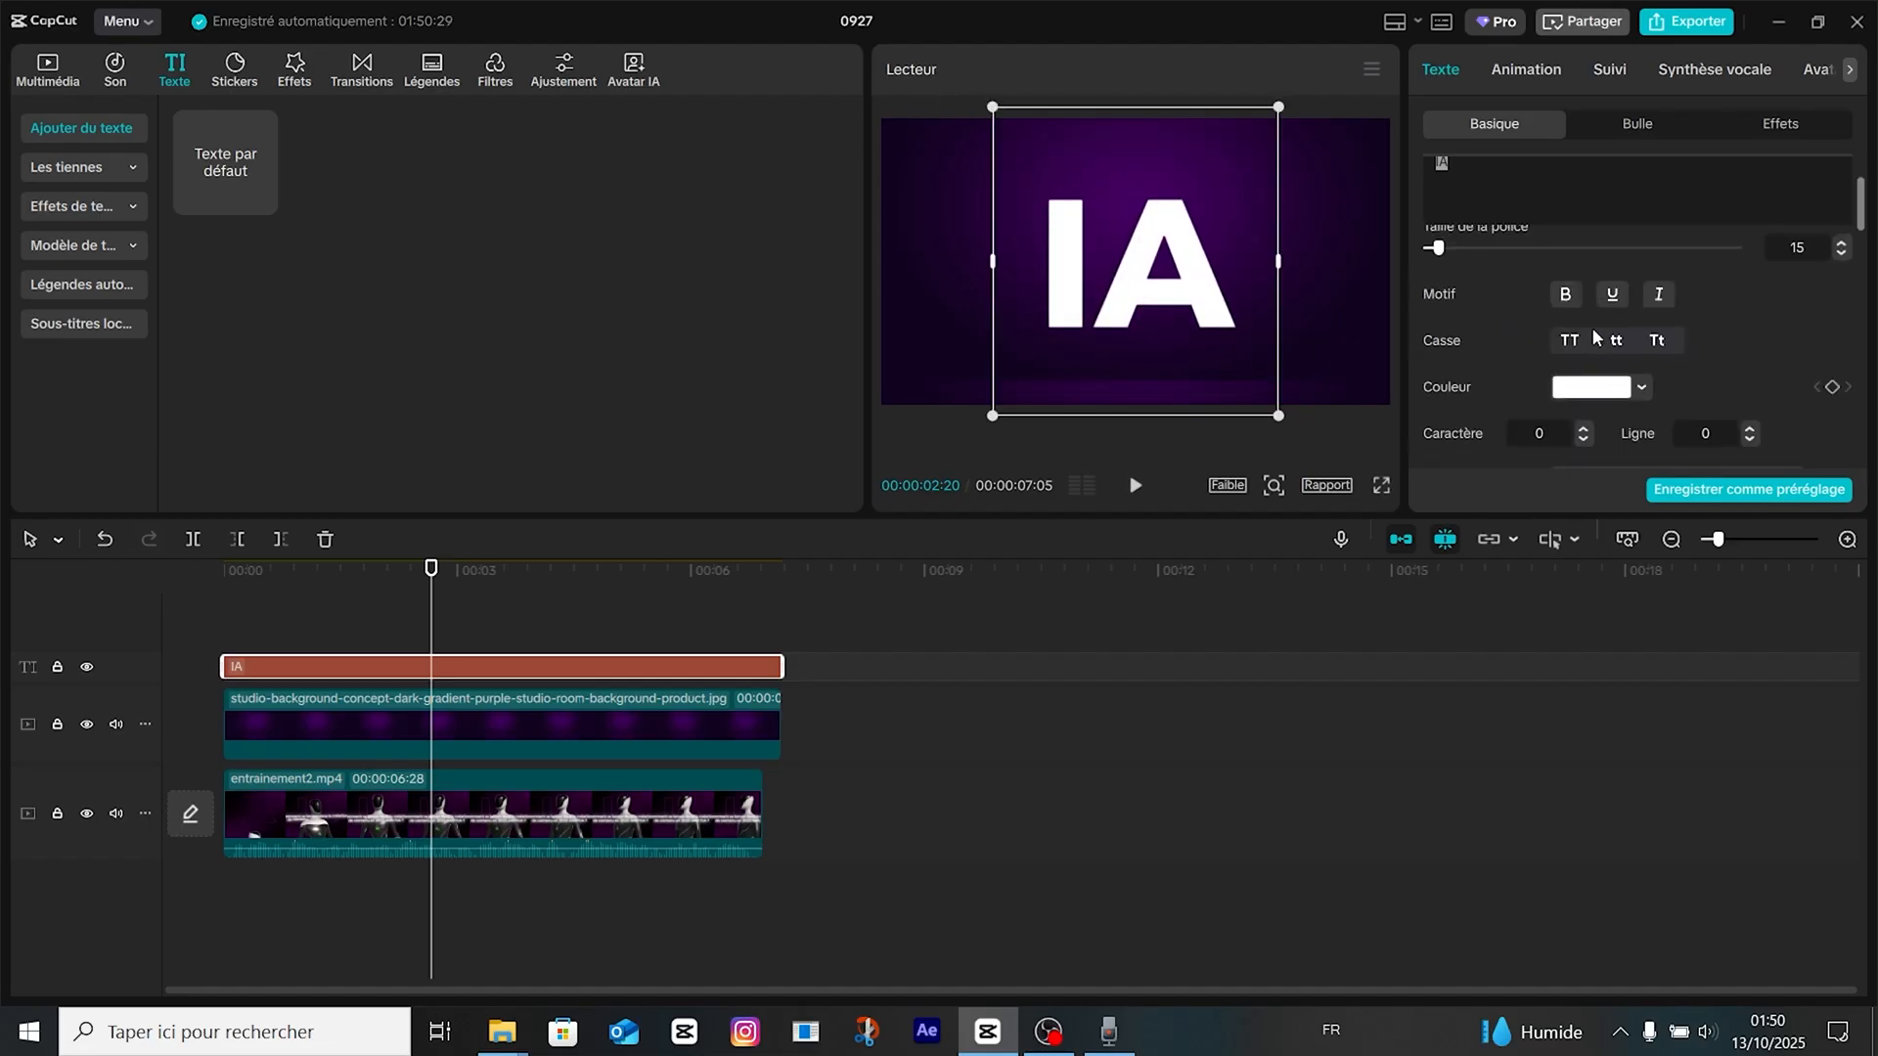
pyautogui.click(1594, 386)
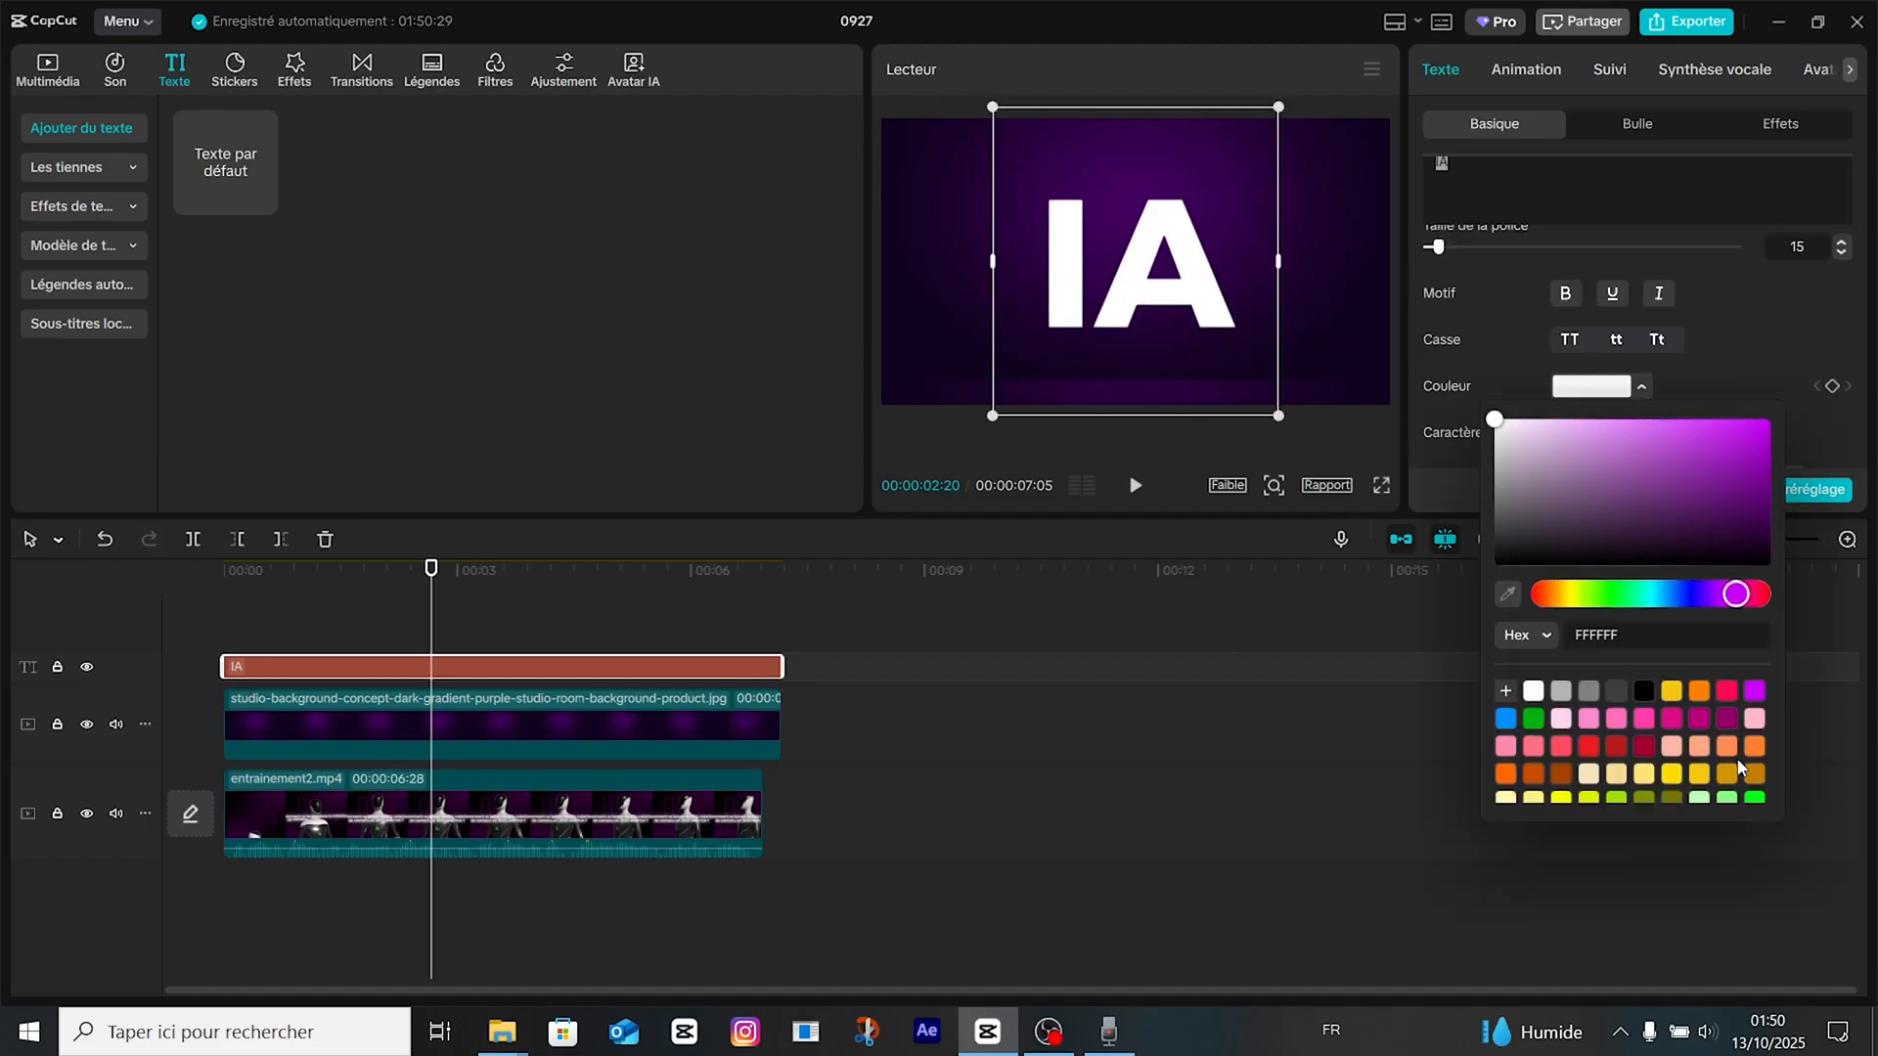
pyautogui.click(1755, 799)
pyautogui.click(1639, 388)
# Enable a white stroke (Trait) on the IA text and reduce its thickness to a thin outline.
pyautogui.scroll(-2, 1526, 381)
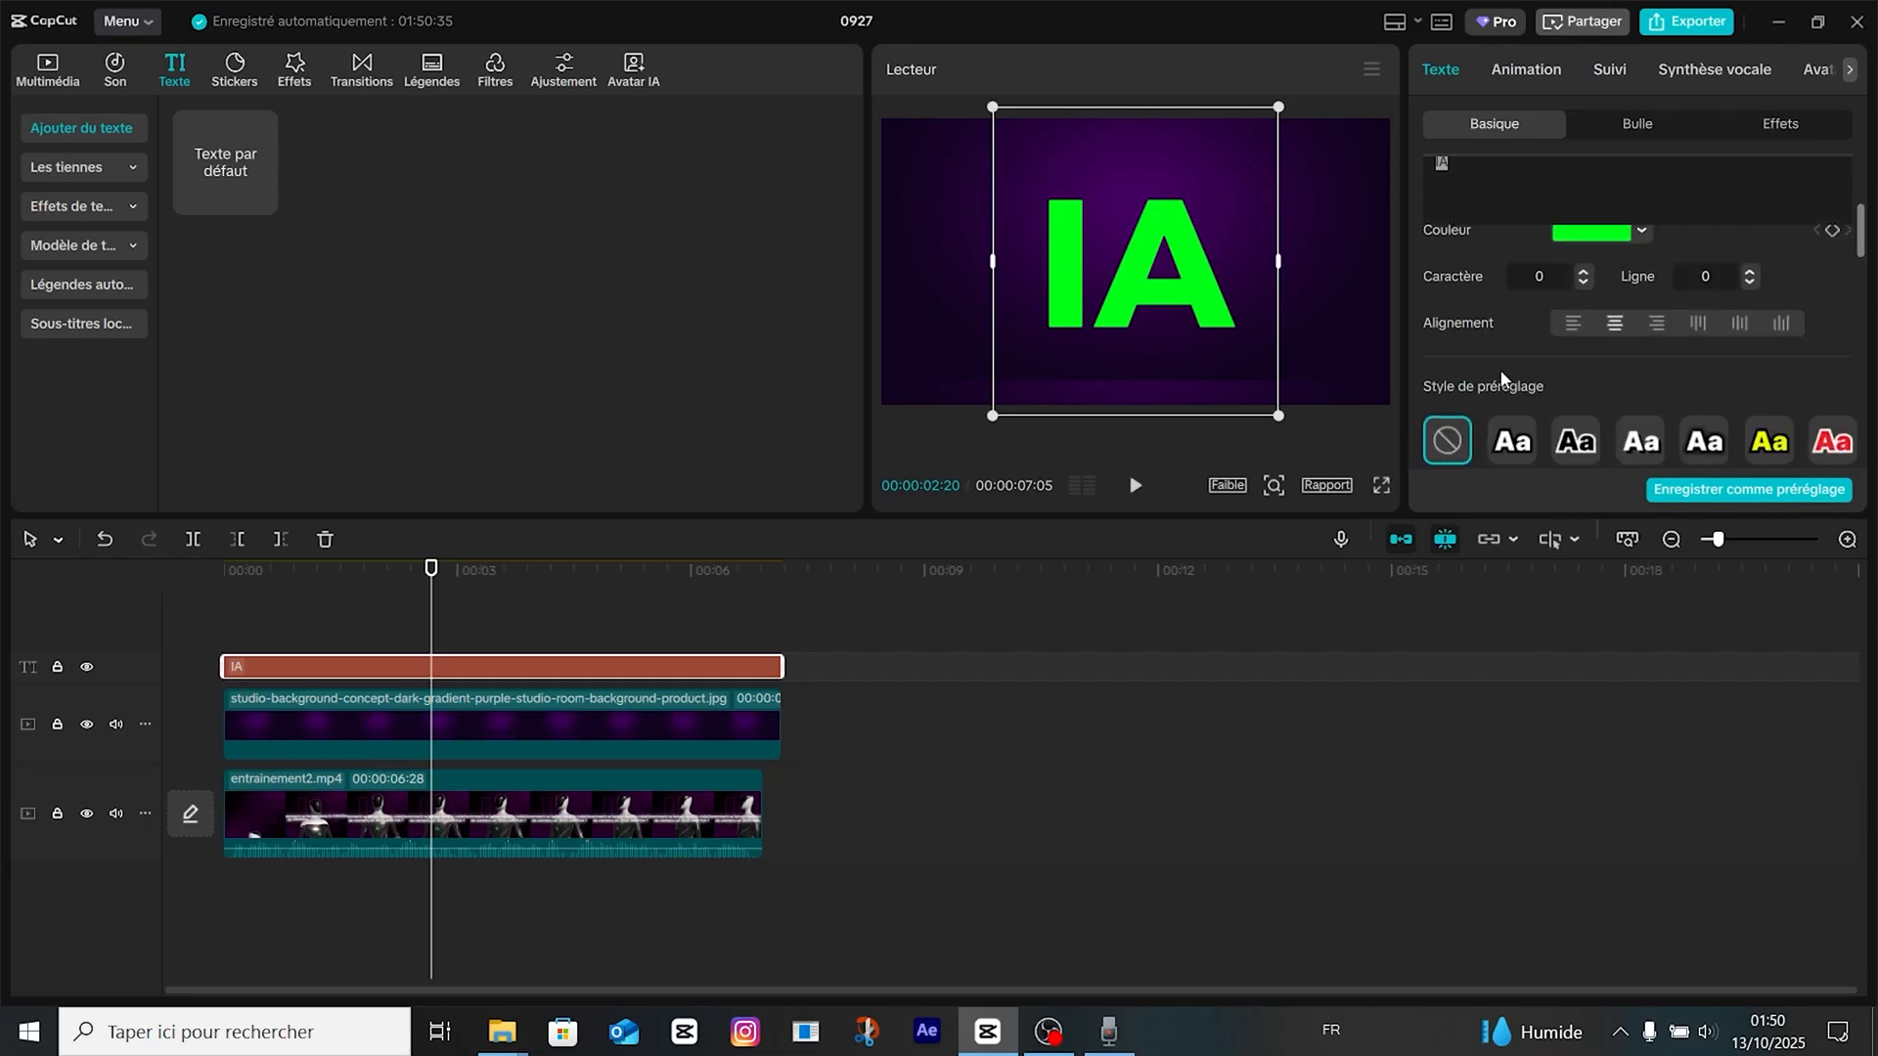
pyautogui.scroll(-5, 1503, 378)
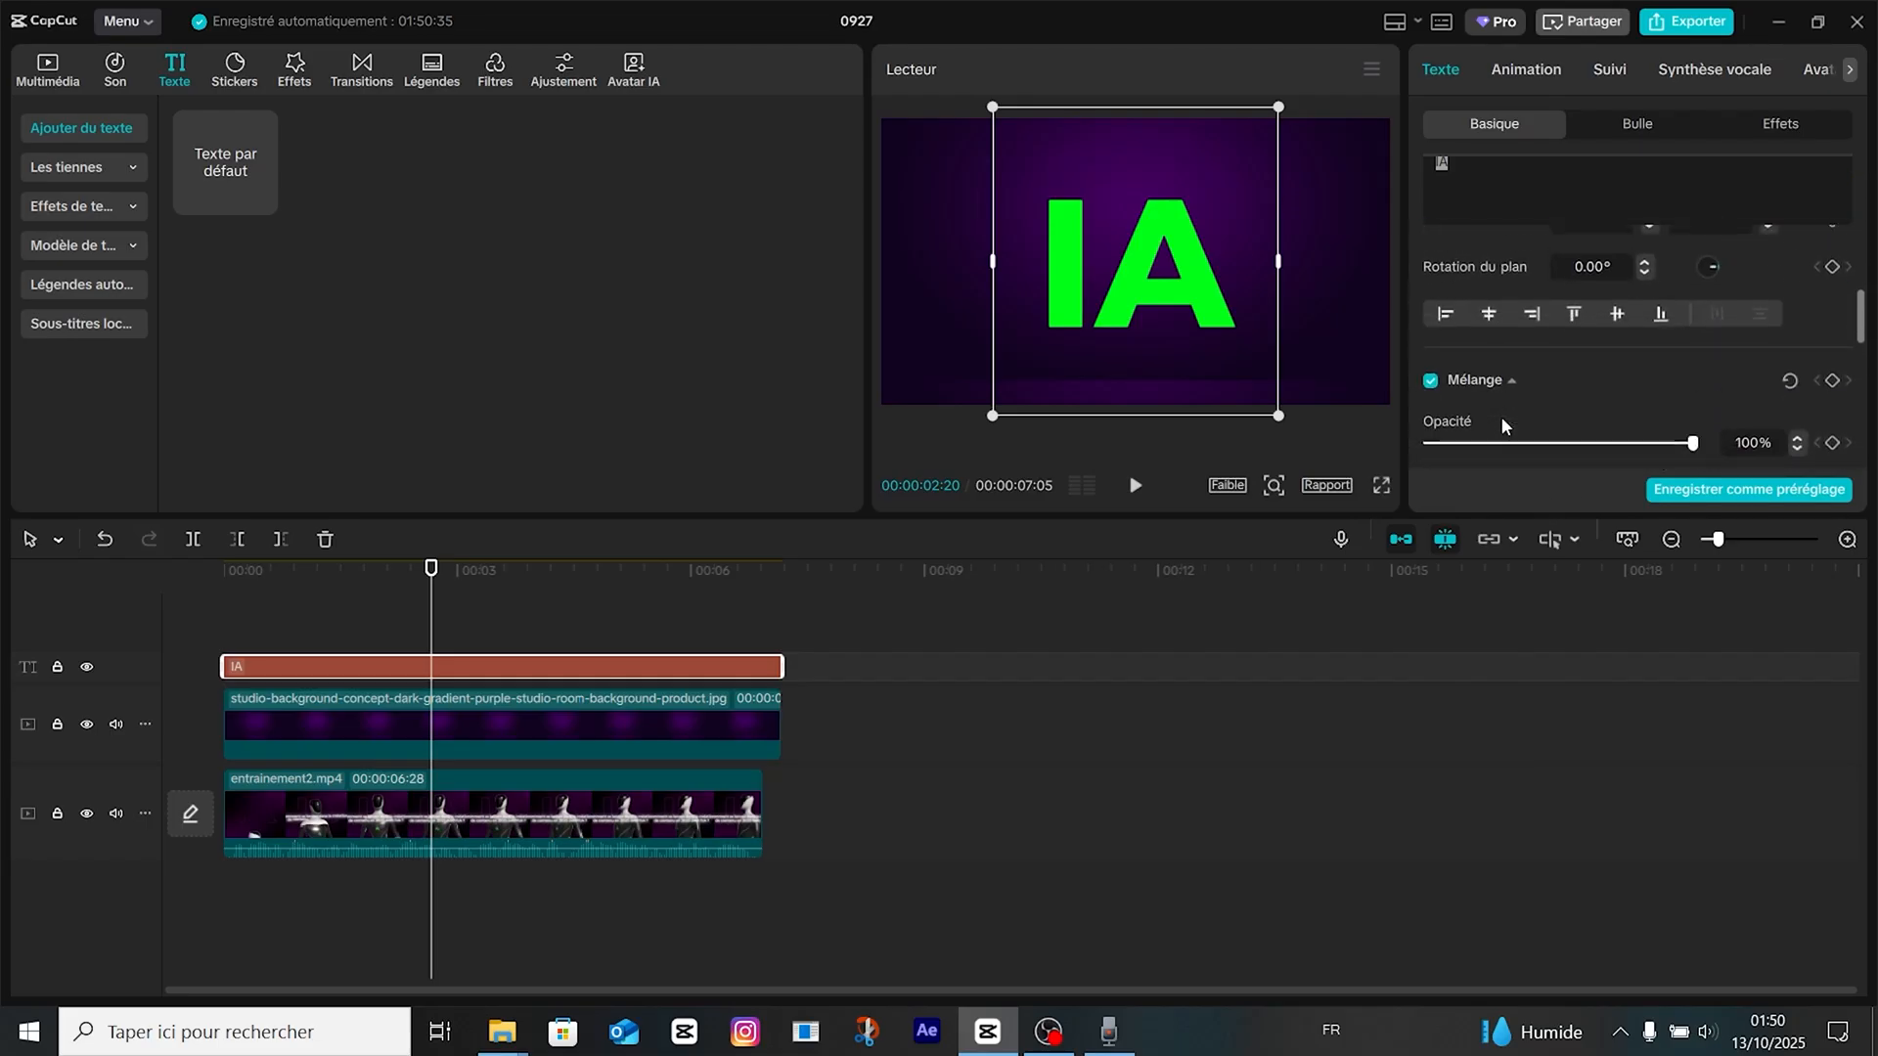
pyautogui.scroll(-2, 1500, 416)
pyautogui.click(1430, 322)
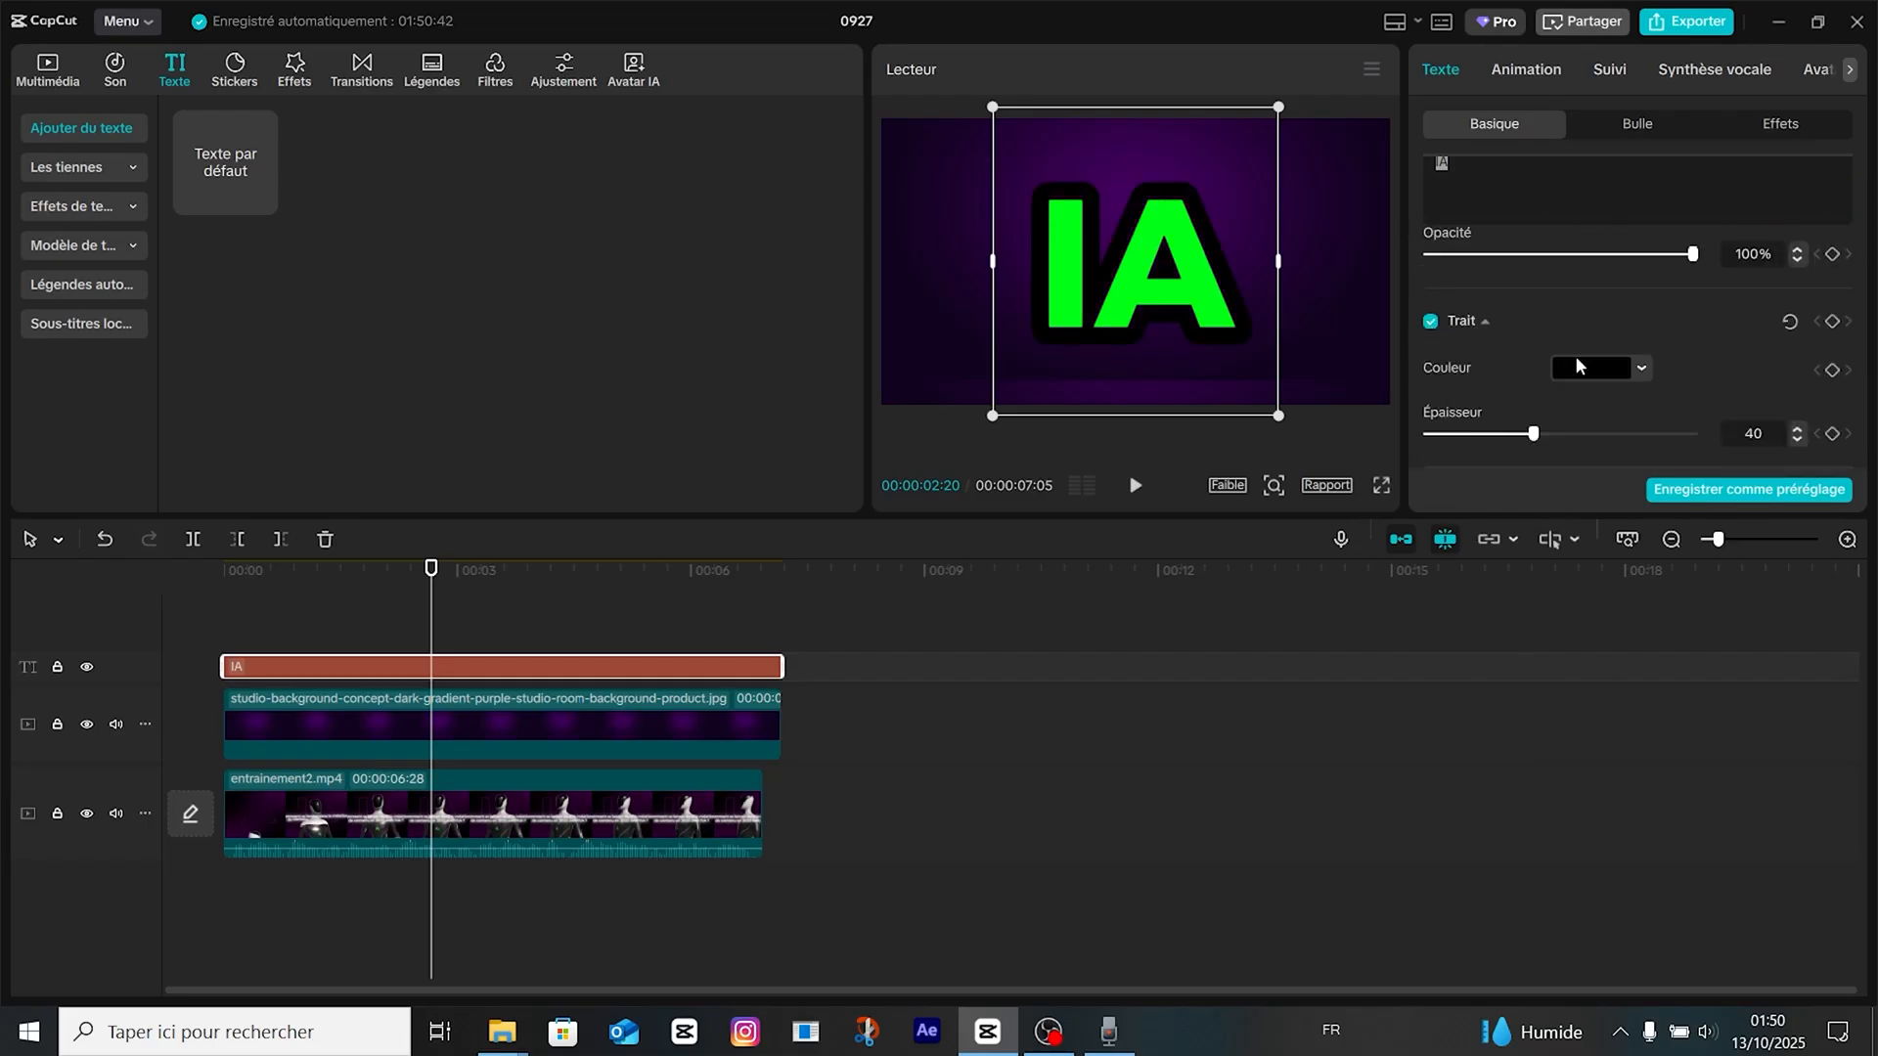
pyautogui.click(1576, 362)
pyautogui.moveTo(1568, 497); pyautogui.dragTo(1371, 364)
pyautogui.click(1605, 347)
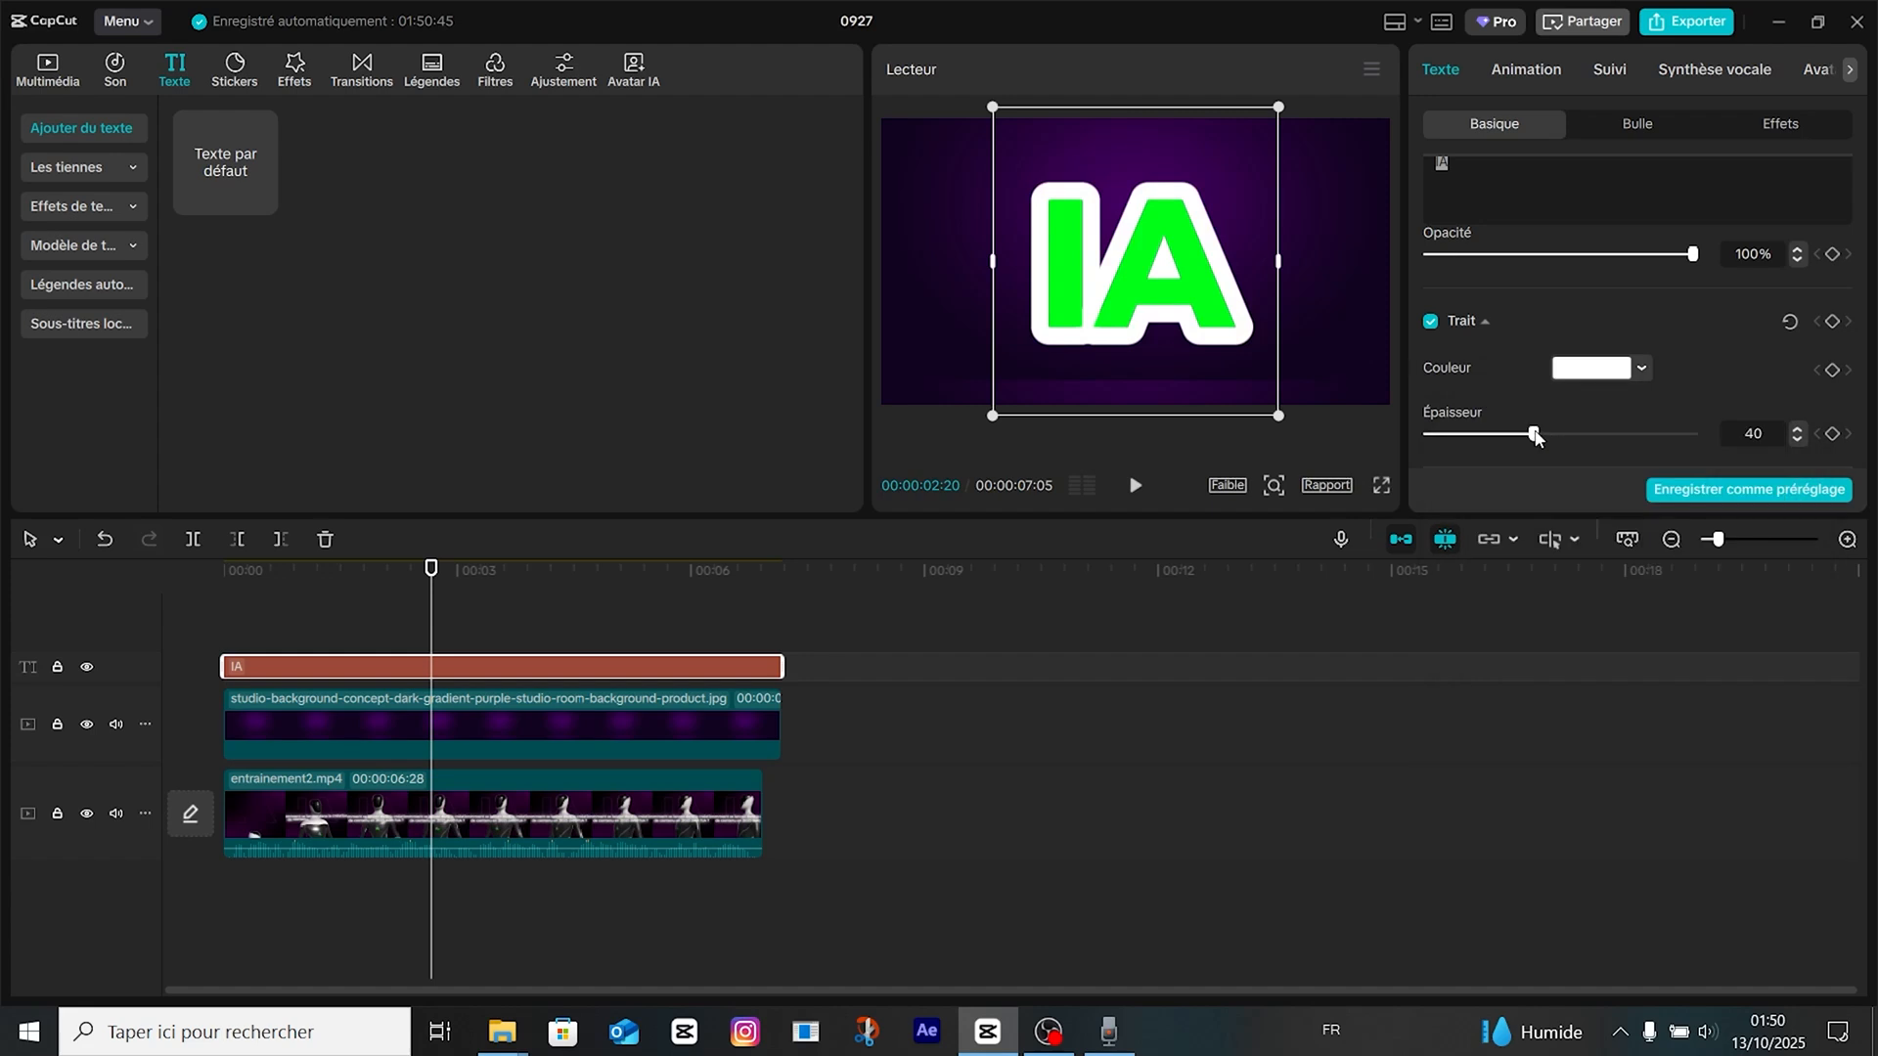
pyautogui.moveTo(1536, 438); pyautogui.dragTo(1458, 448)
pyautogui.moveTo(1452, 442); pyautogui.dragTo(1451, 448)
pyautogui.click(456, 630)
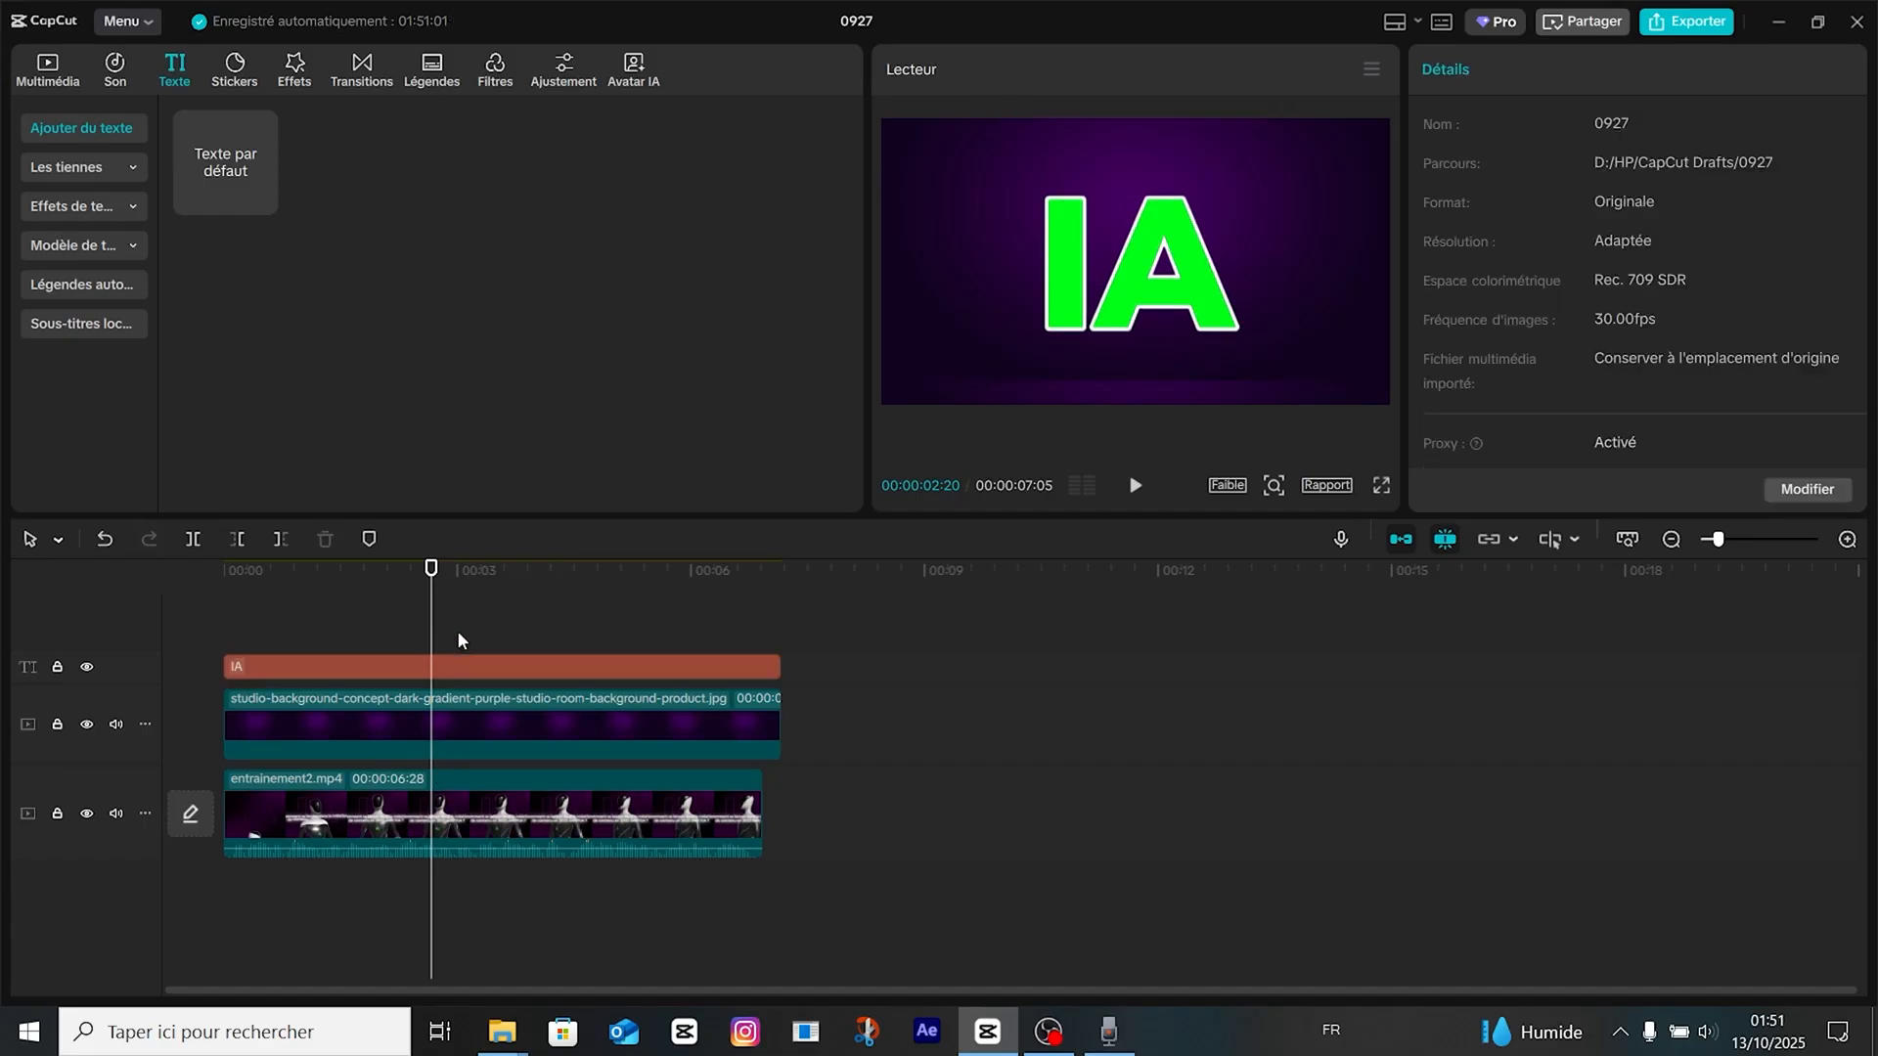
# Convert the outlined IA text into a compound clip.
pyautogui.click(453, 671)
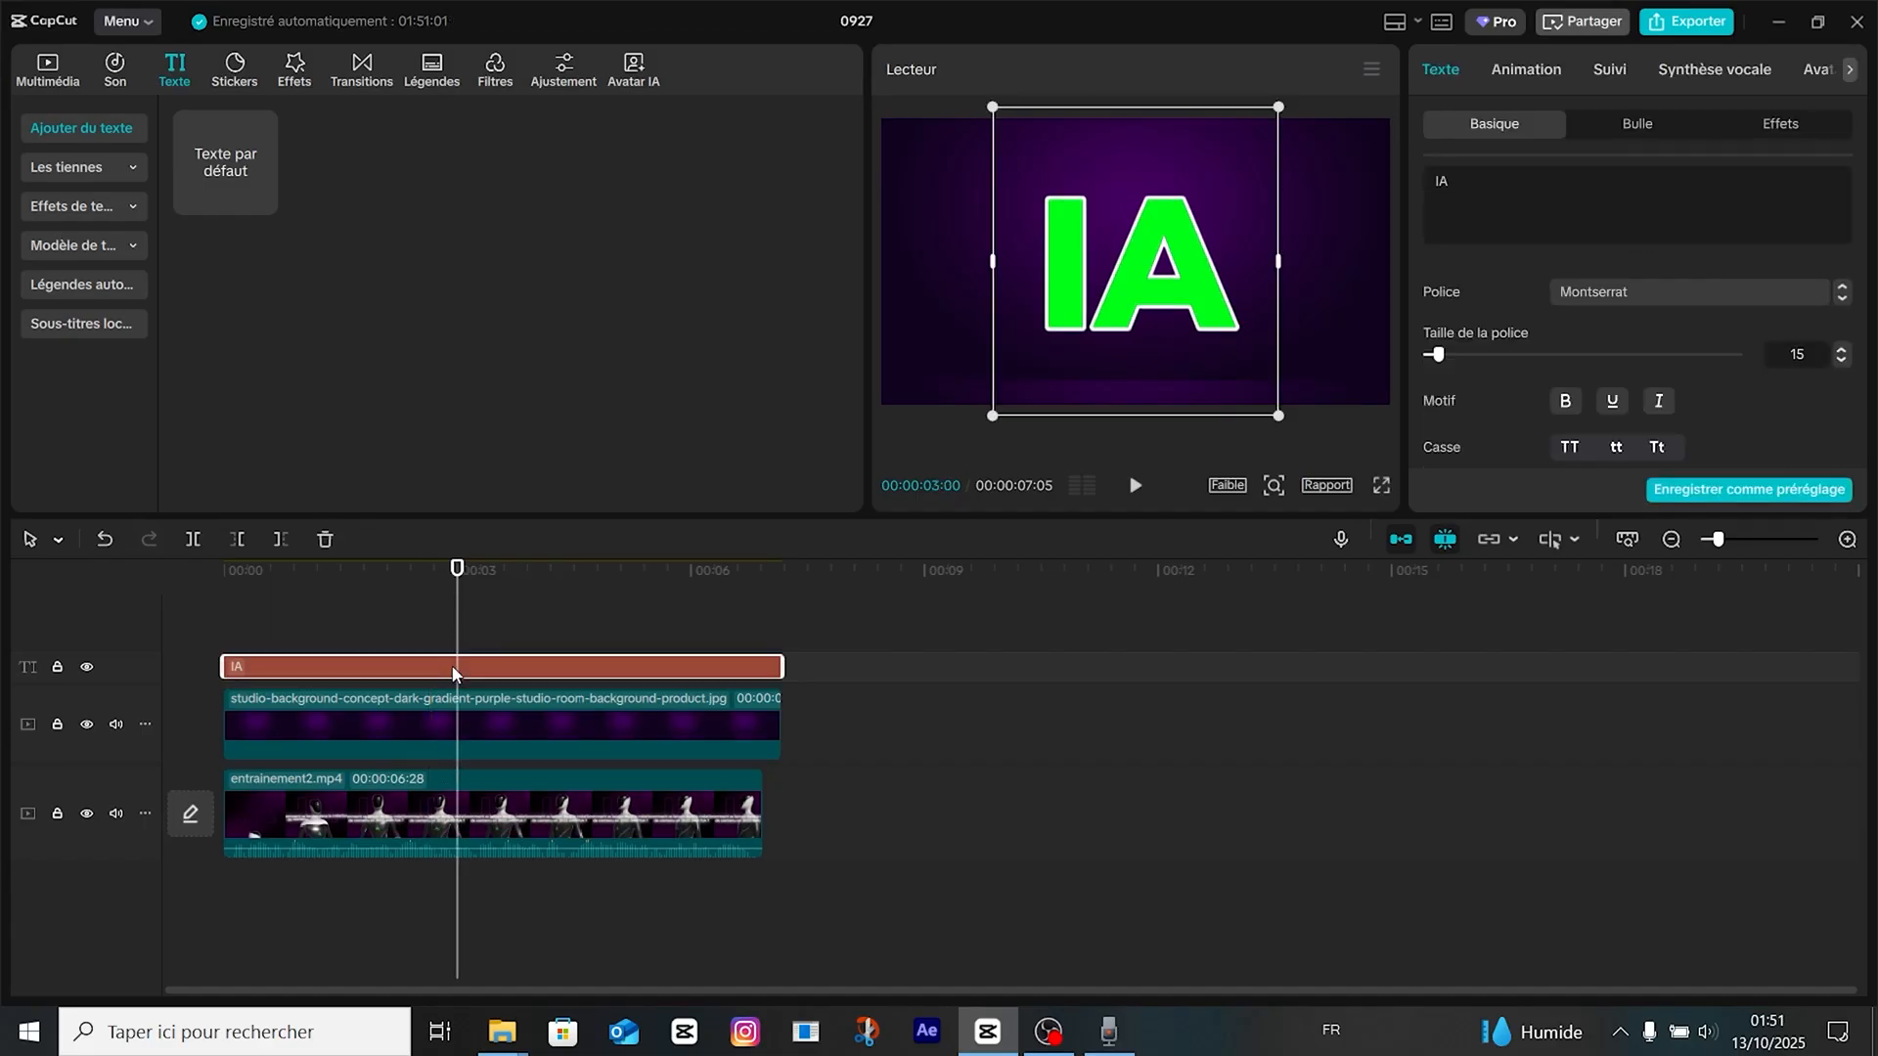
pyautogui.hotkey('alt', 'g')
pyautogui.click(348, 614)
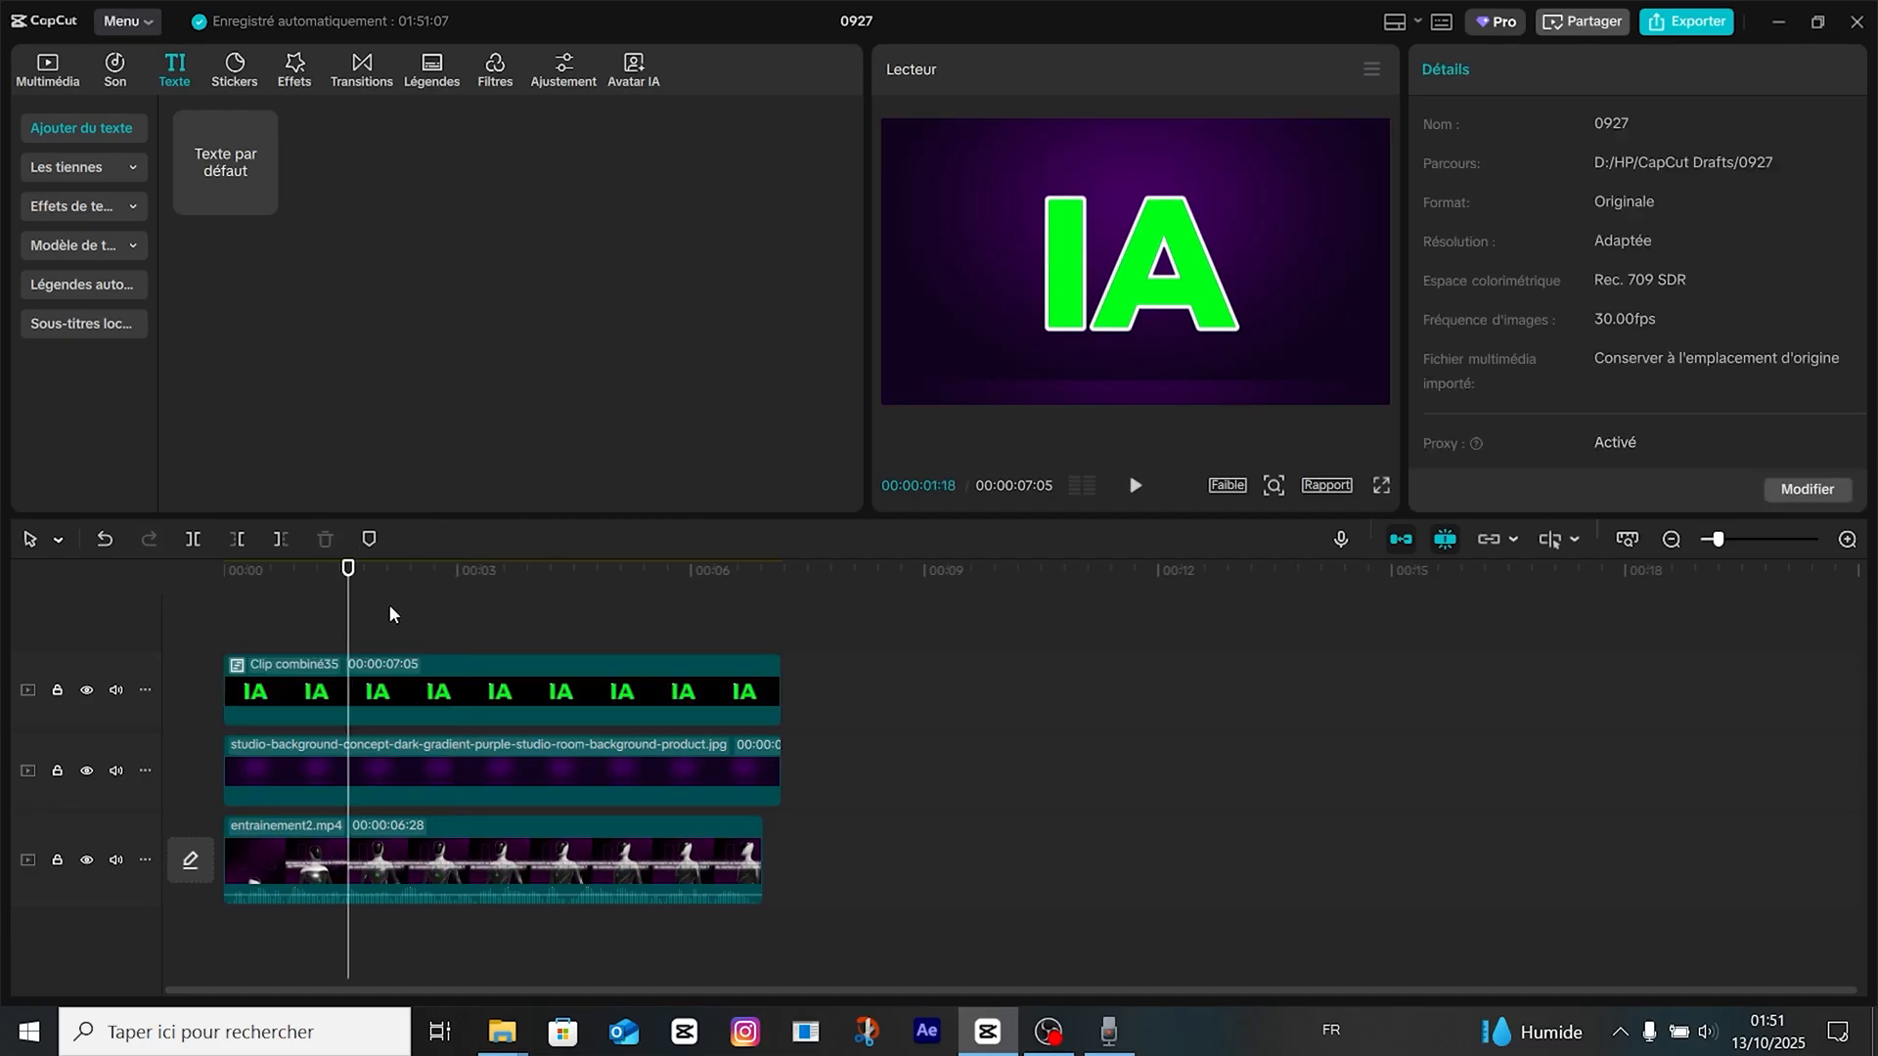
# Key out the green fill of the IA clip with Clé Chroma and set Ombre to 100, leaving only the white outline.
pyautogui.click(417, 702)
pyautogui.click(1512, 70)
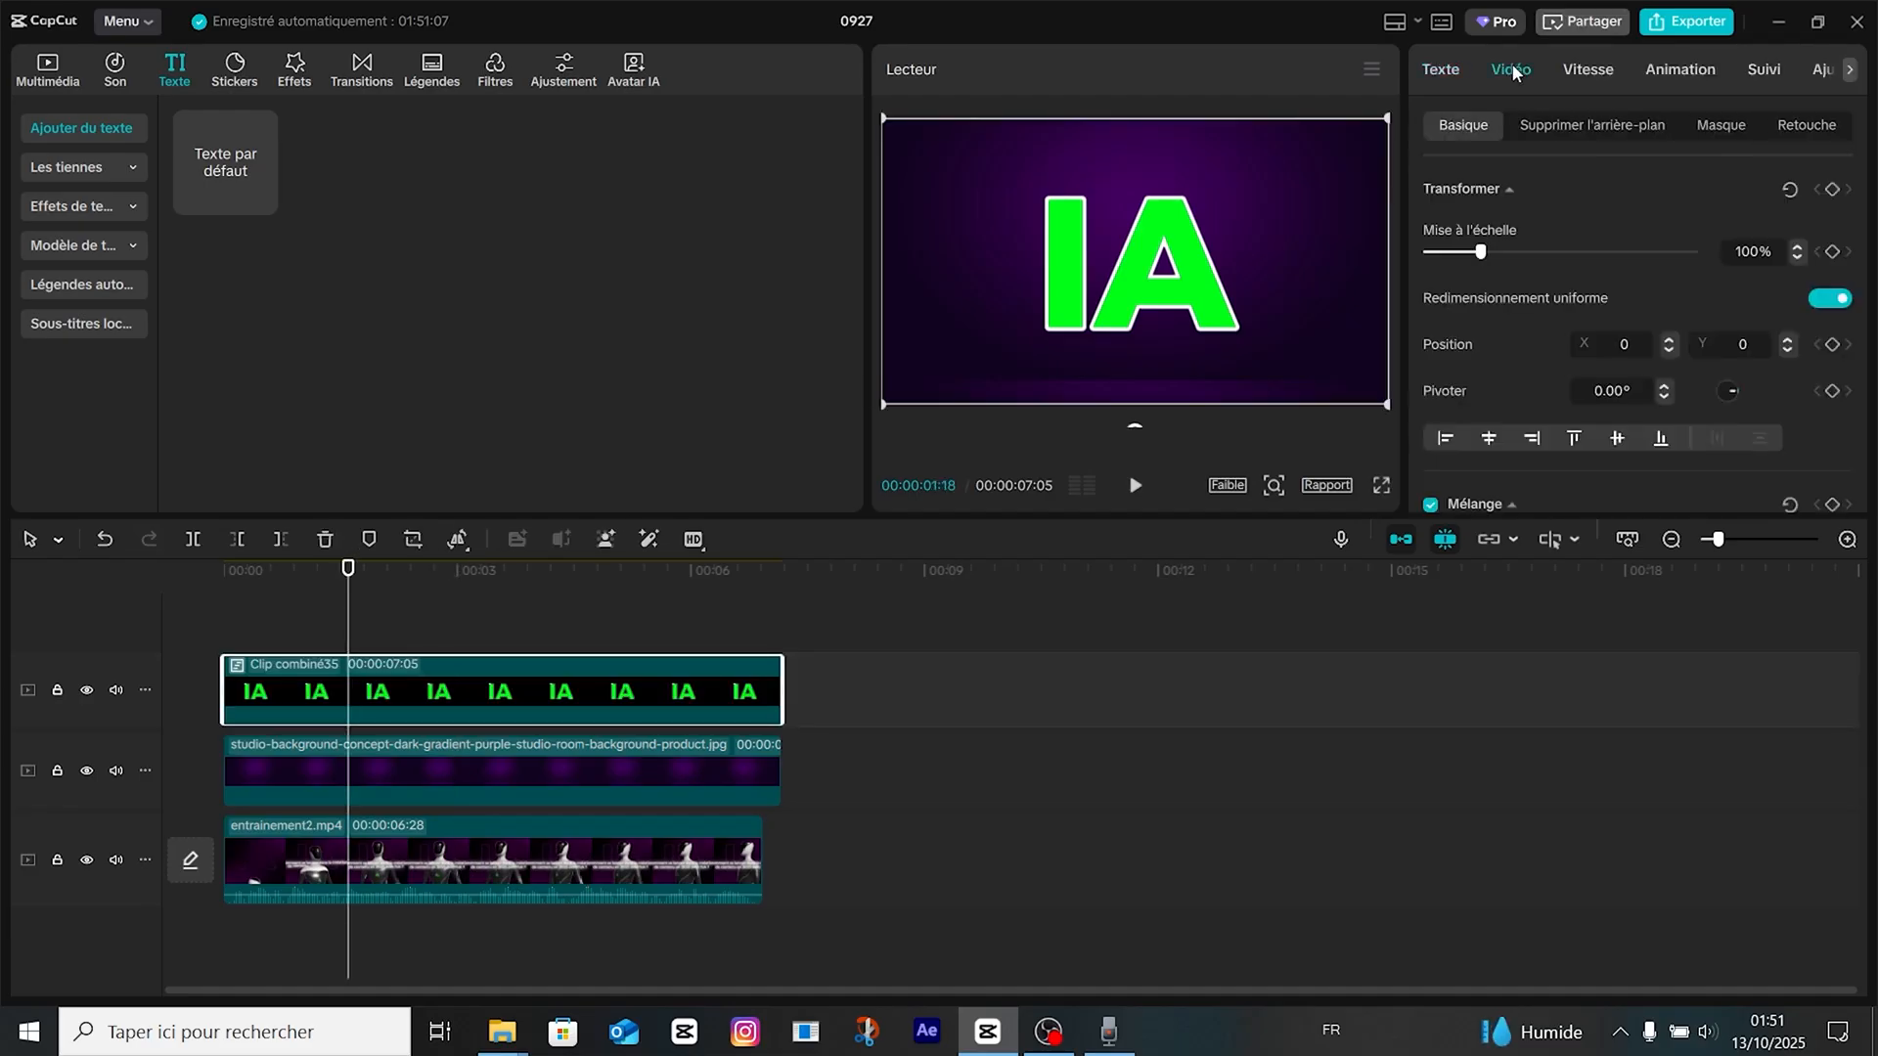
pyautogui.click(1569, 129)
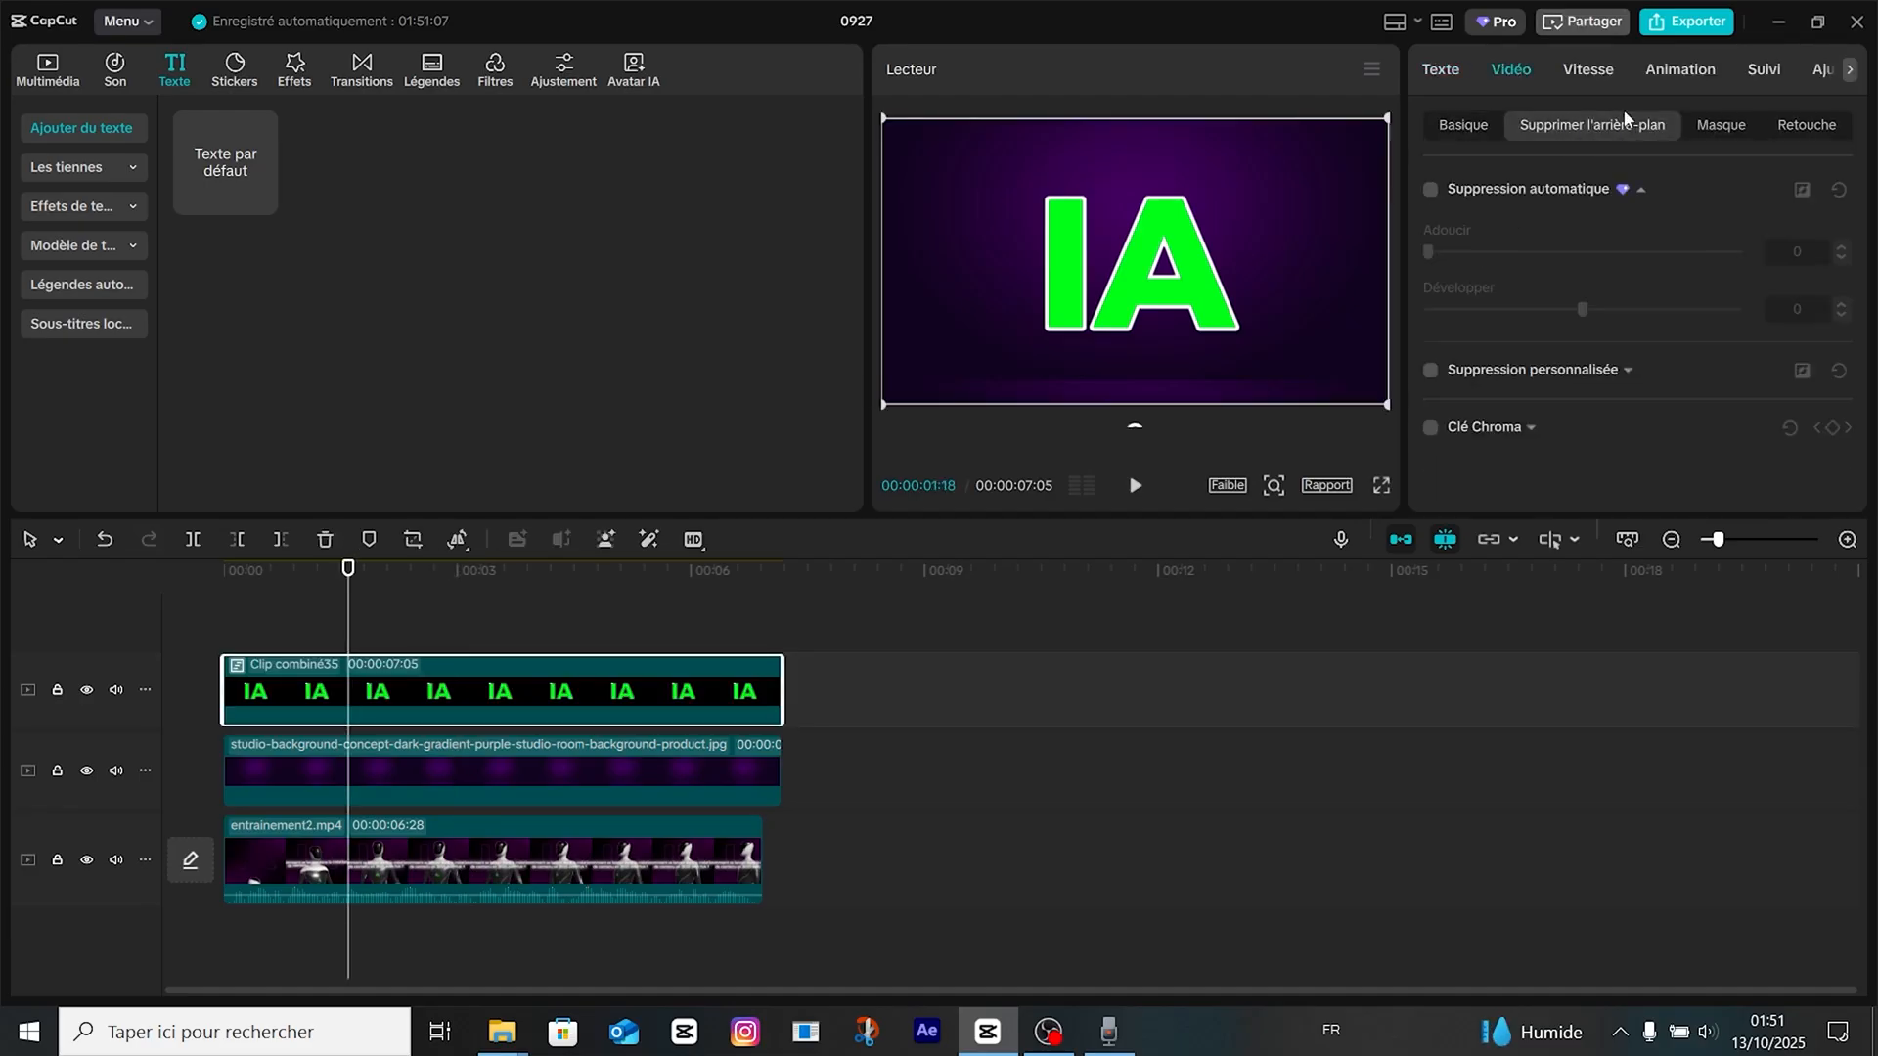
pyautogui.click(1430, 429)
pyautogui.click(1568, 470)
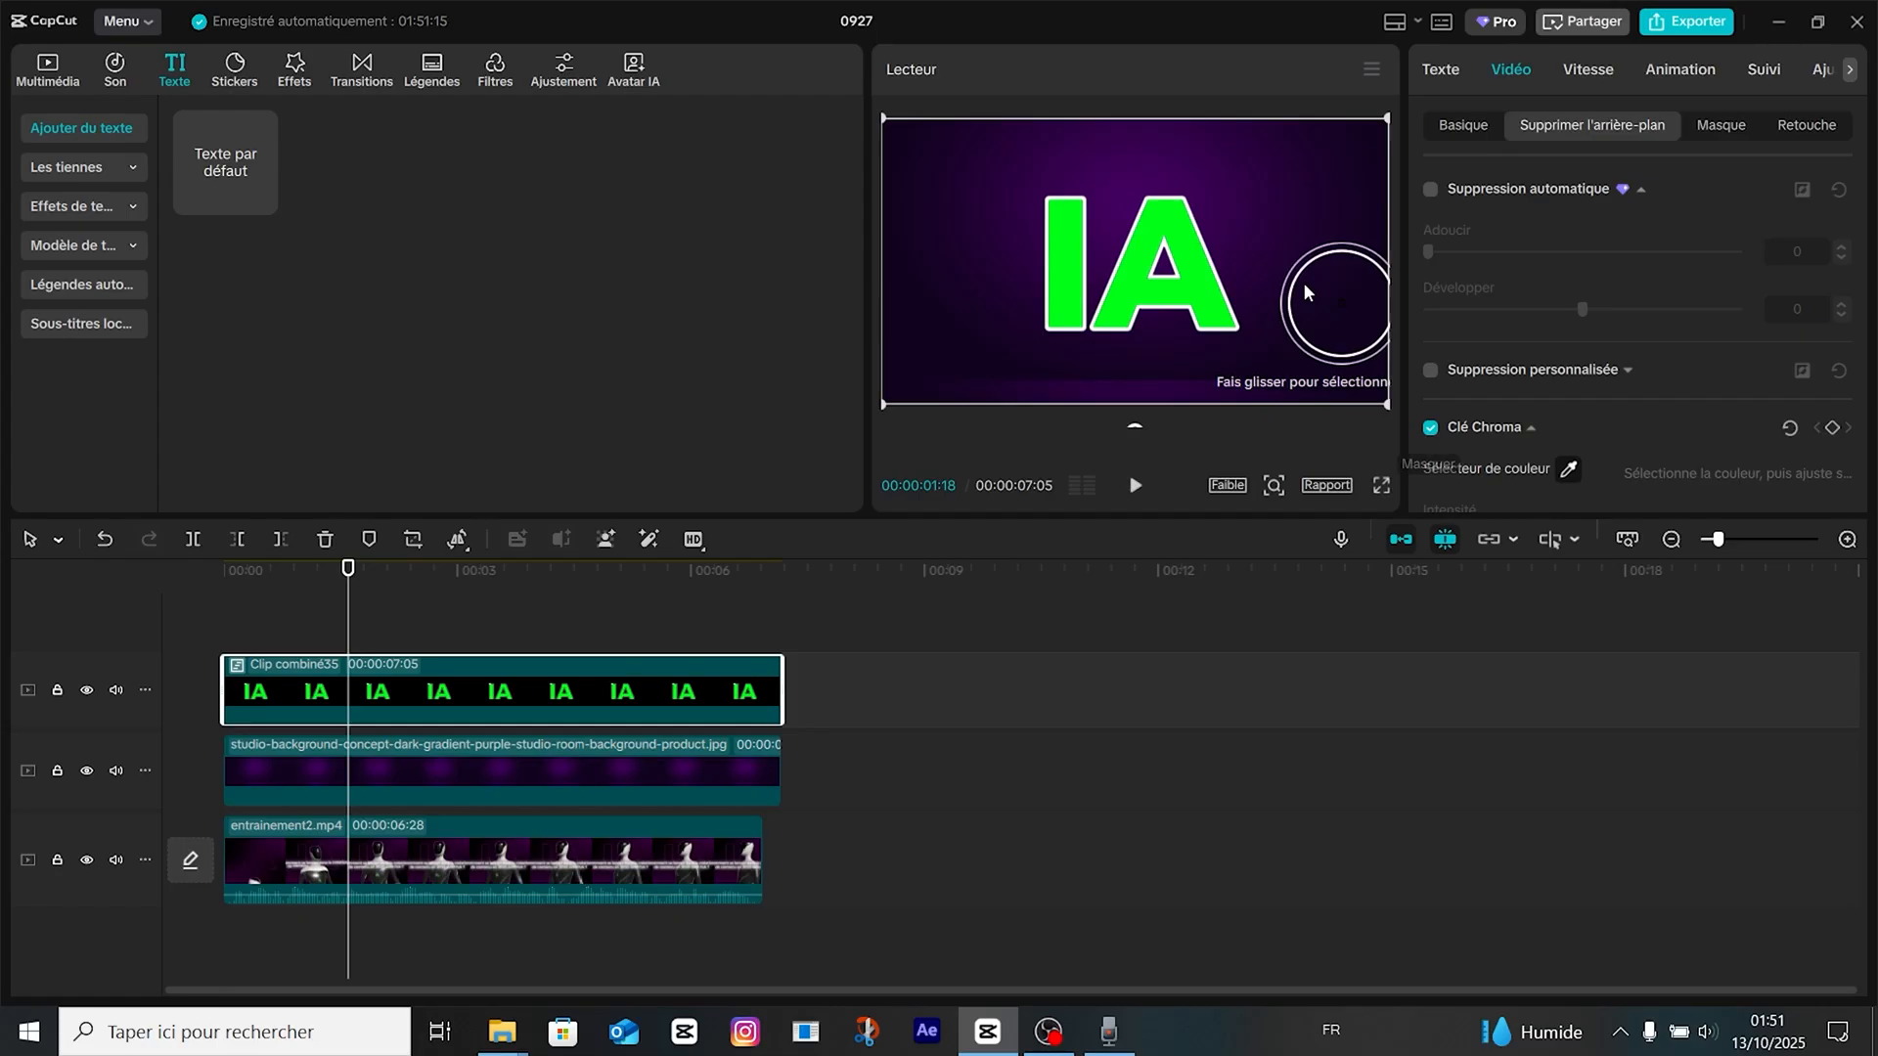
pyautogui.click(1179, 238)
pyautogui.scroll(-2, 1576, 437)
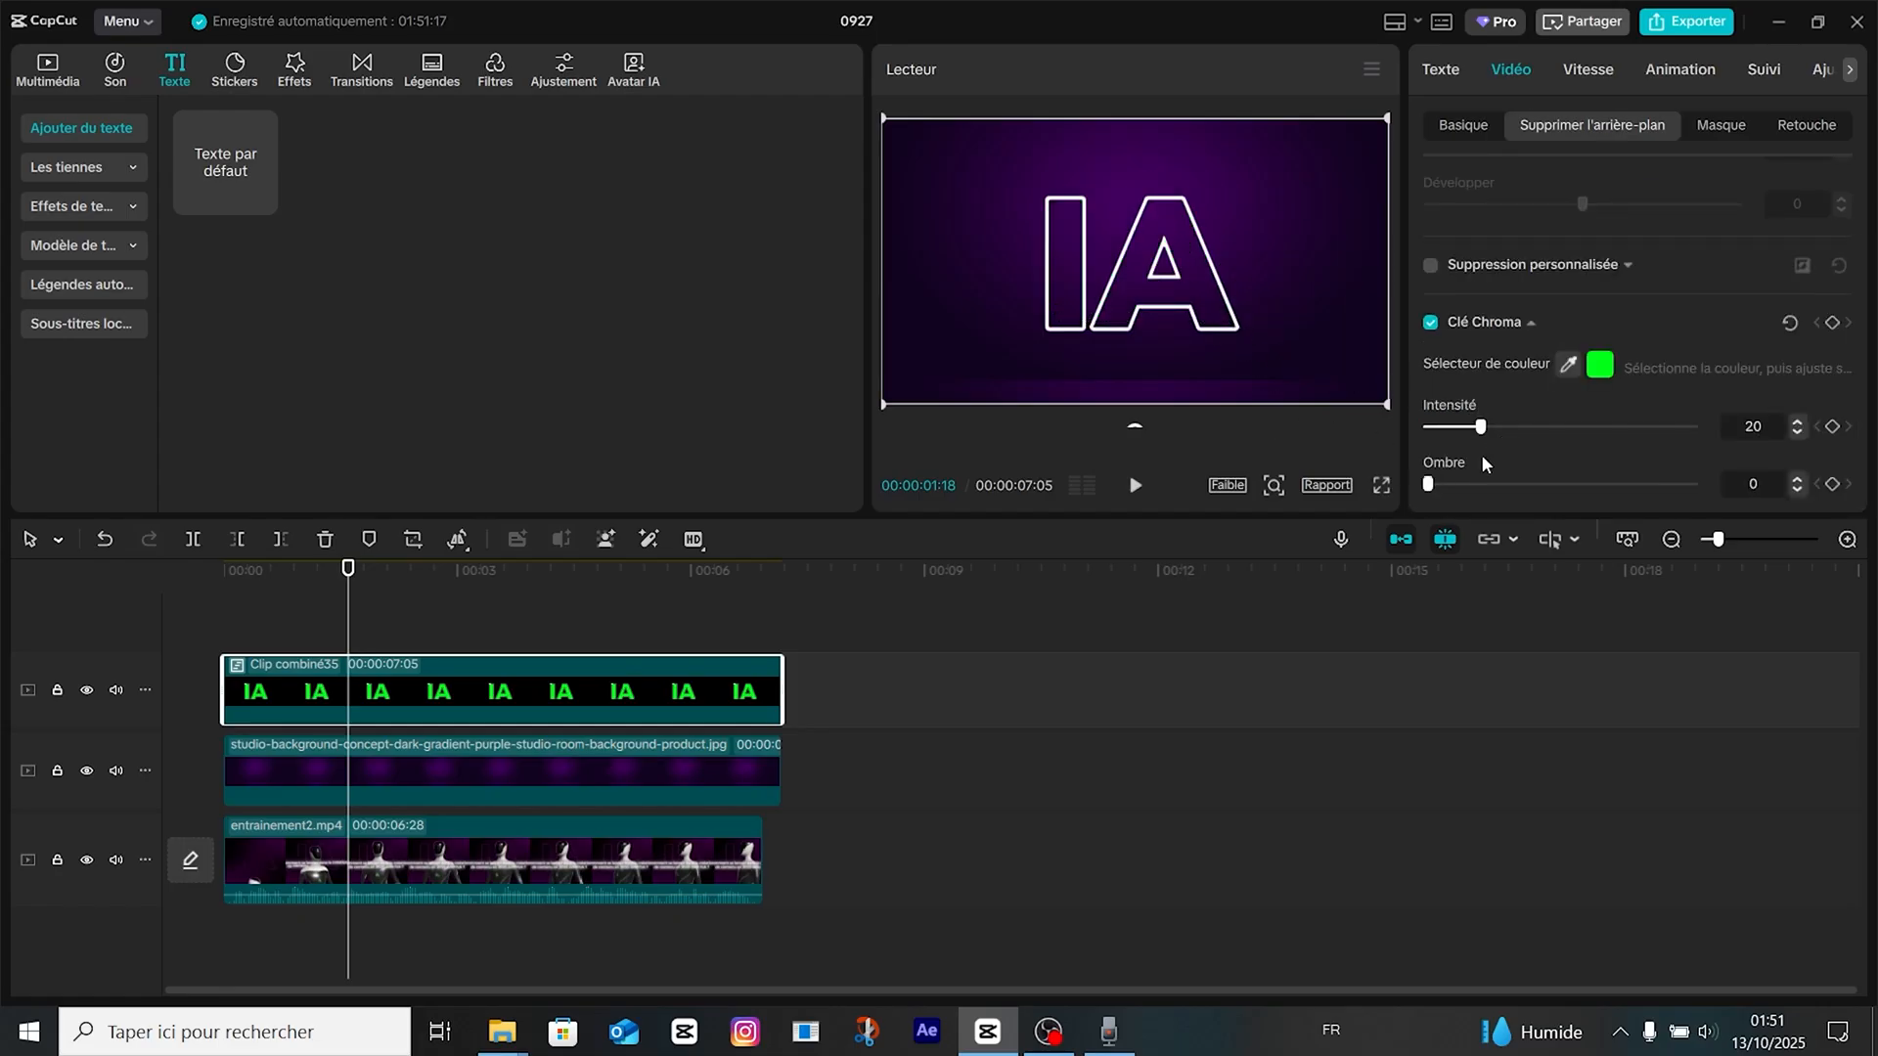
pyautogui.moveTo(1442, 484); pyautogui.dragTo(1709, 460)
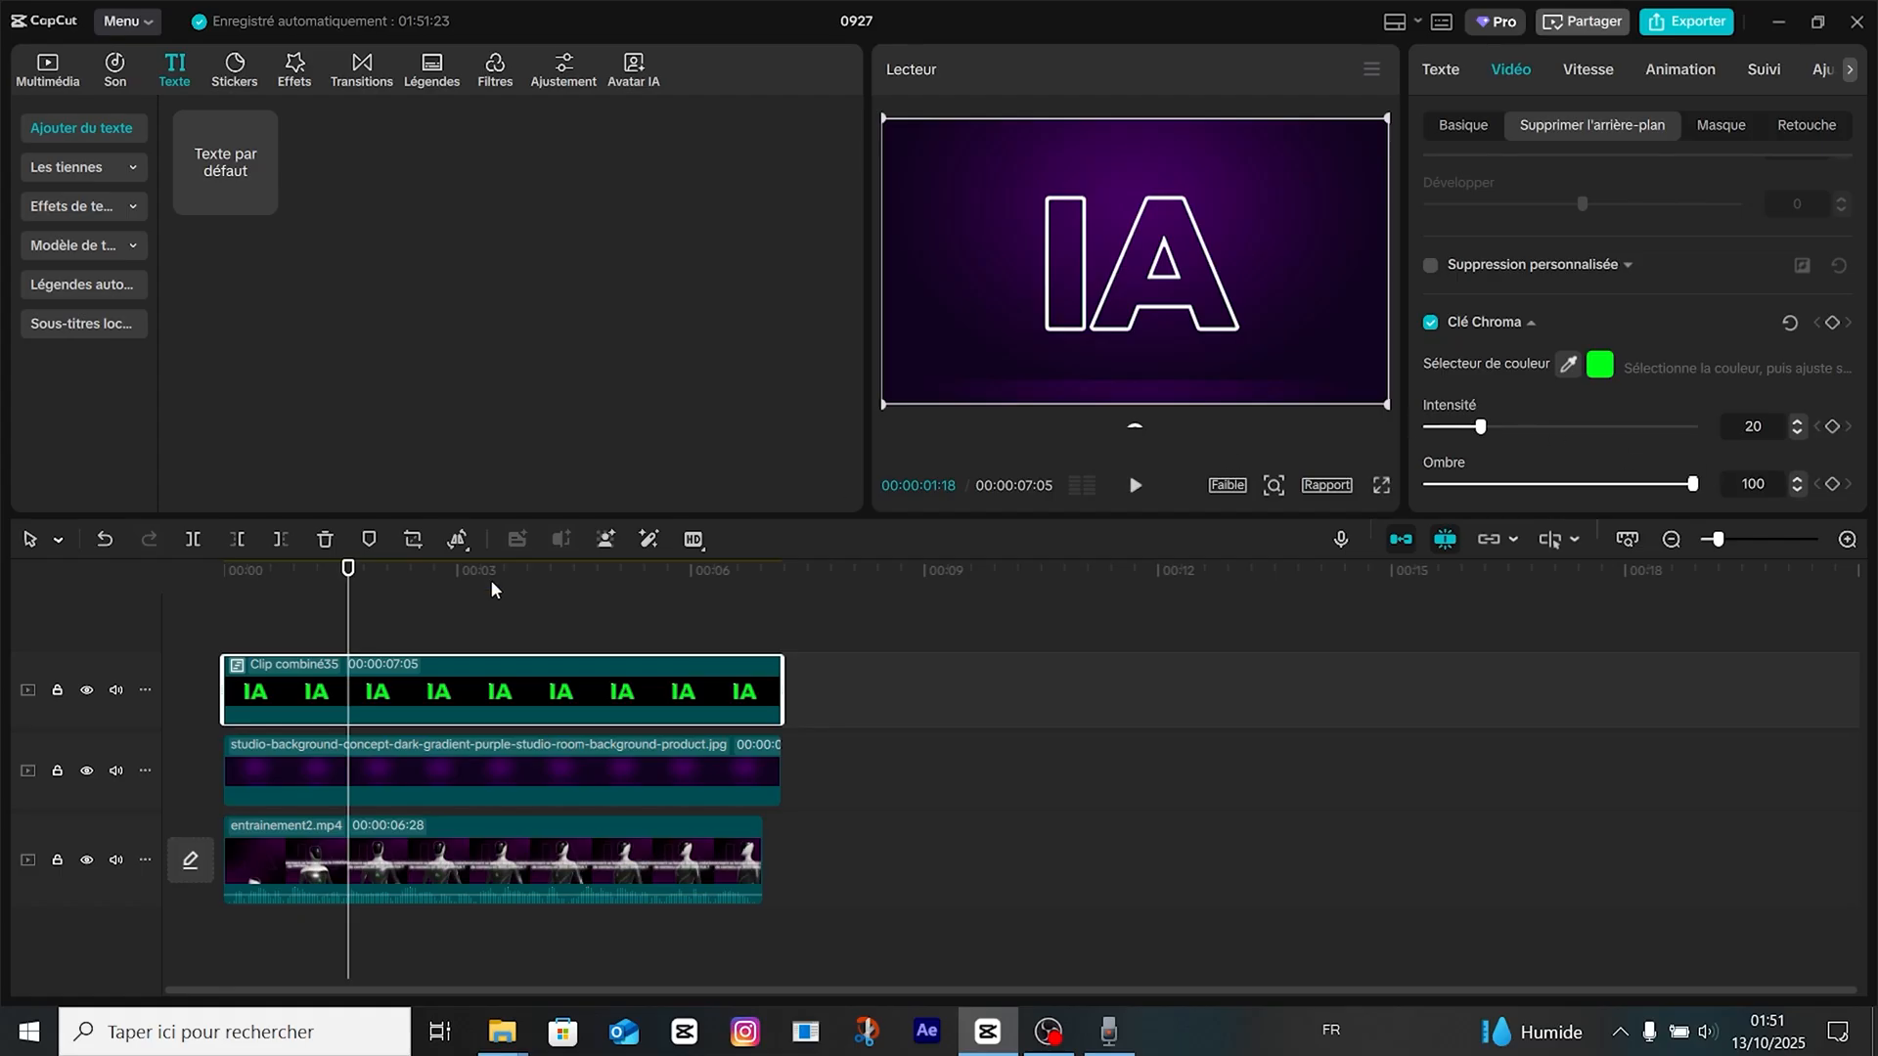
# Scale the IA outline clip to 128% and lower its opacity to 14%.
pyautogui.moveTo(1385, 125); pyautogui.dragTo(1453, 10)
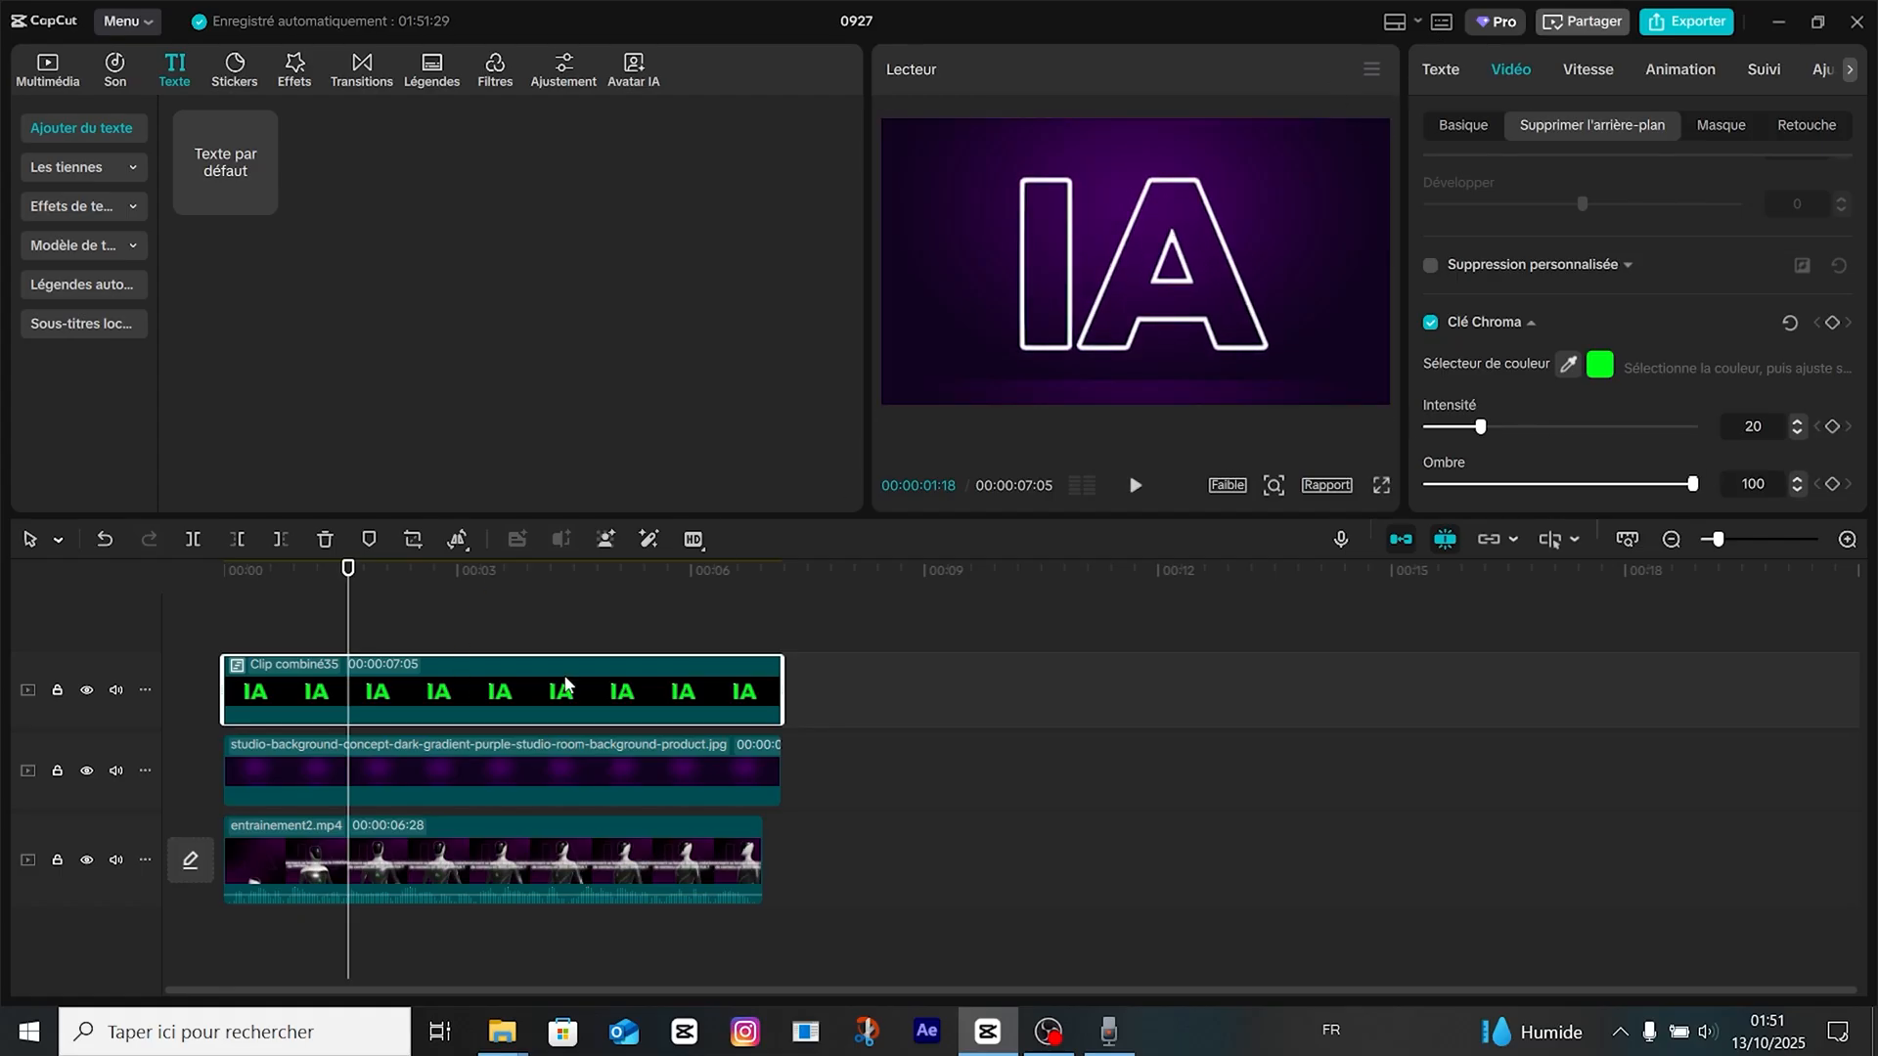
pyautogui.click(1463, 125)
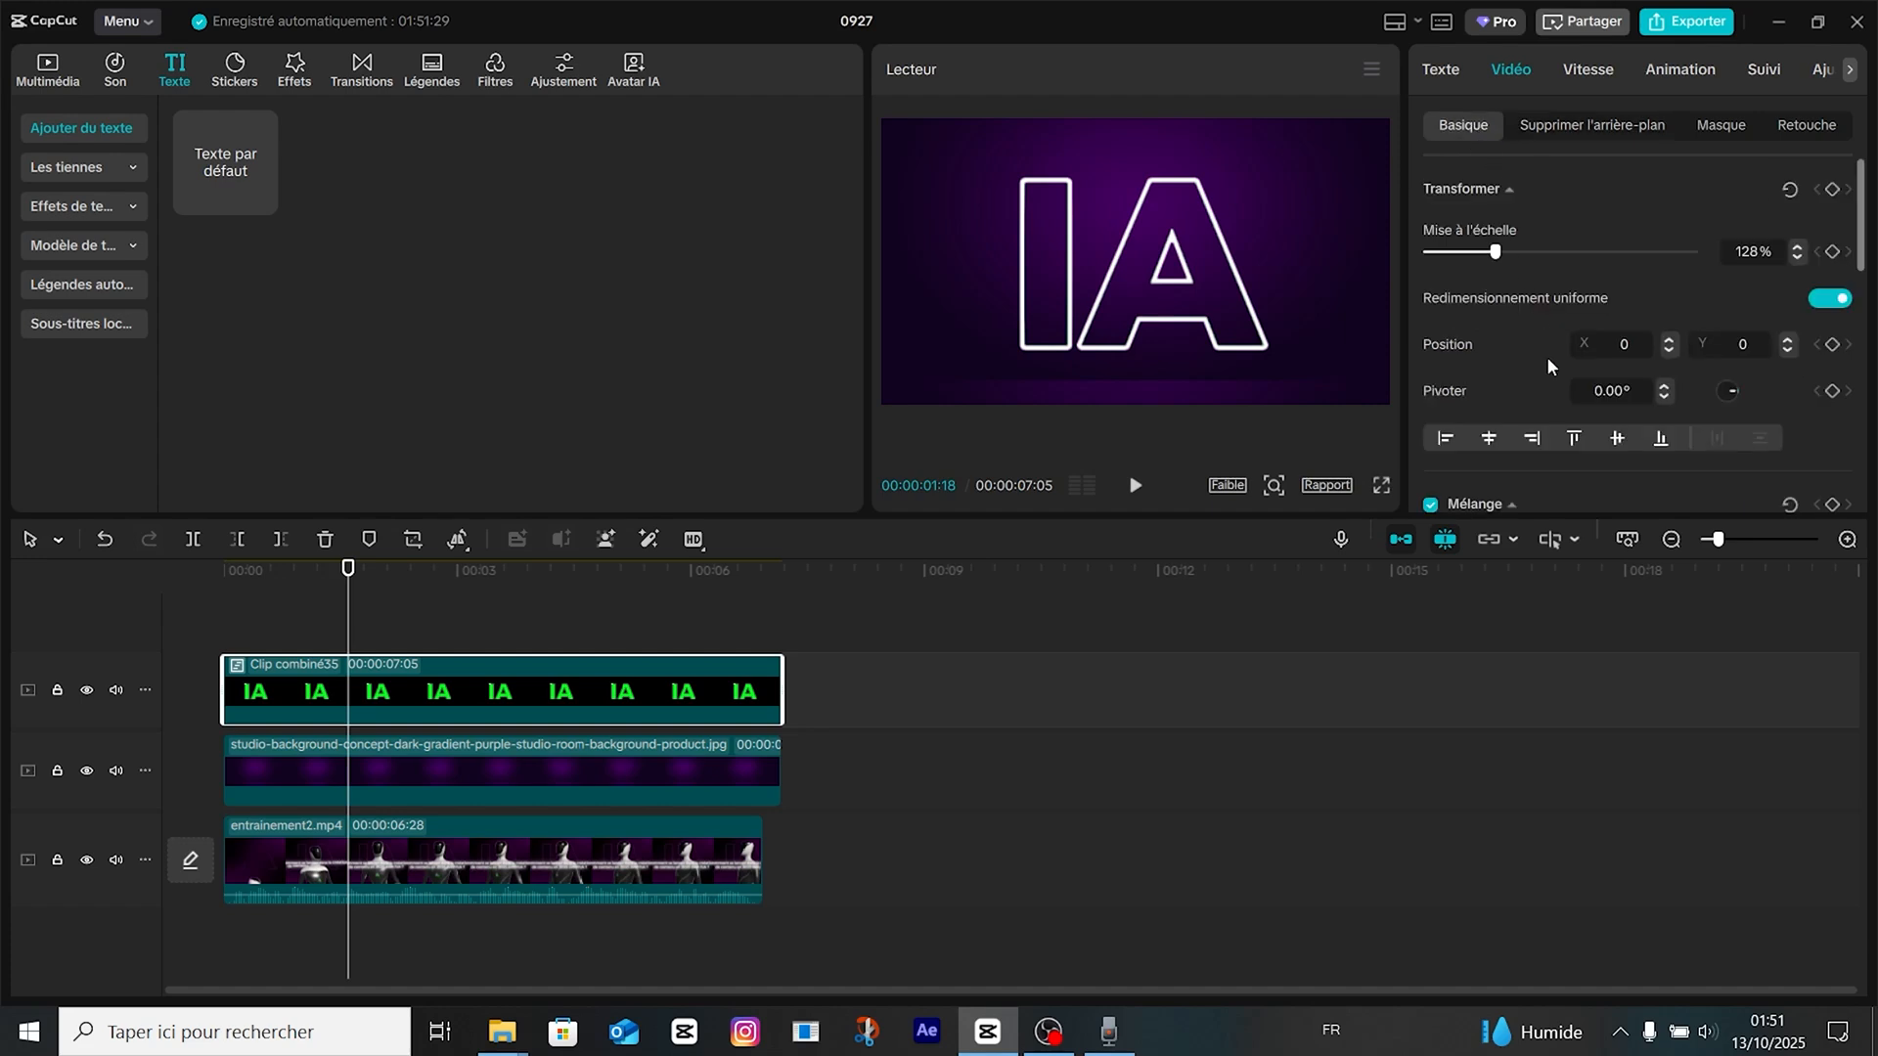
pyautogui.scroll(-5, 1546, 356)
pyautogui.moveTo(1693, 358); pyautogui.dragTo(1464, 359)
# Add the green-screen robot video above the IA clip at the start of the timeline.
pyautogui.press('Home')
pyautogui.click(49, 70)
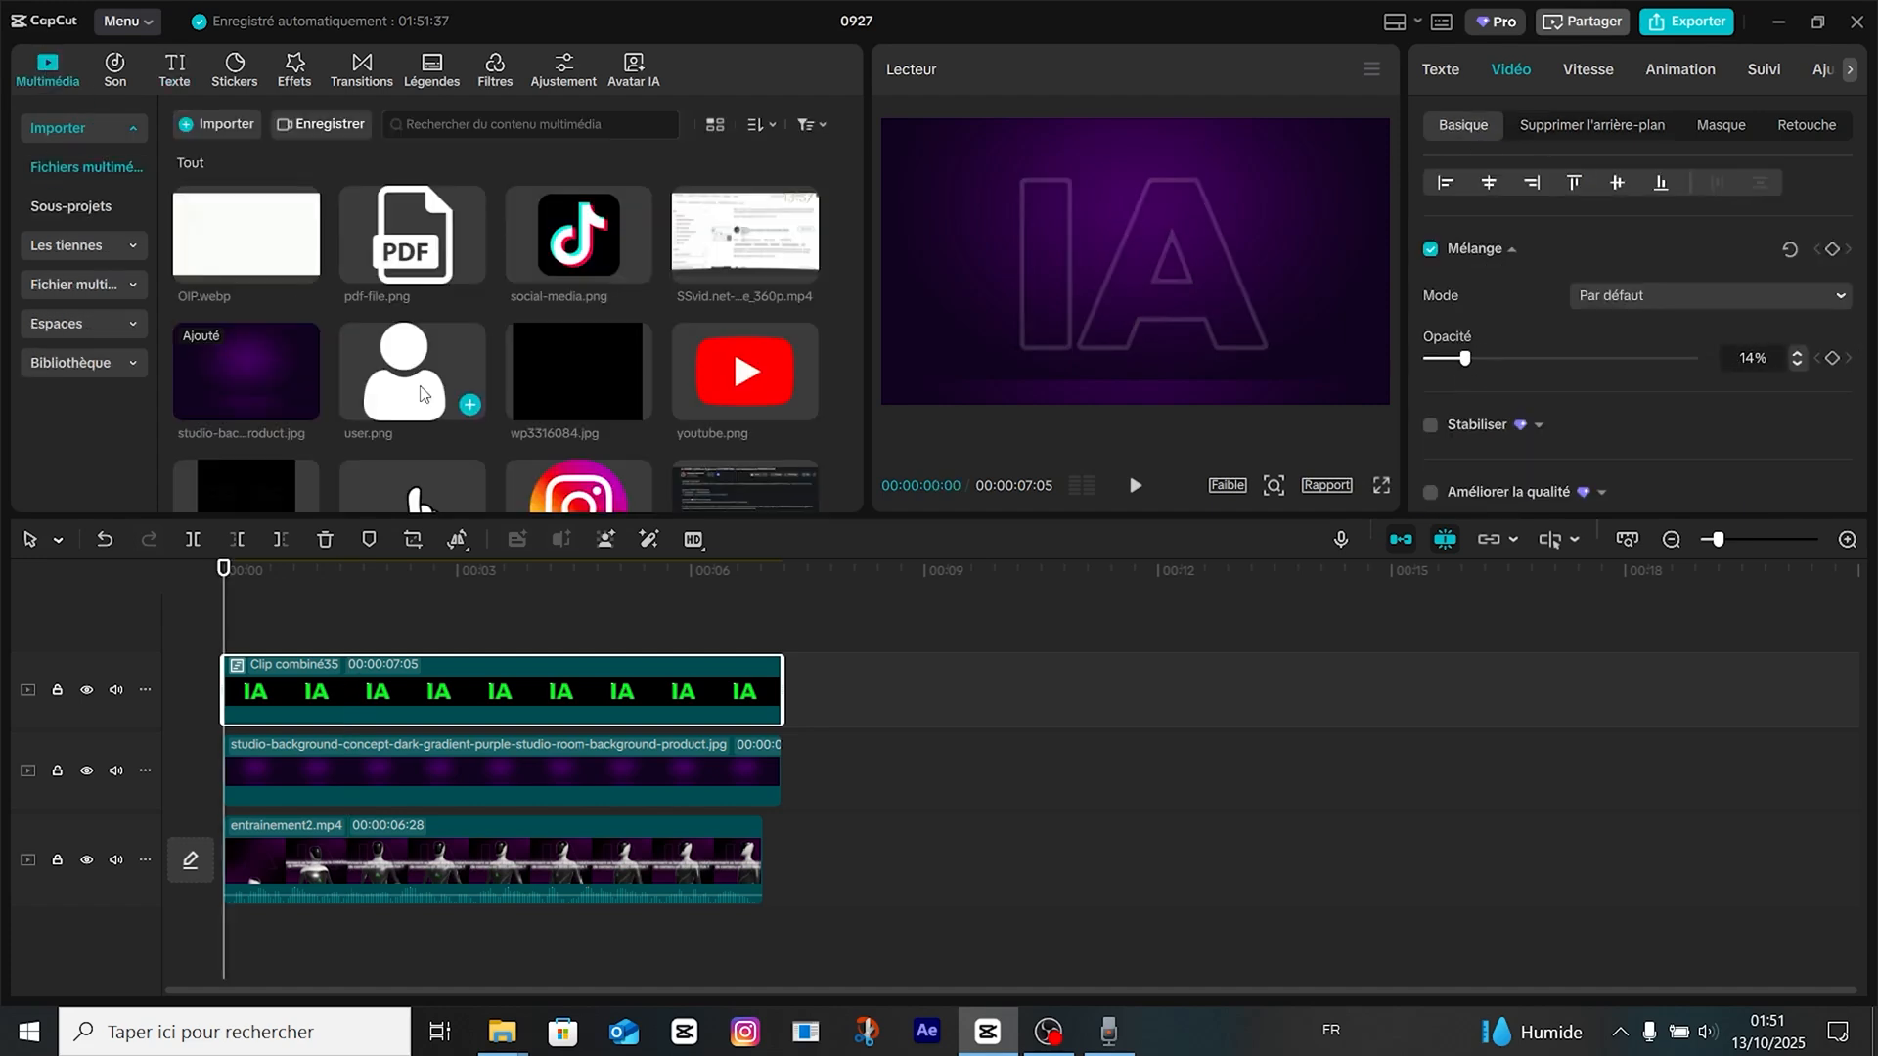
pyautogui.scroll(-10, 432, 382)
pyautogui.scroll(-1, 464, 401)
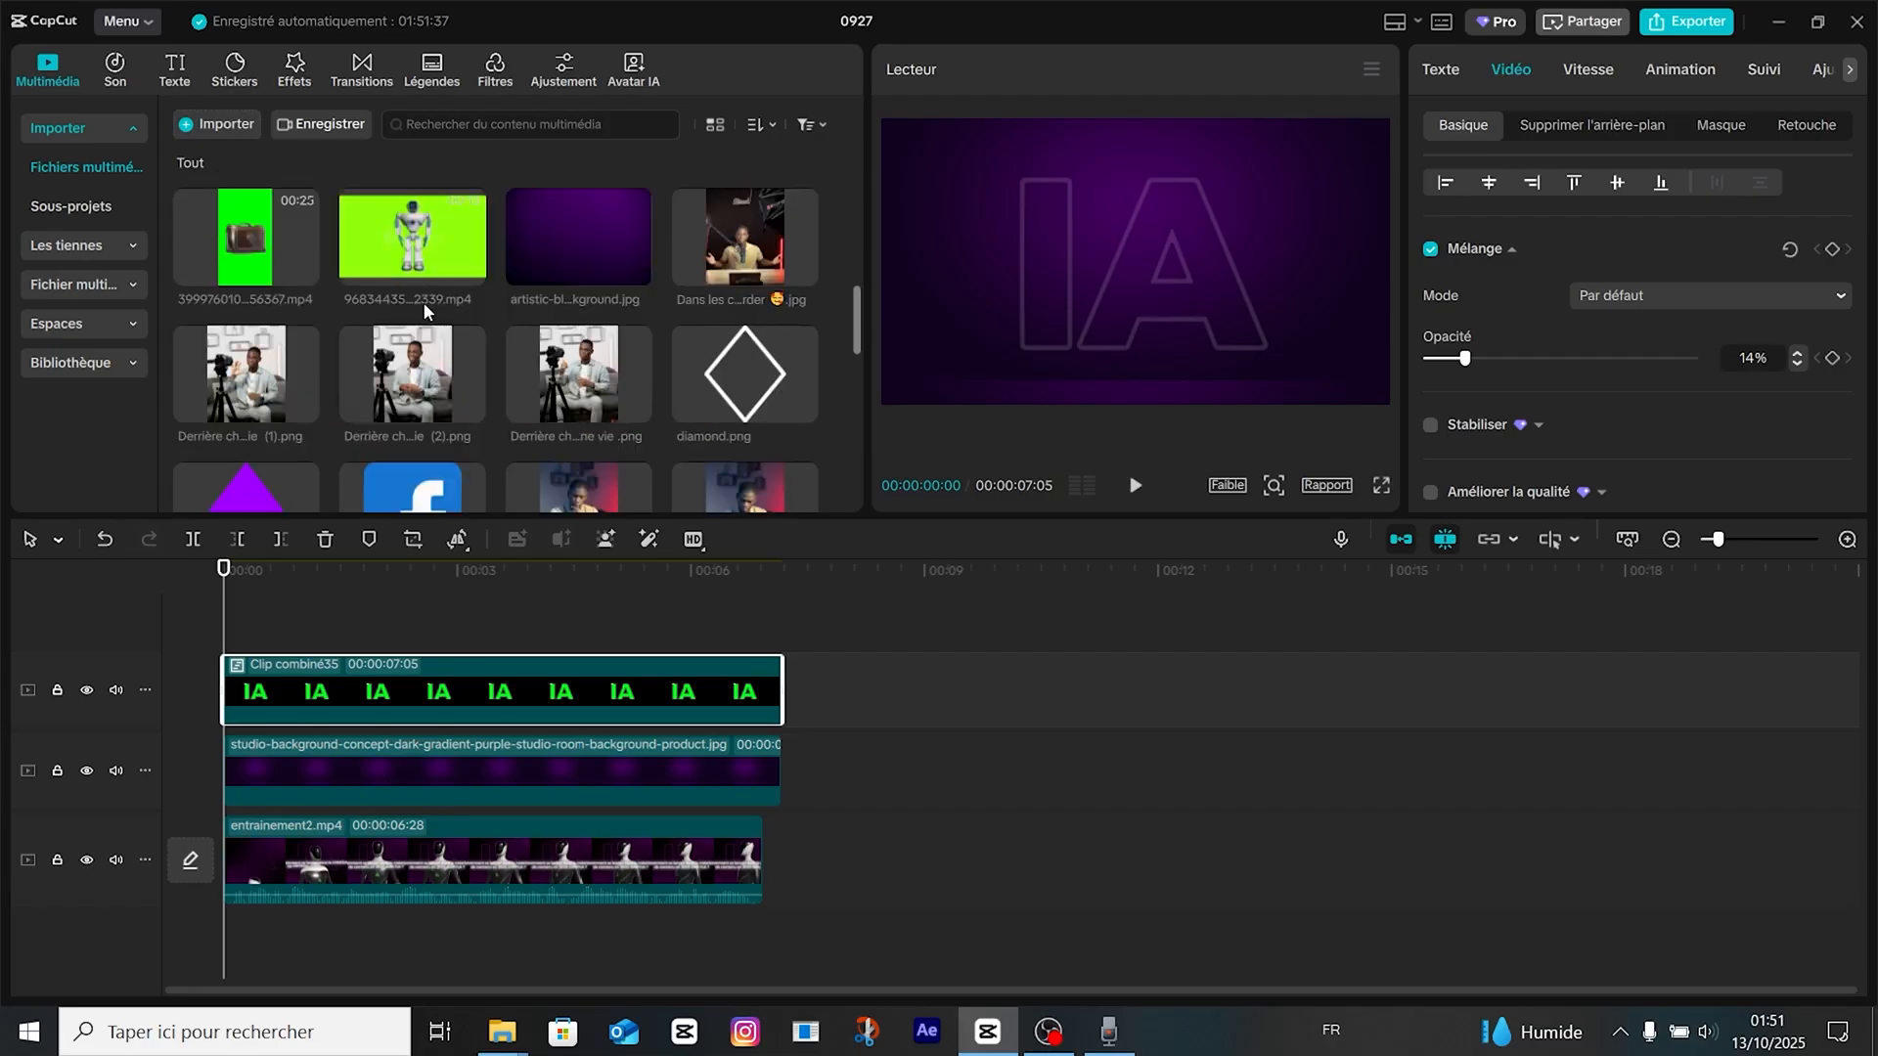
pyautogui.click(469, 270)
# Key out the robot clip's green background with Clé Chroma, setting Intensité to 64 and Ombre to 100.
pyautogui.click(1592, 124)
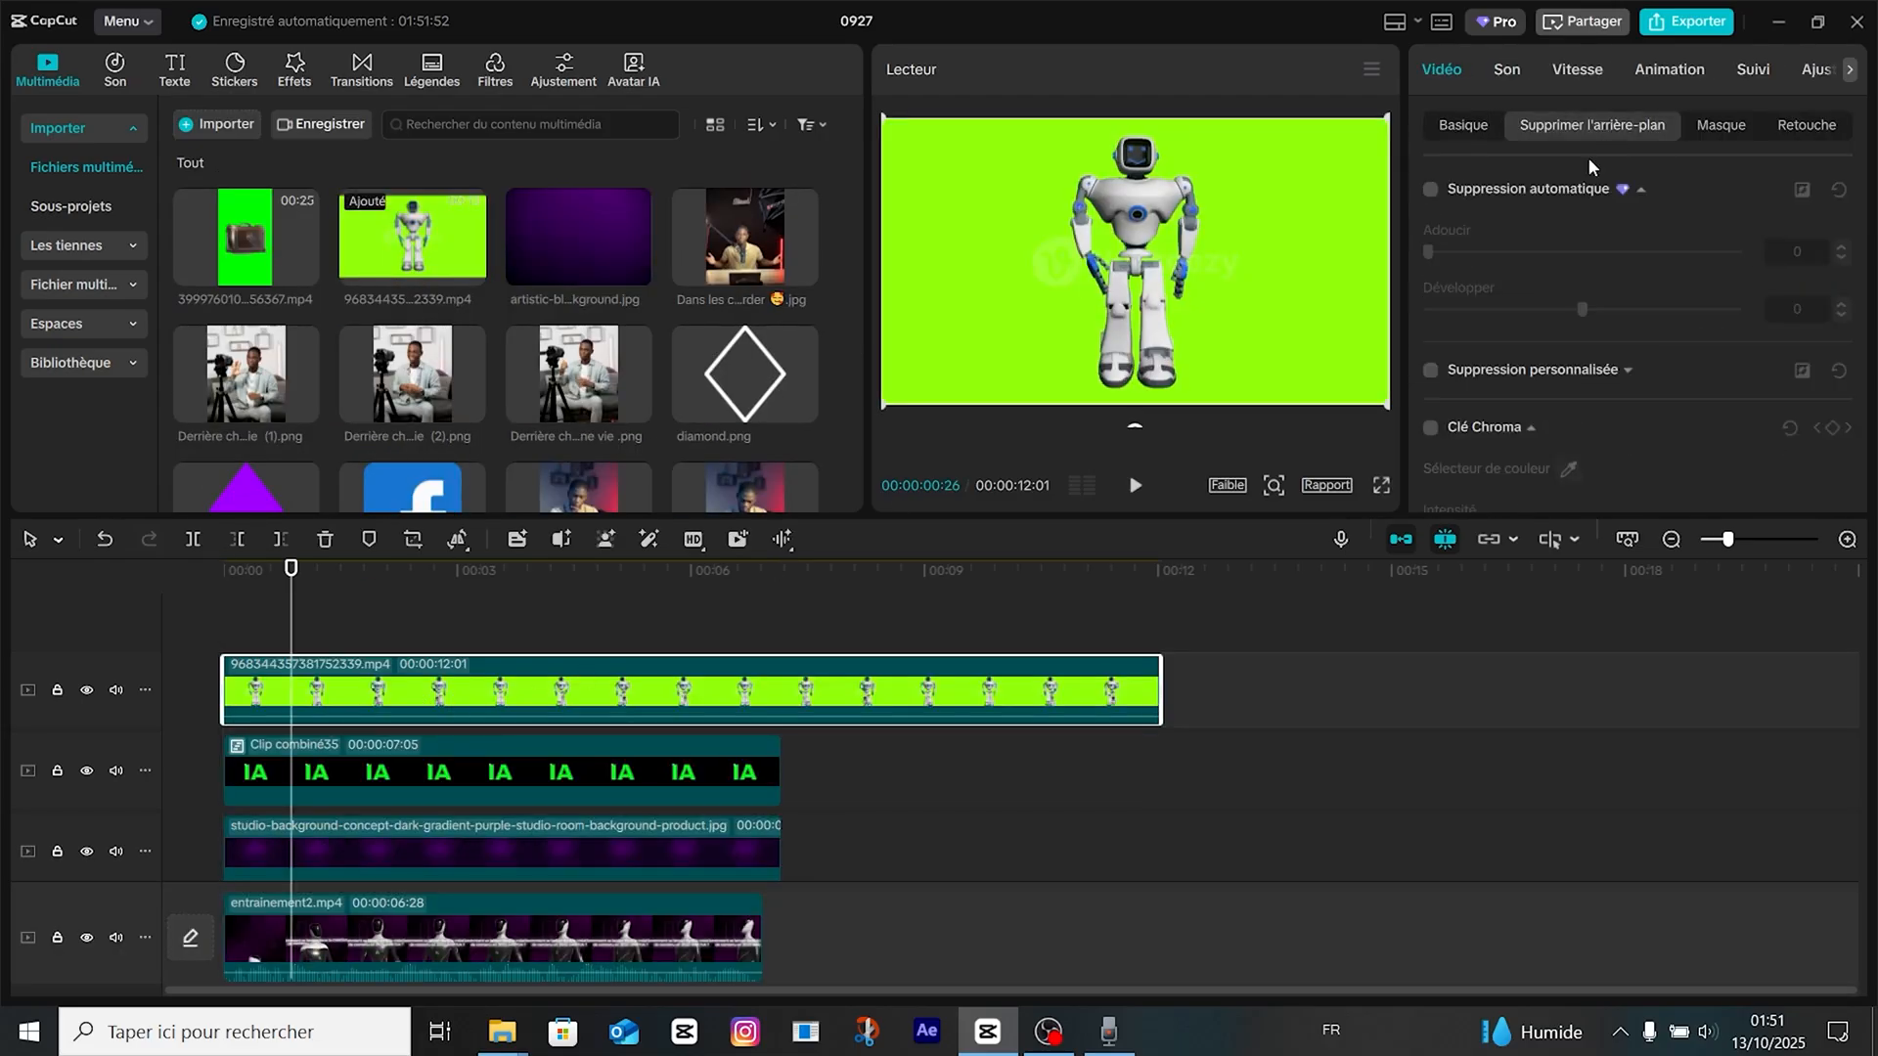
pyautogui.click(1430, 427)
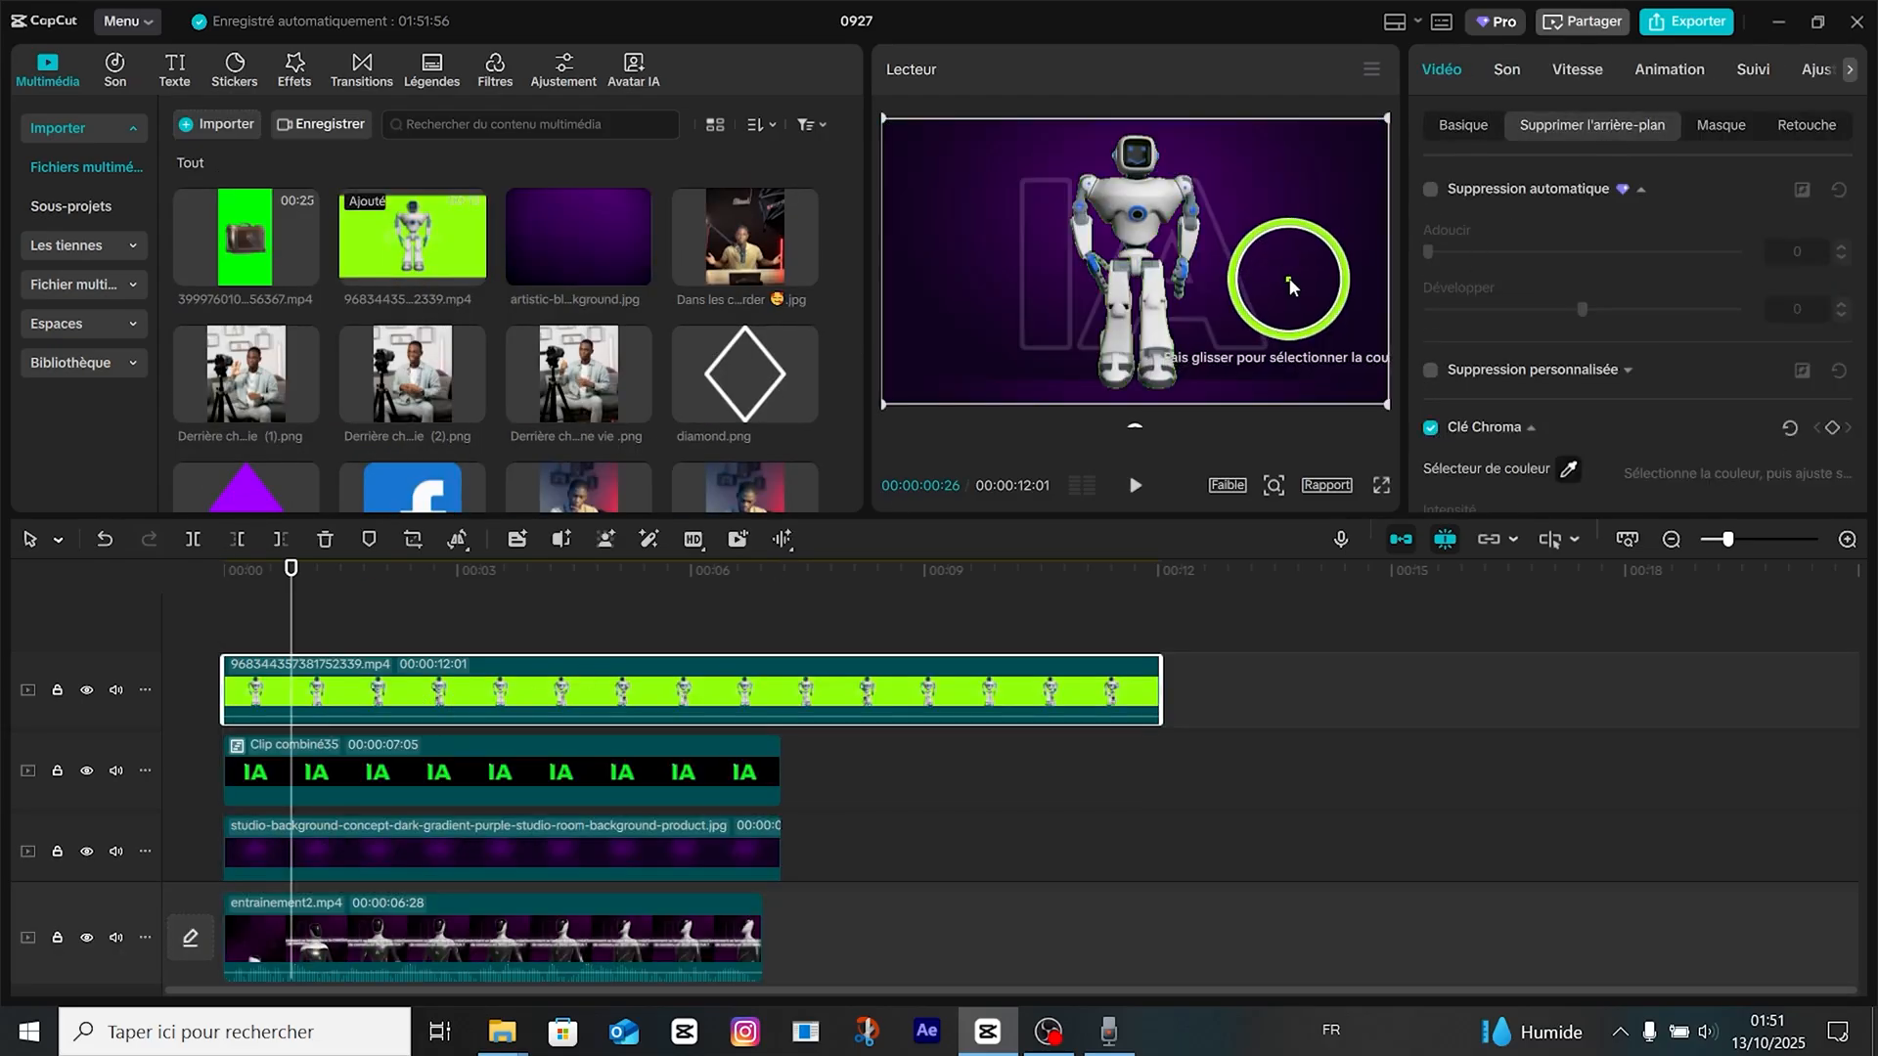
pyautogui.click(1289, 278)
pyautogui.scroll(-1, 1585, 380)
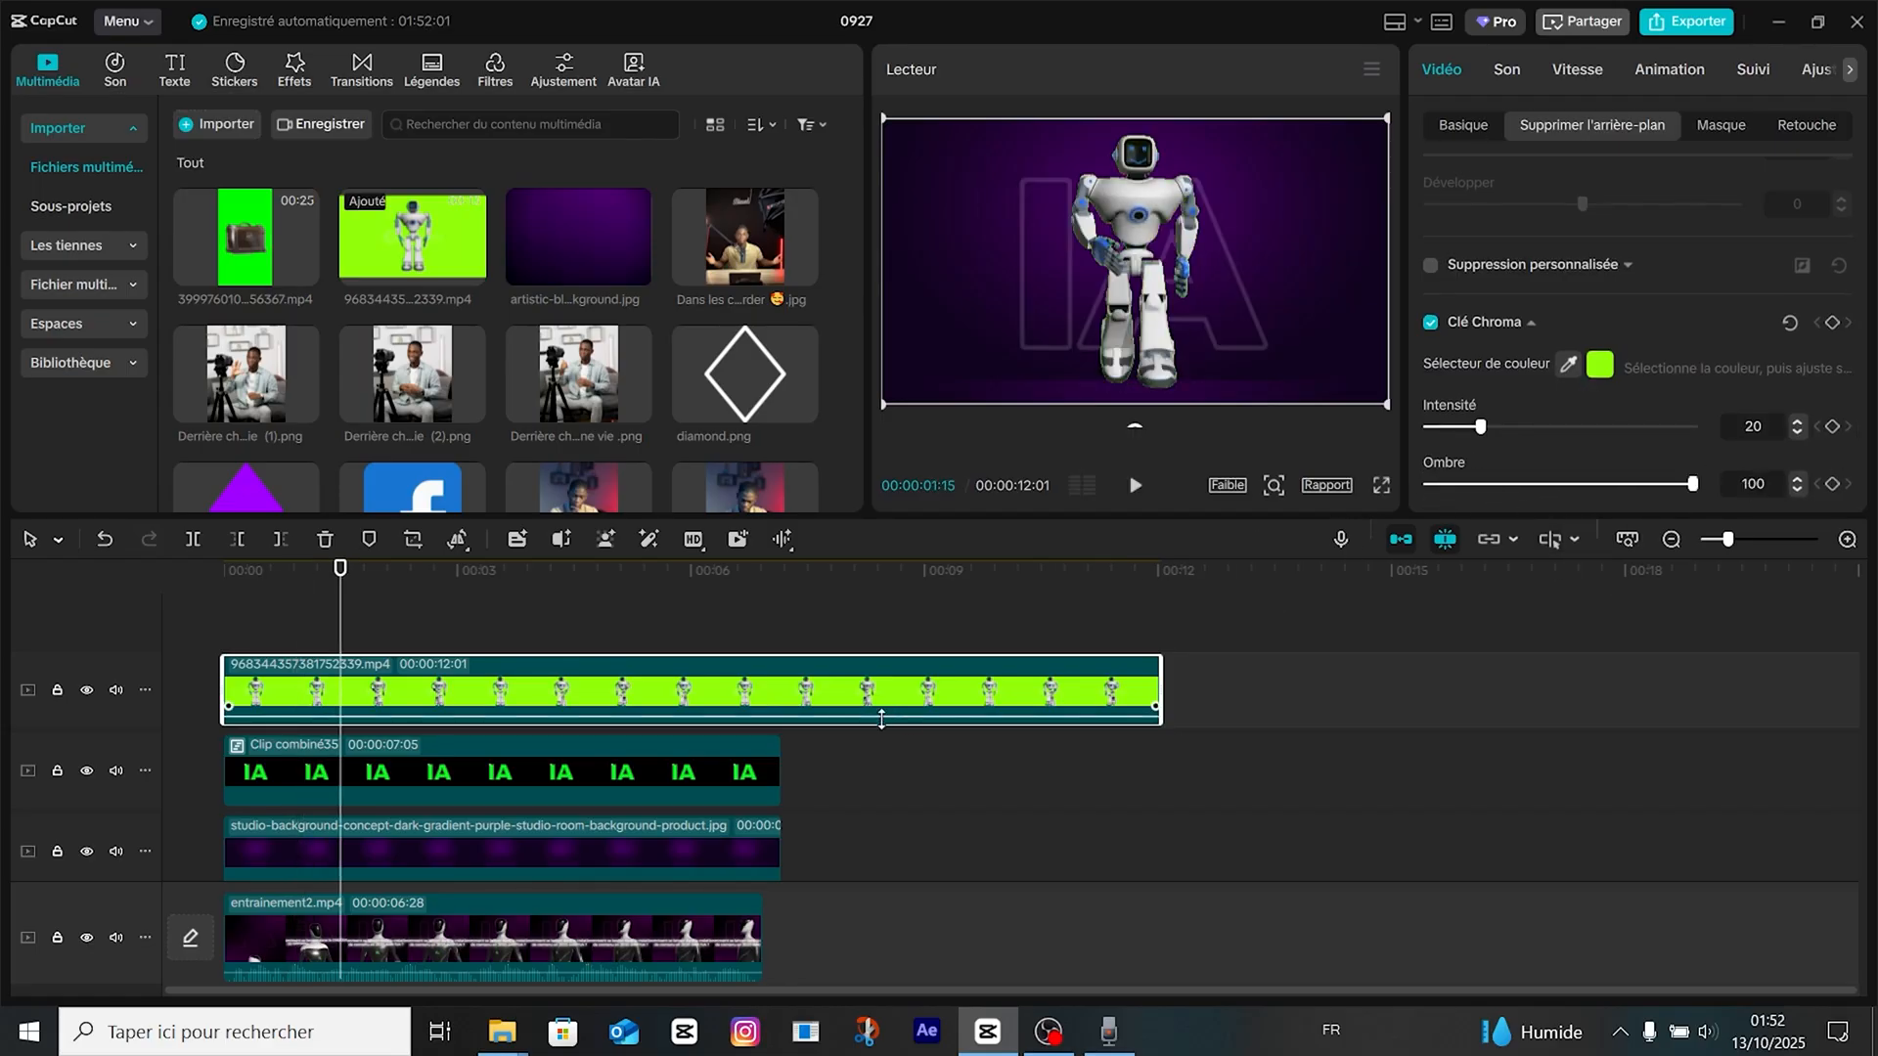
pyautogui.moveTo(1480, 447); pyautogui.dragTo(1540, 449)
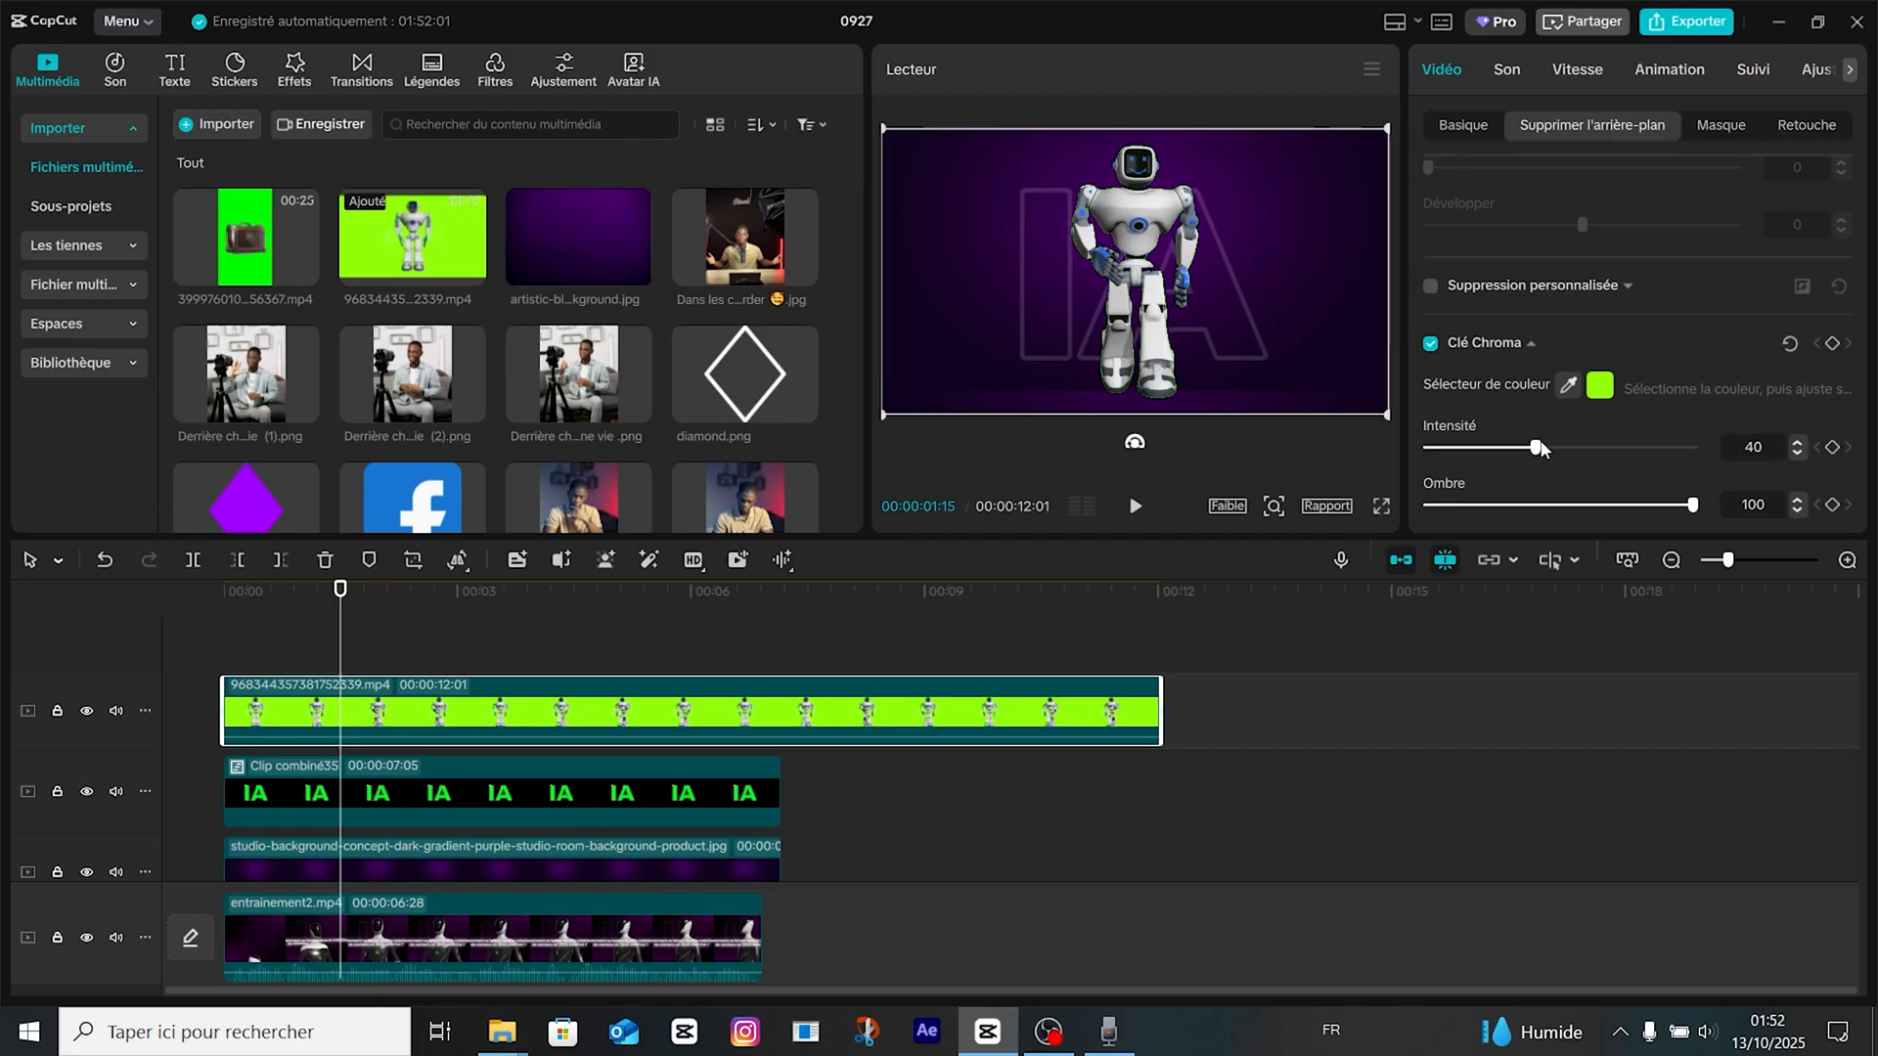
pyautogui.moveTo(1564, 449); pyautogui.dragTo(1572, 449)
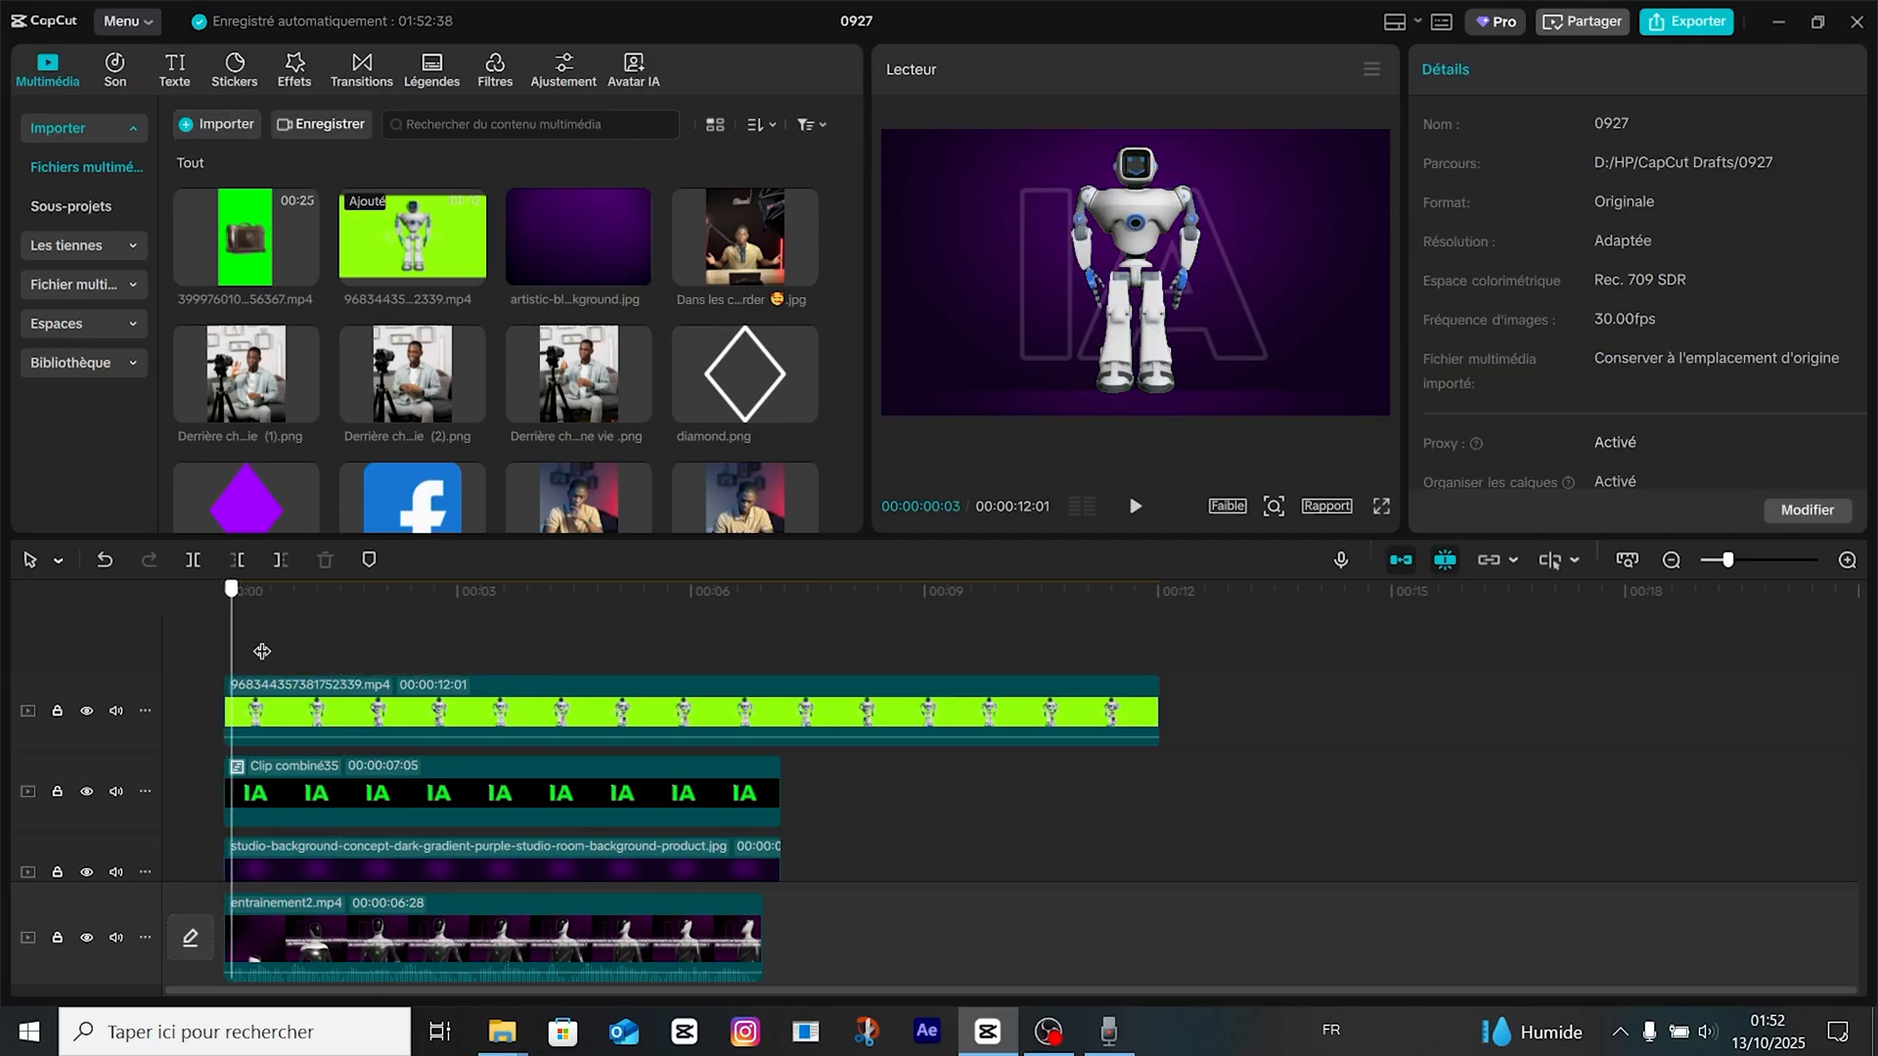
# Add a Transformer keyframe for scale, position and rotation to the robot clip at 00:00:01:19.
pyautogui.moveTo(260, 650); pyautogui.dragTo(351, 640)
pyautogui.click(351, 706)
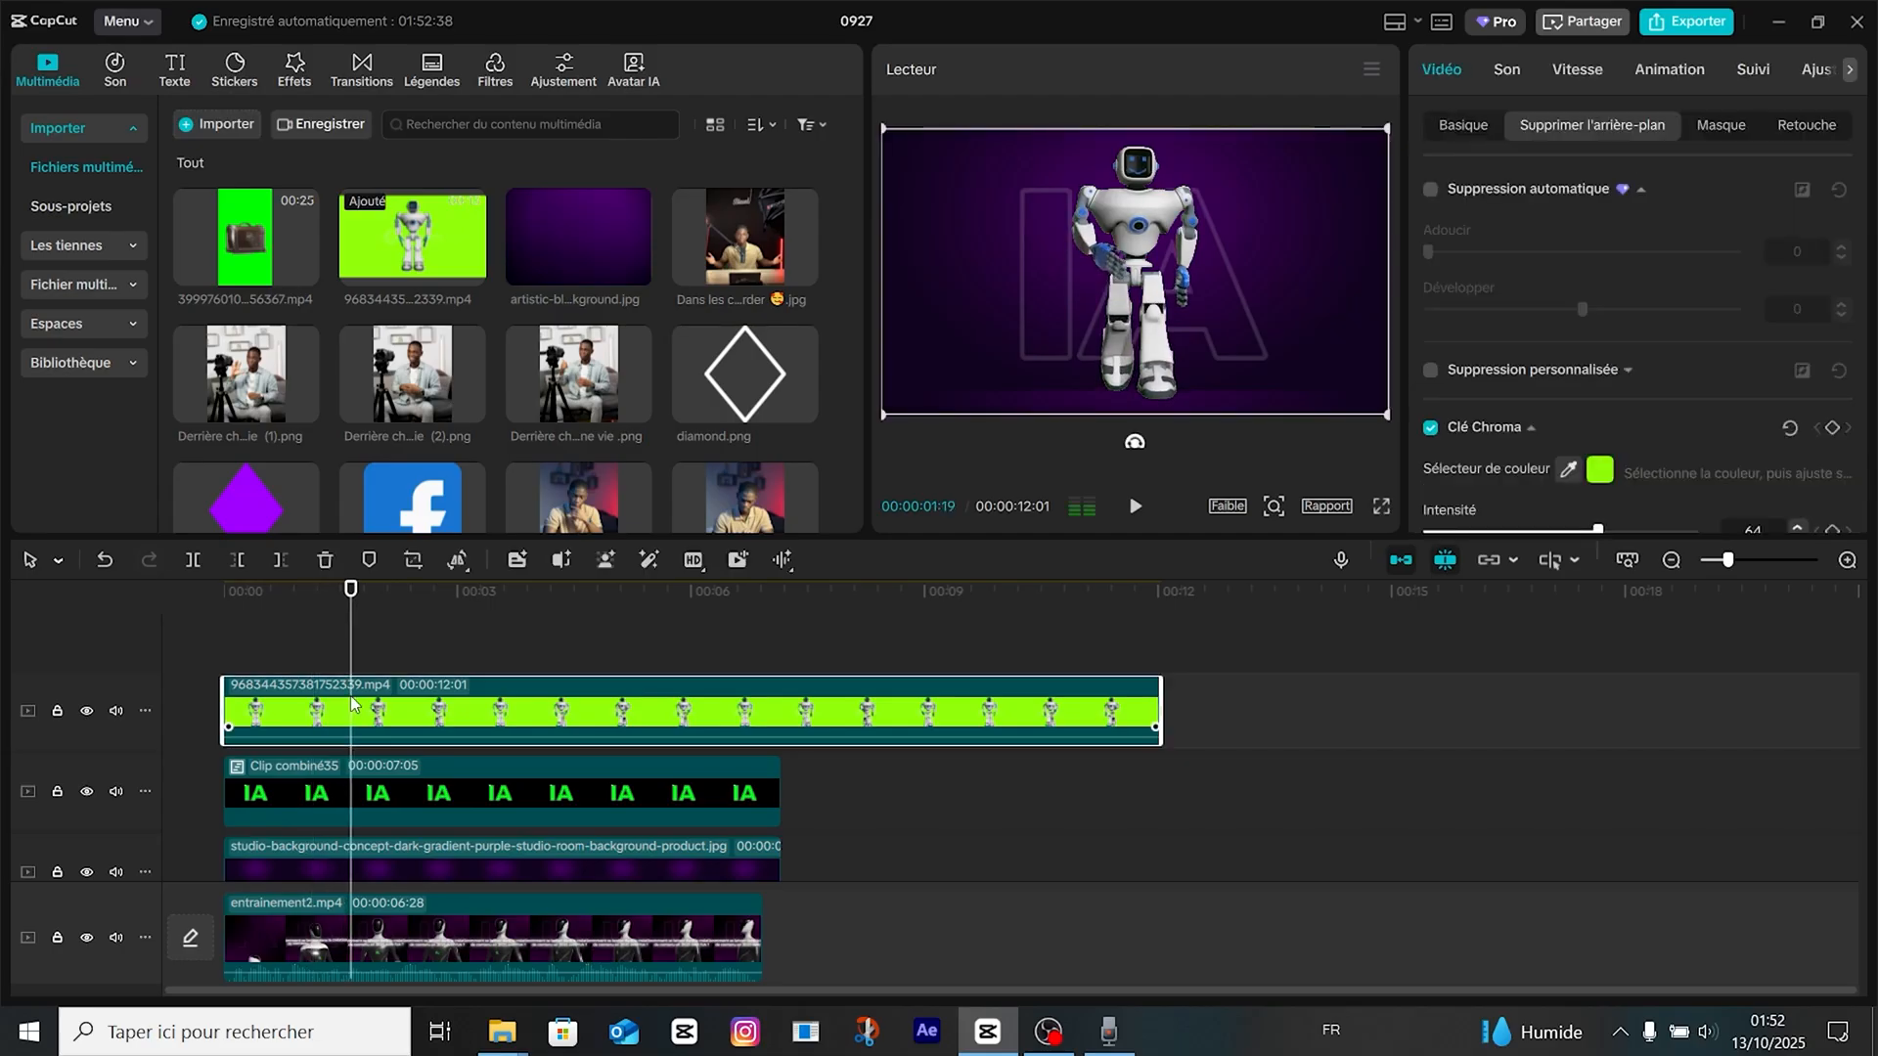
pyautogui.click(1463, 125)
pyautogui.click(1832, 189)
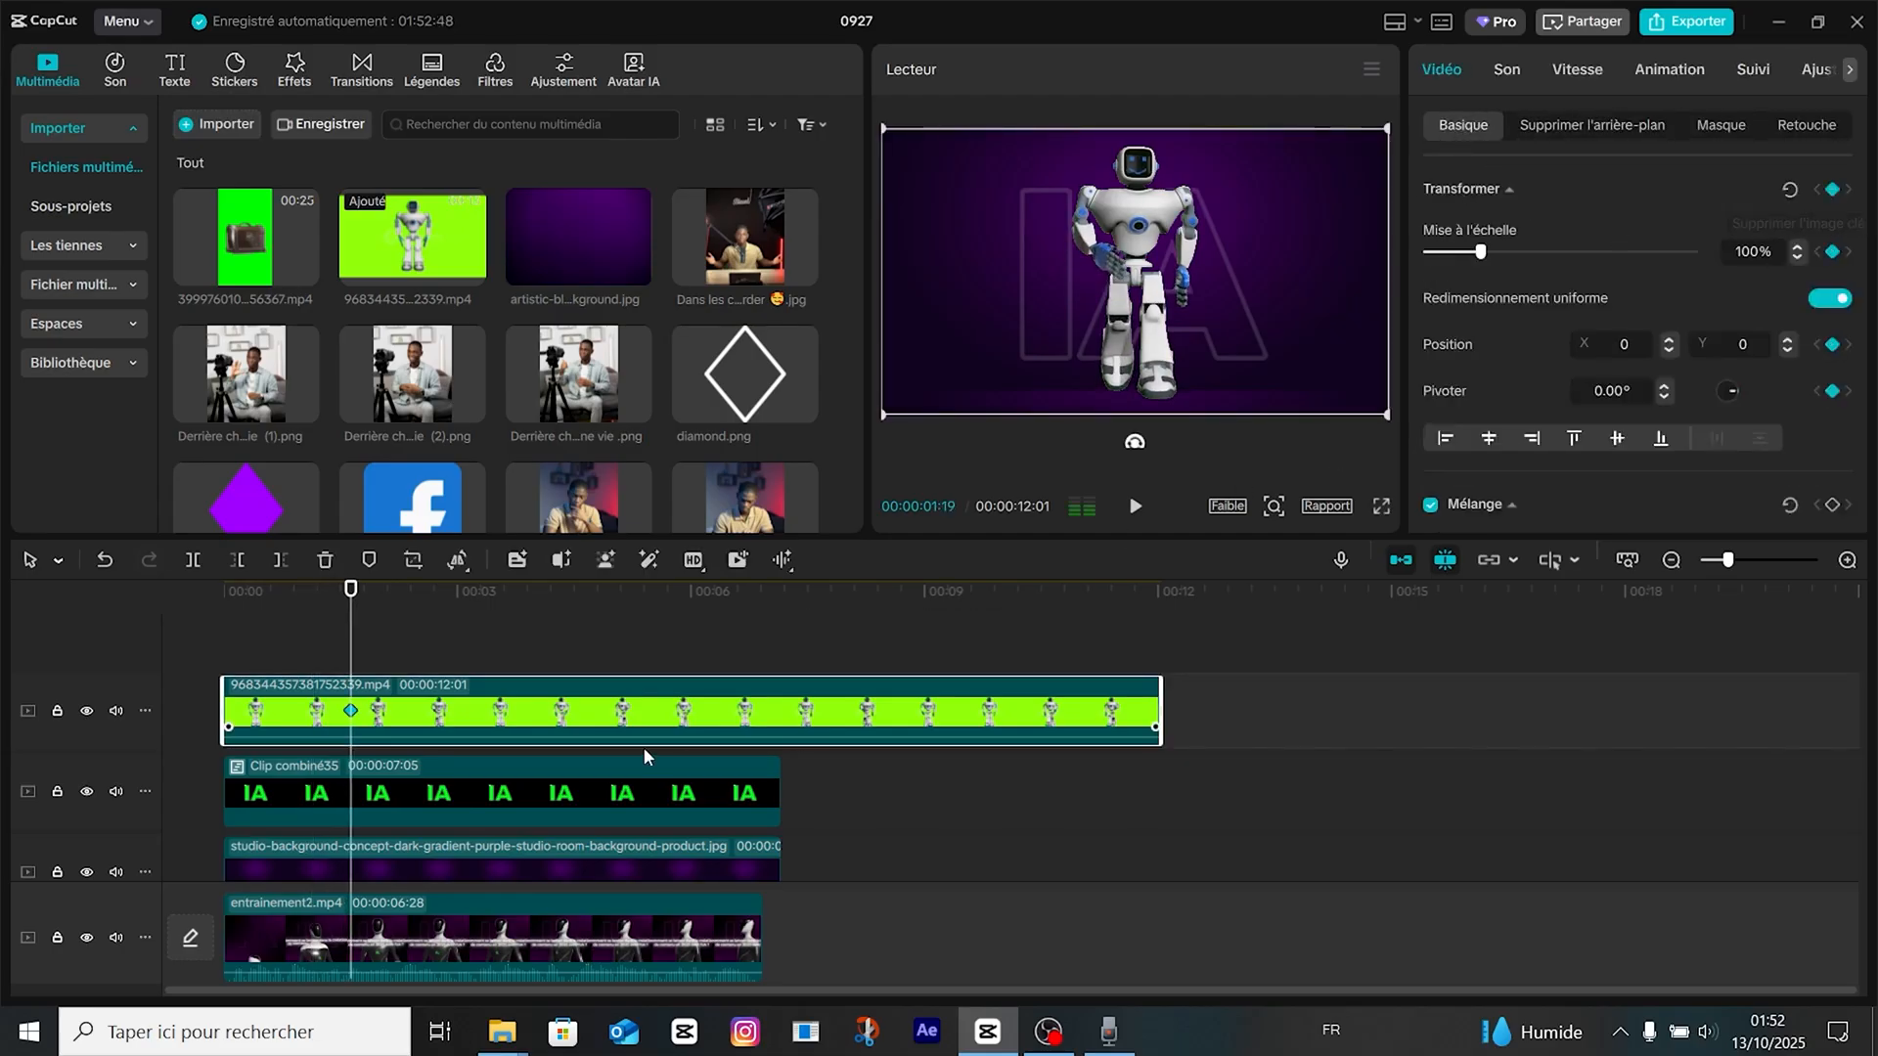
# At the start of the timeline, move the robot straight down out of the frame, to Y about -2078.
pyautogui.moveTo(312, 654); pyautogui.dragTo(223, 654)
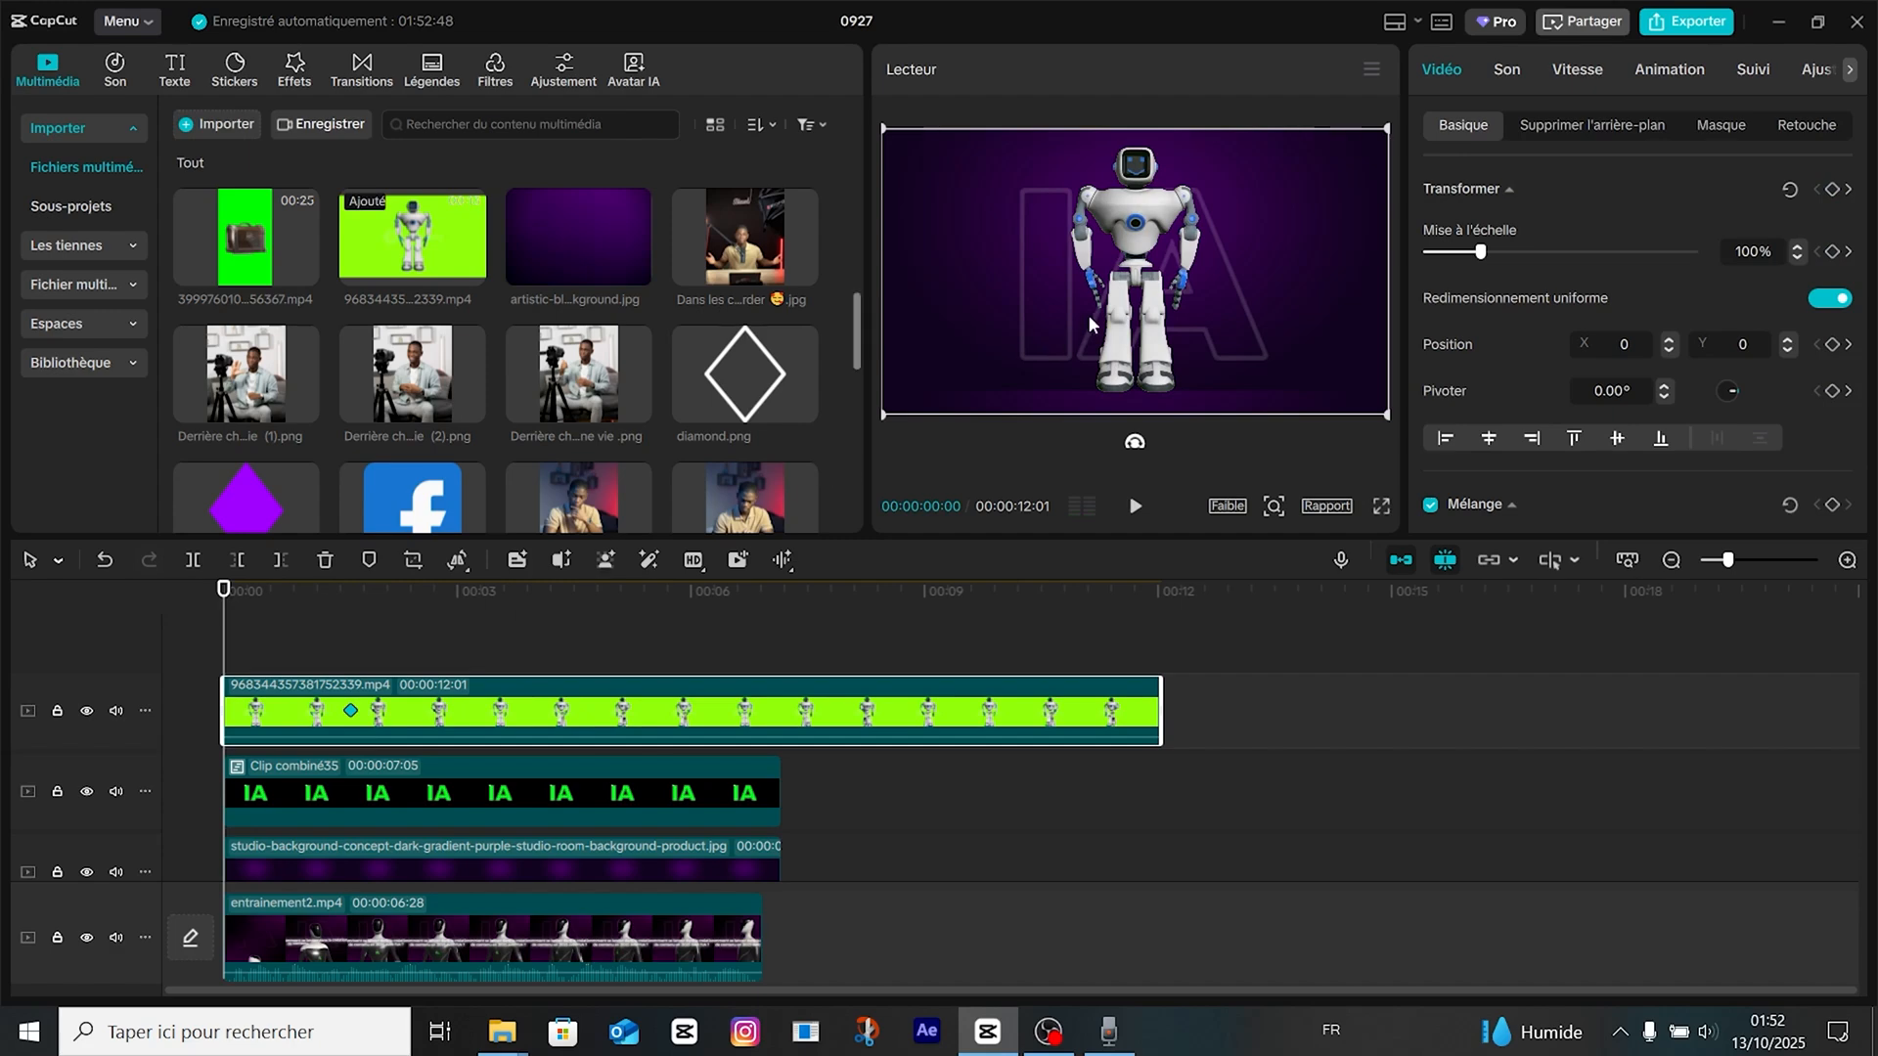
pyautogui.moveTo(1135, 264); pyautogui.dragTo(1133, 531)
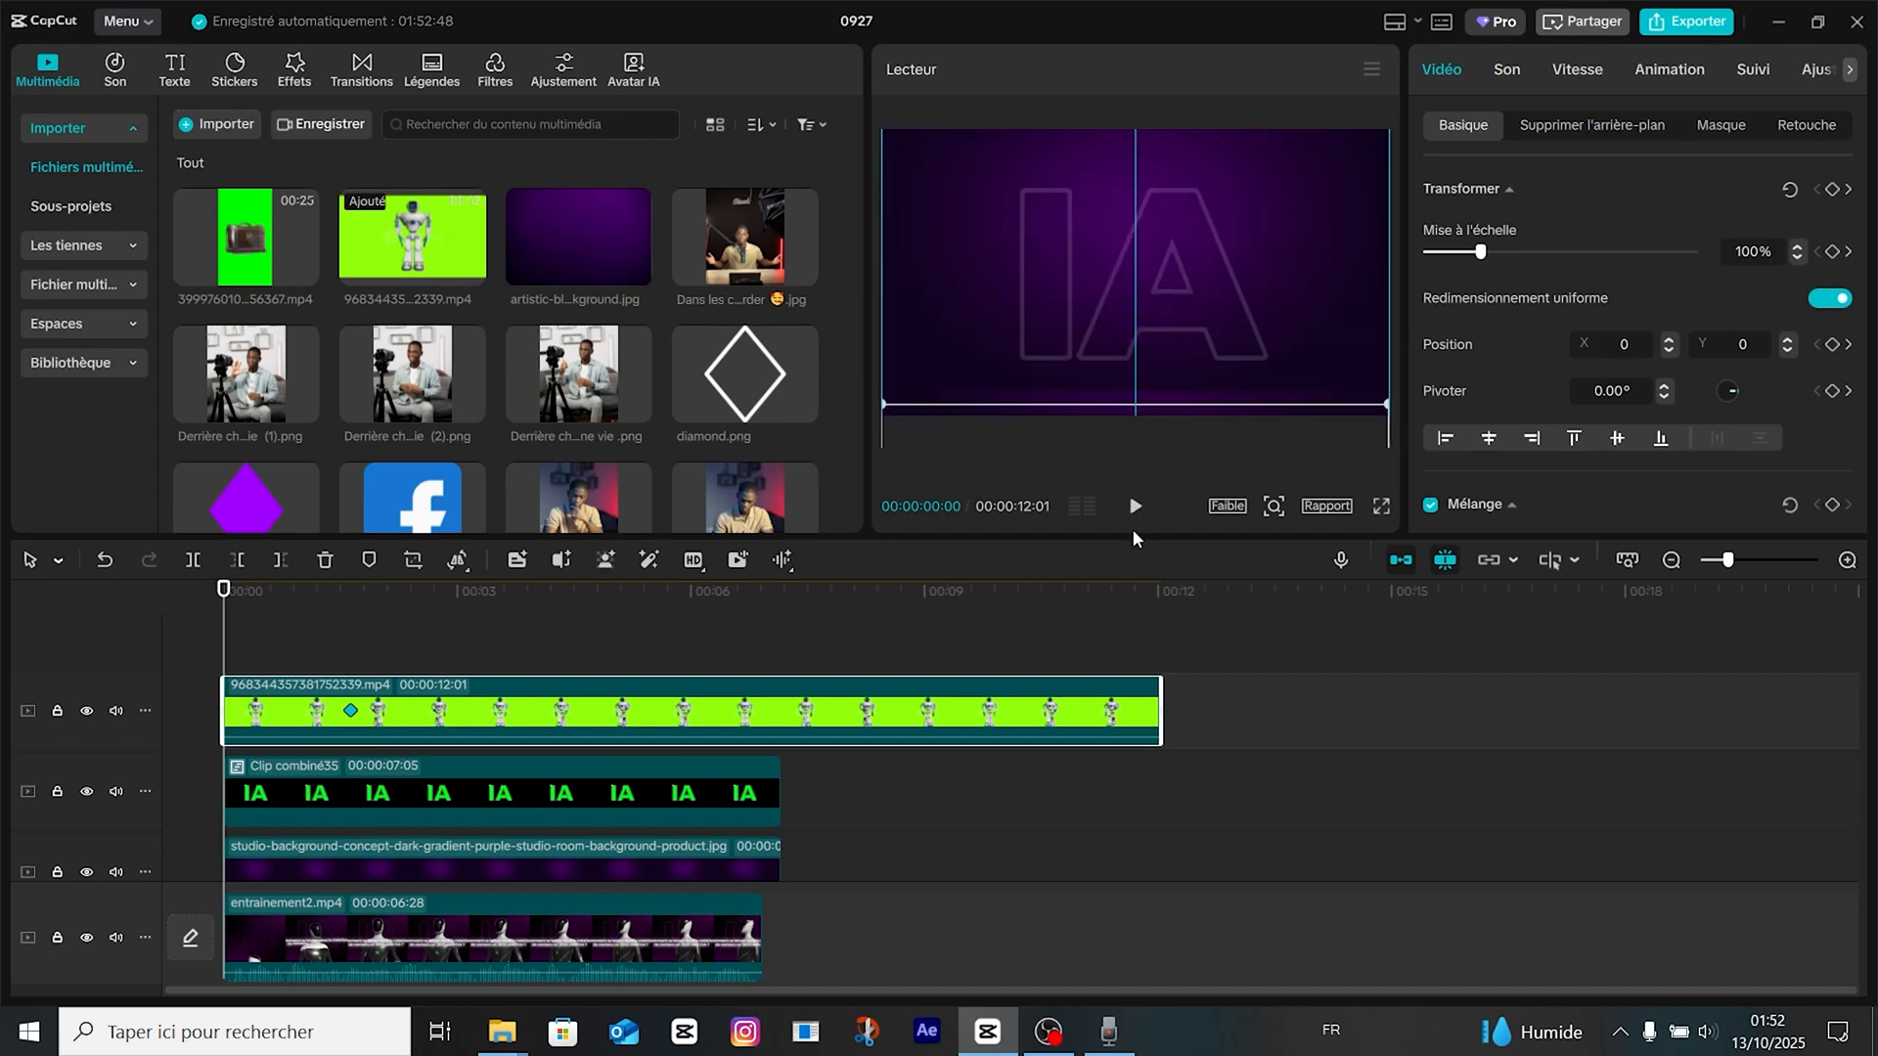
# Try the "Accél…côtés" S-shaped preset curve on the robot clip's keyframe at 00:00:01:19.
pyautogui.rightClick(355, 714)
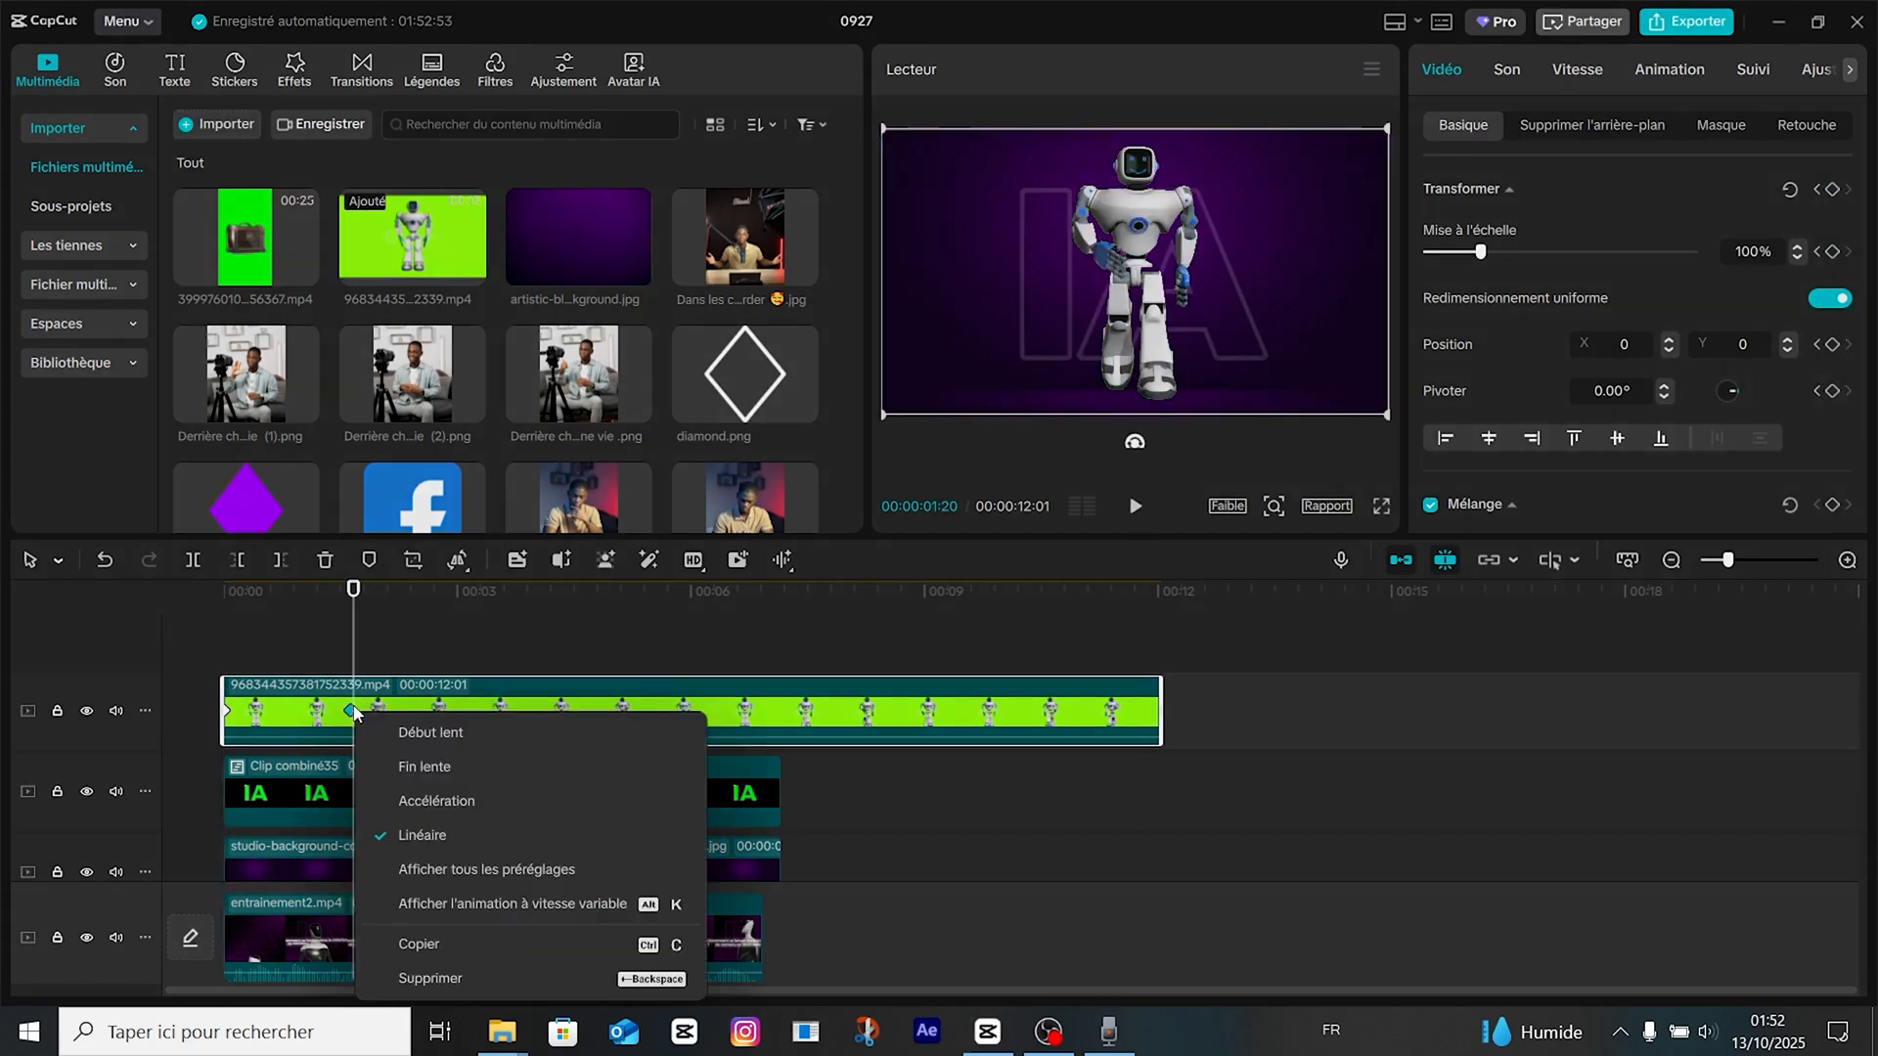
pyautogui.click(358, 718)
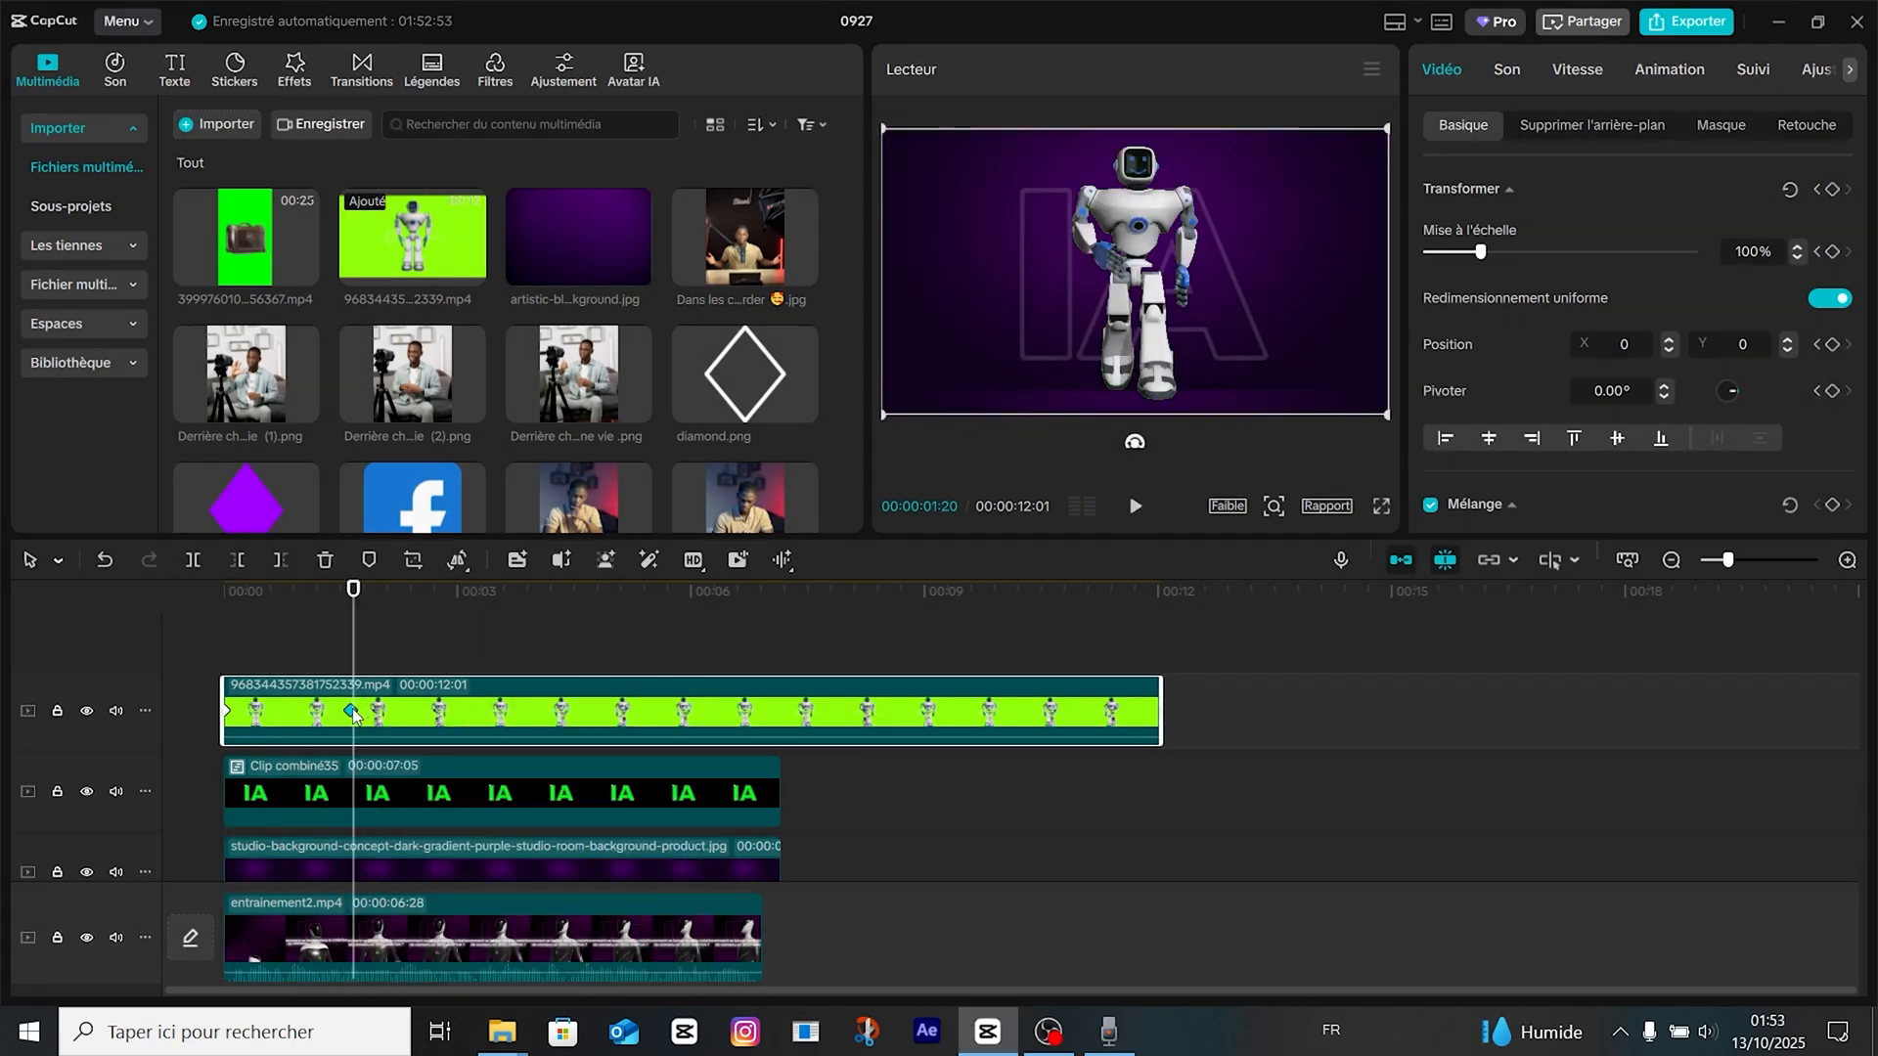
pyautogui.rightClick(352, 712)
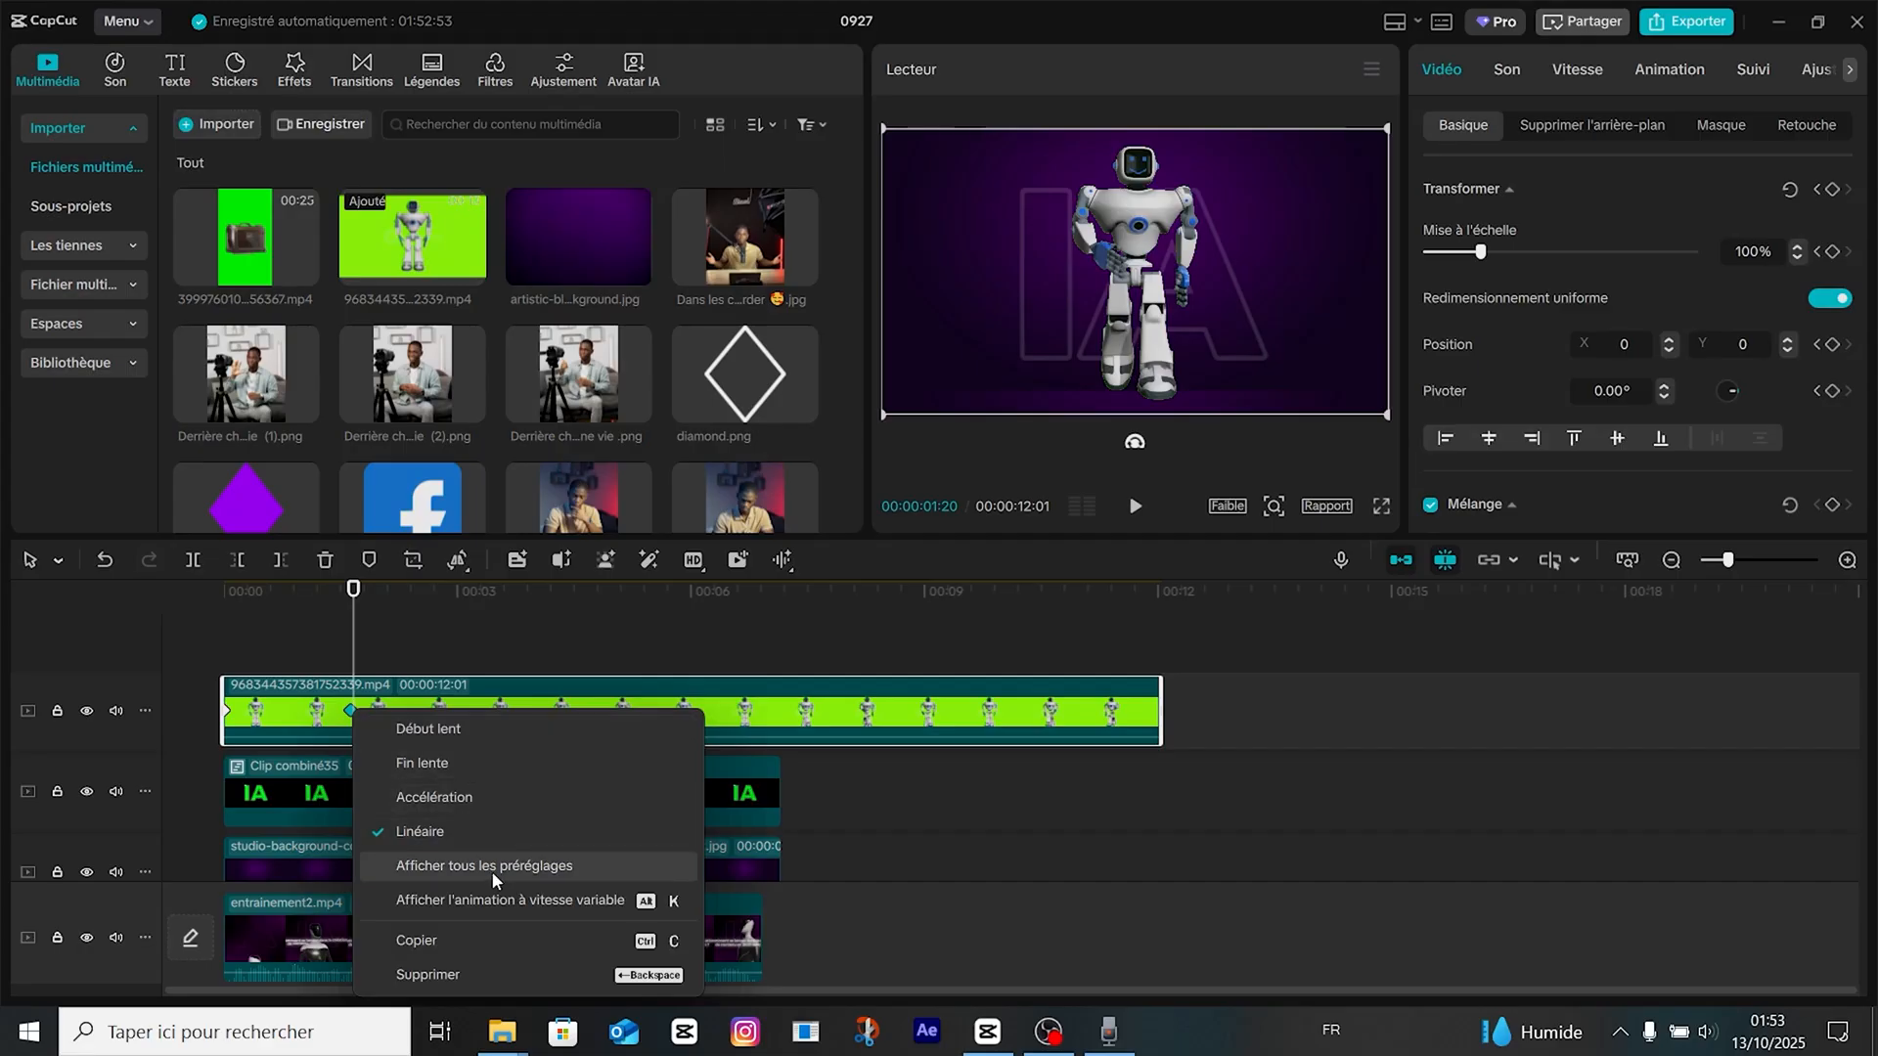
pyautogui.click(518, 864)
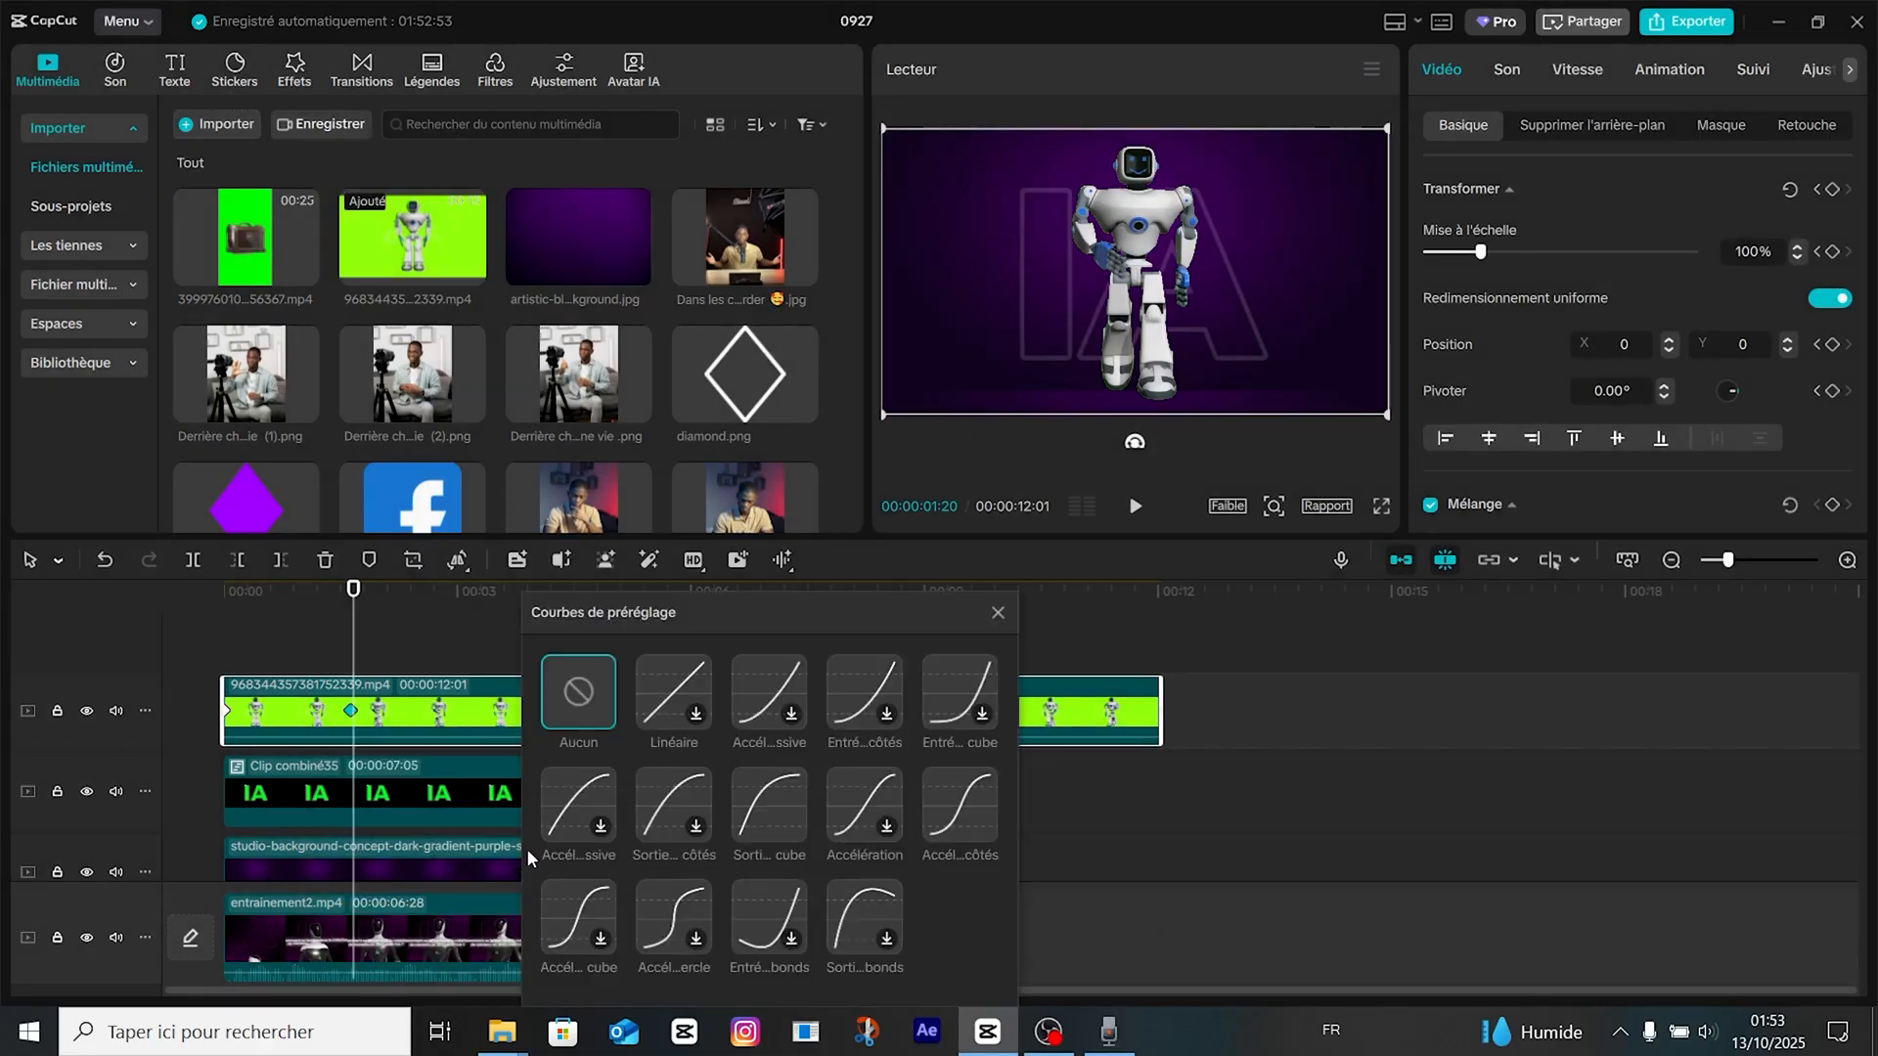
pyautogui.click(935, 800)
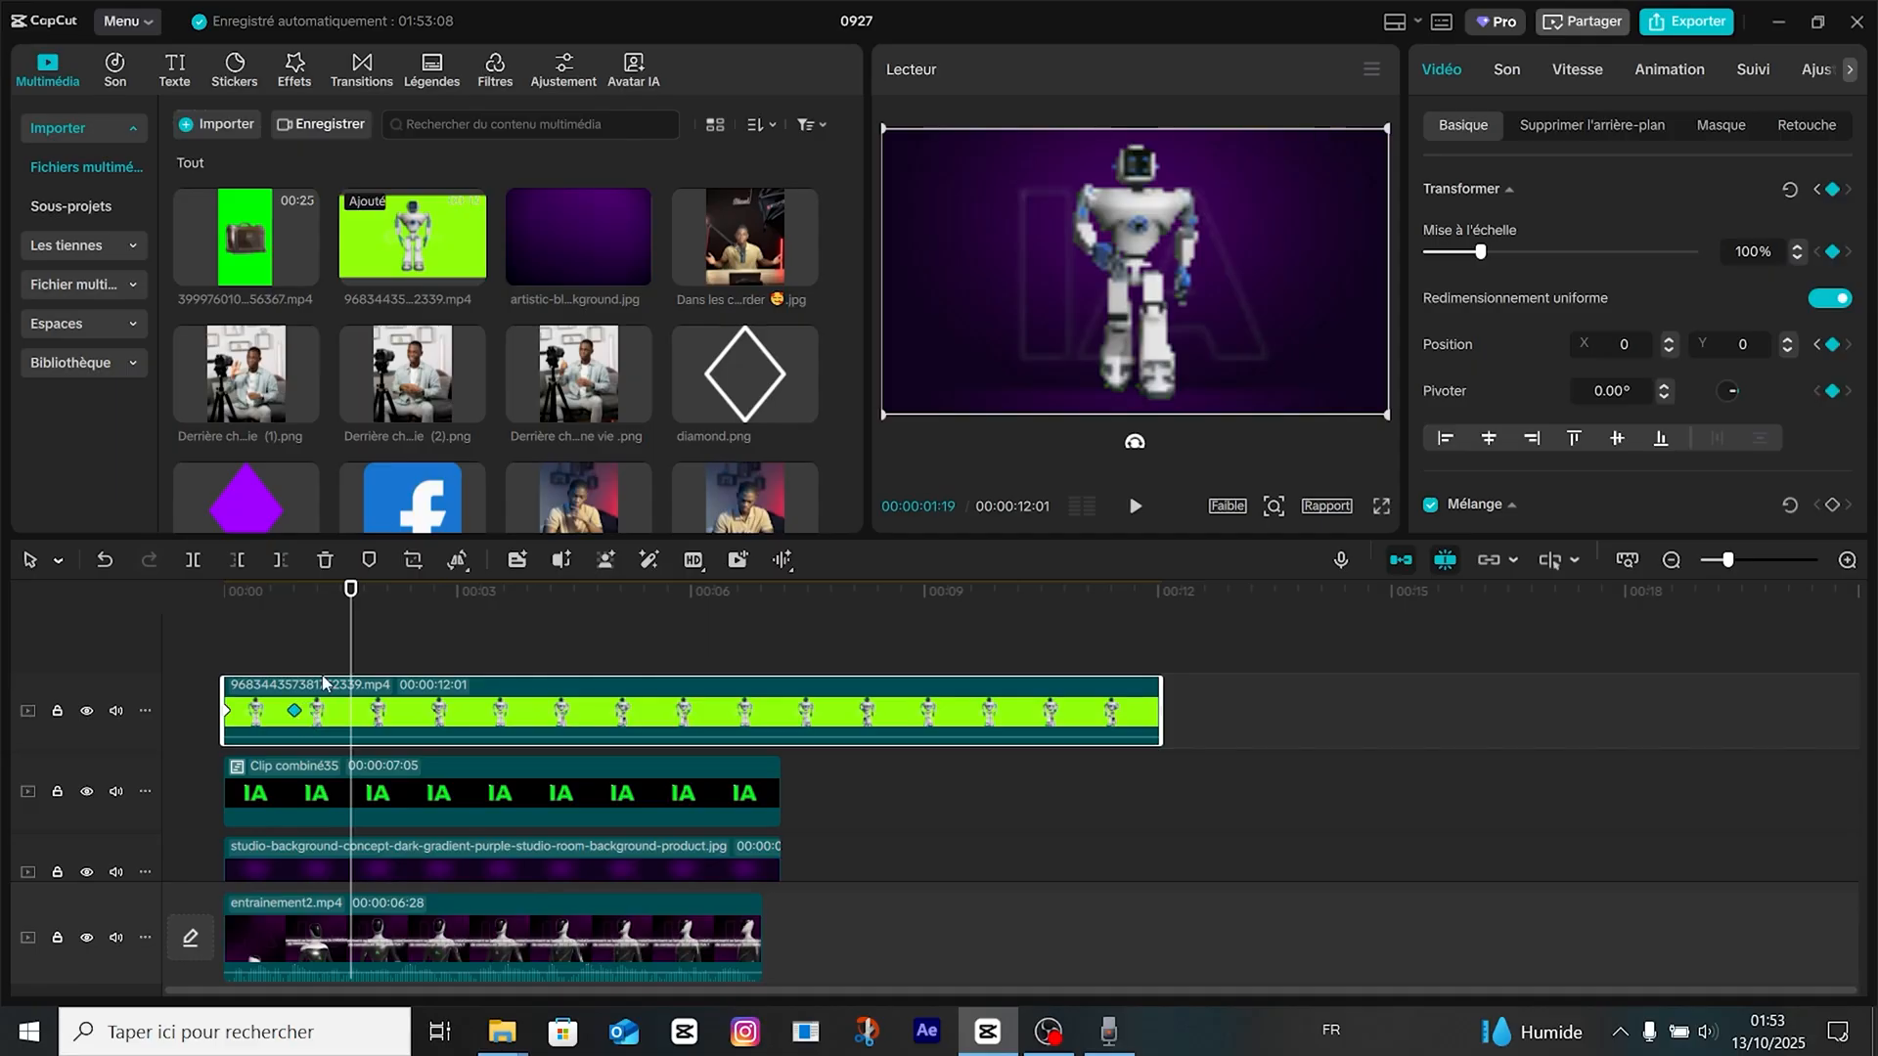
# Retime the robot's landing keyframe to 00:00:01:13 and apply the "Accél… cube" preset curve to it.
pyautogui.moveTo(351, 655); pyautogui.dragTo(2, 688)
pyautogui.press('space')
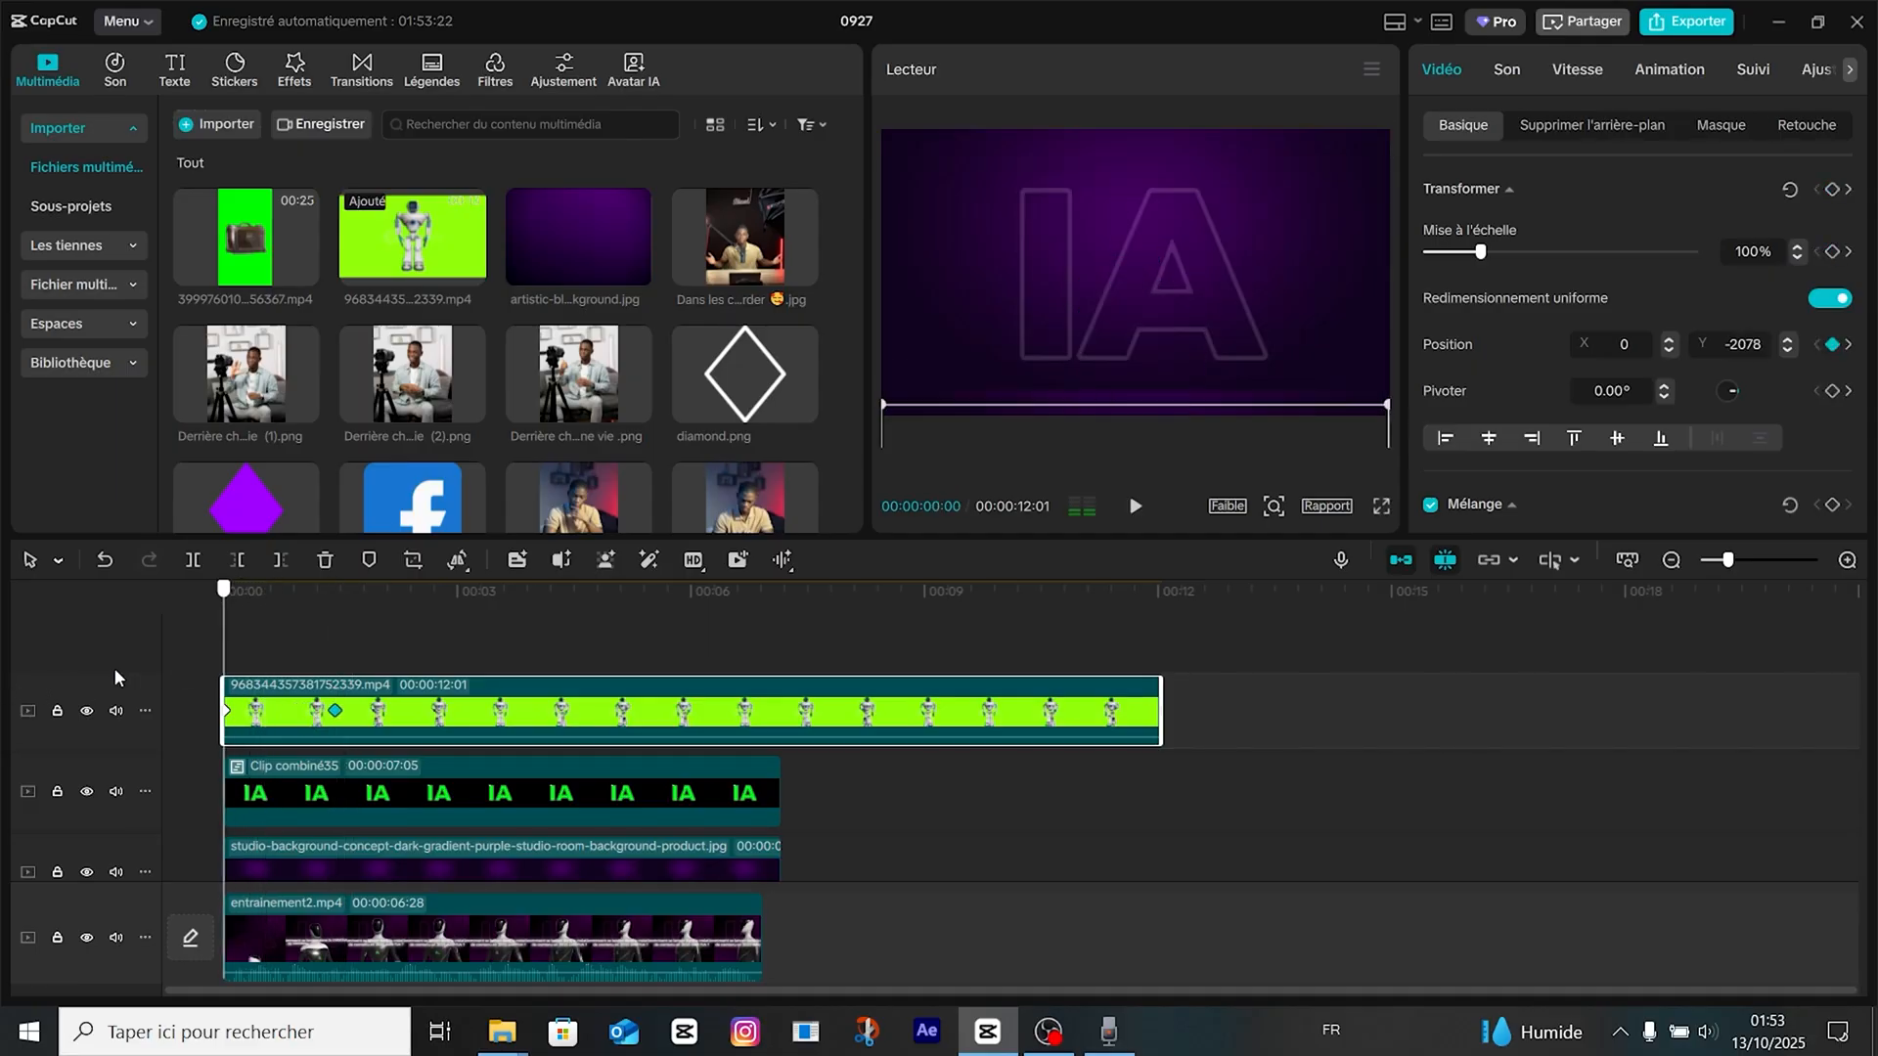
pyautogui.rightClick(334, 710)
pyautogui.click(483, 863)
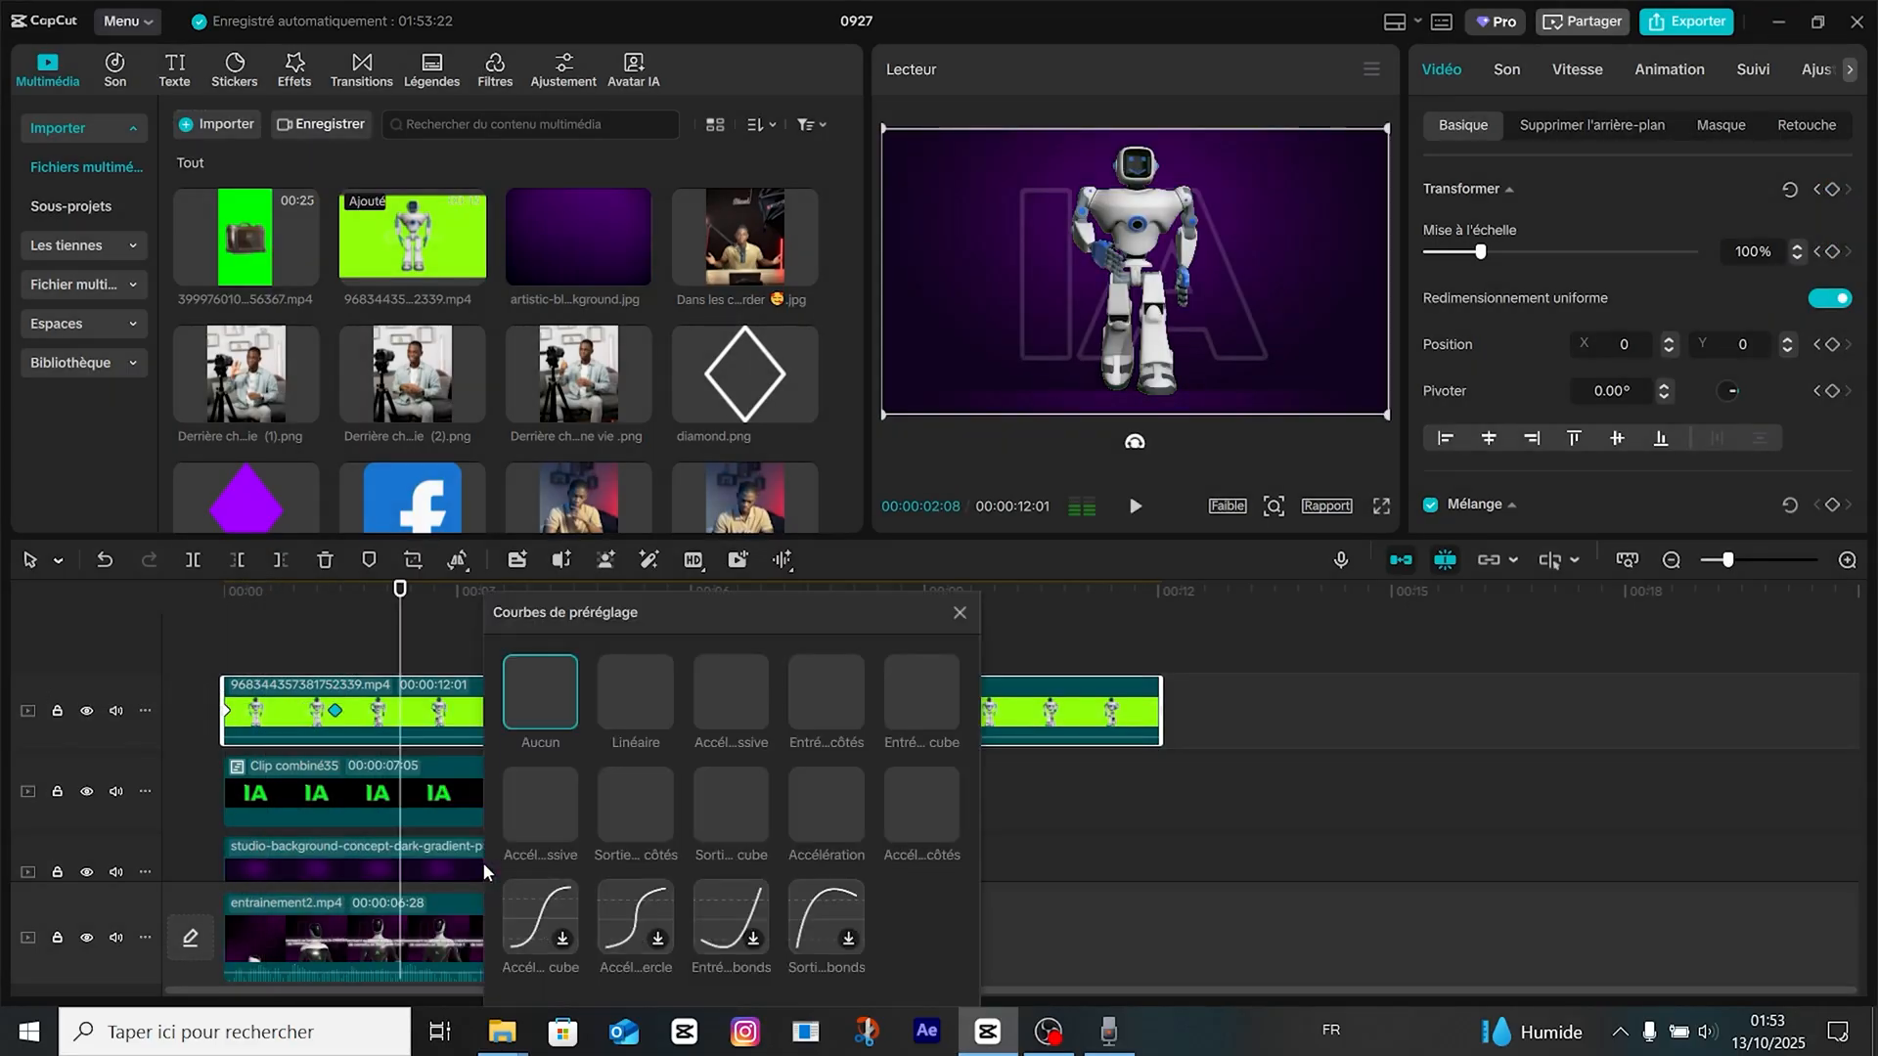
pyautogui.click(546, 915)
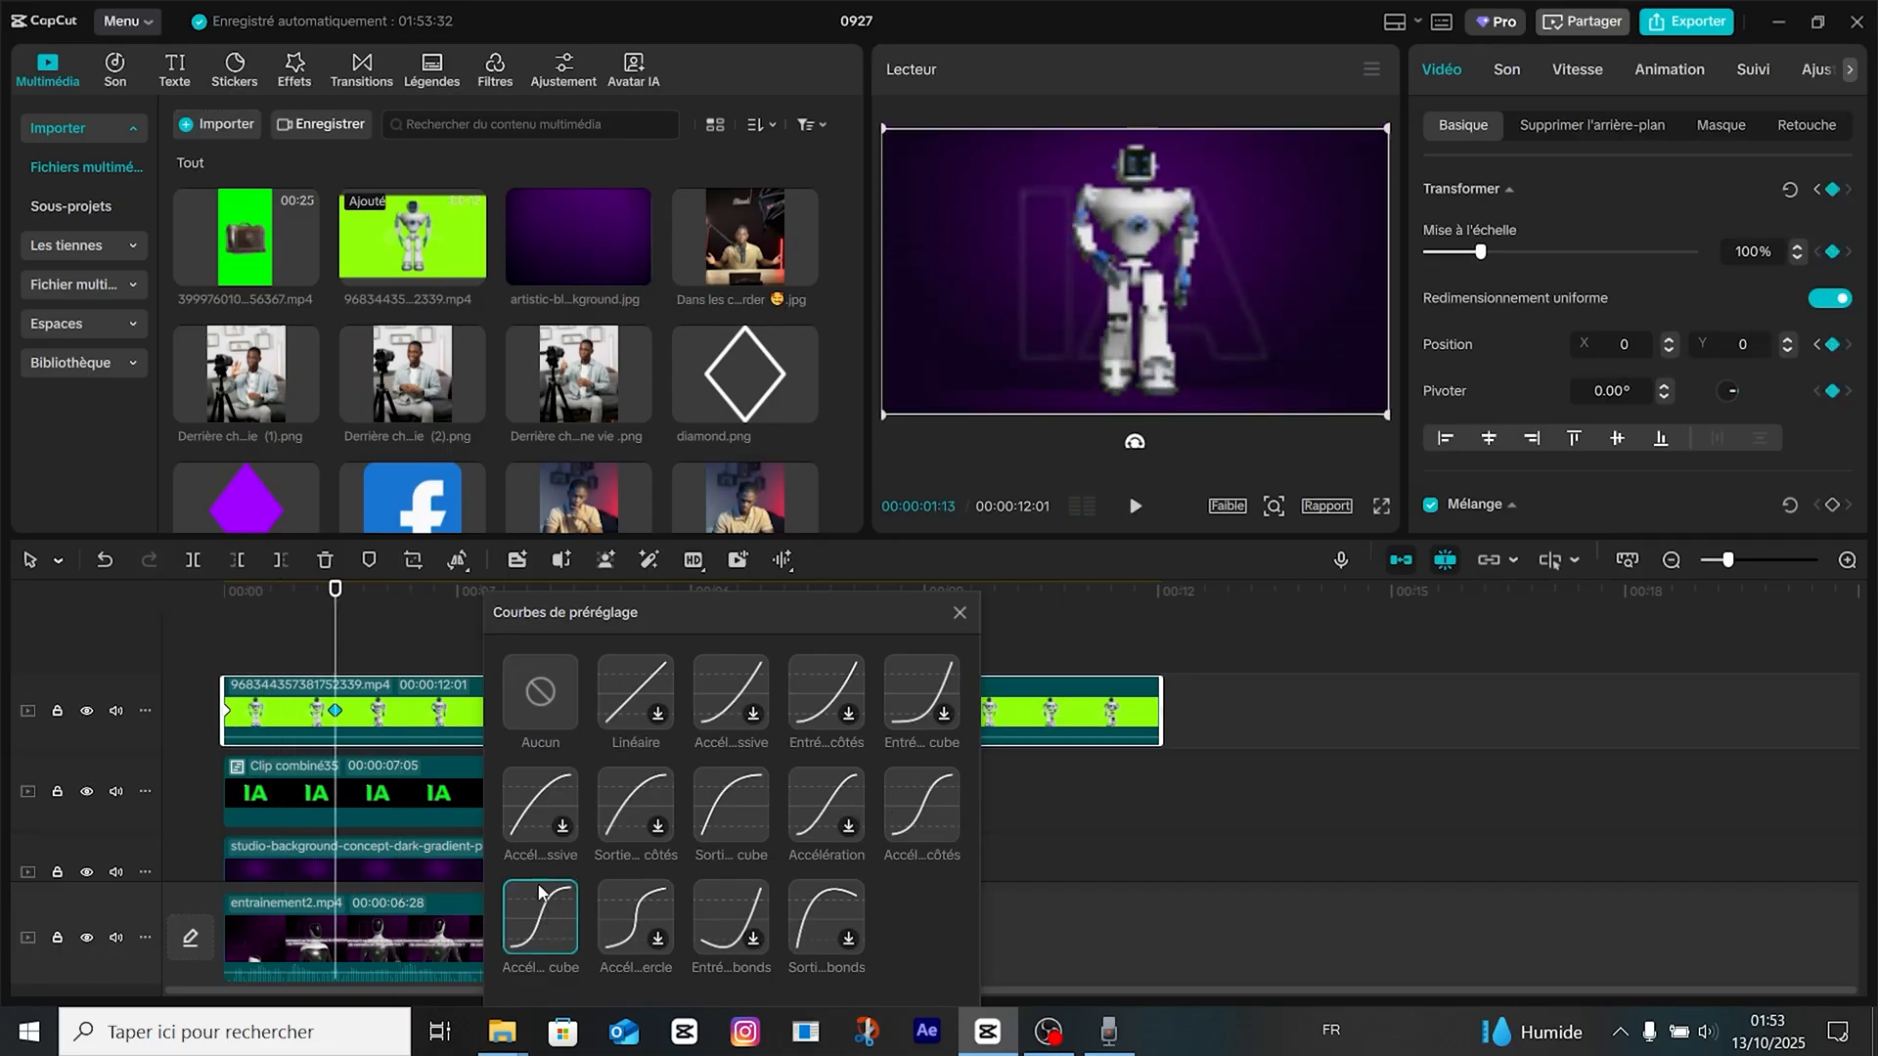
pyautogui.click(545, 922)
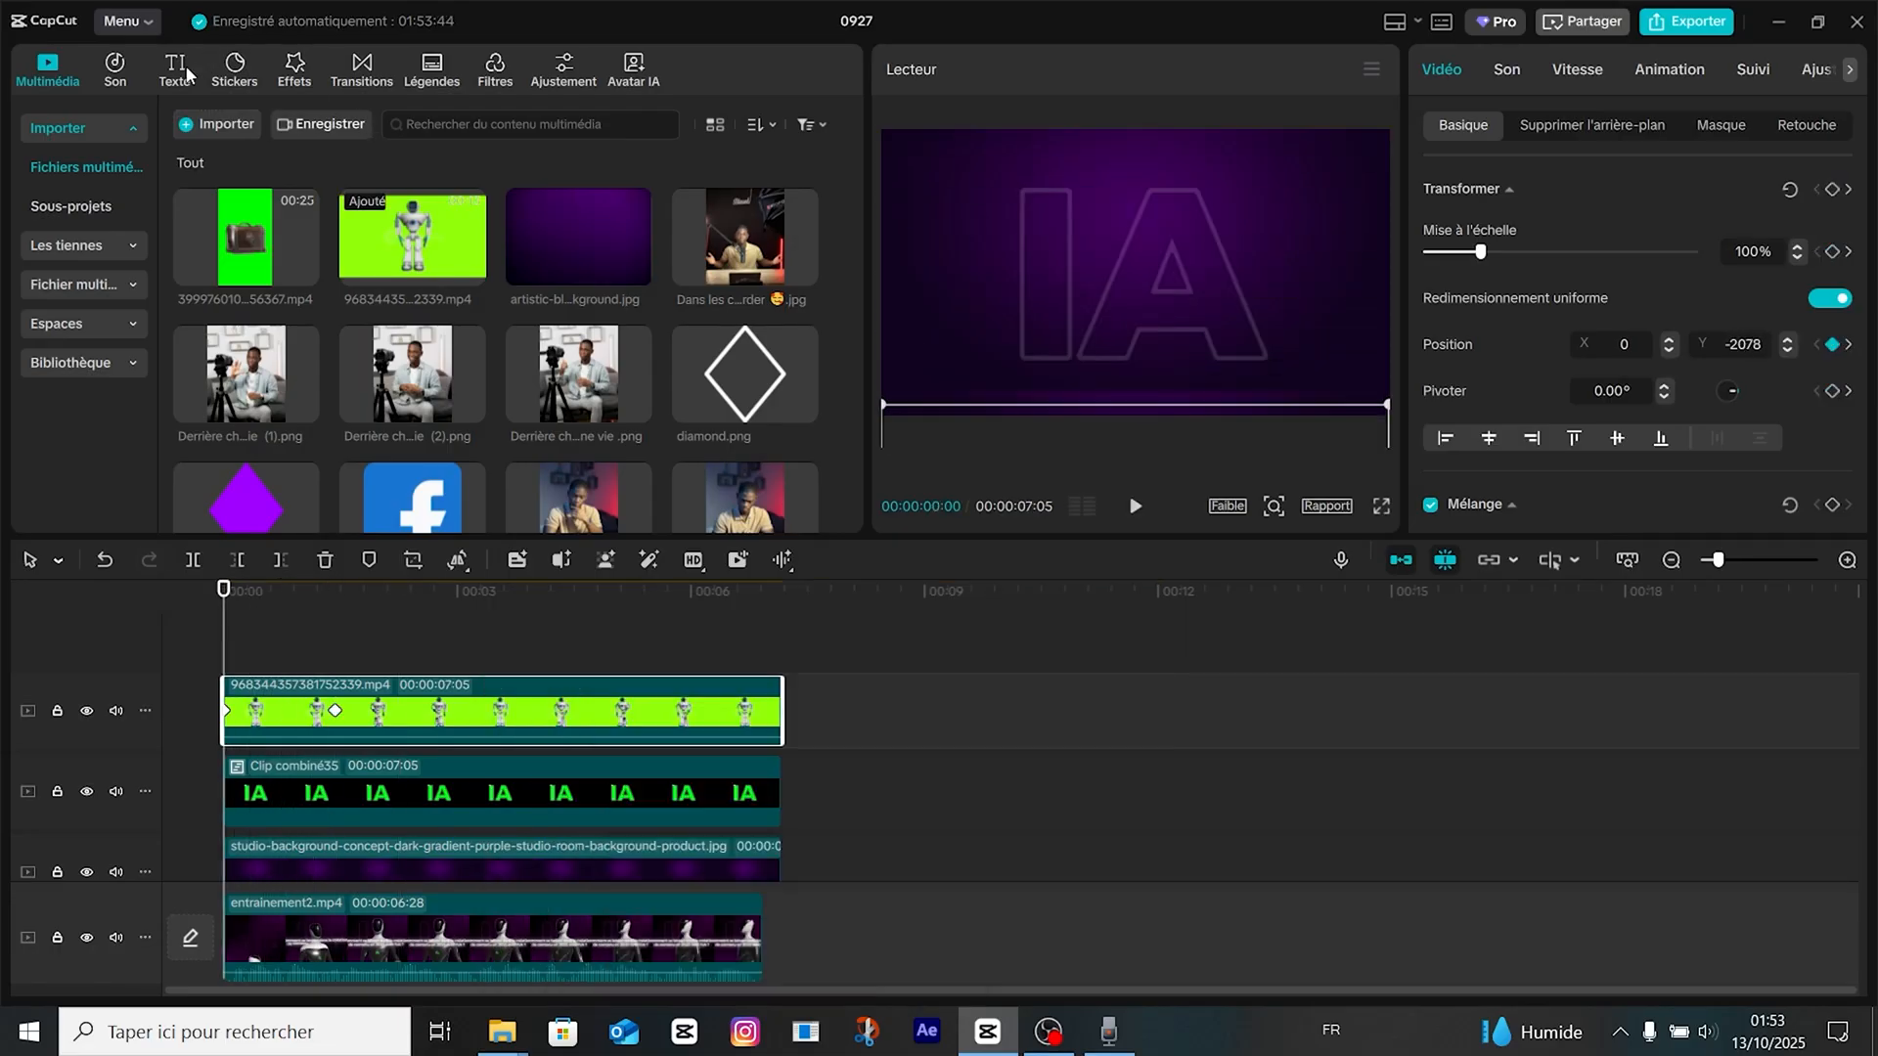
# Add a default text clip above the robot clip at the timeline start and extend it to about 00:00:07:10.
pyautogui.click(188, 74)
pyautogui.moveTo(225, 191); pyautogui.dragTo(221, 654)
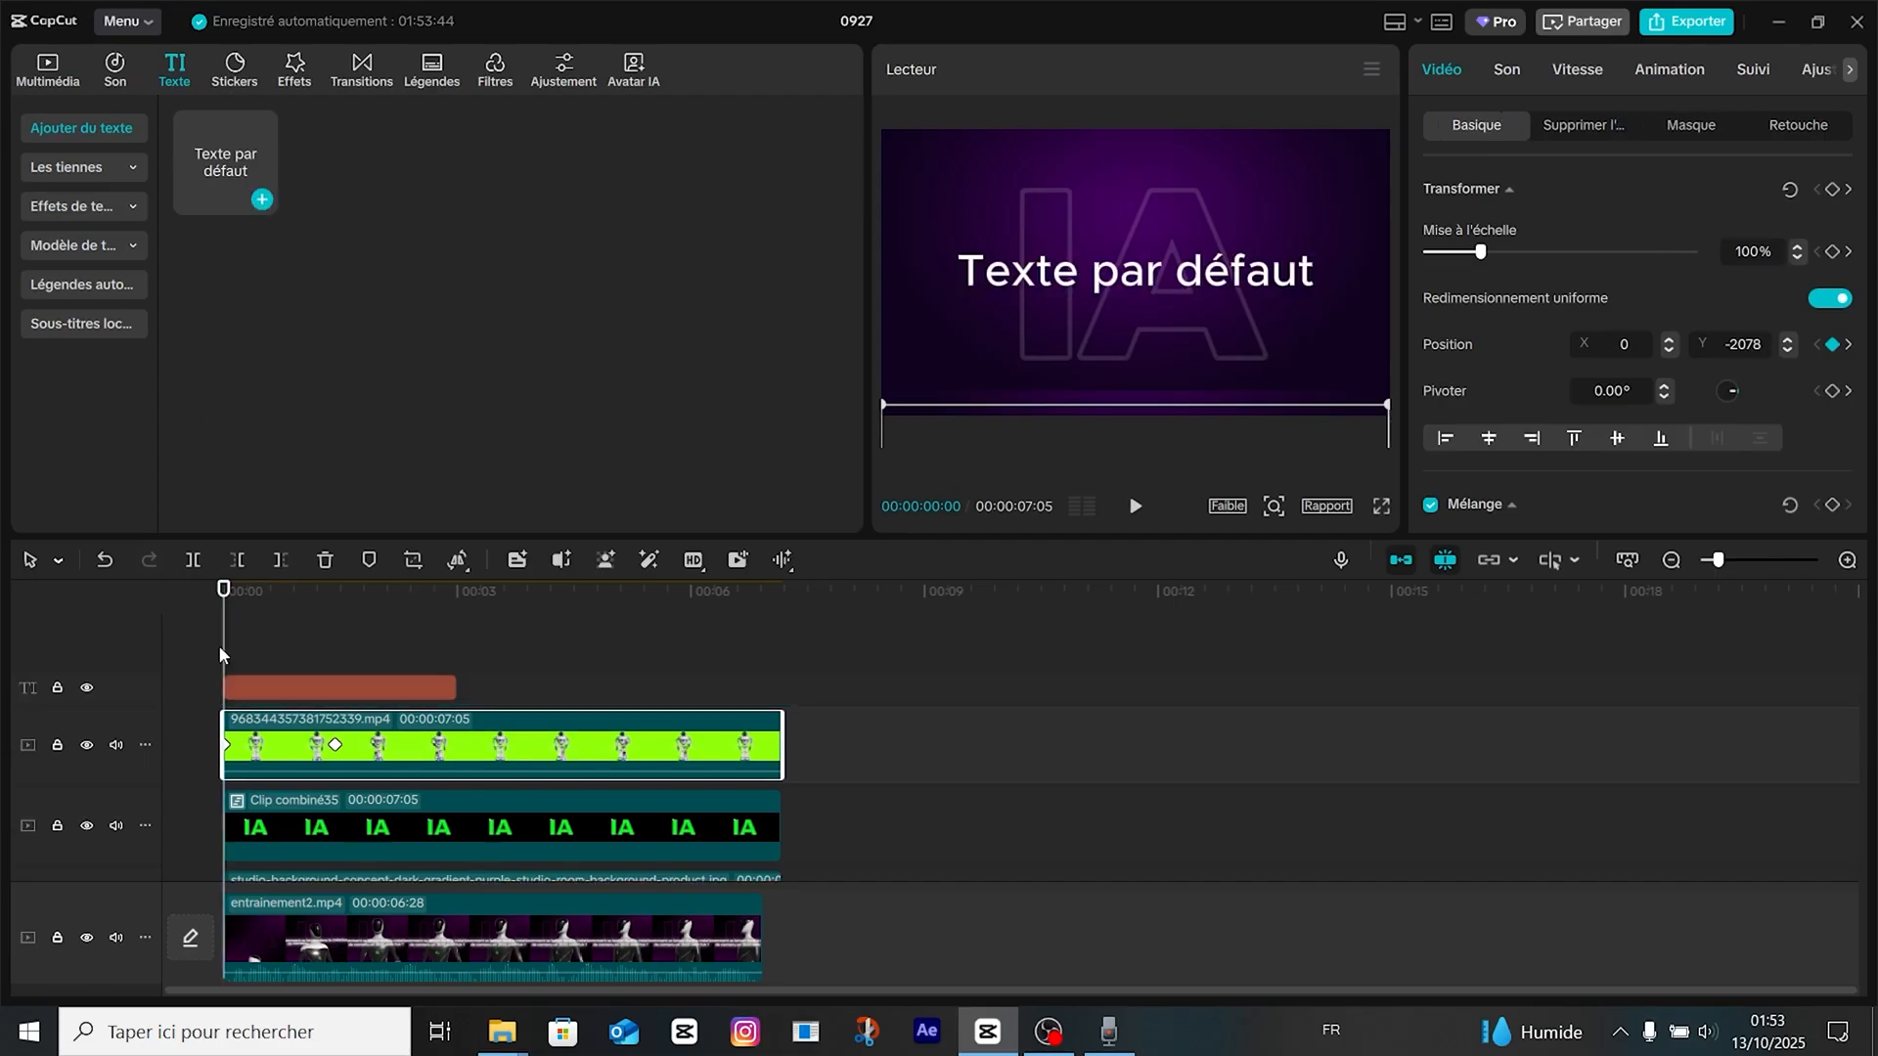
pyautogui.moveTo(456, 688); pyautogui.dragTo(797, 679)
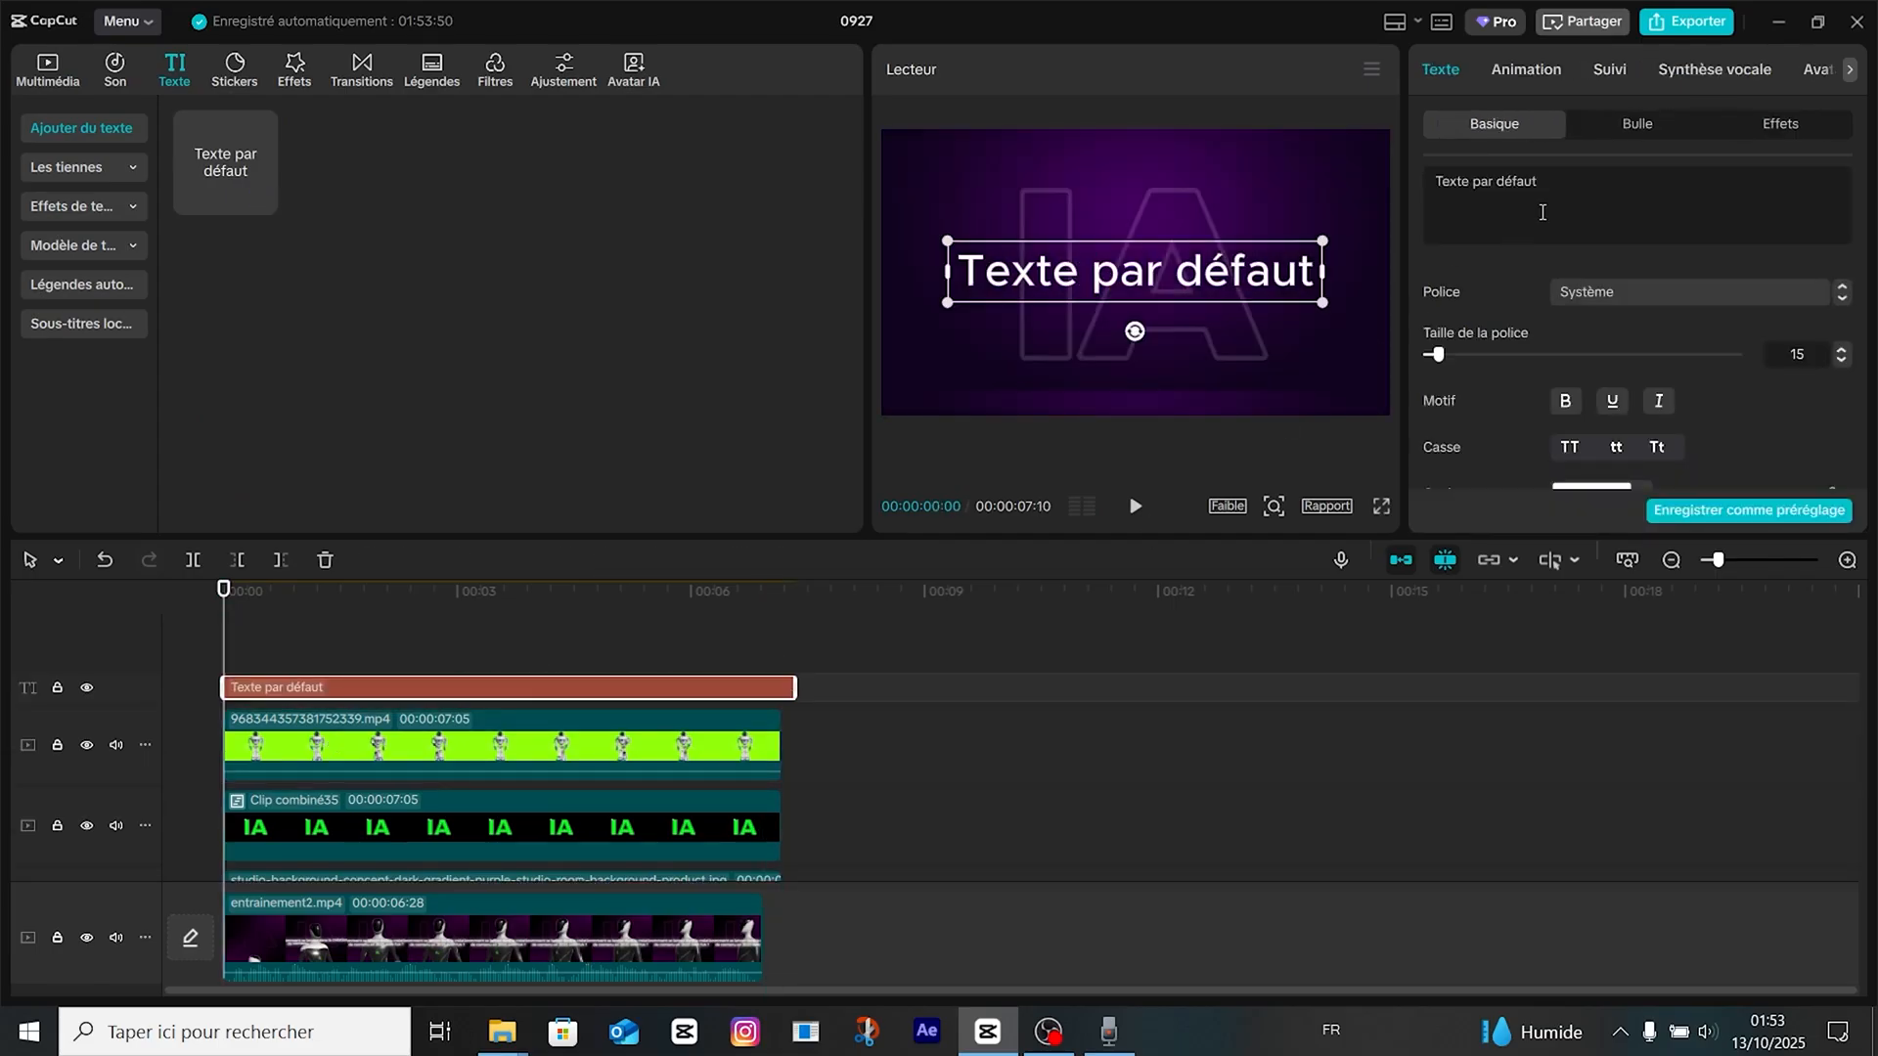
# Replace the default text with "comment toi aussi tu vas te lancer dans la creation de contenu en 2024 grace à l'ia".
pyautogui.hotkey('ctrl', 'a')
pyautogui.write('comment to')
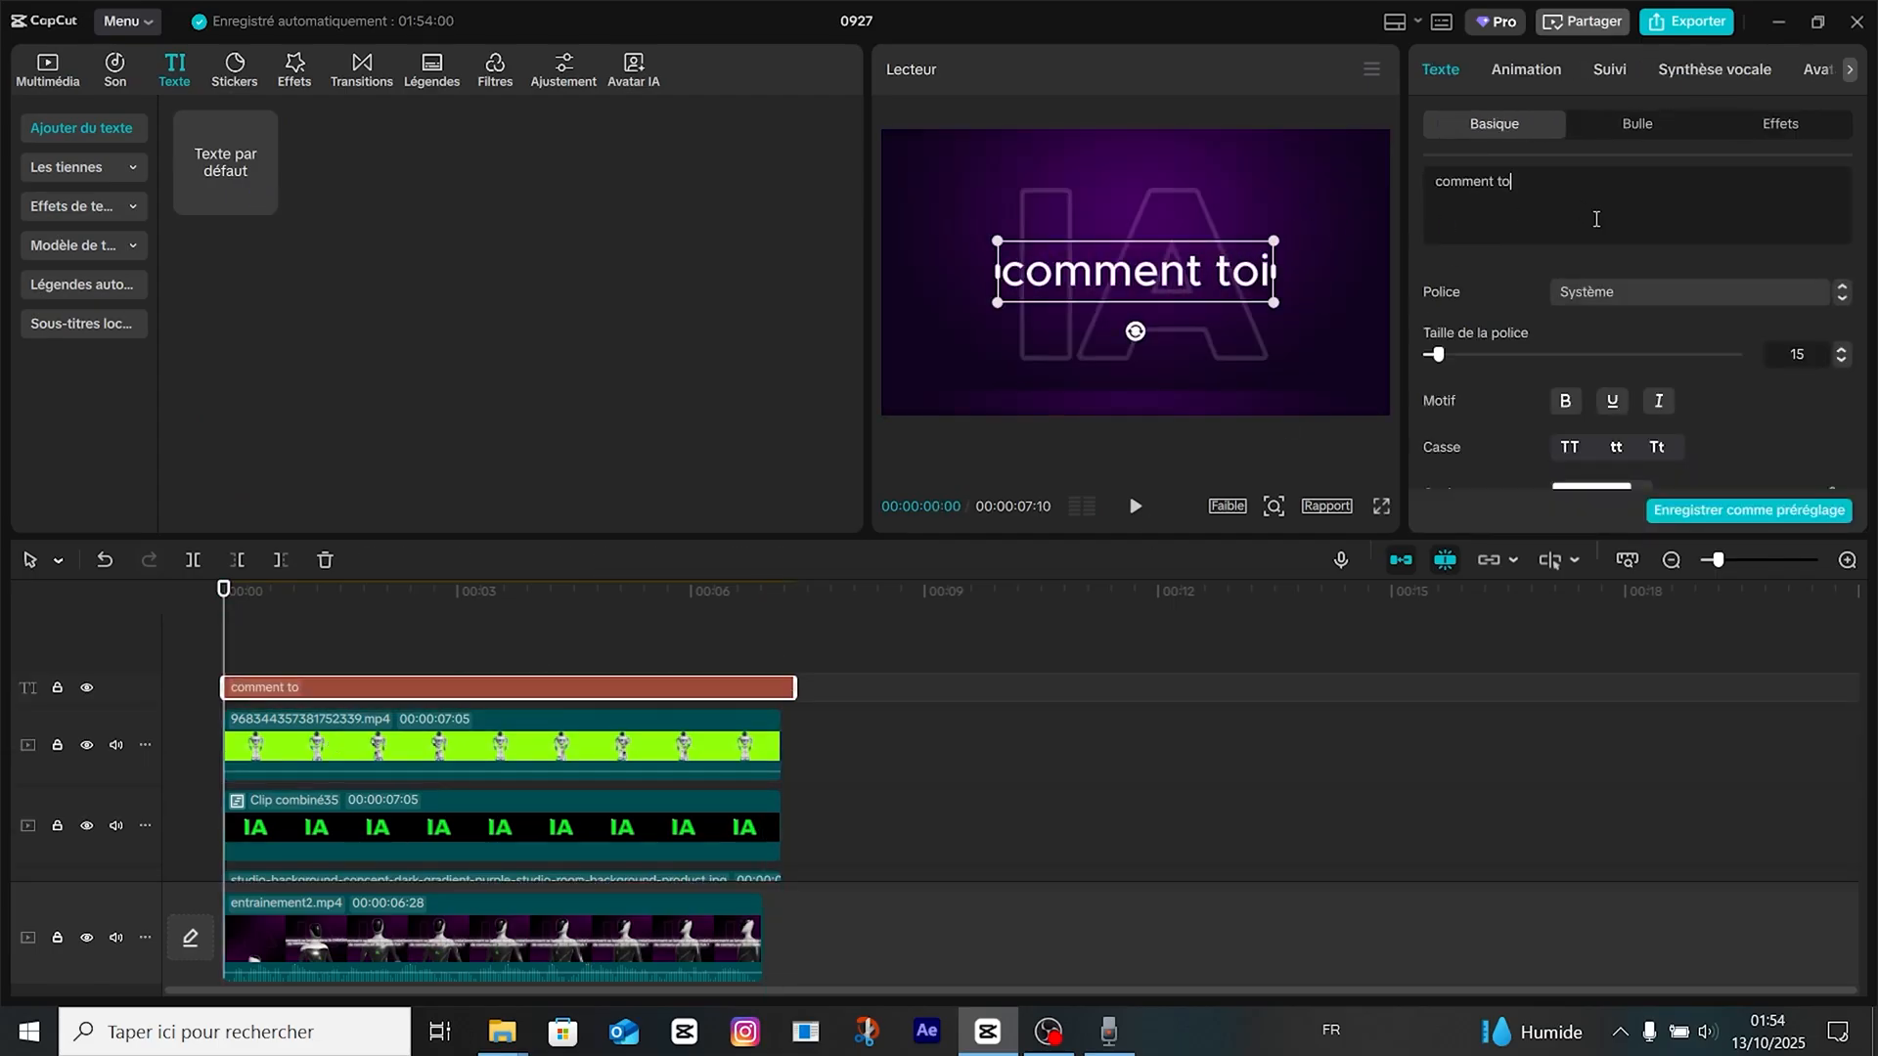
pyautogui.write('i aussi tu vas')
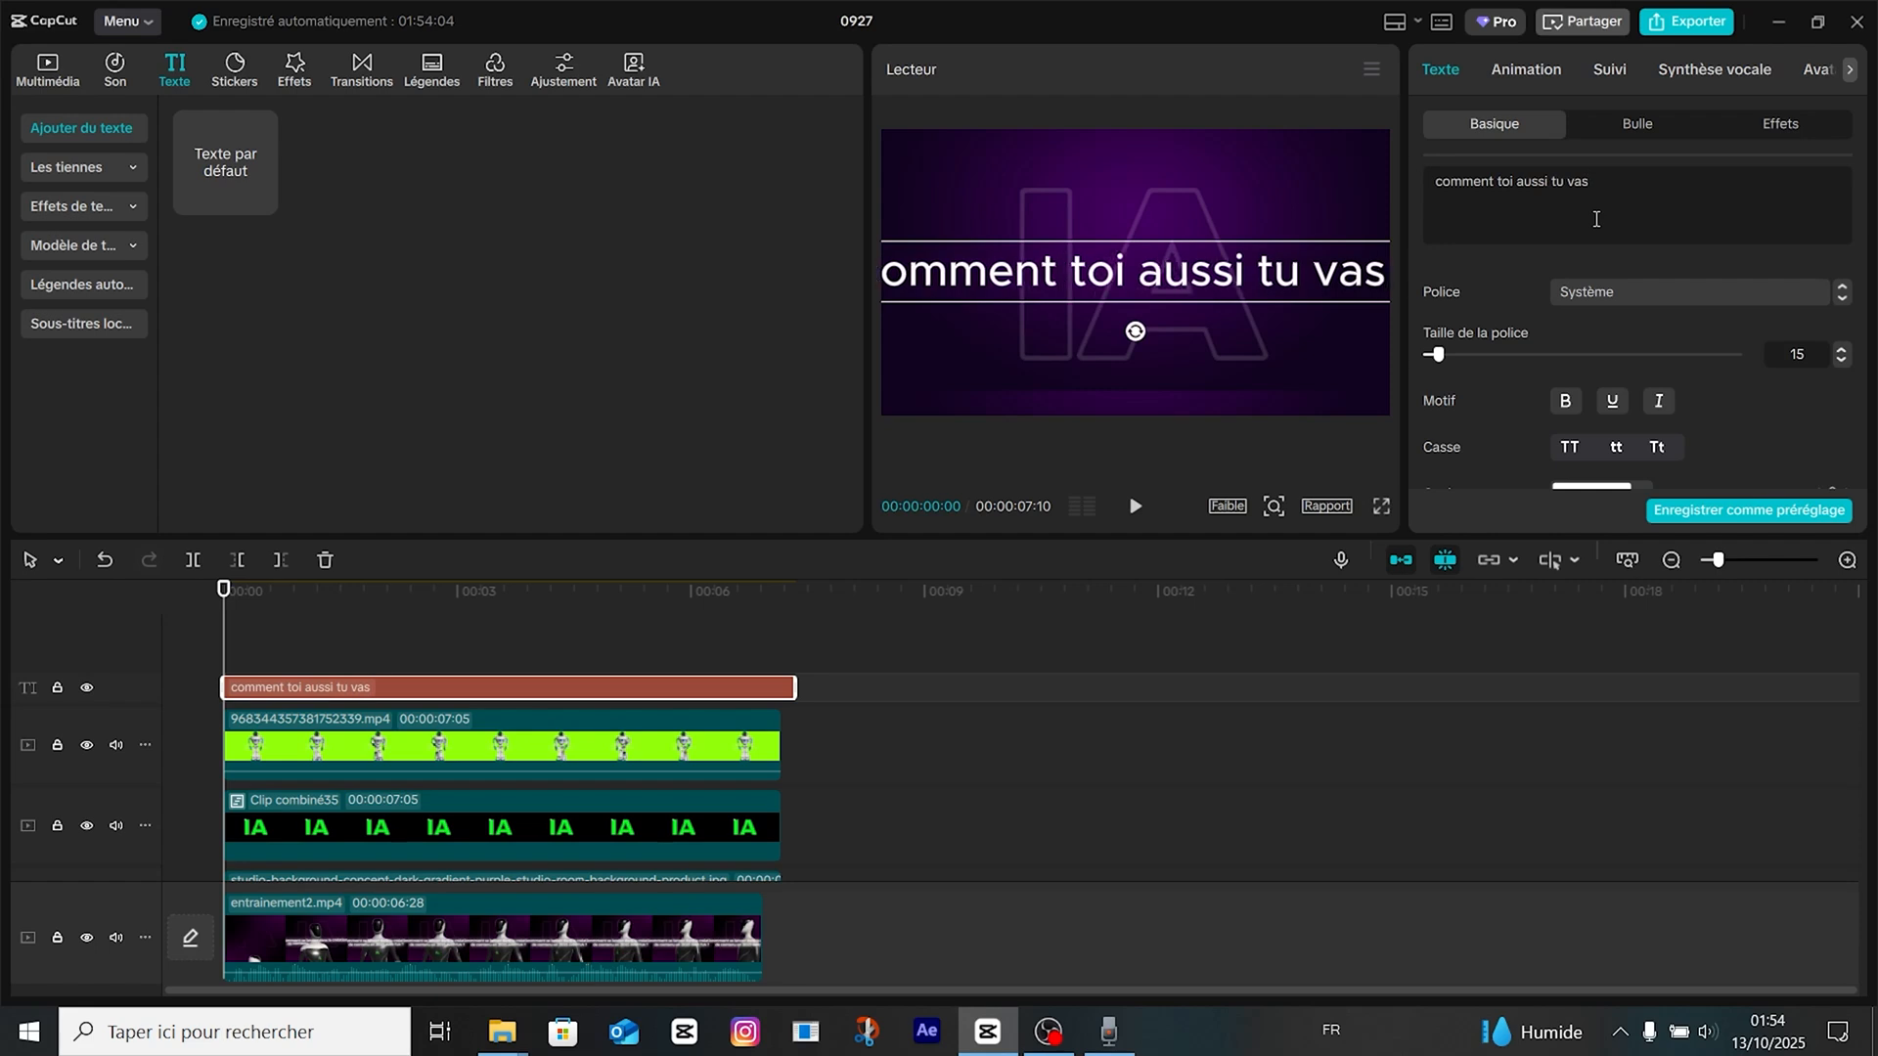
pyautogui.write(' te lancer dans la c')
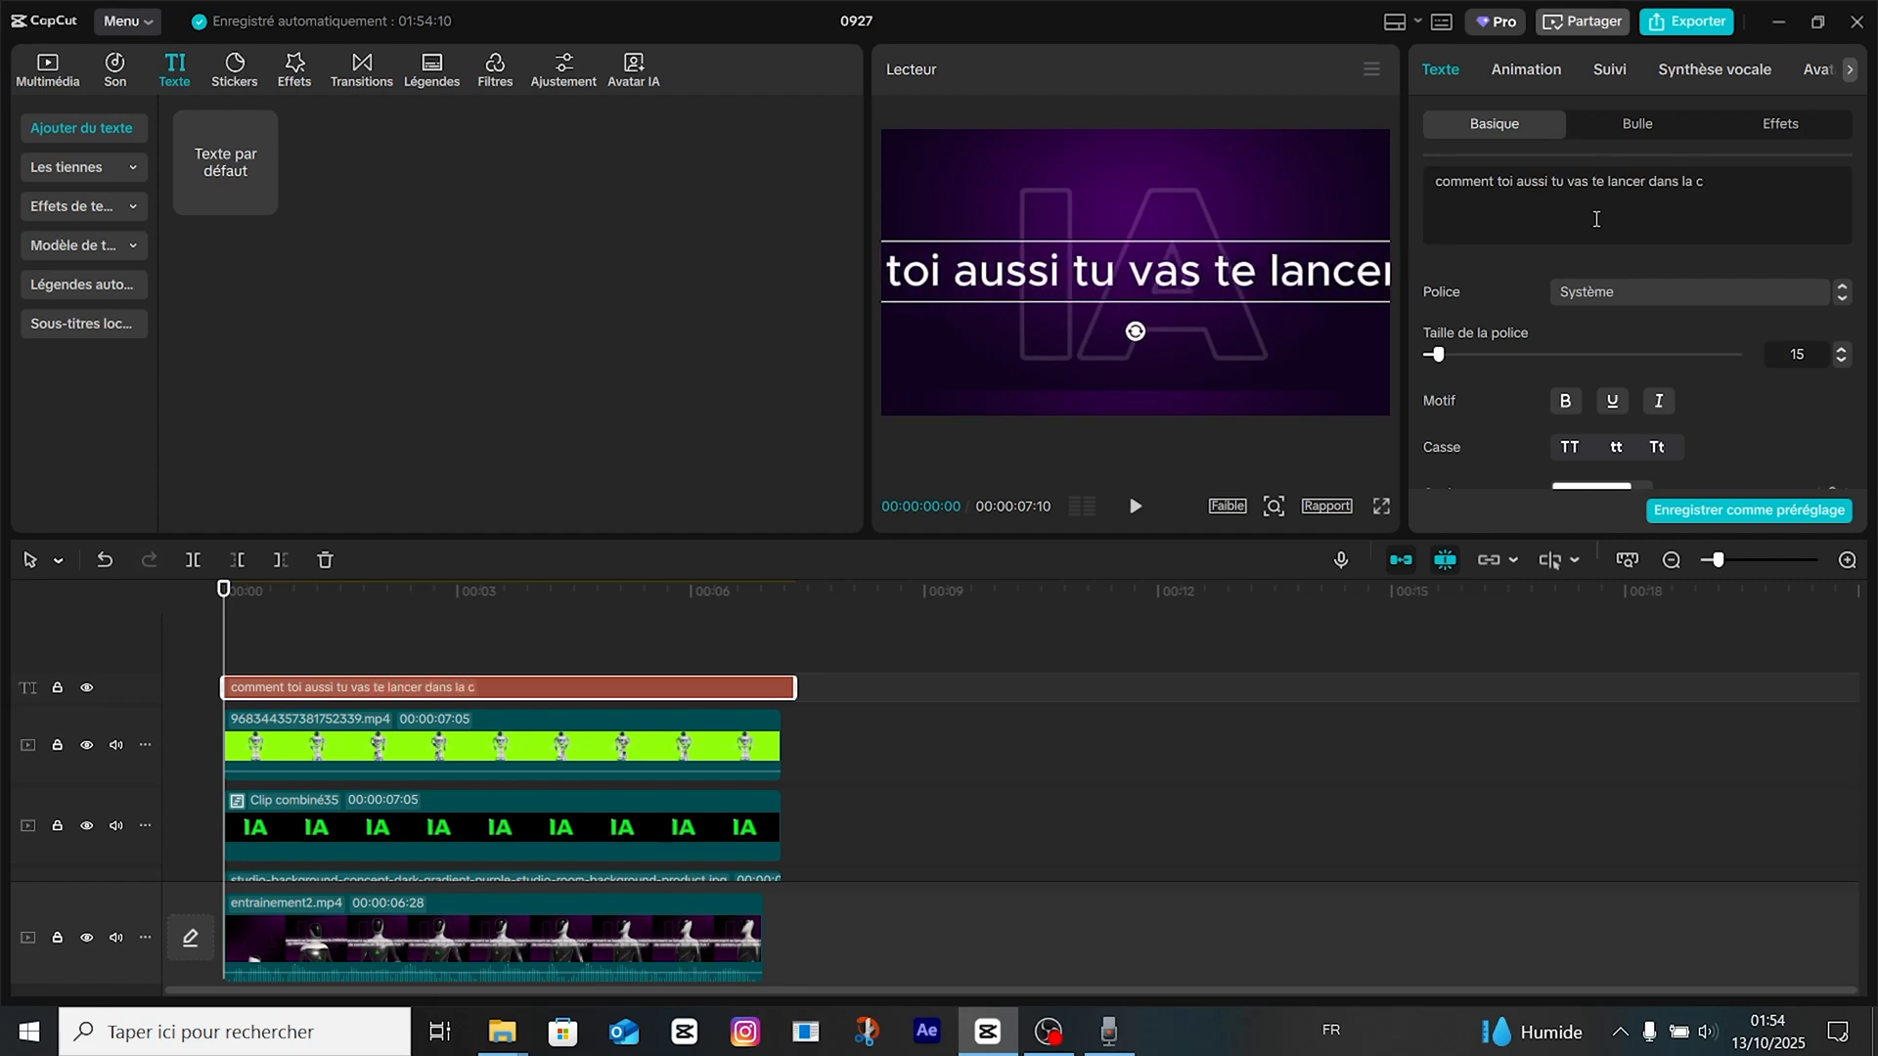
pyautogui.write('reation de contenu en')
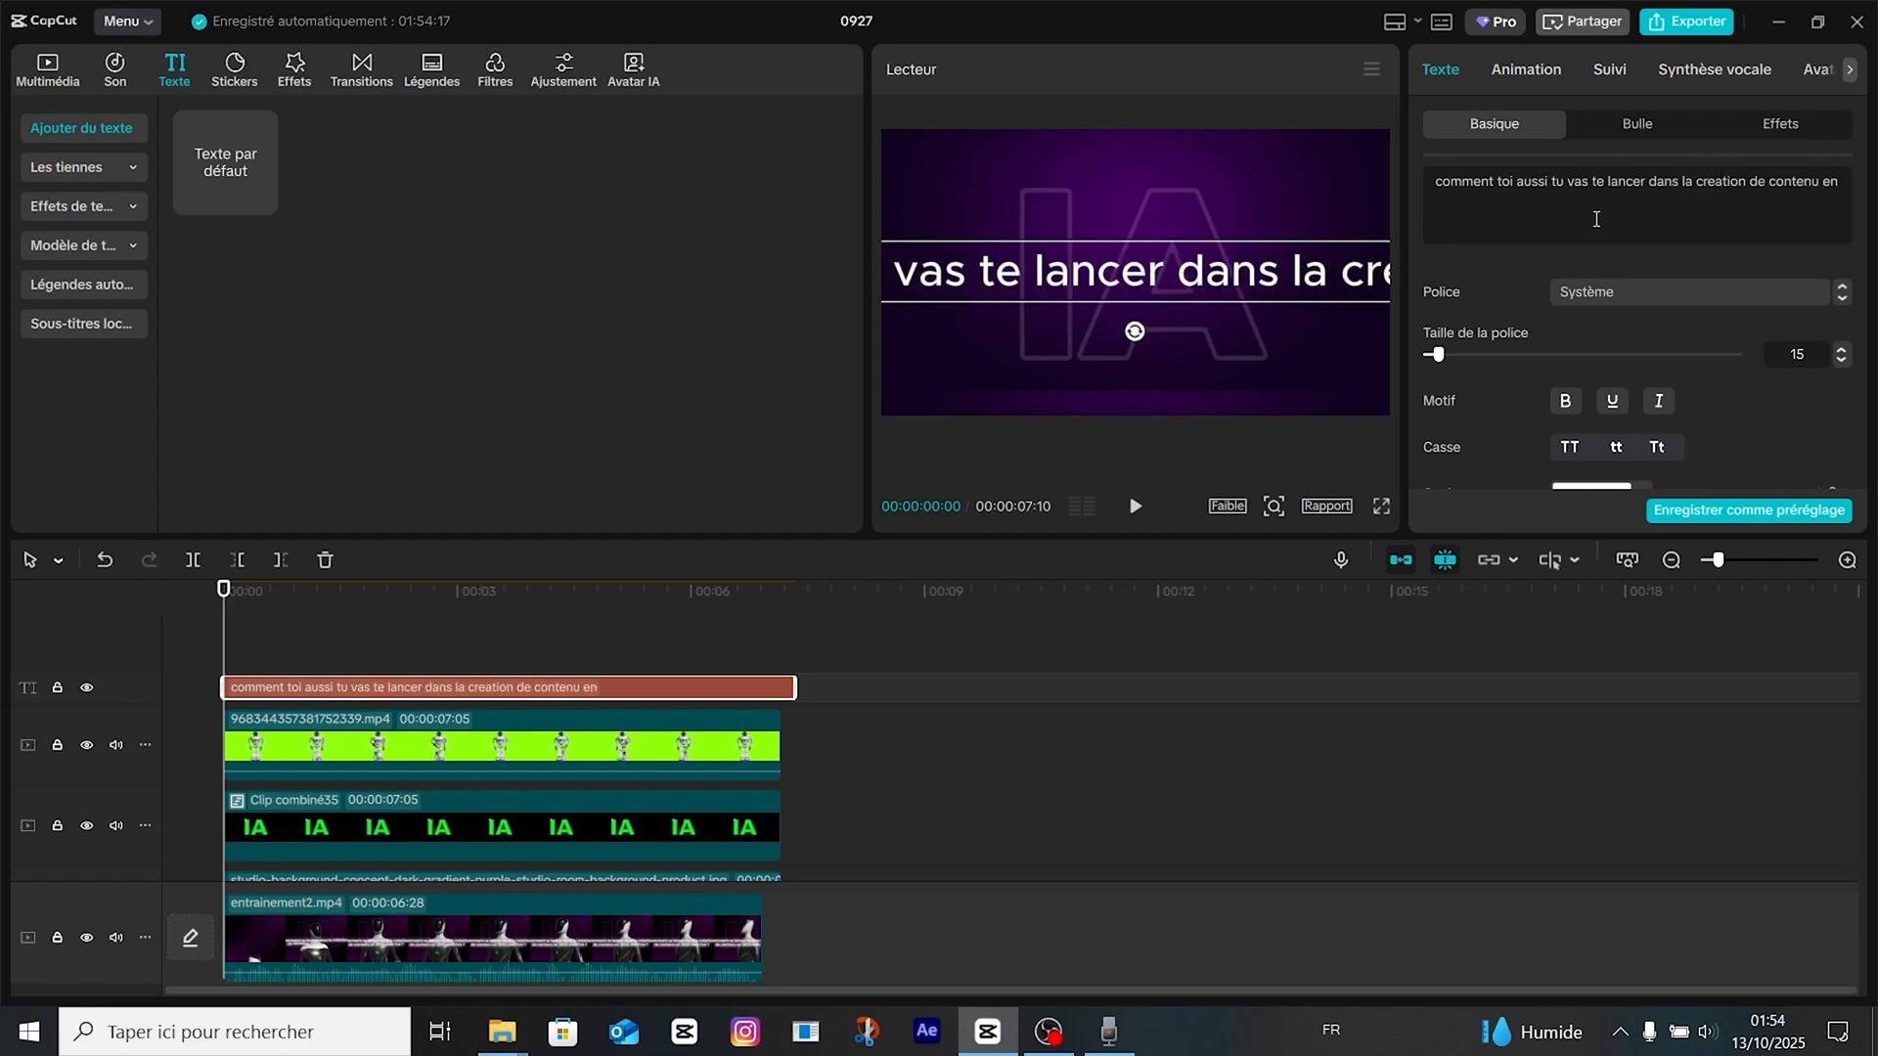
pyautogui.write(' 2024 grace à')
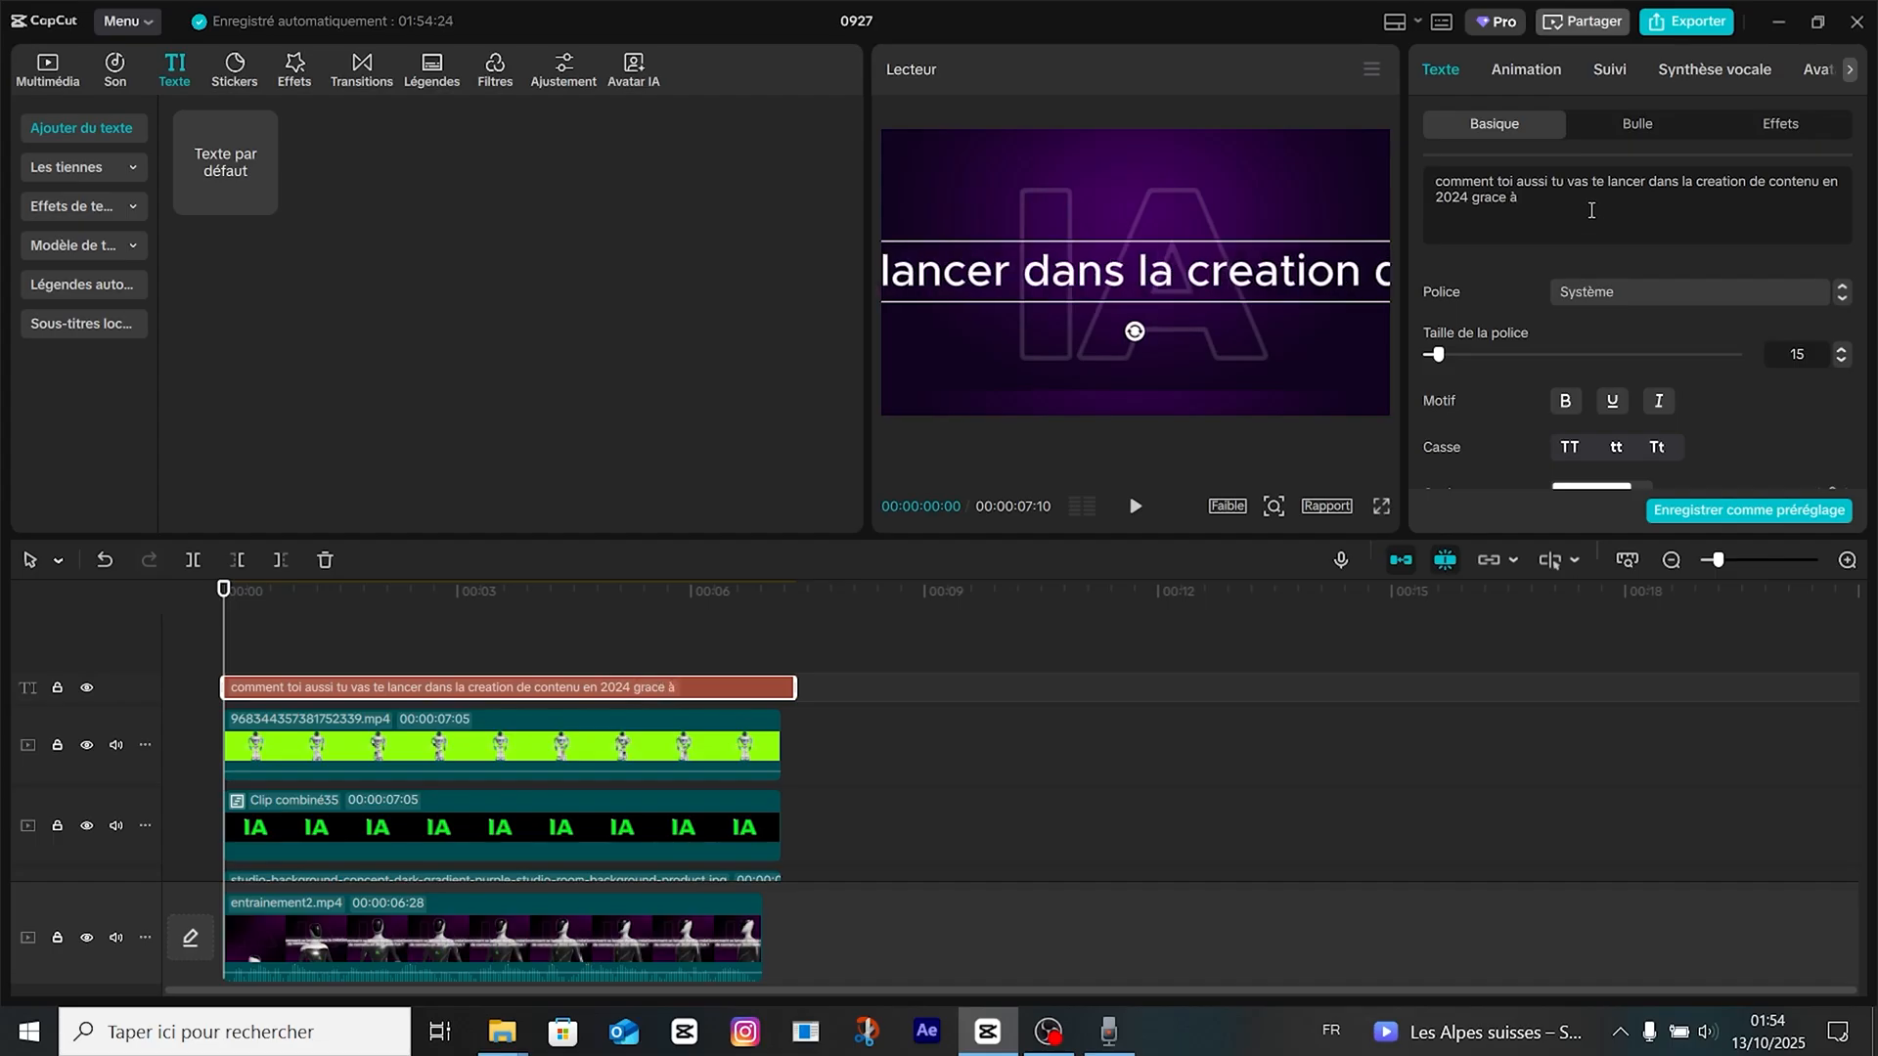
pyautogui.write(" l'")
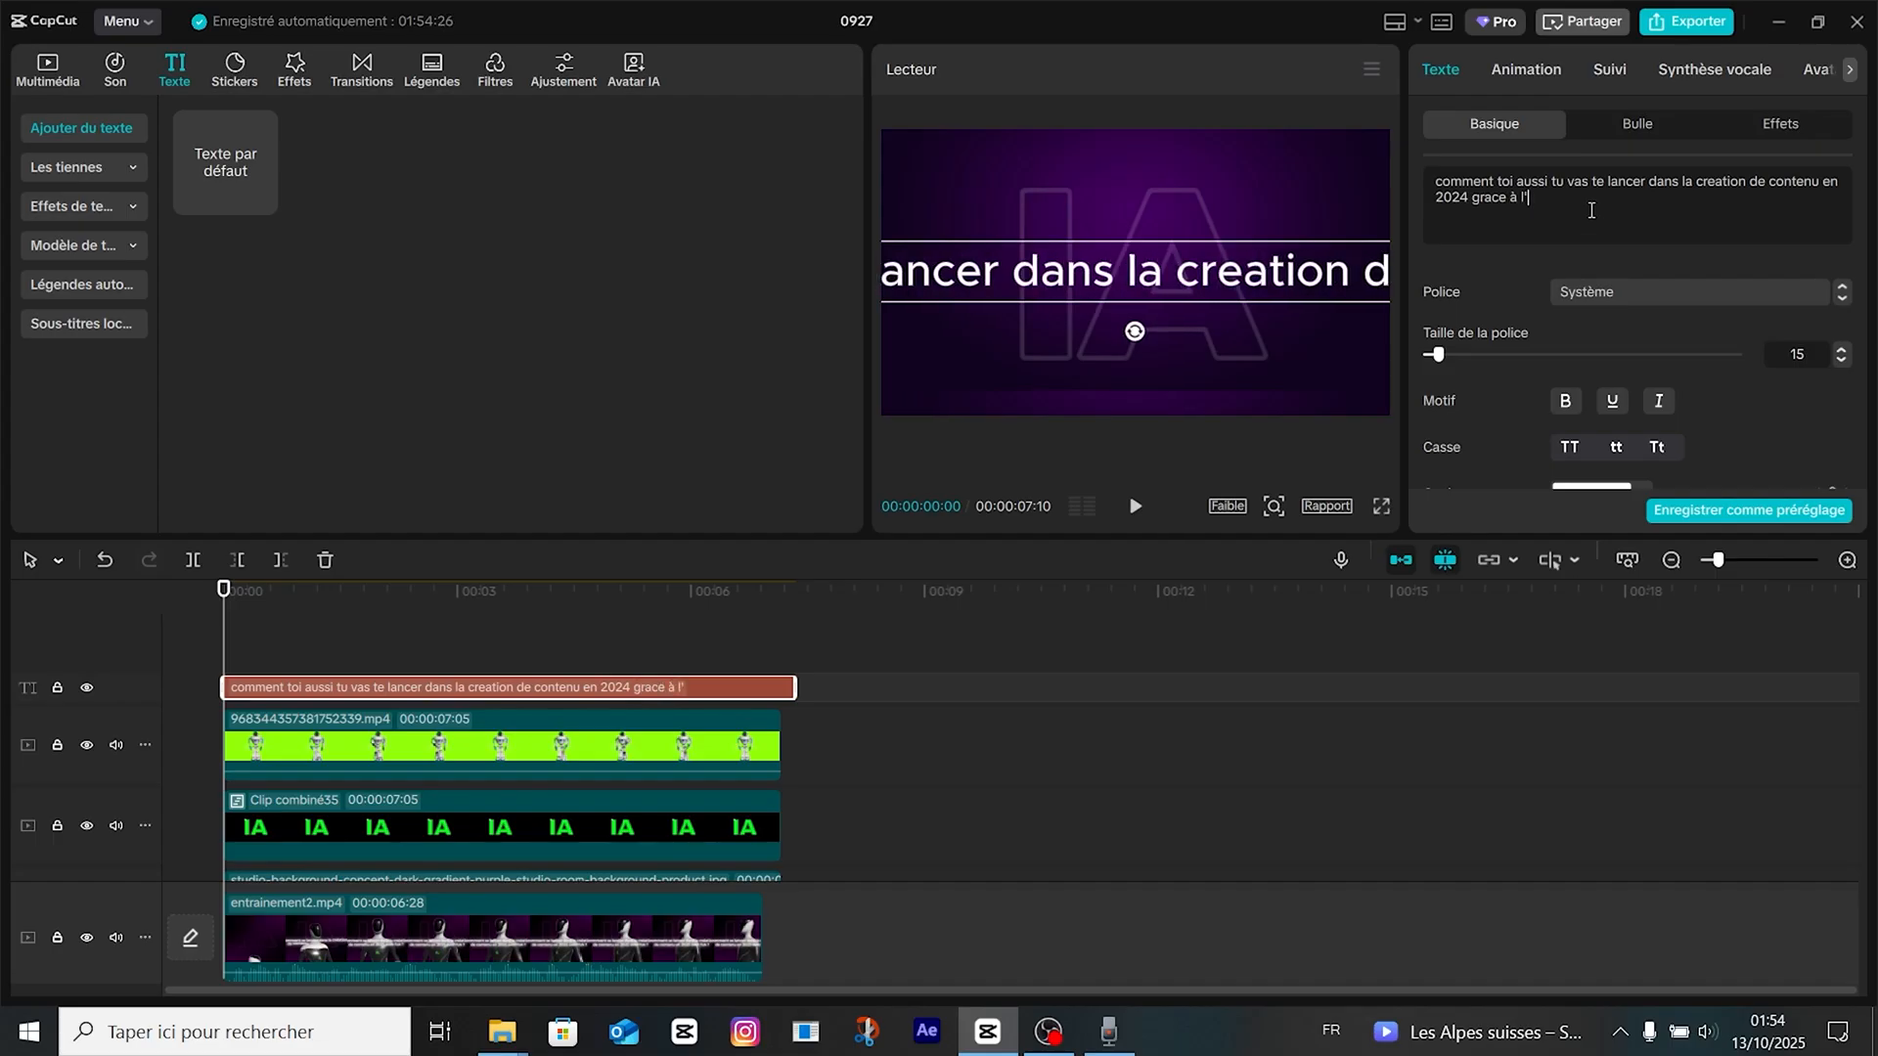
pyautogui.write('ia')
# Break the caption into three lines after "lancer" and "2024", and capitalize "ia" as "IA".
pyautogui.click(1647, 182)
pyautogui.press('Return')
pyautogui.click(1661, 196)
pyautogui.press('BackSpace')
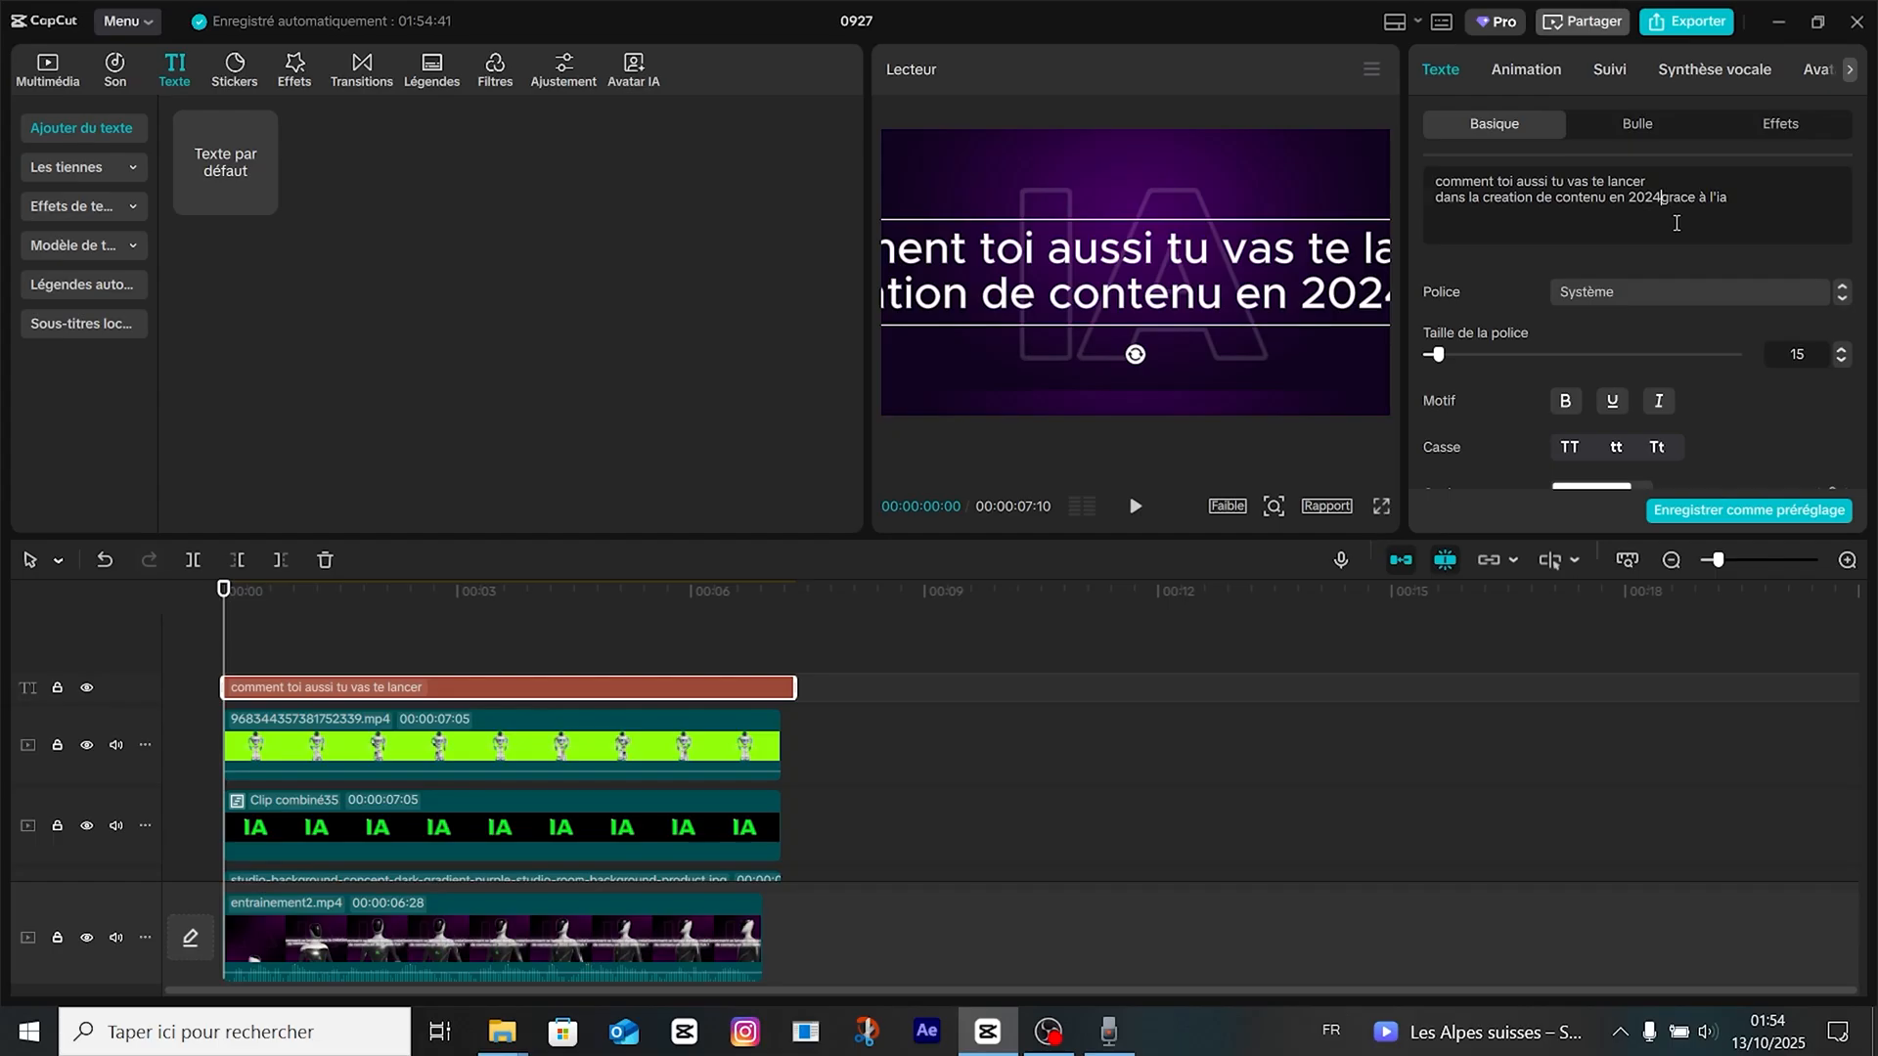
pyautogui.press('Return')
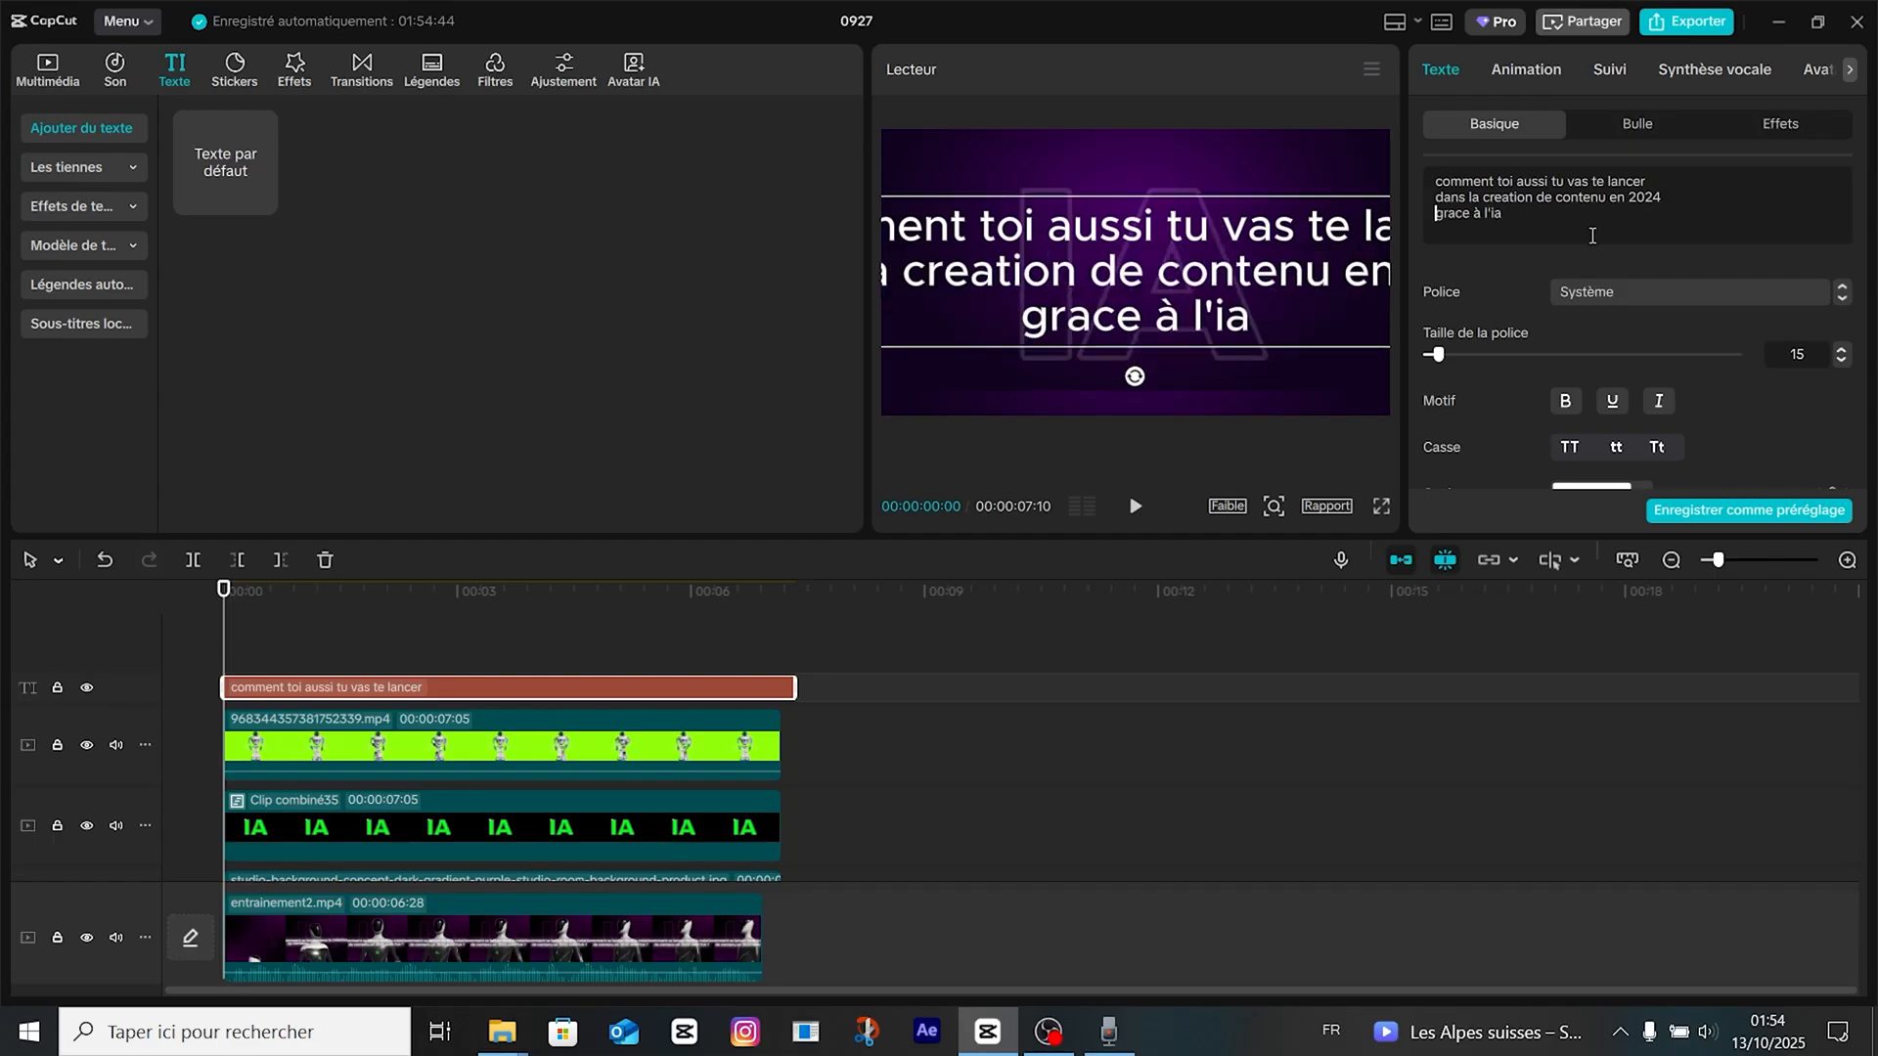
pyautogui.doubleClick(1494, 212)
pyautogui.click(1569, 447)
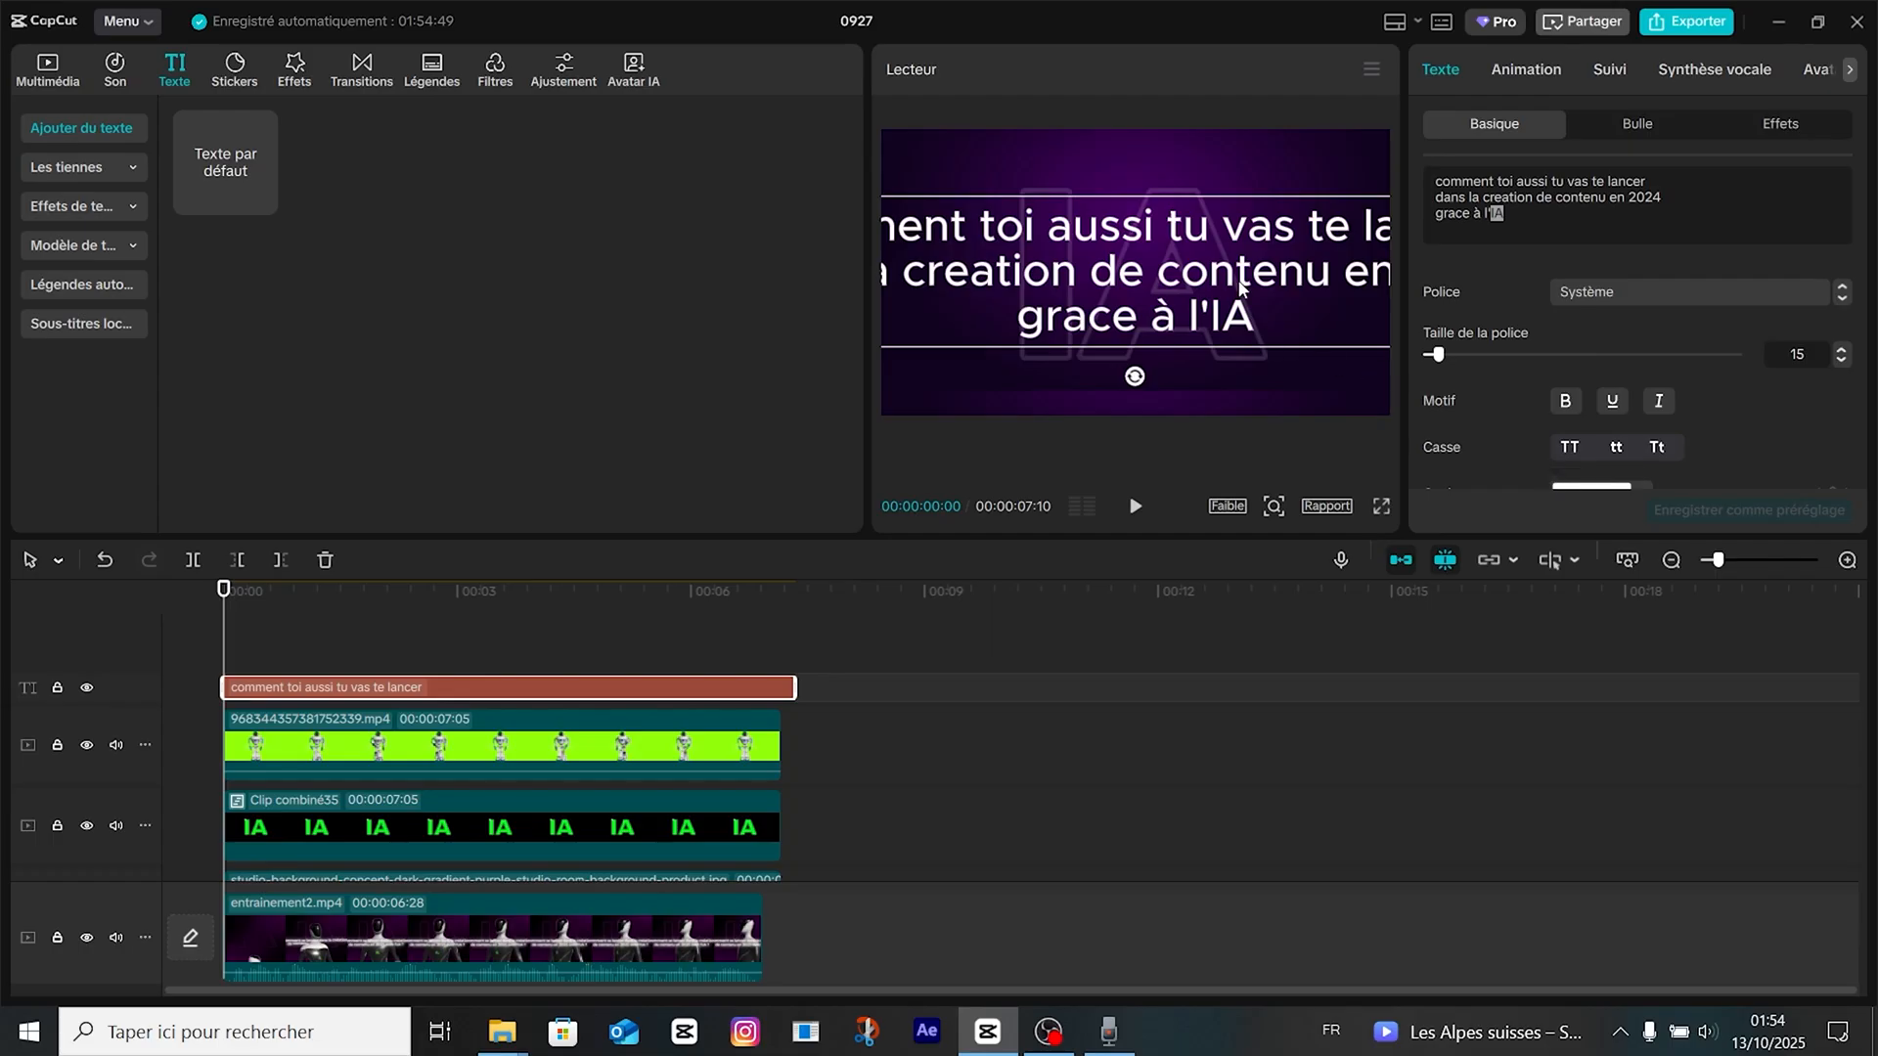
# Set the font of the whole three-line caption to Montserrat Bold.
pyautogui.hotkey('ctrl', 'a')
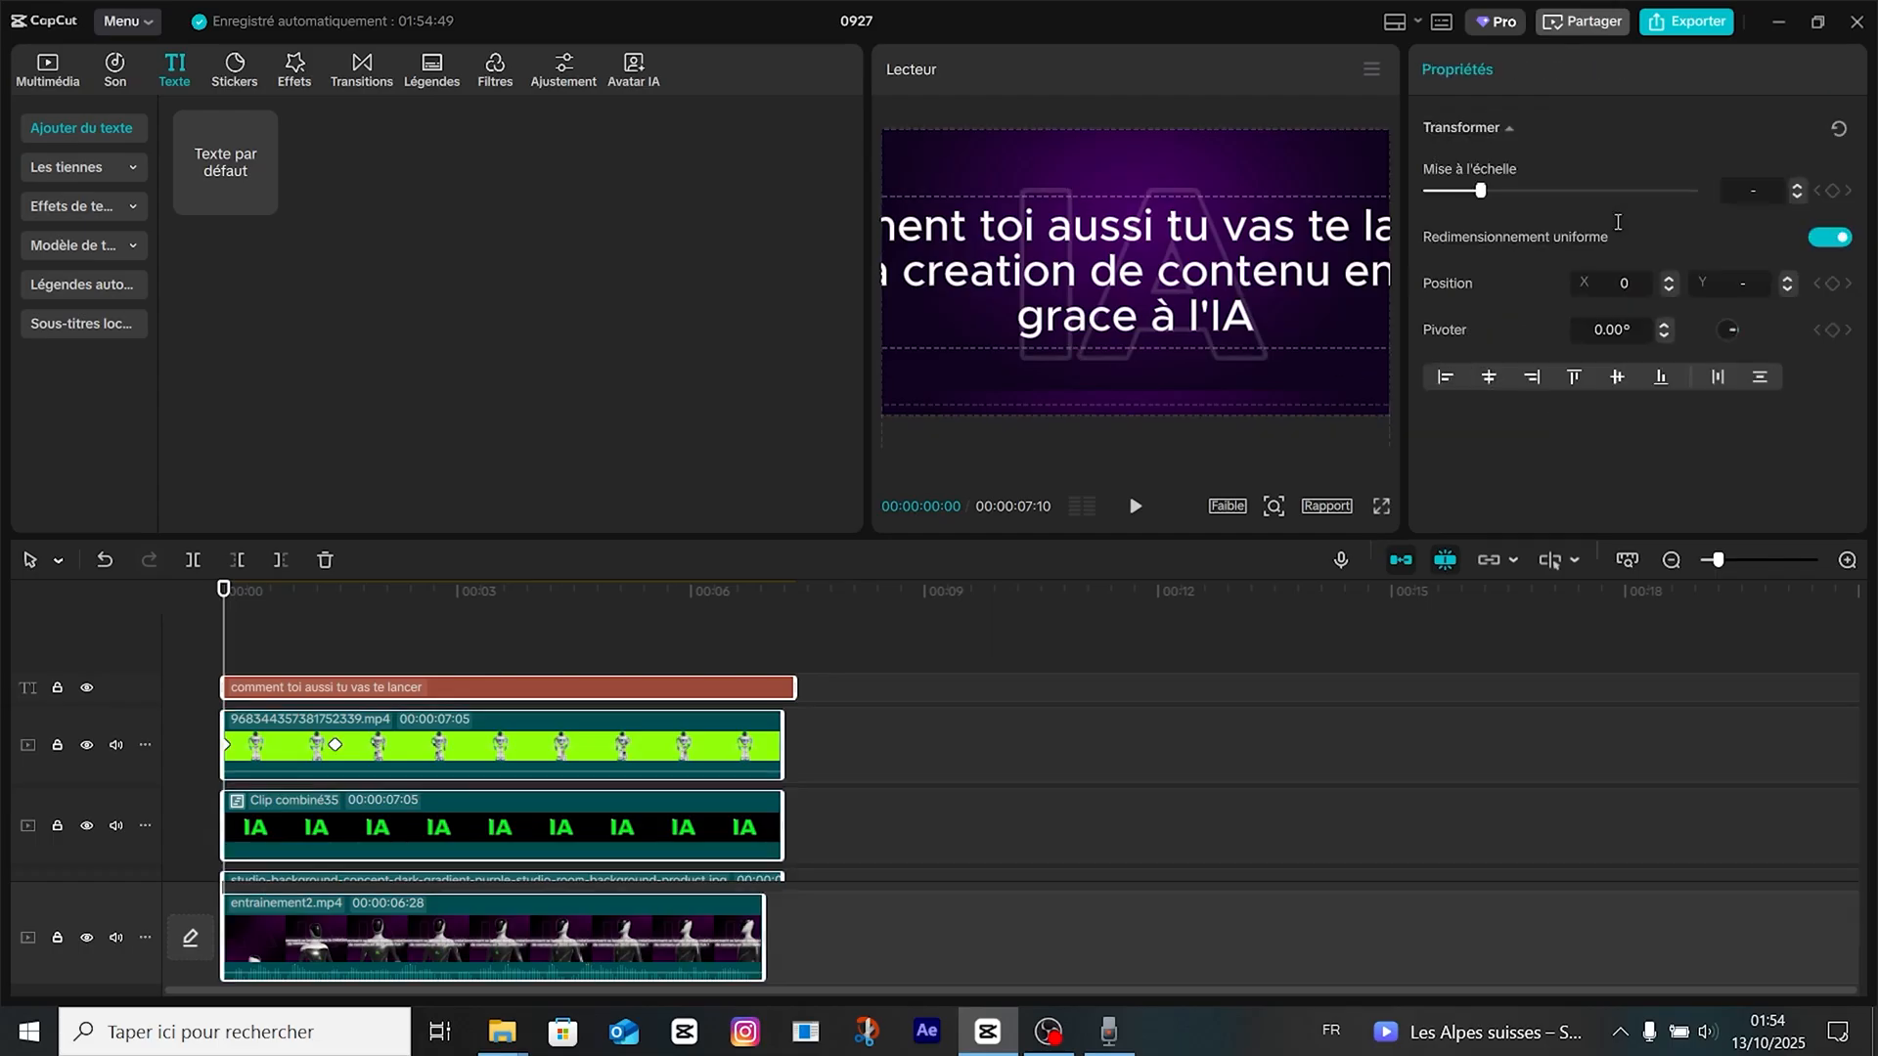
pyautogui.click(578, 643)
pyautogui.click(621, 687)
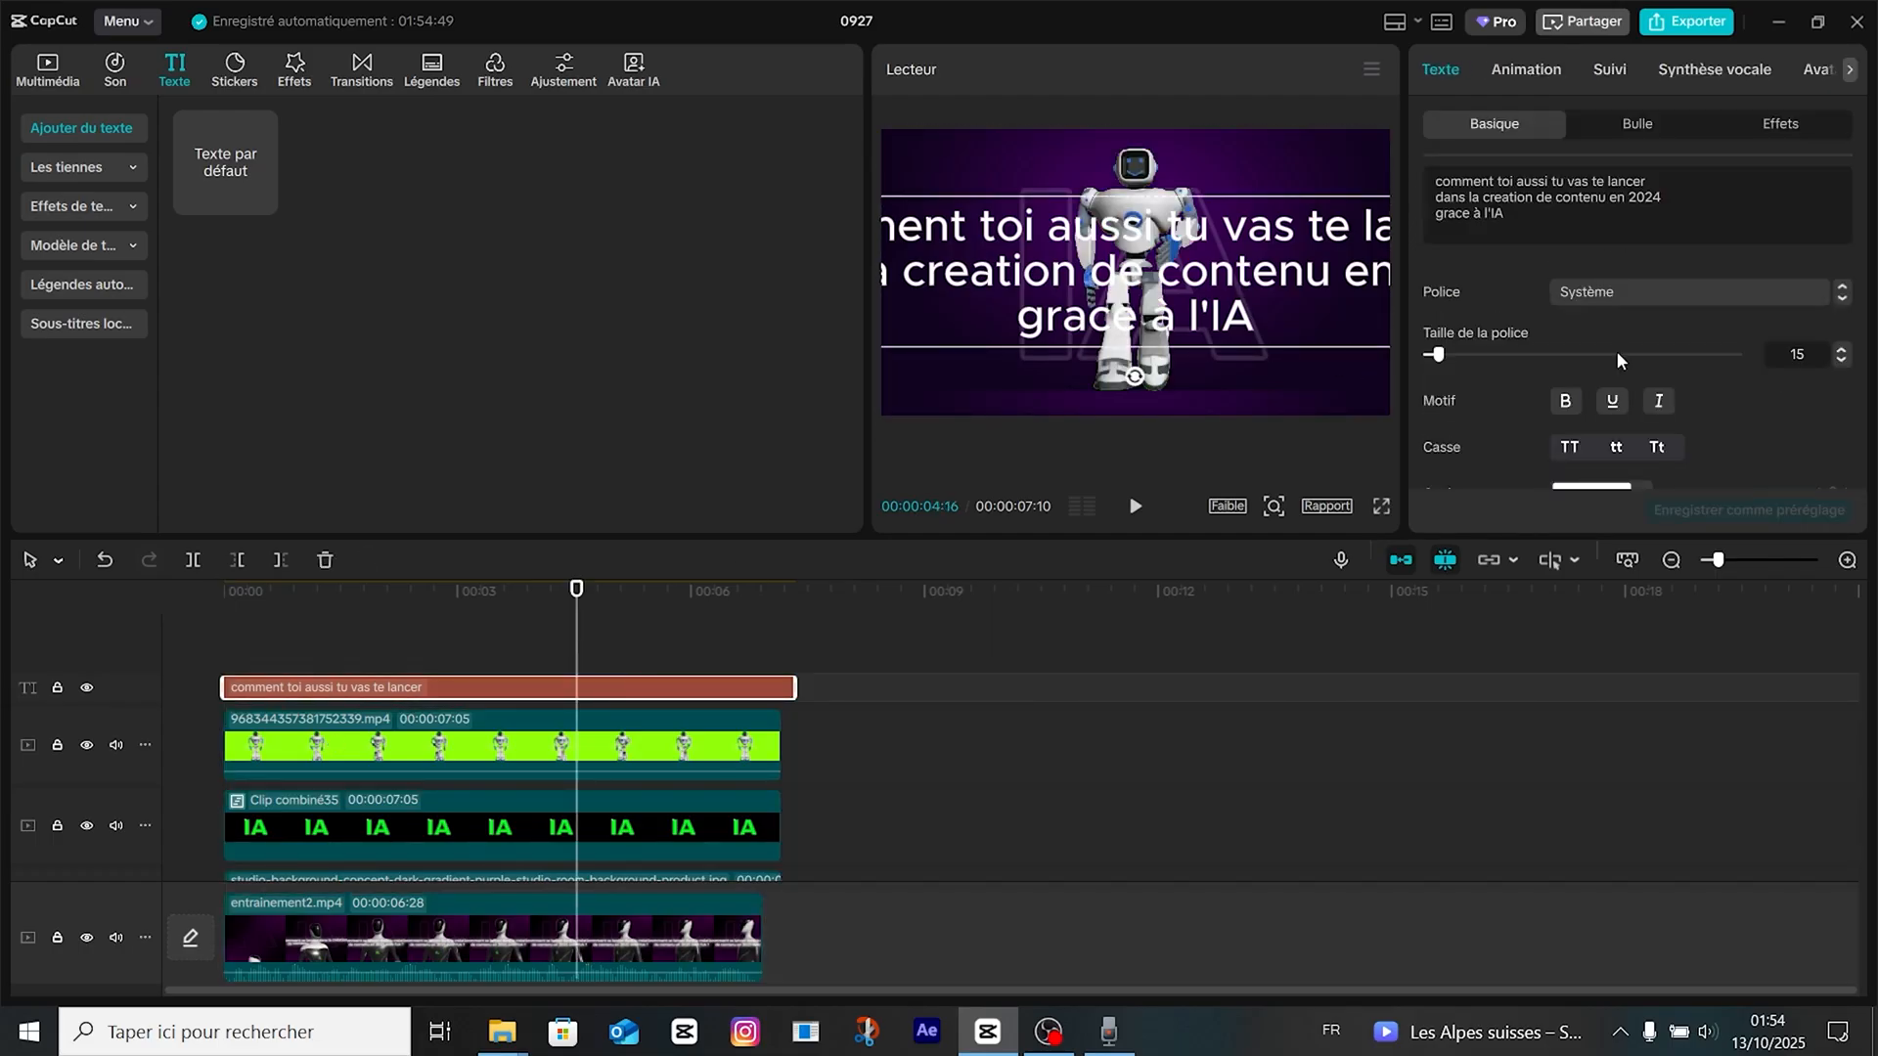
pyautogui.hotkey('ctrl', 'a')
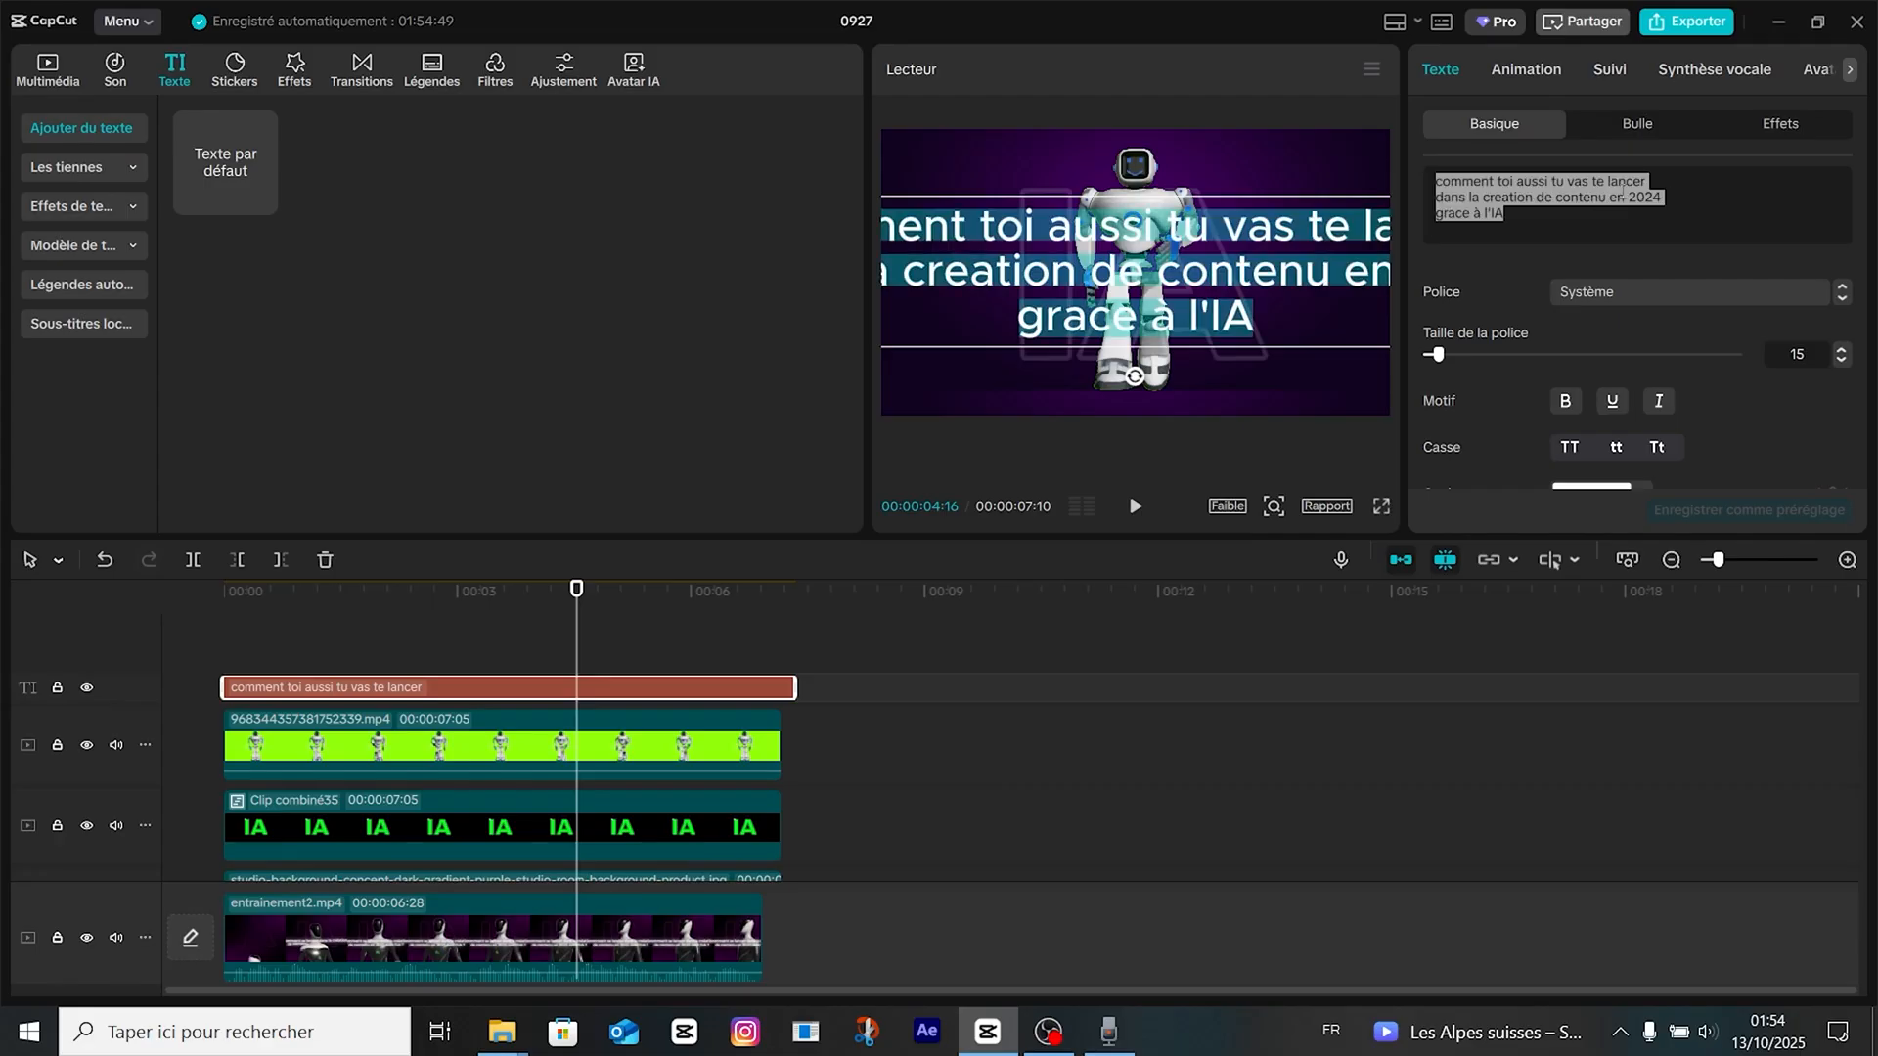
pyautogui.click(1669, 291)
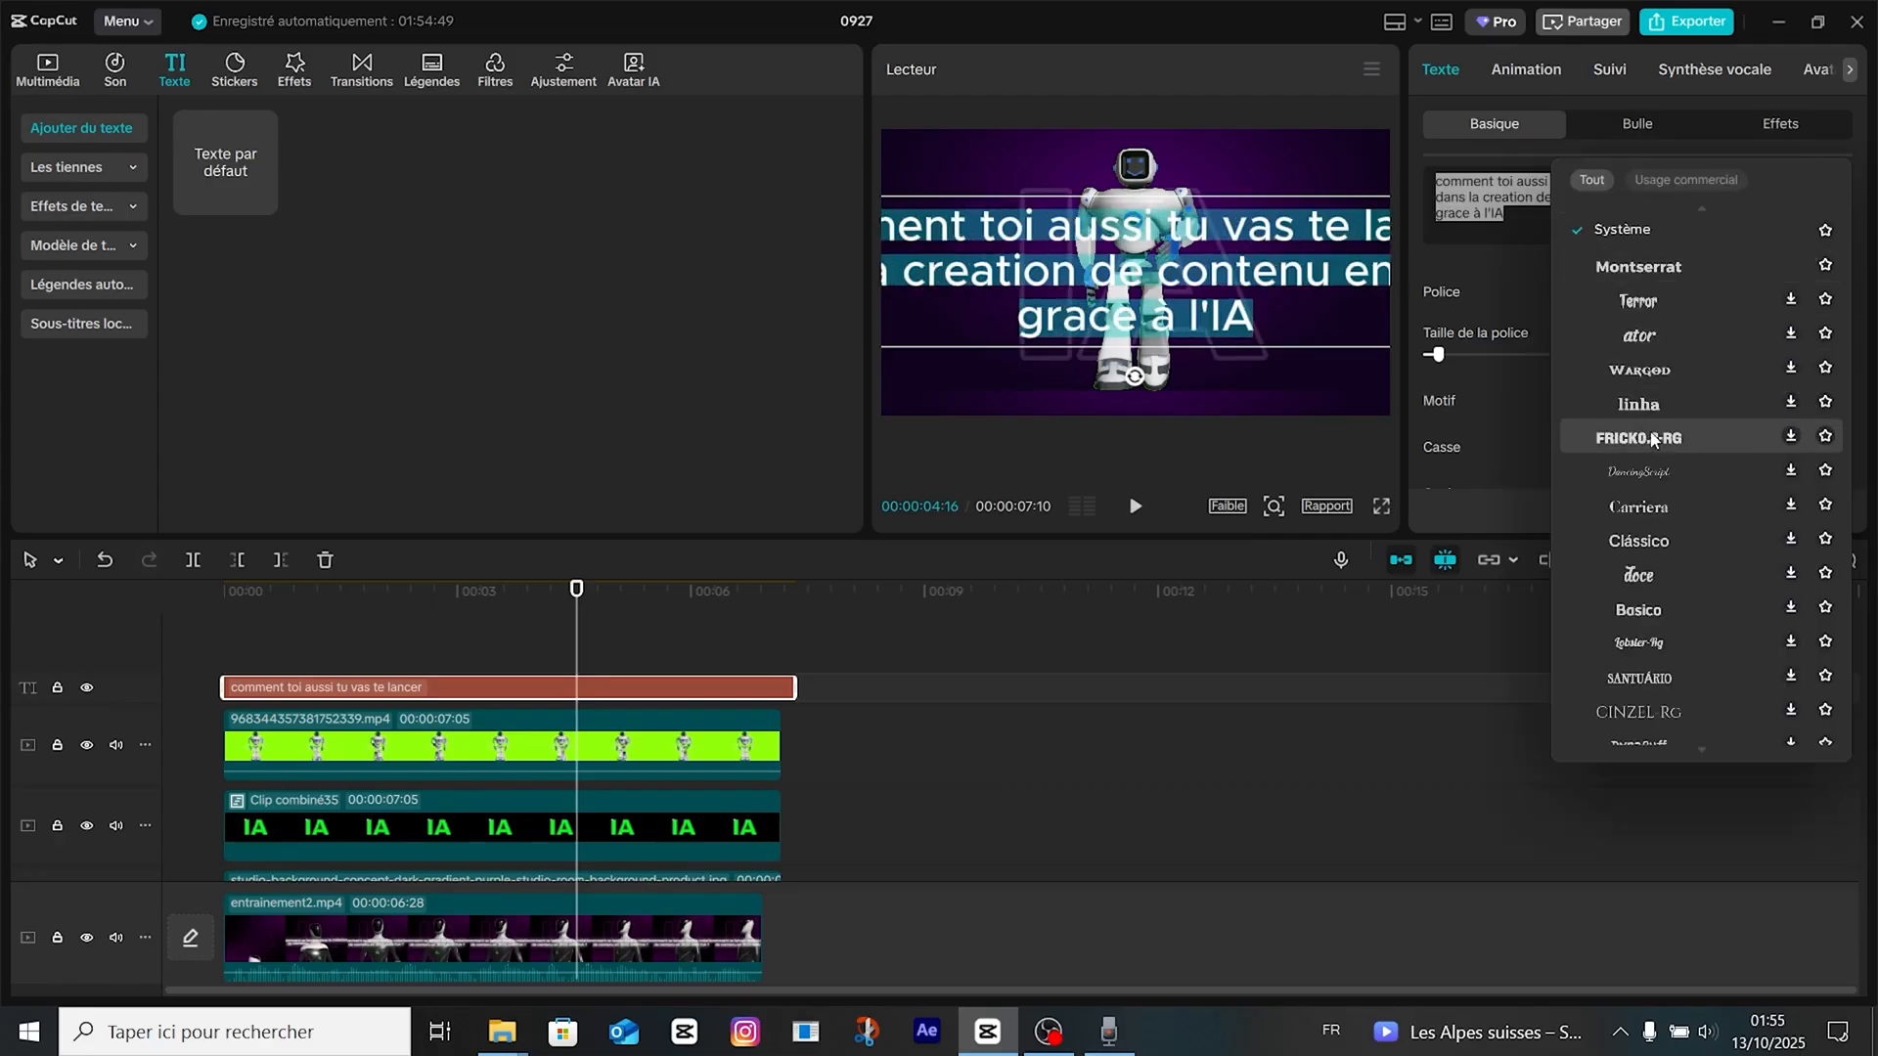
pyautogui.click(1663, 266)
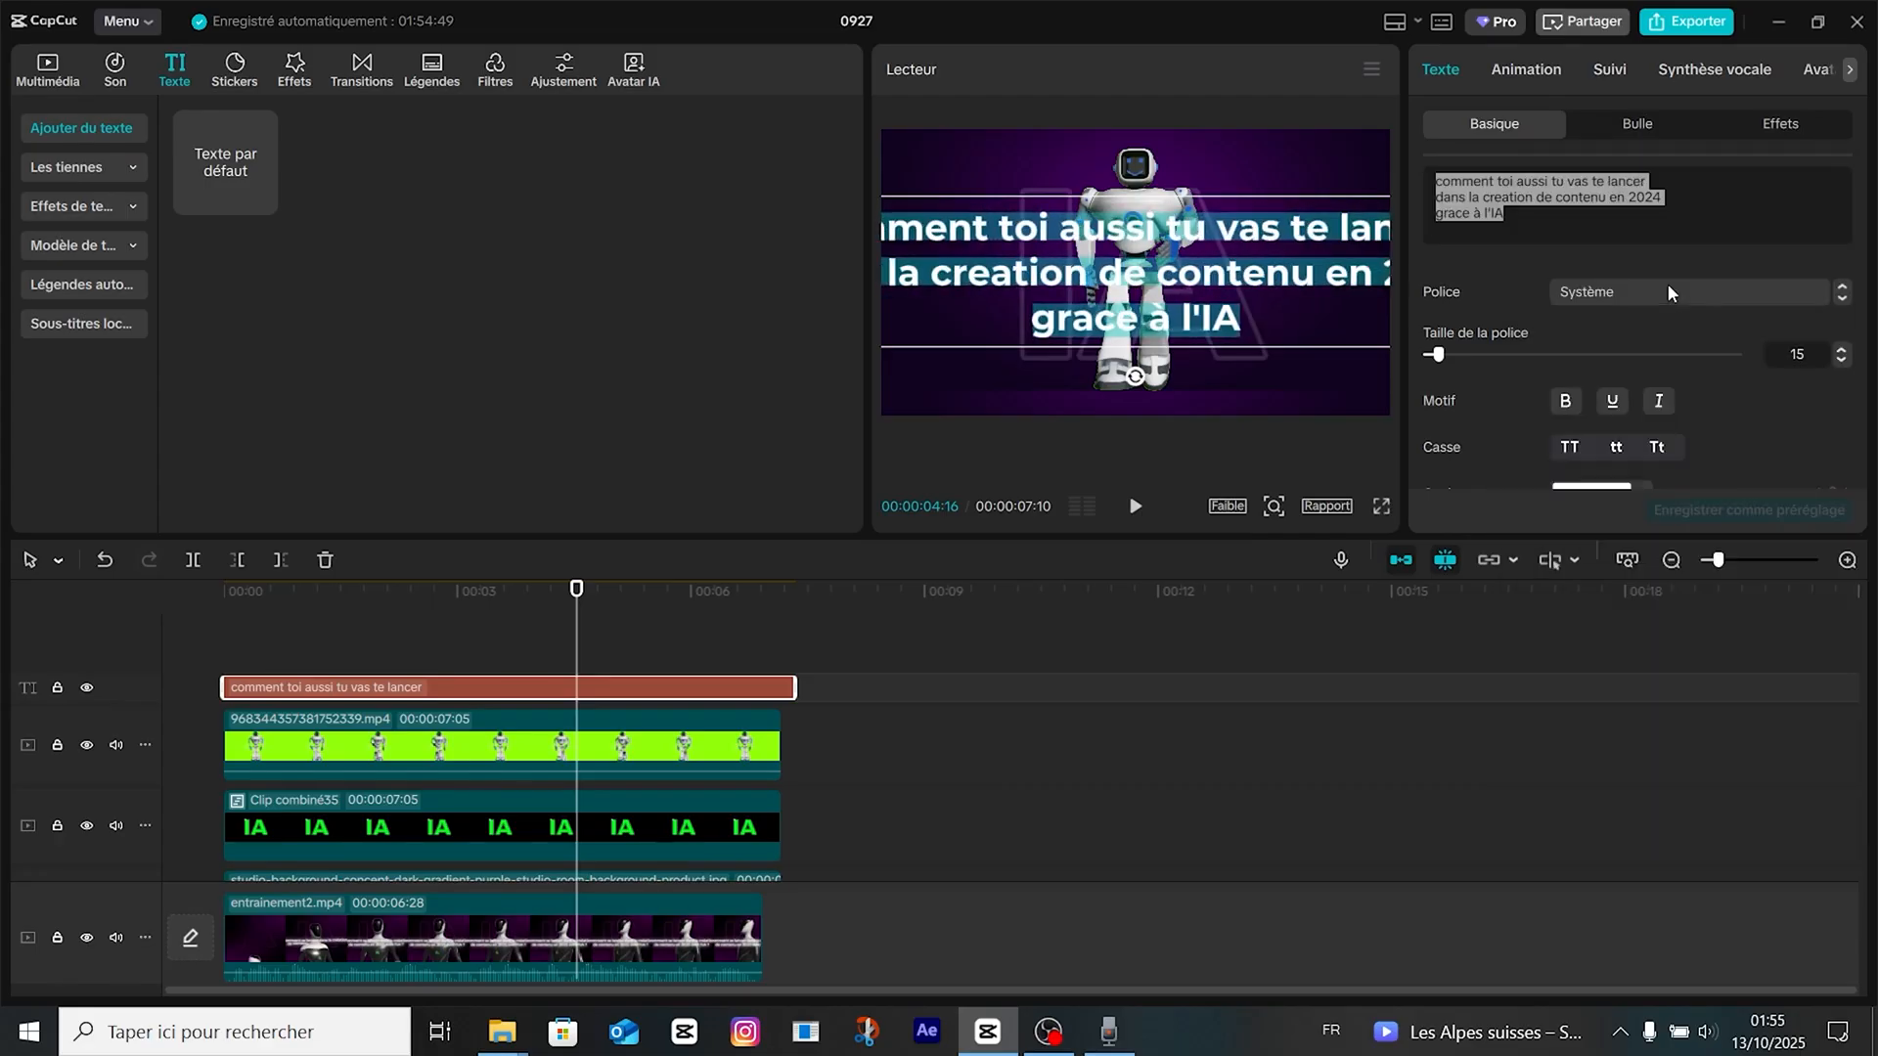
# Set the caption's character spacing to -1 and line spacing to -3, and shrink it to fit centered in the frame.
pyautogui.scroll(-3, 1555, 420)
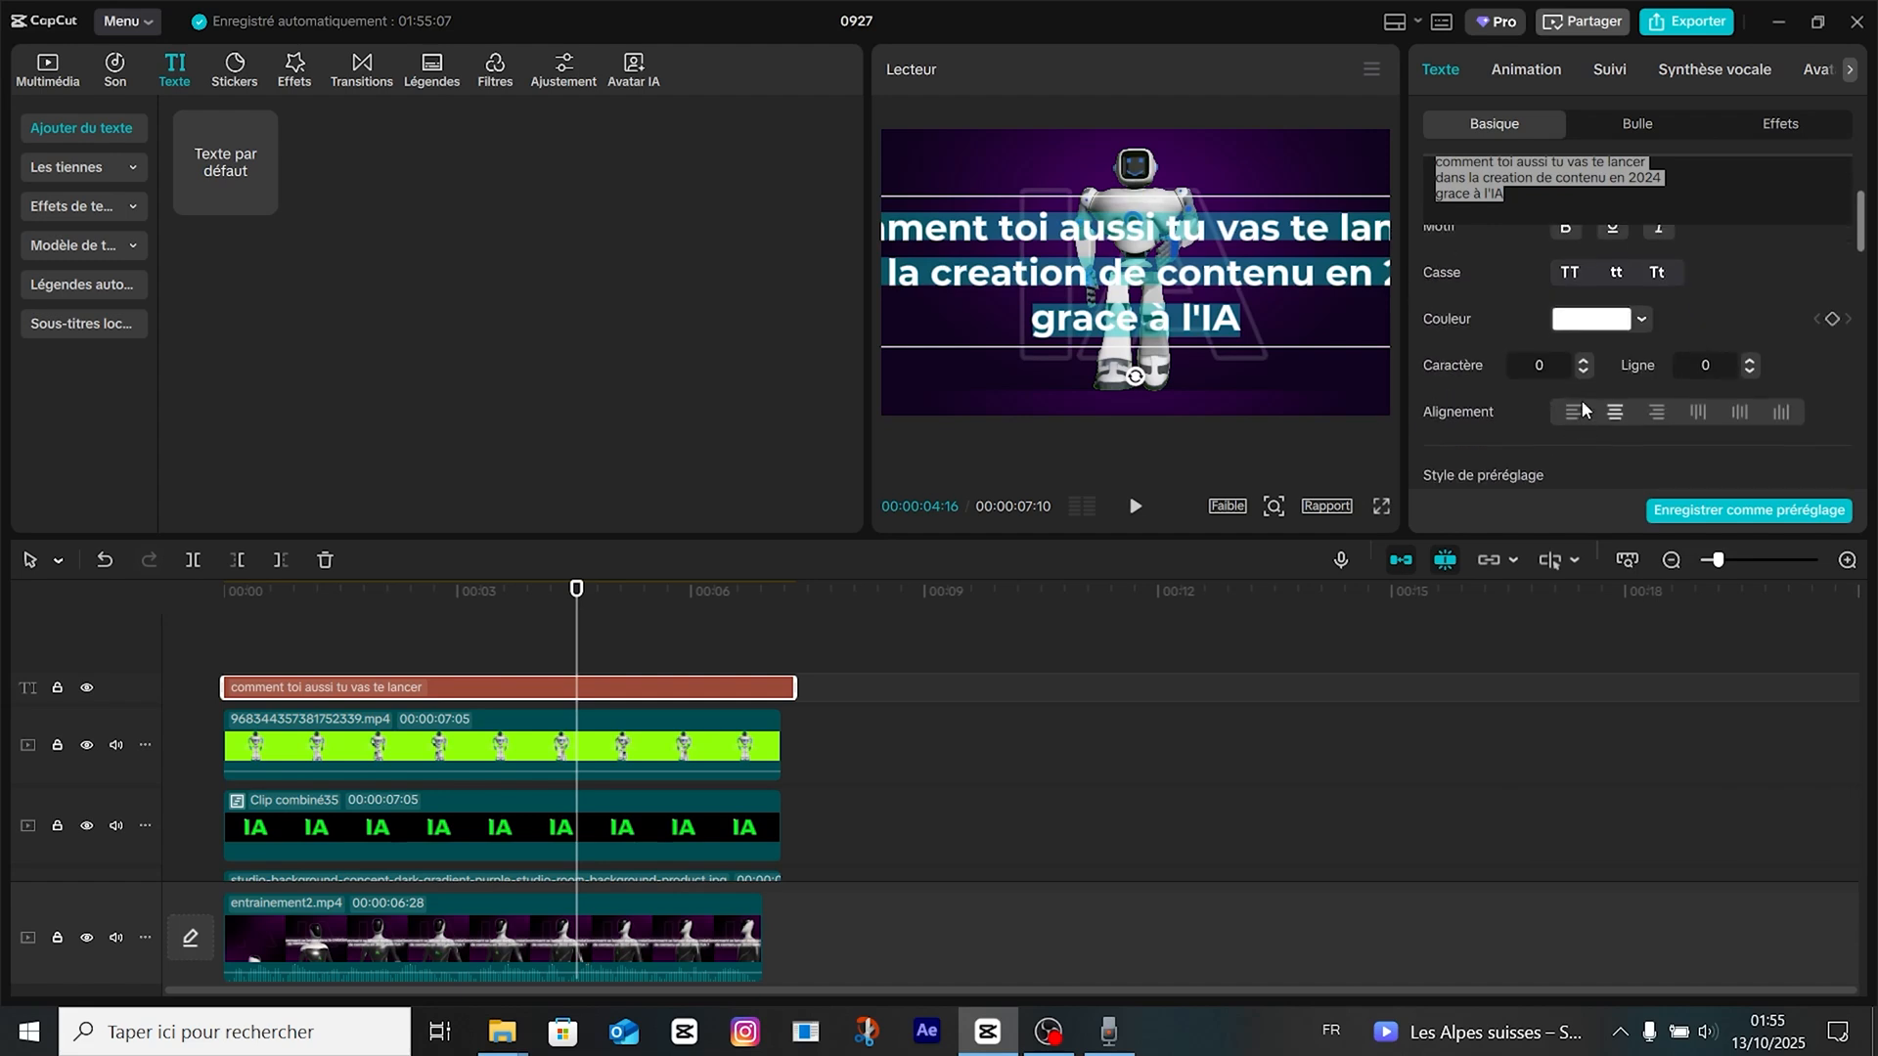
pyautogui.click(1582, 371)
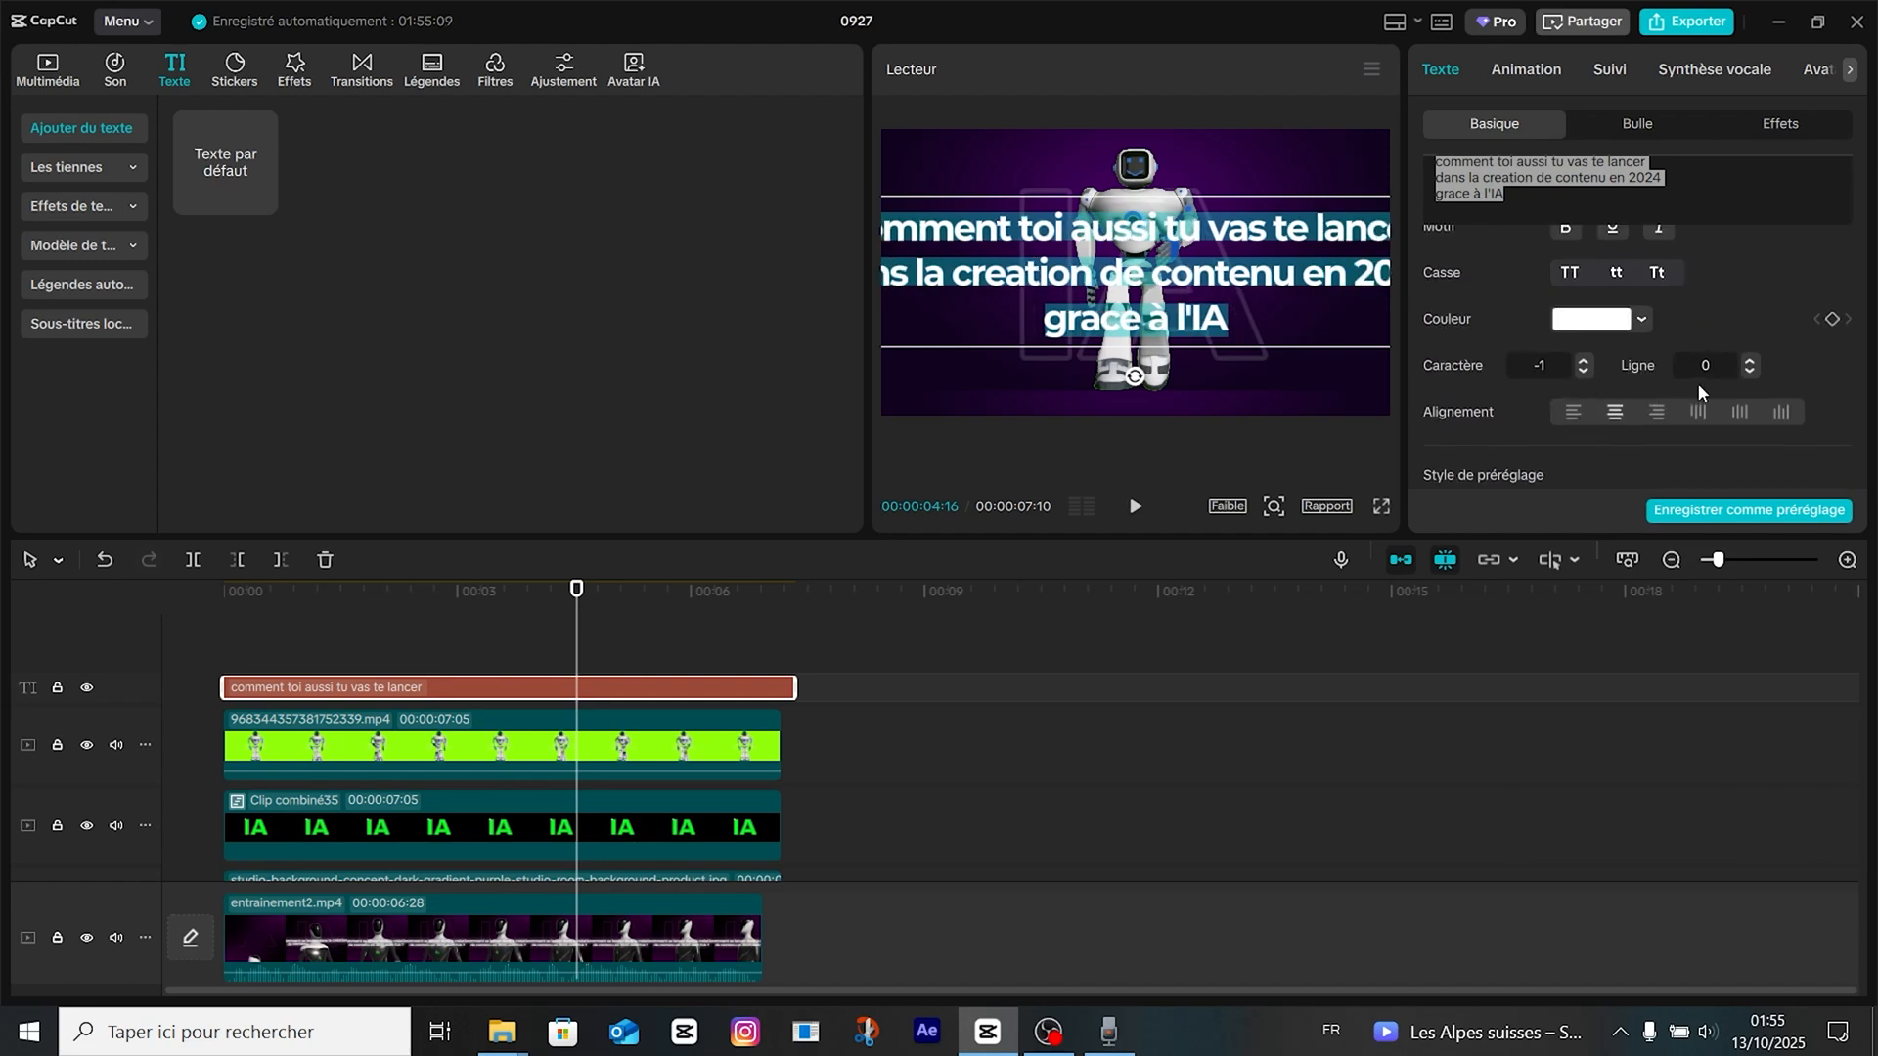
pyautogui.click(1749, 372)
pyautogui.click(1750, 372)
pyautogui.click(1749, 372)
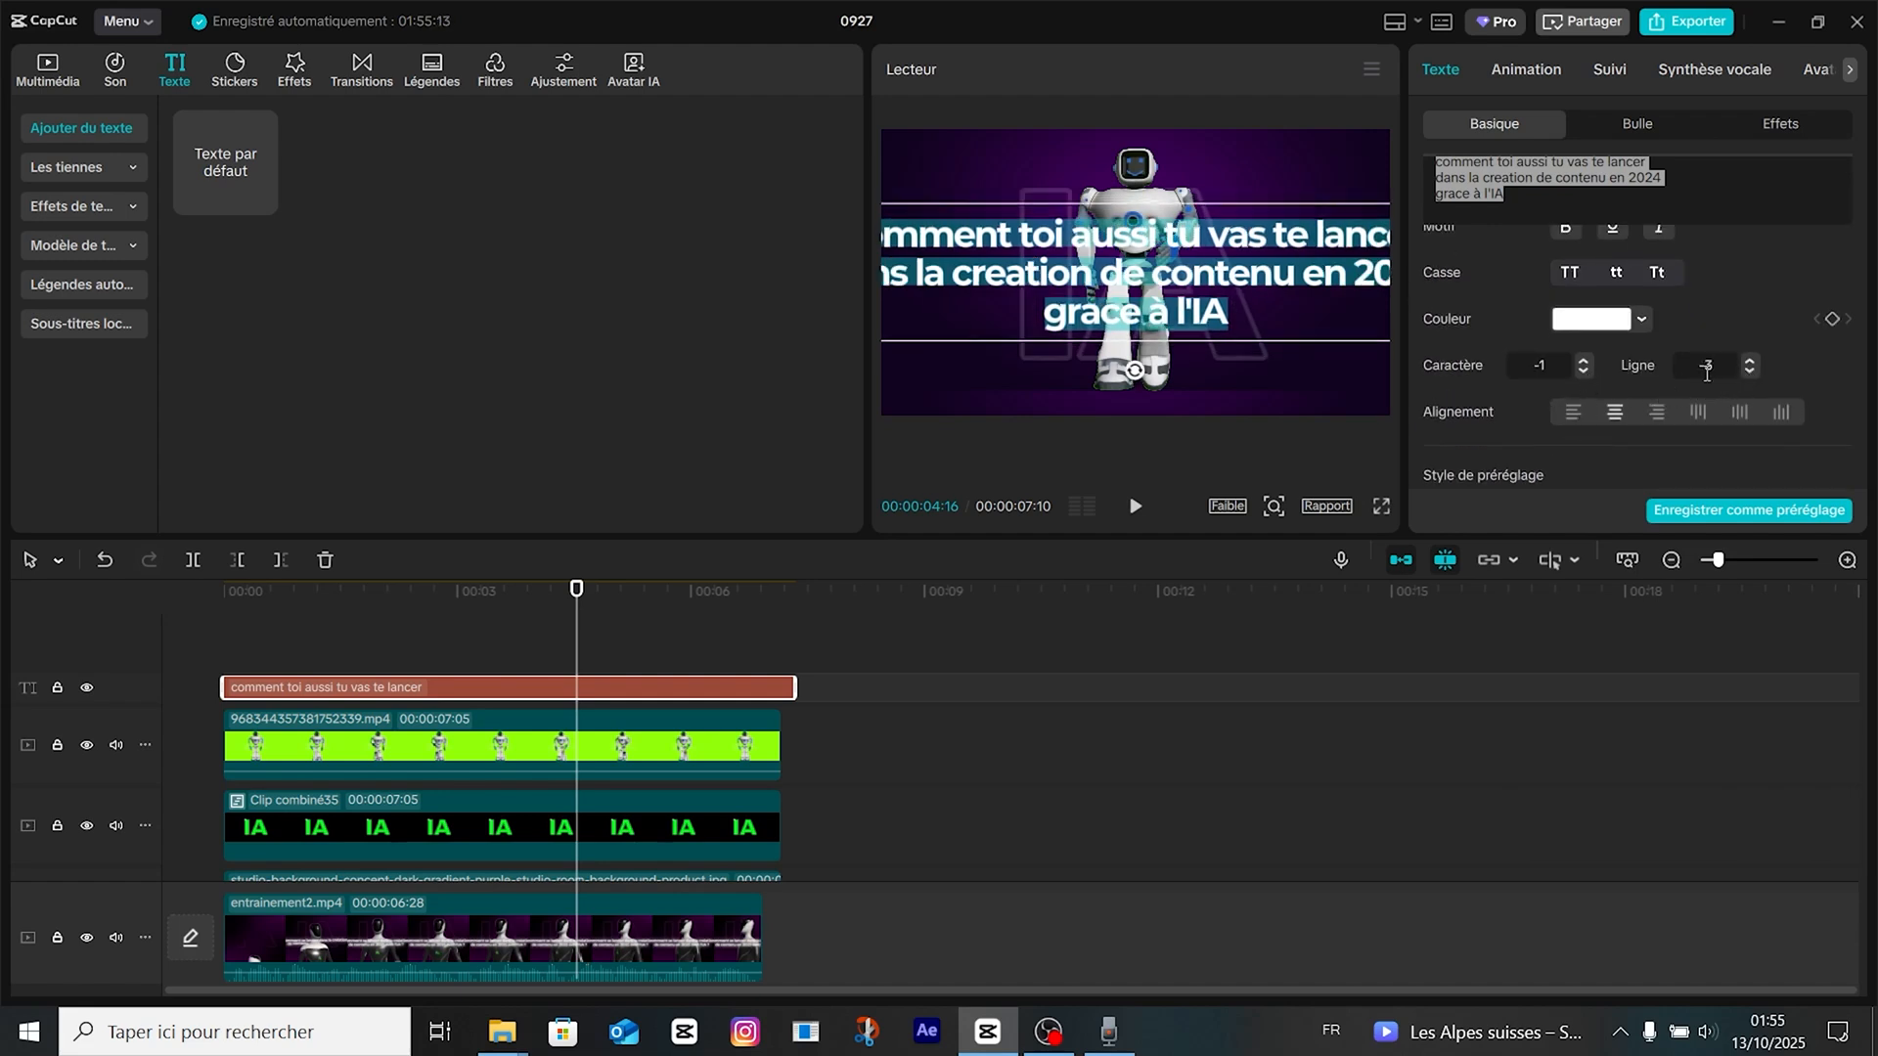
pyautogui.moveTo(1184, 280); pyautogui.dragTo(974, 310)
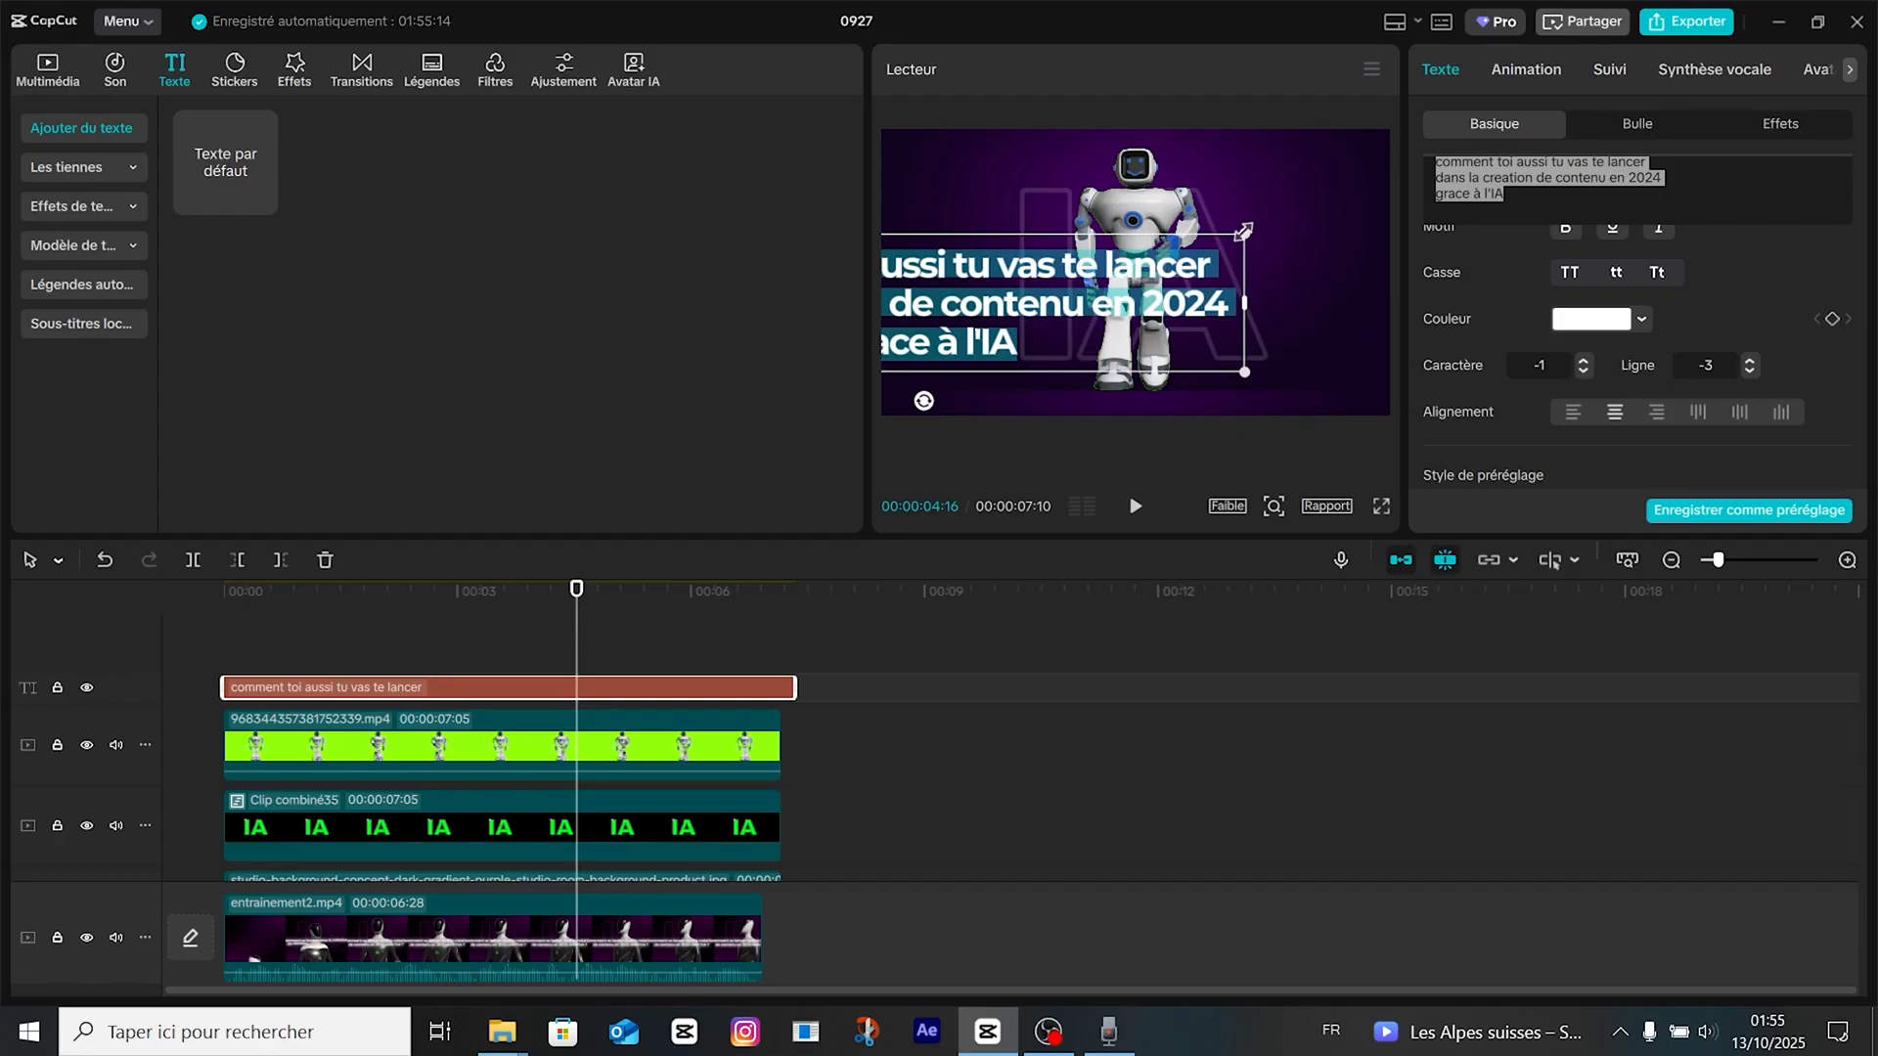
pyautogui.moveTo(1243, 232); pyautogui.dragTo(1097, 264)
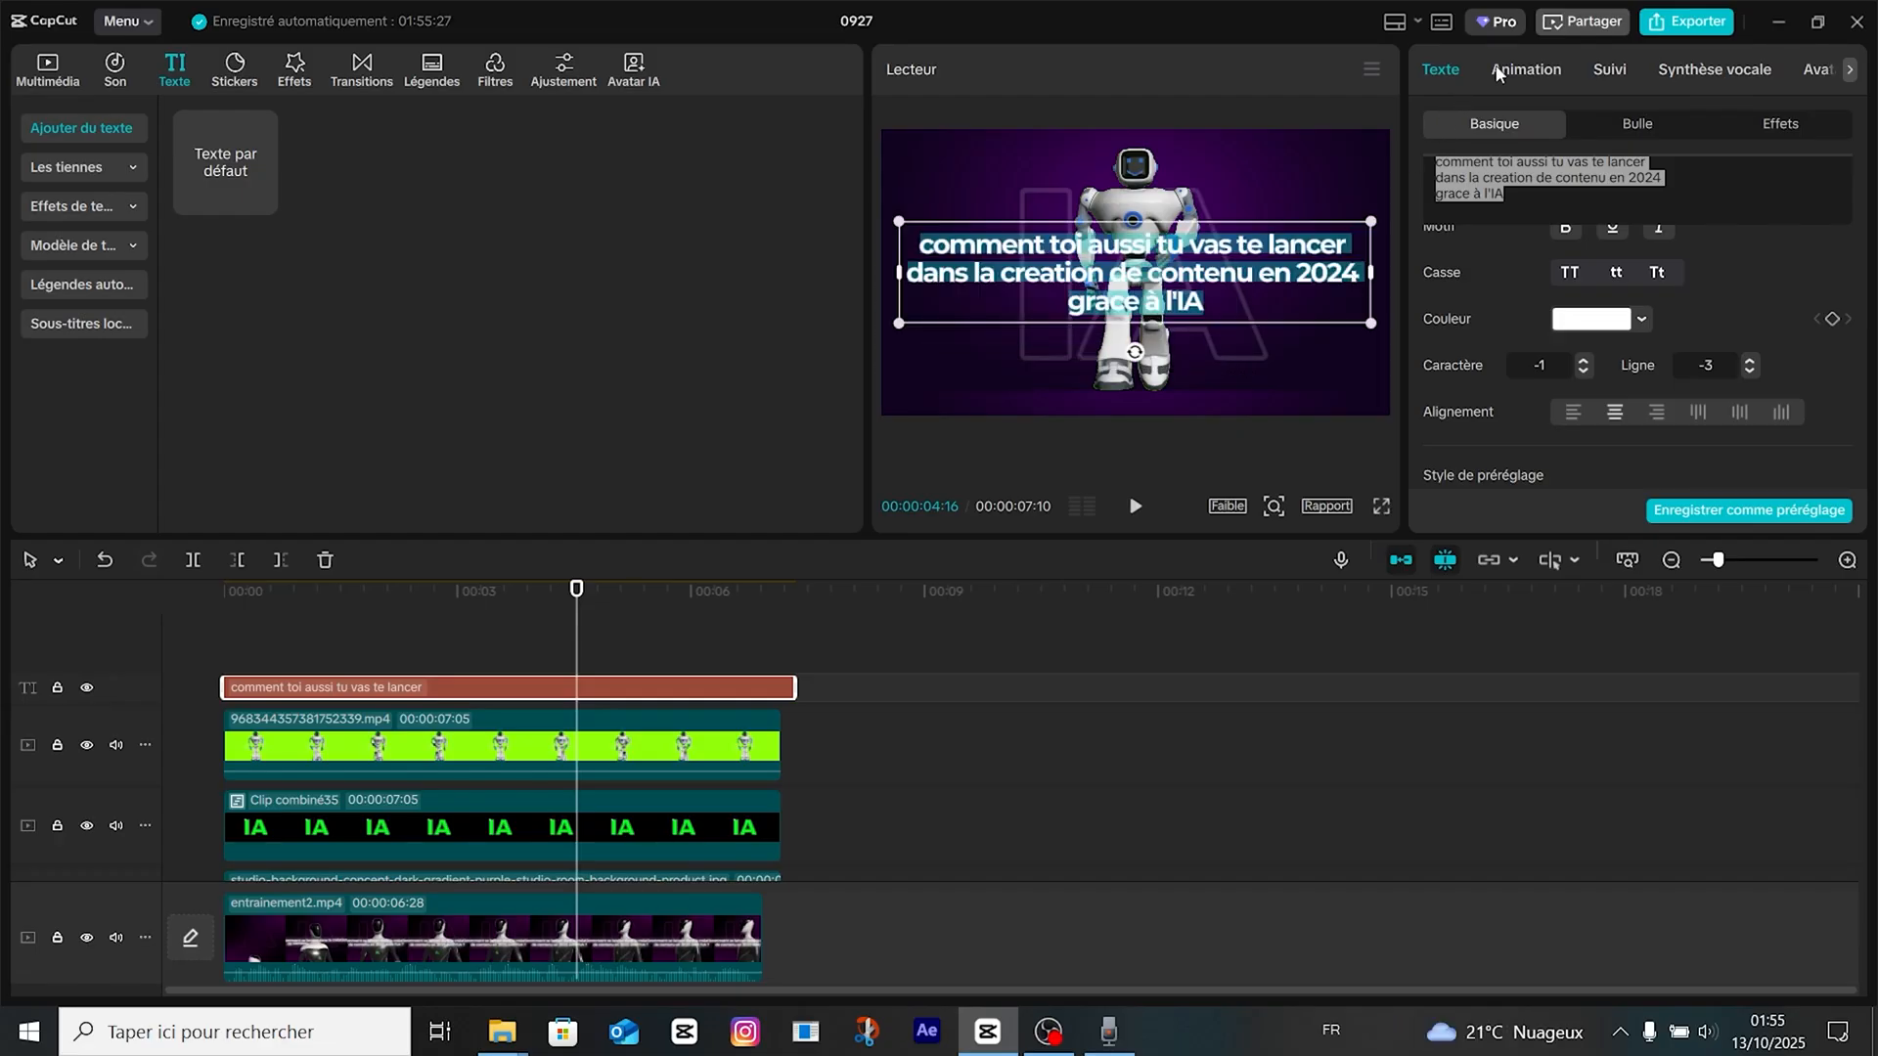
# Apply the 4.6 s Type 2 intro animation to the caption and make its clip start about 0.8 s in, ending with the robot clip.
pyautogui.click(1497, 70)
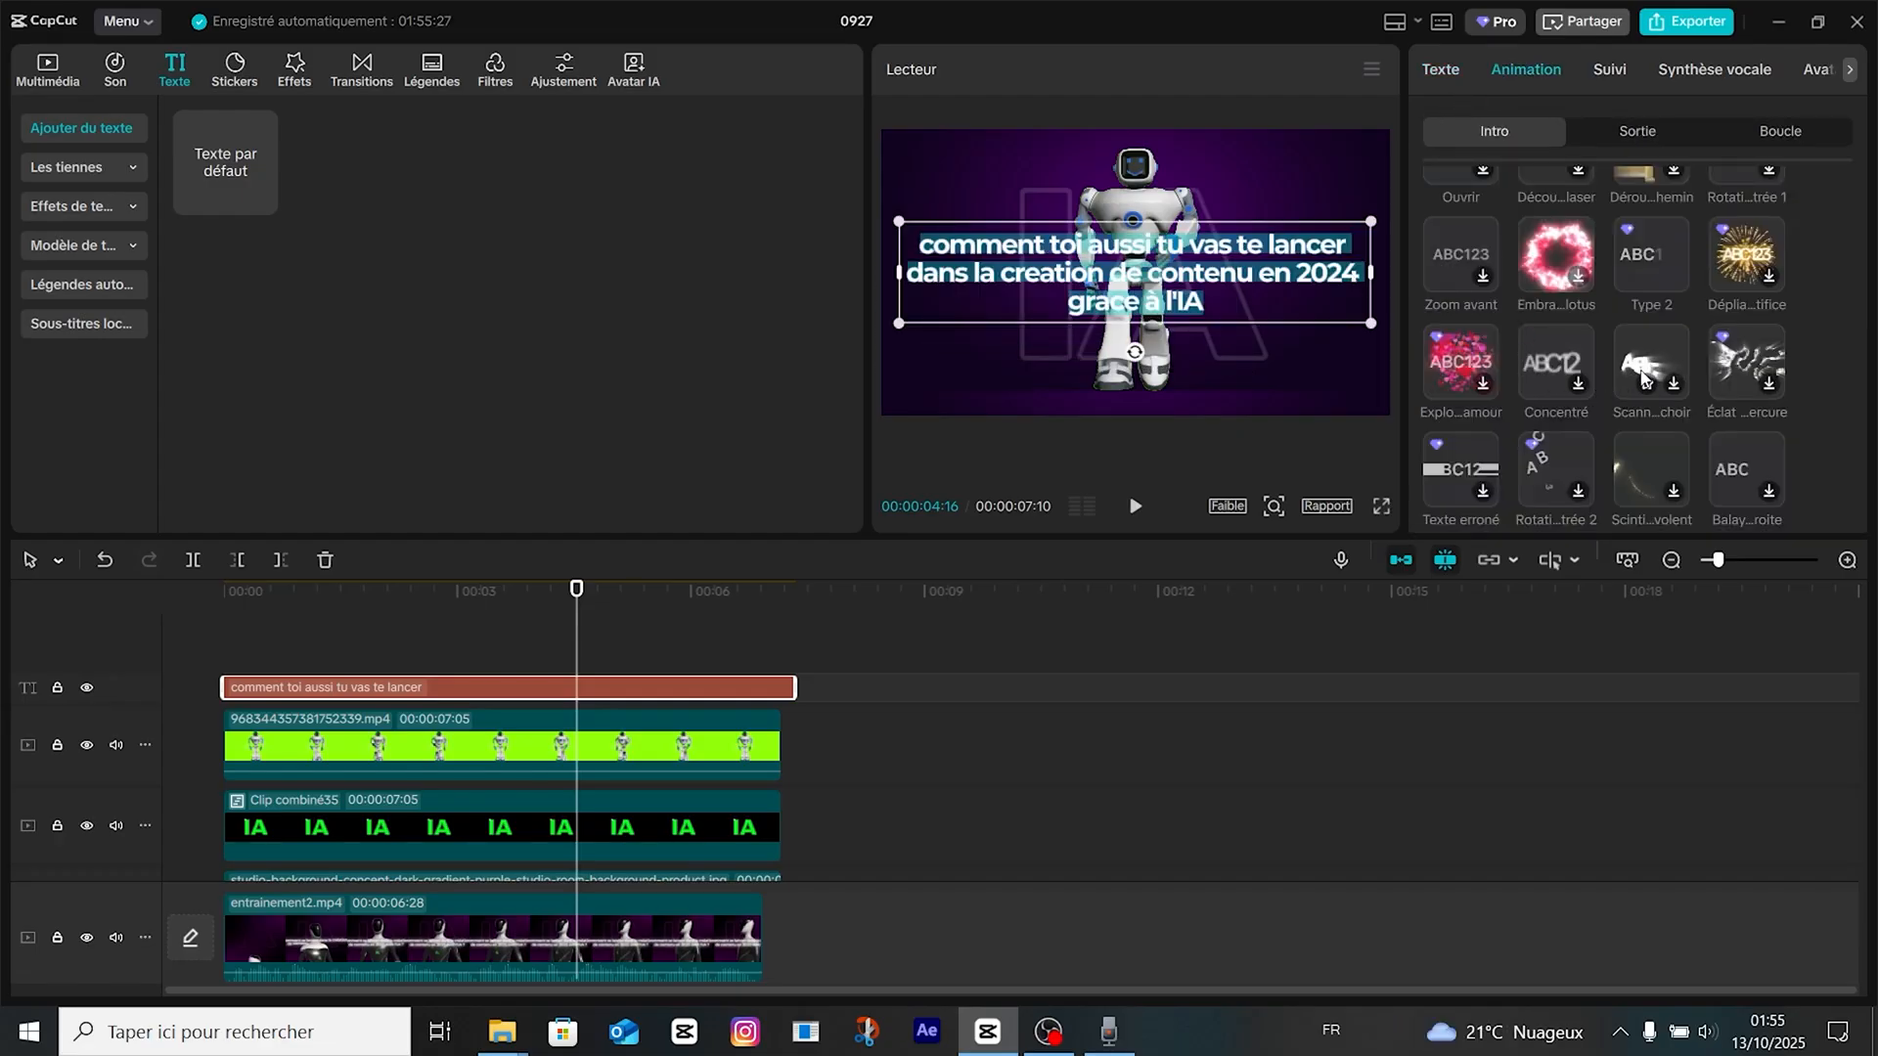
pyautogui.scroll(1, 1643, 377)
pyautogui.click(1647, 364)
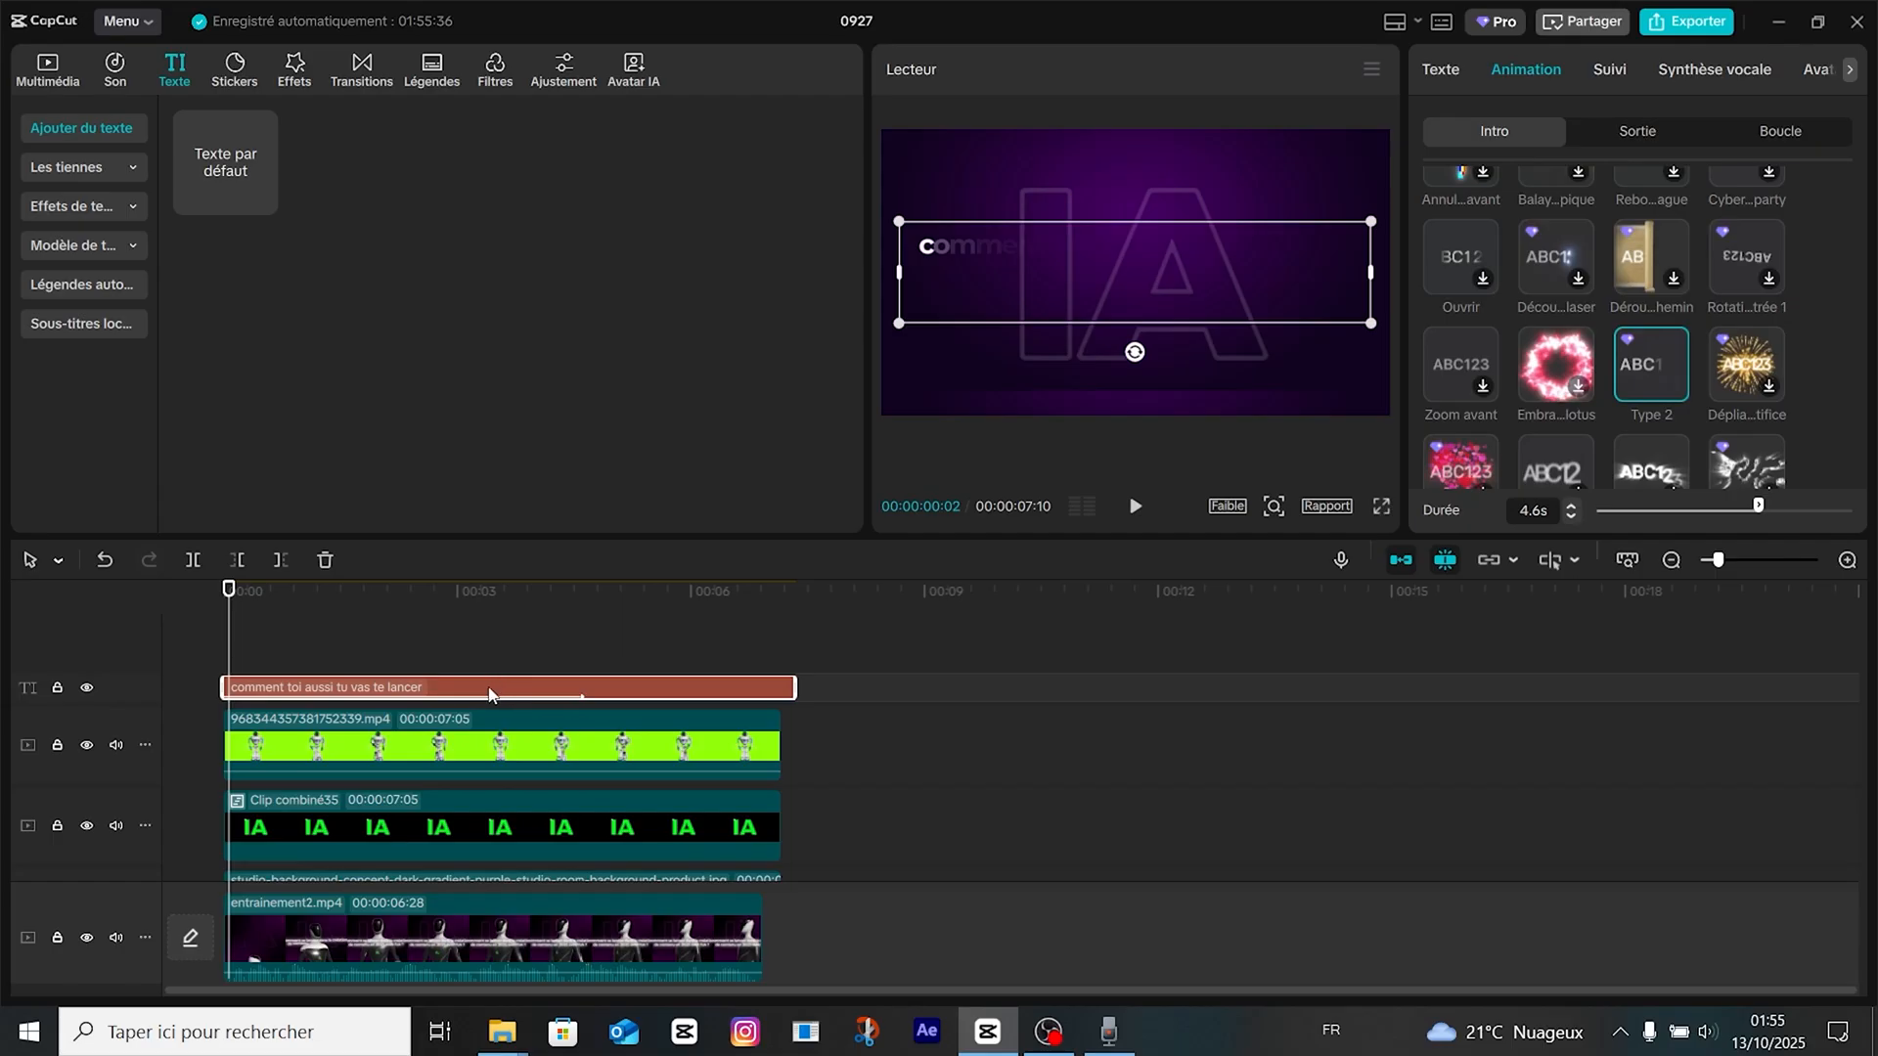
pyautogui.moveTo(489, 695); pyautogui.dragTo(547, 705)
pyautogui.press('space')
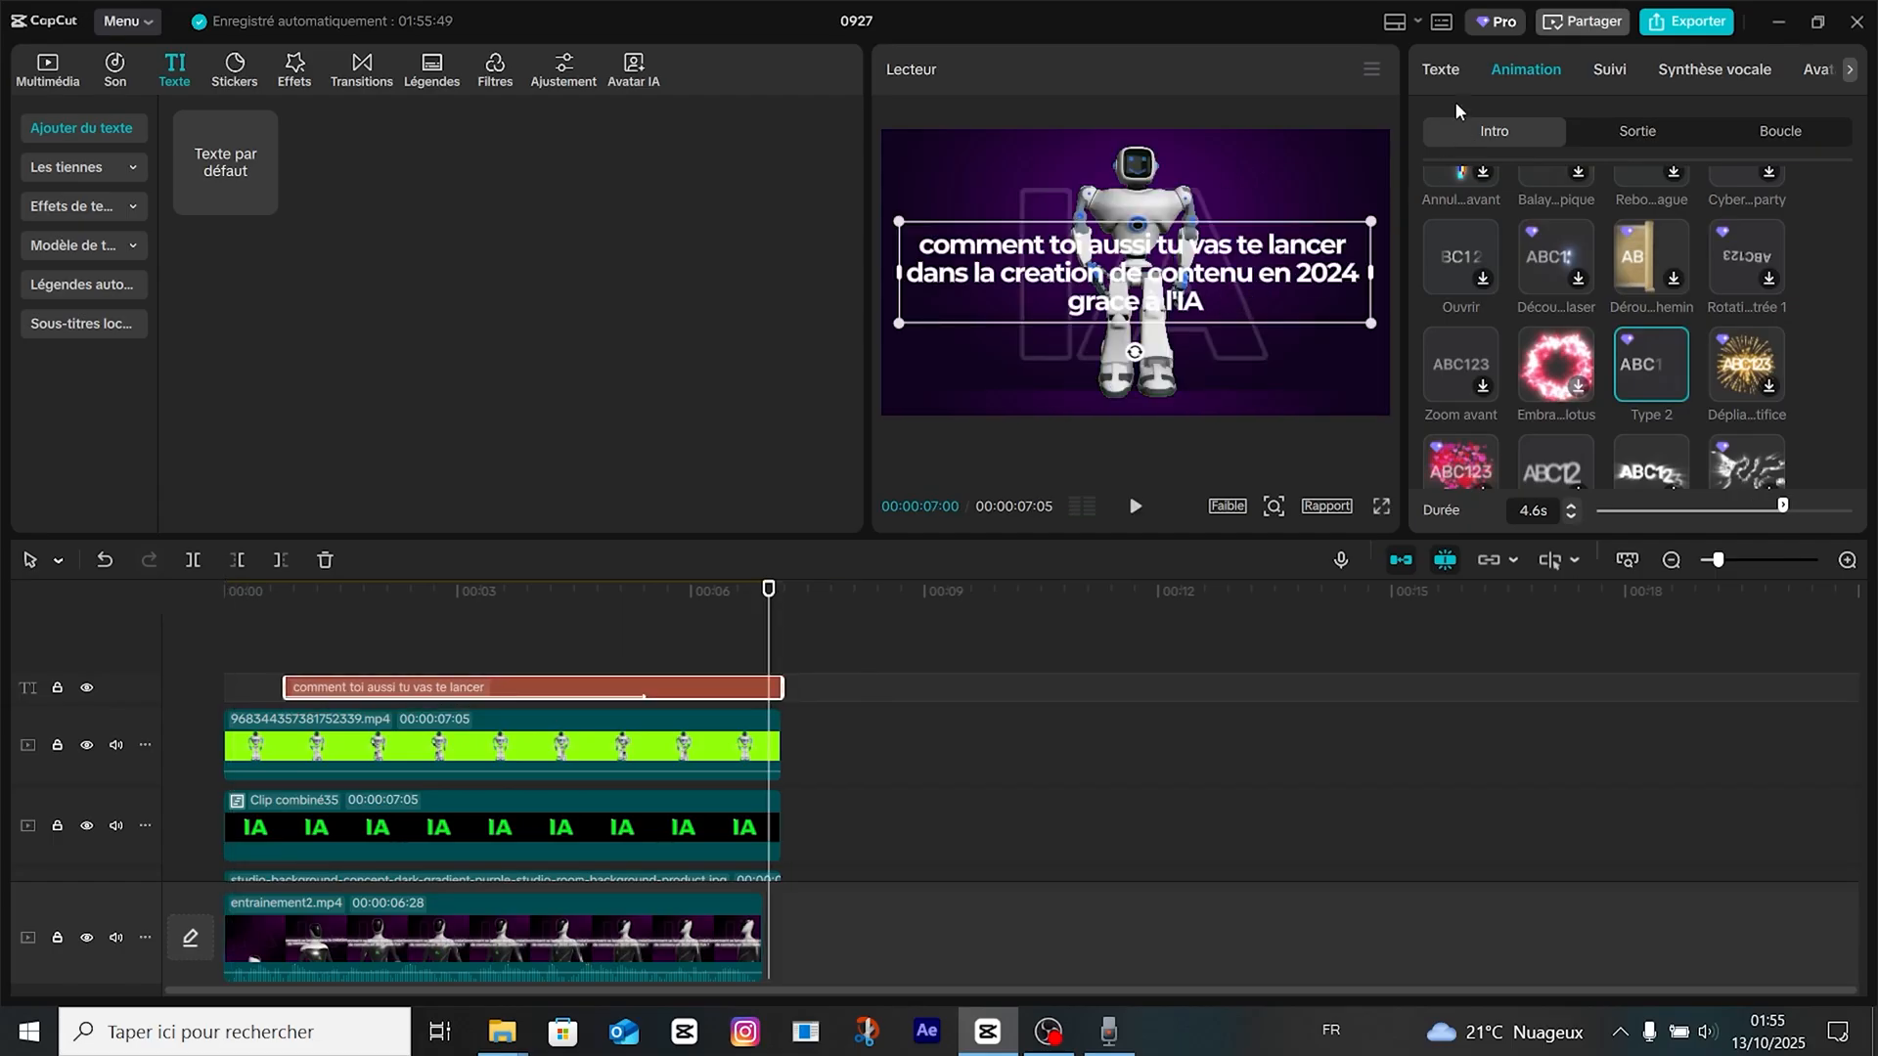
# Append "c'est très simple" after "grace à l'IA" on the caption's third line.
pyautogui.click(1441, 69)
pyautogui.click(1556, 223)
pyautogui.write("c'est très")
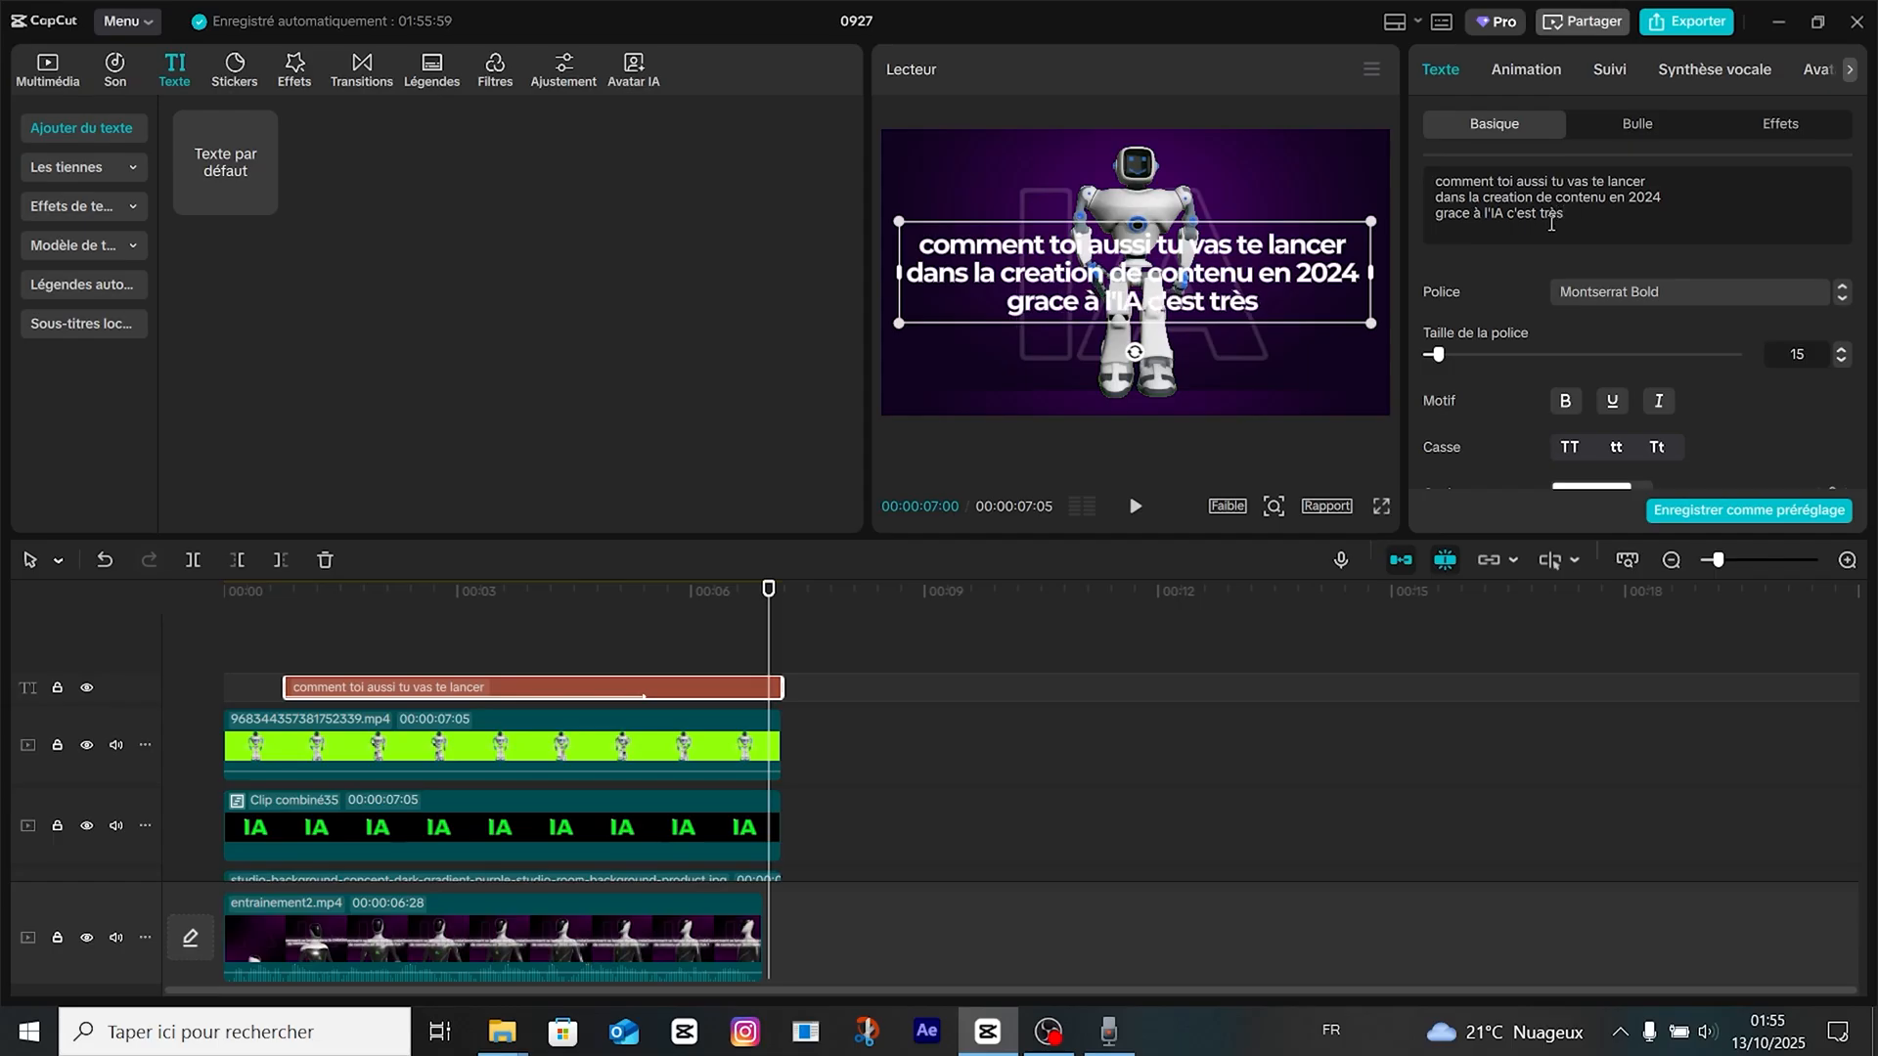
pyautogui.write(' simple.')
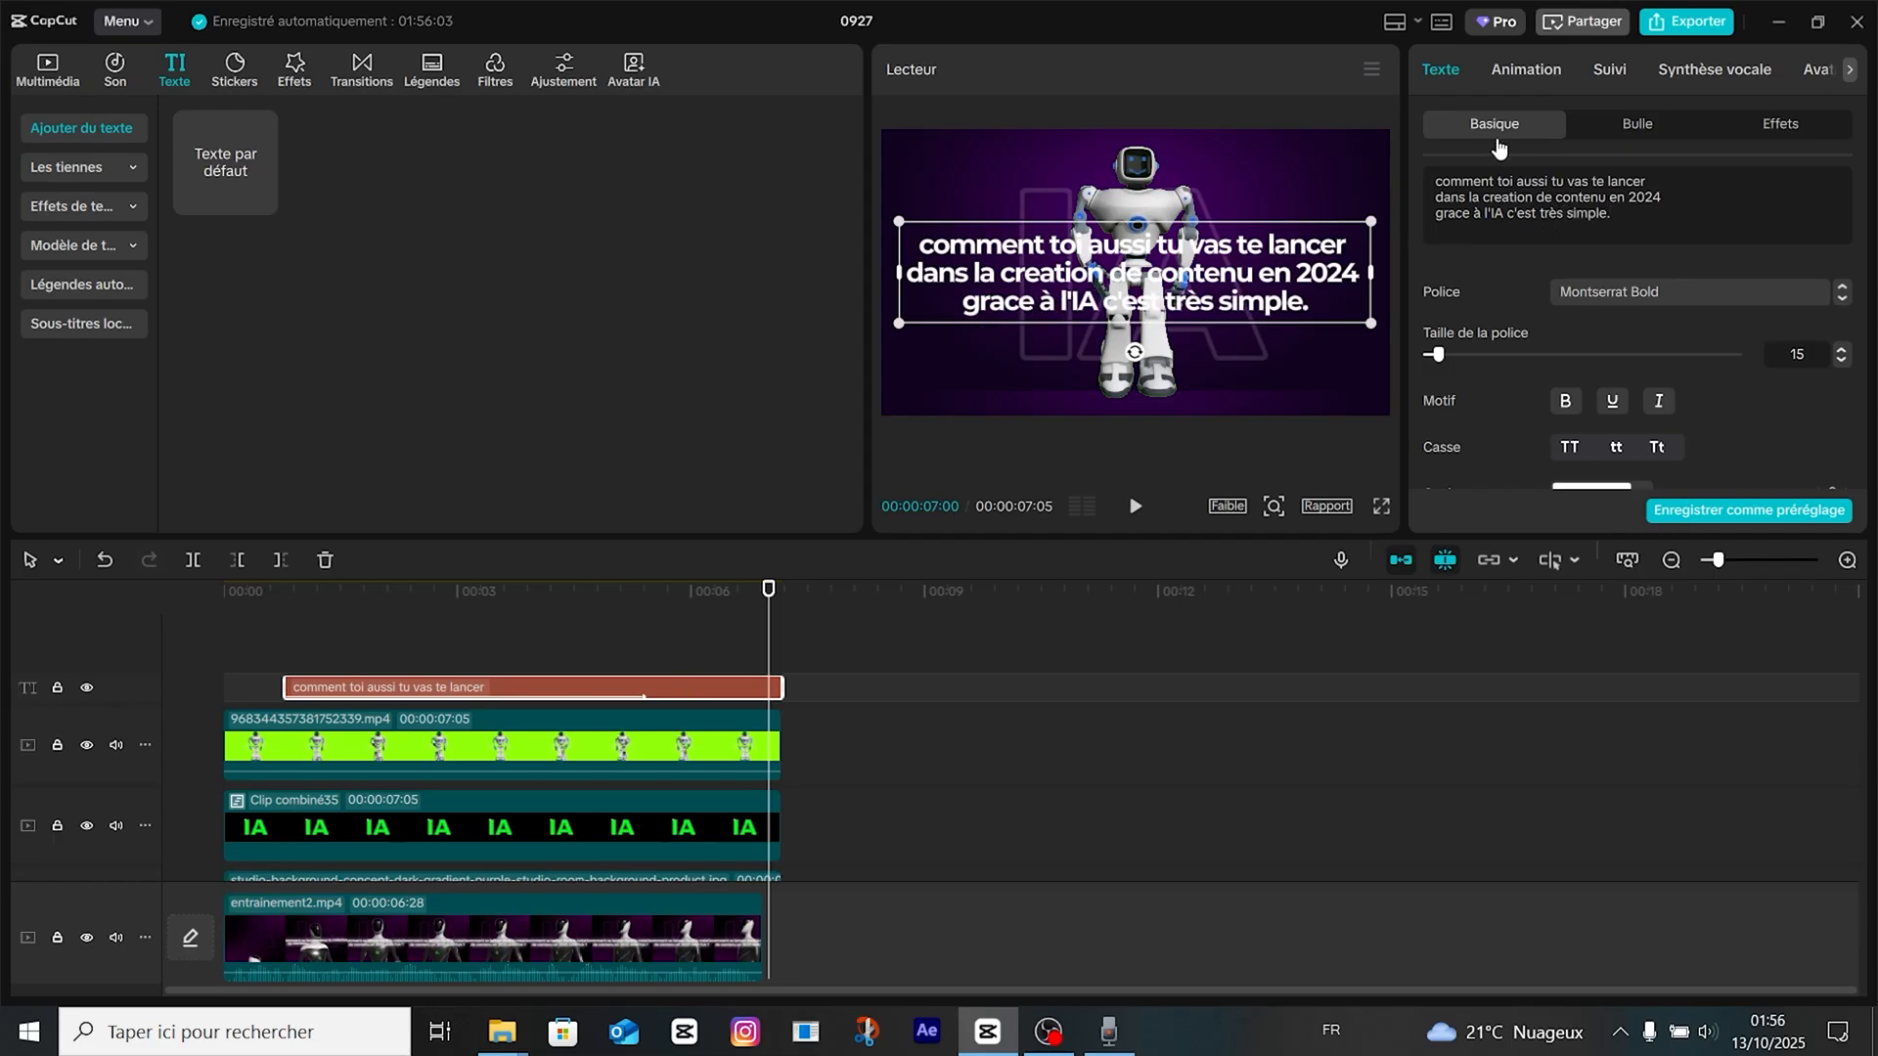
# Finish the caption's third line with "simple." and color only "l'IA c'est très simple." purple (CB00FF).
pyautogui.moveTo(1619, 215); pyautogui.dragTo(1483, 215)
pyautogui.scroll(-2, 1604, 294)
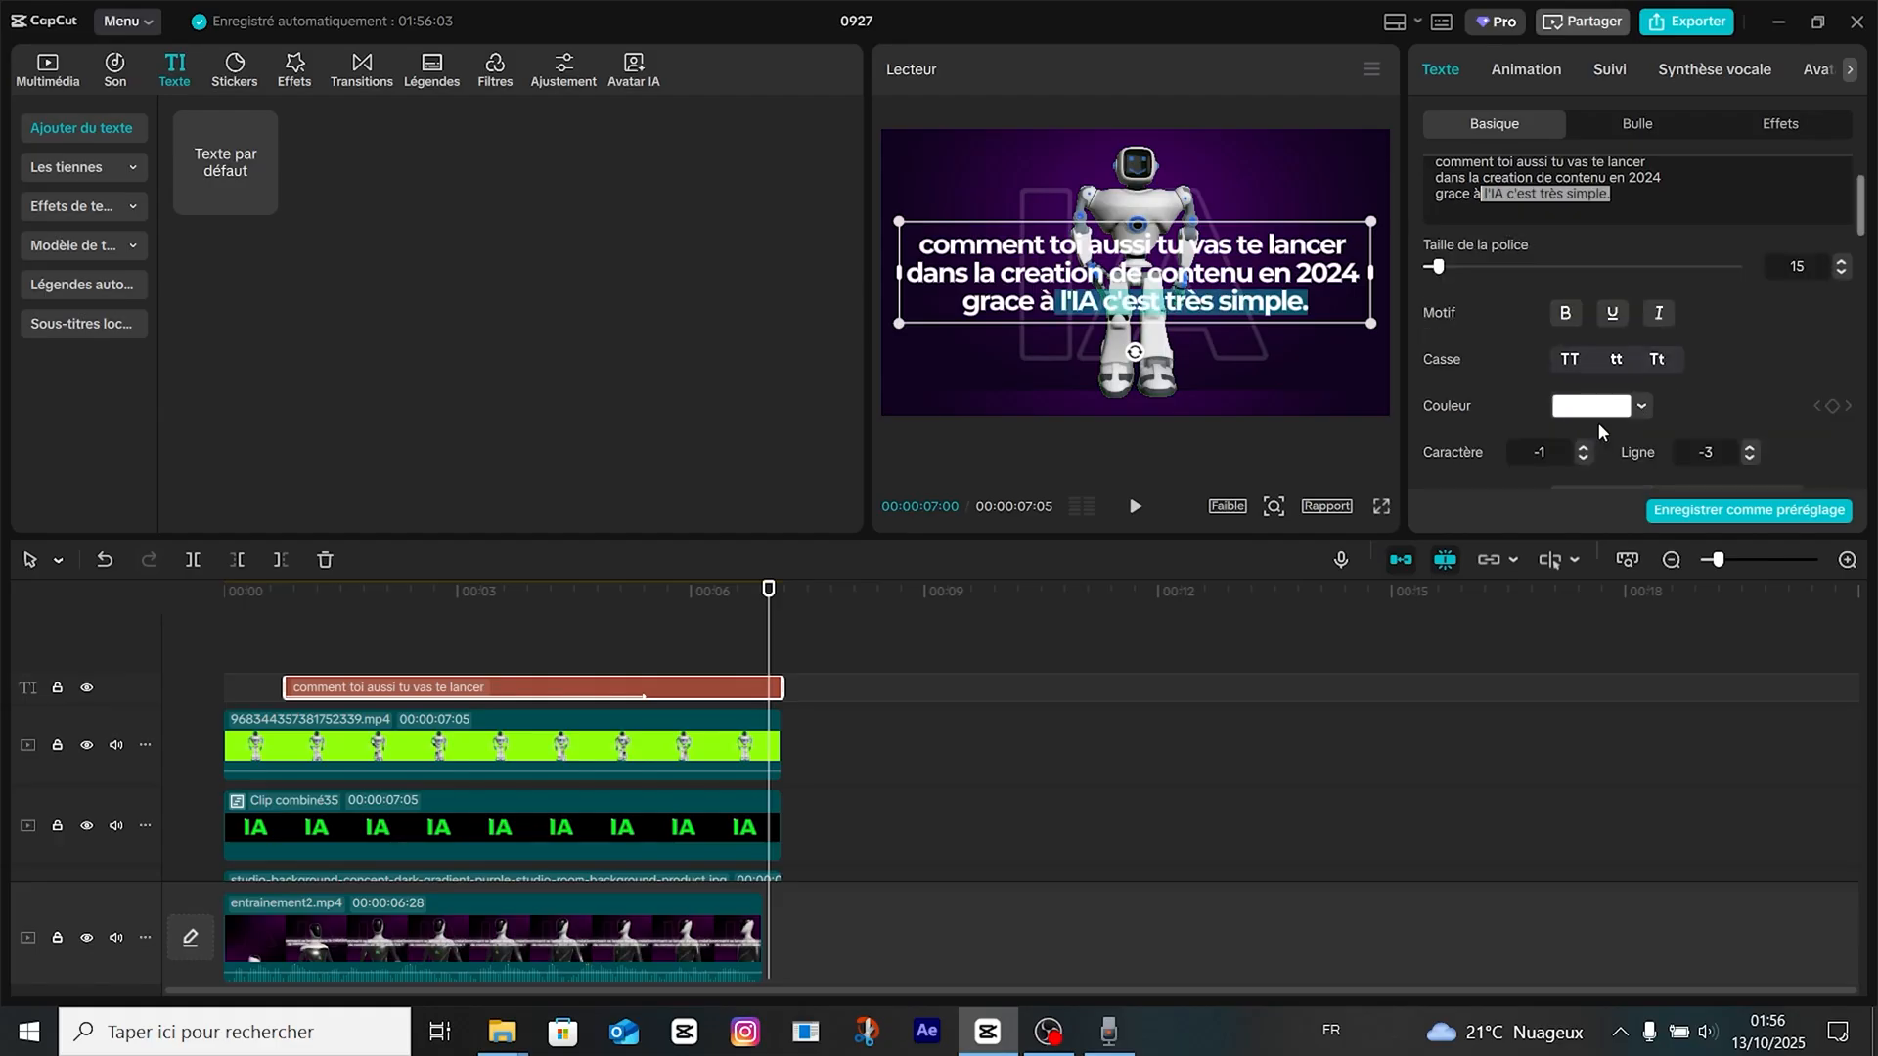
pyautogui.click(1592, 405)
pyautogui.click(1754, 711)
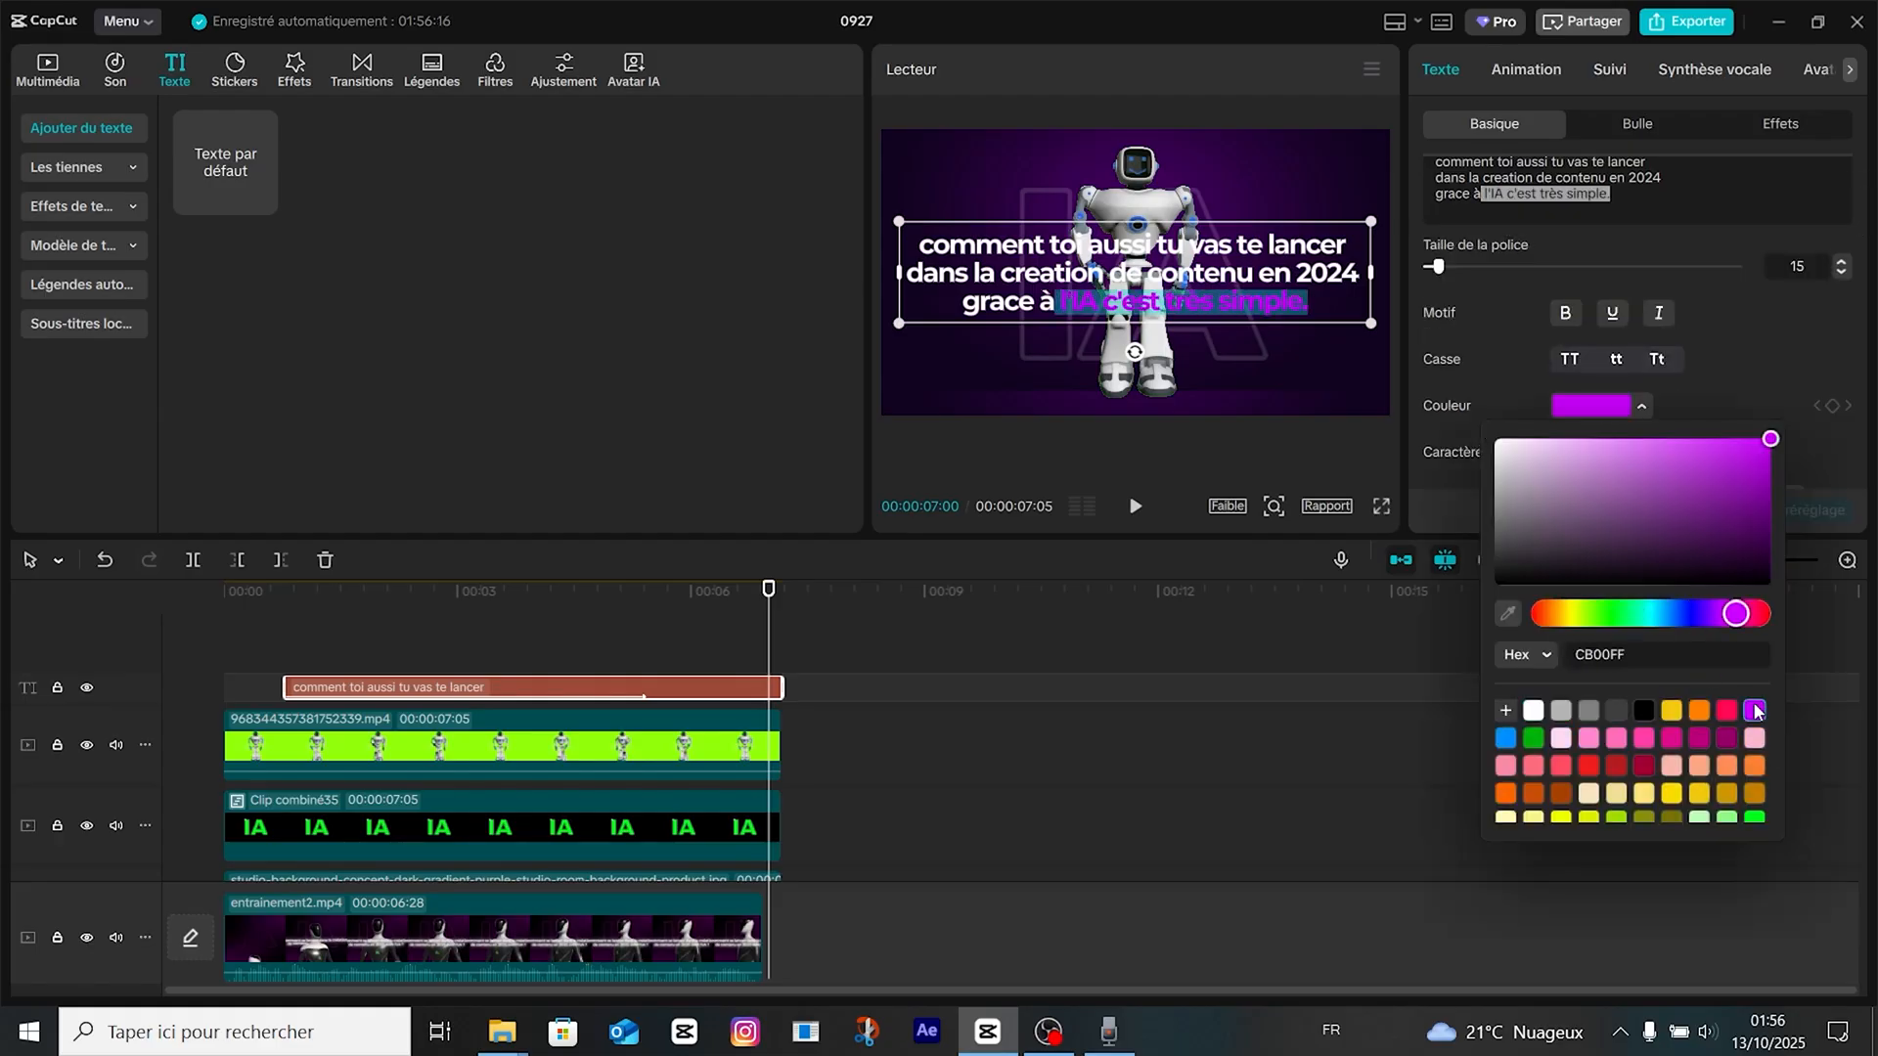
# Turn the caption into a compound clip and apply the Lueur 2 effect to it with Lueur 21 and Taille 30.
pyautogui.click(451, 691)
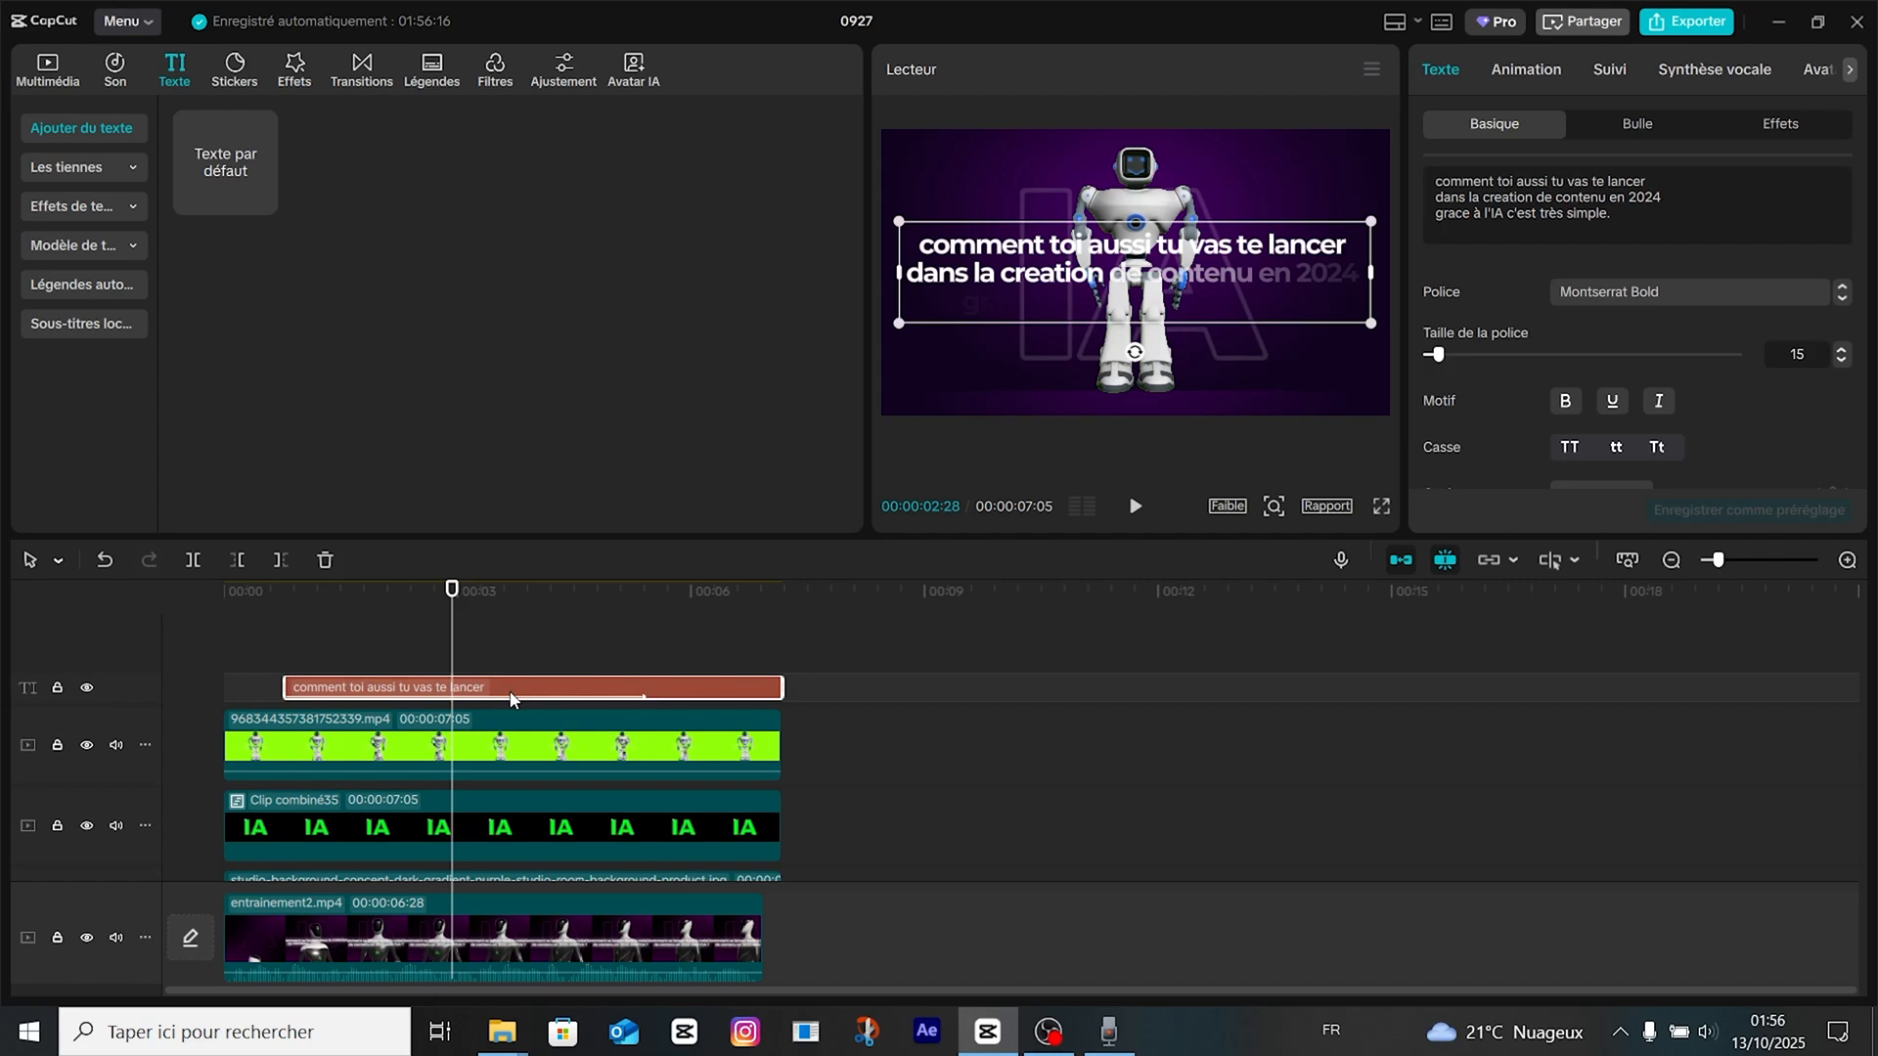
pyautogui.hotkey('alt', 'g')
pyautogui.click(293, 69)
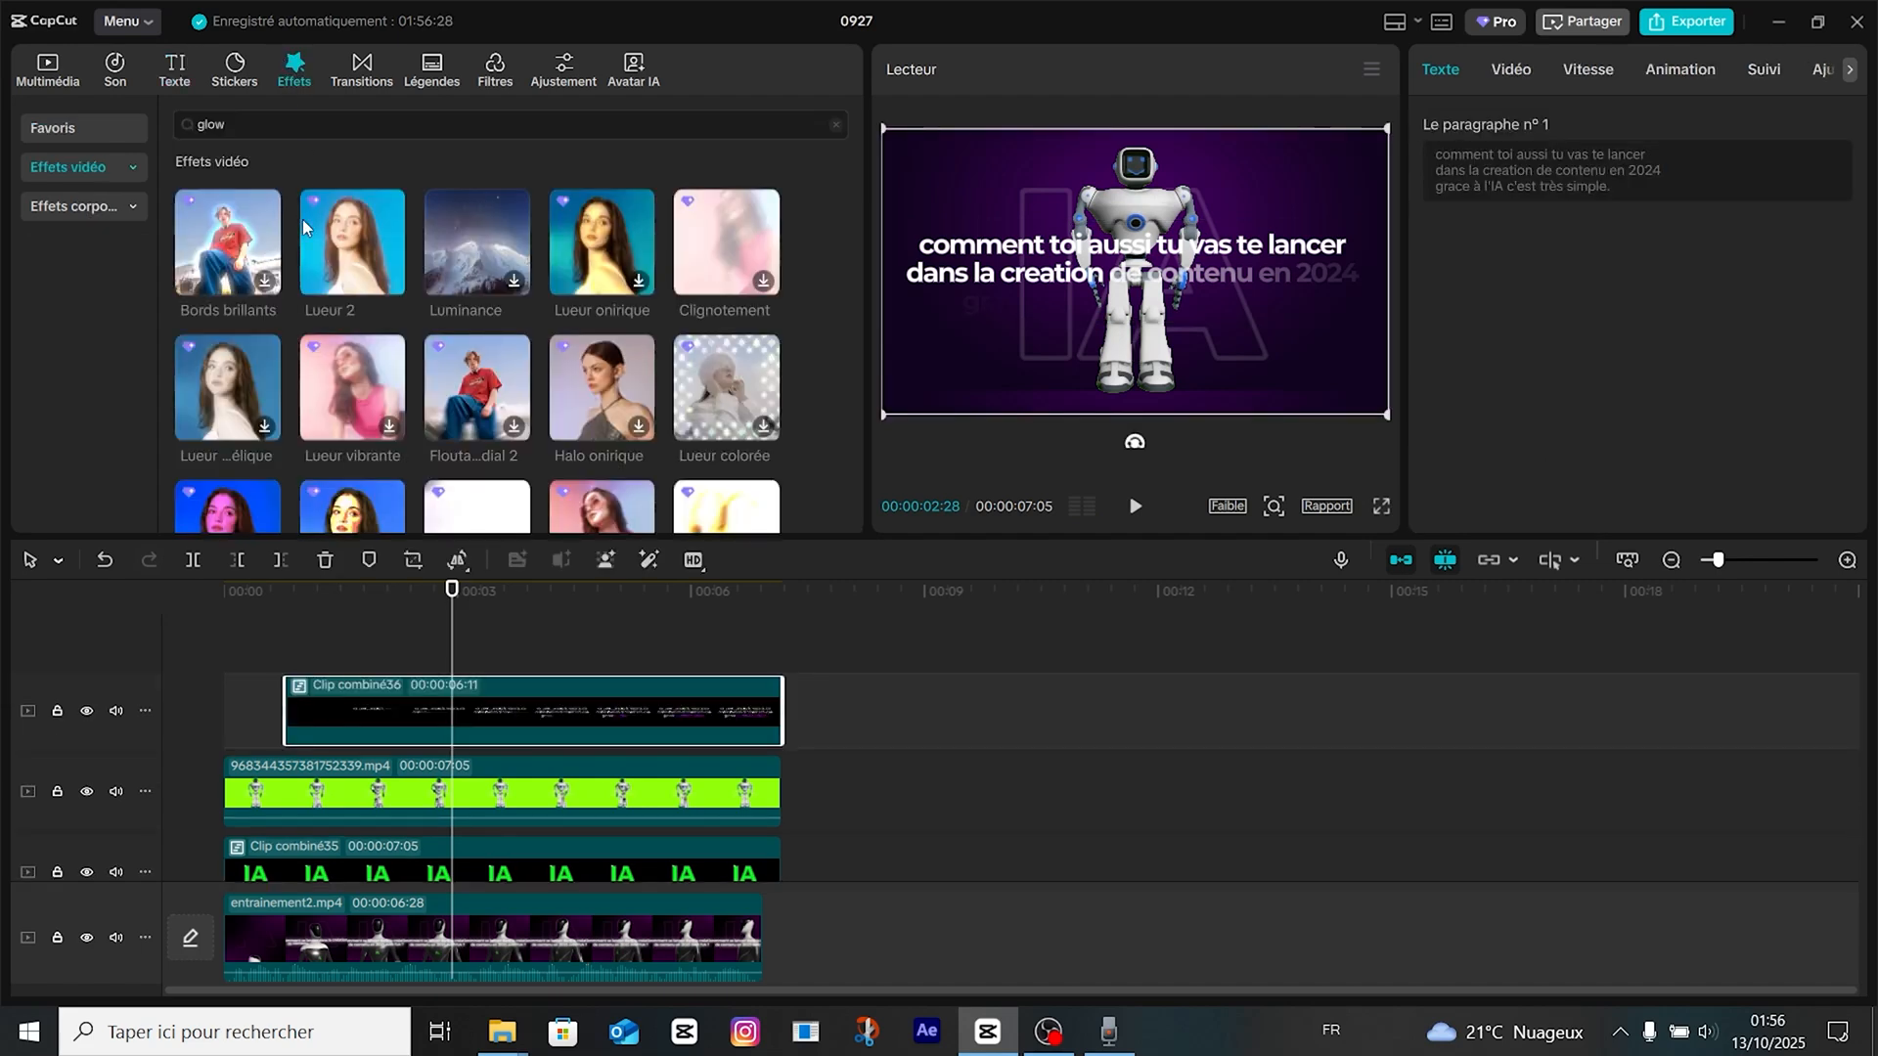
pyautogui.moveTo(333, 246); pyautogui.dragTo(490, 712)
pyautogui.moveTo(1579, 283); pyautogui.dragTo(1473, 284)
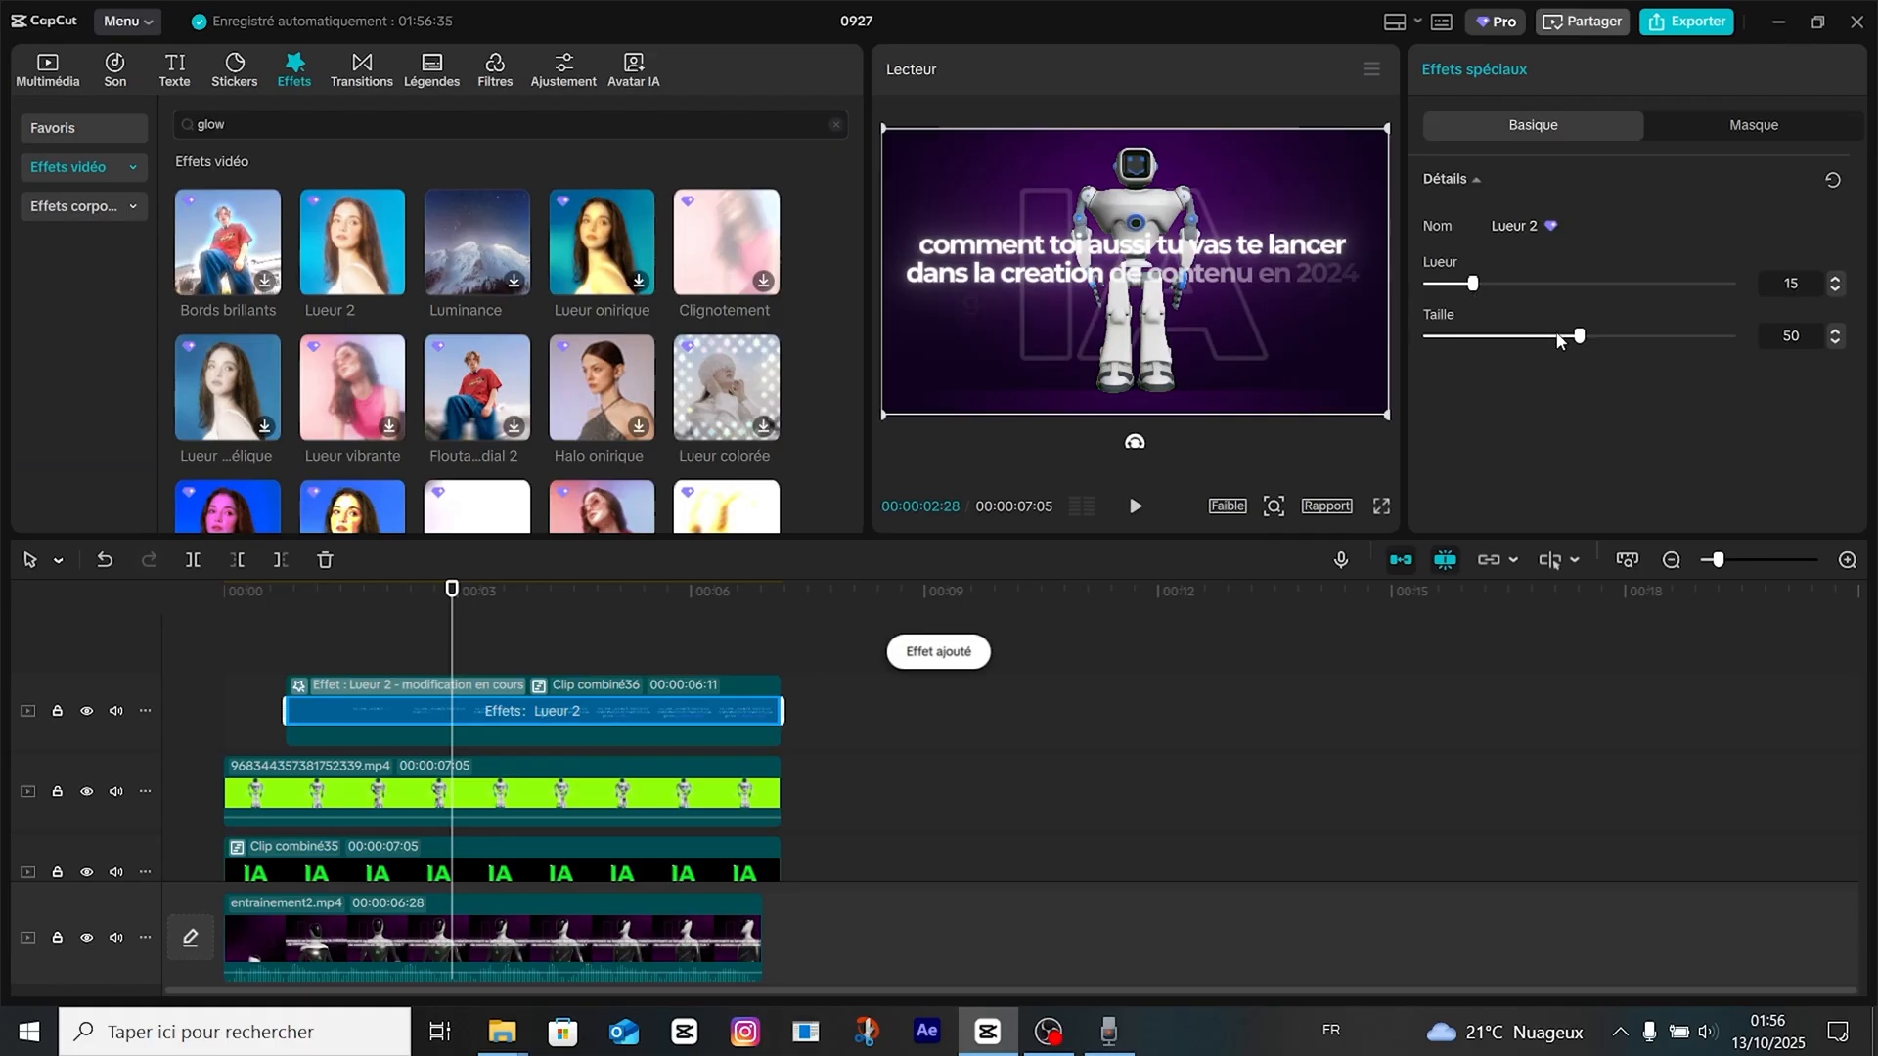
pyautogui.moveTo(1578, 335); pyautogui.dragTo(1520, 337)
# Play the sequence from the start to check the glowing caption's intro over the robot and the outlined "IA".
pyautogui.moveTo(453, 636); pyautogui.dragTo(3, 659)
pyautogui.press('space')
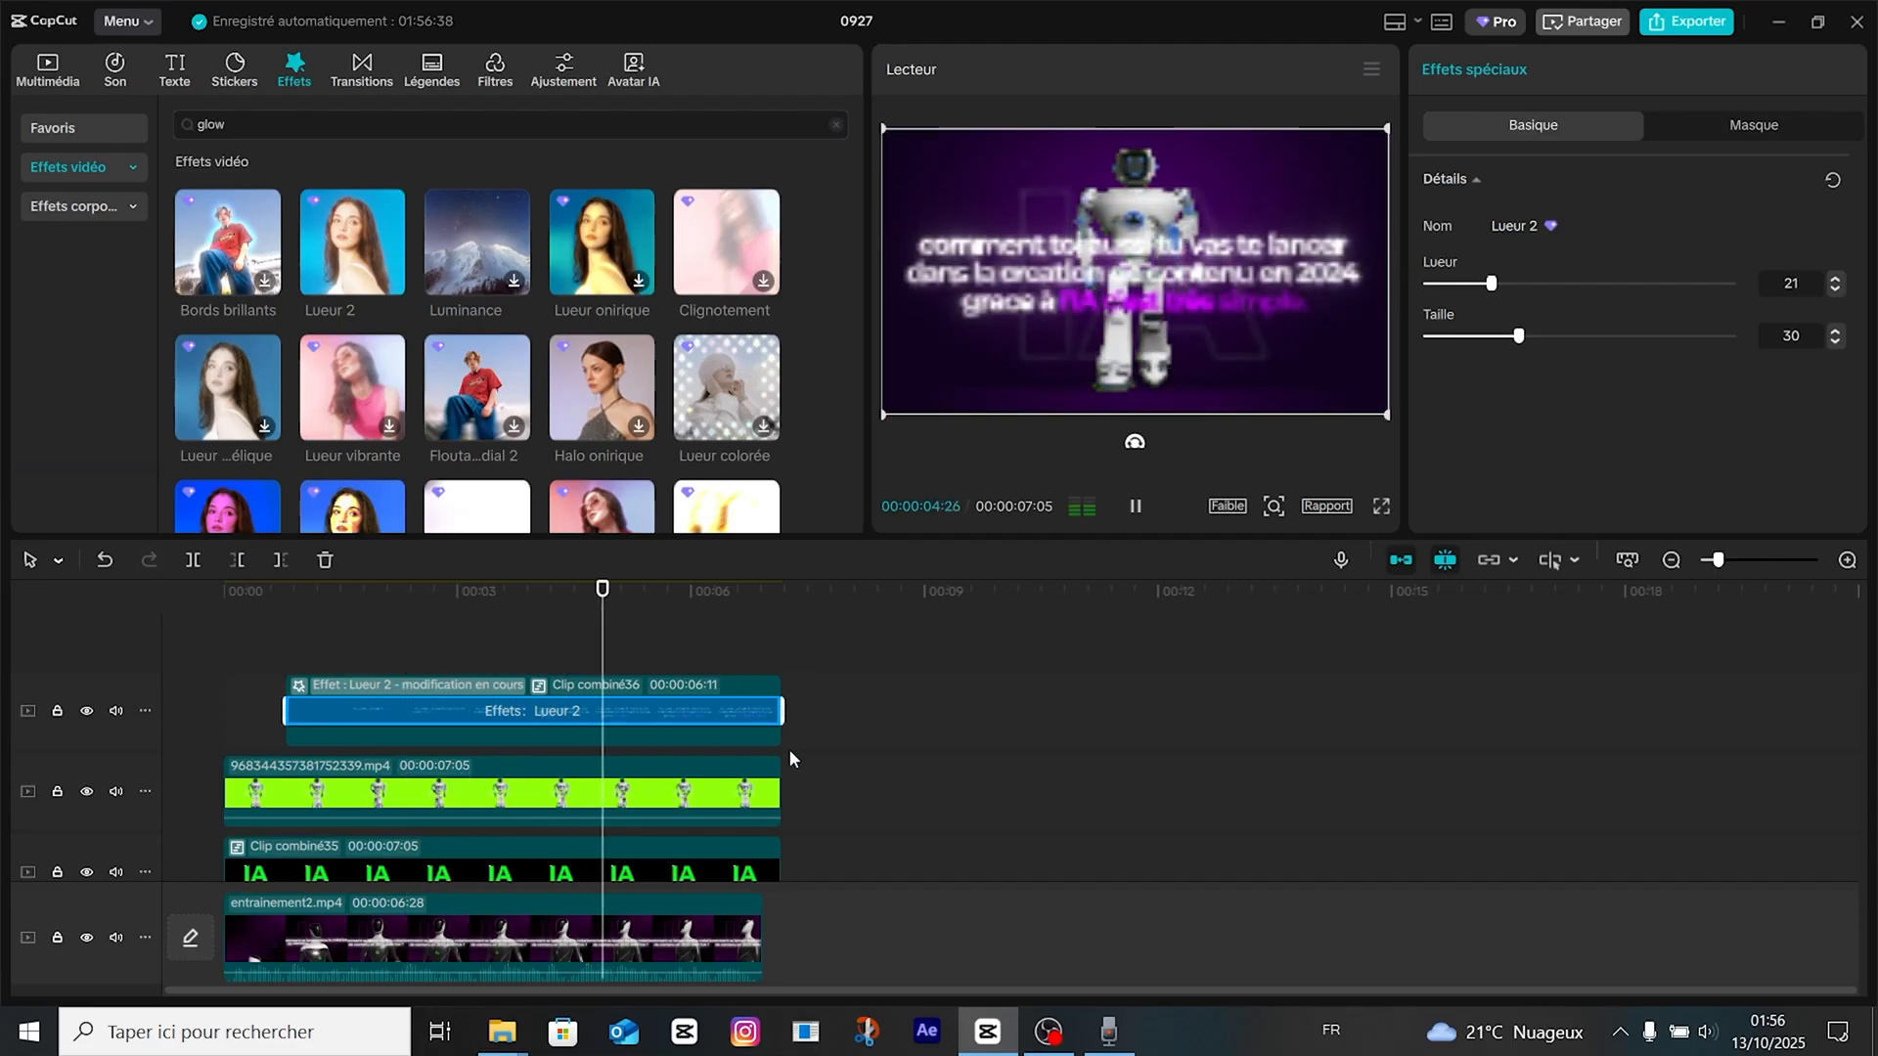
pyautogui.click(844, 655)
pyautogui.click(636, 613)
pyautogui.moveTo(636, 617); pyautogui.dragTo(138, 620)
pyautogui.press('space')
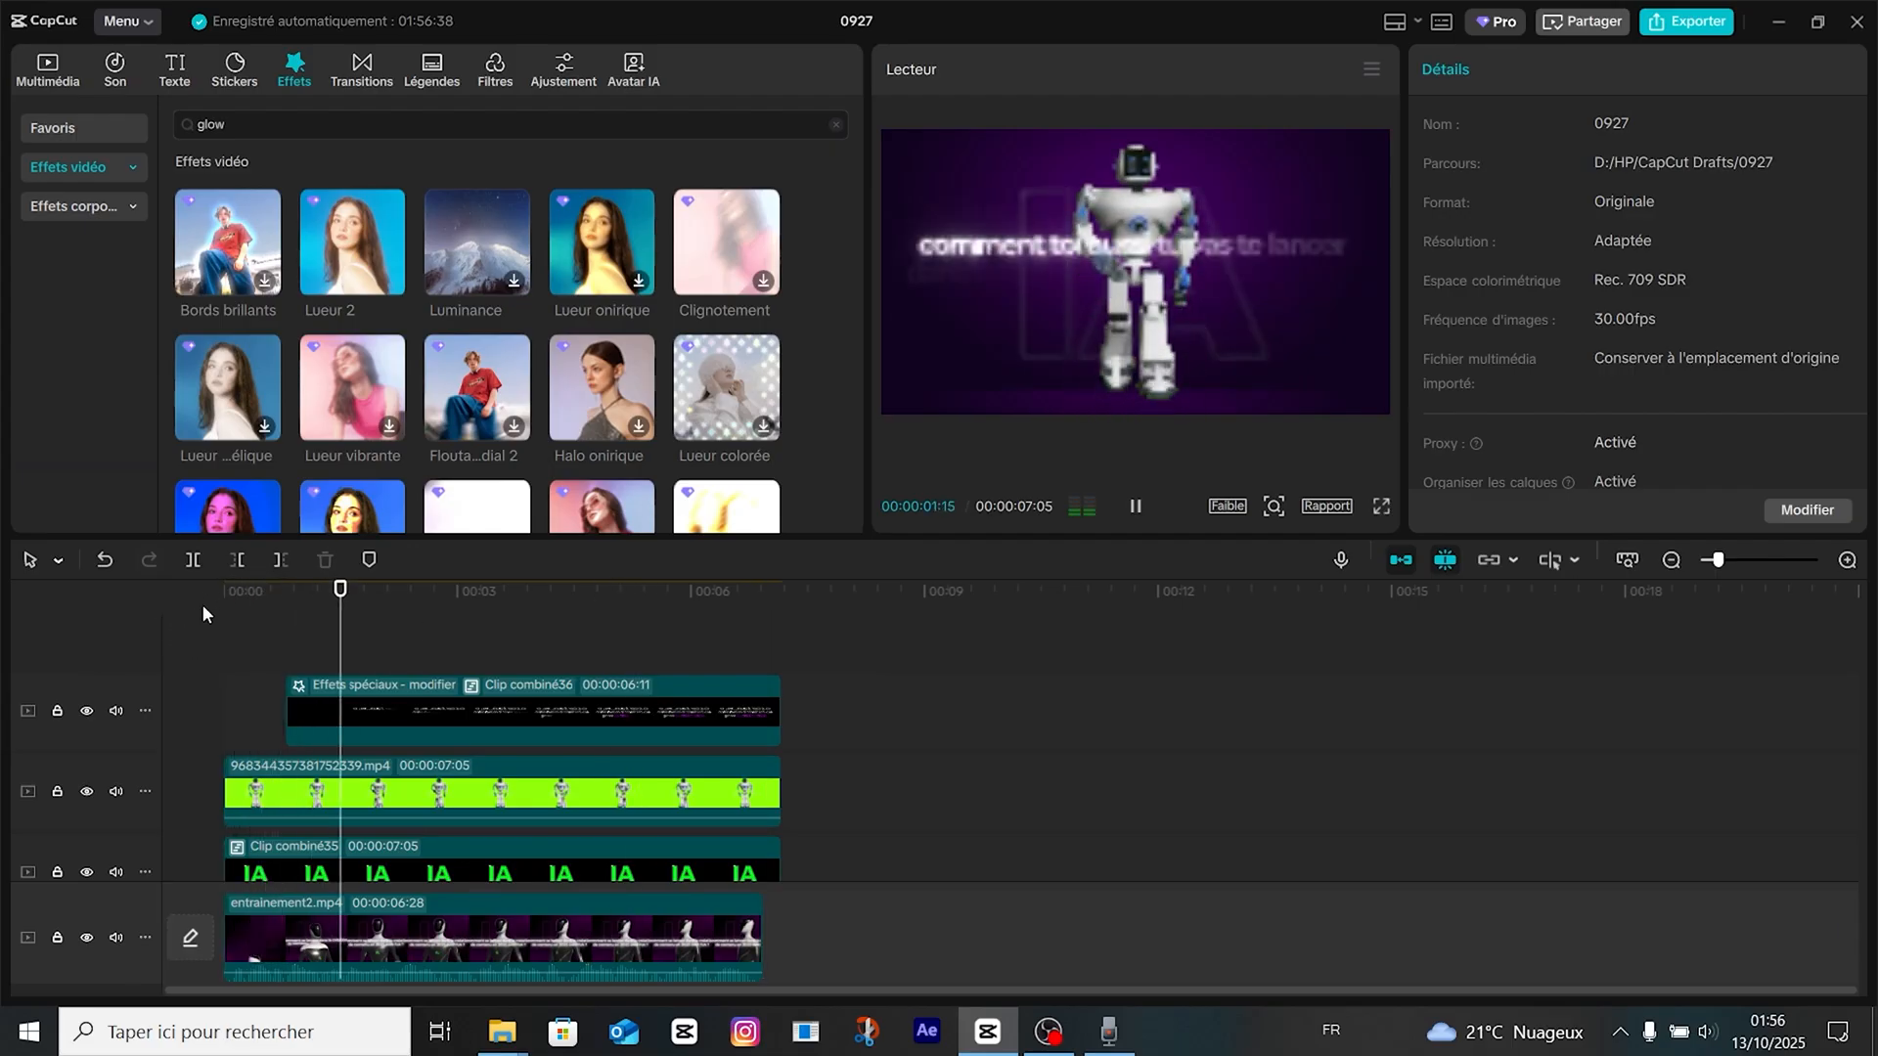